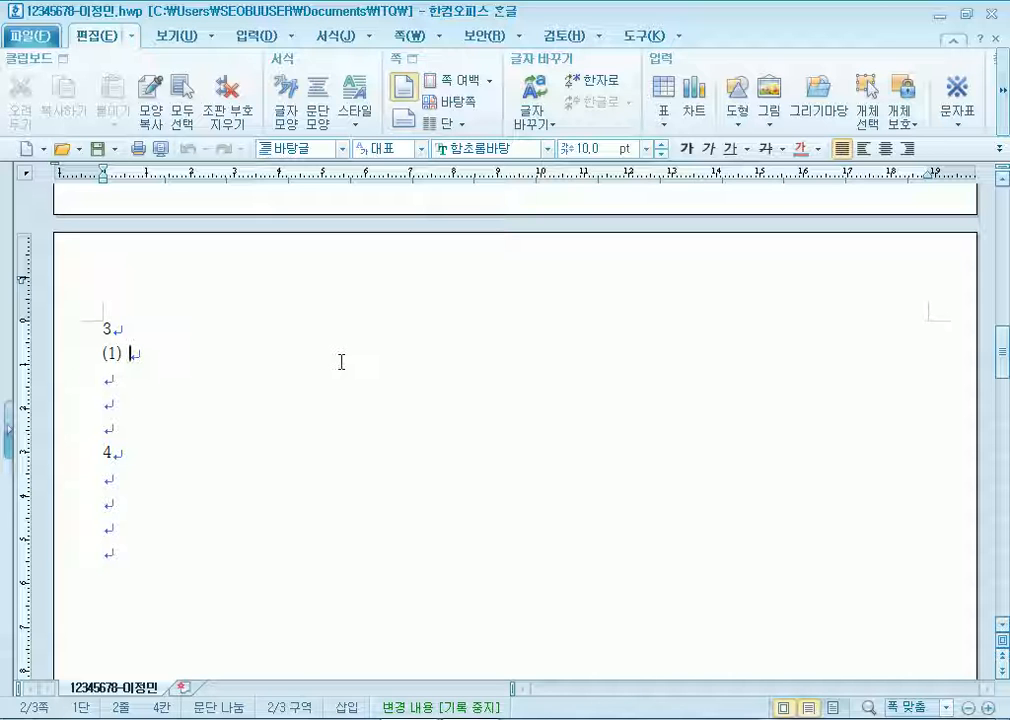
# Open the equation editor for item (1) and set its display zoom to 500 %
pyautogui.click(256, 37)
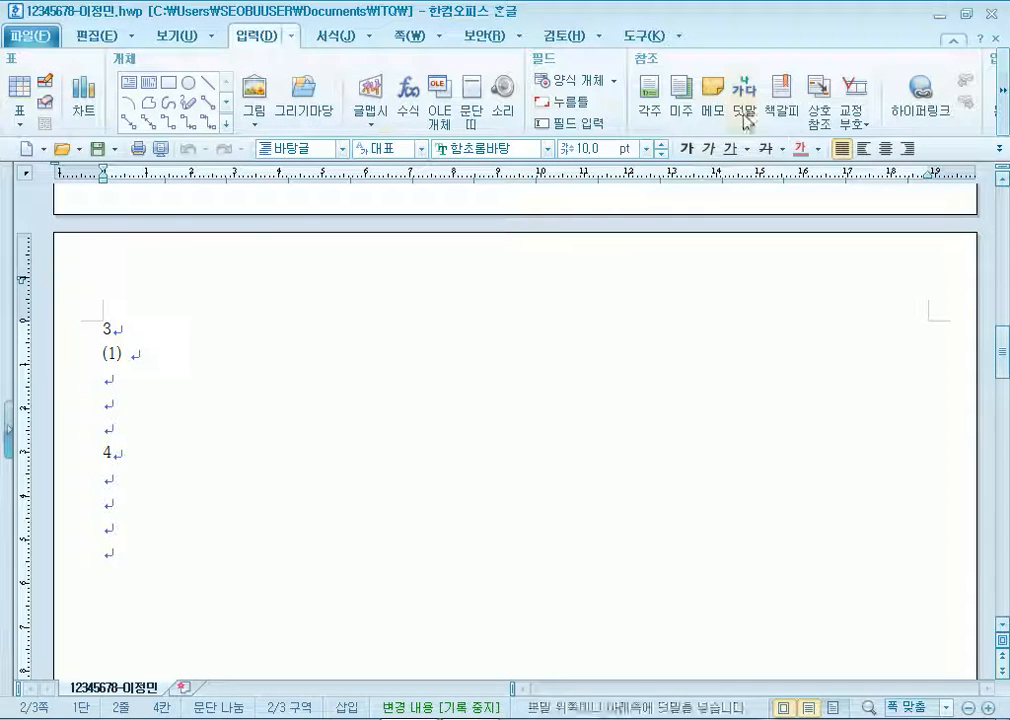
pyautogui.click(410, 108)
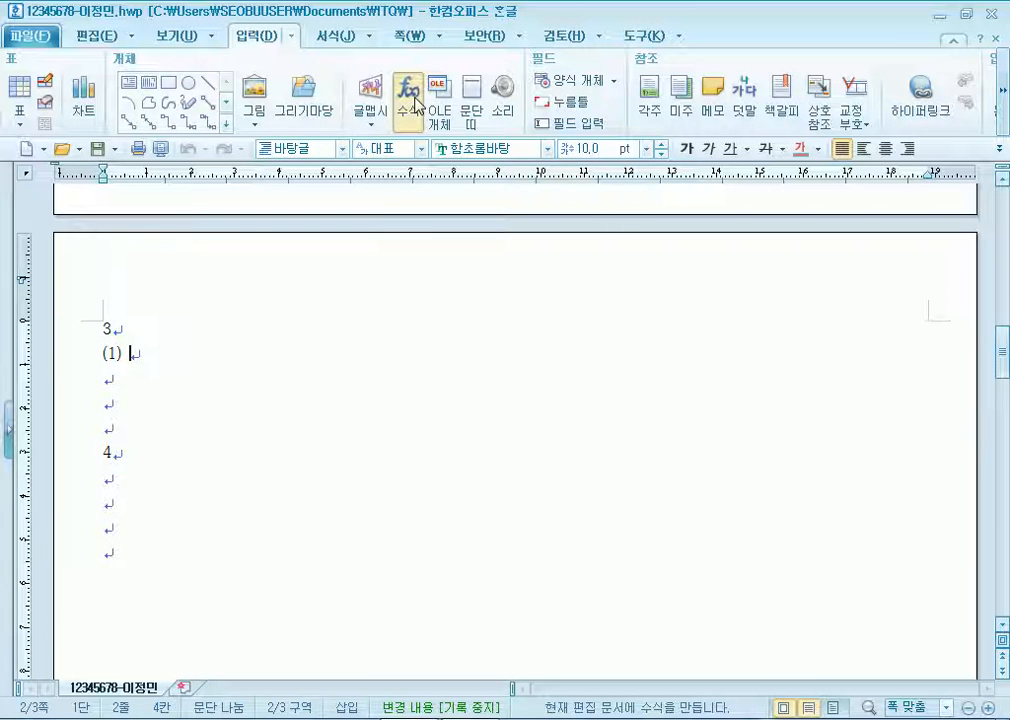
pyautogui.click(408, 107)
pyautogui.moveTo(477, 42); pyautogui.dragTo(513, 42)
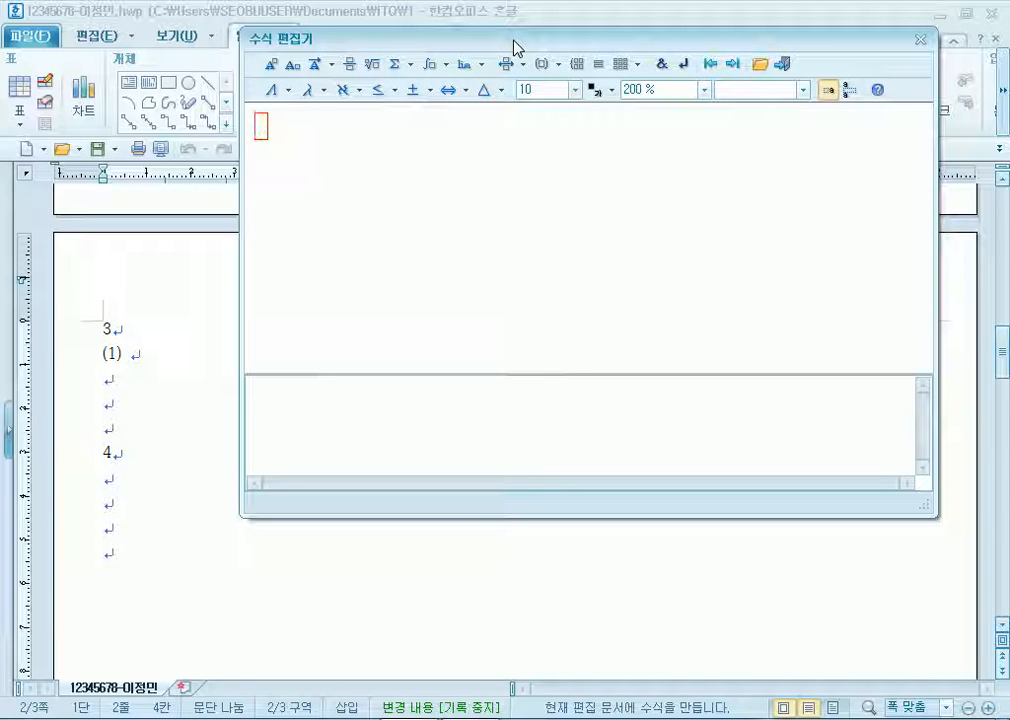
pyautogui.click(704, 89)
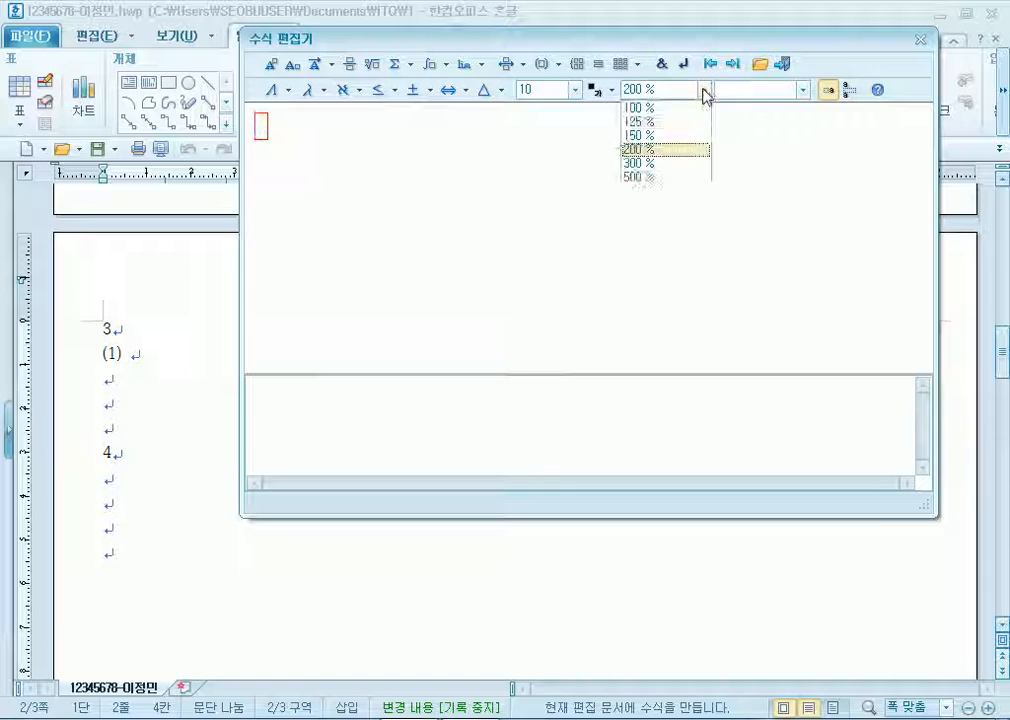
pyautogui.click(668, 178)
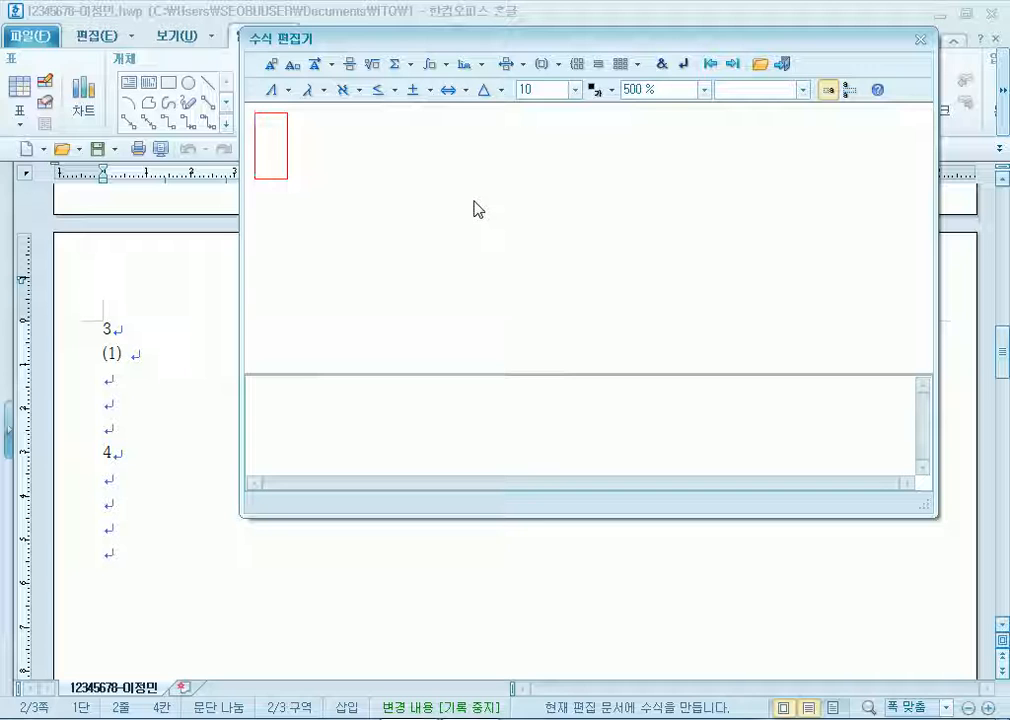
# Insert a fraction into the equation and enter a square root of a in its denominator
pyautogui.click(350, 66)
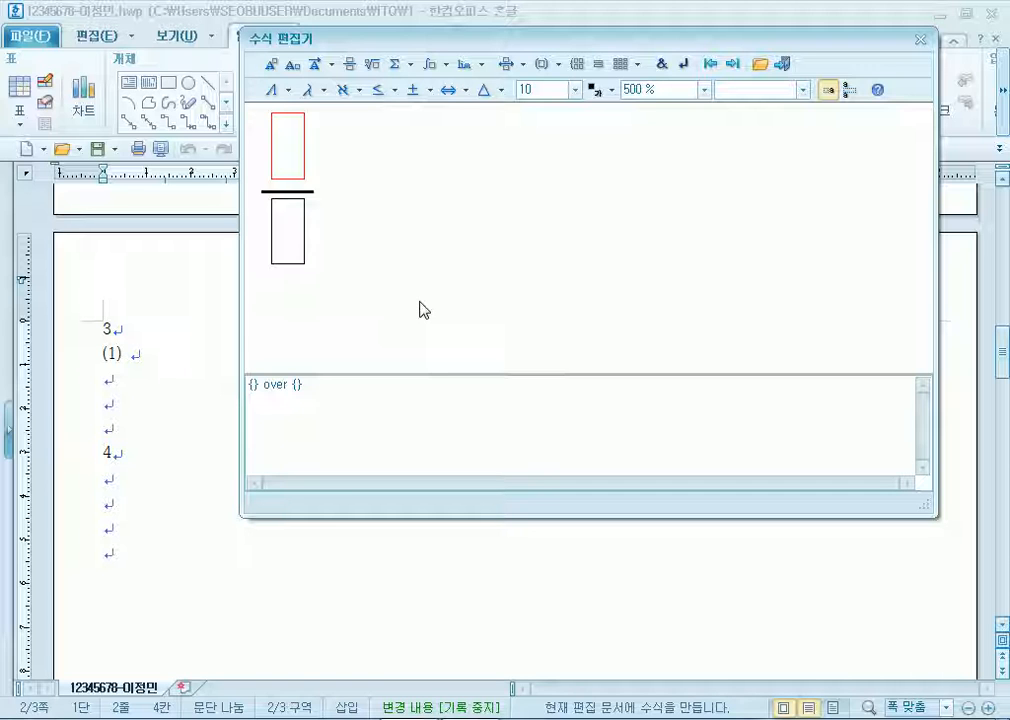
pyautogui.click(283, 250)
pyautogui.click(287, 134)
pyautogui.click(294, 239)
pyautogui.click(286, 122)
pyautogui.click(298, 236)
pyautogui.click(301, 131)
pyautogui.press('Right')
pyautogui.press('Left')
pyautogui.press('Left')
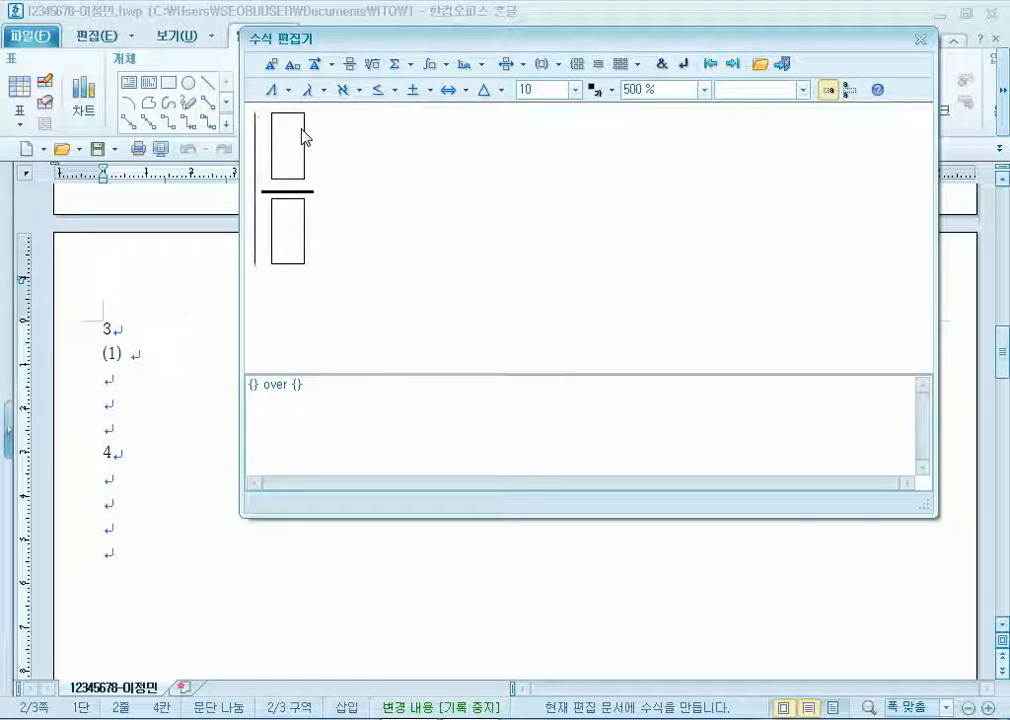
pyautogui.press('Right')
pyautogui.press('Right')
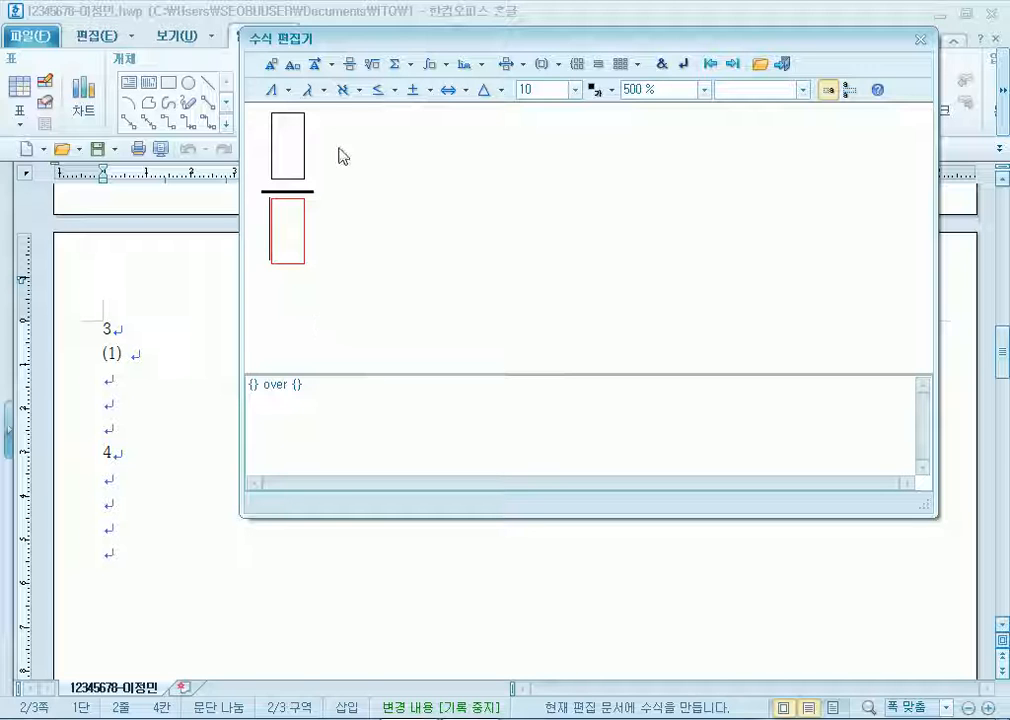
pyautogui.click(373, 66)
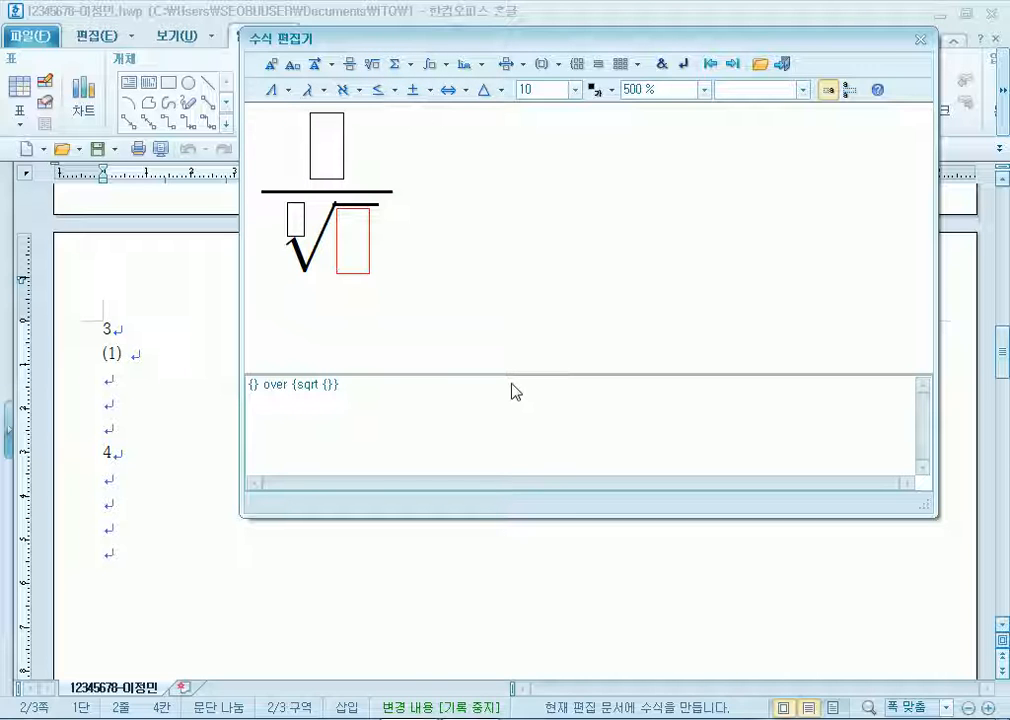
pyautogui.write('a')
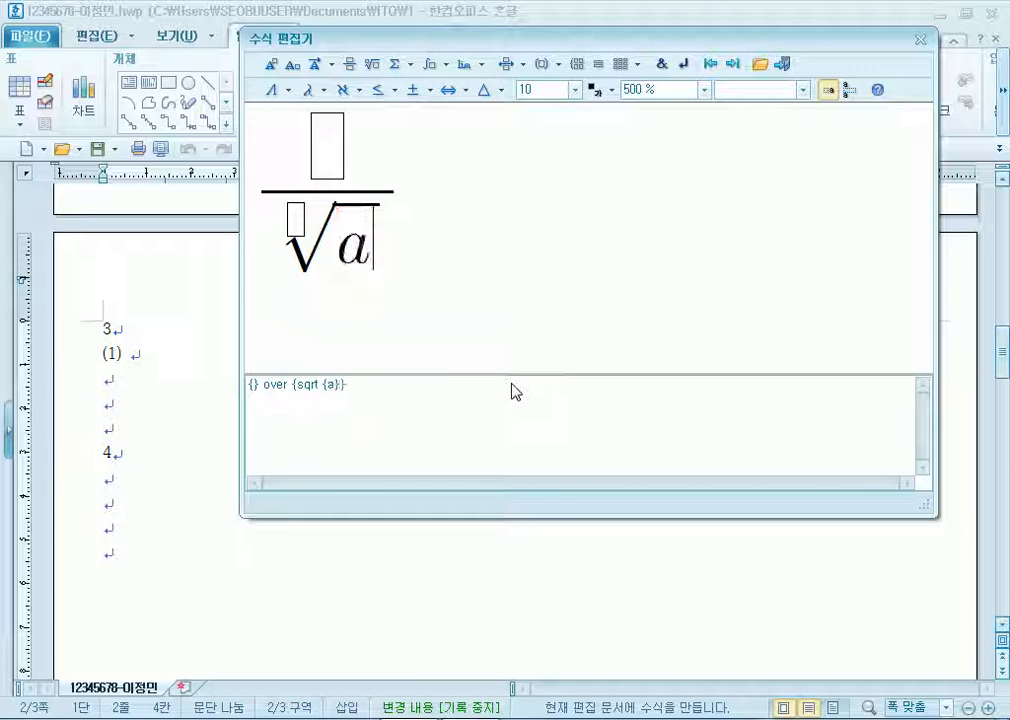
pyautogui.click(295, 226)
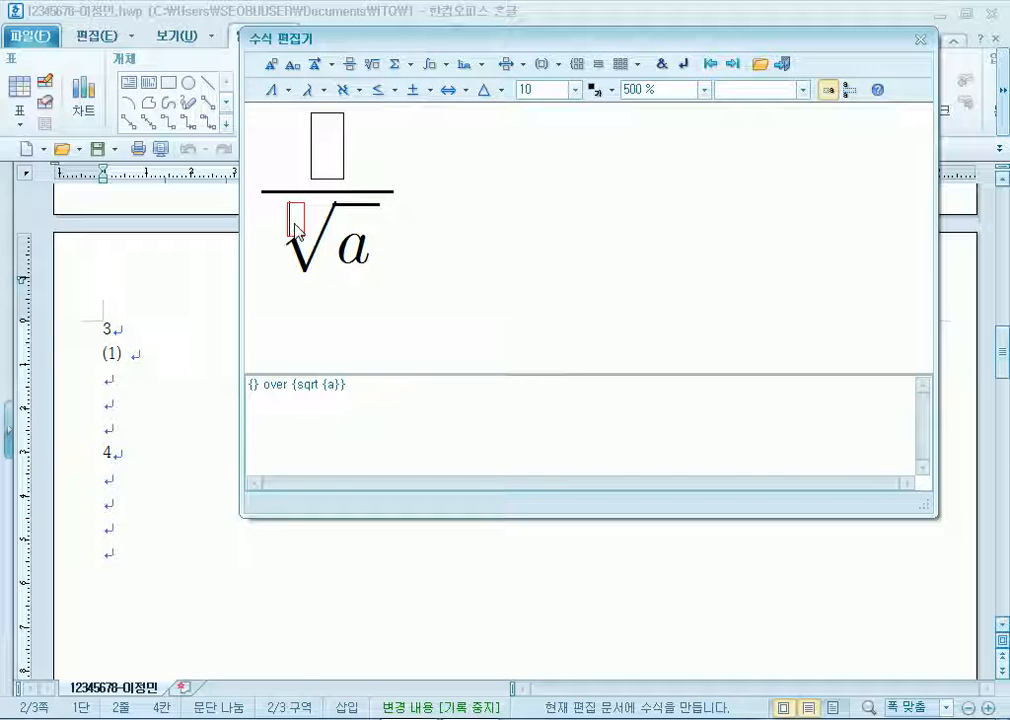
pyautogui.write('2} of')
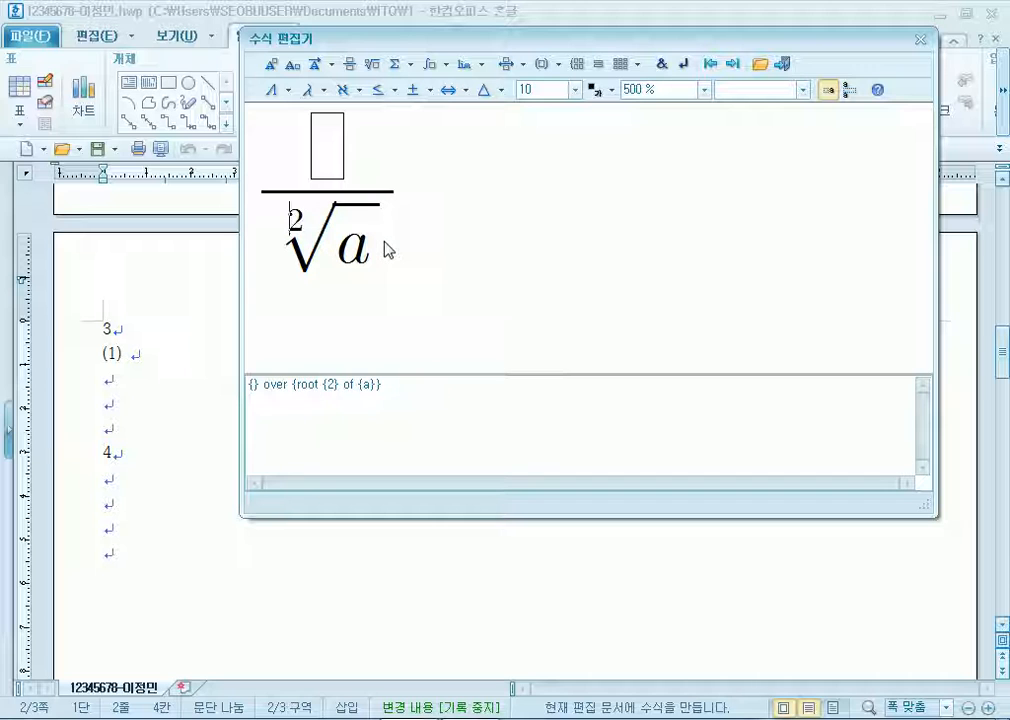
pyautogui.press('BackSpace')
pyautogui.click(388, 250)
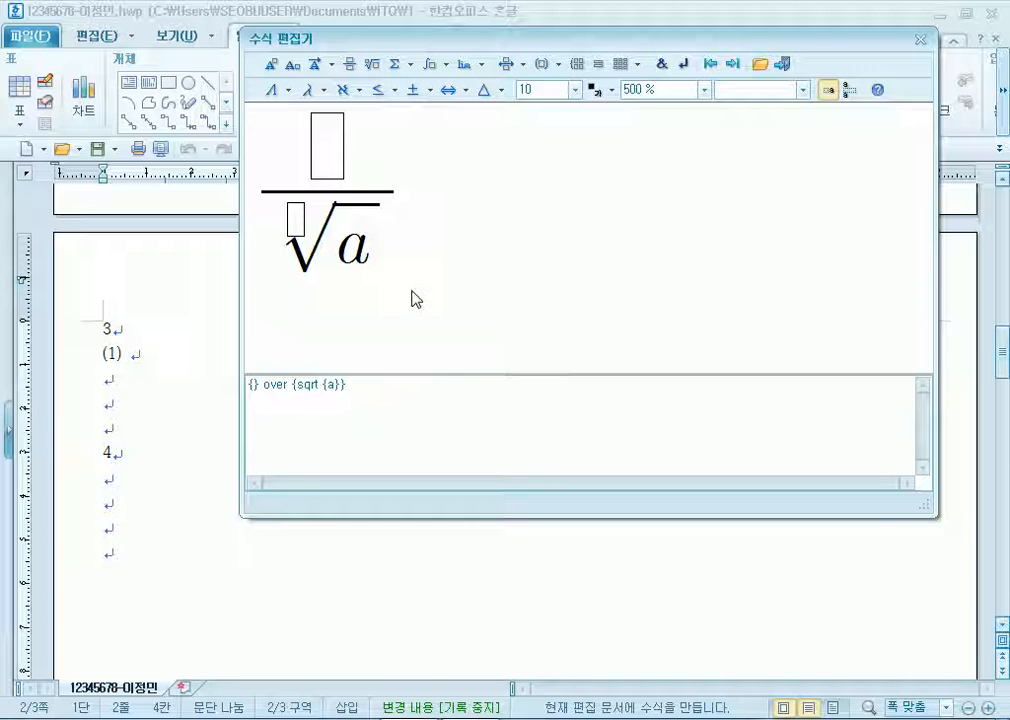
pyautogui.write('-')
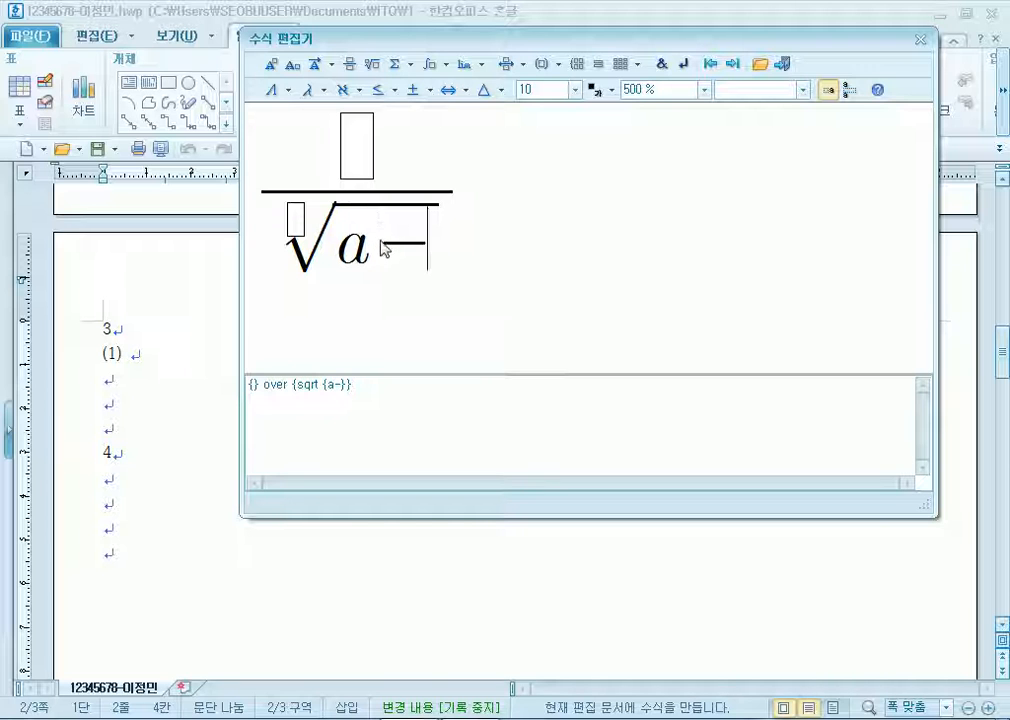
pyautogui.press('BackSpace')
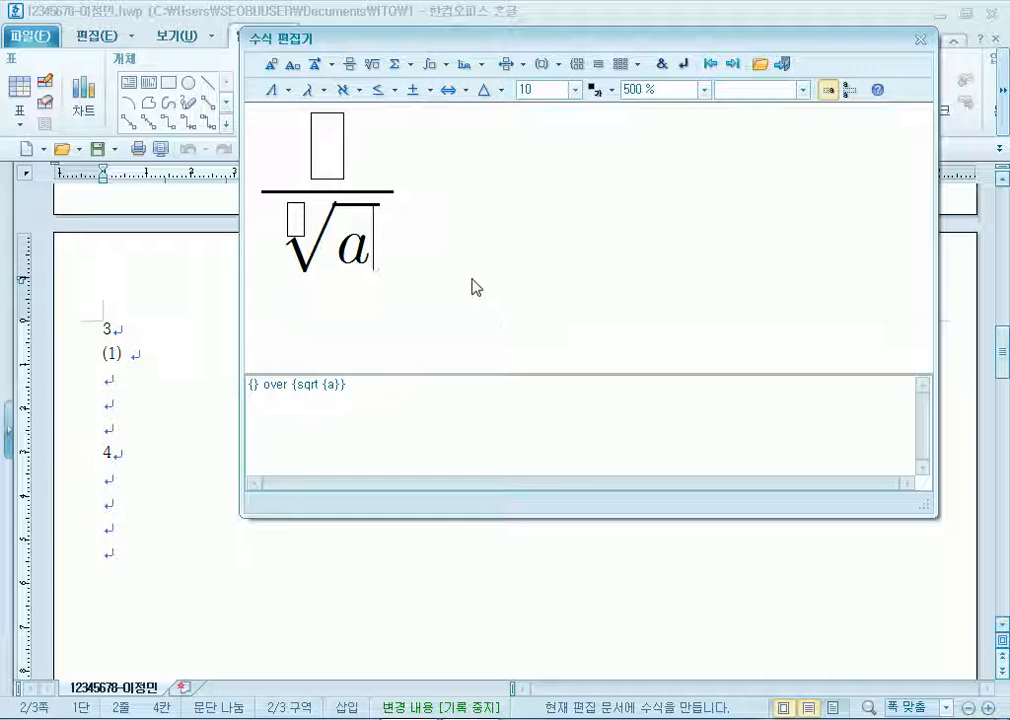
# Continue the denominator outside the first root with a minus sign and a square root of b
pyautogui.click(390, 251)
pyautogui.write('-')
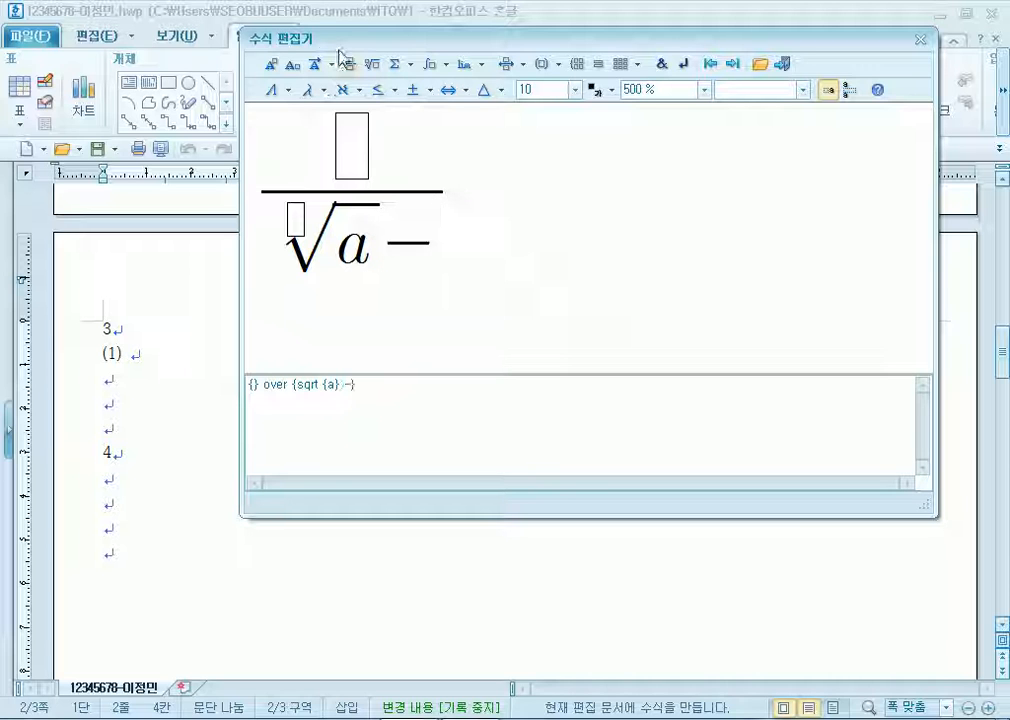
pyautogui.click(372, 64)
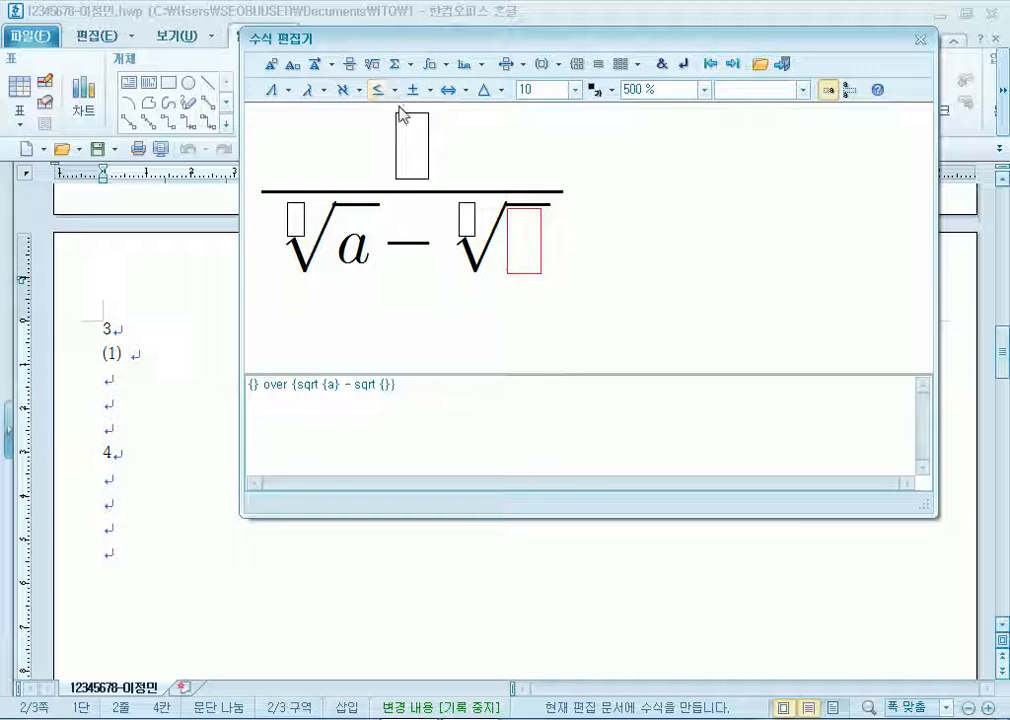
pyautogui.write('b')
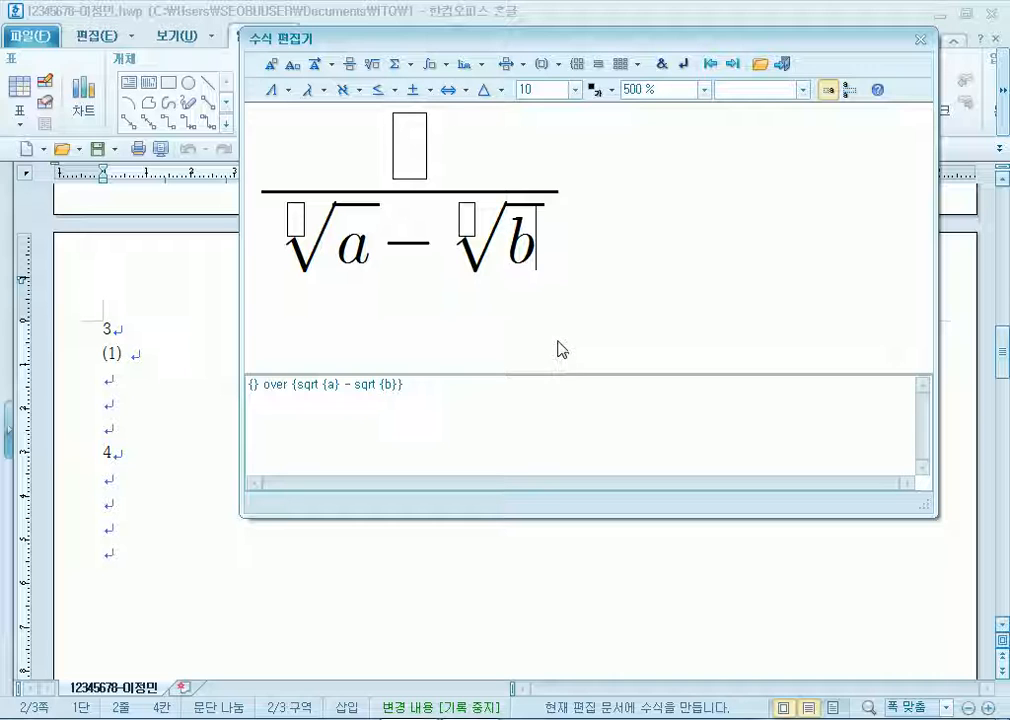
# Enter x as the numerator above the two square roots
pyautogui.press('Up')
pyautogui.press('Up')
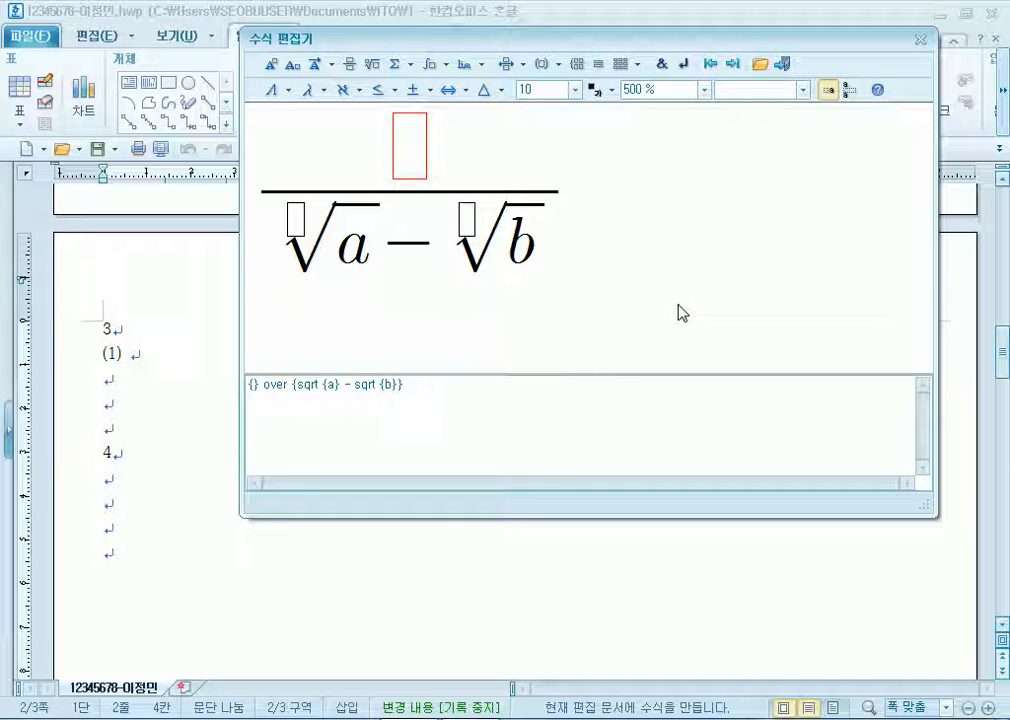
pyautogui.write('x')
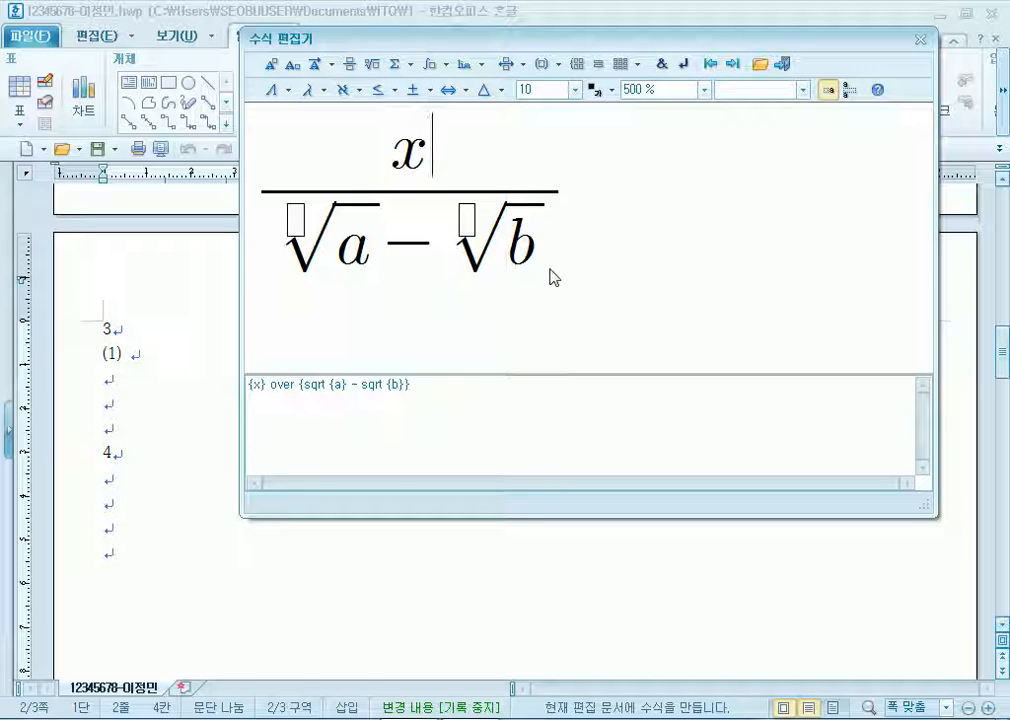
# Add an equals sign after the completed fraction, outside its denominator
pyautogui.press('Down')
pyautogui.press('Right')
pyautogui.press('Right')
pyautogui.press('Right')
pyautogui.press('Right')
pyautogui.press('Right')
pyautogui.press('Right')
pyautogui.press('Right')
pyautogui.press('Right')
pyautogui.press('Right')
pyautogui.press('Right')
pyautogui.write('=')
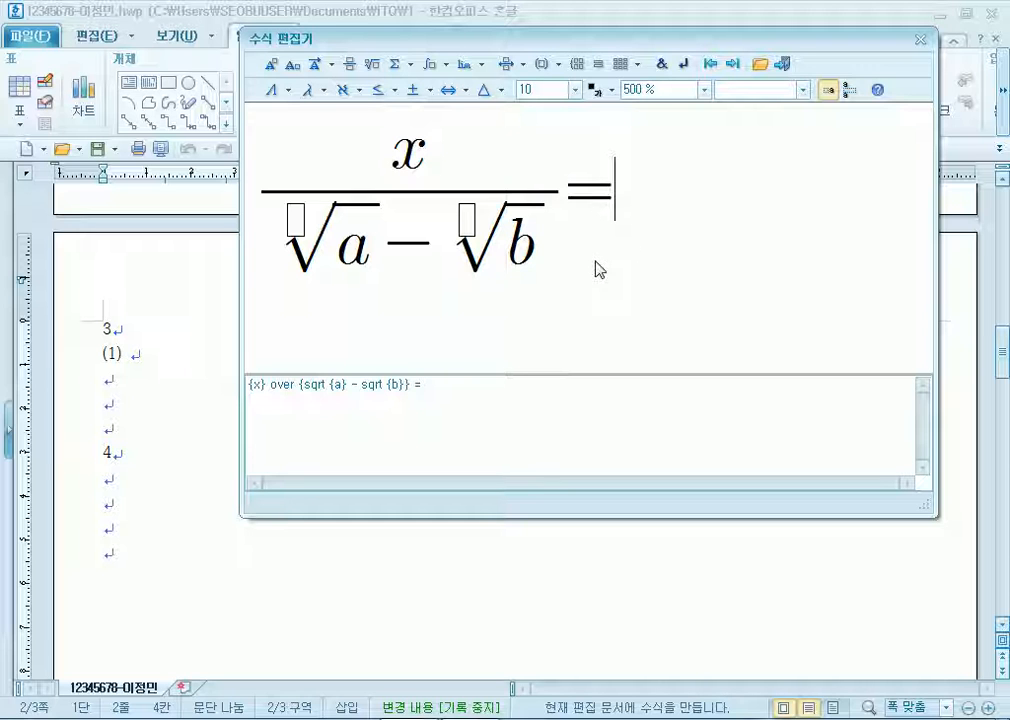
# Insert a second fraction after the equals sign and enter a-b as its denominator
pyautogui.click(349, 63)
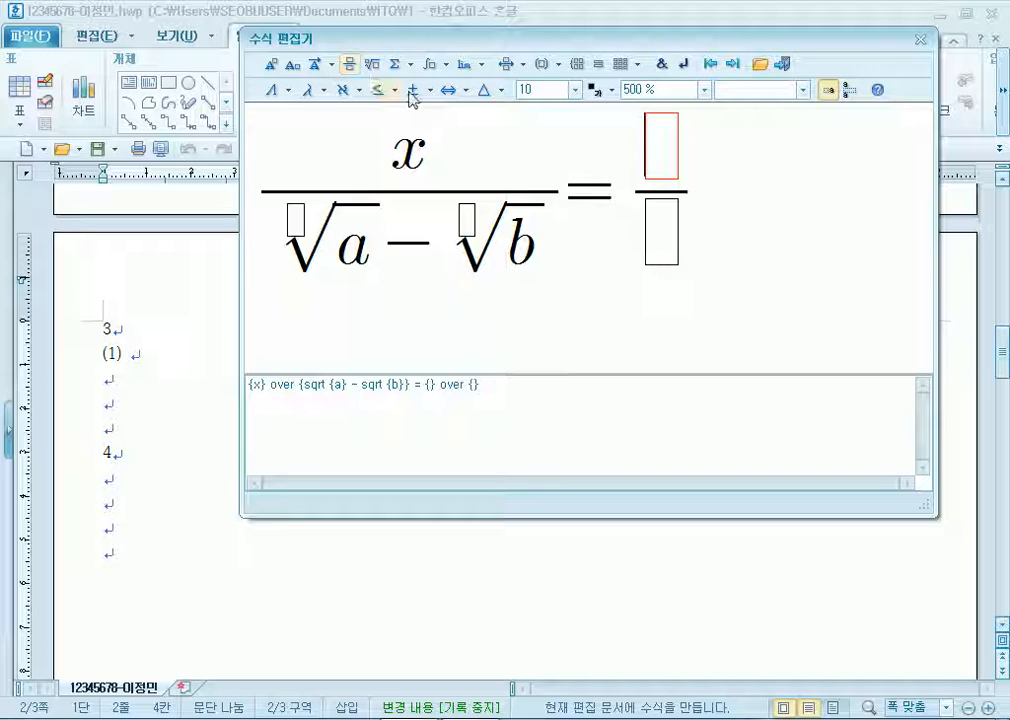
pyautogui.click(663, 248)
pyautogui.write('a-')
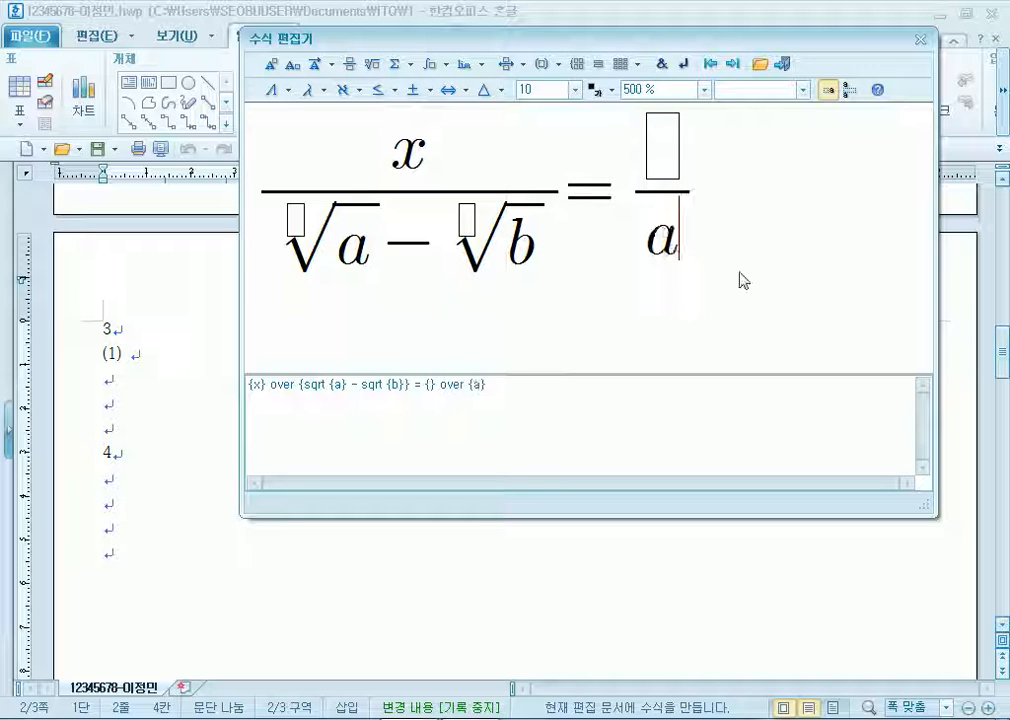
pyautogui.write('b')
# Widen the equation editor window and fill the second fraction's numerator with x√a + x√b
pyautogui.press('Up')
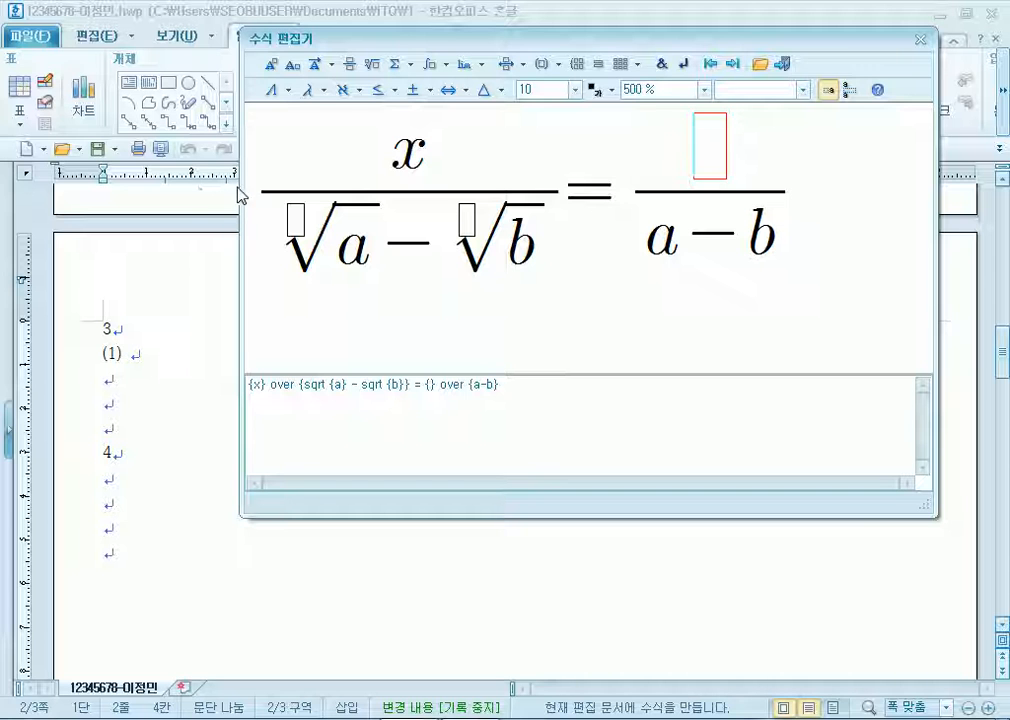
pyautogui.moveTo(241, 178); pyautogui.dragTo(105, 175)
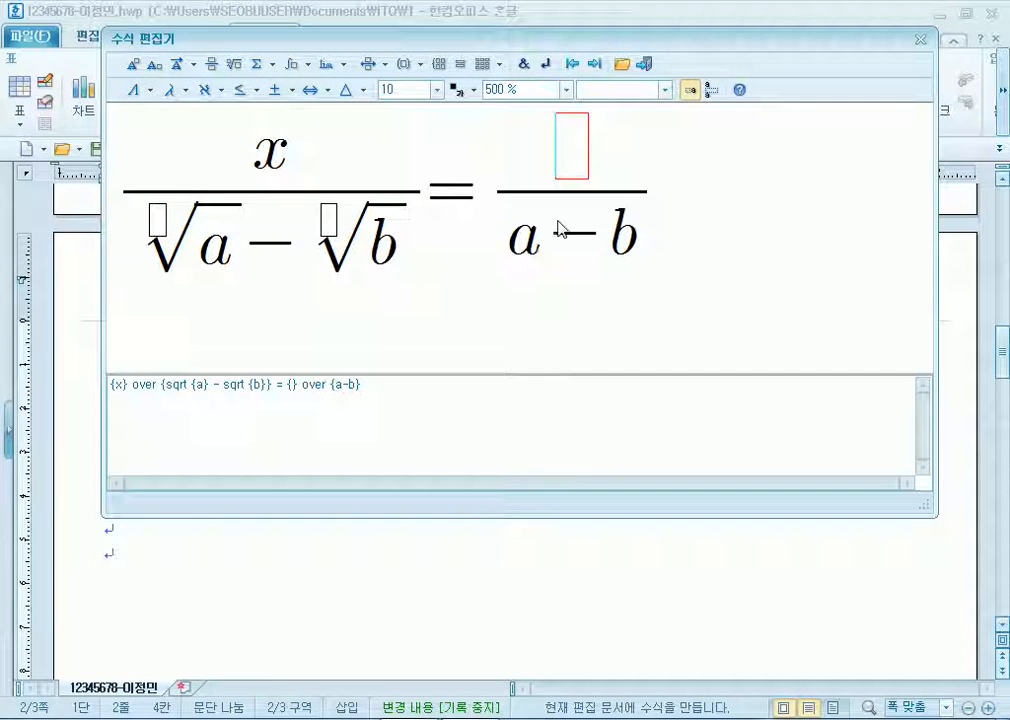
pyautogui.write('x')
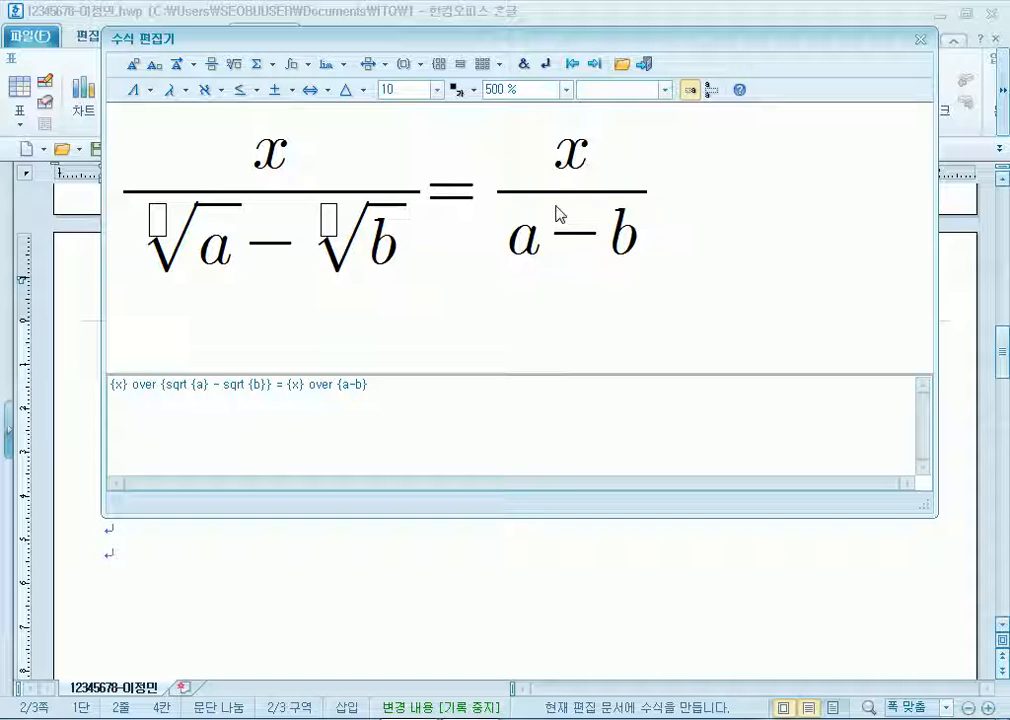
pyautogui.click(234, 65)
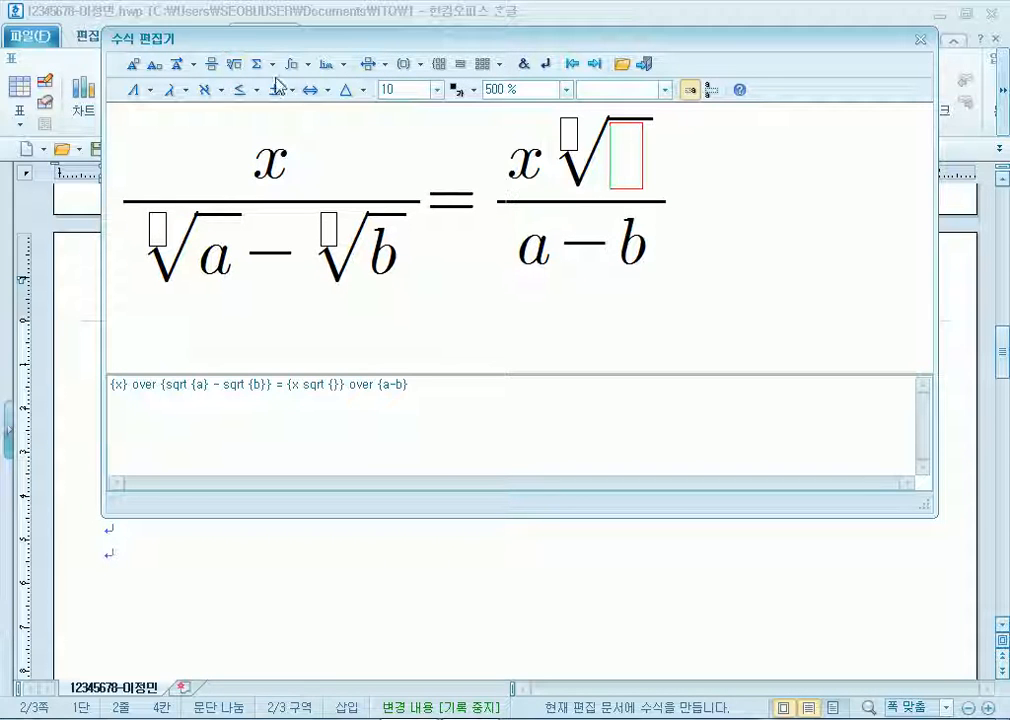
pyautogui.write('a')
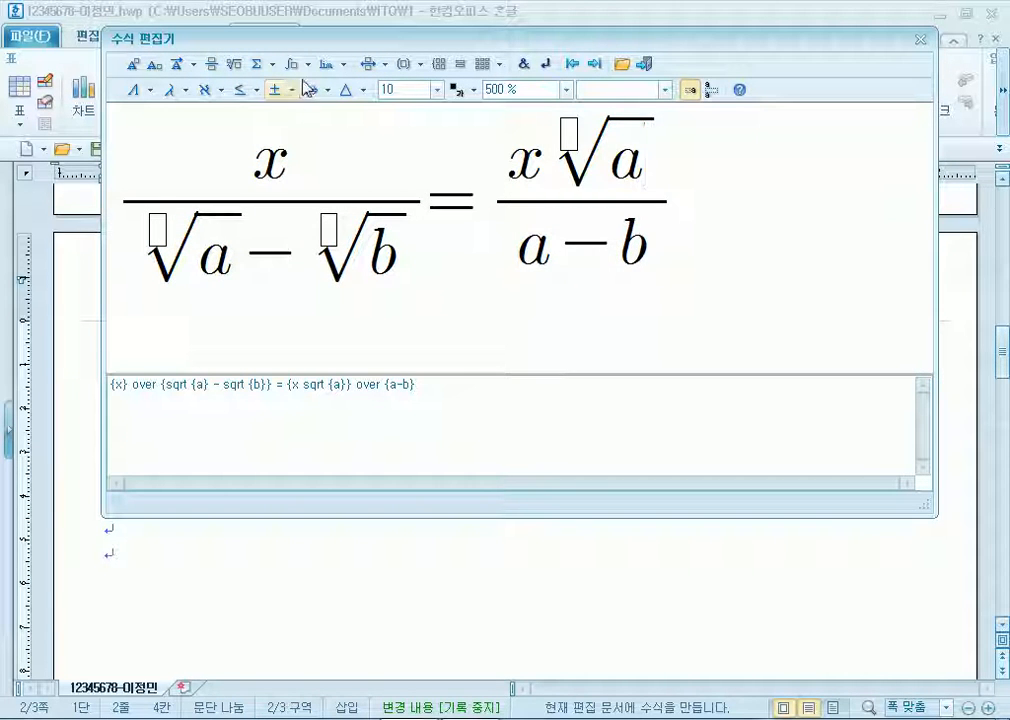
pyautogui.press('Right')
pyautogui.write('+')
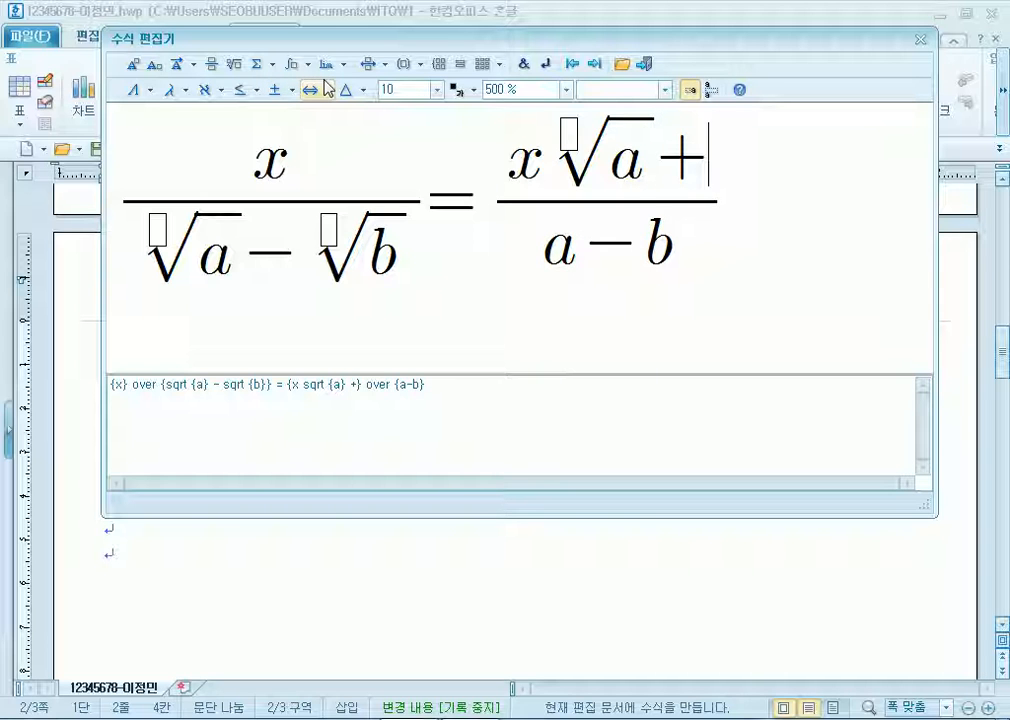
pyautogui.write('x')
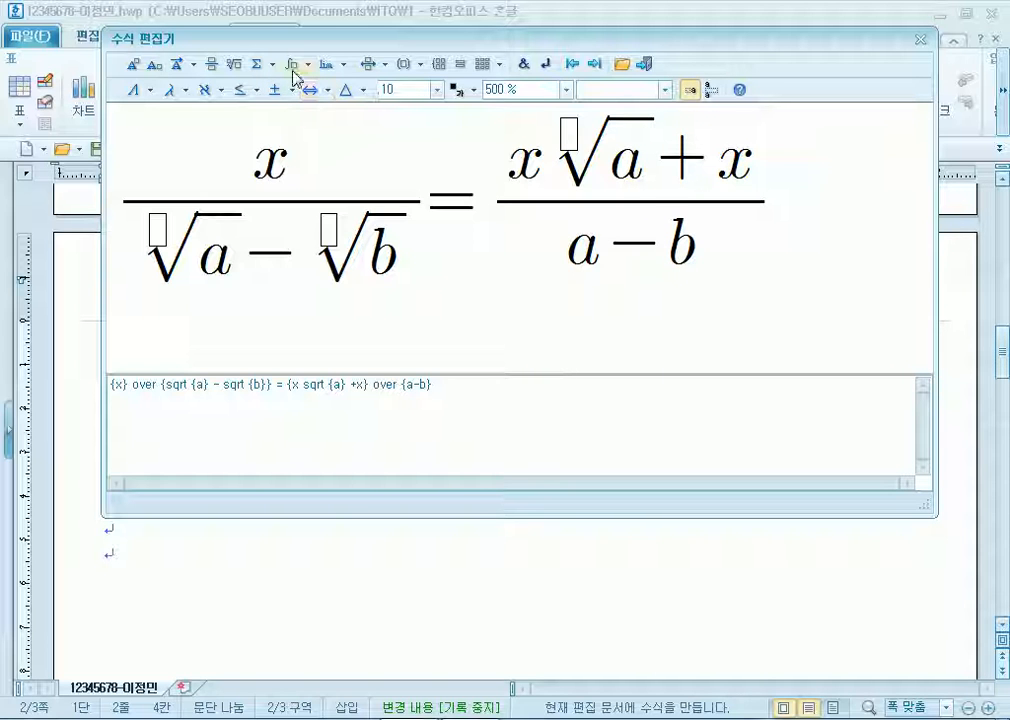
pyautogui.click(238, 66)
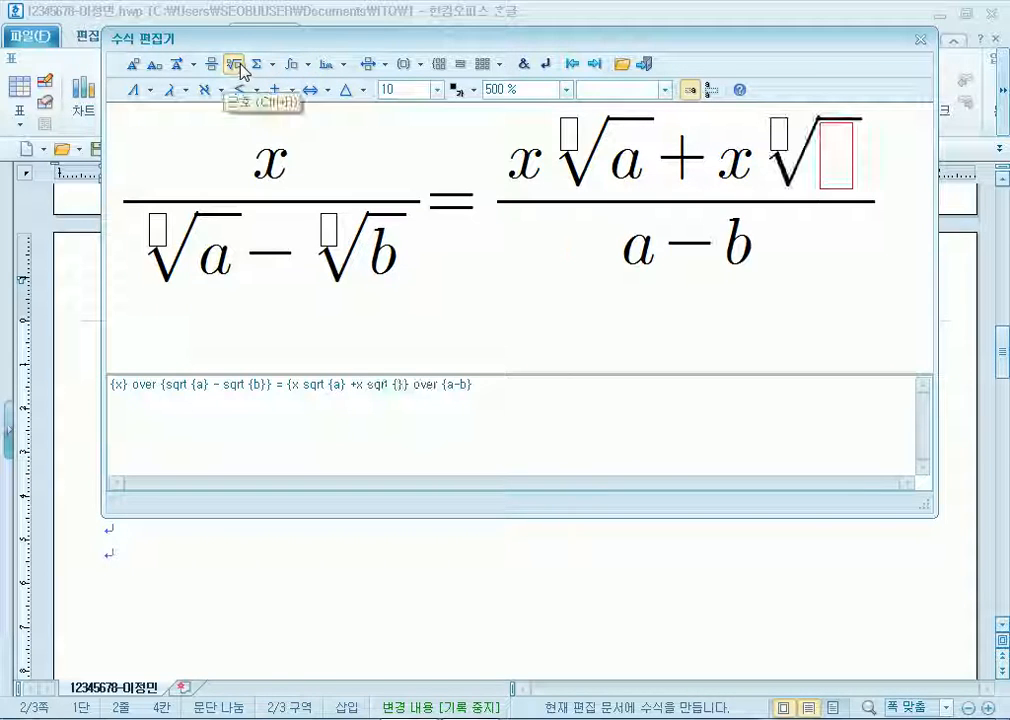
pyautogui.write('b')
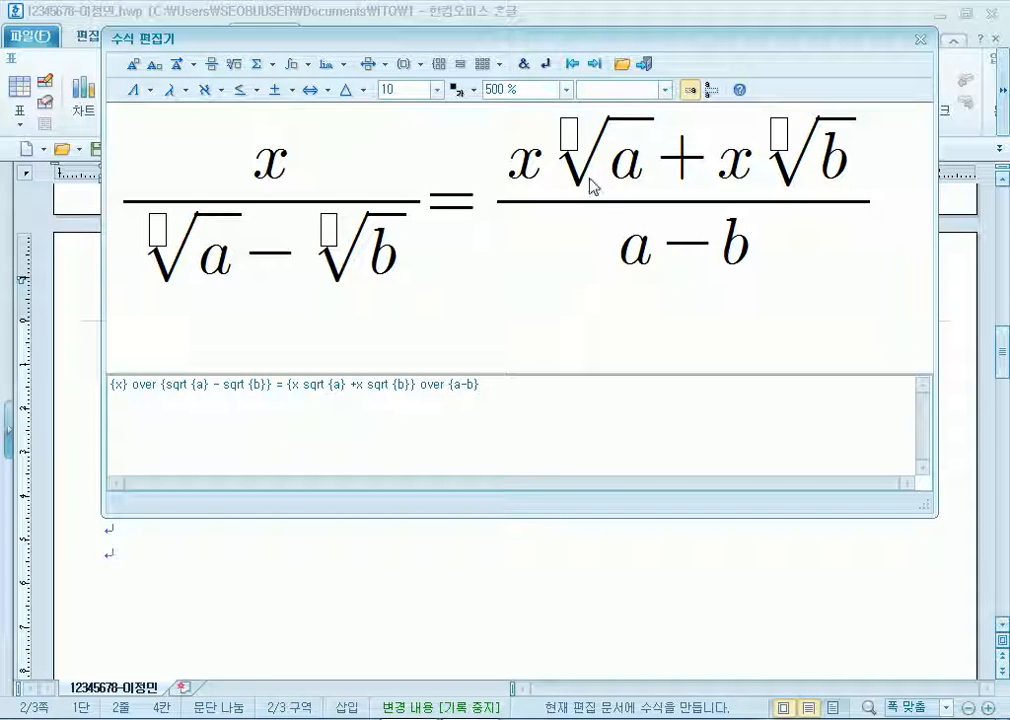
pyautogui.click(563, 145)
pyautogui.click(567, 134)
pyautogui.click(785, 132)
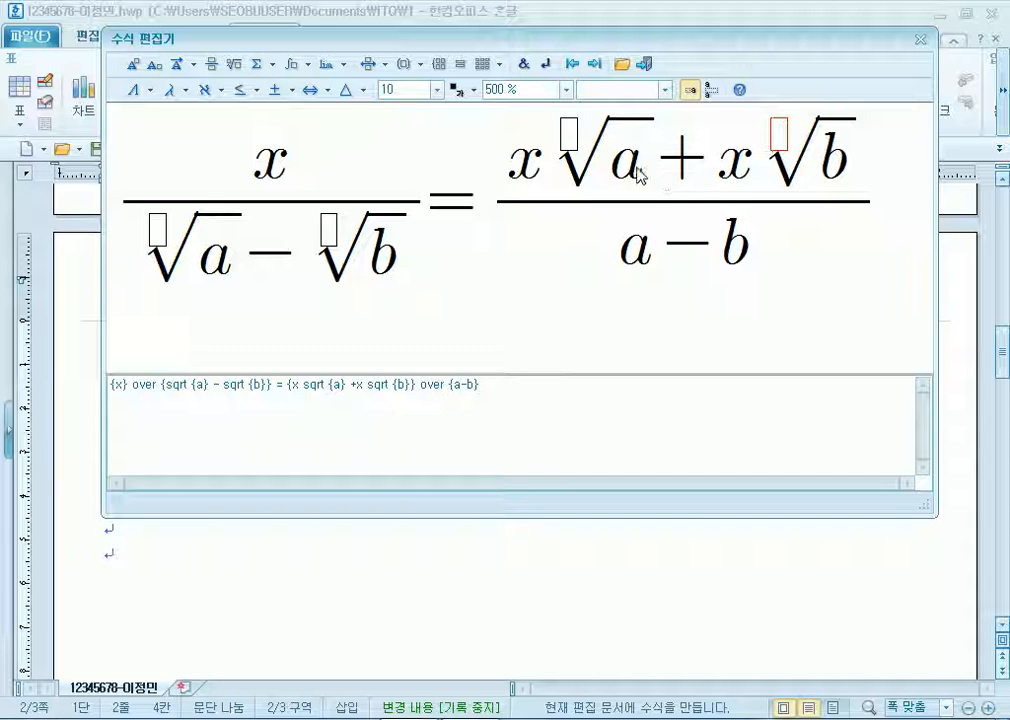
pyautogui.press('Right')
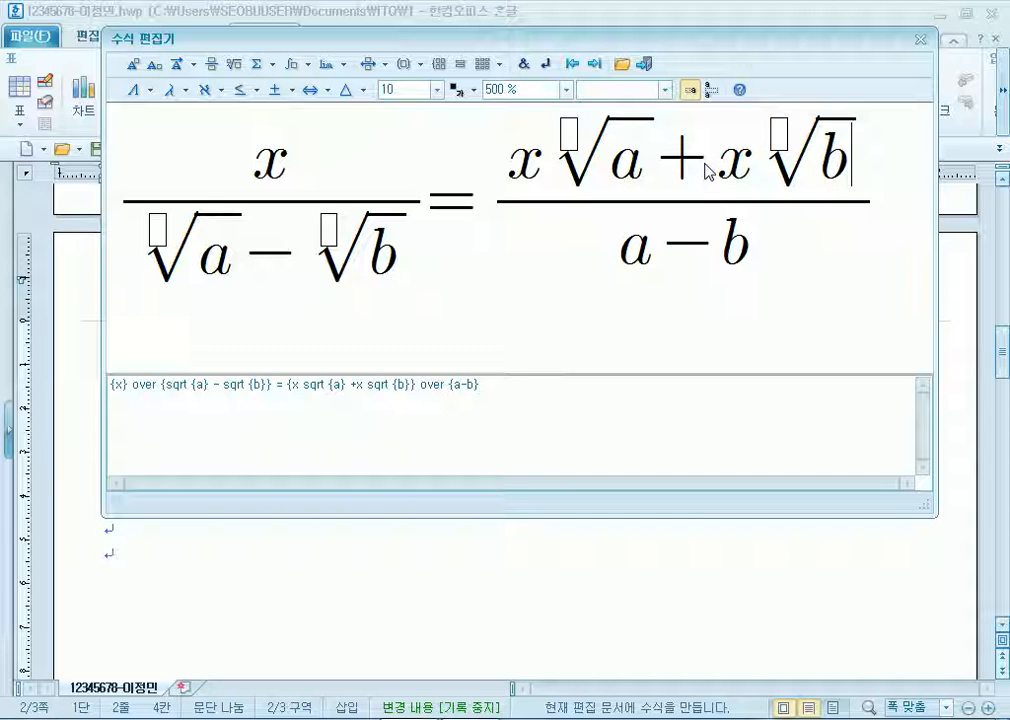
pyautogui.press('Left')
pyautogui.press('Left')
pyautogui.press('Left')
pyautogui.press('Left')
pyautogui.press('Left')
pyautogui.press('Left')
pyautogui.press('Left')
pyautogui.press('Down')
pyautogui.press('Left')
pyautogui.press('Left')
pyautogui.press('Left')
pyautogui.press('Left')
pyautogui.press('Left')
pyautogui.press('Left')
pyautogui.press('Left')
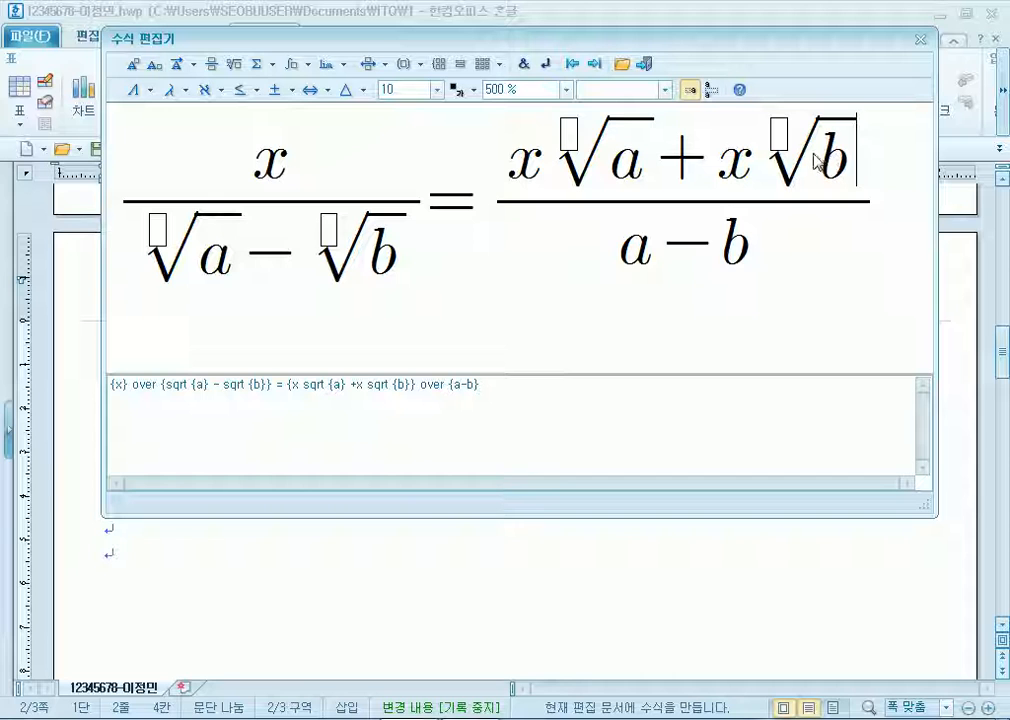
# Insert the completed two-fraction equation into the document after the (1) label and close the equation editor
pyautogui.click(514, 178)
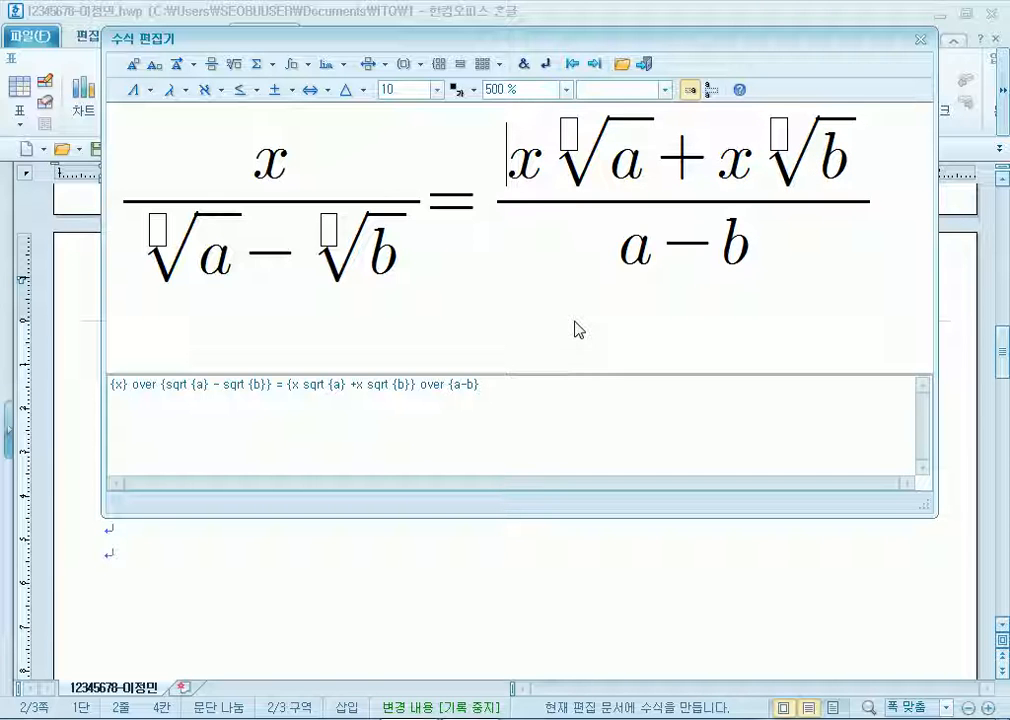
pyautogui.press('Left')
pyautogui.press('Left')
pyautogui.press('Left')
pyautogui.press('Left')
pyautogui.press('Right')
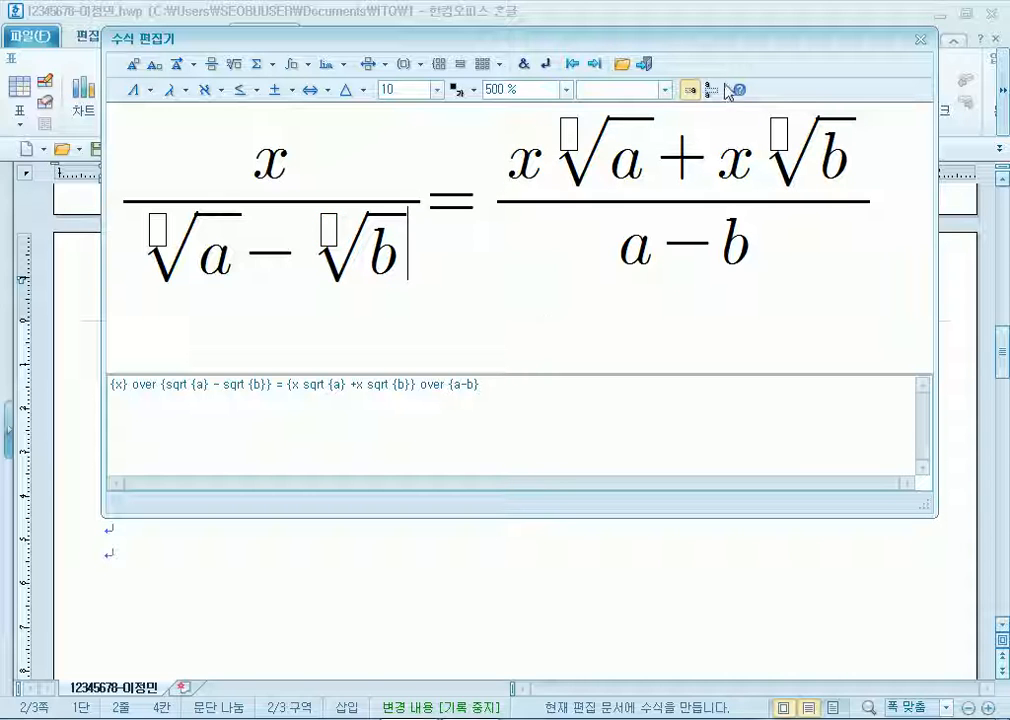
pyautogui.click(645, 65)
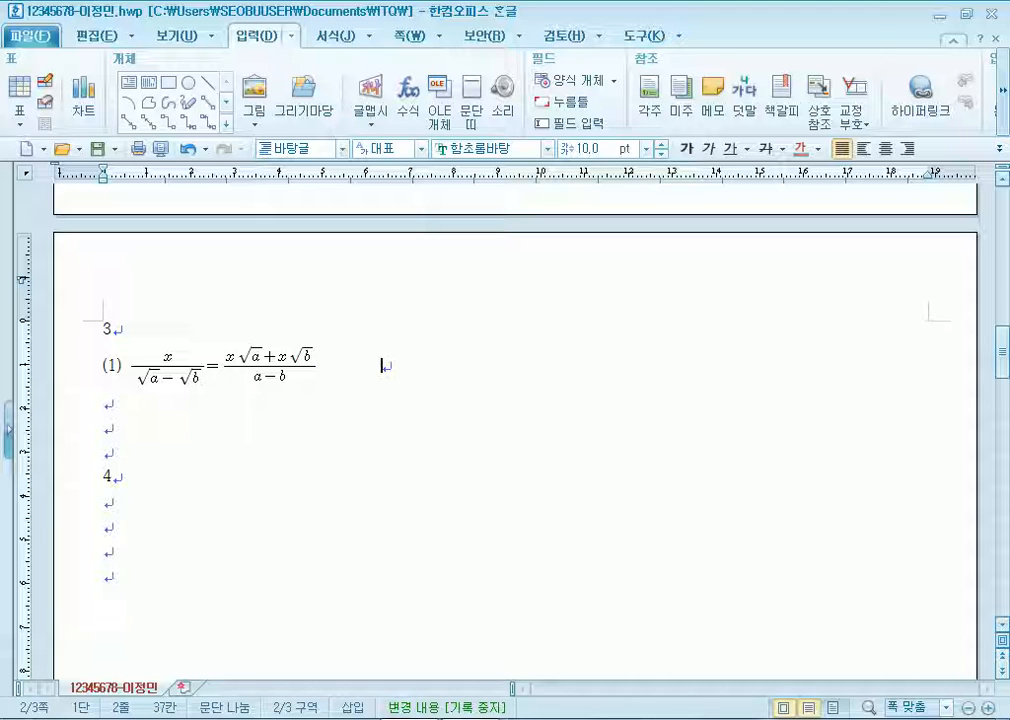
# Add the label (2) on the same line after the first equation and remove the surplus spaces before it
pyautogui.write('(2)')
pyautogui.click(357, 364)
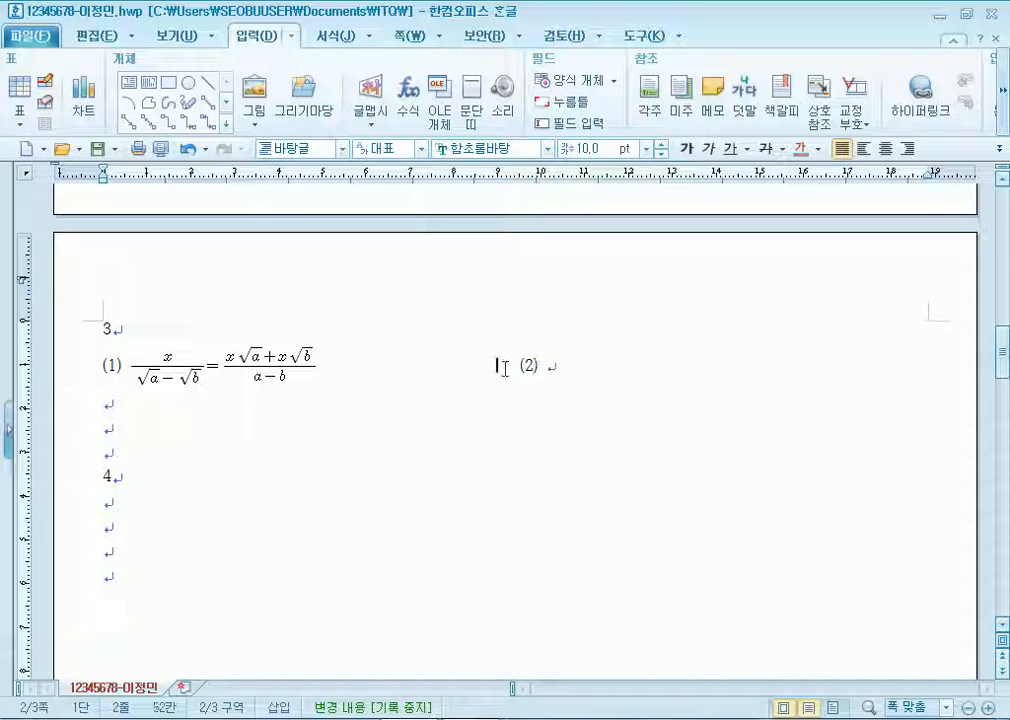
pyautogui.moveTo(508, 367); pyautogui.dragTo(393, 366)
pyautogui.press('Delete')
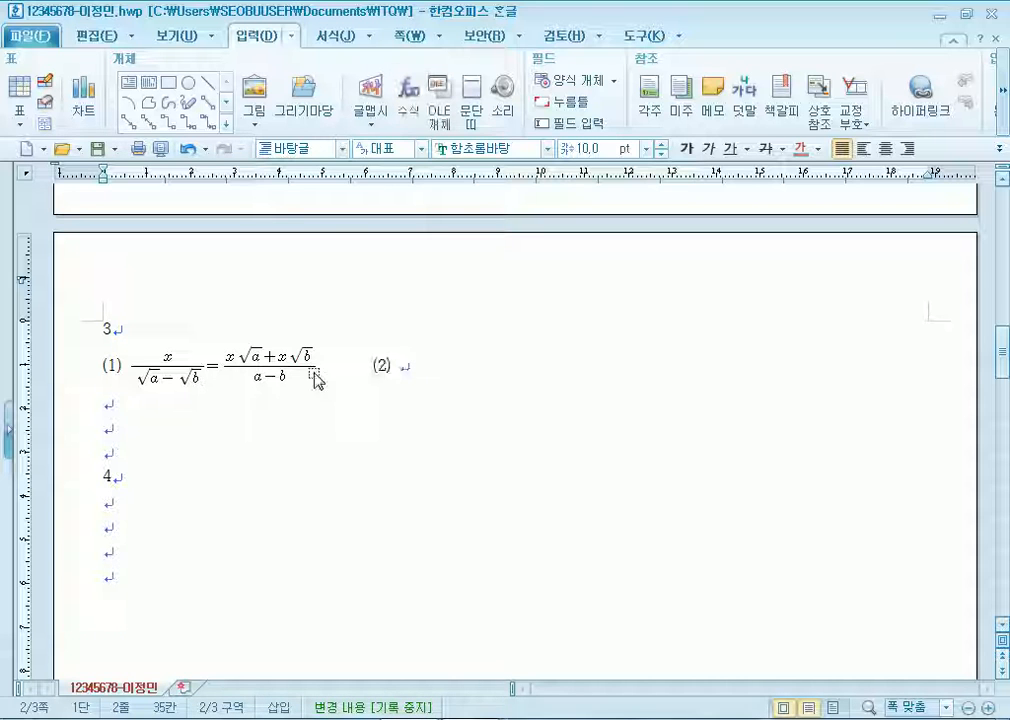
pyautogui.moveTo(99, 366); pyautogui.dragTo(134, 367)
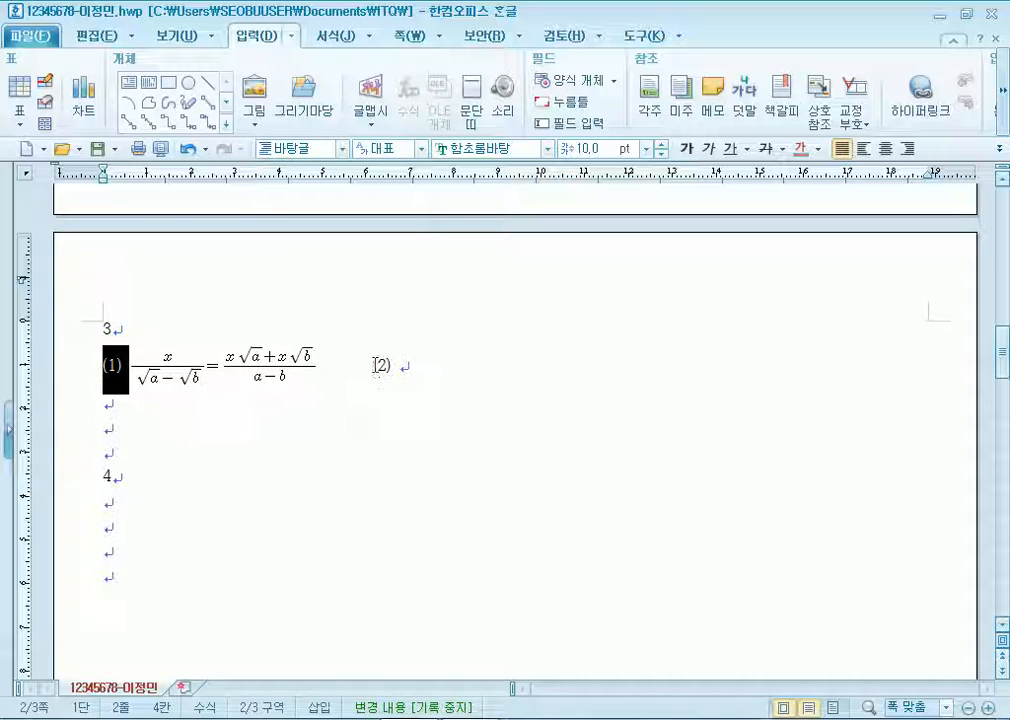
pyautogui.moveTo(376, 366); pyautogui.dragTo(411, 366)
pyautogui.moveTo(335, 366); pyautogui.dragTo(351, 366)
# Start a new equation right after the (2) label and set the equation editor's zoom to 500 %
pyautogui.press('End')
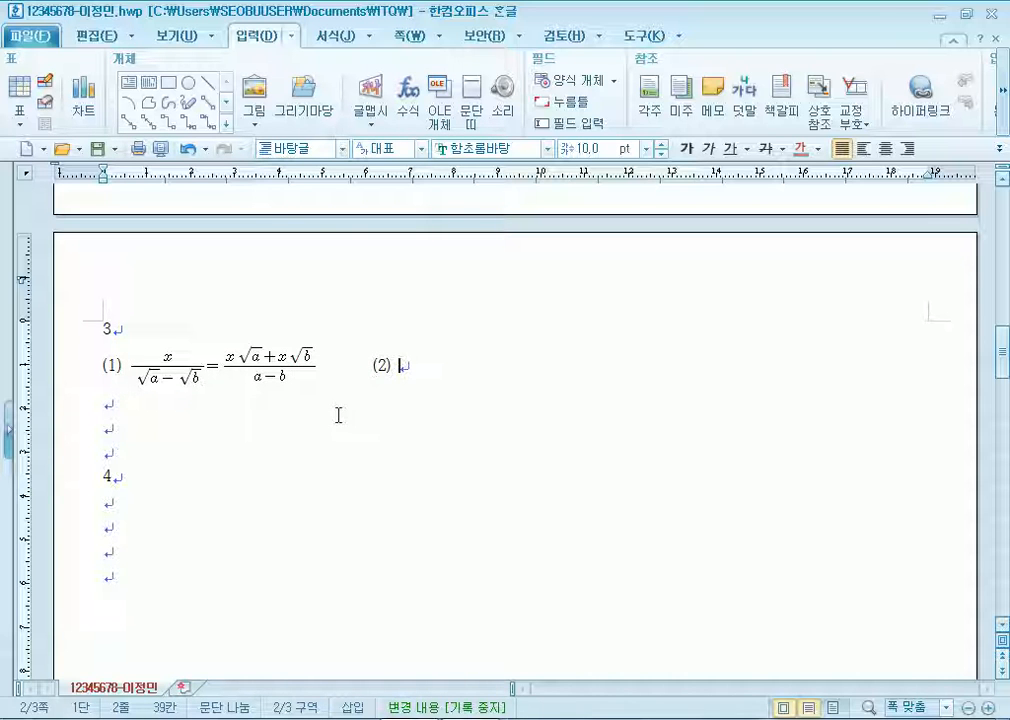
pyautogui.click(408, 100)
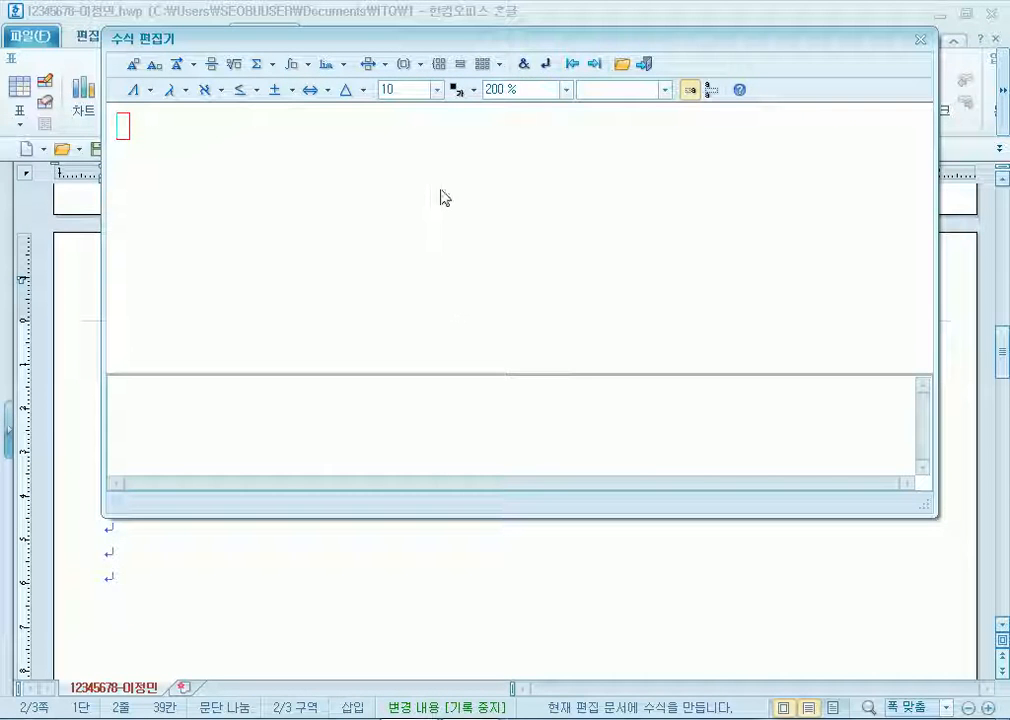
pyautogui.click(565, 92)
pyautogui.click(495, 178)
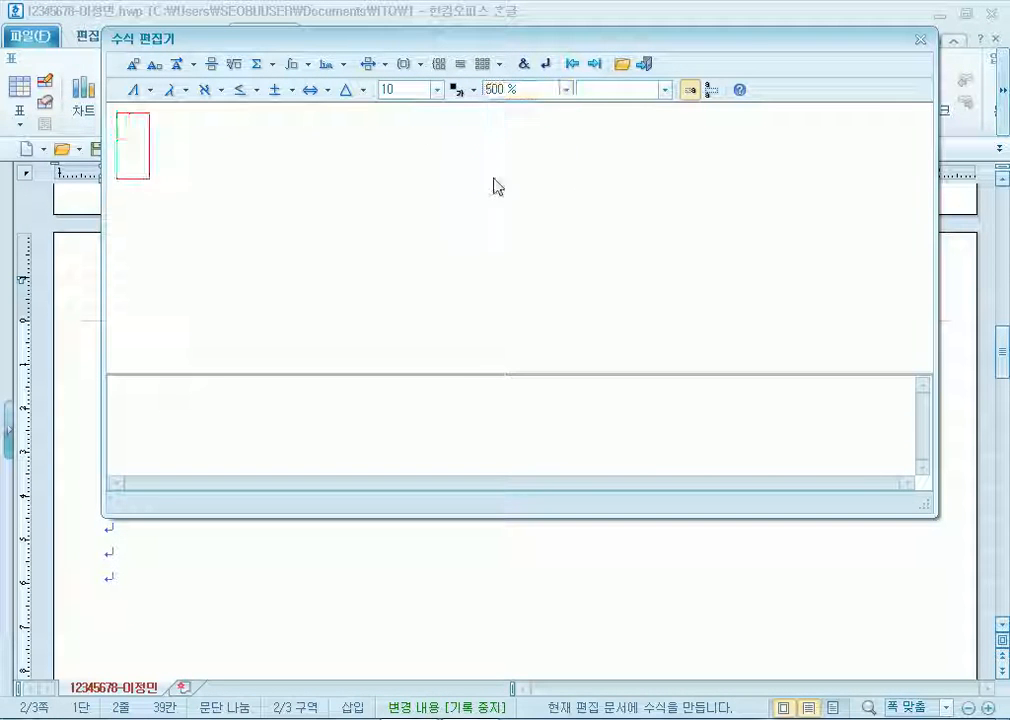
# Insert a fraction with F as the numerator and h with subscript 2 as the denominator
pyautogui.click(210, 63)
pyautogui.press('Tab')
pyautogui.click(151, 150)
pyautogui.write('F} over {}')
pyautogui.click(153, 251)
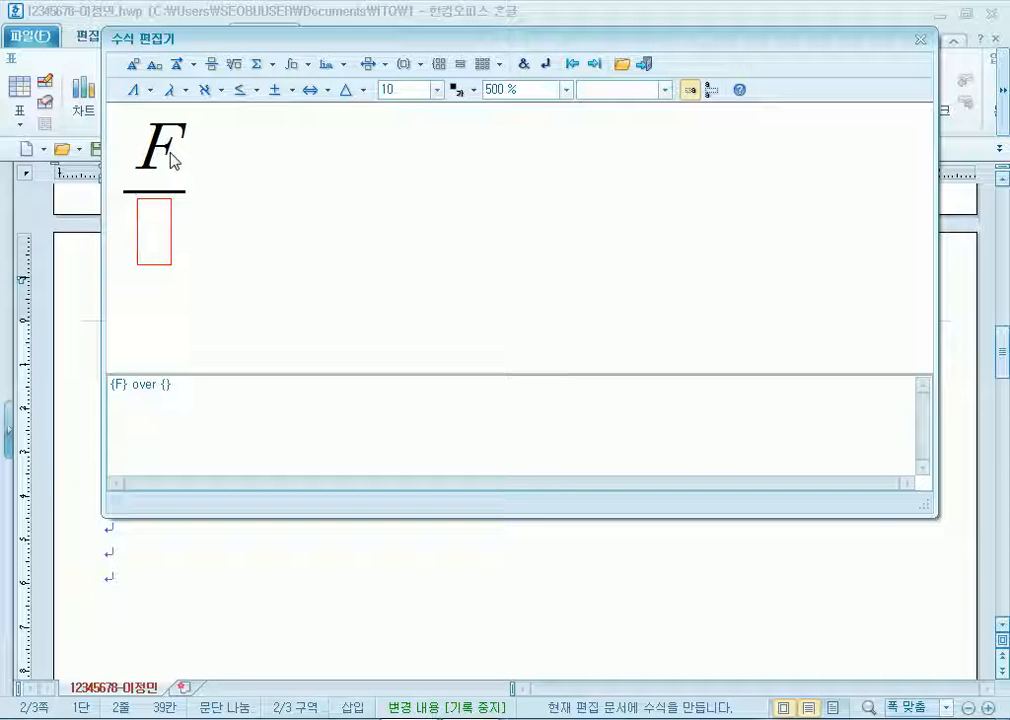
pyautogui.write('h')
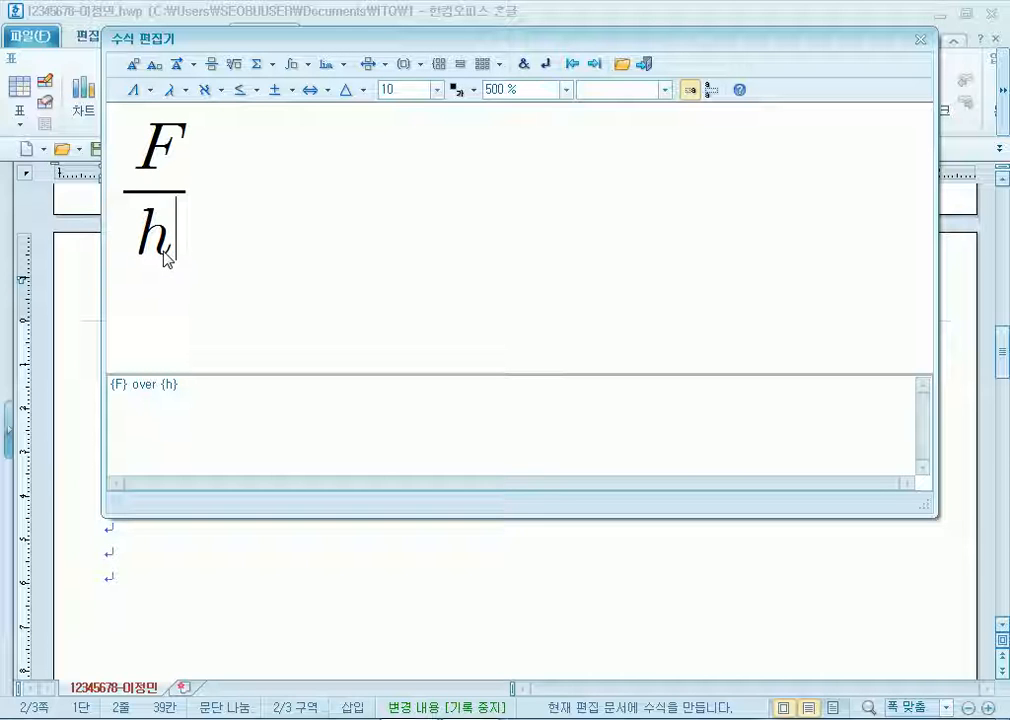
pyautogui.click(159, 68)
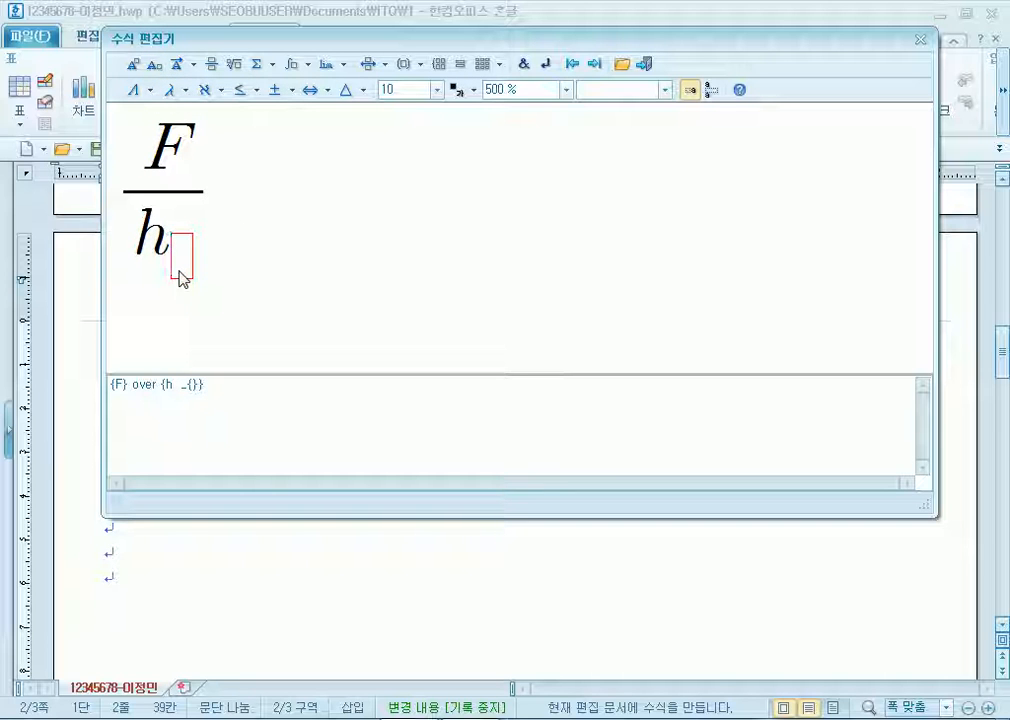
pyautogui.write('2')
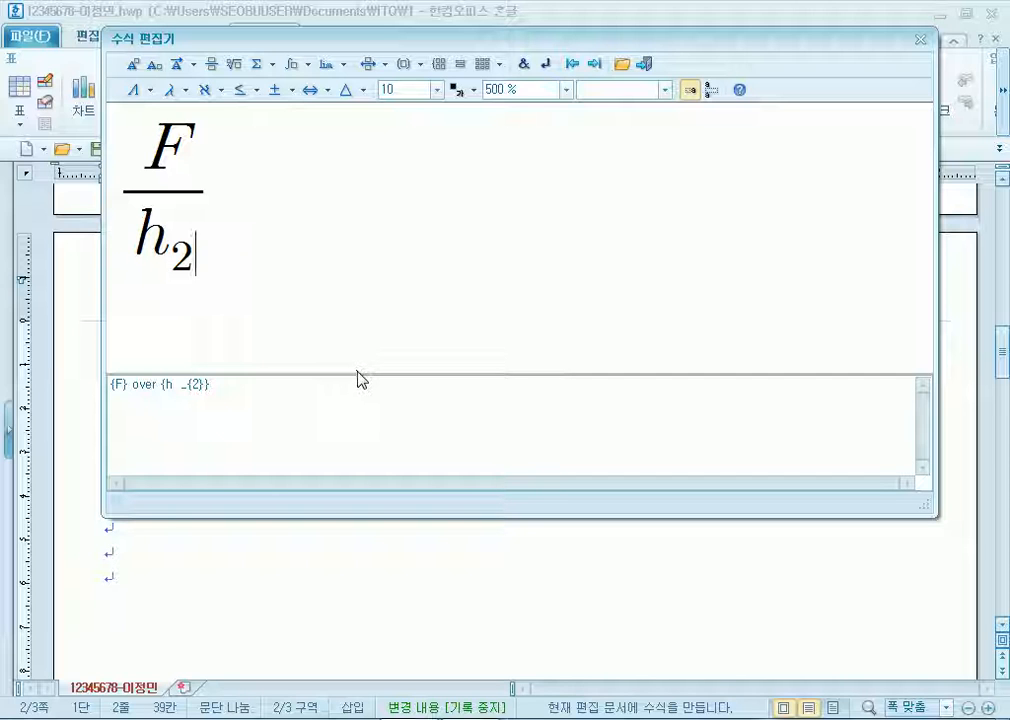
# Continue the equation outside the first fraction with an equals sign followed by IK
pyautogui.press('Right')
pyautogui.press('Right')
pyautogui.write('=')
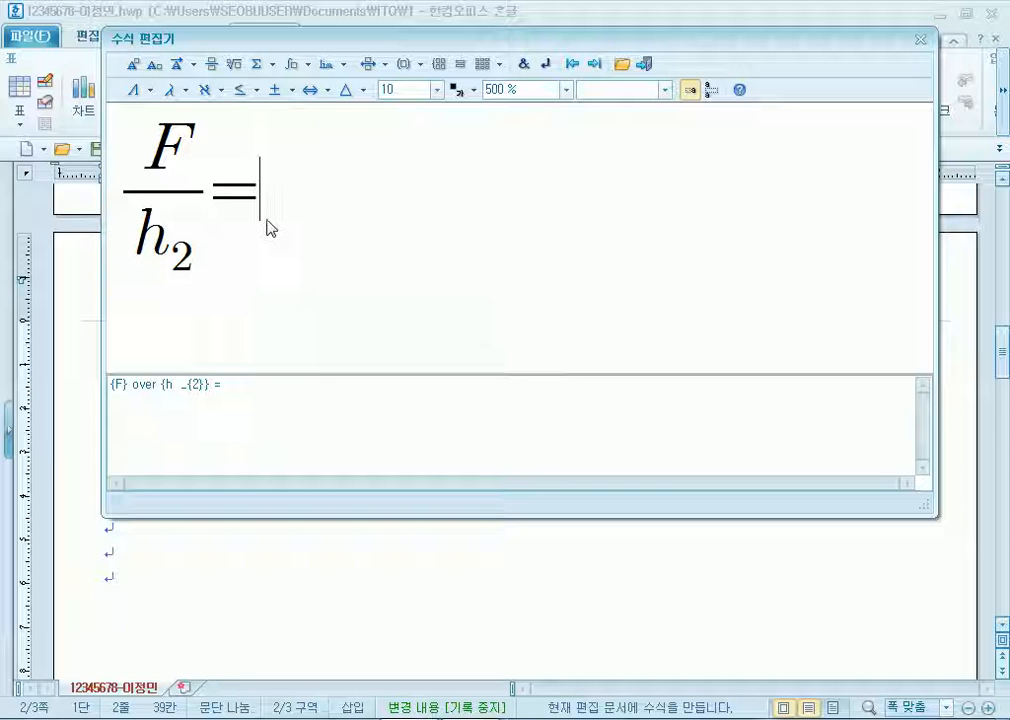
pyautogui.write('IK')
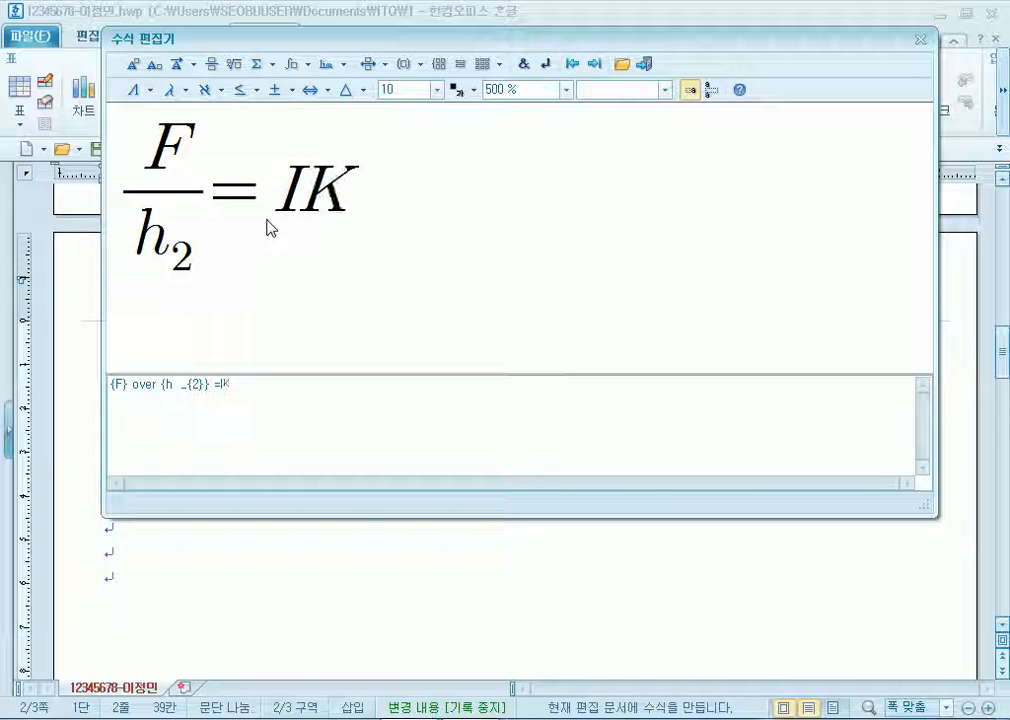
# Insert a fraction after IK with capital I as the numerator and d as the denominator
pyautogui.click(211, 66)
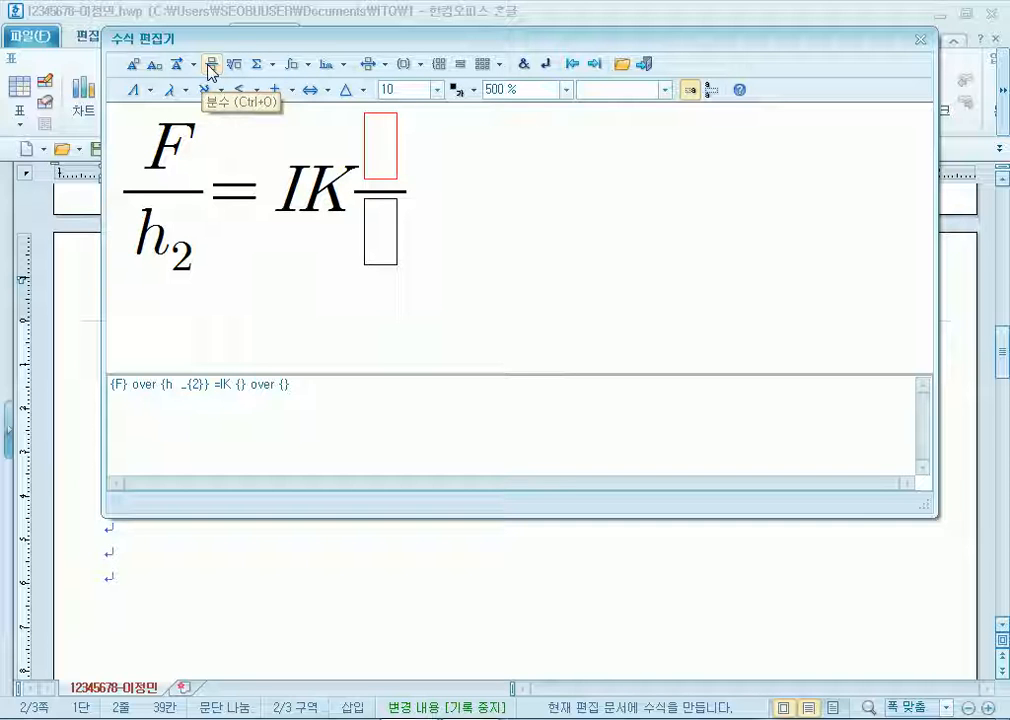
pyautogui.write('i')
pyautogui.press('Tab')
pyautogui.write('d')
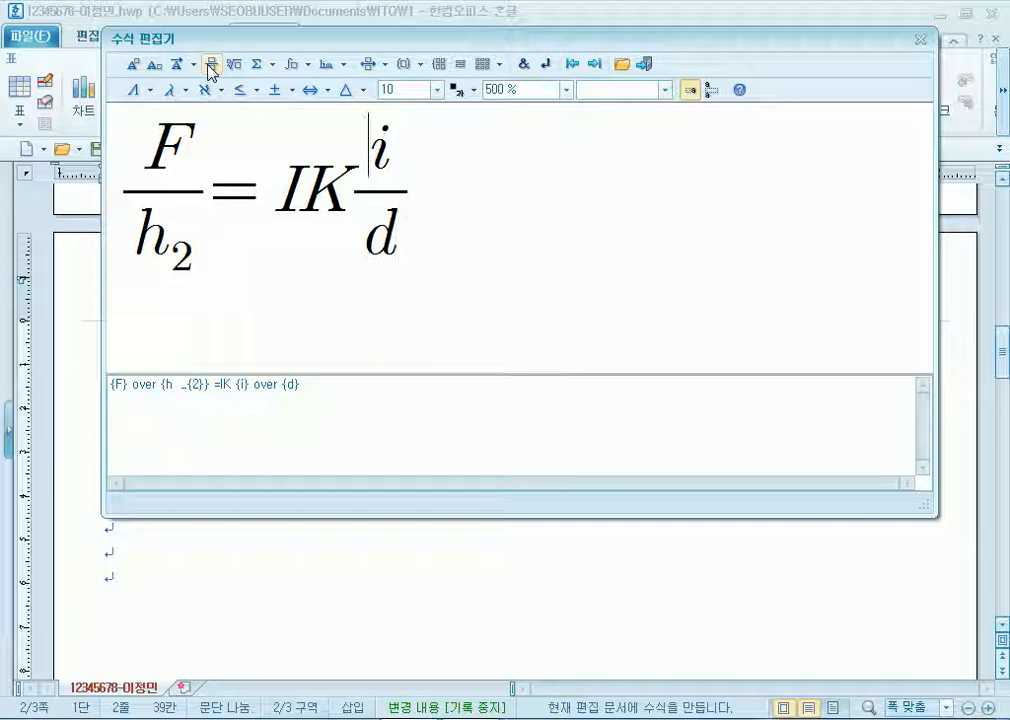
pyautogui.press('Right')
pyautogui.write('I')
pyautogui.press('Delete')
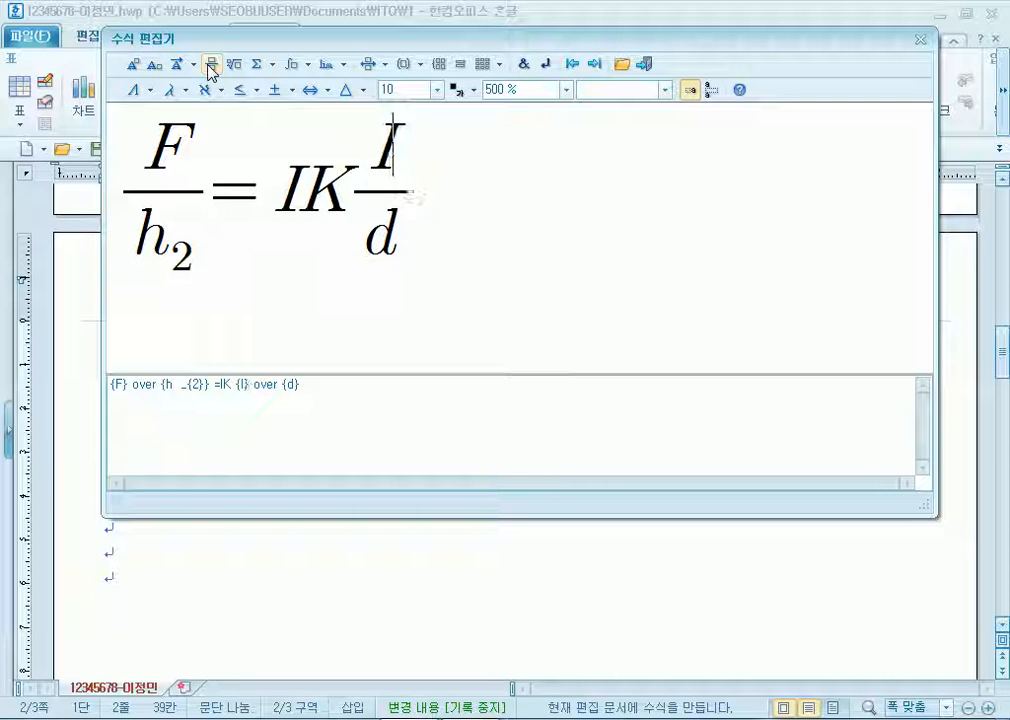
# Continue the equation after the I over d fraction with =2×10, using the multiplication symbol
pyautogui.press('Right')
pyautogui.press('Right')
pyautogui.press('Right')
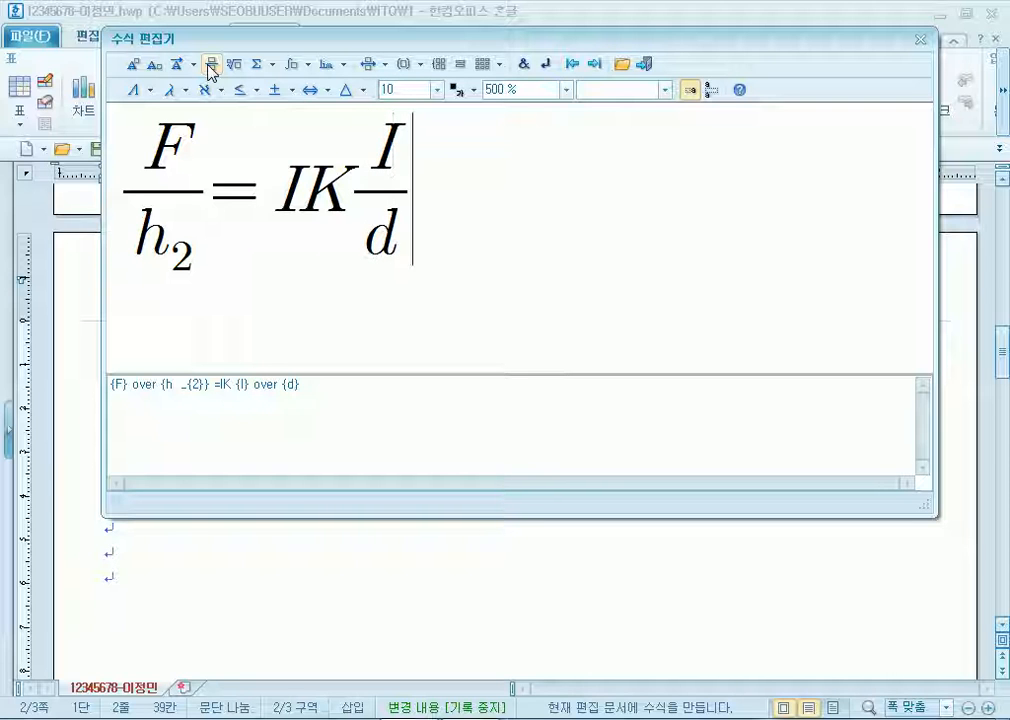
pyautogui.write('=2')
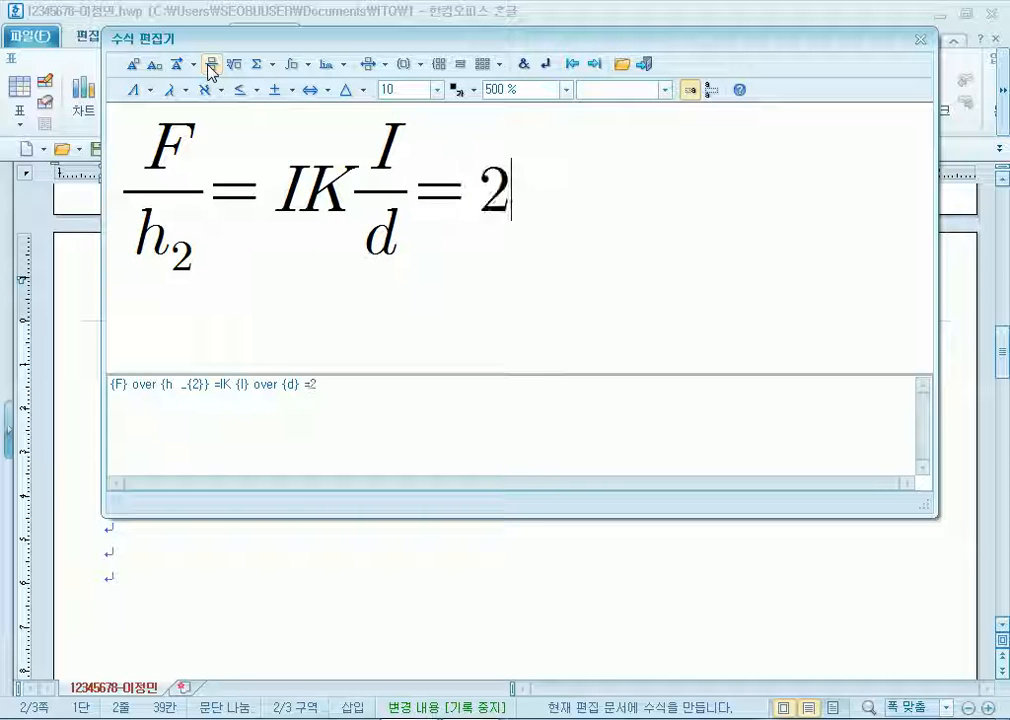
pyautogui.click(275, 90)
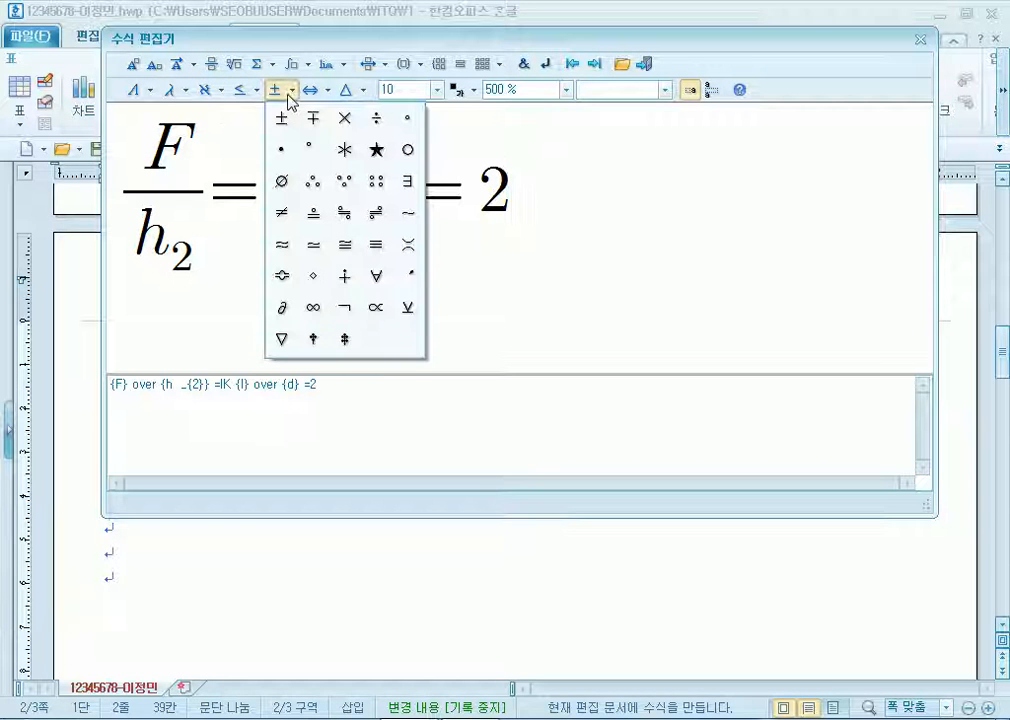
pyautogui.click(343, 120)
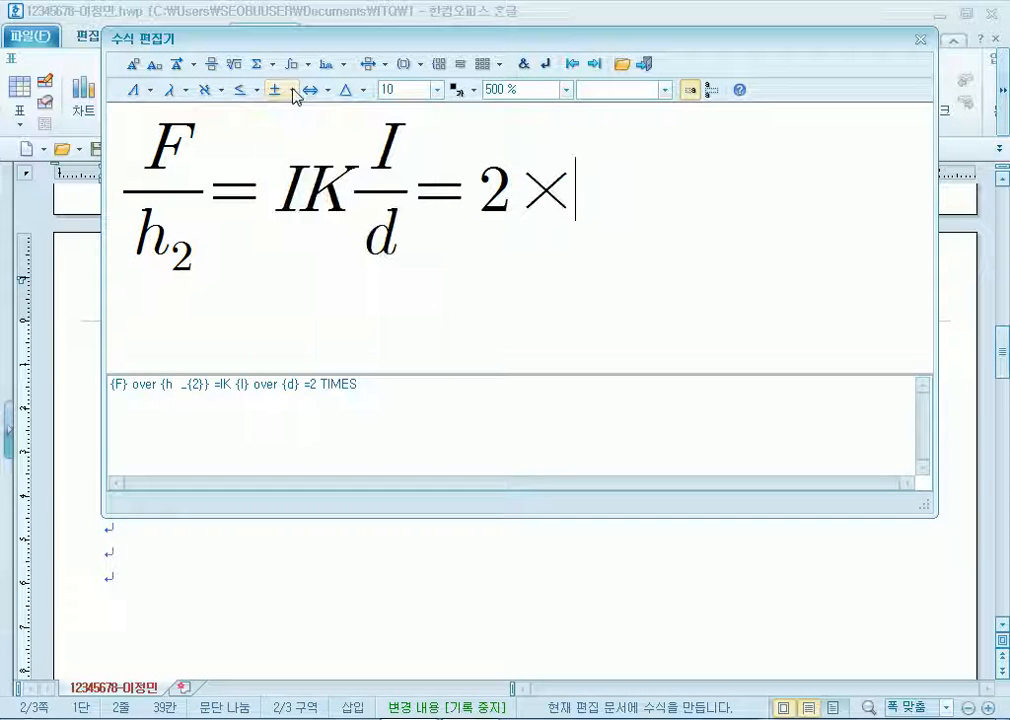
pyautogui.write('2')
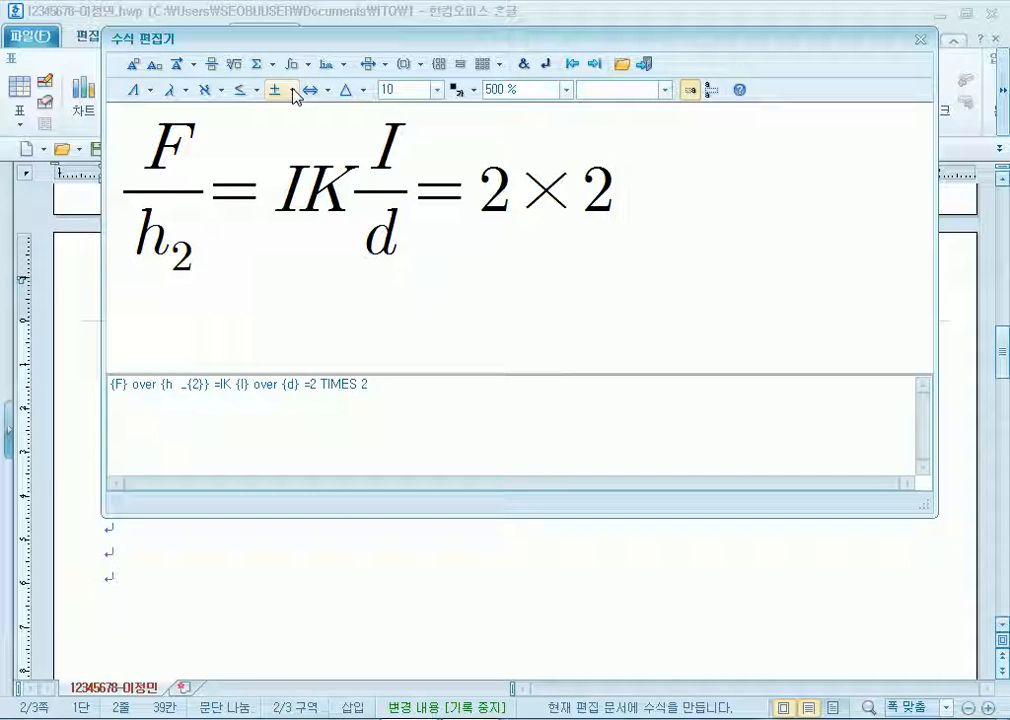
pyautogui.press('BackSpace')
pyautogui.write('10')
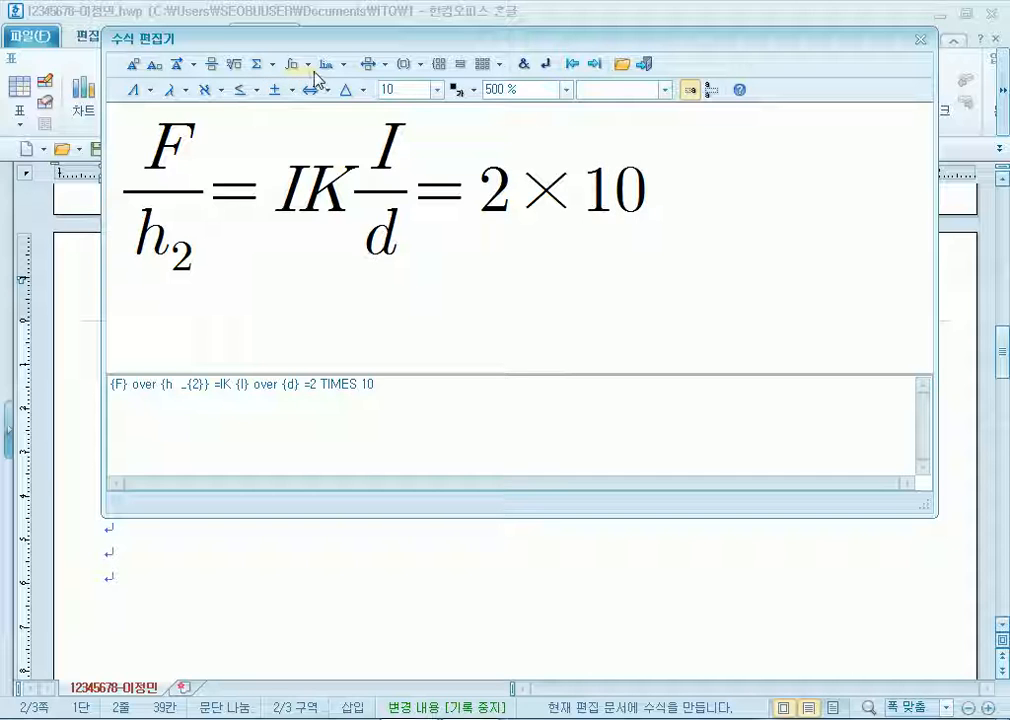
# Insert a fraction after 10 with II as the numerator and d as the denominator
pyautogui.click(211, 65)
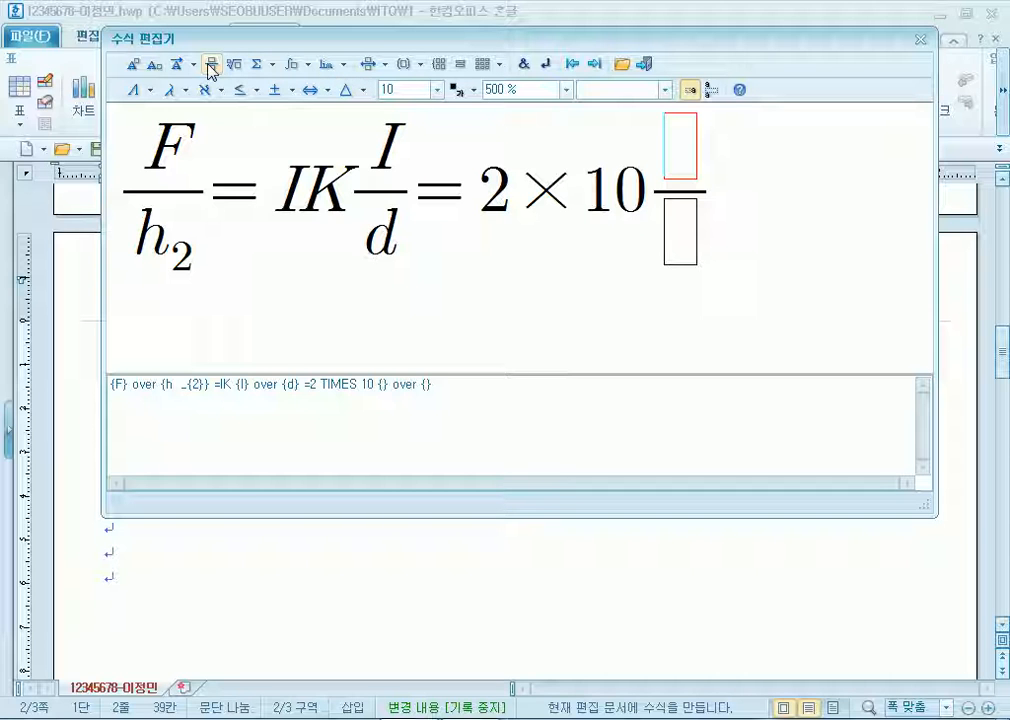
pyautogui.write('II')
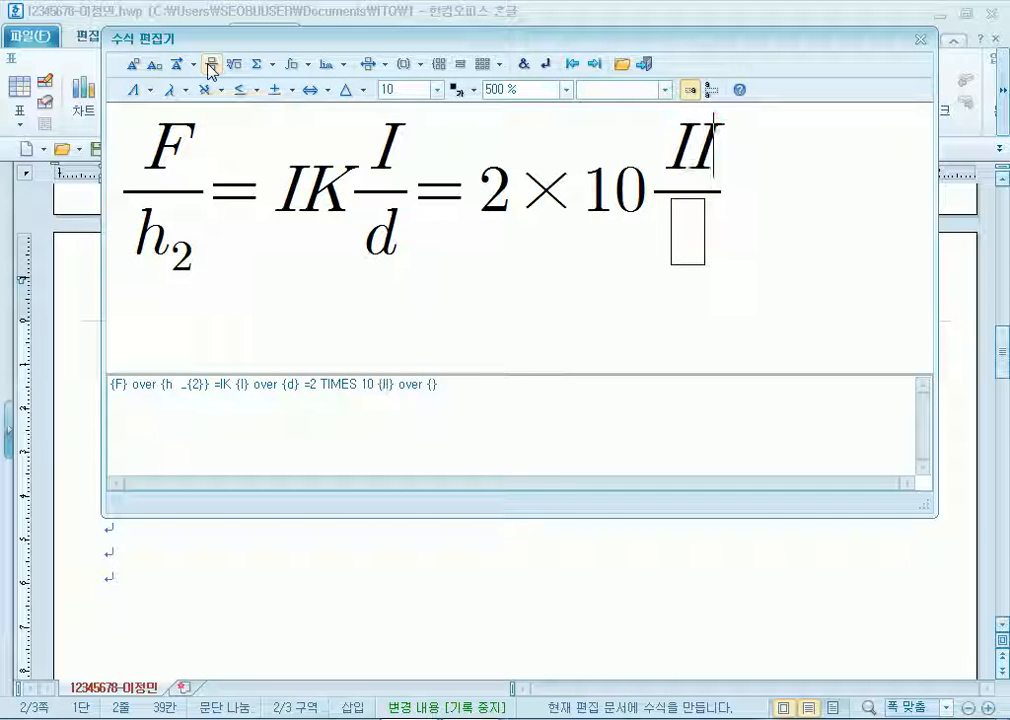
pyautogui.press('Tab')
pyautogui.write('d')
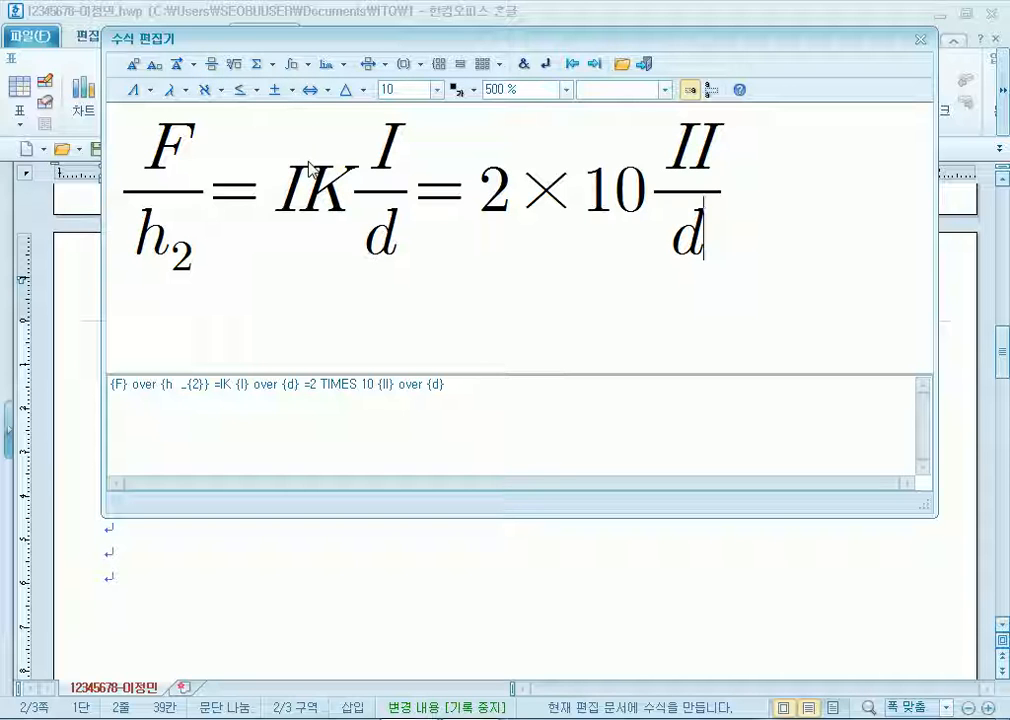
# Try a lowercase x and a capital X after the 2 for comparison with the multiplication symbol, removing each one
pyautogui.click(302, 200)
pyautogui.click(518, 200)
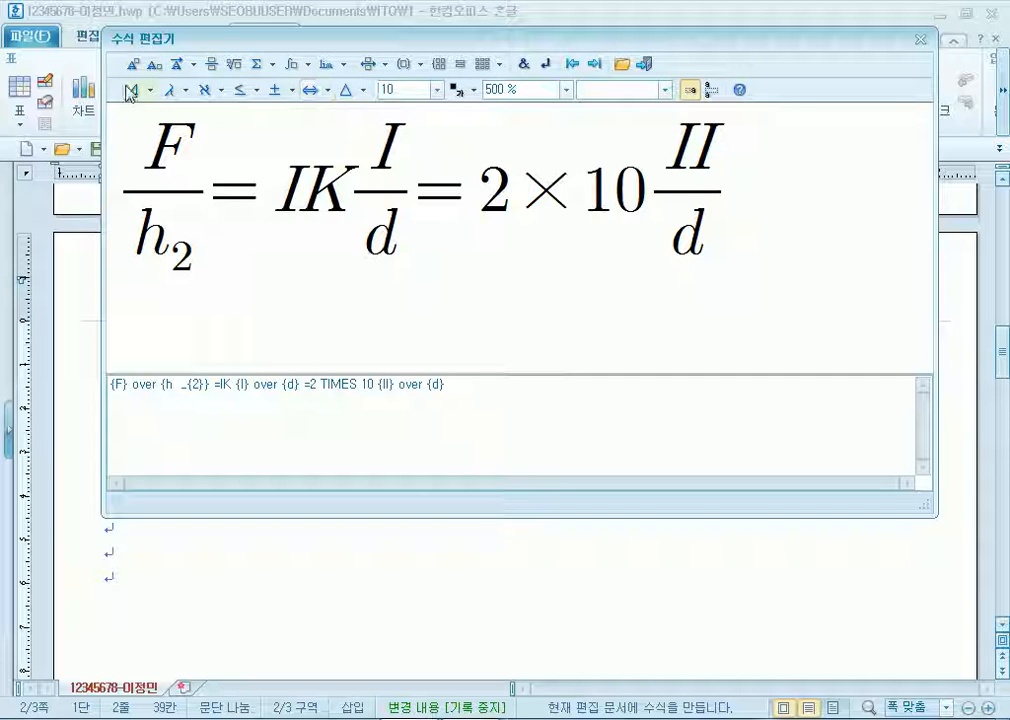
pyautogui.click(291, 91)
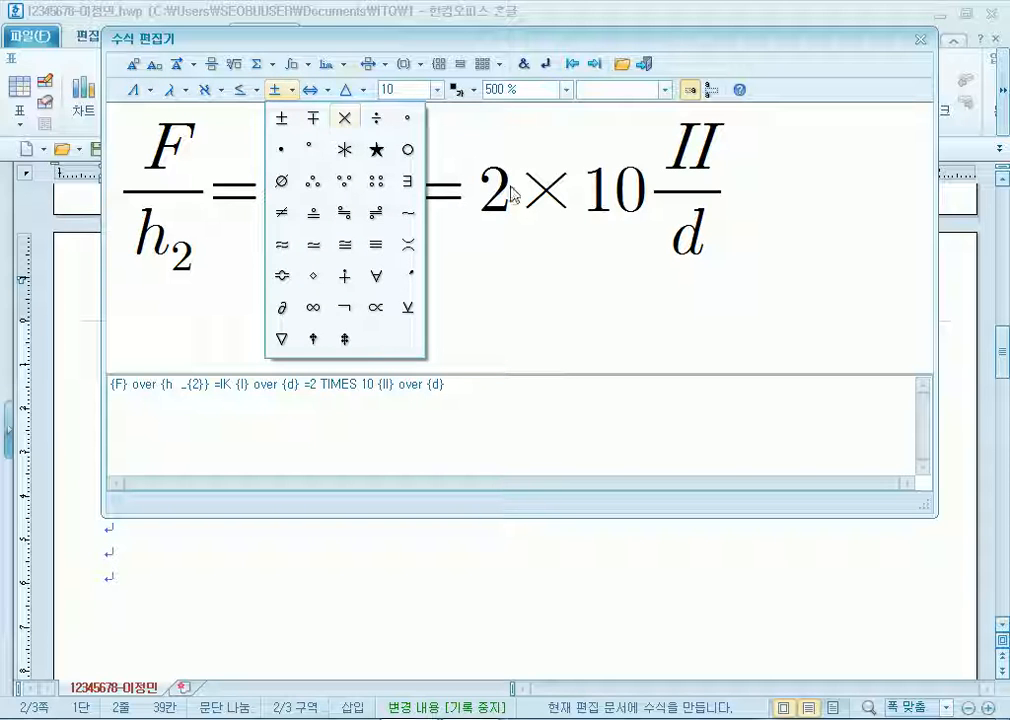
pyautogui.click(545, 205)
pyautogui.write('x')
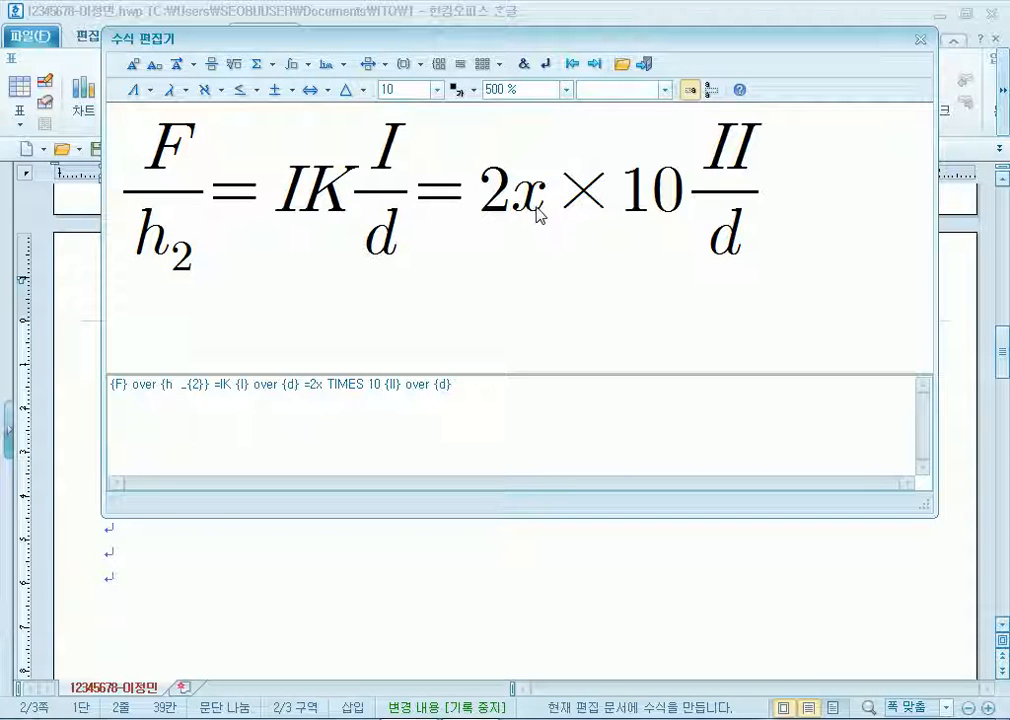
pyautogui.press('BackSpace')
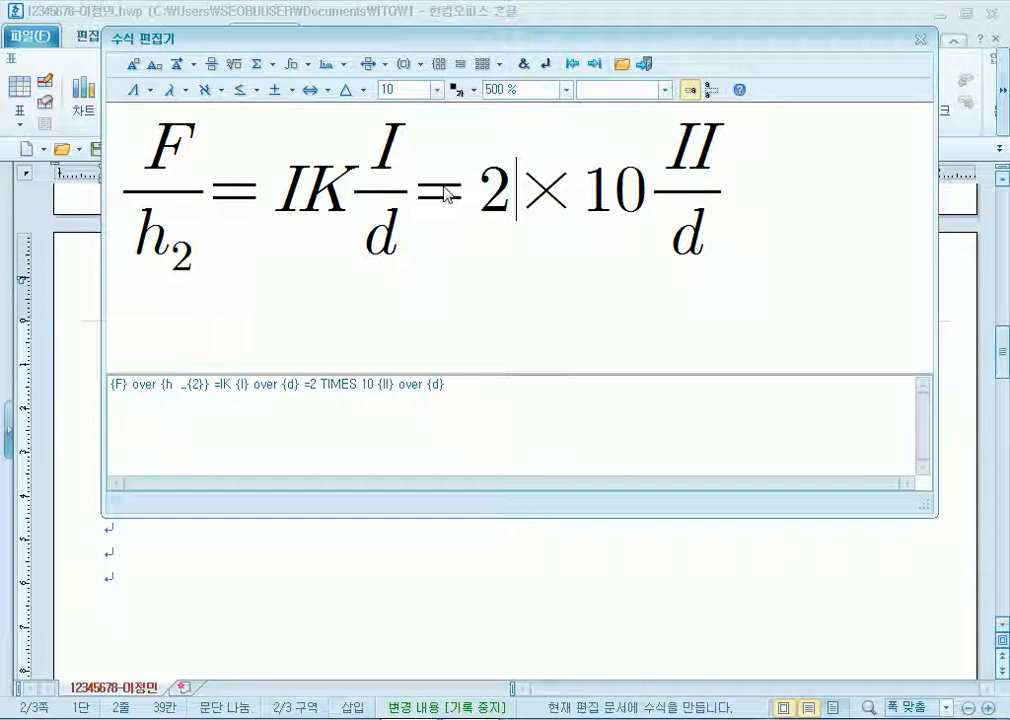
pyautogui.write('X')
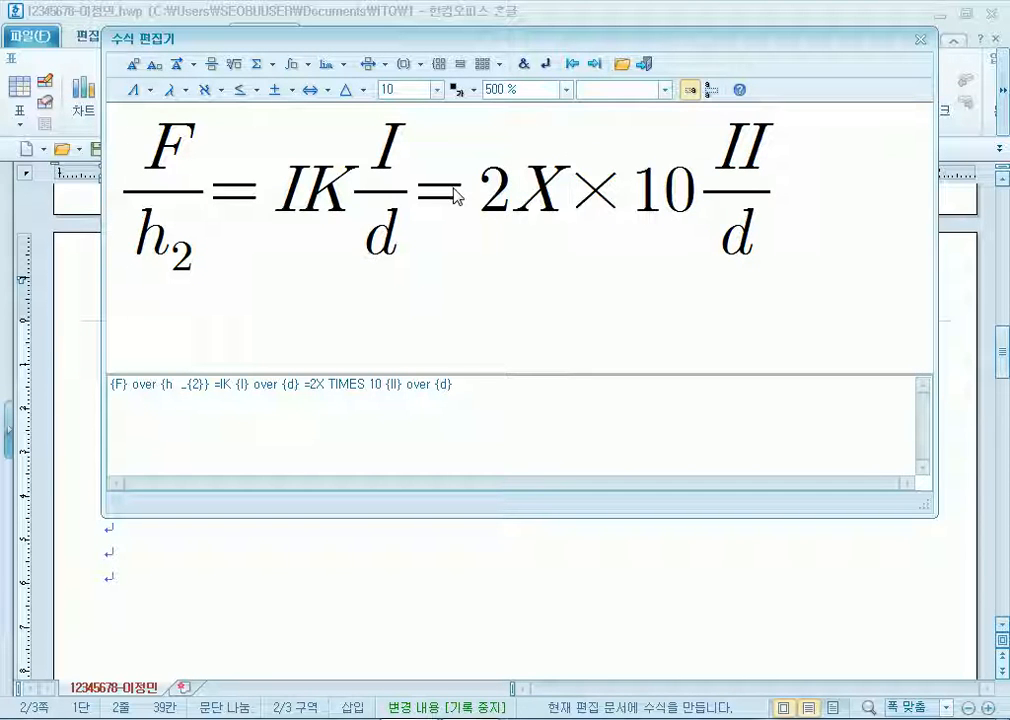
pyautogui.press('BackSpace')
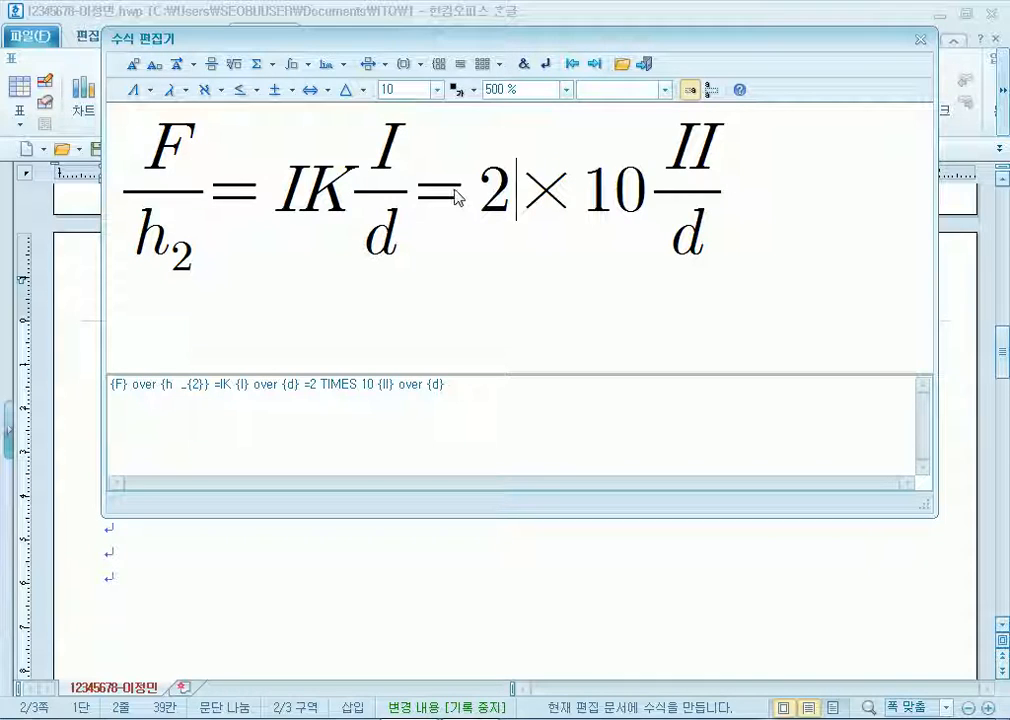
pyautogui.click(296, 91)
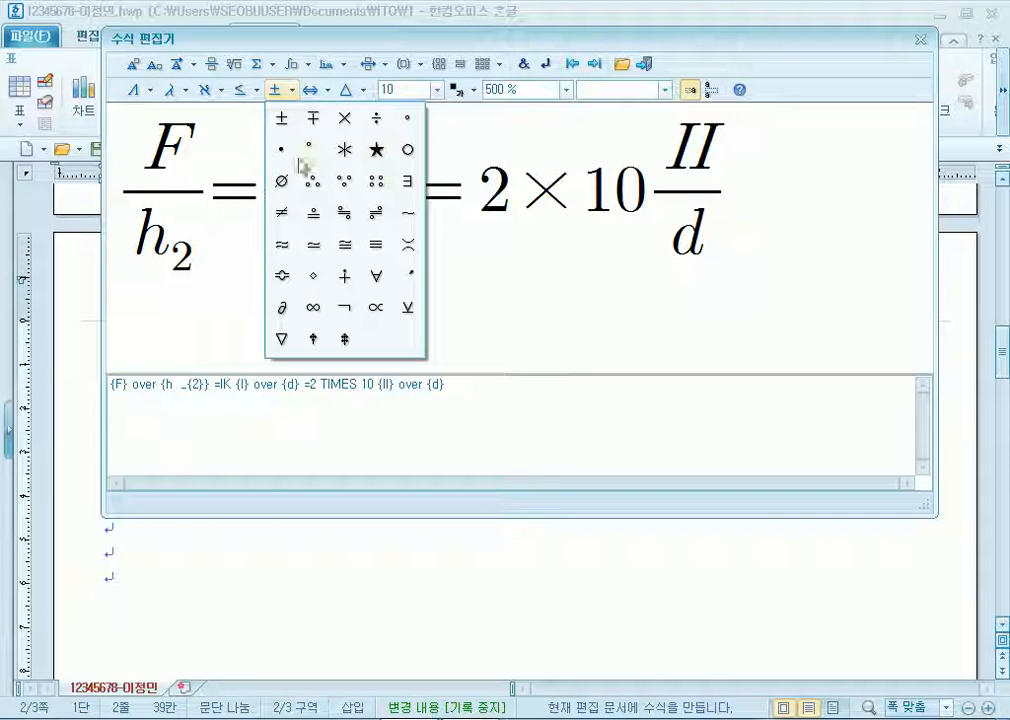
pyautogui.click(301, 197)
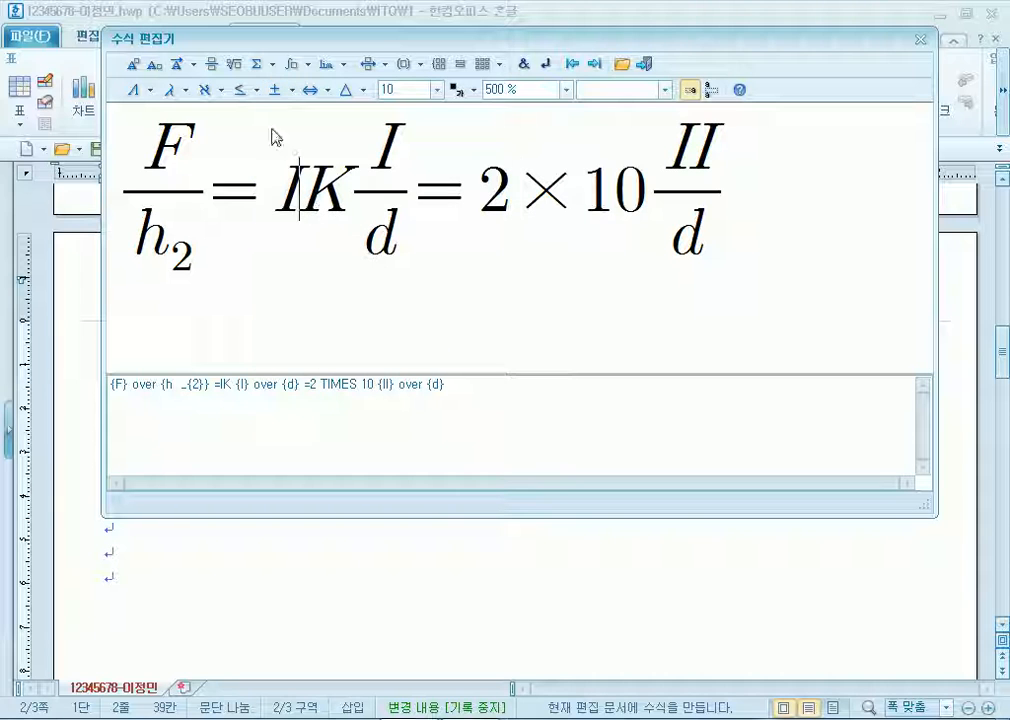
# Add subscript 2 to the I and subscript 1 to the K after the first equals sign
pyautogui.click(155, 66)
pyautogui.write('2')
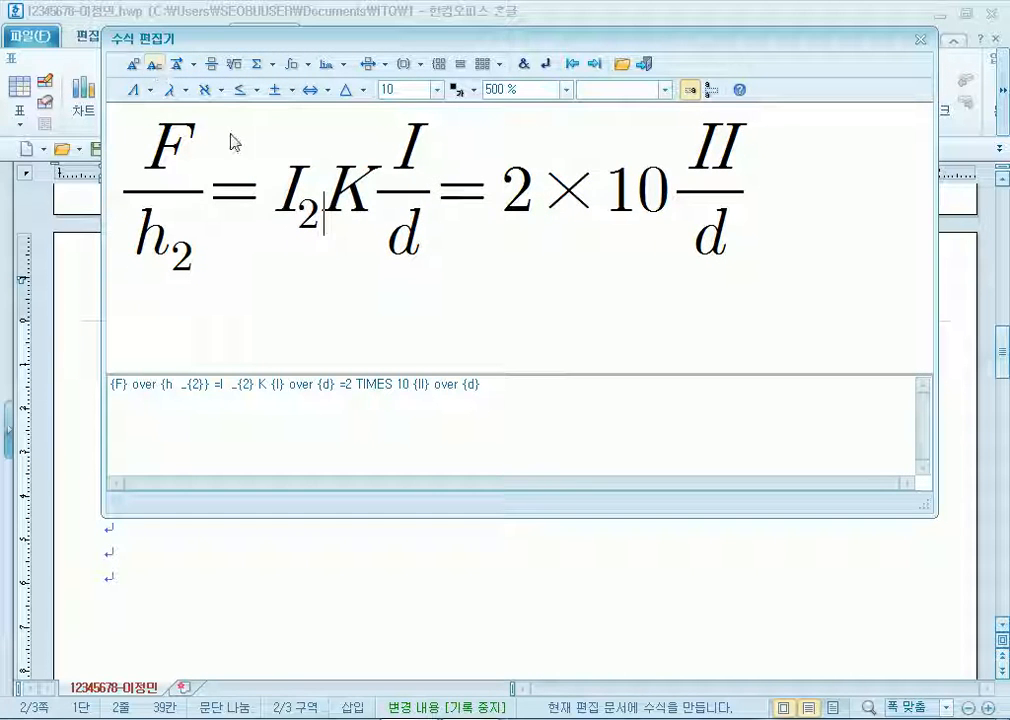
pyautogui.click(365, 214)
pyautogui.click(155, 66)
pyautogui.write('1')
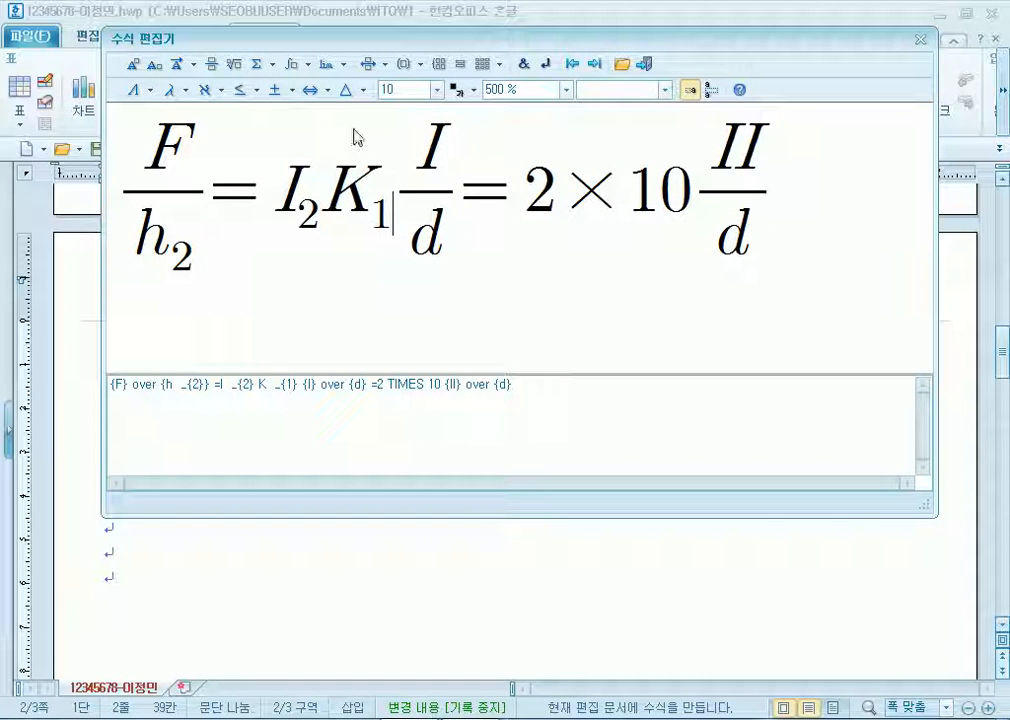
# Add subscript 1 to the I in the numerator of the middle fraction
pyautogui.click(441, 170)
pyautogui.click(419, 152)
pyautogui.click(155, 66)
pyautogui.write('1')
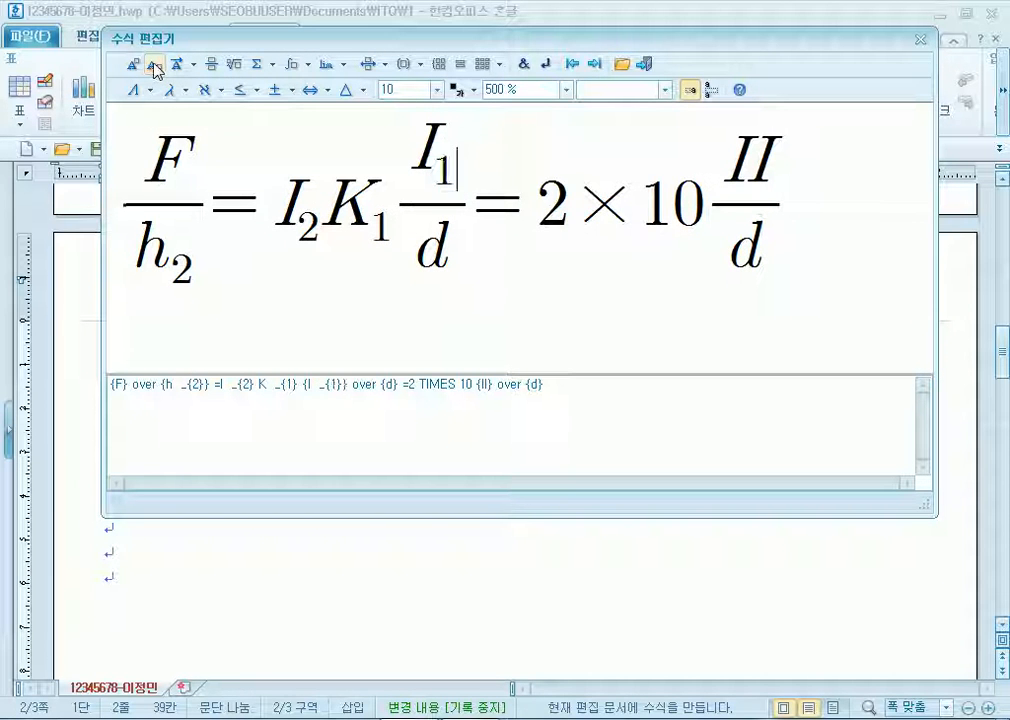
# Add the superscript -7 to the 10 before the last fraction
pyautogui.click(707, 203)
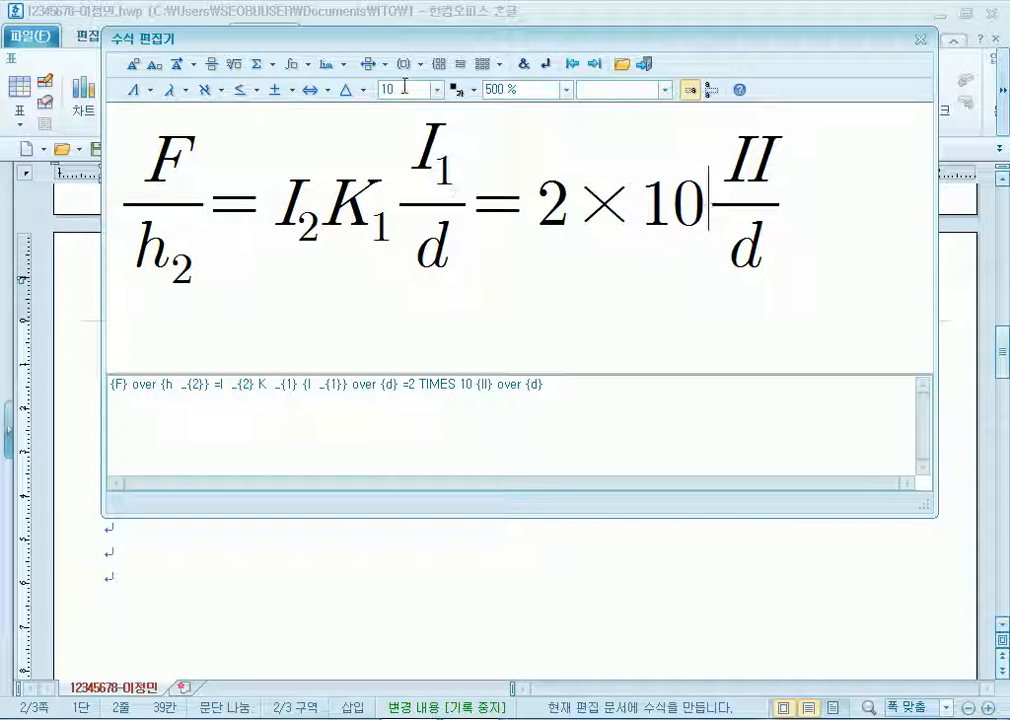
pyautogui.click(133, 66)
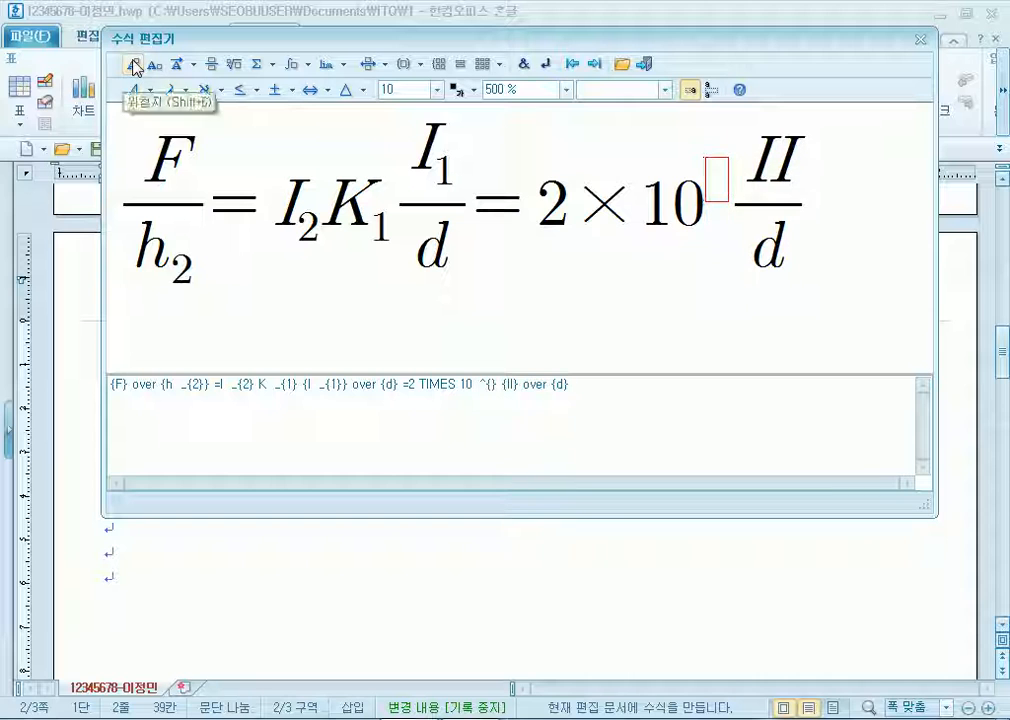
pyautogui.write('-7')
# Add subscript 1 to the first I and subscript 2 to the second I in the last fraction's numerator
pyautogui.press('Right')
pyautogui.press('Right')
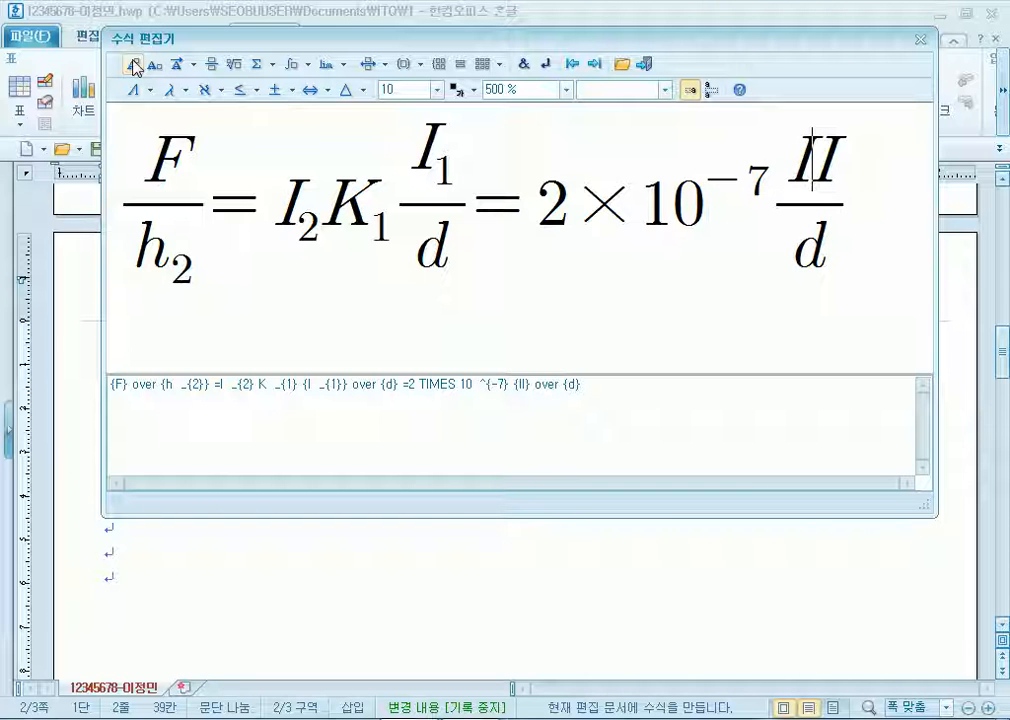
pyautogui.click(155, 66)
pyautogui.write('1')
pyautogui.press('Right')
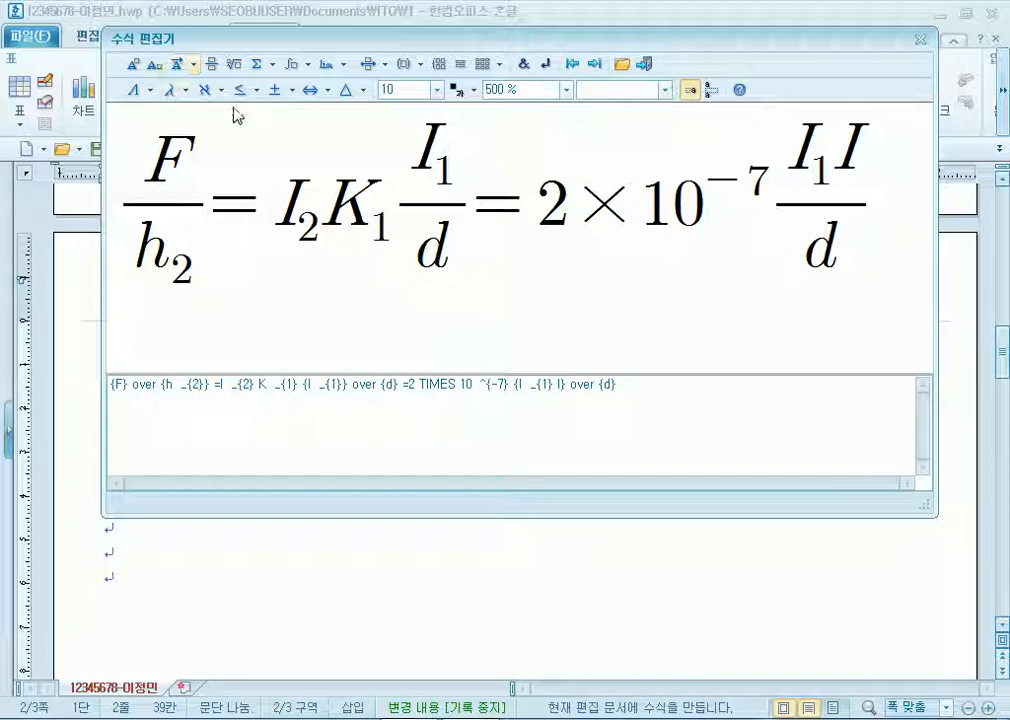
pyautogui.click(155, 66)
pyautogui.write('2')
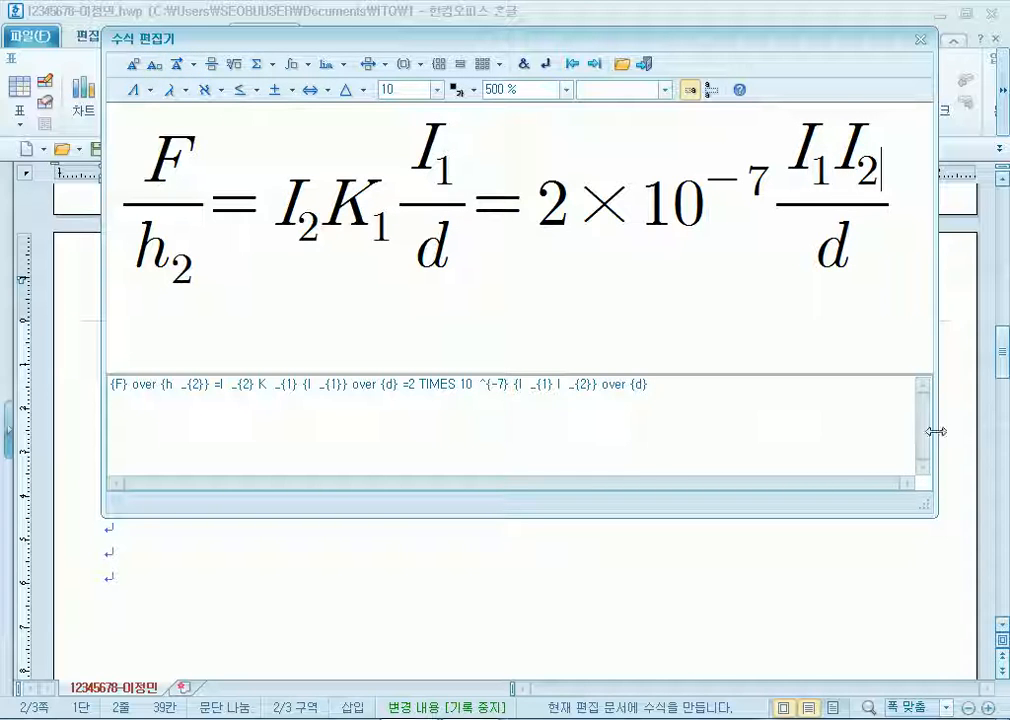
# Widen the equation editor, review the operators in the formula, and insert the finished equation after (2) in the document
pyautogui.moveTo(936, 428); pyautogui.dragTo(974, 418)
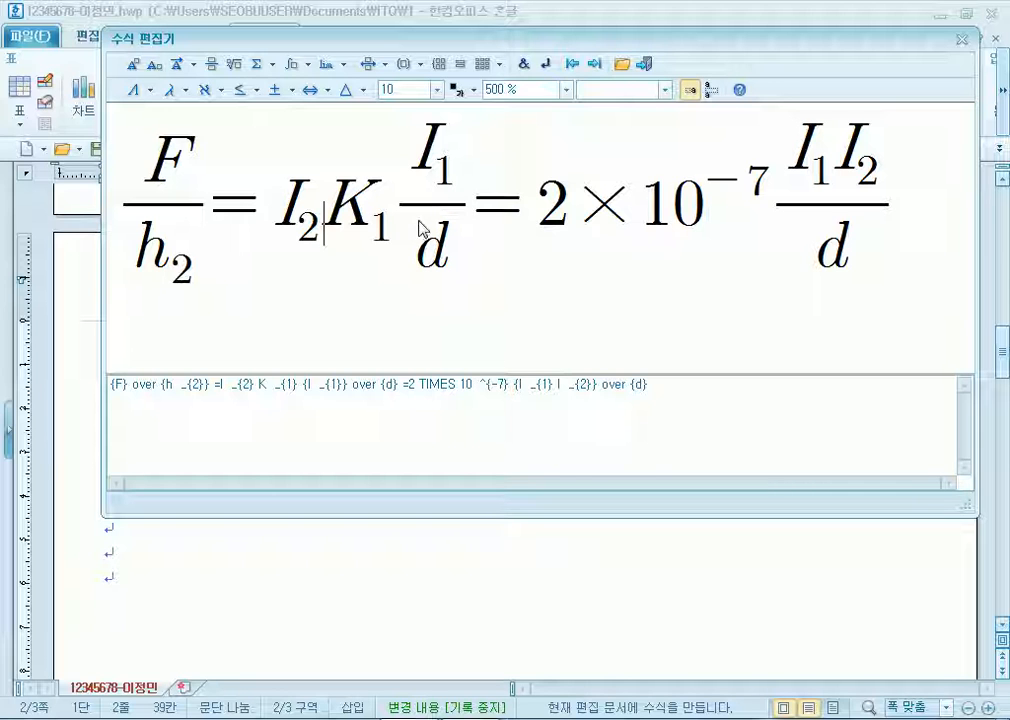
pyautogui.moveTo(590, 216); pyautogui.dragTo(633, 212)
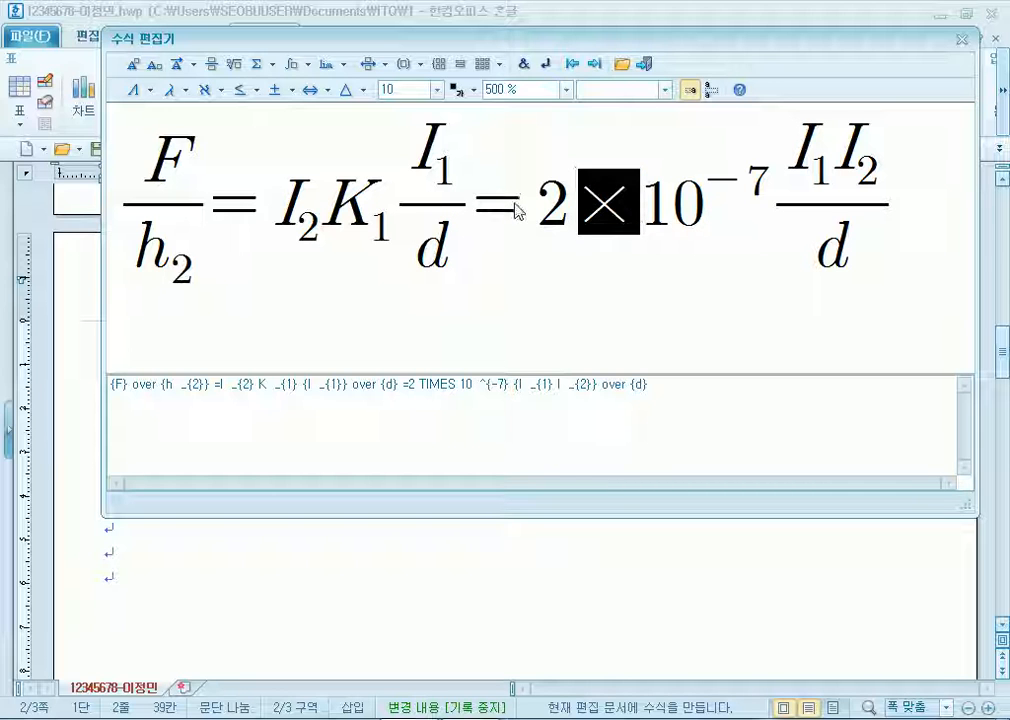
pyautogui.moveTo(489, 207); pyautogui.dragTo(512, 210)
pyautogui.click(708, 189)
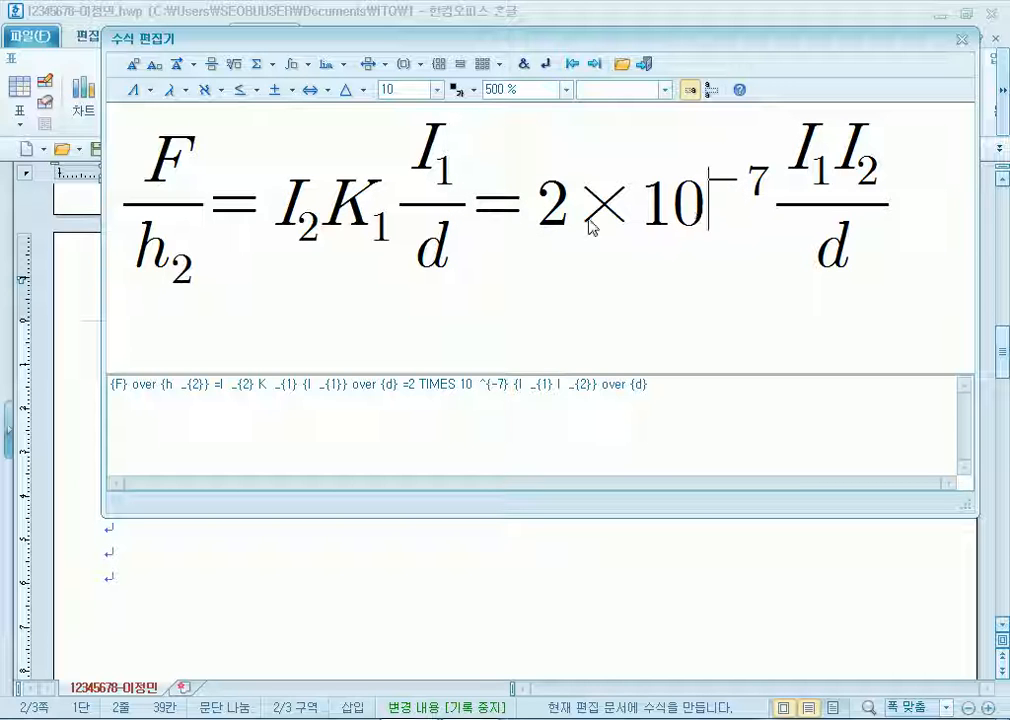
pyautogui.click(289, 91)
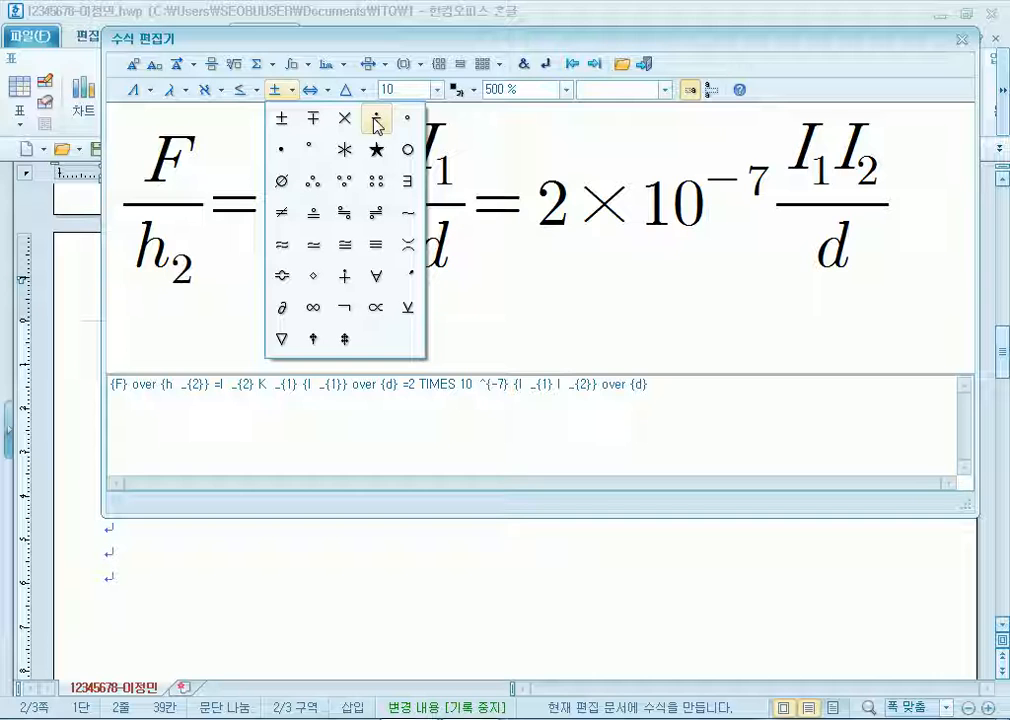
pyautogui.click(643, 63)
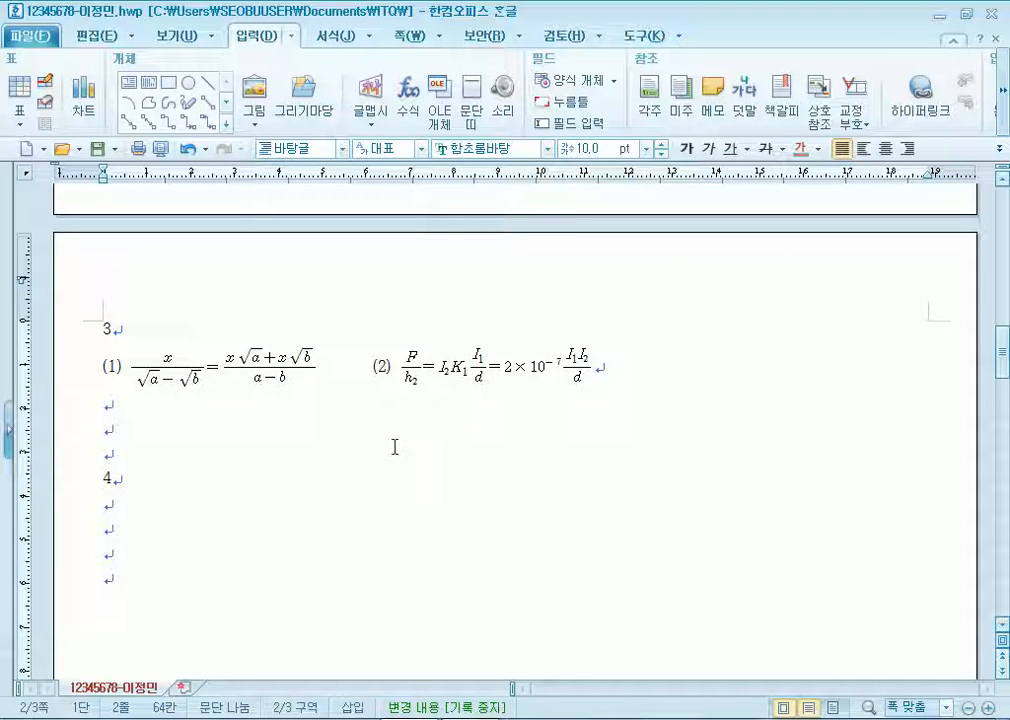
# Reopen the item (2) equation for review and return to the document
pyautogui.doubleClick(487, 375)
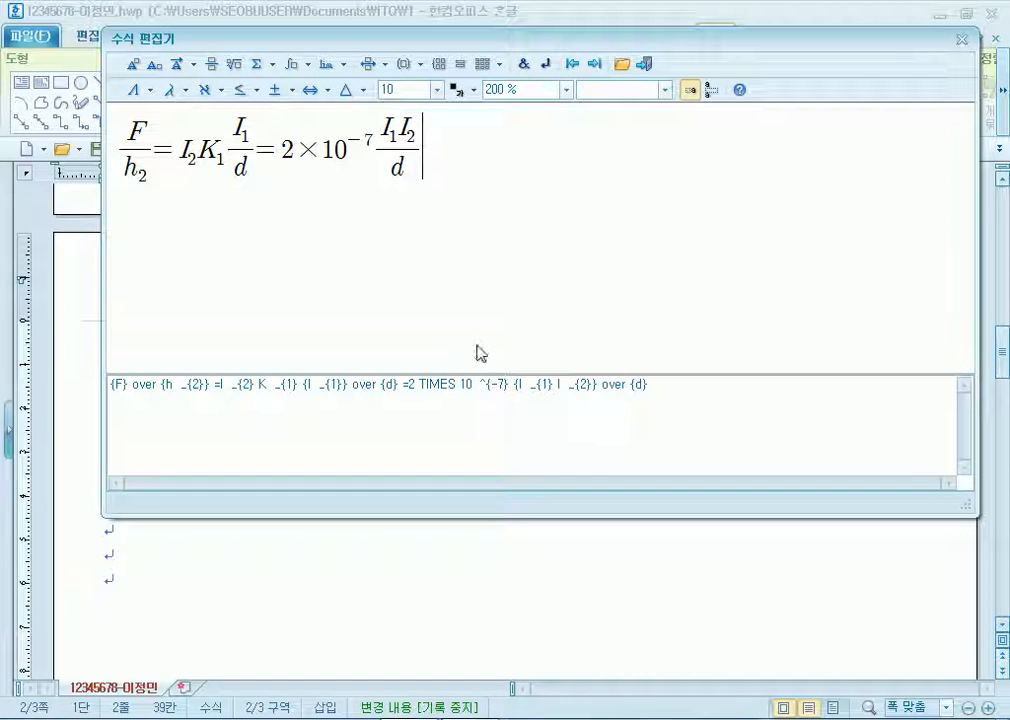
pyautogui.click(285, 156)
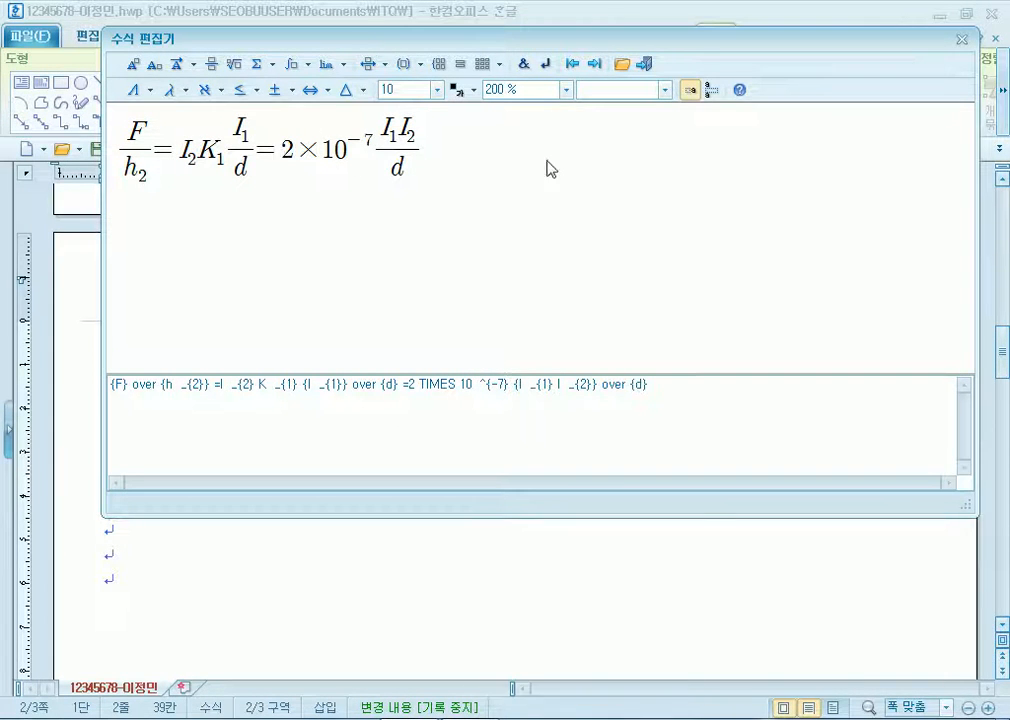
pyautogui.click(645, 66)
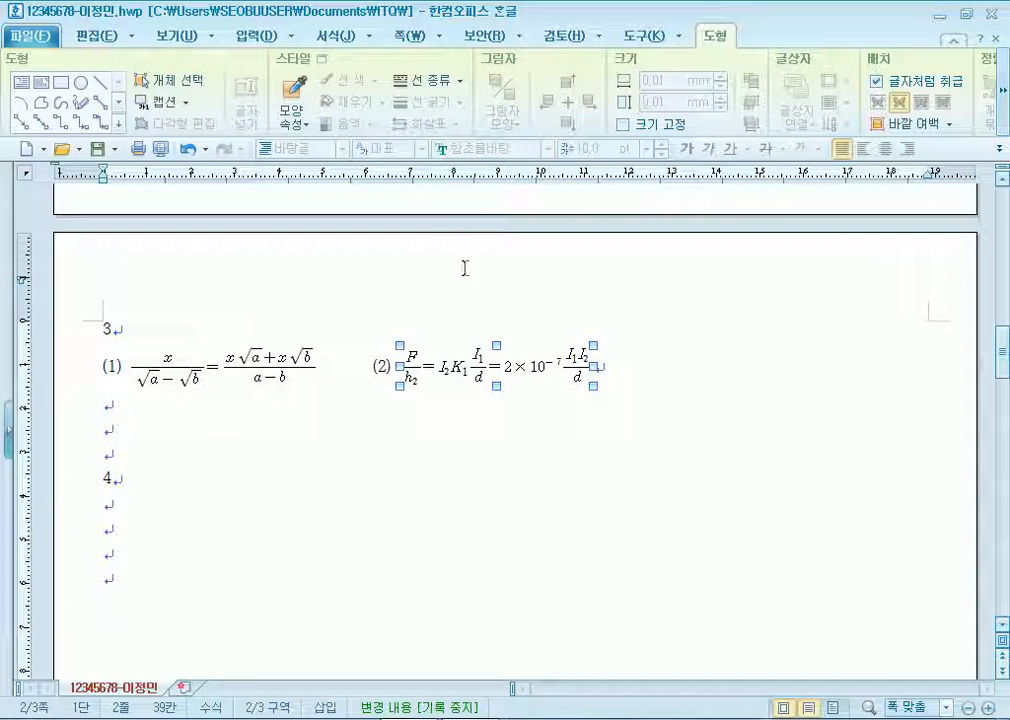
pyautogui.click(538, 476)
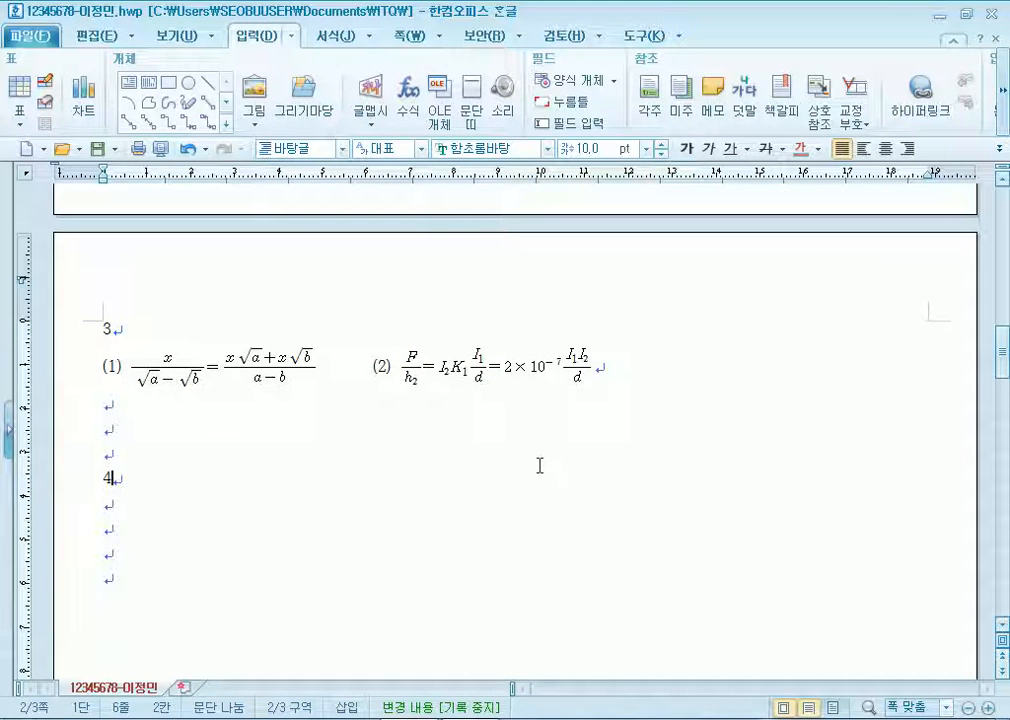
# Open the item (2) equation for editing, view it at 500 %, and return to the document
pyautogui.click(515, 390)
pyautogui.scroll(-1, 518, 397)
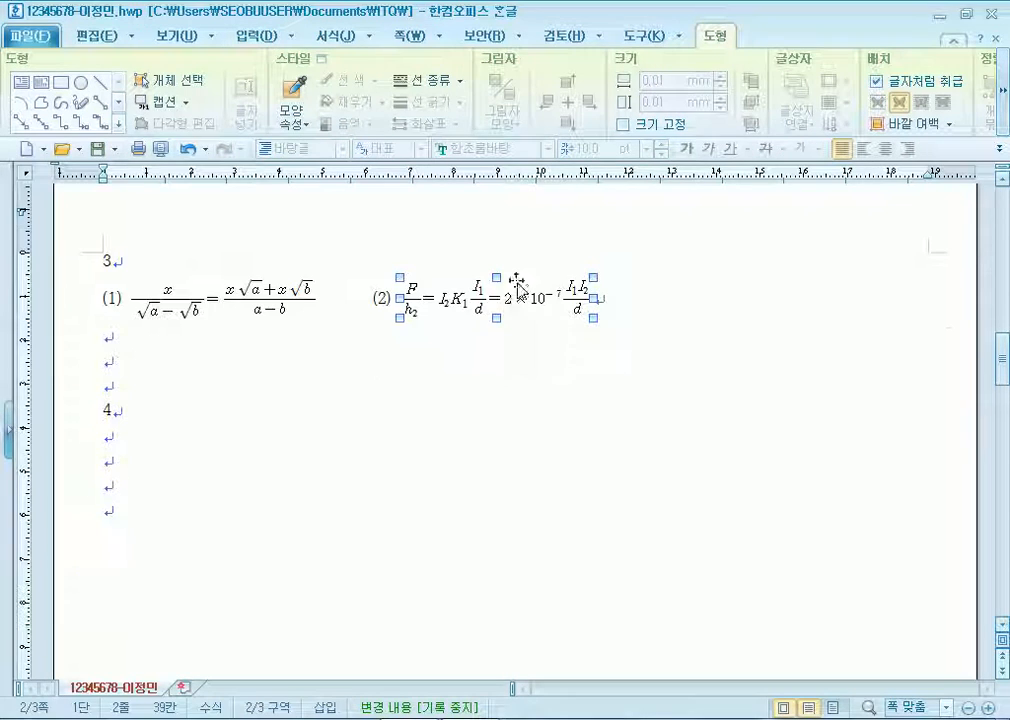
pyautogui.doubleClick(520, 313)
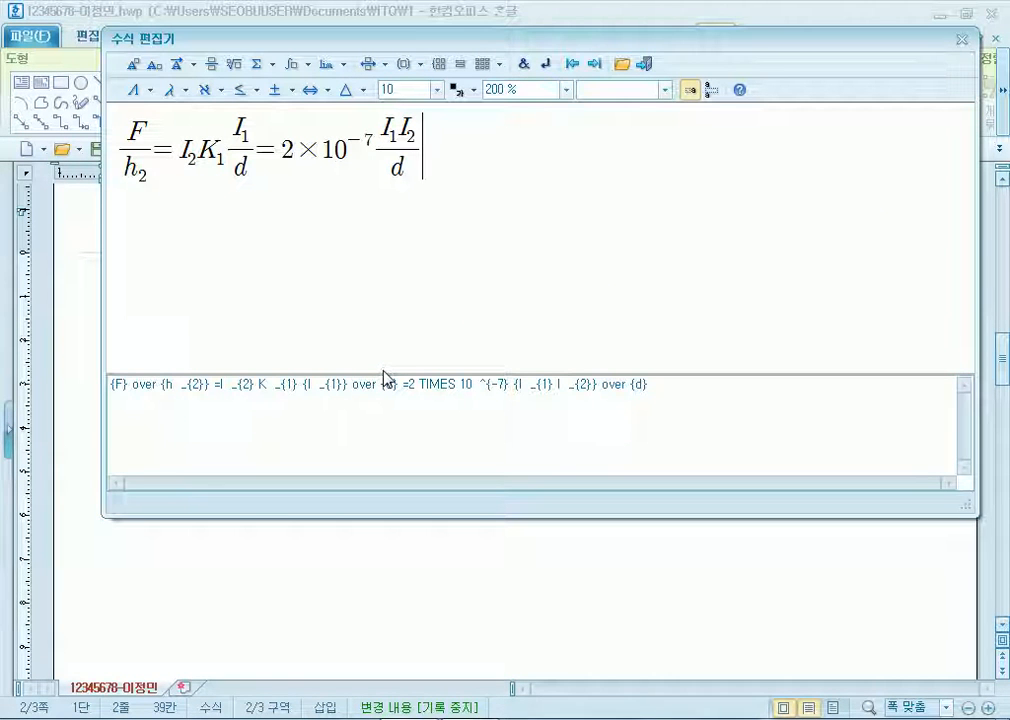
pyautogui.click(566, 92)
pyautogui.click(505, 179)
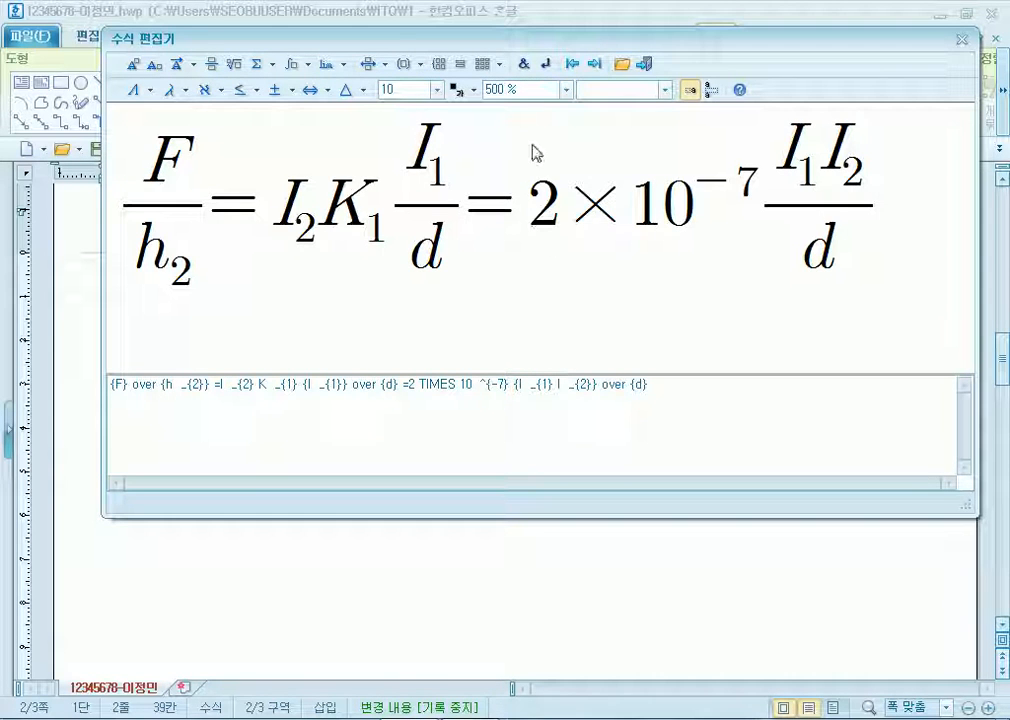
pyautogui.click(643, 63)
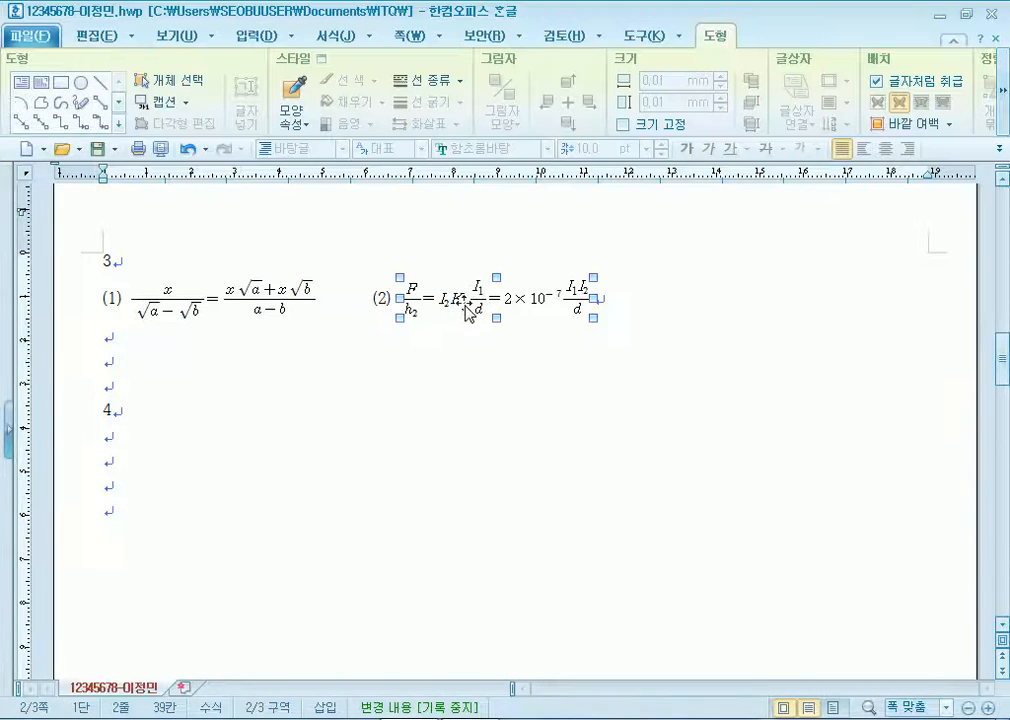
# Open the item (2) equation once more and close the equation editor without changing anything
pyautogui.click(401, 334)
pyautogui.doubleClick(440, 298)
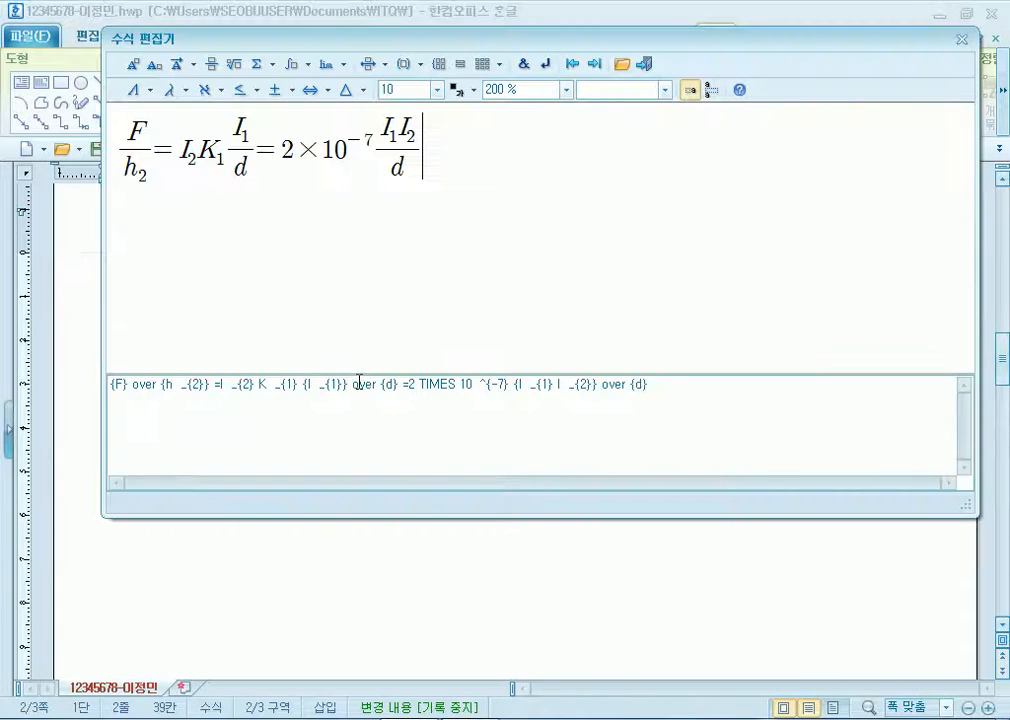
pyautogui.click(962, 40)
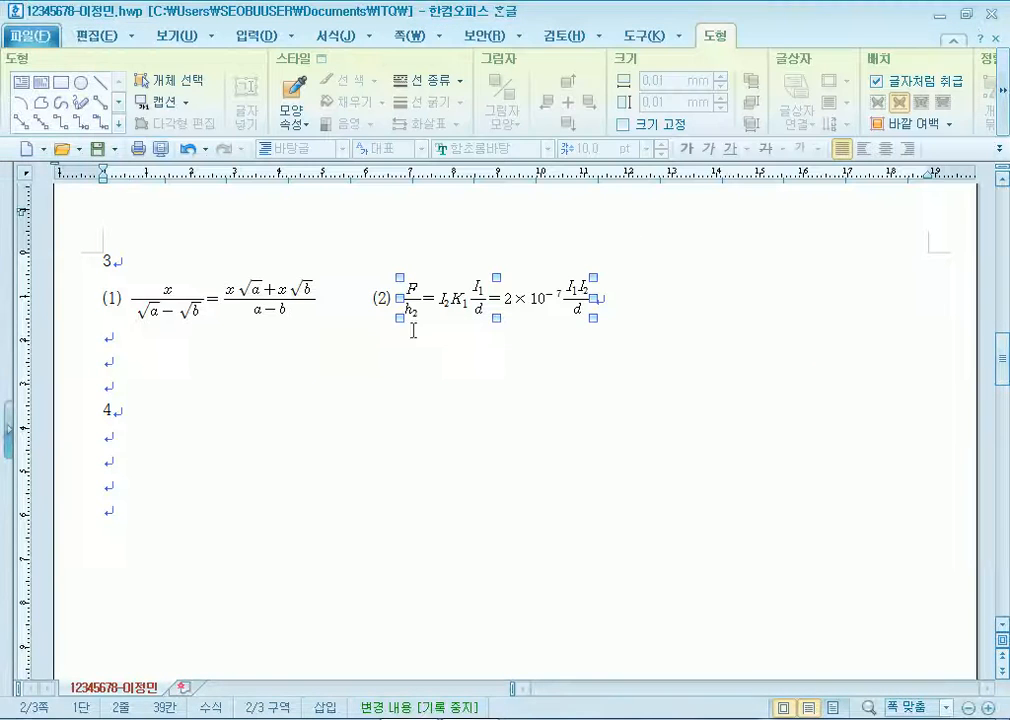
pyautogui.click(372, 330)
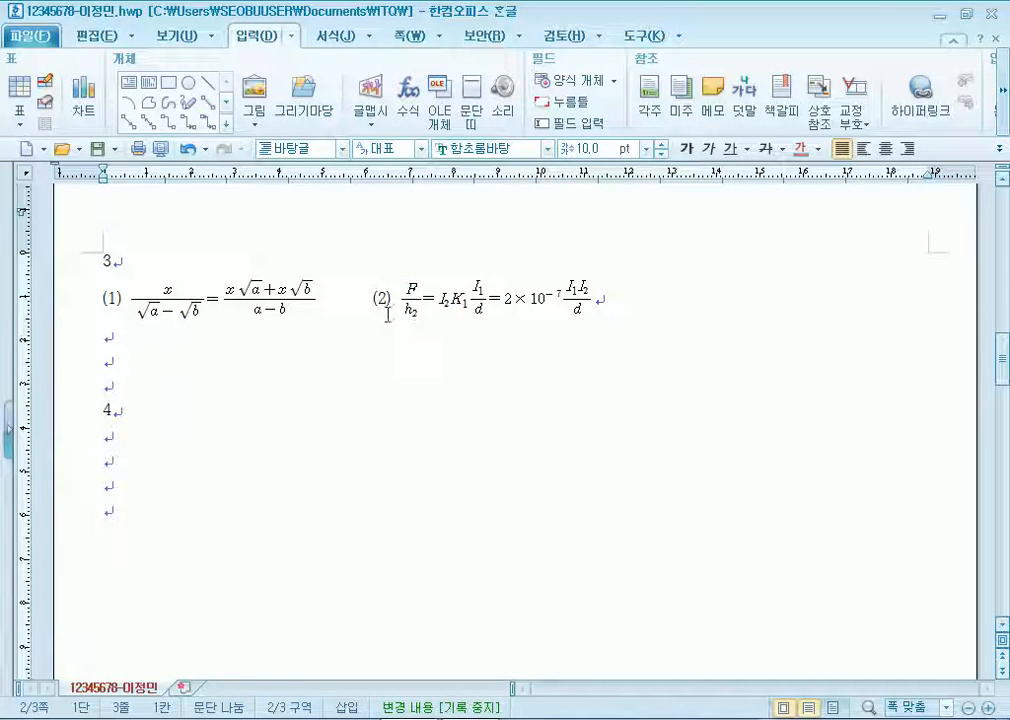
# Examine the spacing between the item numbers and their equations, highlighting the space after (2) and the (2) label
pyautogui.click(393, 302)
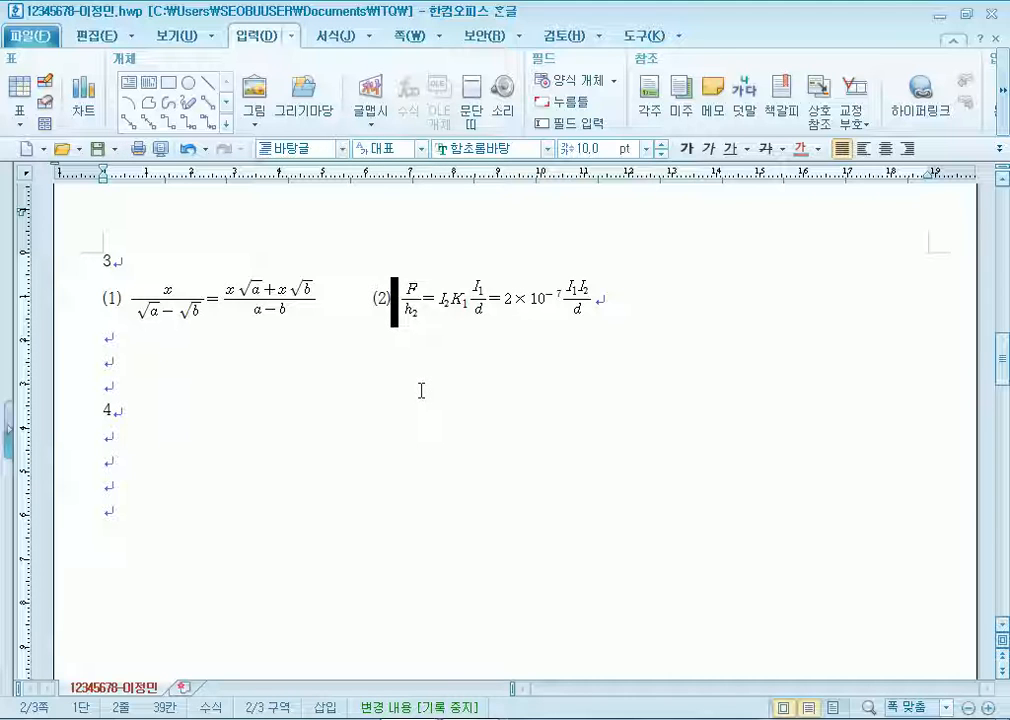
pyautogui.click(125, 300)
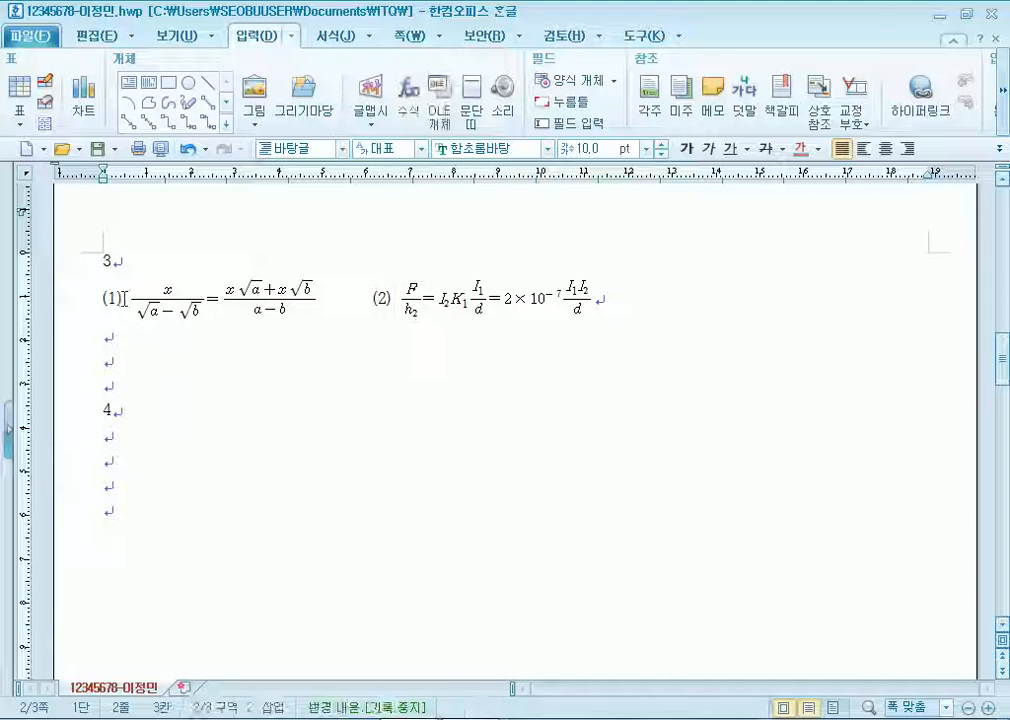
pyautogui.click(349, 347)
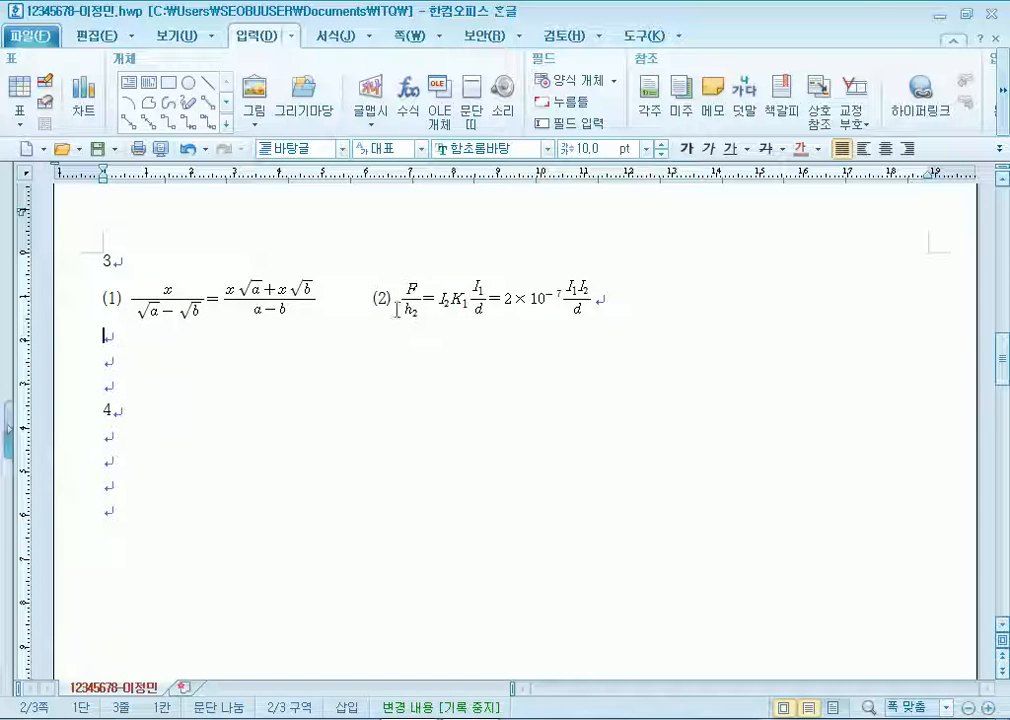
pyautogui.click(394, 298)
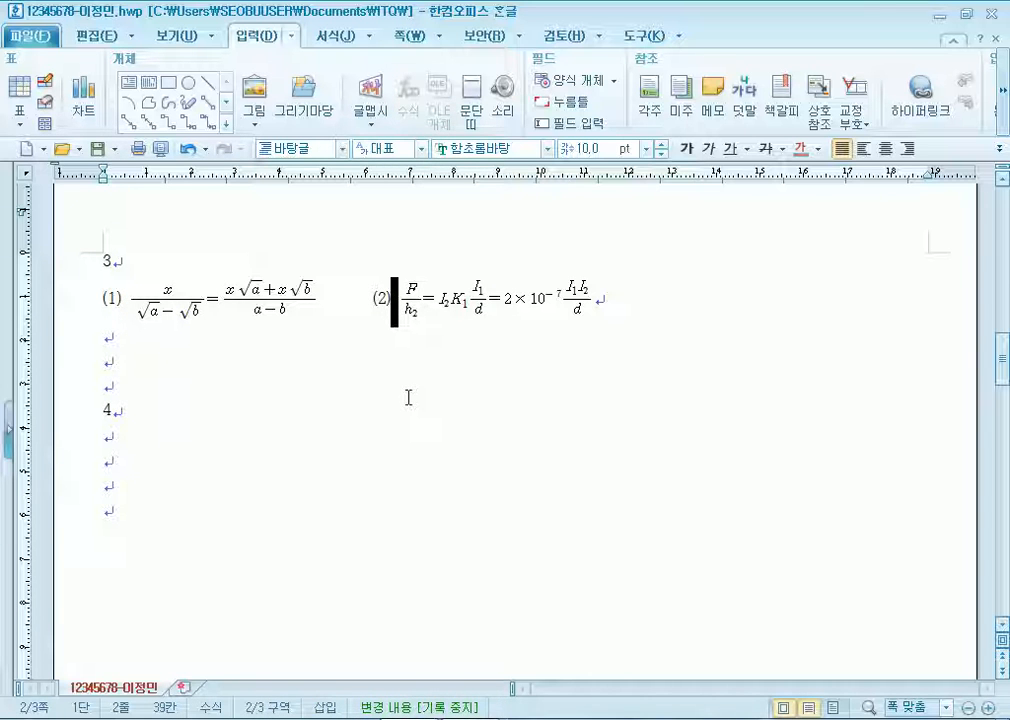
pyautogui.moveTo(373, 301); pyautogui.dragTo(390, 300)
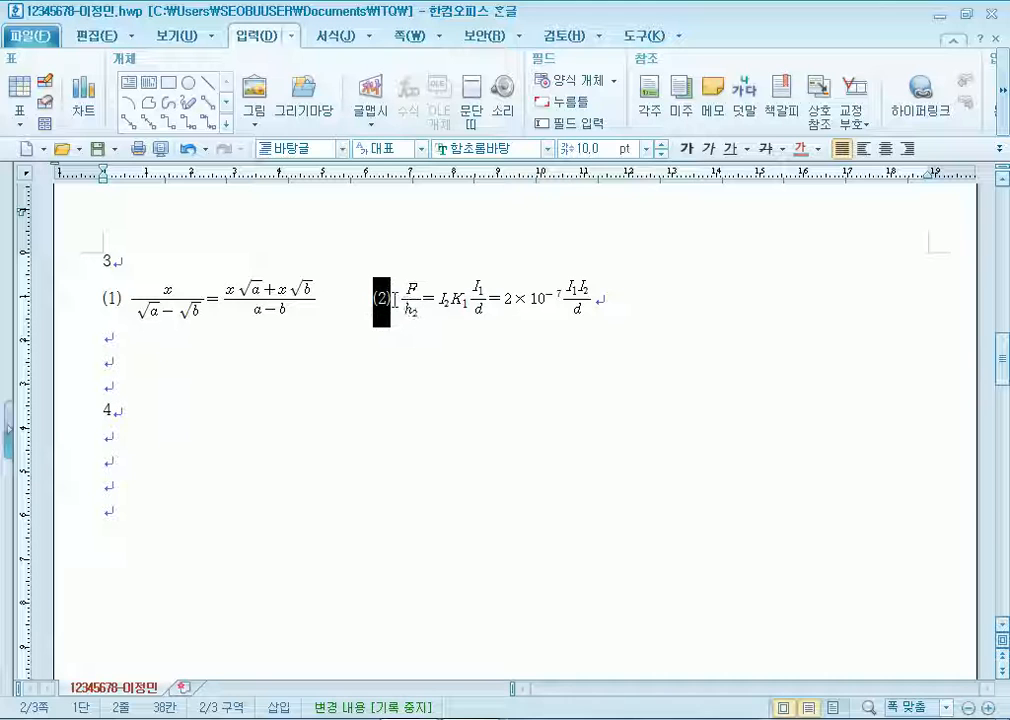
pyautogui.click(381, 321)
pyautogui.moveTo(373, 300); pyautogui.dragTo(393, 295)
pyautogui.click(386, 343)
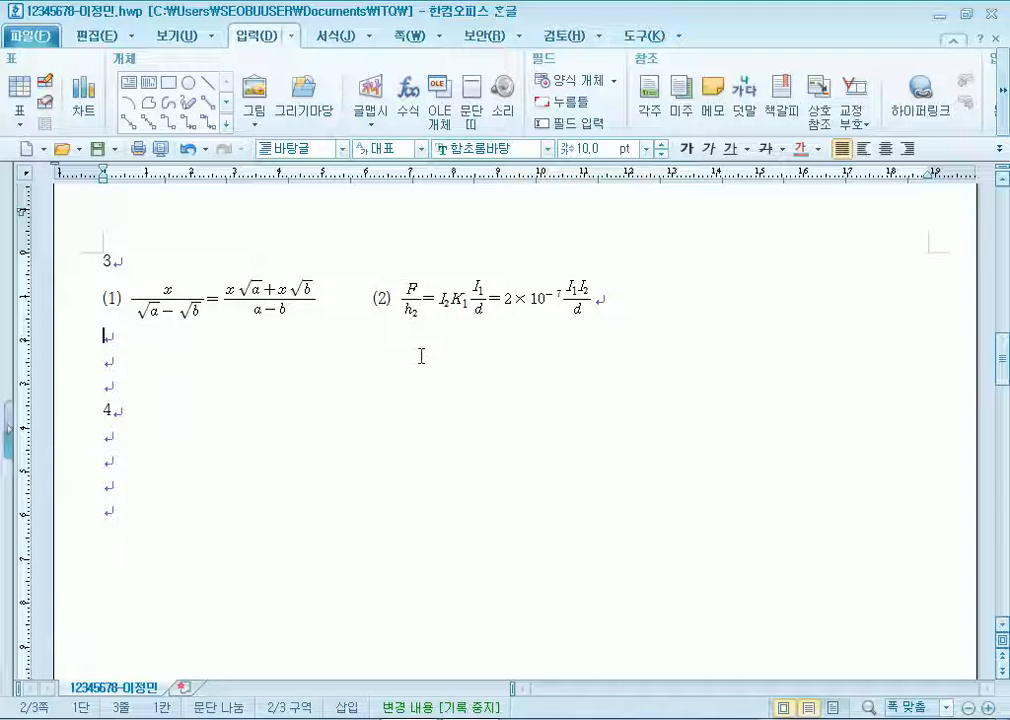
# Review the subscripts and exponent of the item (2) equation at 500 % in the equation editor, and return to the document
pyautogui.doubleClick(507, 312)
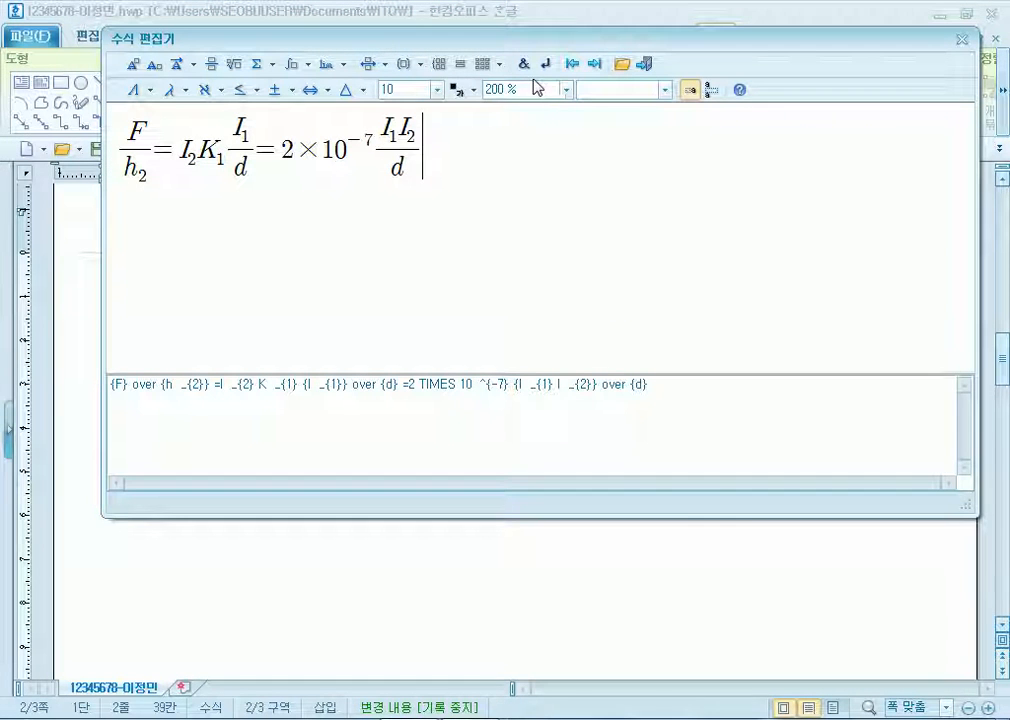
pyautogui.click(566, 89)
pyautogui.click(535, 179)
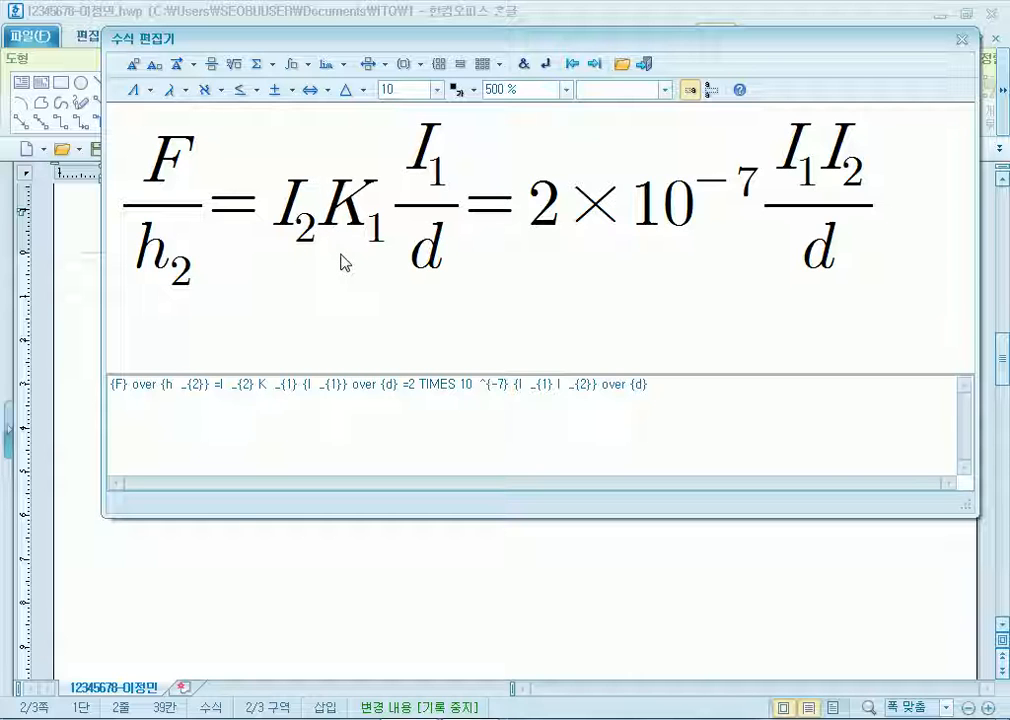
pyautogui.click(645, 63)
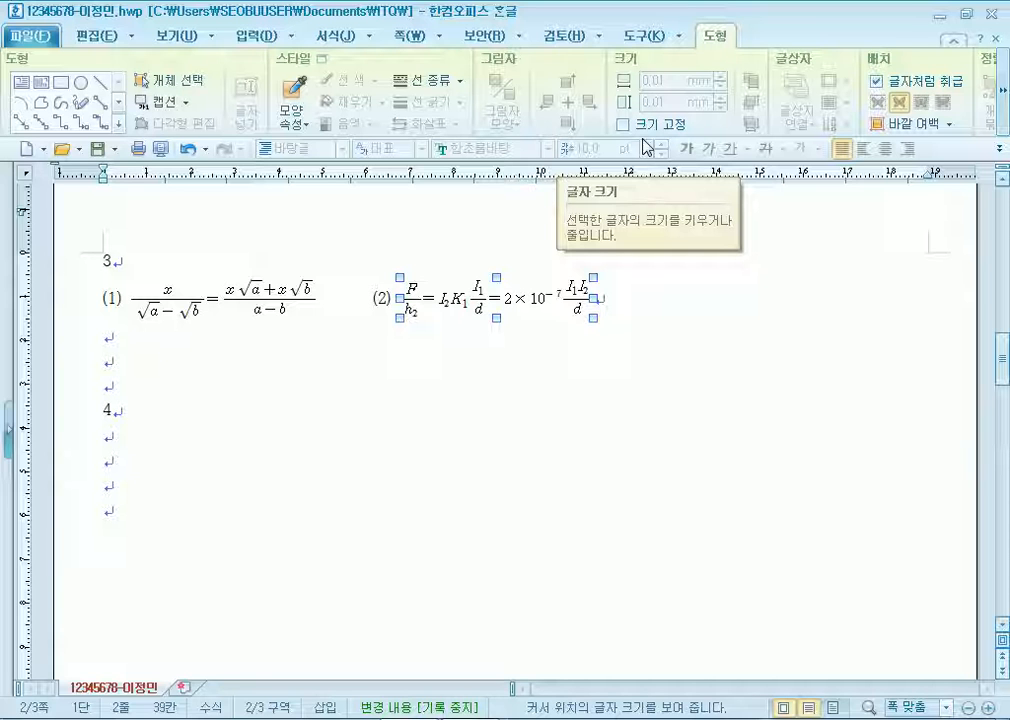
# Leave the finished equations and create a new blank document
pyautogui.click(164, 357)
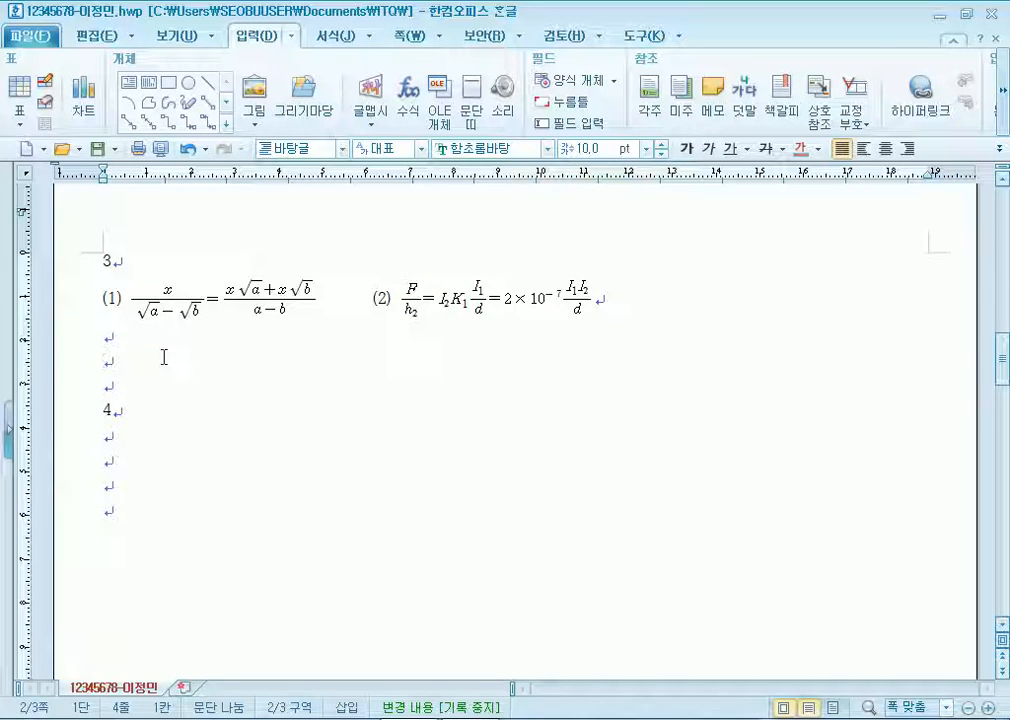
pyautogui.hotkey('alt', 'n')
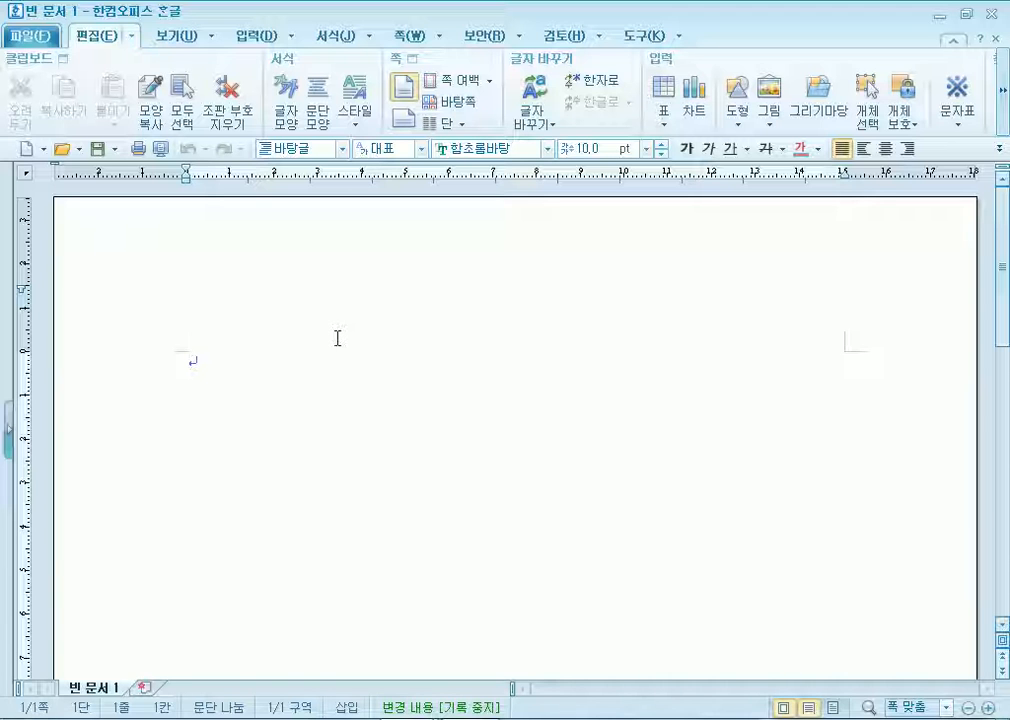
# Set the page margins to 11 mm left and right, and 10 mm for top, bottom, header and footer
pyautogui.press('F7')
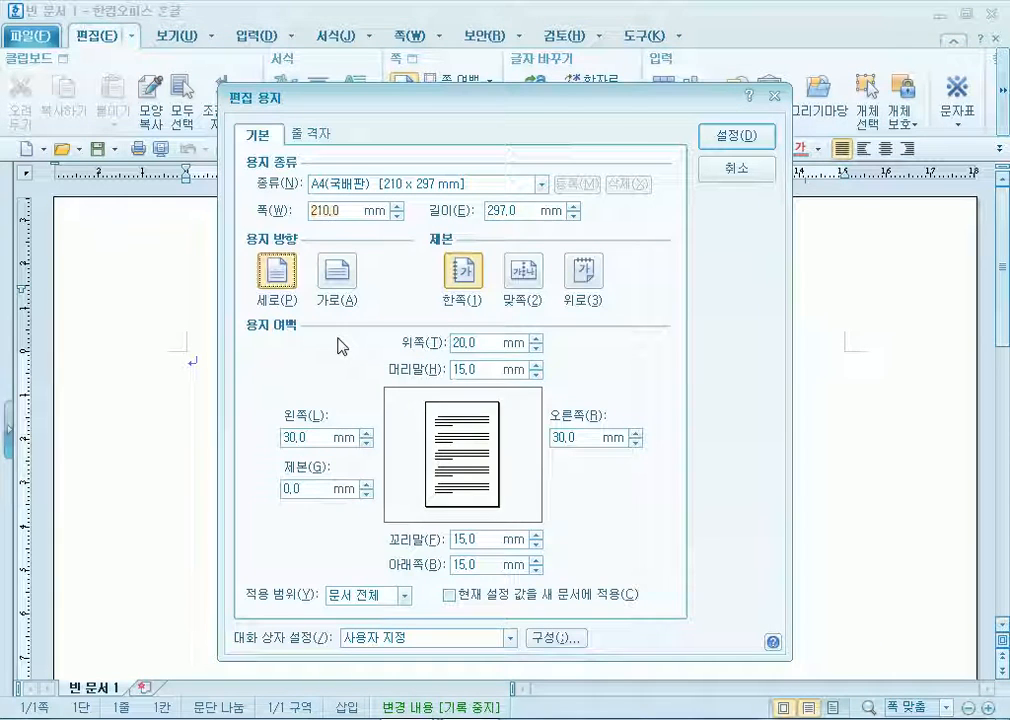
pyautogui.press('Tab')
pyautogui.press('Tab')
pyautogui.write('10')
pyautogui.press('Tab')
pyautogui.write('10')
pyautogui.press('Tab')
pyautogui.write('11')
pyautogui.press('Tab')
pyautogui.write('11')
pyautogui.press('Tab')
pyautogui.write('10')
pyautogui.press('Tab')
pyautogui.write('10')
pyautogui.press('Return')
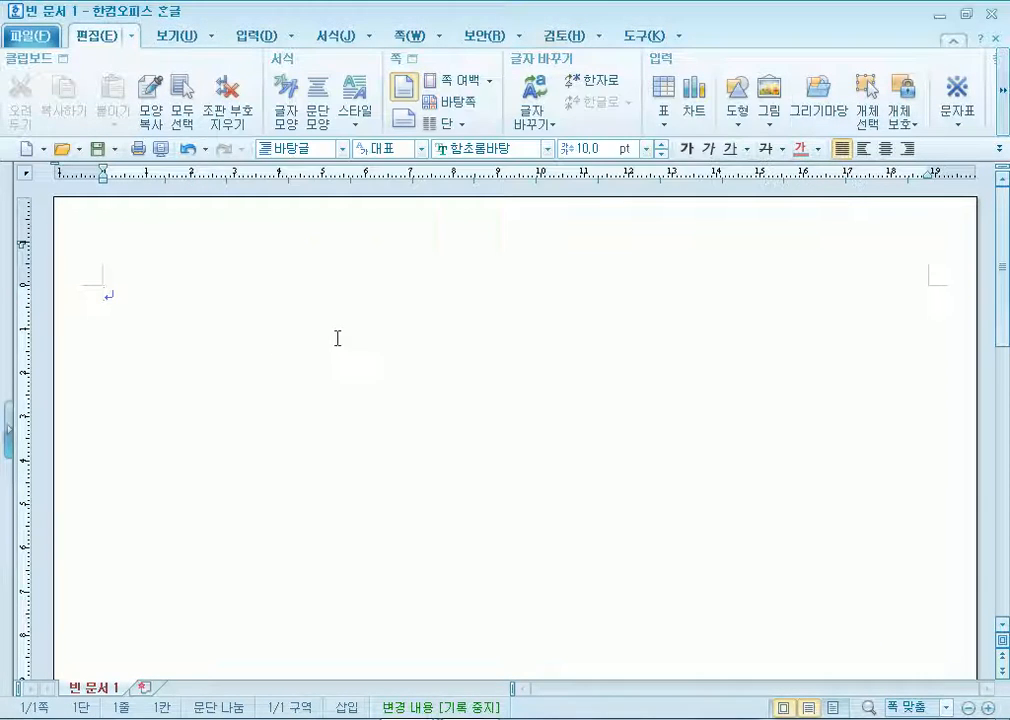
# Enter question numbers 1 and 2 on the first page with four blank lines after each, ending with a section break
pyautogui.write('1')
pyautogui.press('Return')
pyautogui.press('Return')
pyautogui.press('Return')
pyautogui.press('Return')
pyautogui.press('Return')
pyautogui.write('2')
pyautogui.press('Return')
pyautogui.press('Return')
pyautogui.press('Return')
pyautogui.press('Return')
# Enter question numbers 3 and 4 on the second page with five blank lines between them, and start a third section
pyautogui.write('3')
pyautogui.press('Return')
pyautogui.press('Return')
pyautogui.press('Return')
pyautogui.press('Return')
pyautogui.press('Return')
pyautogui.press('Return')
pyautogui.write('4')
pyautogui.press('Return')
pyautogui.press('Return')
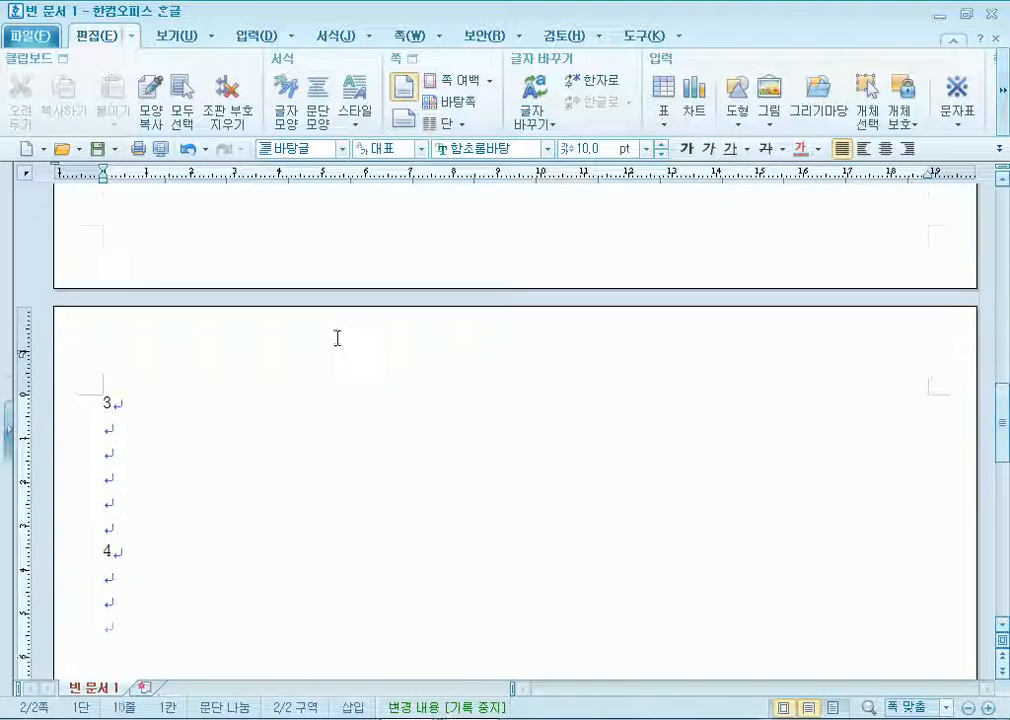
pyautogui.hotkey('alt', 'shift', 'Return')
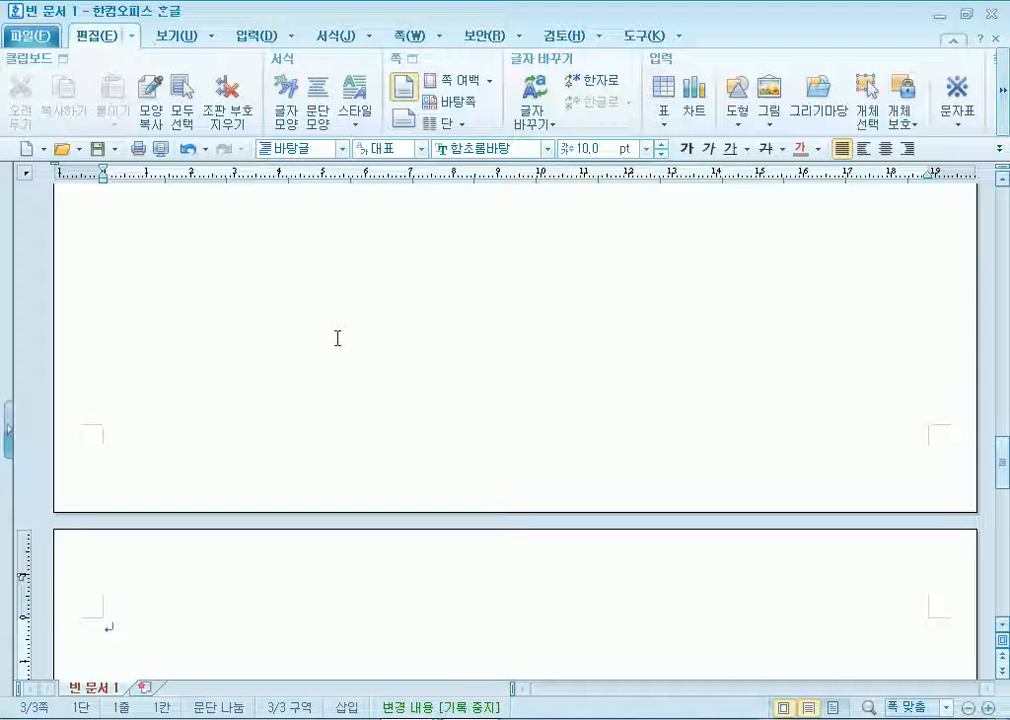
pyautogui.hotkey('ctrl', 'pageup')
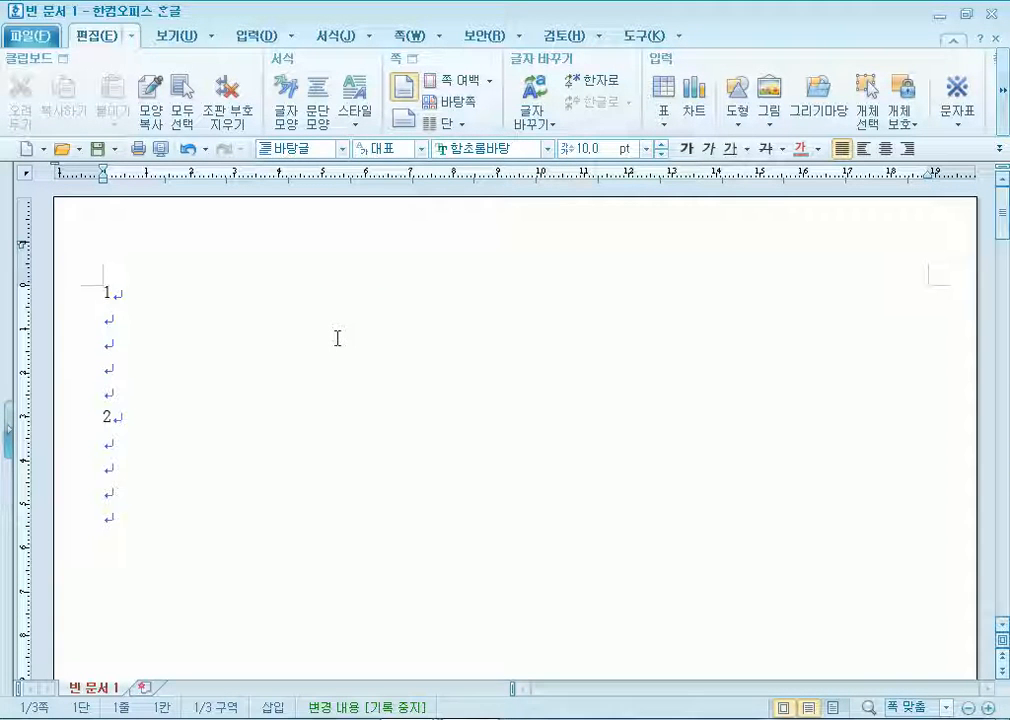
# Add the label (1) below question 3 and start an equation beside it, with the equation editor zoomed to 500 %
pyautogui.scroll(-15, 228, 316)
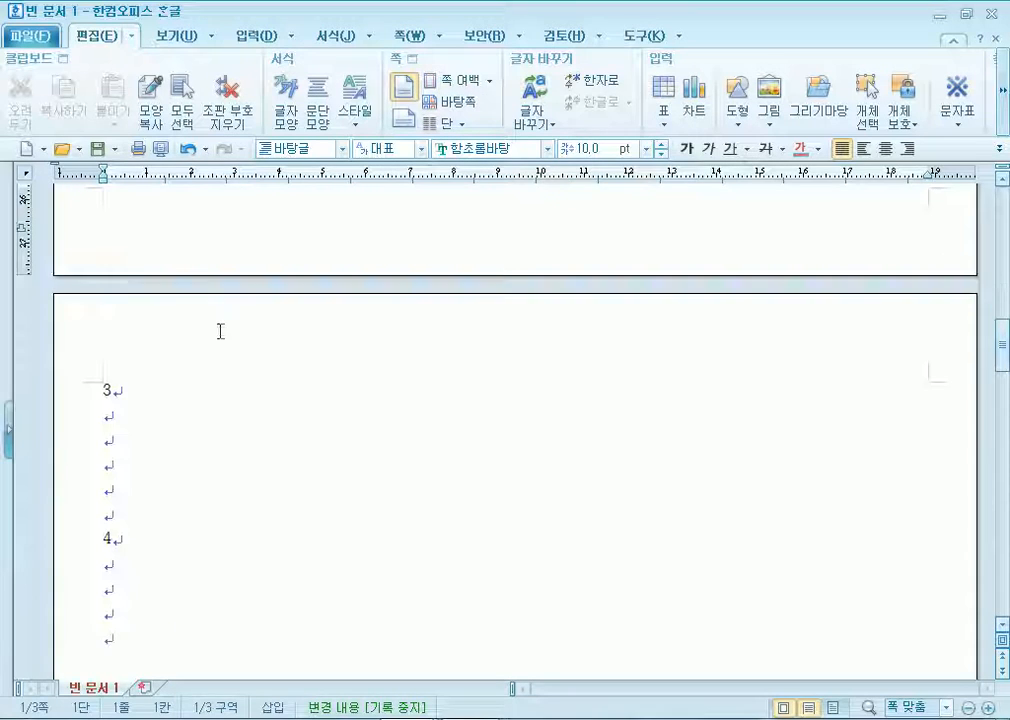
pyautogui.click(124, 414)
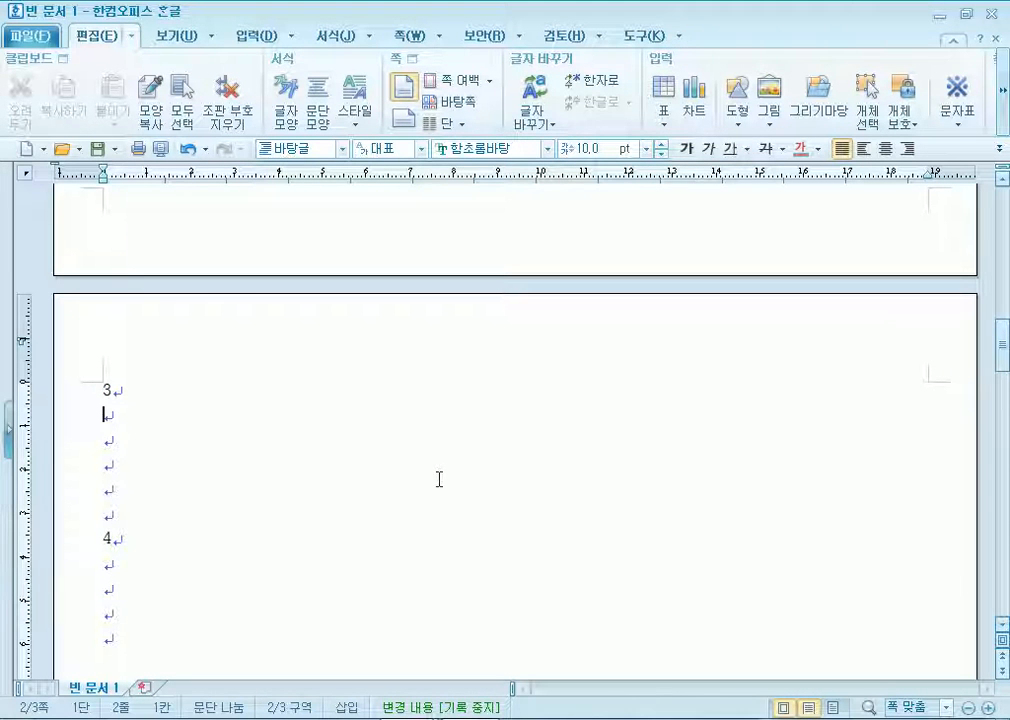
pyautogui.write('(1)')
pyautogui.click(243, 37)
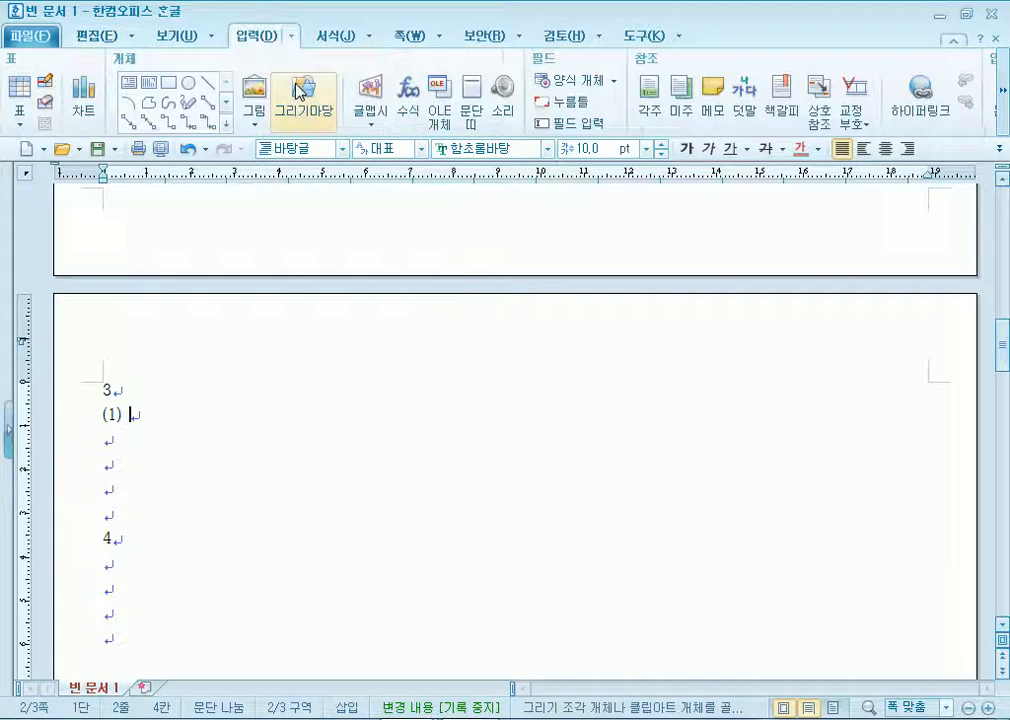
pyautogui.click(407, 95)
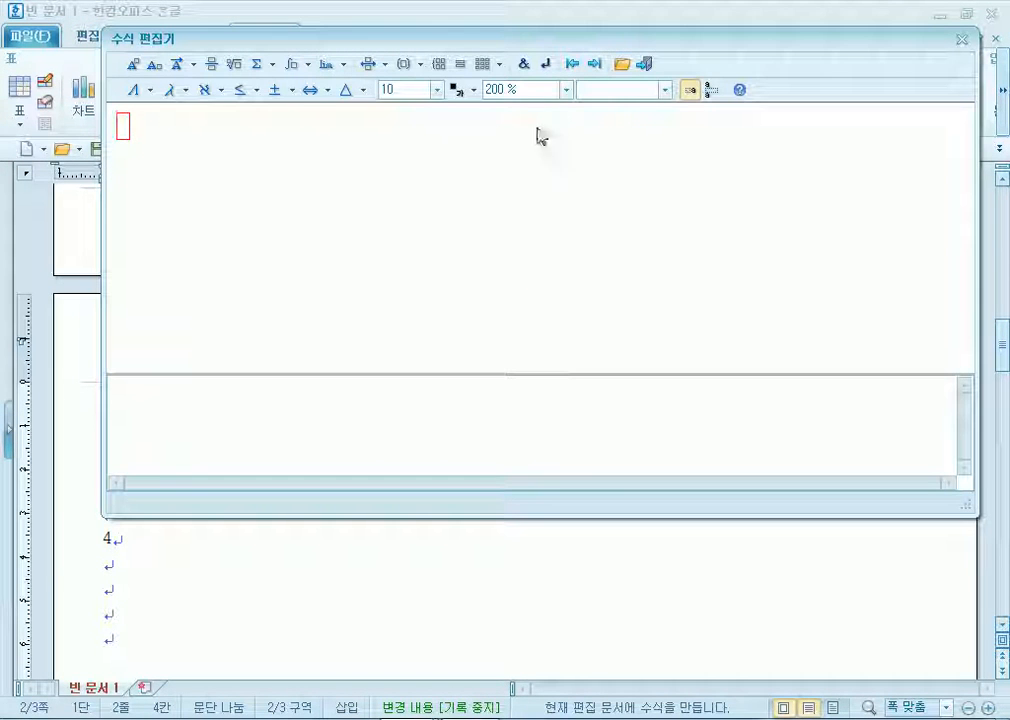
pyautogui.click(566, 89)
pyautogui.click(521, 178)
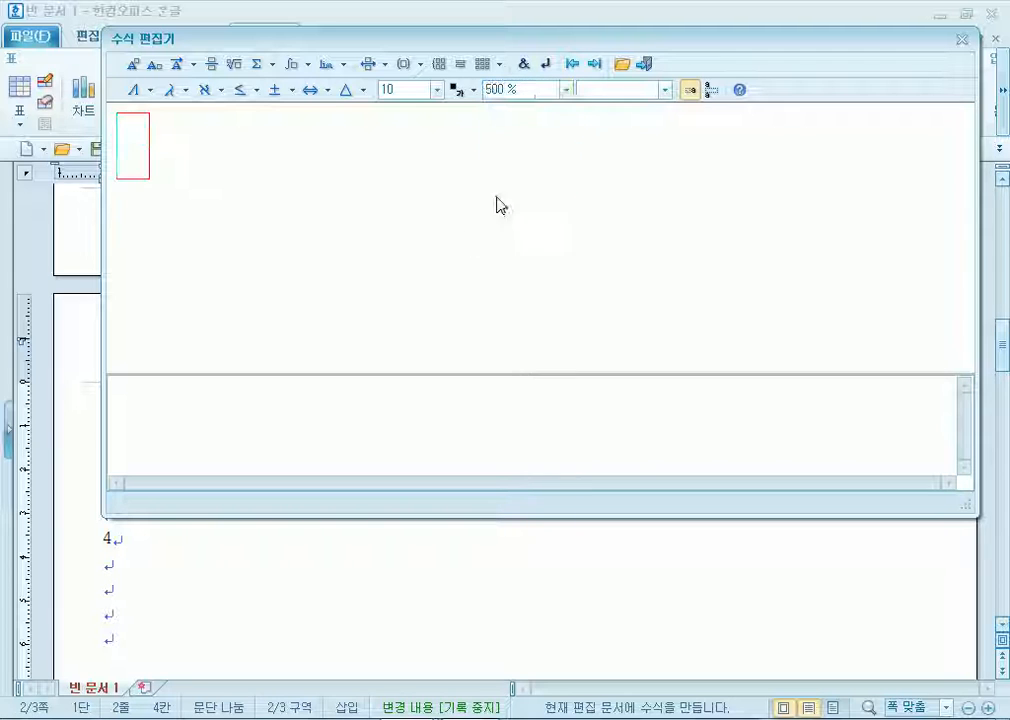
pyautogui.moveTo(361, 30); pyautogui.dragTo(355, 92)
pyautogui.moveTo(287, 131); pyautogui.dragTo(258, 150)
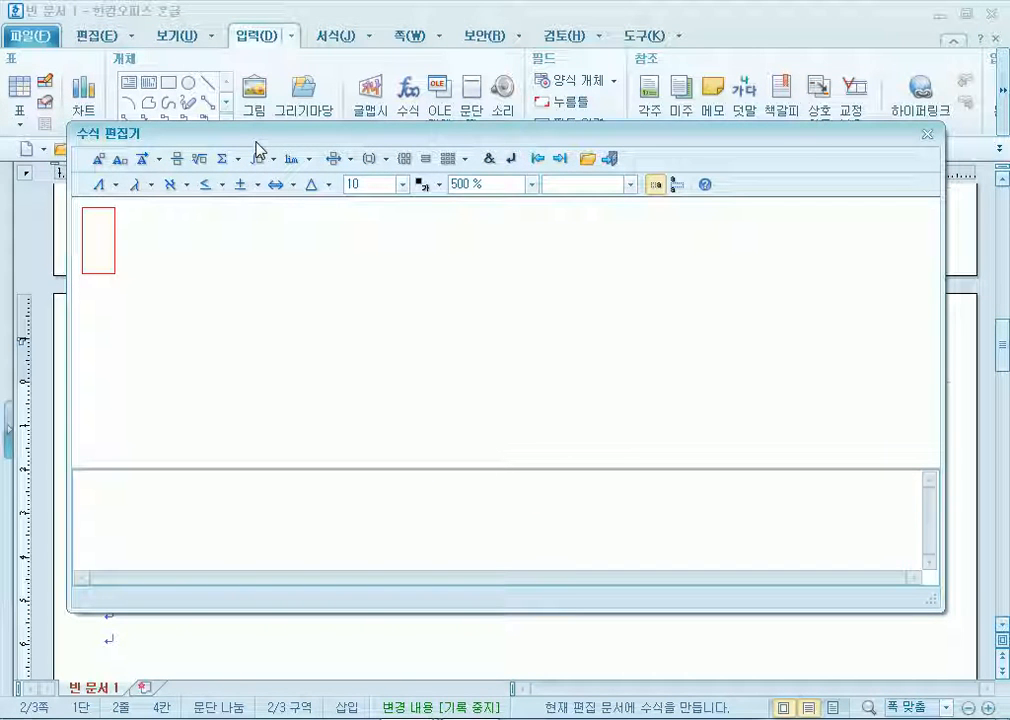
# Enter f(x)= as the beginning of the item (1) equation
pyautogui.write('d')
pyautogui.press('Return')
pyautogui.write('f')
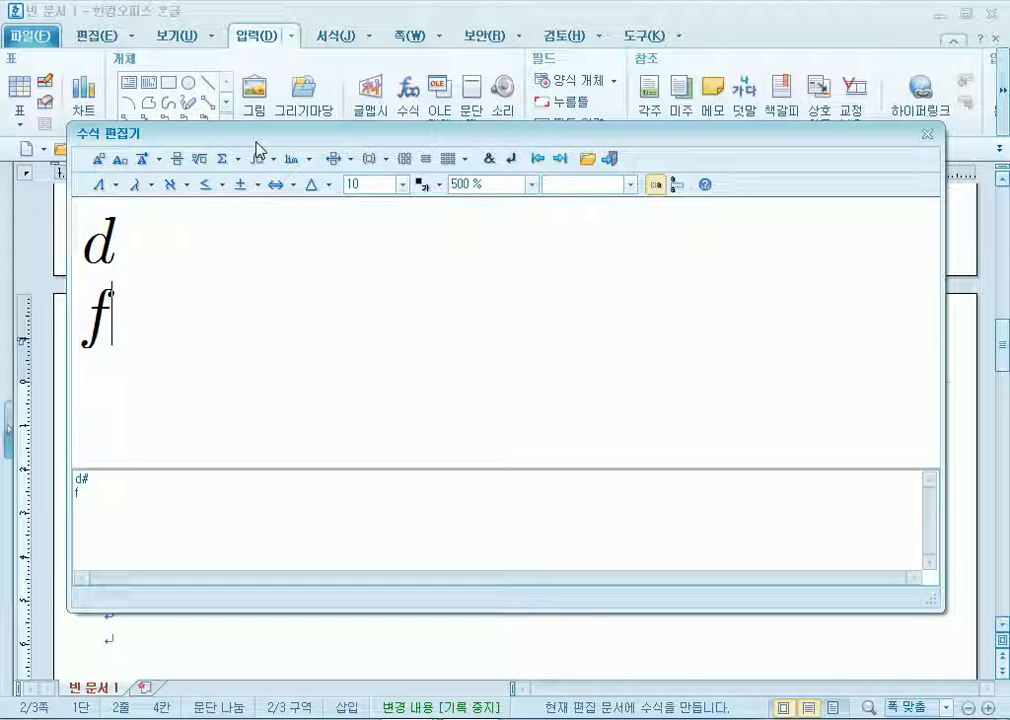
pyautogui.write('(x0')
pyautogui.press('Up')
pyautogui.press('BackSpace')
pyautogui.press('Delete')
pyautogui.press('End')
pyautogui.press('BackSpace')
pyautogui.write(')_')
pyautogui.press('BackSpace')
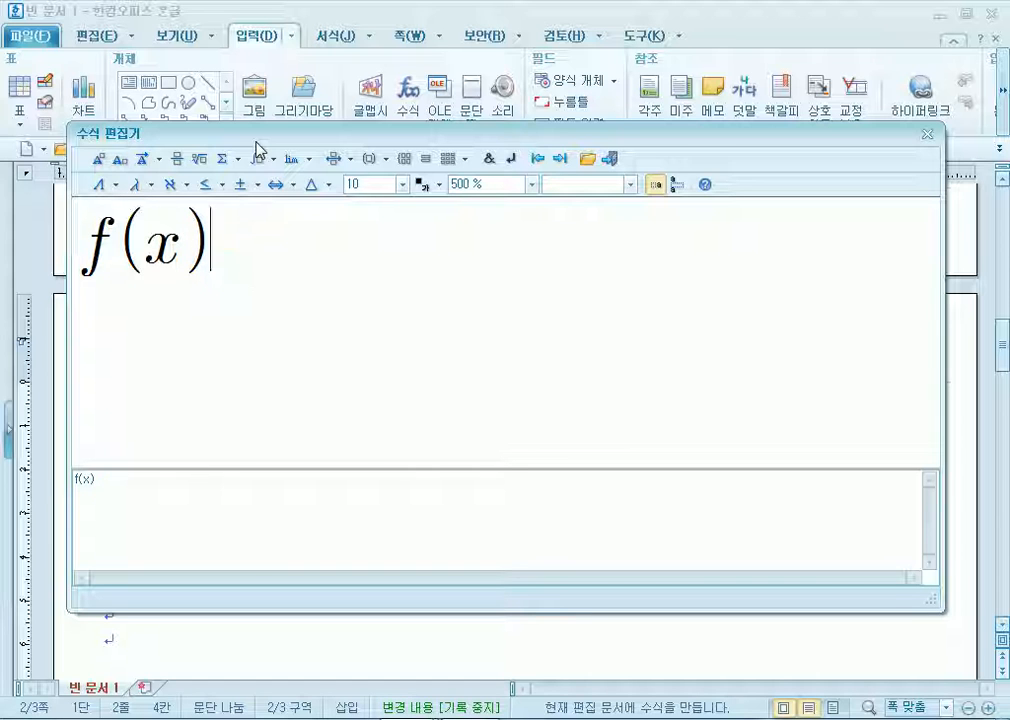
pyautogui.write('=')
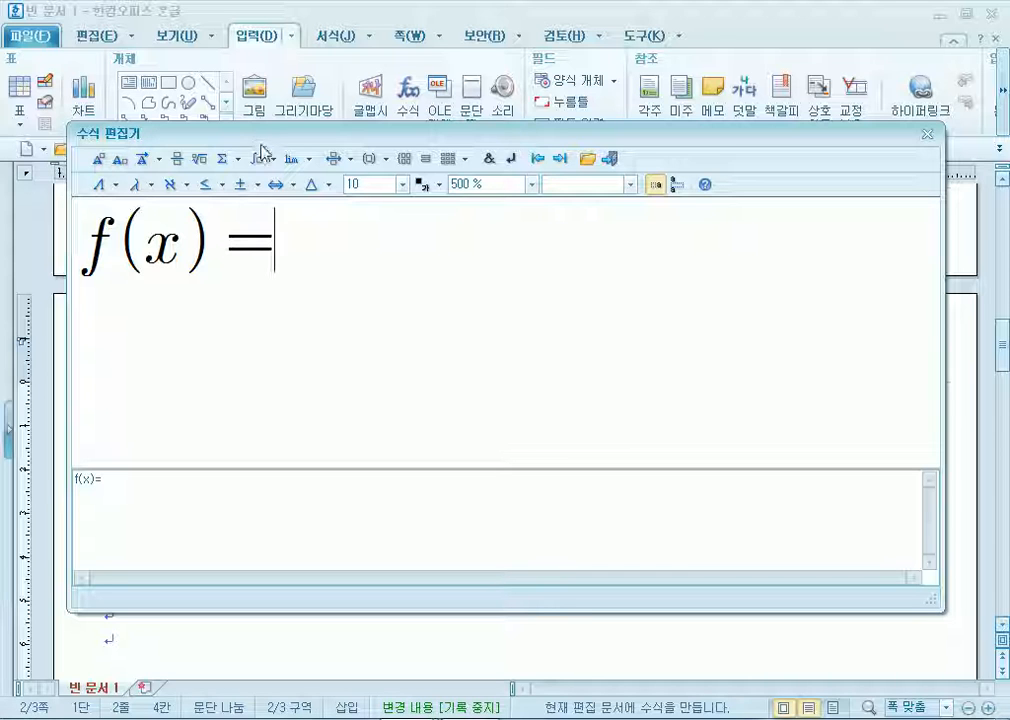
# Add a fraction after the equals sign with x/2 − √5 + 2 as its numerator
pyautogui.click(178, 160)
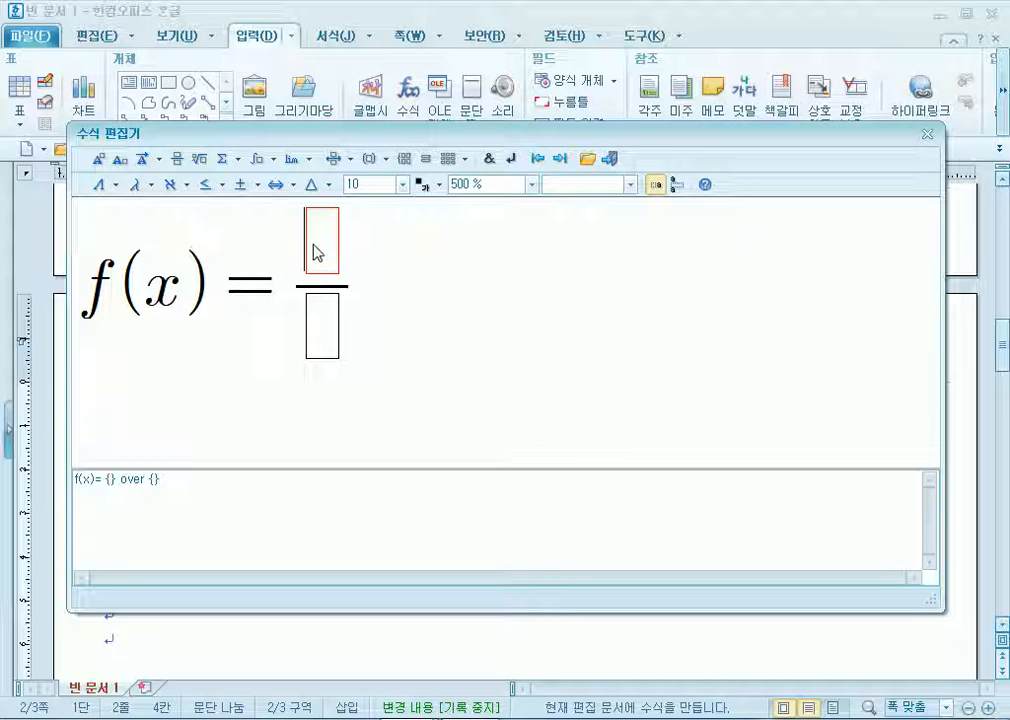
pyautogui.click(179, 161)
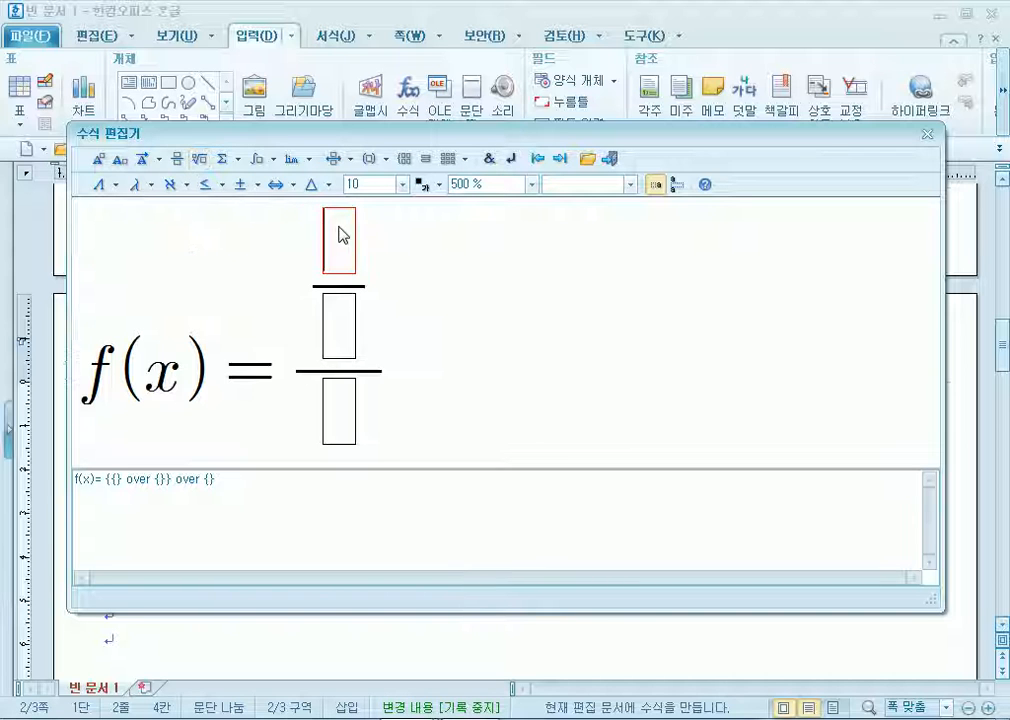
pyautogui.write('x')
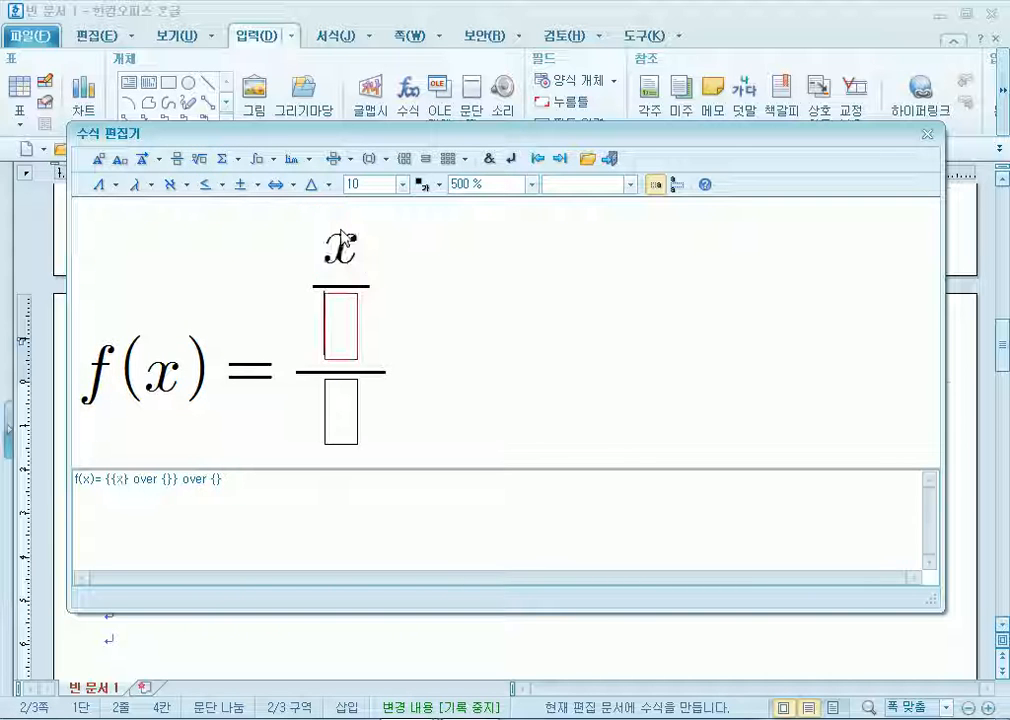
pyautogui.press('Tab')
pyautogui.write('2')
pyautogui.press('Tab')
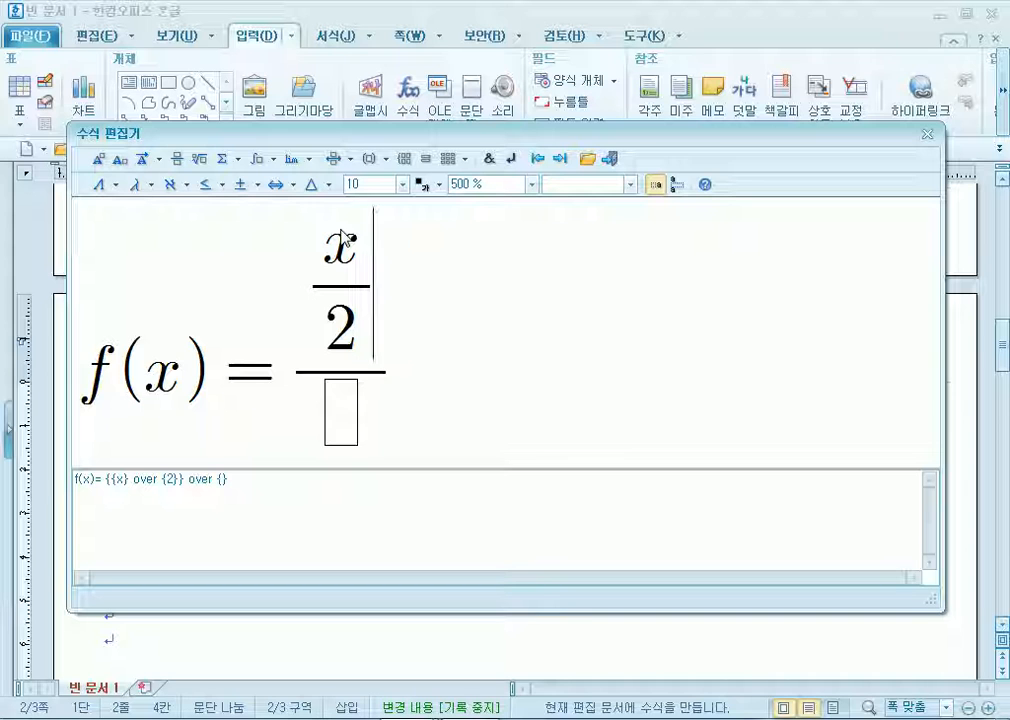
pyautogui.write('-')
pyautogui.click(199, 159)
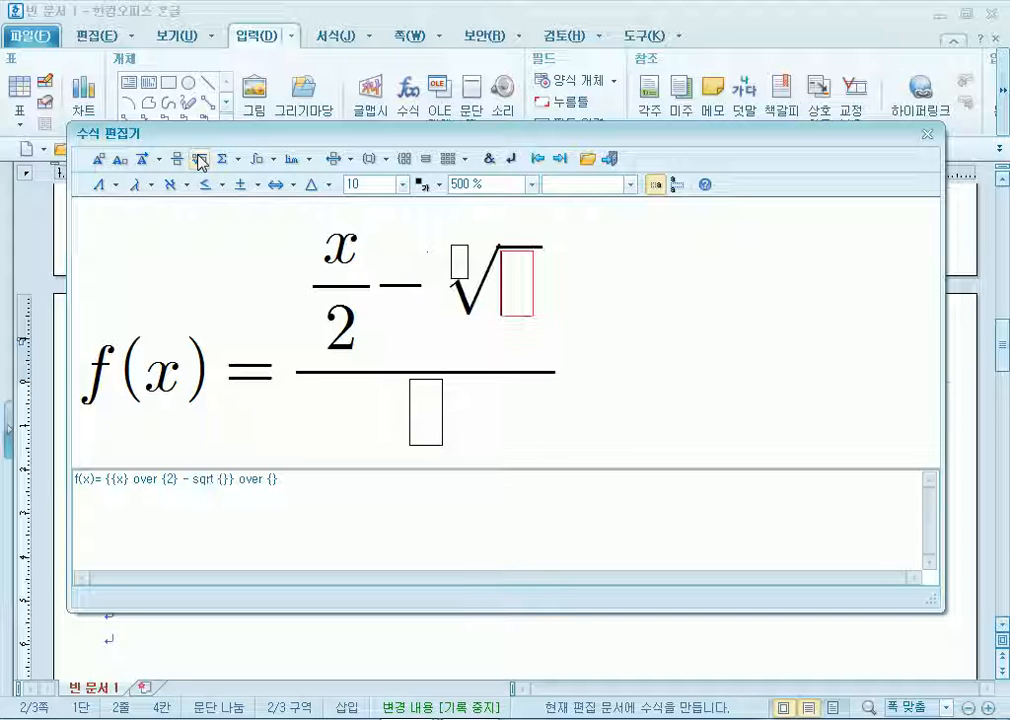
pyautogui.write('5} ')
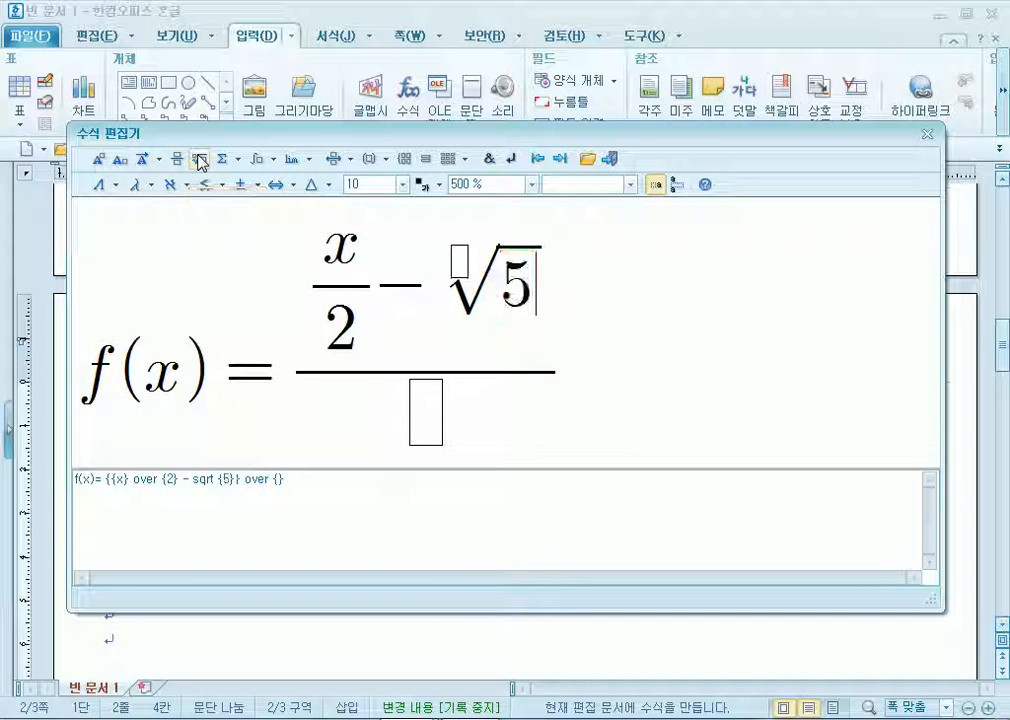
pyautogui.write('+2')
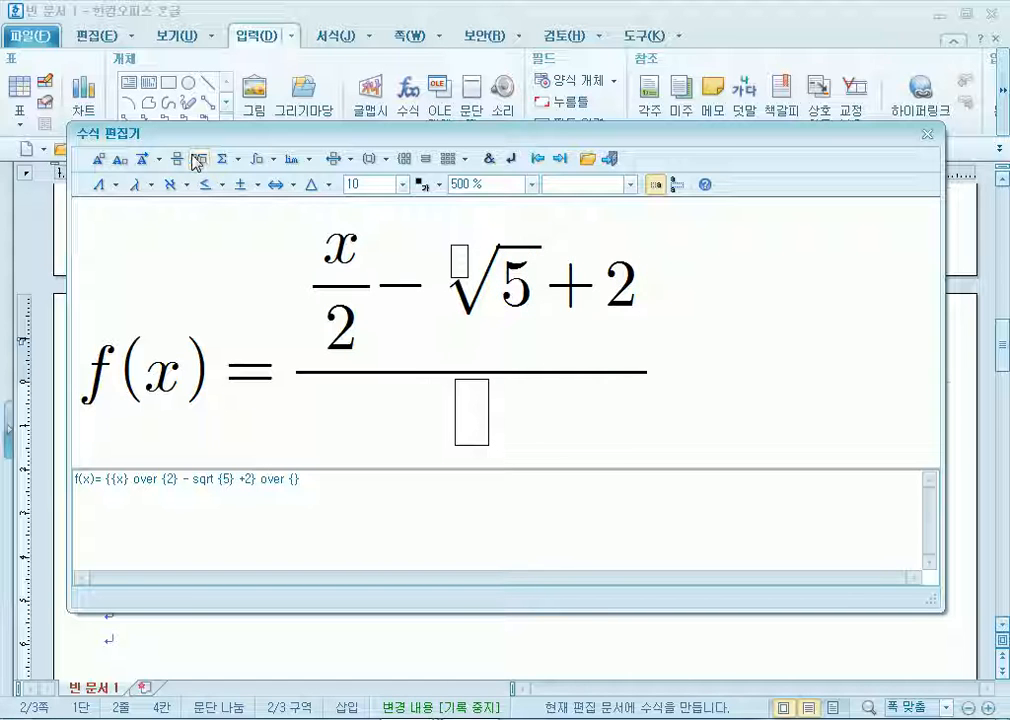
# Enter √(1−x²) as the main fraction's denominator and enlarge the equation editor window to fit the formula
pyautogui.click(474, 438)
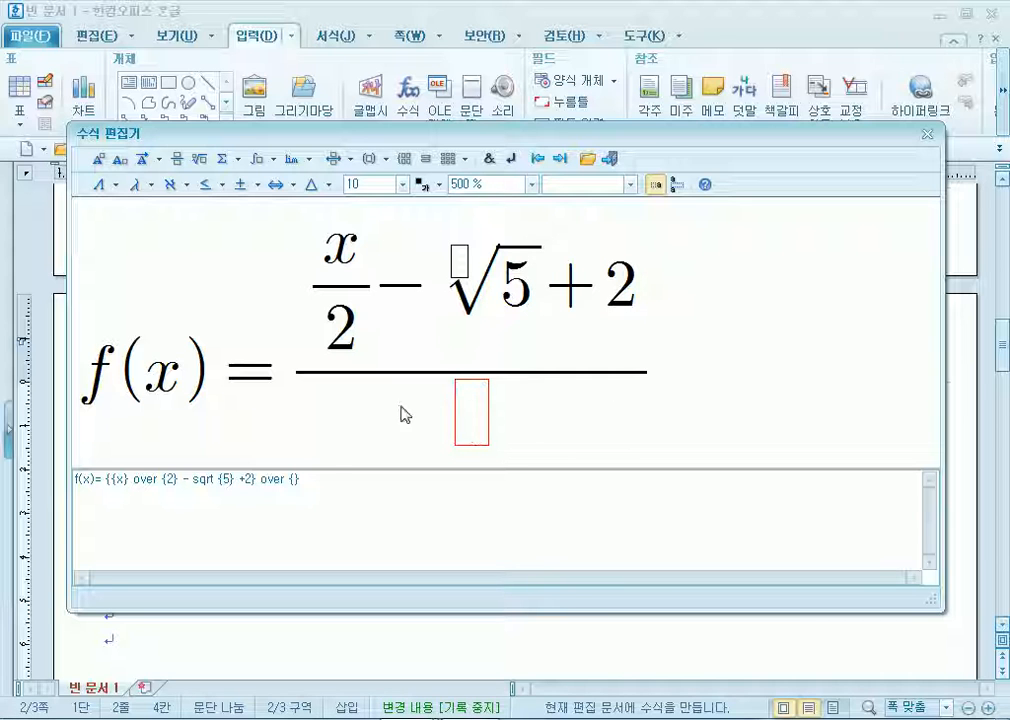
pyautogui.click(199, 158)
pyautogui.write('1-x')
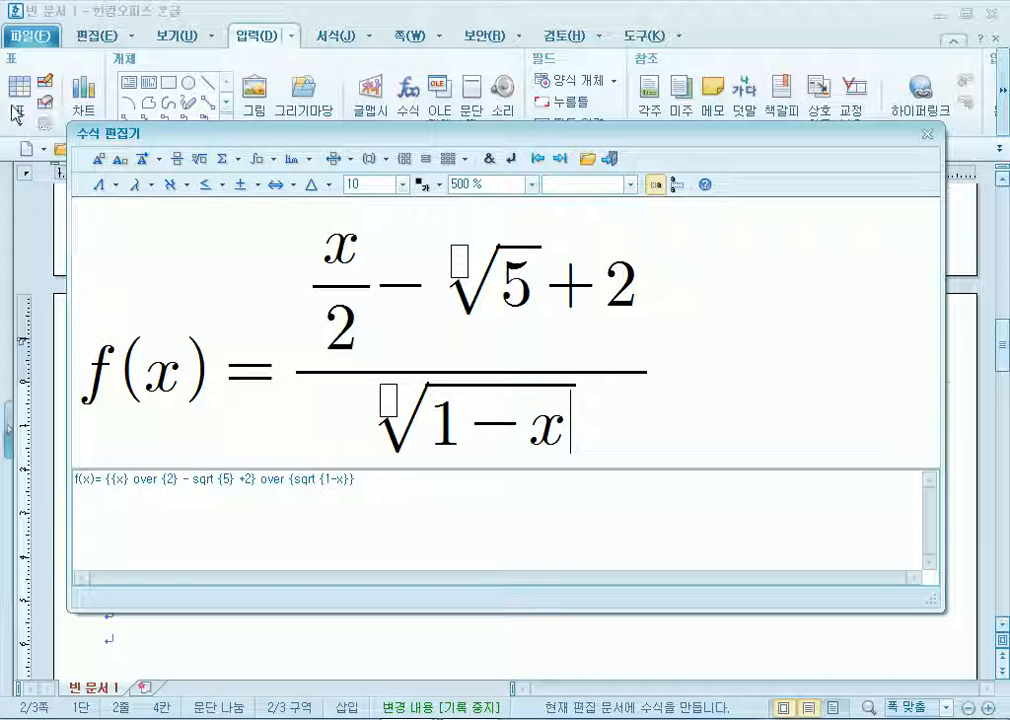
pyautogui.click(99, 159)
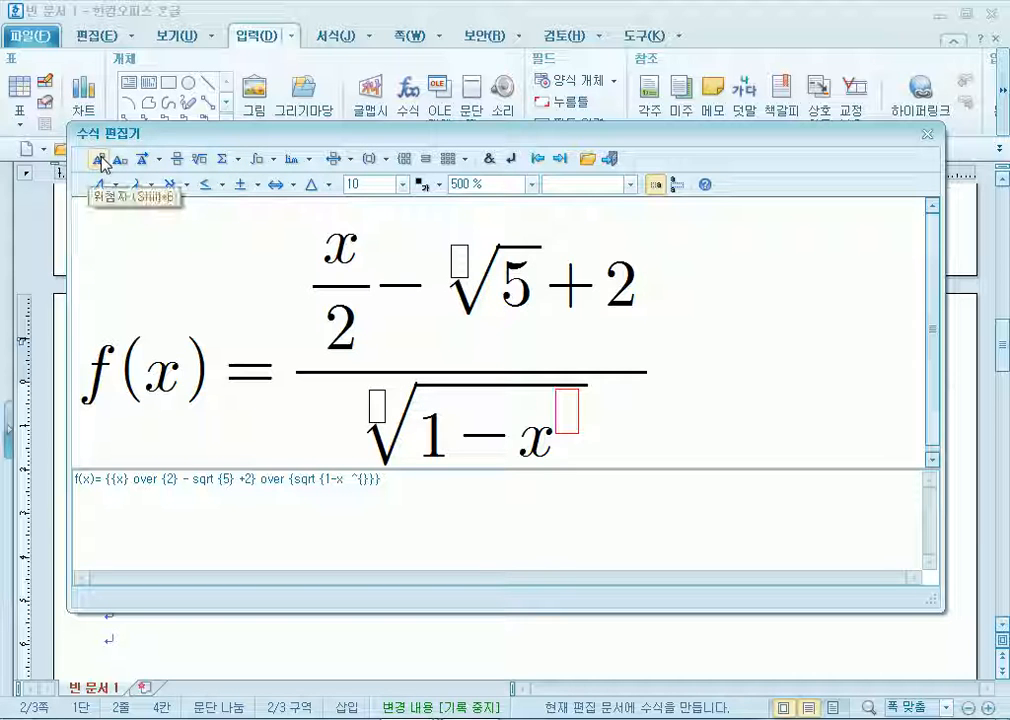
pyautogui.write('2')
pyautogui.moveTo(666, 614); pyautogui.dragTo(667, 715)
pyautogui.moveTo(655, 121); pyautogui.dragTo(663, 24)
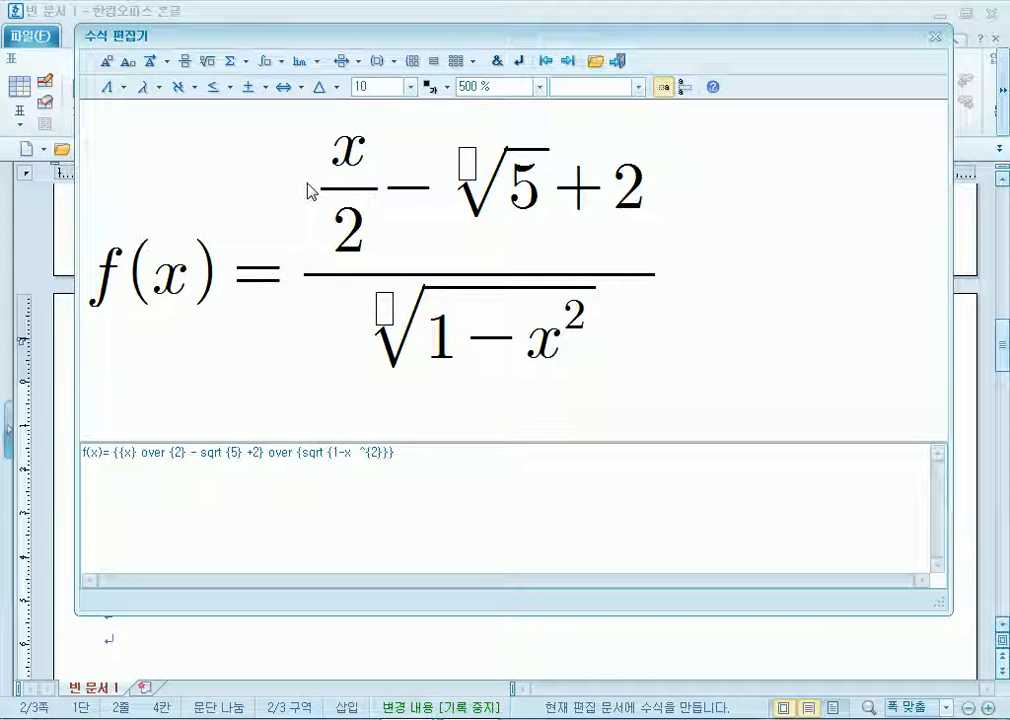
# Delete the x of the small x/2 fraction and enter it again
pyautogui.click(439, 344)
pyautogui.click(350, 151)
pyautogui.press('Right')
pyautogui.press('BackSpace')
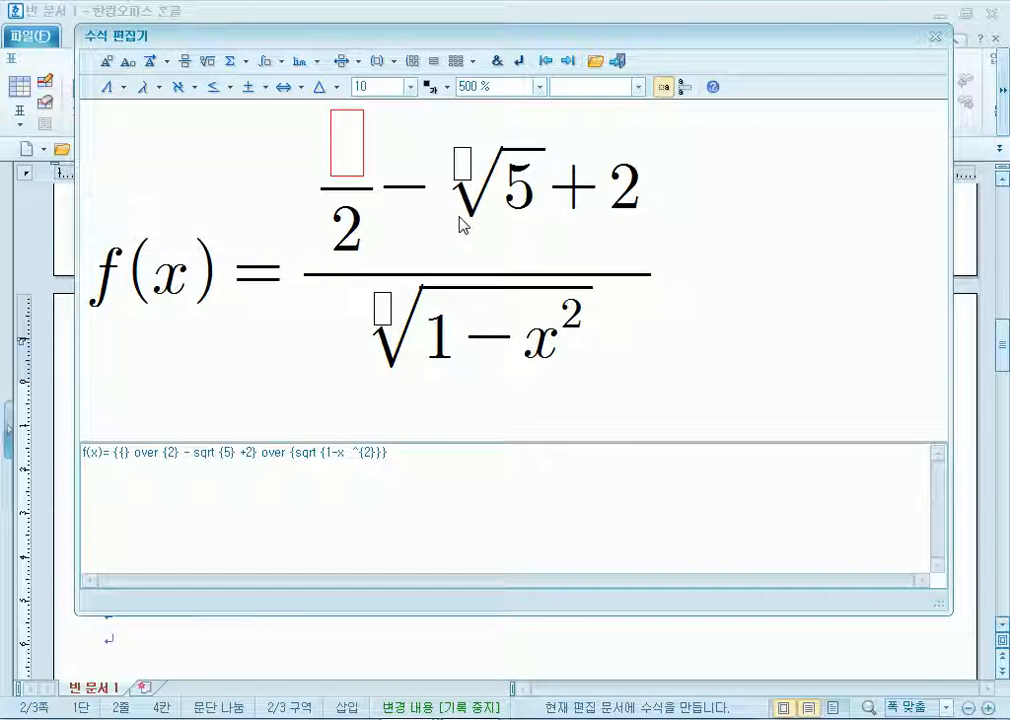
pyautogui.write('x')
pyautogui.press('BackSpace')
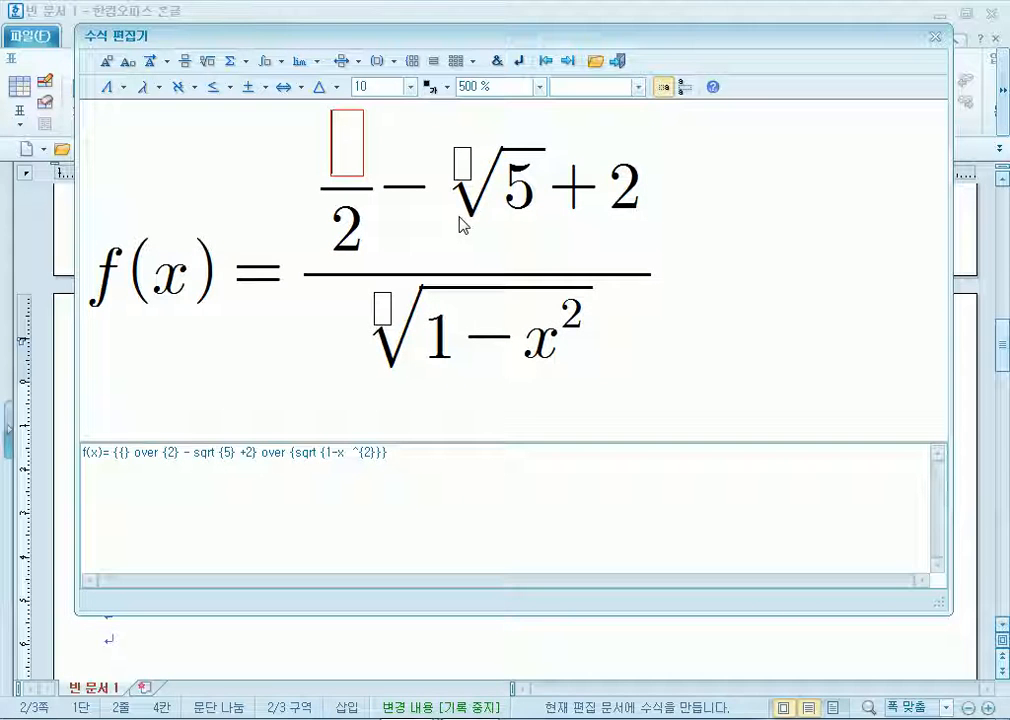
pyautogui.write('x')
# Delete the square root of 5 from the numerator, insert it again, and retype the 5 under the radical
pyautogui.press('Right')
pyautogui.press('Right')
pyautogui.press('Right')
pyautogui.press('Right')
pyautogui.press('Right')
pyautogui.press('Right')
pyautogui.press('Right')
pyautogui.press('Left')
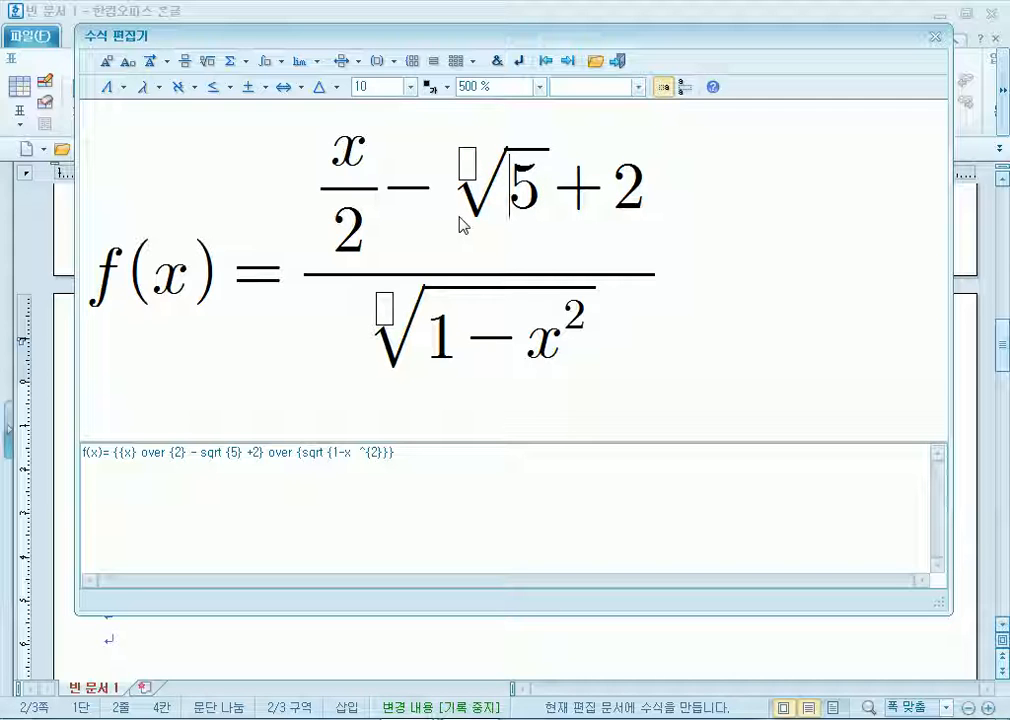
pyautogui.press('Left')
pyautogui.press('Left')
pyautogui.press('Delete')
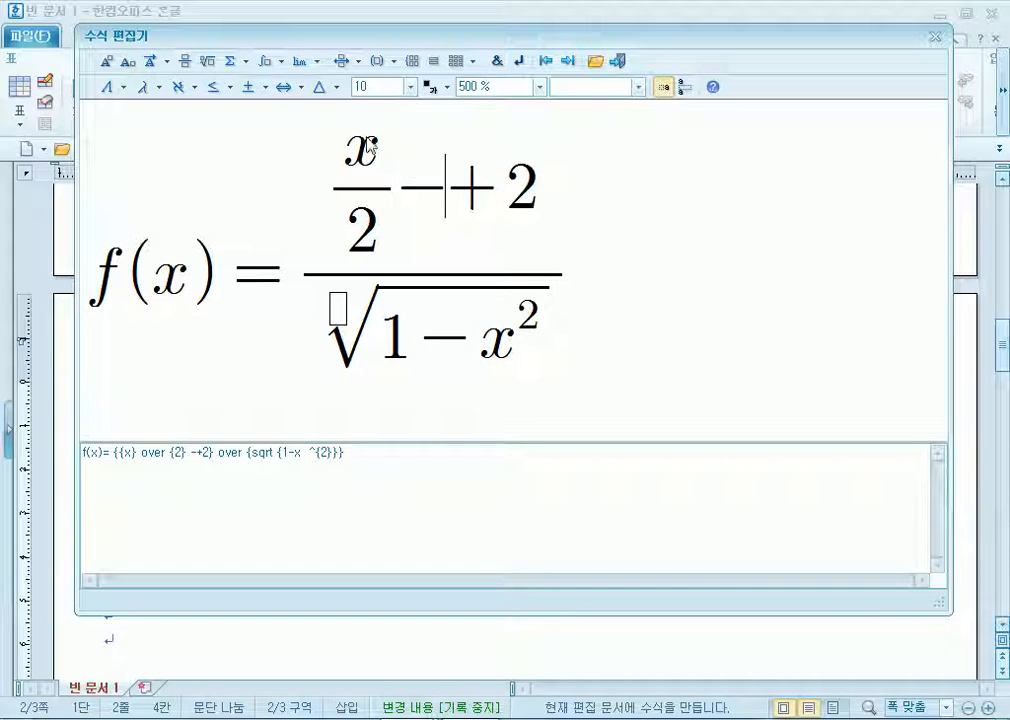
pyautogui.click(207, 62)
pyautogui.write('4')
pyautogui.press('BackSpace')
pyautogui.write('5')
pyautogui.press('Left')
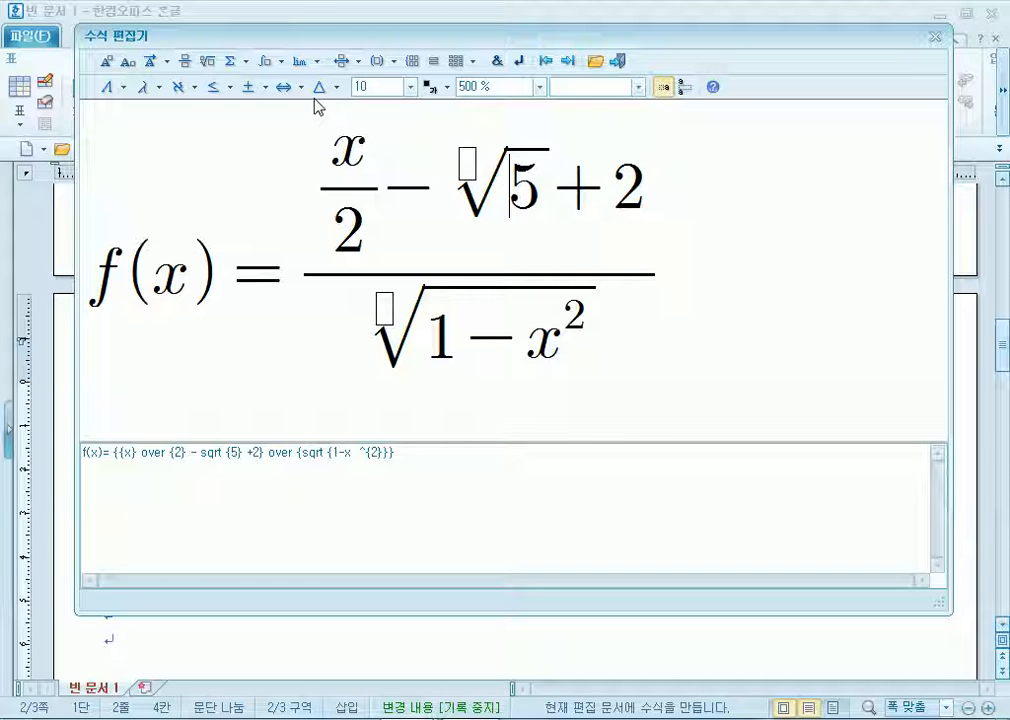
pyautogui.press('Delete')
pyautogui.write('5')
pyautogui.press('Right')
pyautogui.press('Right')
# Insert the finished f(x) equation into the document and add the label (2) farther along the same line
pyautogui.click(533, 336)
pyautogui.click(618, 63)
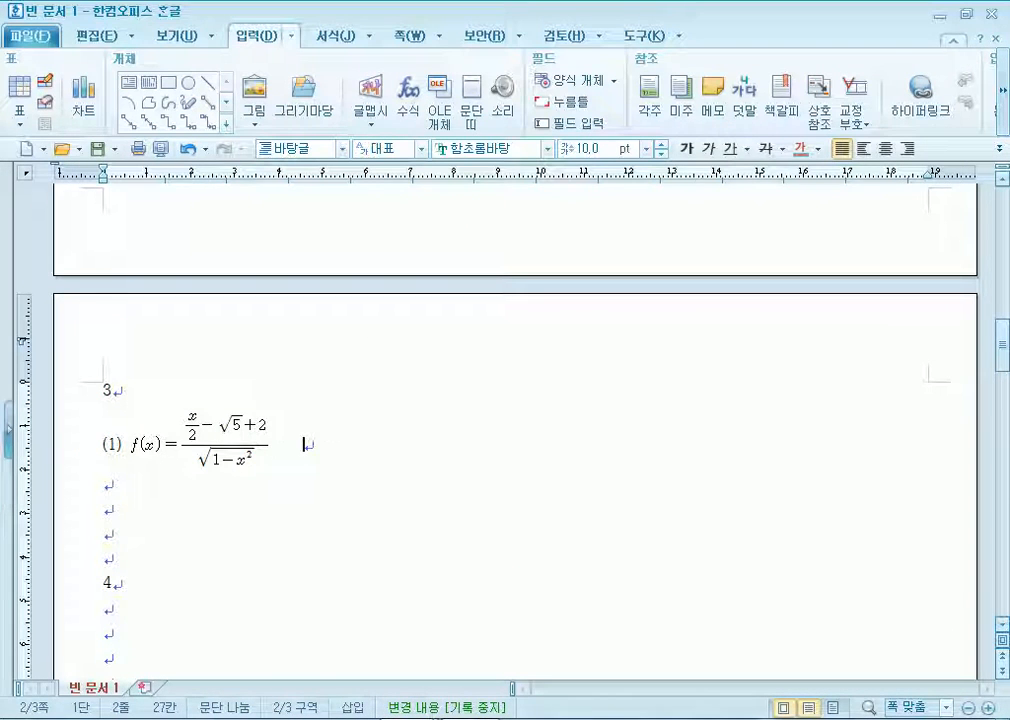
pyautogui.write('(2)')
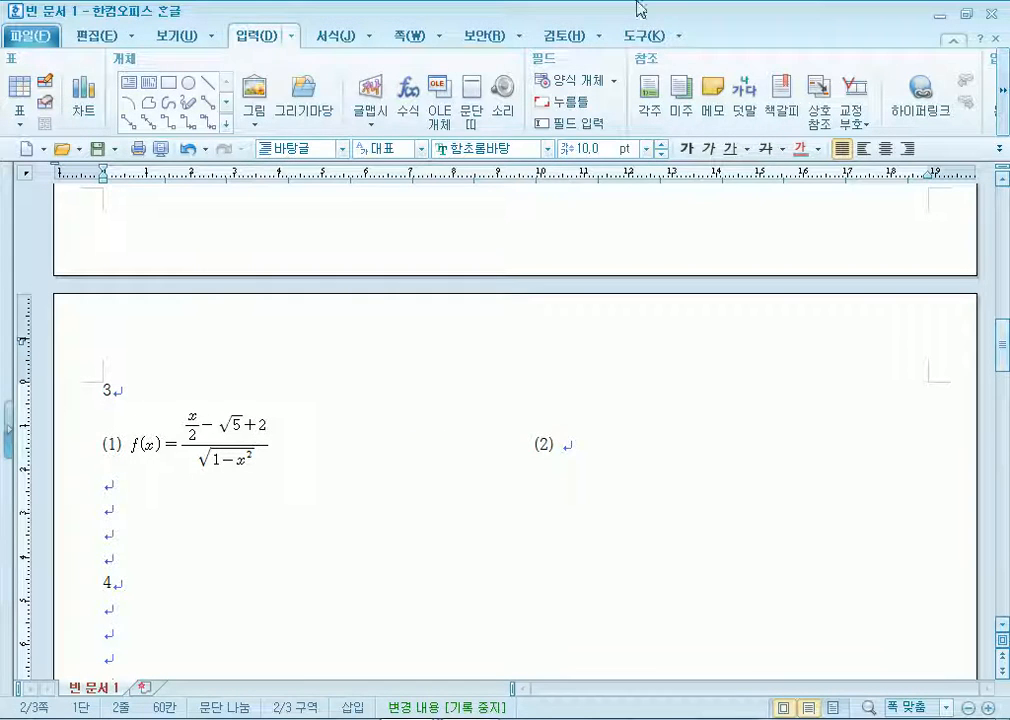
# Start a new equation for item (2) at 500% zoom with a single integral running from 0 to 1
pyautogui.click(407, 100)
pyautogui.click(539, 87)
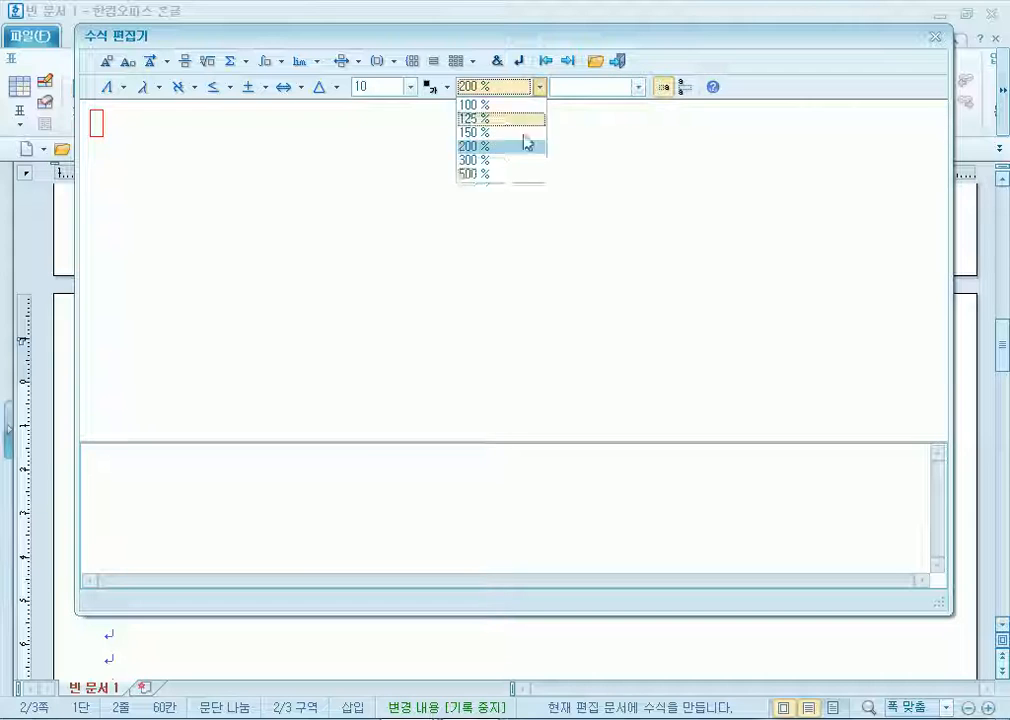
pyautogui.click(496, 174)
pyautogui.moveTo(443, 44); pyautogui.dragTo(557, 35)
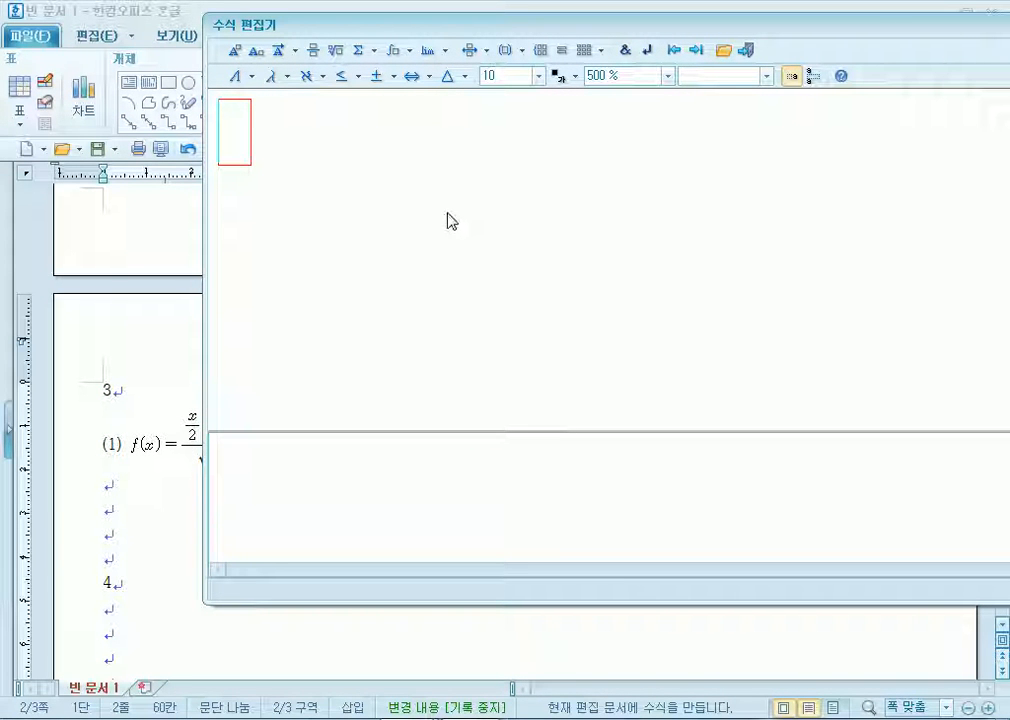
pyautogui.click(397, 55)
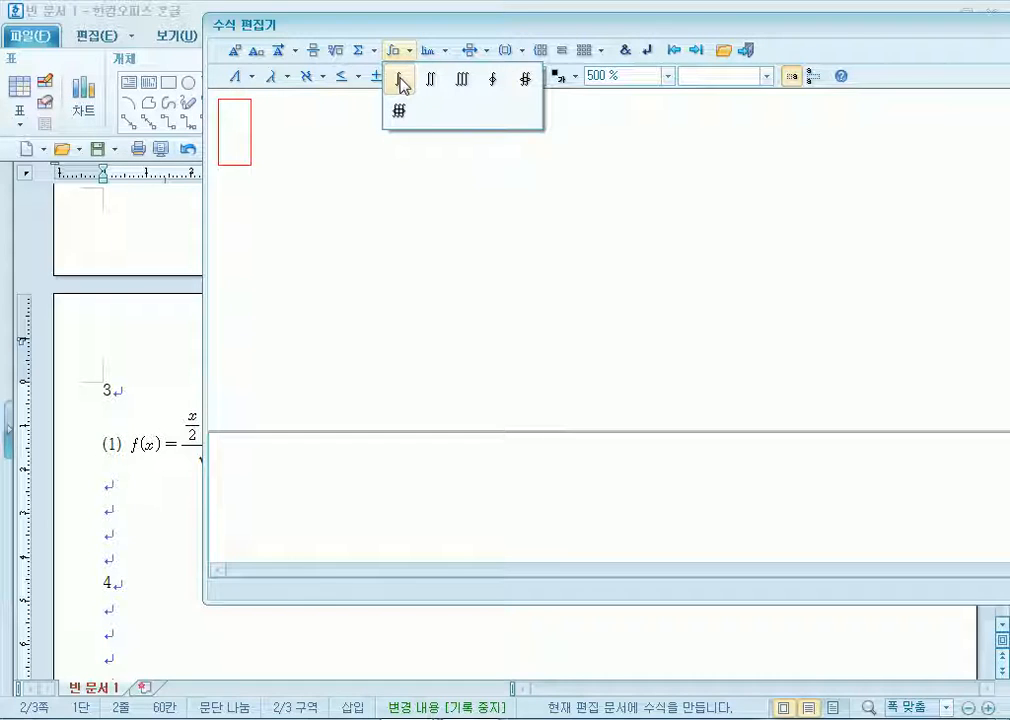
pyautogui.click(400, 83)
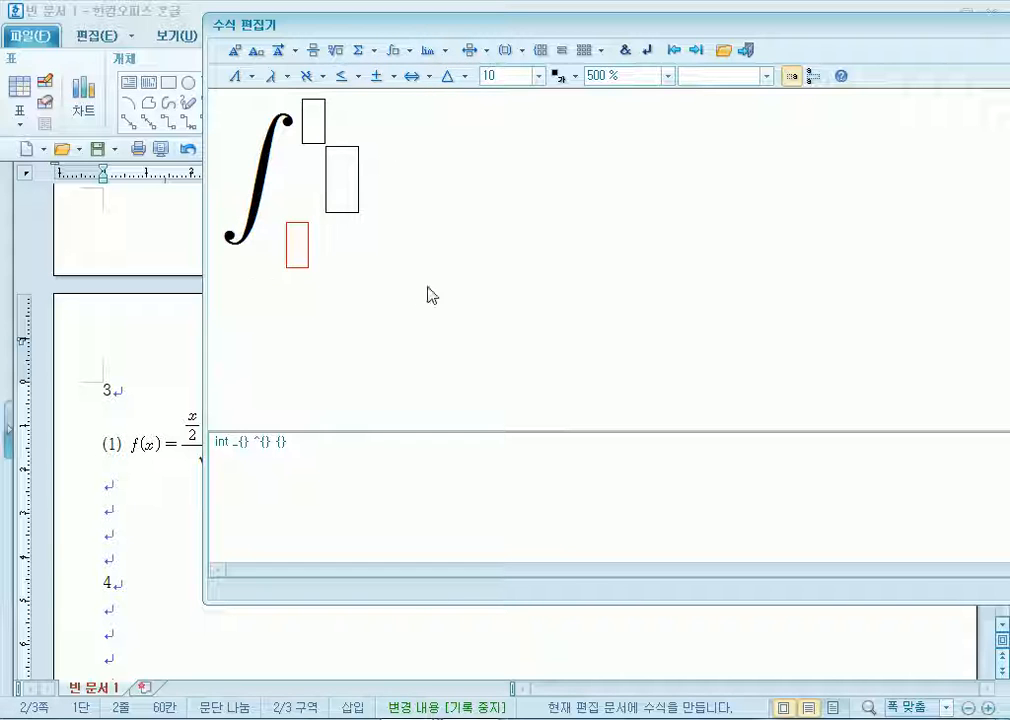
pyautogui.write('0')
pyautogui.click(311, 120)
pyautogui.write('1')
pyautogui.click(340, 188)
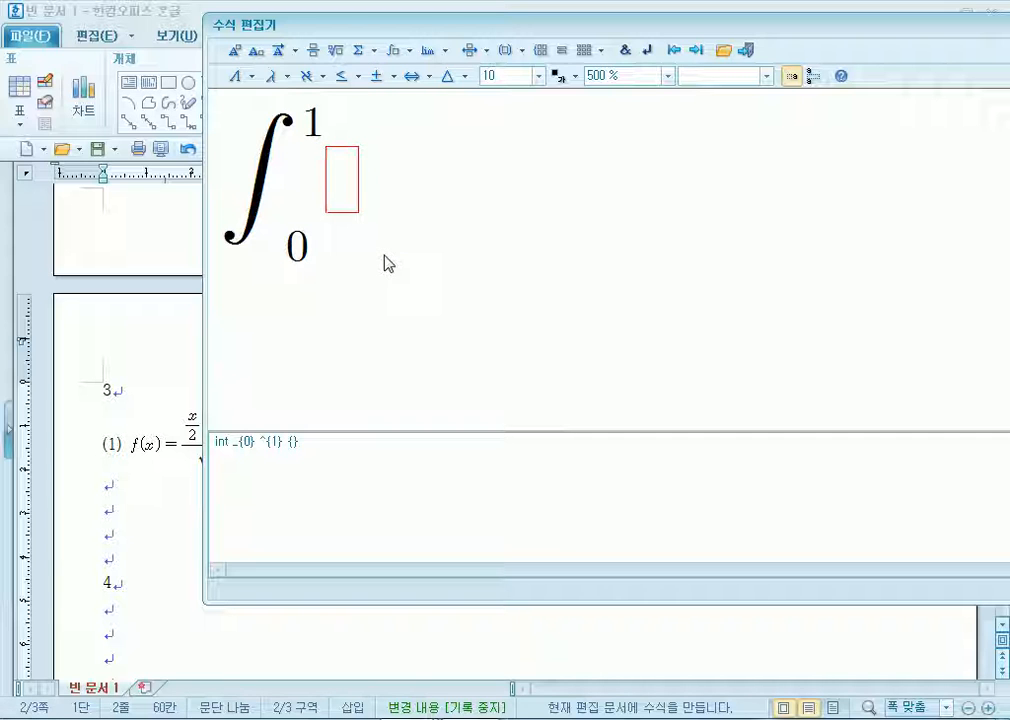
# Enter (sin x + x/2)dx = as the integrand of the 0-to-1 integral, with x/2 as a stacked fraction
pyautogui.write('(sin')
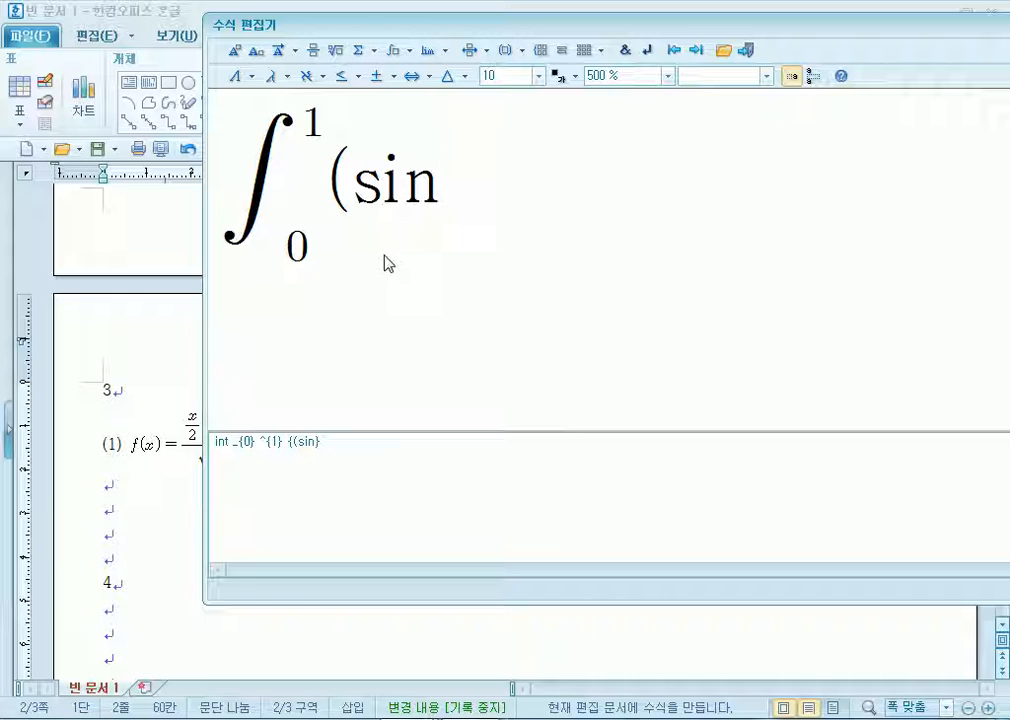
pyautogui.write('x+')
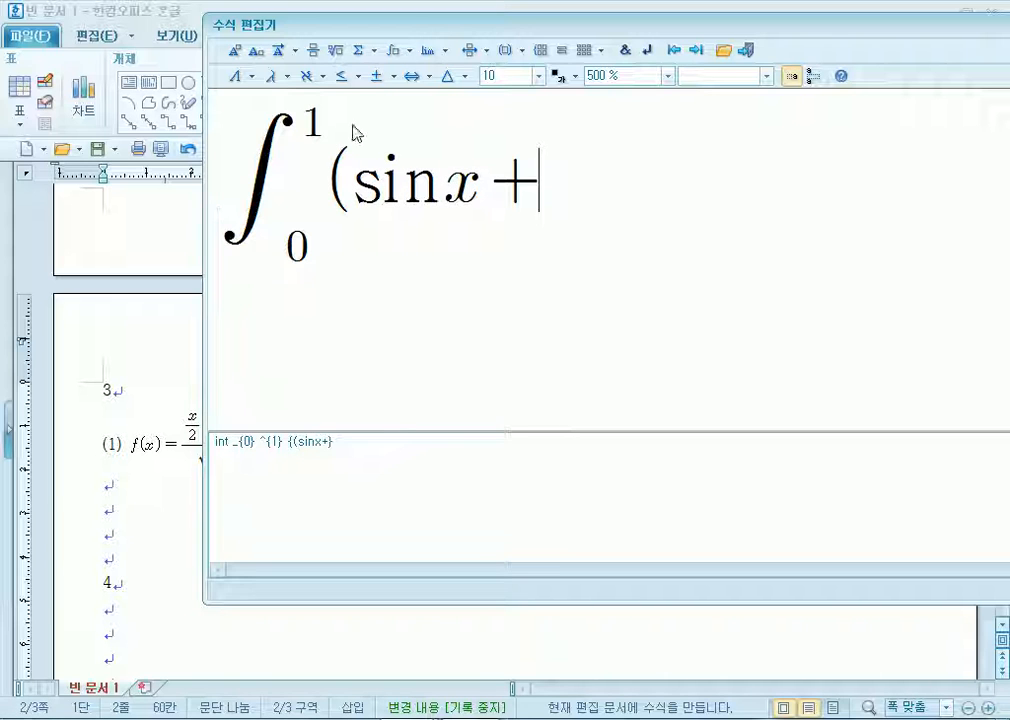
pyautogui.click(314, 51)
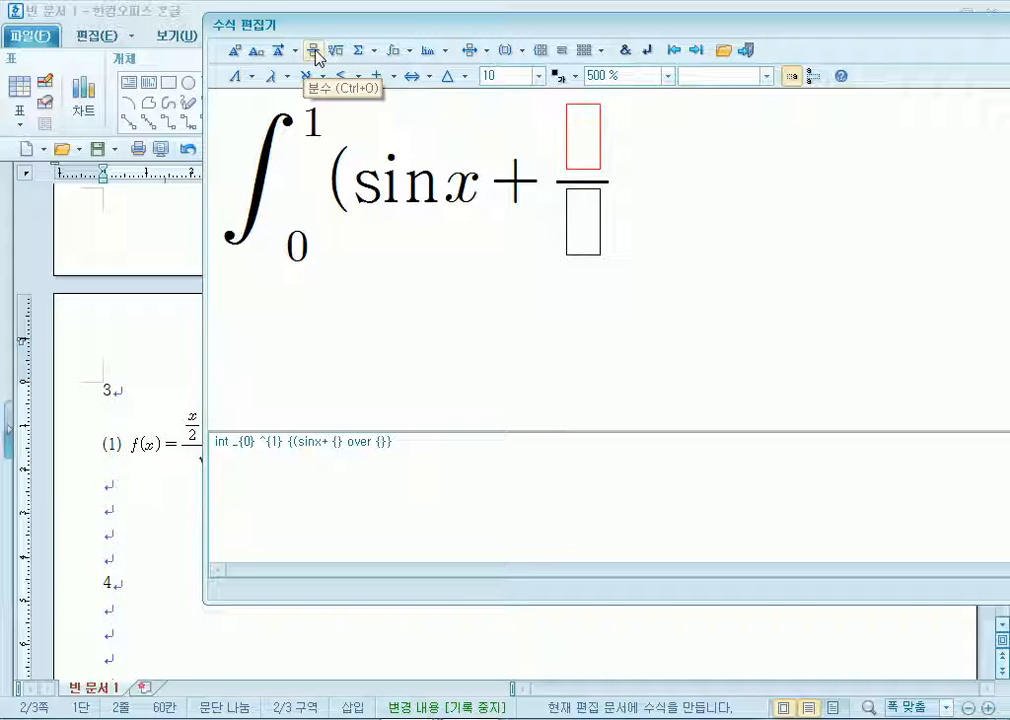
pyautogui.write('x')
pyautogui.press('Tab')
pyautogui.write('2')
pyautogui.press('Tab')
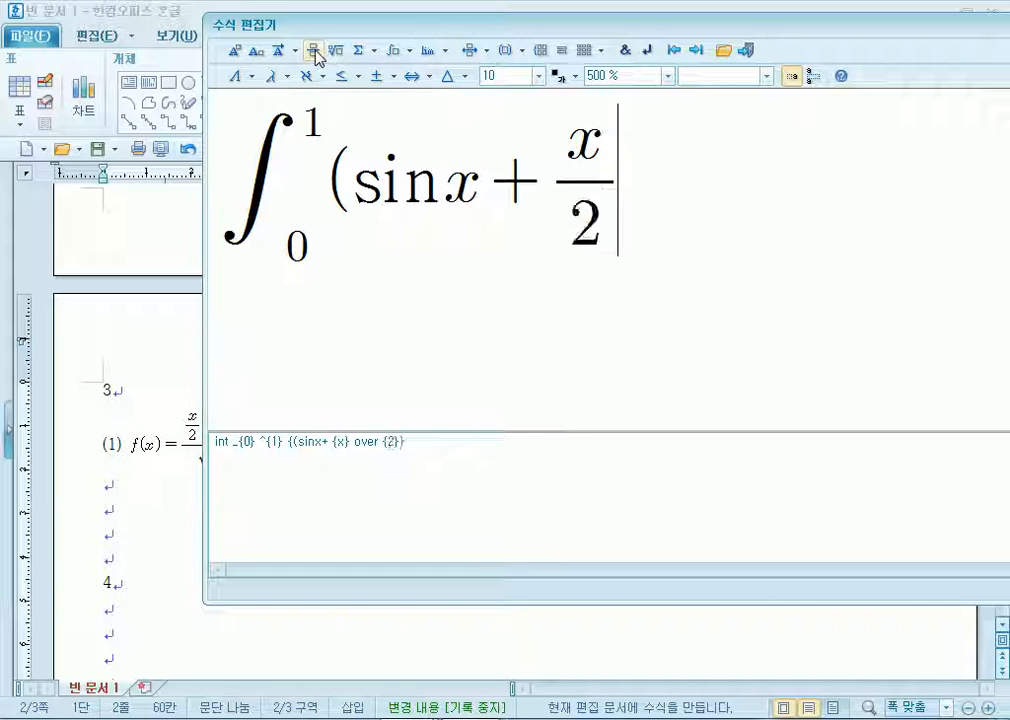
pyautogui.write(')ds')
pyautogui.press('BackSpace')
pyautogui.write('x=')
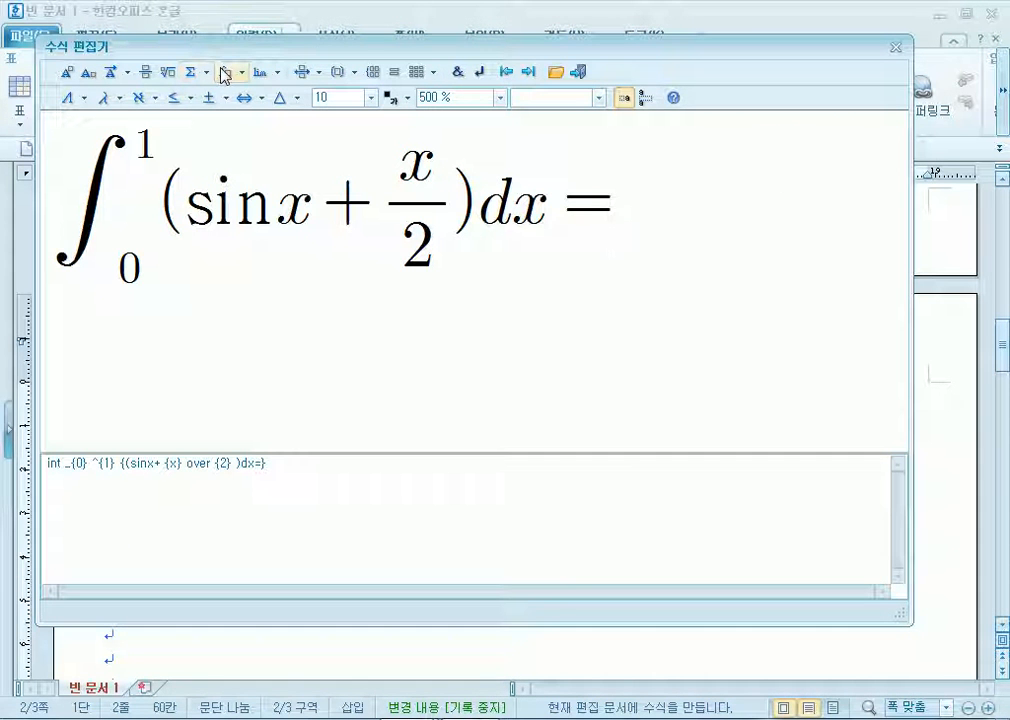
# Add a second single integral after the equals sign, with lower limit 0 and upper limit 1
pyautogui.click(221, 70)
pyautogui.click(235, 102)
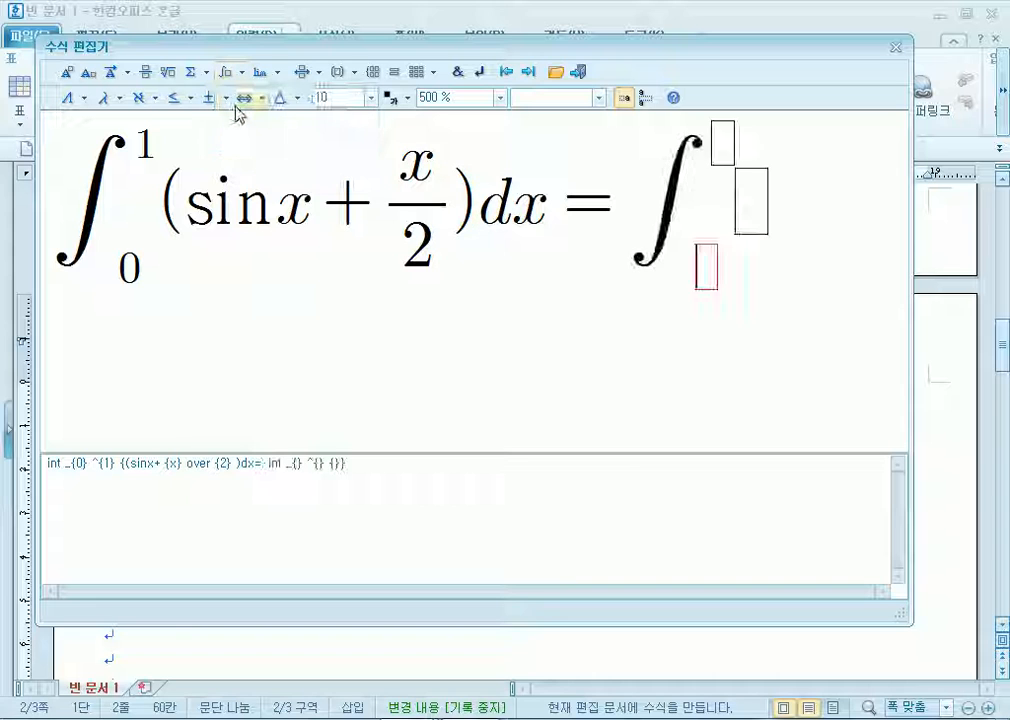
pyautogui.write('0')
pyautogui.press('Tab')
pyautogui.write('1')
pyautogui.press('Tab')
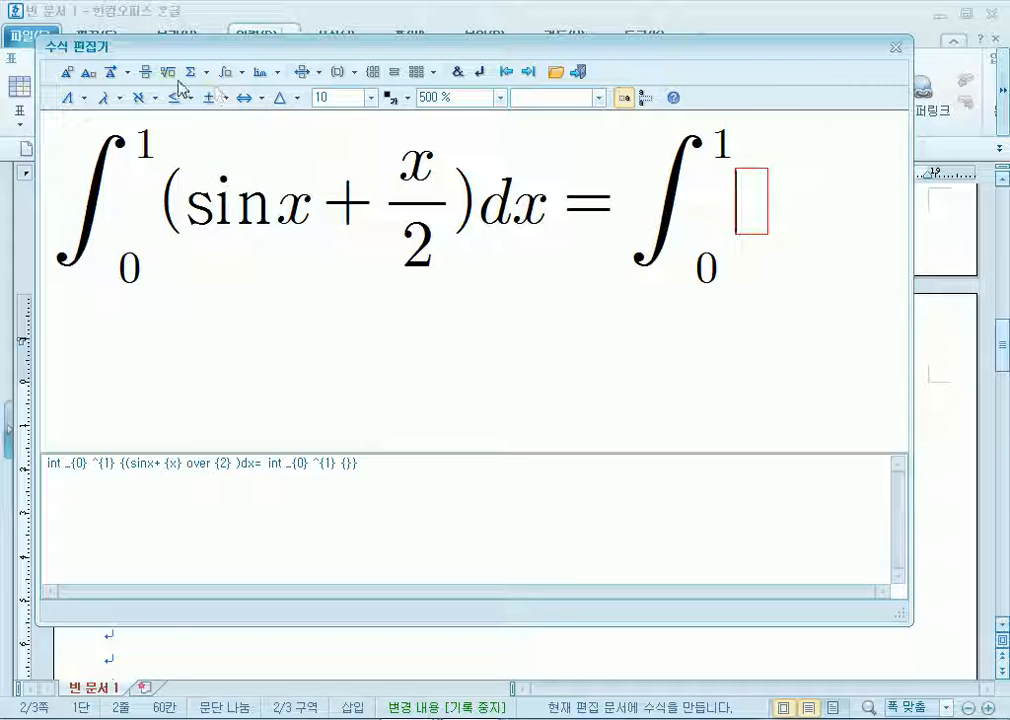
# Enter the fraction (1 + sin x)/2 followed by dx as the second integral's integrand
pyautogui.click(145, 74)
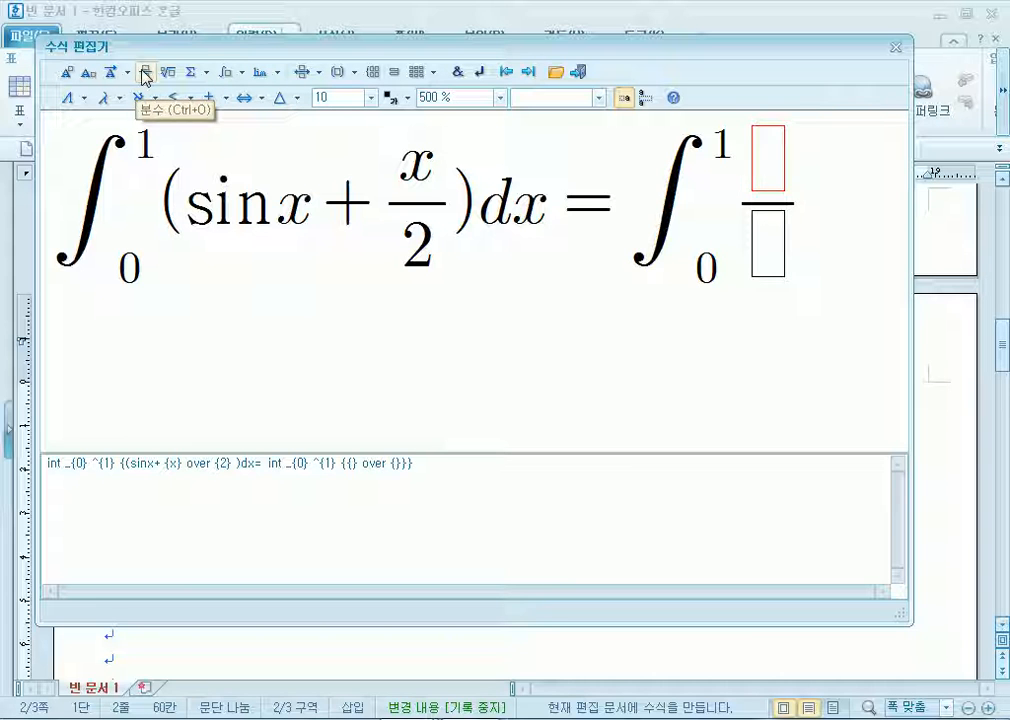
pyautogui.write('1+sinx')
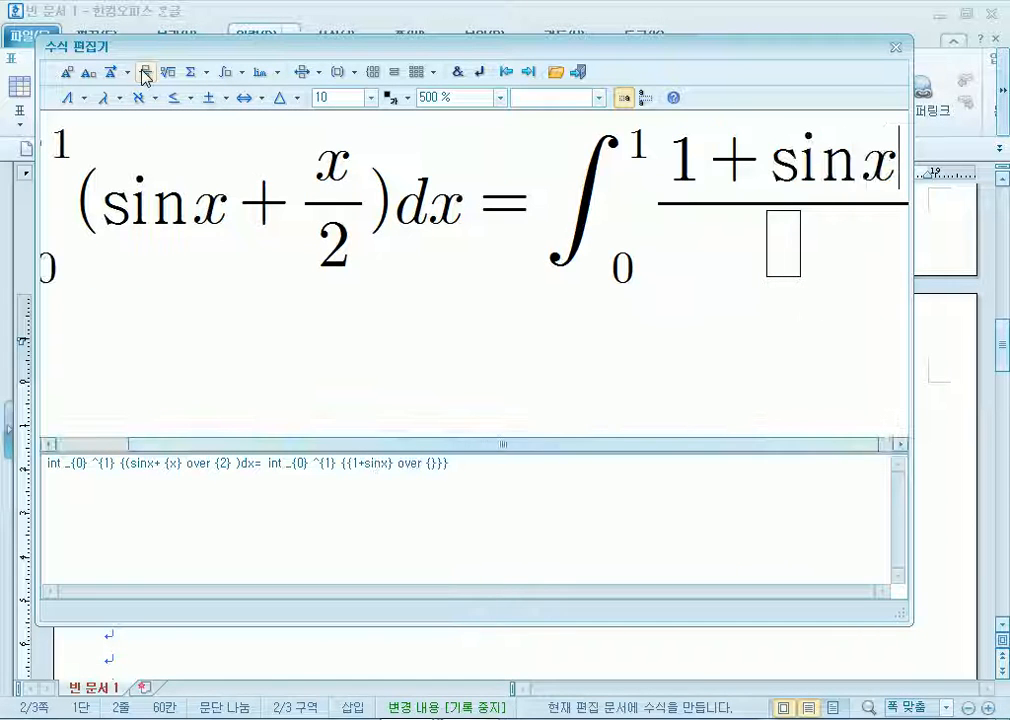
pyautogui.press('Tab')
pyautogui.write('2')
pyautogui.press('Tab')
pyautogui.write('dx')
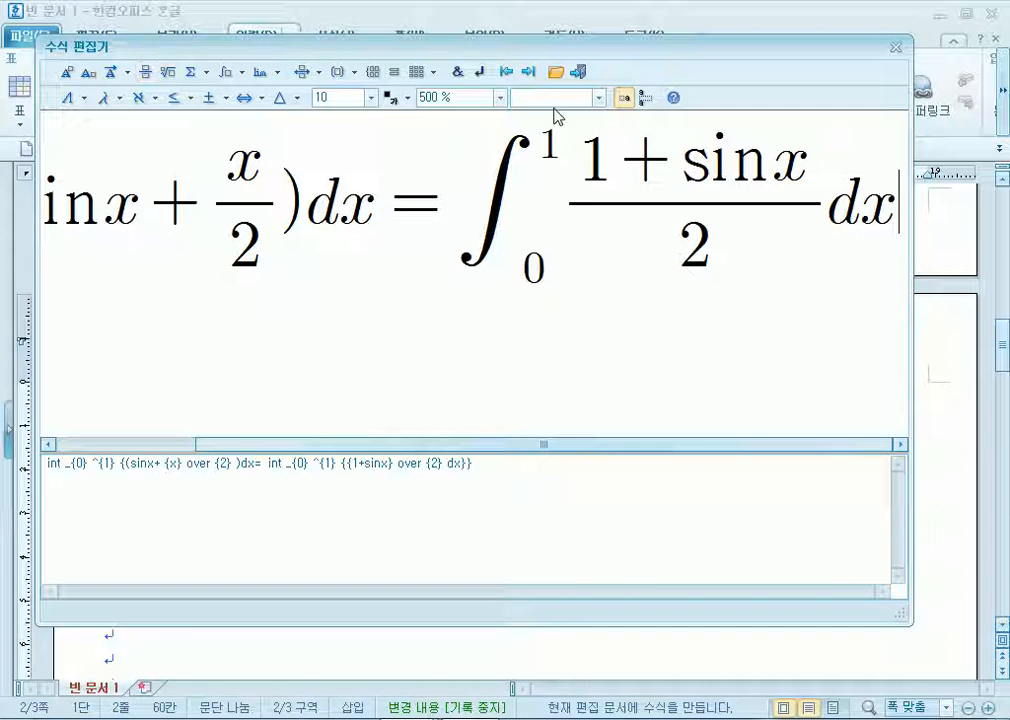
# Widen the equation editor window and set its zoom to 300% to fit the whole formula
pyautogui.moveTo(913, 170); pyautogui.dragTo(1003, 170)
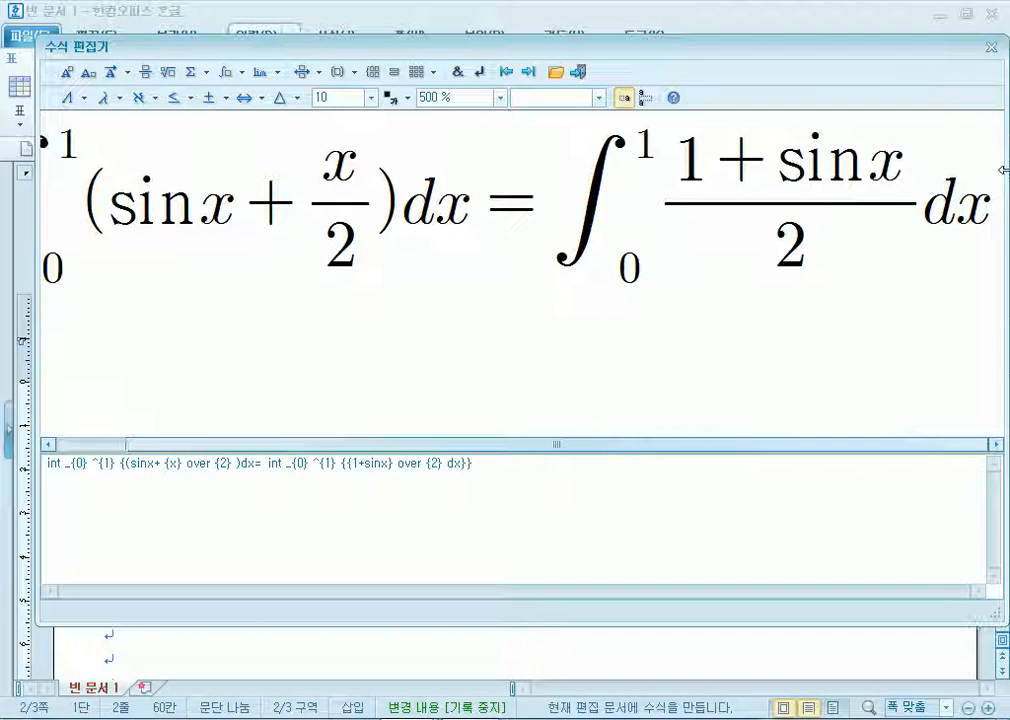
pyautogui.click(498, 99)
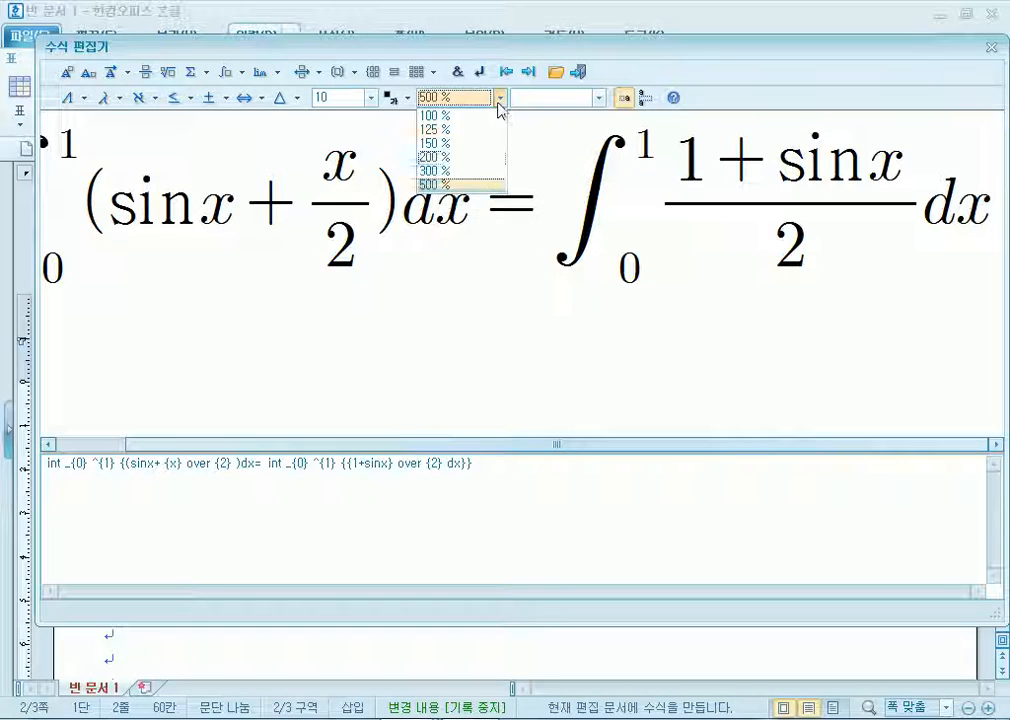
pyautogui.click(463, 169)
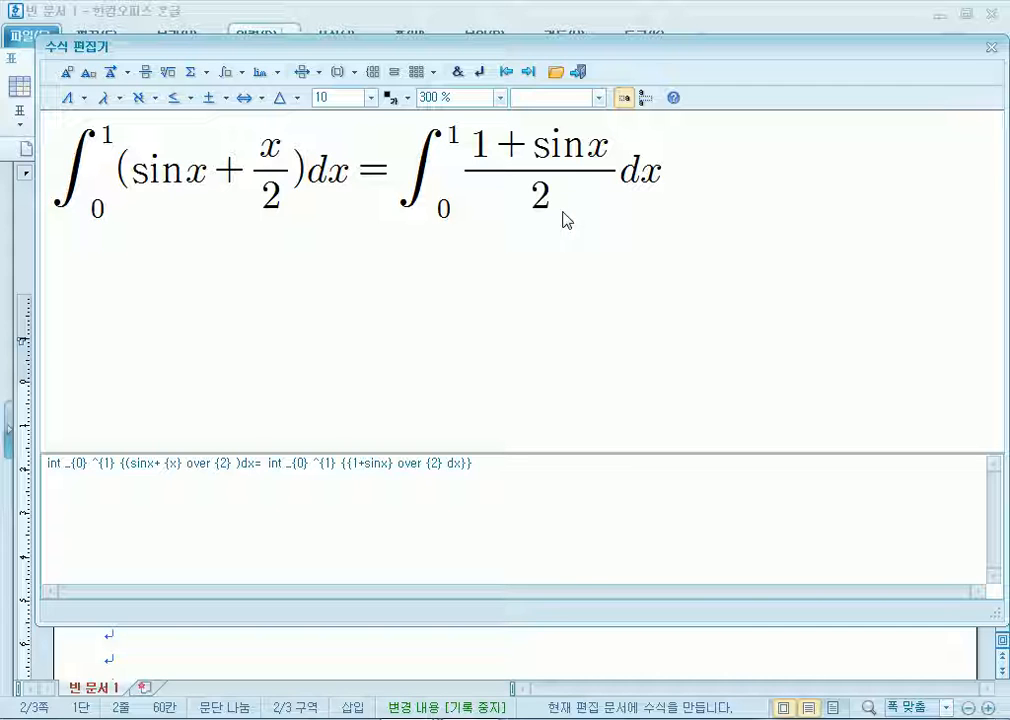
pyautogui.moveTo(534, 155); pyautogui.dragTo(578, 163)
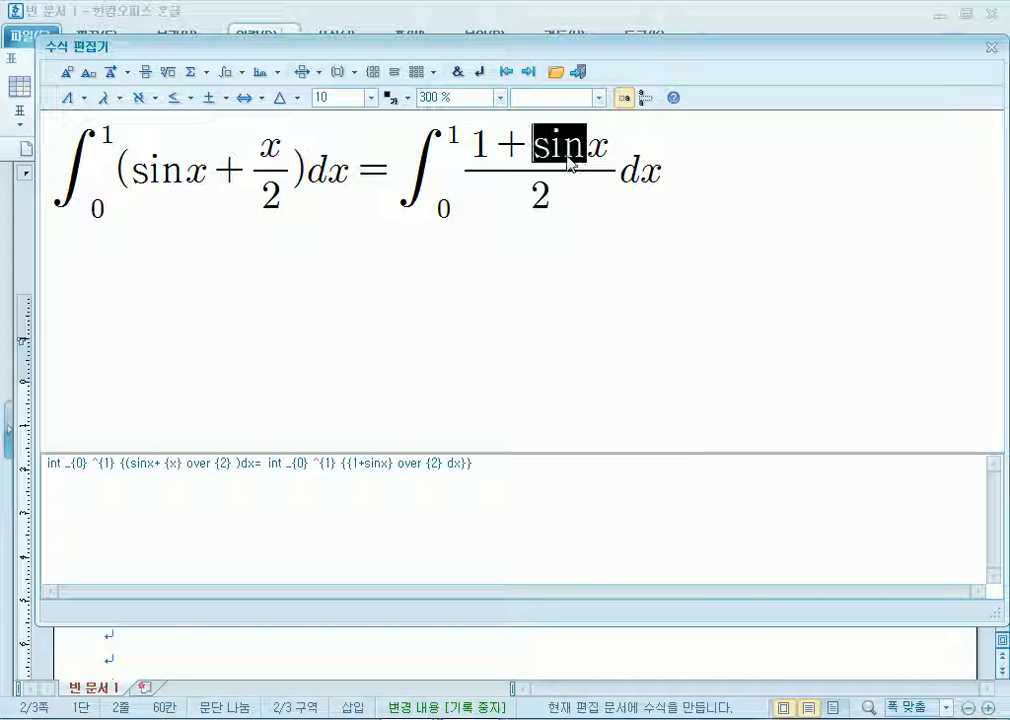
pyautogui.click(555, 176)
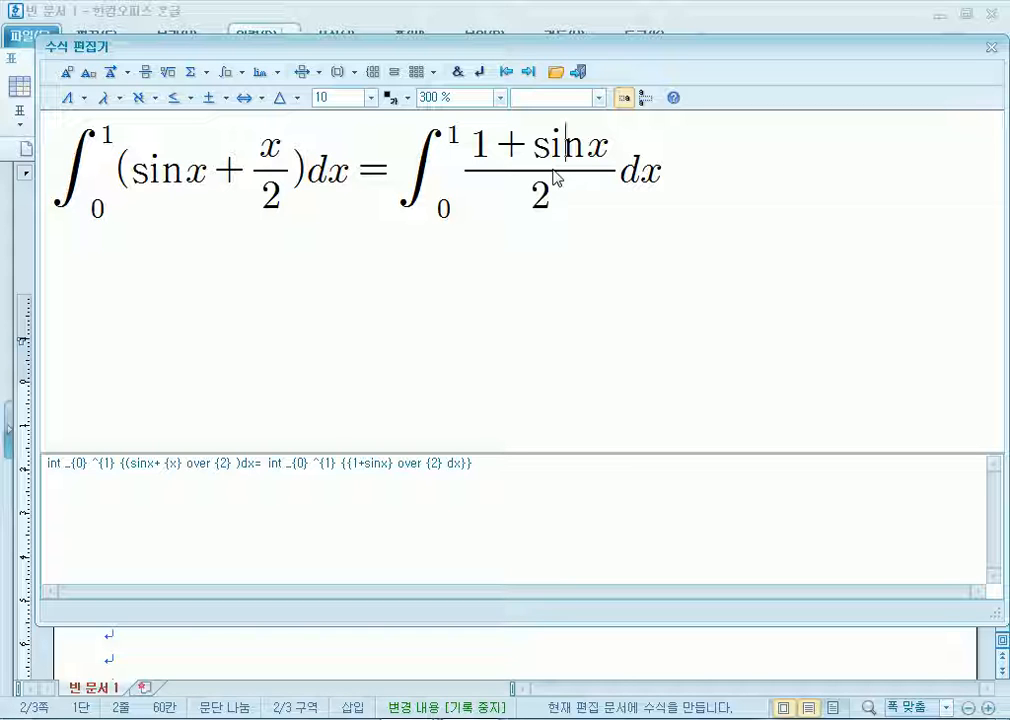
pyautogui.moveTo(534, 153); pyautogui.dragTo(580, 162)
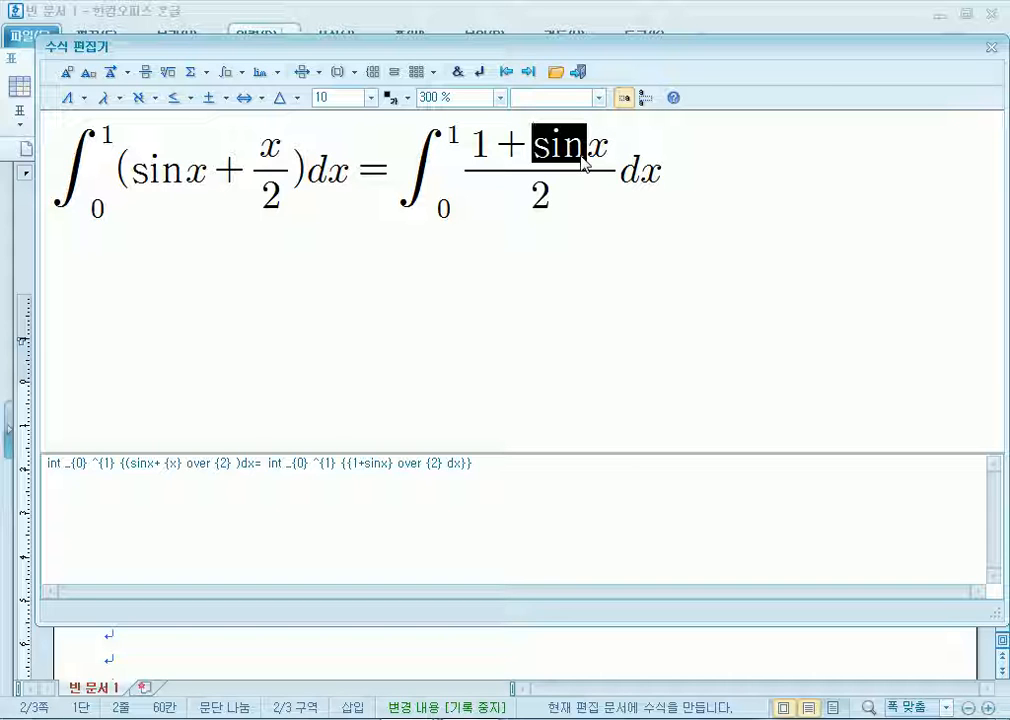
pyautogui.click(548, 167)
pyautogui.moveTo(534, 155); pyautogui.dragTo(583, 163)
pyautogui.click(593, 153)
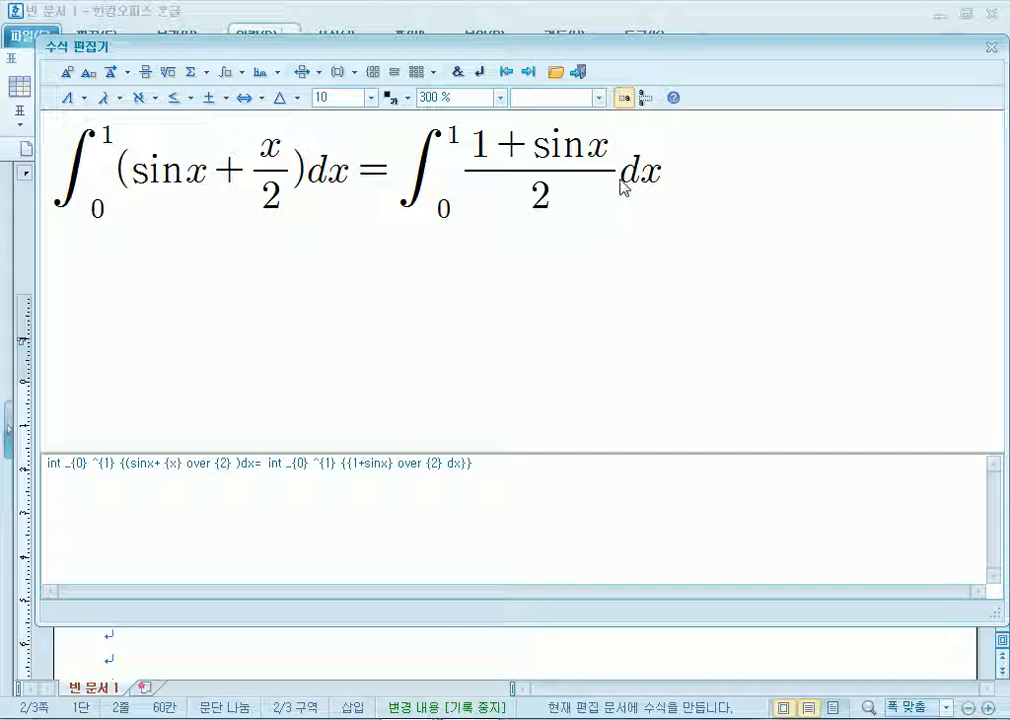
# Insert the finished integral equation into the document and begin a new line below it with the label (1)
pyautogui.click(579, 73)
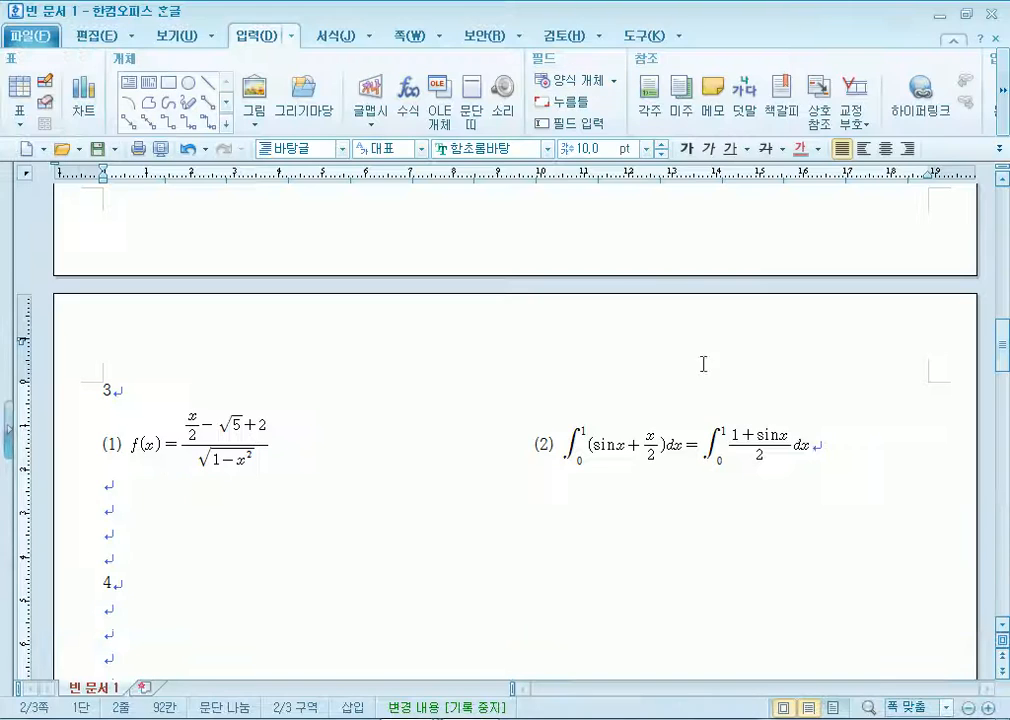
pyautogui.press('Return')
pyautogui.scroll(-3, 627, 446)
pyautogui.write('(1)')
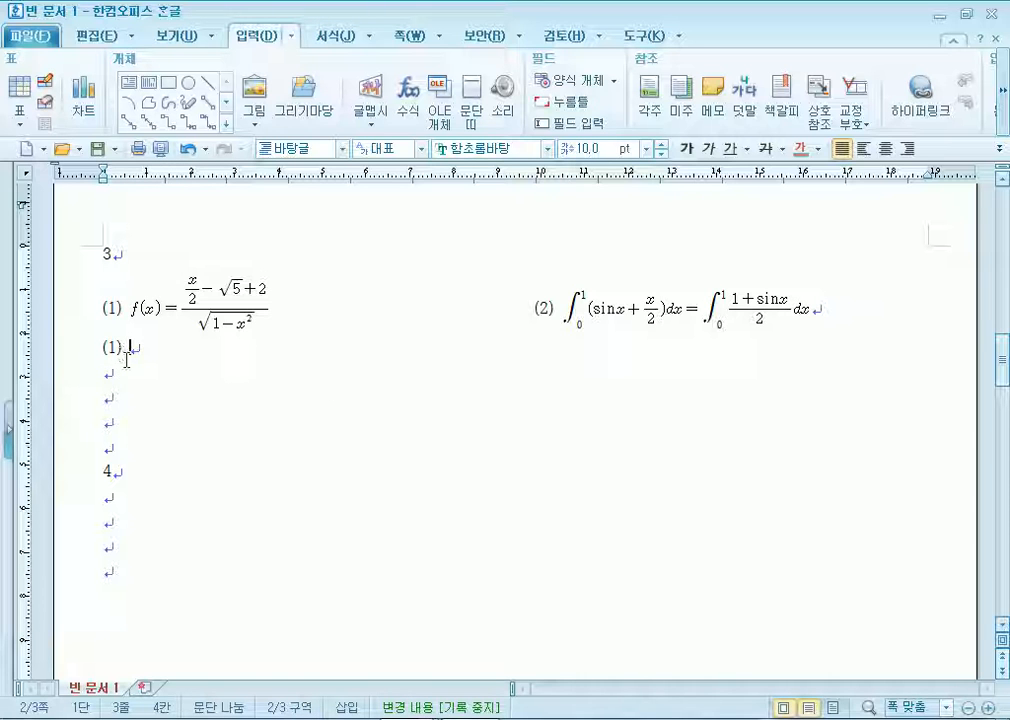
# Start another equation after the new label at 300% zoom with a single integral running from 0 to 3
pyautogui.click(416, 103)
pyautogui.click(500, 98)
pyautogui.click(460, 172)
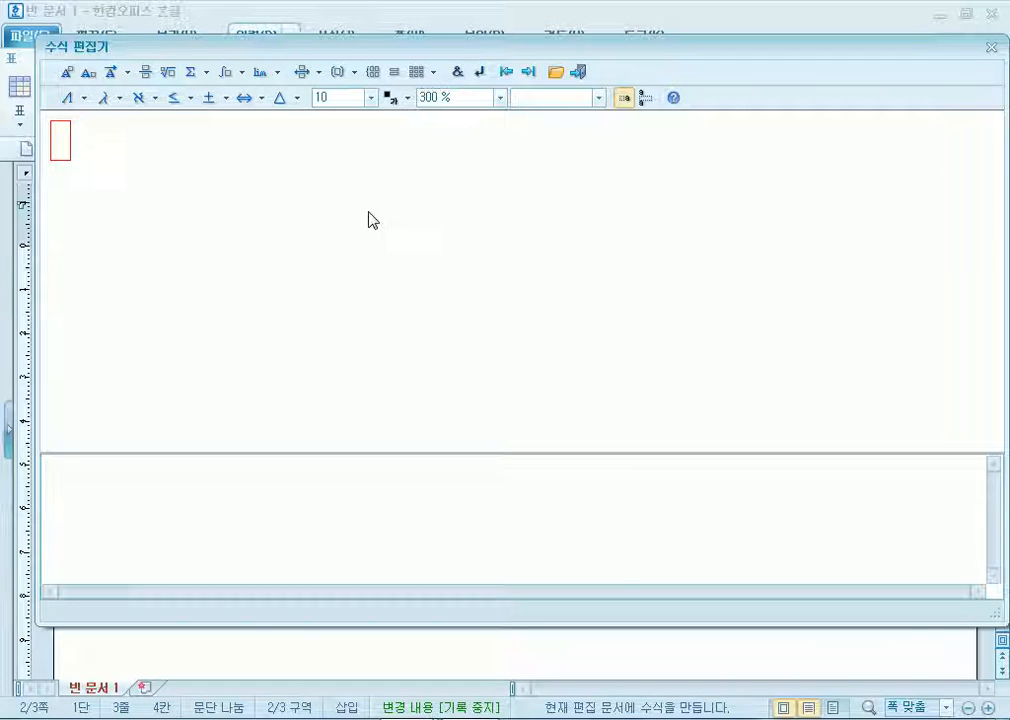
pyautogui.click(228, 76)
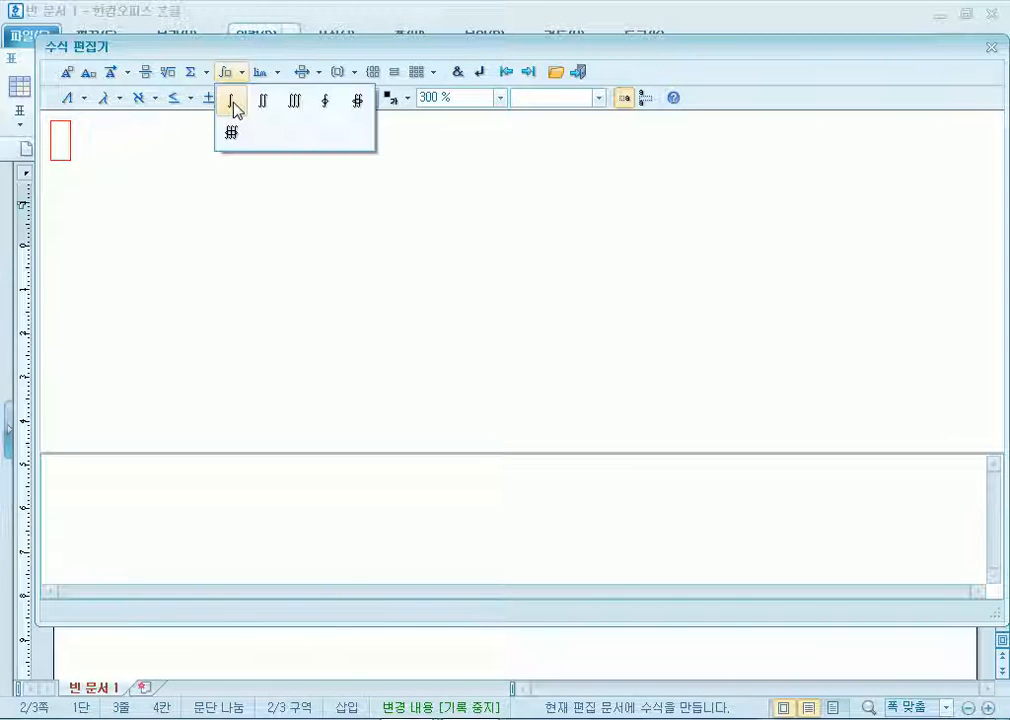
pyautogui.click(234, 104)
pyautogui.write('0')
pyautogui.press('Tab')
pyautogui.write('2')
pyautogui.press('BackSpace')
pyautogui.write('3')
pyautogui.press('Tab')
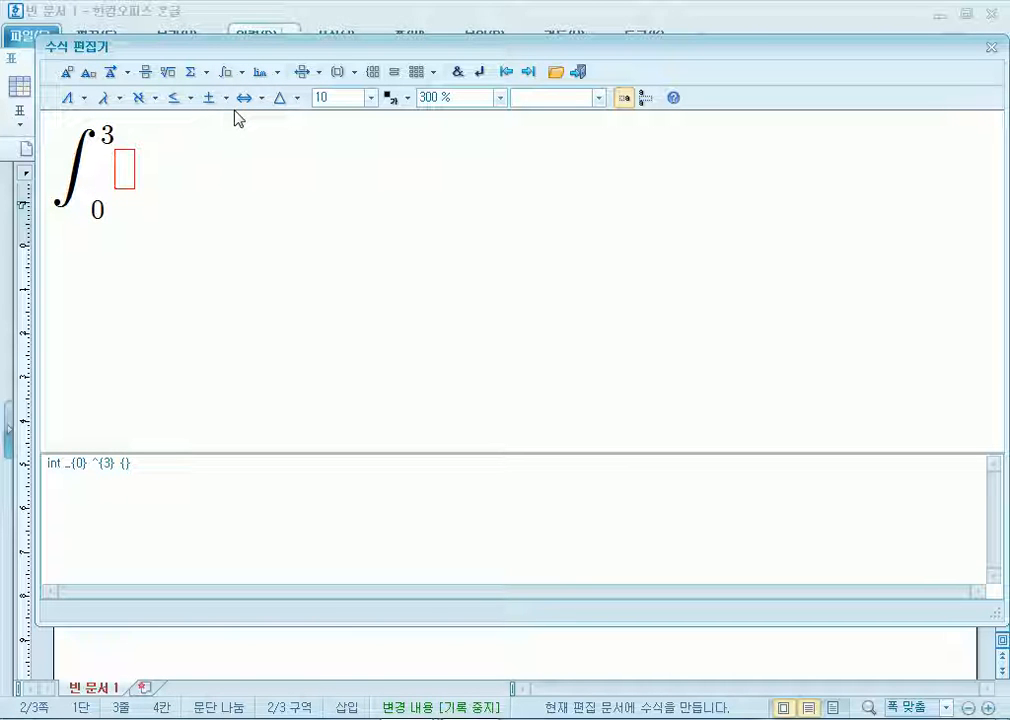
# Enter the square root of 6t² + 18t + 12dt as the integrand, followed by = 11 outside the radical
pyautogui.click(170, 73)
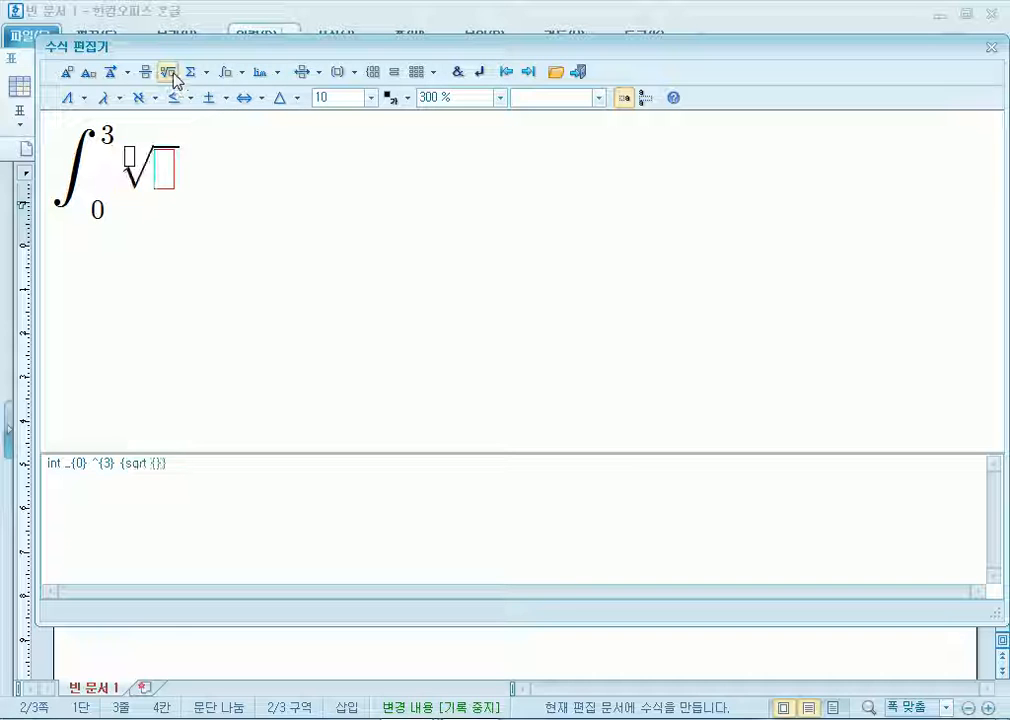
pyautogui.write('6t')
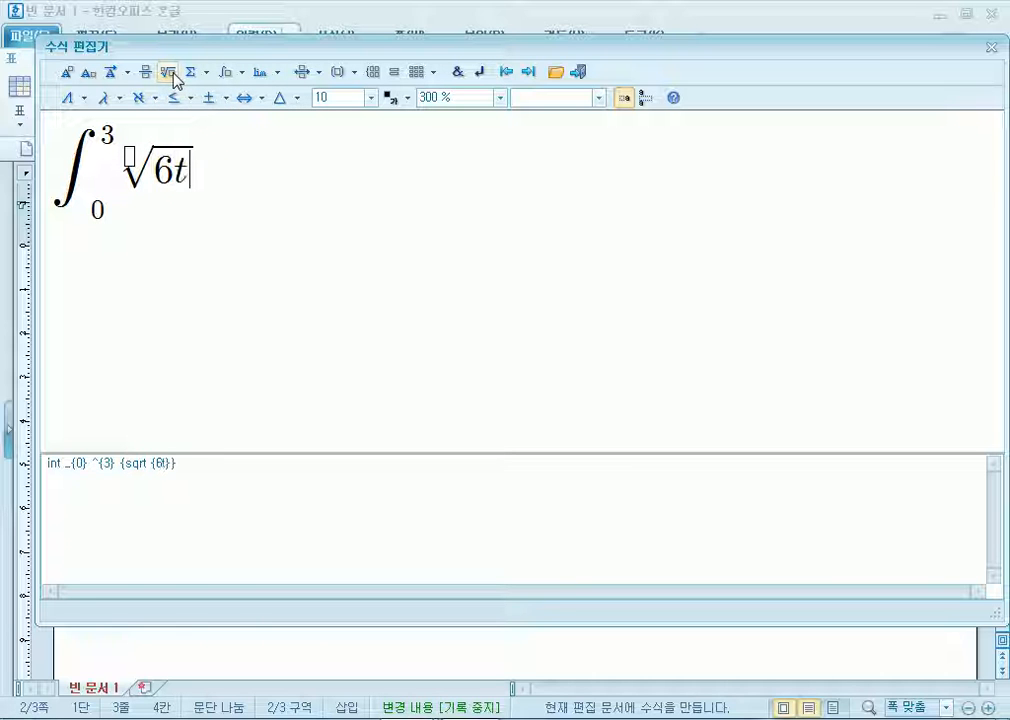
pyautogui.click(64, 73)
pyautogui.write('2')
pyautogui.press('Right')
pyautogui.write('+18t')
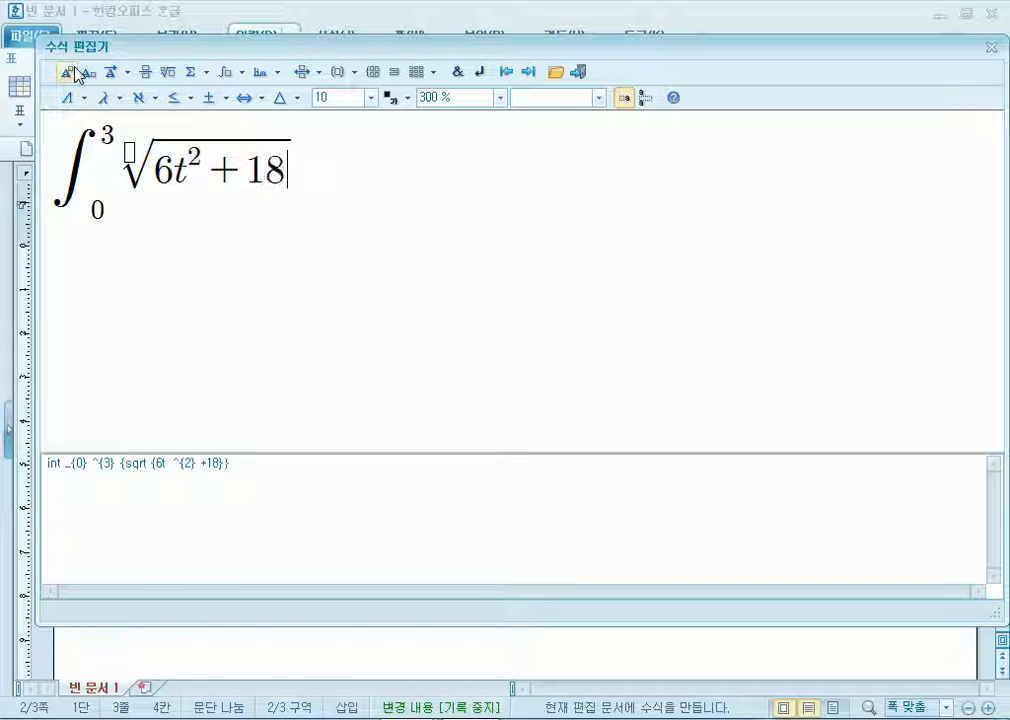
pyautogui.write('+12d')
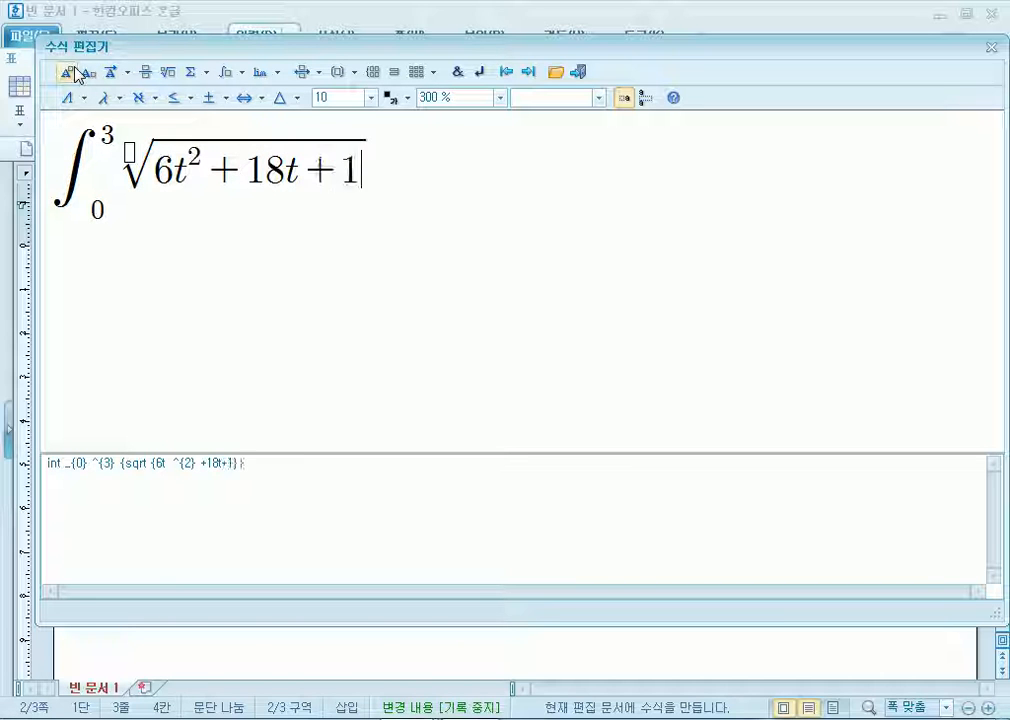
pyautogui.write('t')
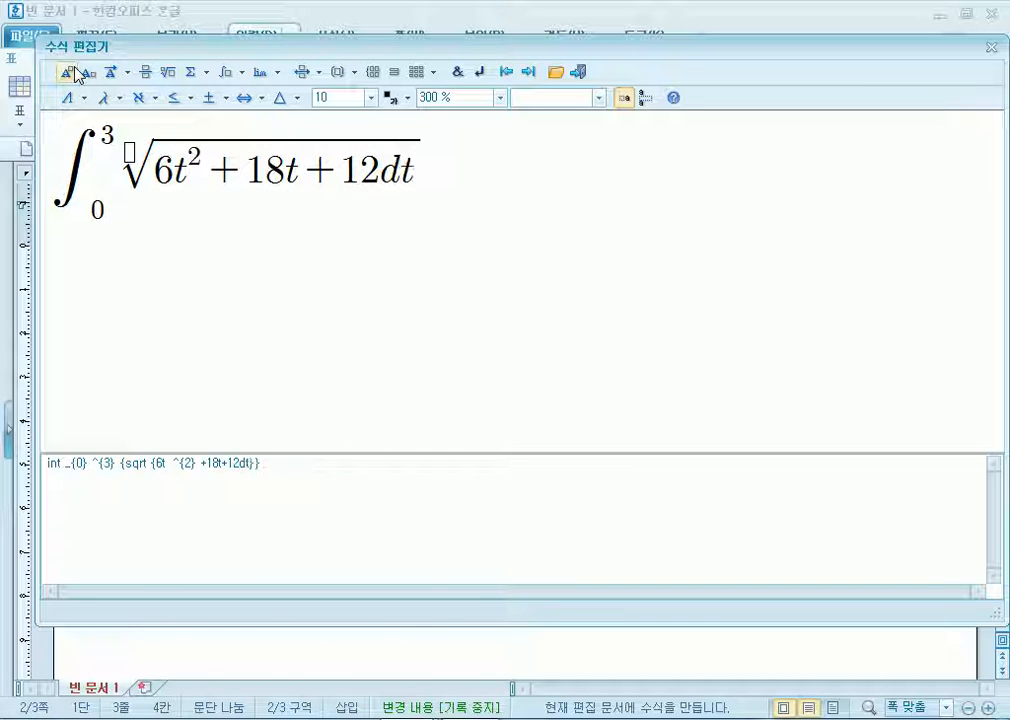
pyautogui.press('Right')
pyautogui.write('=11')
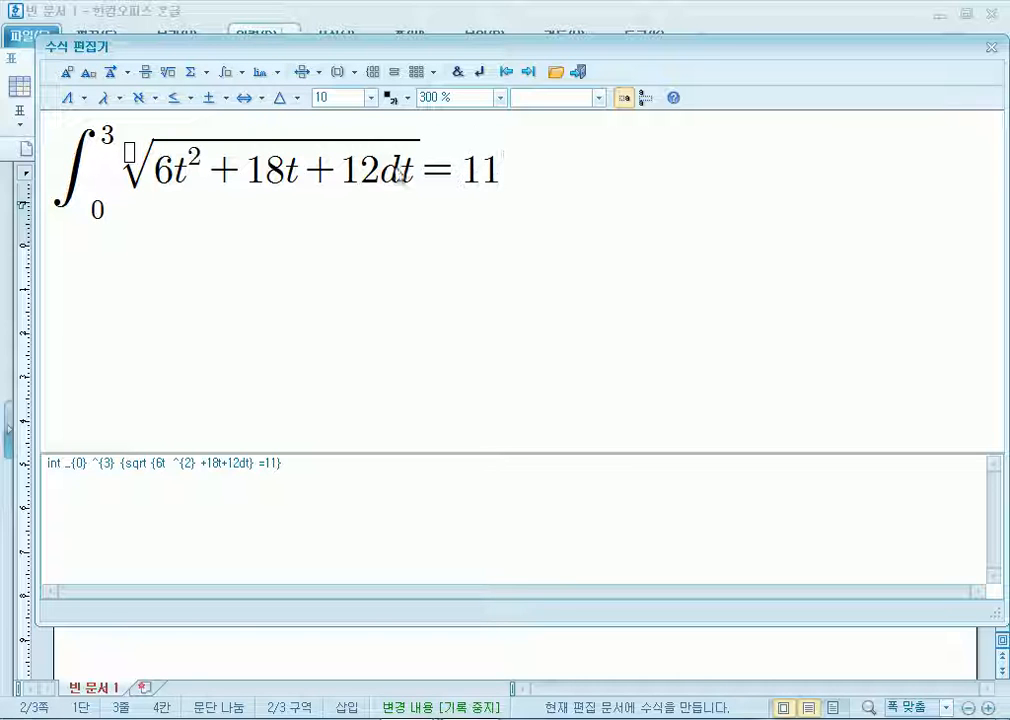
# Insert the finished root integral into the document and add the label (2) farther along the same line
pyautogui.click(580, 73)
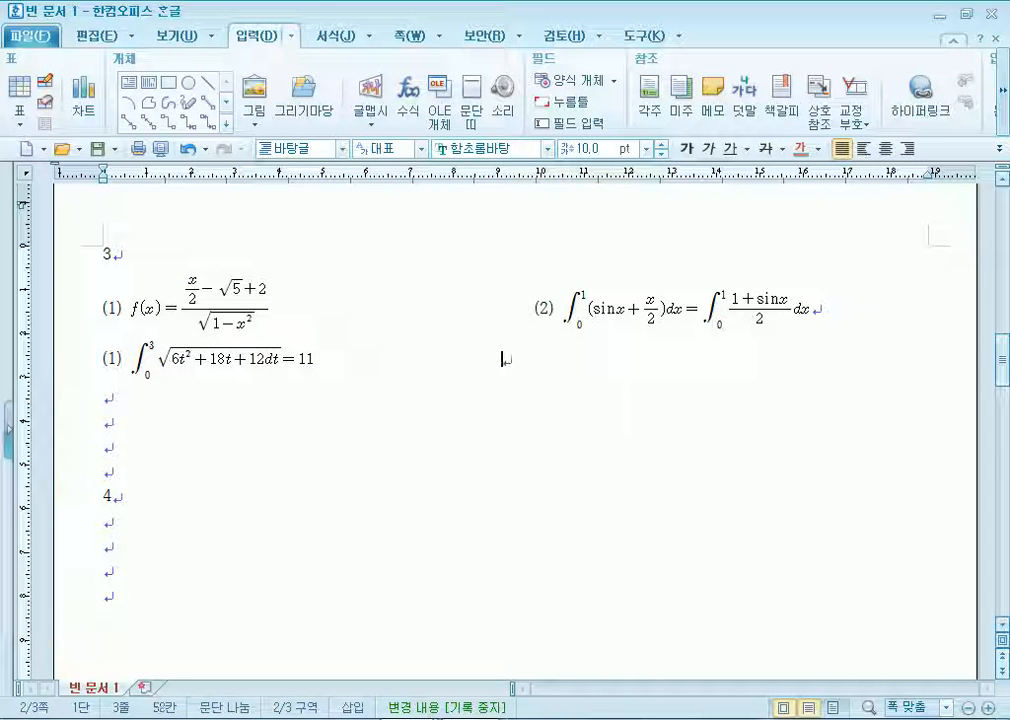
pyautogui.press('BackSpace')
pyautogui.write('(2)')
pyautogui.press('Home')
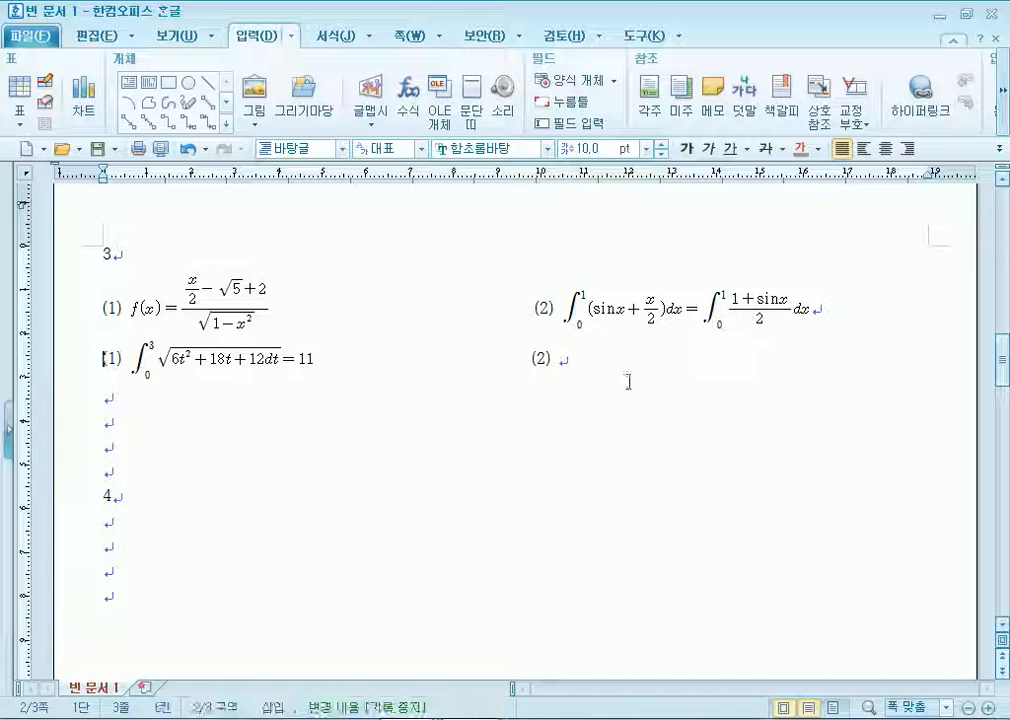
# Place the text cursor directly after the label (2) on the second equation line
pyautogui.press('Right')
pyautogui.press('Right')
pyautogui.press('Right')
pyautogui.press('Right')
pyautogui.press('Right')
pyautogui.press('Right')
pyautogui.press('Right')
pyautogui.press('Right')
pyautogui.press('Right')
pyautogui.press('Right')
pyautogui.press('Right')
pyautogui.press('Right')
pyautogui.press('Right')
pyautogui.press('BackSpace')
pyautogui.click(630, 382)
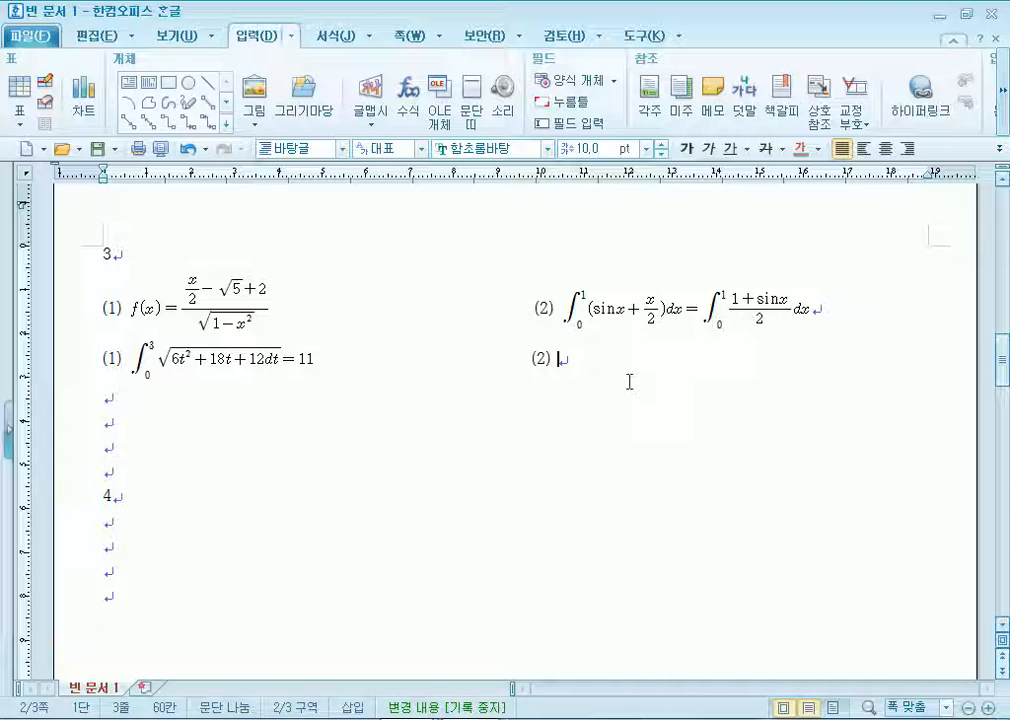
pyautogui.hotkey('ctrl', 'n')
pyautogui.press('n')
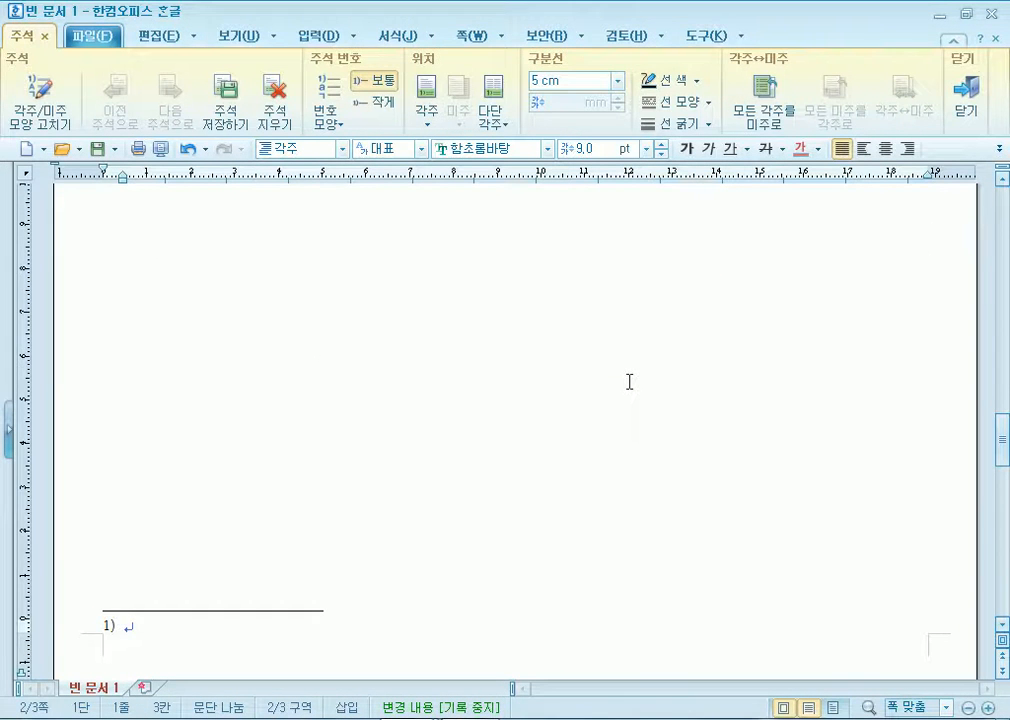
pyautogui.hotkey('ctrl', 'z')
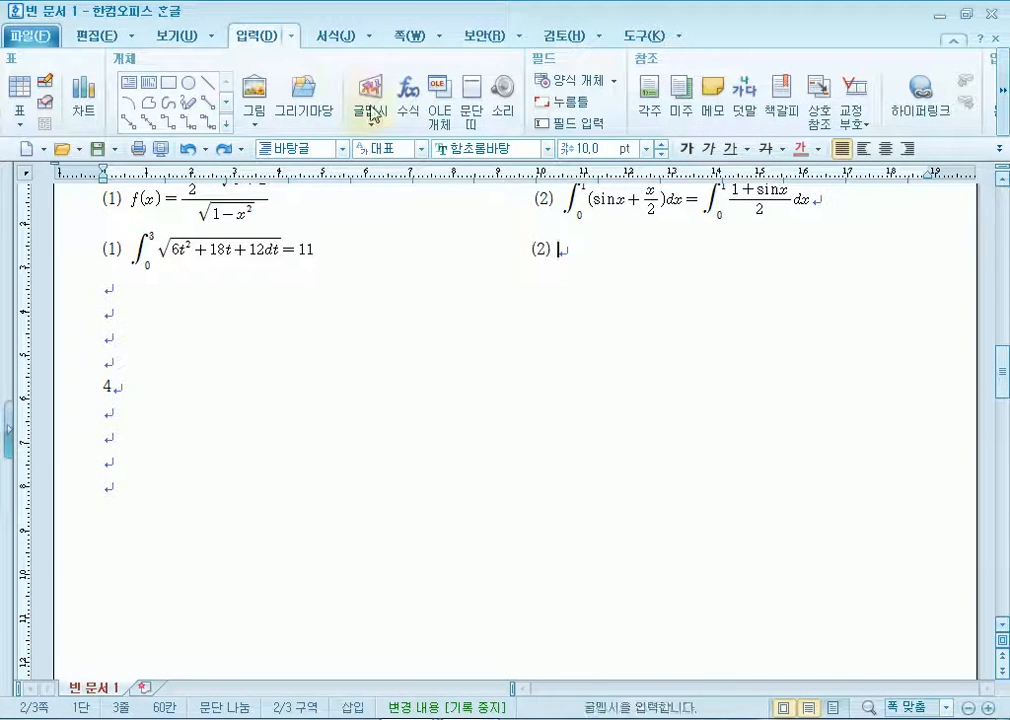
# Start a new equation after the label (2) at 300% zoom and enter F with subscript n followed by =
pyautogui.click(410, 92)
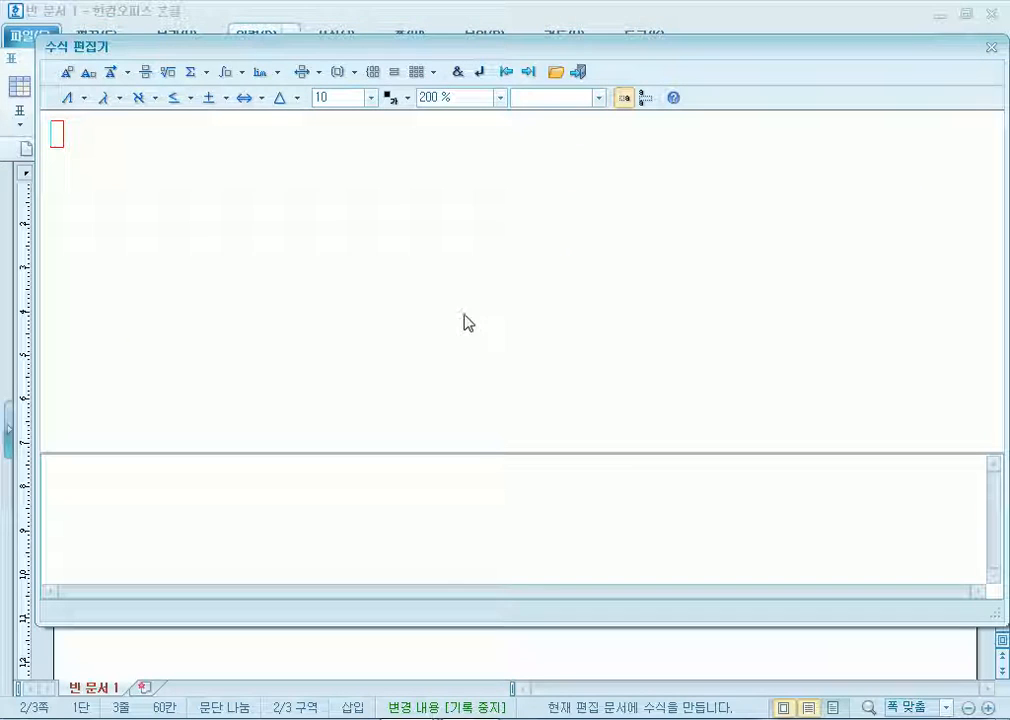
pyautogui.click(499, 97)
pyautogui.click(443, 170)
pyautogui.write('F')
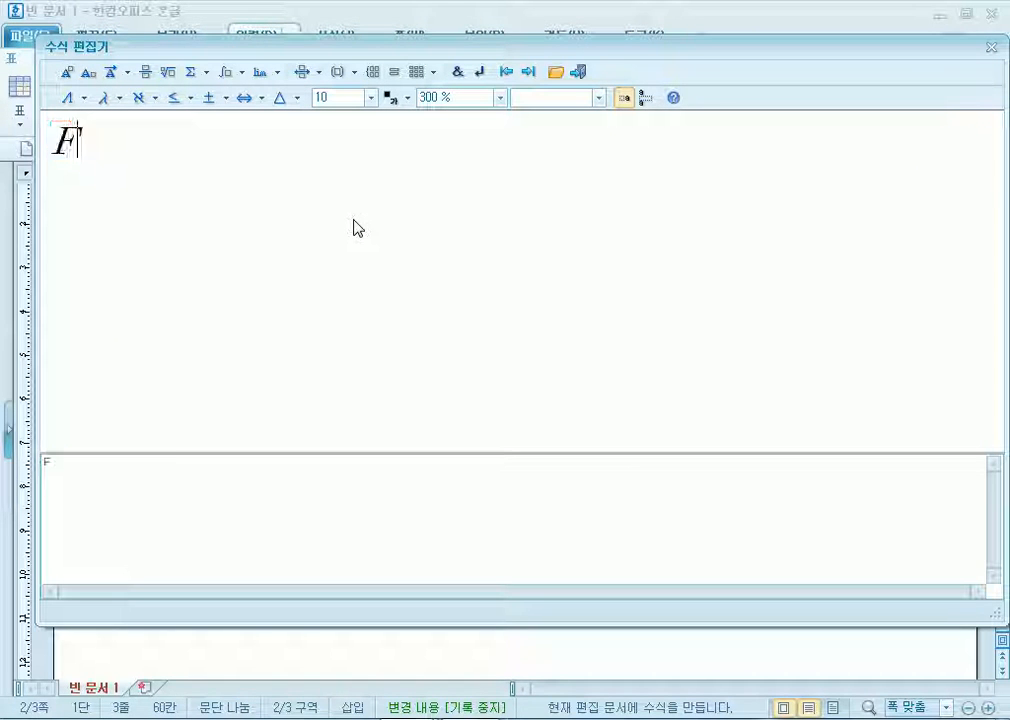
pyautogui.click(89, 78)
pyautogui.write('n} =')
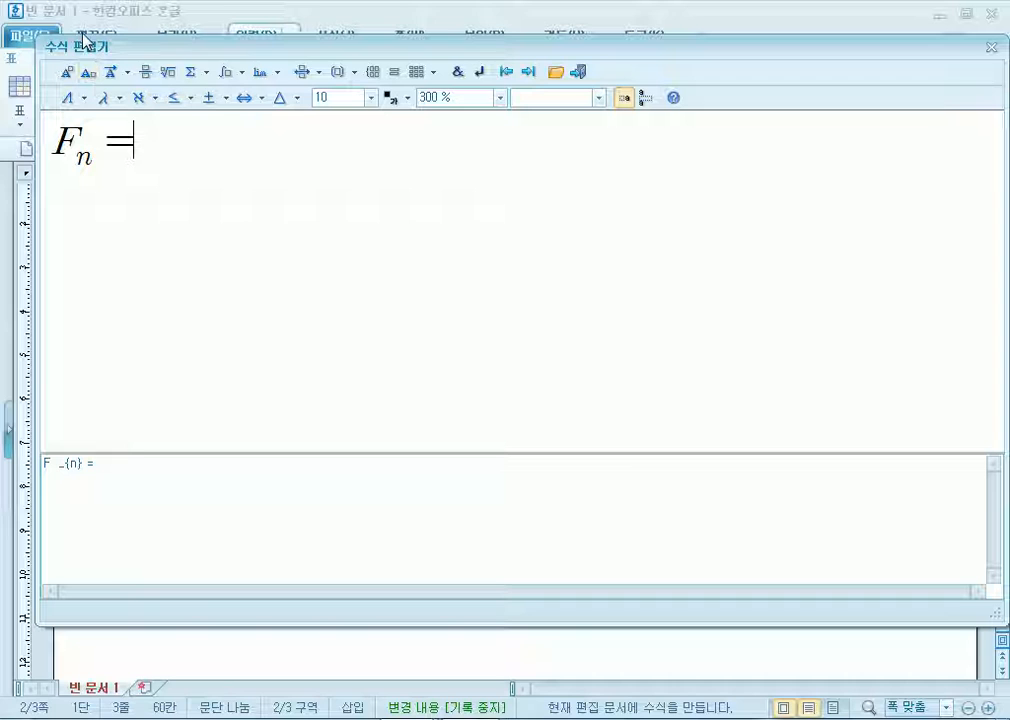
# Enter a fraction with a(rⁿ − 1) over r − 1 on the equation's right side, followed by =
pyautogui.click(147, 75)
pyautogui.write('a(r')
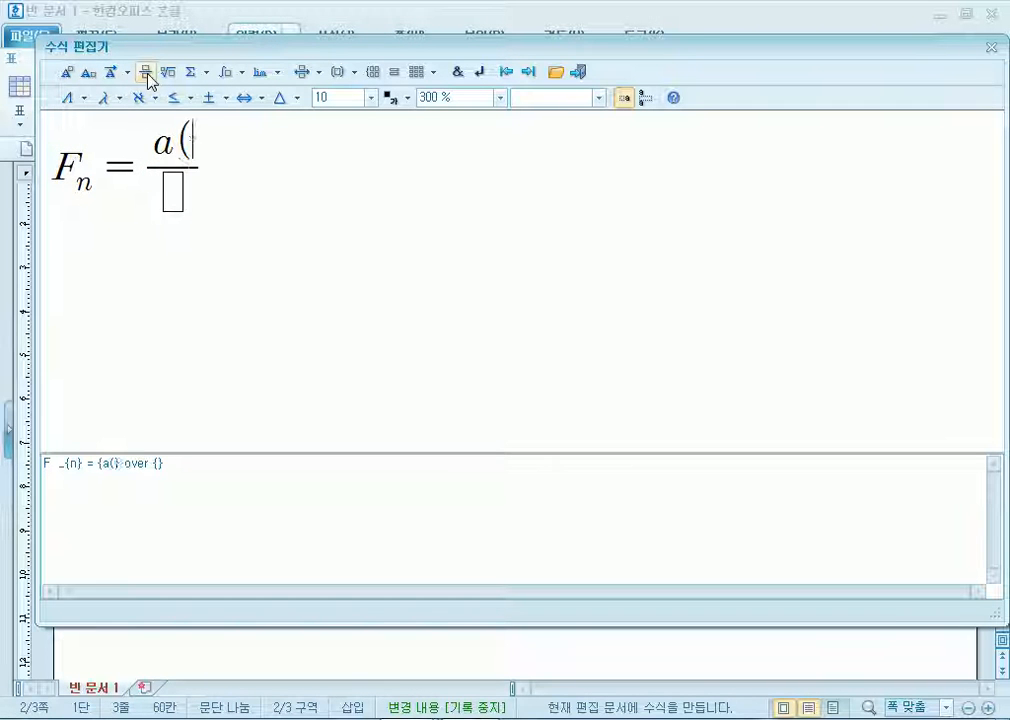
pyautogui.click(73, 74)
pyautogui.write('n')
pyautogui.press('Right')
pyautogui.write('-1_')
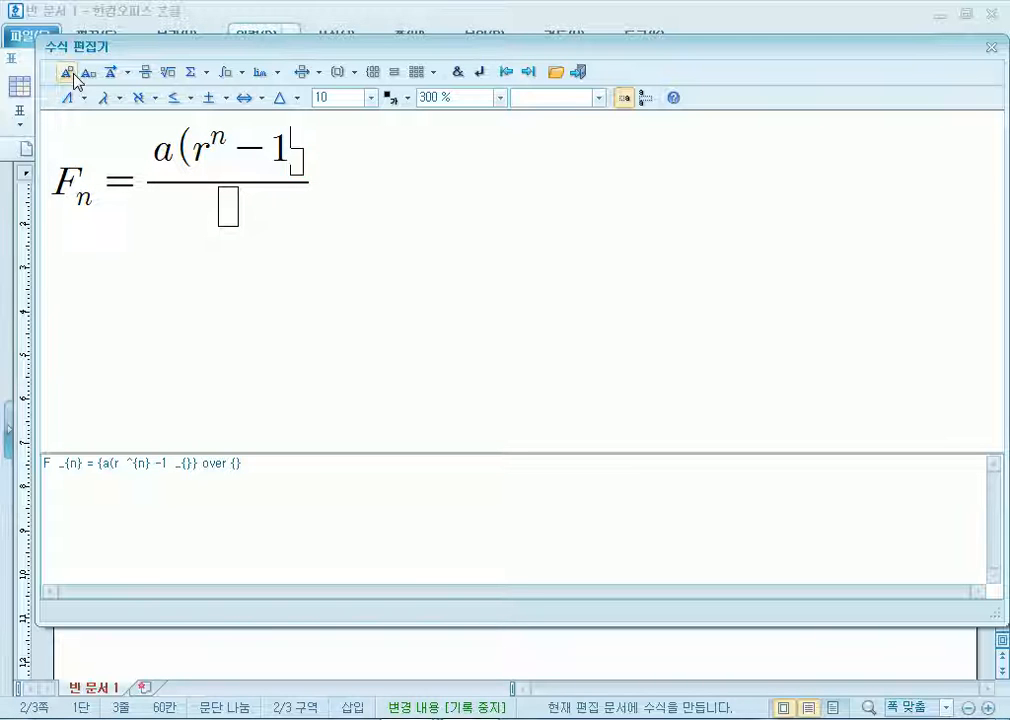
pyautogui.press('BackSpace')
pyautogui.write(')')
pyautogui.press('Right')
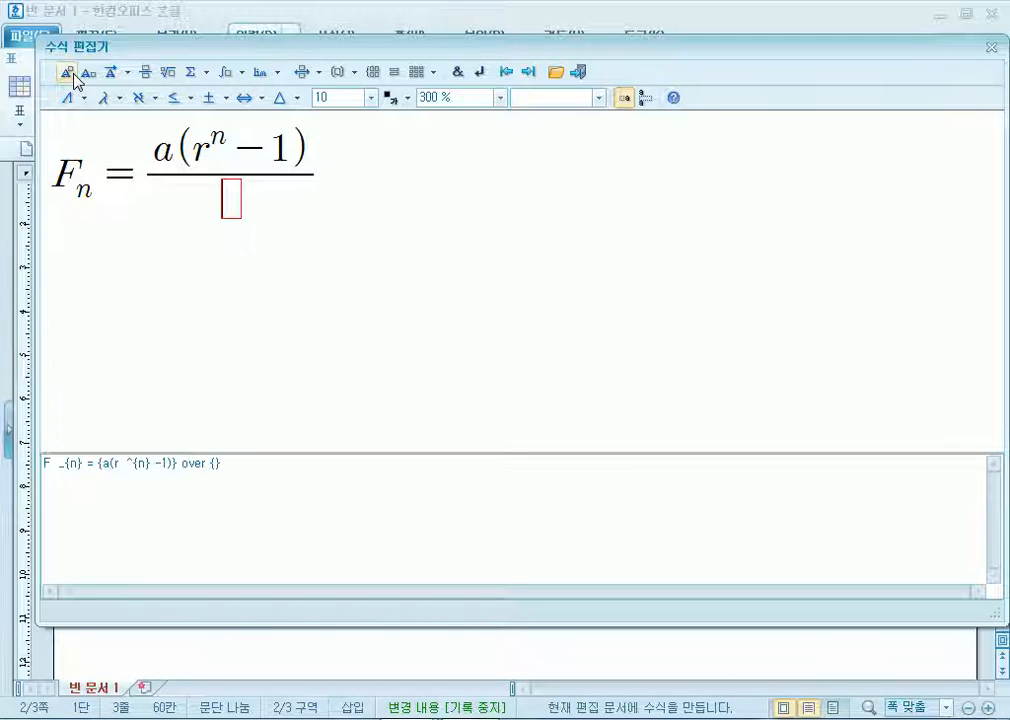
pyautogui.write('r-1')
pyautogui.press('Right')
pyautogui.write('=')
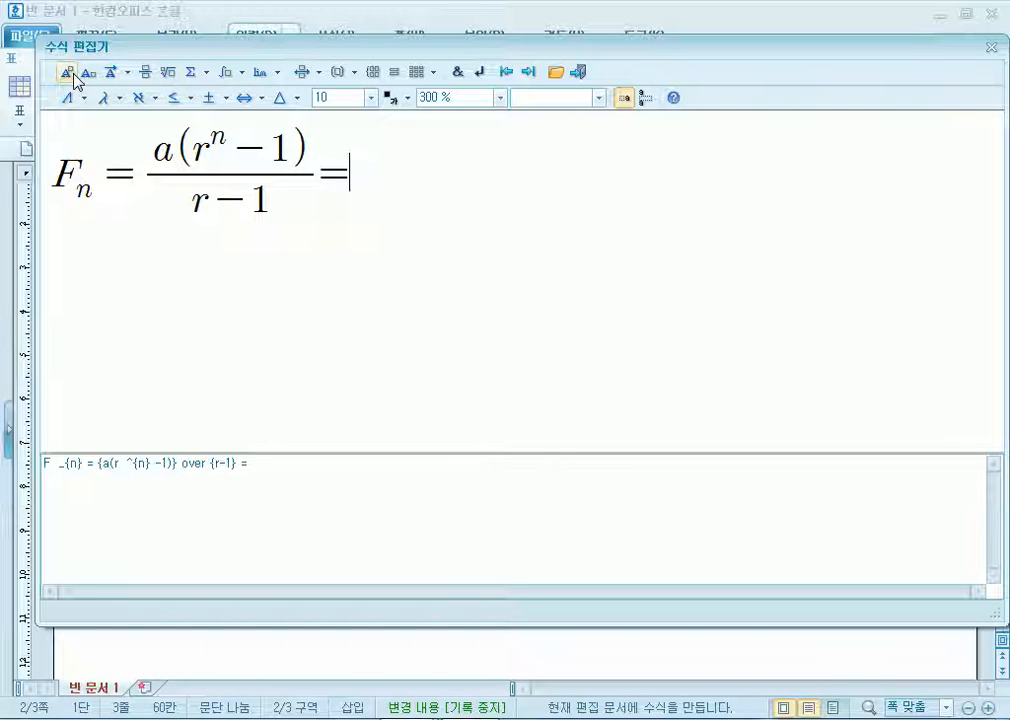
# Add a second fraction with a(1 + rⁿ) over 1 − r after the second equals sign
pyautogui.click(146, 73)
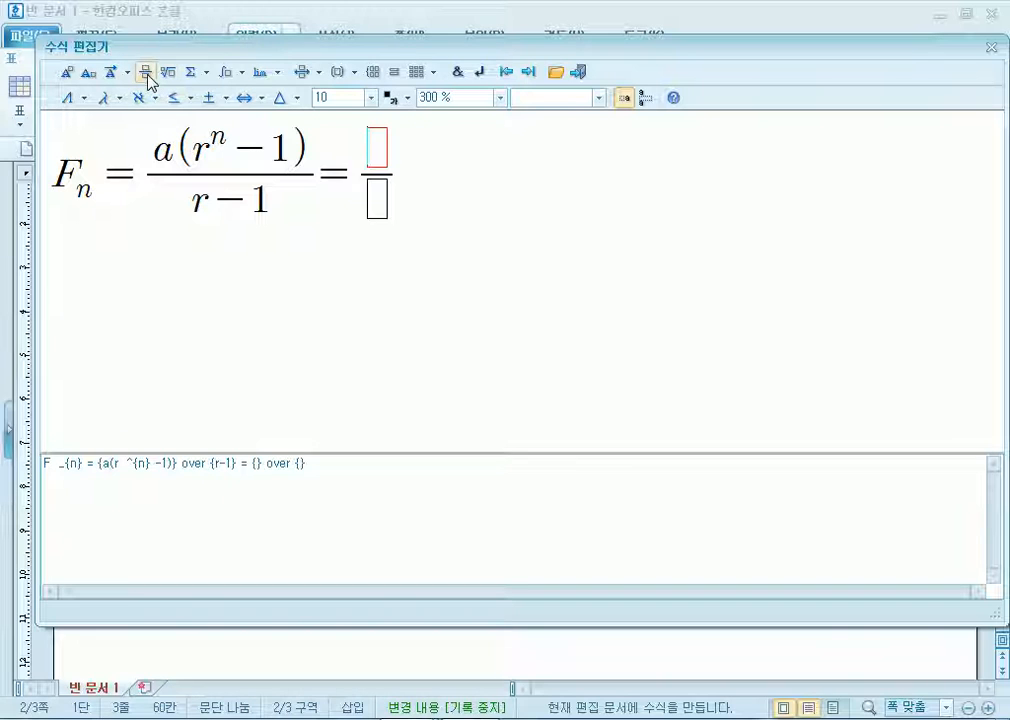
pyautogui.write('a(1')
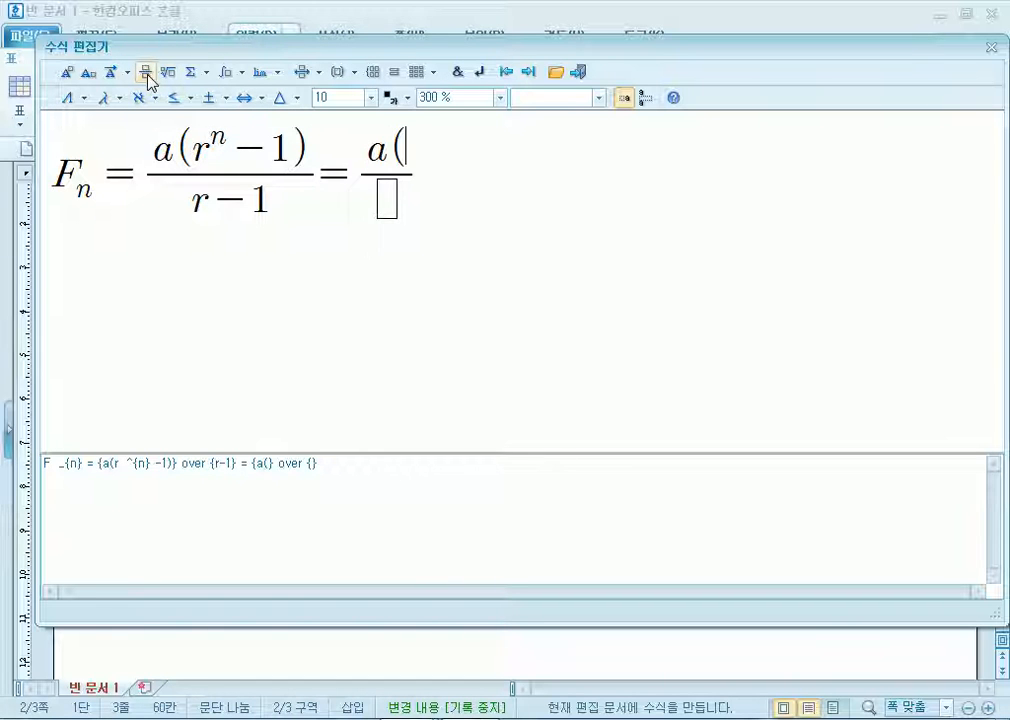
pyautogui.write('+r')
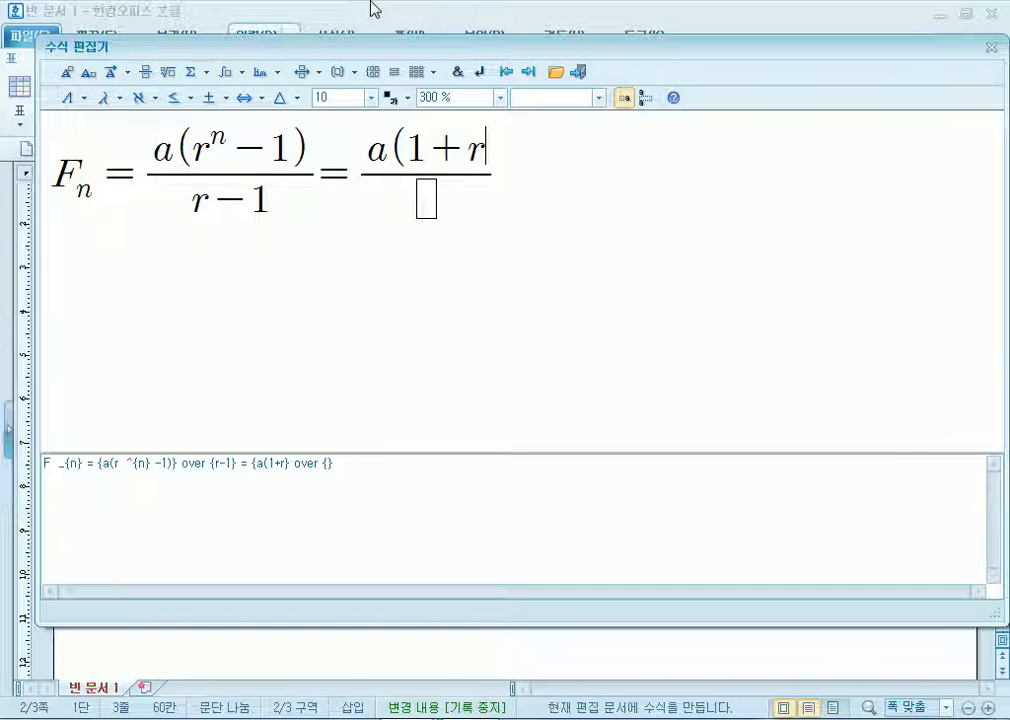
pyautogui.click(67, 74)
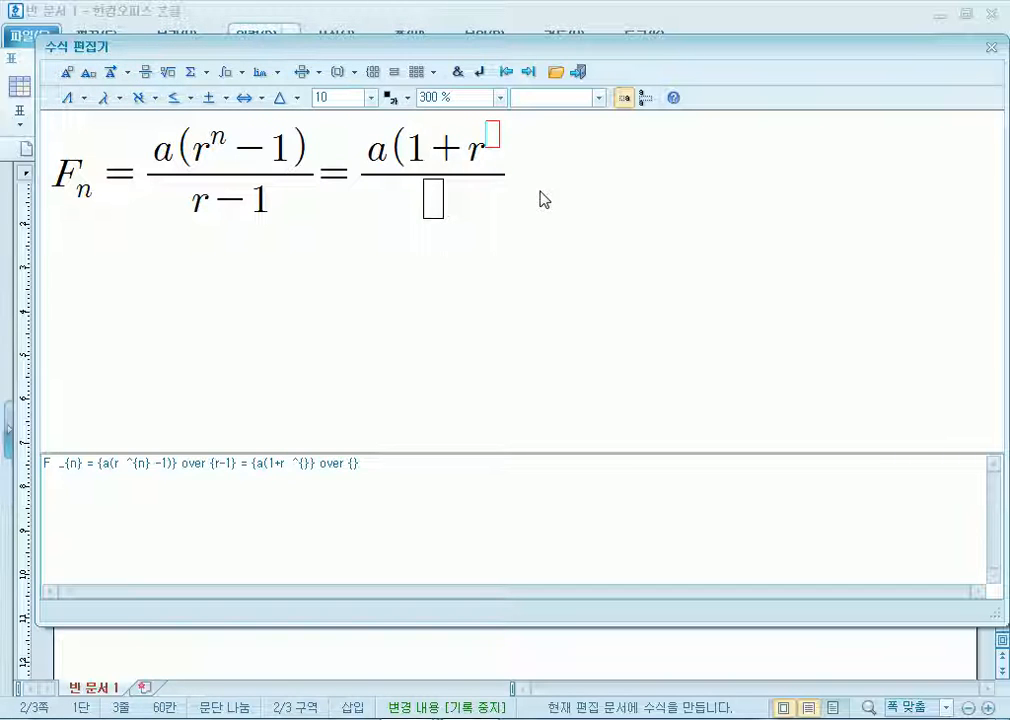
pyautogui.write('n} ')
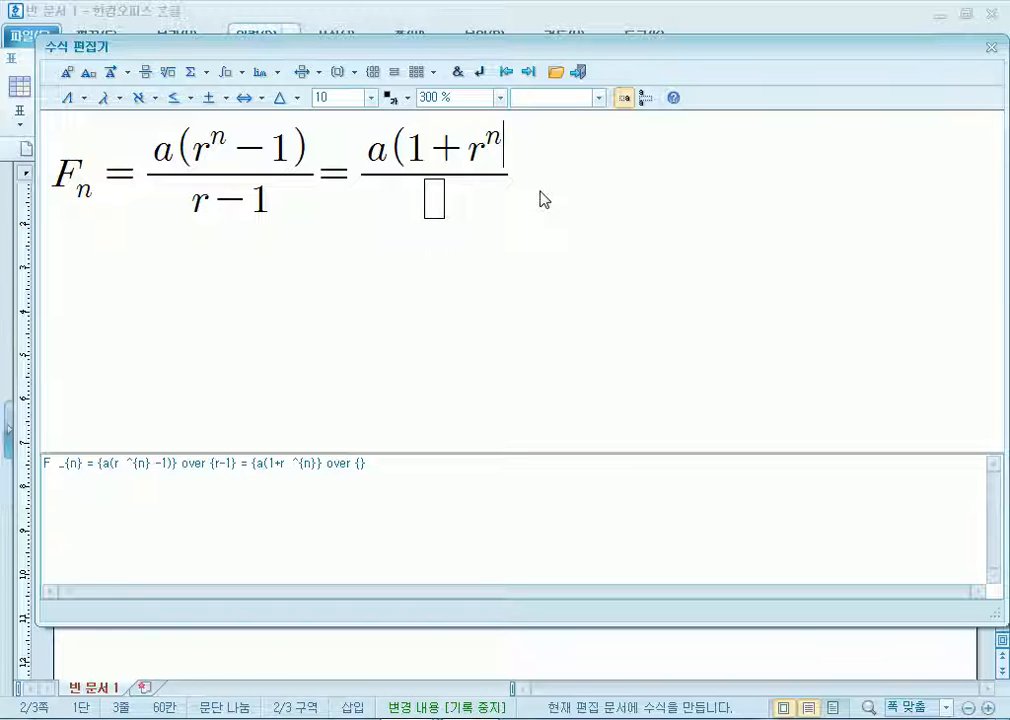
pyautogui.write(')')
pyautogui.press('Tab')
pyautogui.write('1-r} ')
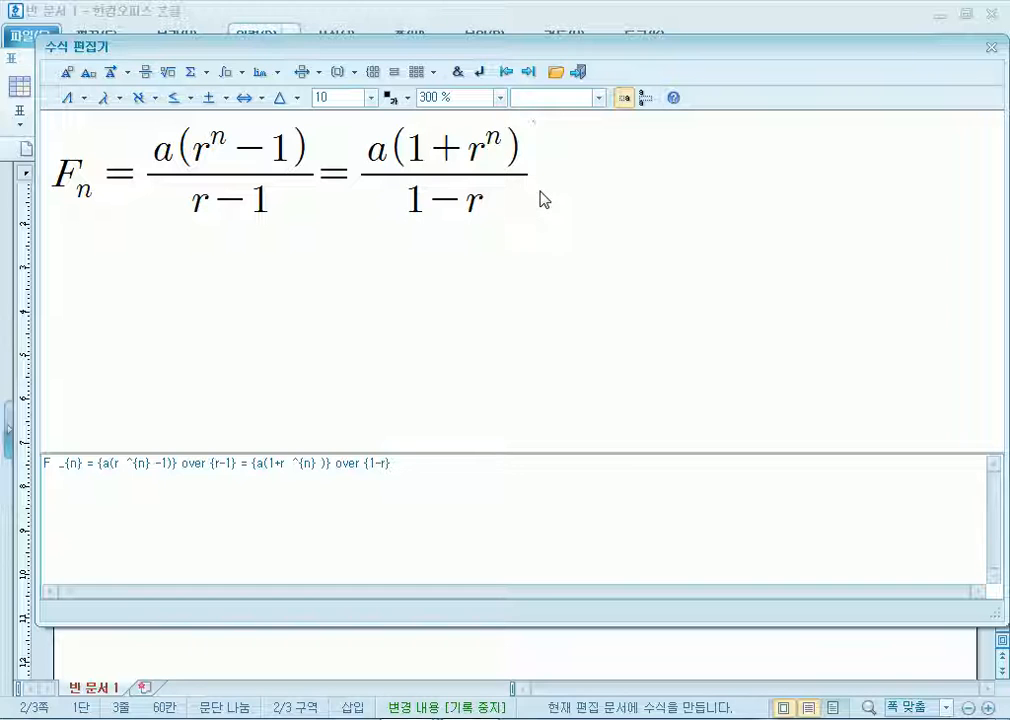
# Append the condition (r ≠ 1) after the second fraction
pyautogui.write('(r')
pyautogui.click(212, 98)
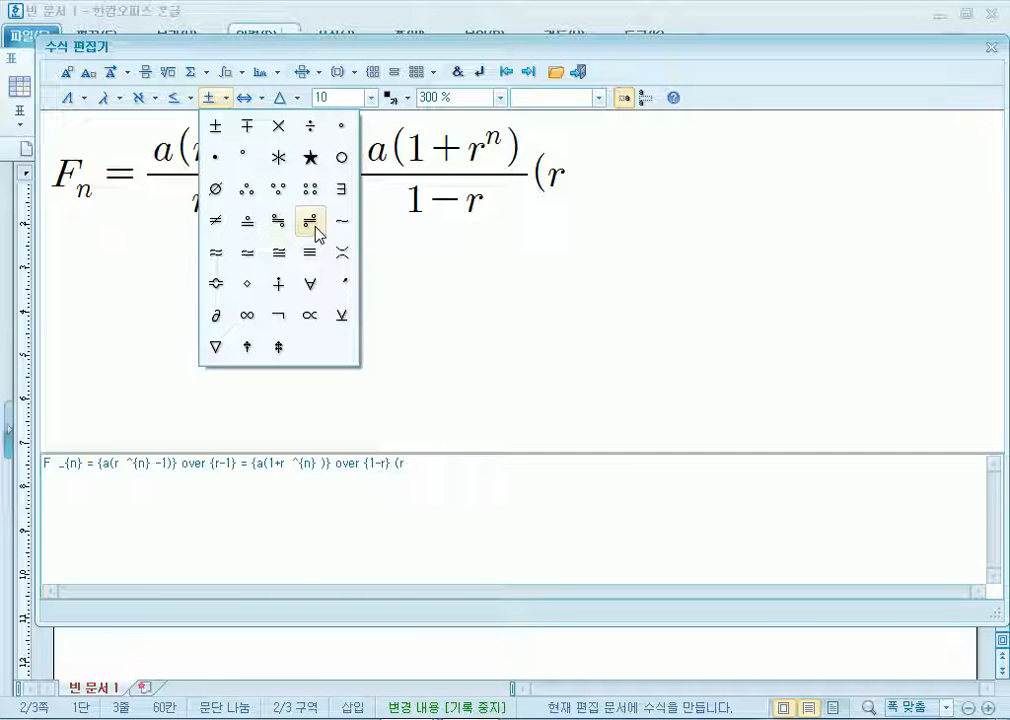
pyautogui.click(216, 221)
pyautogui.write('1)')
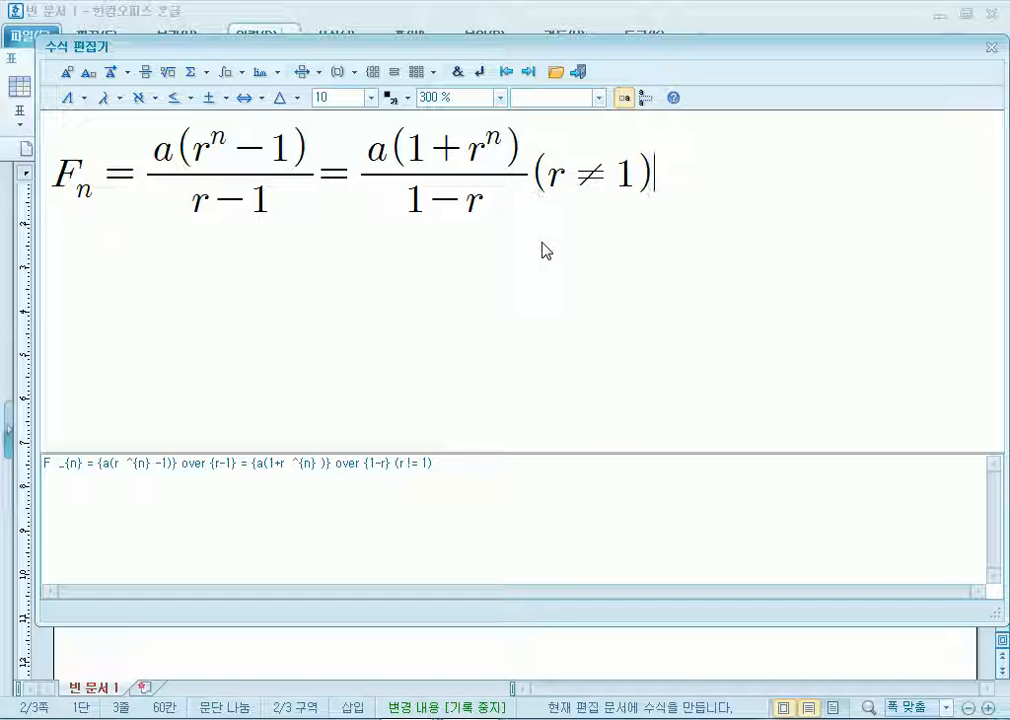
# Select the ≠ sign in the condition and insert the same not-equal symbol again in its place
pyautogui.click(608, 189)
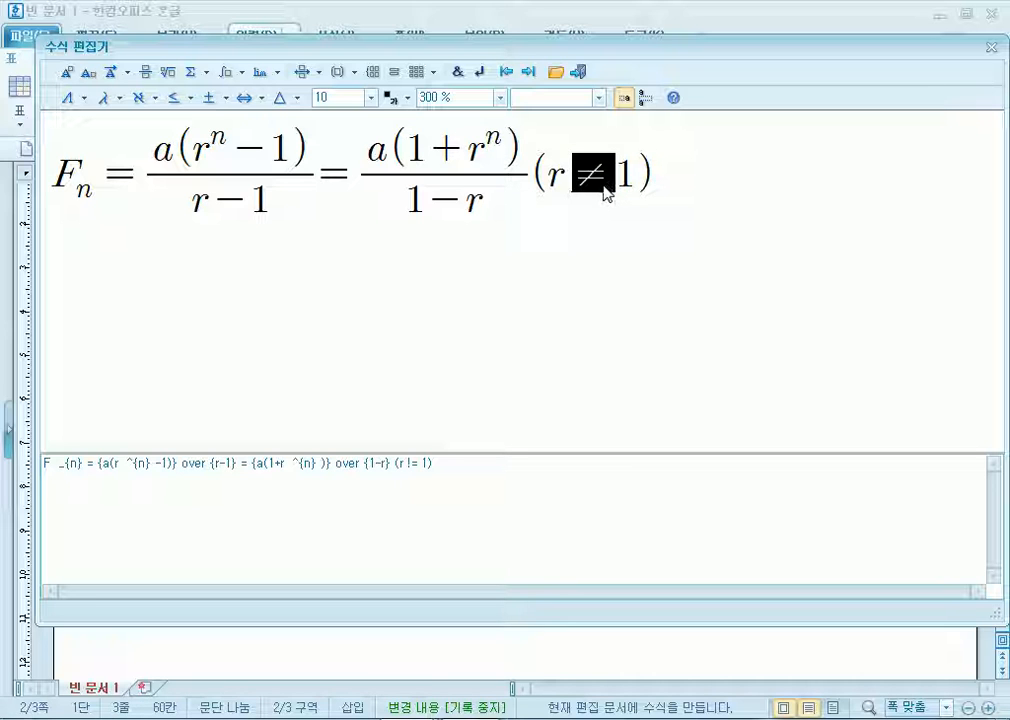
pyautogui.click(229, 98)
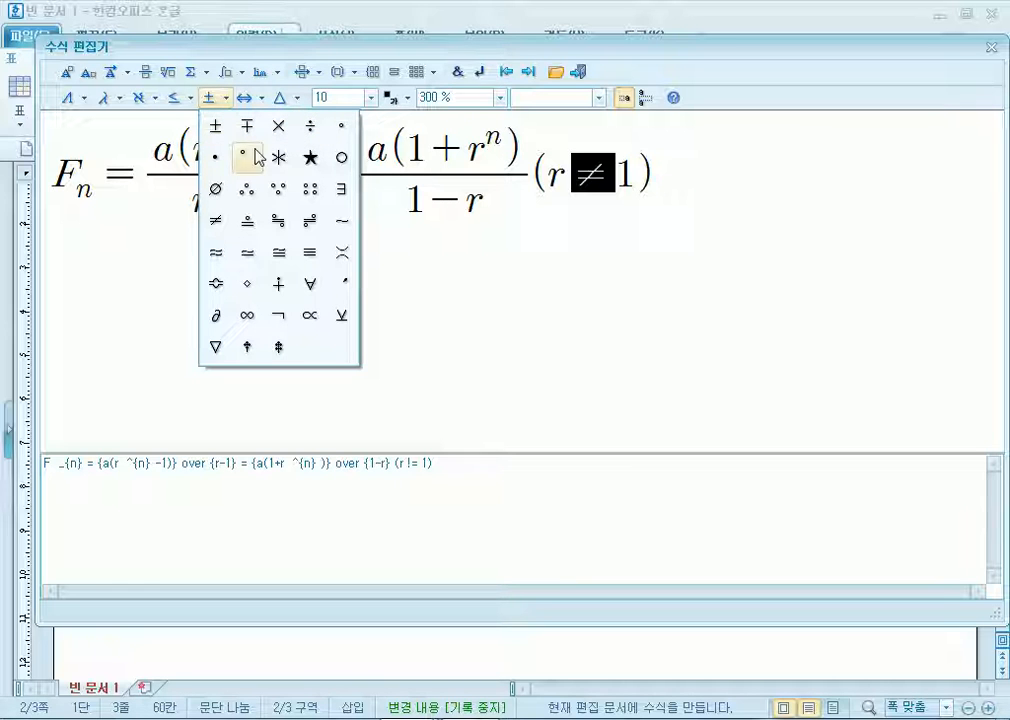
pyautogui.click(220, 226)
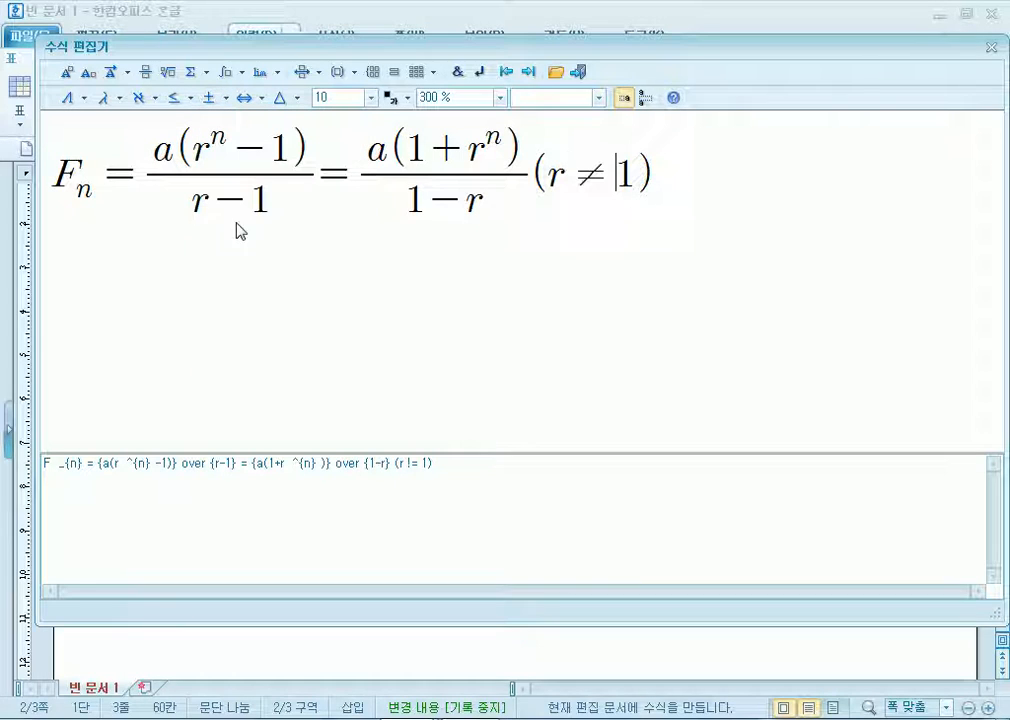
# Insert the finished Fₙ equation into the document and begin a new line below it with the label (1)
pyautogui.click(579, 72)
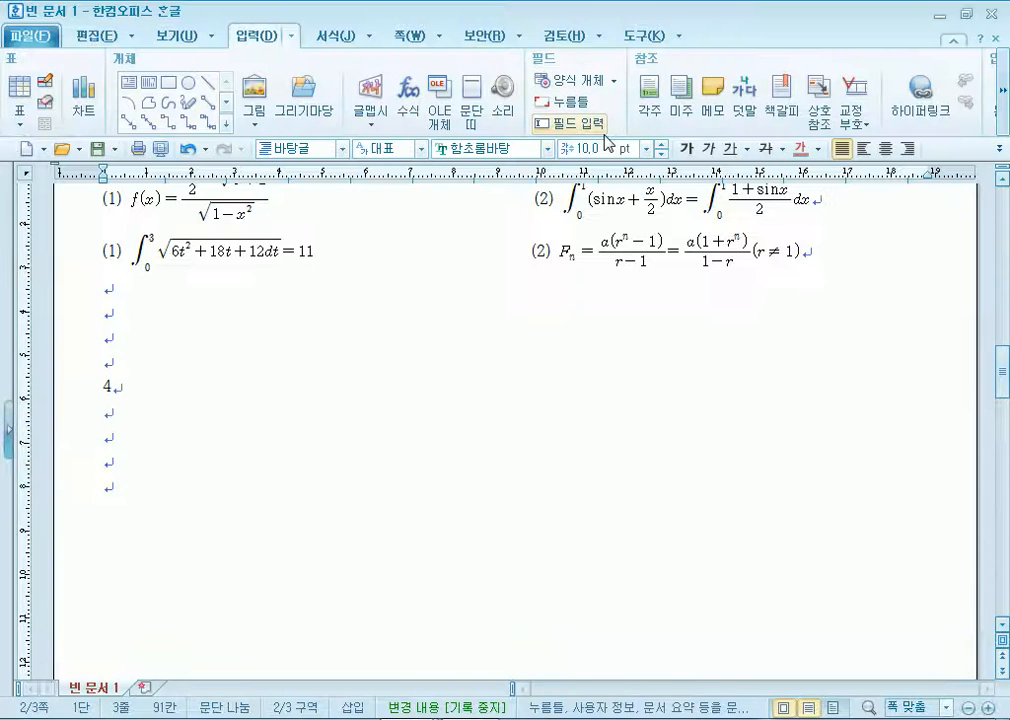
pyautogui.press('Return')
pyautogui.write('*')
pyautogui.write('(1)')
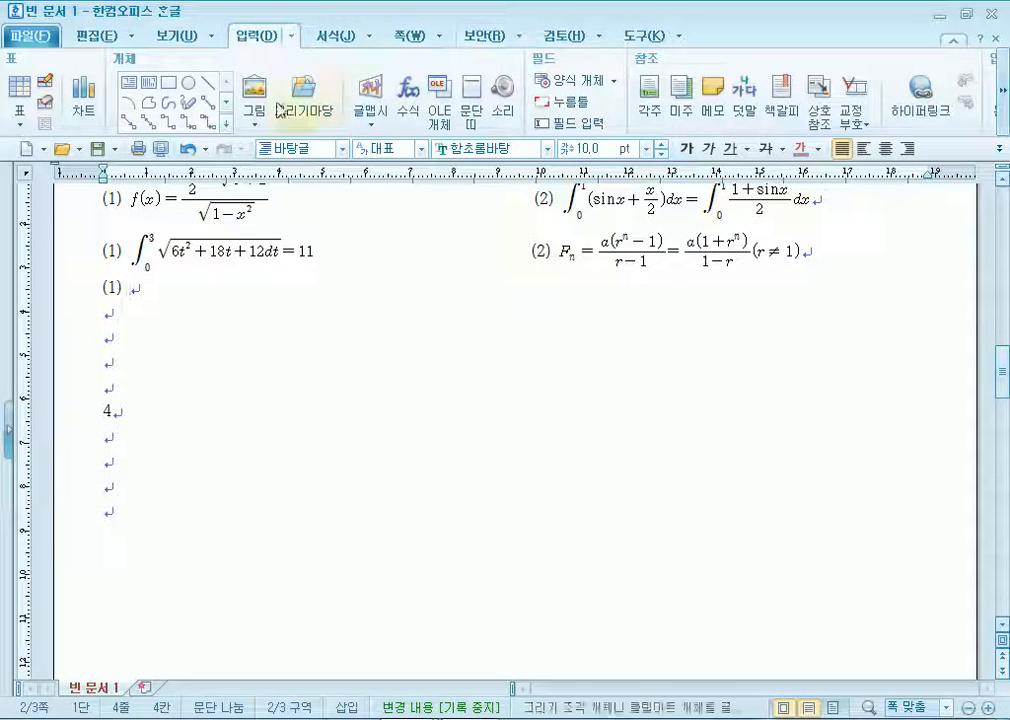
# Start another equation after the new label (1) at 500% zoom and enter the square root of a²
pyautogui.click(408, 95)
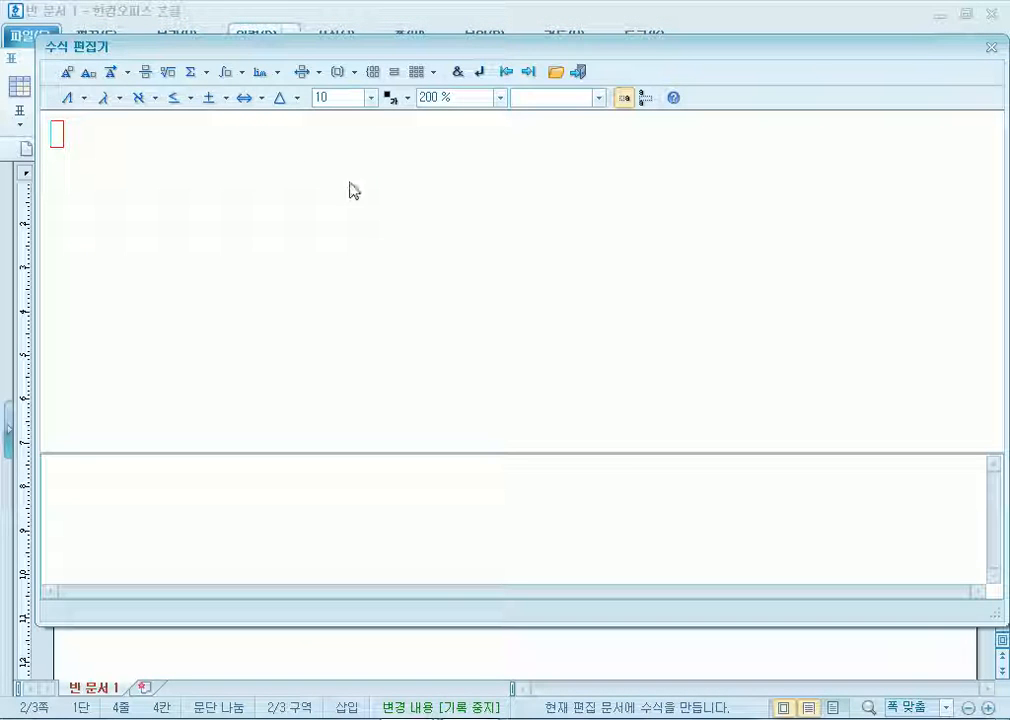
pyautogui.click(498, 98)
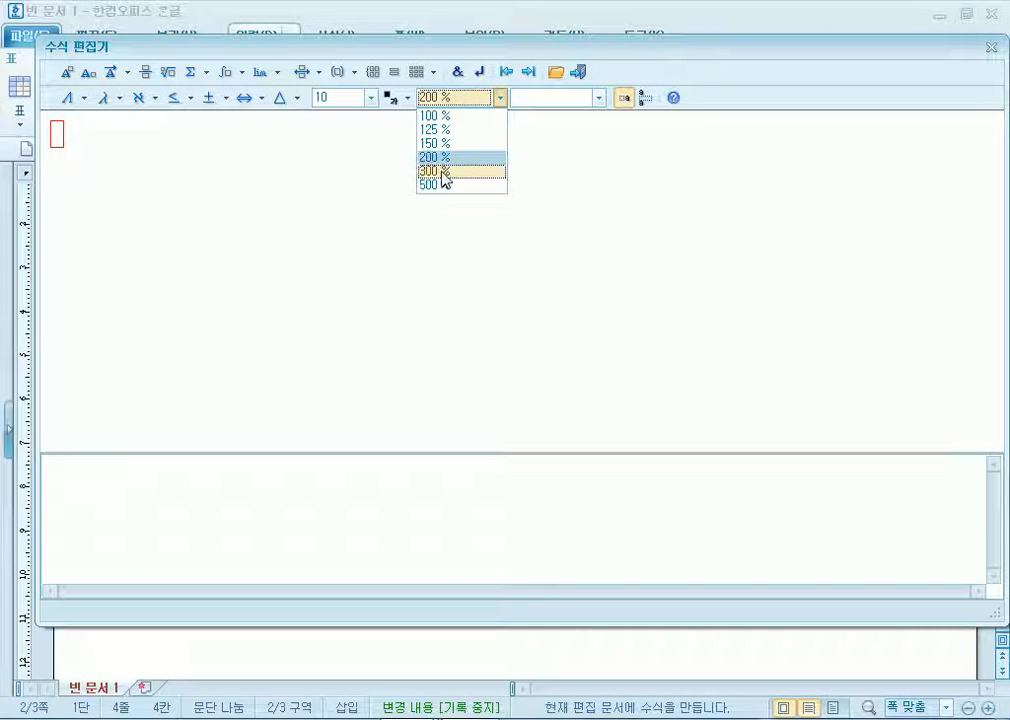
pyautogui.click(446, 169)
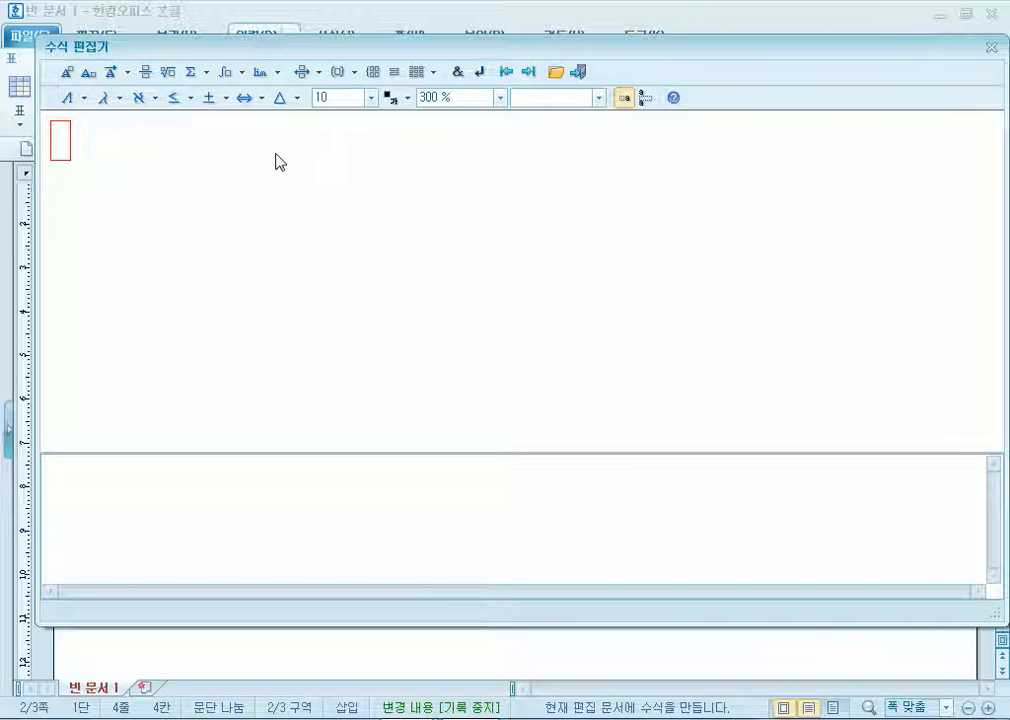
pyautogui.click(498, 98)
pyautogui.click(436, 184)
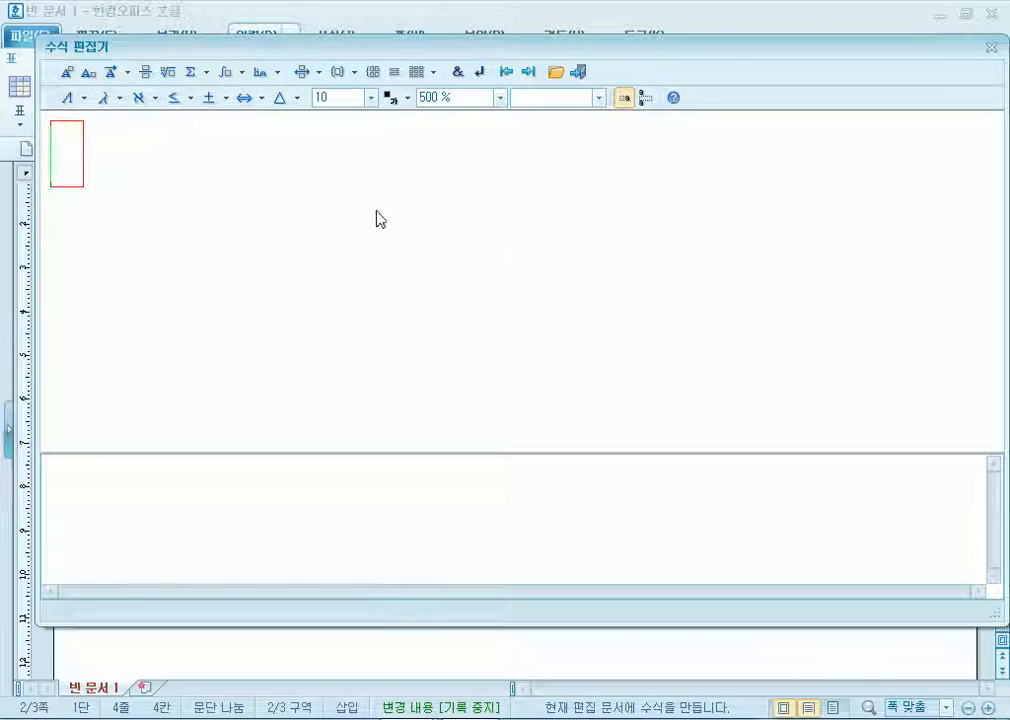
pyautogui.click(189, 76)
pyautogui.click(189, 76)
pyautogui.click(166, 76)
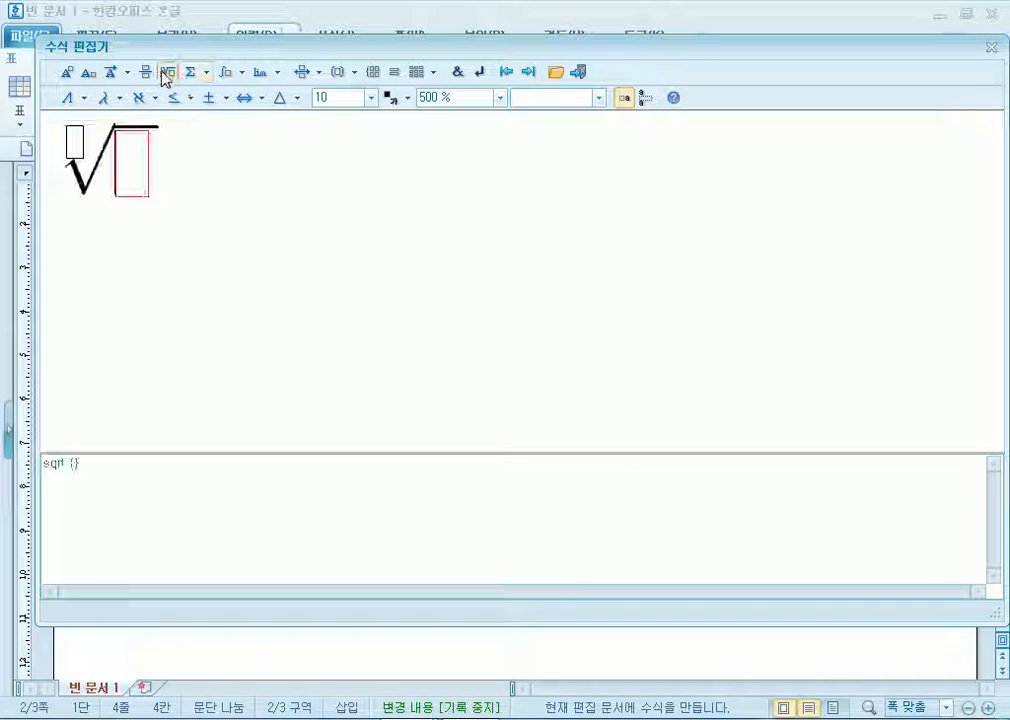
pyautogui.write('a')
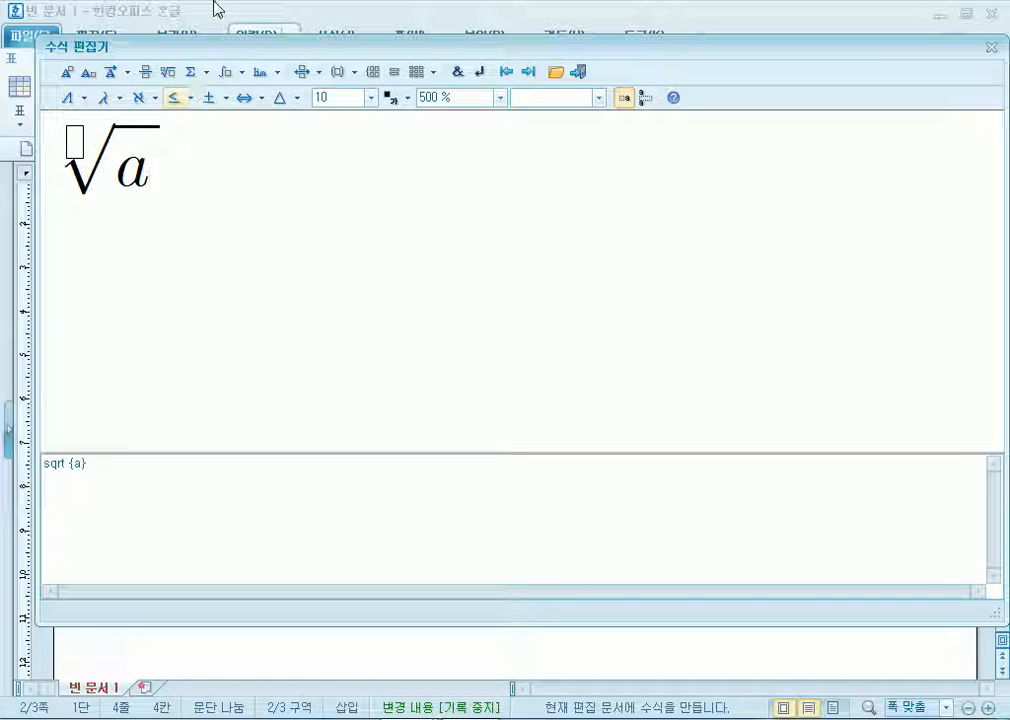
pyautogui.click(66, 74)
pyautogui.write('2')
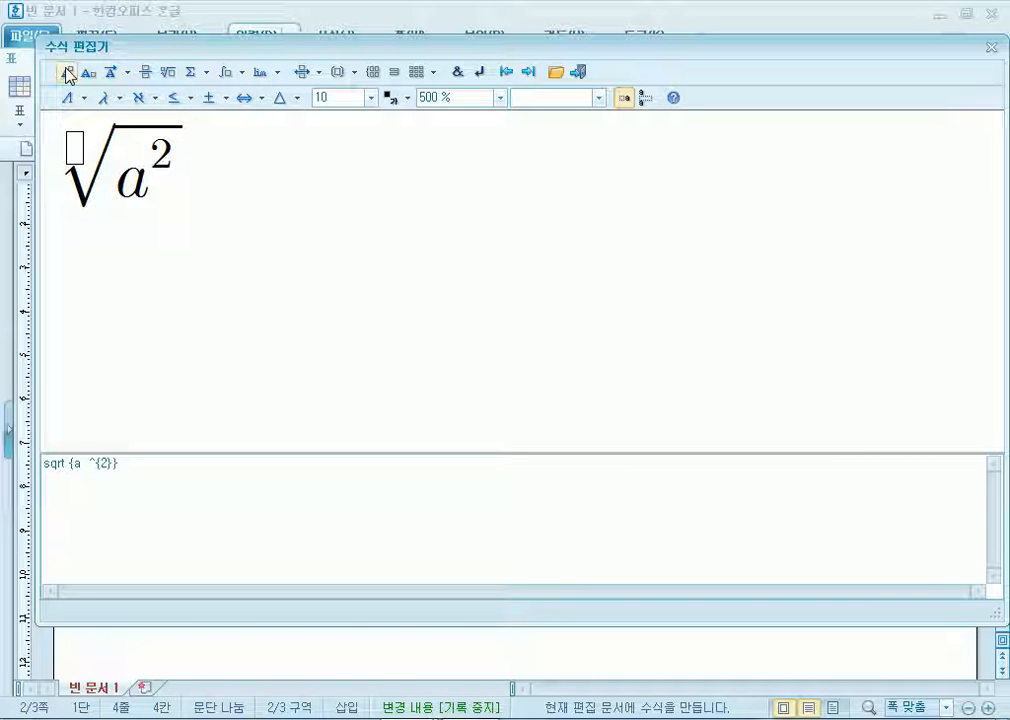
# Enter = |a| outside the radical, with a between vertical absolute-value bars
pyautogui.write('=')
pyautogui.press('BackSpace')
pyautogui.press('Right')
pyautogui.write('=a+')
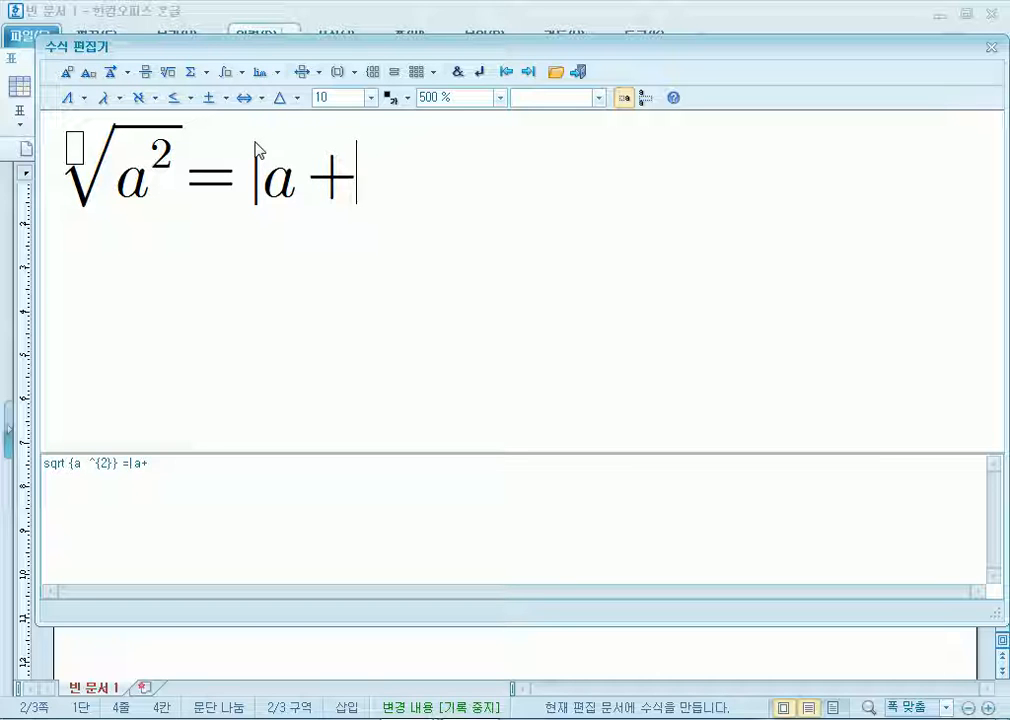
pyautogui.press('BackSpace')
pyautogui.press('End')
pyautogui.write('|')
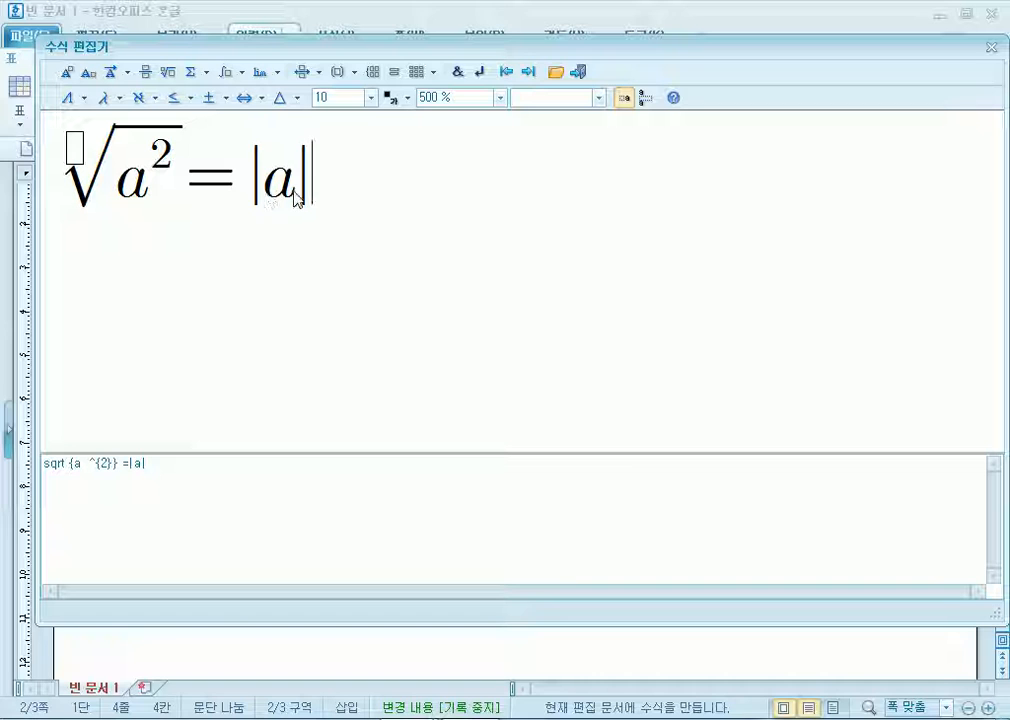
pyautogui.moveTo(248, 186); pyautogui.dragTo(265, 187)
pyautogui.click(268, 193)
pyautogui.write('|=')
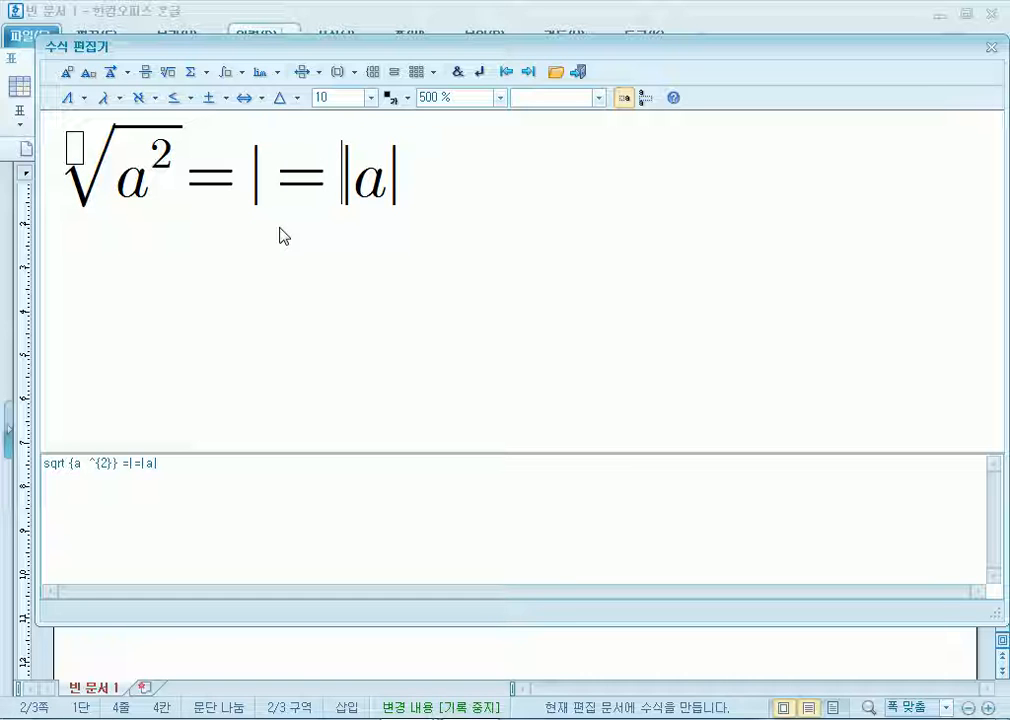
pyautogui.press('BackSpace')
pyautogui.press('BackSpace')
pyautogui.press('Right')
pyautogui.press('Right')
pyautogui.press('Right')
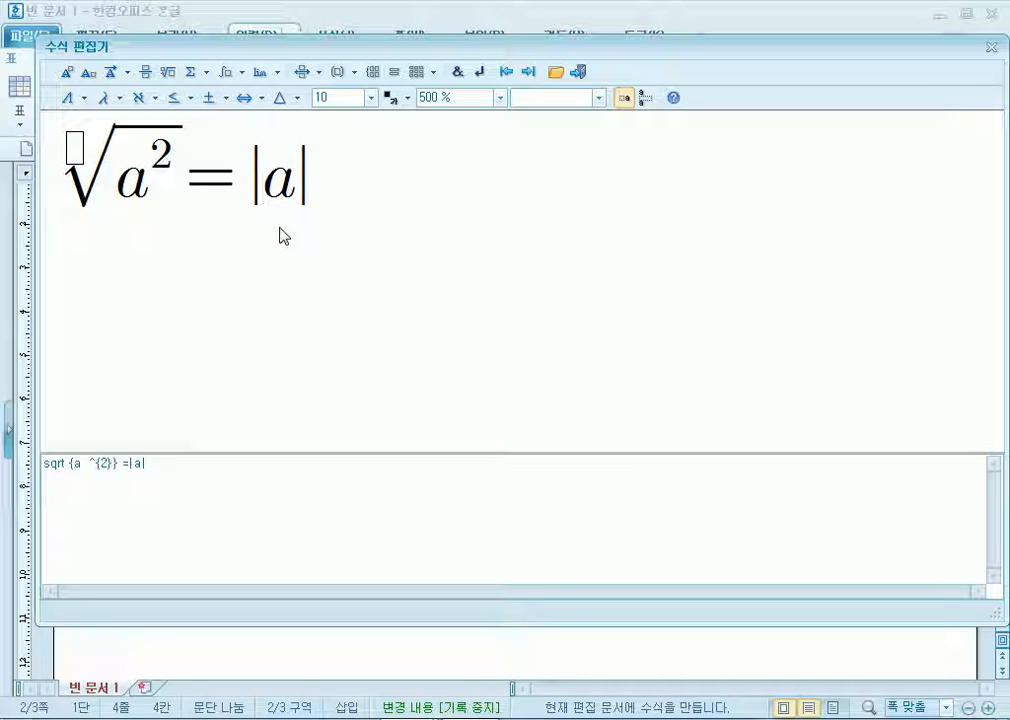
# Append = to the equation, then add a second absolute value of a using the absolute-value bracket template
pyautogui.write('=')
pyautogui.click(353, 75)
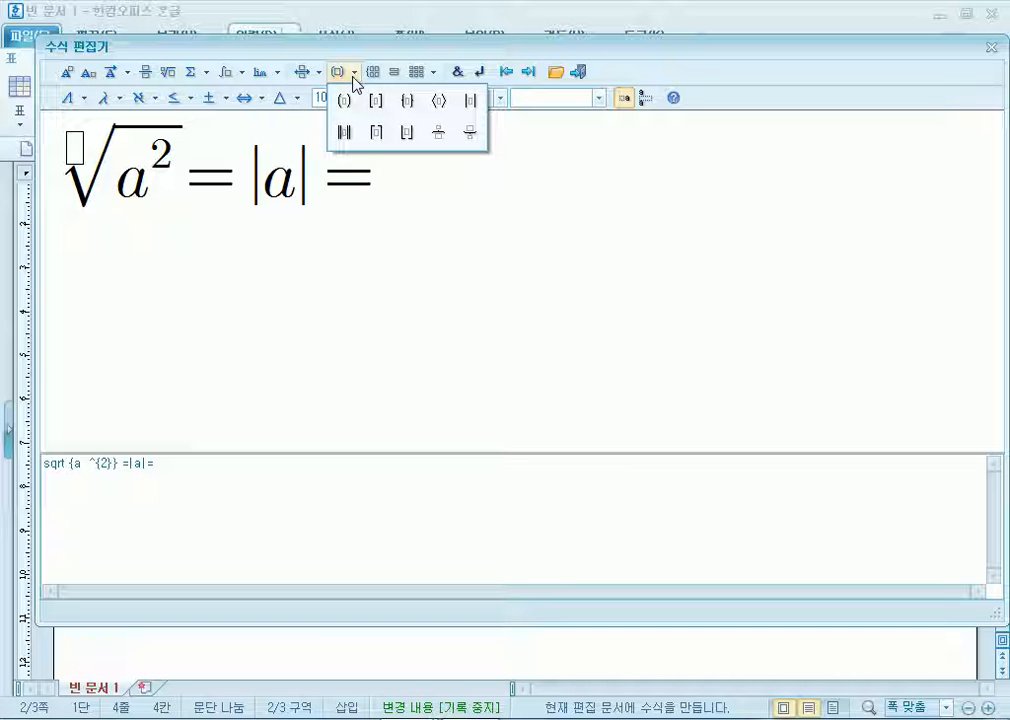
pyautogui.click(353, 75)
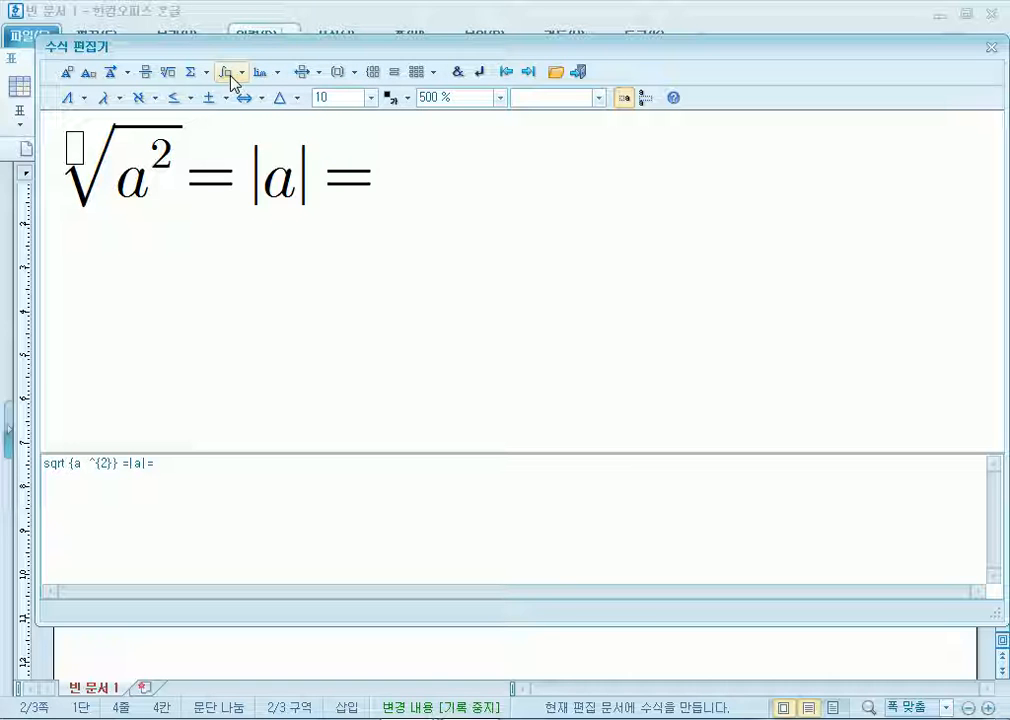
pyautogui.click(277, 73)
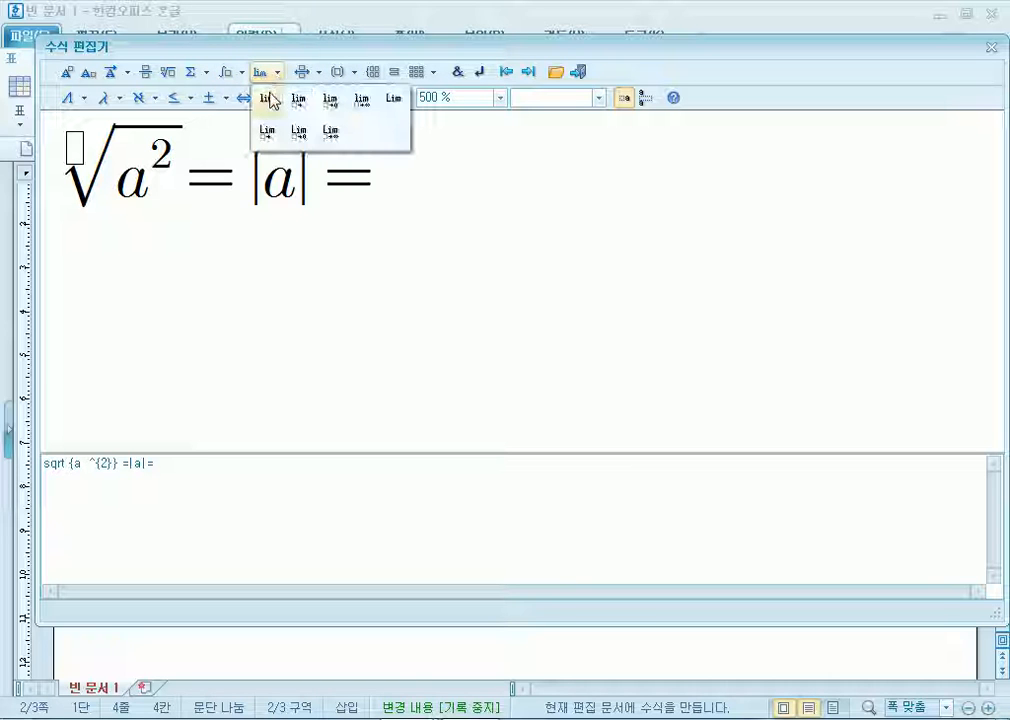
pyautogui.click(319, 75)
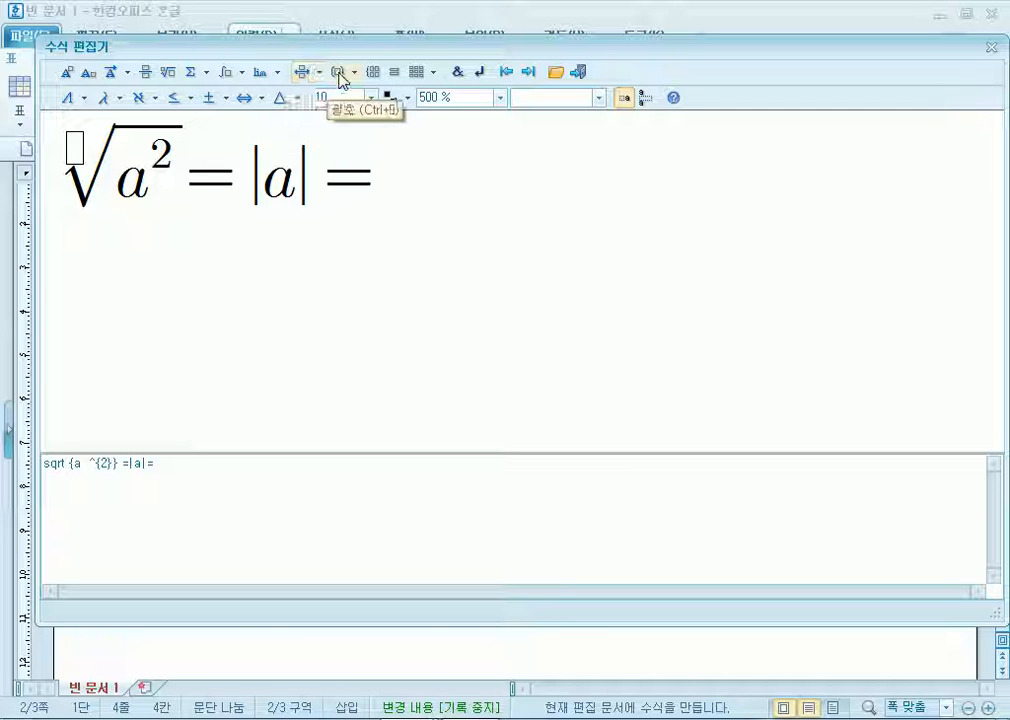
pyautogui.click(356, 83)
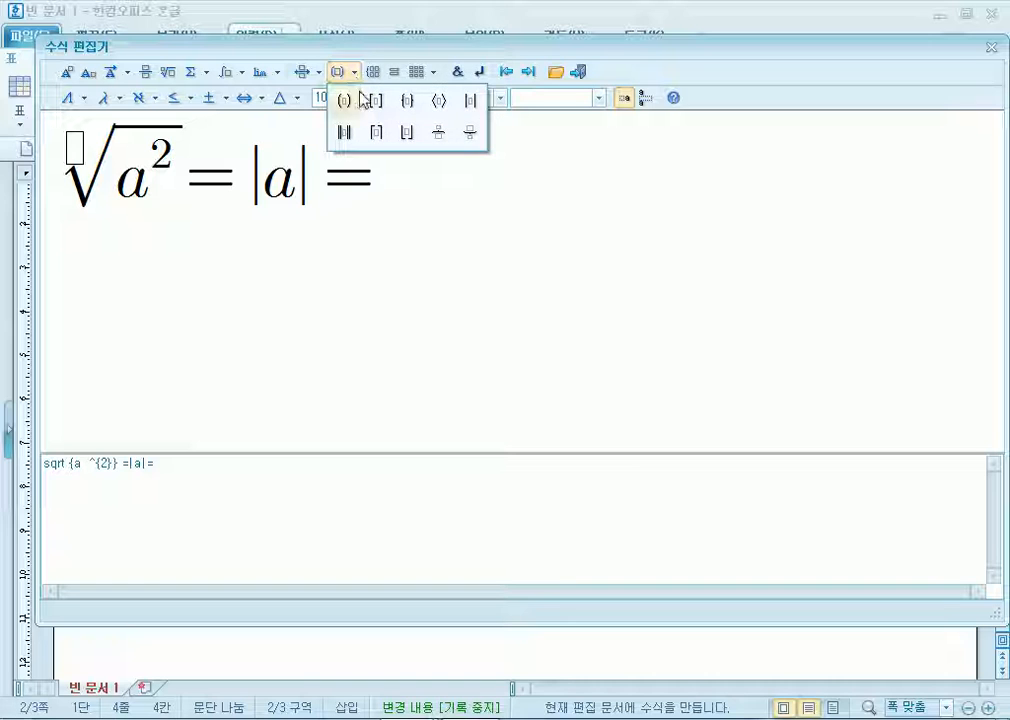
pyautogui.click(471, 103)
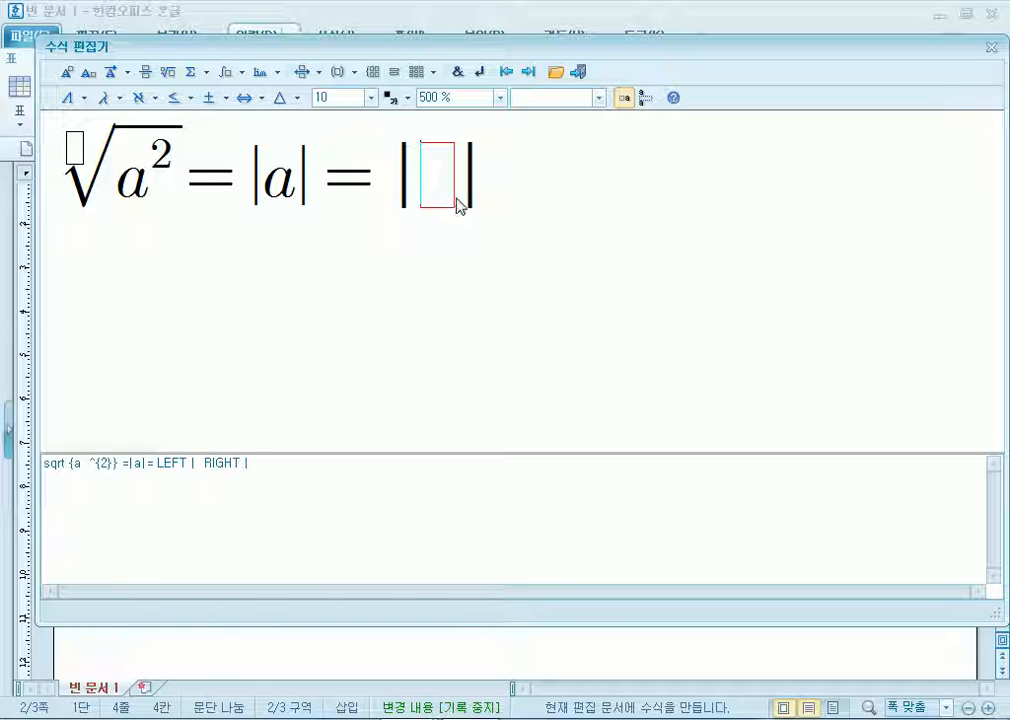
pyautogui.write('a')
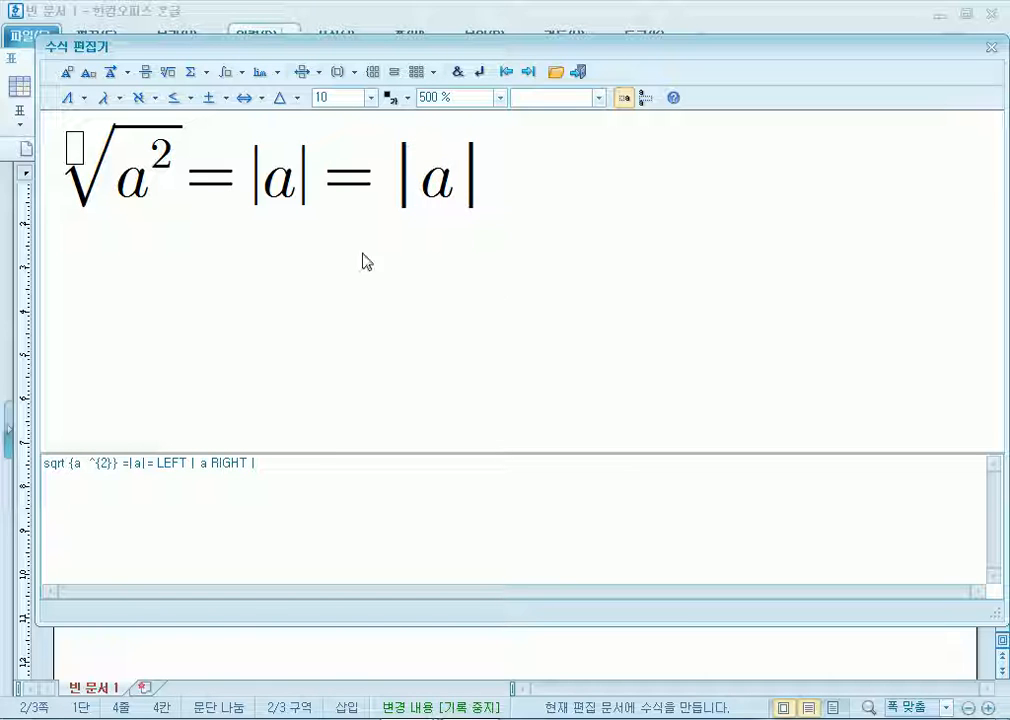
pyautogui.moveTo(261, 177); pyautogui.dragTo(305, 176)
pyautogui.click(428, 196)
pyautogui.moveTo(249, 175); pyautogui.dragTo(494, 198)
pyautogui.press('Right')
pyautogui.press('Right')
pyautogui.press('Right')
pyautogui.click(356, 73)
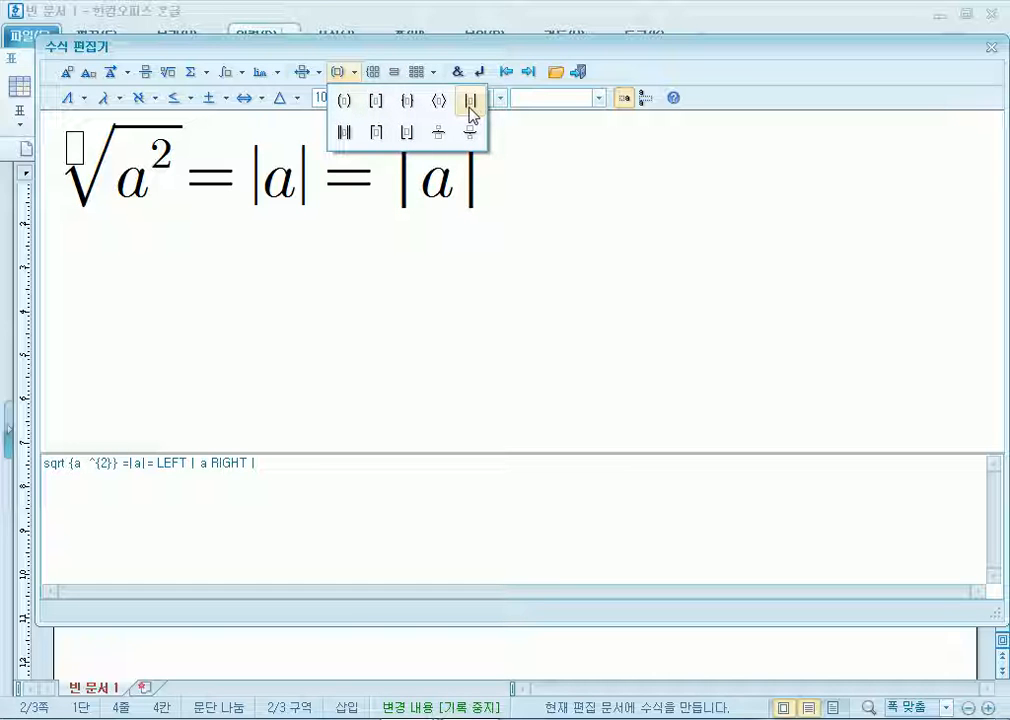
# Append another = at the end of the equation and insert a two-row cases template with a left brace
pyautogui.click(485, 191)
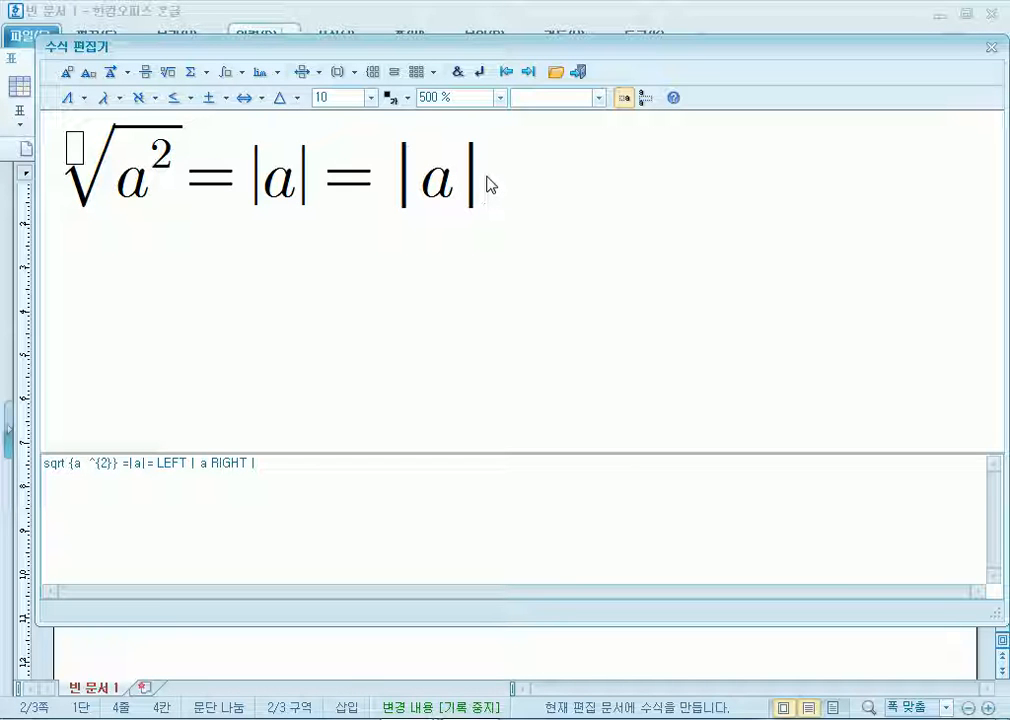
pyautogui.write('=')
pyautogui.click(355, 78)
pyautogui.click(385, 78)
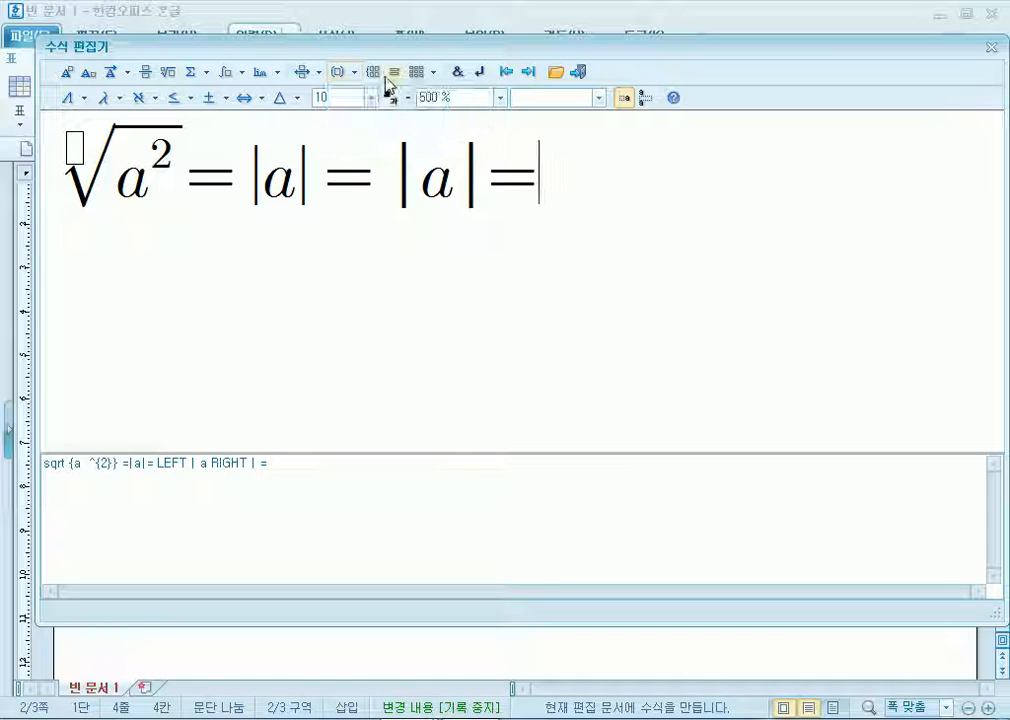
pyautogui.click(379, 77)
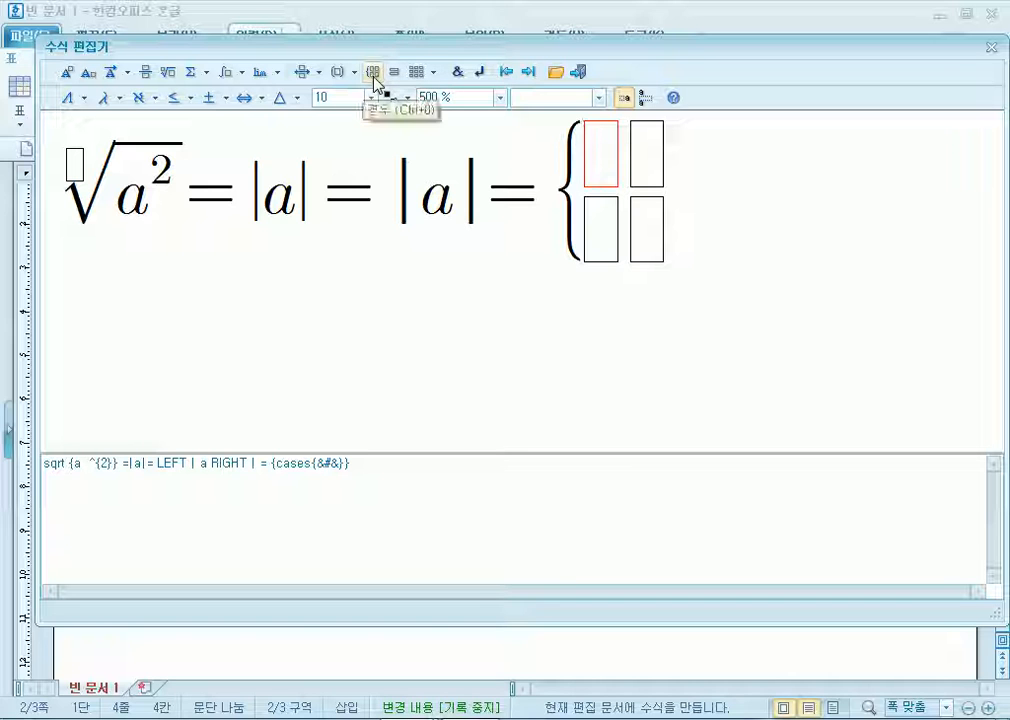
pyautogui.click(432, 74)
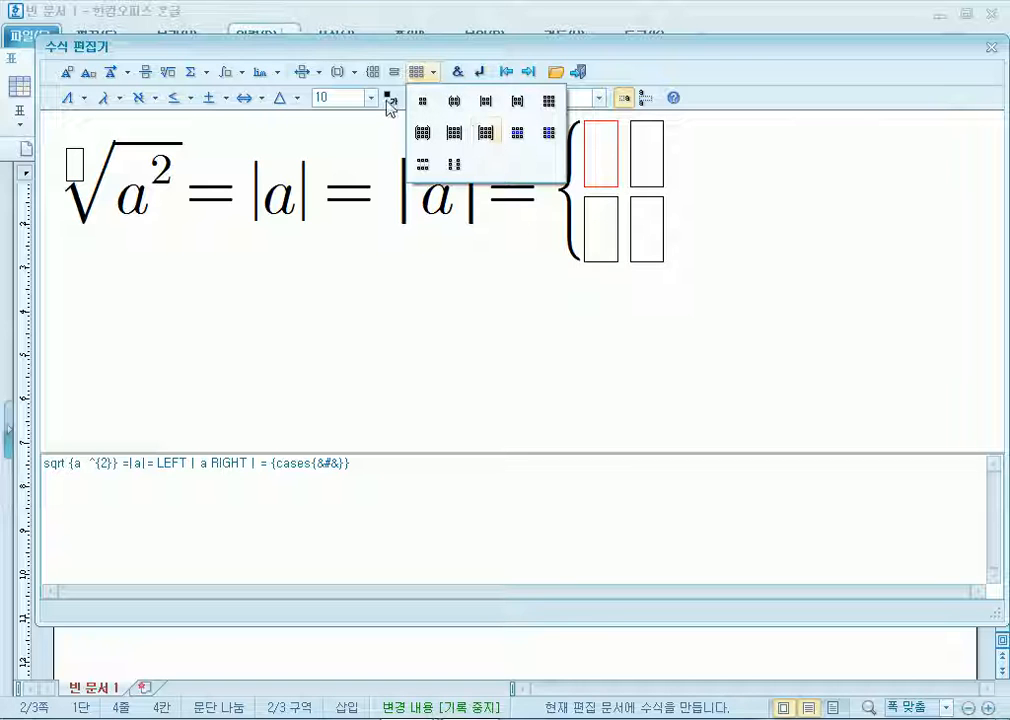
pyautogui.click(348, 84)
pyautogui.click(354, 74)
pyautogui.click(359, 79)
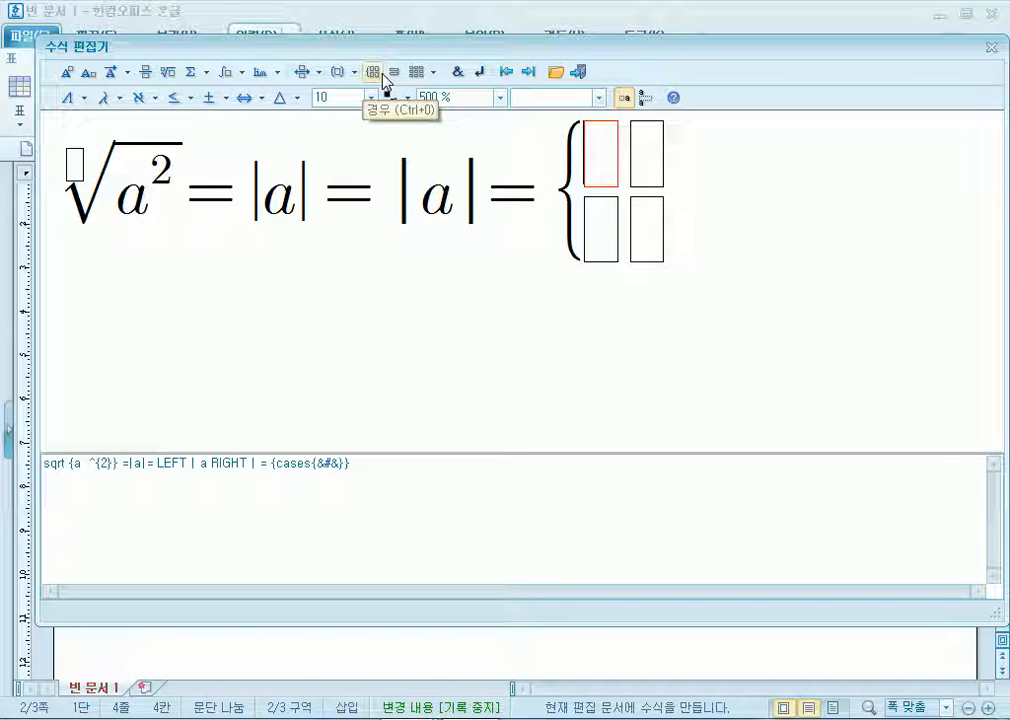
# Fill the first column of the cases template with a in the upper row and -a in the lower row
pyautogui.press('Tab')
pyautogui.click(638, 230)
pyautogui.click(597, 151)
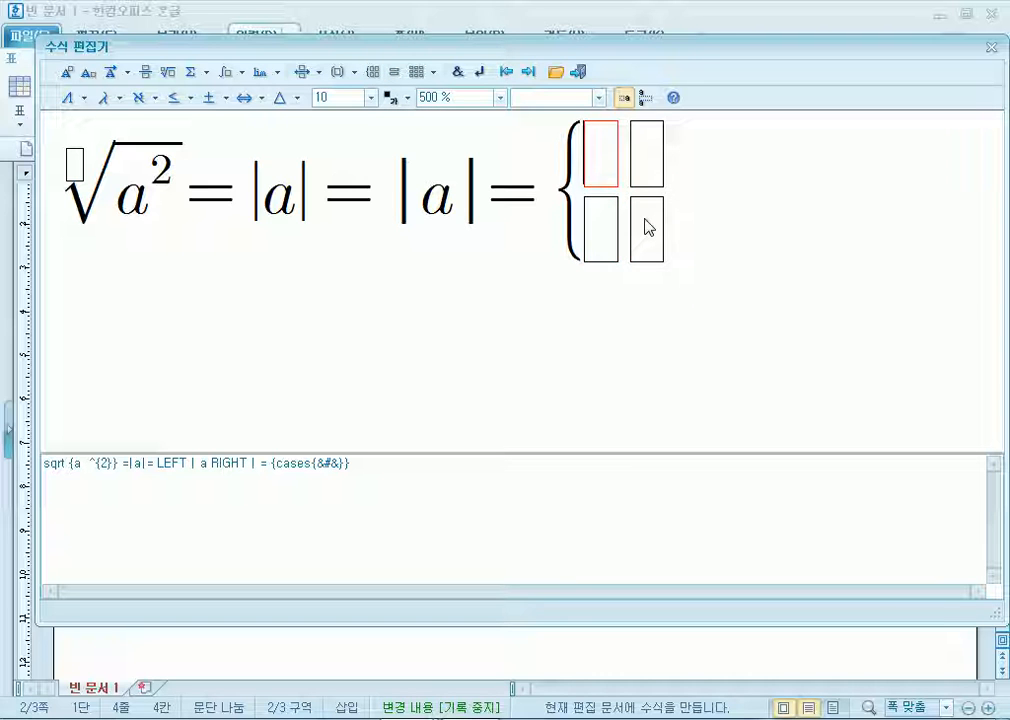
pyautogui.write('a')
pyautogui.press('Down')
pyautogui.write('-a')
# Start both conditions in the second column of the cases template with (a
pyautogui.press('Tab')
pyautogui.press('Up')
pyautogui.write('(a')
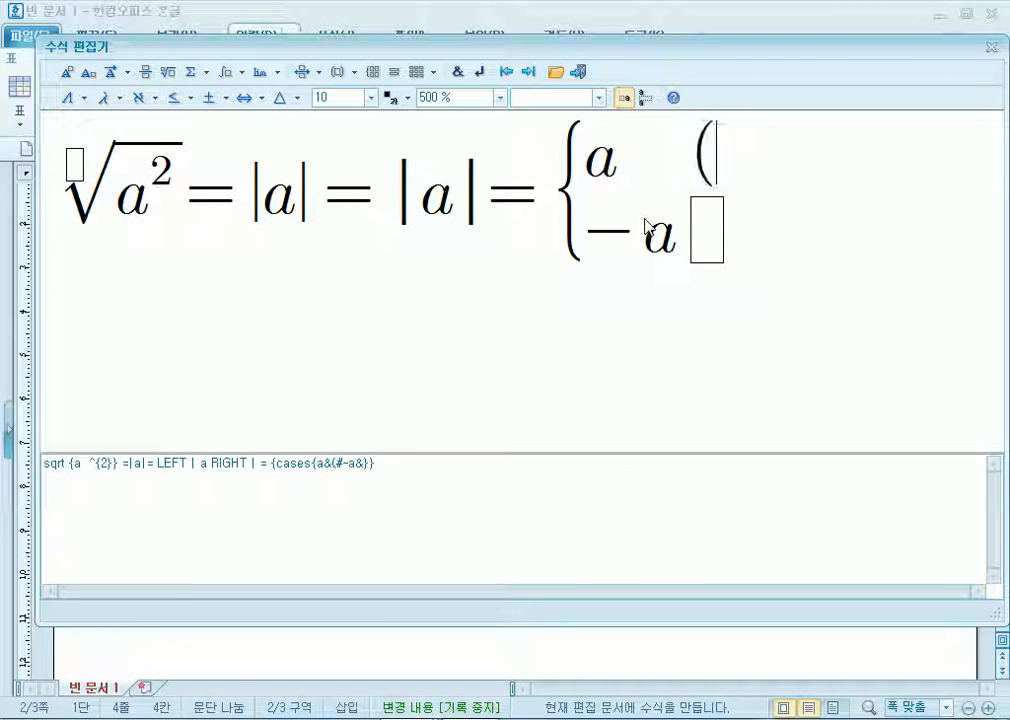
pyautogui.press('Down')
pyautogui.write('a')
pyautogui.press('Left')
pyautogui.write('(')
pyautogui.press('Right')
pyautogui.press('Up')
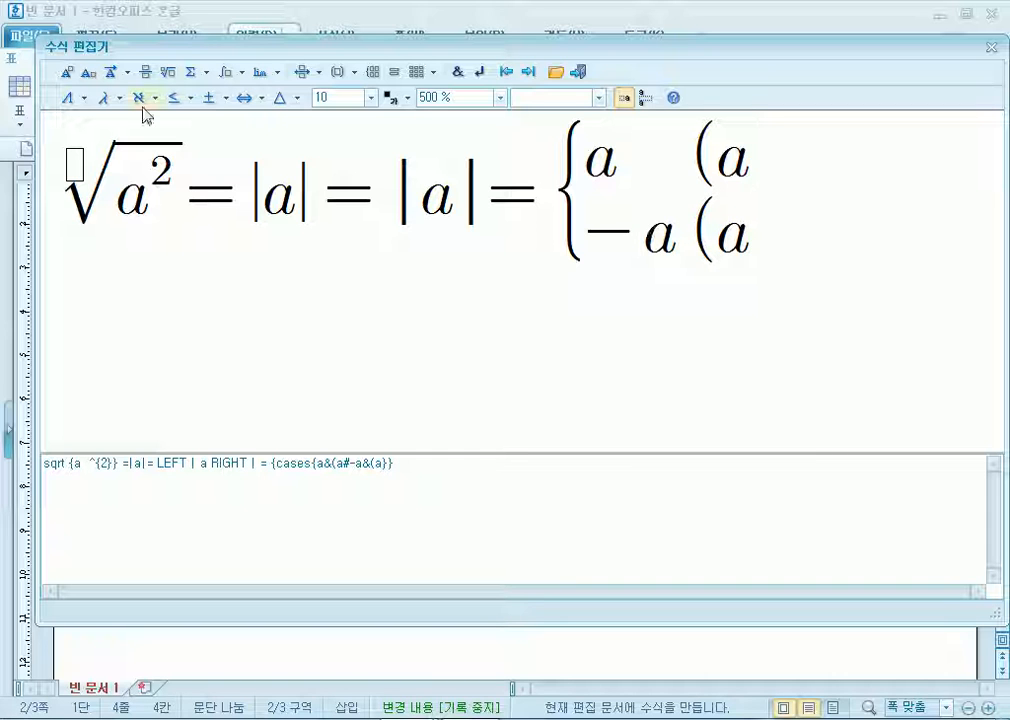
# Complete the upper condition as (a ≥ 0) with the greater-than-or-equal symbol
pyautogui.click(211, 98)
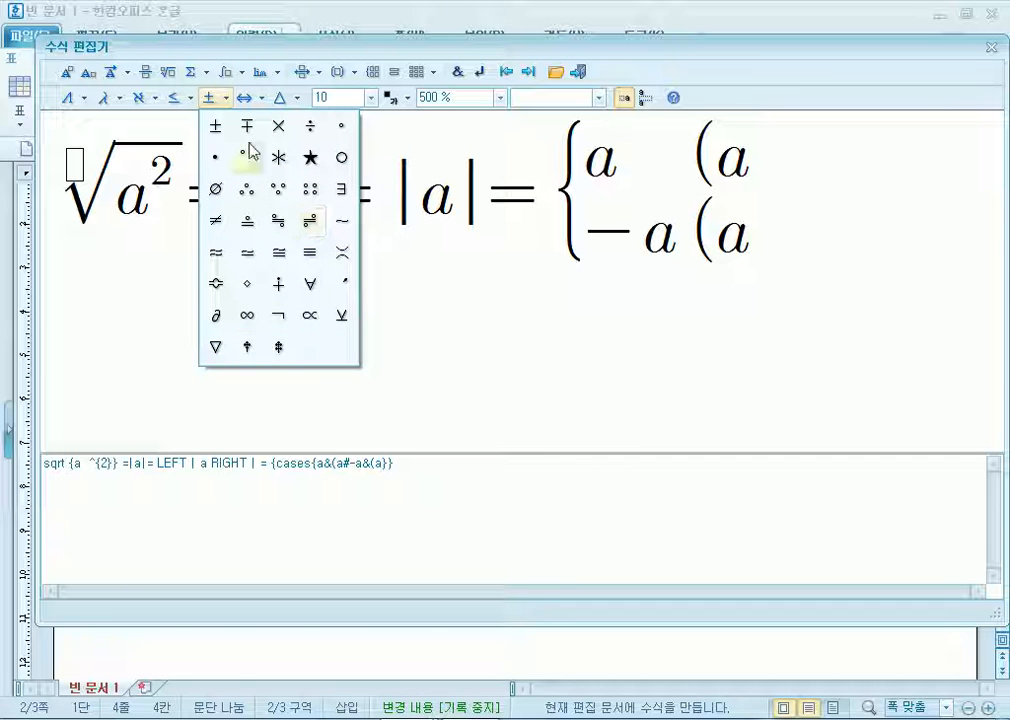
pyautogui.click(187, 101)
pyautogui.click(187, 101)
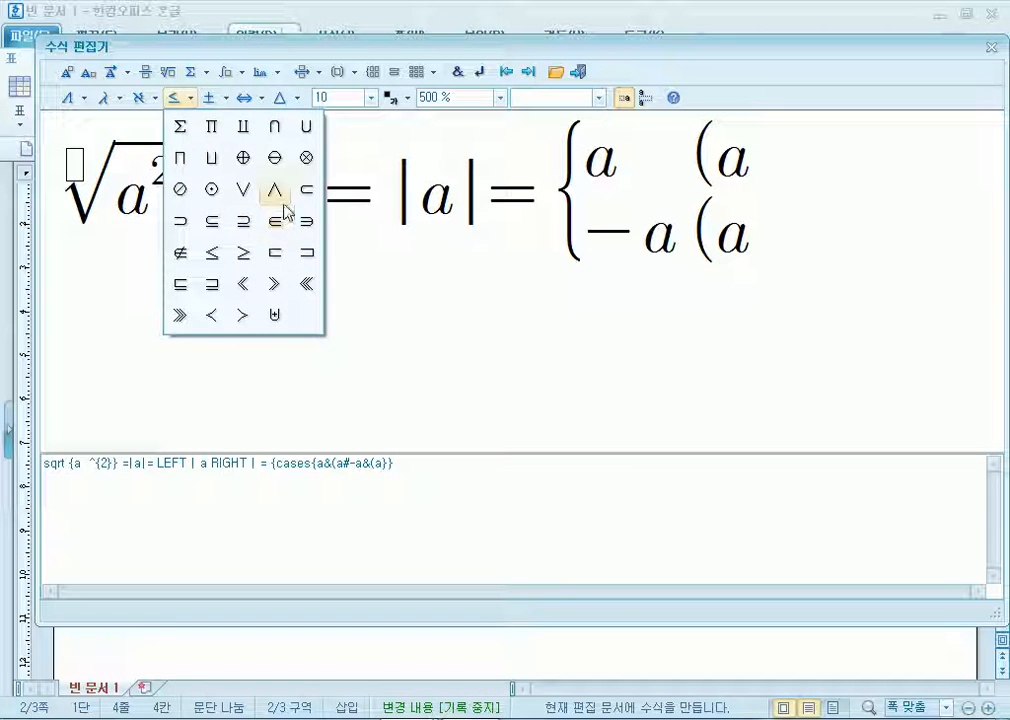
pyautogui.click(243, 257)
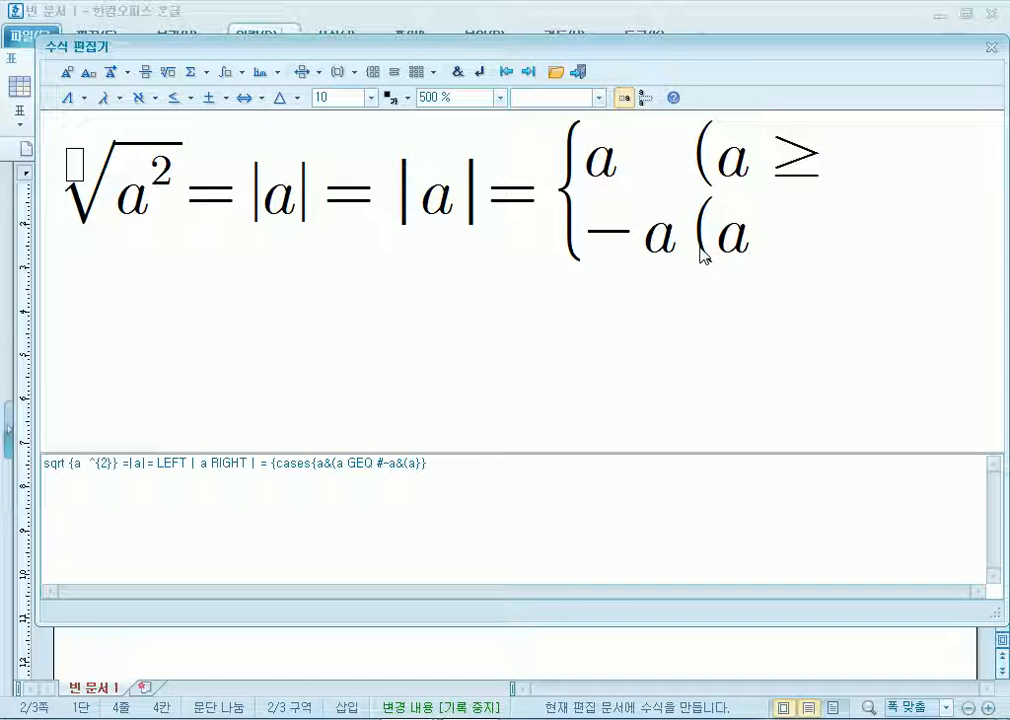
pyautogui.write('0)')
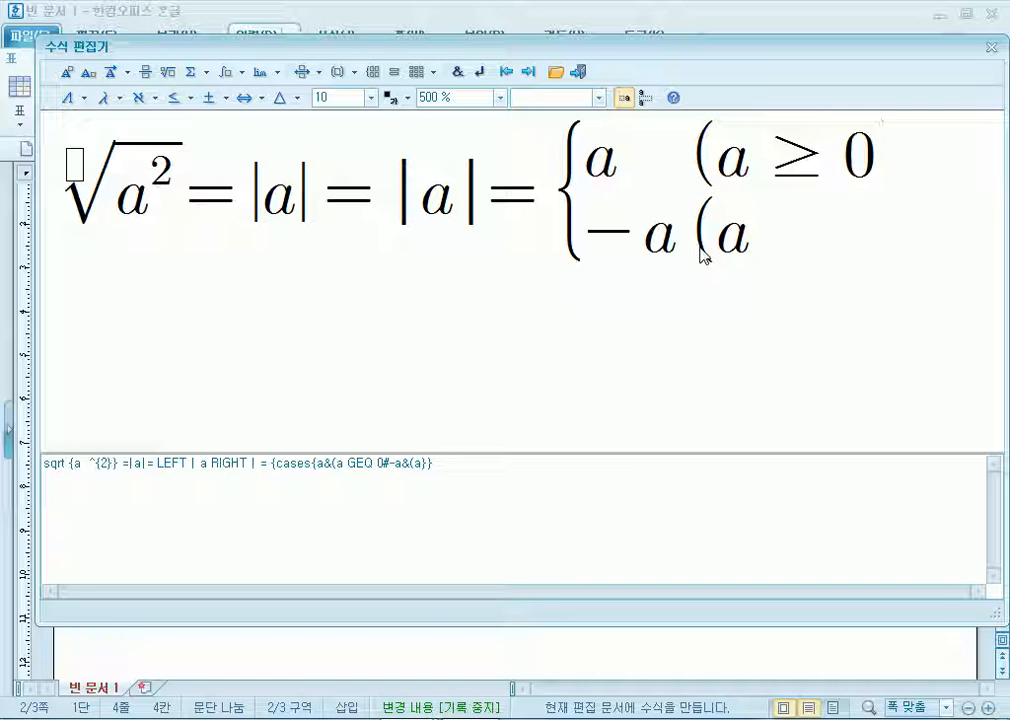
# Complete the lower condition as (a ≺ 0) with the ≺ symbol from the symbol set
pyautogui.click(757, 250)
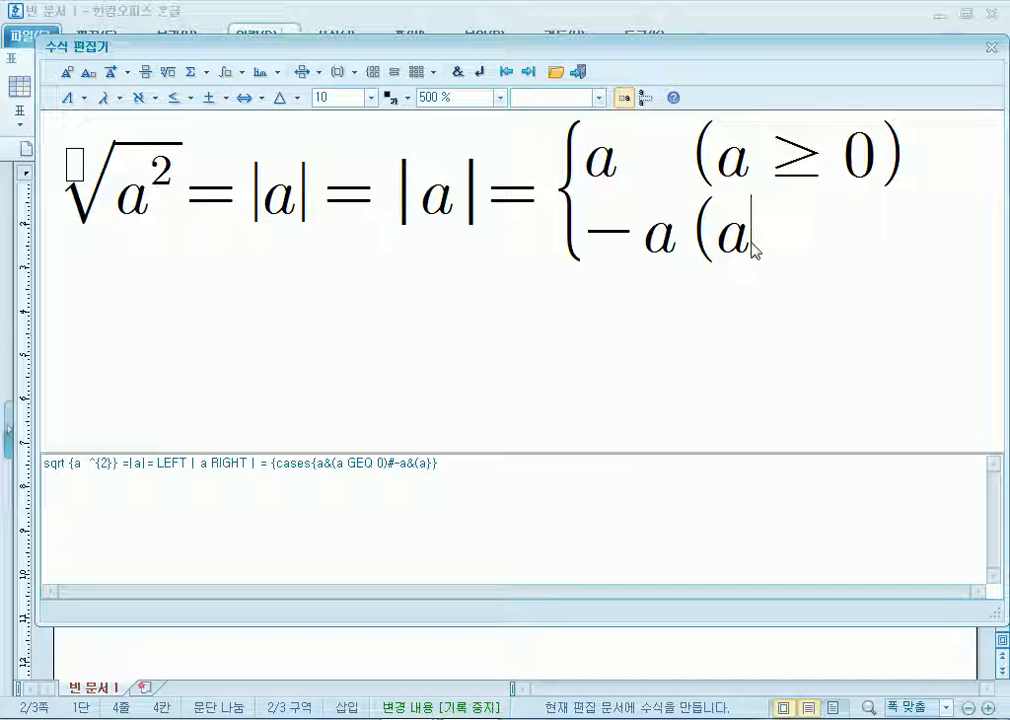
pyautogui.click(783, 174)
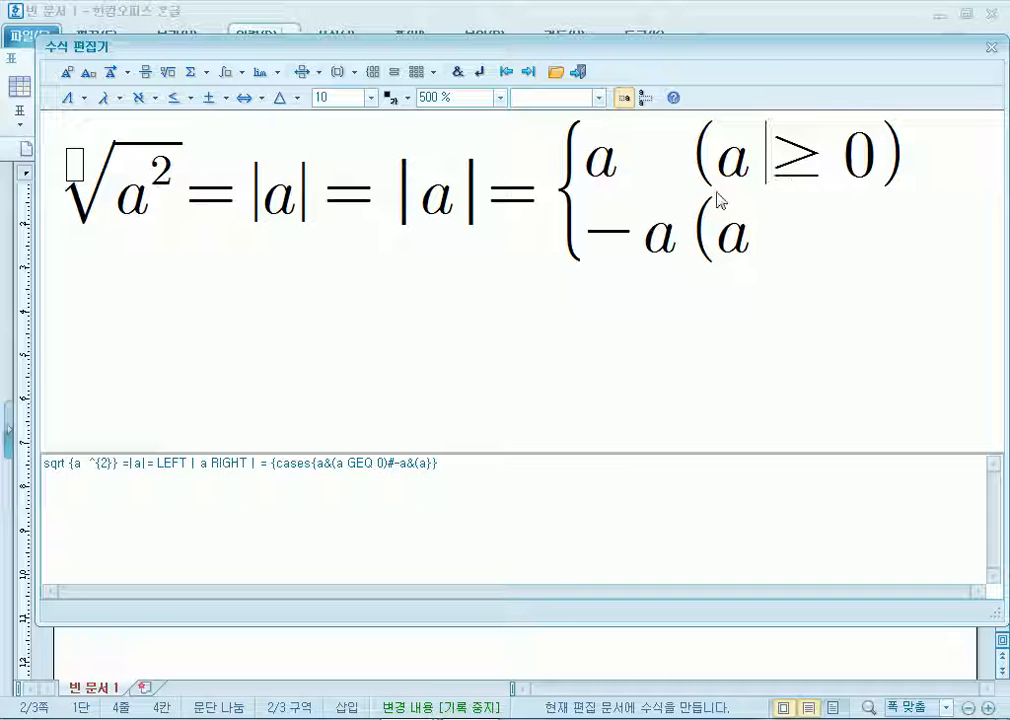
pyautogui.click(186, 104)
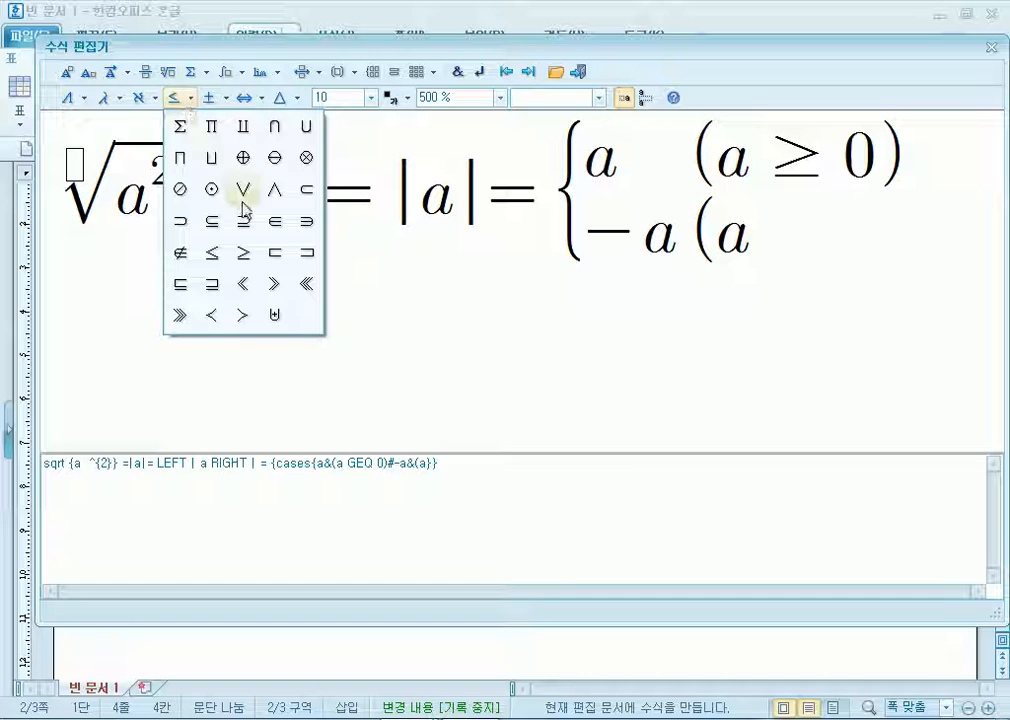
pyautogui.click(188, 101)
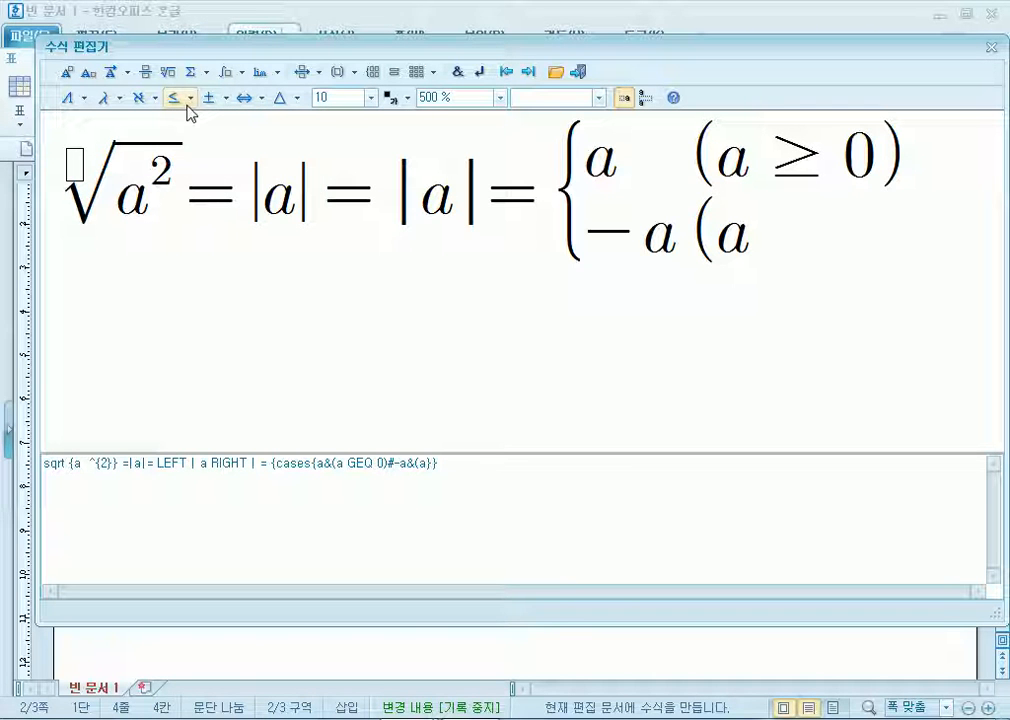
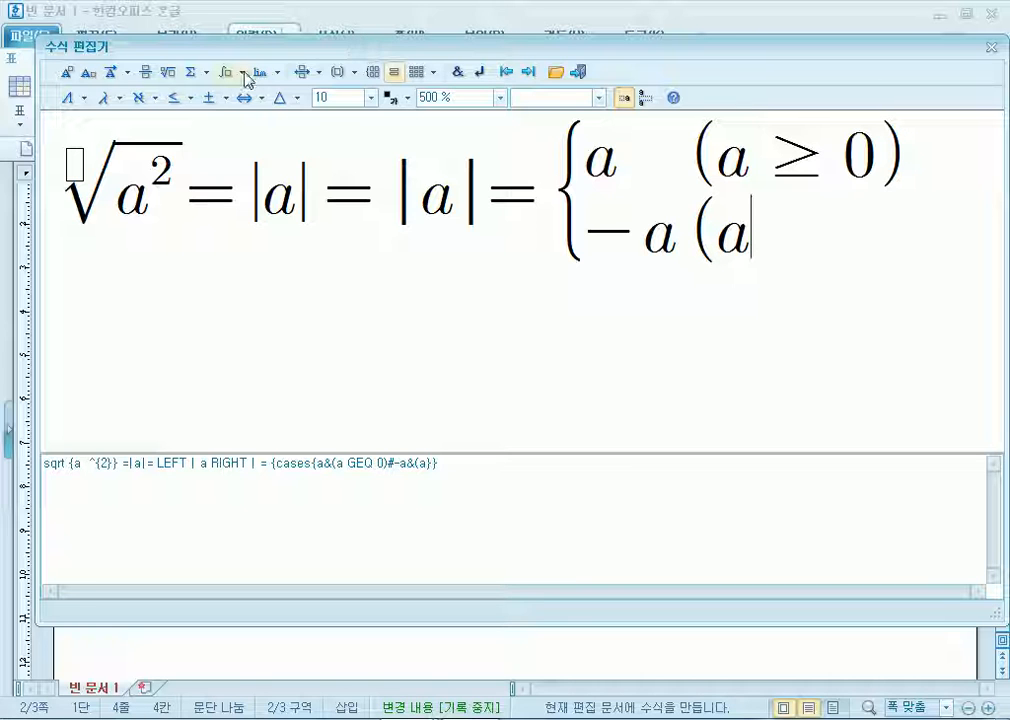
pyautogui.click(189, 98)
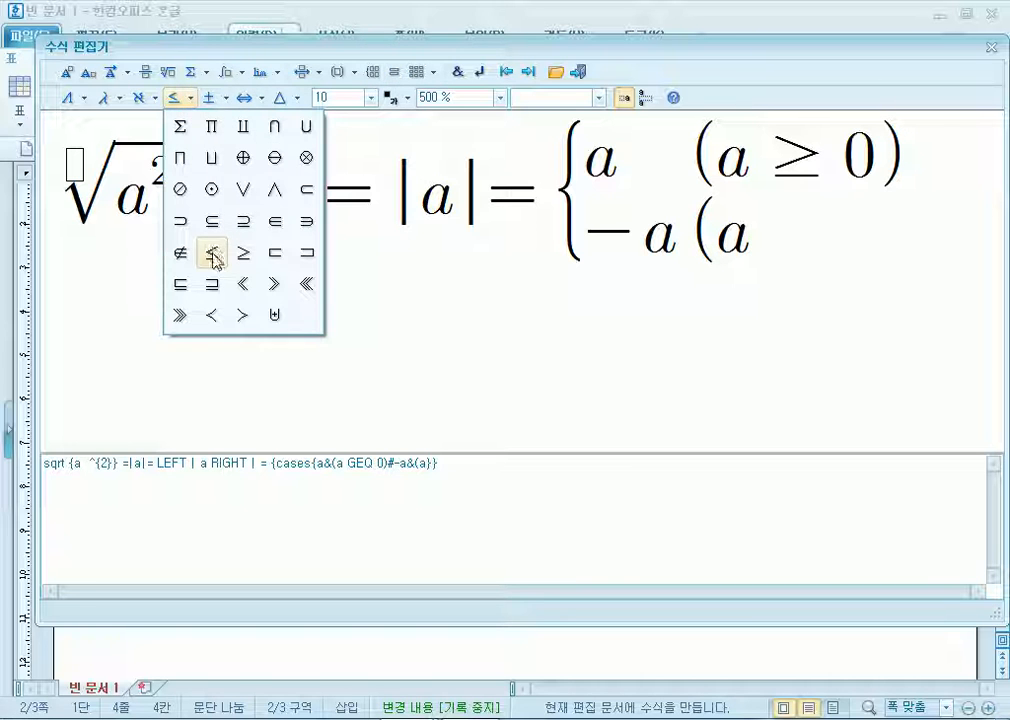
pyautogui.click(211, 318)
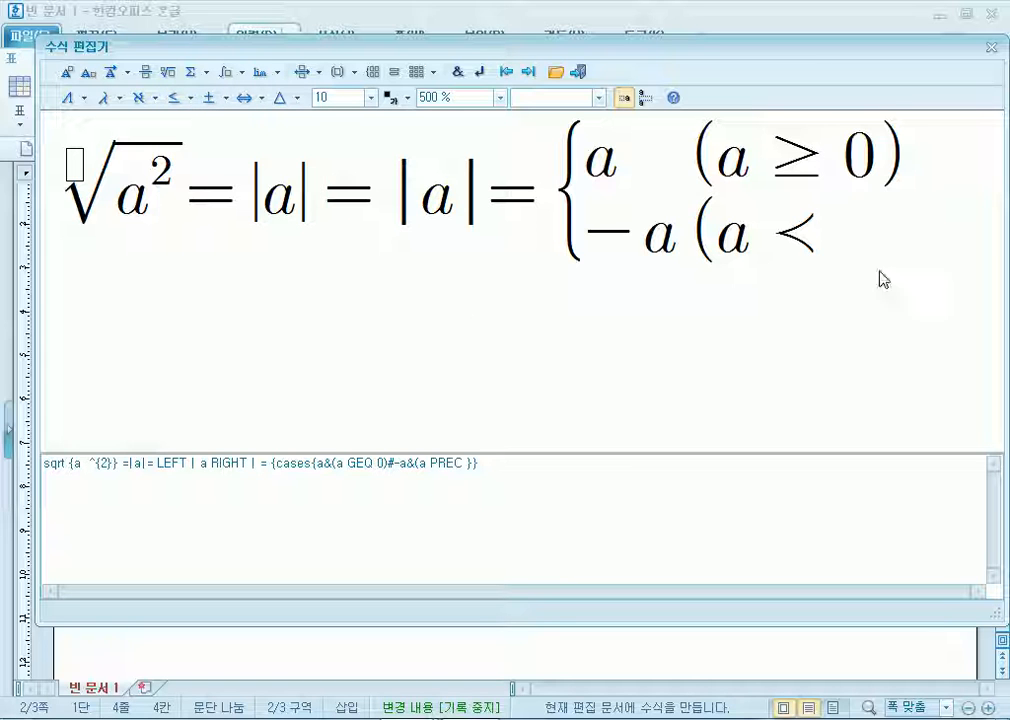
pyautogui.write('0)')
# Replace the ≺ symbol in the lower condition with an ordinary < sign
pyautogui.click(788, 240)
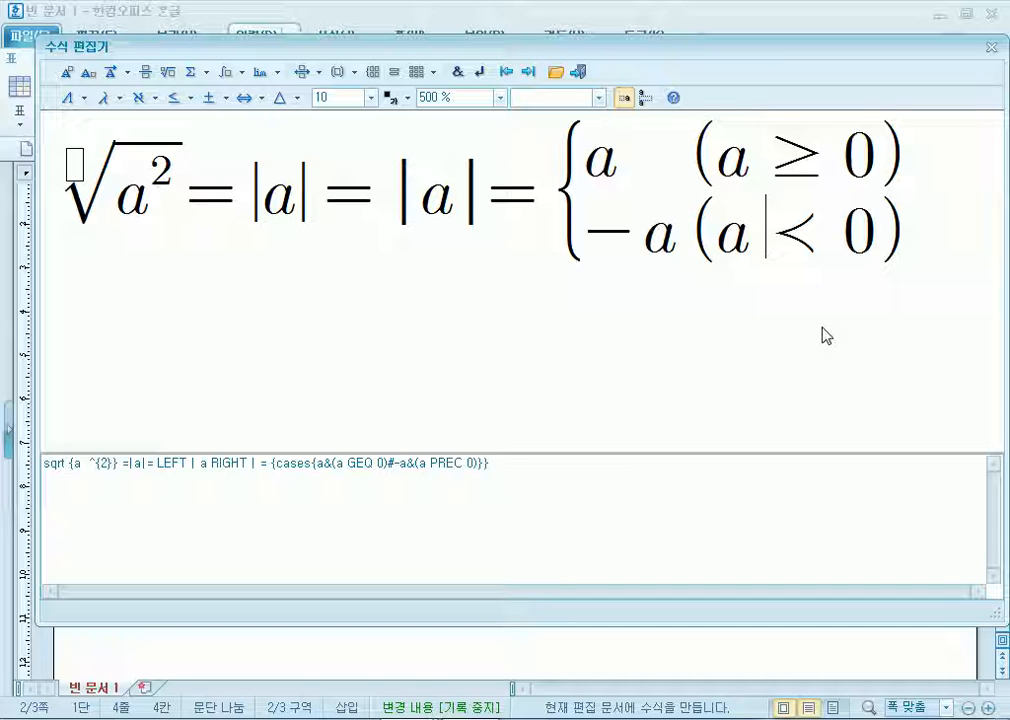
pyautogui.write('<')
pyautogui.press('Delete')
pyautogui.press('Left')
pyautogui.hotkey('shift', 'Right')
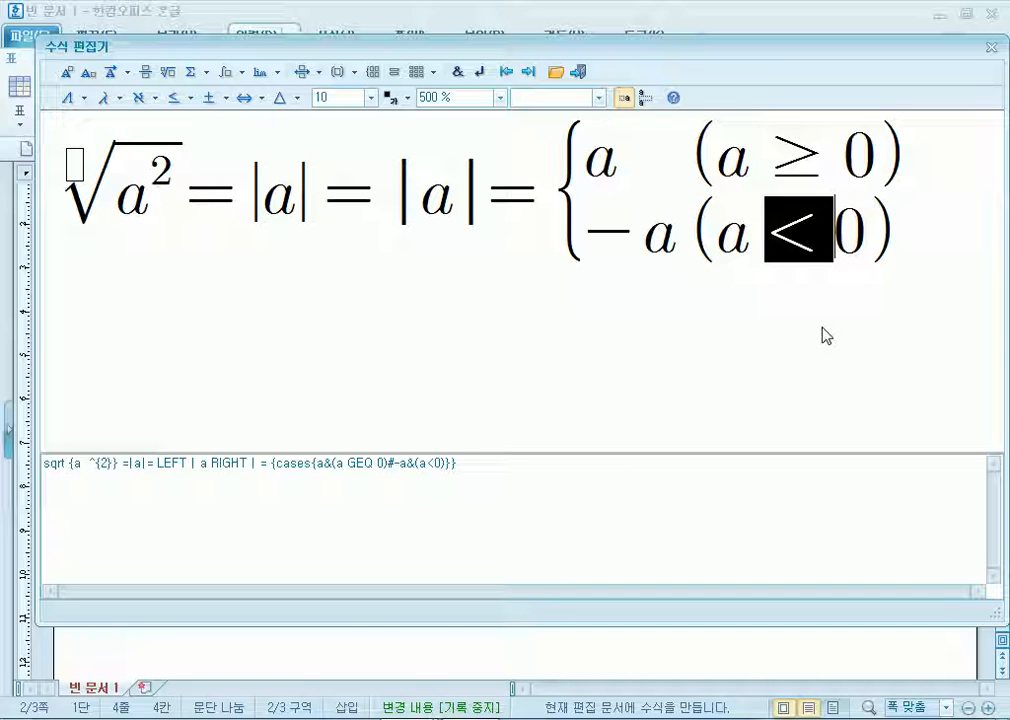
pyautogui.hotkey('ctrl', 'z')
pyautogui.press('Left')
pyautogui.press('Left')
pyautogui.press('Left')
pyautogui.hotkey('shift', 'Right')
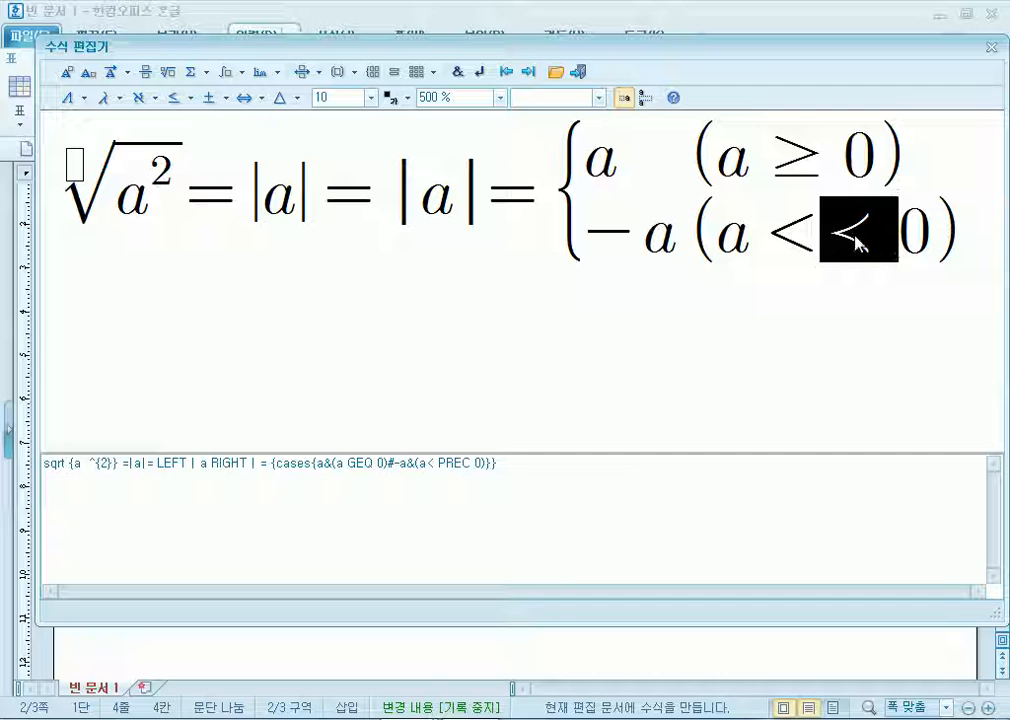
pyautogui.press('Delete')
# Finish clearing the extra ≺ symbol from the lower condition and delete the ≥ sign from the upper condition
pyautogui.click(784, 236)
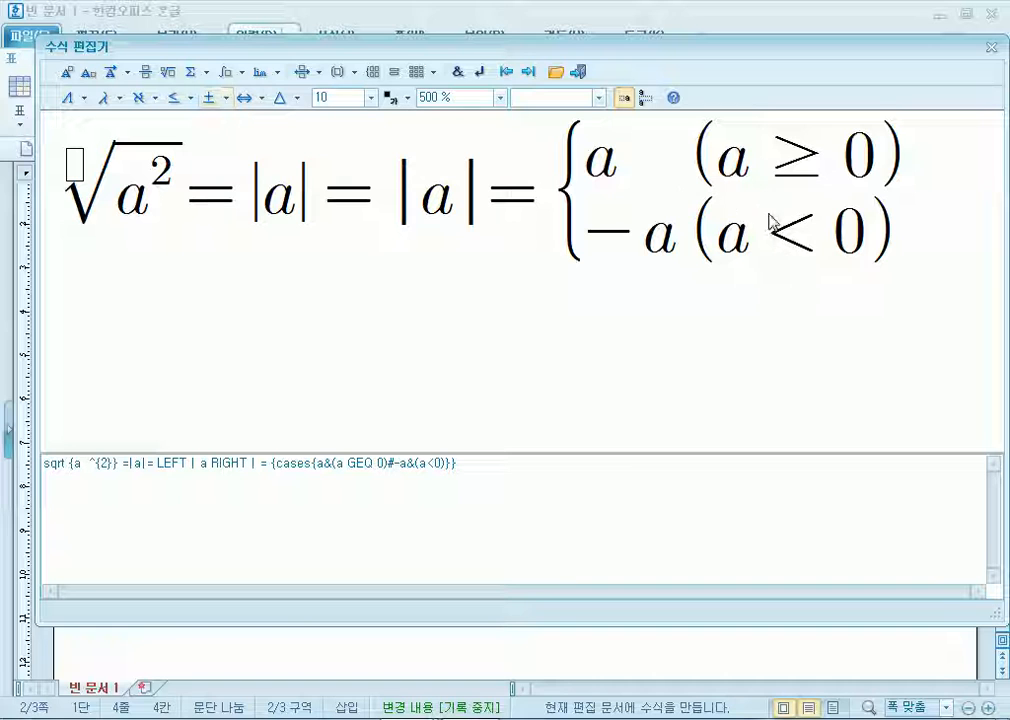
pyautogui.click(904, 240)
pyautogui.press('F9')
pyautogui.press('F9')
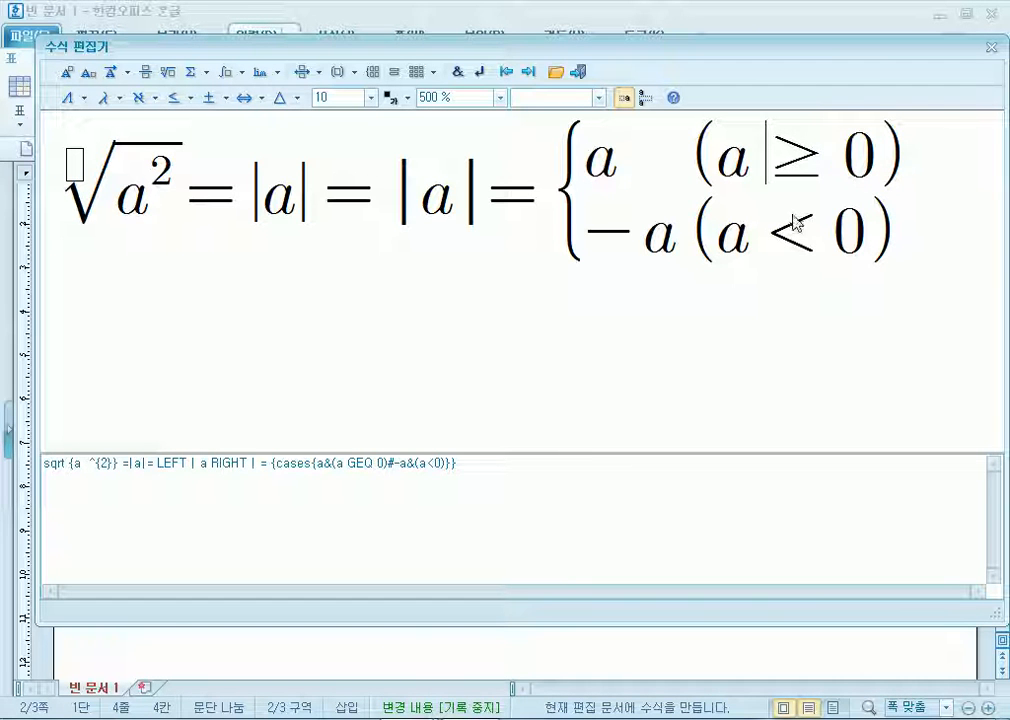
pyautogui.press('BackSpace')
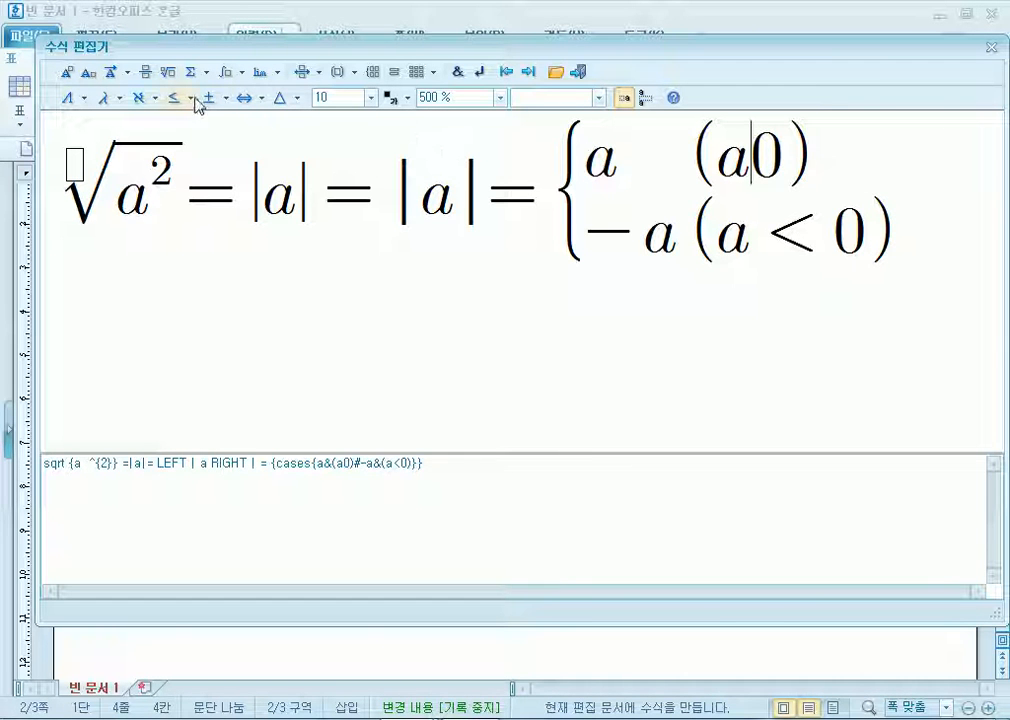
# Look through the equation symbol sets for a greater-than-or-equal sign with a double underline
pyautogui.click(181, 101)
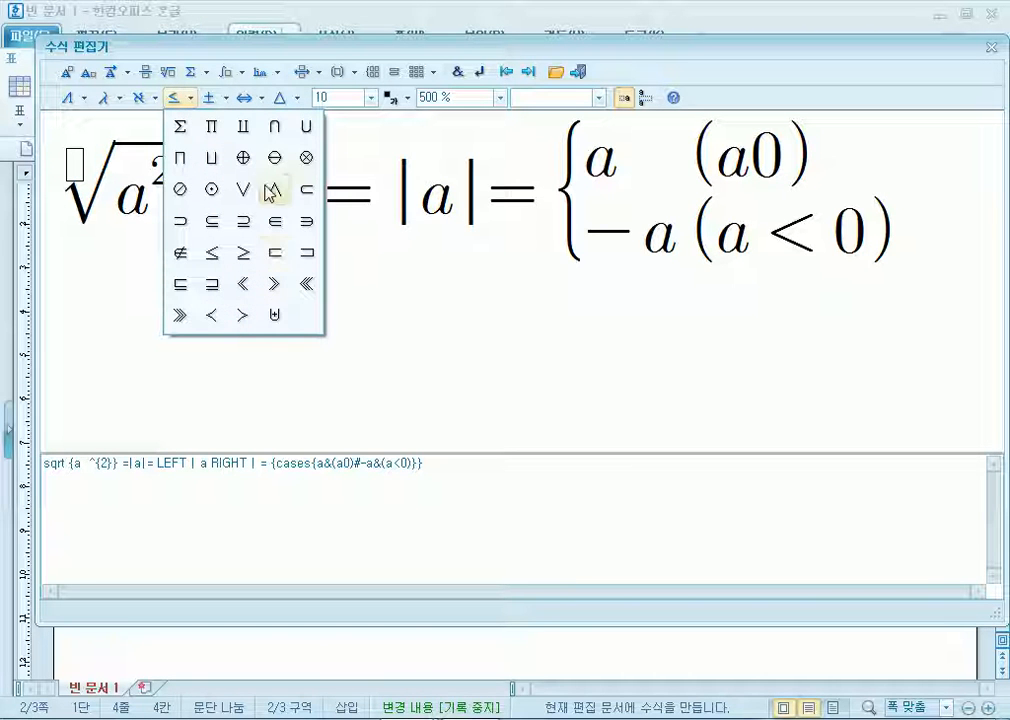
pyautogui.click(297, 99)
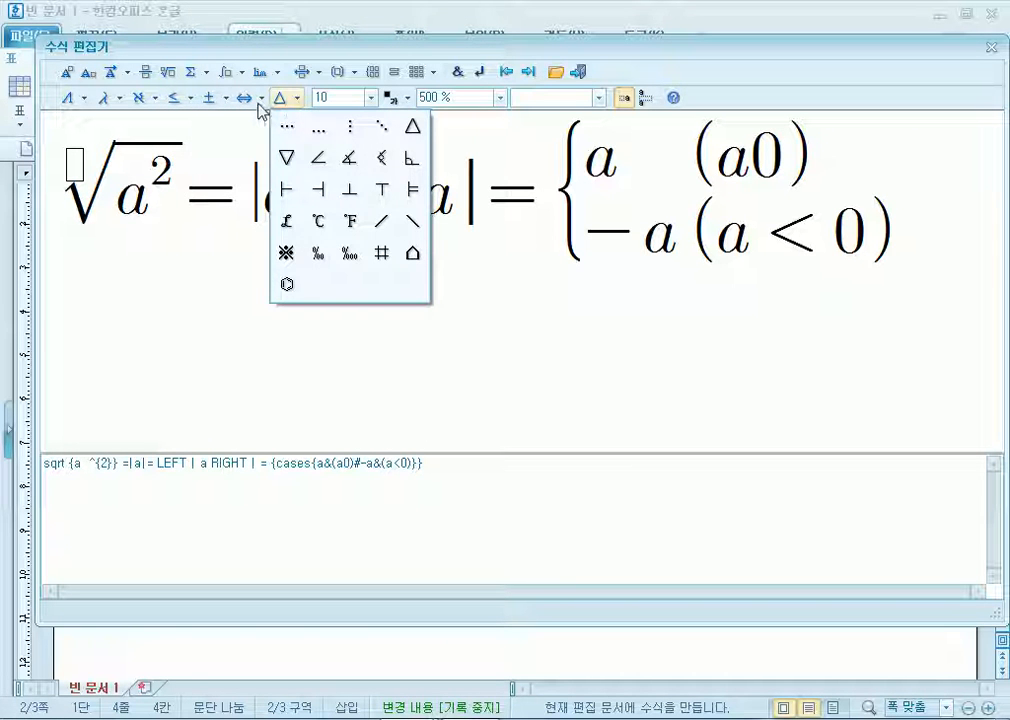
pyautogui.click(261, 100)
pyautogui.click(261, 100)
pyautogui.click(228, 99)
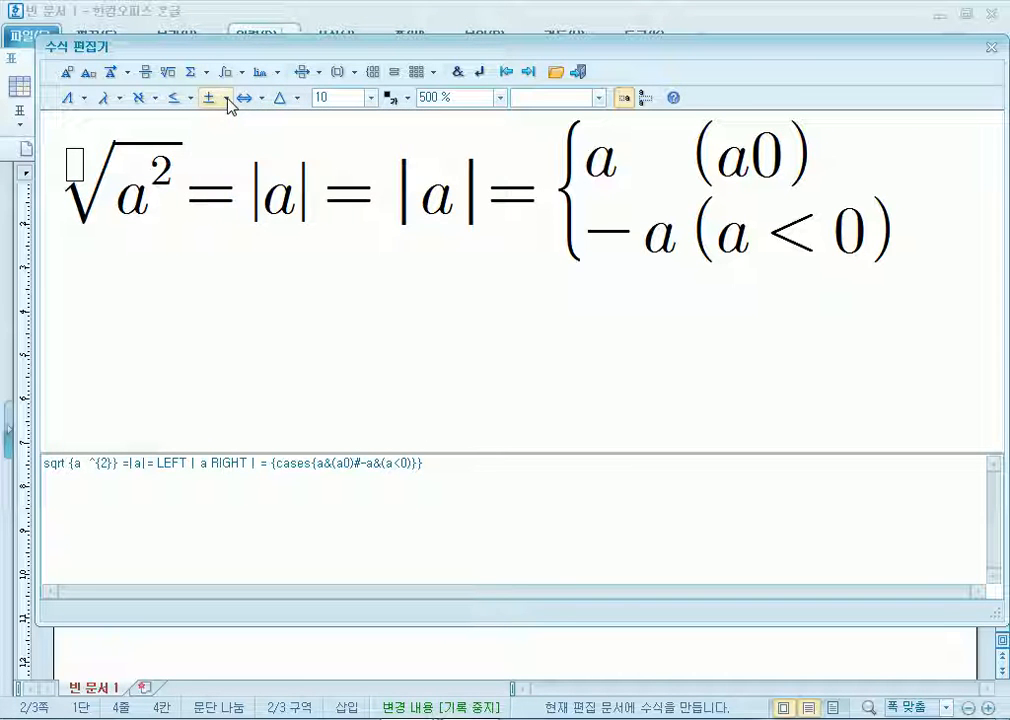
pyautogui.click(228, 99)
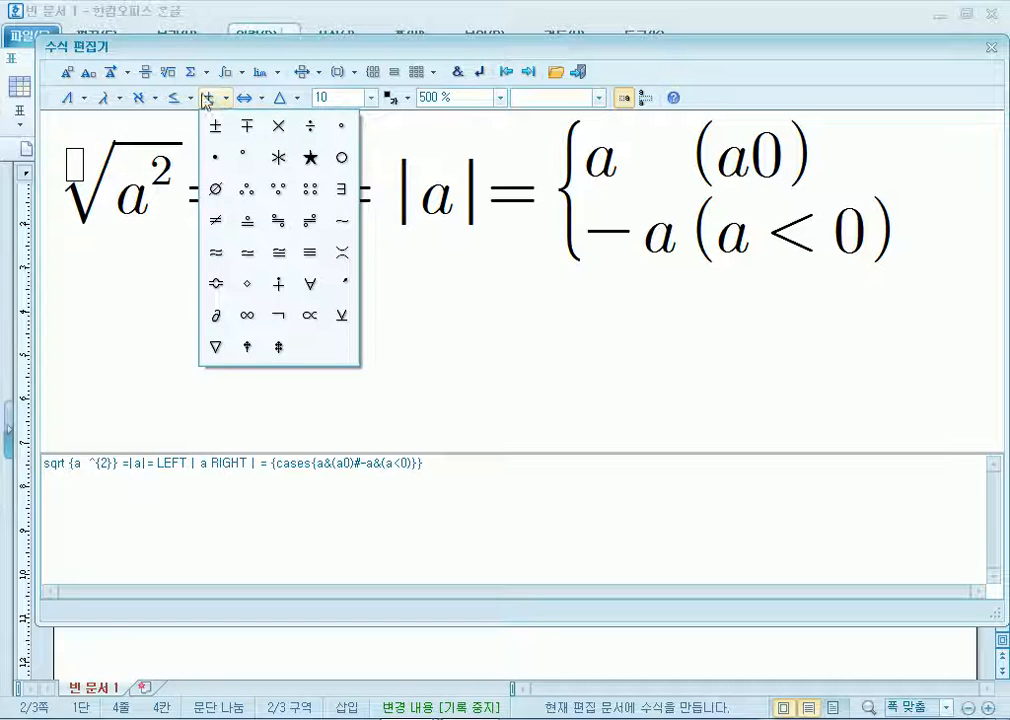
pyautogui.click(187, 100)
pyautogui.click(187, 100)
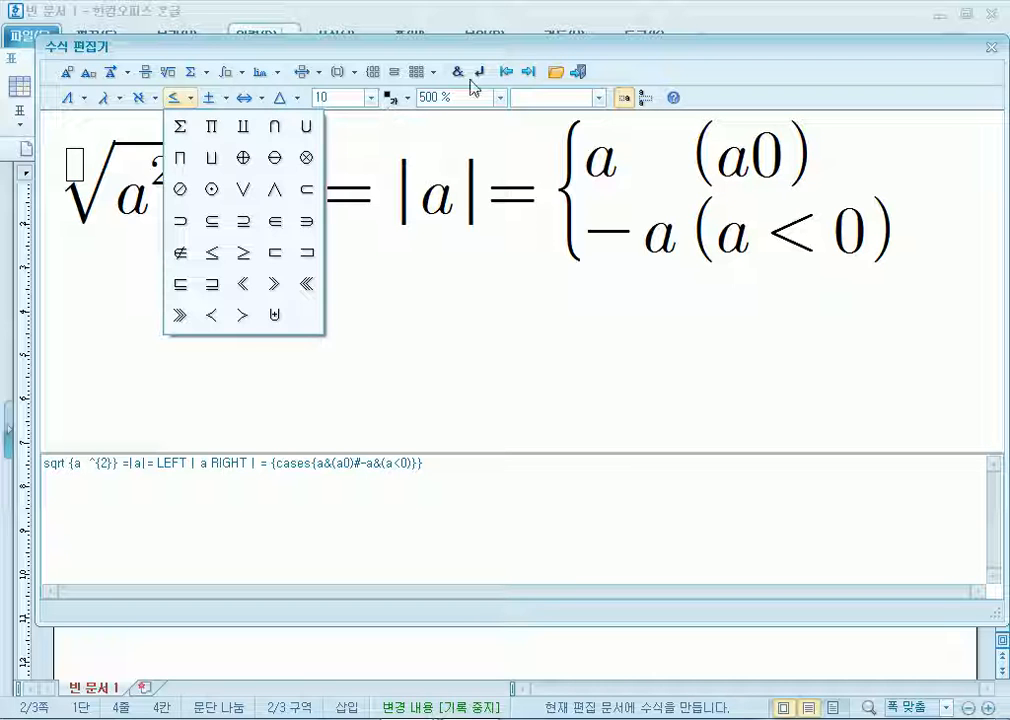
pyautogui.click(147, 100)
pyautogui.click(147, 100)
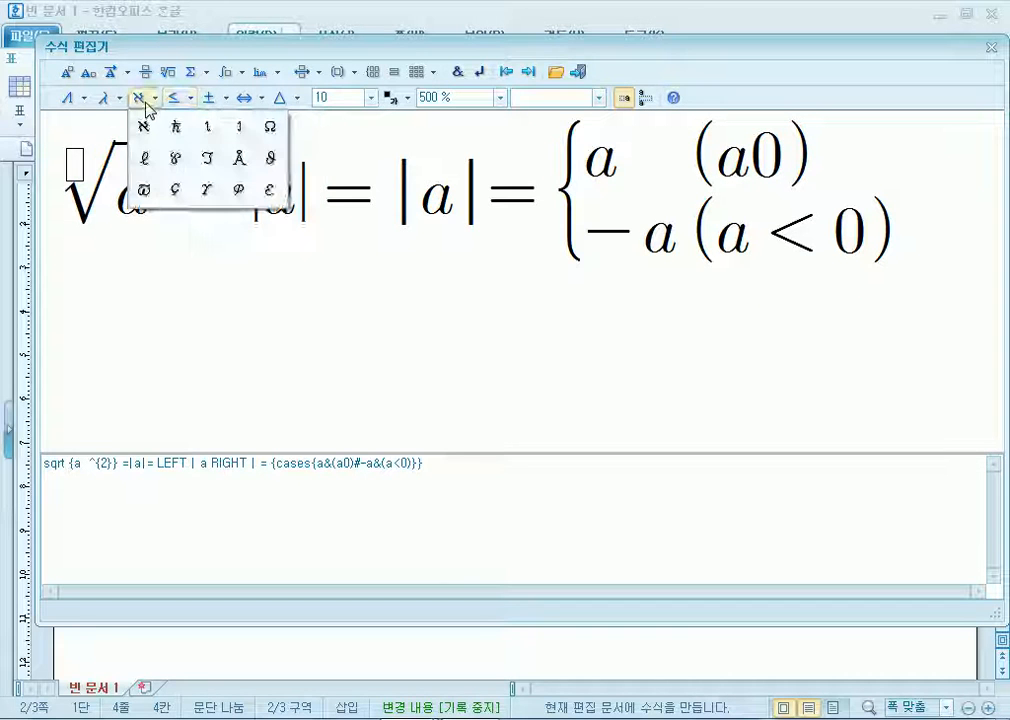
pyautogui.click(404, 99)
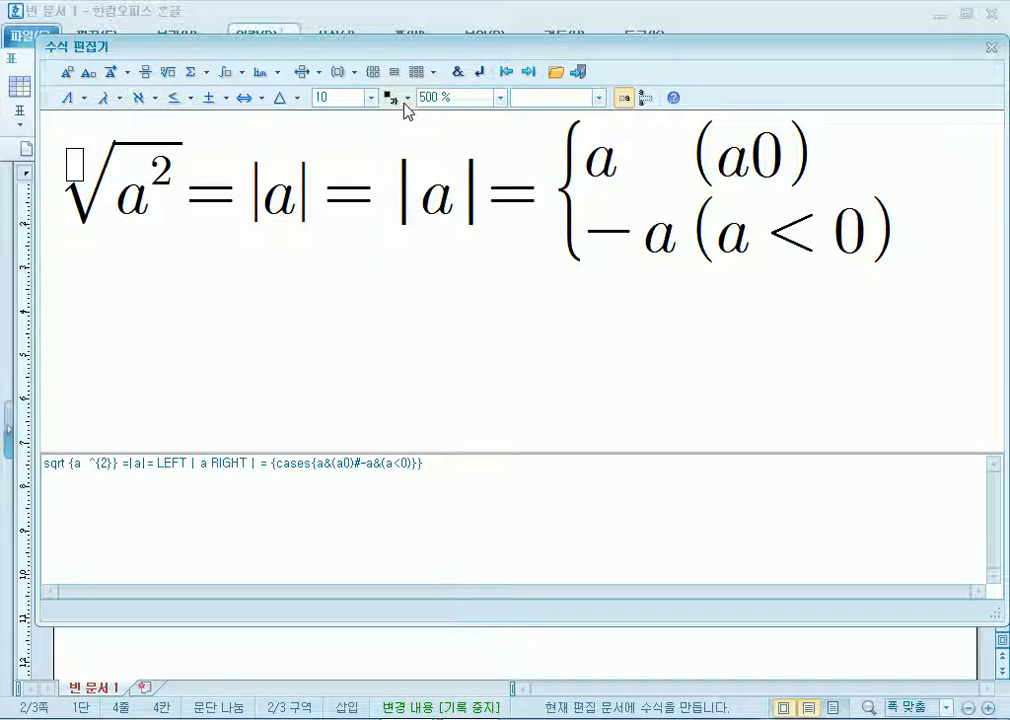
pyautogui.click(404, 99)
pyautogui.click(633, 100)
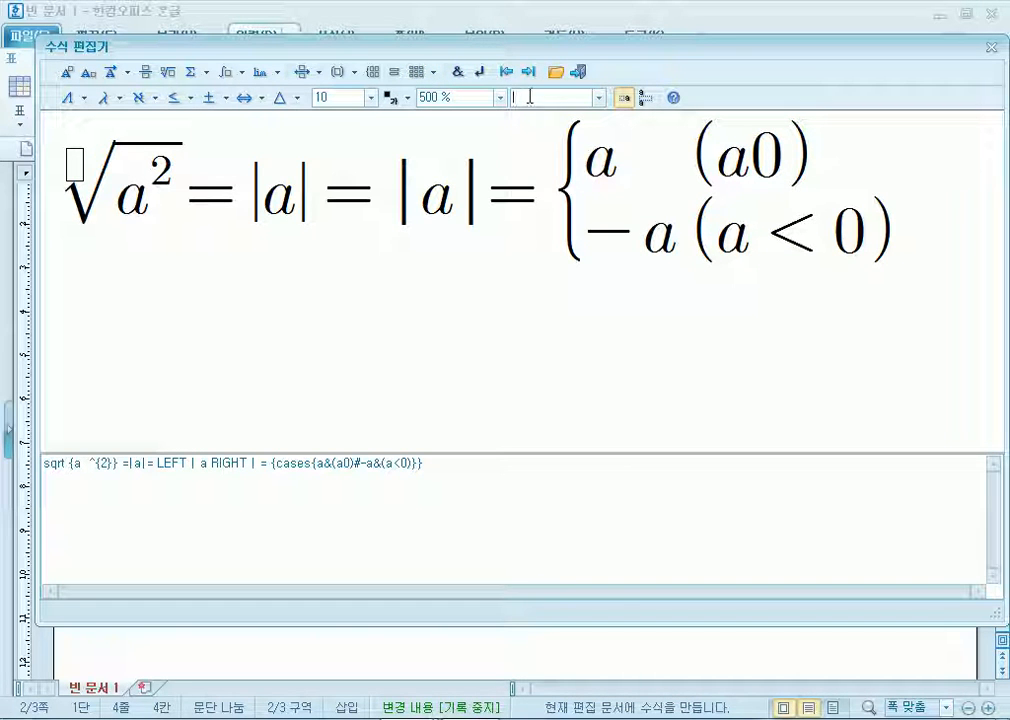
# Try the -+ and +- commands between a and 0 in the upper condition, deleting each symbol again
pyautogui.click(598, 98)
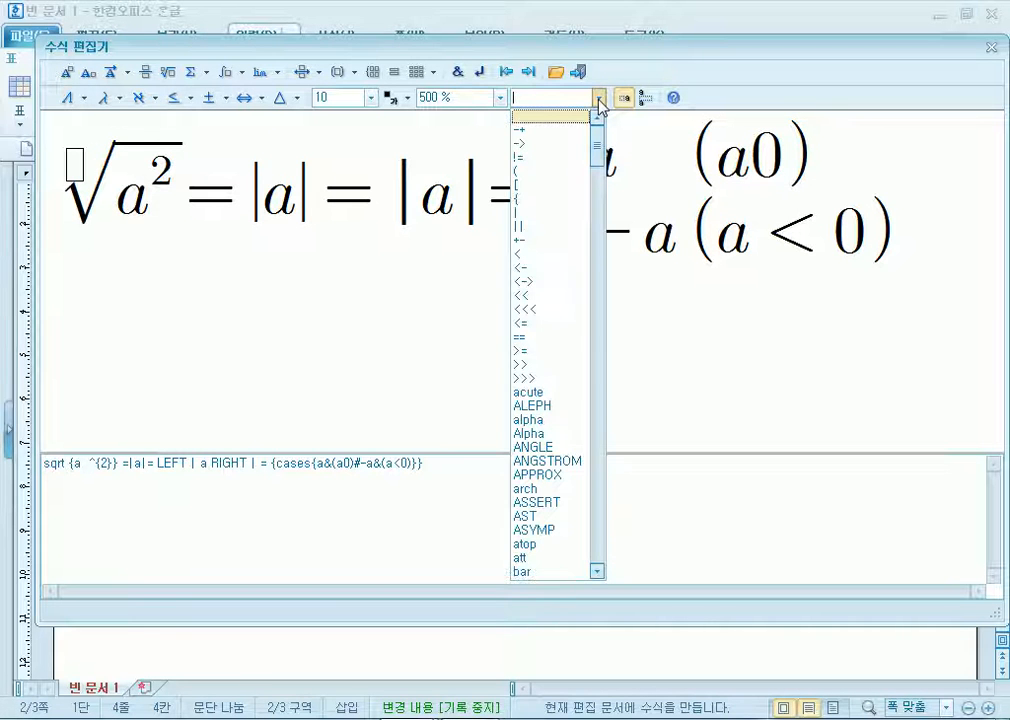
pyautogui.click(551, 131)
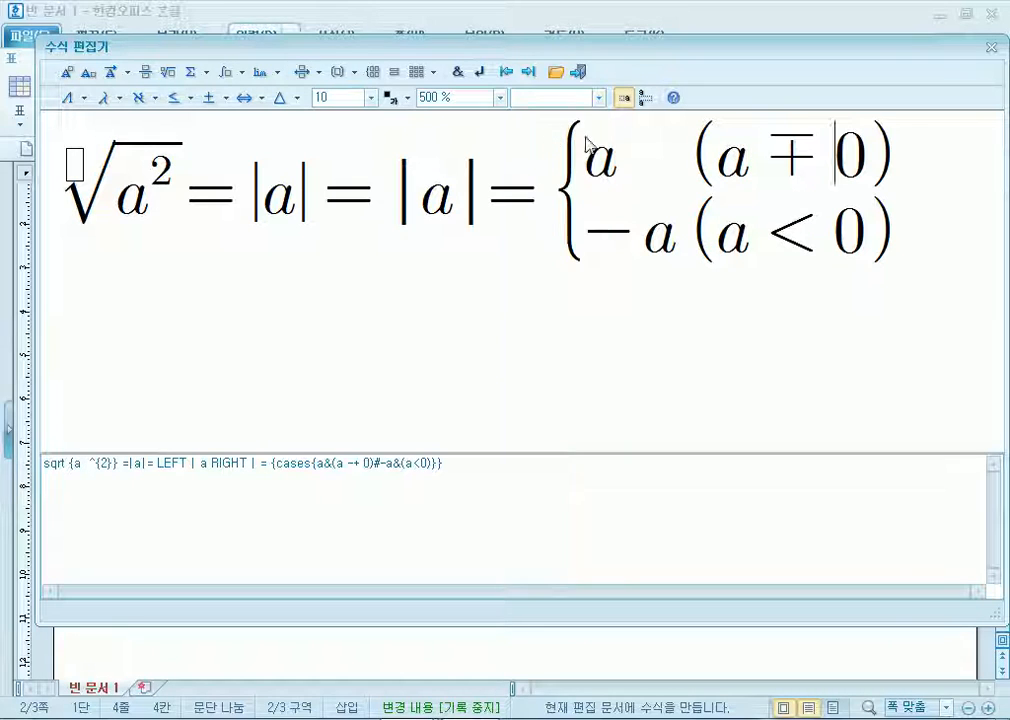
pyautogui.press('BackSpace')
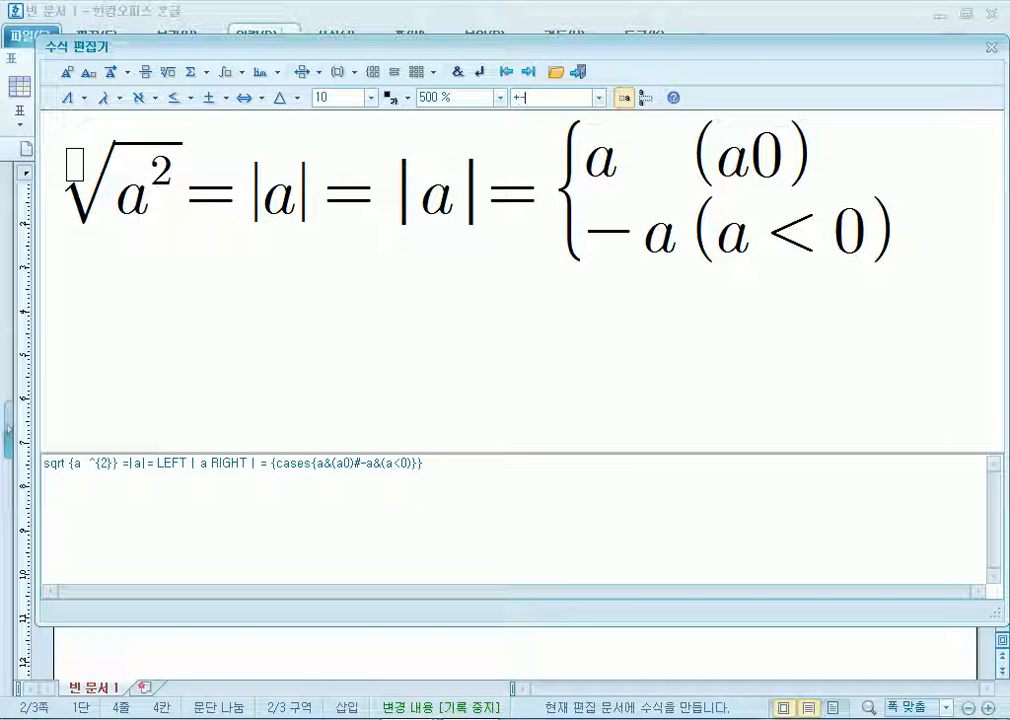
pyautogui.press('Return')
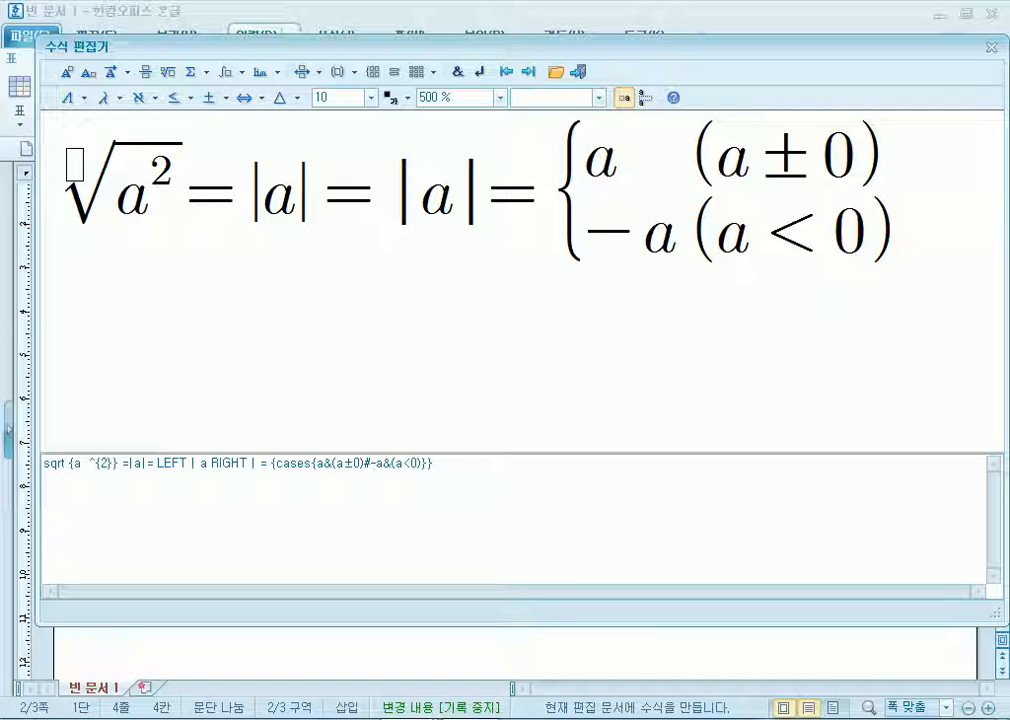
pyautogui.press('BackSpace')
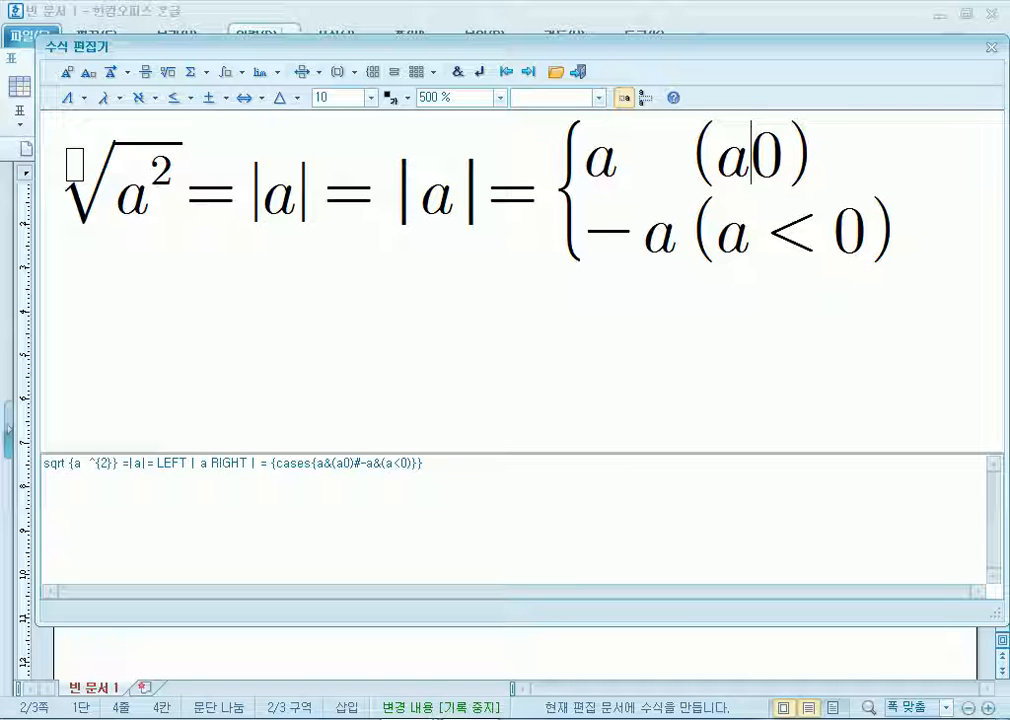
# Try >= in the upper condition first as plain text and again as an equation command, deleting it each time
pyautogui.write('>=')
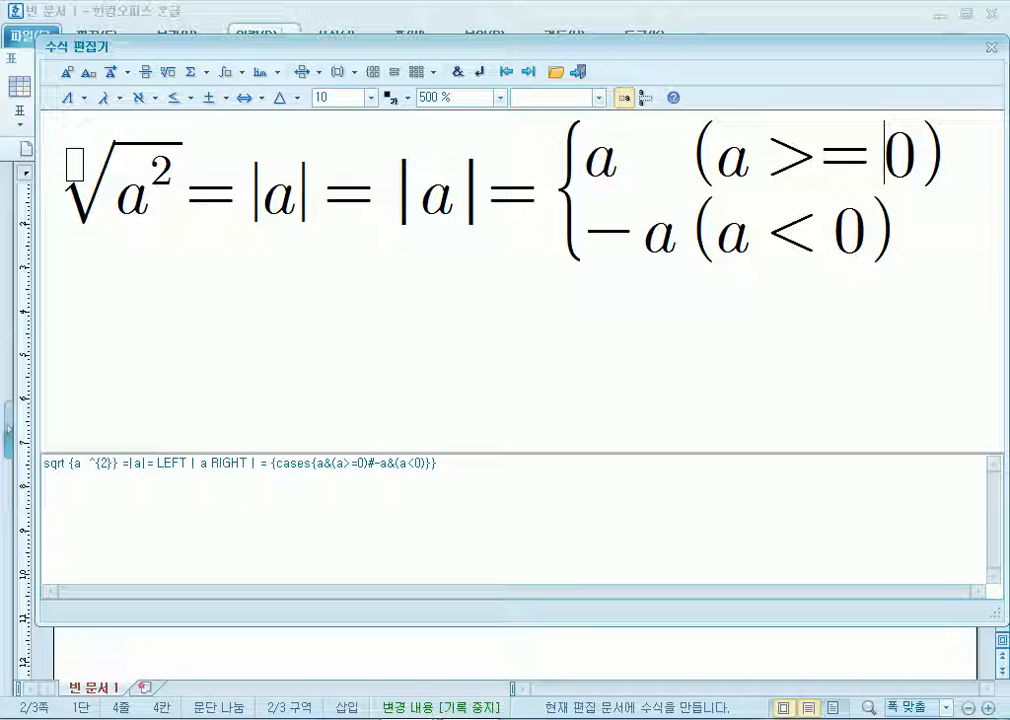
pyautogui.press('BackSpace')
pyautogui.press('BackSpace')
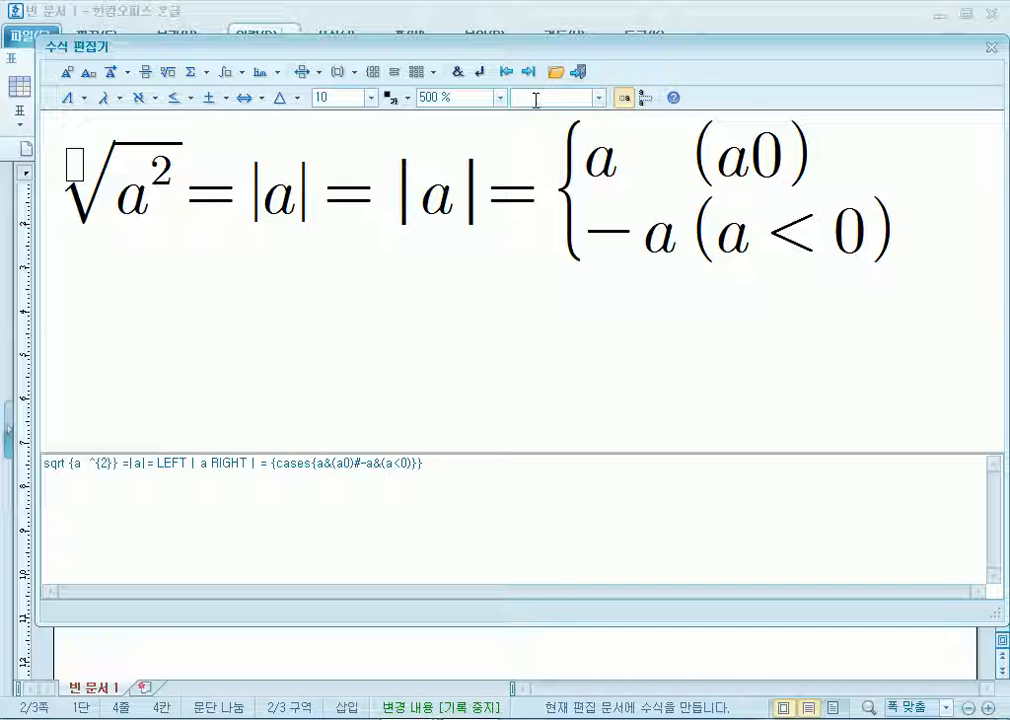
pyautogui.write('>=')
pyautogui.press('Return')
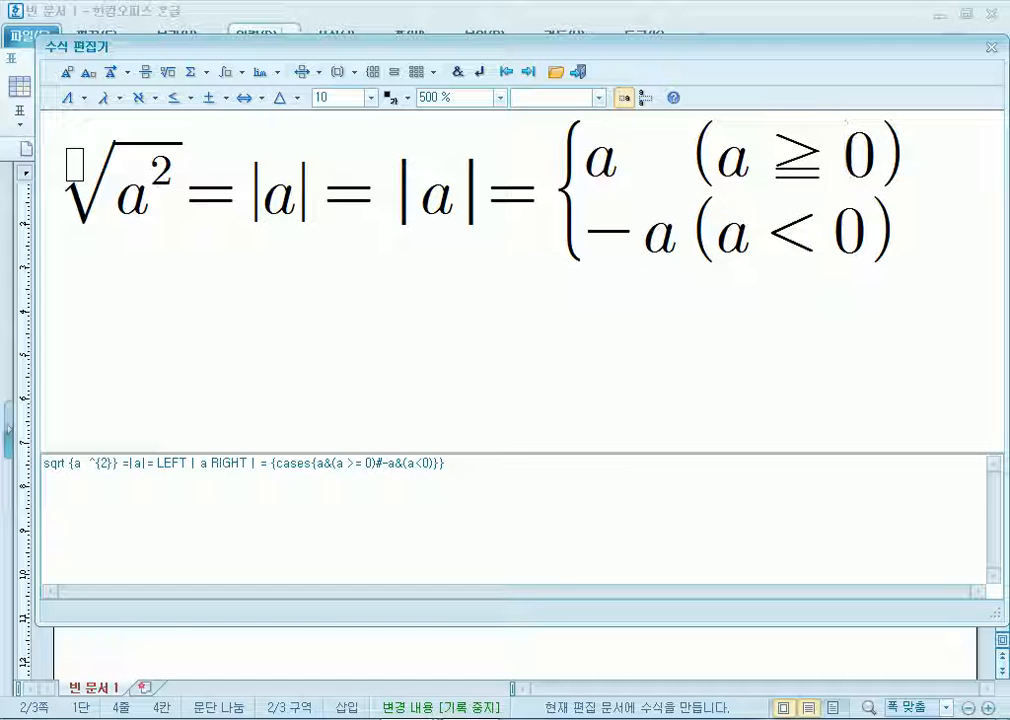
pyautogui.press('BackSpace')
pyautogui.press('BackSpace')
# Complete the upper condition as (a ≧ 0) with the listed >= command and place the finished equation in the document
pyautogui.click(583, 99)
pyautogui.click(598, 97)
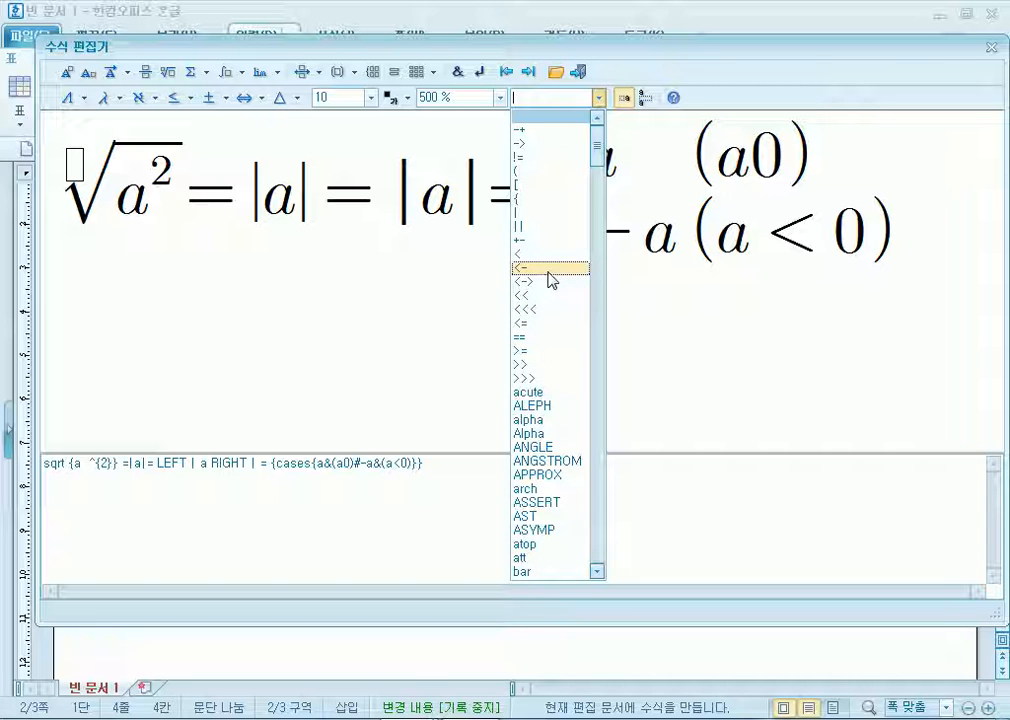
pyautogui.click(560, 353)
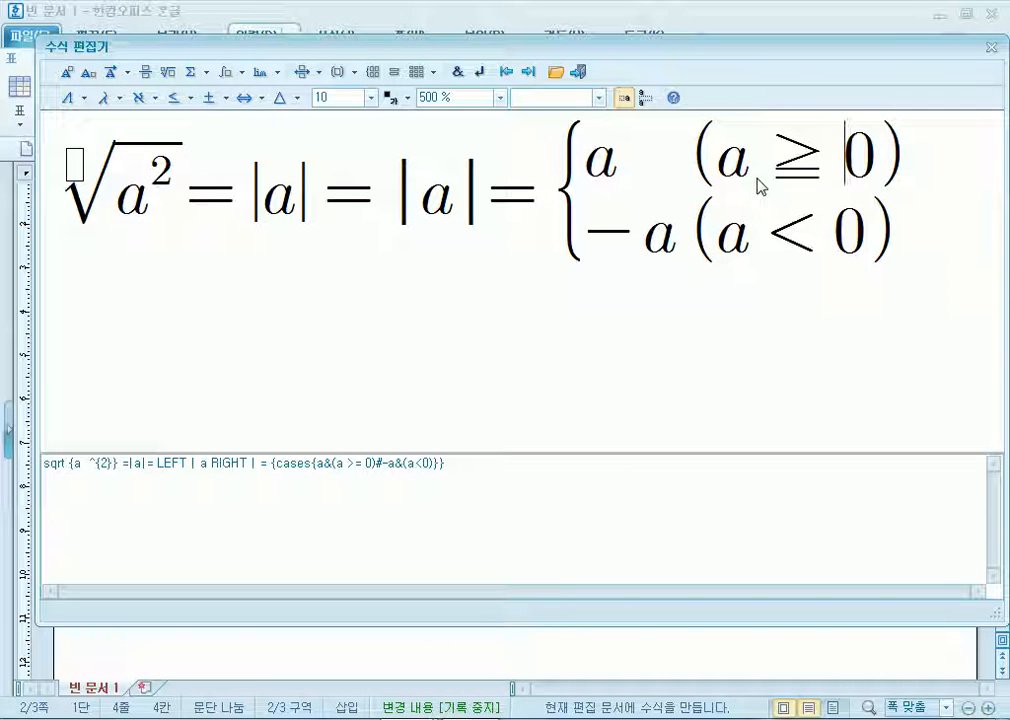
pyautogui.click(578, 77)
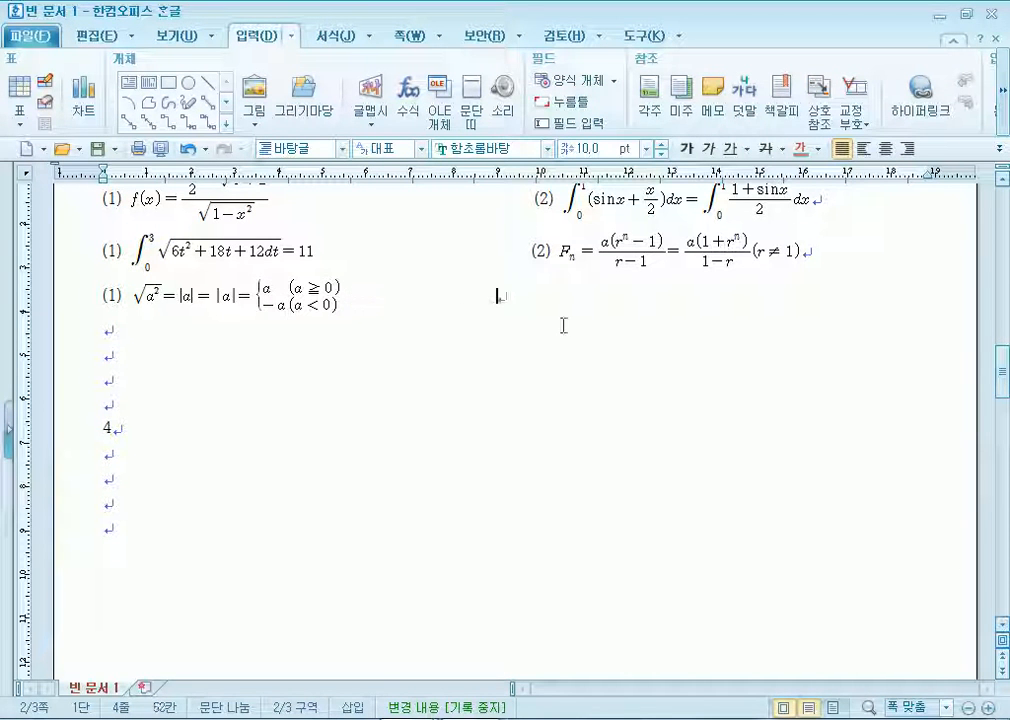
# Start the second-column label with (2 on the √a² equation line
pyautogui.write('(2_')
pyautogui.press('BackSpace')
pyautogui.press('Left')
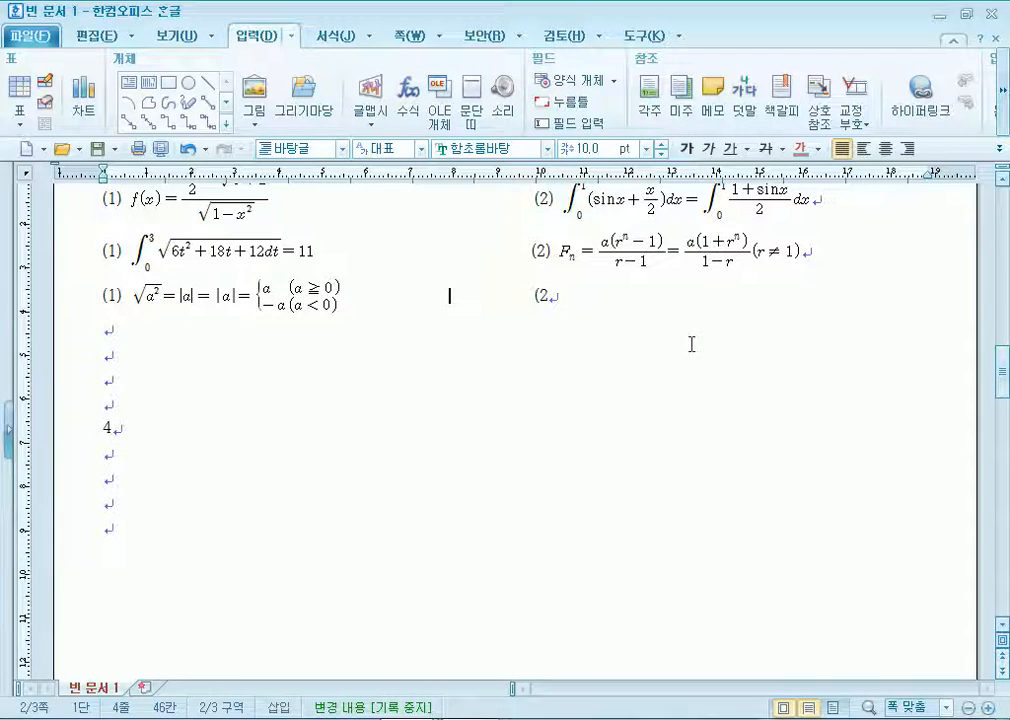
# Replace the spaces before the (2) label on question 3's first equation line with tabs
pyautogui.scroll(3, 503, 314)
pyautogui.click(296, 336)
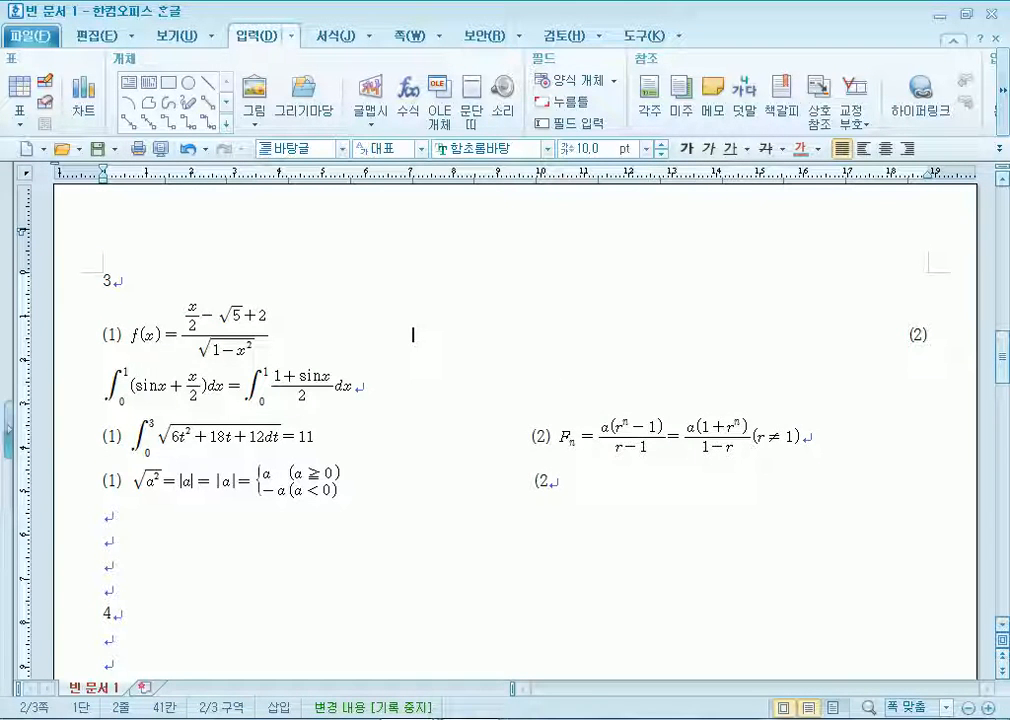
pyautogui.press('Delete')
pyautogui.press('Delete')
pyautogui.press('Delete')
pyautogui.press('Delete')
pyautogui.press('Delete')
pyautogui.press('Delete')
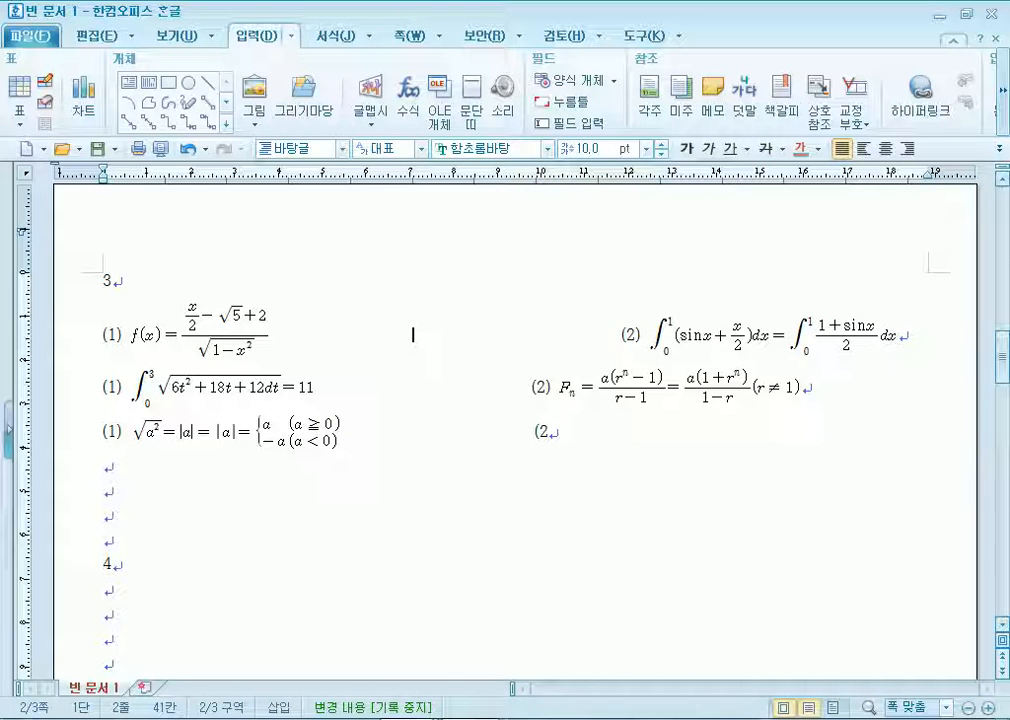
pyautogui.keyDown('shift'); pyautogui.click(607, 342); pyautogui.keyUp('shift')
pyautogui.hotkey('shift', 'Left')
pyautogui.hotkey('shift', 'Left')
pyautogui.hotkey('shift', 'Right')
pyautogui.hotkey('shift', 'Right')
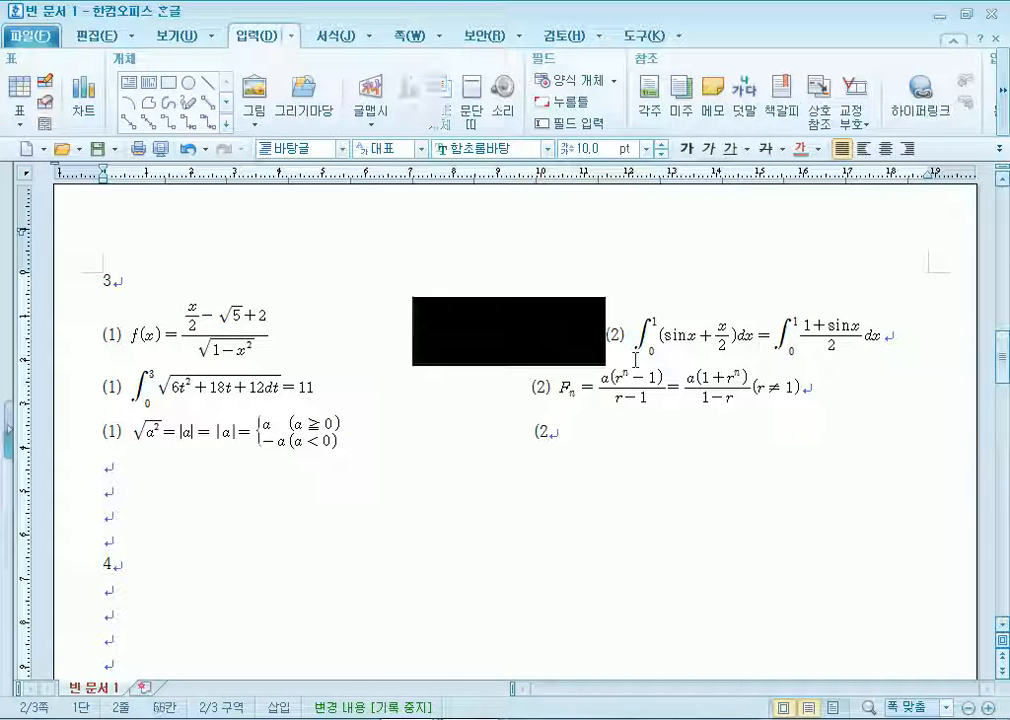
pyautogui.press('Delete')
pyautogui.press('Tab')
pyautogui.press('Tab')
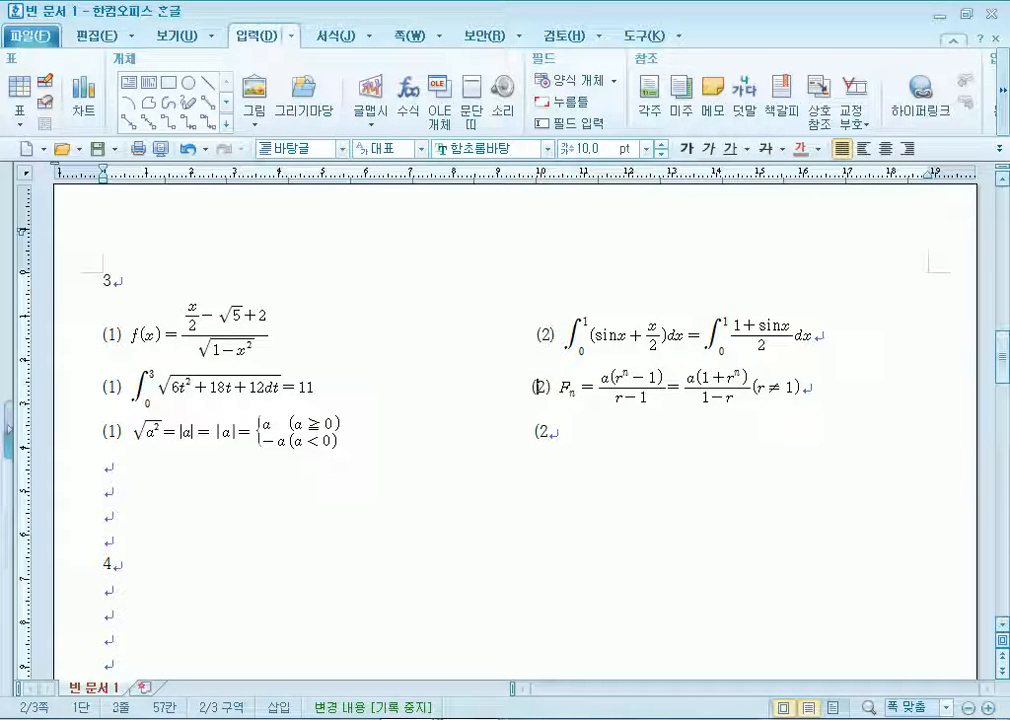
# Replace the spaces before the (2) label on the second equation line with tabs, aligning it with the label above
pyautogui.hotkey('shift', 'Left')
pyautogui.hotkey('ctrl', 'shift', 'Left')
pyautogui.hotkey('ctrl', 'shift', 'Right')
pyautogui.hotkey('shift', 'Left')
pyautogui.hotkey('shift', 'Left')
pyautogui.hotkey('shift', 'Left')
pyautogui.hotkey('shift', 'Left')
pyautogui.hotkey('shift', 'Left')
pyautogui.hotkey('shift', 'Left')
pyautogui.hotkey('shift', 'Left')
pyautogui.hotkey('shift', 'Left')
pyautogui.hotkey('shift', 'Left')
pyautogui.hotkey('shift', 'Left')
pyautogui.hotkey('shift', 'Left')
pyautogui.hotkey('shift', 'Left')
pyautogui.hotkey('shift', 'Left')
pyautogui.hotkey('shift', 'Left')
pyautogui.hotkey('shift', 'Left')
pyautogui.hotkey('shift', 'Left')
pyautogui.hotkey('shift', 'Left')
pyautogui.hotkey('shift', 'Left')
pyautogui.hotkey('shift', 'Left')
pyautogui.hotkey('shift', 'Left')
pyautogui.hotkey('shift', 'Left')
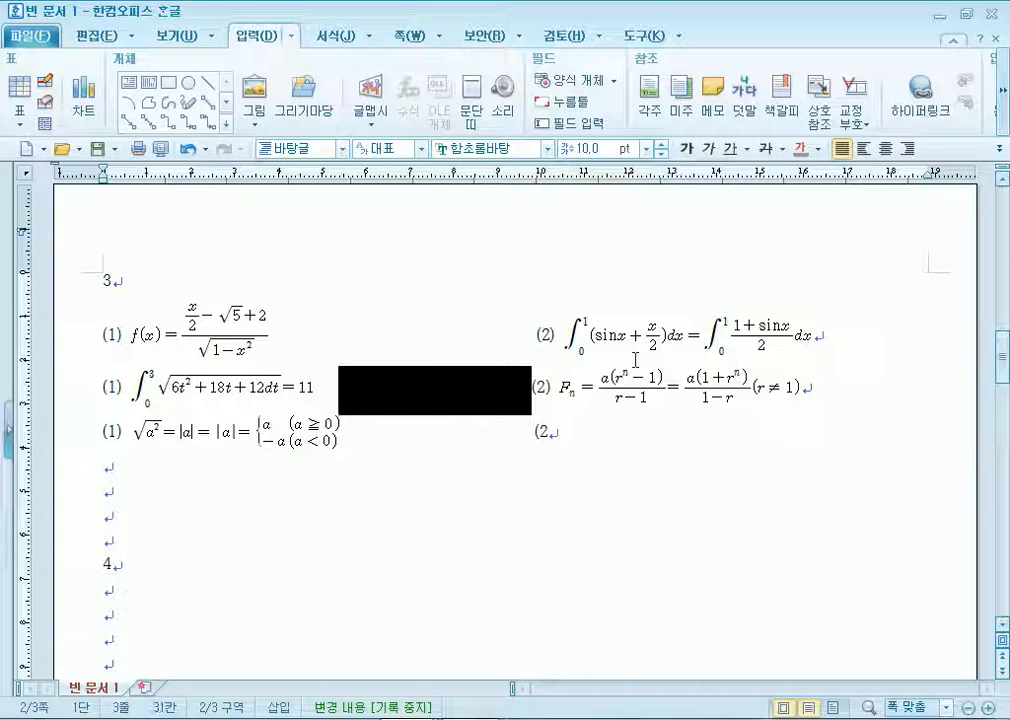
pyautogui.hotkey('shift', 'Left')
pyautogui.press('Delete')
pyautogui.press('Tab')
pyautogui.press('Tab')
pyautogui.press('Tab')
pyautogui.press('Tab')
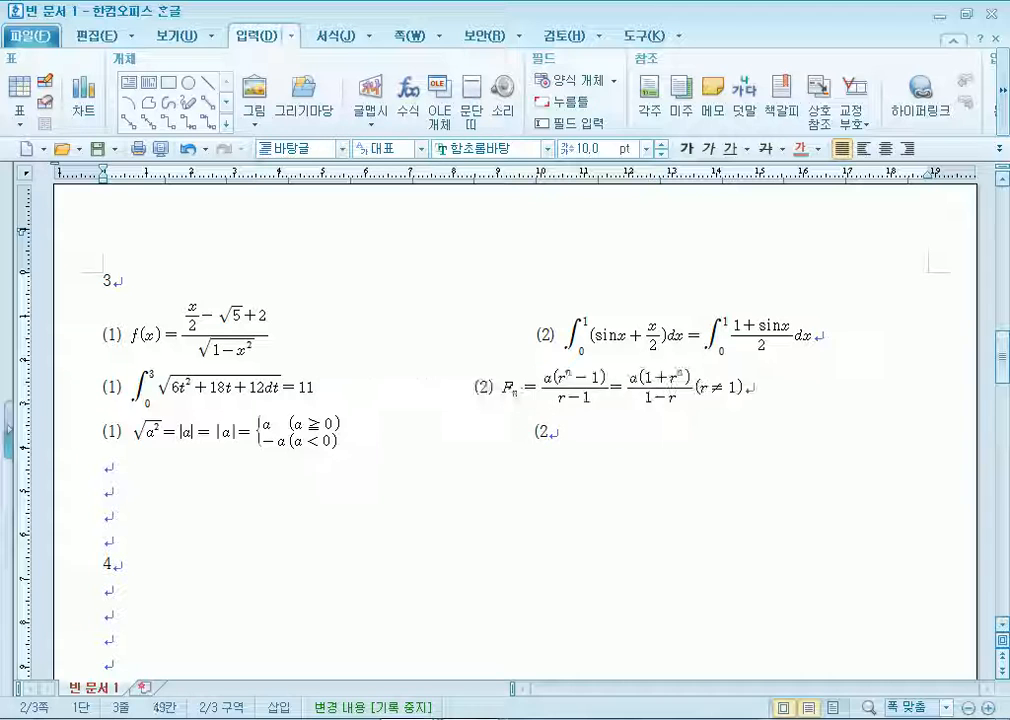
# Replace the spacing before the third line's second label with tabs and complete the label as (2)
pyautogui.press('Down')
pyautogui.hotkey('shift', 'Left')
pyautogui.hotkey('shift', 'Left')
pyautogui.hotkey('shift', 'Left')
pyautogui.hotkey('shift', 'Left')
pyautogui.hotkey('shift', 'Left')
pyautogui.hotkey('shift', 'Left')
pyautogui.hotkey('shift', 'Left')
pyautogui.hotkey('shift', 'Left')
pyautogui.hotkey('shift', 'Left')
pyautogui.hotkey('shift', 'Left')
pyautogui.hotkey('shift', 'Left')
pyautogui.hotkey('shift', 'Left')
pyautogui.hotkey('shift', 'Left')
pyautogui.hotkey('shift', 'Left')
pyautogui.hotkey('shift', 'Left')
pyautogui.hotkey('shift', 'Left')
pyautogui.hotkey('shift', 'Left')
pyautogui.hotkey('shift', 'Left')
pyautogui.hotkey('shift', 'Left')
pyautogui.hotkey('shift', 'Left')
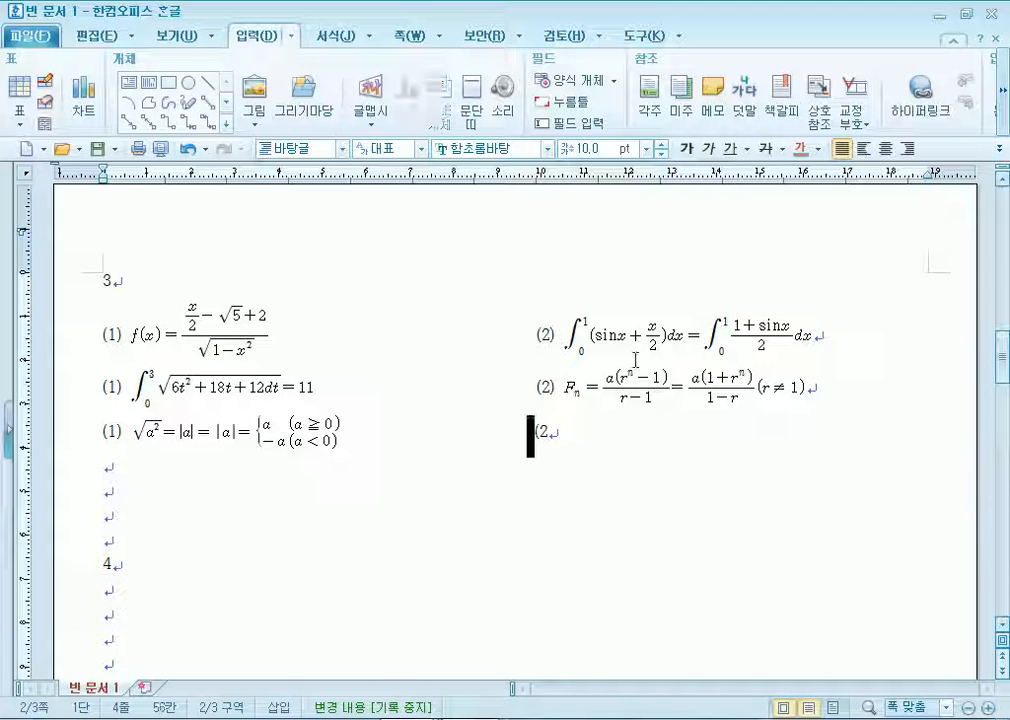
pyautogui.hotkey('shift', 'Left')
pyautogui.hotkey('shift', 'Left')
pyautogui.hotkey('shift', 'Left')
pyautogui.hotkey('shift', 'Right')
pyautogui.press('Delete')
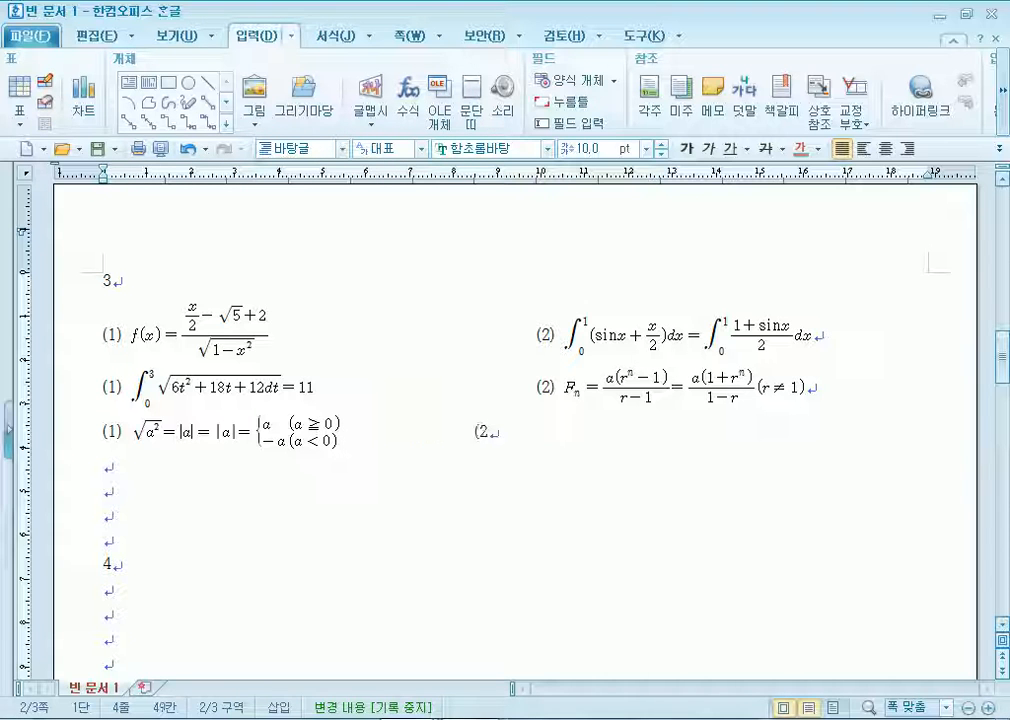
pyautogui.press('End')
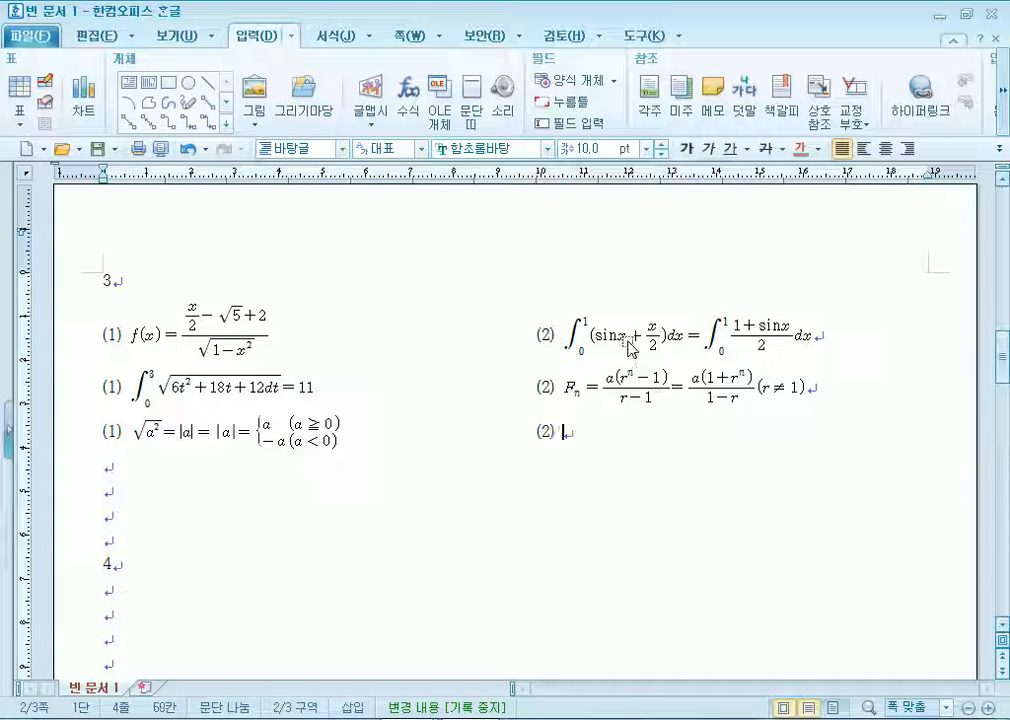
# Start a new equation after the third line's (2) label with a summation running from k=1 to n
pyautogui.click(408, 100)
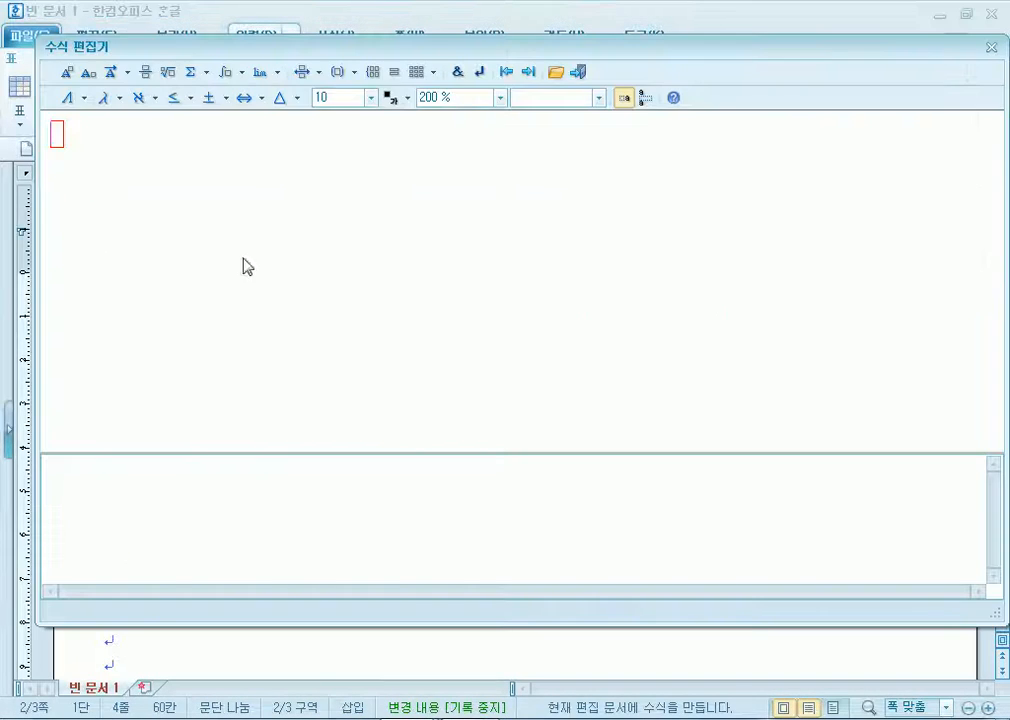
pyautogui.click(499, 98)
pyautogui.click(463, 172)
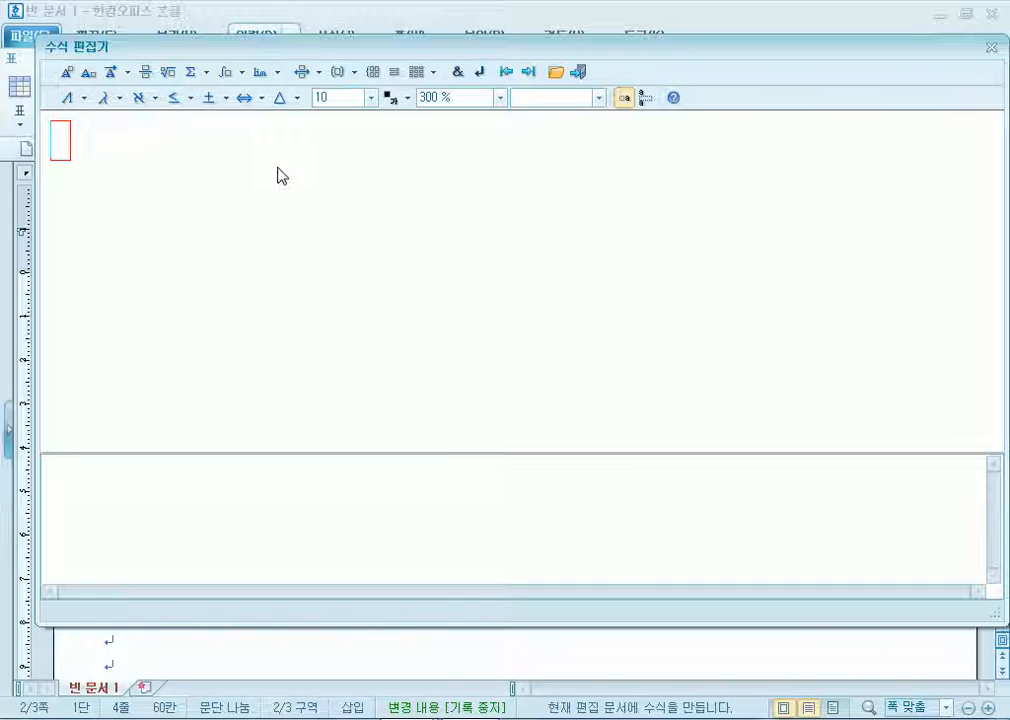
pyautogui.click(204, 73)
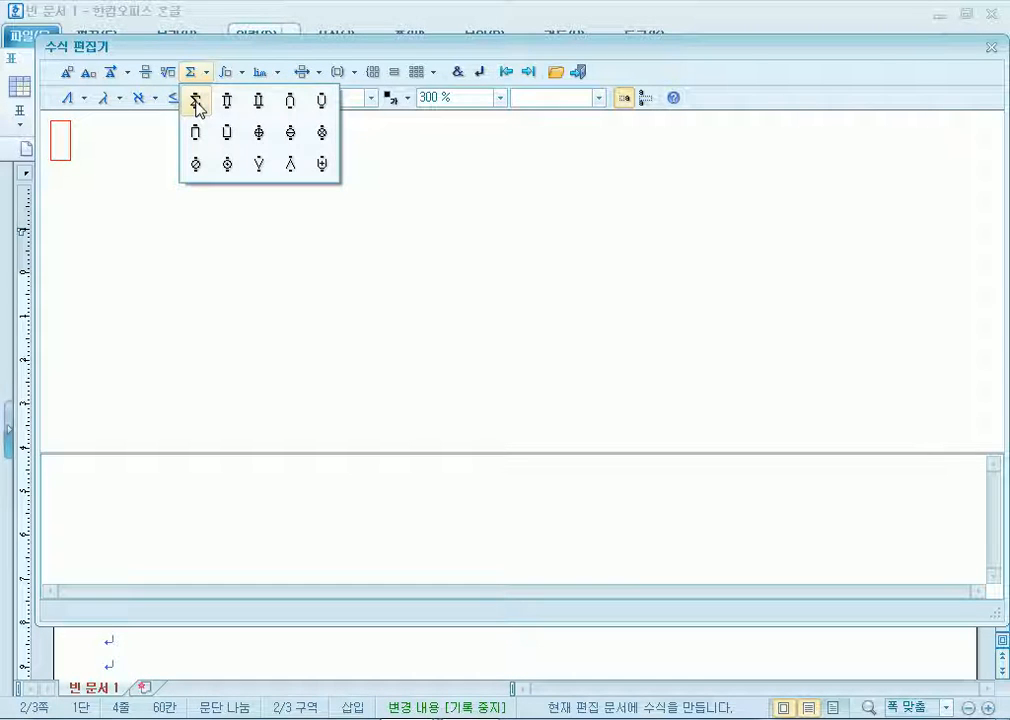
pyautogui.click(196, 103)
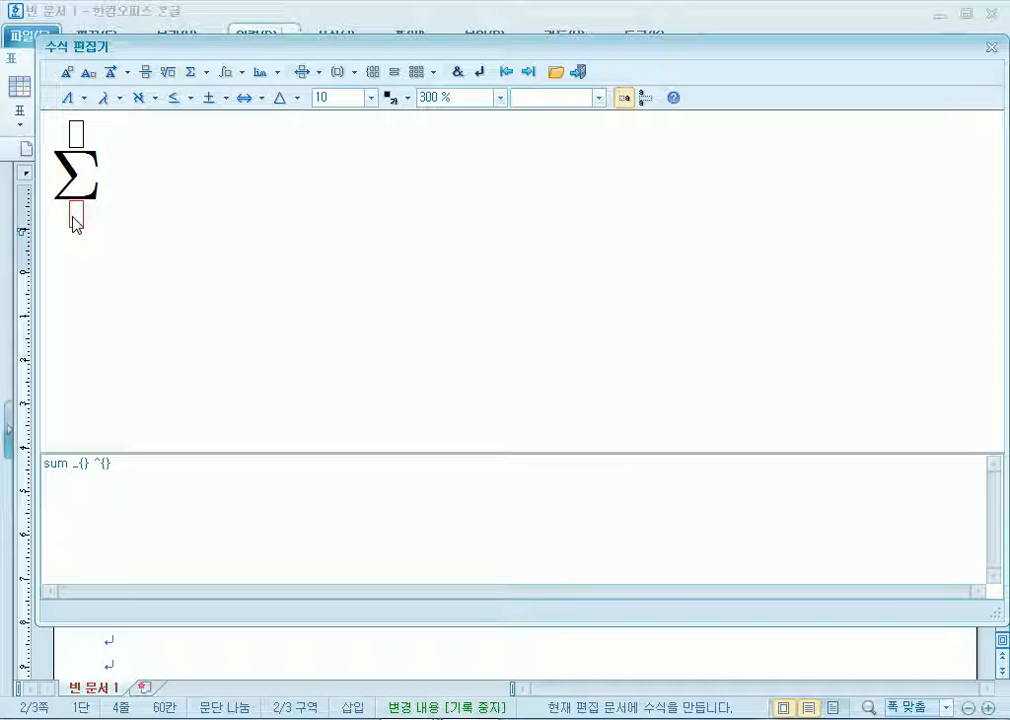
pyautogui.write('k=1')
pyautogui.press('Tab')
pyautogui.write('n')
pyautogui.press('Tab')
# Add the summand k with superscript 3 after the summation sign
pyautogui.write('k')
pyautogui.click(65, 73)
pyautogui.write('3')
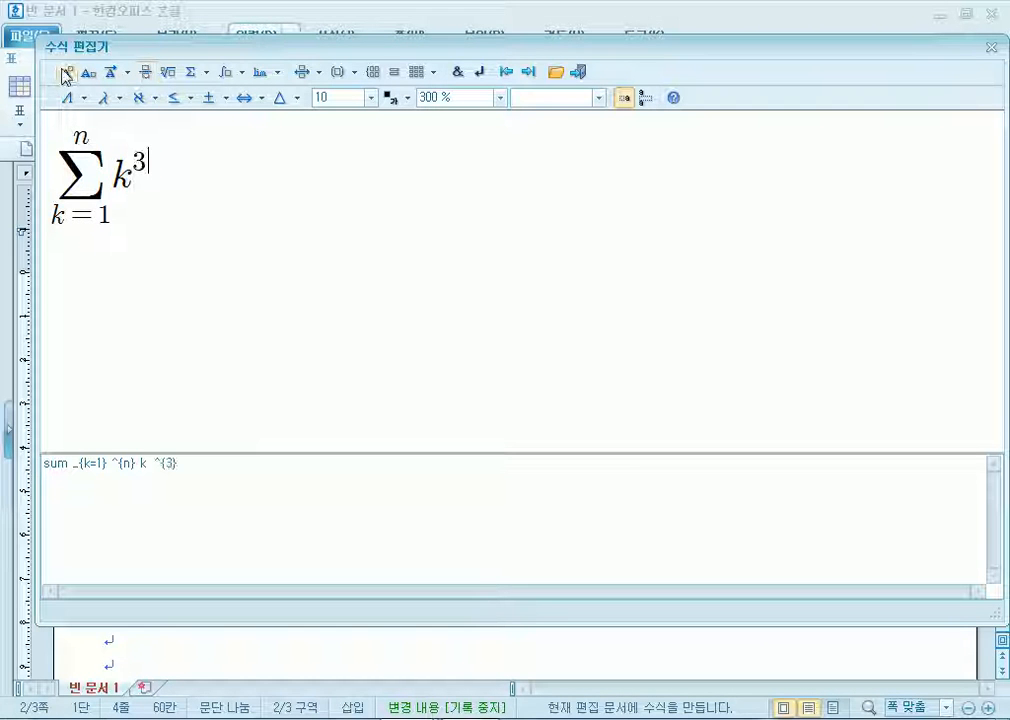
pyautogui.press('Tab')
# Continue the equation with = and a fraction of n(n+1) over 2
pyautogui.write('=')
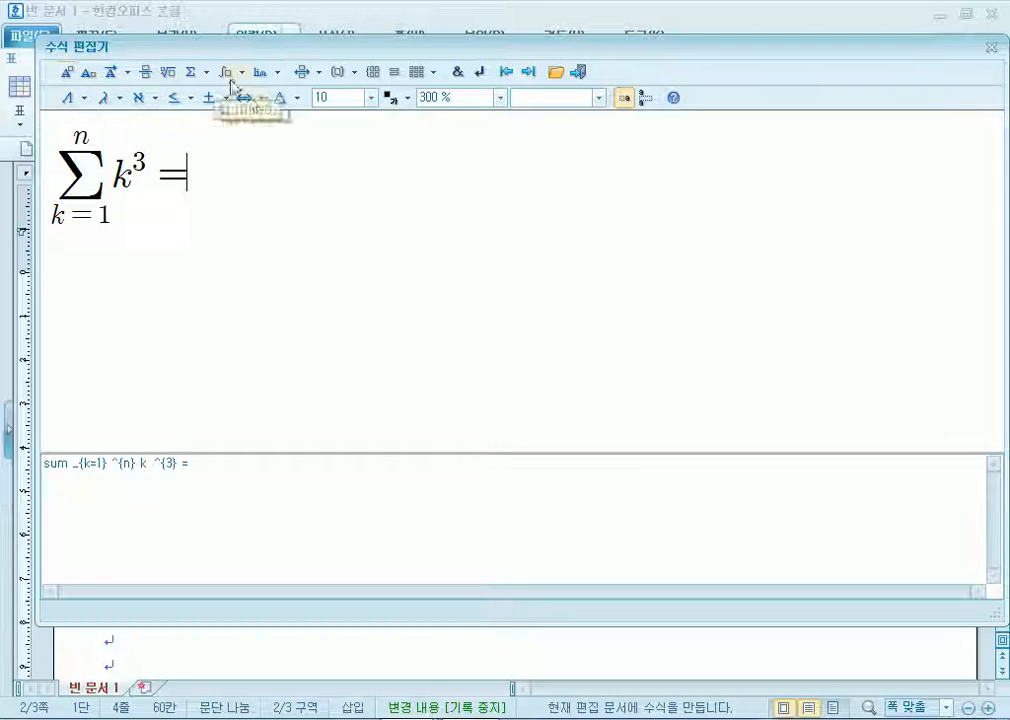
pyautogui.click(146, 73)
pyautogui.write('n(n+')
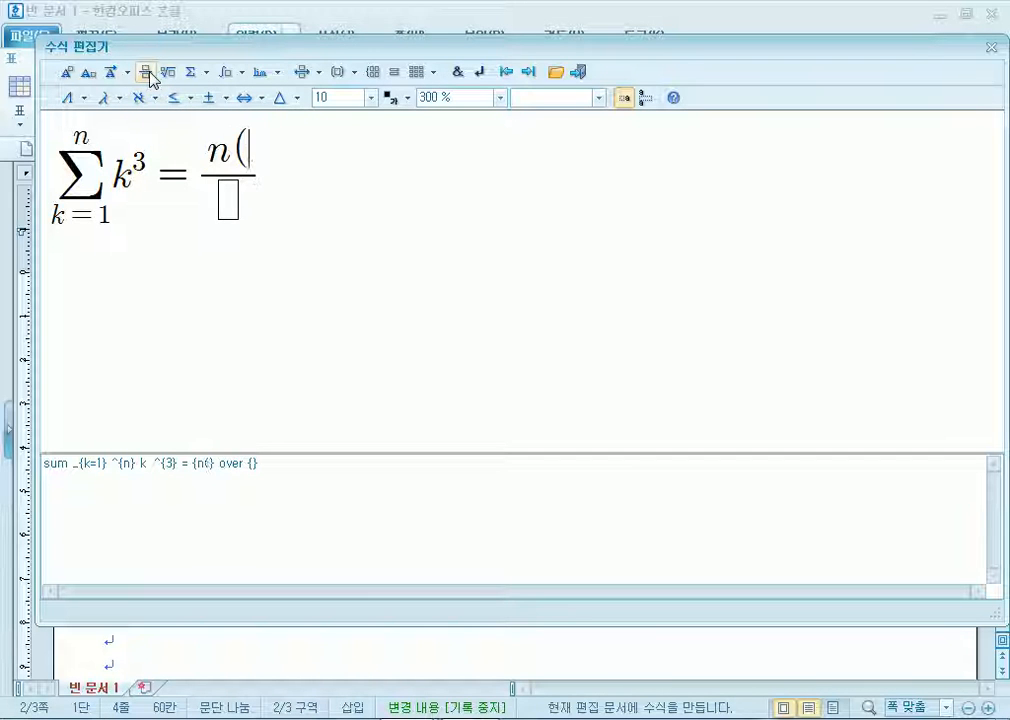
pyautogui.write('1)')
pyautogui.press('Tab')
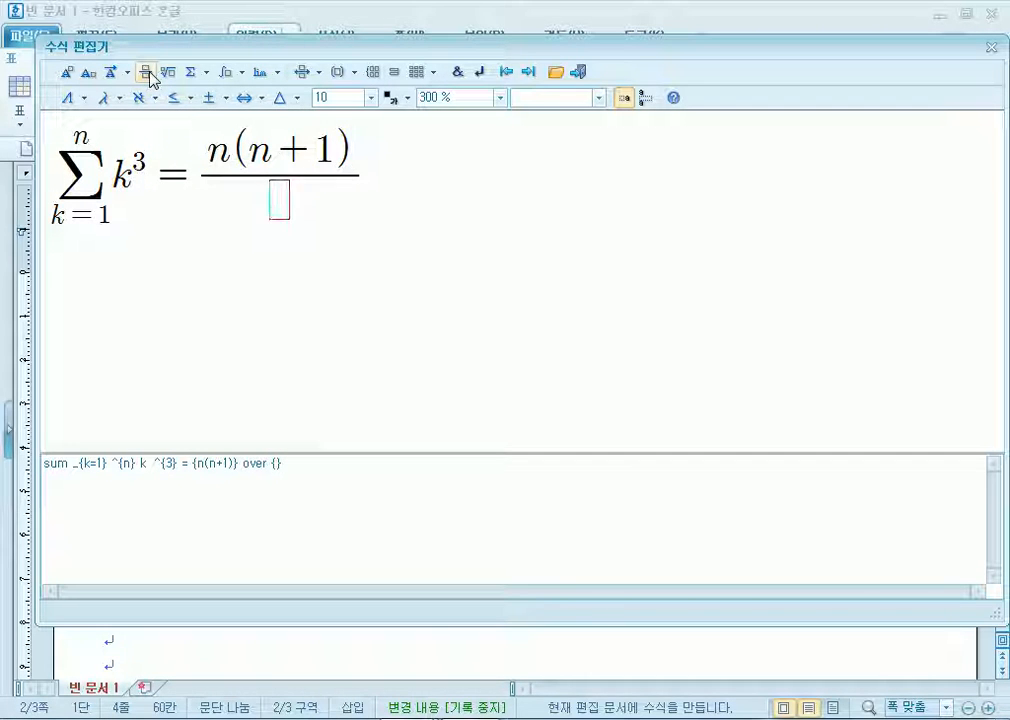
pyautogui.write('2')
pyautogui.press('Tab')
# Complete the equation with = and a summation of k from k=1 to n, and insert it into the document
pyautogui.write('=')
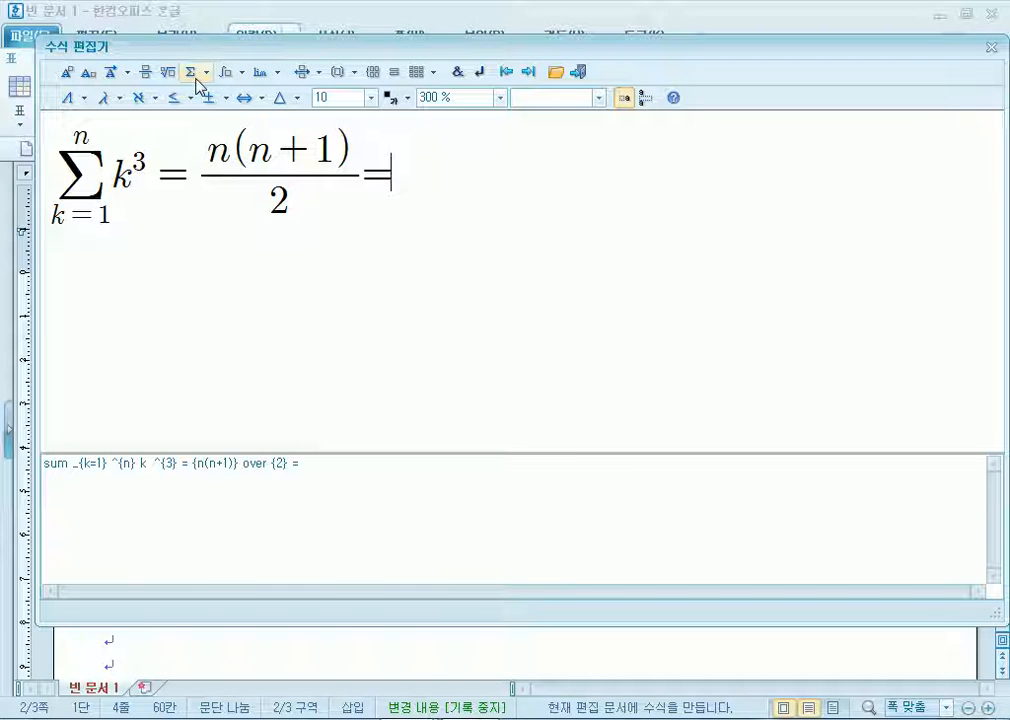
pyautogui.click(190, 72)
pyautogui.click(196, 101)
pyautogui.write('n} ^{}')
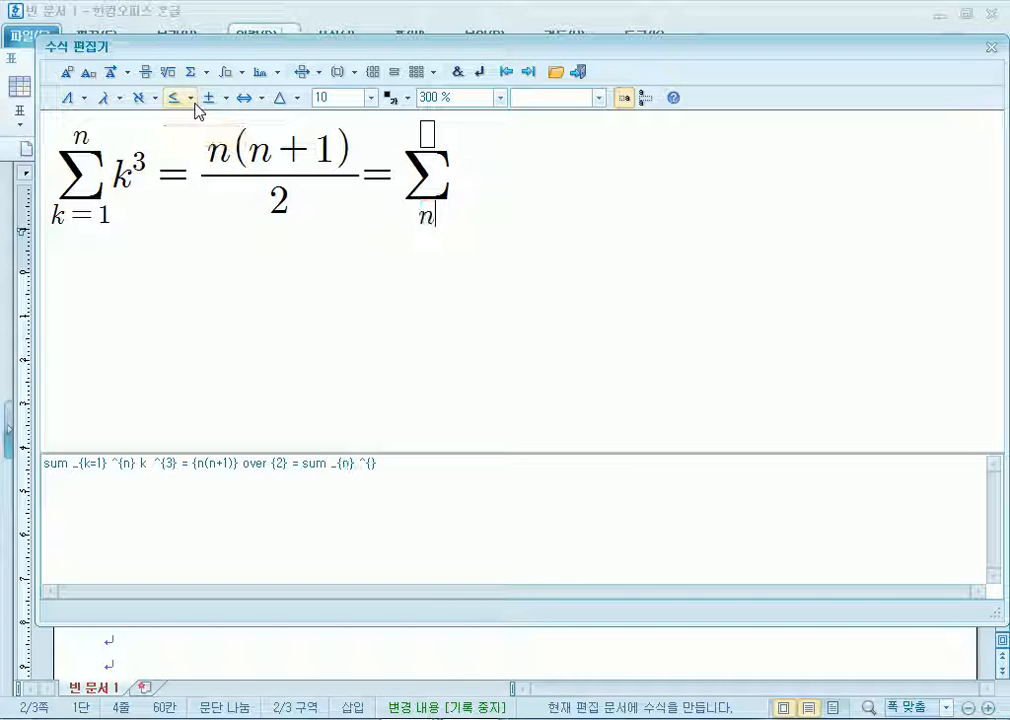
pyautogui.press('BackSpace')
pyautogui.write('k=1} ^{')
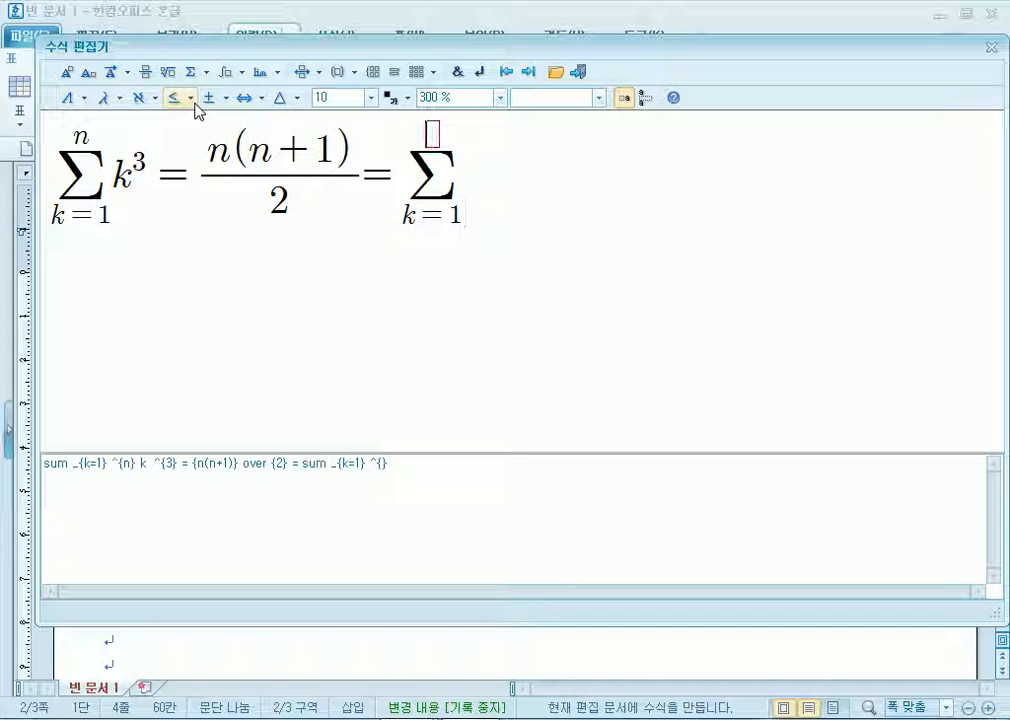
pyautogui.write('n')
pyautogui.press('Tab')
pyautogui.write('k')
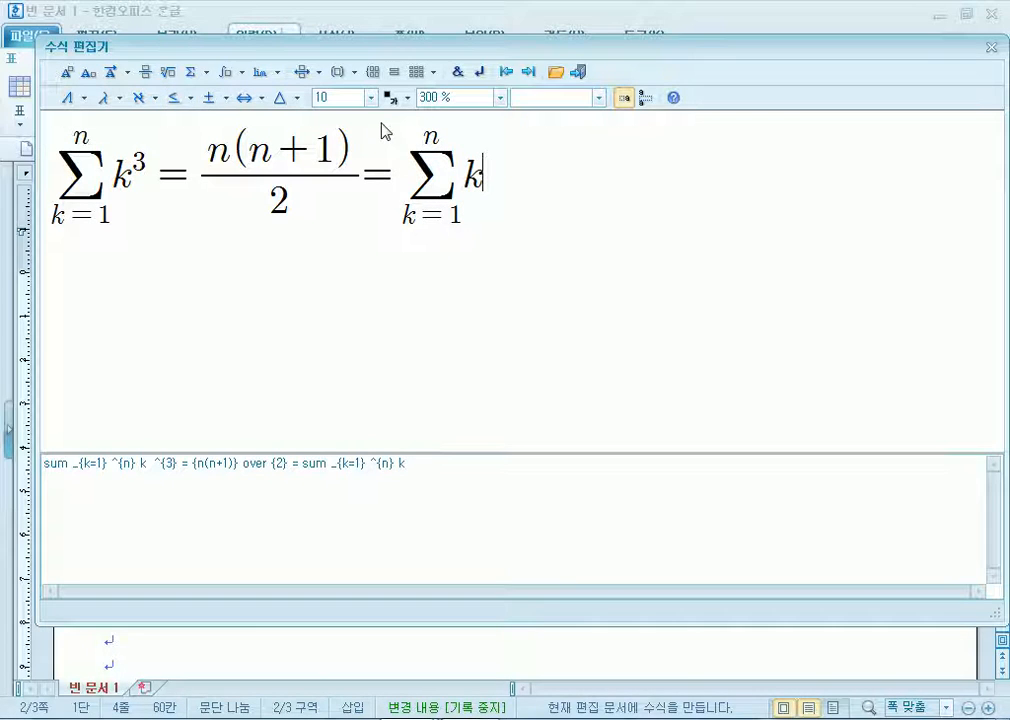
pyautogui.click(577, 72)
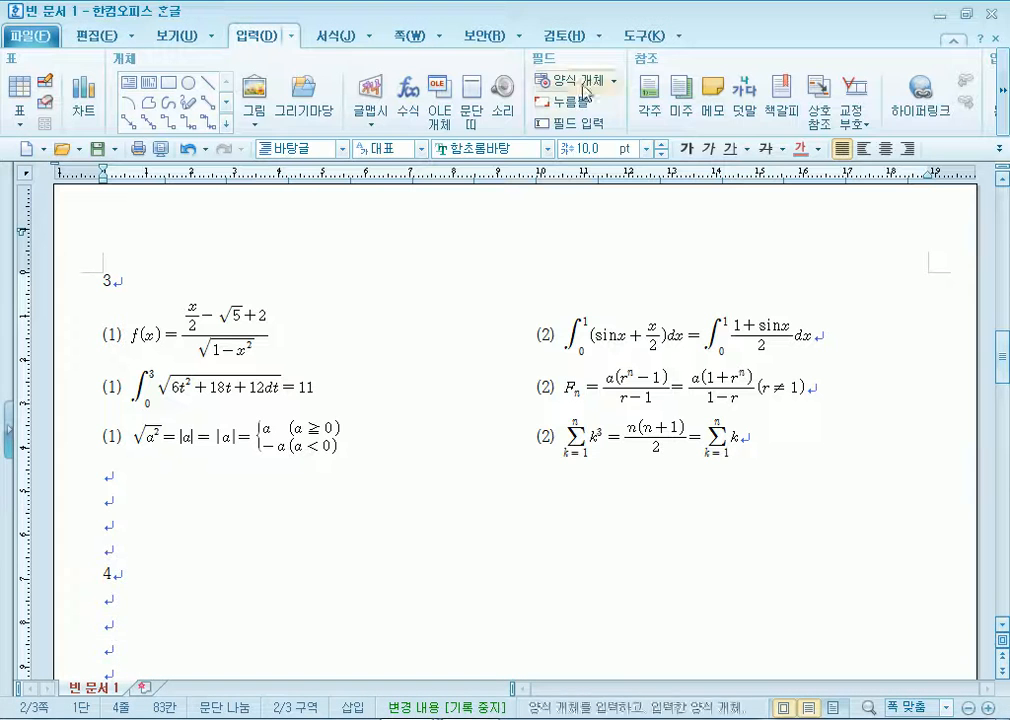
# Label the empty fourth equation line of question 3 as (1)
pyautogui.press('Down')
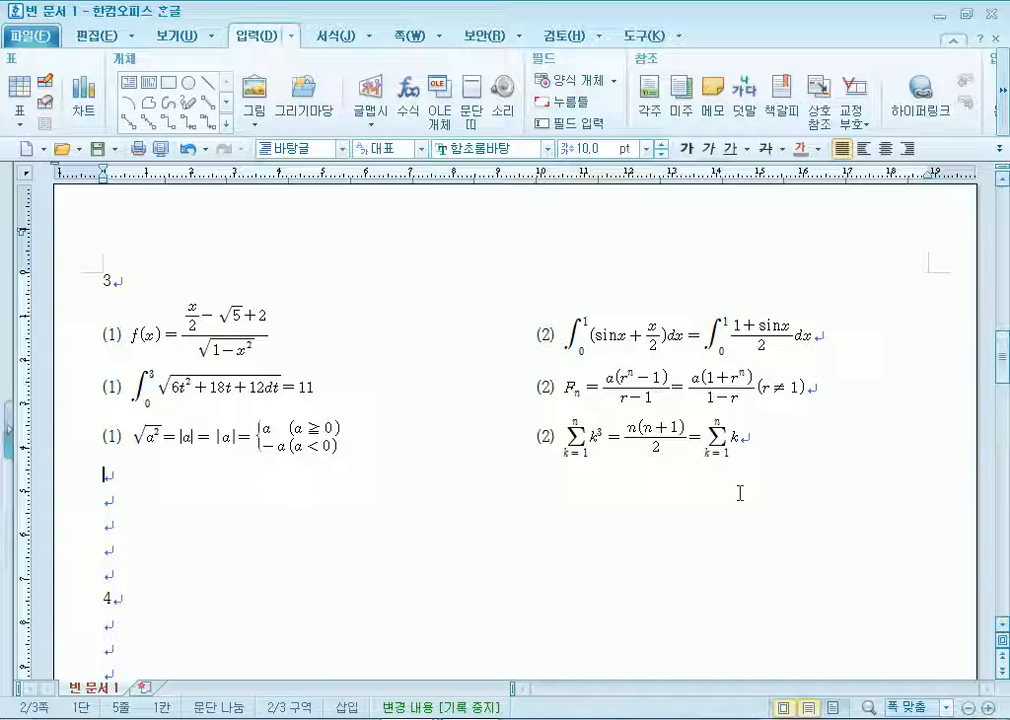
pyautogui.write('(10')
pyautogui.press('BackSpace')
pyautogui.press('BackSpace')
pyautogui.write(')')
# Start a new equation after the fourth line's label with M=
pyautogui.click(407, 112)
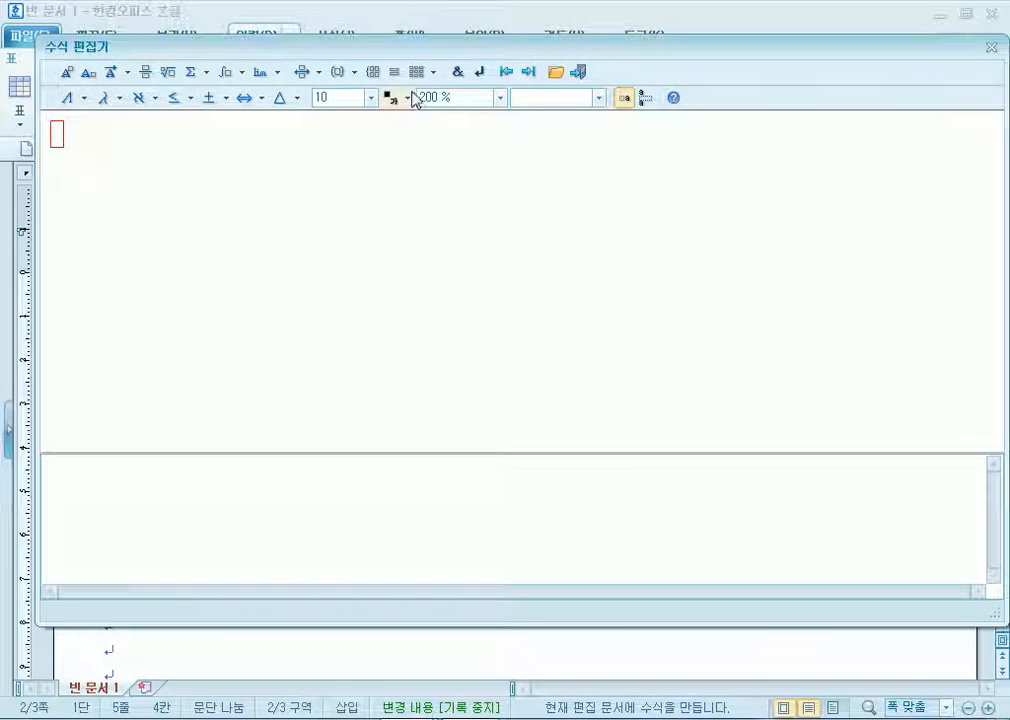
pyautogui.click(497, 99)
pyautogui.click(453, 188)
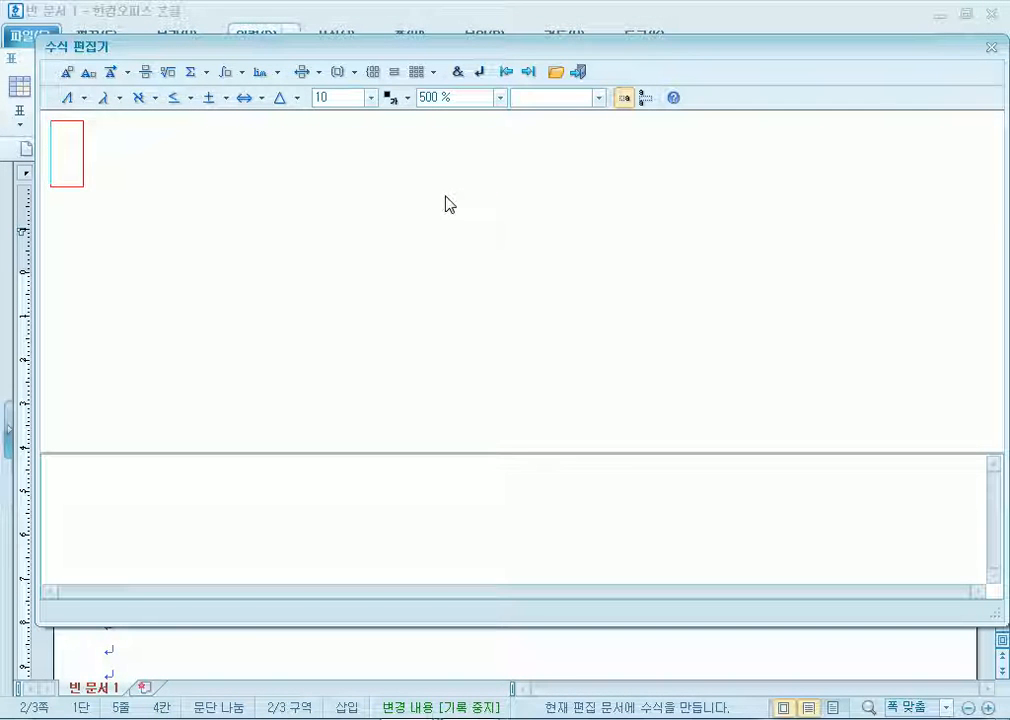
pyautogui.write('M=')
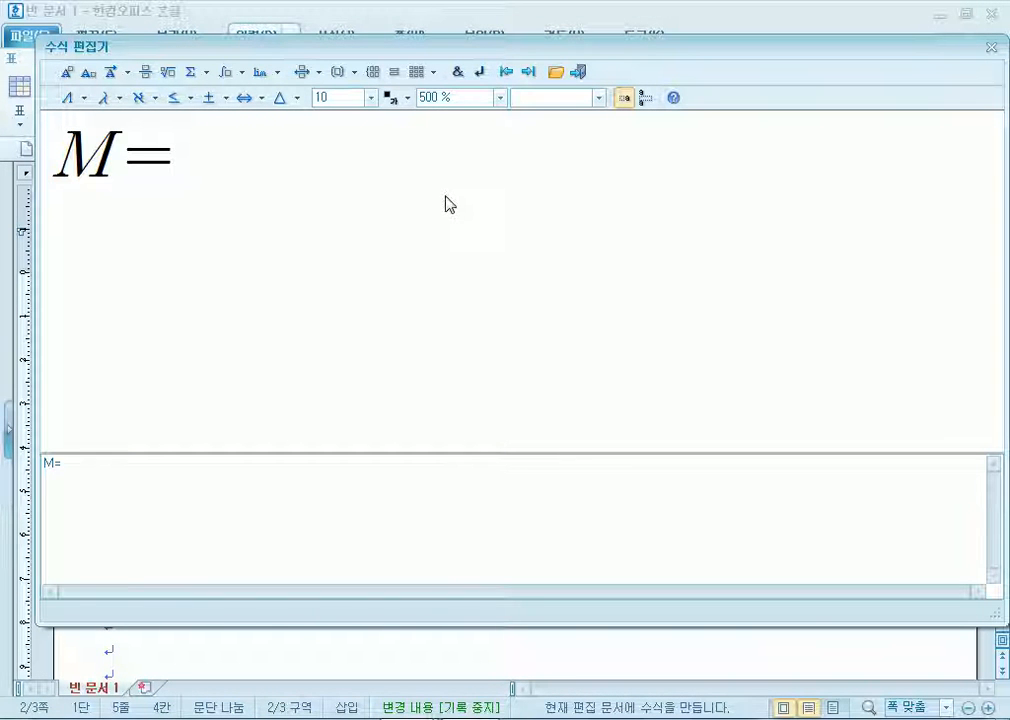
# Add a fraction after M= with ΔP as numerator and K with subscript a as denominator
pyautogui.click(146, 74)
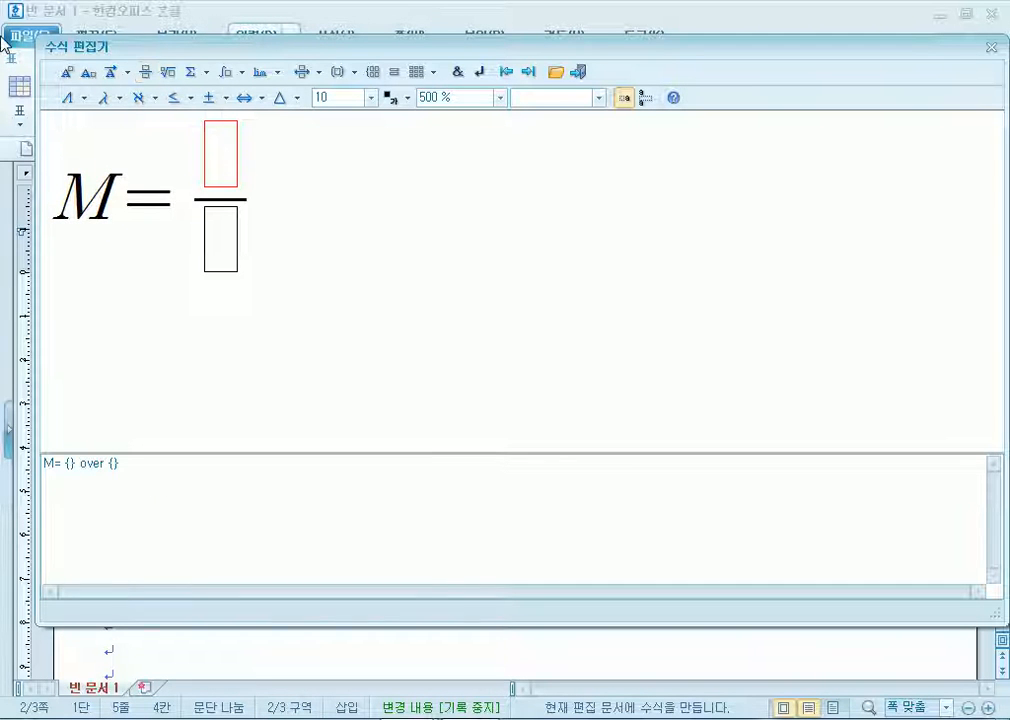
pyautogui.click(68, 101)
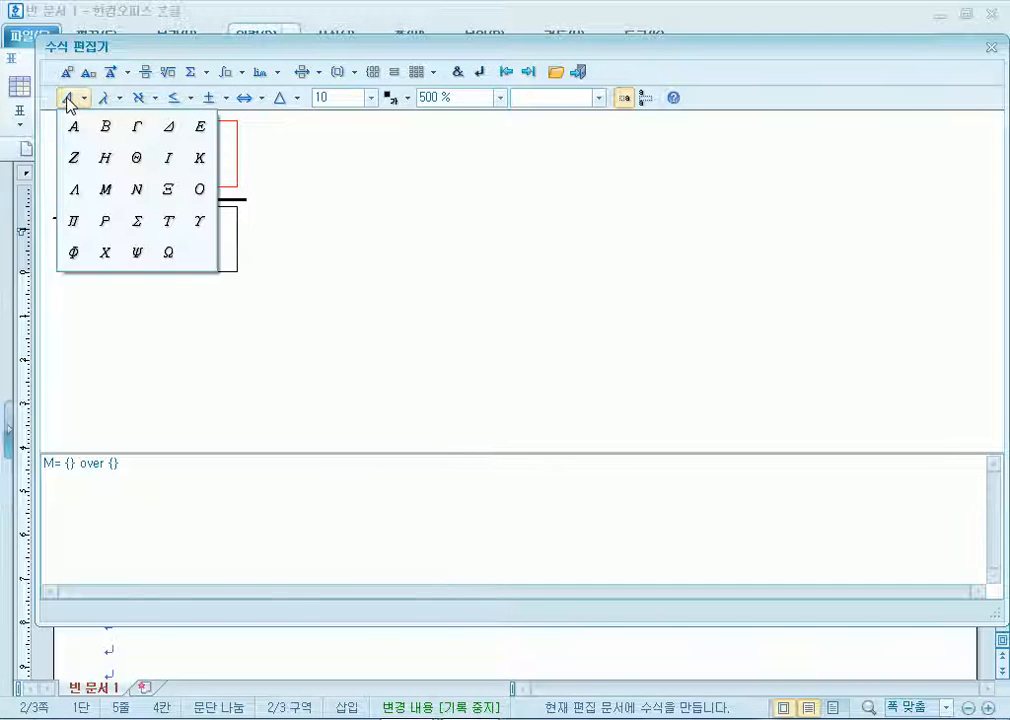
pyautogui.click(166, 125)
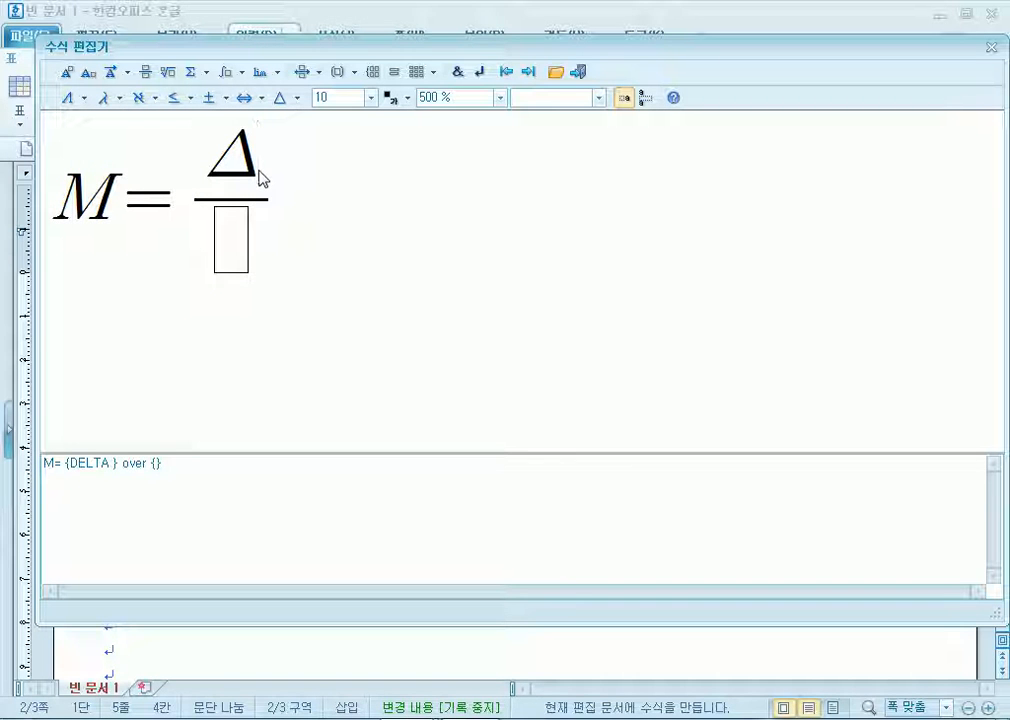
pyautogui.write('P')
pyautogui.press('Tab')
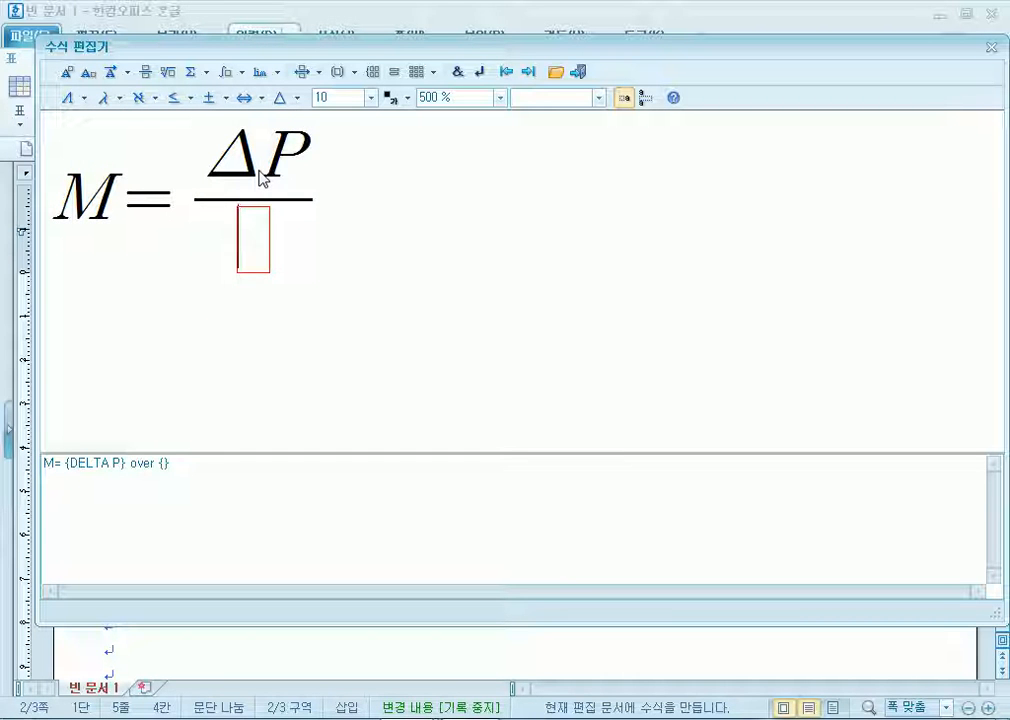
pyautogui.write('K')
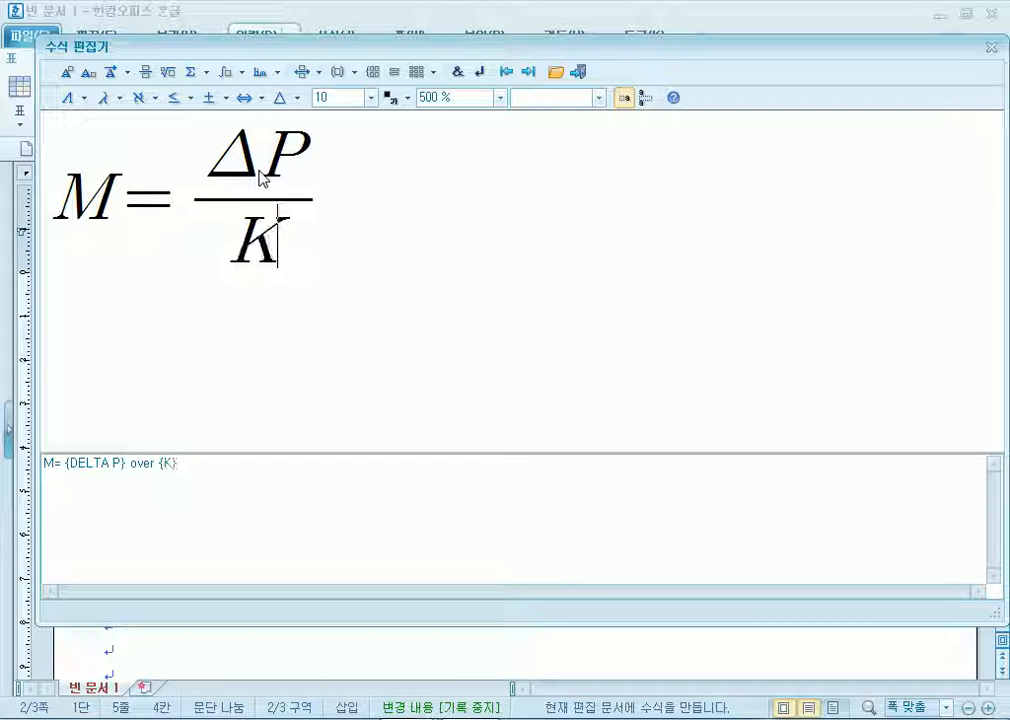
pyautogui.click(88, 72)
pyautogui.write('a')
pyautogui.press('Tab')
# Continue the equation with = and a fraction of ΔT with subscript b over K with subscript b
pyautogui.write('=')
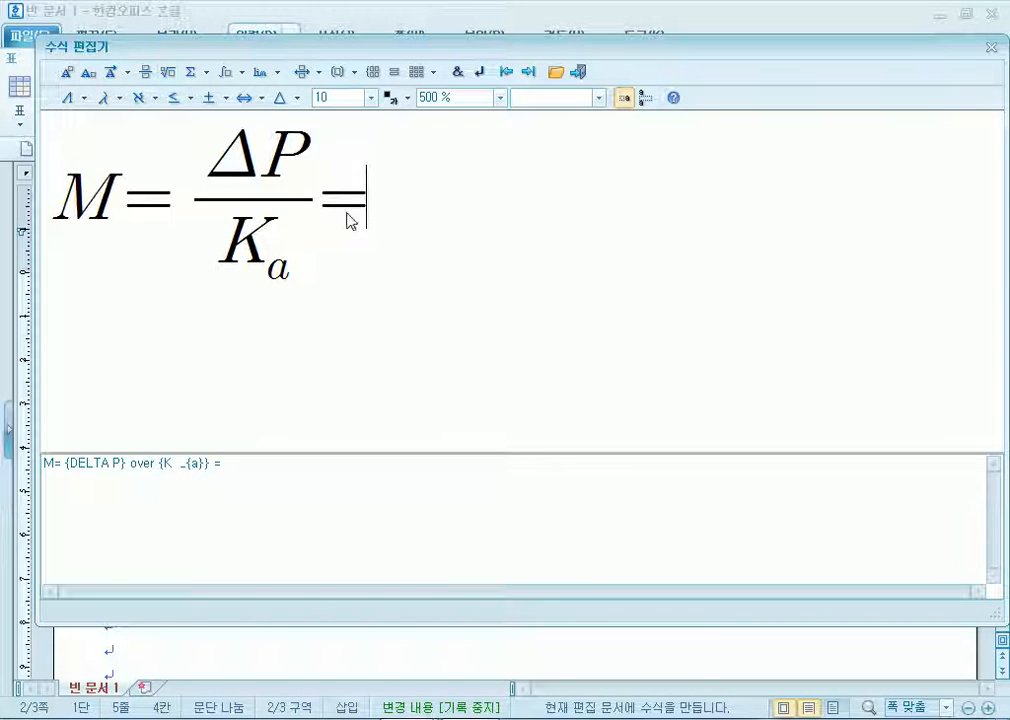
pyautogui.click(146, 73)
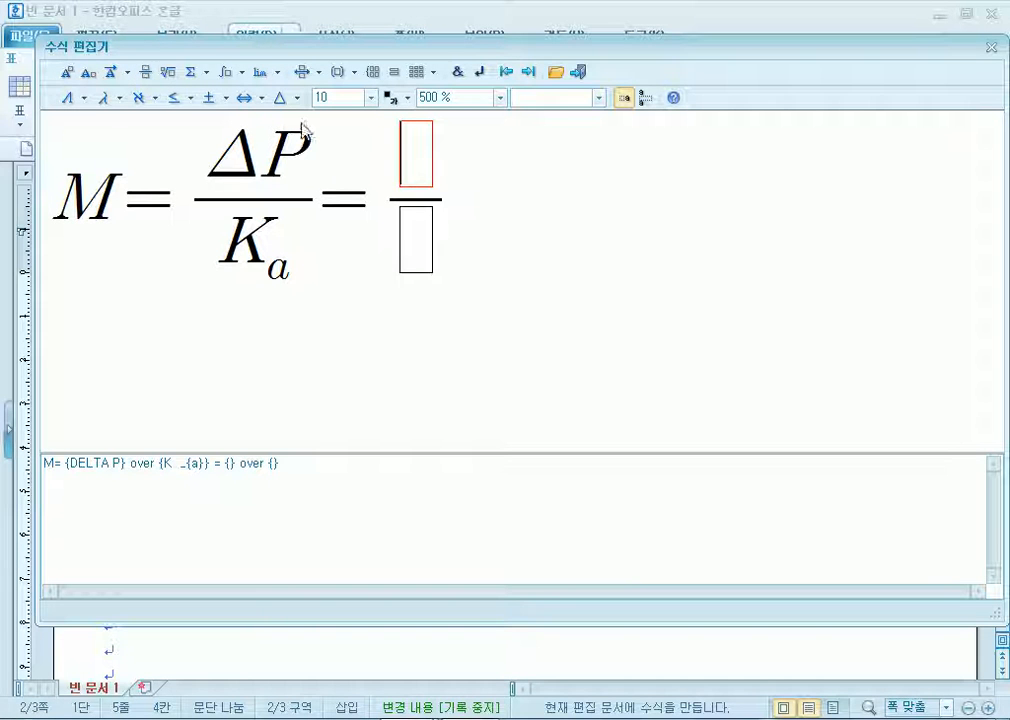
pyautogui.click(75, 104)
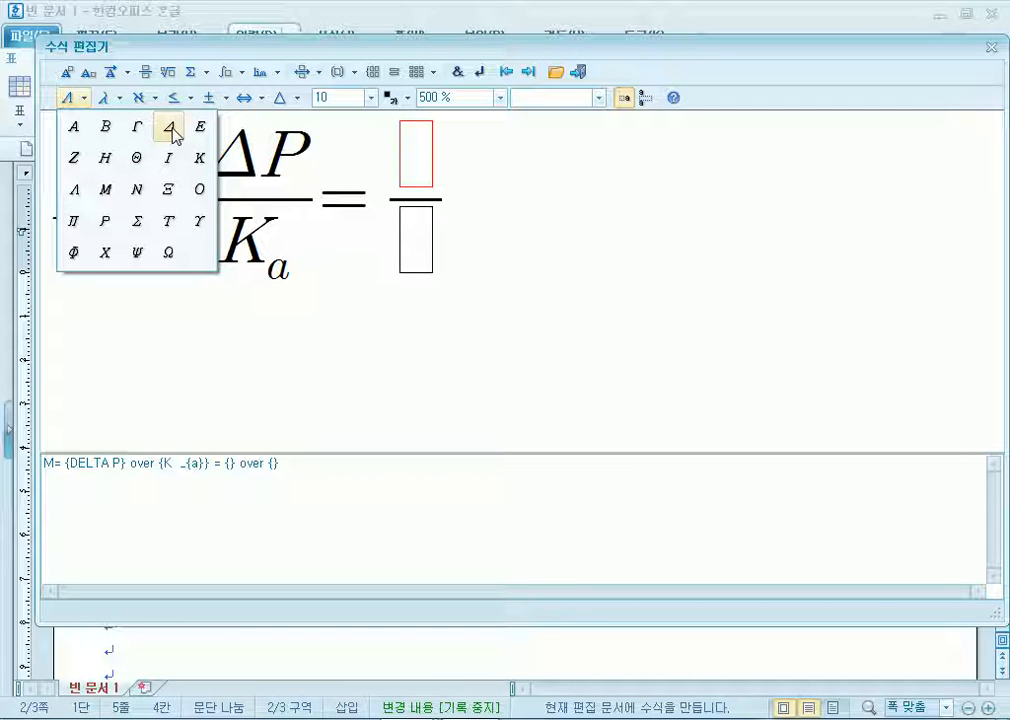
pyautogui.click(172, 128)
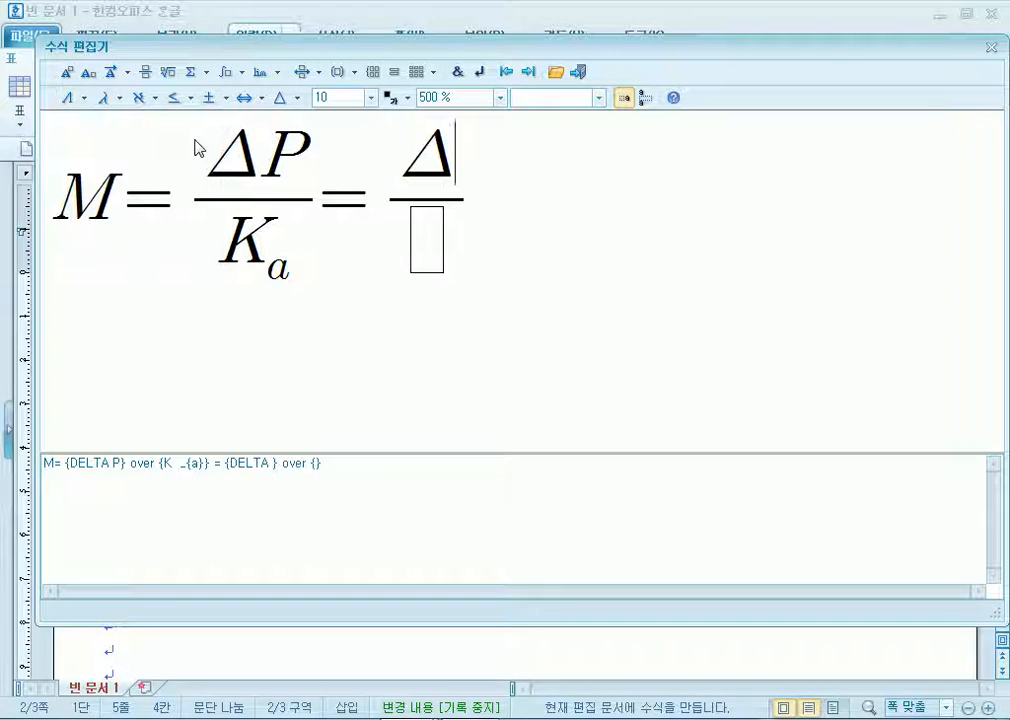
pyautogui.write('T')
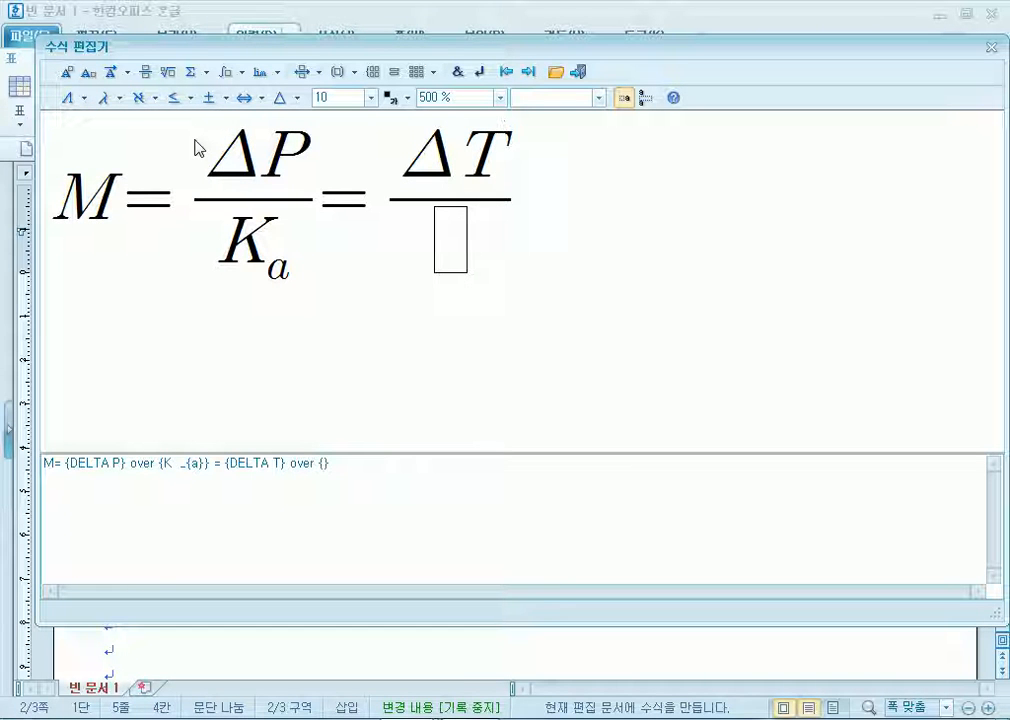
pyautogui.click(88, 72)
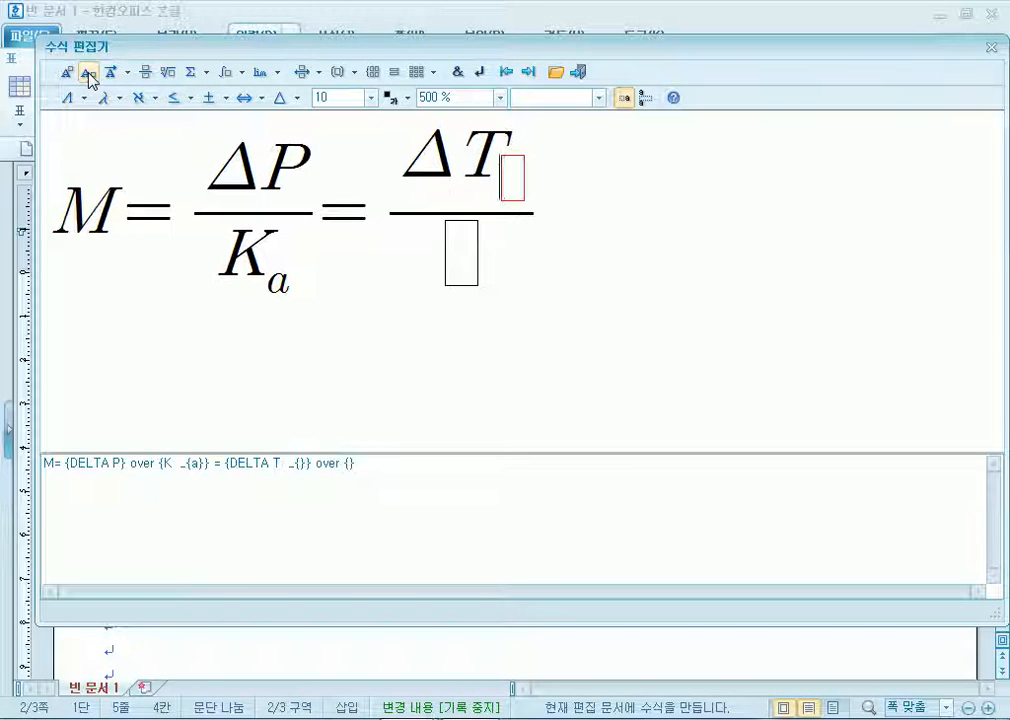
pyautogui.write('b')
pyautogui.press('Tab')
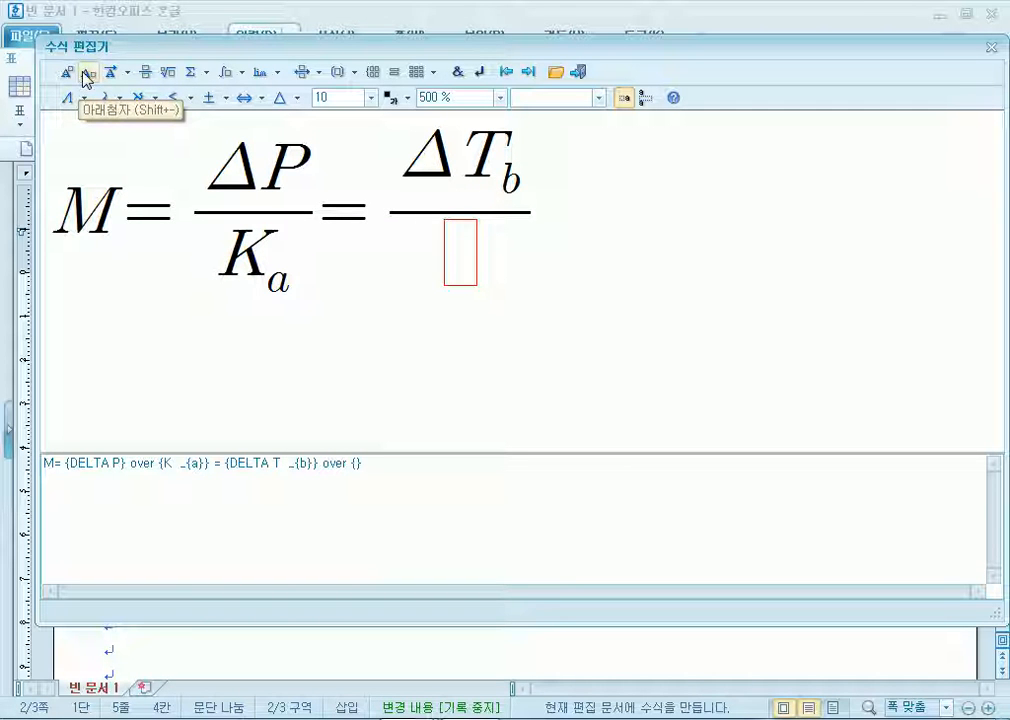
pyautogui.write('K')
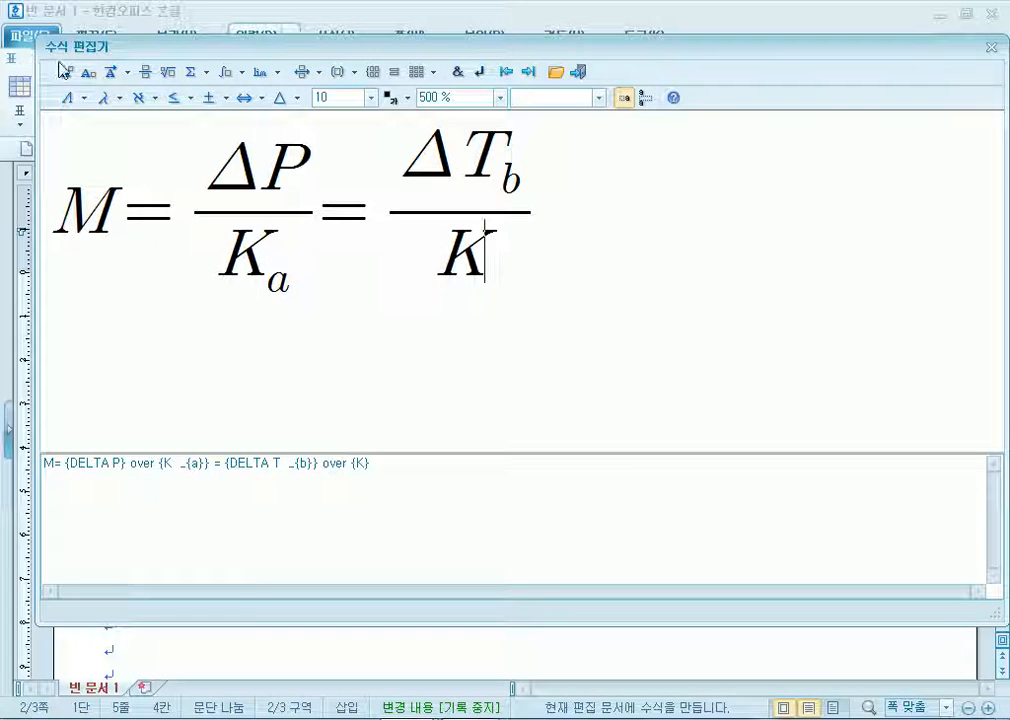
pyautogui.click(89, 72)
pyautogui.write('b}} ')
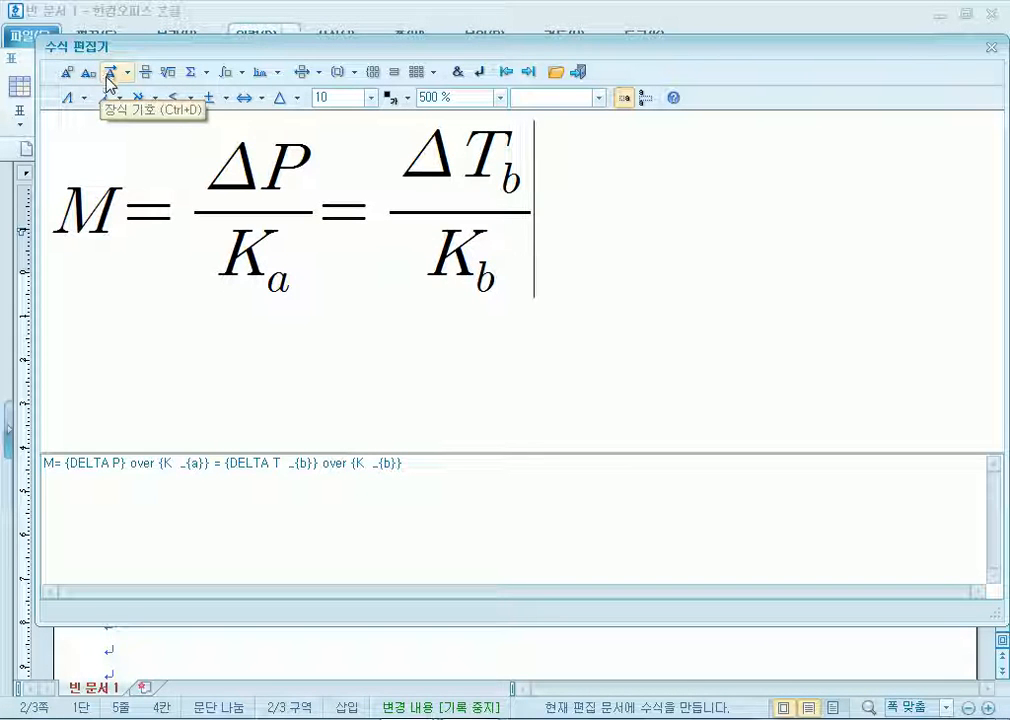
# Add another equals sign followed by an empty third fraction
pyautogui.write('=')
pyautogui.click(145, 72)
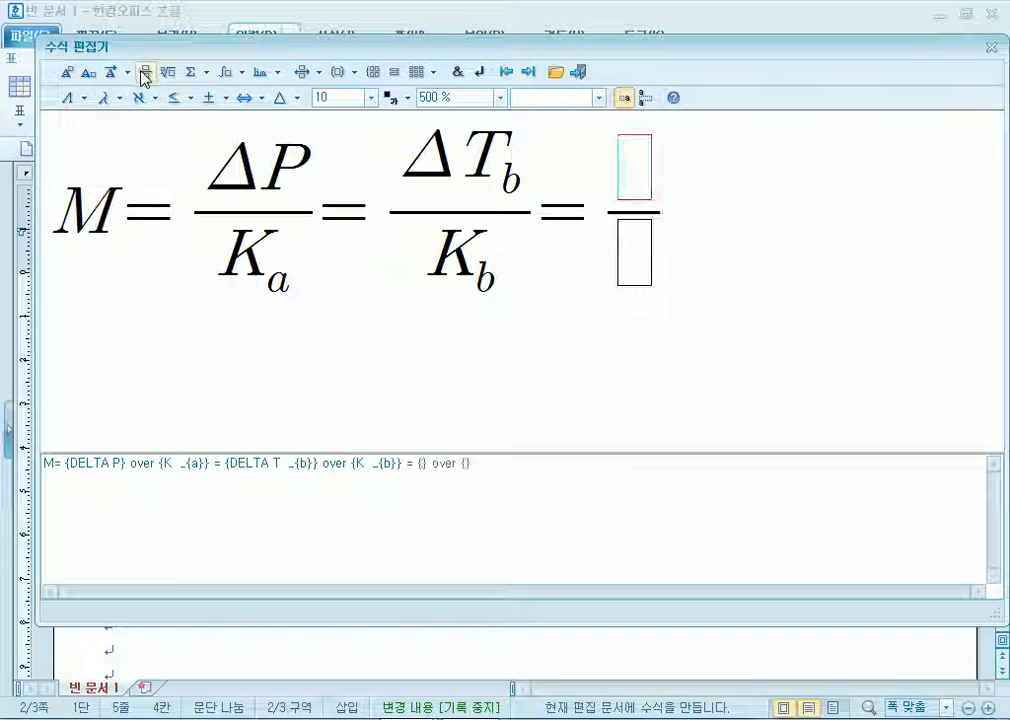
pyautogui.click(146, 74)
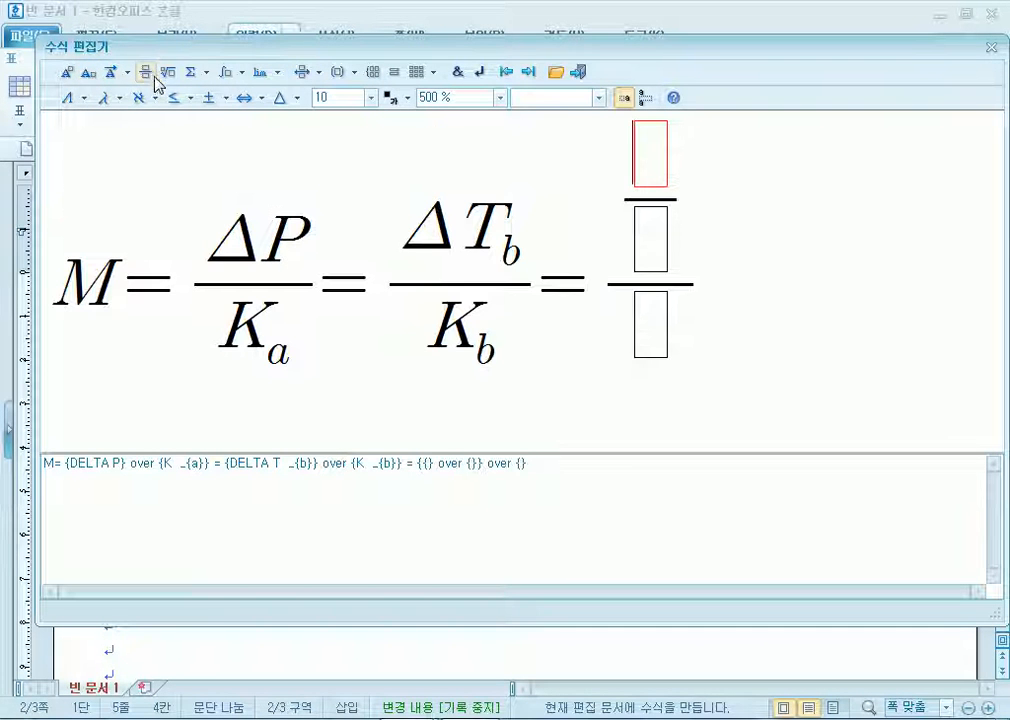
pyautogui.click(630, 208)
pyautogui.press('Delete')
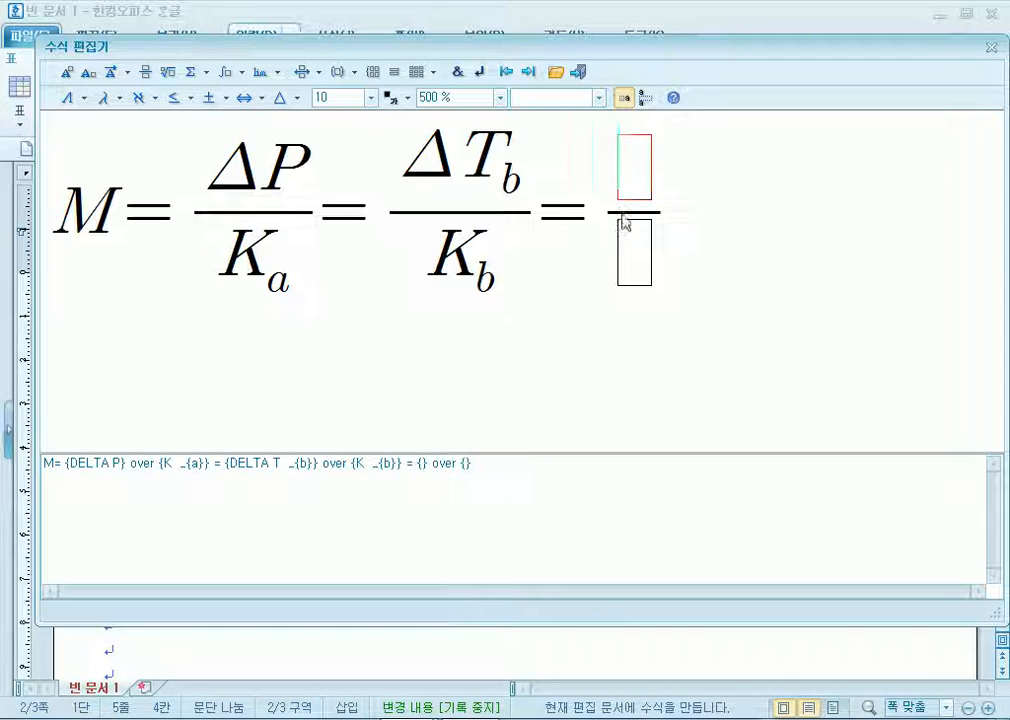
# Enter ΔT with subscript f as the numerator of the third fraction
pyautogui.click(70, 97)
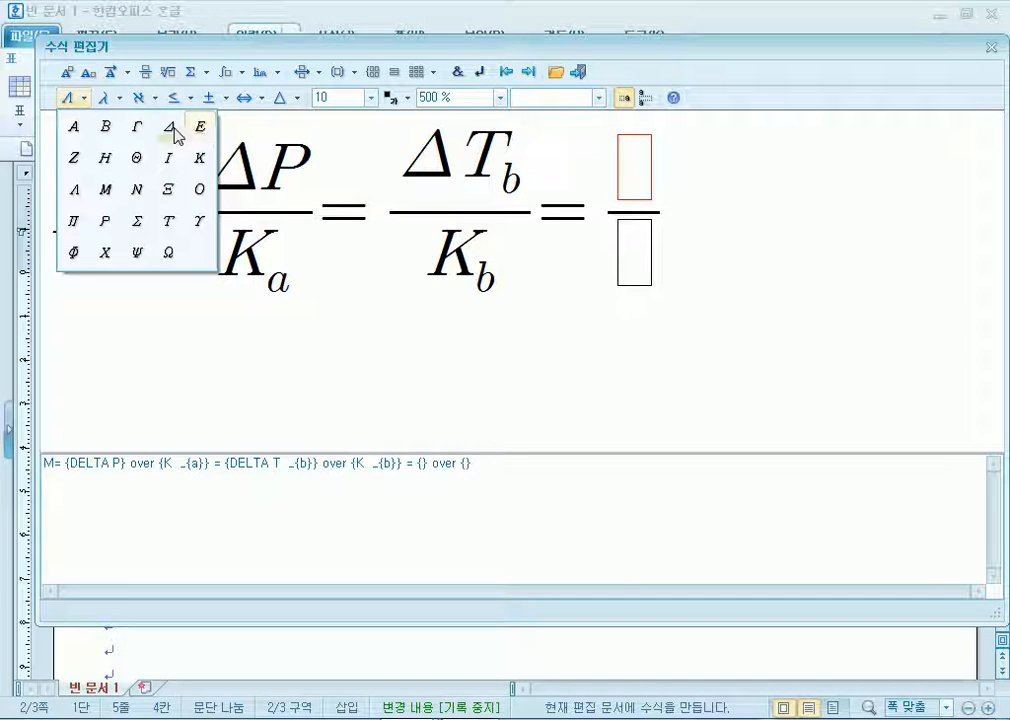
pyautogui.click(169, 131)
pyautogui.write('TA T')
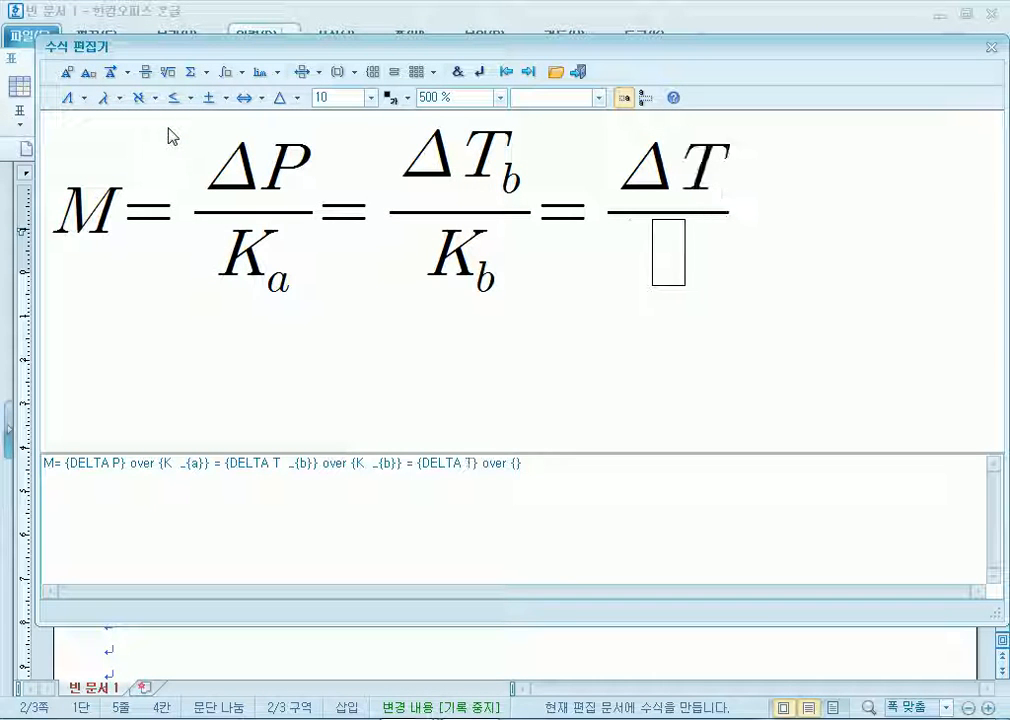
pyautogui.click(87, 73)
pyautogui.write('f')
pyautogui.press('Tab')
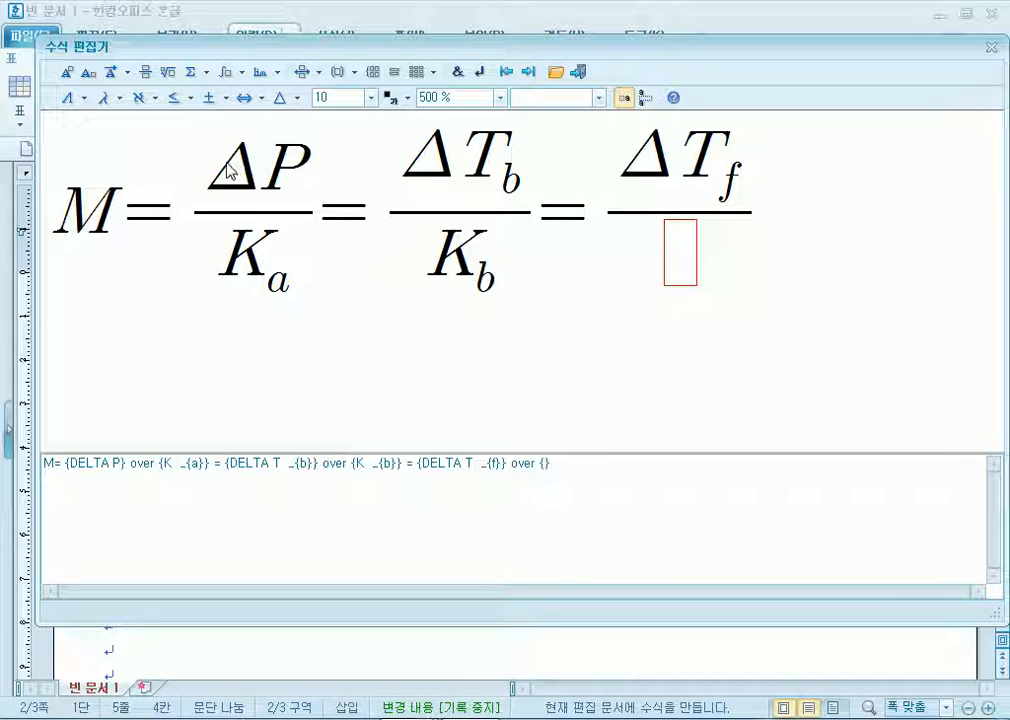
# Enter K with subscript f as the denominator of the third fraction
pyautogui.write('K')
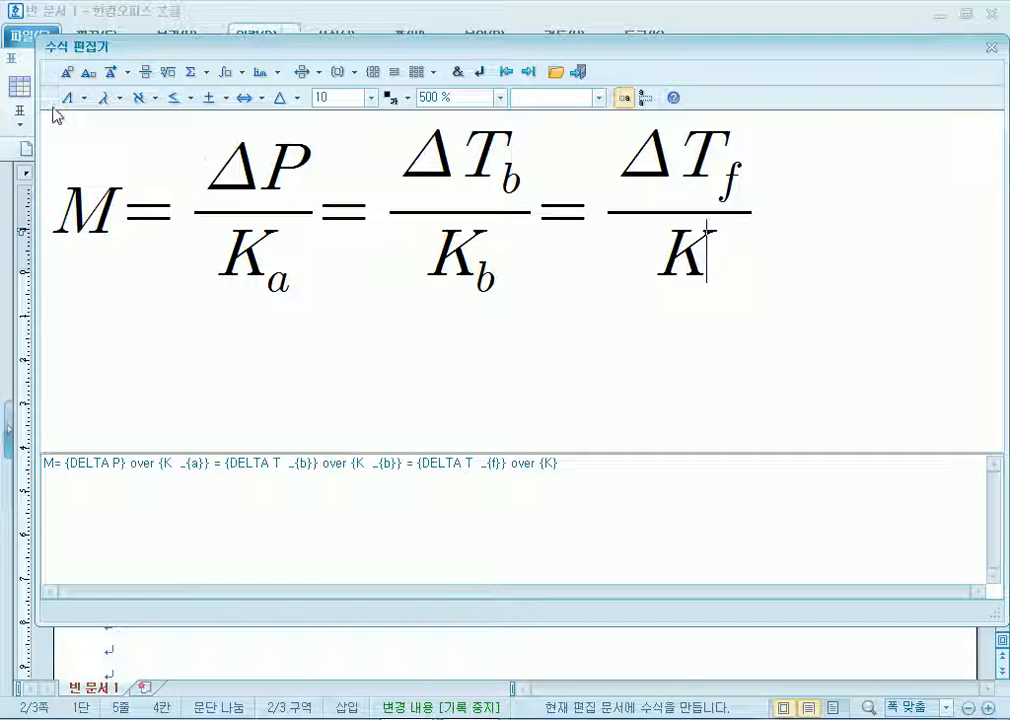
pyautogui.click(87, 73)
pyautogui.write('G')
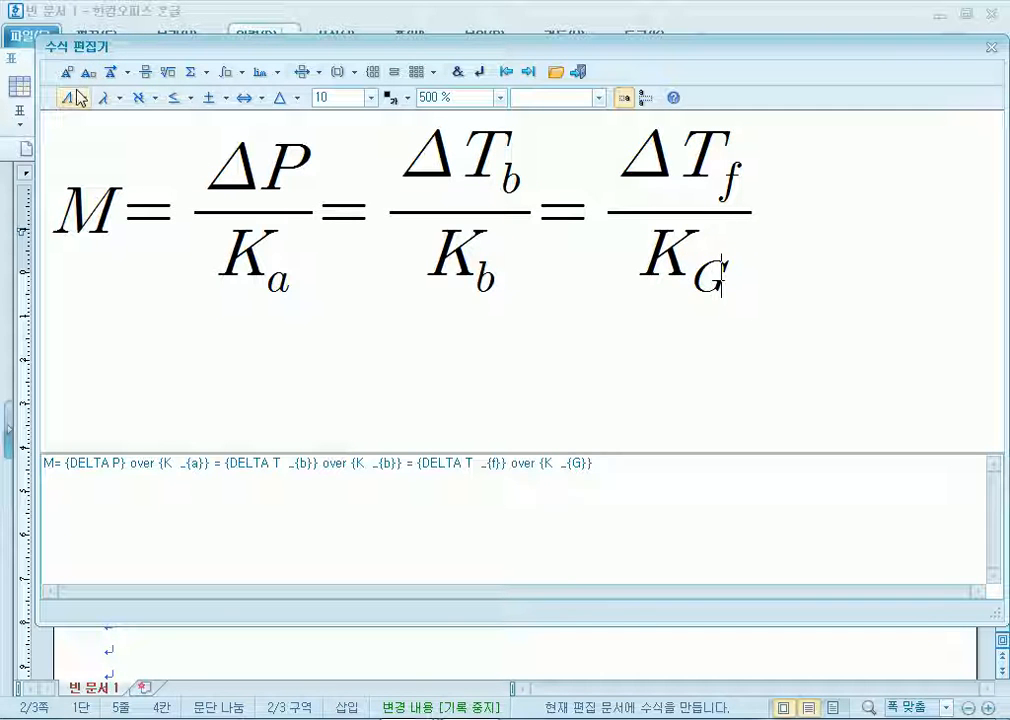
pyautogui.press('BackSpace')
pyautogui.write('f')
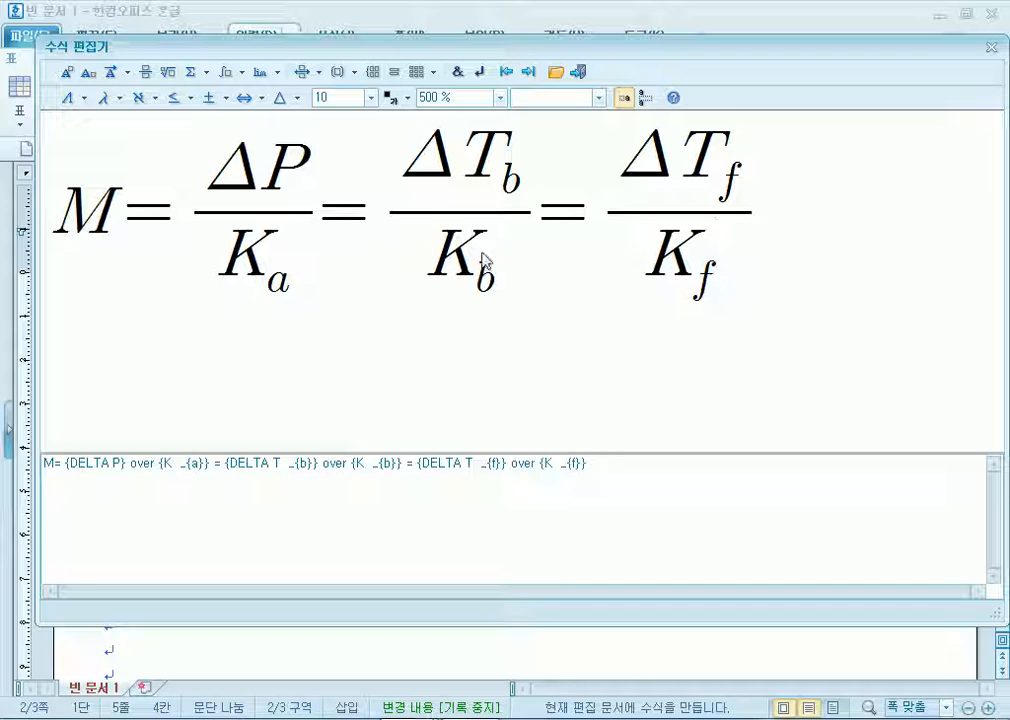
pyautogui.click(117, 98)
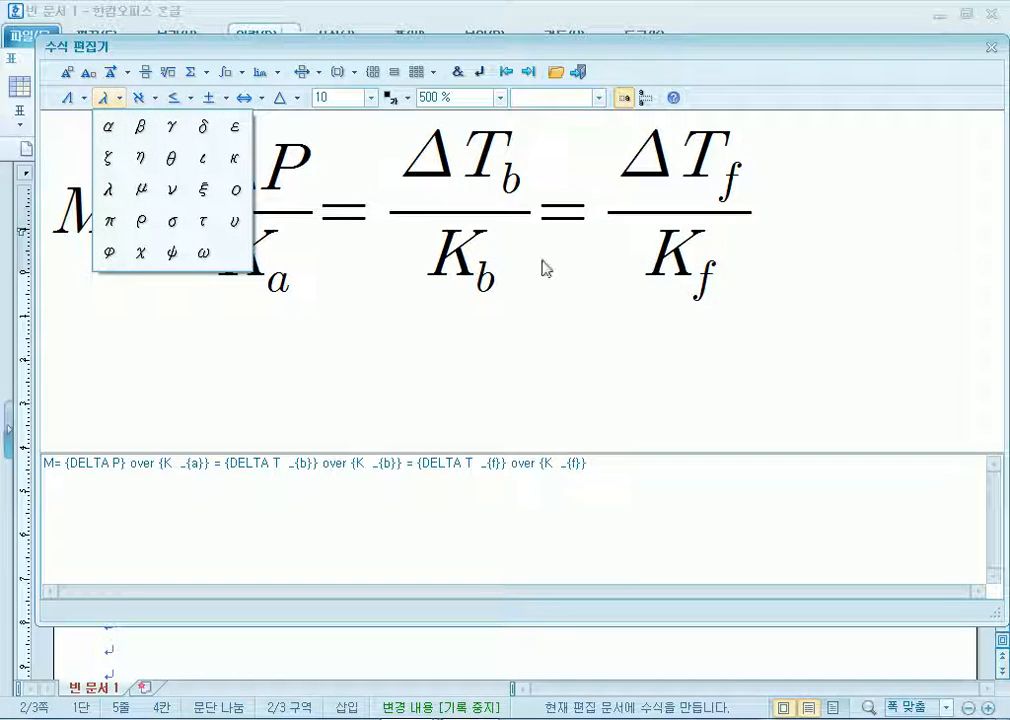
pyautogui.click(669, 196)
pyautogui.click(641, 185)
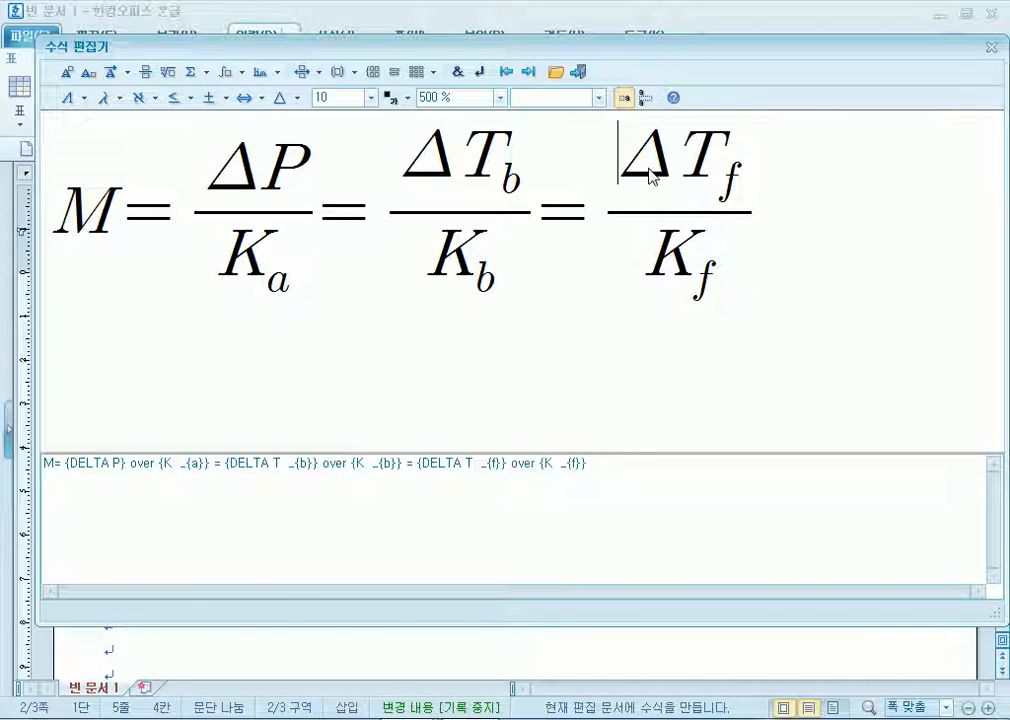
# Place the finished M= equation in the document and add a tab-aligned (2) label on the same line
pyautogui.click(579, 74)
pyautogui.press('Tab')
pyautogui.press('Tab')
pyautogui.press('Tab')
pyautogui.press('Tab')
pyautogui.write('(2)')
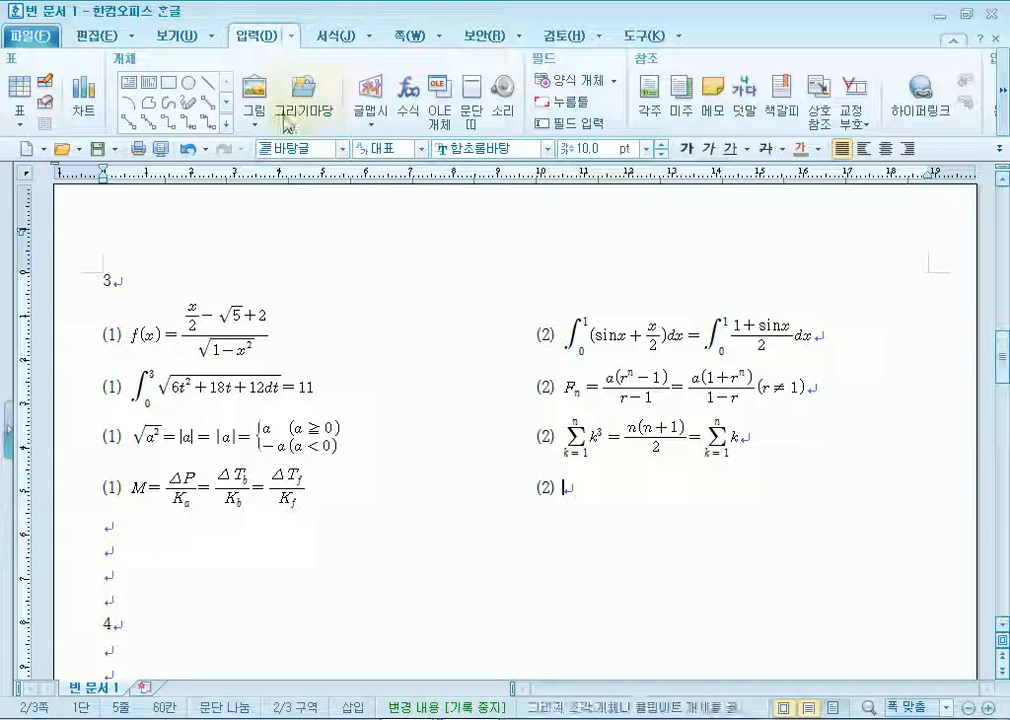
# Start a new equation after the fourth line's (2) label with the editor view at 500 %
pyautogui.click(407, 118)
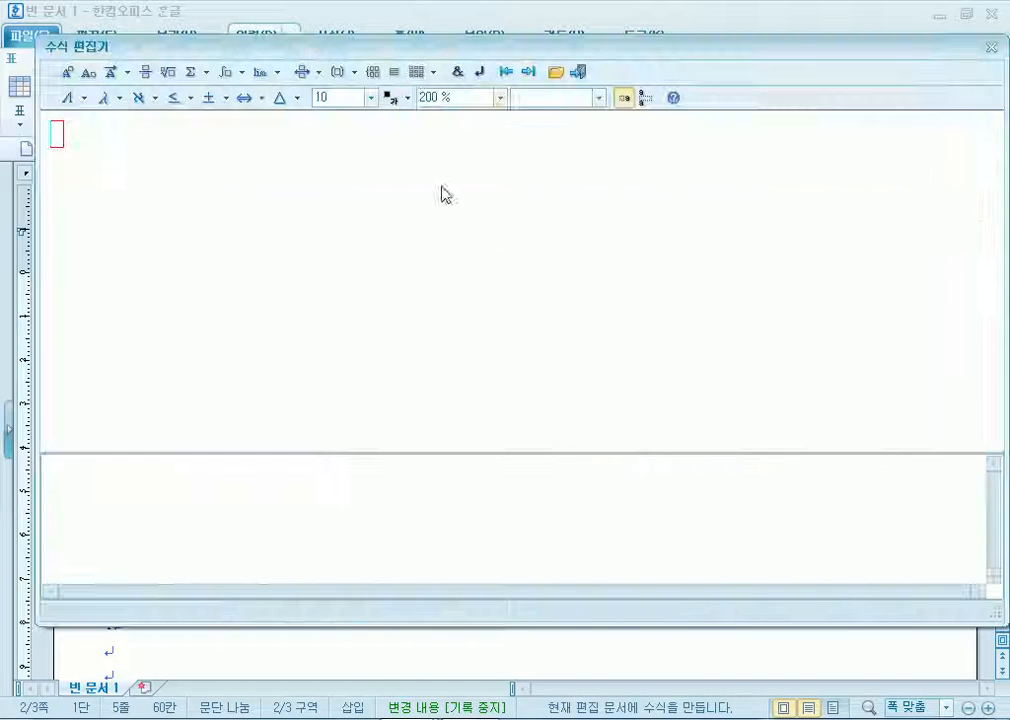
pyautogui.click(499, 98)
pyautogui.click(452, 188)
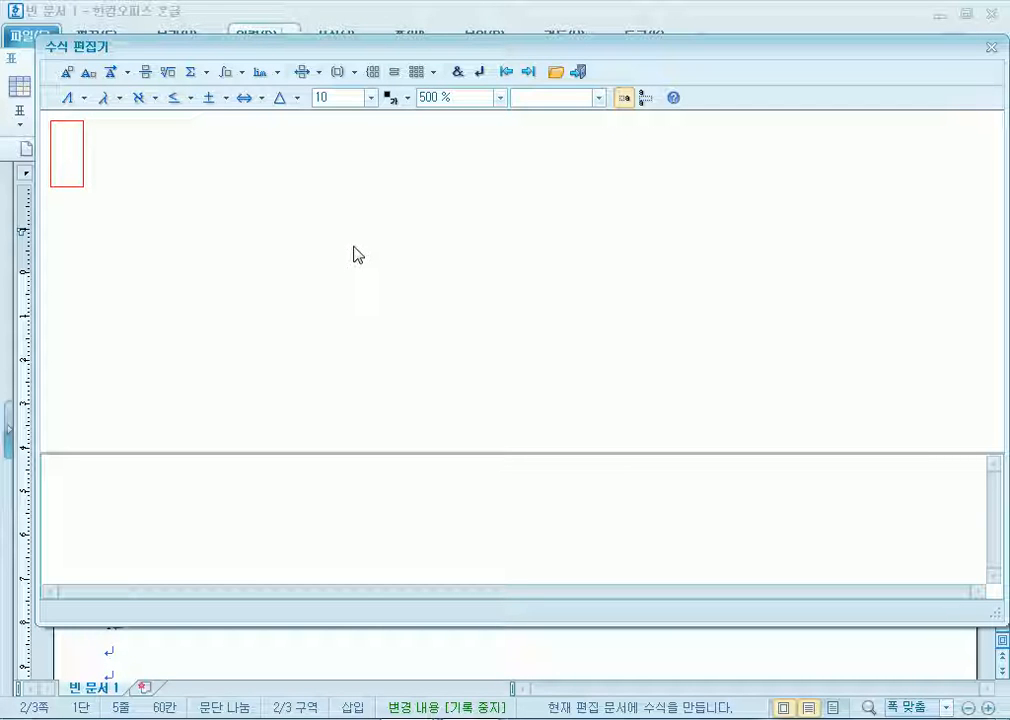
# Try entering (abc) in the empty equation, then clear it
pyautogui.write('(abc)')
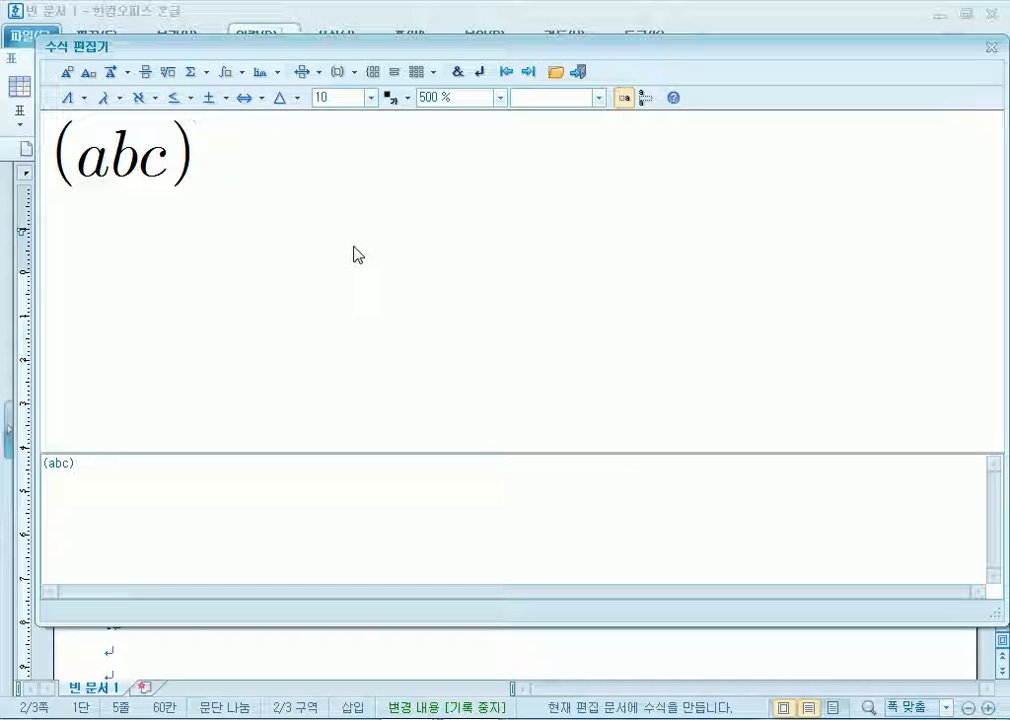
pyautogui.hotkey('ctrl', 'a')
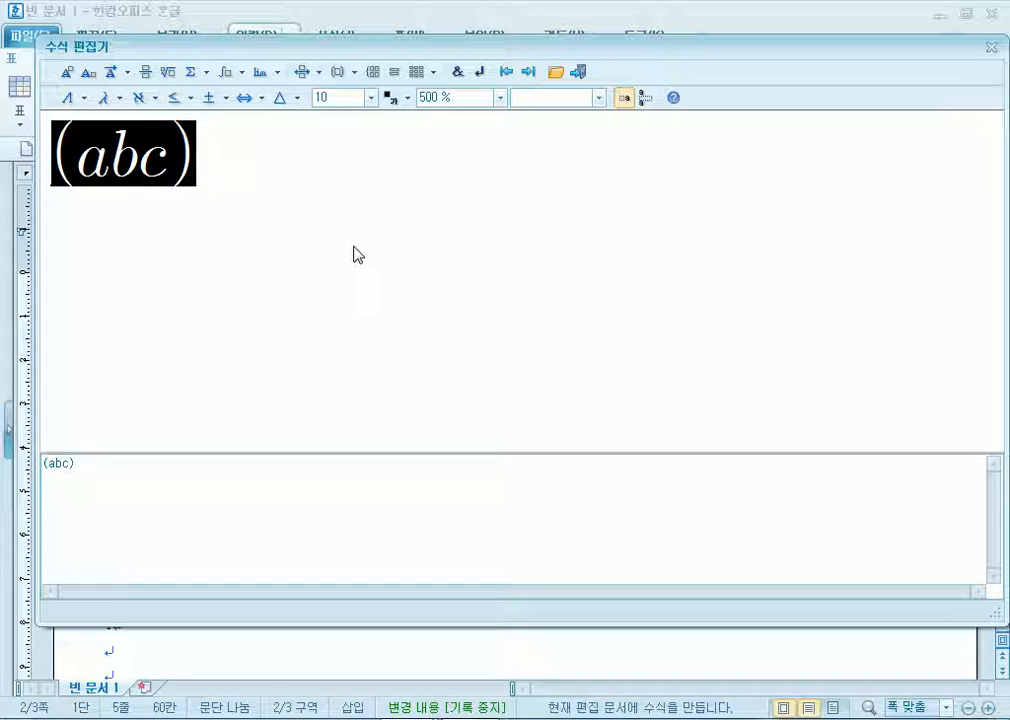
pyautogui.press('Delete')
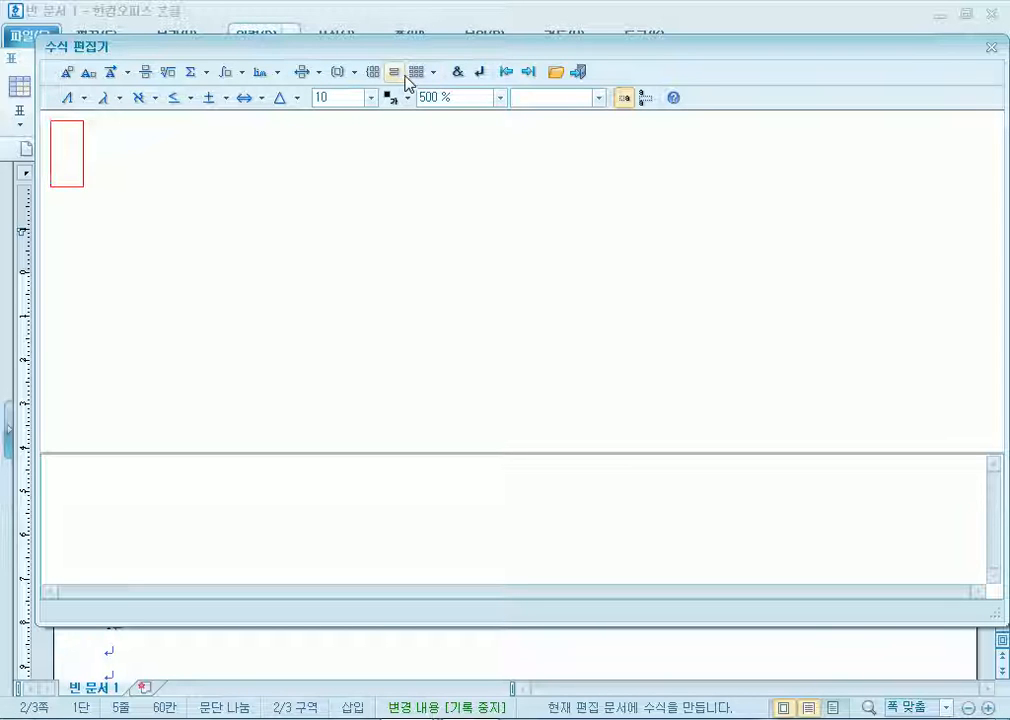
pyautogui.click(354, 74)
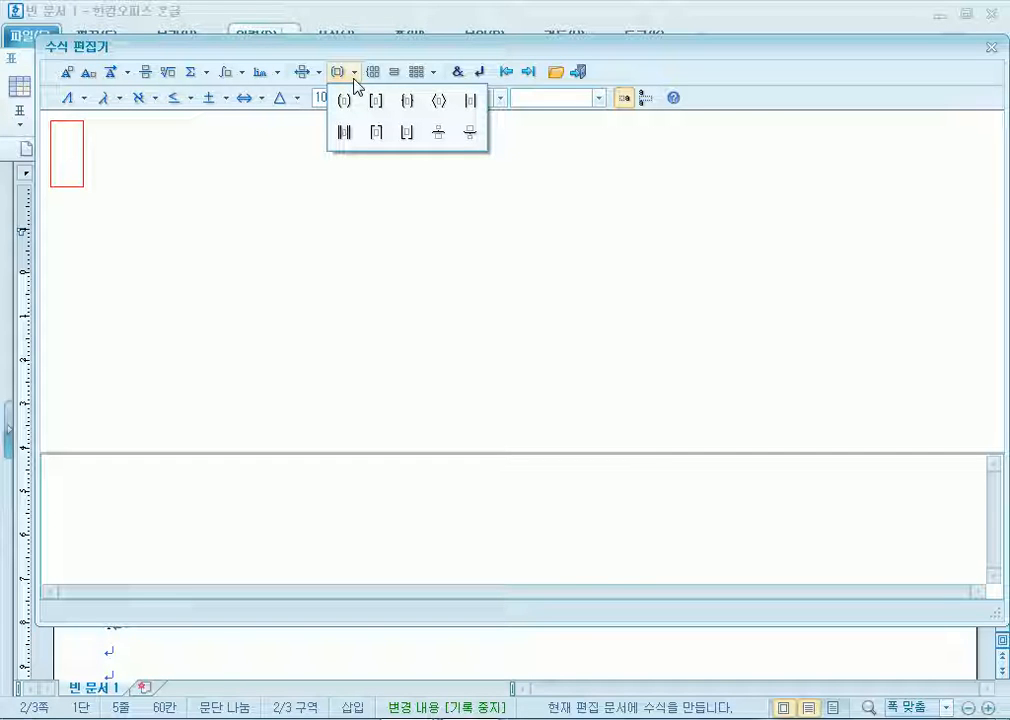
pyautogui.click(430, 75)
pyautogui.click(433, 73)
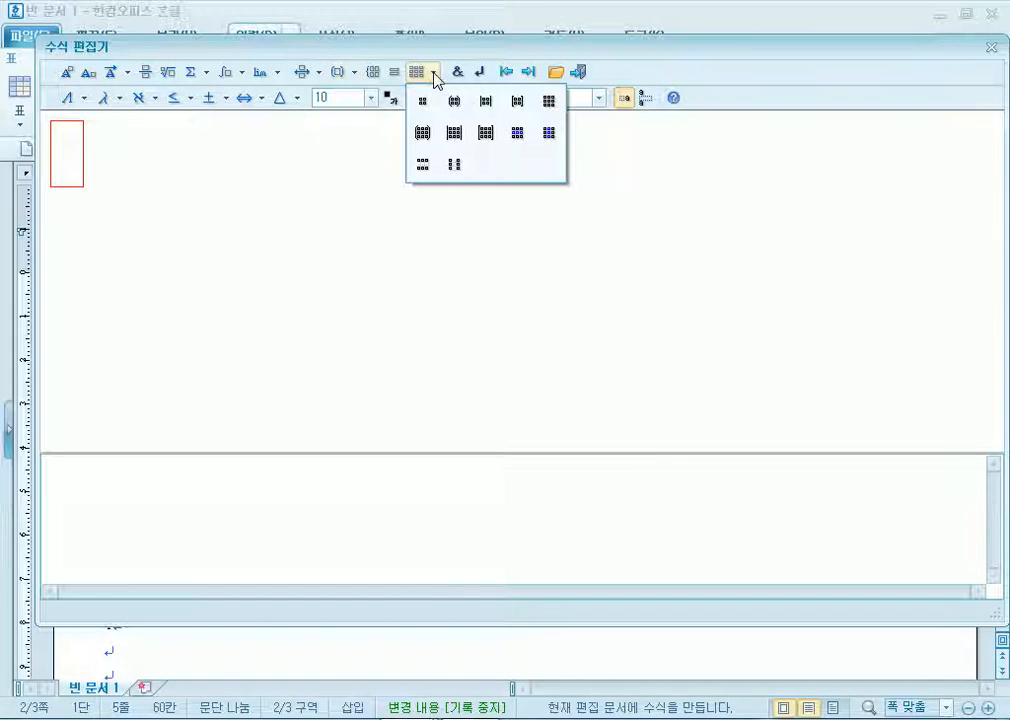
pyautogui.click(352, 74)
pyautogui.click(352, 74)
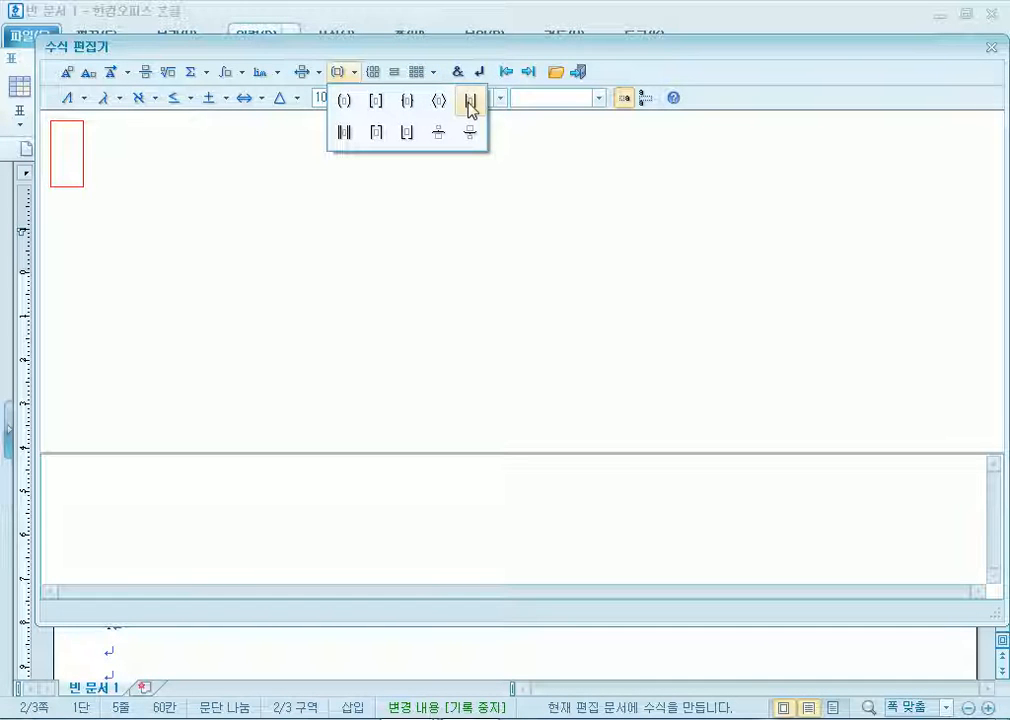
pyautogui.click(403, 50)
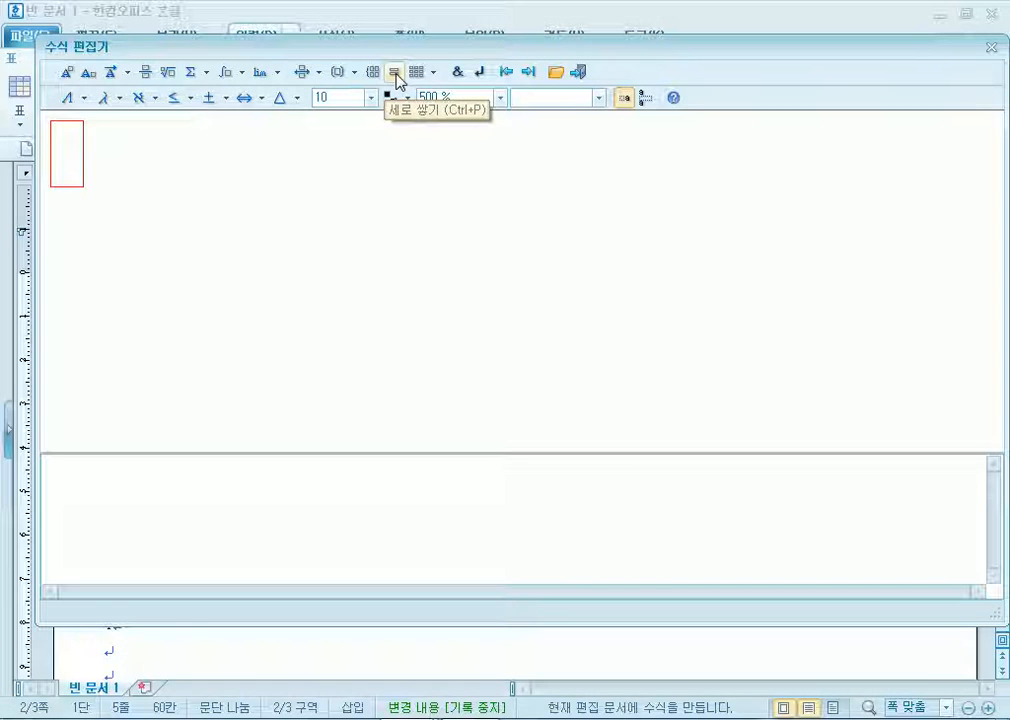
# Insert a 2×2 parenthesised matrix and a 3×3 parenthesised matrix in front of it
pyautogui.click(434, 73)
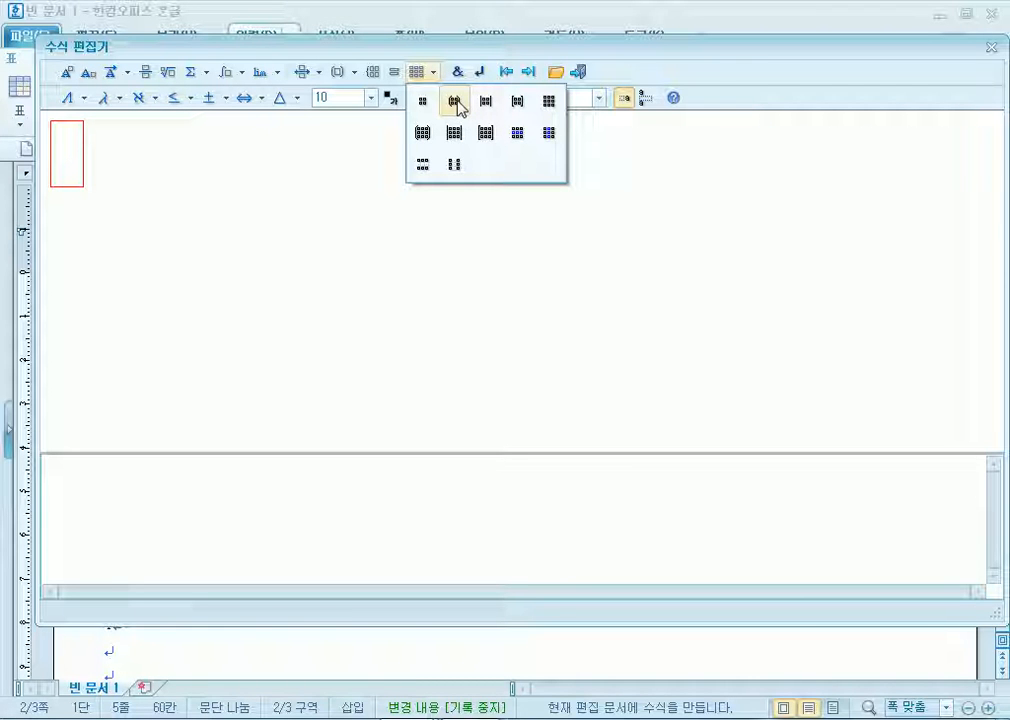
pyautogui.click(455, 103)
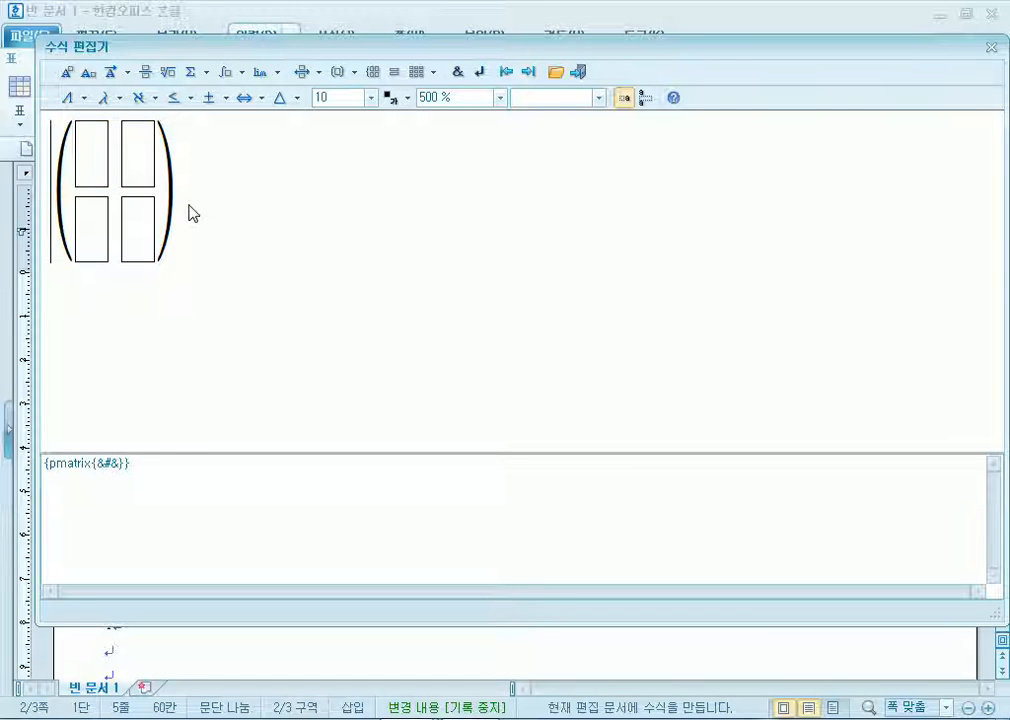
pyautogui.click(433, 72)
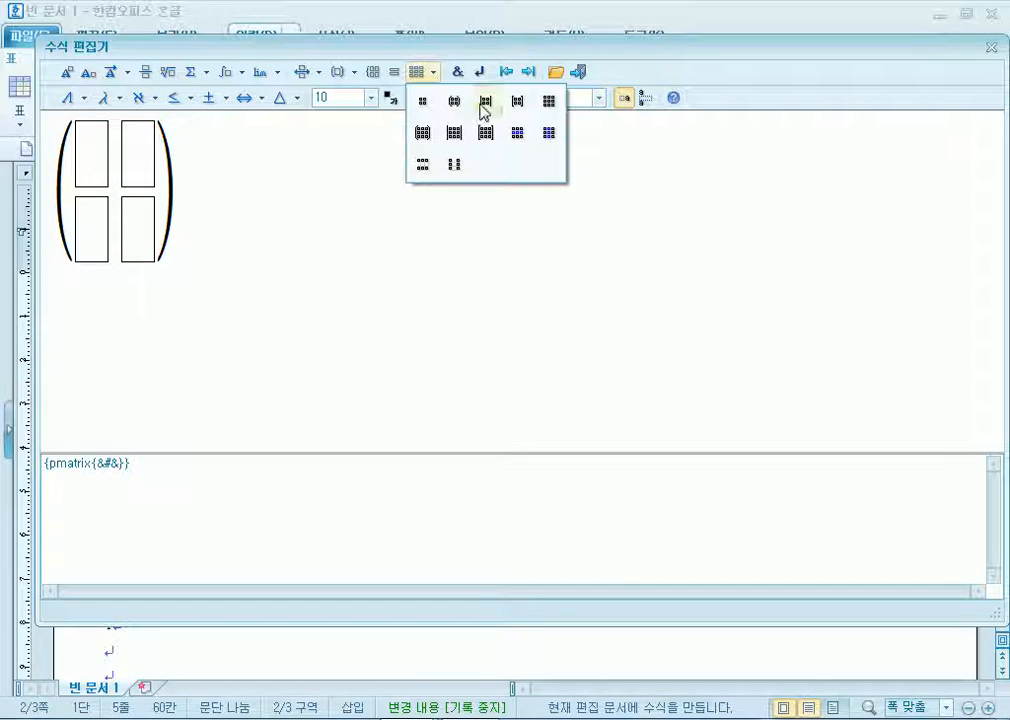
pyautogui.click(421, 134)
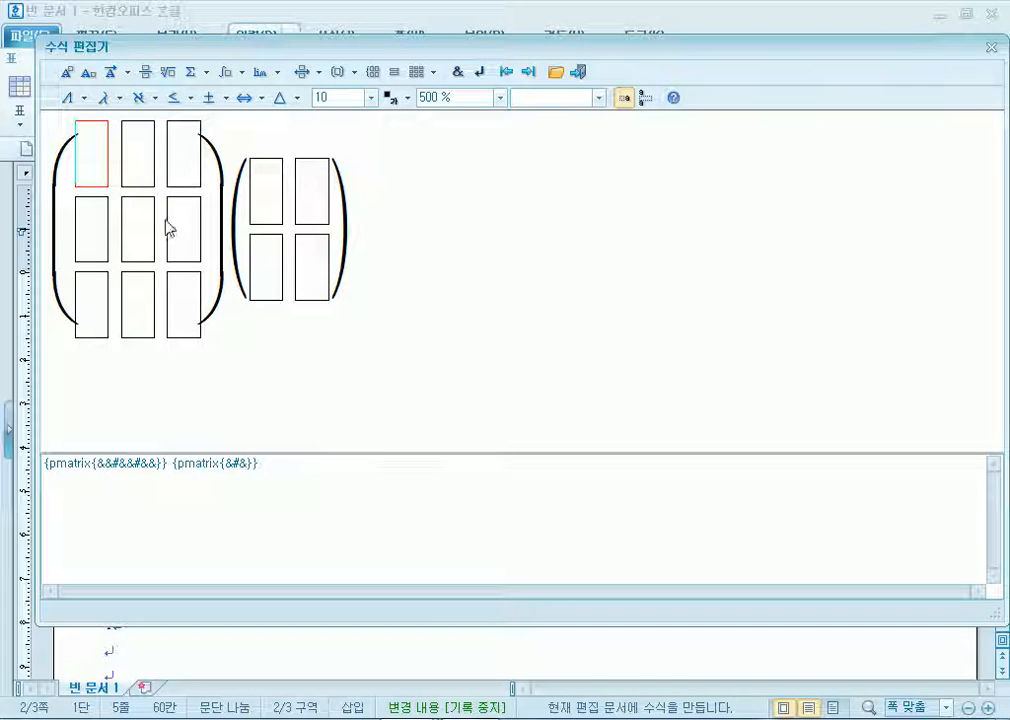
# Delete the 3×3 matrix in front of the 2×2 matrix
pyautogui.click(241, 220)
pyautogui.click(265, 226)
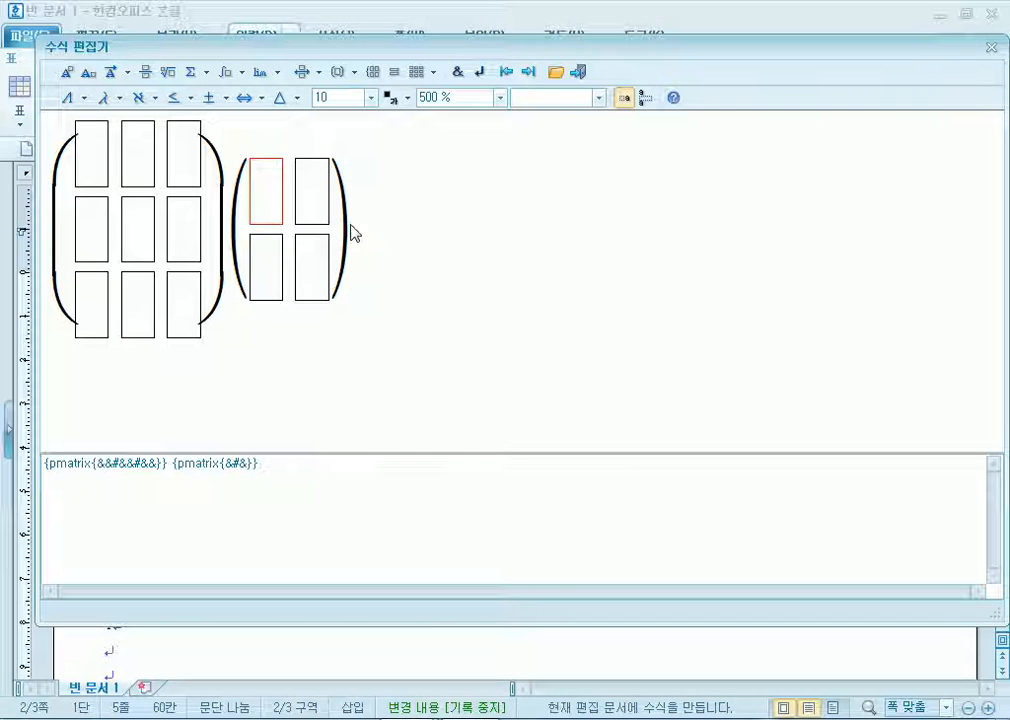
pyautogui.moveTo(351, 233); pyautogui.dragTo(254, 226)
pyautogui.click(361, 226)
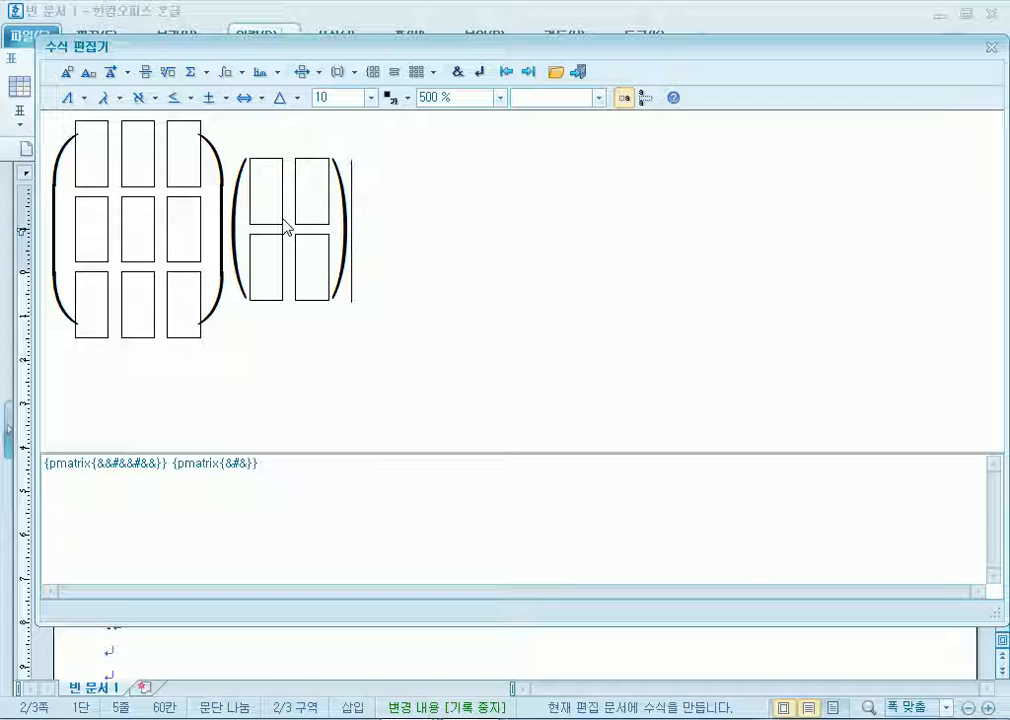
pyautogui.click(231, 240)
pyautogui.press('BackSpace')
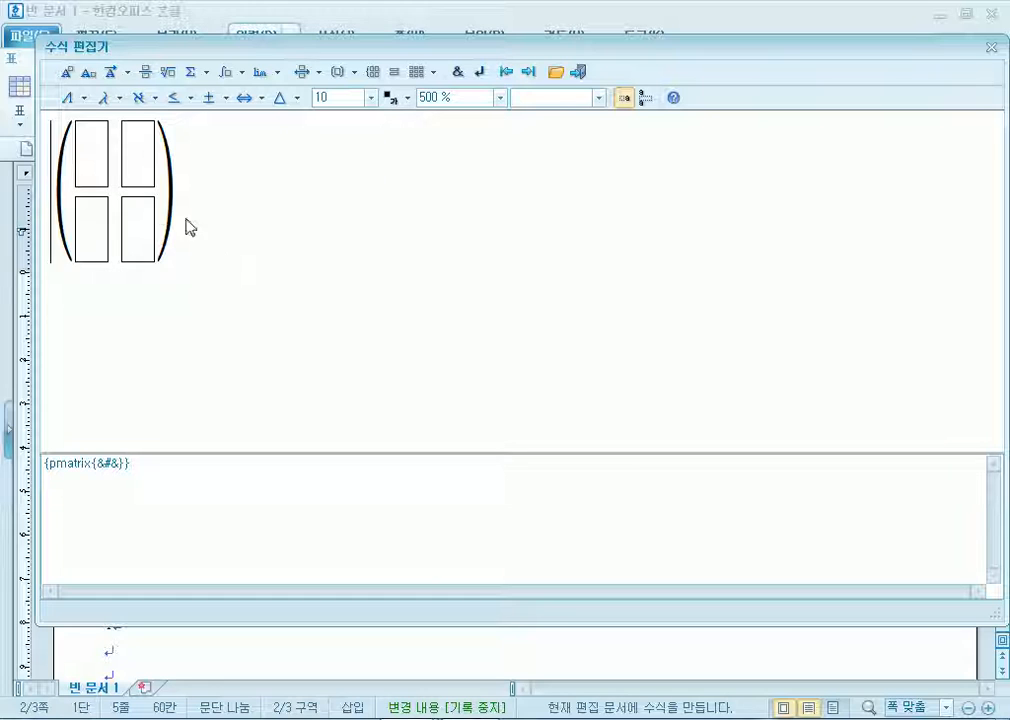
# Delete the empty 2×2 matrix to clear the equation
pyautogui.press('Right')
pyautogui.click(140, 167)
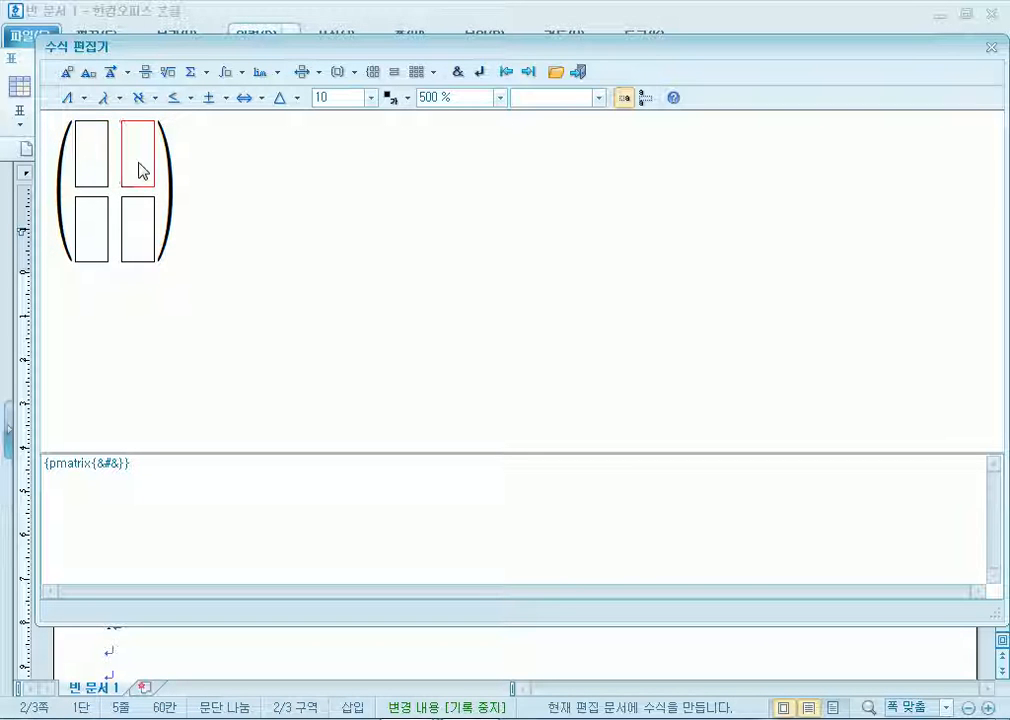
pyautogui.click(74, 214)
pyautogui.click(84, 178)
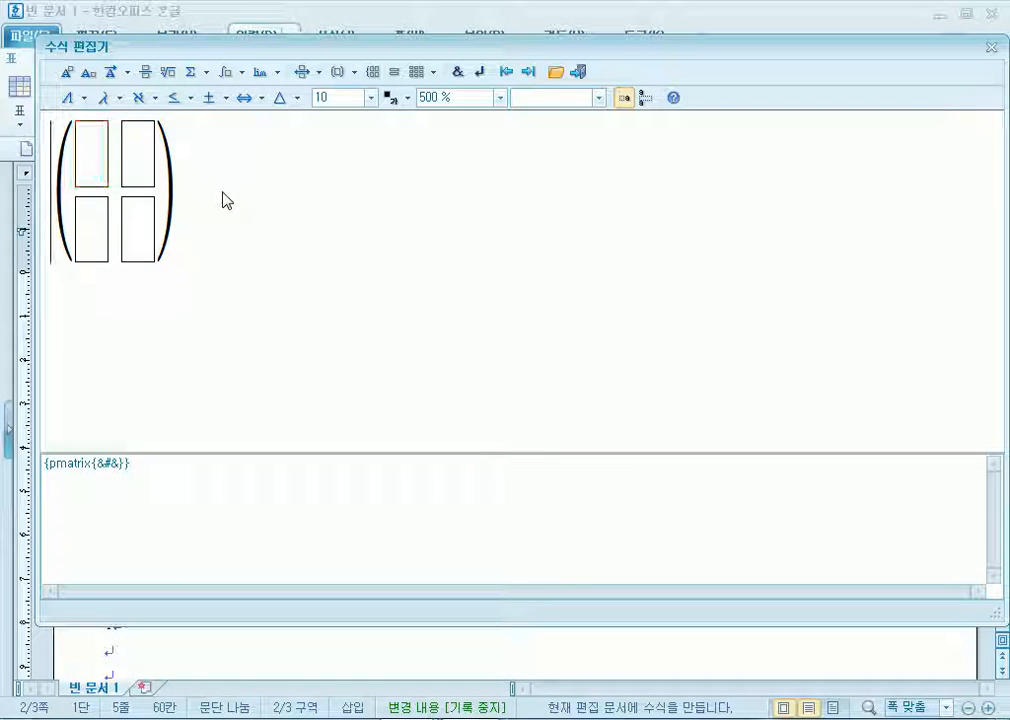
pyautogui.press('BackSpace')
# Insert a 2×2 parenthesised matrix and add one row to it
pyautogui.click(435, 73)
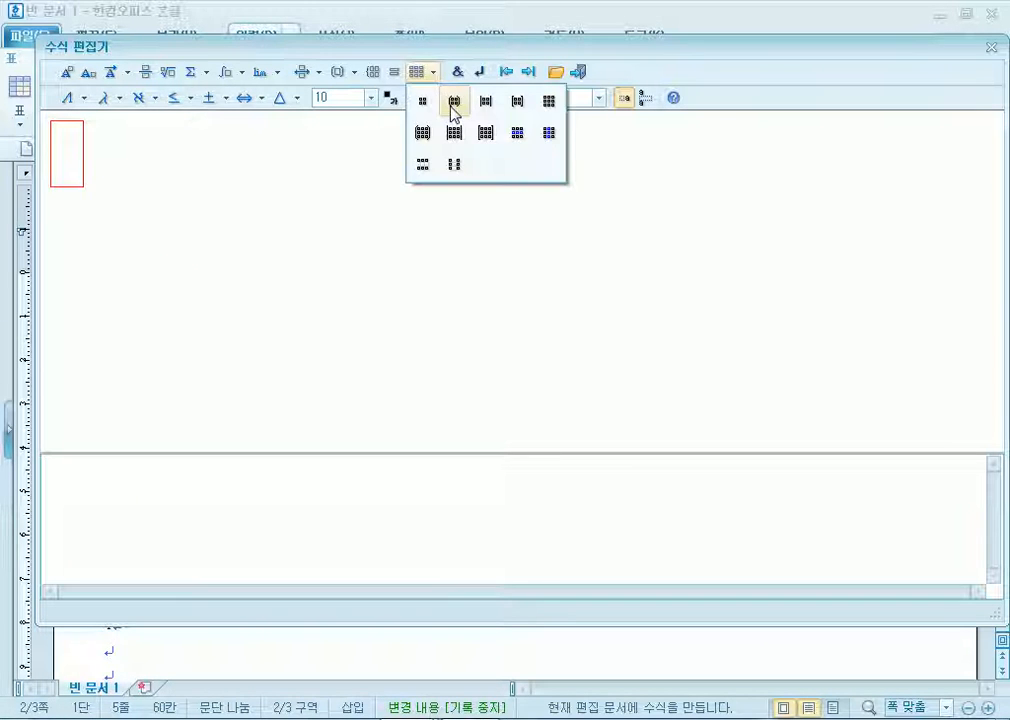
pyautogui.click(453, 100)
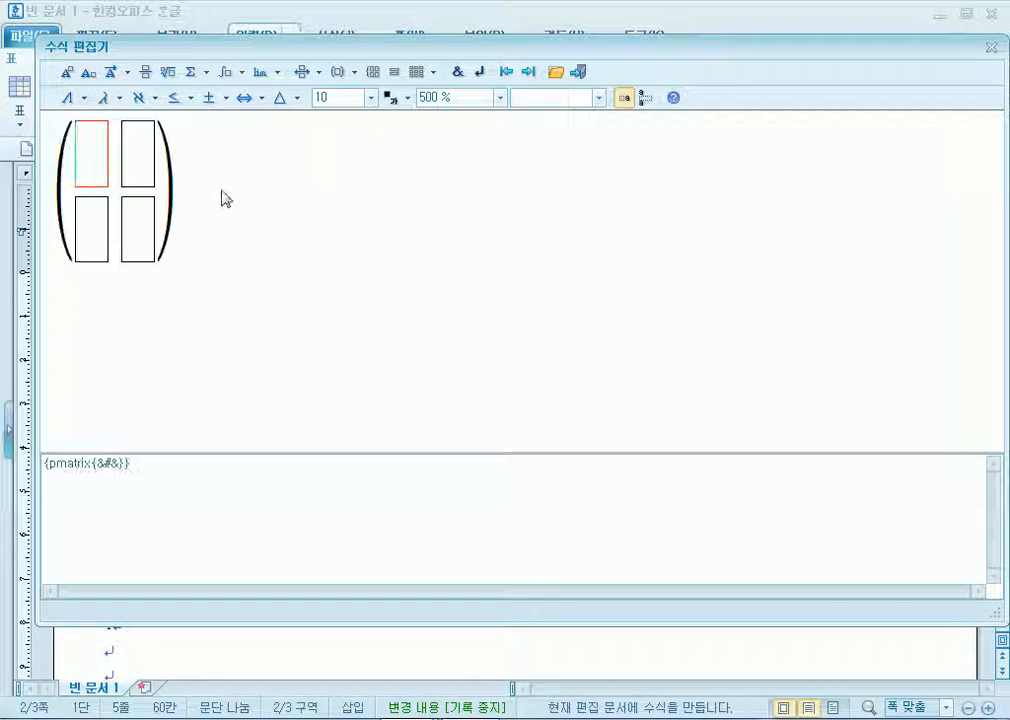
pyautogui.click(434, 73)
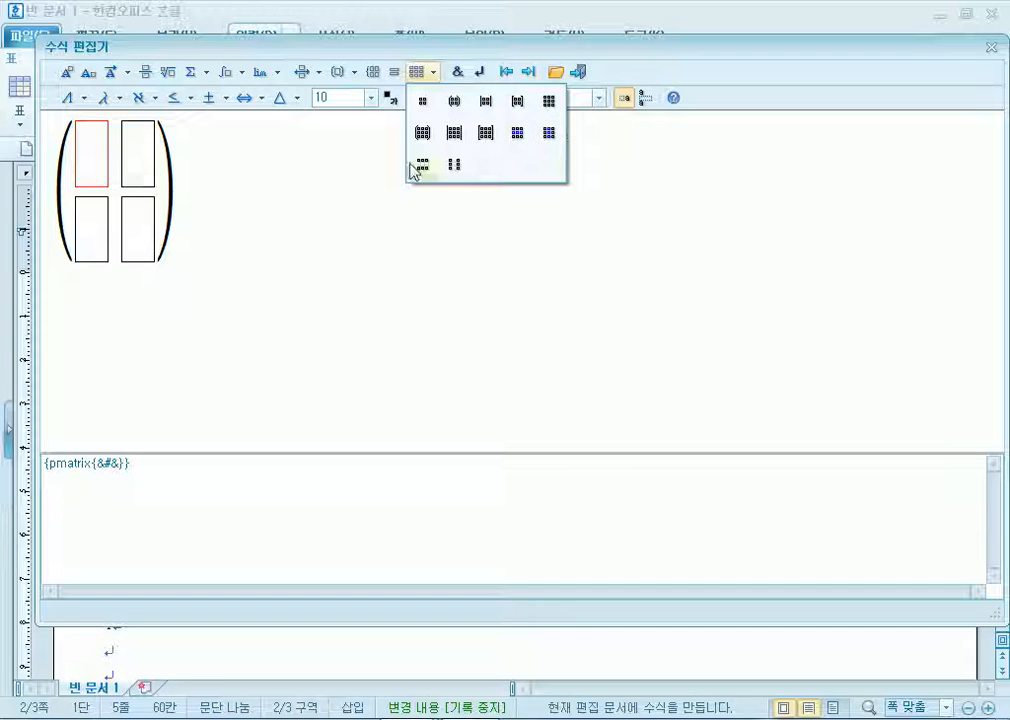
pyautogui.click(520, 140)
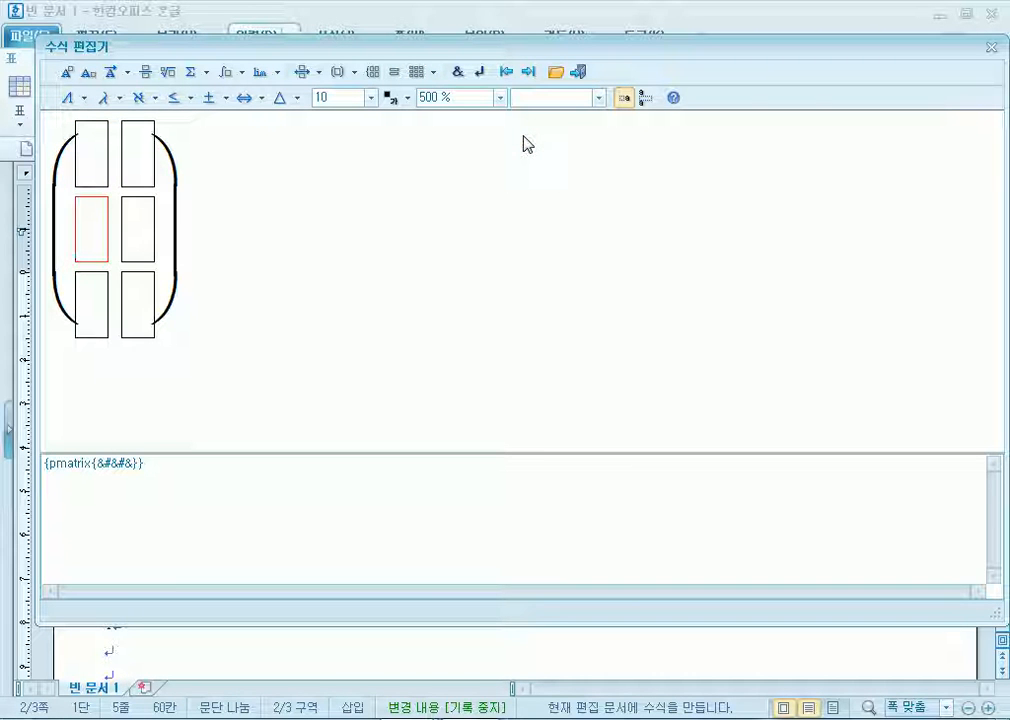
# Add two more columns to the 3×2 parenthesised matrix
pyautogui.click(432, 72)
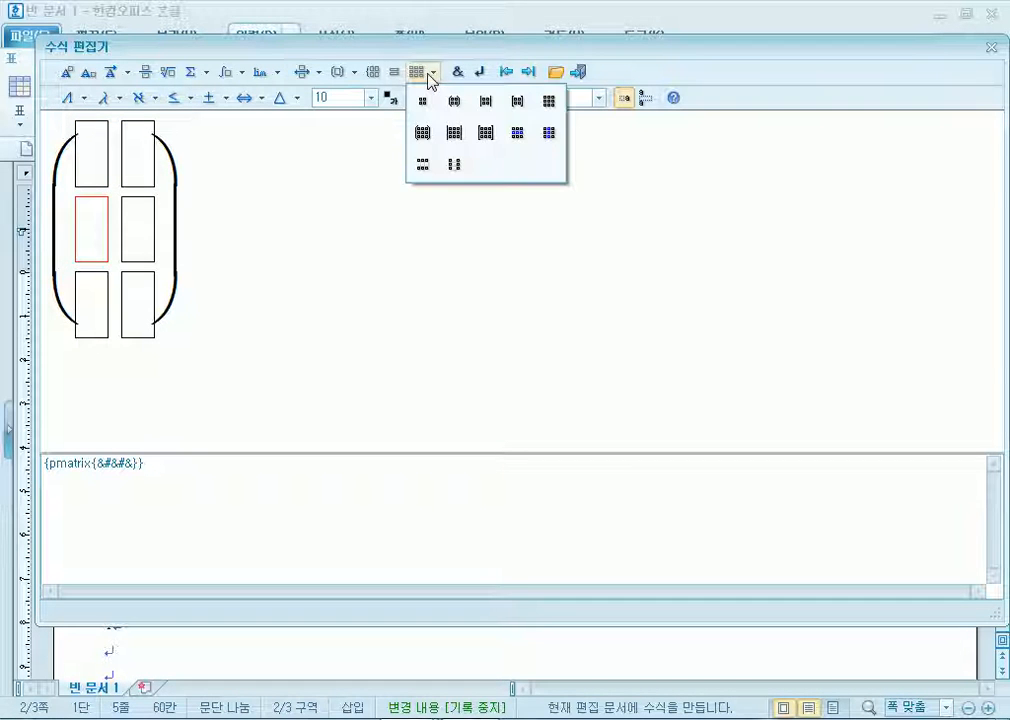
pyautogui.click(551, 141)
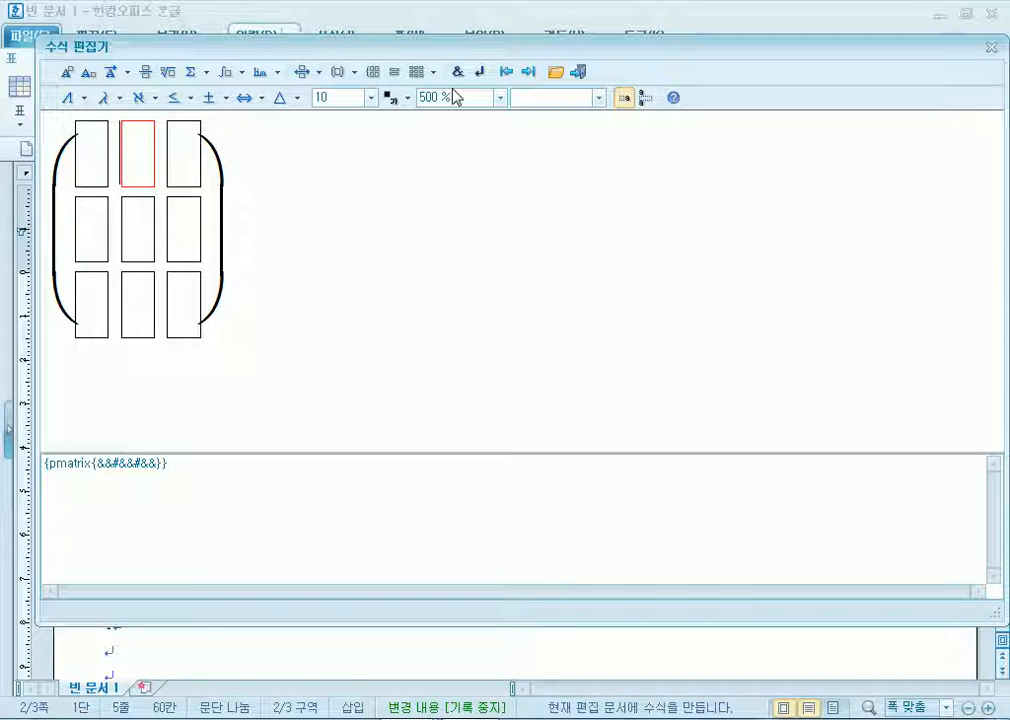
pyautogui.click(432, 72)
pyautogui.click(548, 137)
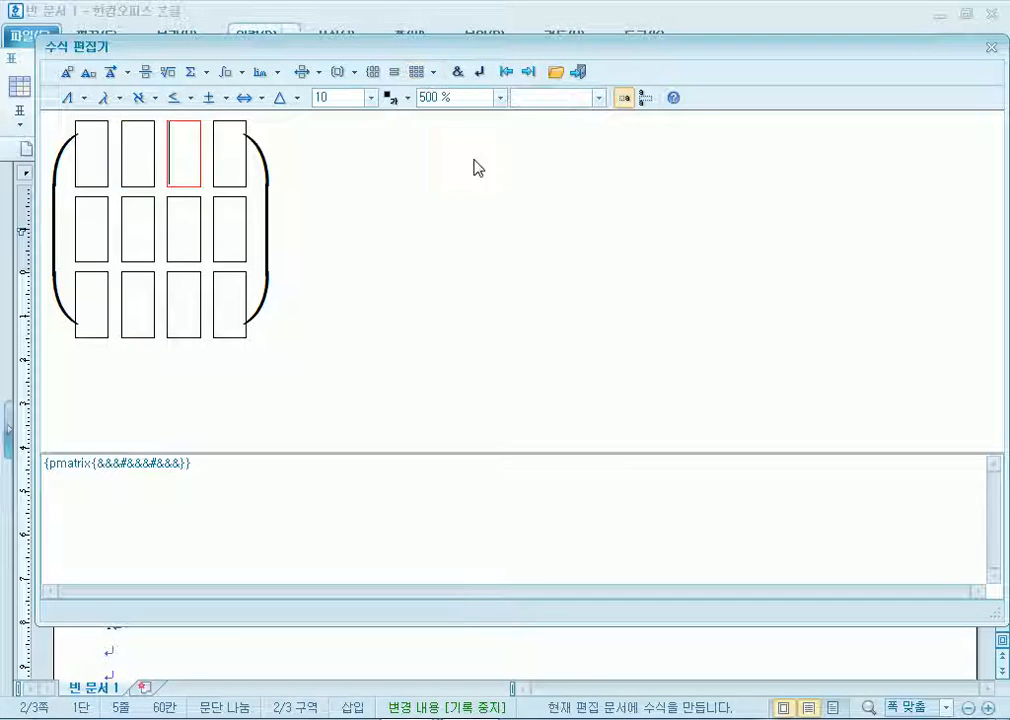
# Remove two rows and one column from the matrix, leaving a single row of three cells
pyautogui.click(434, 75)
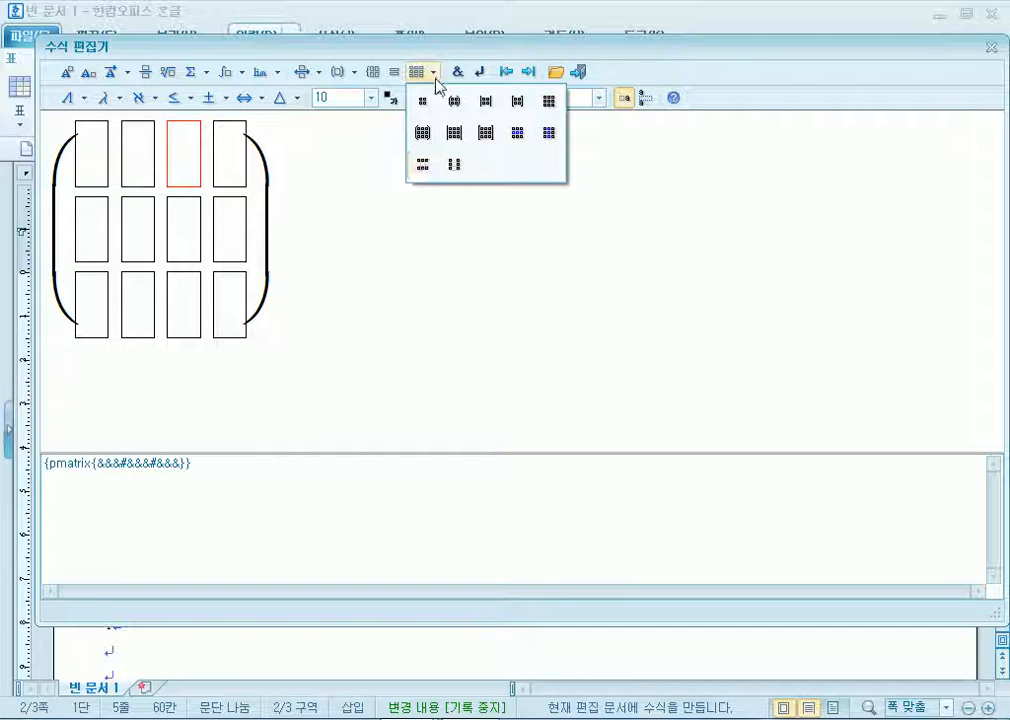
pyautogui.click(431, 172)
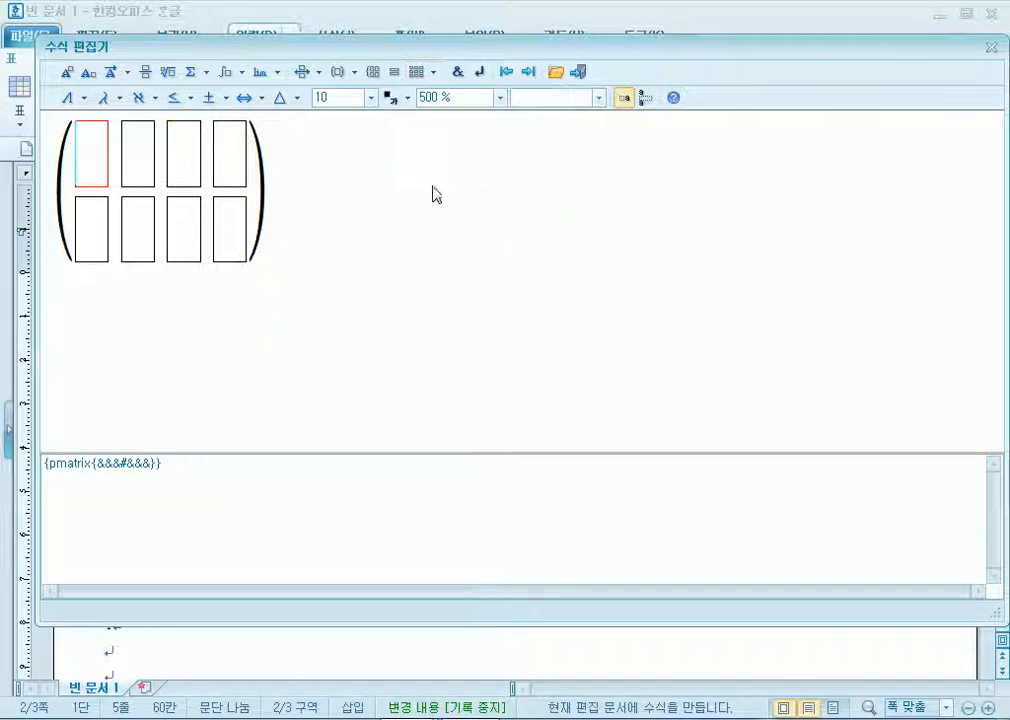
pyautogui.click(430, 72)
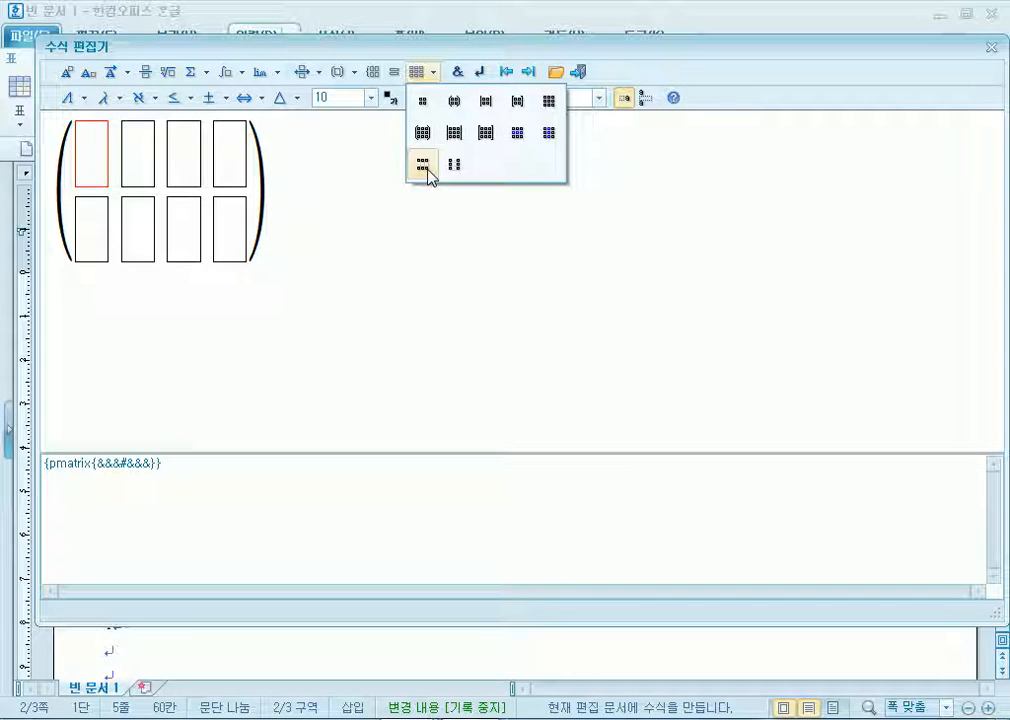
pyautogui.click(428, 172)
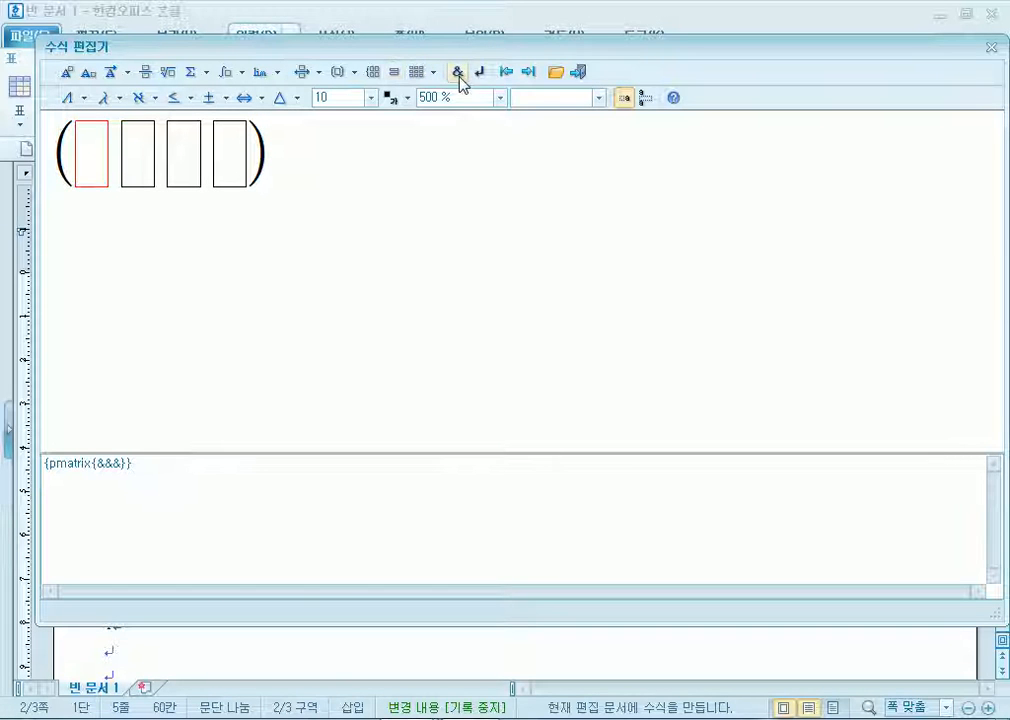
pyautogui.click(433, 73)
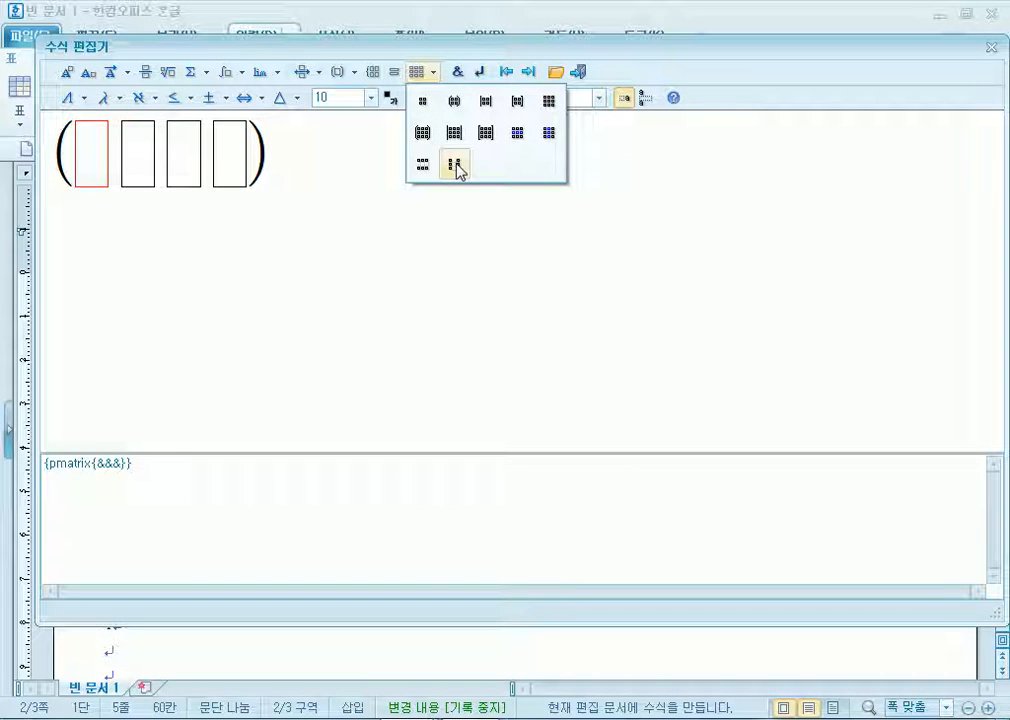
pyautogui.click(455, 166)
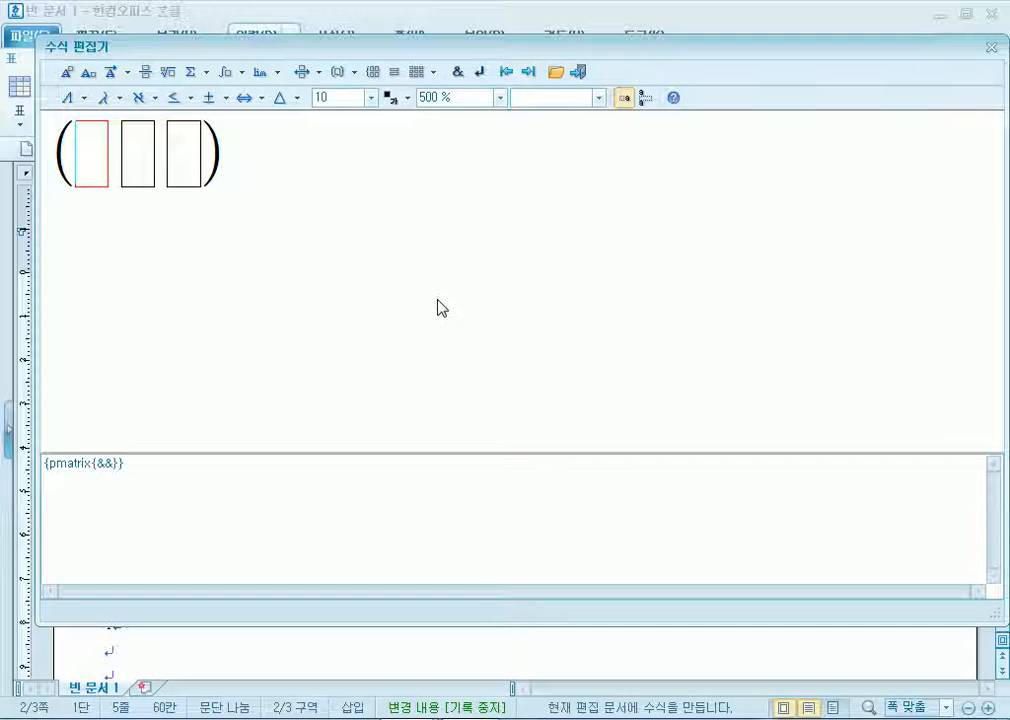
# Fill the three cells of the row matrix with a, b and c
pyautogui.write('a')
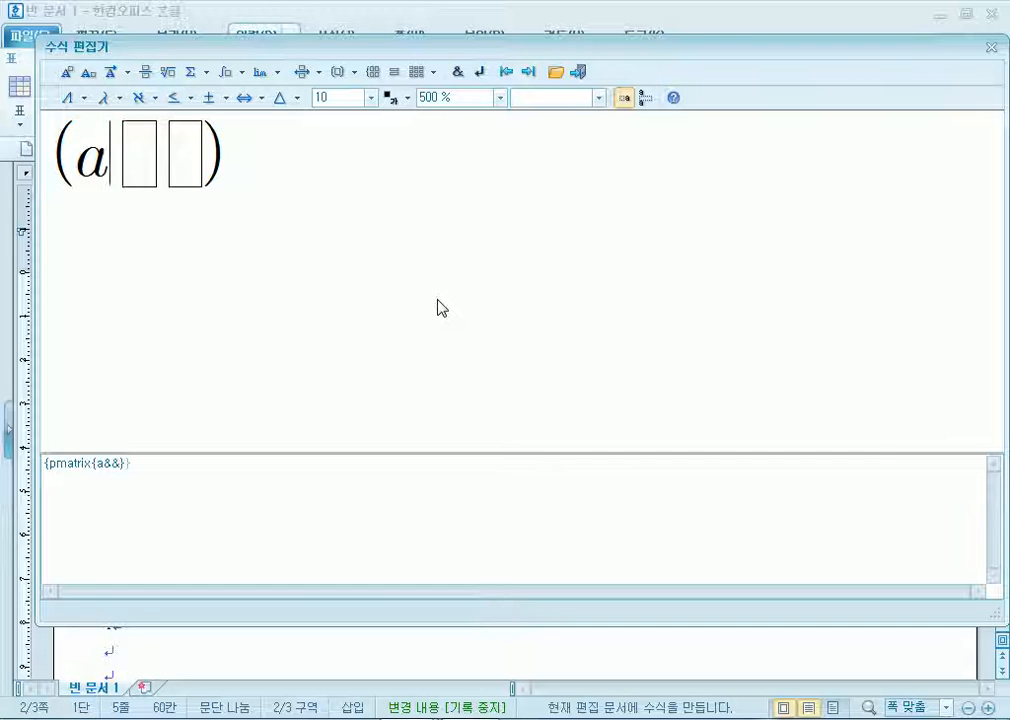
pyautogui.press('Tab')
pyautogui.write('b')
pyautogui.press('Tab')
pyautogui.write('c')
pyautogui.press('Tab')
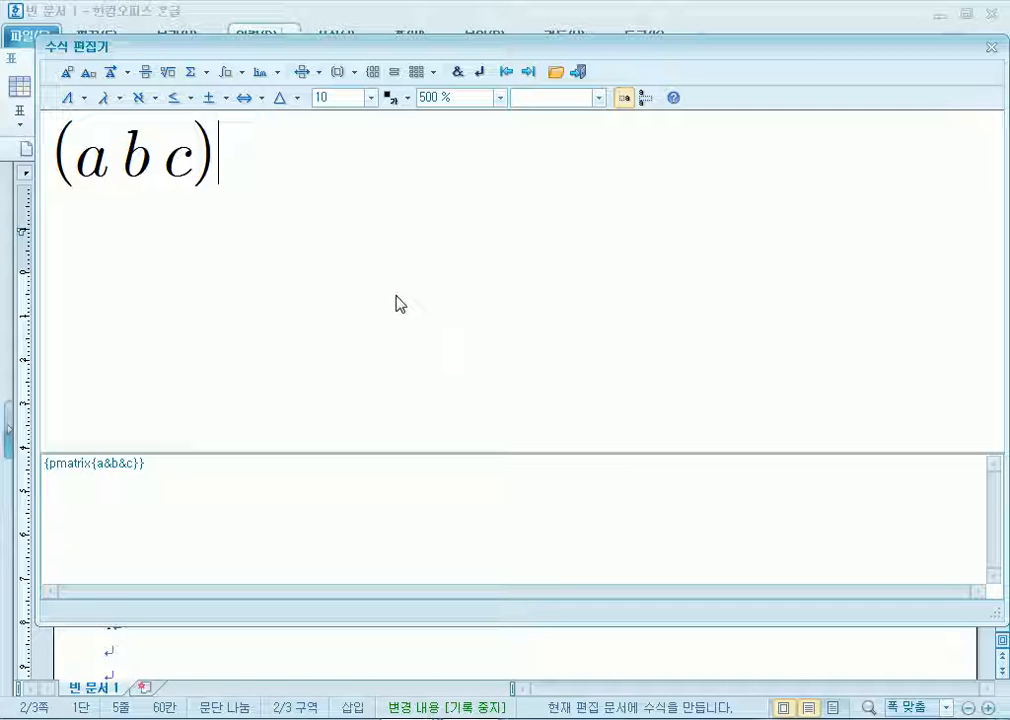
# Insert a 2×2 parenthesised matrix after (a b c) and reshape it into a single column of three cells
pyautogui.click(433, 73)
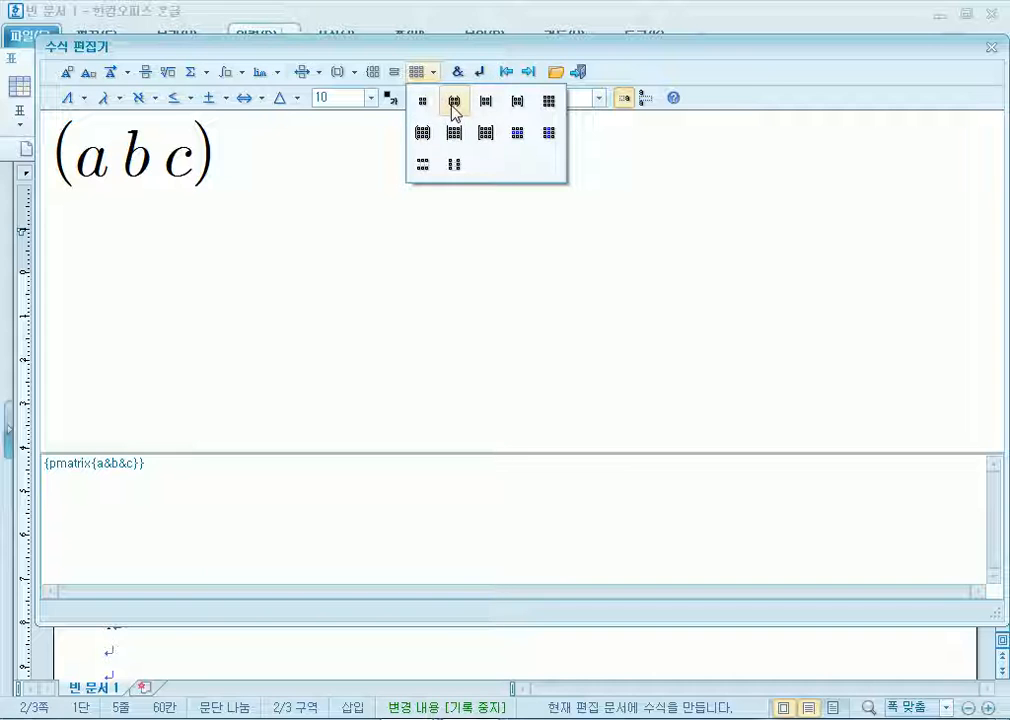
pyautogui.click(454, 102)
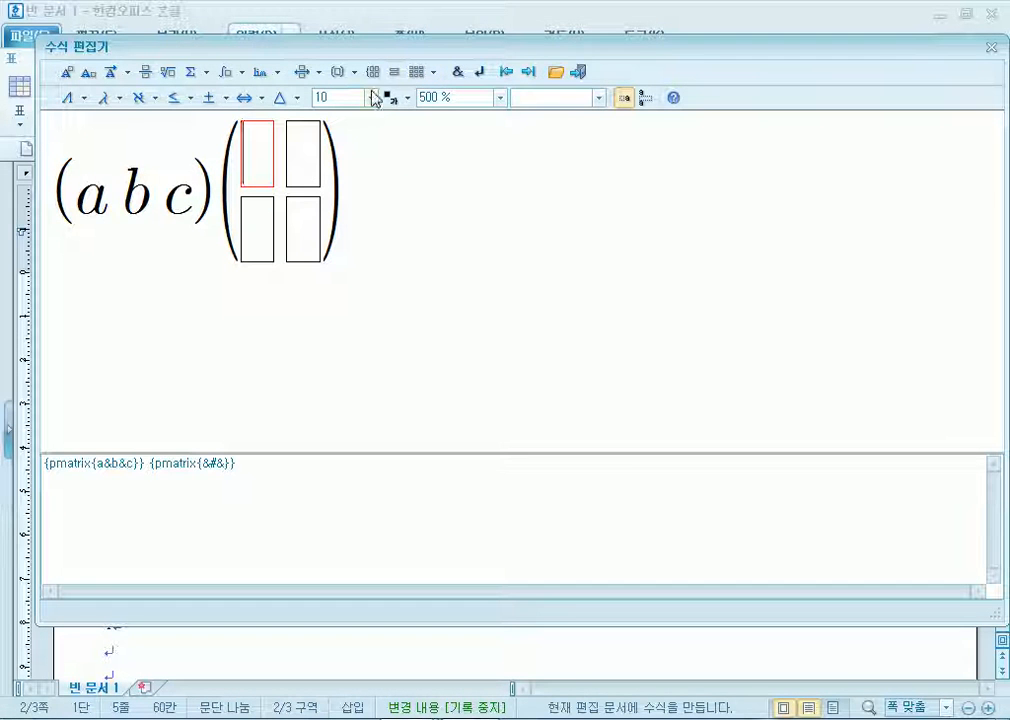
pyautogui.click(431, 73)
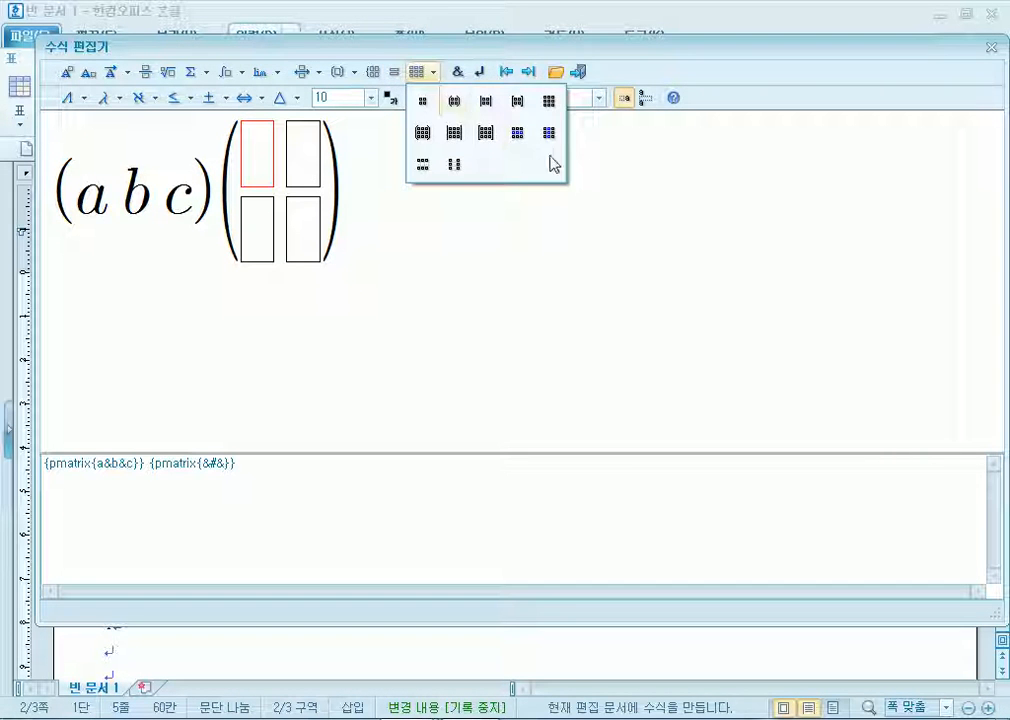
pyautogui.click(519, 133)
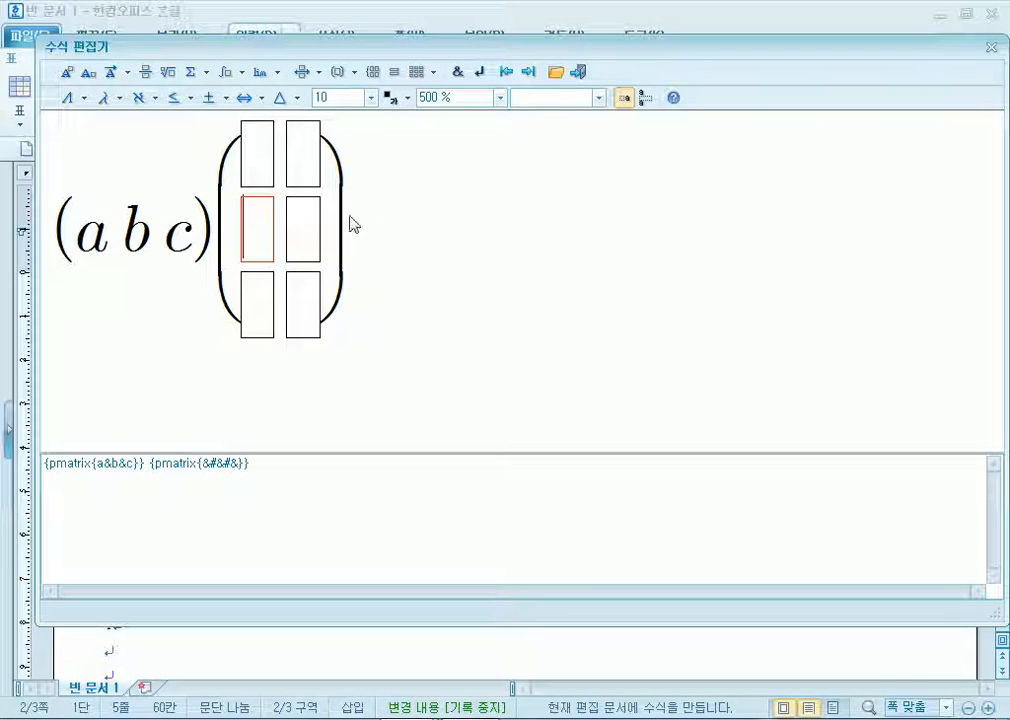
pyautogui.click(432, 72)
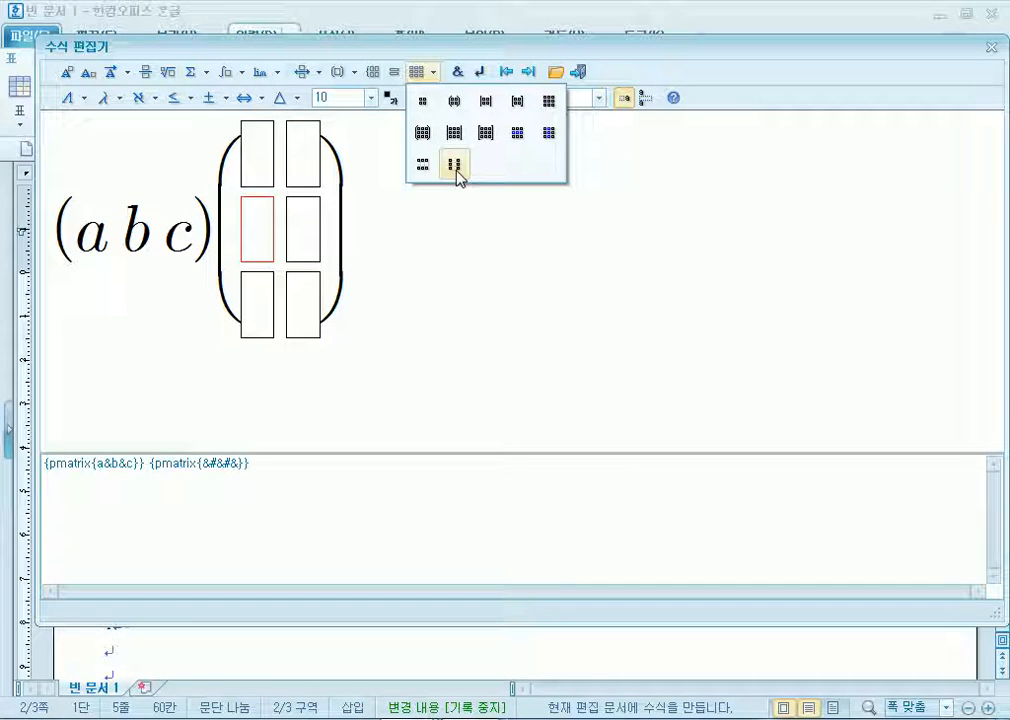
pyautogui.click(455, 166)
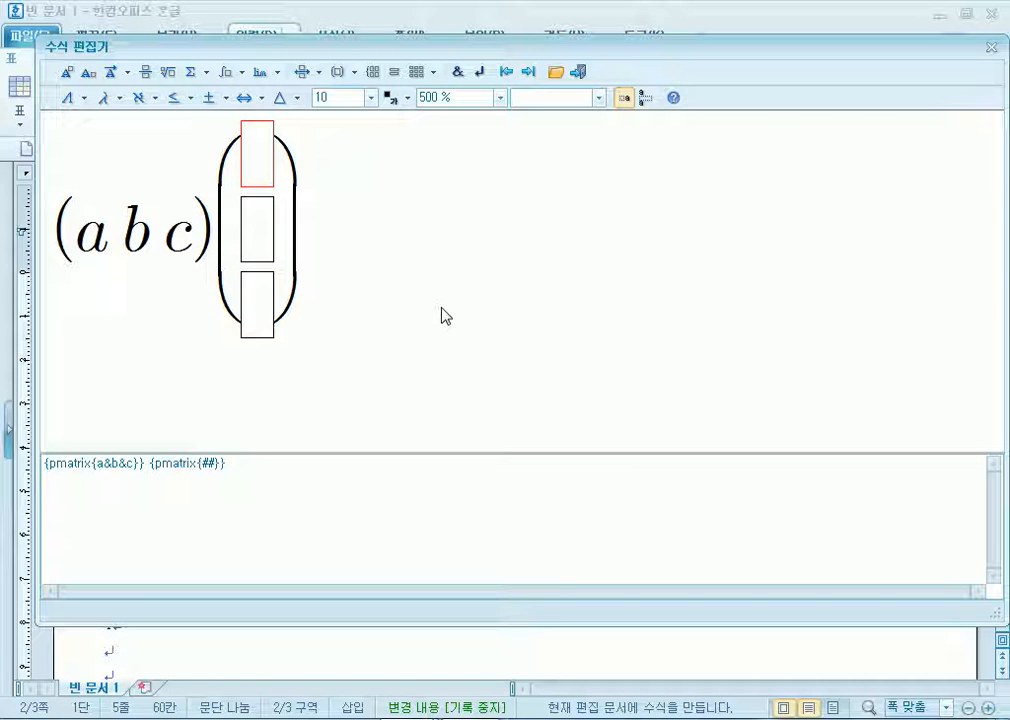
# Insert a 3×3 parenthesised matrix in front of the empty column matrix and remove two of its columns
pyautogui.click(217, 240)
pyautogui.click(418, 72)
pyautogui.click(422, 131)
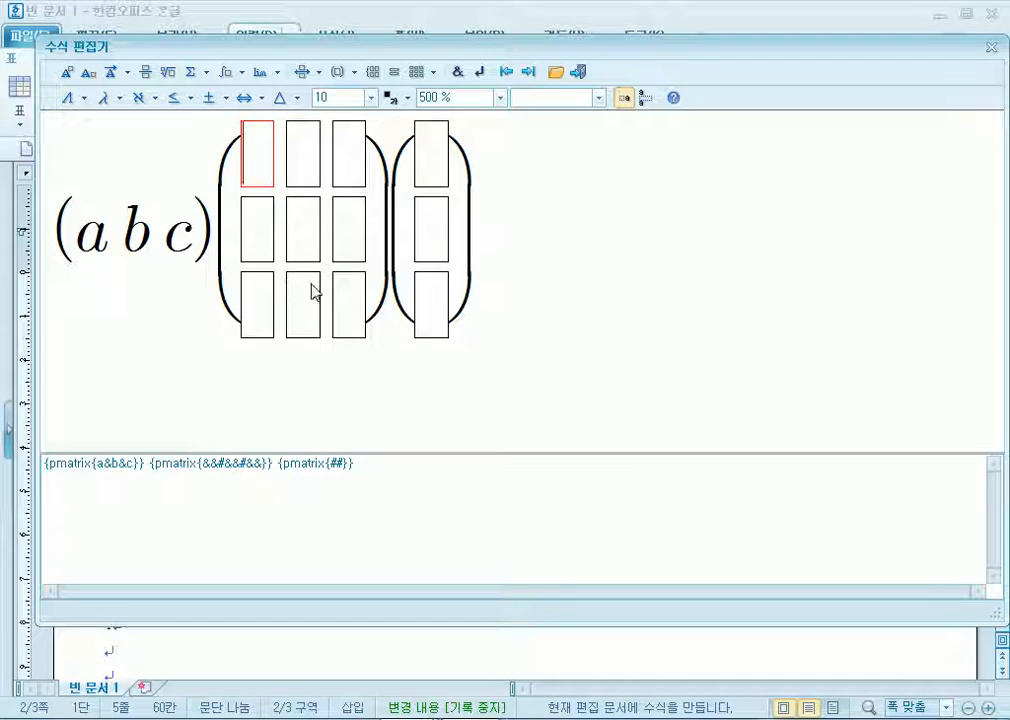
pyautogui.click(432, 74)
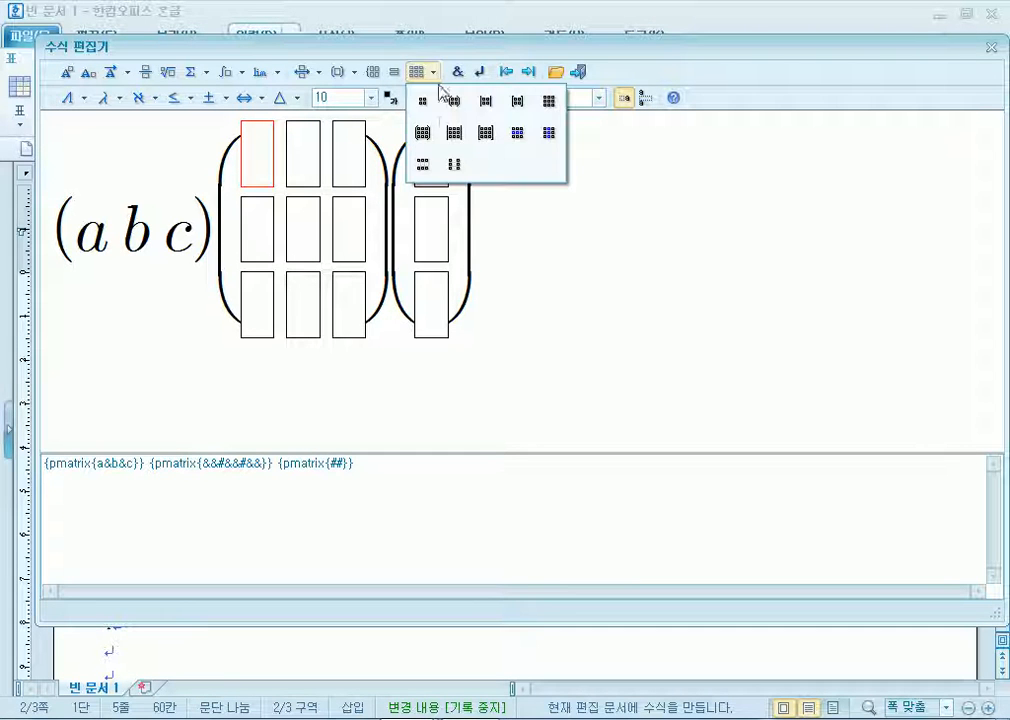
pyautogui.click(456, 165)
pyautogui.click(437, 72)
pyautogui.click(455, 164)
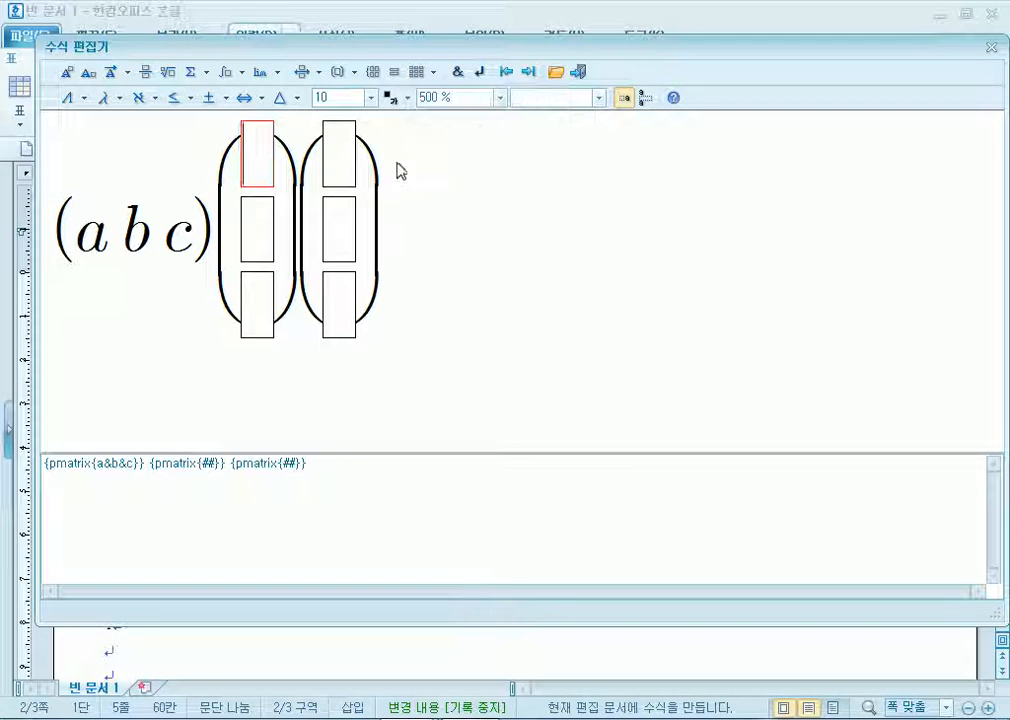
# Delete the extra empty column matrix at the end of the equation
pyautogui.click(338, 212)
pyautogui.press('Delete')
# Fill the three cells of the column matrix with p, q and r, correcting the middle entry to q
pyautogui.click(253, 145)
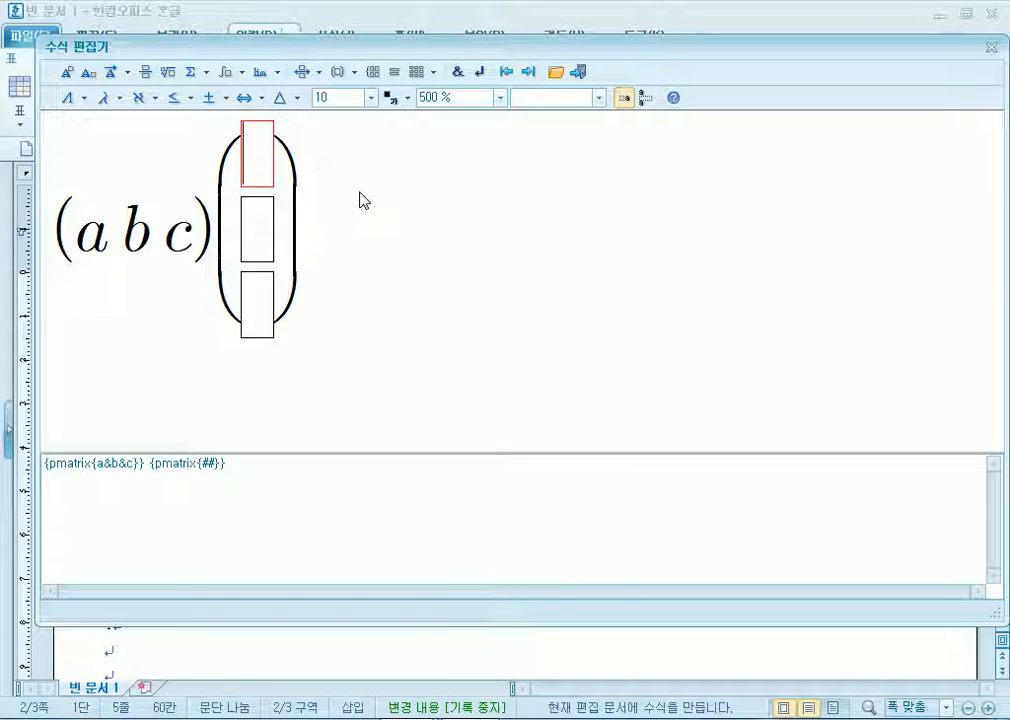
pyautogui.write('p')
pyautogui.press('Tab')
pyautogui.write('r')
pyautogui.press('Tab')
pyautogui.write('r')
pyautogui.press('Left')
pyautogui.press('Left')
pyautogui.press('Left')
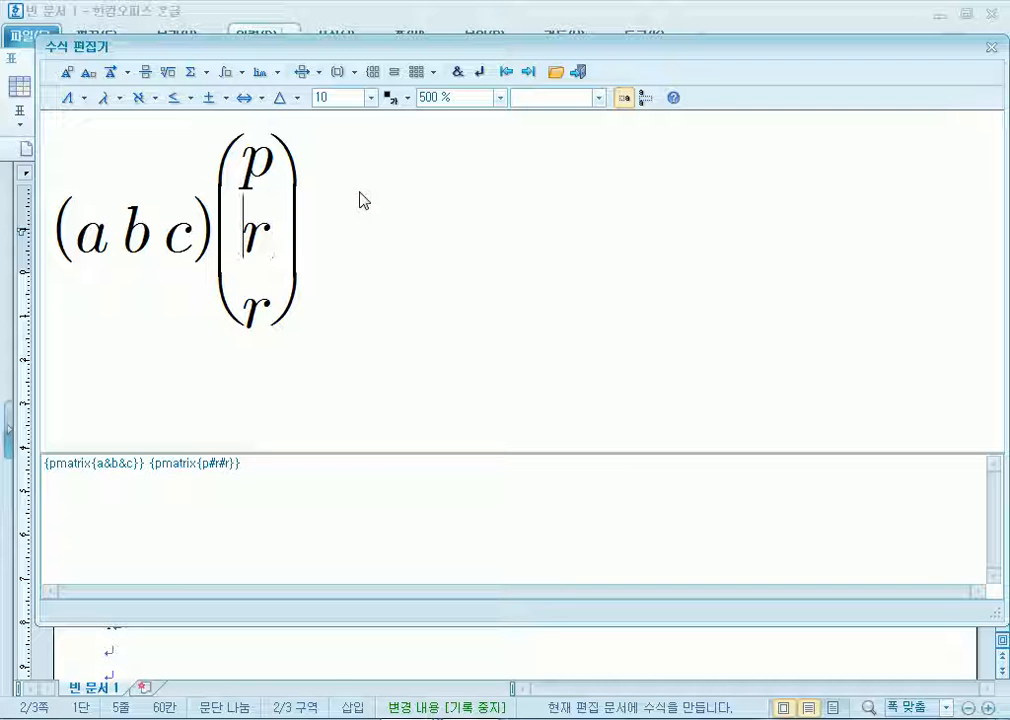
pyautogui.press('Delete')
pyautogui.write('q')
pyautogui.press('Tab')
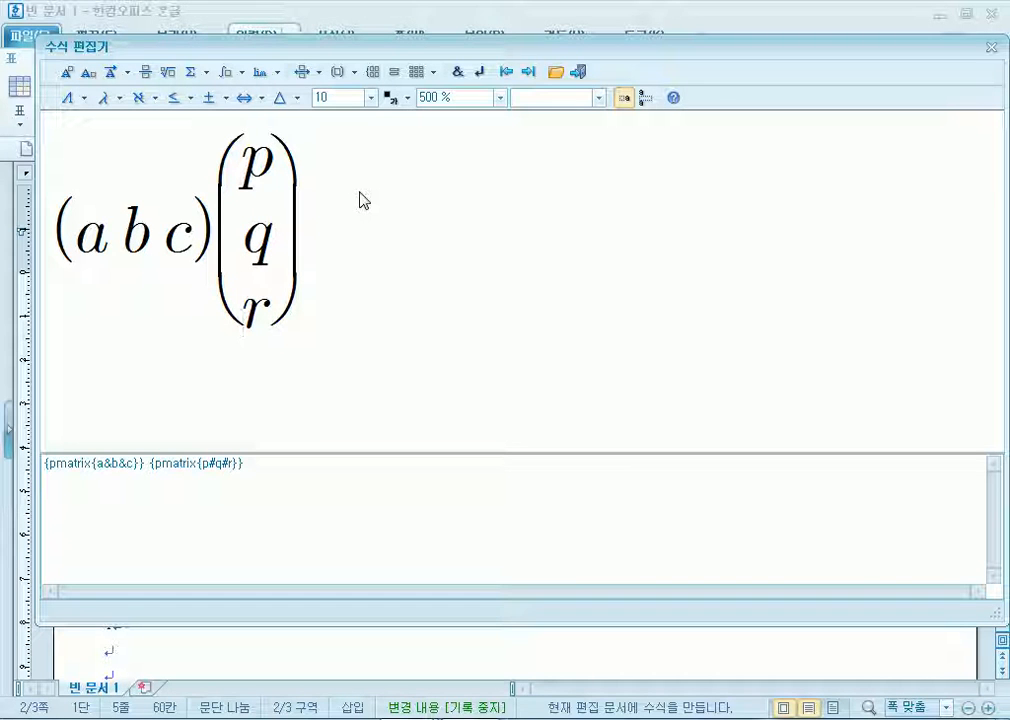
# Add an equals sign after the column matrix
pyautogui.press('Right')
pyautogui.press('Right')
pyautogui.write('=')
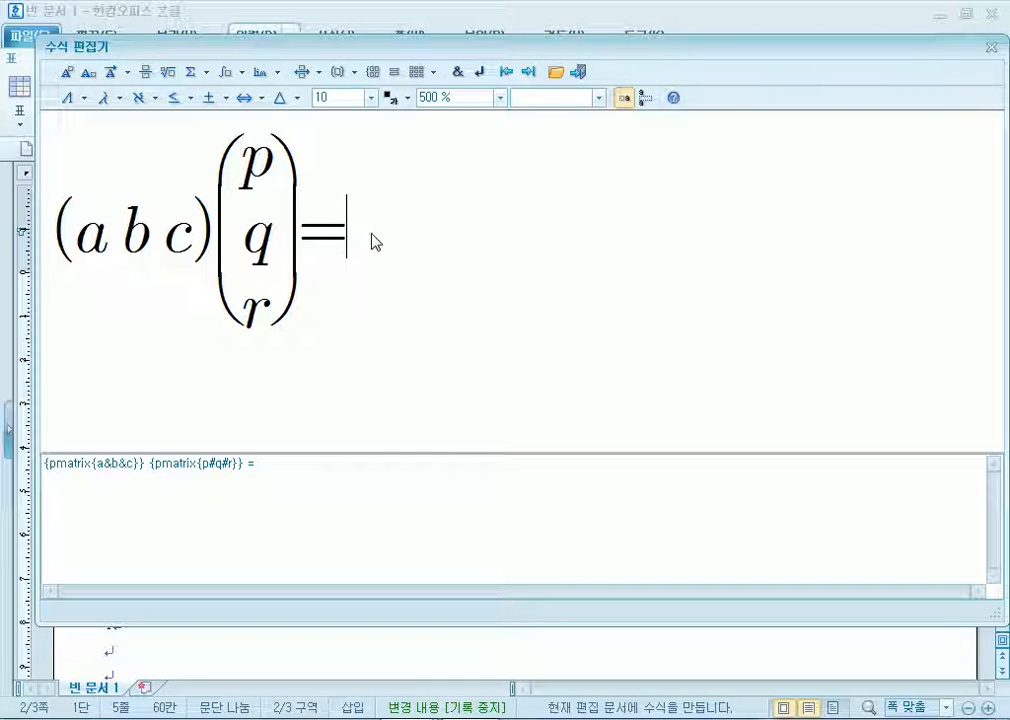
# Enter (ap+bq+cr) as plain text after the equals sign and delete it again
pyautogui.write('(ap+')
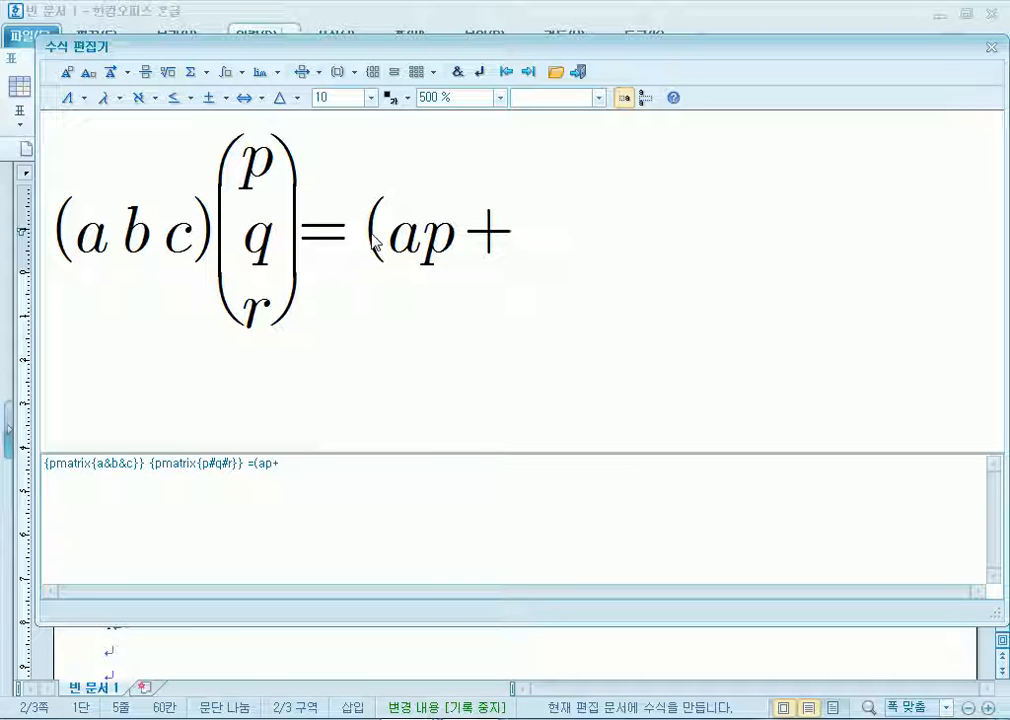
pyautogui.write('bq+cr)')
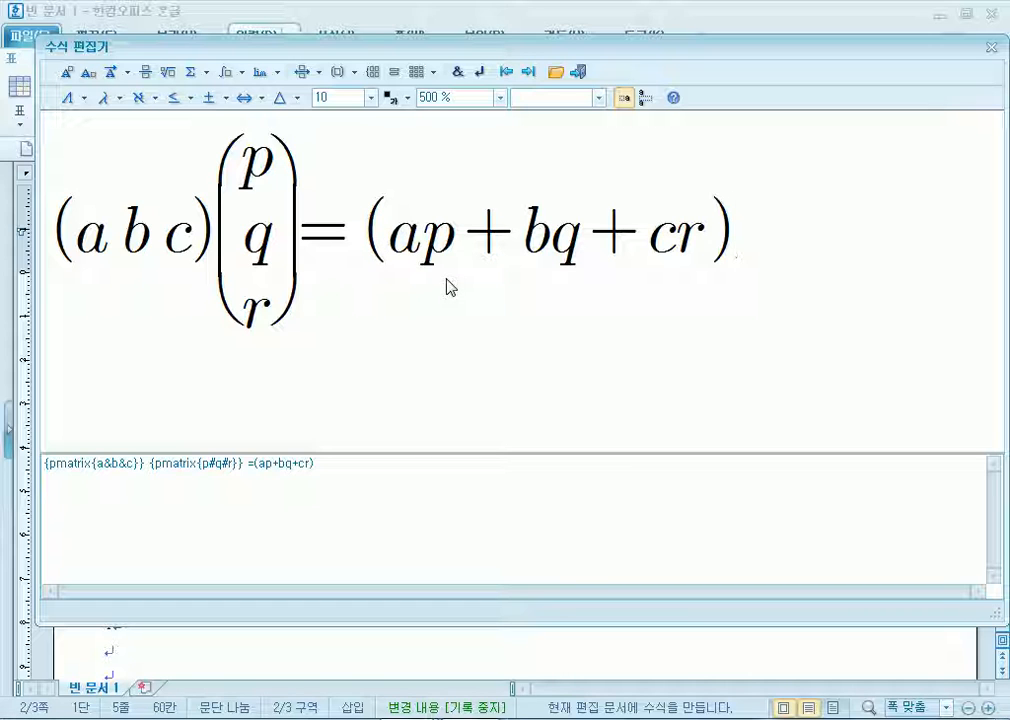
pyautogui.click(367, 247)
pyautogui.moveTo(367, 245); pyautogui.dragTo(726, 248)
pyautogui.press('Delete')
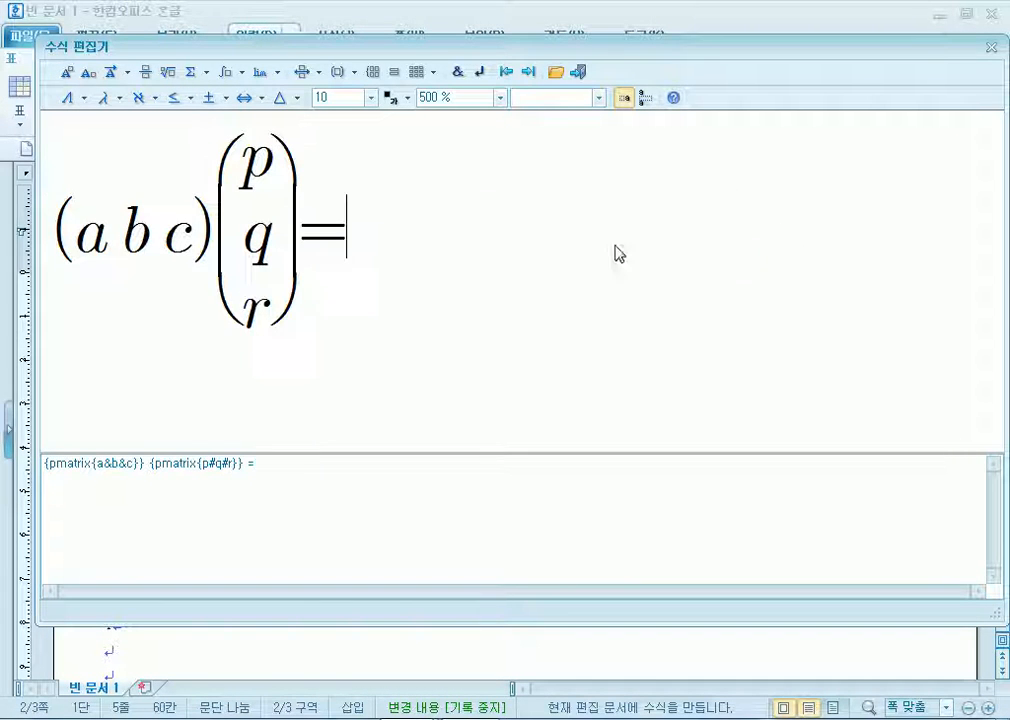
# Insert a 2×2 parenthesised matrix after the equals sign
pyautogui.click(416, 72)
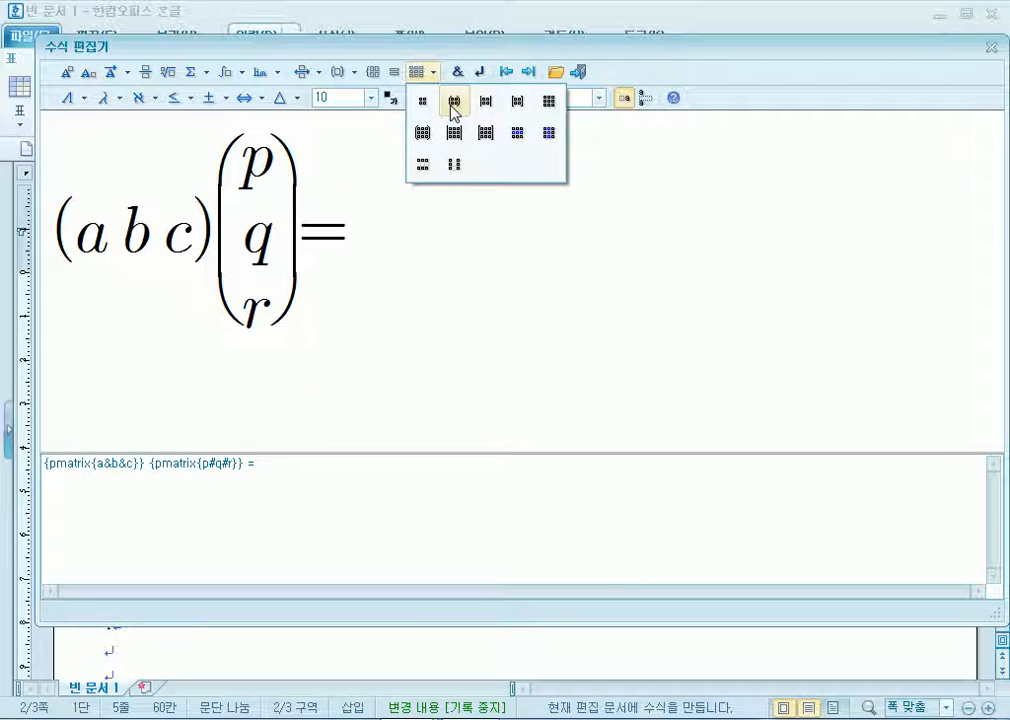
pyautogui.click(451, 101)
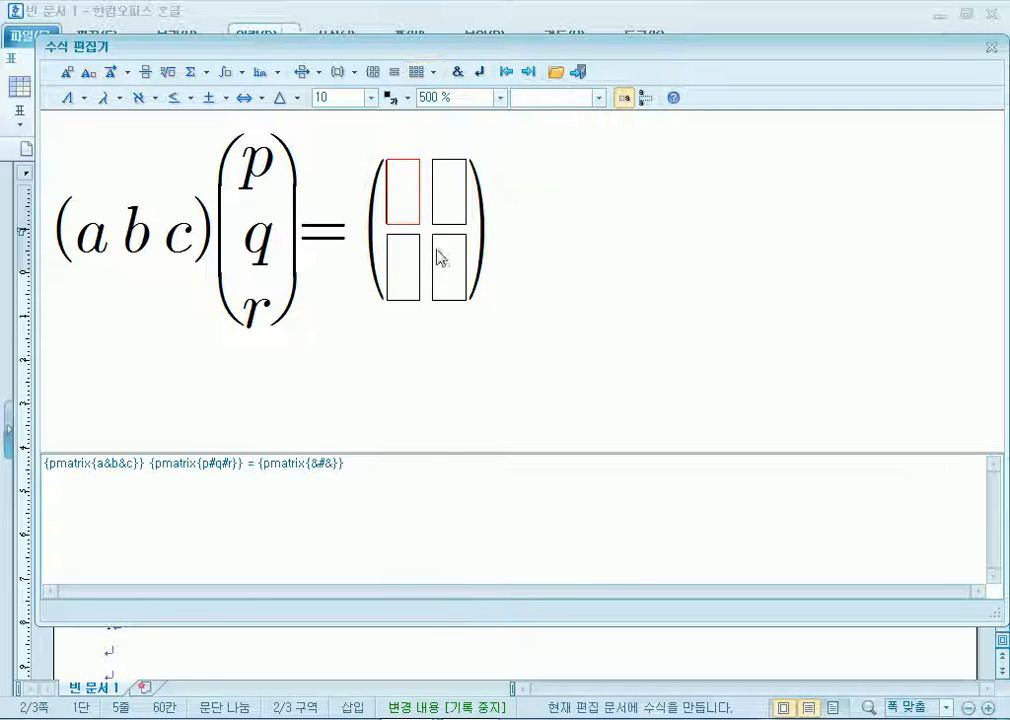
# Delete one column of the matrix after the equals sign and undo the deletion
pyautogui.click(433, 72)
pyautogui.click(457, 170)
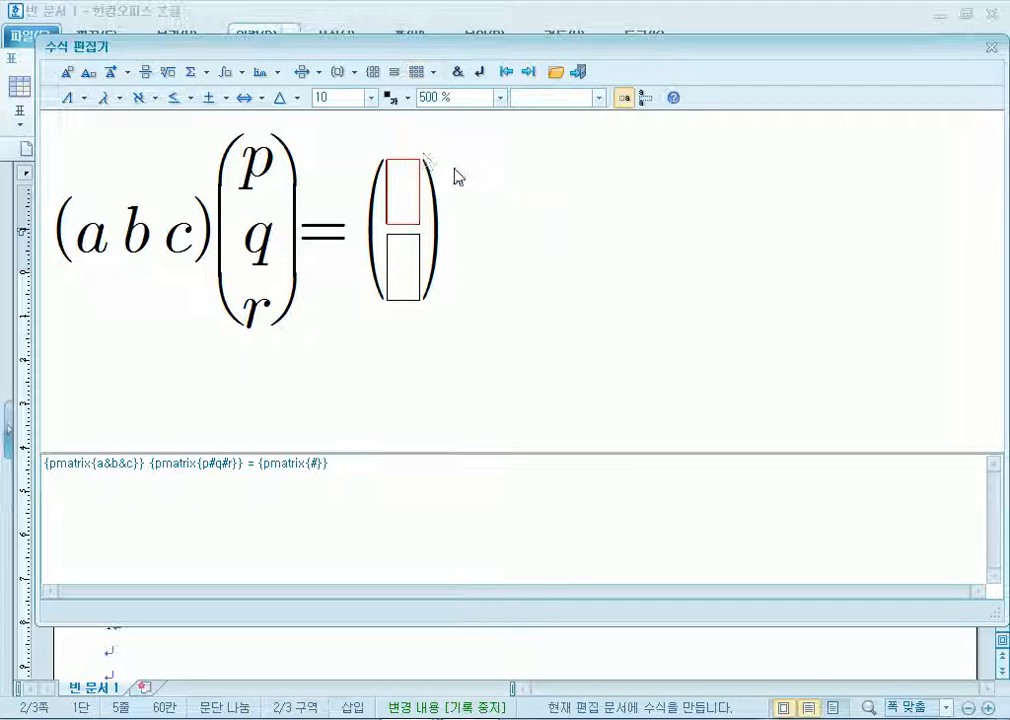
pyautogui.hotkey('ctrl', 'z')
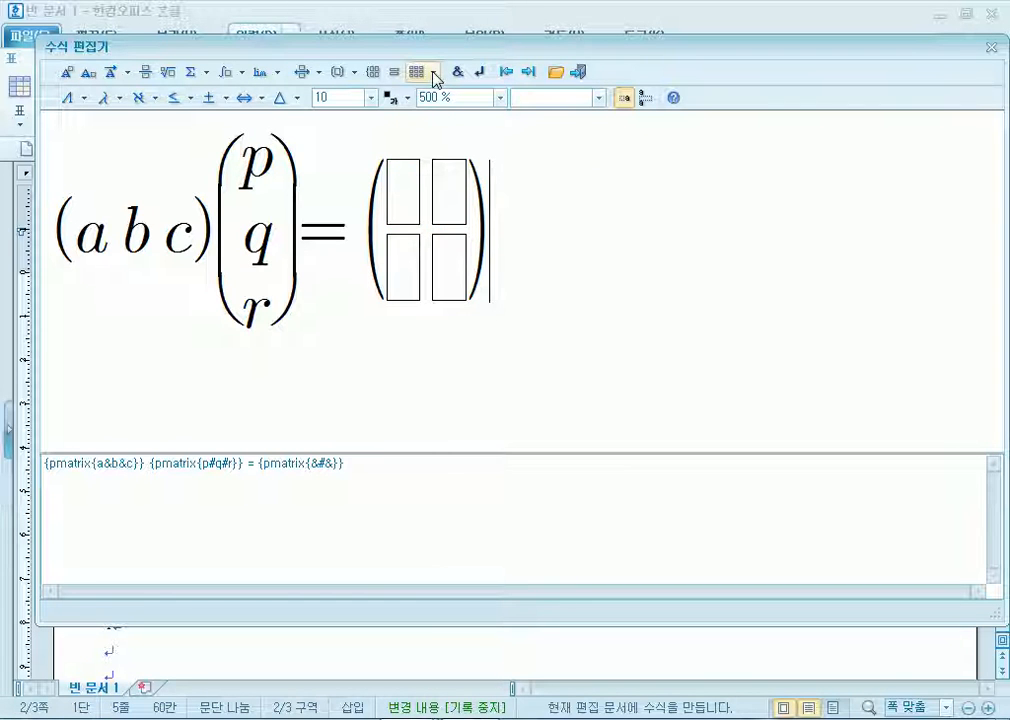
# Reduce the matrix after the equals sign to a single row and add a third column to it
pyautogui.click(433, 73)
pyautogui.click(424, 168)
pyautogui.click(388, 178)
pyautogui.click(408, 192)
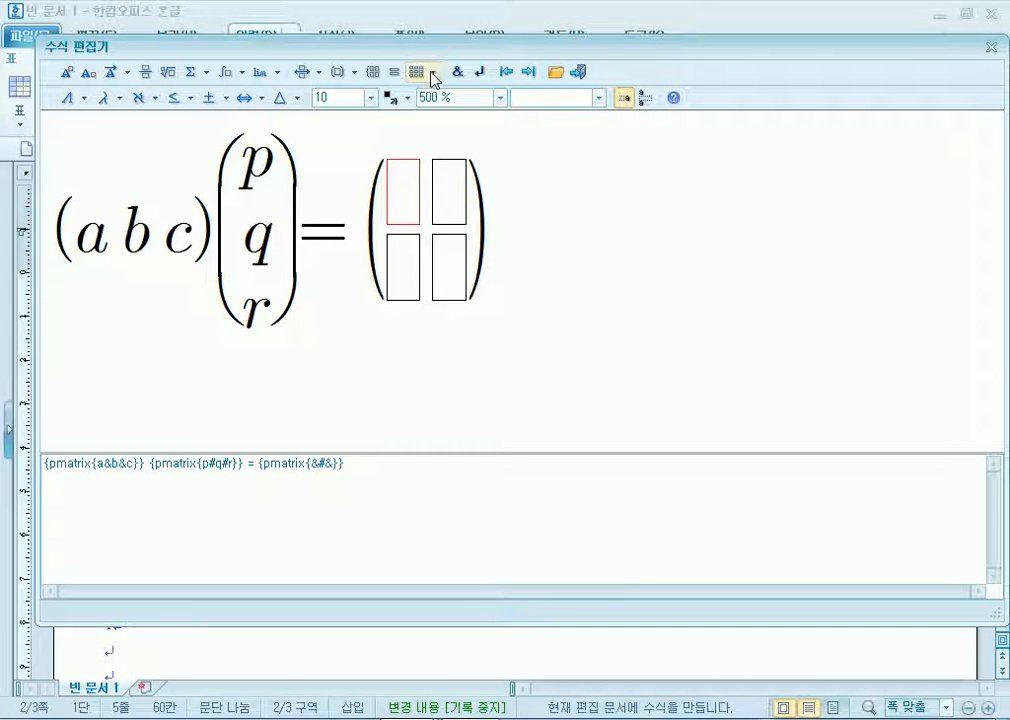
pyautogui.click(432, 73)
pyautogui.click(420, 163)
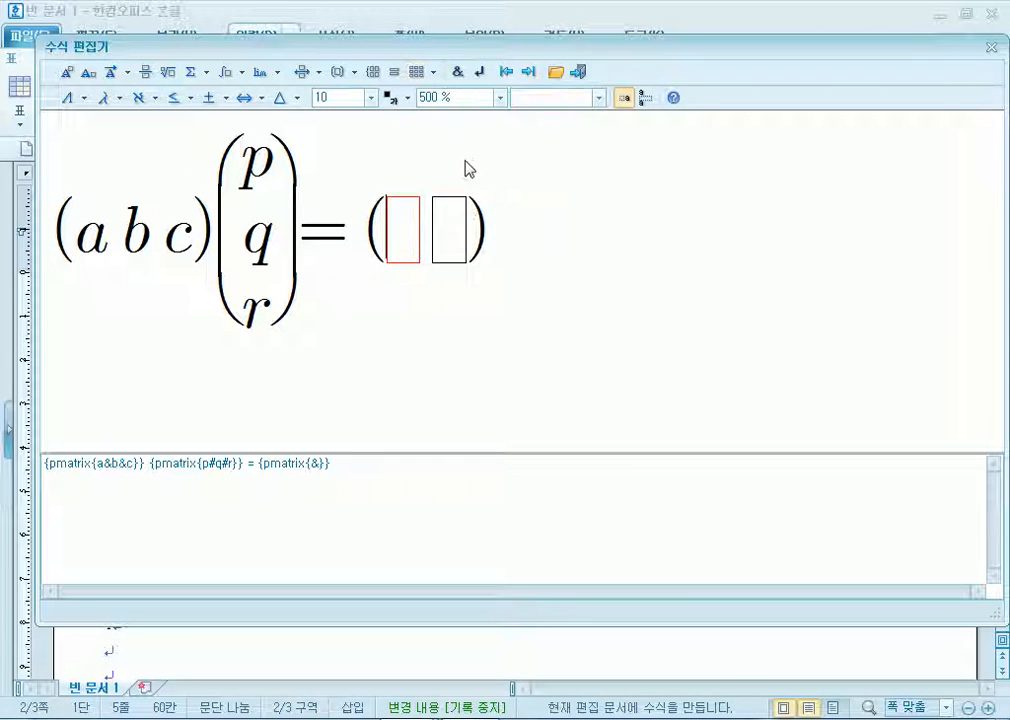
pyautogui.click(432, 73)
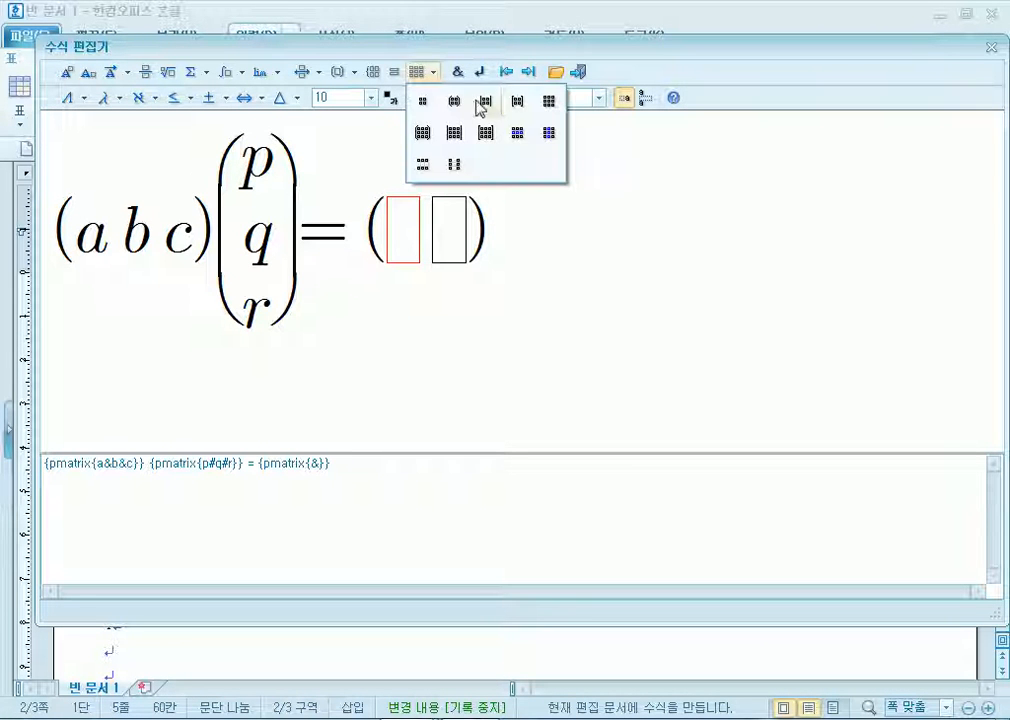
pyautogui.click(548, 133)
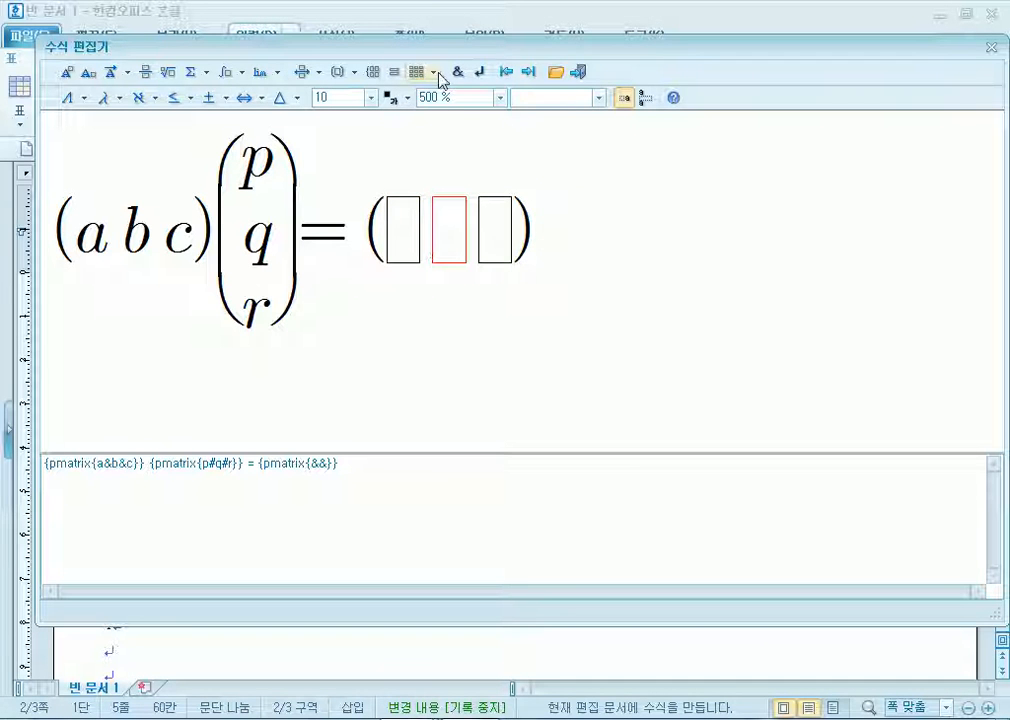
# Add two more columns to the single-row matrix after the equals sign, giving it five columns
pyautogui.click(437, 73)
pyautogui.click(548, 133)
pyautogui.click(437, 73)
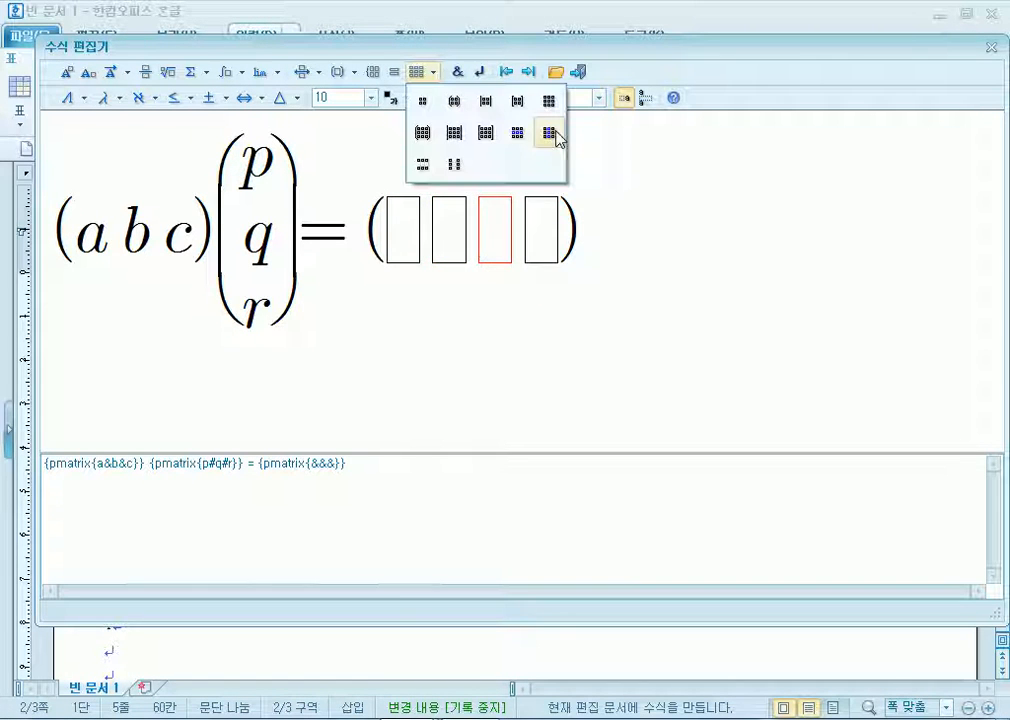
pyautogui.click(548, 133)
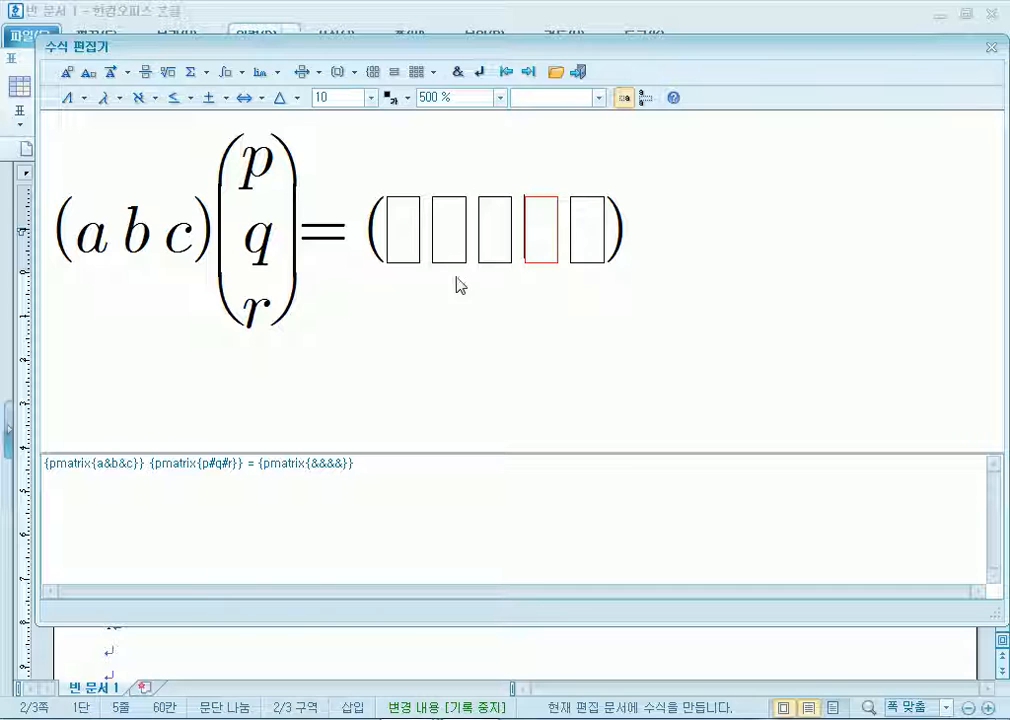
# Fill the five cells of the matrix after the equals sign with ap, +, bq, + and cr
pyautogui.click(408, 230)
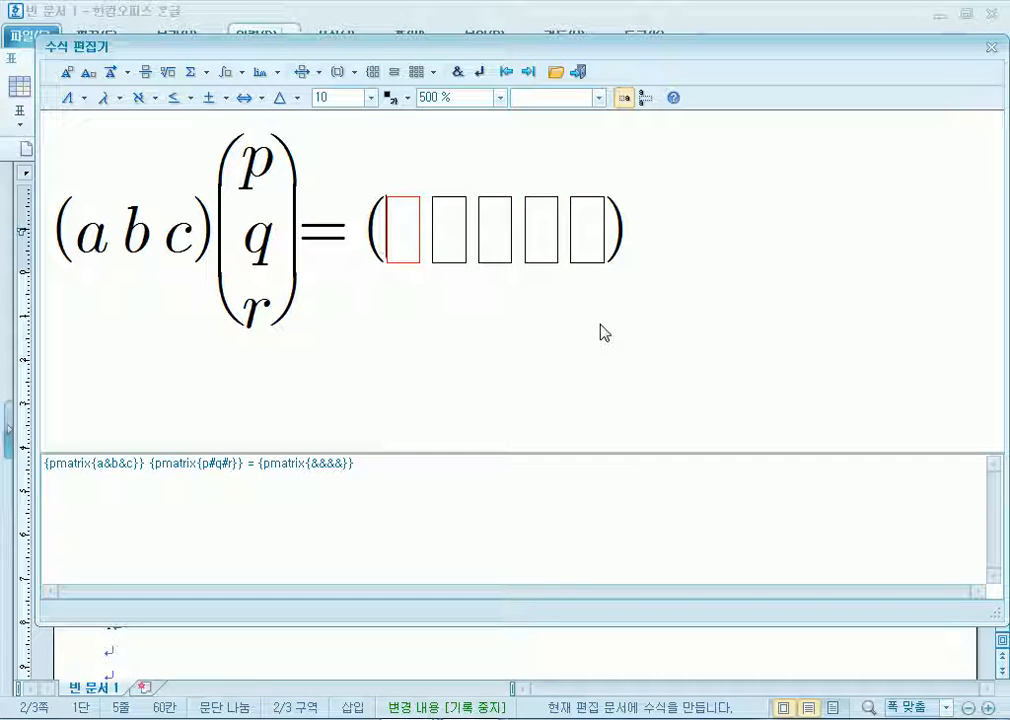
pyautogui.write('ap')
pyautogui.press('Tab')
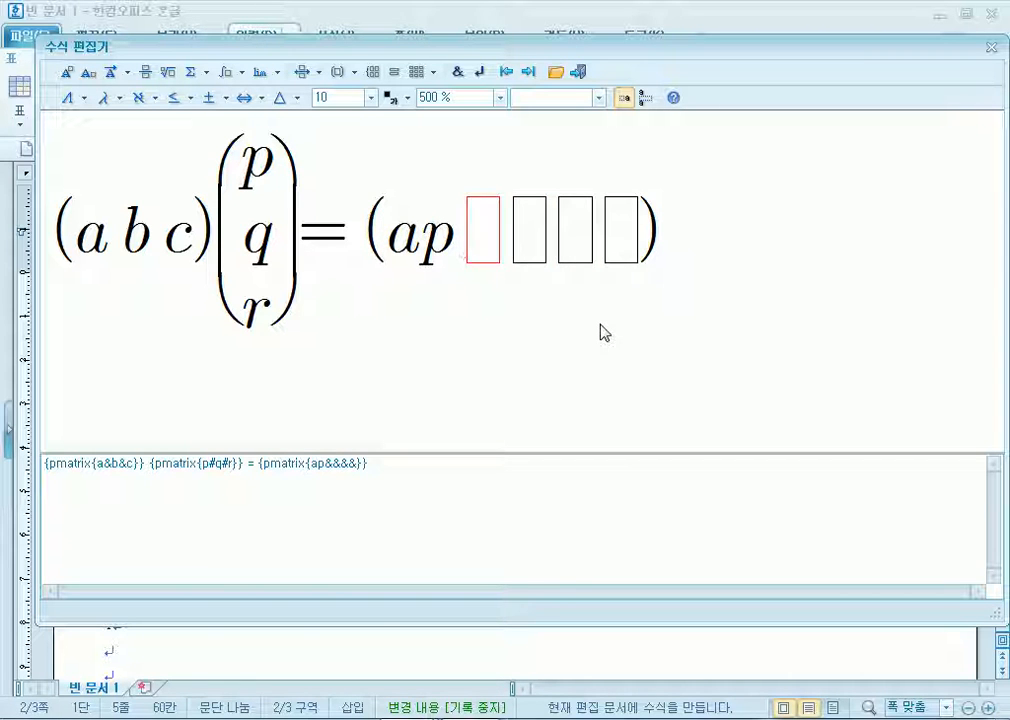
pyautogui.write('+')
pyautogui.press('Tab')
pyautogui.write('c')
pyautogui.press('BackSpace')
pyautogui.write('bq')
pyautogui.press('Tab')
pyautogui.write('+')
pyautogui.press('Tab')
pyautogui.write('cr')
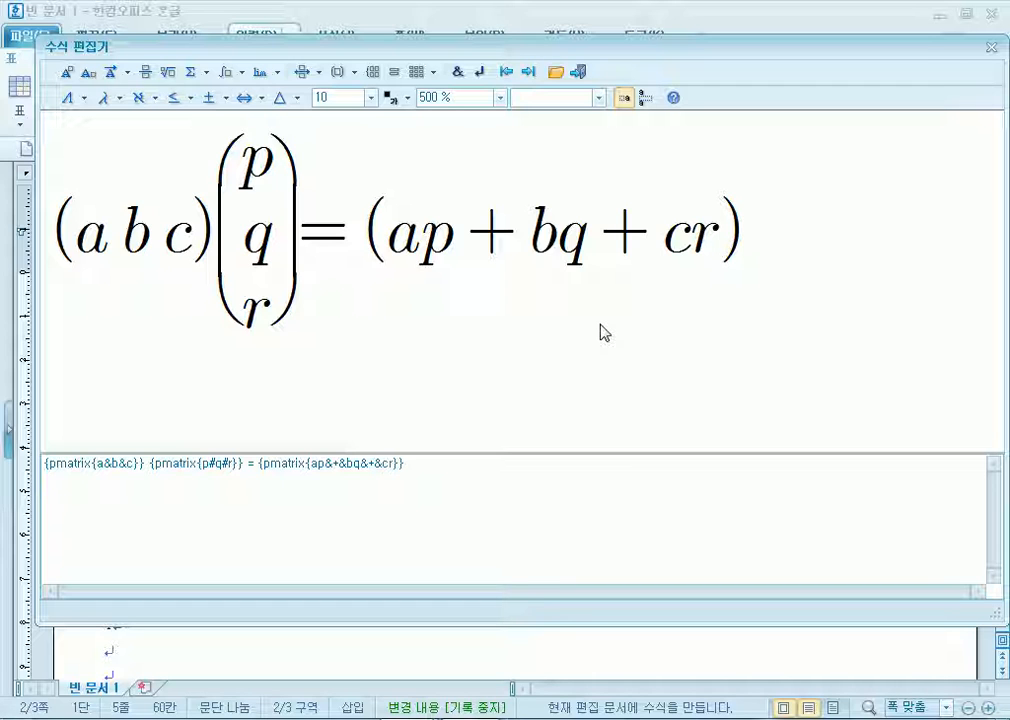
# Enter (ap+bq+cr) as plain text directly after the filled five-column matrix
pyautogui.press('Tab')
pyautogui.write('(')
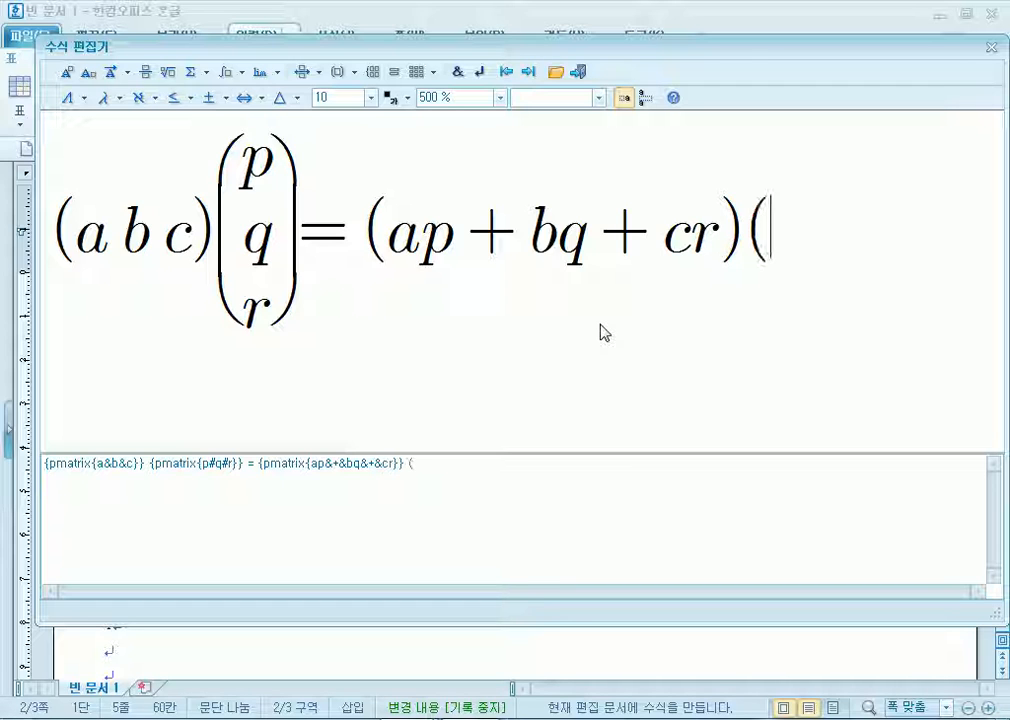
pyautogui.write('ap+bq+cr)')
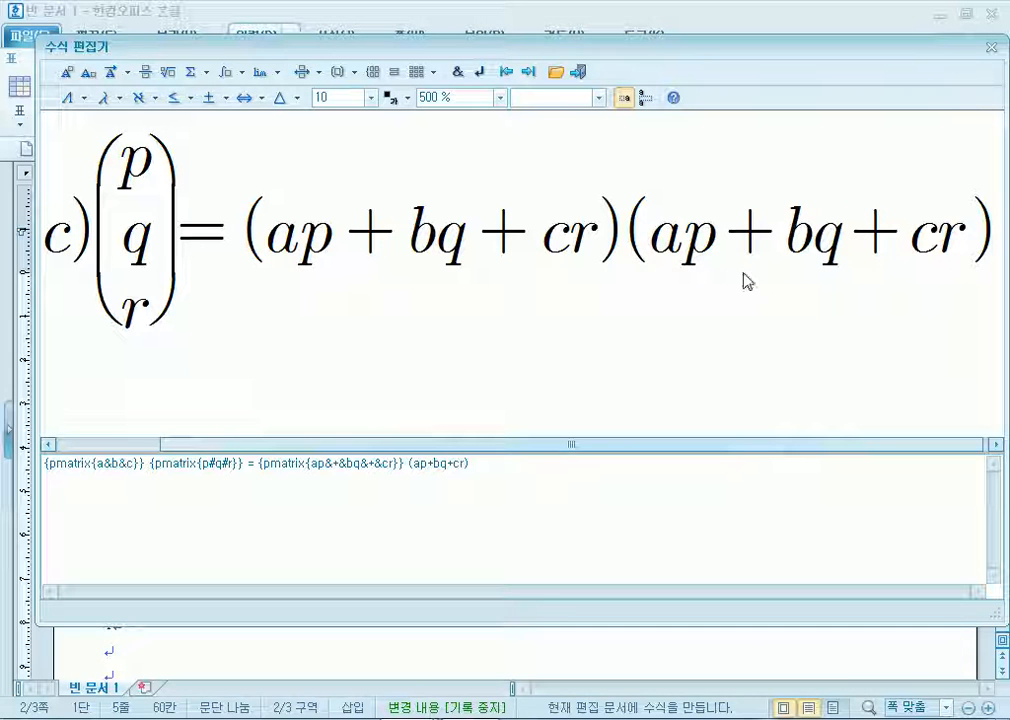
# Compare the spacing around the plus signs in the matrix version and the plain-text version of (ap+bq+cr)
pyautogui.moveTo(641, 240); pyautogui.dragTo(976, 259)
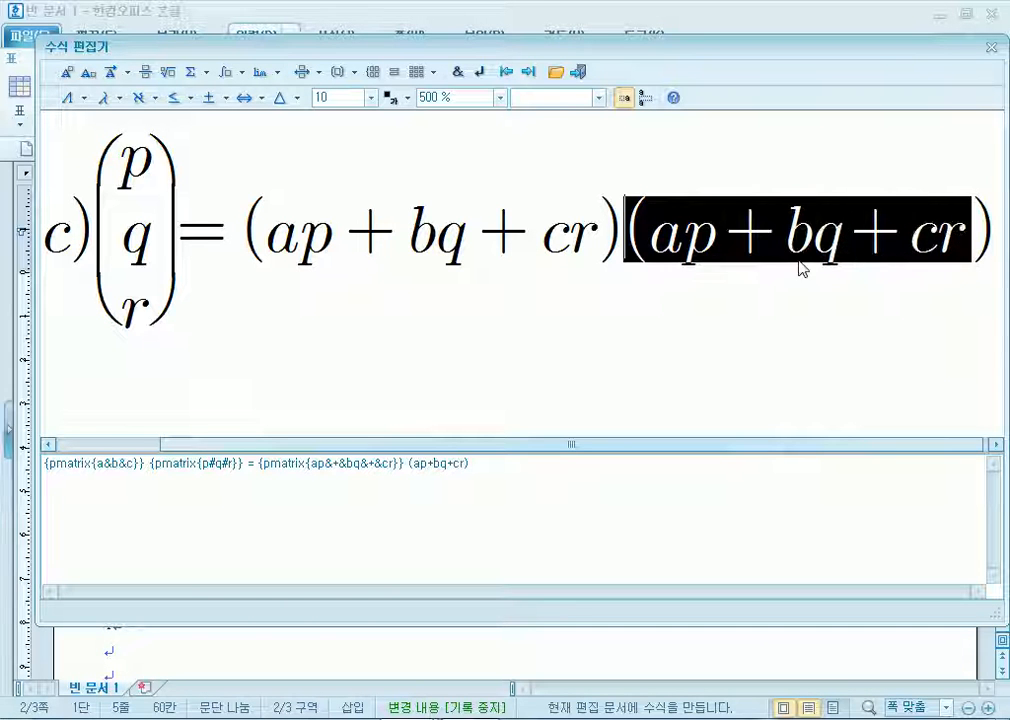
pyautogui.click(450, 248)
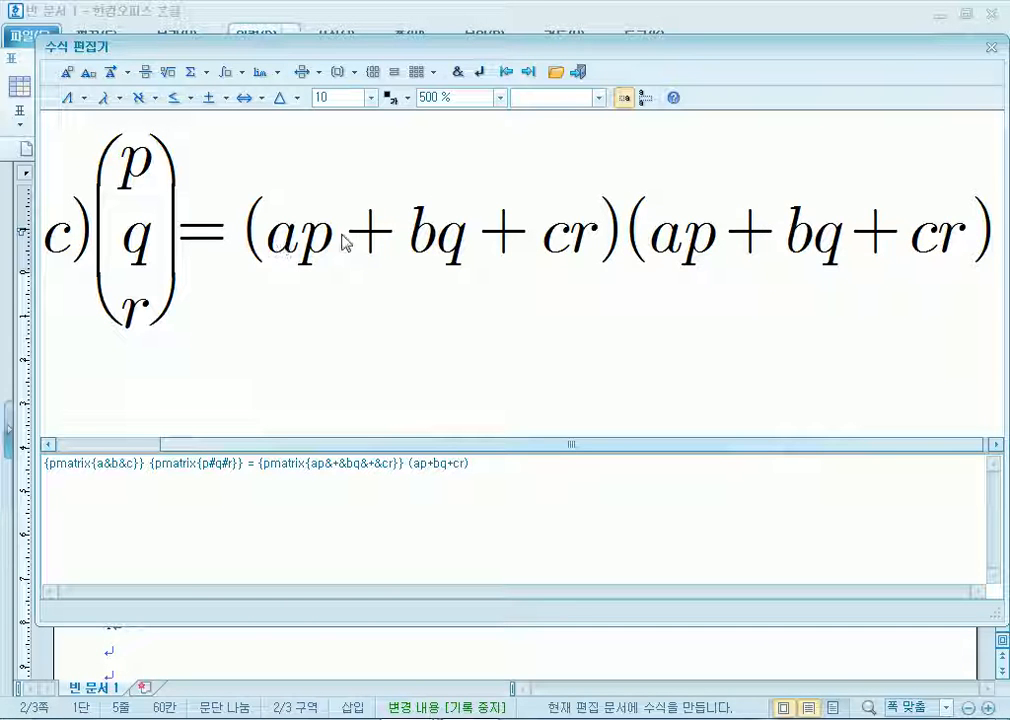
pyautogui.moveTo(250, 244); pyautogui.dragTo(576, 243)
pyautogui.click(566, 243)
pyautogui.doubleClick(512, 243)
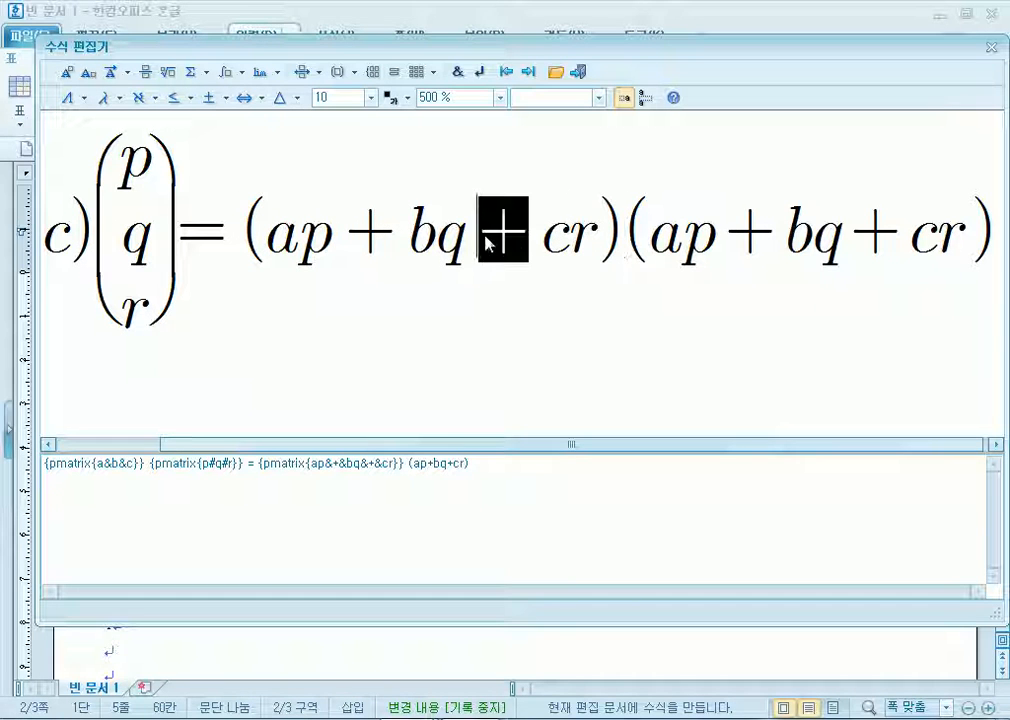
pyautogui.click(874, 243)
pyautogui.doubleClick(876, 245)
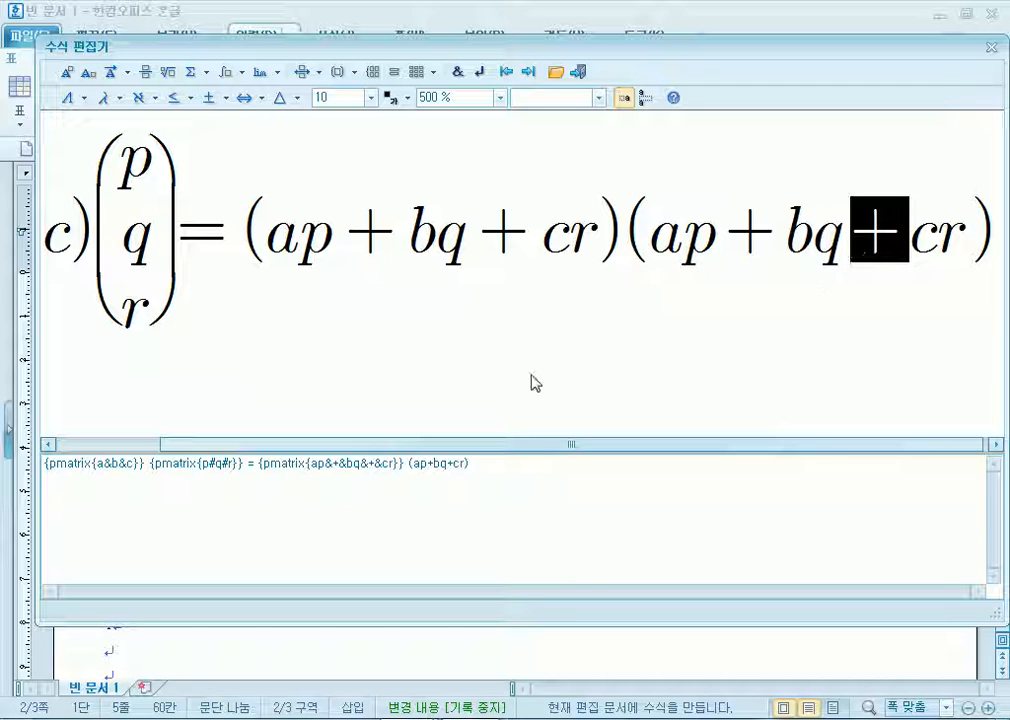
pyautogui.click(282, 462)
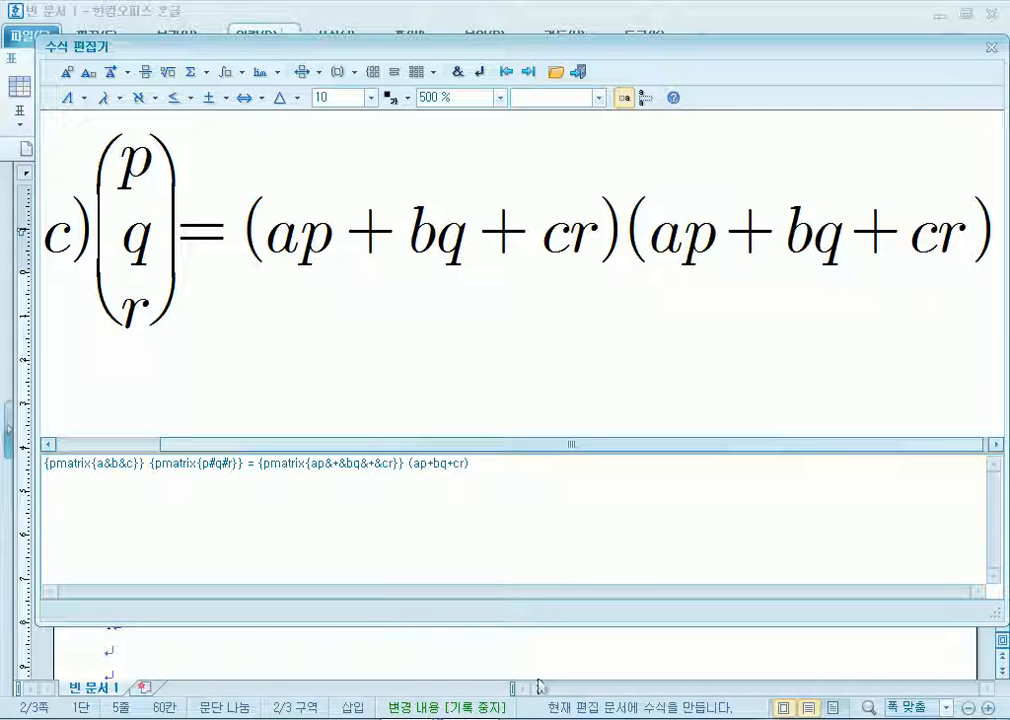
# Insert plain-text (abc) before the p, q, r column matrix and separate its letters with small ` spaces
pyautogui.moveTo(196, 449); pyautogui.dragTo(88, 448)
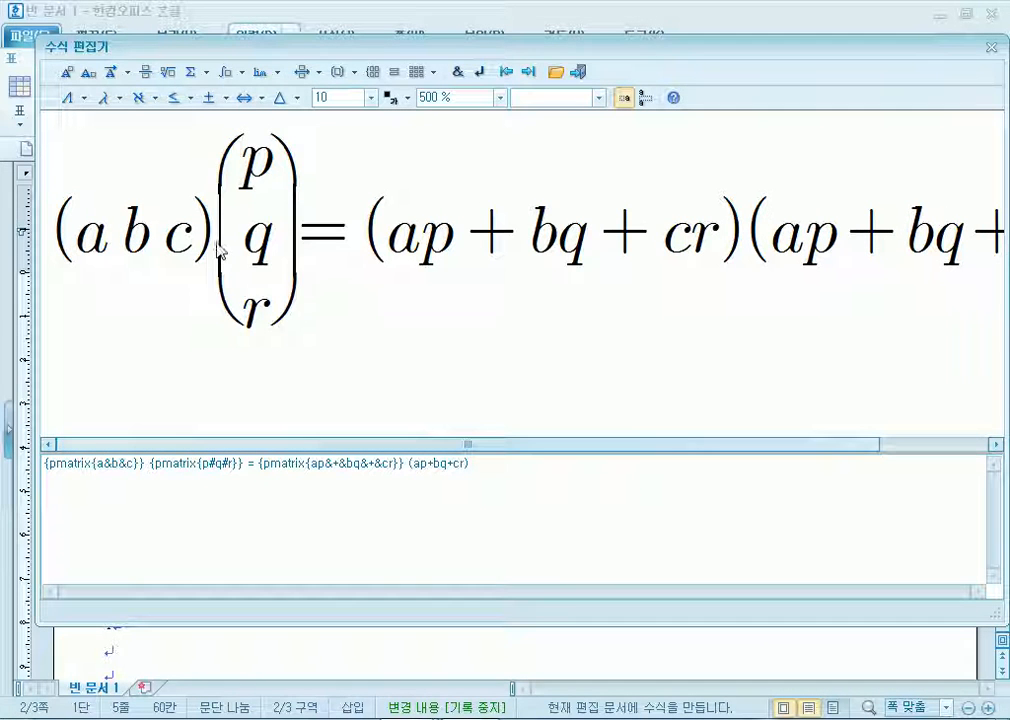
pyautogui.doubleClick(279, 241)
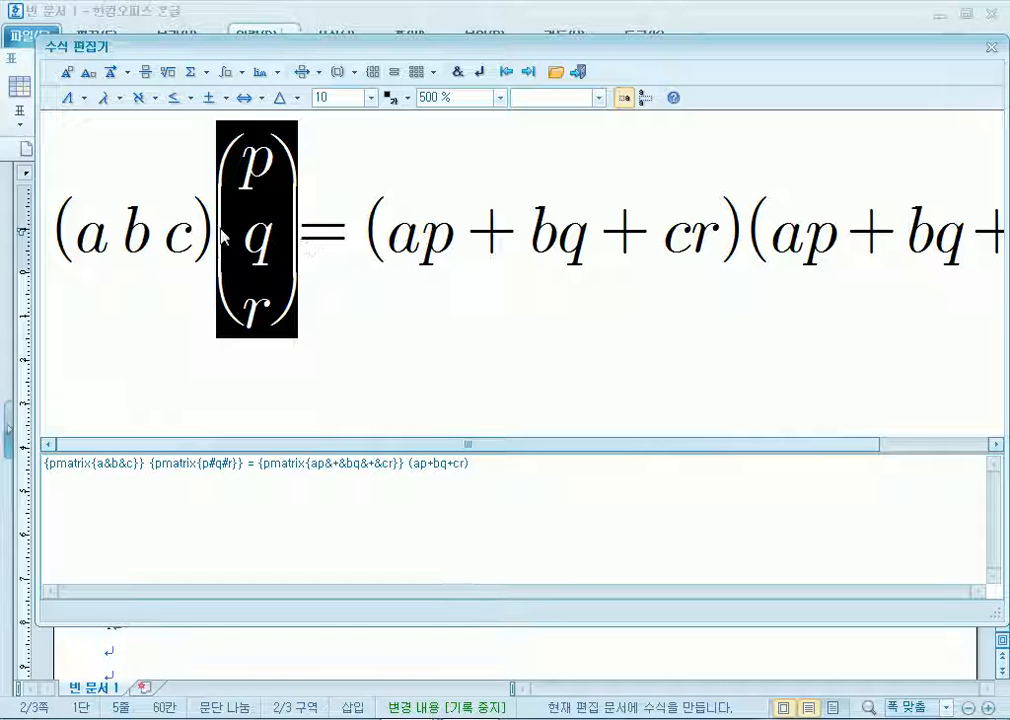
pyautogui.write('(abc)')
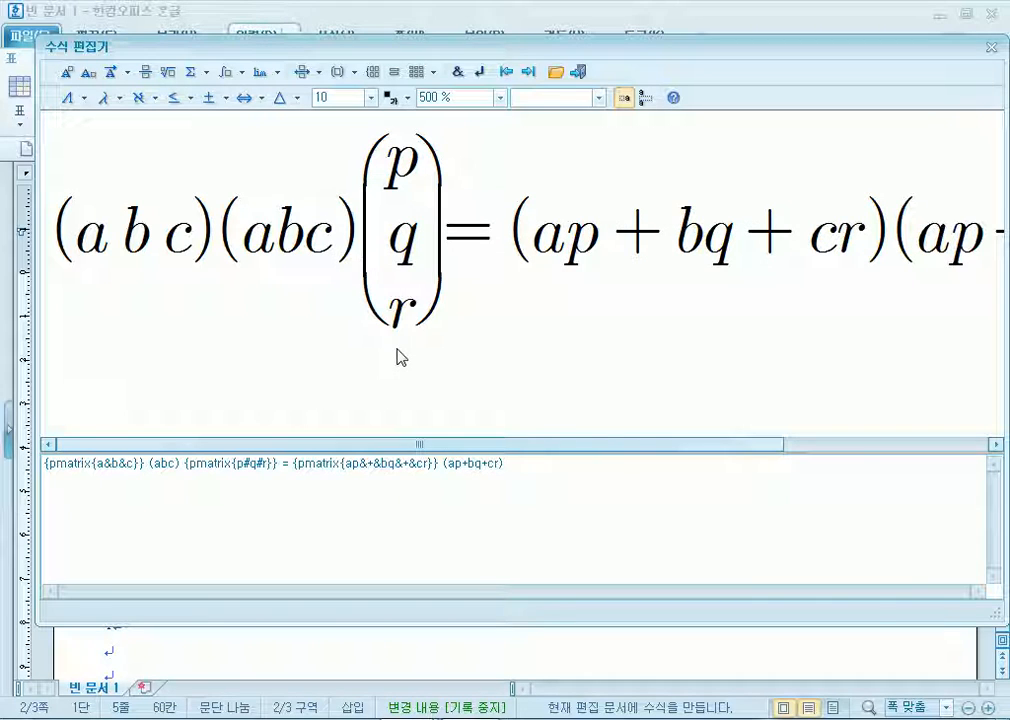
pyautogui.press('Left')
pyautogui.press('Left')
pyautogui.write('`')
pyautogui.press('Right')
pyautogui.write('`')
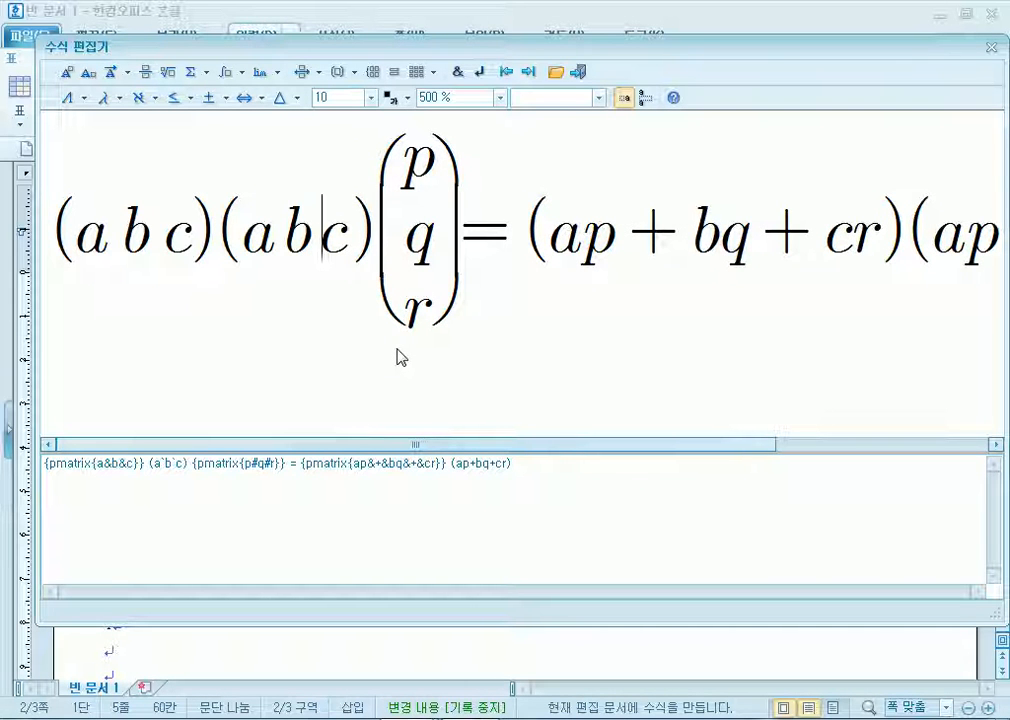
# Remove the small spaces between the letters of the plain-text (a b c) and put them back with `
pyautogui.click(308, 243)
pyautogui.click(331, 238)
pyautogui.click(271, 239)
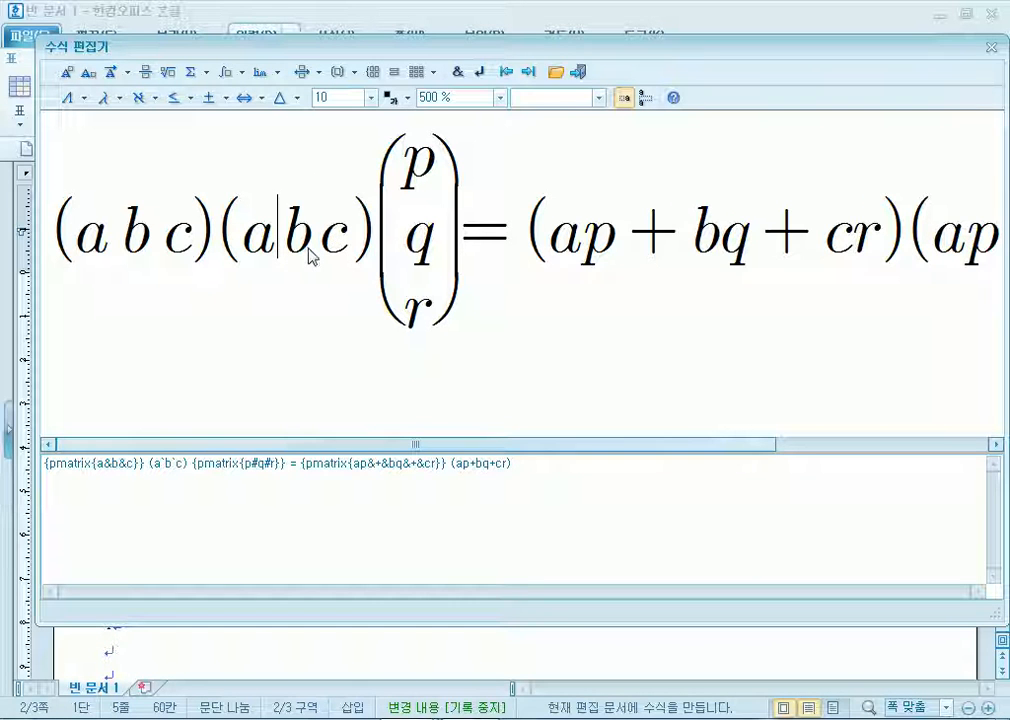
pyautogui.press('Delete')
pyautogui.click(305, 245)
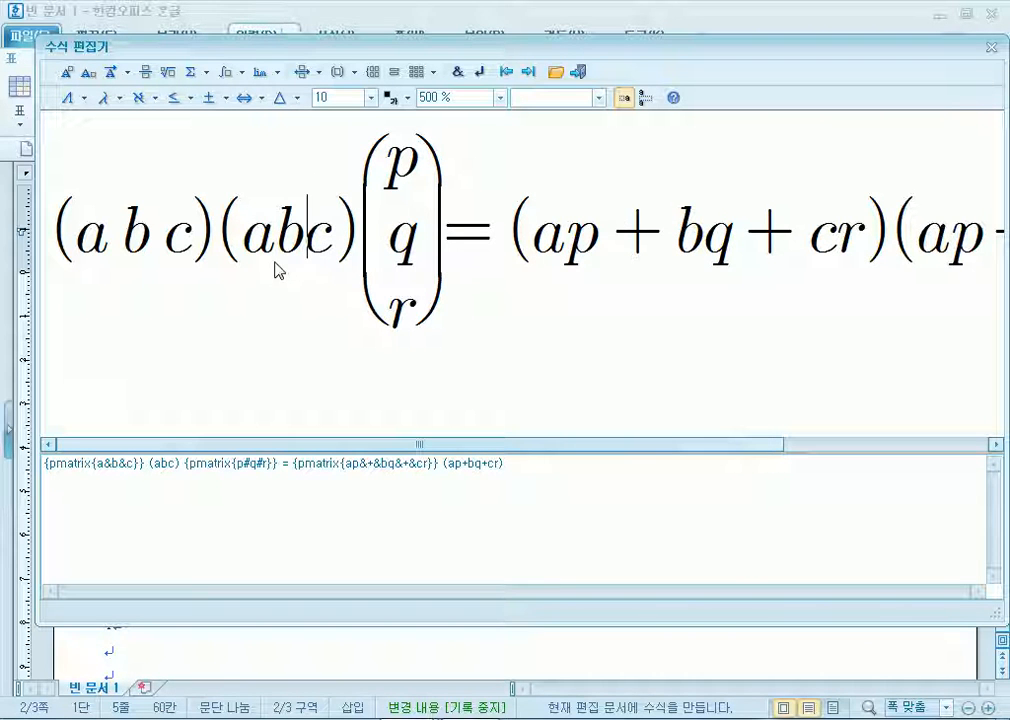
pyautogui.click(280, 255)
pyautogui.write('`b')
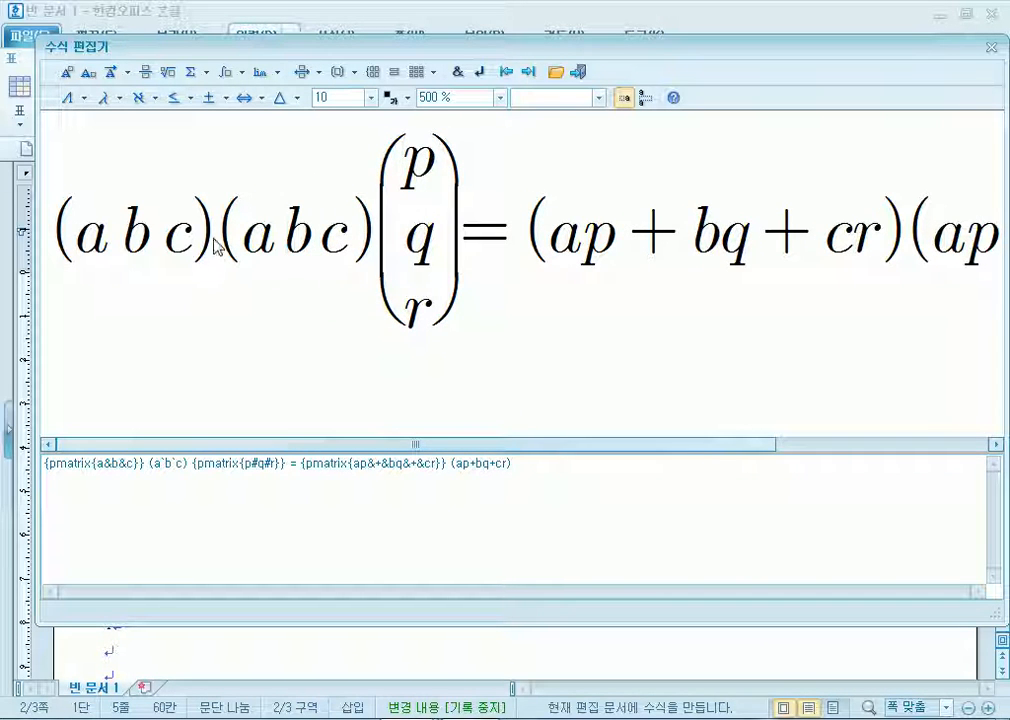
# Select the (a b c) matrix at the start of the equation
pyautogui.moveTo(212, 255); pyautogui.dragTo(100, 240)
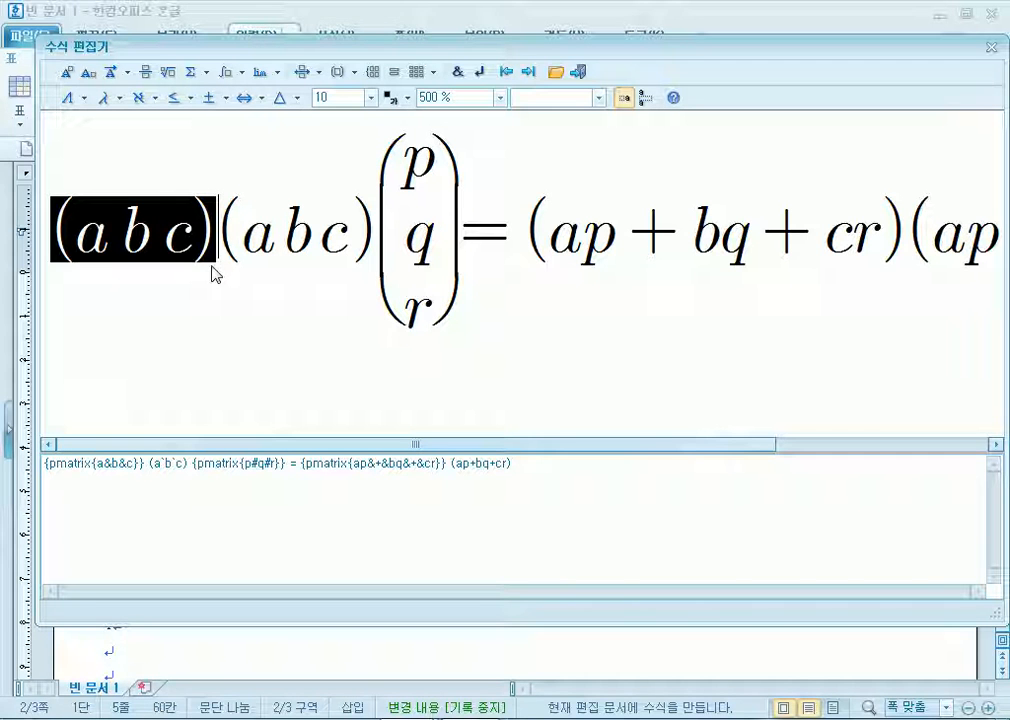
# Delete the plain-text duplicates (a b c) and (ap+bq+cr) from the matrix equation, keeping the pmatrix versions
pyautogui.moveTo(215, 235); pyautogui.dragTo(376, 237)
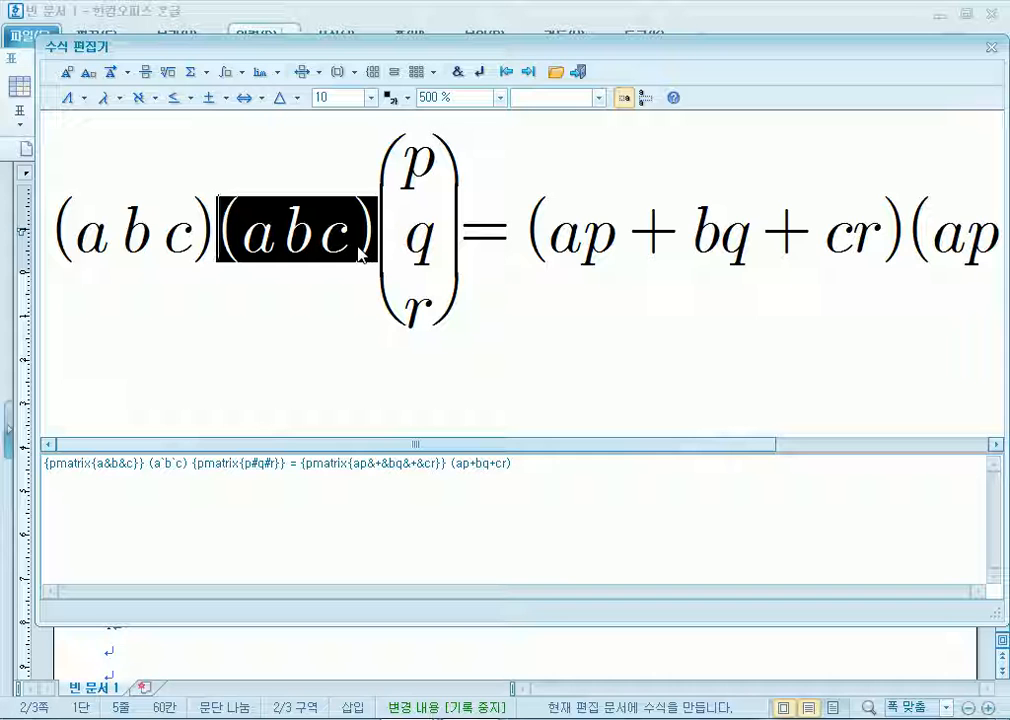
pyautogui.press('Delete')
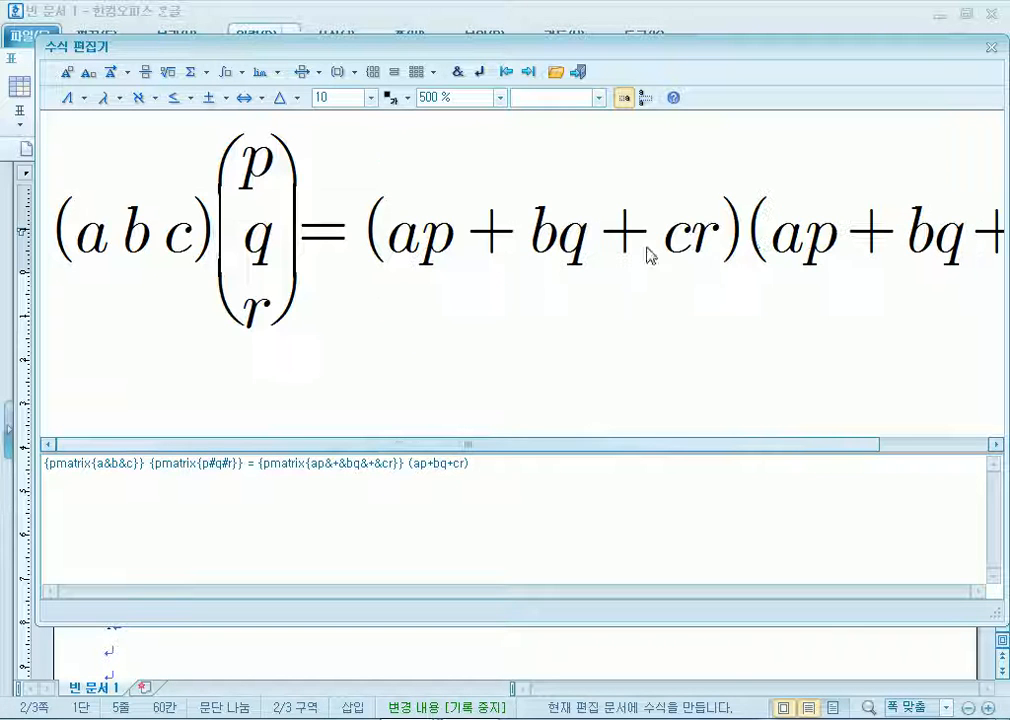
pyautogui.click(762, 252)
pyautogui.press('Delete')
pyautogui.press('Delete')
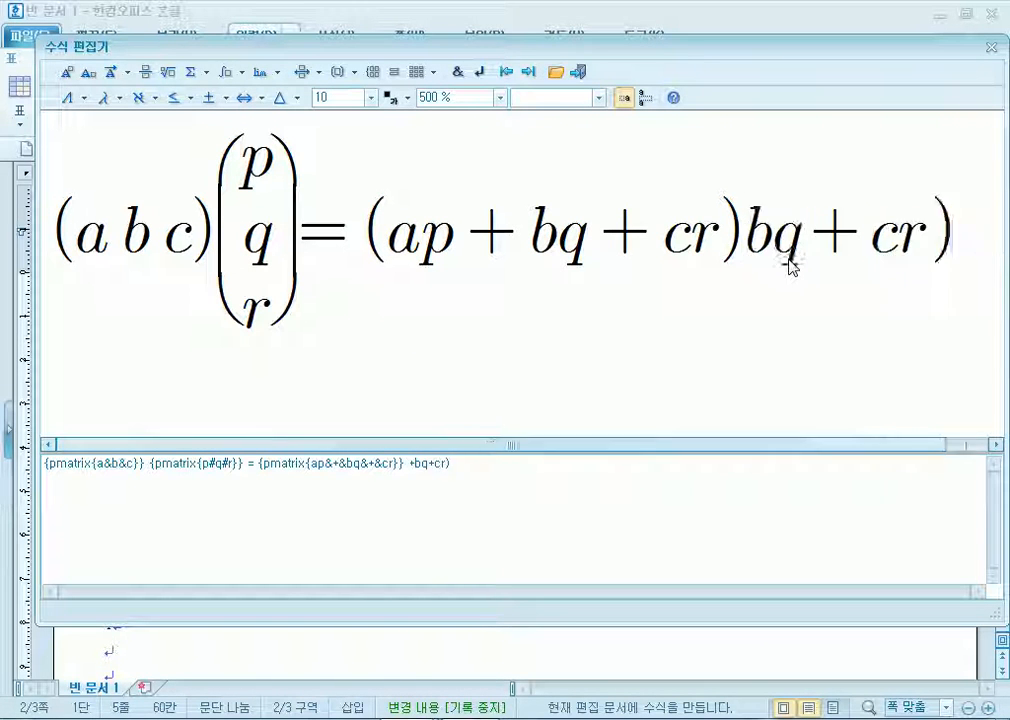
pyautogui.press('Delete')
pyautogui.press('Delete')
pyautogui.press('Delete')
pyautogui.press('Delete')
pyautogui.press('Delete')
pyautogui.press('Delete')
pyautogui.press('Delete')
pyautogui.press('Delete')
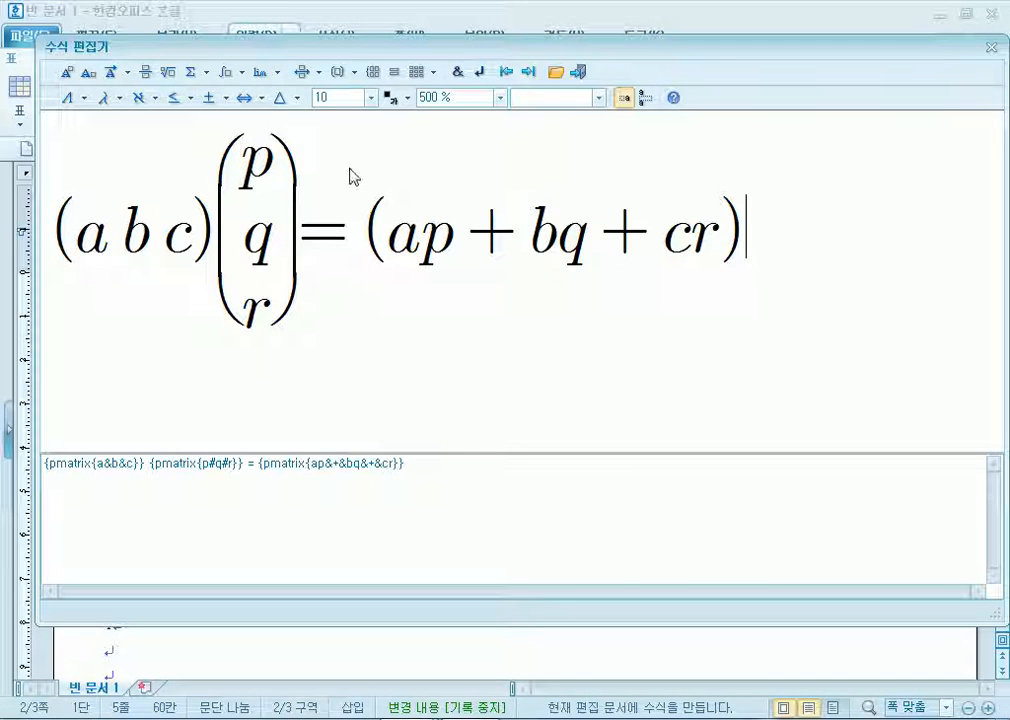
# Insert the finished matrix equation into the document and close the equation editor
pyautogui.click(418, 72)
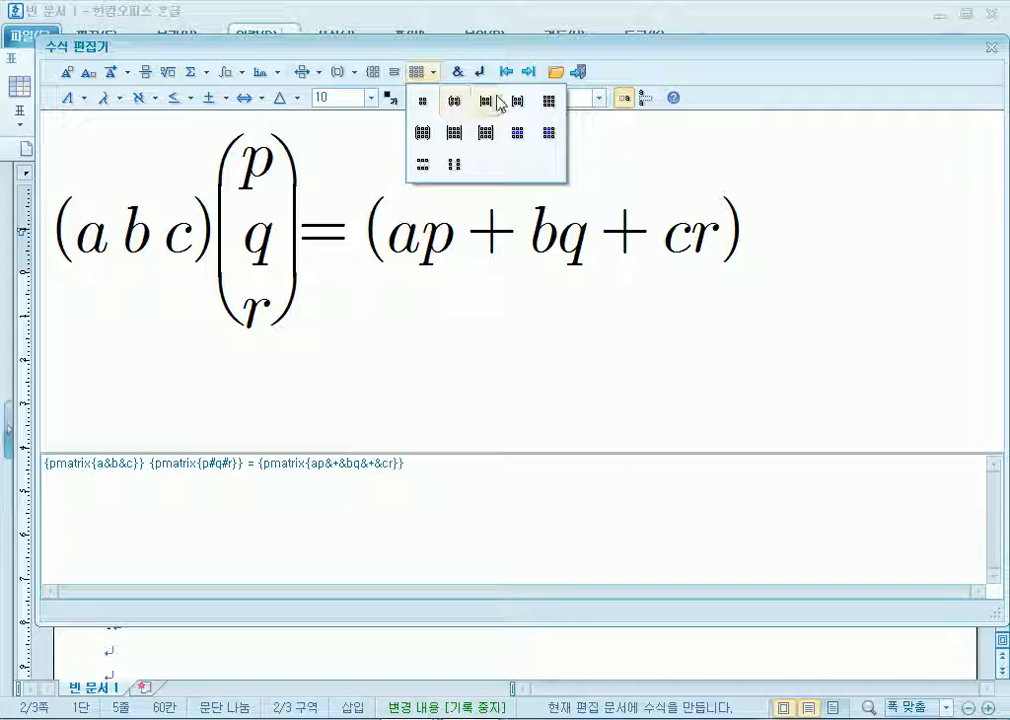
pyautogui.click(577, 76)
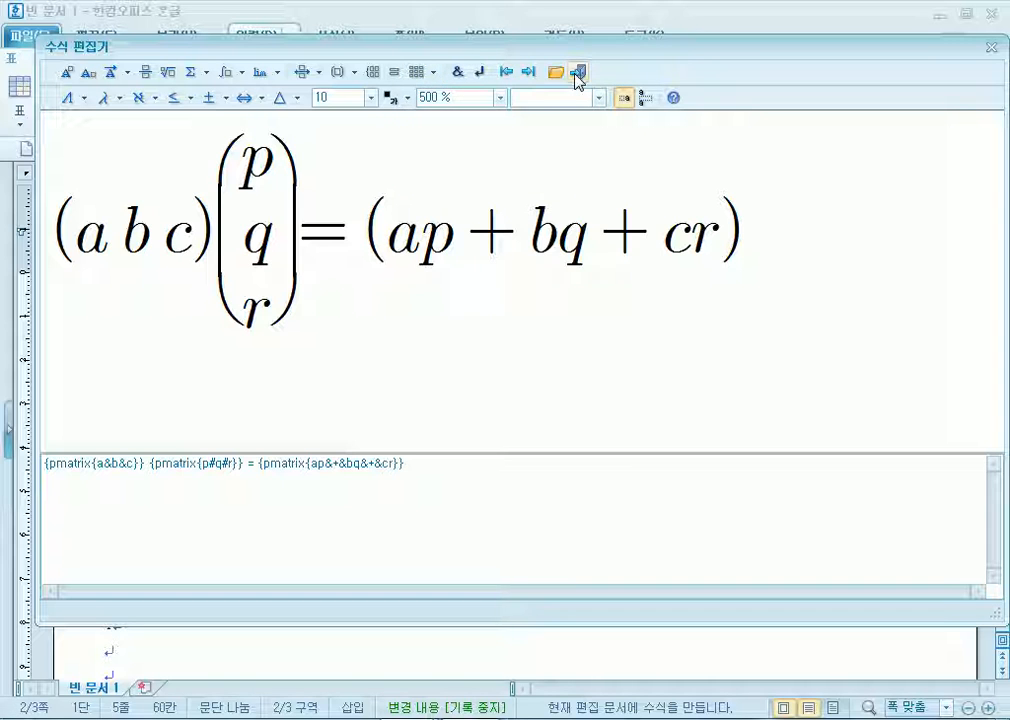
pyautogui.click(579, 72)
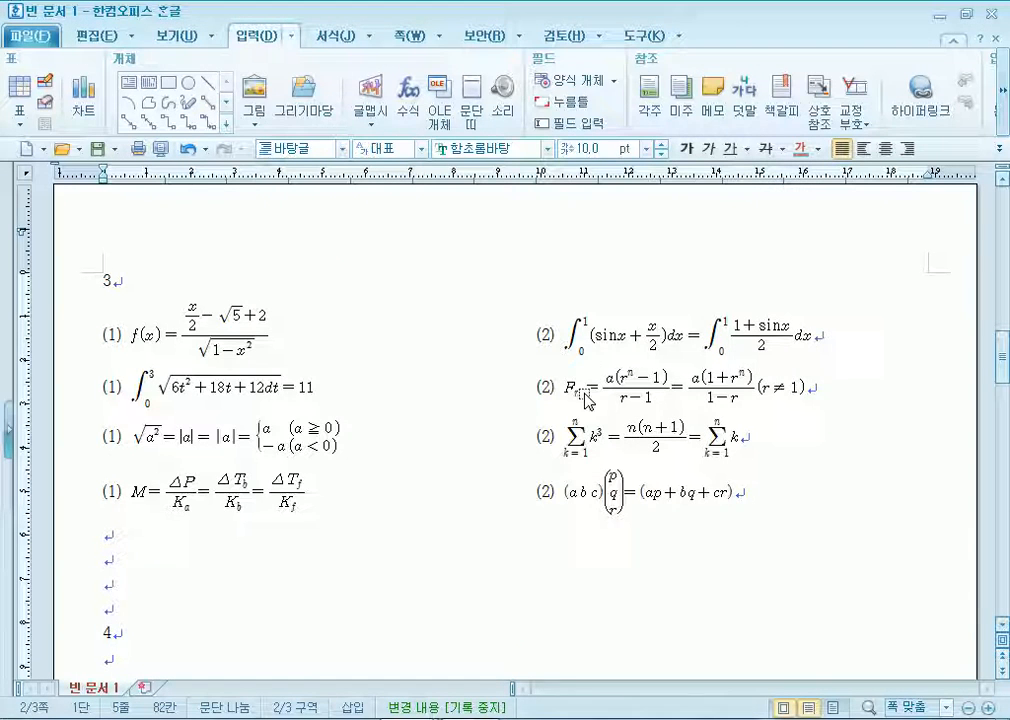
pyautogui.click(590, 495)
pyautogui.scroll(-3, 590, 495)
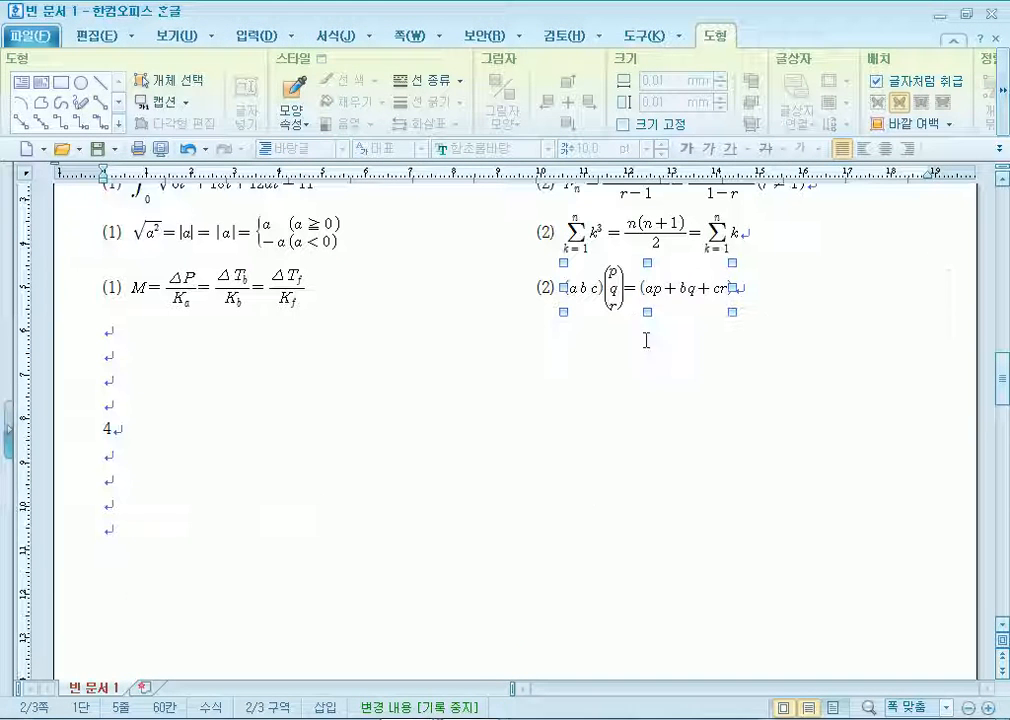
# Open the f(x) fraction equation in the equation editor to review it, and return to the document
pyautogui.click(593, 331)
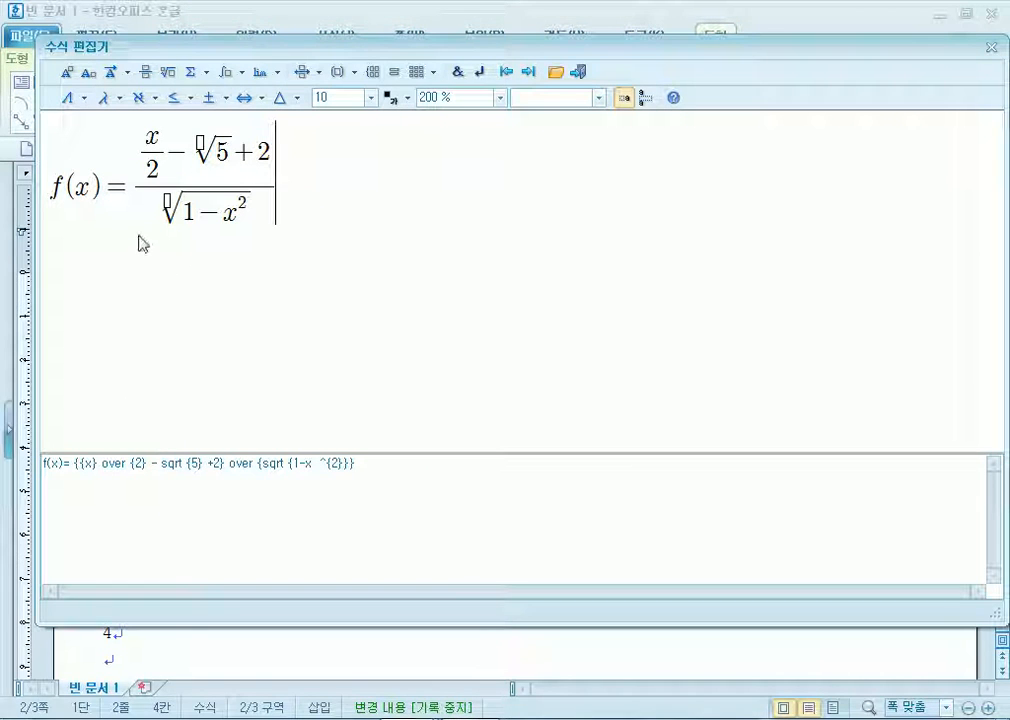
pyautogui.click(578, 71)
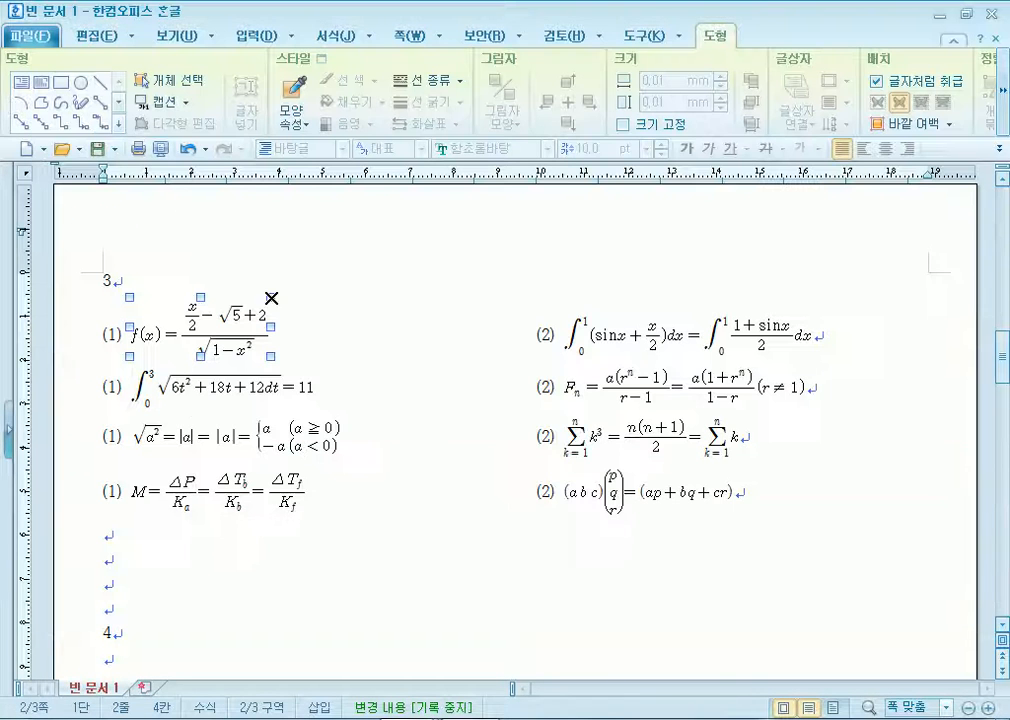
pyautogui.click(363, 572)
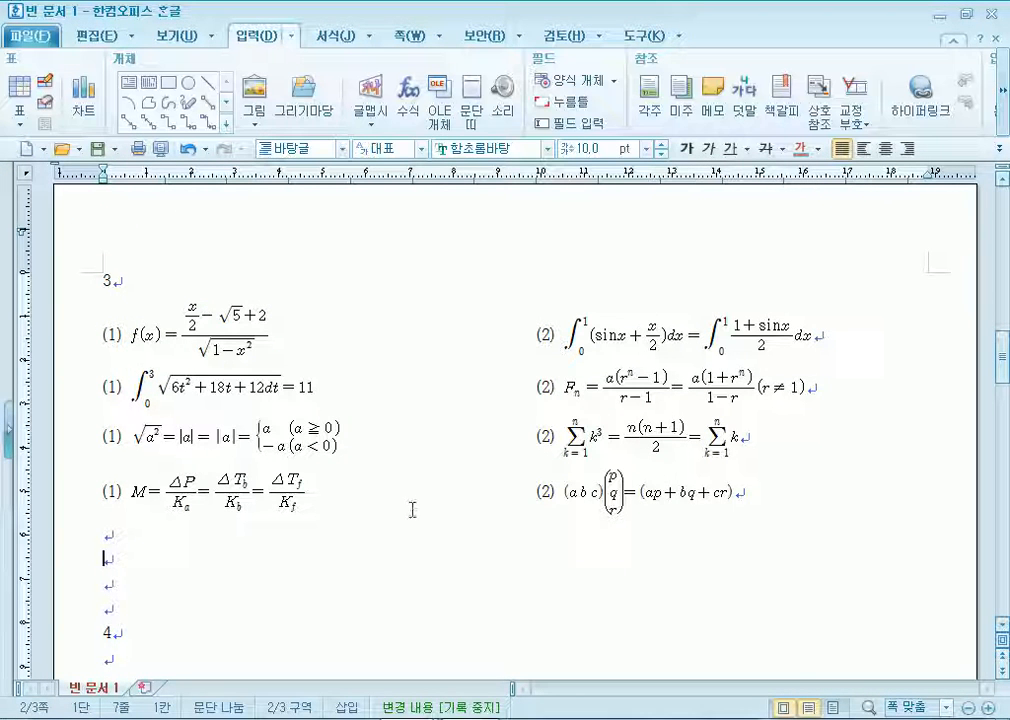
# Open the F_n equation, remove everything after F_n and re-enter that right-hand side, including (r != 1), inside the subscript
pyautogui.click(594, 393)
pyautogui.doubleClick(594, 393)
pyautogui.click(90, 170)
pyautogui.moveTo(90, 170); pyautogui.dragTo(442, 165)
pyautogui.press('Delete')
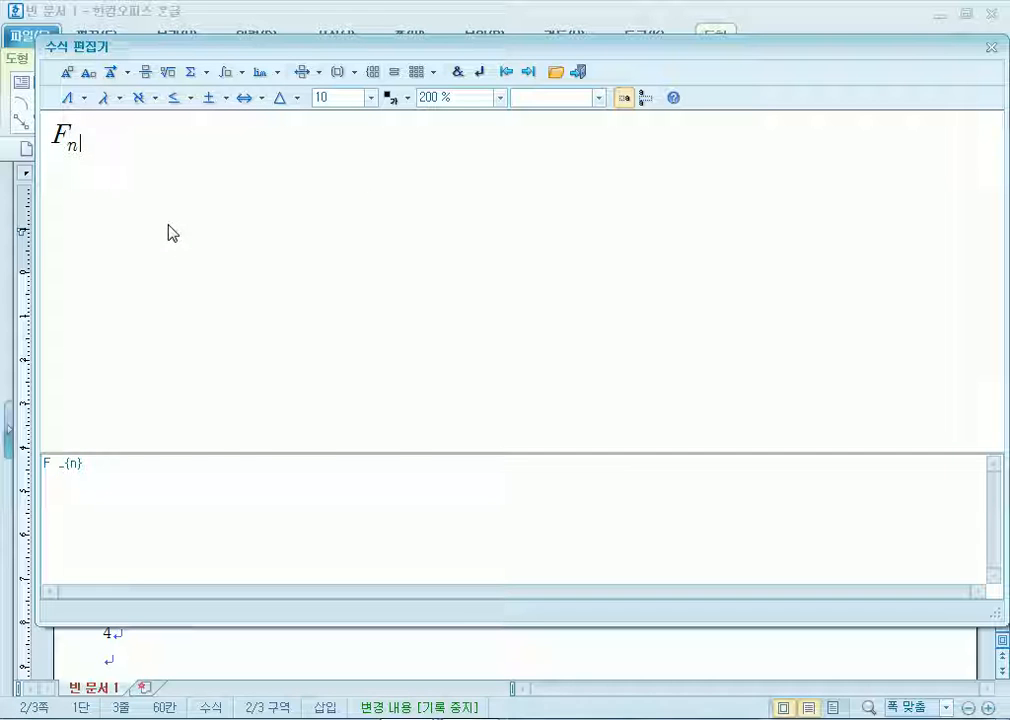
pyautogui.write('= {a(r ^{n} -1)} over {r-1} = {a(1+r ^{n} )} over {1-r} (r != 1)')
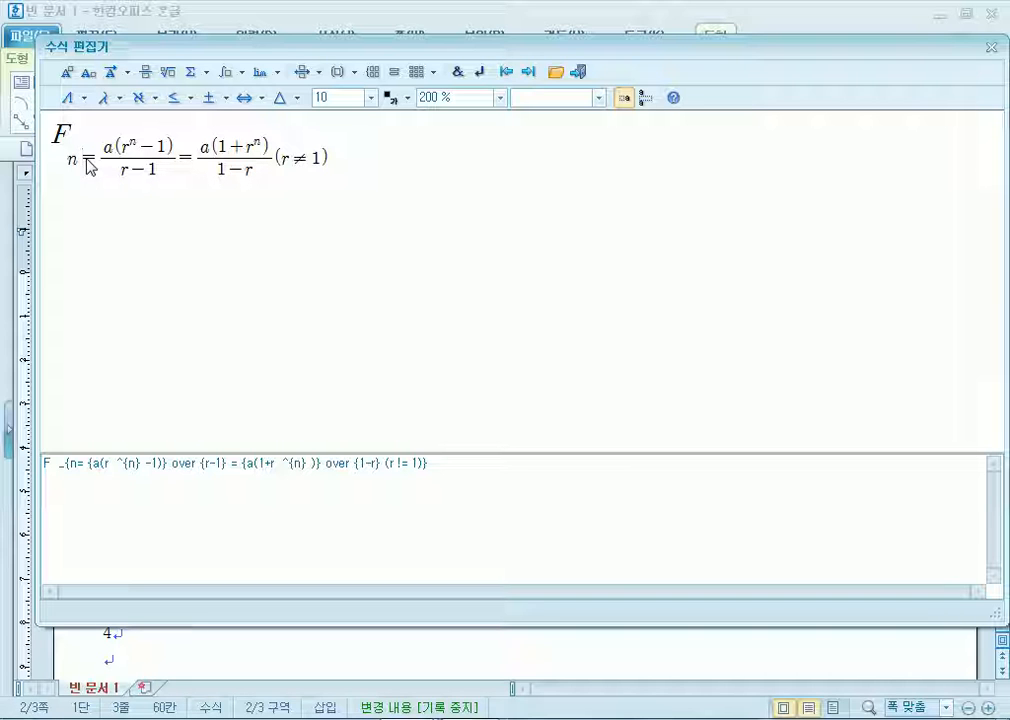
# Highlight the right-hand side placed in the subscript of F_n, and insert the equation into the document in that form
pyautogui.moveTo(92, 166); pyautogui.dragTo(329, 167)
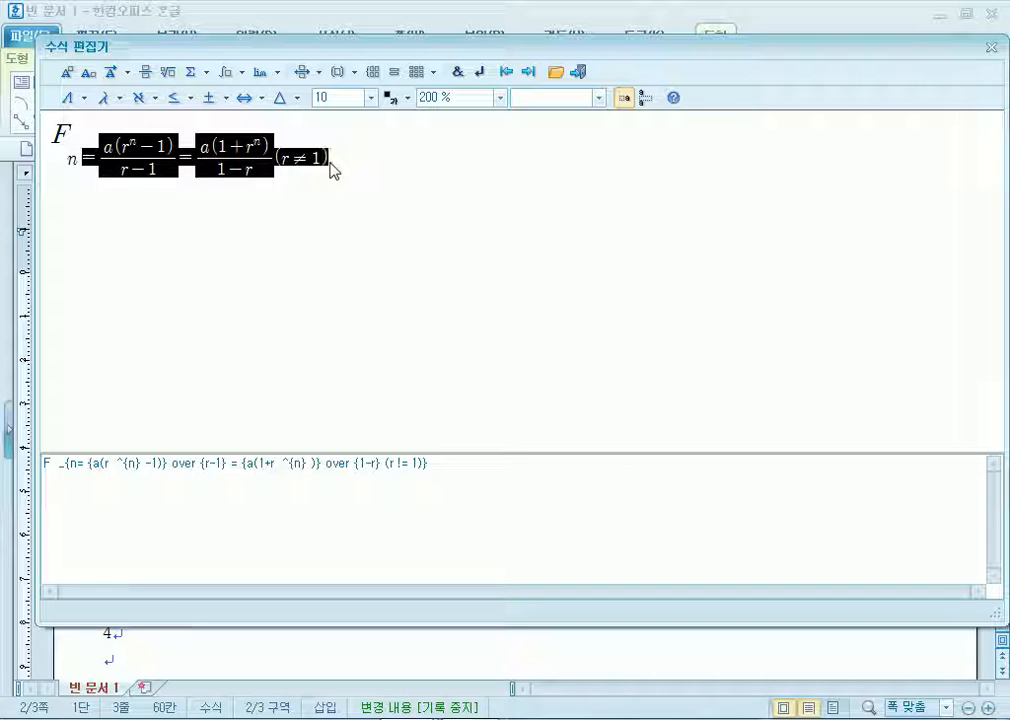
pyautogui.click(252, 293)
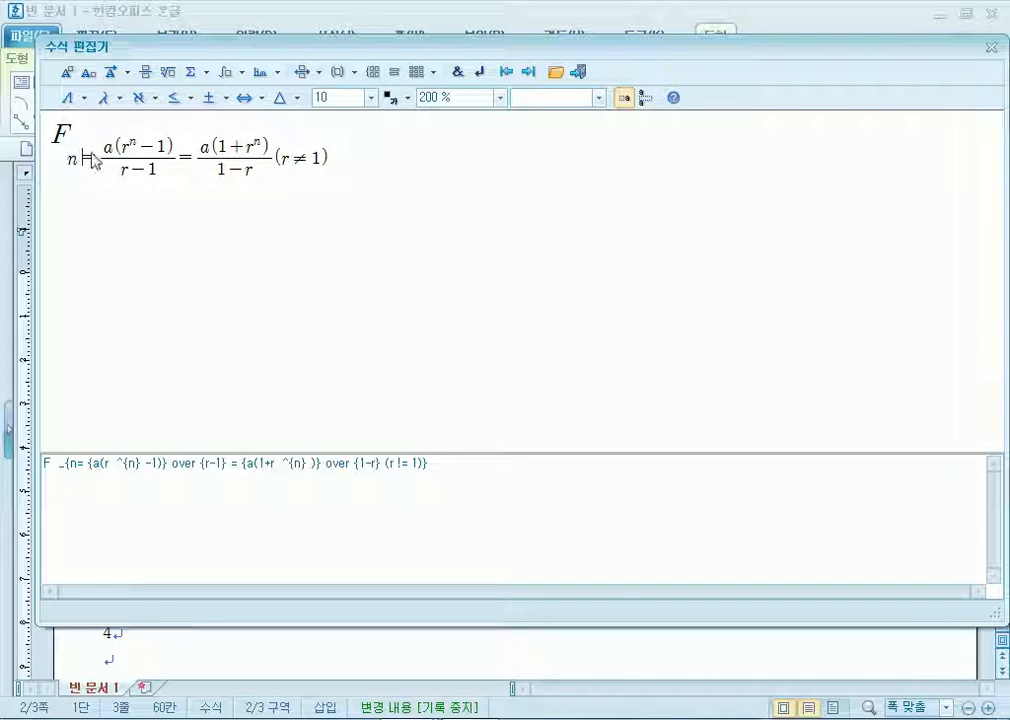
pyautogui.hotkey('shift', 'End')
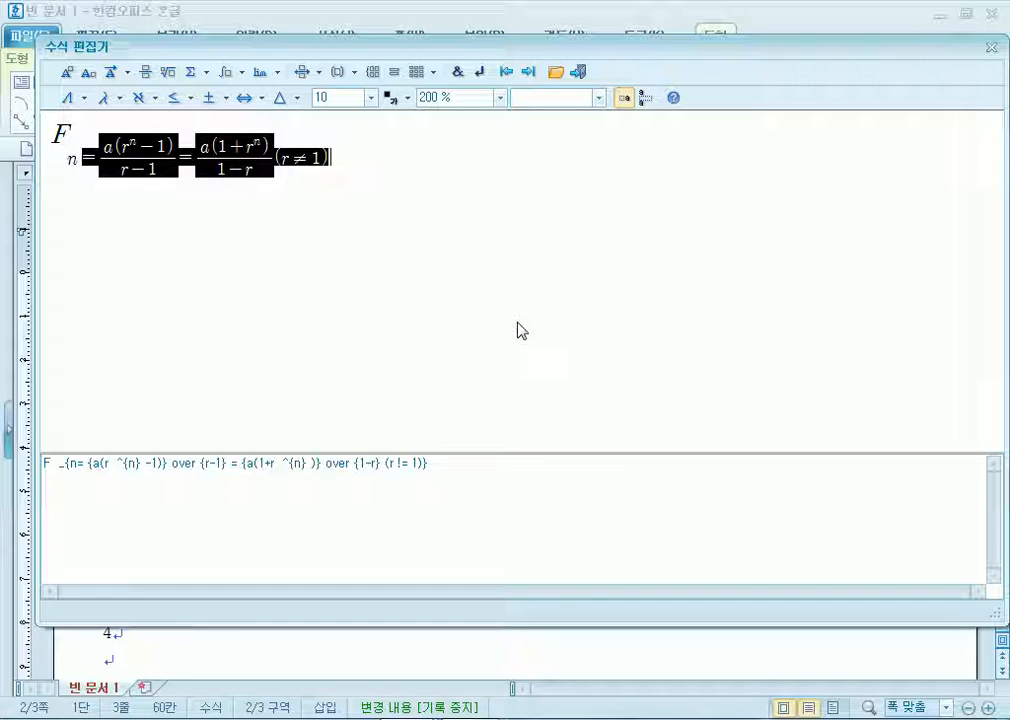
pyautogui.press('Right')
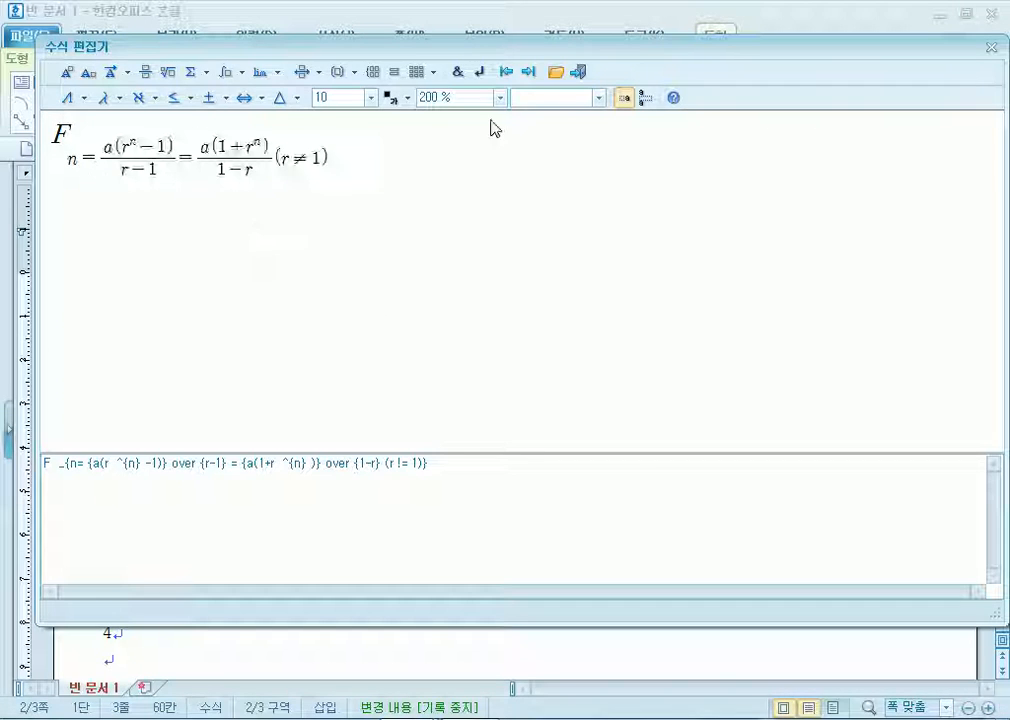
pyautogui.click(579, 76)
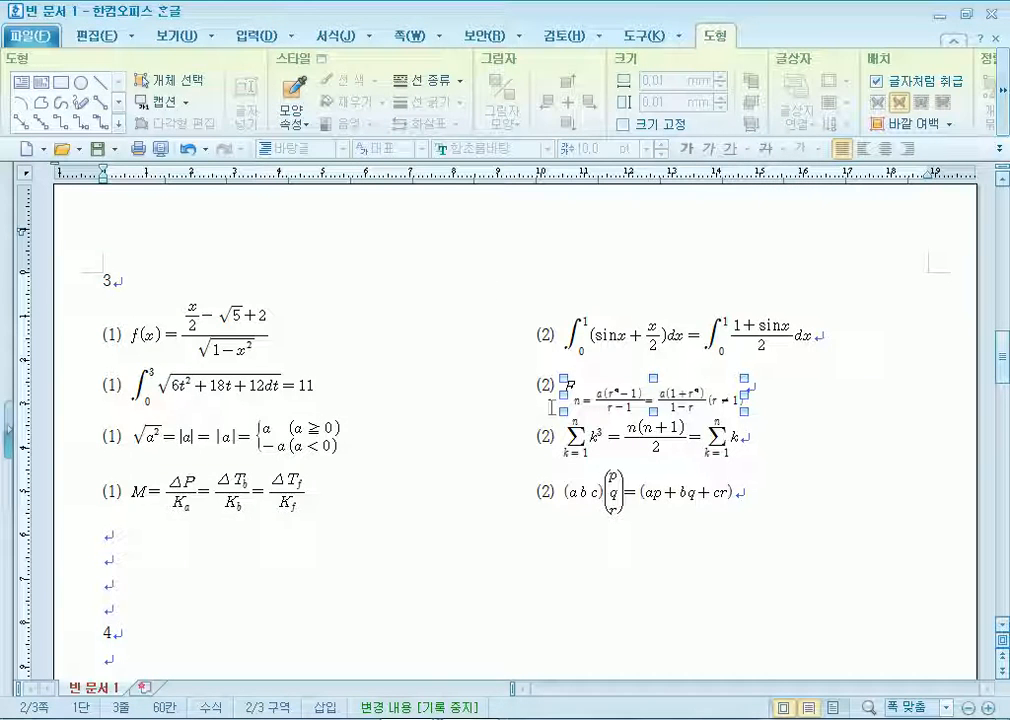
# Reopen the F_n equation and delete everything after the n in its subscript
pyautogui.doubleClick(615, 385)
pyautogui.moveTo(86, 163); pyautogui.dragTo(261, 158)
pyautogui.moveTo(319, 166)
pyautogui.mouseDown()
pyautogui.moveTo(354, 165)
pyautogui.moveTo(327, 159)
pyautogui.mouseUp()
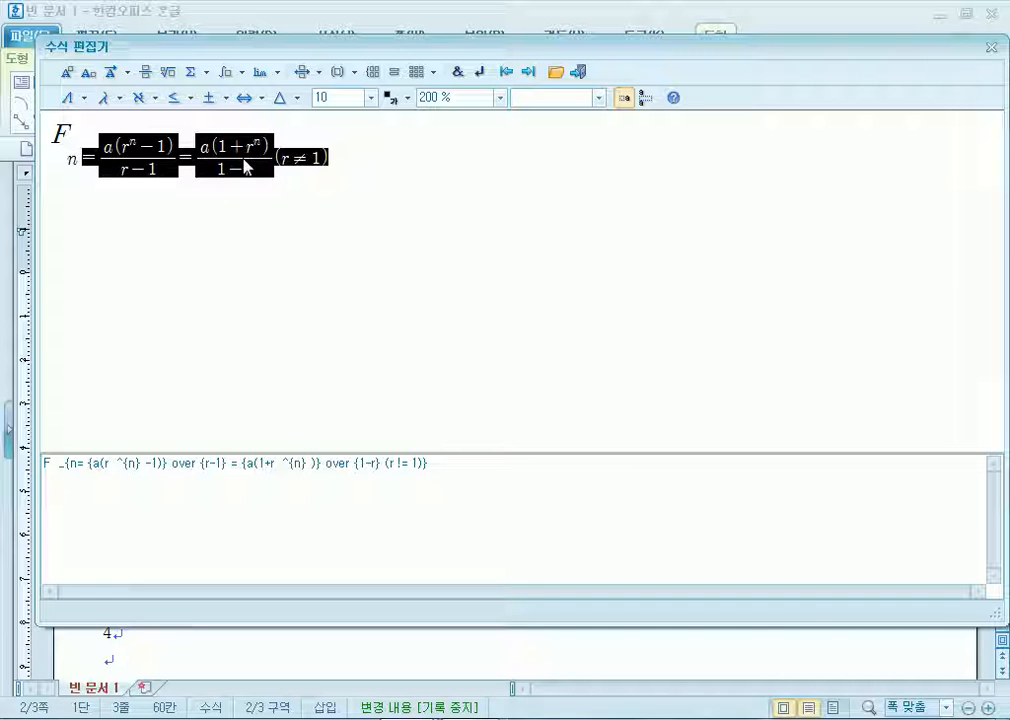
pyautogui.press('Delete')
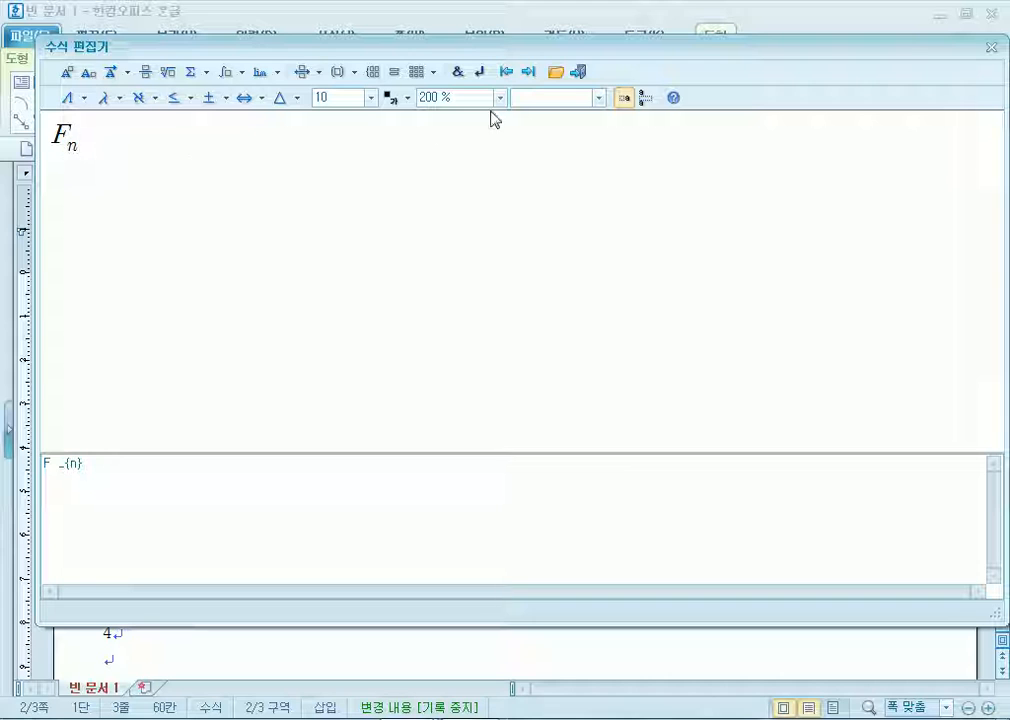
# Set the editor zoom to 500 % and enter = {a(r ^{n} -1)} over {r-1} = {a(1+r ^{n} )} over {1-r} (r != 1) outside the subscript
pyautogui.click(500, 97)
pyautogui.click(458, 186)
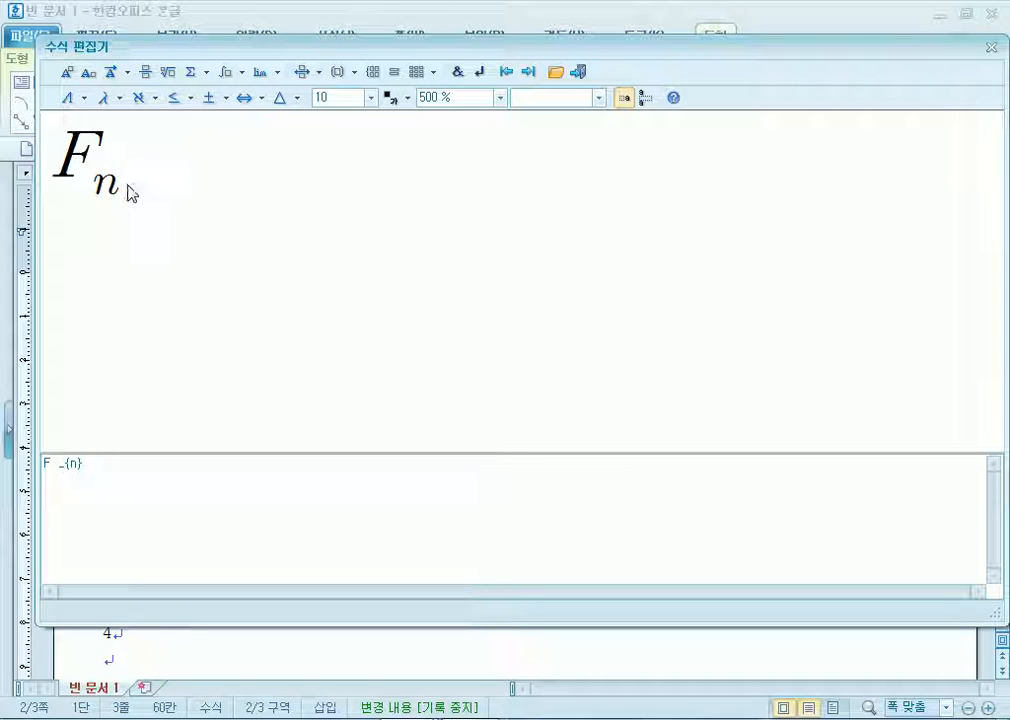
pyautogui.press('Left')
pyautogui.press('Right')
pyautogui.press('Right')
pyautogui.write('= {a(r ^{n} -1)} over {r-1} = {a(1+r ^{n} )} over {1-r} (r != 1)')
pyautogui.moveTo(252, 445); pyautogui.dragTo(176, 446)
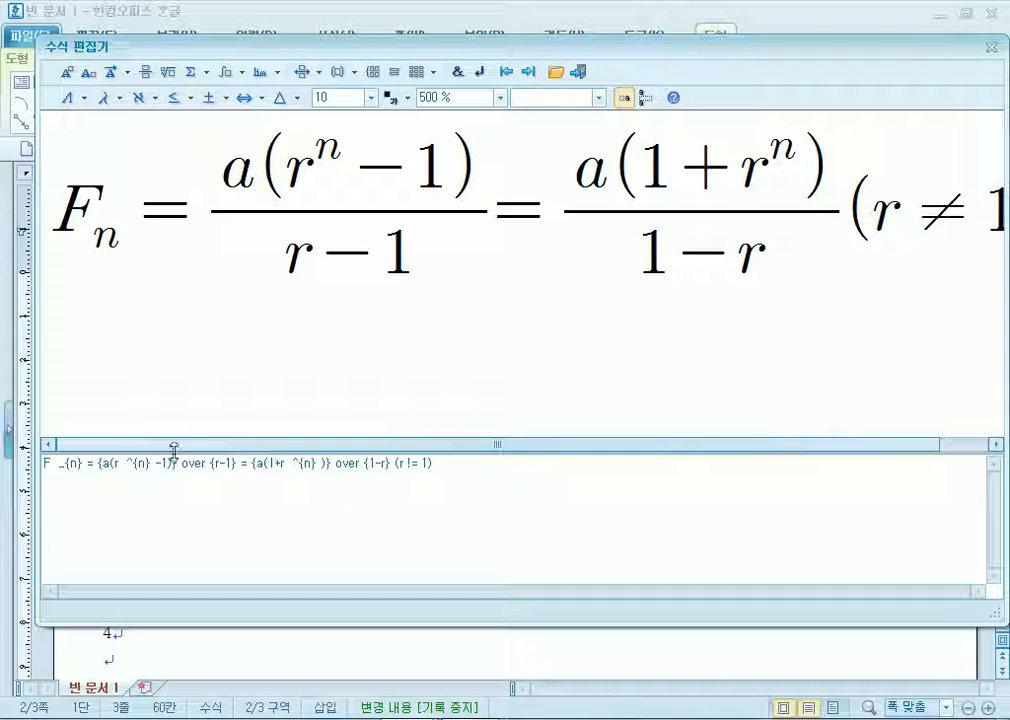
# Select the right-hand side of the F_n equation and move it into the subscript after n
pyautogui.moveTo(45, 467); pyautogui.dragTo(412, 467)
pyautogui.click(344, 463)
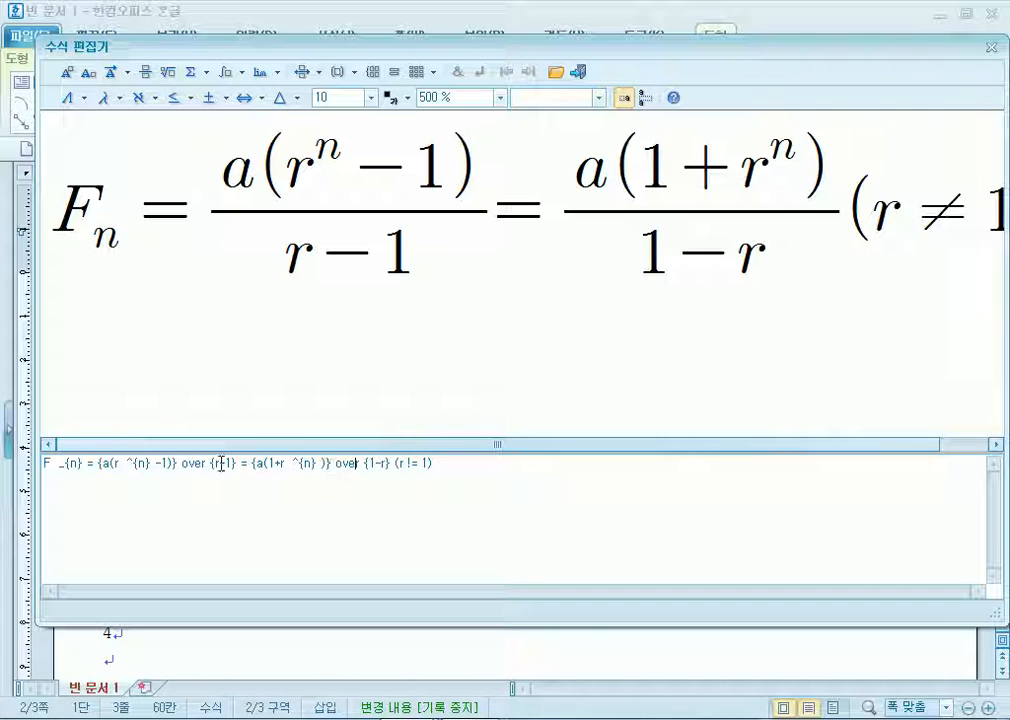
pyautogui.moveTo(88, 467); pyautogui.dragTo(458, 465)
pyautogui.click(396, 468)
pyautogui.click(175, 235)
pyautogui.hotkey('shift', 'End')
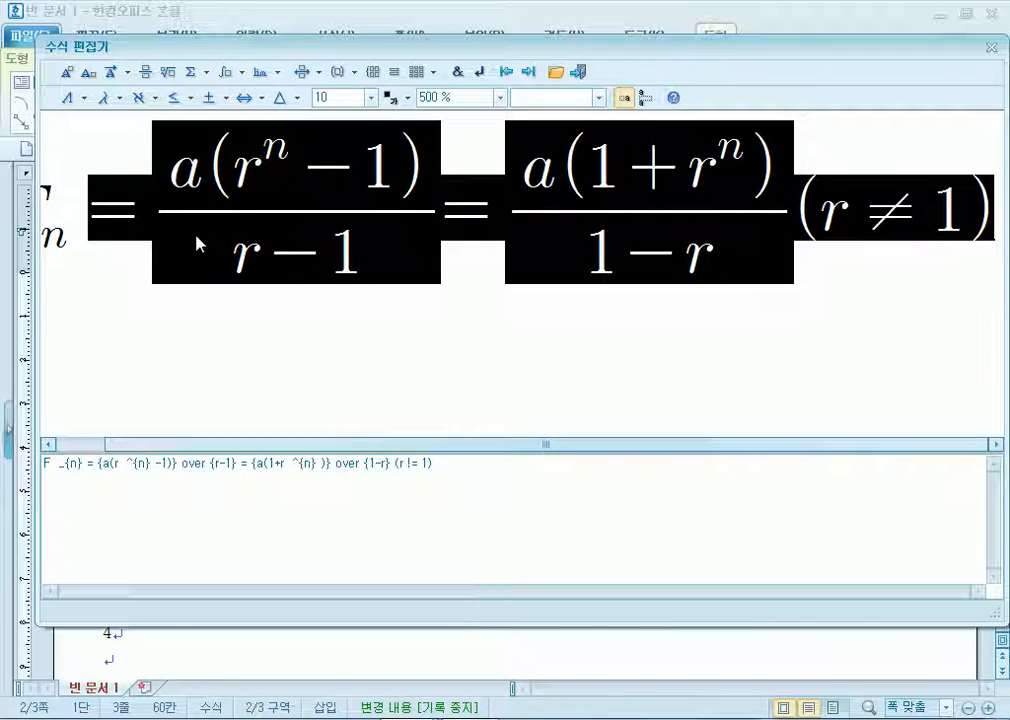
pyautogui.press('Delete')
pyautogui.hotkey('ctrl', 'z')
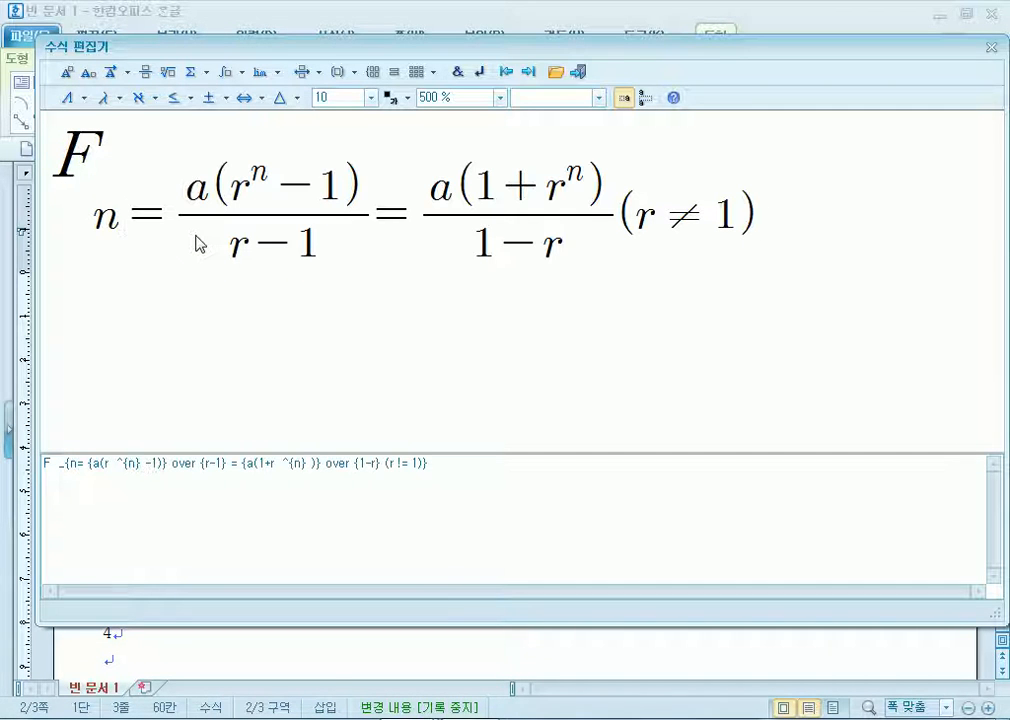
# Move the right-hand side out of the subscript so it follows F_n at normal size, and insert the equation into the document
pyautogui.press('Home')
pyautogui.press('Right')
pyautogui.press('Right')
pyautogui.press('Left')
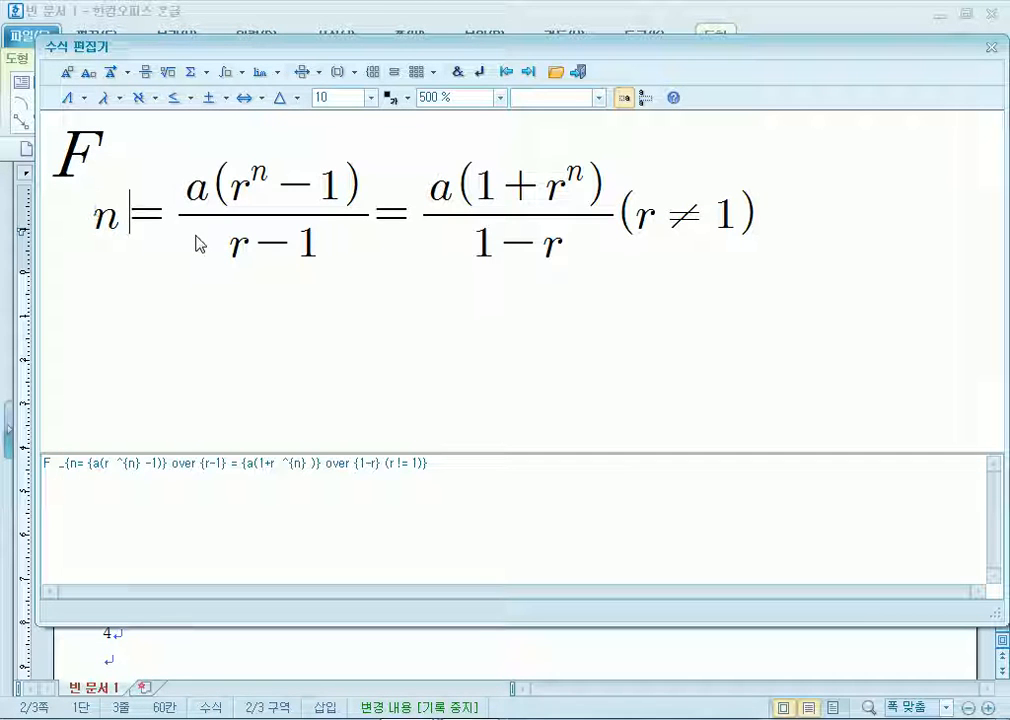
pyautogui.hotkey('shift', 'End')
pyautogui.press('Delete')
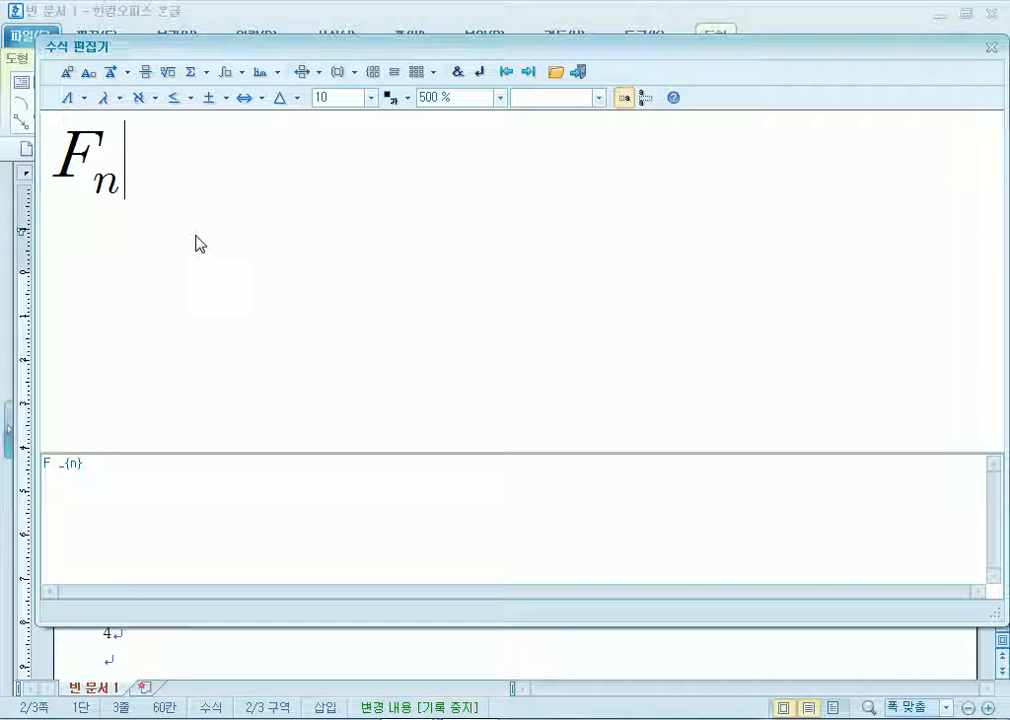
pyautogui.hotkey('ctrl', 'z')
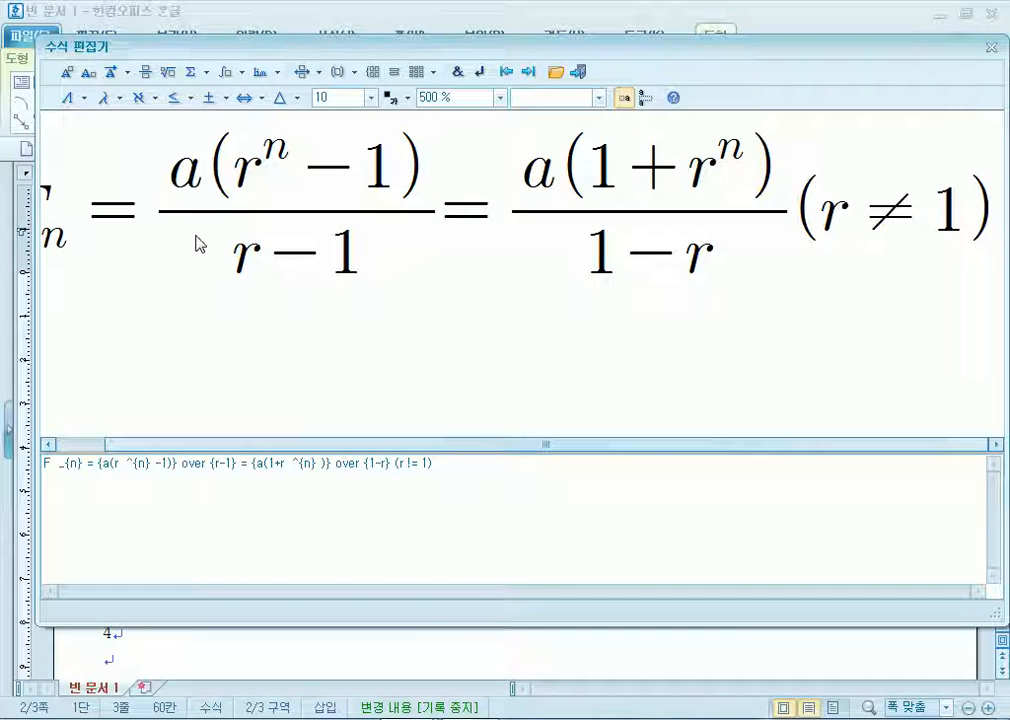
pyautogui.hotkey('shift', 'Escape')
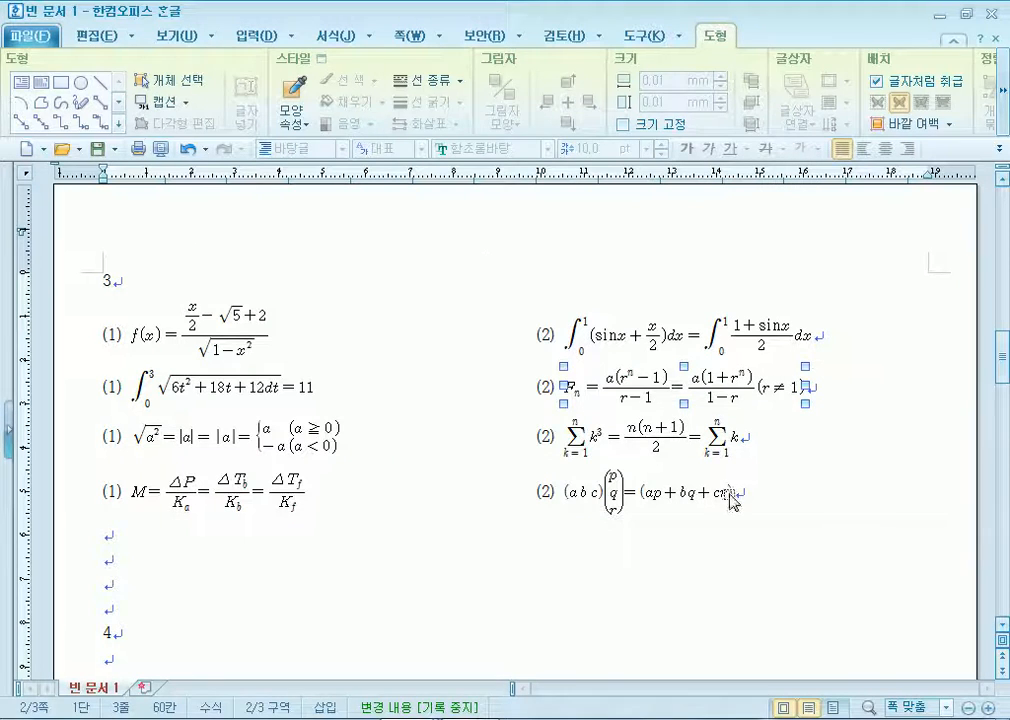
# Switch to the saved ITQ document and place the cursor on the last empty line below item 4
pyautogui.click(802, 521)
pyautogui.scroll(-3, 737, 534)
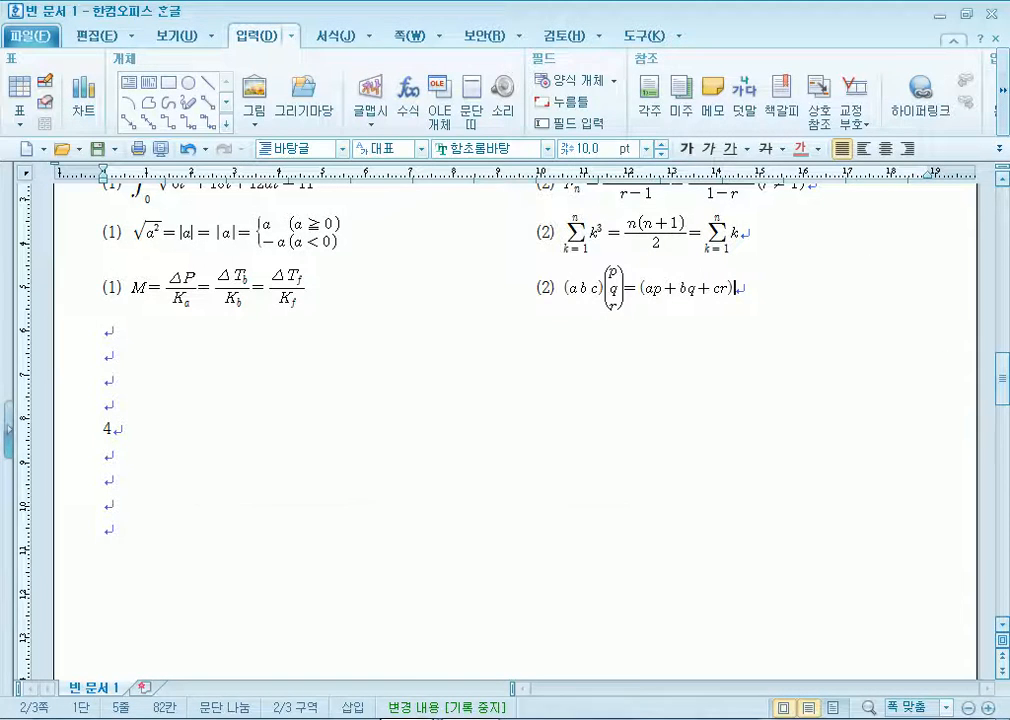
pyautogui.click(383, 654)
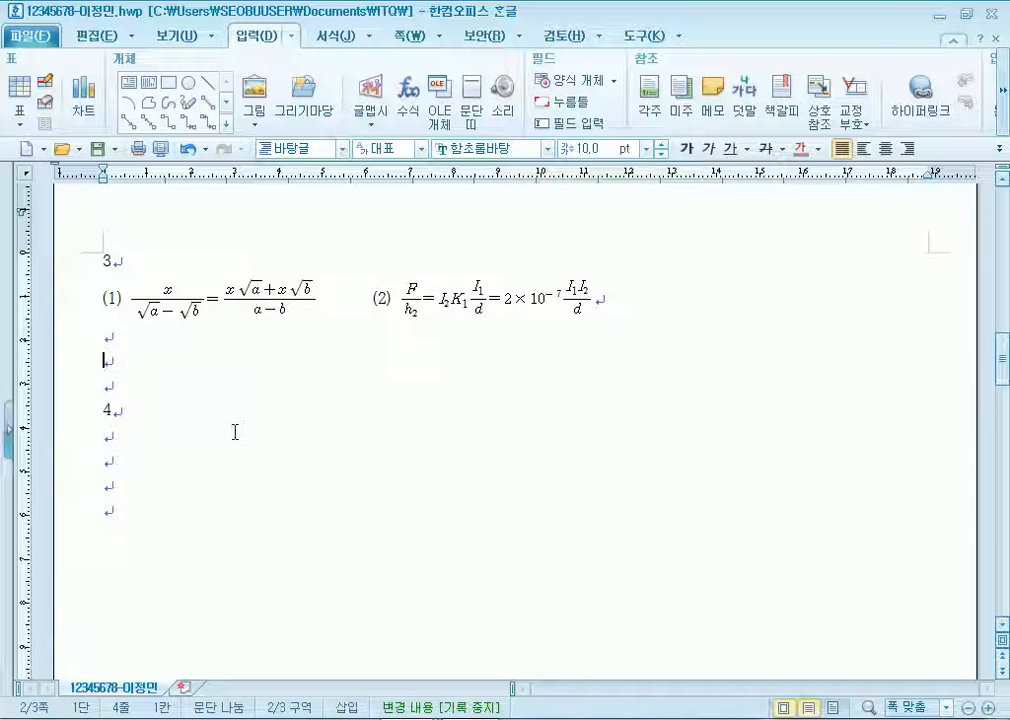
pyautogui.click(115, 436)
pyautogui.scroll(-3, 150, 467)
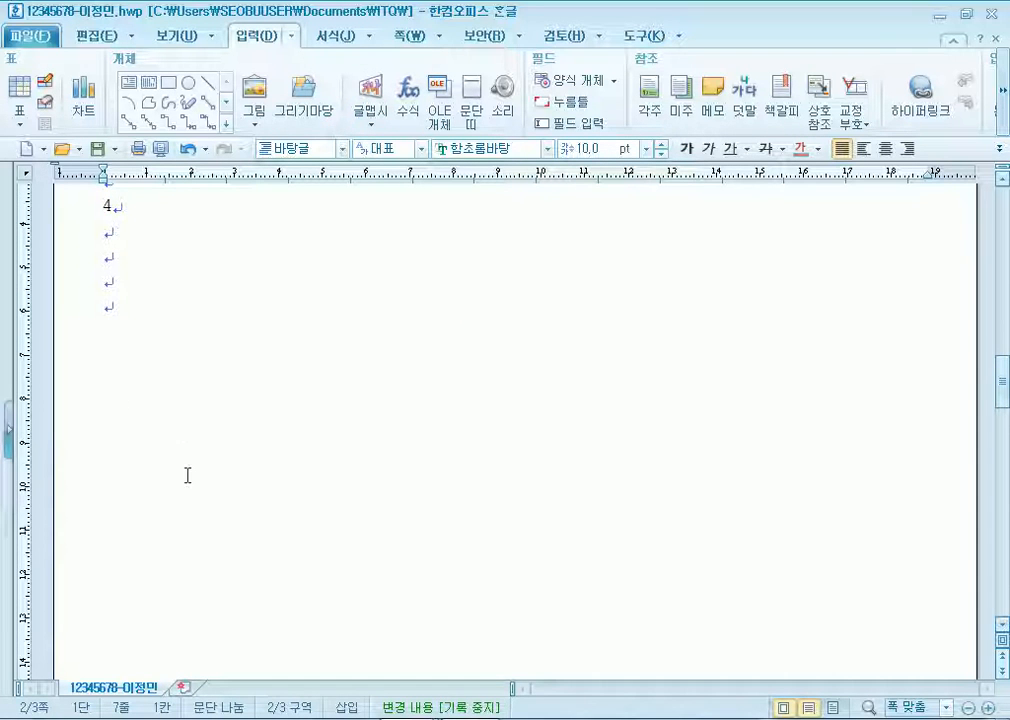
pyautogui.click(162, 317)
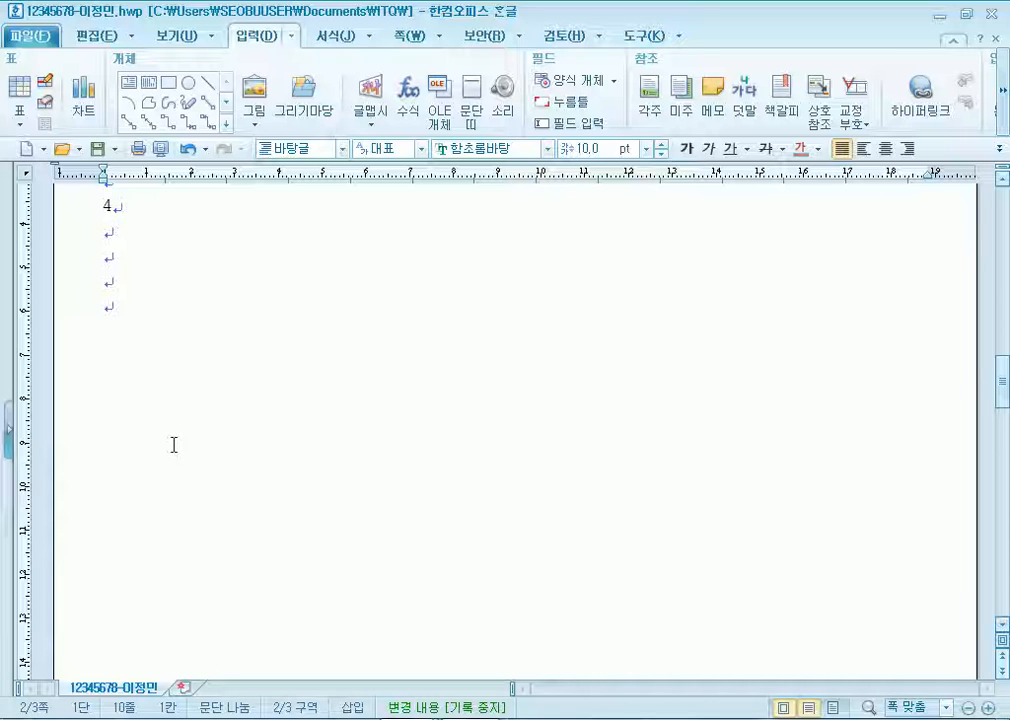
# Switch to Paint (그림판) with a blank canvas
pyautogui.press('super')
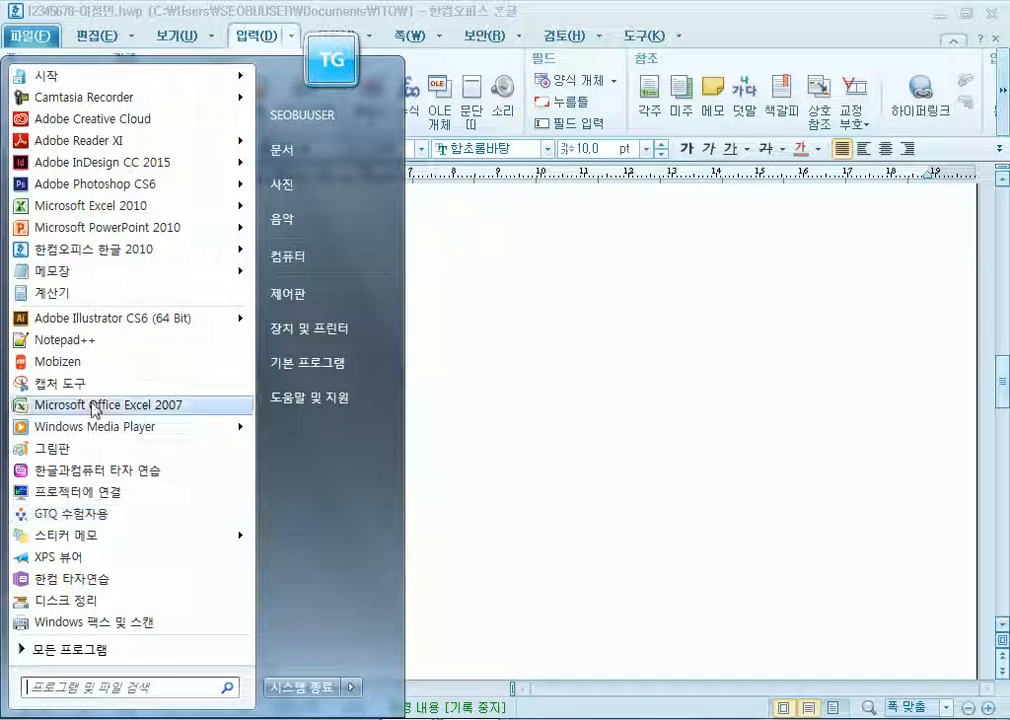
pyautogui.click(78, 457)
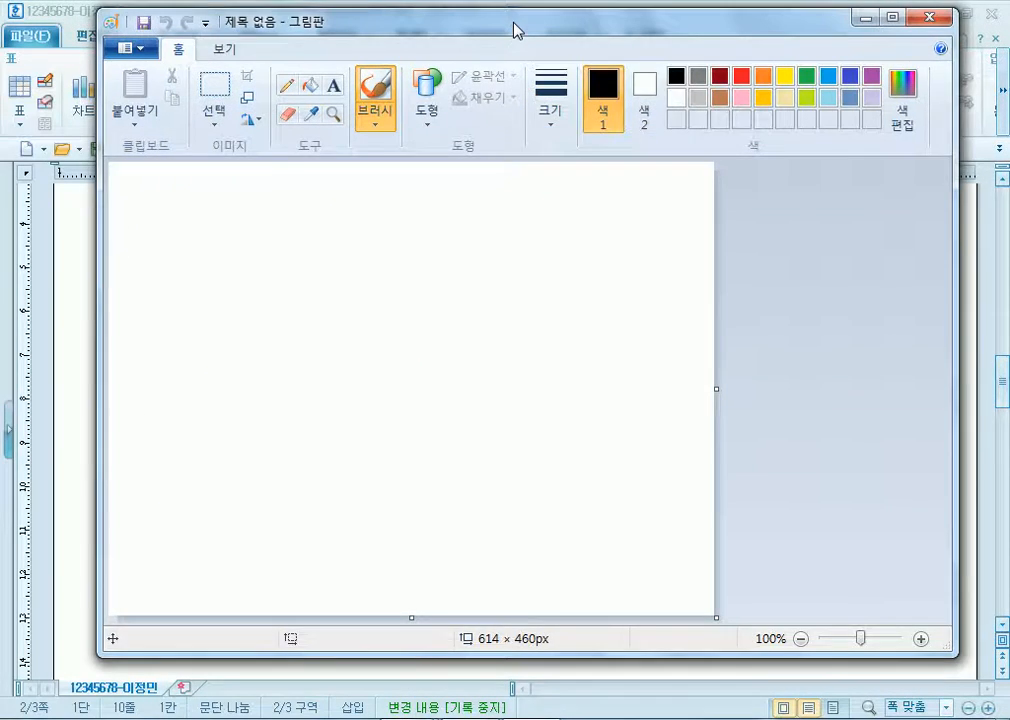
# Maximize the Paint window and draw a rectangle about 262 × 293 px with solid fill (단색) and green as Color 1
pyautogui.doubleClick(513, 30)
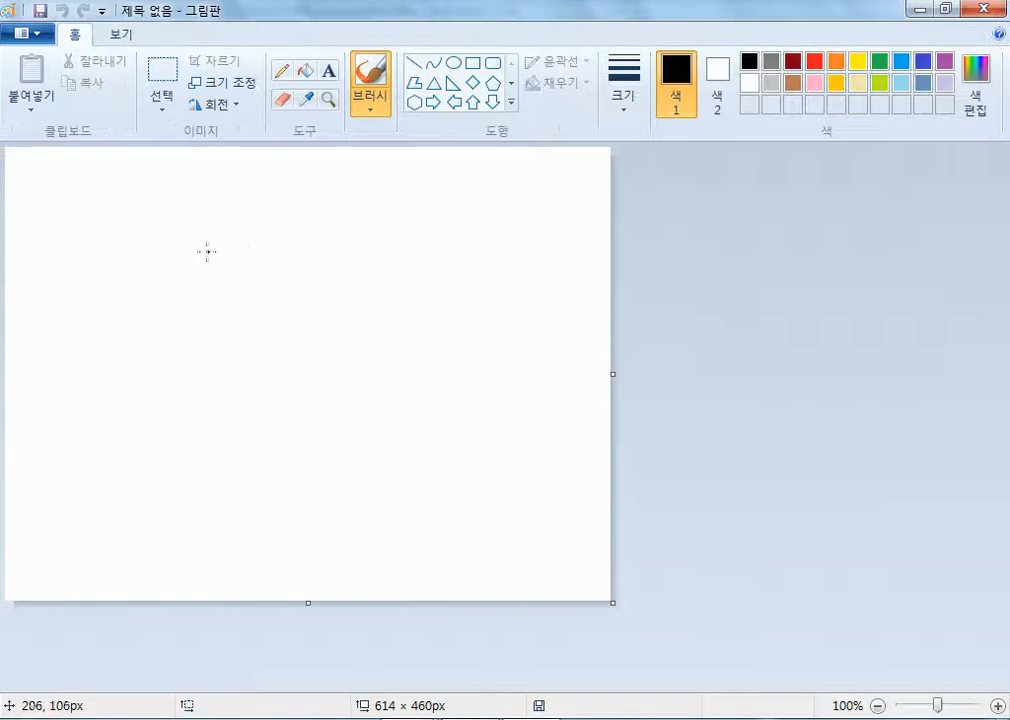
pyautogui.click(470, 66)
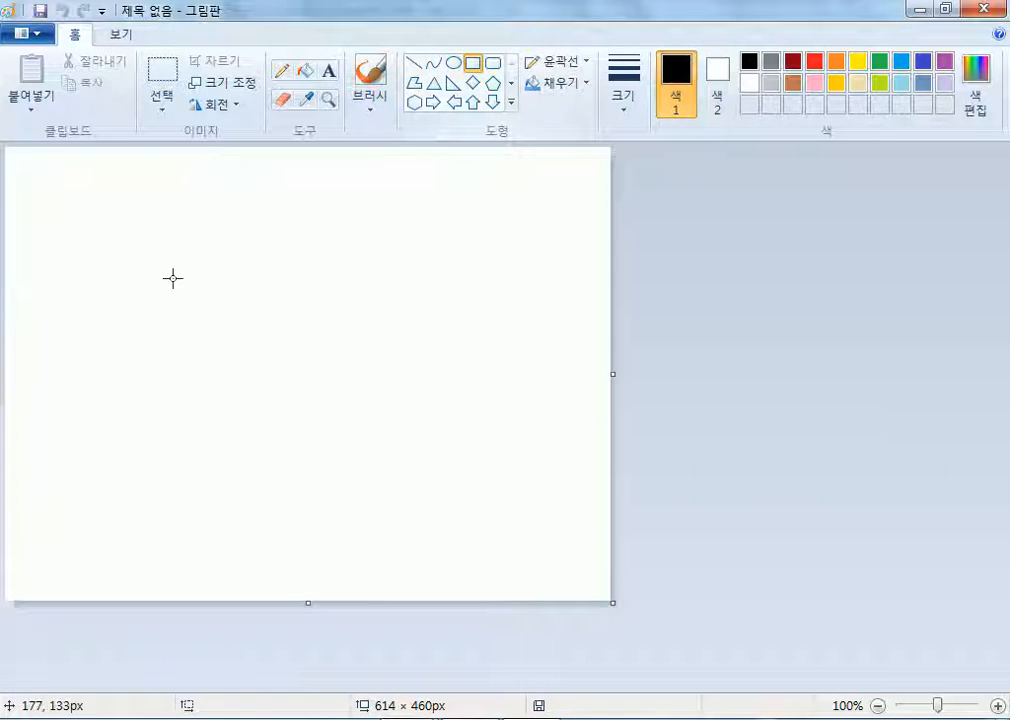
pyautogui.moveTo(157, 259); pyautogui.dragTo(416, 548)
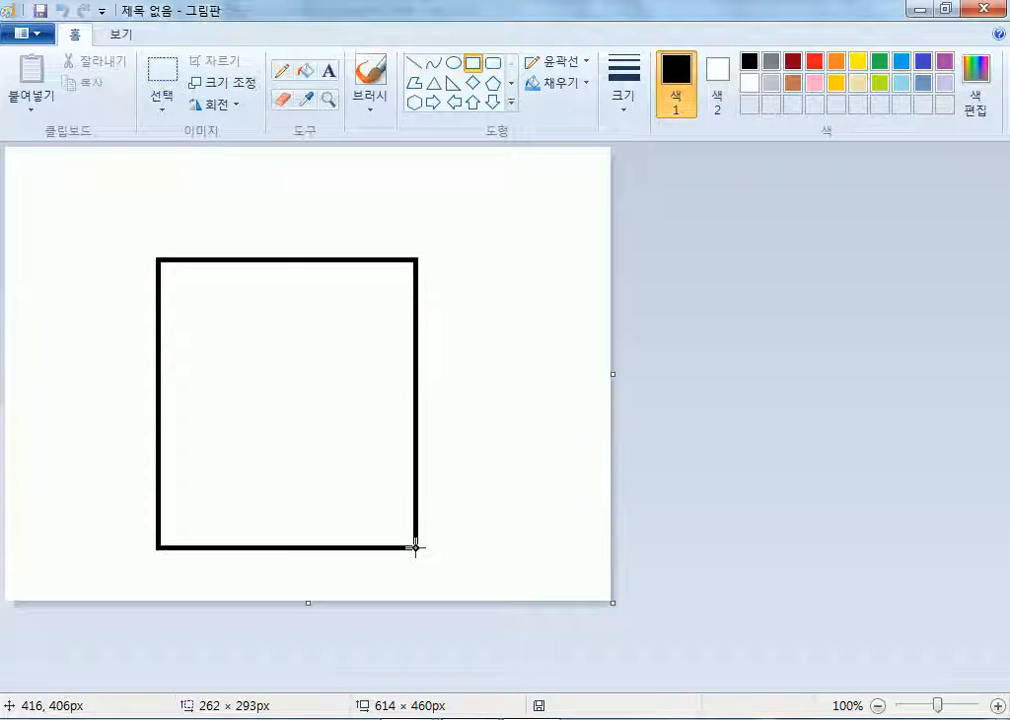
pyautogui.click(568, 91)
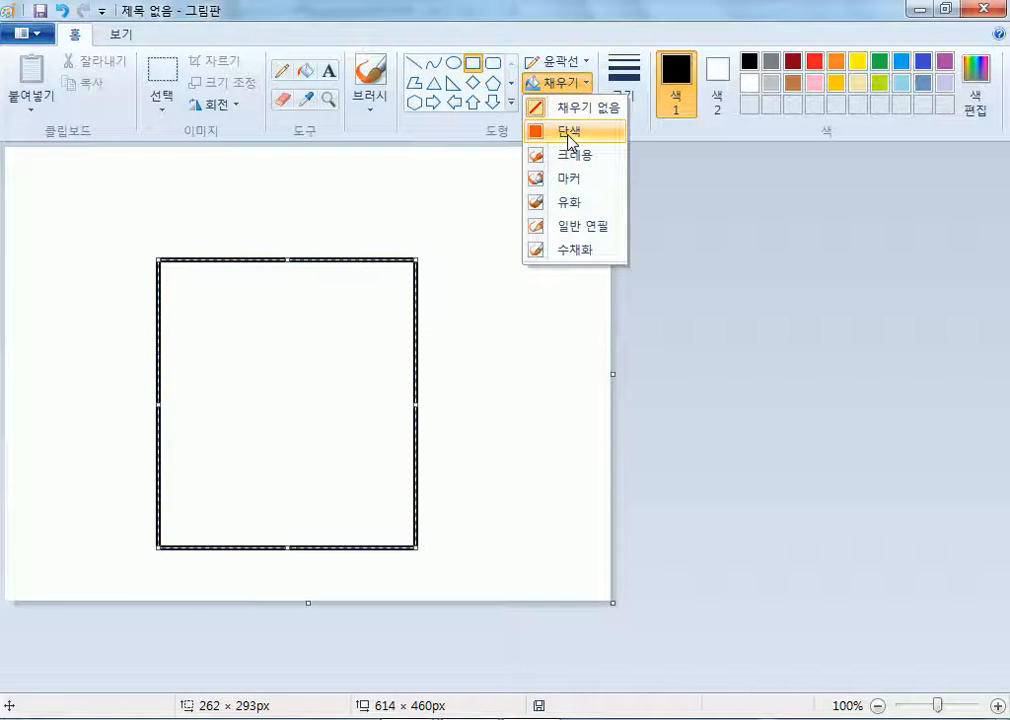
pyautogui.click(571, 131)
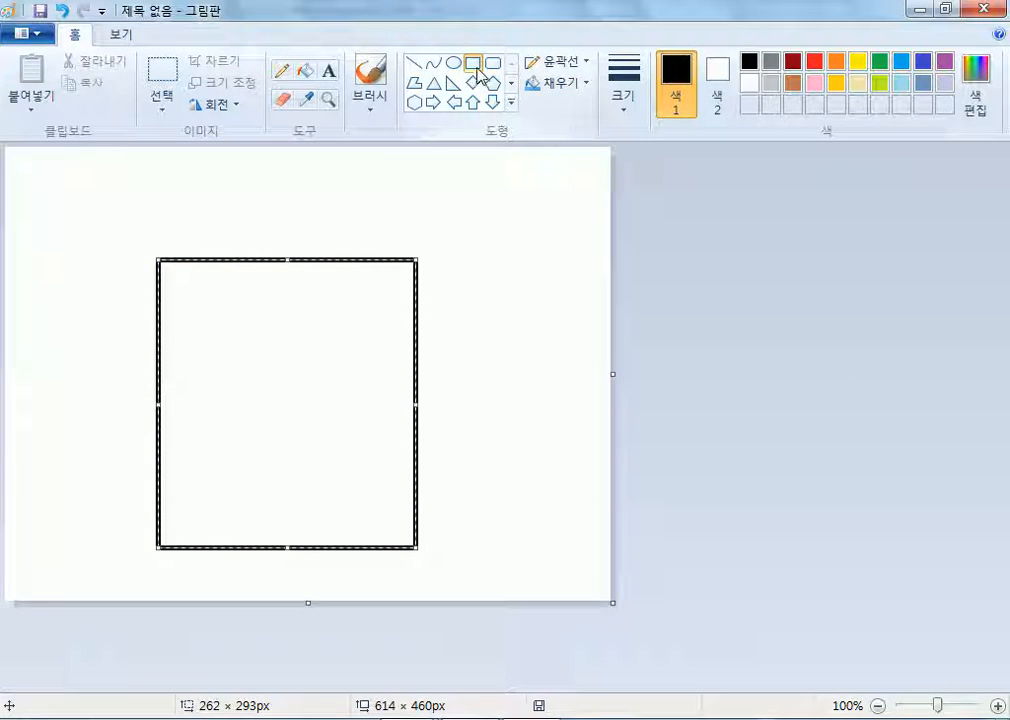
pyautogui.click(879, 62)
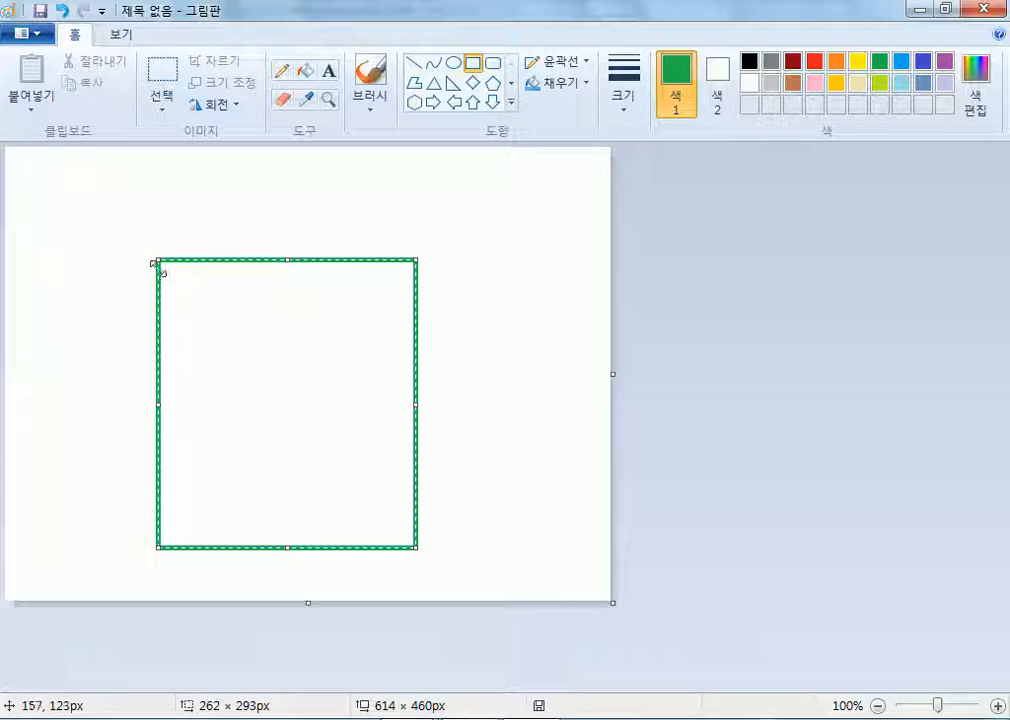
pyautogui.click(584, 86)
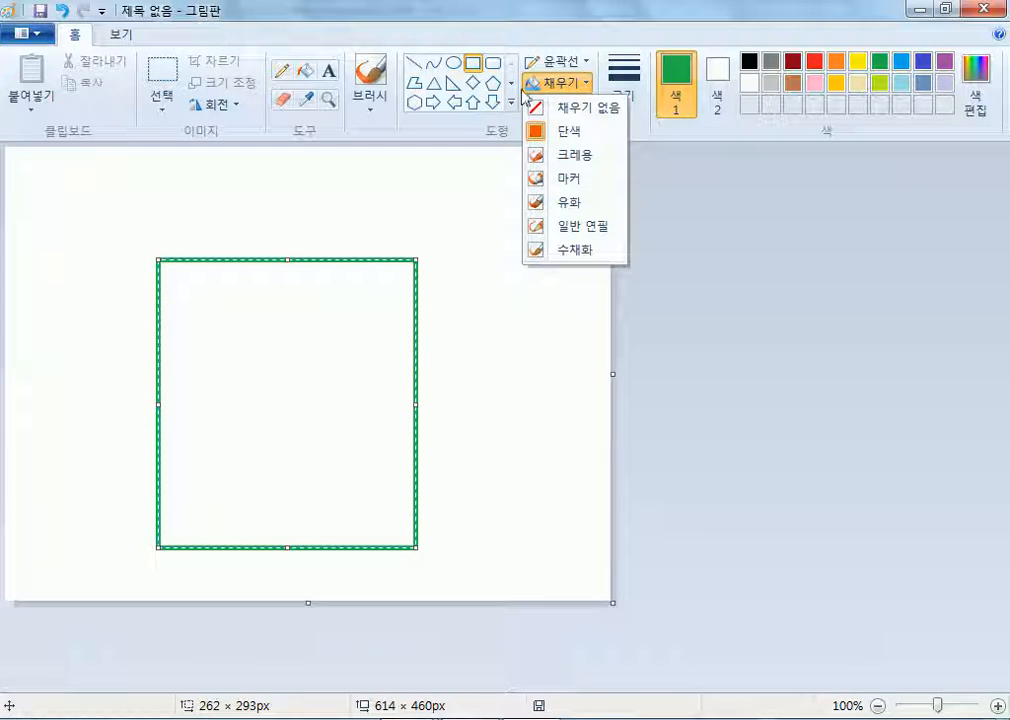
pyautogui.click(368, 116)
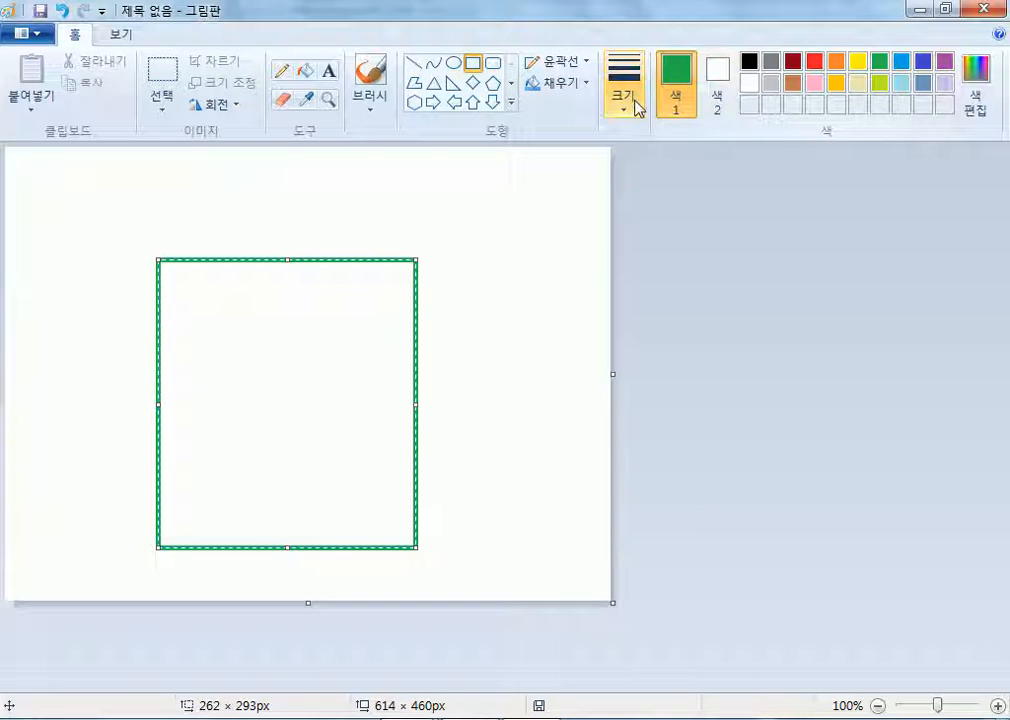
# Shrink the green rectangle toward its lower-right corner and draw a second one about 187 × 200 px overlapping it
pyautogui.moveTo(154, 255); pyautogui.dragTo(338, 461)
pyautogui.click(271, 412)
pyautogui.moveTo(173, 283); pyautogui.dragTo(360, 481)
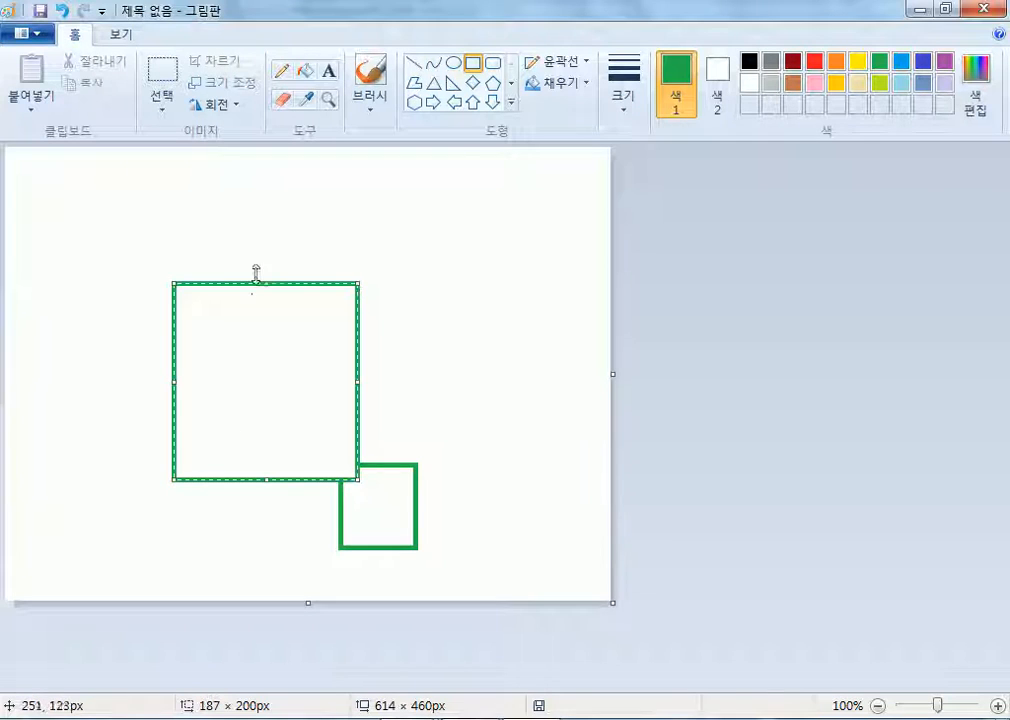
pyautogui.click(404, 252)
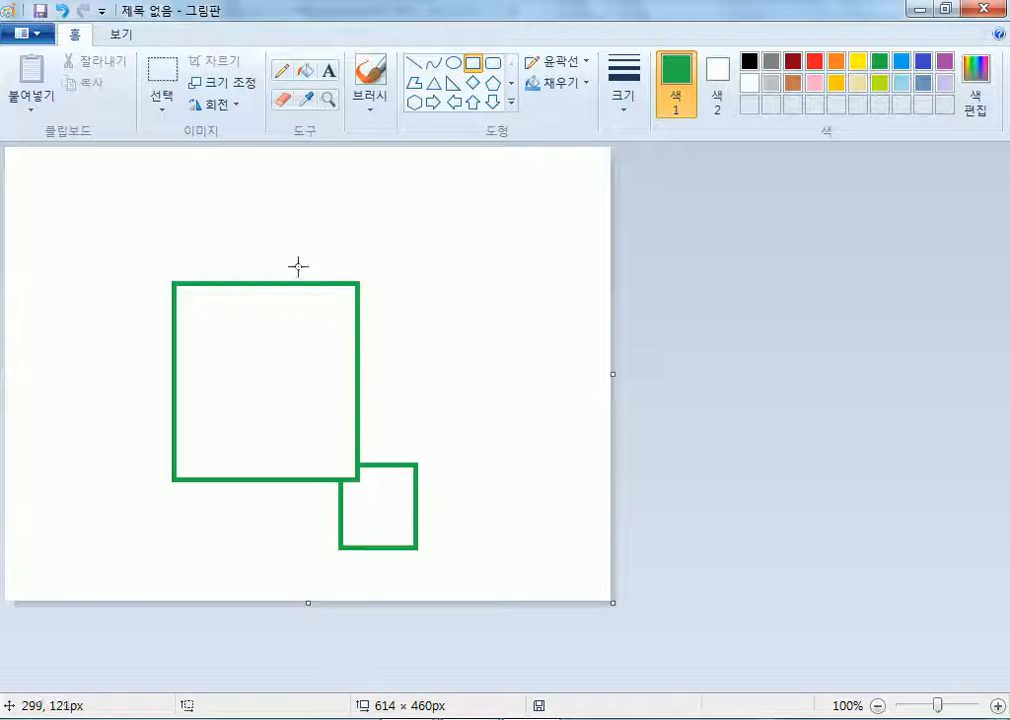
# Delete everything on the canvas and leave no area selected
pyautogui.hotkey('ctrl', 'a')
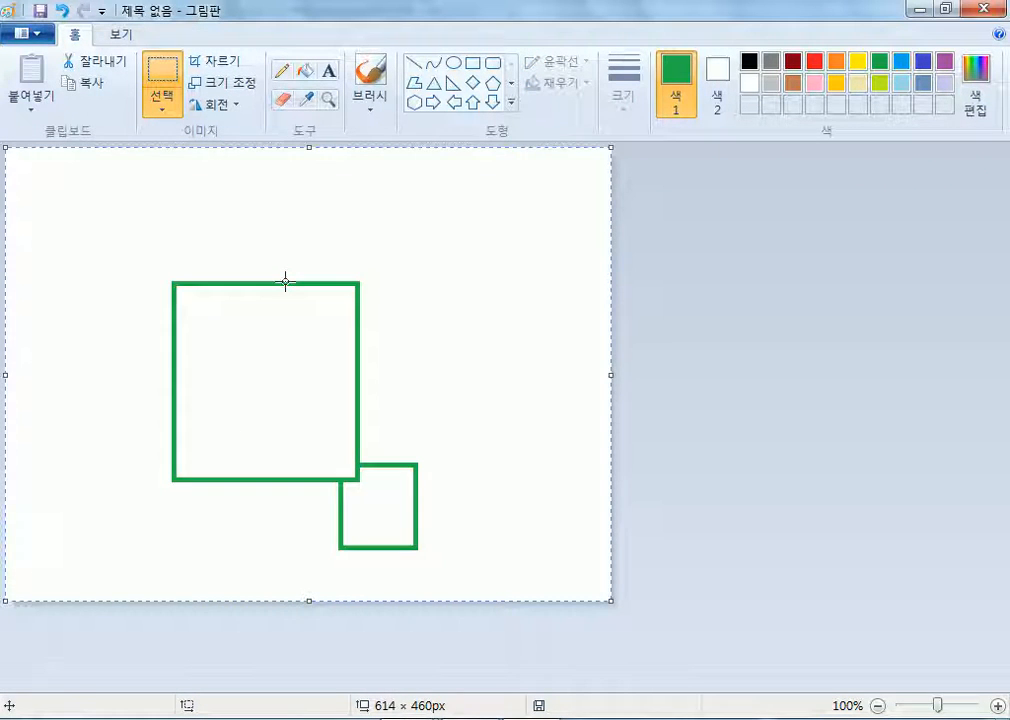
pyautogui.press('Delete')
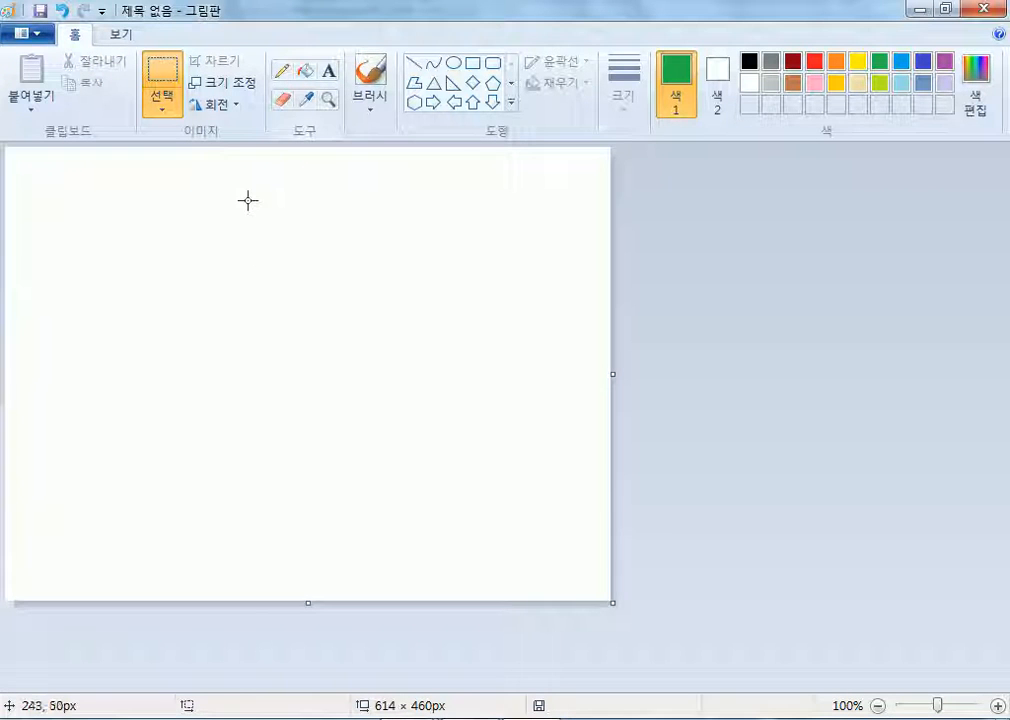
pyautogui.moveTo(237, 265); pyautogui.dragTo(411, 498)
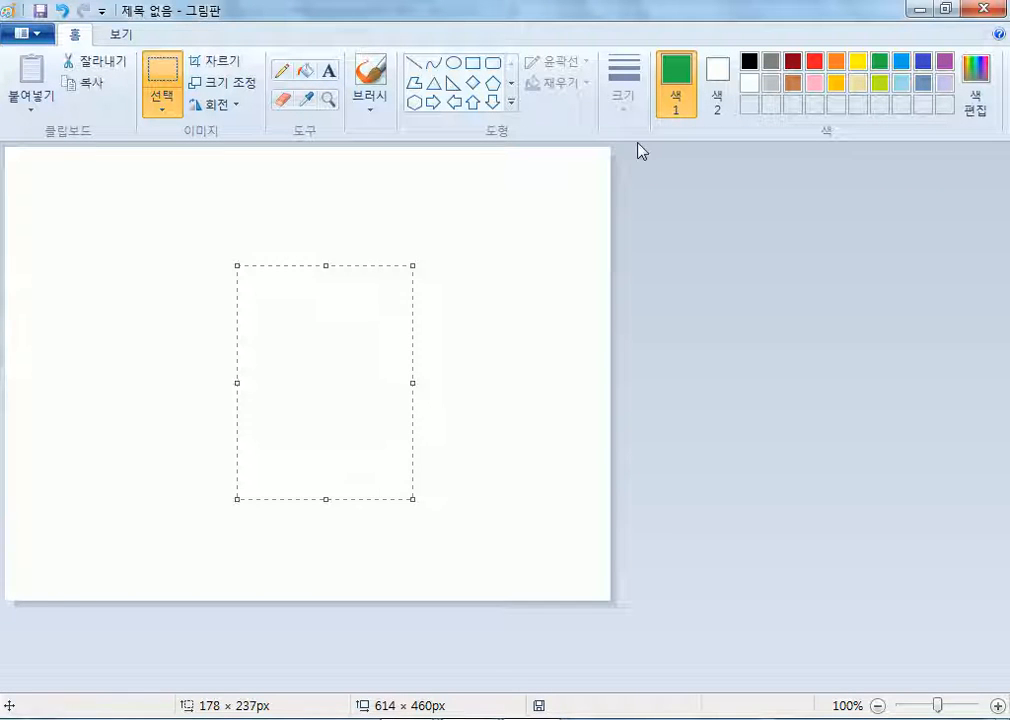
pyautogui.press('Escape')
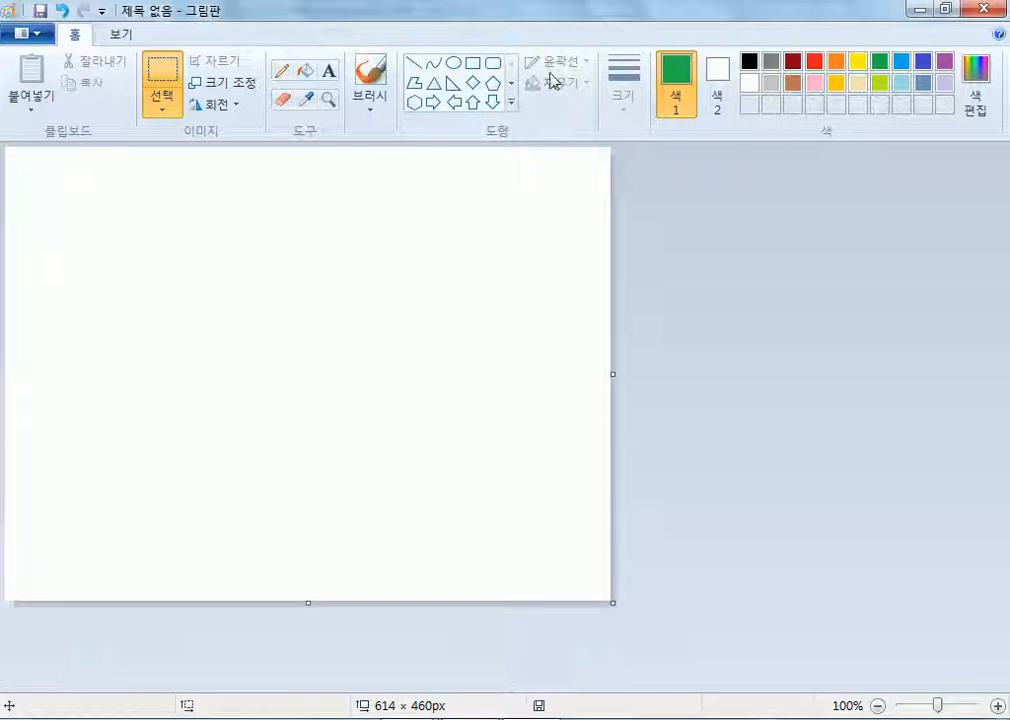
# Draw a tall rectangle about 182 × 286 px in the lower middle of the canvas and fill it green
pyautogui.click(473, 62)
pyautogui.moveTo(193, 283); pyautogui.dragTo(373, 566)
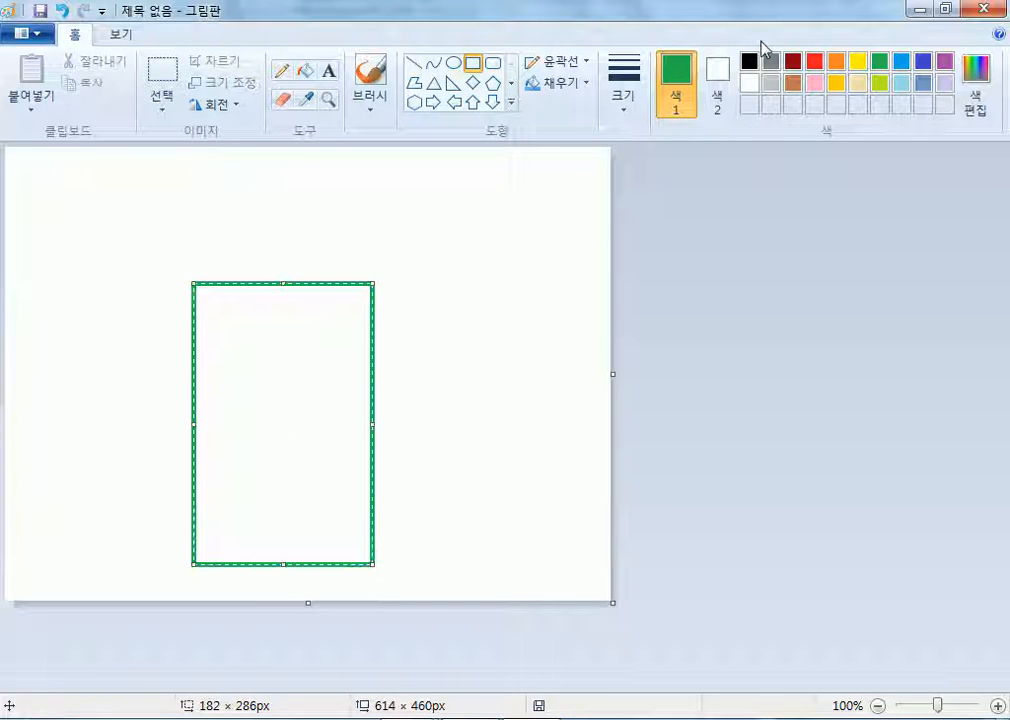
pyautogui.click(305, 70)
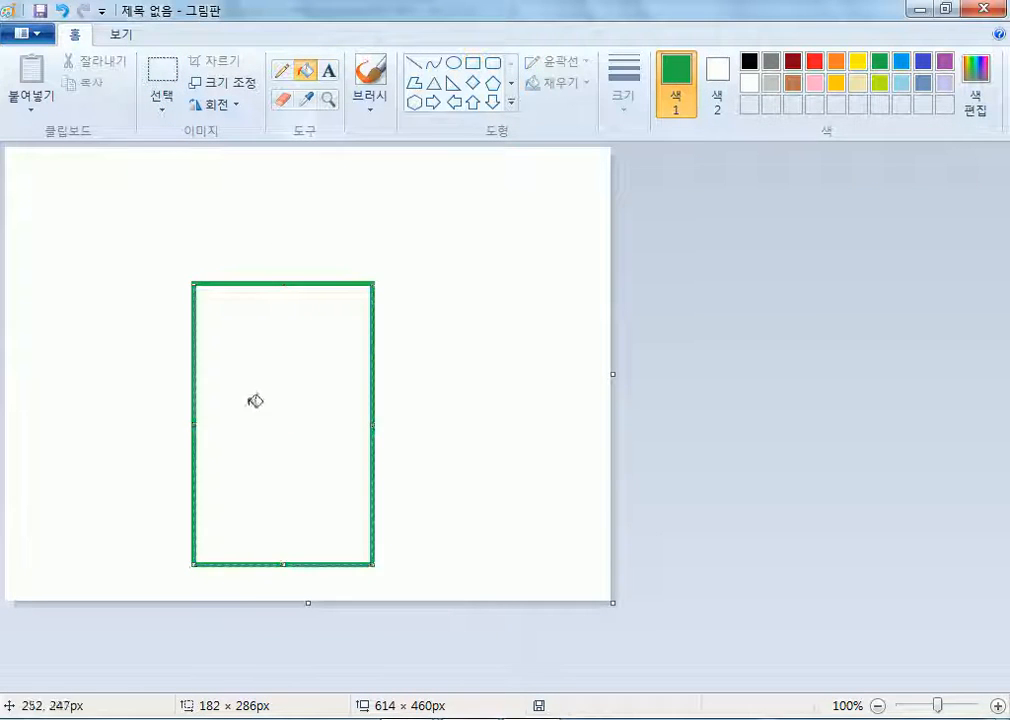
pyautogui.click(300, 400)
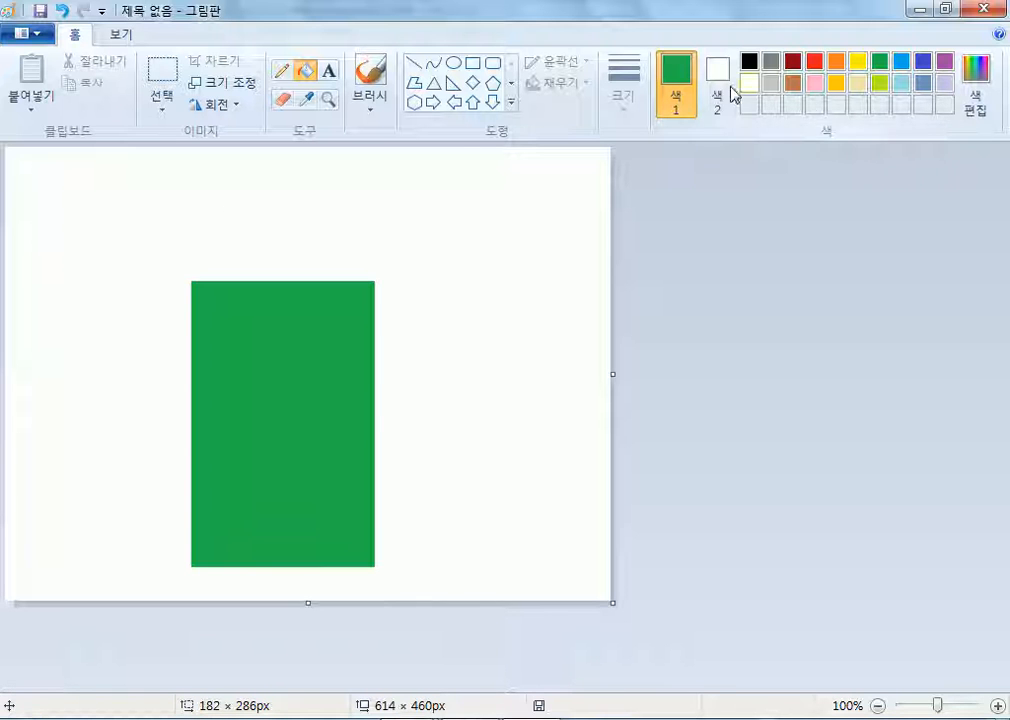
# Draw a flat ellipse about 197 × 51 px over the green rectangle's top edge, with blue outline and fill
pyautogui.click(453, 63)
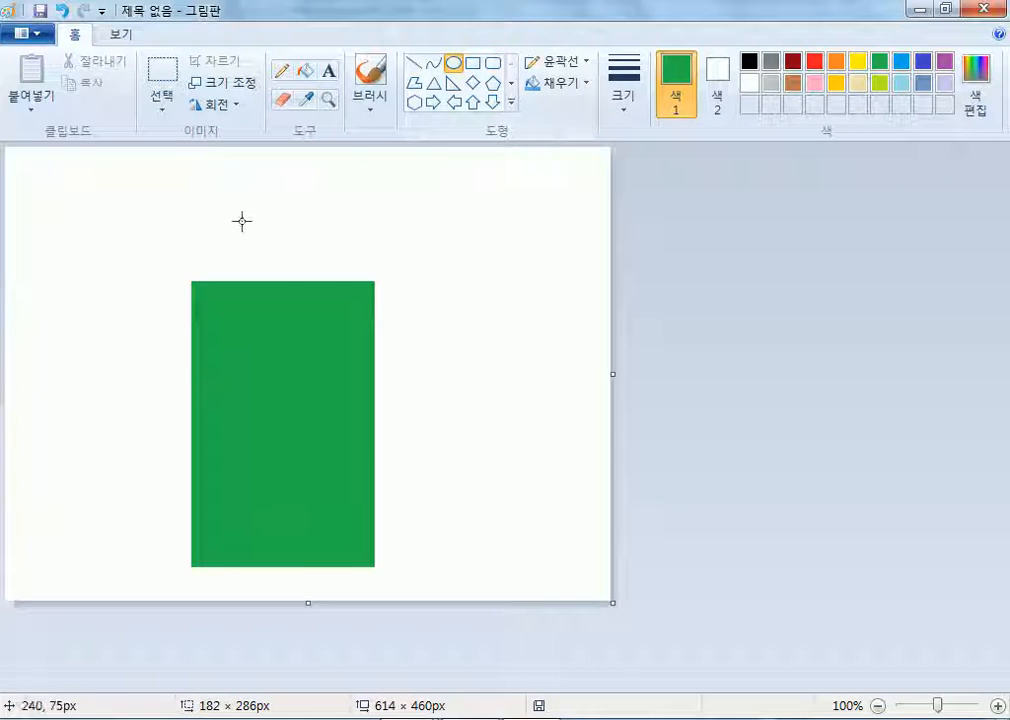
pyautogui.moveTo(200, 263); pyautogui.dragTo(396, 313)
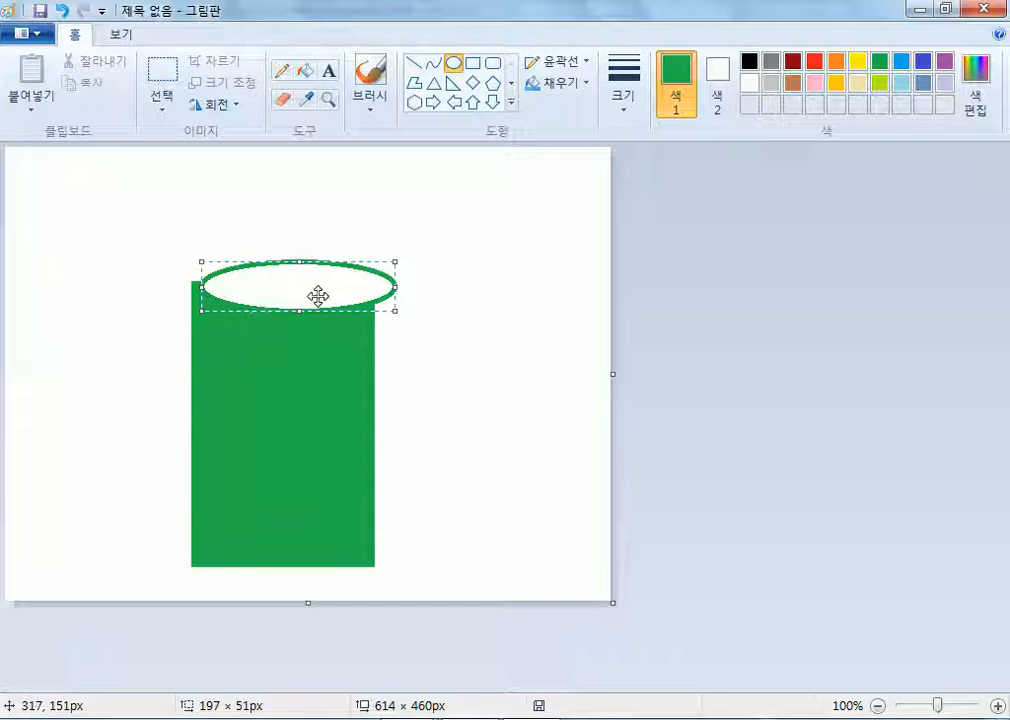
pyautogui.click(923, 61)
pyautogui.click(305, 70)
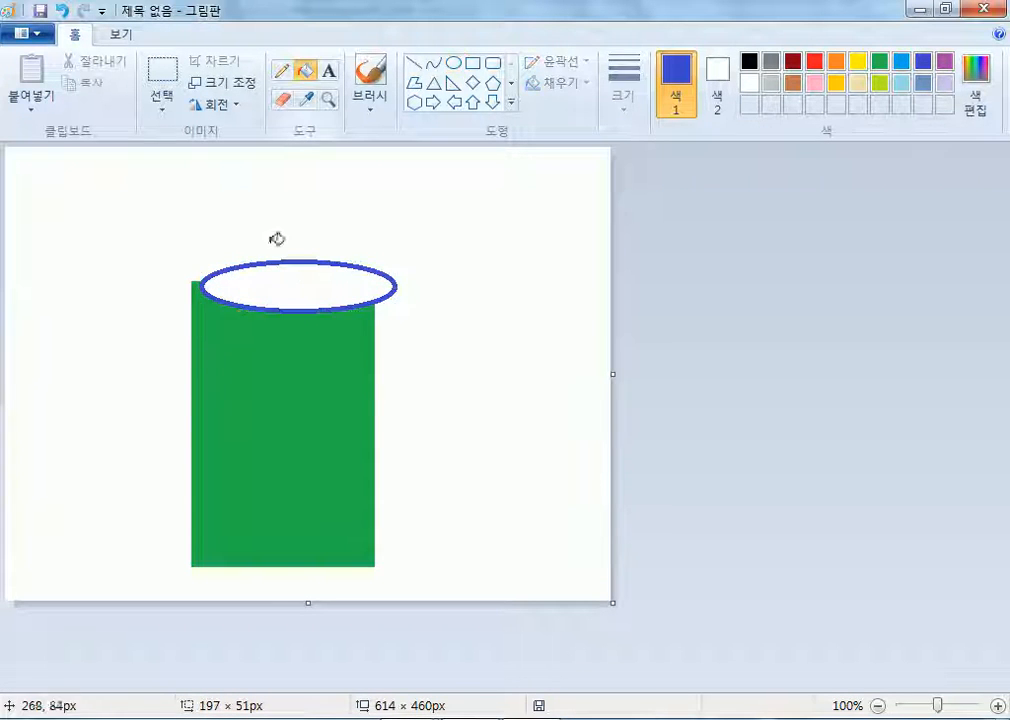
pyautogui.click(272, 291)
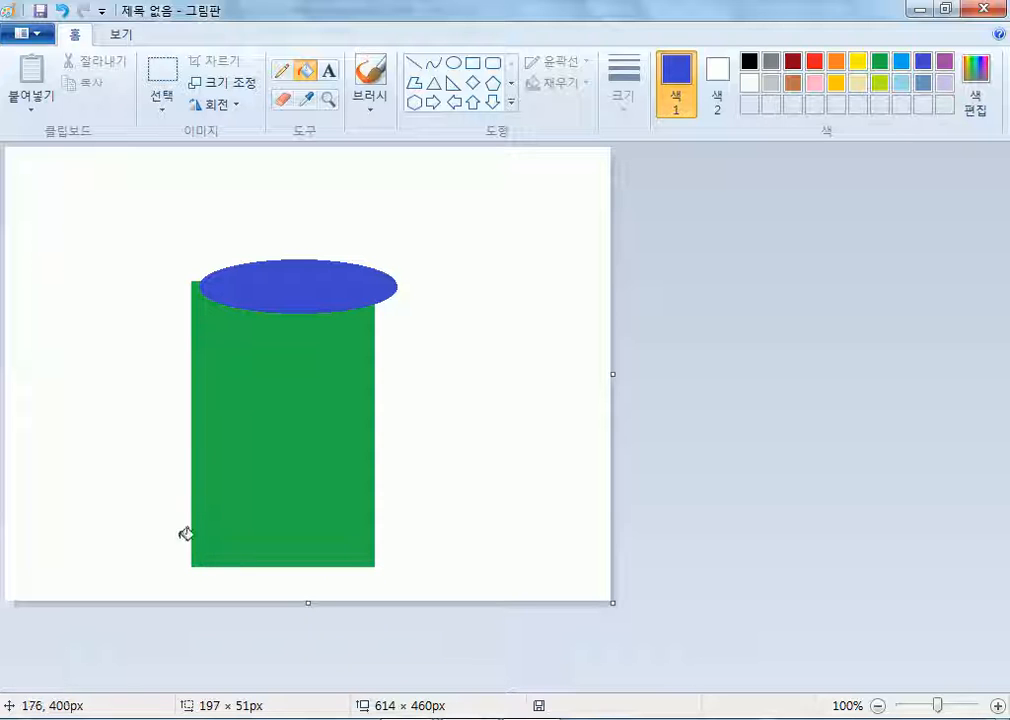
# Draw a rounded rectangle about 206 × 74 px over the green block's bottom edge, with pink outline and fill
pyautogui.click(472, 64)
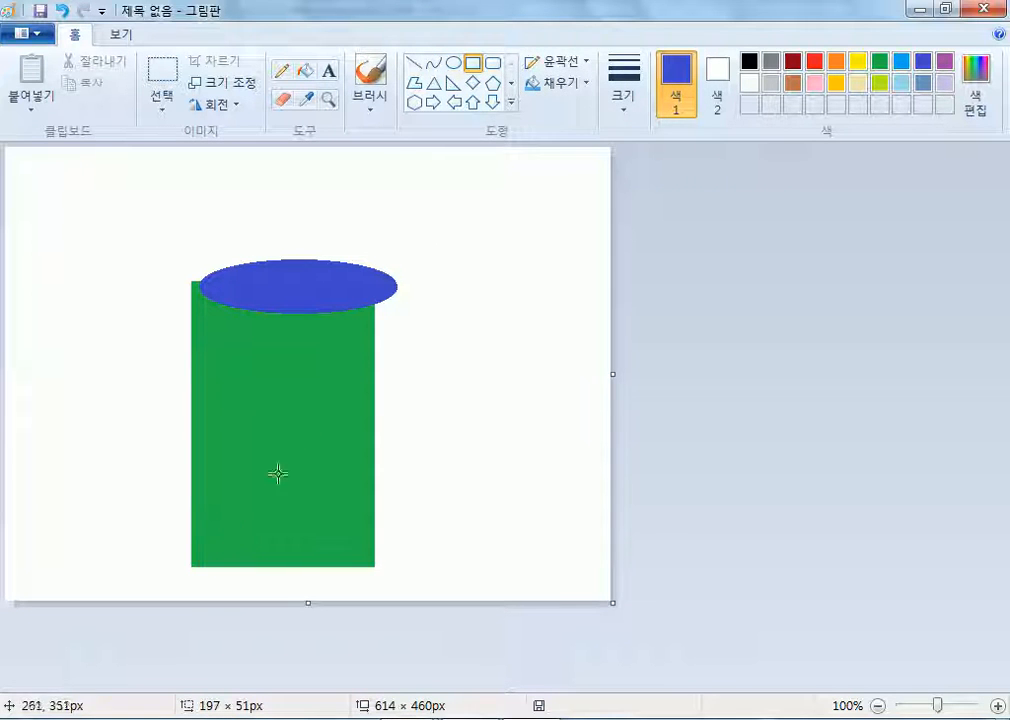
pyautogui.click(493, 63)
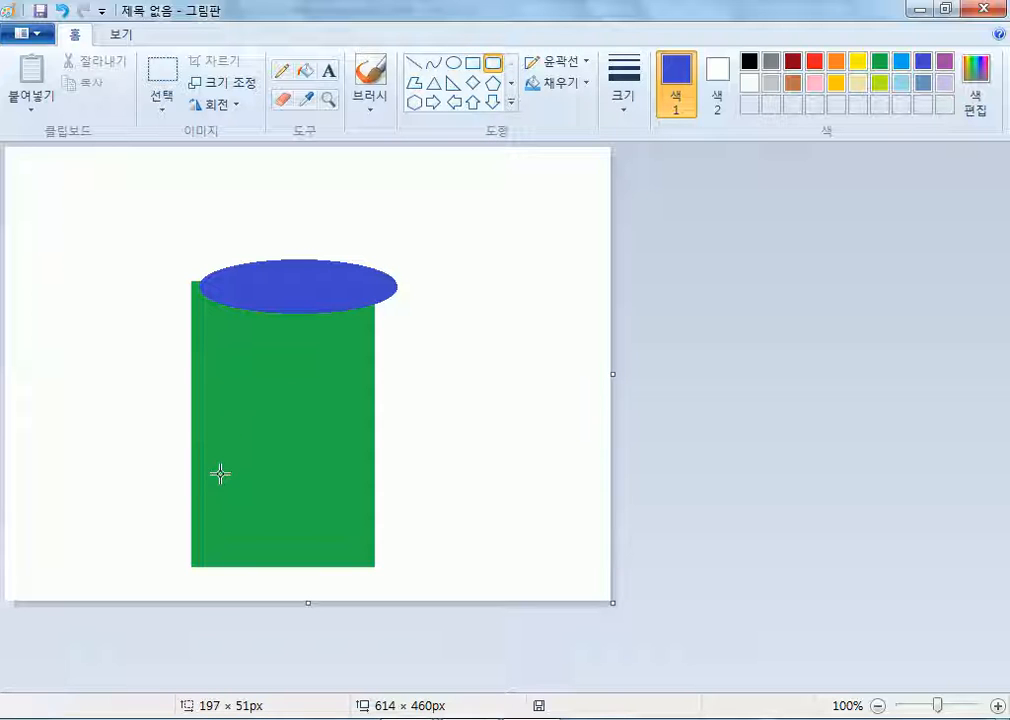
pyautogui.moveTo(203, 524); pyautogui.dragTo(406, 595)
pyautogui.click(836, 62)
pyautogui.click(814, 83)
pyautogui.click(305, 68)
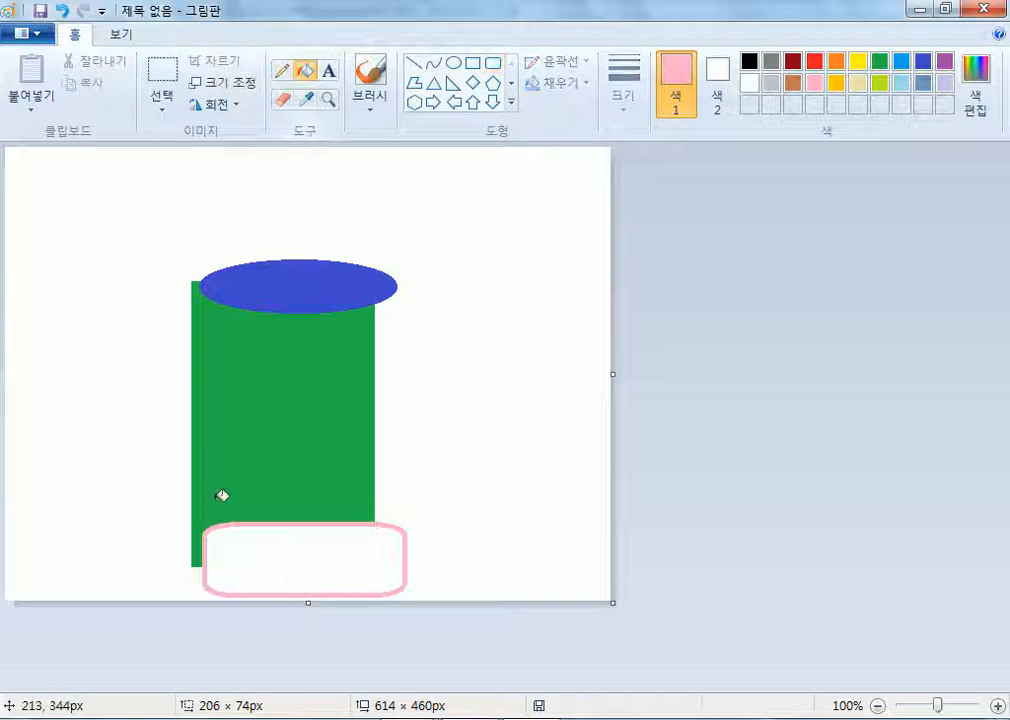
pyautogui.click(252, 566)
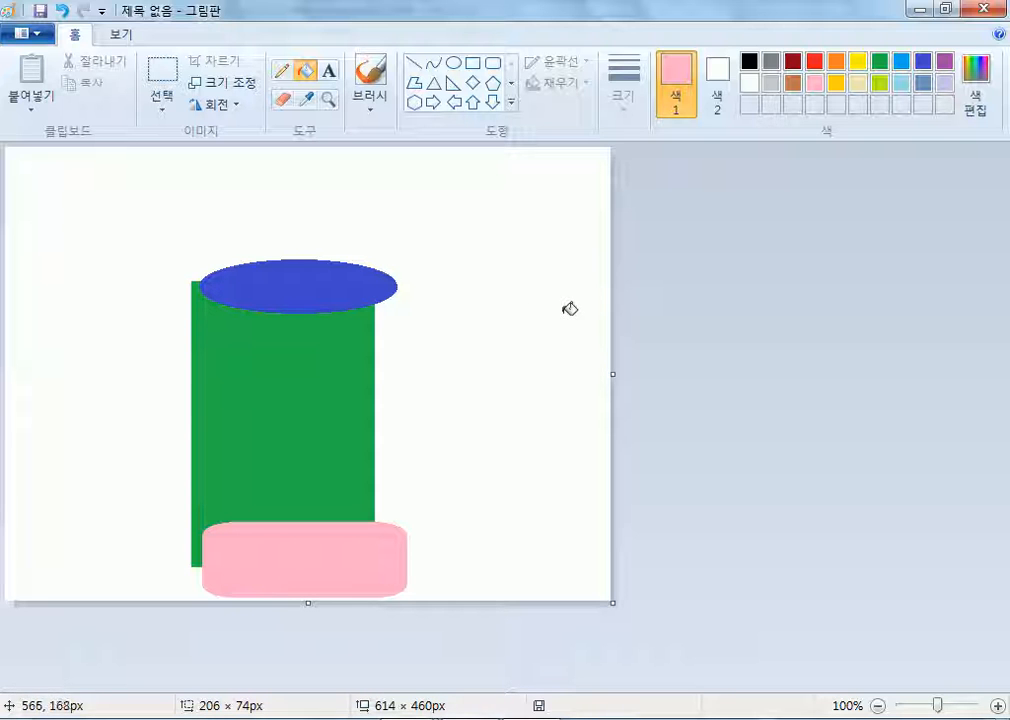
# Draw a column of three pink-outlined boxes on the green block's left half, each with a smaller box overlapping its lower-left corner
pyautogui.click(473, 63)
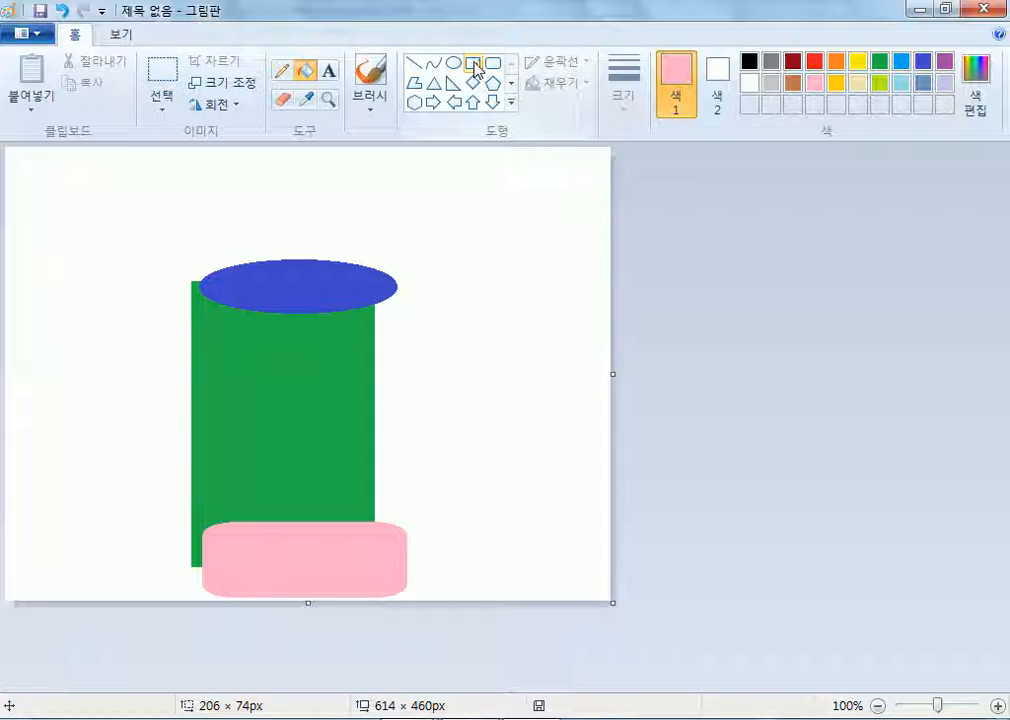
pyautogui.moveTo(210, 336); pyautogui.dragTo(253, 490)
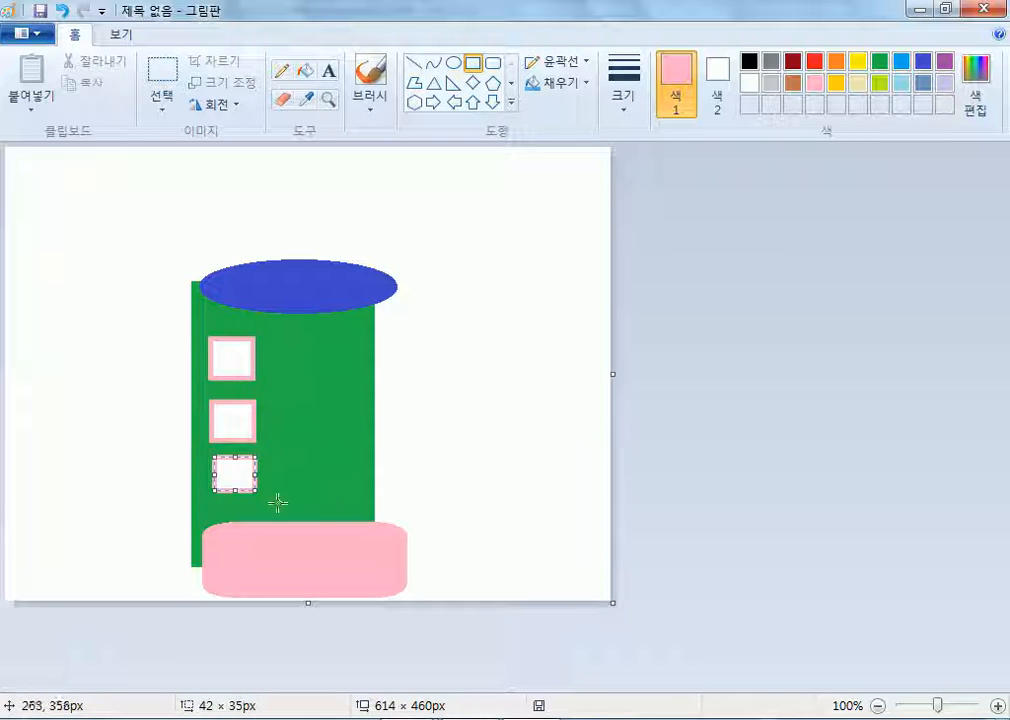
pyautogui.moveTo(195, 357); pyautogui.dragTo(222, 388)
pyautogui.moveTo(200, 429)
pyautogui.mouseDown()
pyautogui.moveTo(229, 451)
pyautogui.moveTo(228, 500)
pyautogui.mouseUp()
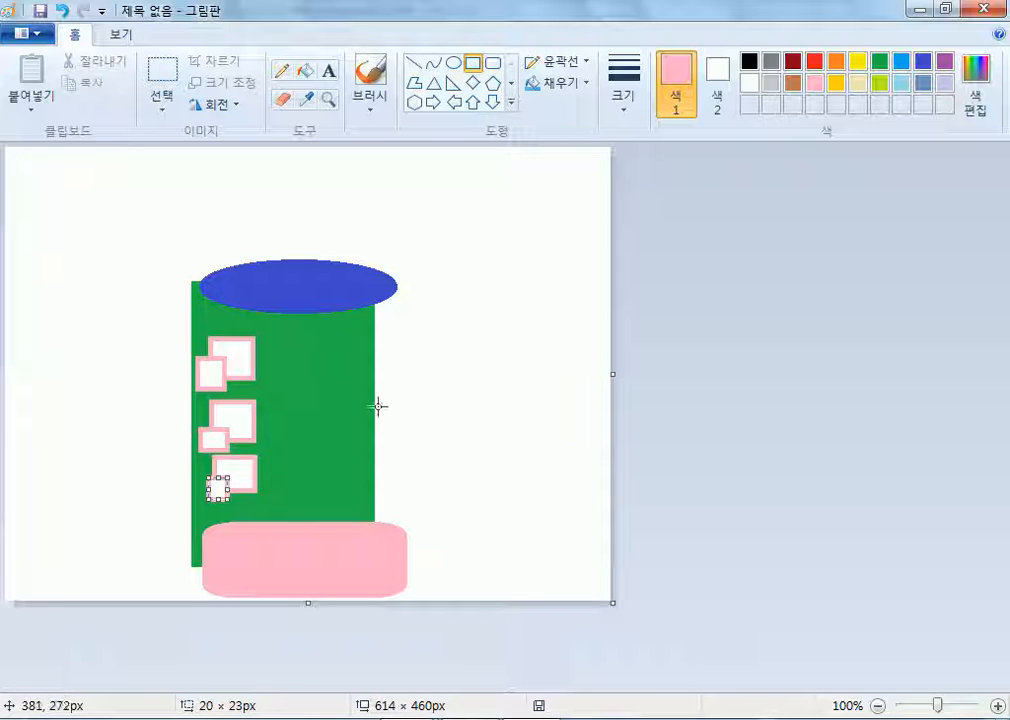
# Draw three wide pink-outlined rectangles down the green block's right half, the lower two about 84 × 45 and 76 × 32 px
pyautogui.moveTo(286, 335); pyautogui.dragTo(364, 372)
pyautogui.moveTo(279, 398); pyautogui.dragTo(363, 443)
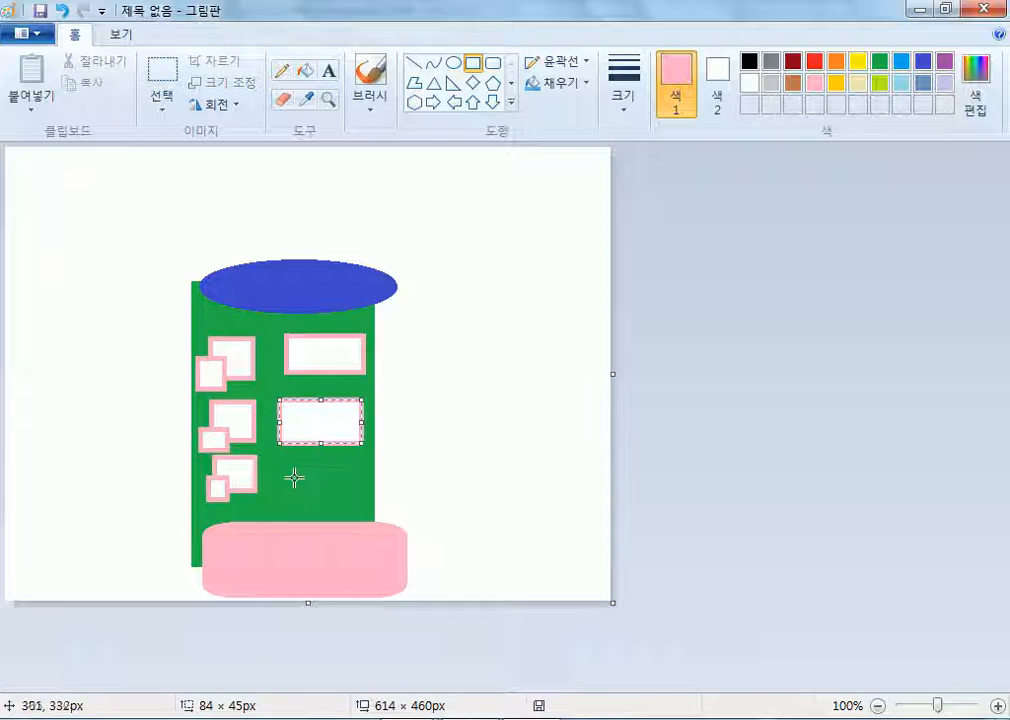
pyautogui.moveTo(275, 460); pyautogui.dragTo(351, 492)
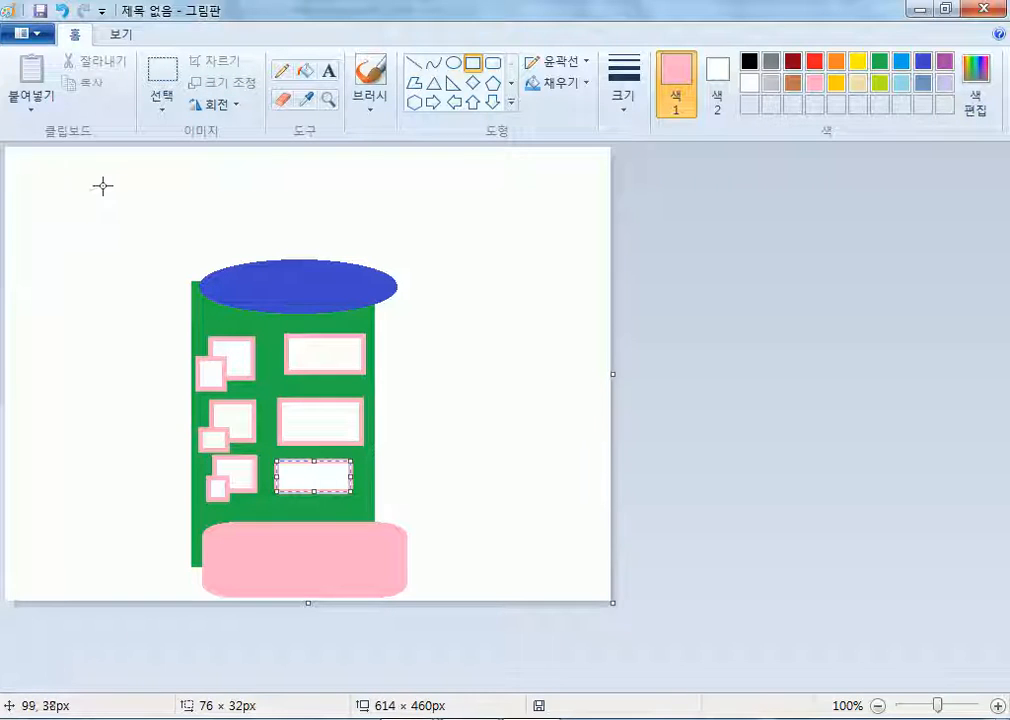
# Draw a tall rectangle near the canvas's upper-left corner and two small ones, about 60 × 36 and 57 × 36 px, inside the pink shape
pyautogui.moveTo(96, 196); pyautogui.dragTo(47, 306)
pyautogui.click(45, 391)
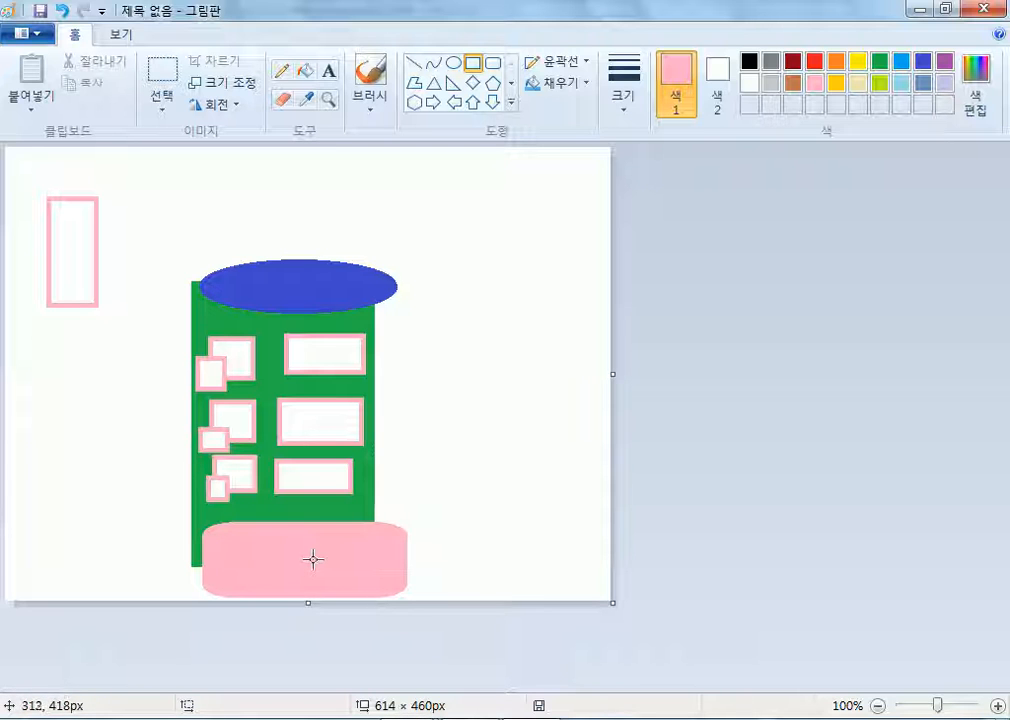
pyautogui.moveTo(309, 545); pyautogui.dragTo(367, 580)
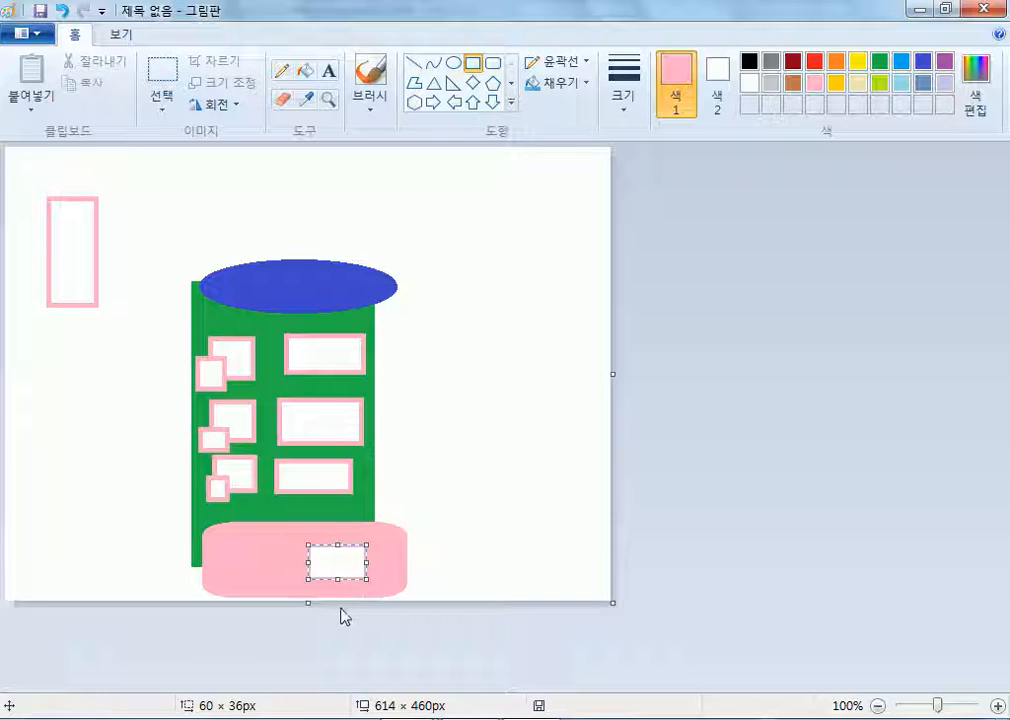
pyautogui.moveTo(222, 545); pyautogui.dragTo(279, 581)
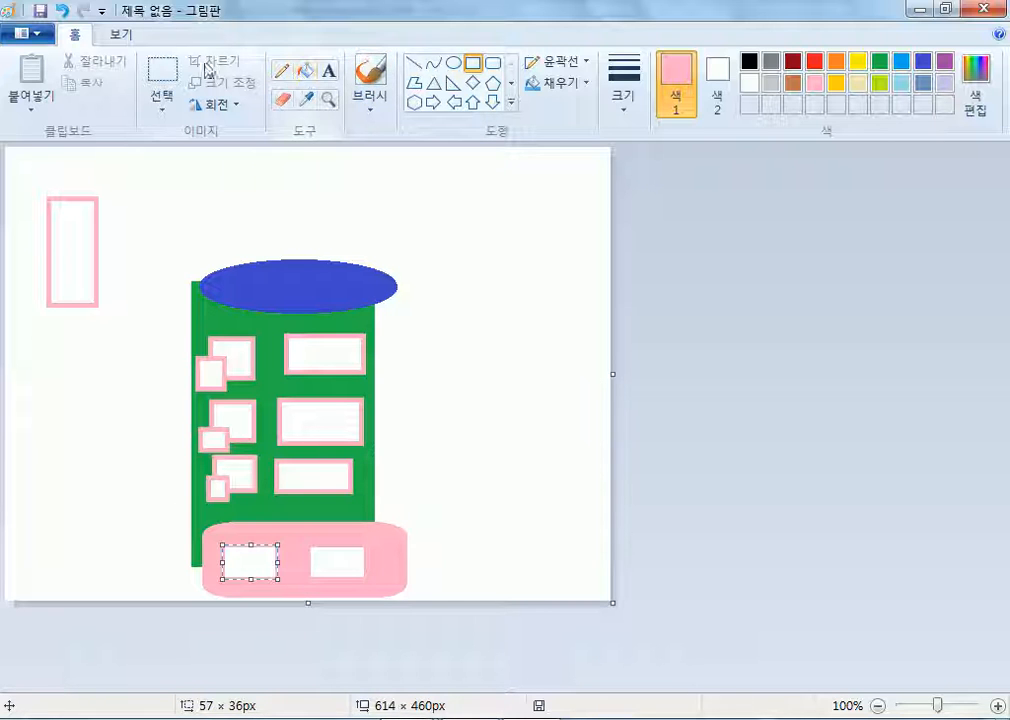
# Select an area of about 251 × 81 px around the pink rounded shape and move it up over the topmost boxes
pyautogui.click(173, 80)
pyautogui.moveTo(166, 498); pyautogui.dragTo(440, 615)
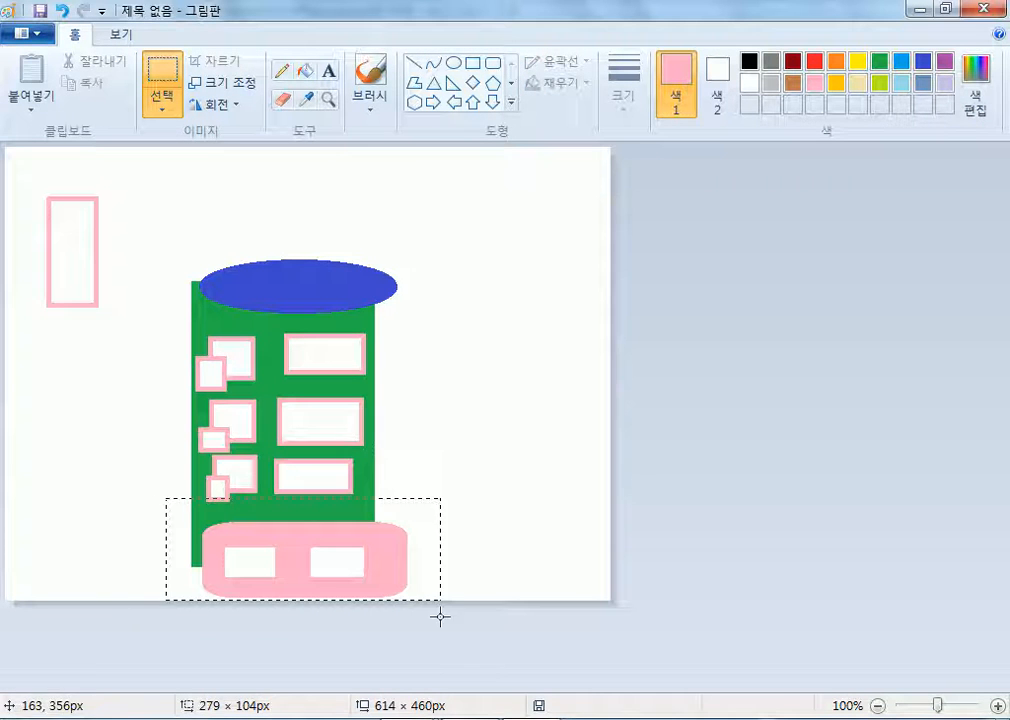
pyautogui.click(475, 516)
pyautogui.moveTo(182, 517); pyautogui.dragTo(430, 598)
pyautogui.moveTo(386, 564); pyautogui.dragTo(401, 366)
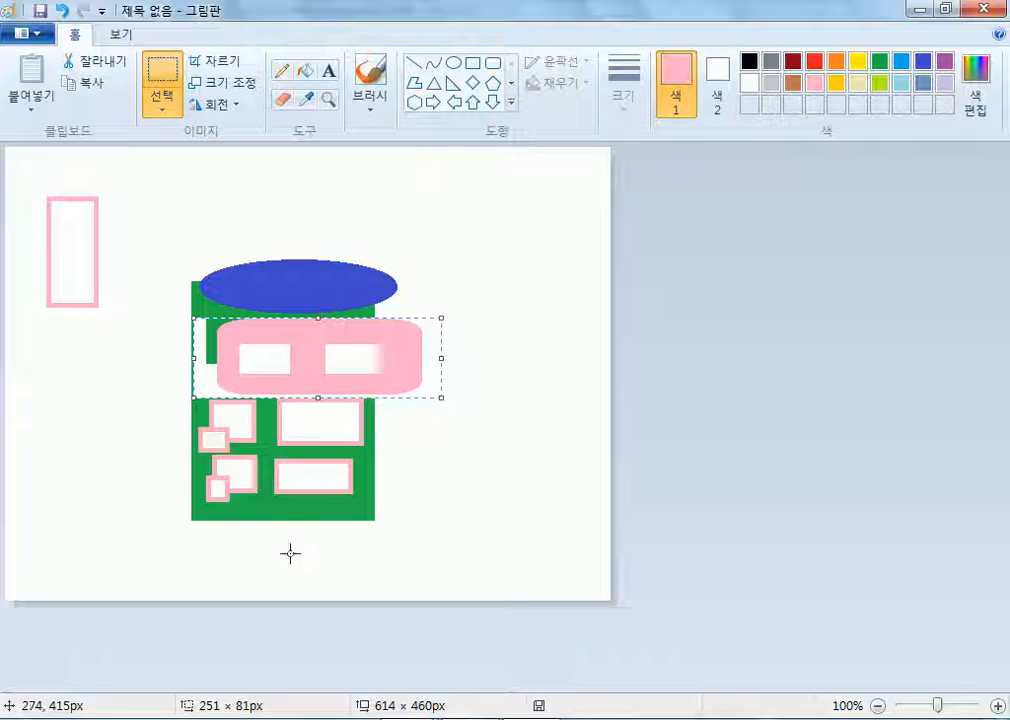
# Close the Paint drawing without saving it and return to the Hangul document
pyautogui.click(547, 468)
pyautogui.hotkey('alt', 'F4')
pyautogui.click(520, 372)
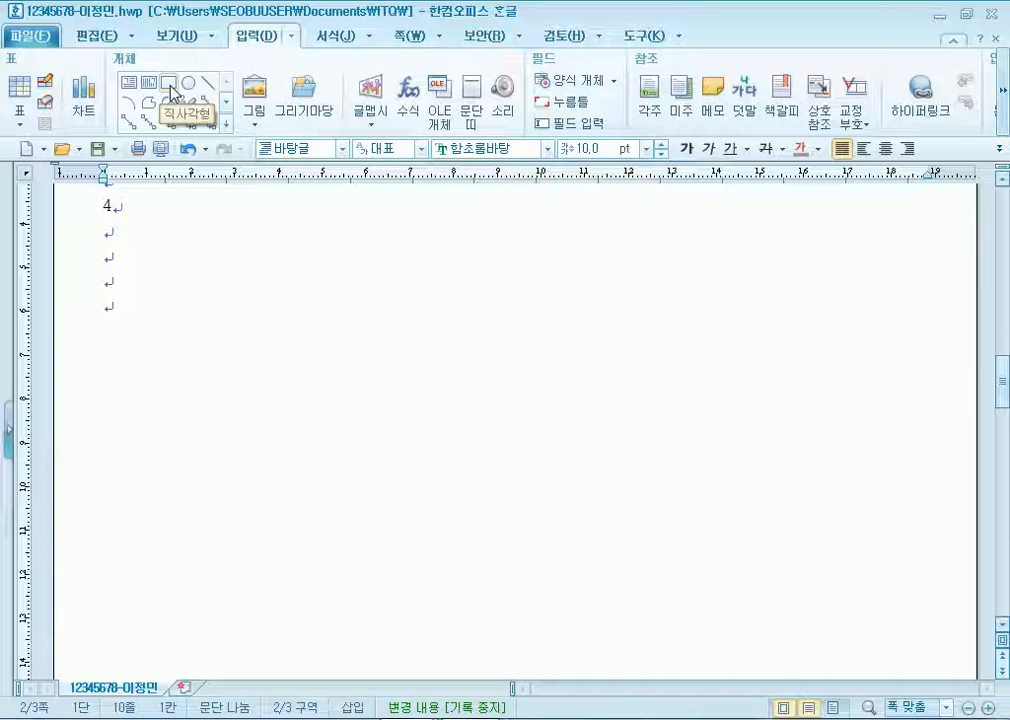
# Draw a rectangle about 115 × 67 mm to the right of the item 4 number on page 2
pyautogui.click(172, 92)
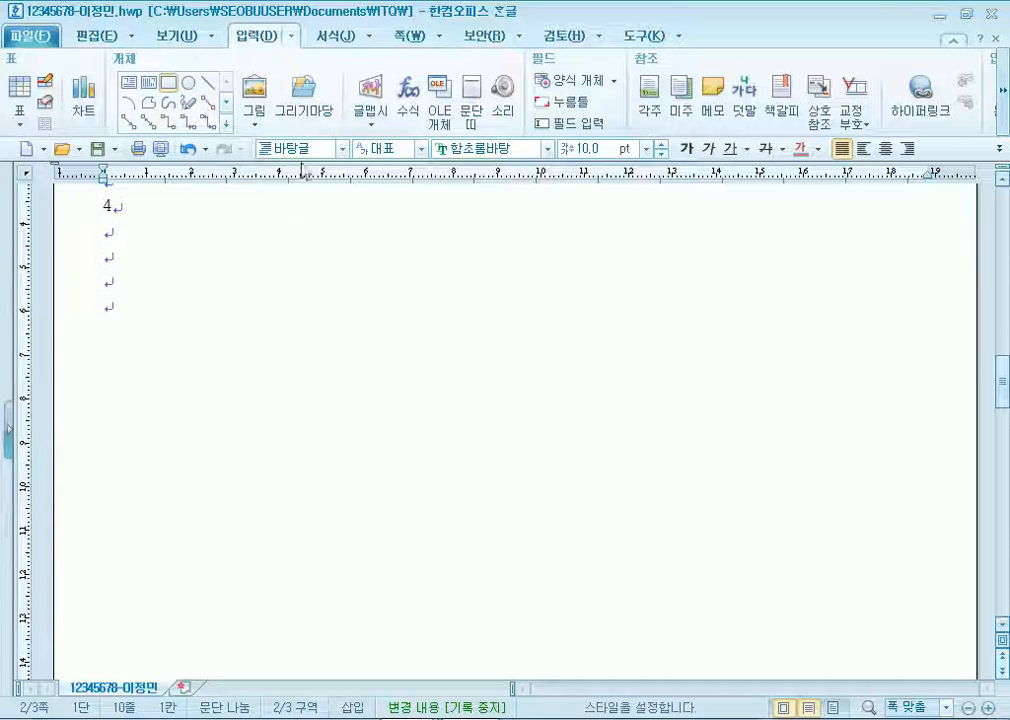
pyautogui.scroll(1, 249, 278)
pyautogui.scroll(1, 249, 278)
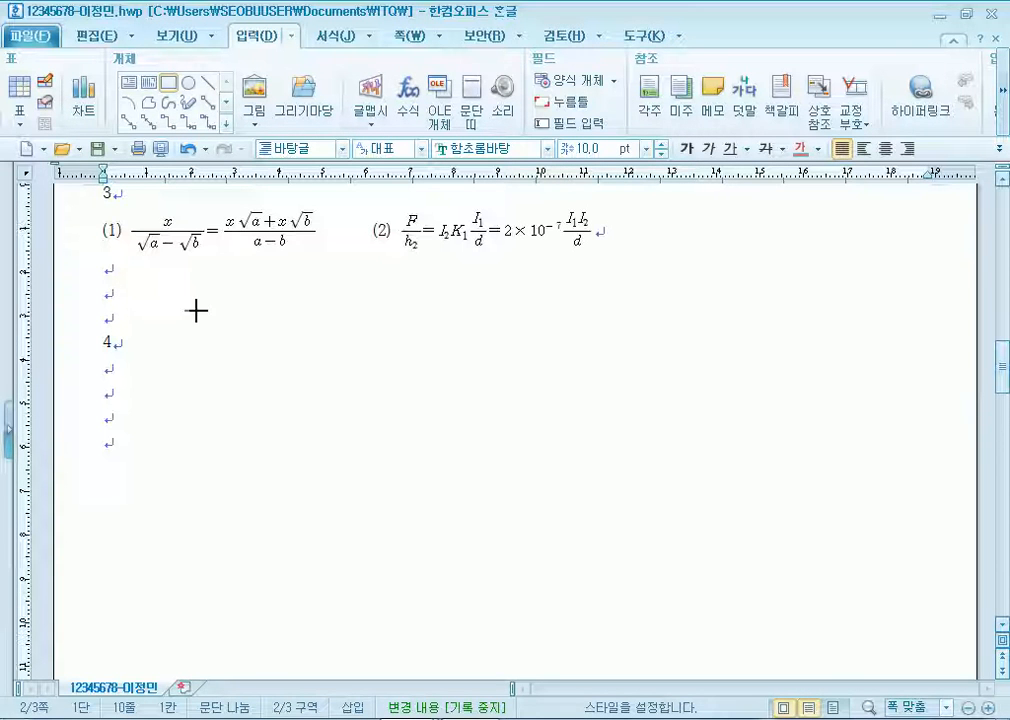
pyautogui.moveTo(201, 309)
pyautogui.mouseDown()
pyautogui.moveTo(523, 442)
pyautogui.moveTo(707, 601)
pyautogui.mouseUp()
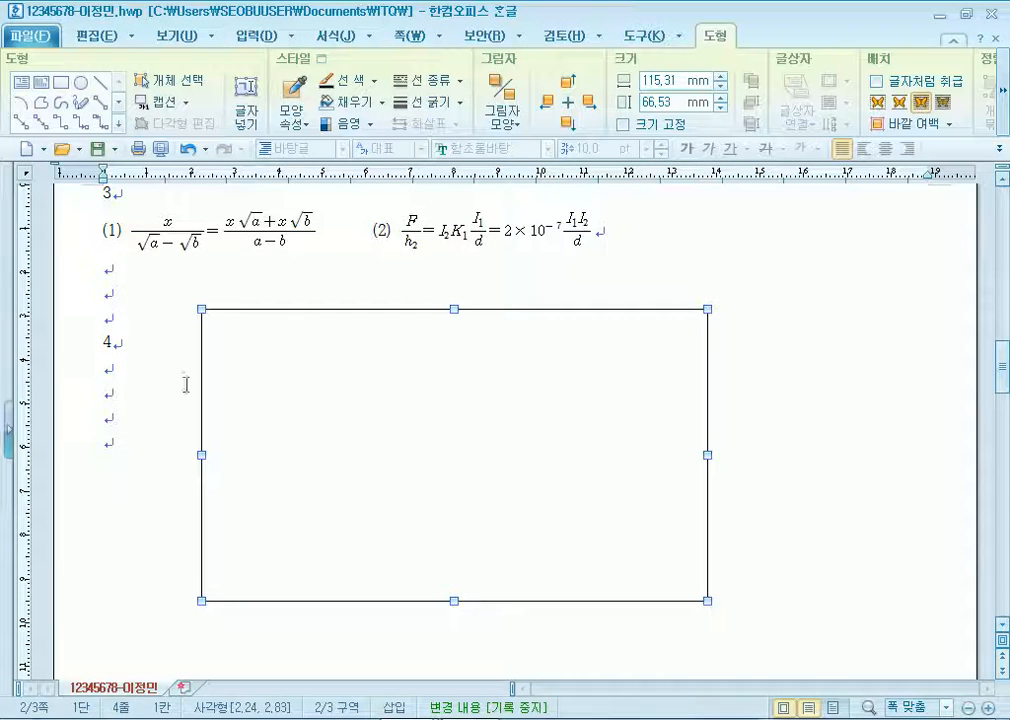
# Move the rectangle down so that it starts below the empty lines under item 4
pyautogui.click(77, 347)
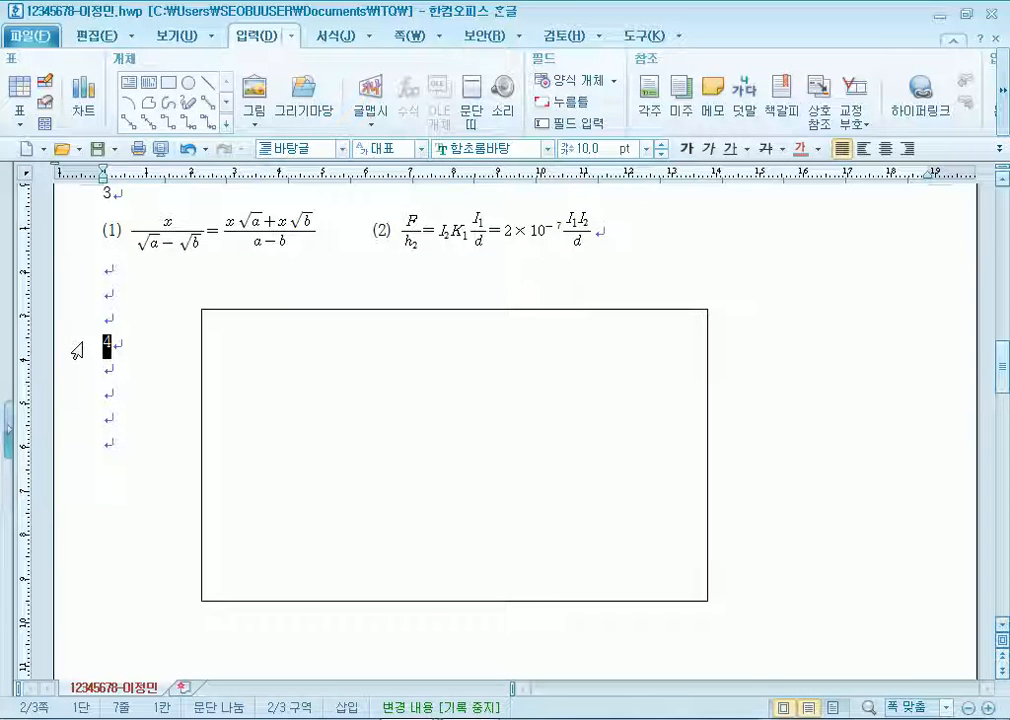
pyautogui.scroll(-2, 410, 399)
pyautogui.moveTo(421, 357); pyautogui.dragTo(435, 460)
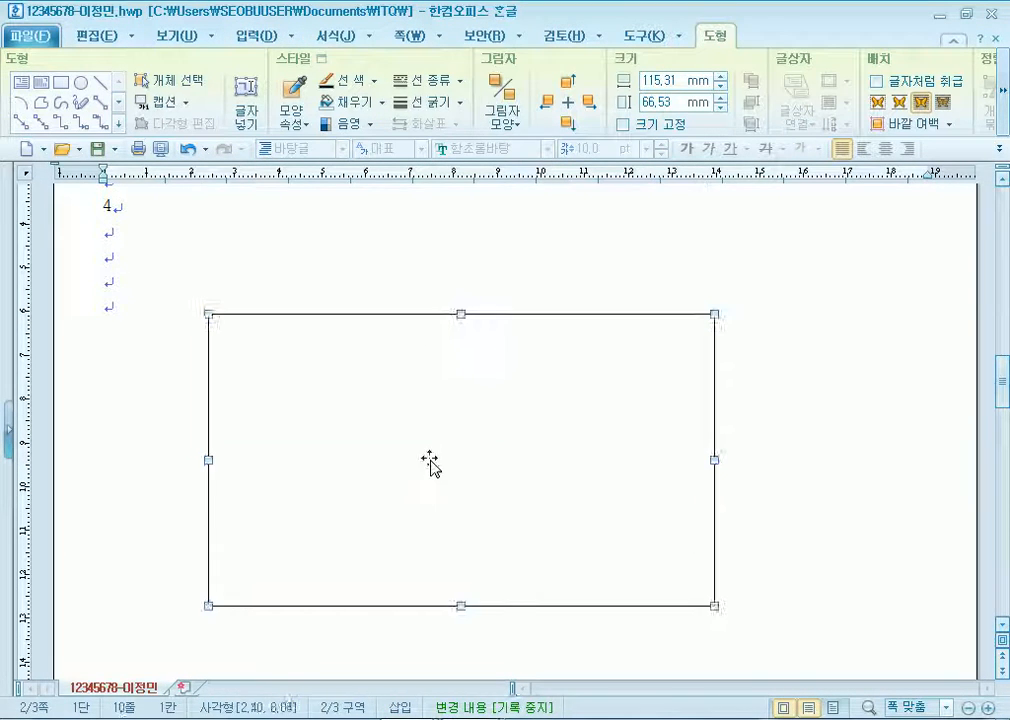
pyautogui.click(140, 240)
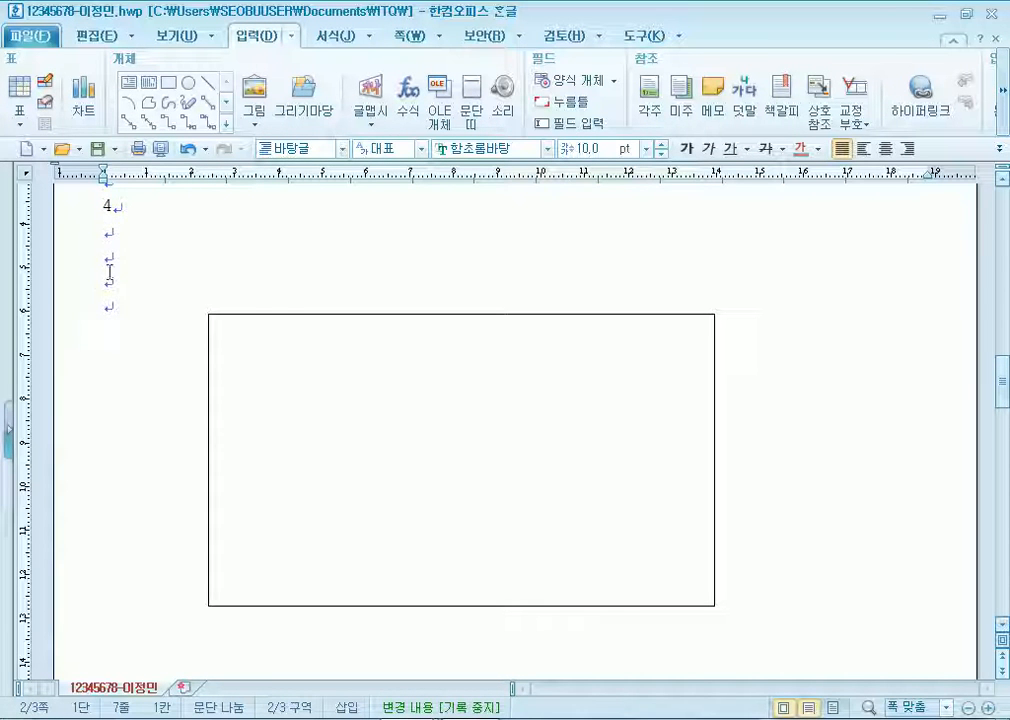
pyautogui.scroll(1, 84, 282)
pyautogui.click(174, 343)
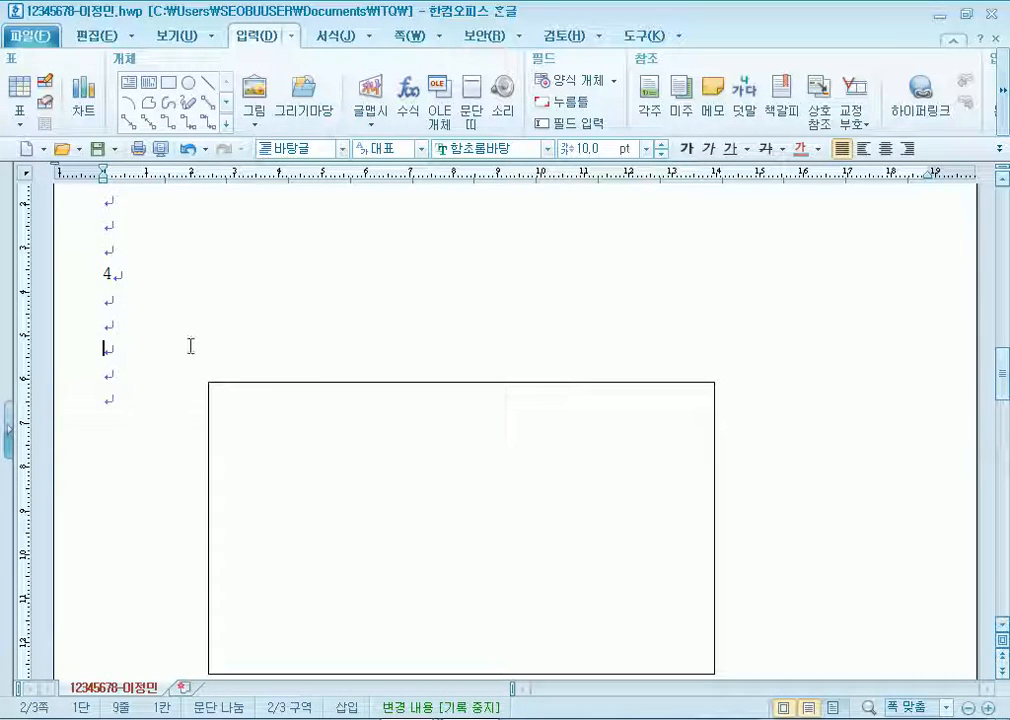
pyautogui.scroll(-1, 330, 380)
pyautogui.moveTo(363, 390); pyautogui.dragTo(365, 420)
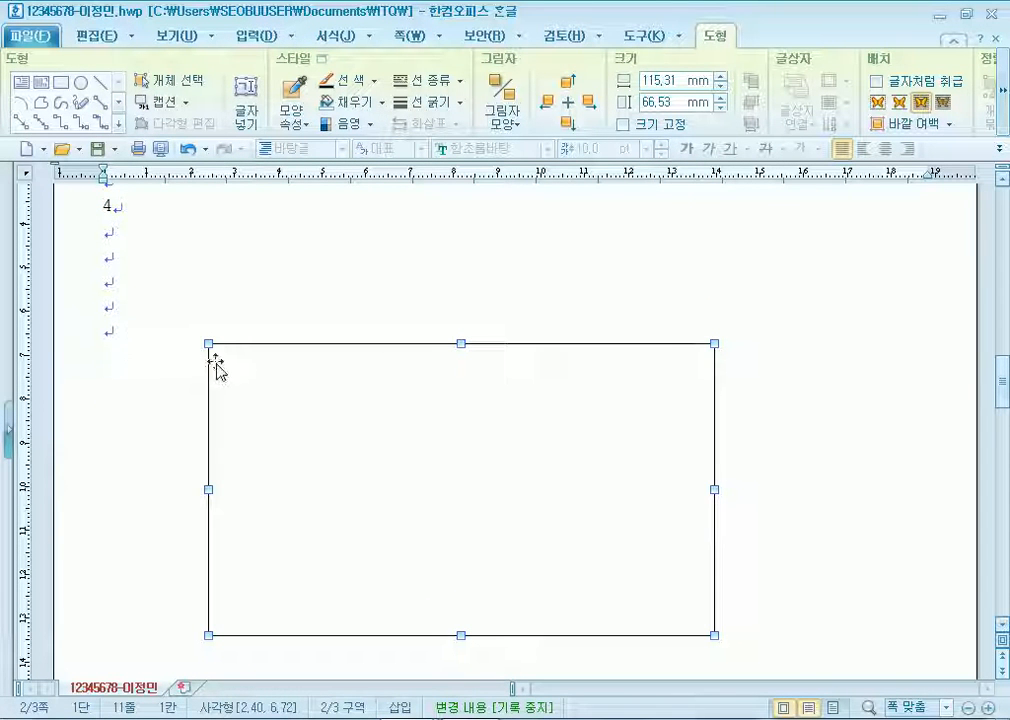
# Reposition the rectangle about 49 mm from the paper's left edge and 88 mm from its top edge
pyautogui.moveTo(437, 418); pyautogui.dragTo(495, 425)
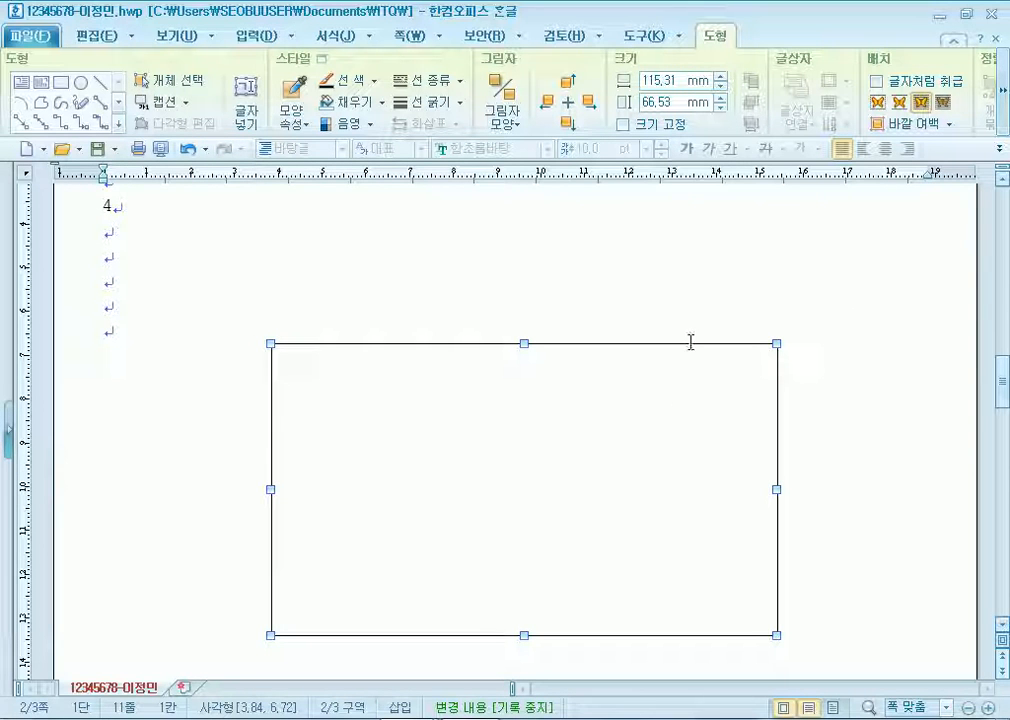
pyautogui.moveTo(481, 430); pyautogui.dragTo(472, 321)
pyautogui.scroll(1, 220, 445)
pyautogui.moveTo(413, 418); pyautogui.dragTo(469, 498)
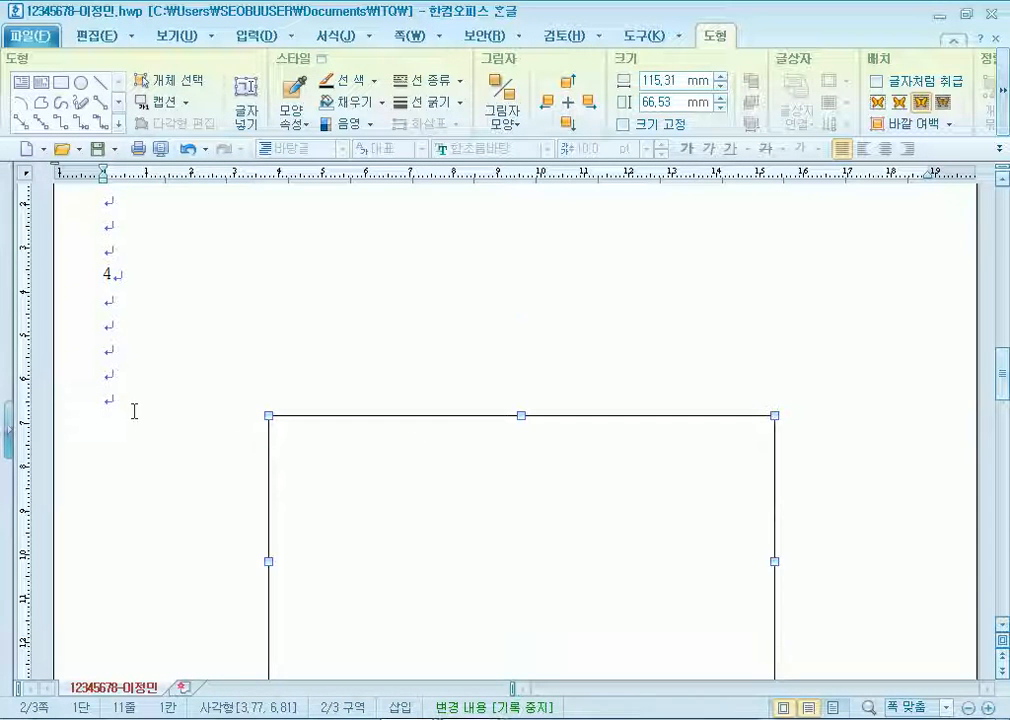
pyautogui.click(79, 318)
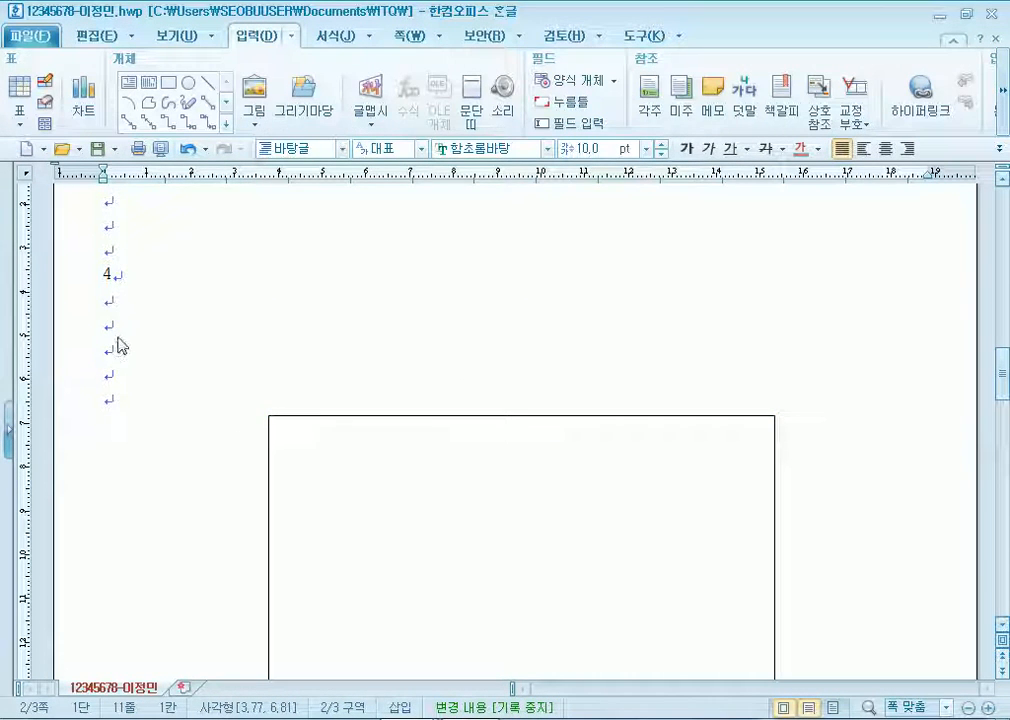
pyautogui.scroll(-5, 470, 466)
pyautogui.scroll(3, 469, 462)
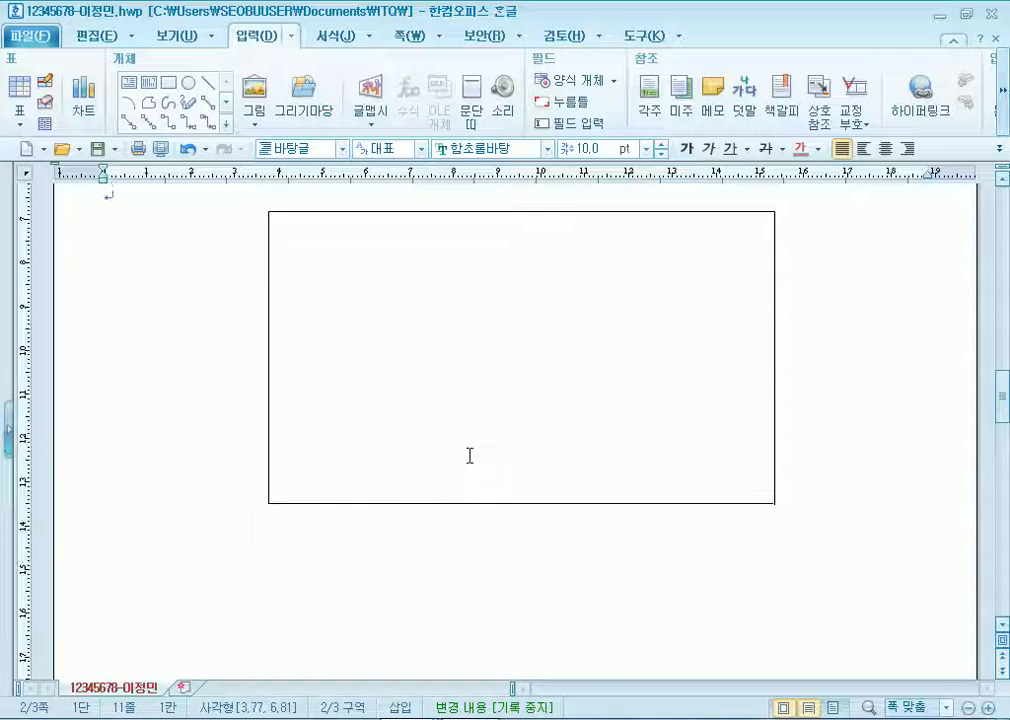
# Set the rectangle's width and height to 105 mm and turn on the fixed size option (크기 고정)
pyautogui.doubleClick(435, 320)
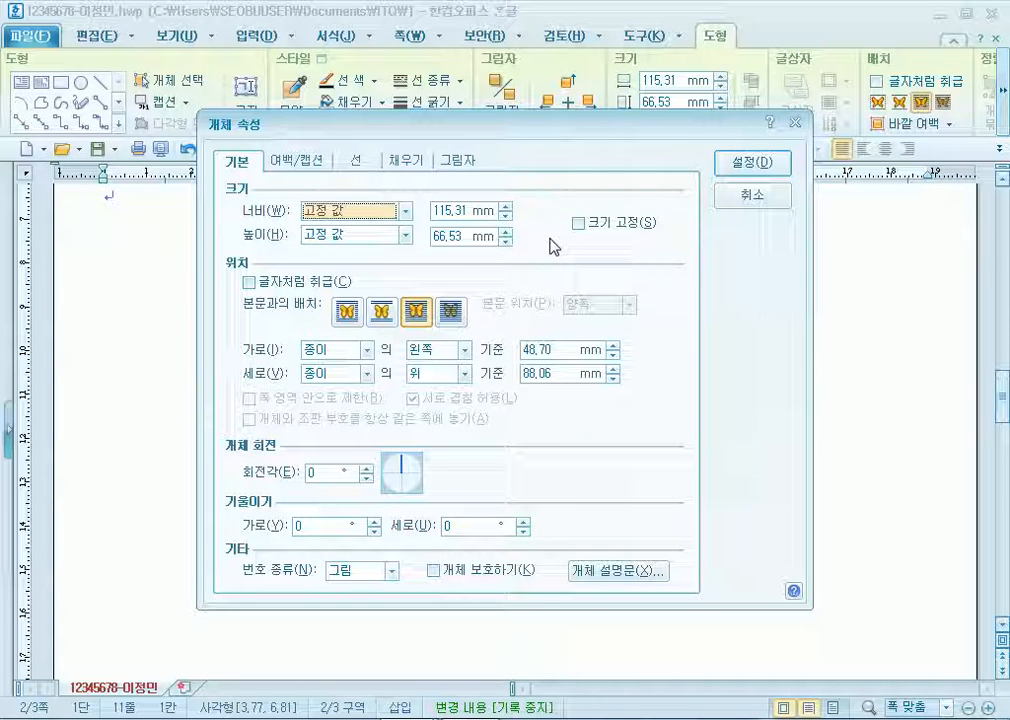
pyautogui.press('Tab')
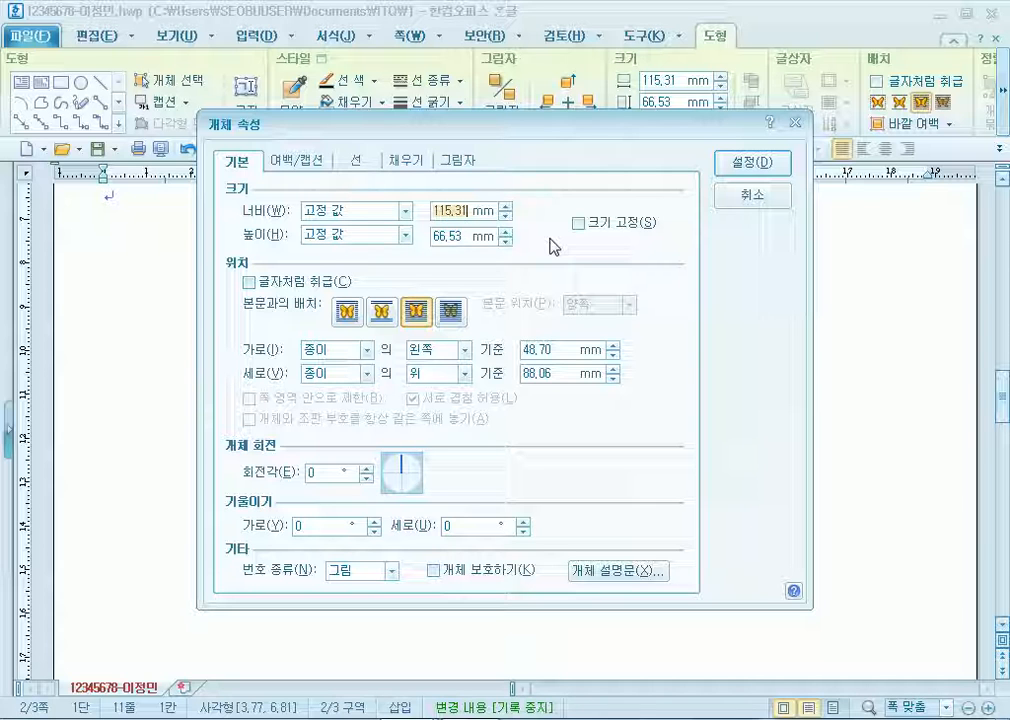
pyautogui.write('105')
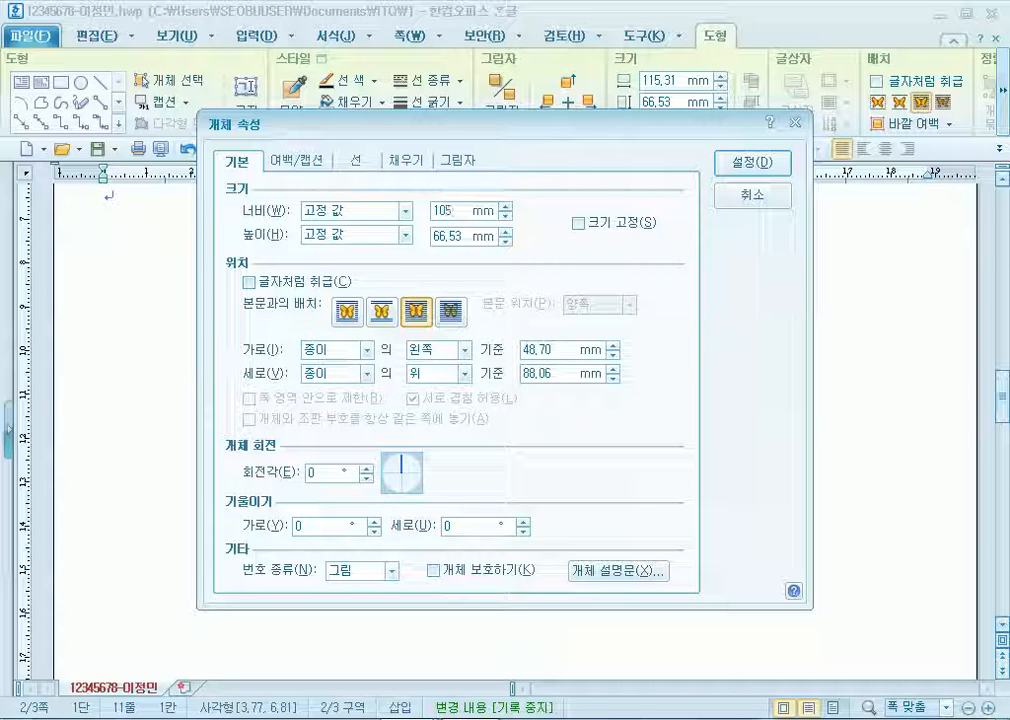
pyautogui.press('Tab')
pyautogui.press('Tab')
pyautogui.write('18')
pyautogui.click(578, 223)
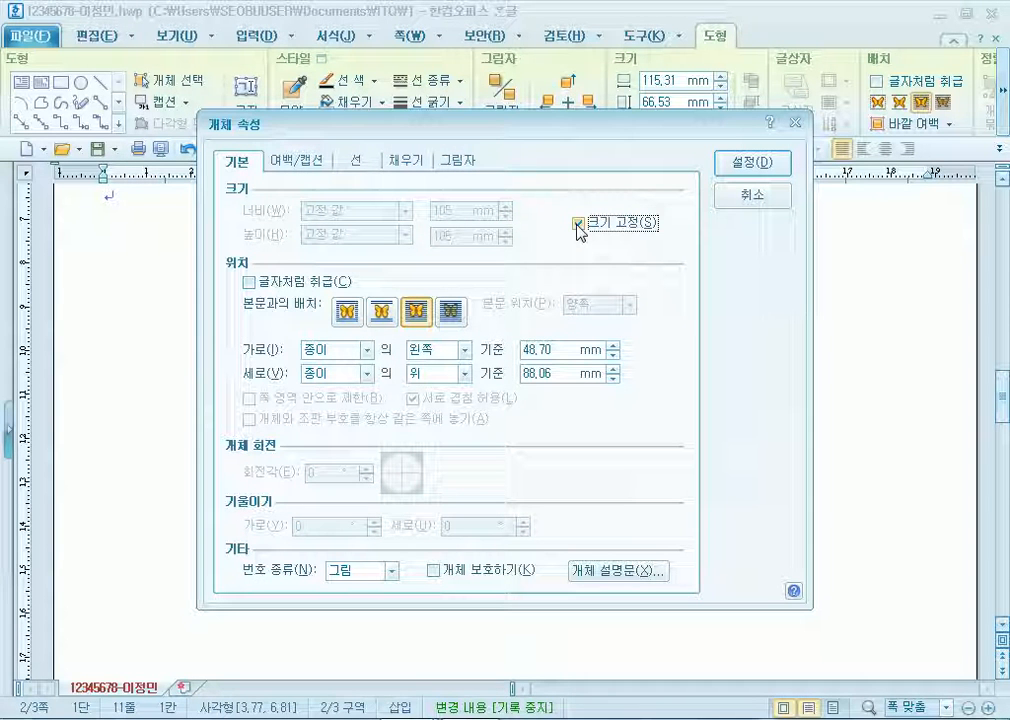
pyautogui.click(579, 224)
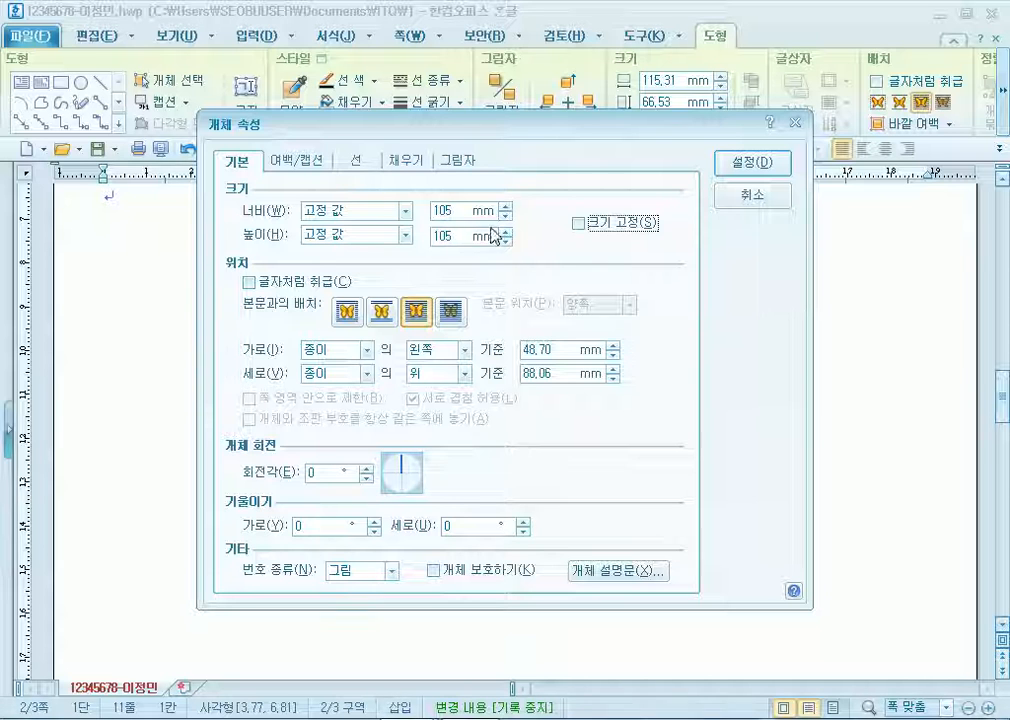
pyautogui.click(588, 226)
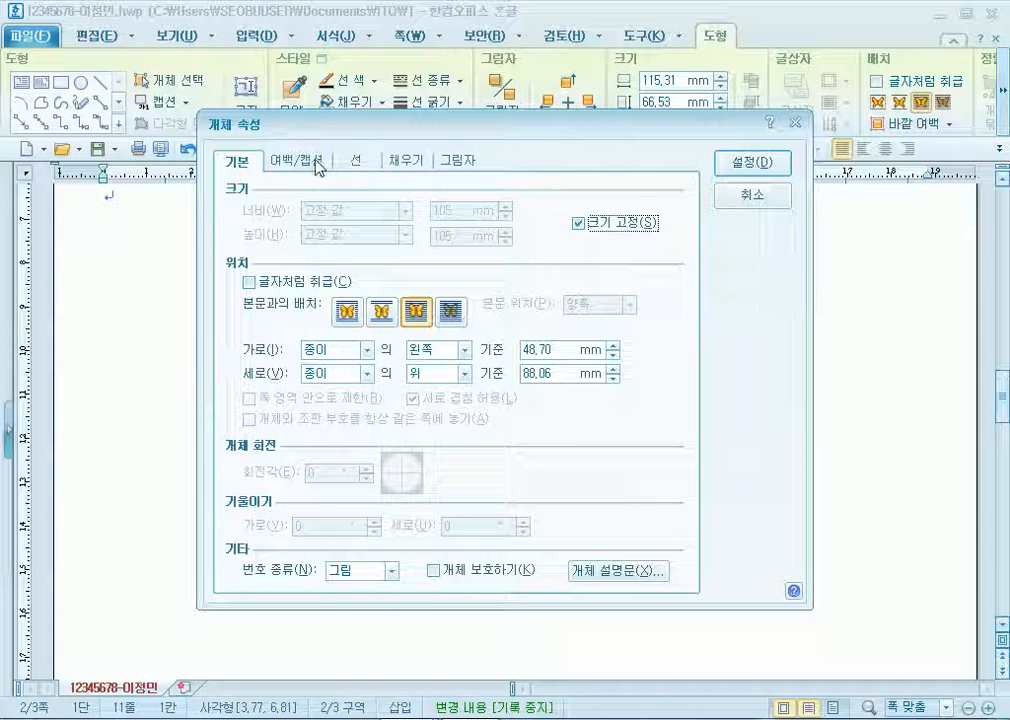
pyautogui.click(403, 161)
pyautogui.click(348, 257)
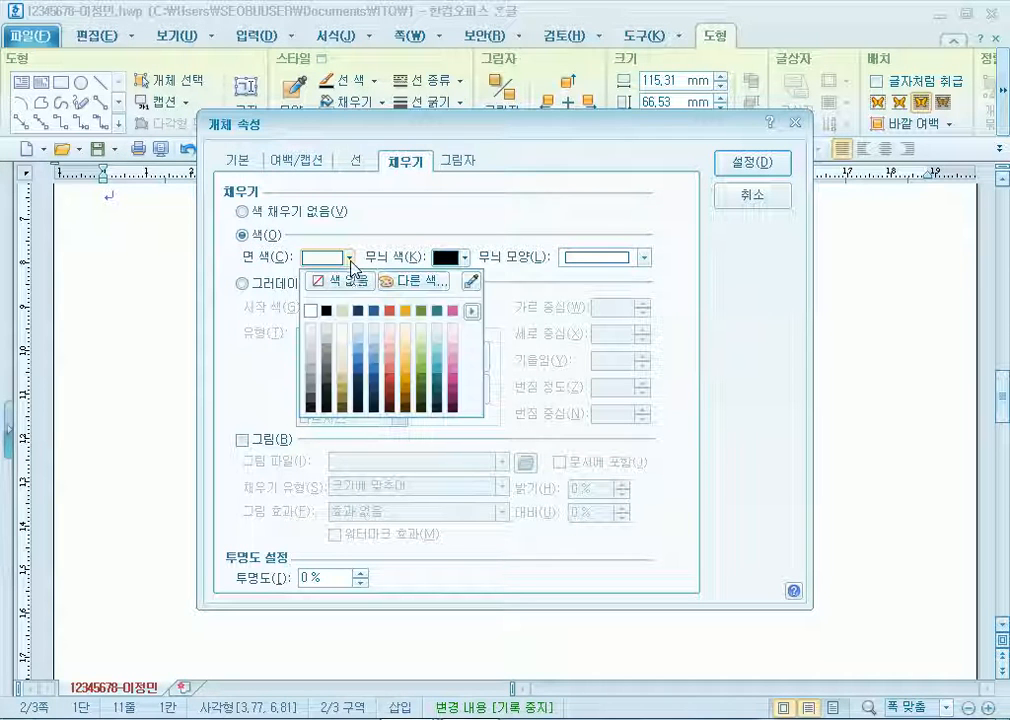
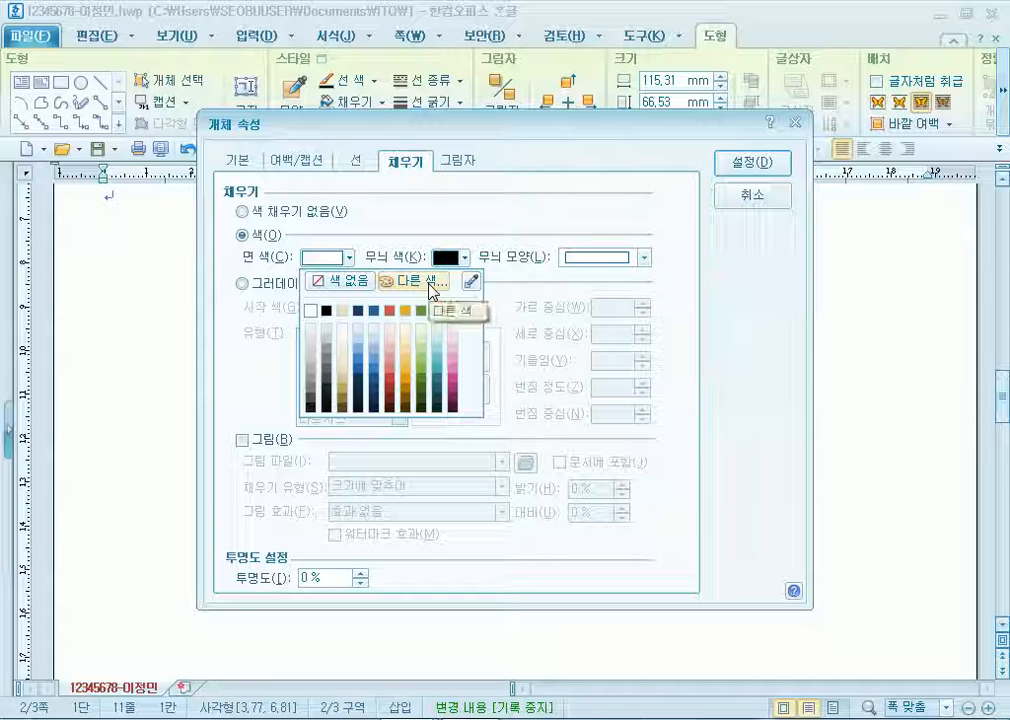
pyautogui.click(437, 290)
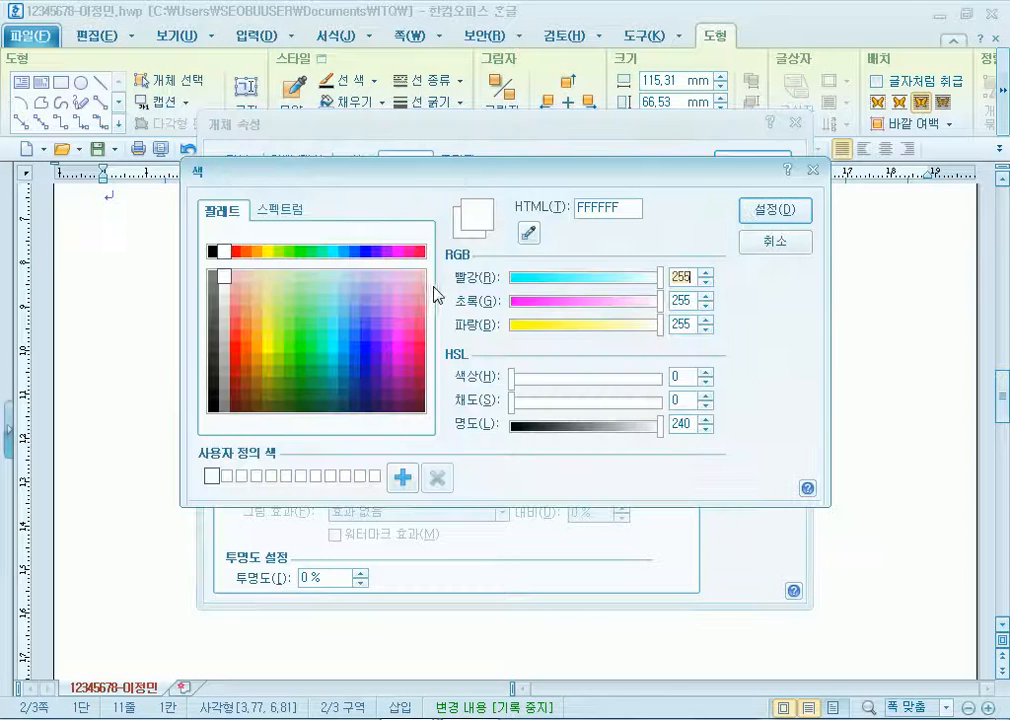
pyautogui.click(236, 251)
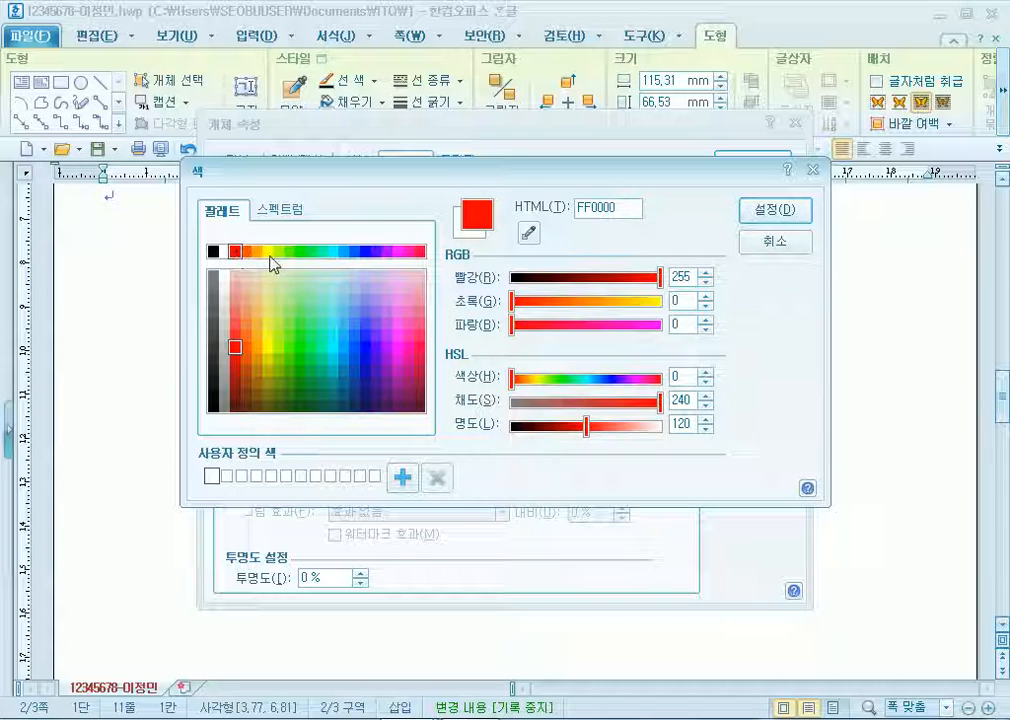
pyautogui.click(267, 251)
pyautogui.click(305, 252)
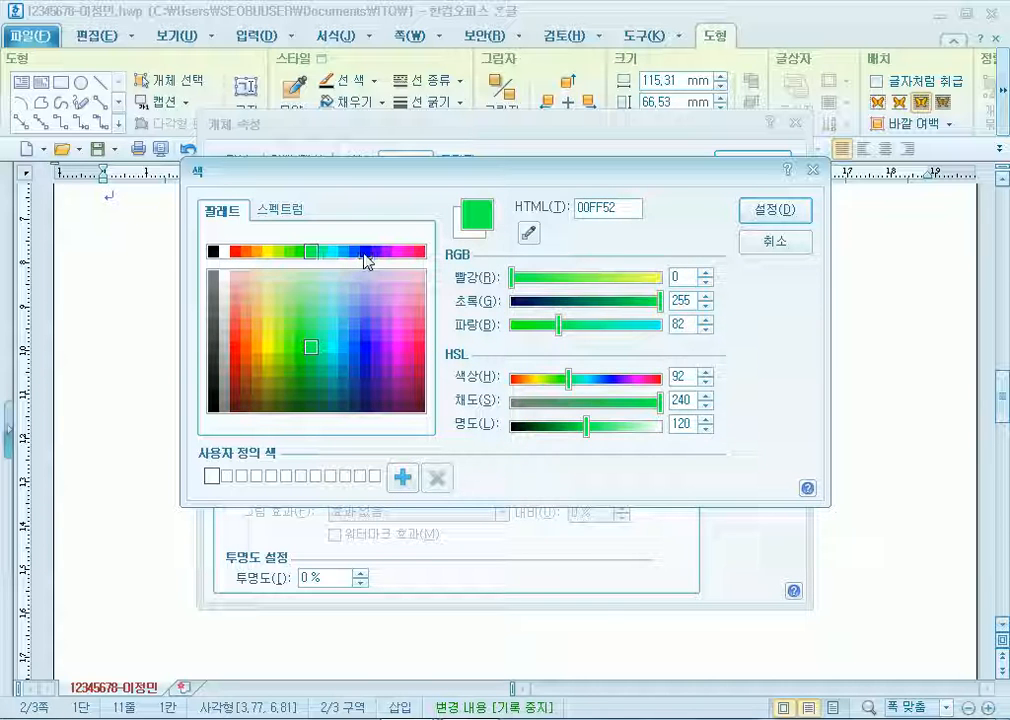
pyautogui.click(365, 251)
pyautogui.click(236, 252)
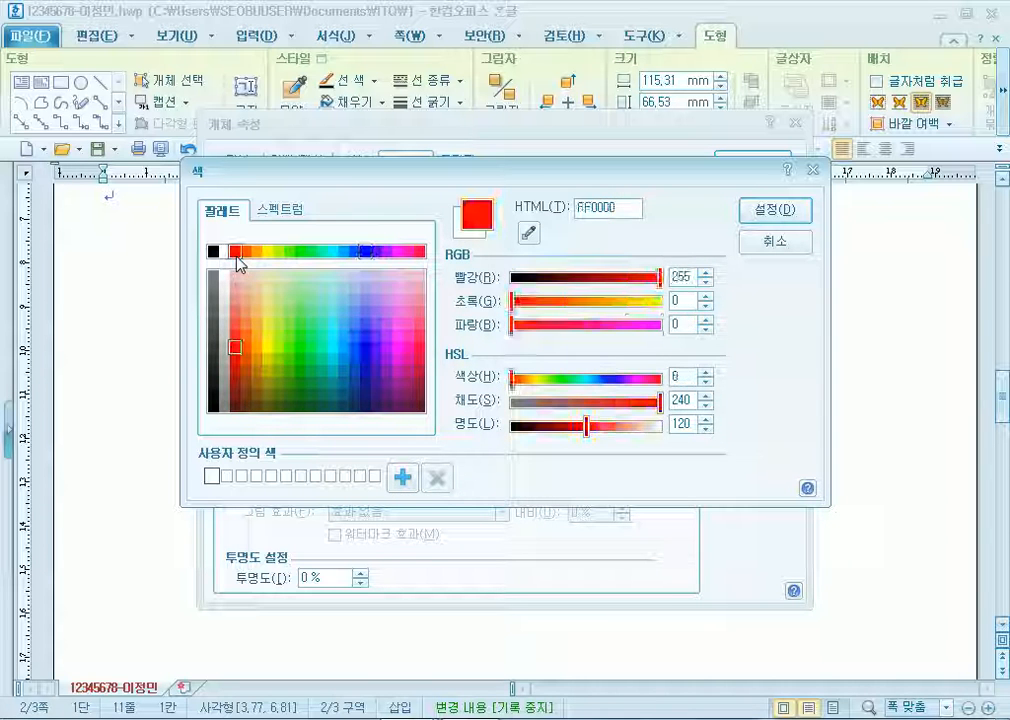
pyautogui.click(302, 253)
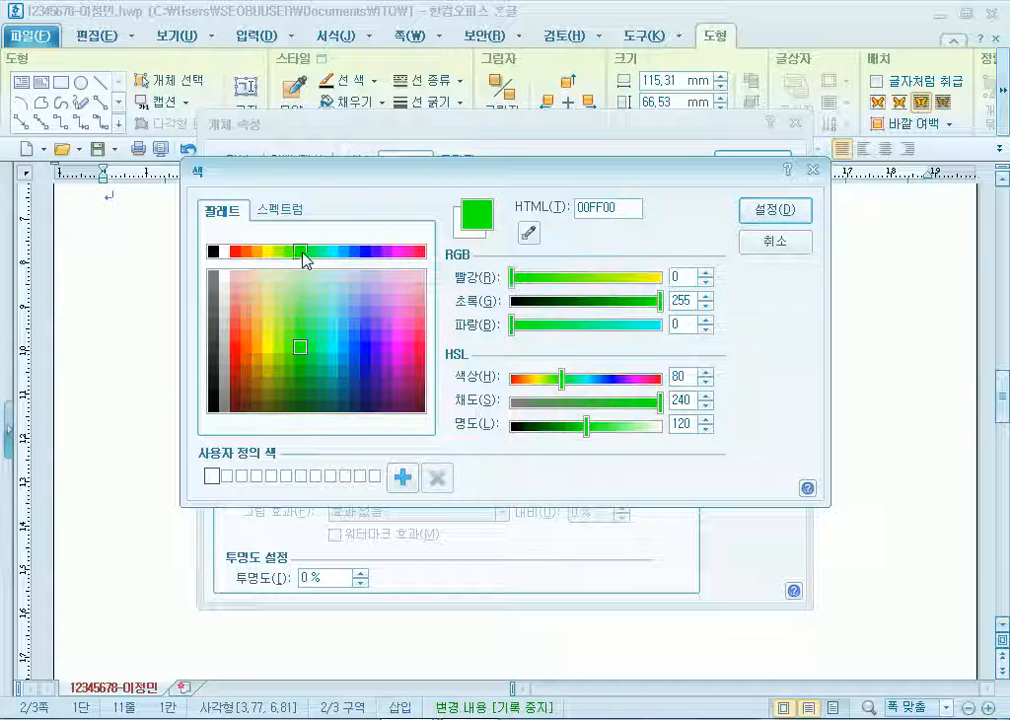
pyautogui.click(366, 253)
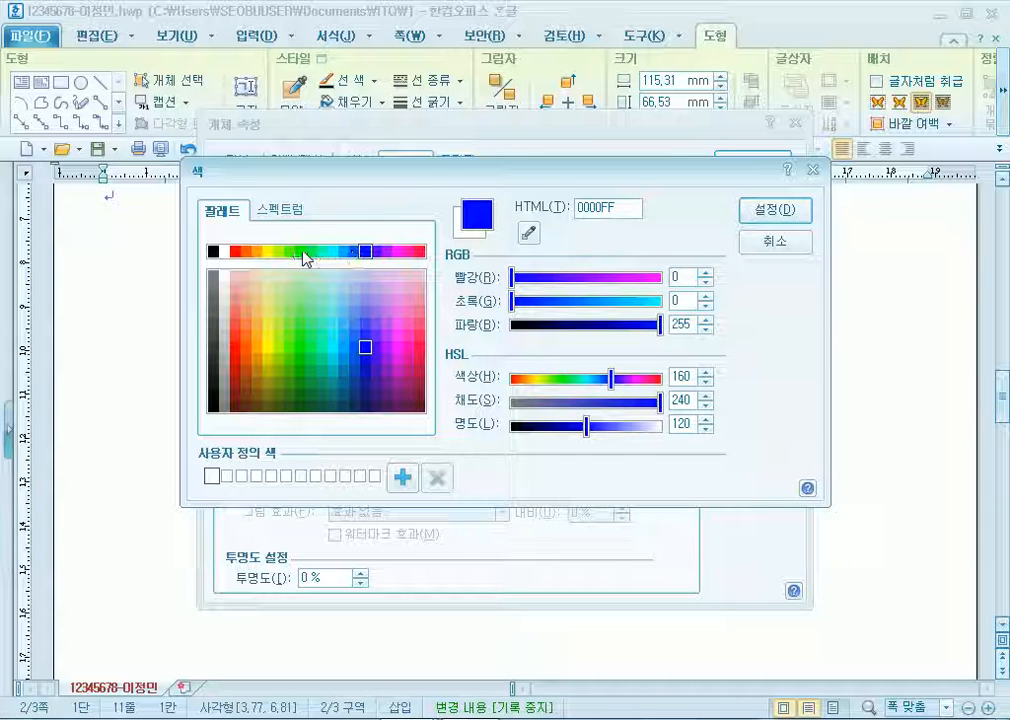
pyautogui.click(304, 253)
pyautogui.click(269, 253)
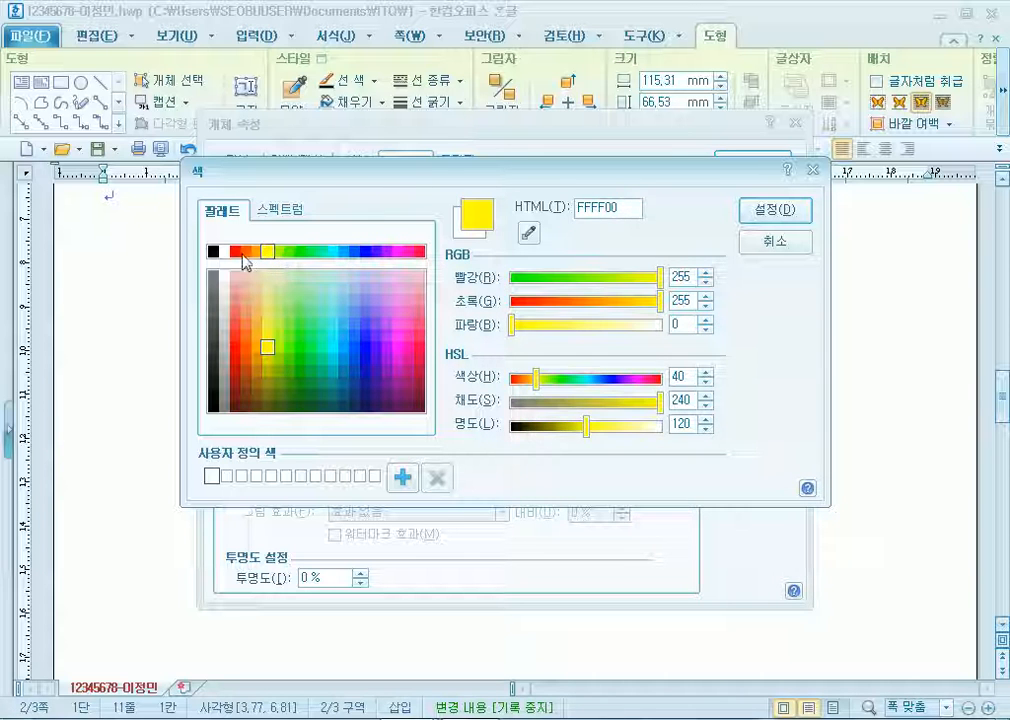
pyautogui.click(237, 252)
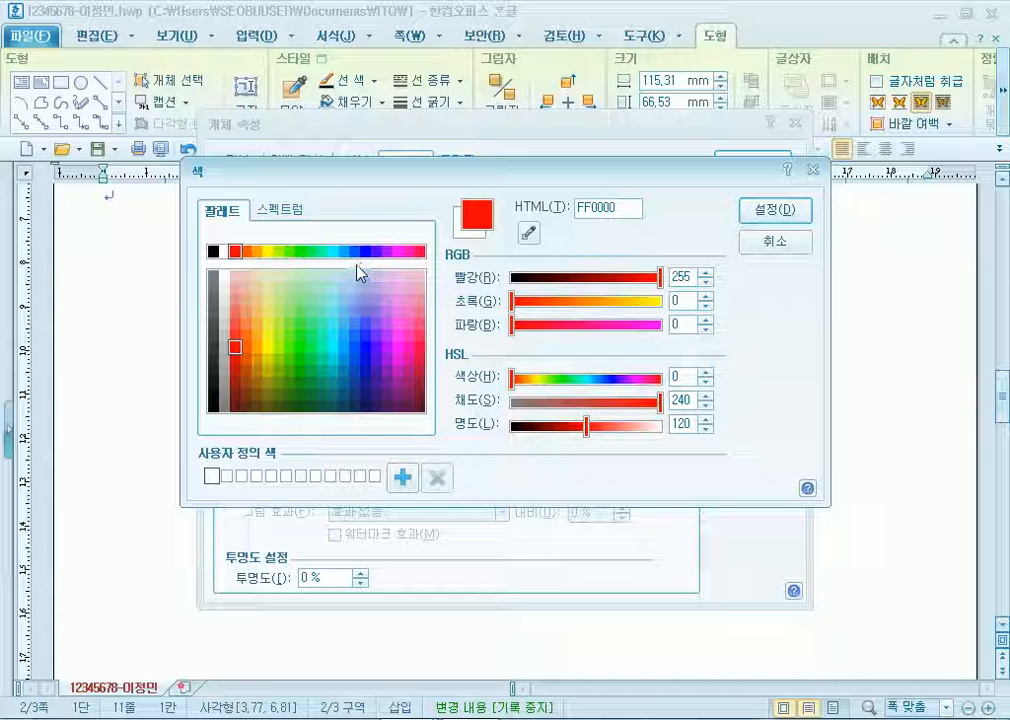
pyautogui.click(785, 246)
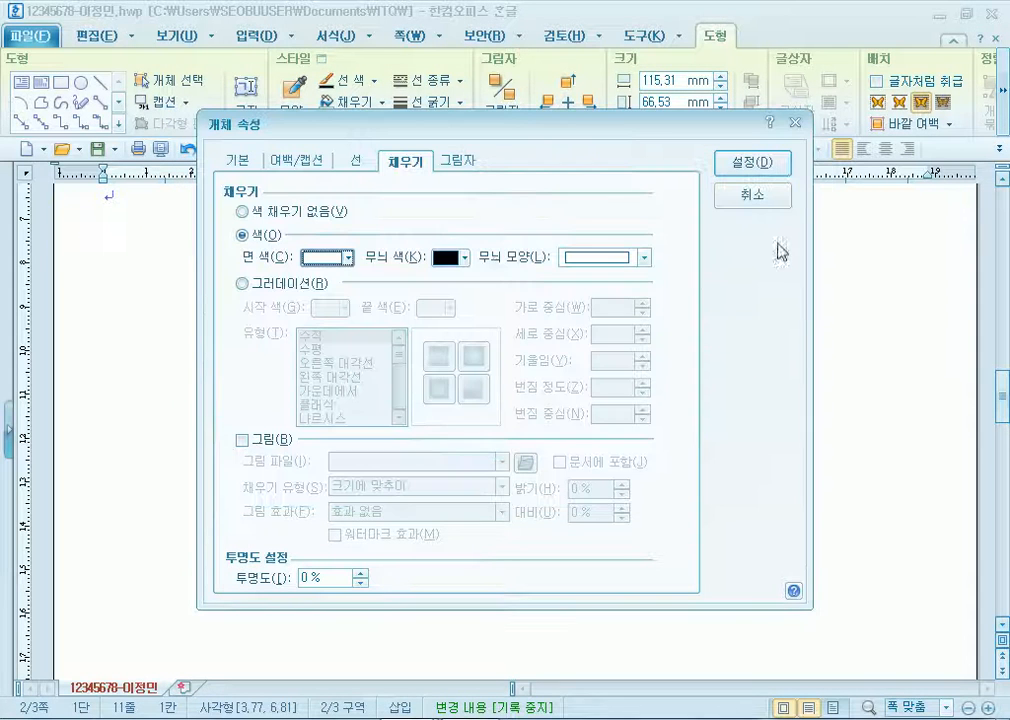
# Set the rectangle's fill colour to orange and apply the object properties
pyautogui.click(348, 257)
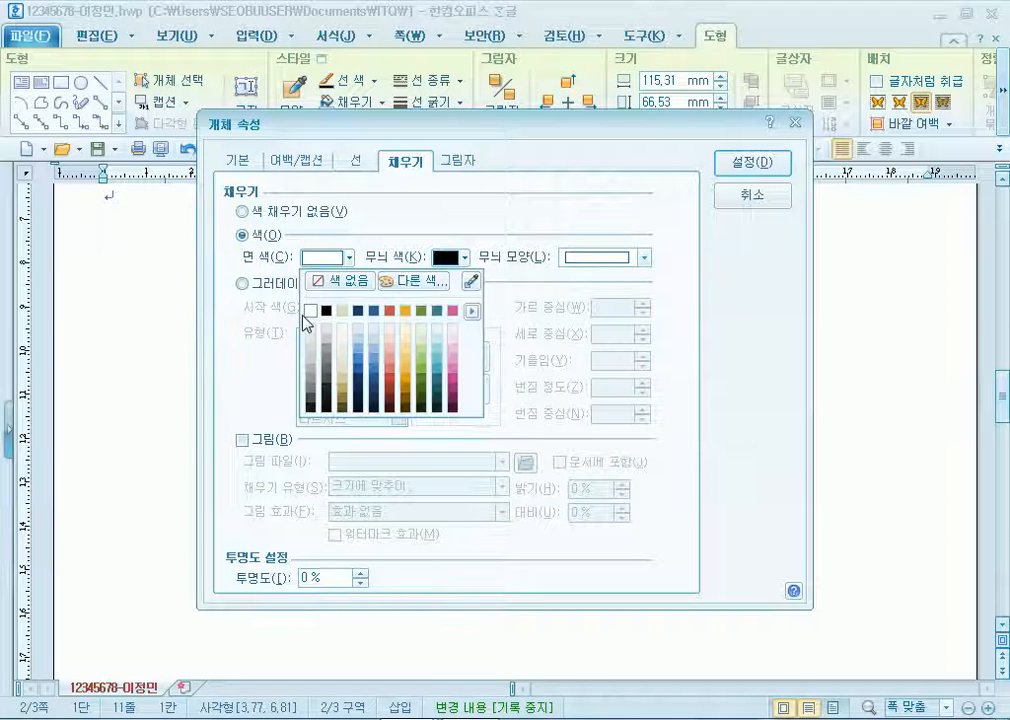
pyautogui.click(403, 362)
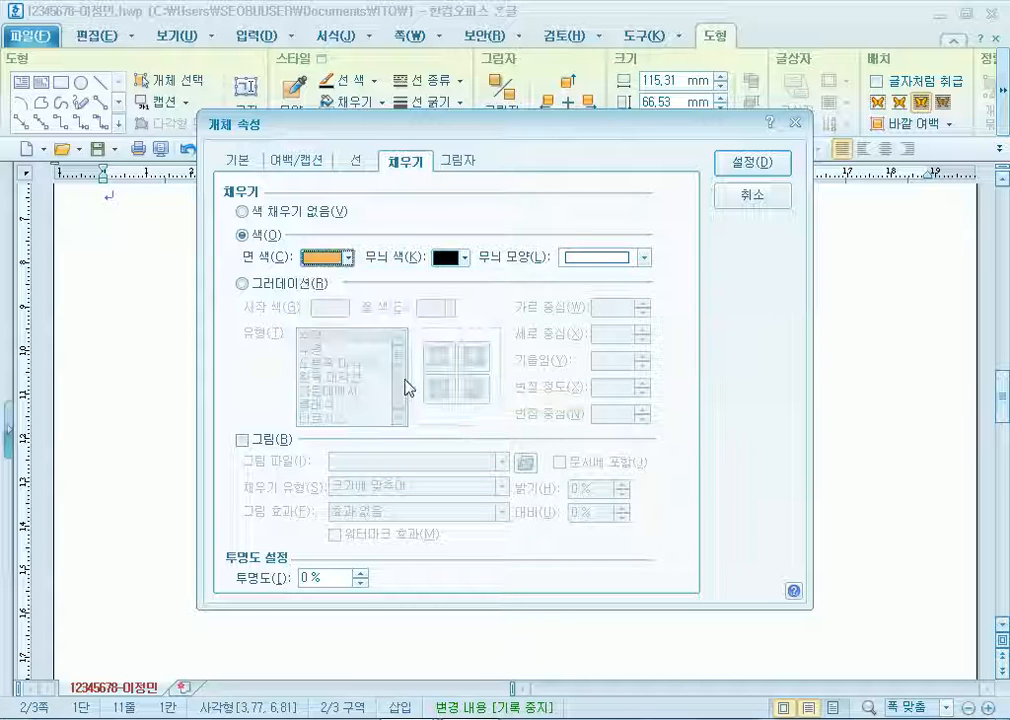
pyautogui.click(748, 162)
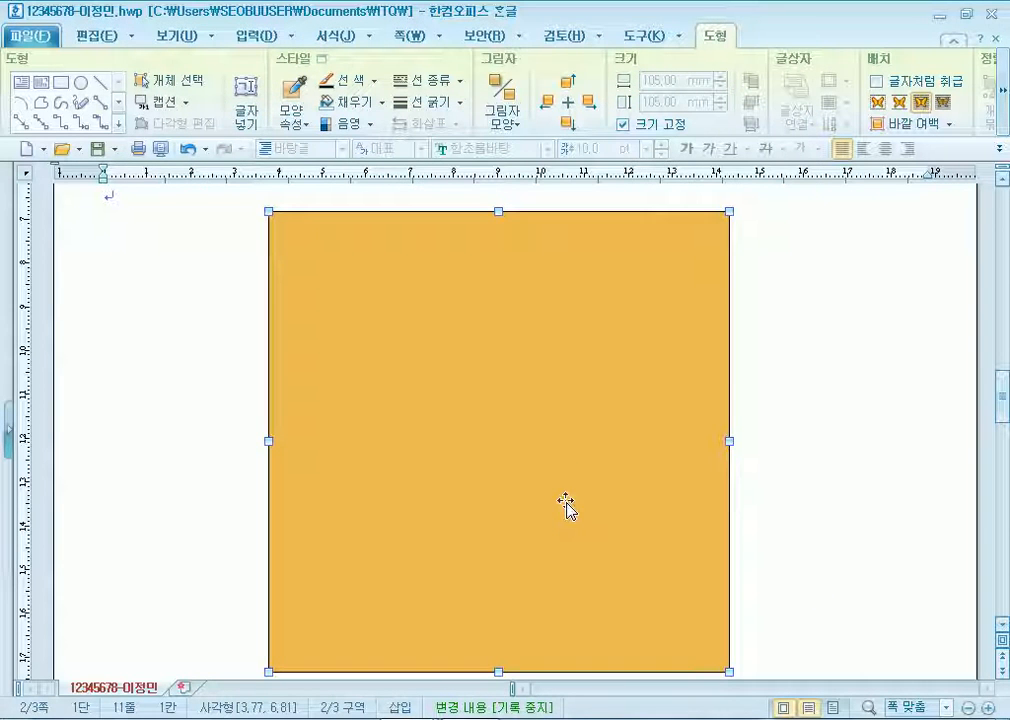
# Change the background rectangle's fill colour to light green and apply the object properties
pyautogui.doubleClick(543, 469)
pyautogui.click(348, 258)
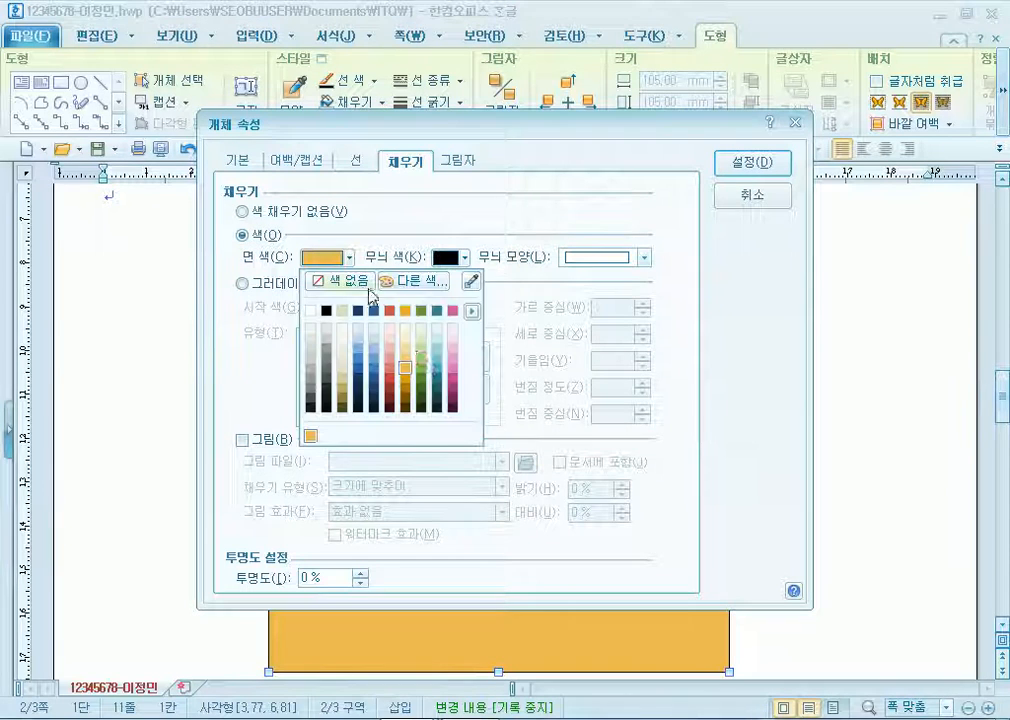
pyautogui.click(421, 354)
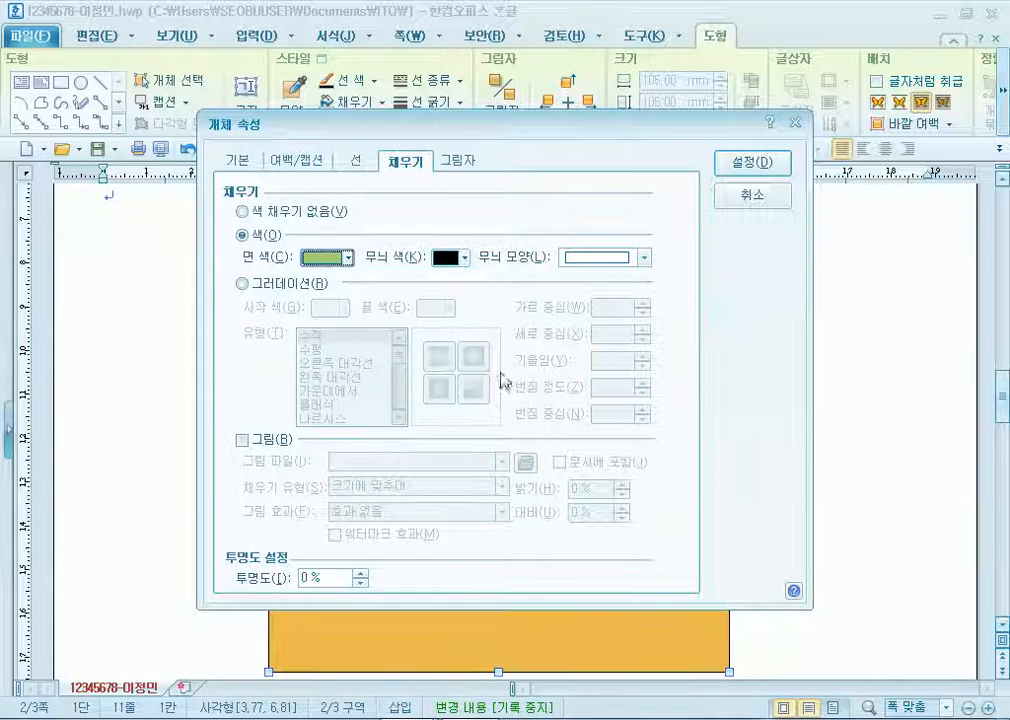
pyautogui.click(752, 165)
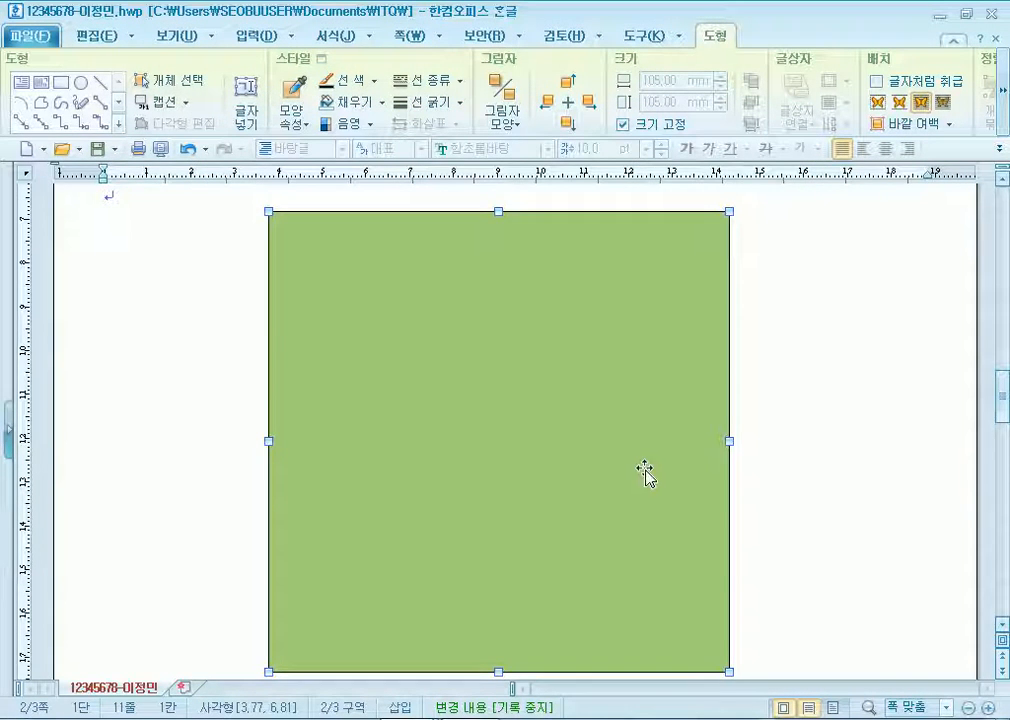
# Draw a second rectangle about 116 mm wide and 16 mm high, and place it over the green rectangle's upper edge
pyautogui.scroll(3, 642, 471)
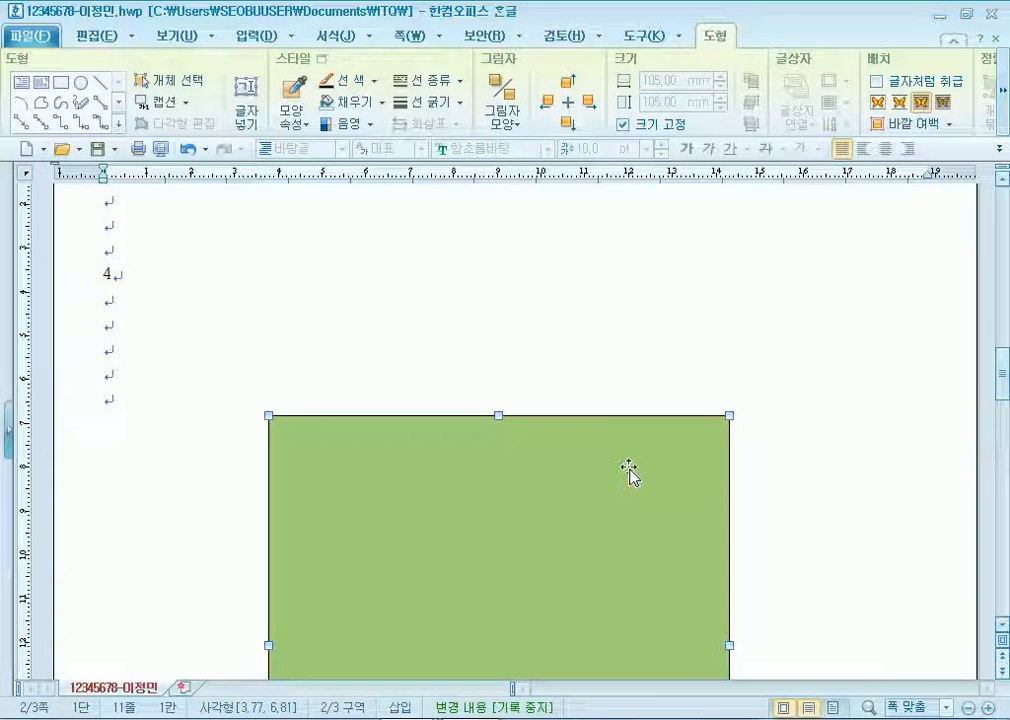
pyautogui.click(431, 309)
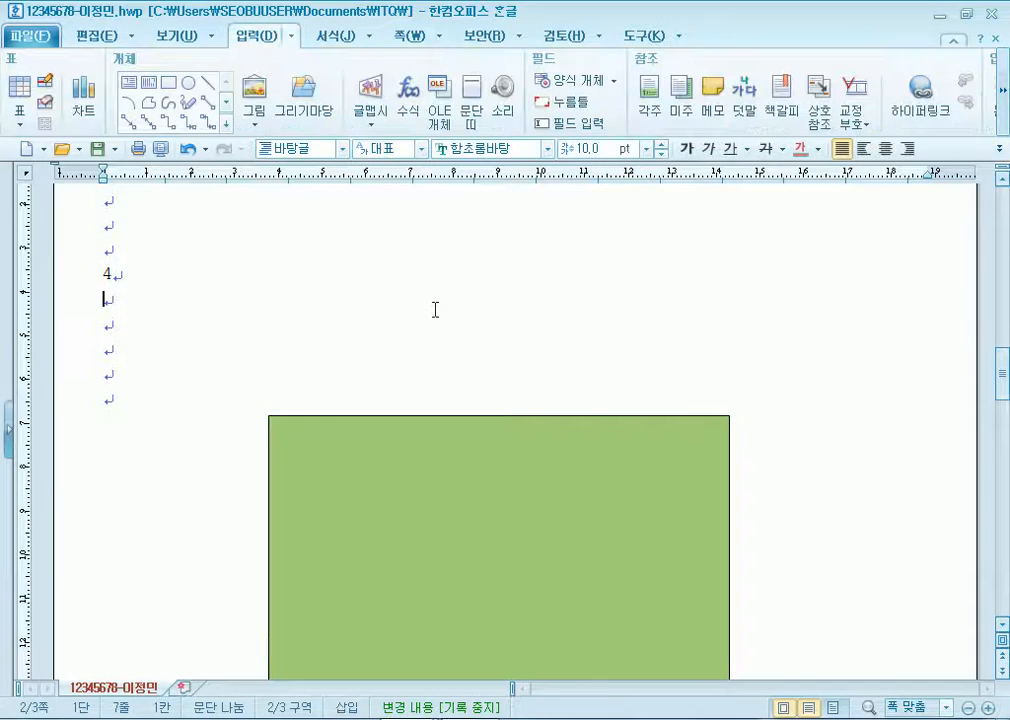
pyautogui.click(170, 85)
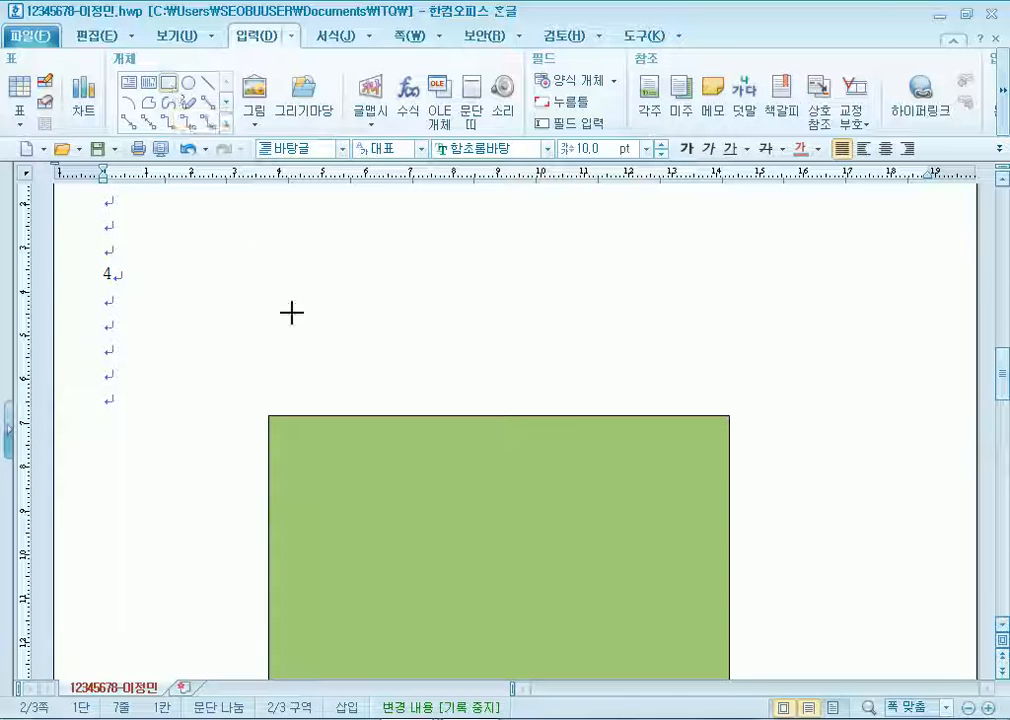
pyautogui.moveTo(276, 381); pyautogui.dragTo(785, 452)
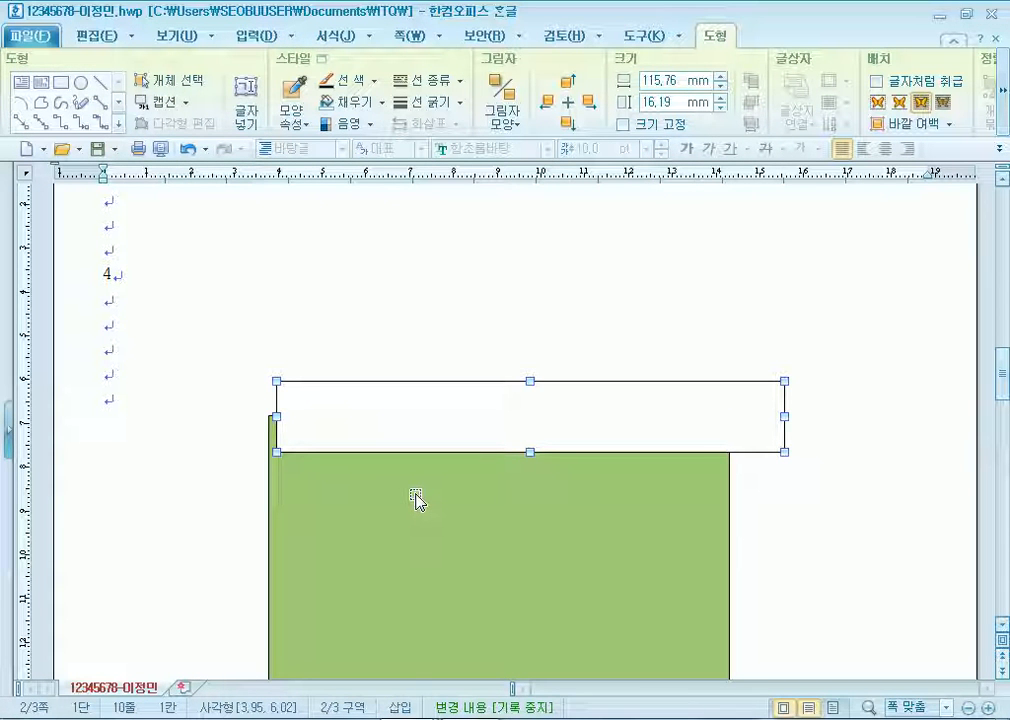
pyautogui.moveTo(449, 424); pyautogui.dragTo(462, 417)
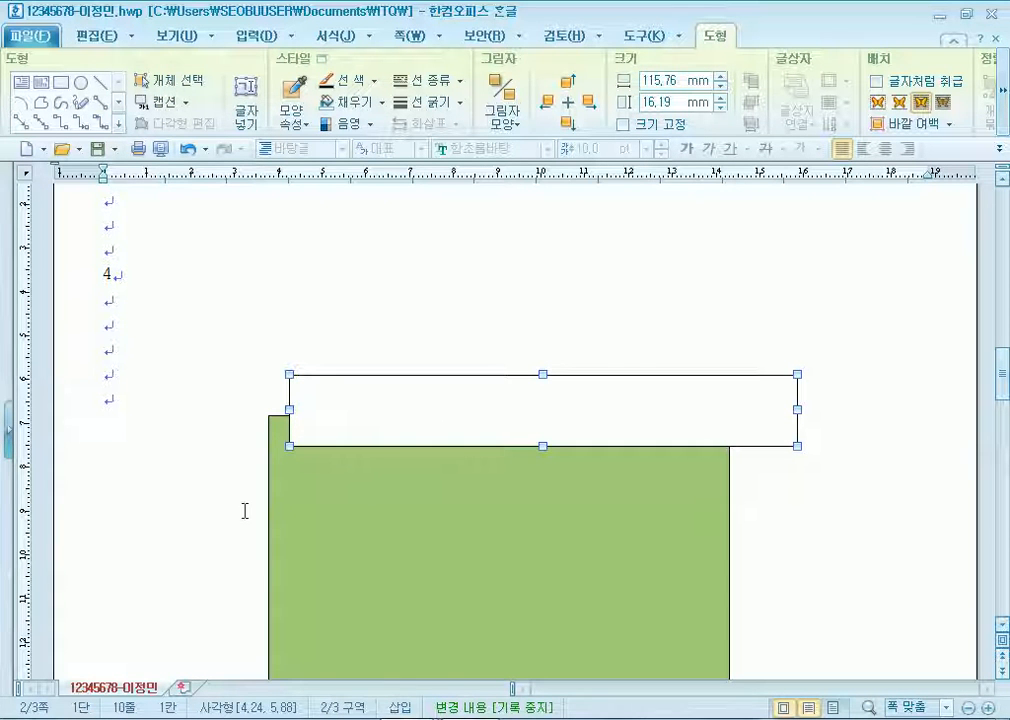
pyautogui.scroll(-1, 225, 484)
pyautogui.scroll(-1, 225, 484)
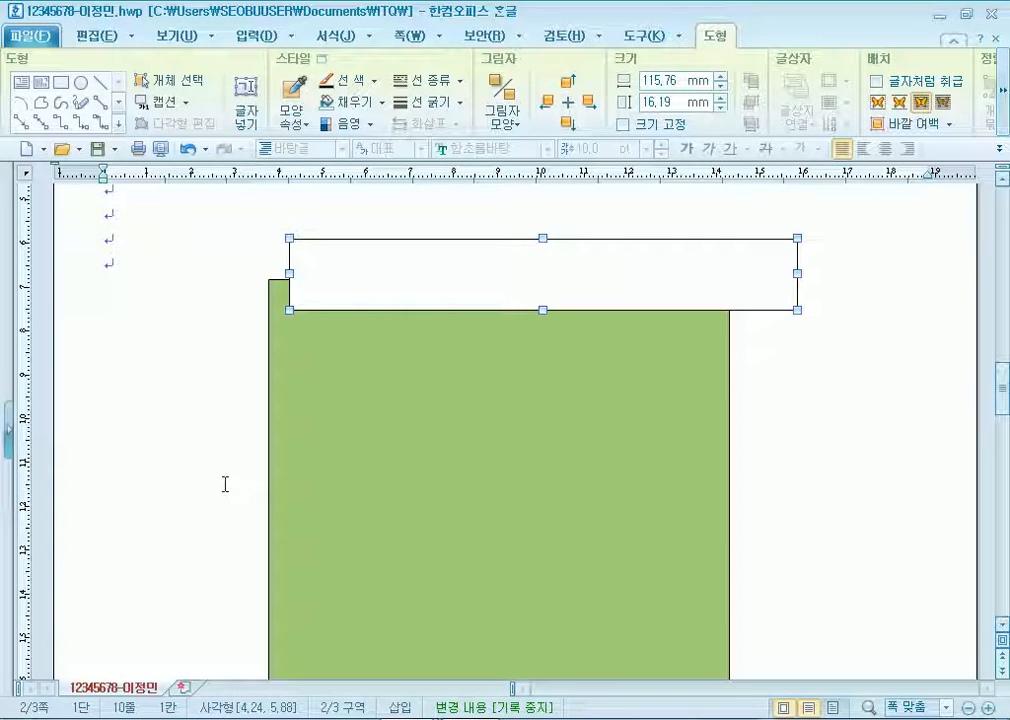
# Set the new rectangle's fill colour to pure blue (0000FF) from the custom colour palette
pyautogui.doubleClick(415, 276)
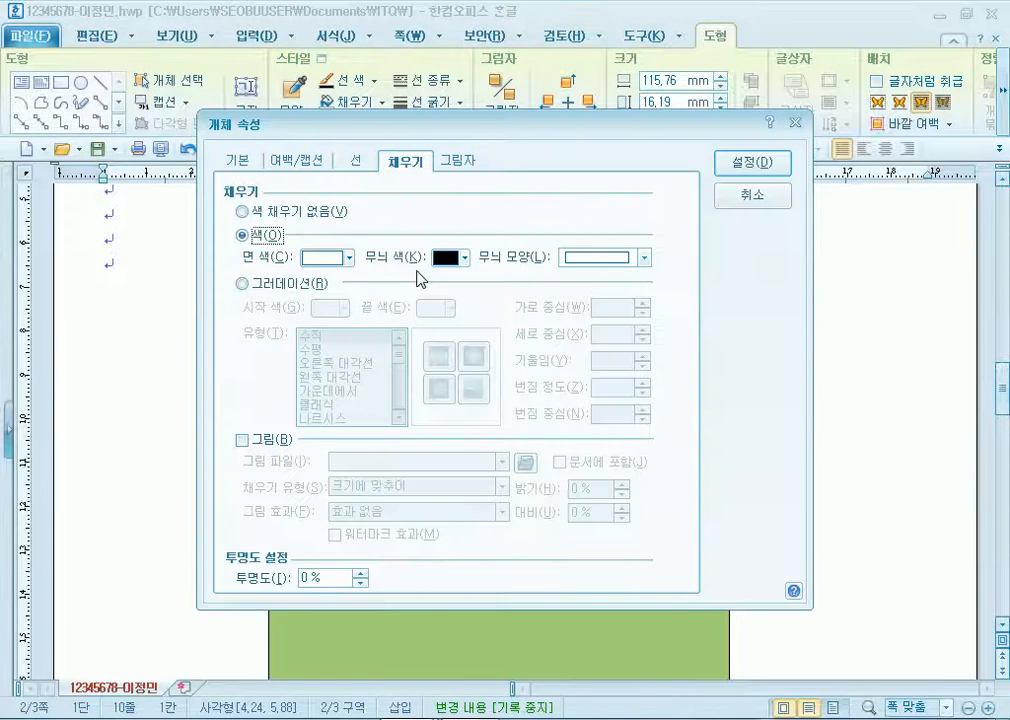
pyautogui.click(348, 258)
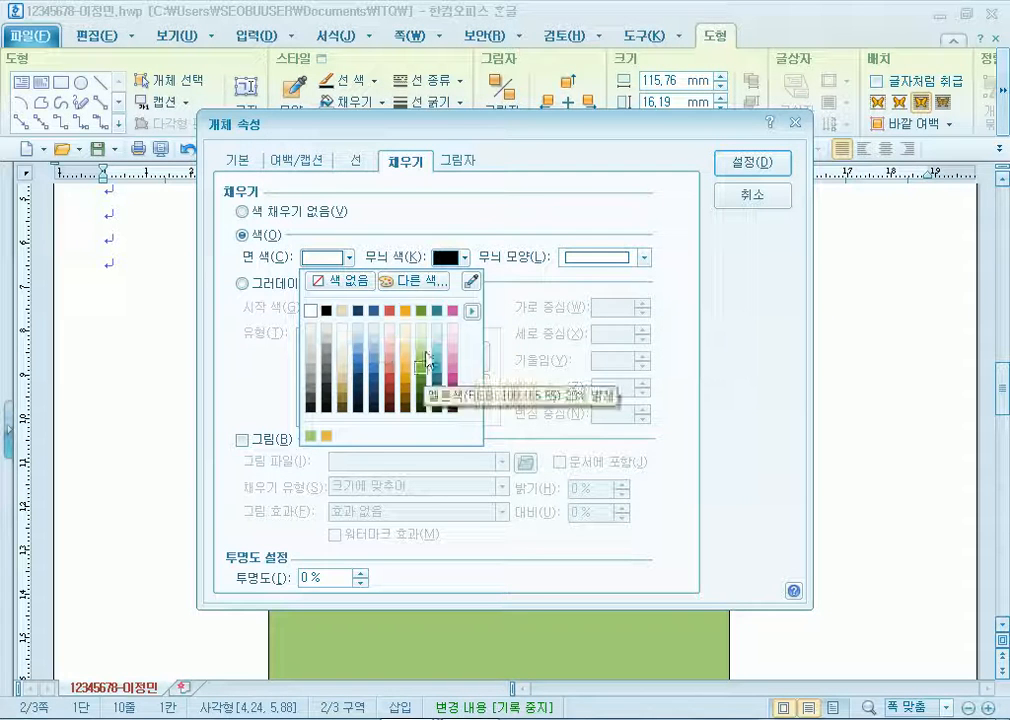
pyautogui.click(412, 285)
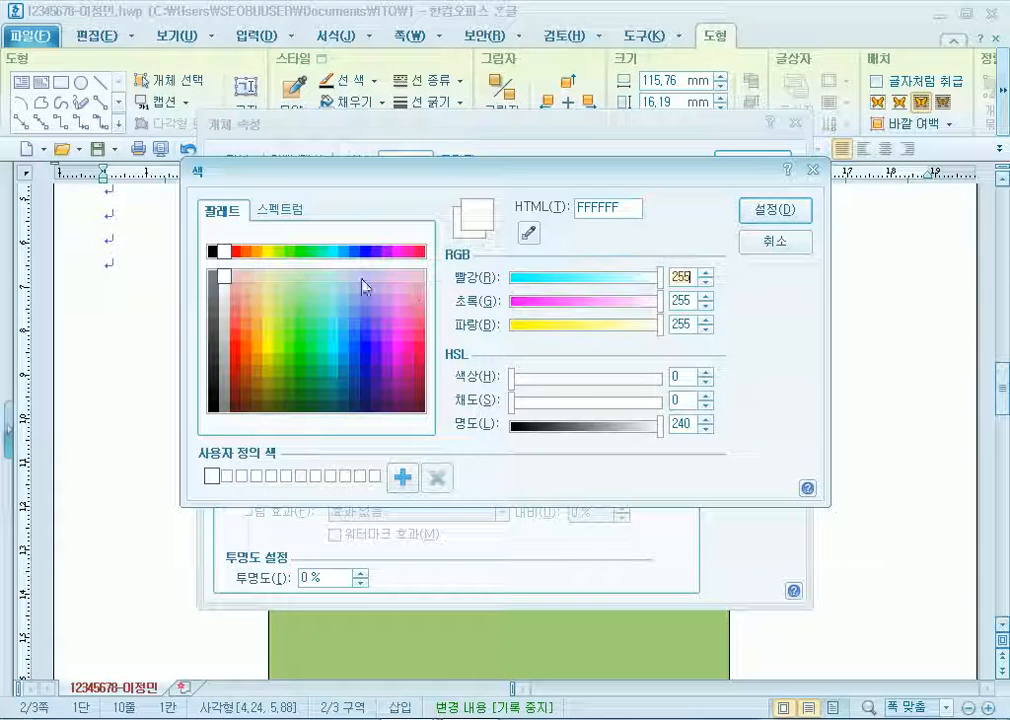
pyautogui.click(365, 254)
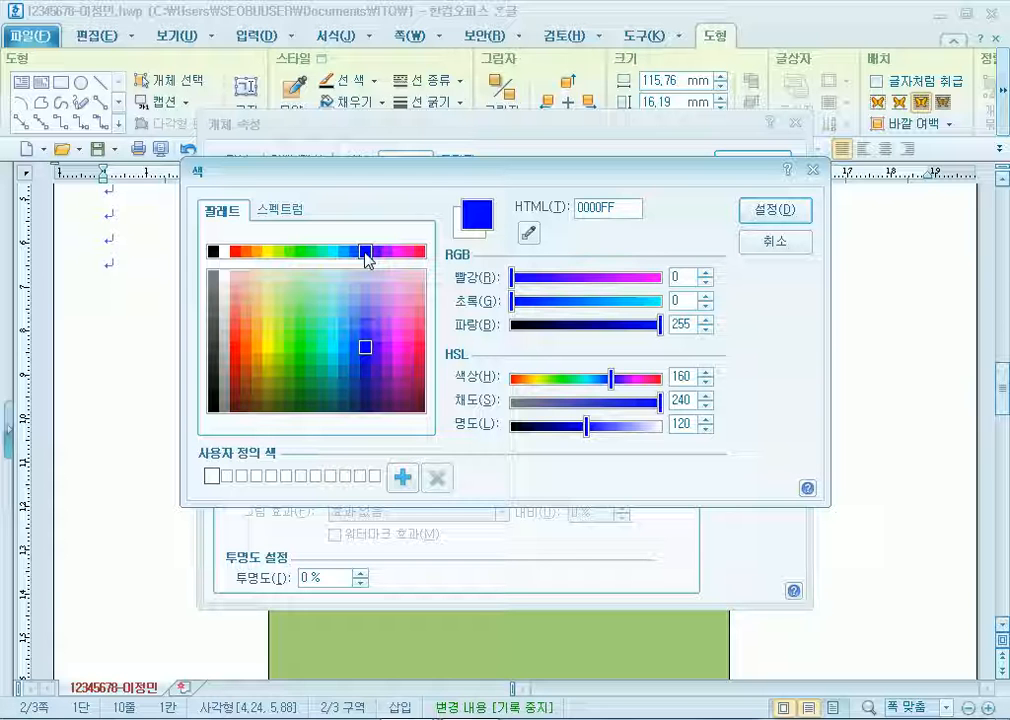
pyautogui.click(773, 210)
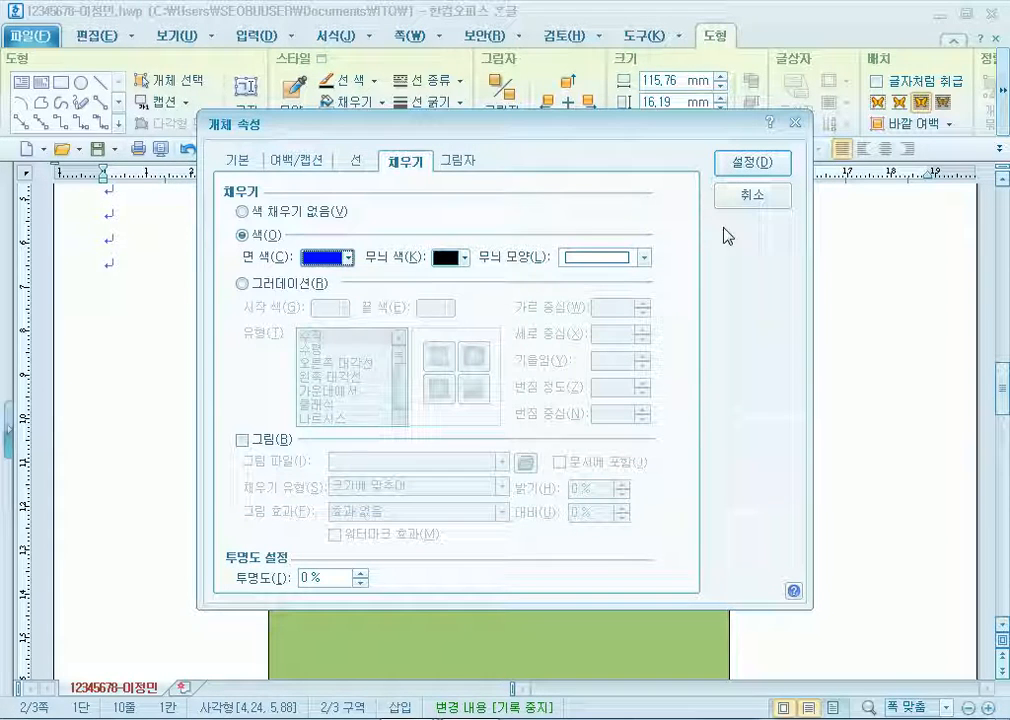
# Set the new rectangle's width to 115 mm and height to 15 mm, and turn on the fixed size option (크기 고정)
pyautogui.click(252, 162)
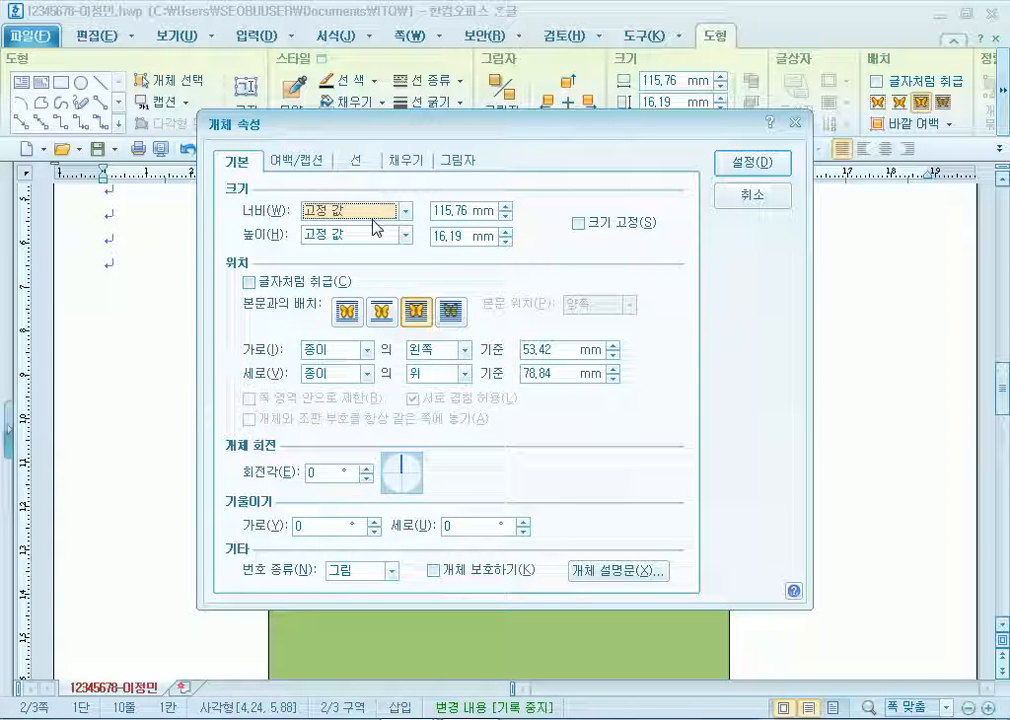
pyautogui.press('Tab')
pyautogui.write('115')
pyautogui.press('Tab')
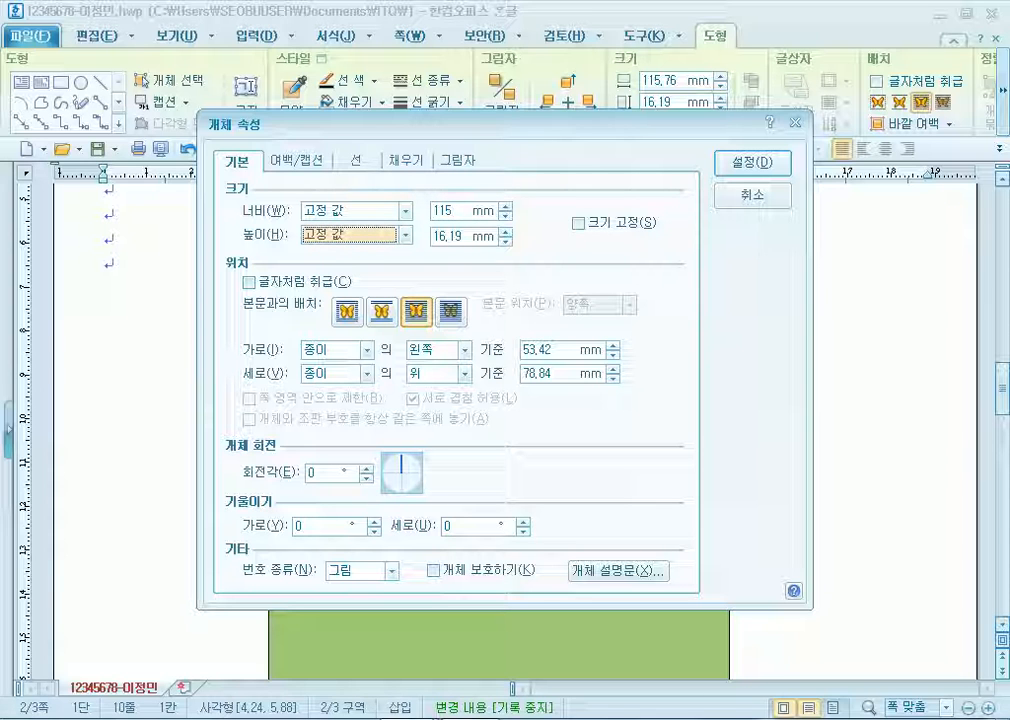
pyautogui.click(449, 236)
pyautogui.press('BackSpace')
pyautogui.press('BackSpace')
pyautogui.press('BackSpace')
pyautogui.press('BackSpace')
pyautogui.write('5')
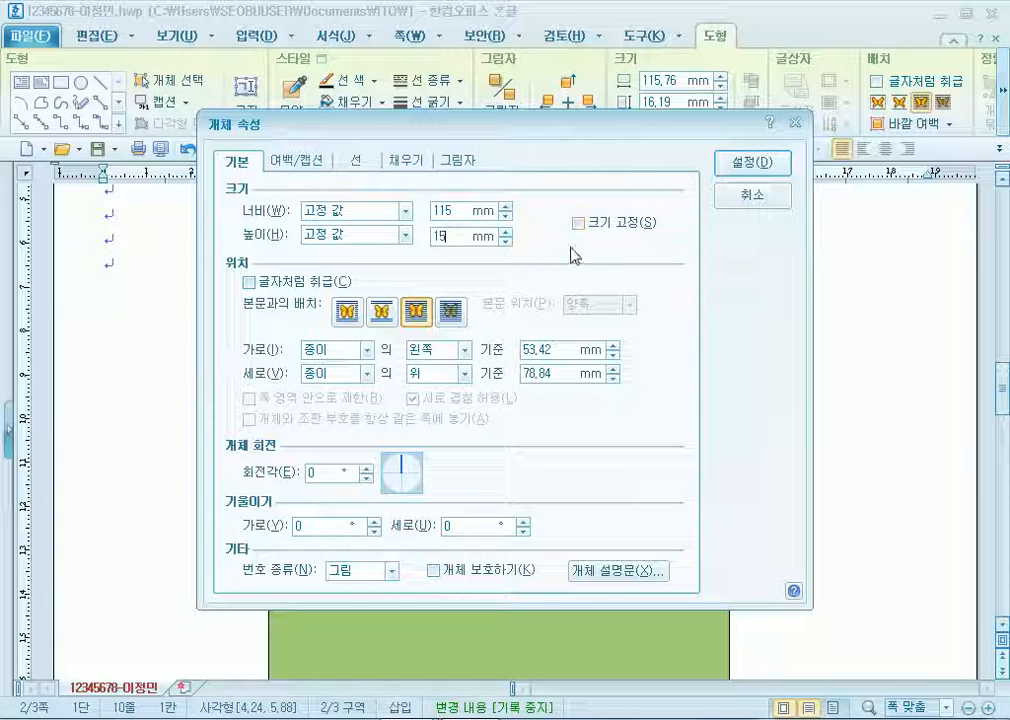
pyautogui.click(577, 226)
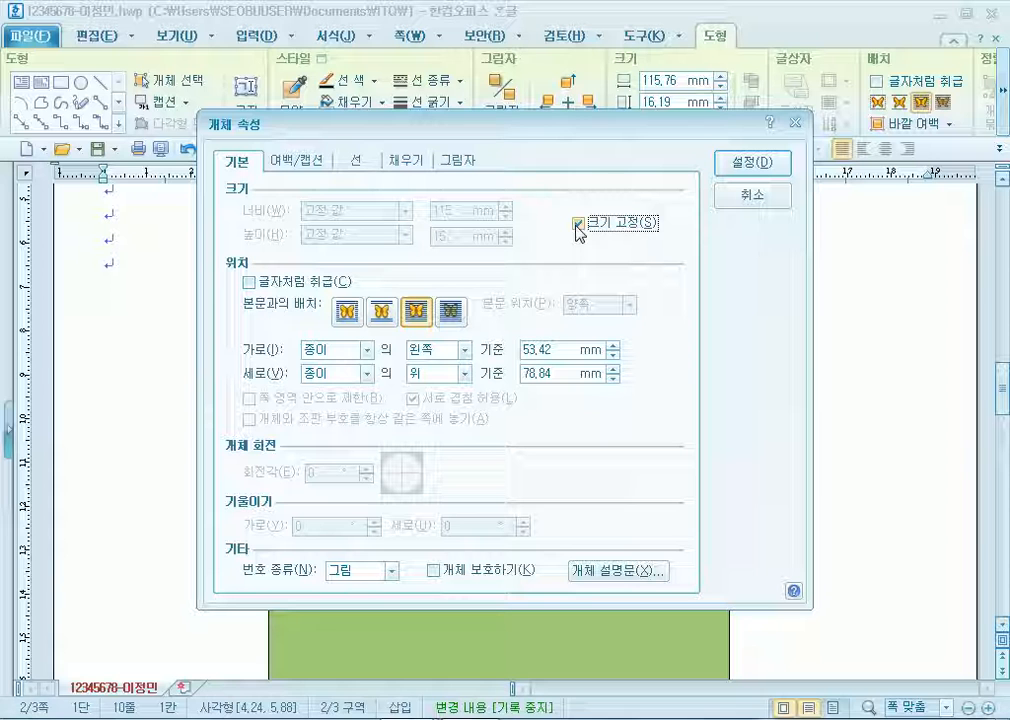
# Give the rectangle semicircular corners (반원), apply the properties, and shift it to about 52 mm from the paper's left and 81 mm from its top
pyautogui.click(350, 165)
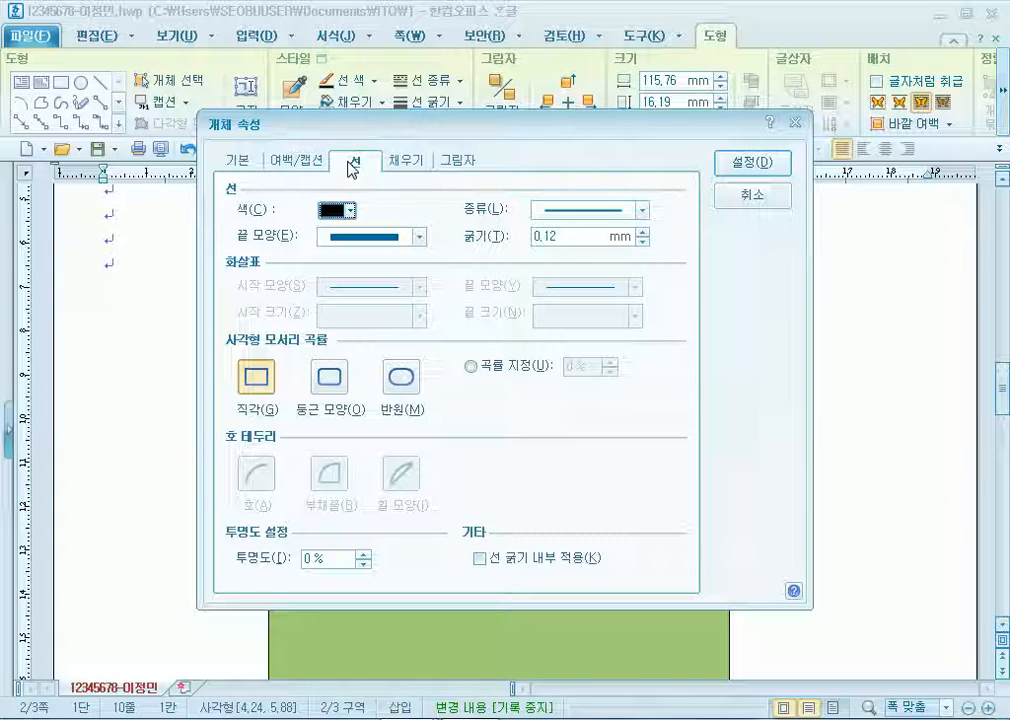
pyautogui.click(400, 380)
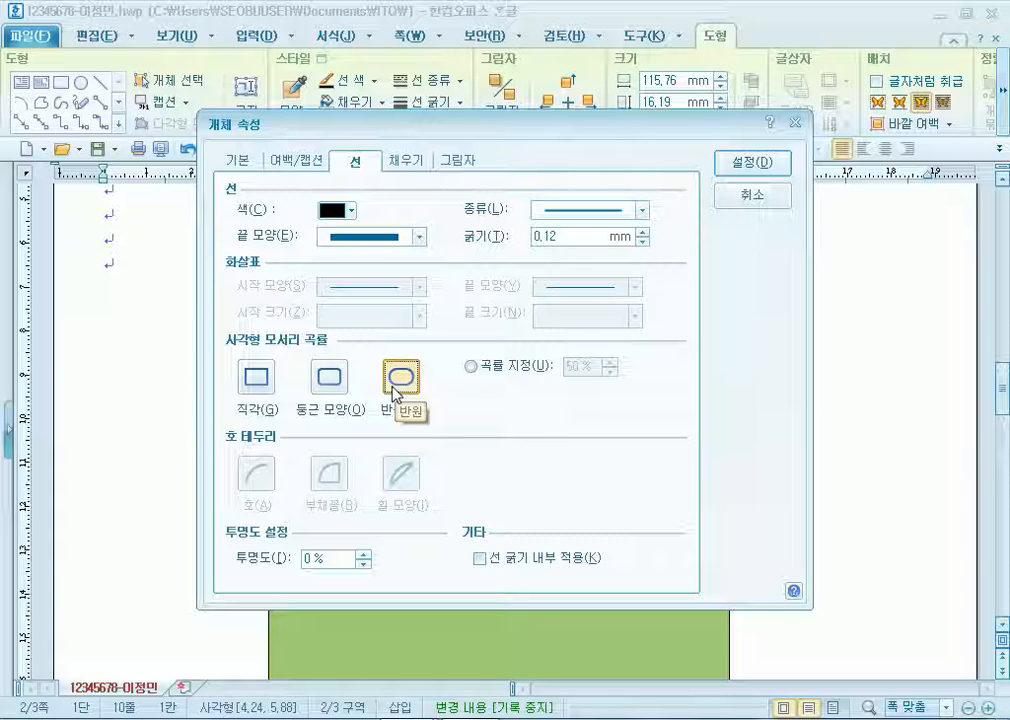
pyautogui.click(764, 162)
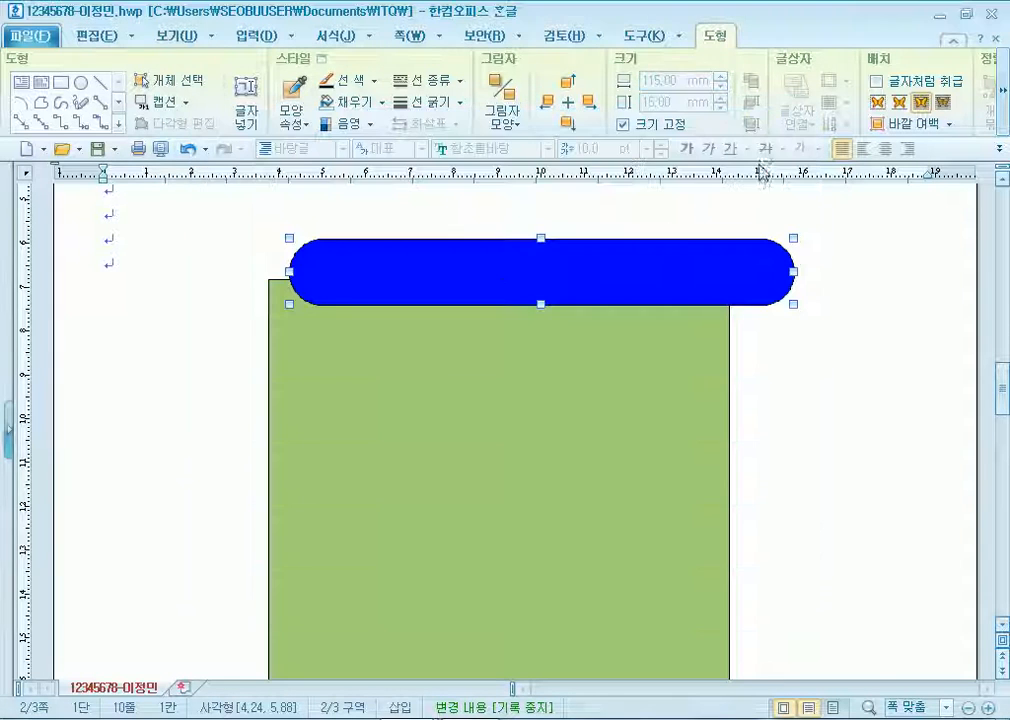
pyautogui.moveTo(676, 274); pyautogui.dragTo(671, 282)
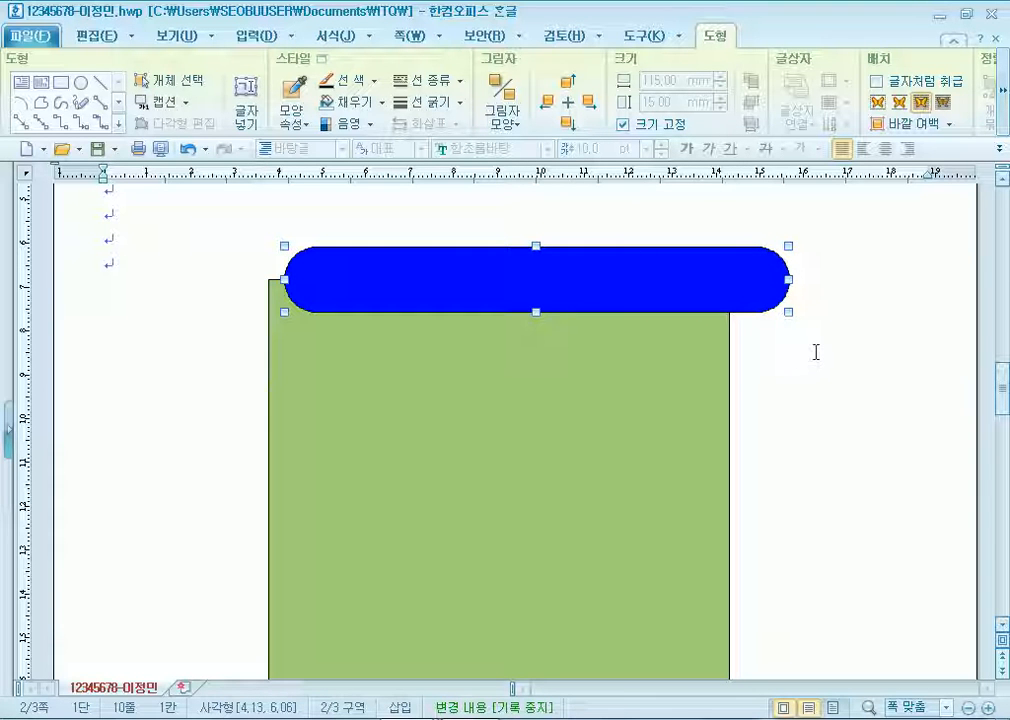
# Review the blue bar's size, fixed size option and fill colour in its object properties
pyautogui.doubleClick(697, 294)
pyautogui.click(240, 161)
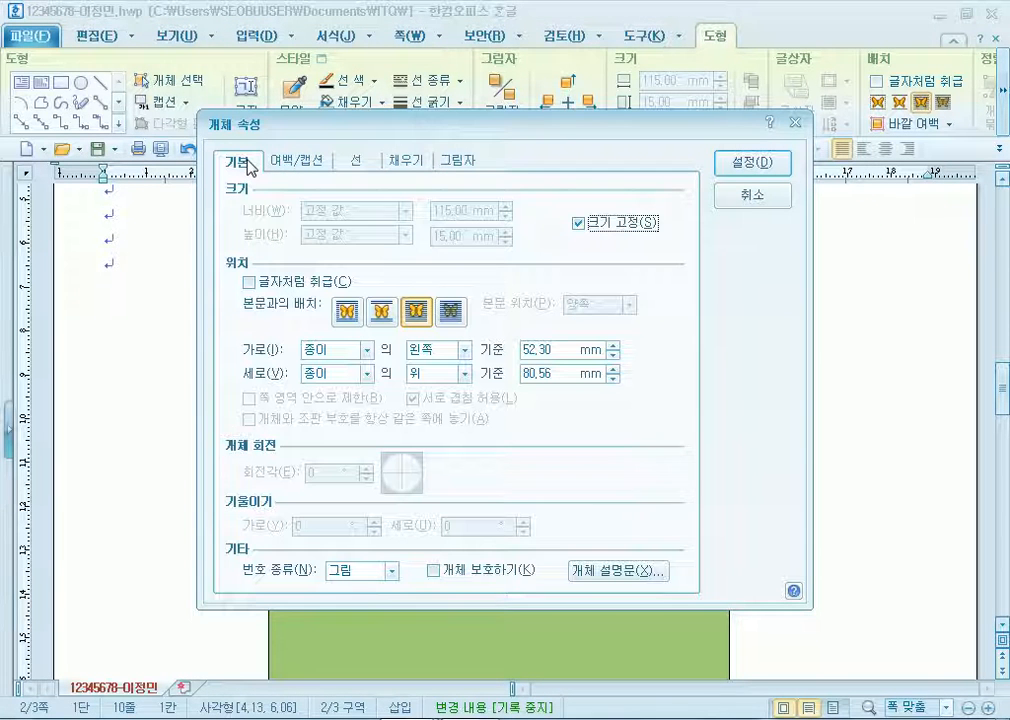
pyautogui.click(590, 223)
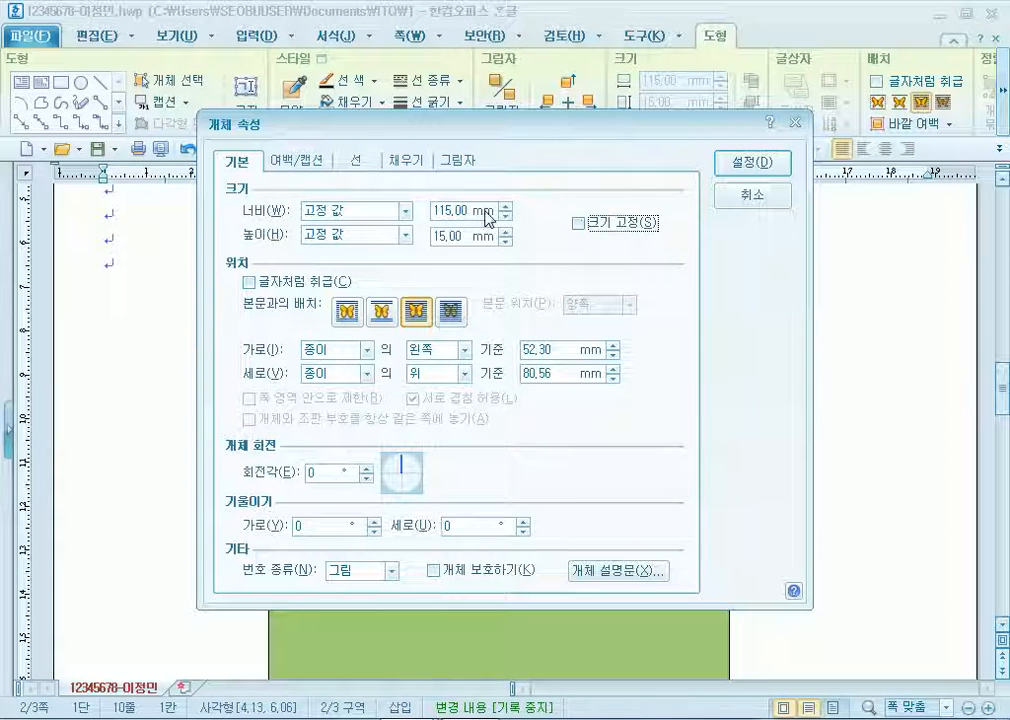
pyautogui.click(578, 223)
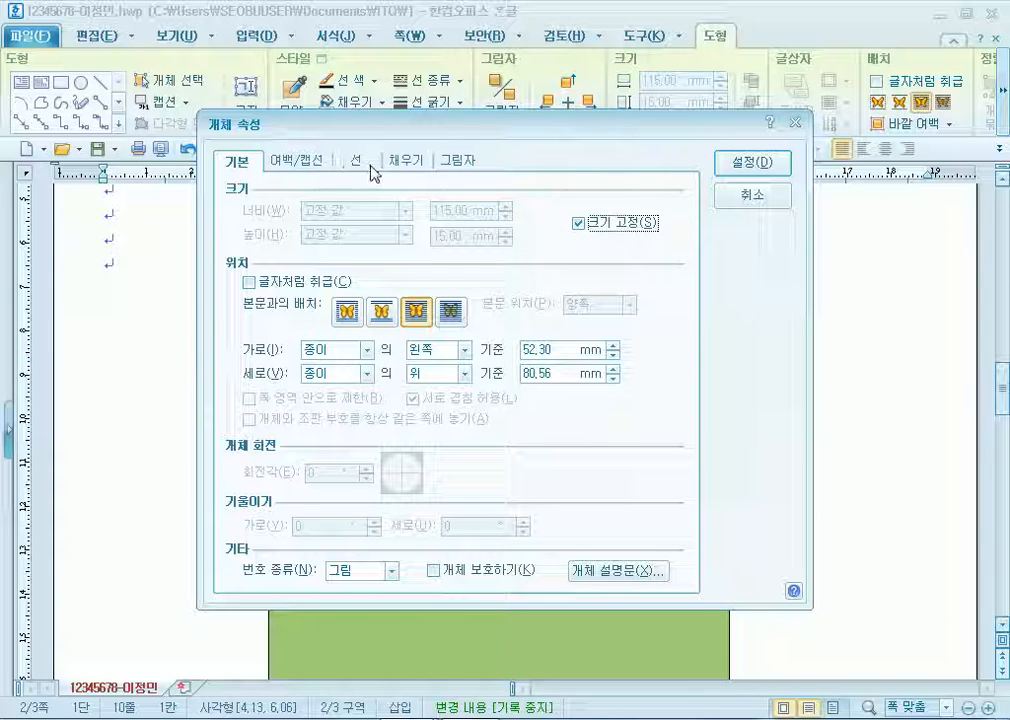
pyautogui.click(418, 163)
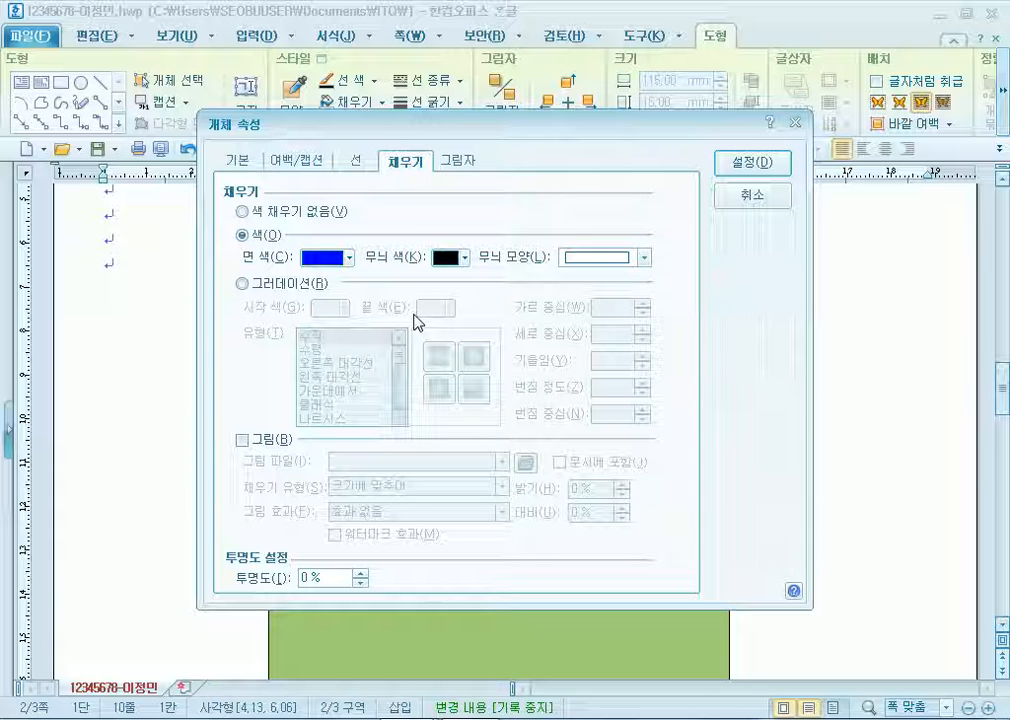
# Try the rounded corner style (둥근 모양) on the blue bar and restore the semicircular style (반원)
pyautogui.click(353, 165)
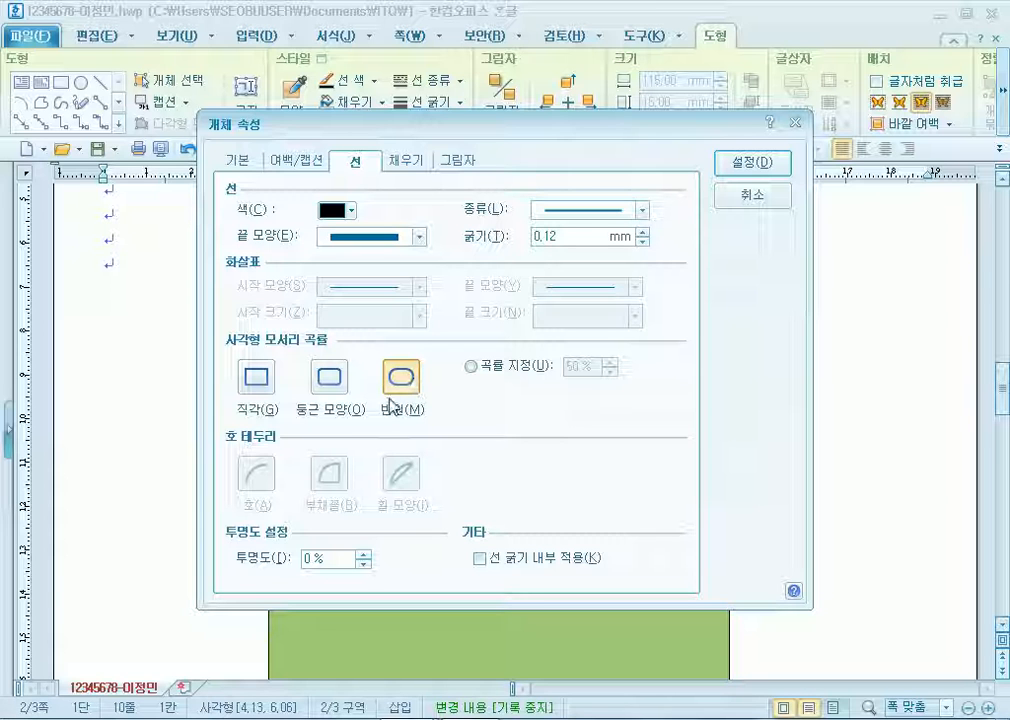
pyautogui.click(334, 380)
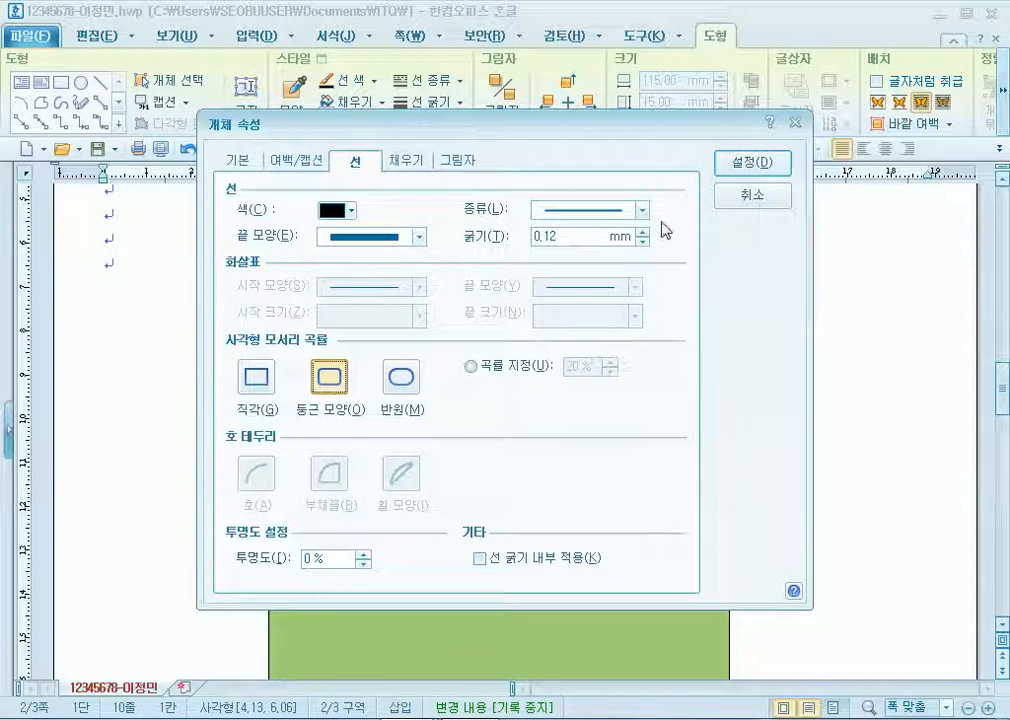
pyautogui.click(770, 160)
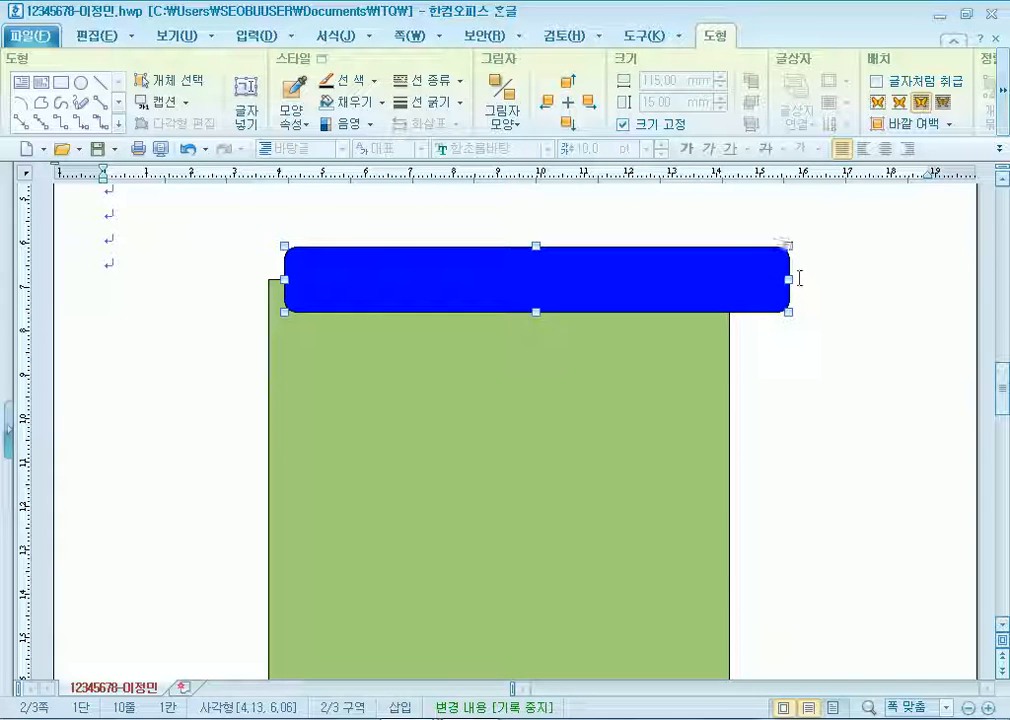
pyautogui.doubleClick(632, 284)
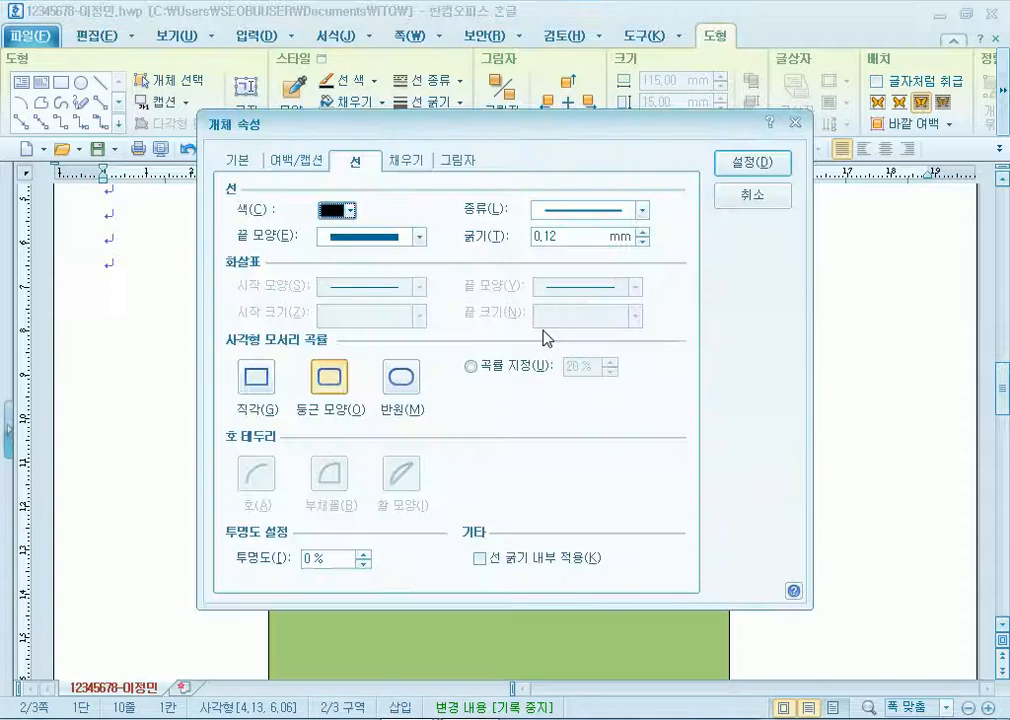
pyautogui.click(403, 382)
pyautogui.click(760, 168)
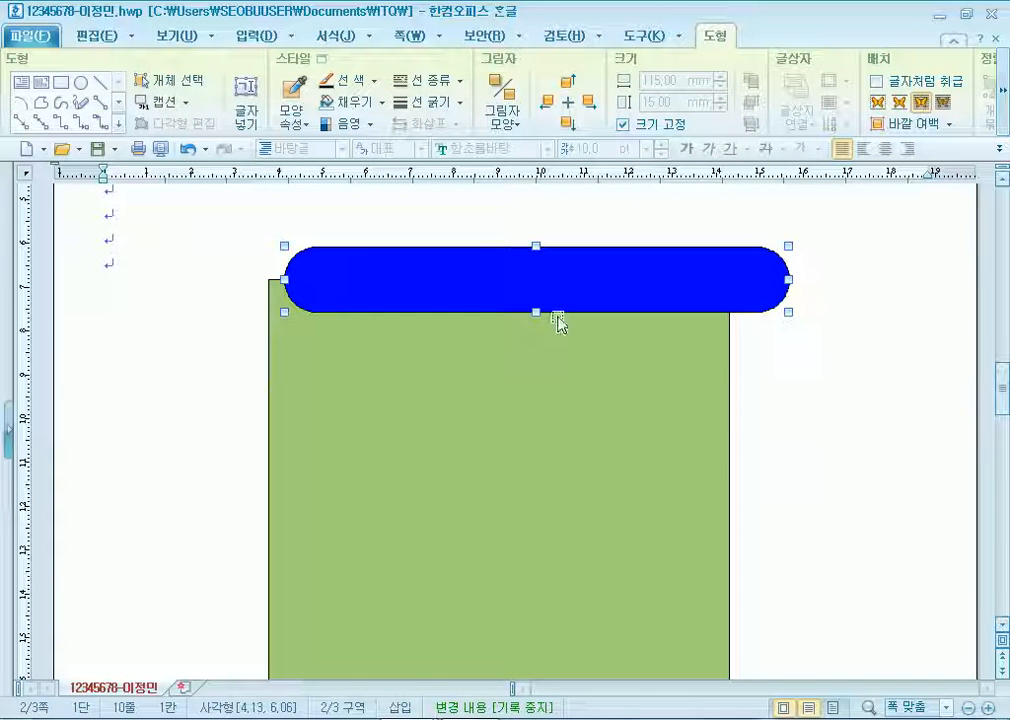
# Make the blue bar accept text inside the shape (도형 안에 글자 넣기)
pyautogui.rightClick(483, 287)
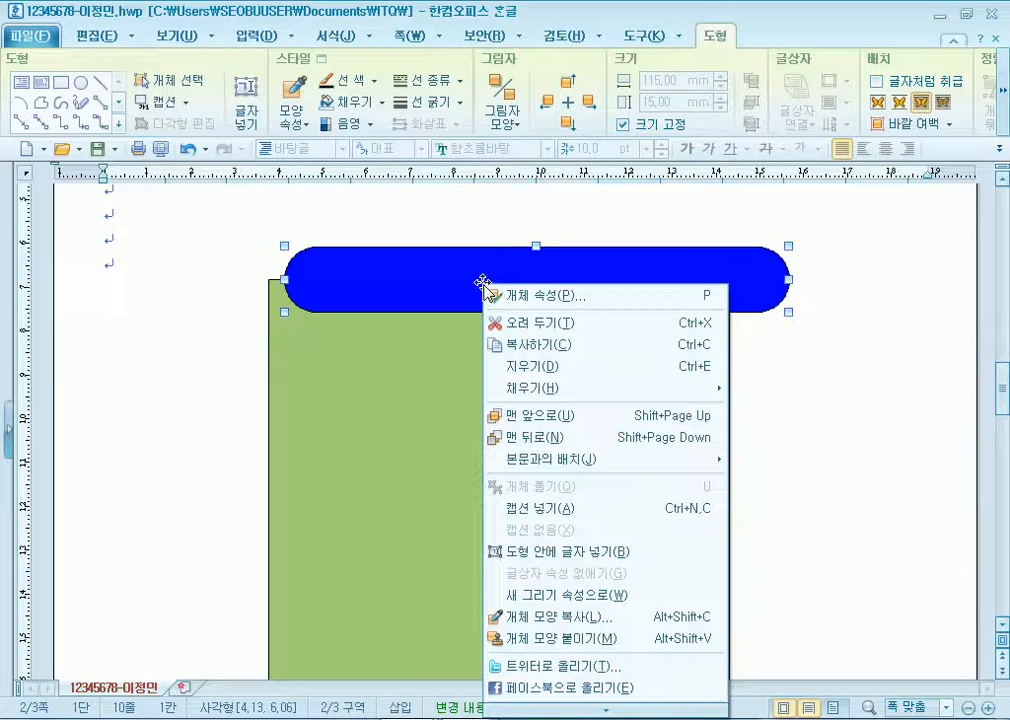
pyautogui.click(545, 552)
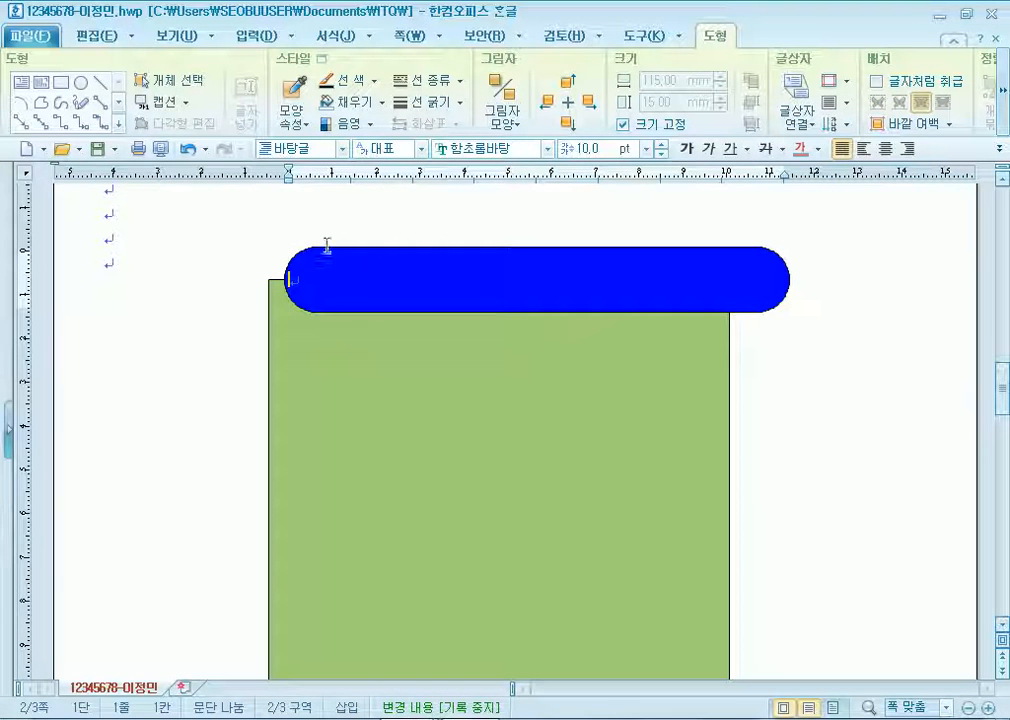
# Draw a separate text box below the blue bar, about as wide as the bar, overlapping the green rectangle
pyautogui.click(250, 36)
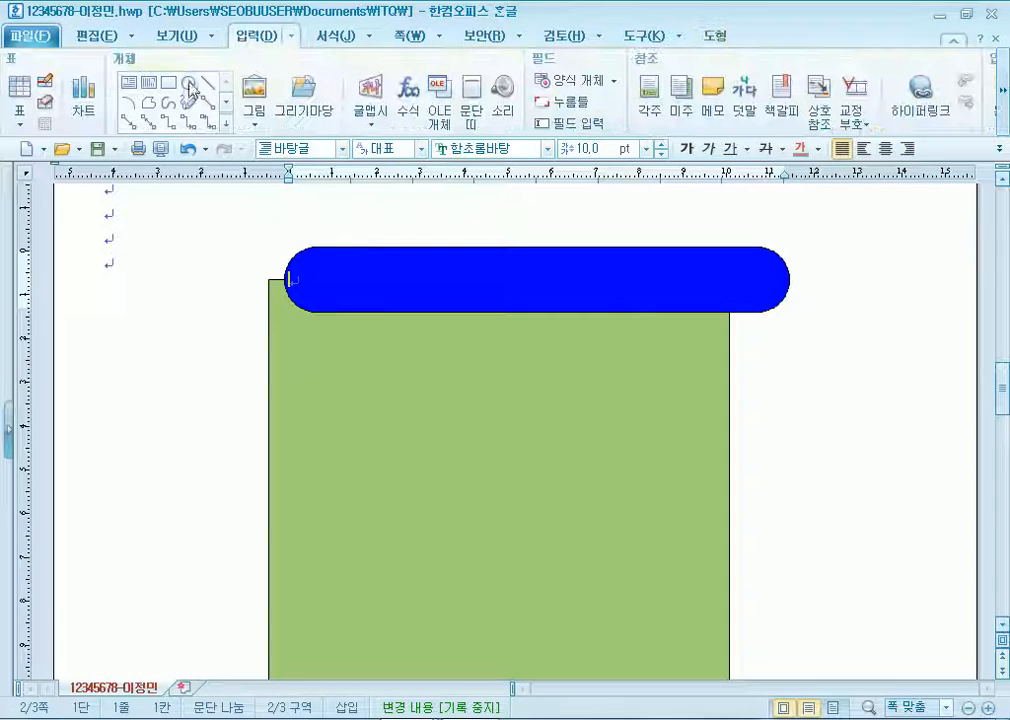
pyautogui.click(137, 94)
pyautogui.moveTo(344, 372)
pyautogui.mouseDown()
pyautogui.moveTo(807, 473)
pyautogui.moveTo(840, 456)
pyautogui.mouseUp()
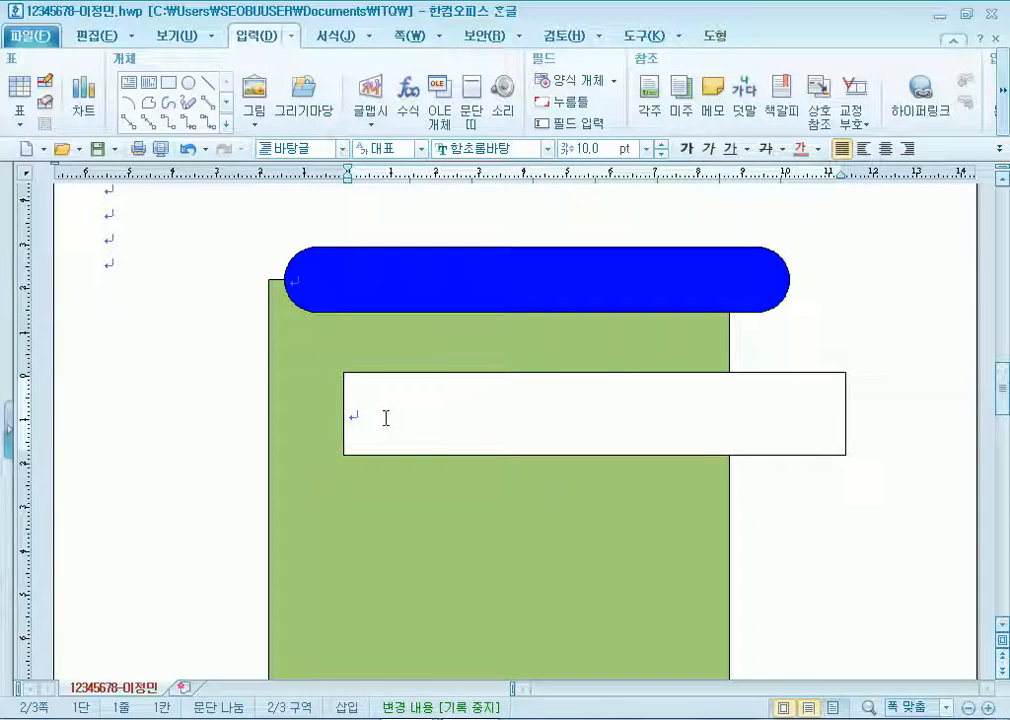
# Give the text box below the title bar semicircular ends (반원) and a blue fill
pyautogui.click(613, 380)
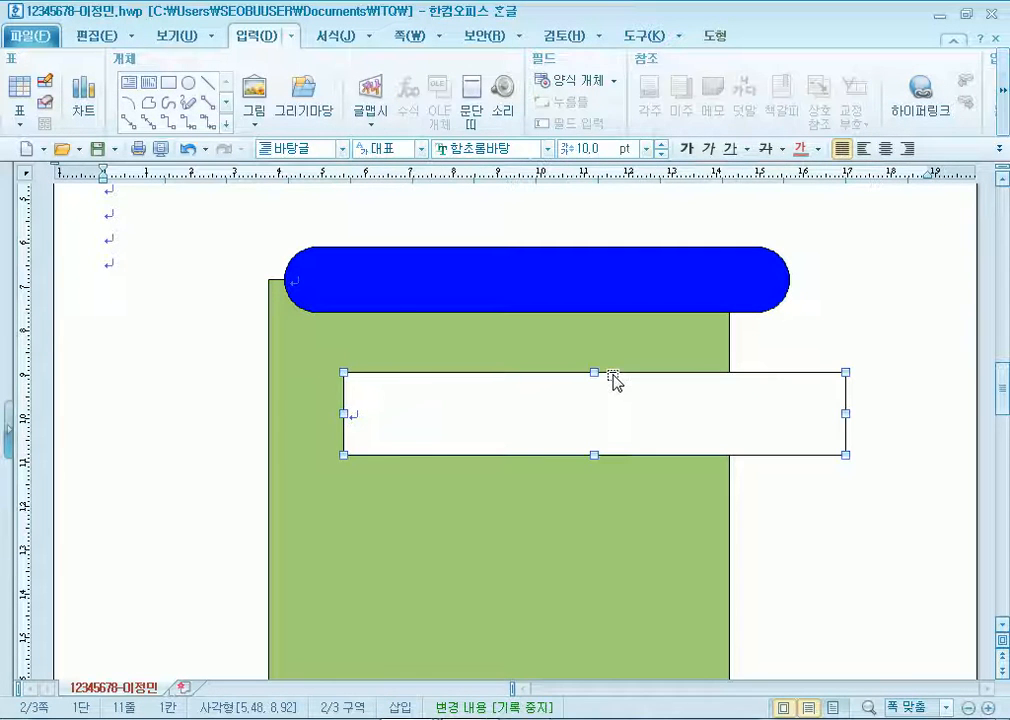
pyautogui.doubleClick(613, 380)
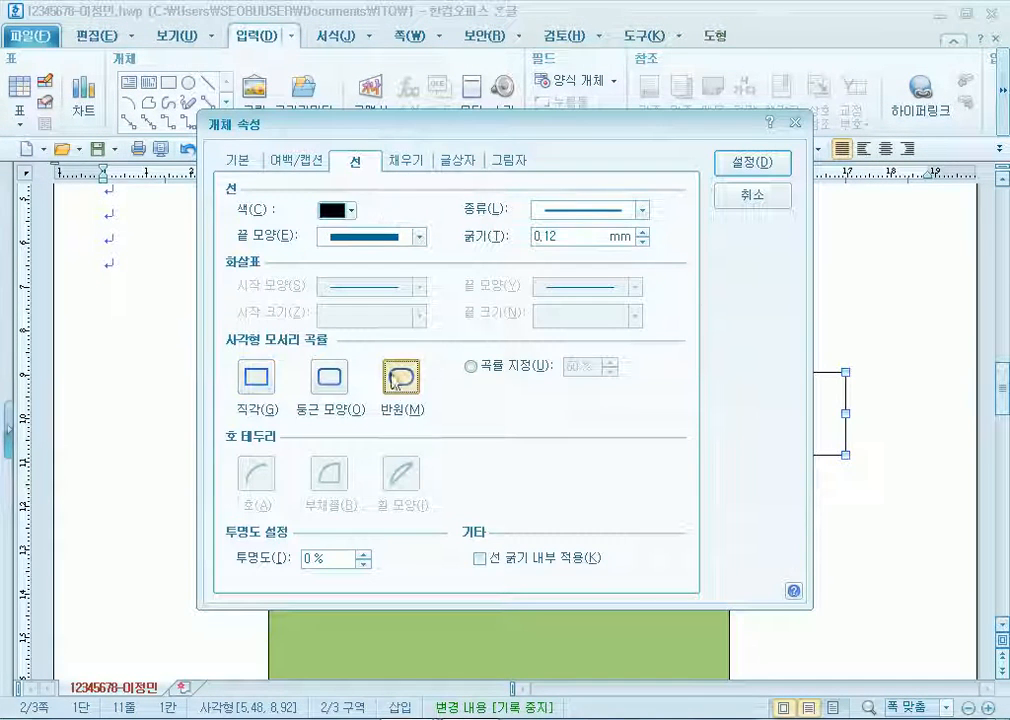
pyautogui.click(258, 164)
pyautogui.click(415, 162)
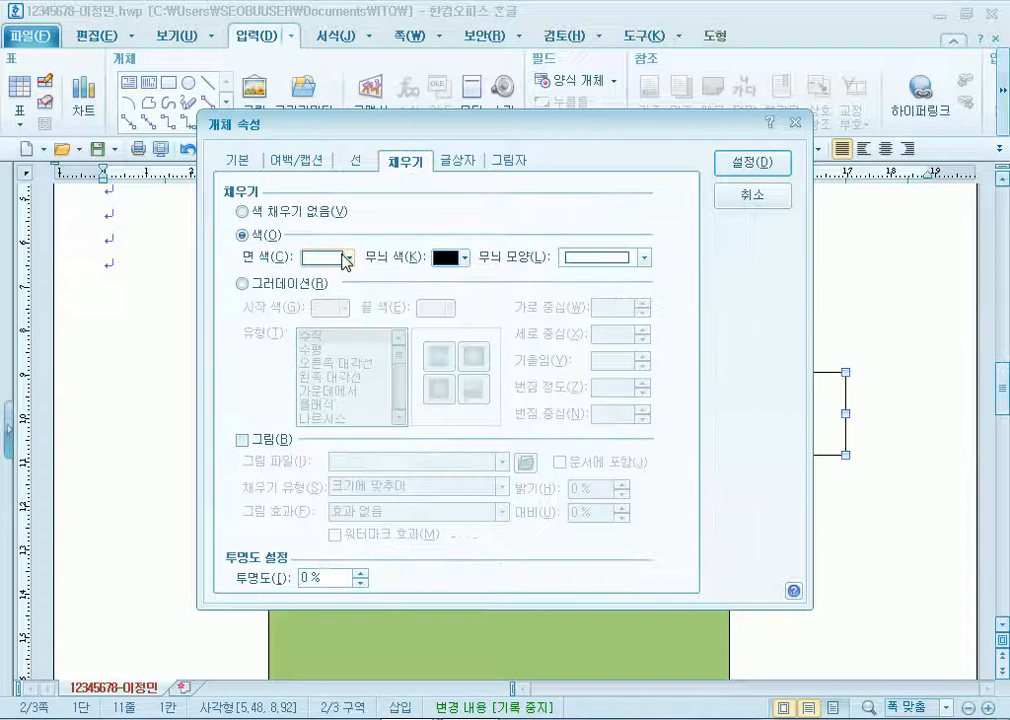
pyautogui.click(346, 258)
pyautogui.click(310, 434)
pyautogui.click(737, 166)
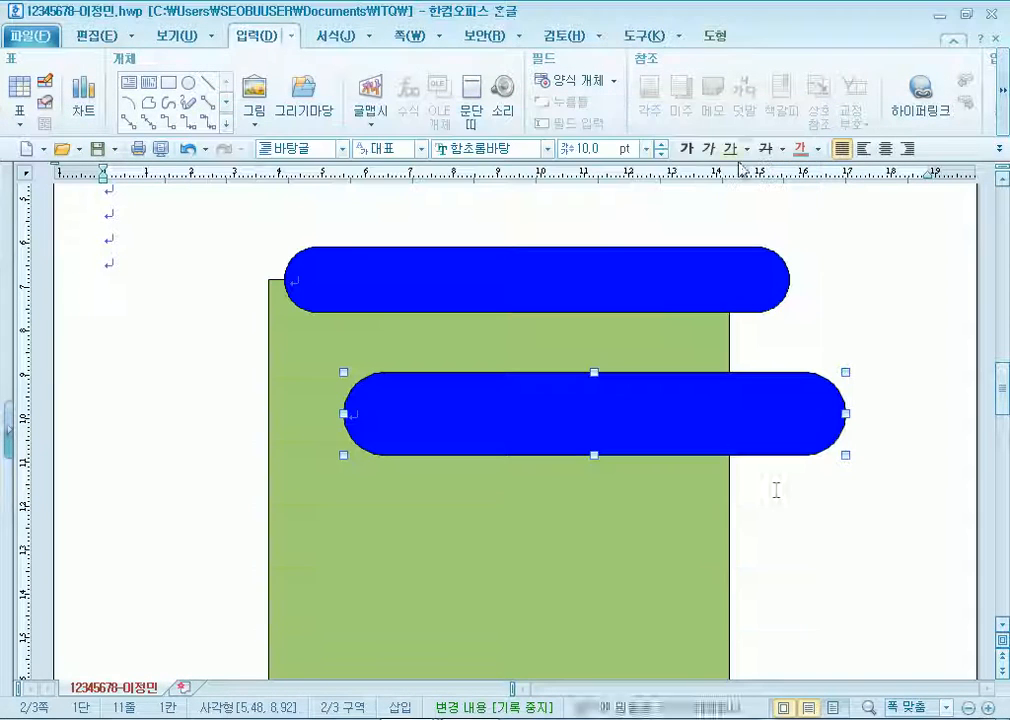
pyautogui.click(838, 522)
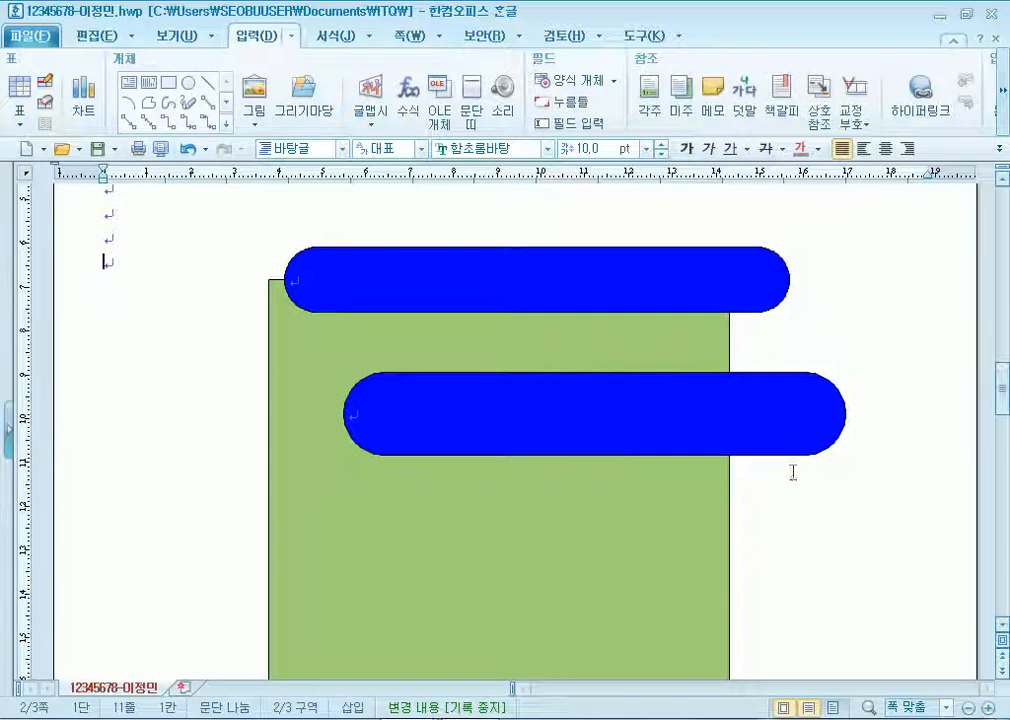
# Delete the second blue bar drawn below the title bar
pyautogui.click(778, 436)
pyautogui.click(820, 389)
pyautogui.press('Delete')
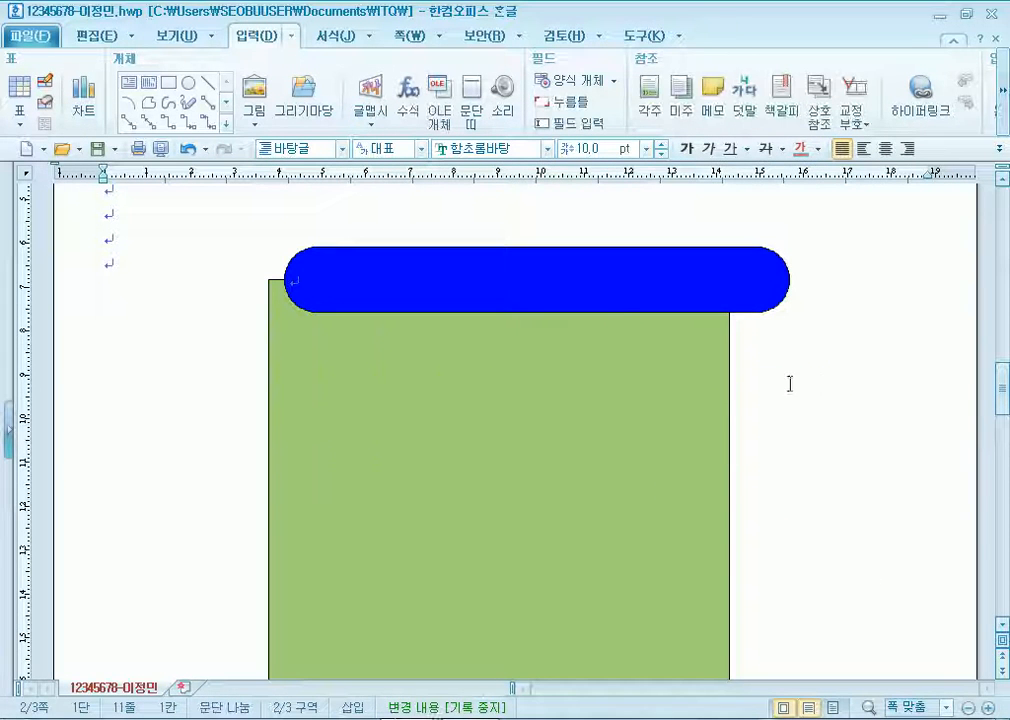
# Centre the text line inside the blue title bar and set its text colour to white
pyautogui.click(498, 295)
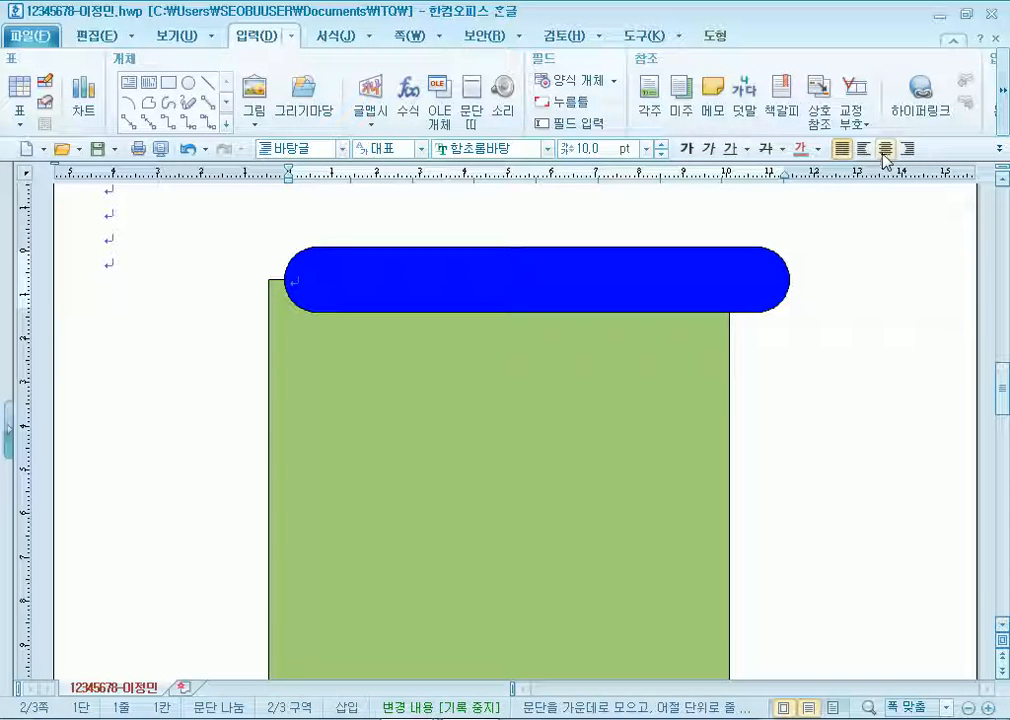
pyautogui.hotkey('ctrl', 'shift', 'c')
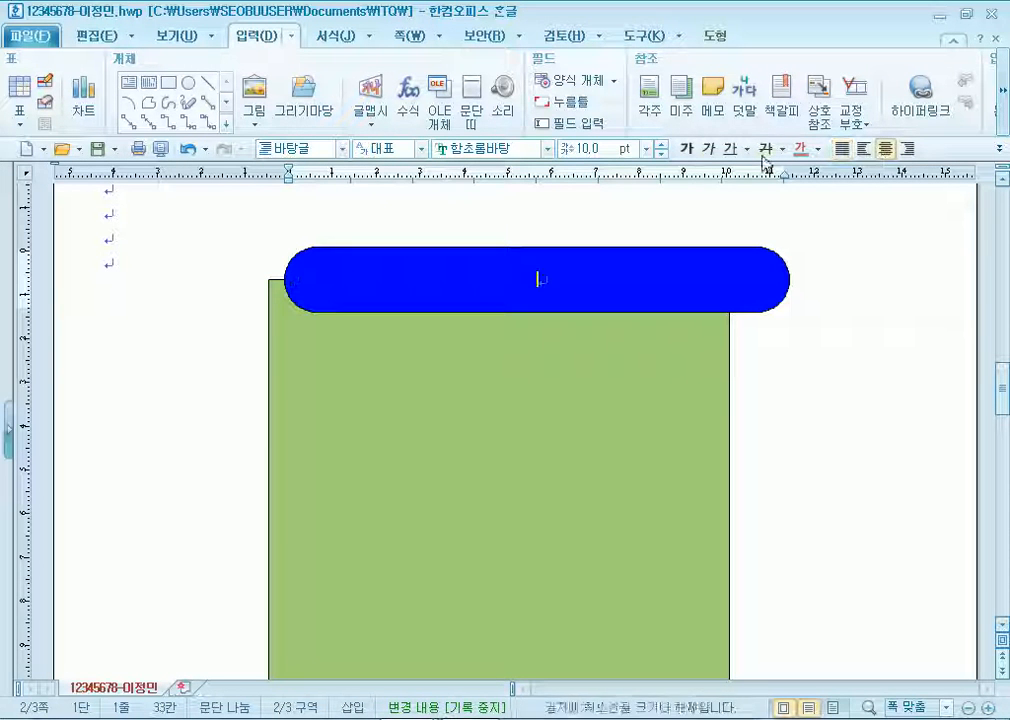
pyautogui.click(819, 149)
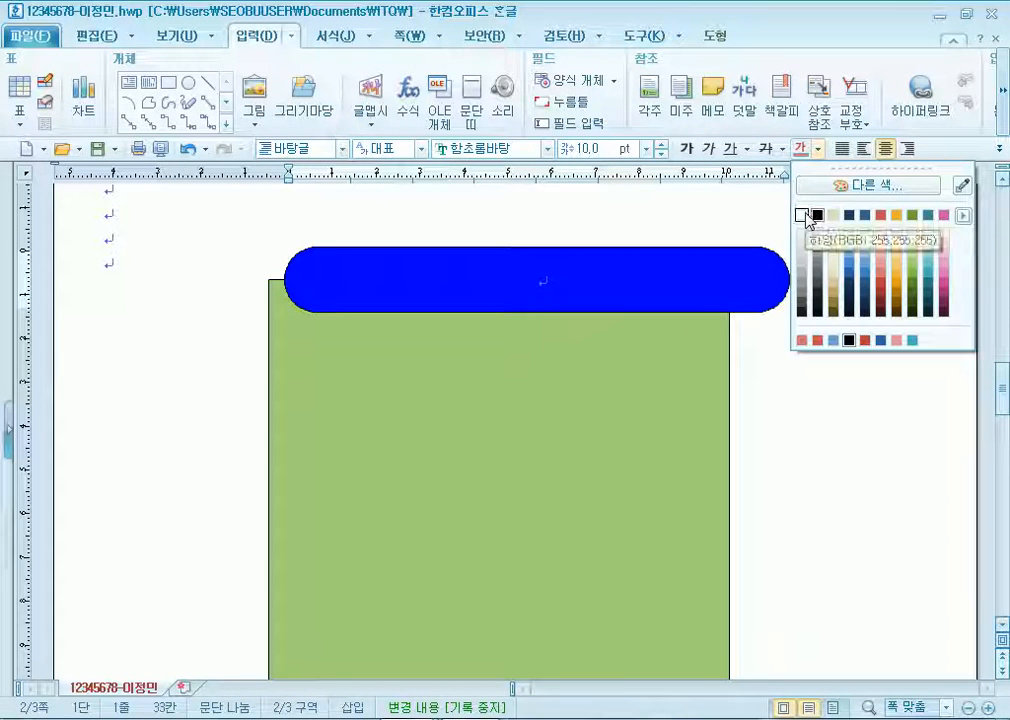
pyautogui.click(801, 216)
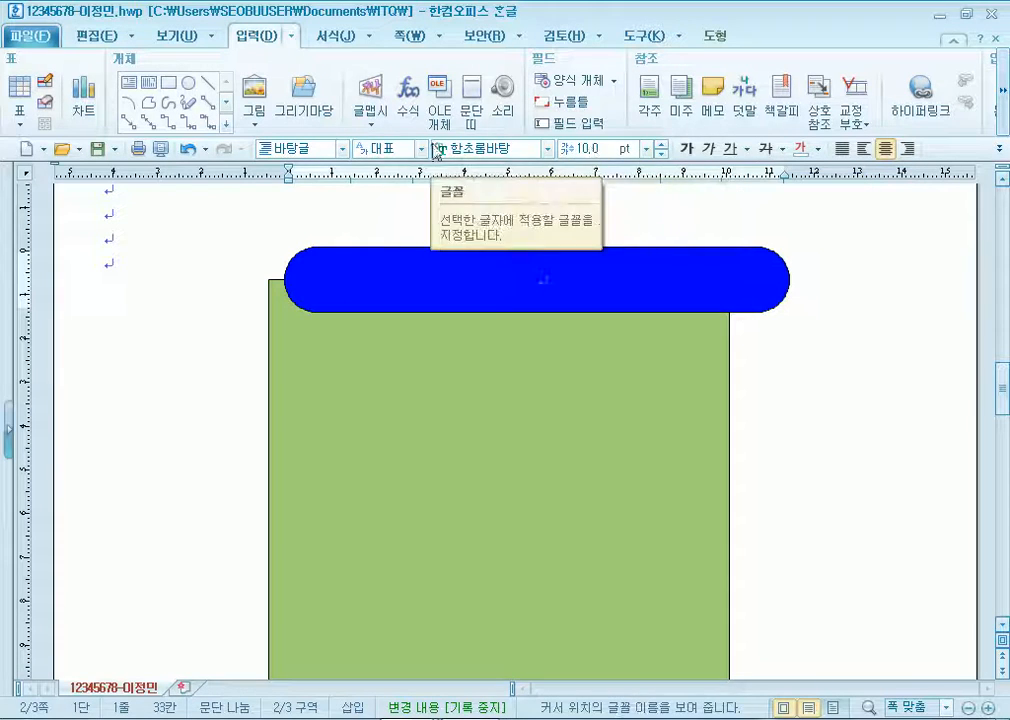
# Set the blue title bar's text to the 돋움 font at 24 pt
pyautogui.click(547, 148)
pyautogui.scroll(10, 537, 213)
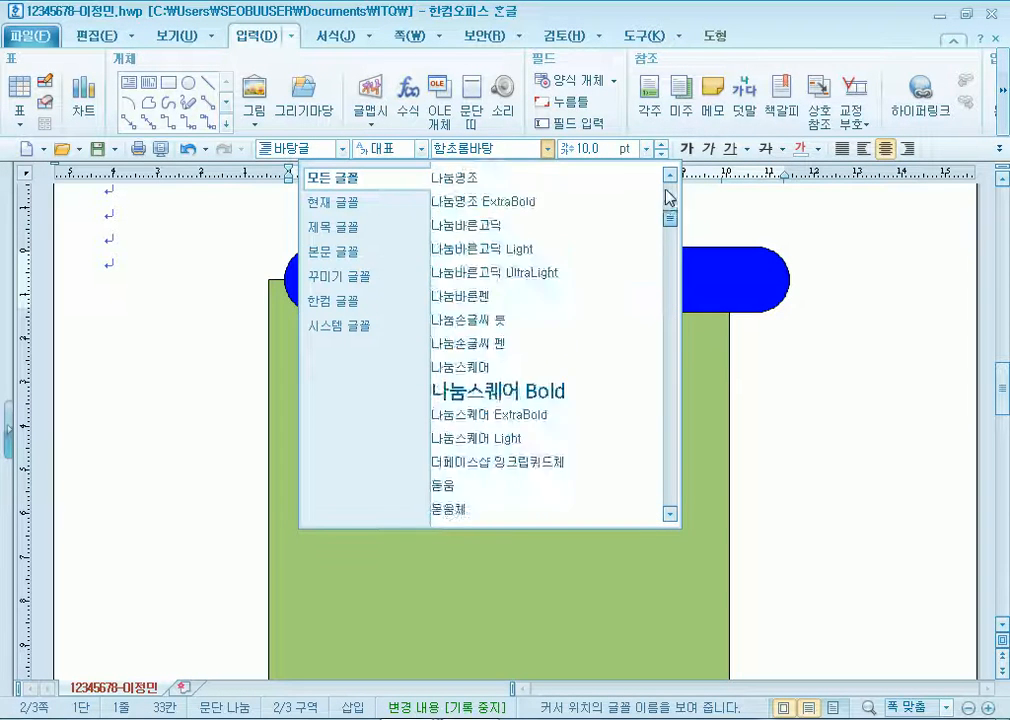
pyautogui.click(533, 207)
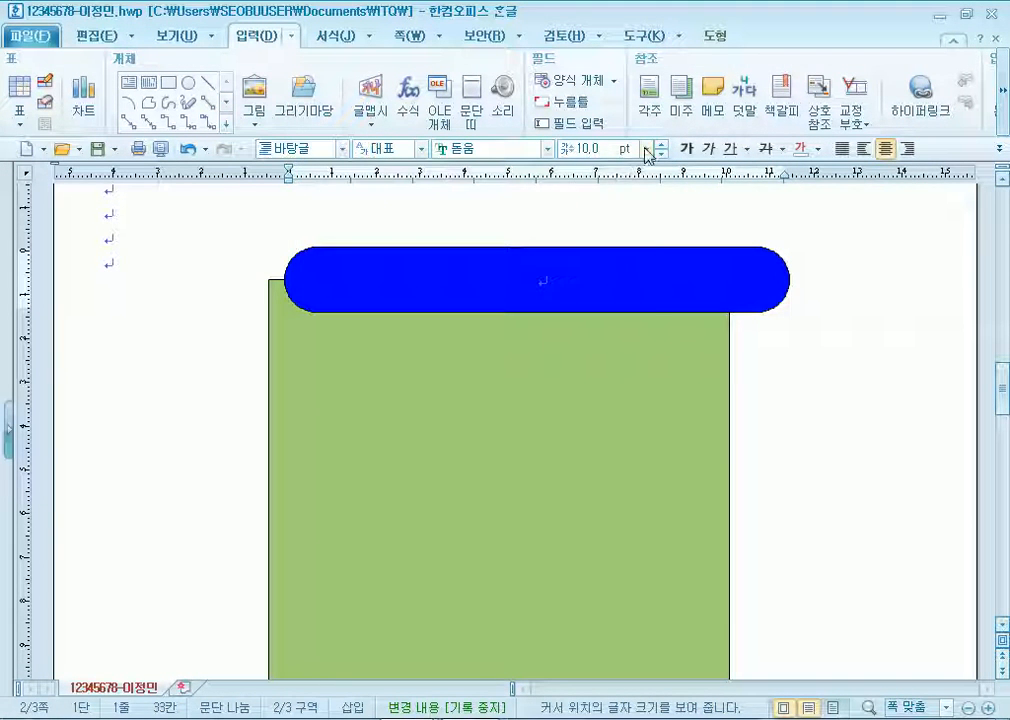
pyautogui.click(646, 148)
pyautogui.click(606, 332)
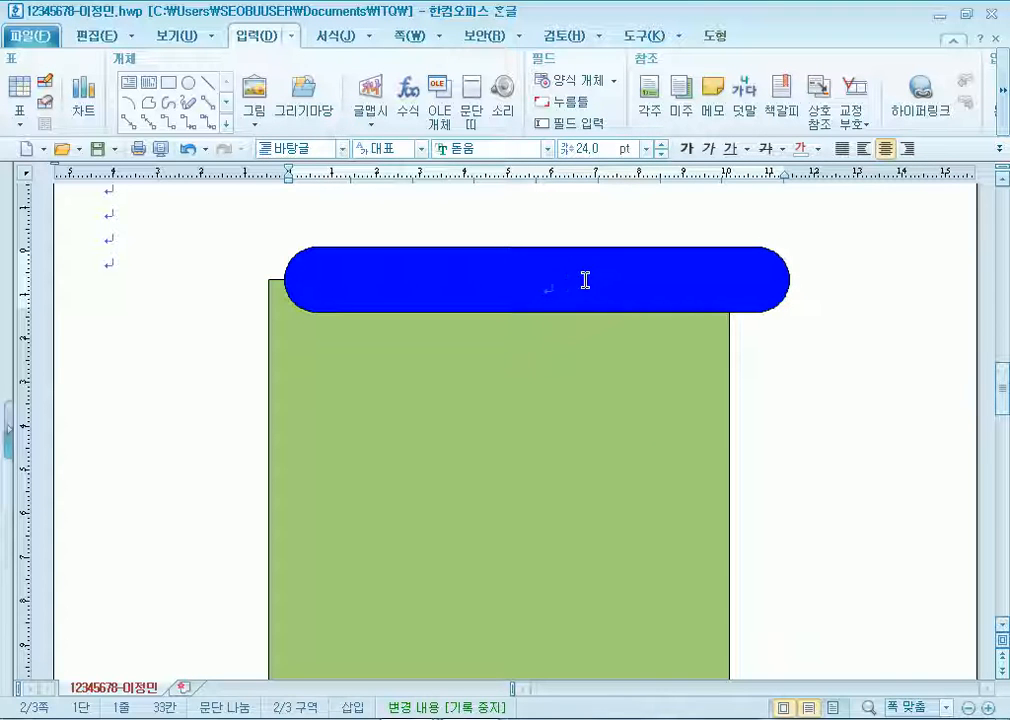
# Enter "자연 그대로의 멋 설악산" as the text of the blue title bar
pyautogui.write('자연 그대로의 ㅁ')
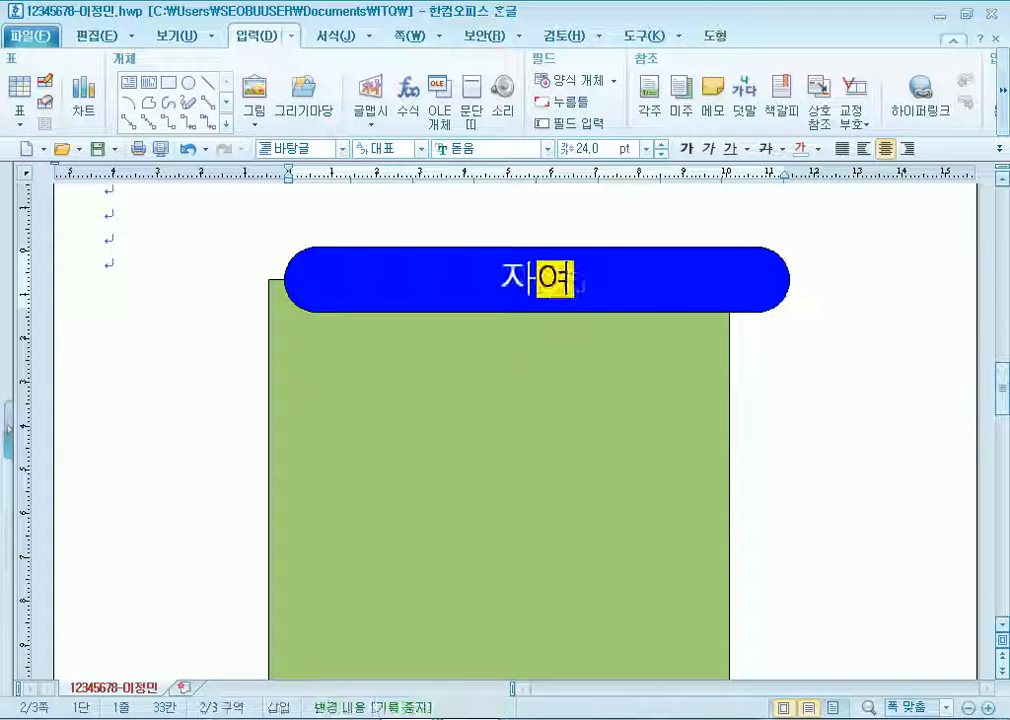
pyautogui.write('멋 ')
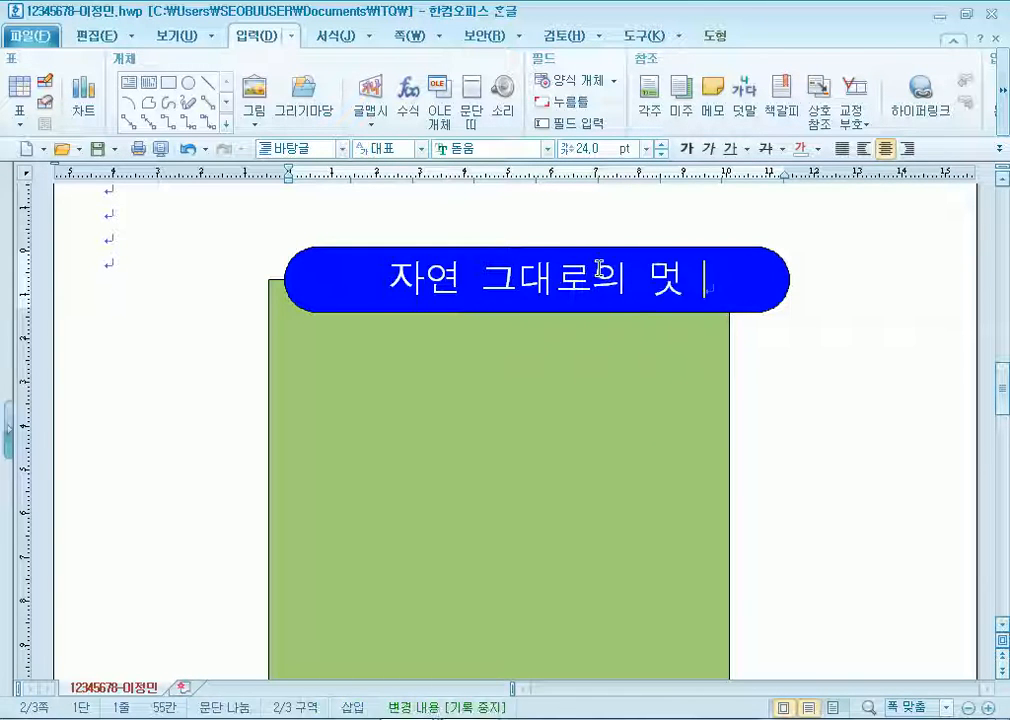
pyautogui.write('설악산')
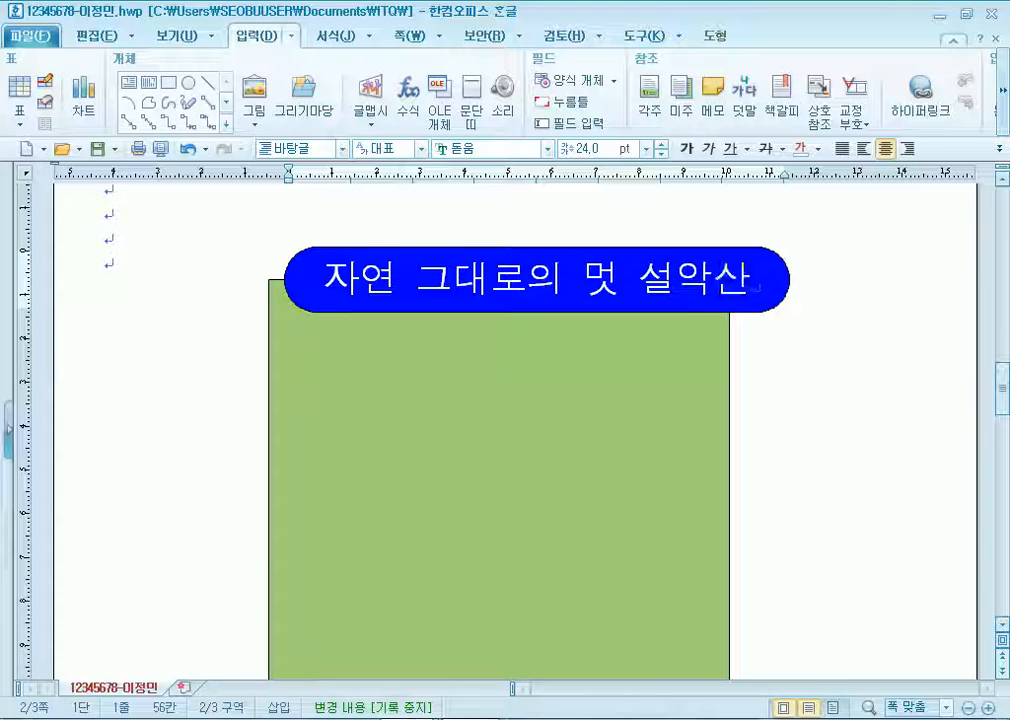
pyautogui.click(880, 413)
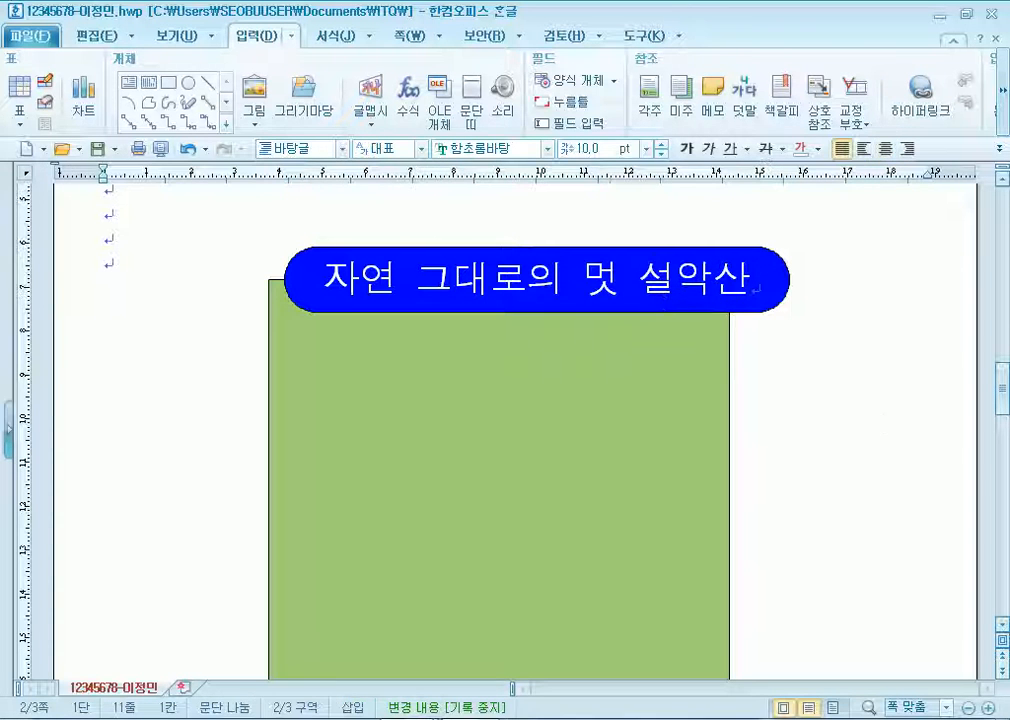
pyautogui.click(782, 300)
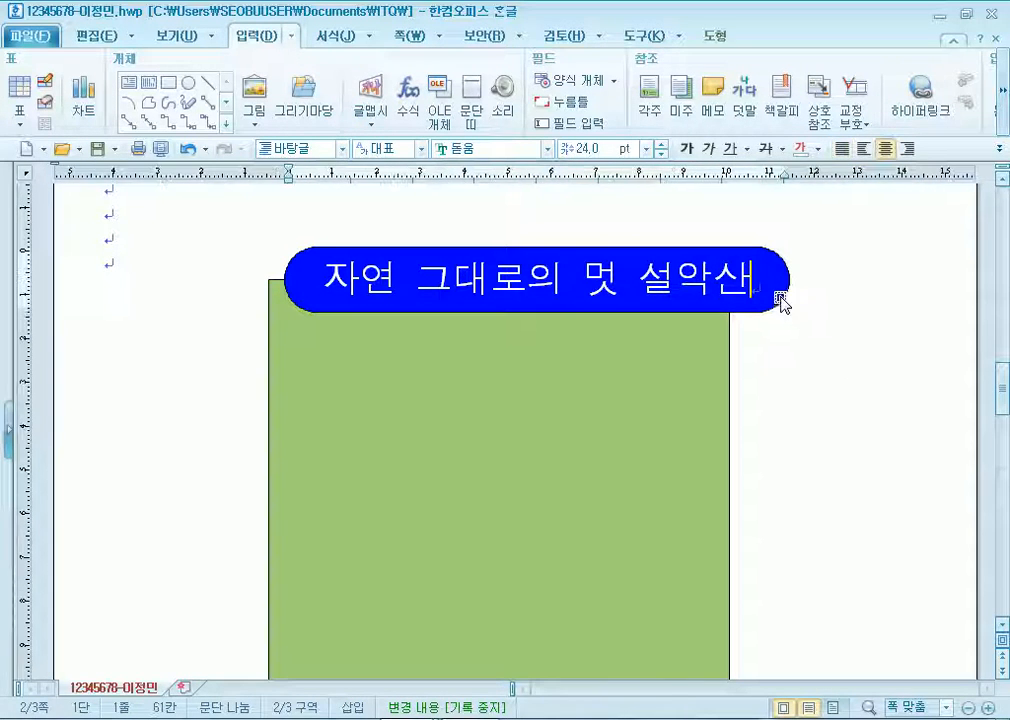
pyautogui.click(805, 346)
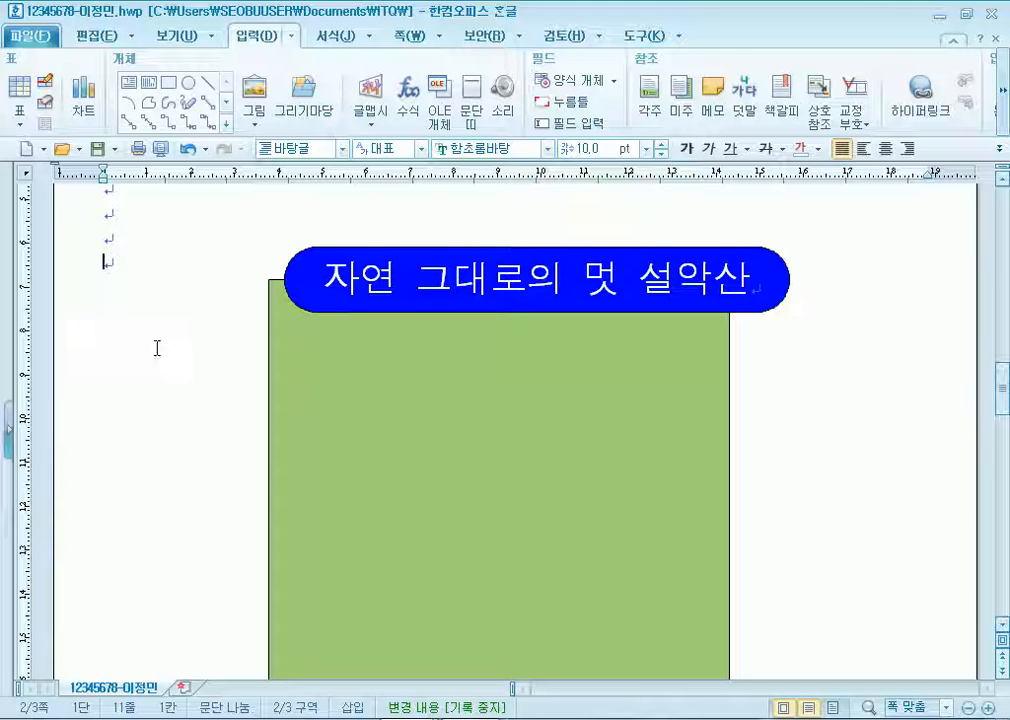
# Draw a rectangle about 82 mm wide and 48 mm high across the lower edge of the green rectangle
pyautogui.scroll(-3, 194, 327)
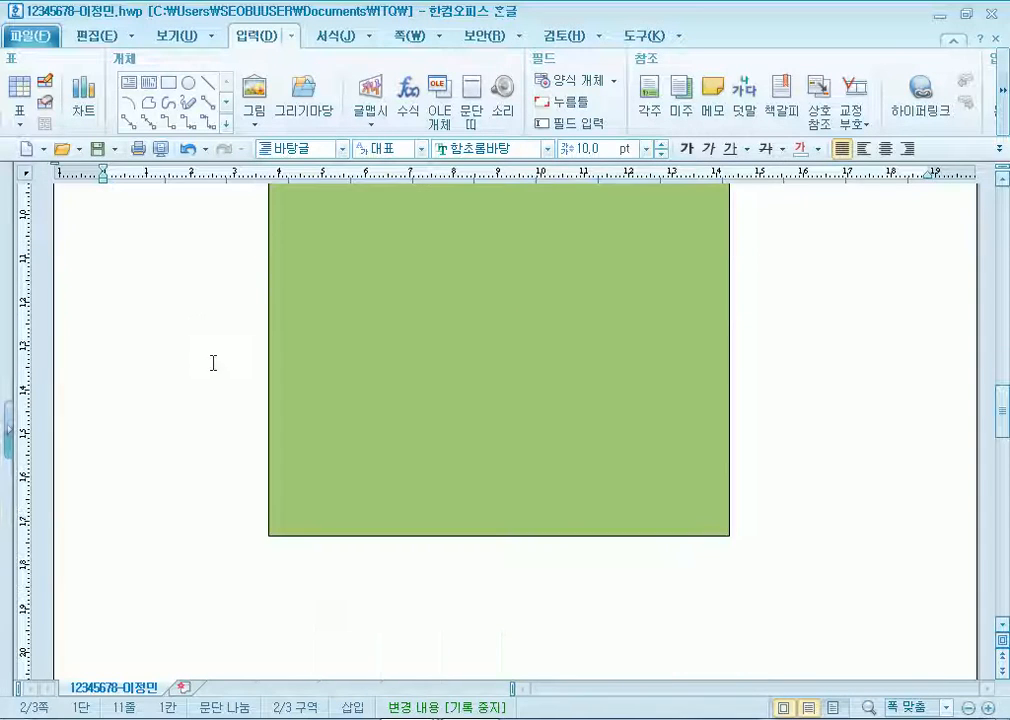
pyautogui.click(168, 82)
pyautogui.moveTo(319, 404); pyautogui.dragTo(679, 614)
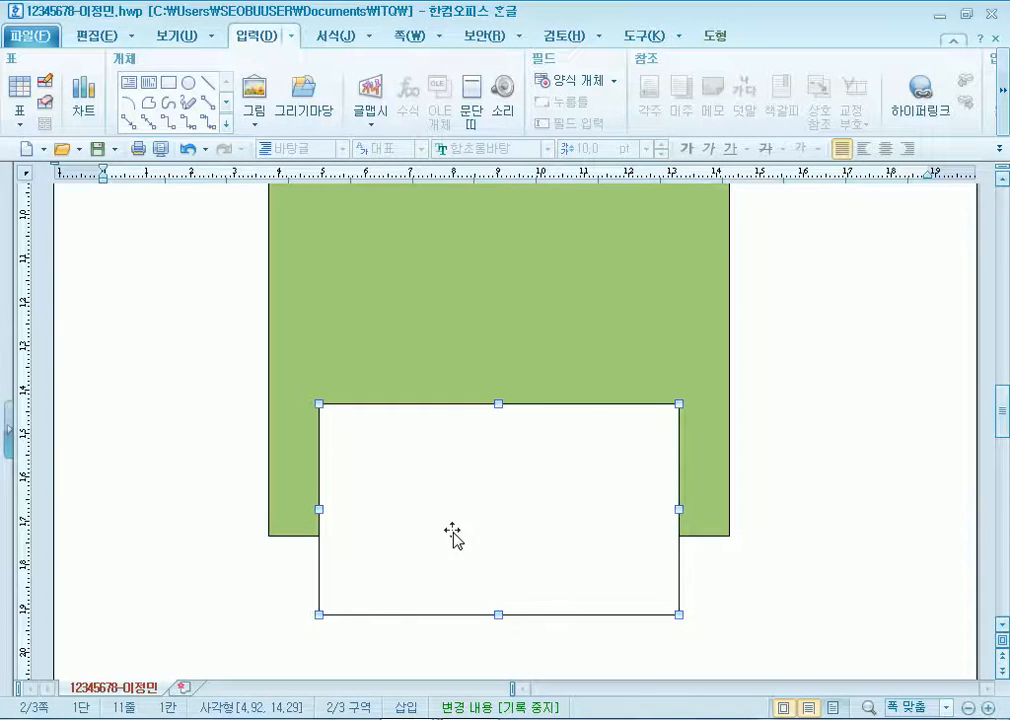
# Set the new rectangle's width to 95 mm and height to 50 mm, and lock its size (크기 고정)
pyautogui.doubleClick(453, 535)
pyautogui.click(250, 165)
pyautogui.press('Tab')
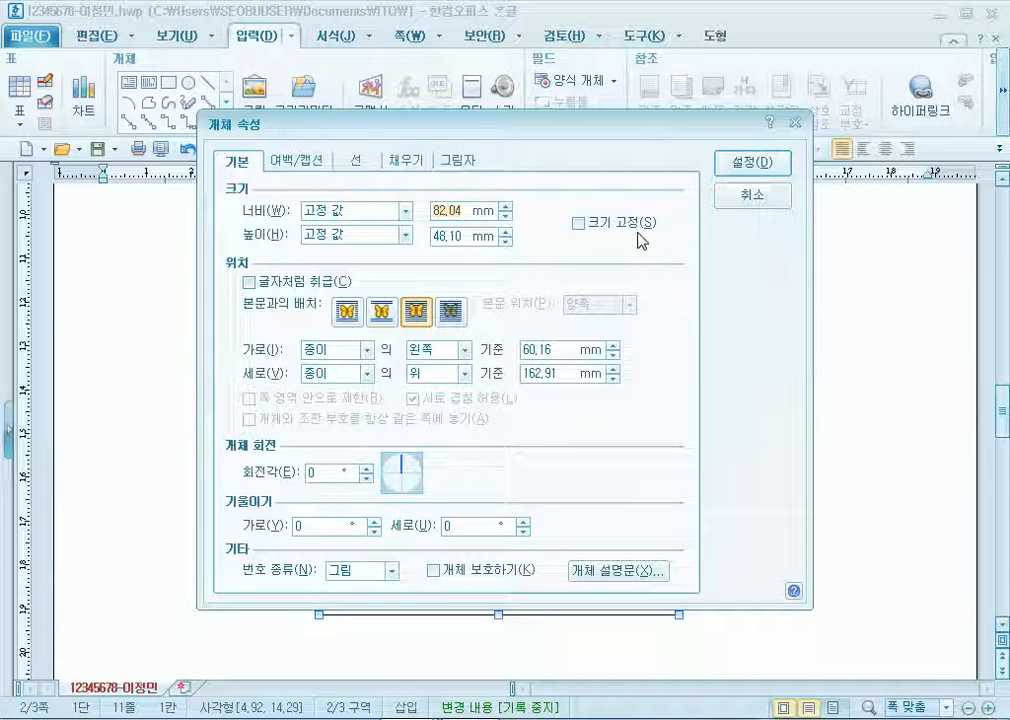
pyautogui.write('95')
pyautogui.press('Tab')
pyautogui.press('Tab')
pyautogui.write('50')
pyautogui.click(577, 222)
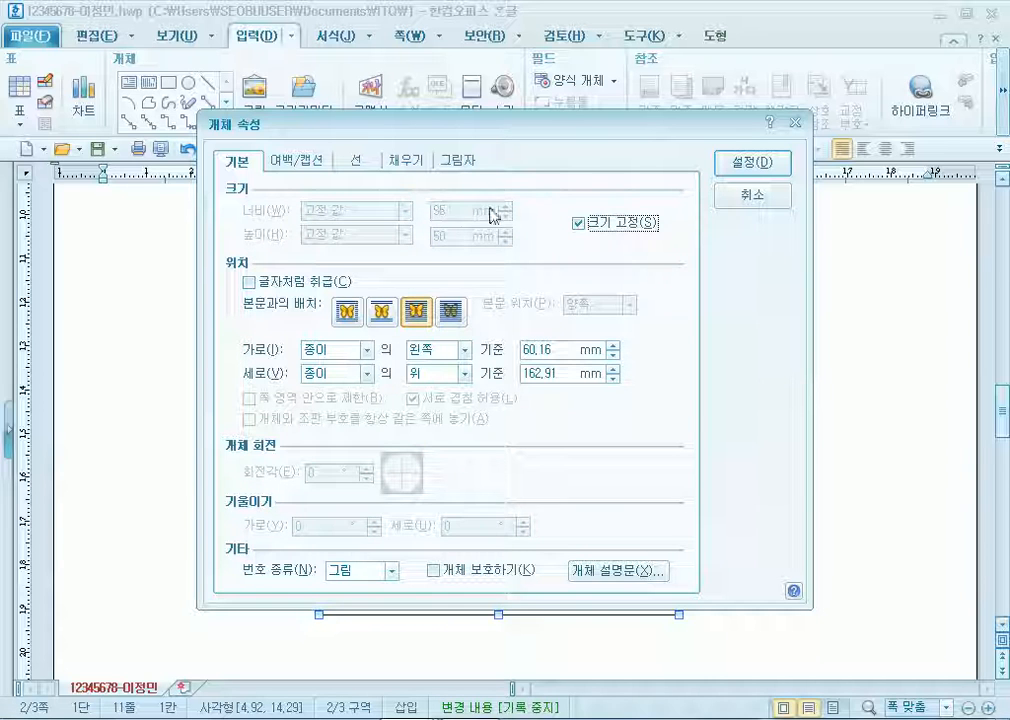
pyautogui.click(586, 226)
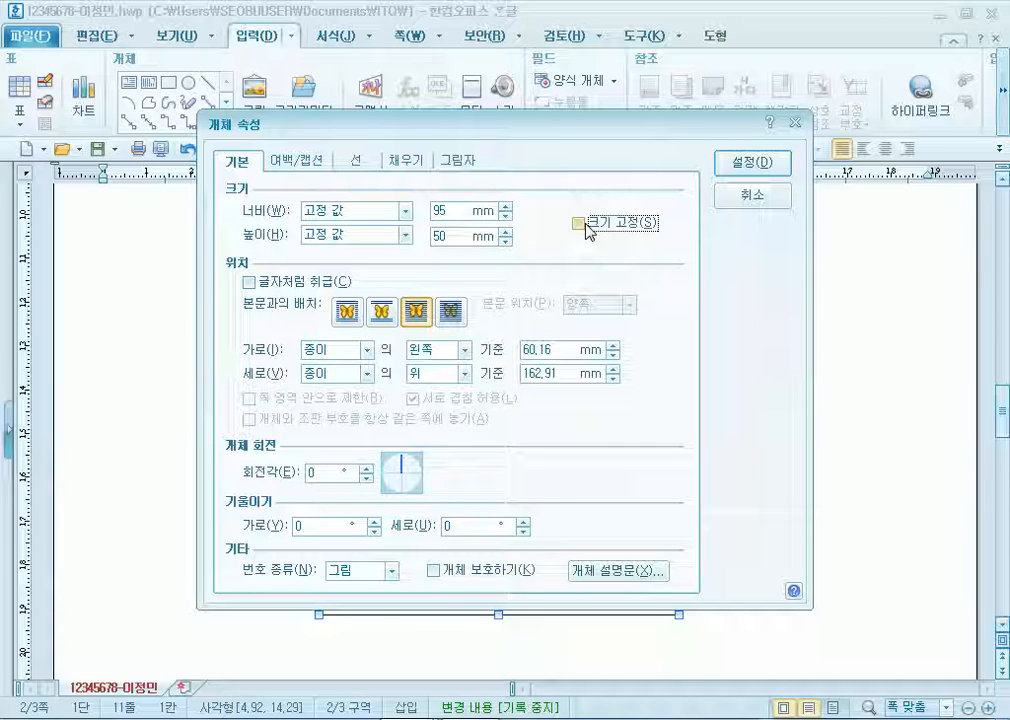
pyautogui.click(585, 226)
# Give the 95 × 50 mm rectangle rounded corners (둥근 모양) and a light orange fill
pyautogui.click(355, 161)
pyautogui.click(343, 378)
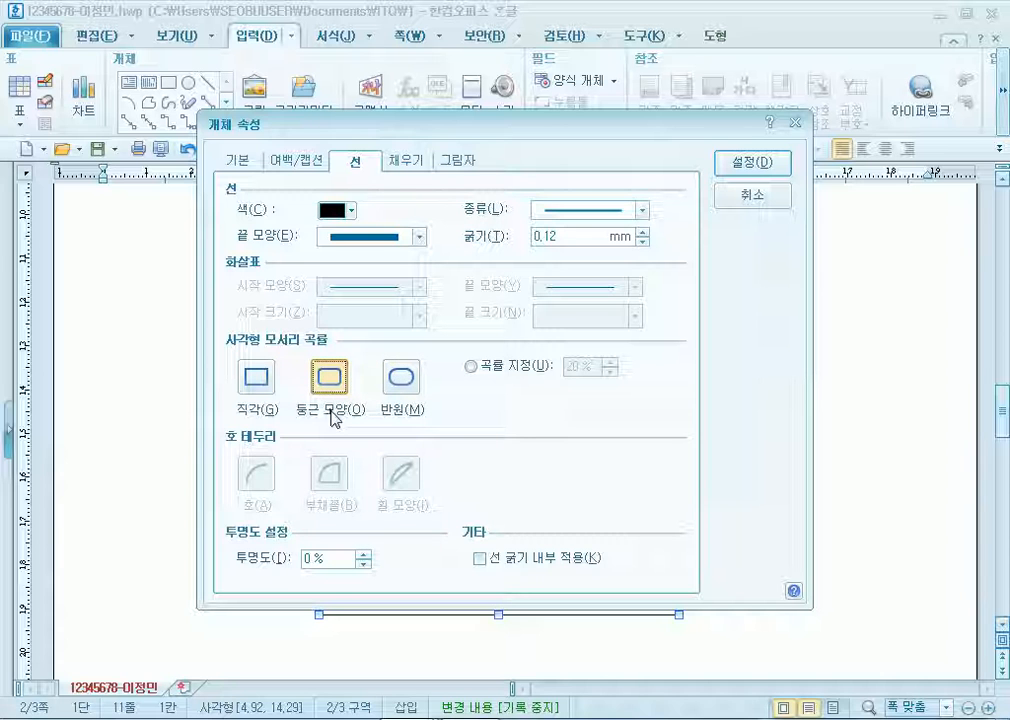
pyautogui.click(405, 161)
pyautogui.click(349, 257)
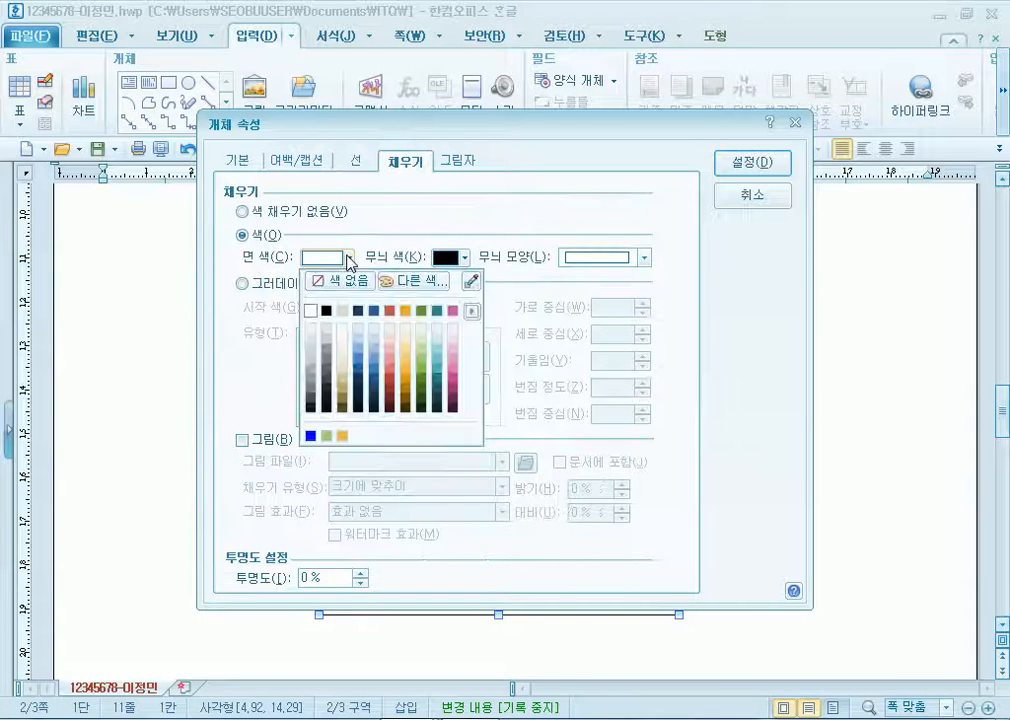
pyautogui.click(405, 347)
pyautogui.click(748, 163)
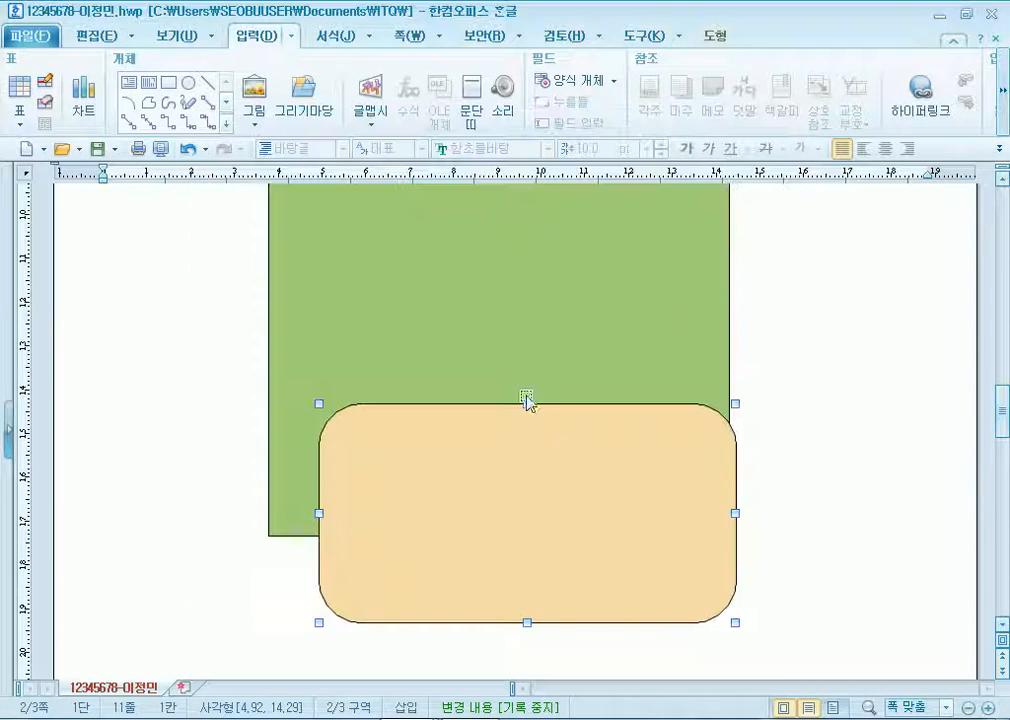
# Centre the light orange rectangle horizontally on the green rectangle and nudge it slightly upward
pyautogui.moveTo(561, 516); pyautogui.dragTo(541, 515)
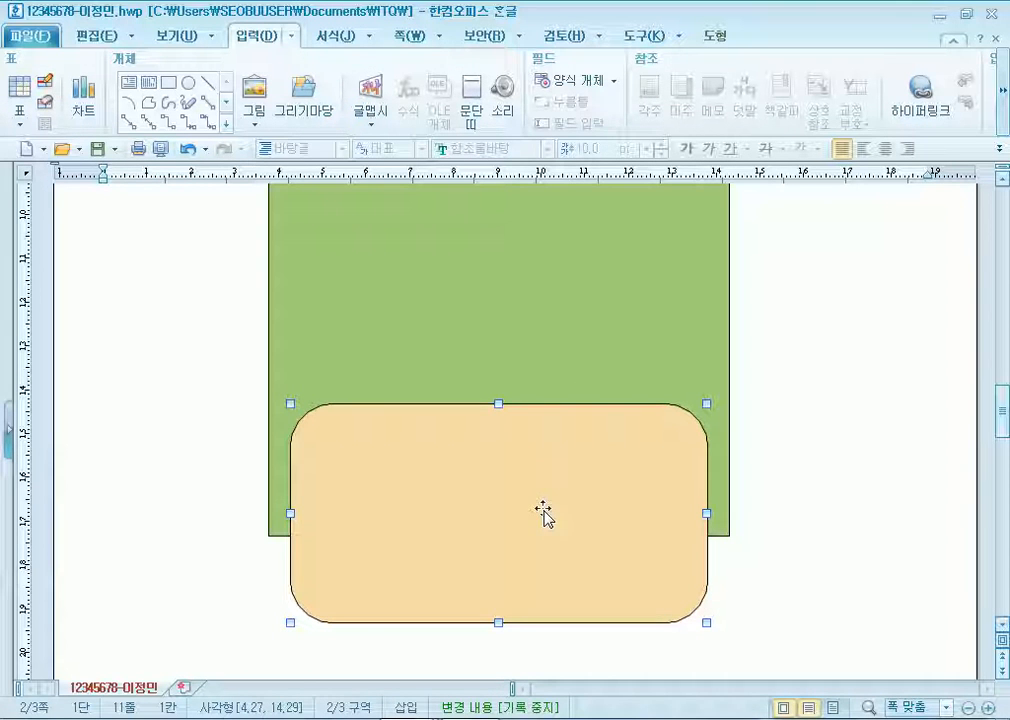
pyautogui.moveTo(542, 512); pyautogui.dragTo(543, 503)
pyautogui.scroll(-3, 827, 519)
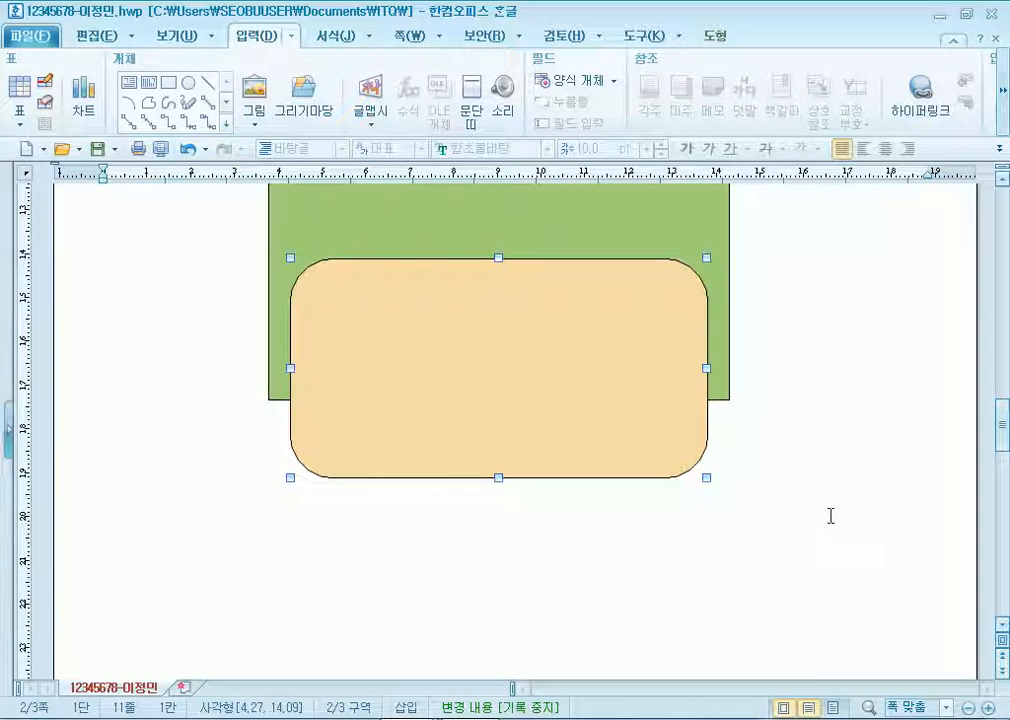
pyautogui.scroll(1, 830, 513)
pyautogui.scroll(2, 570, 475)
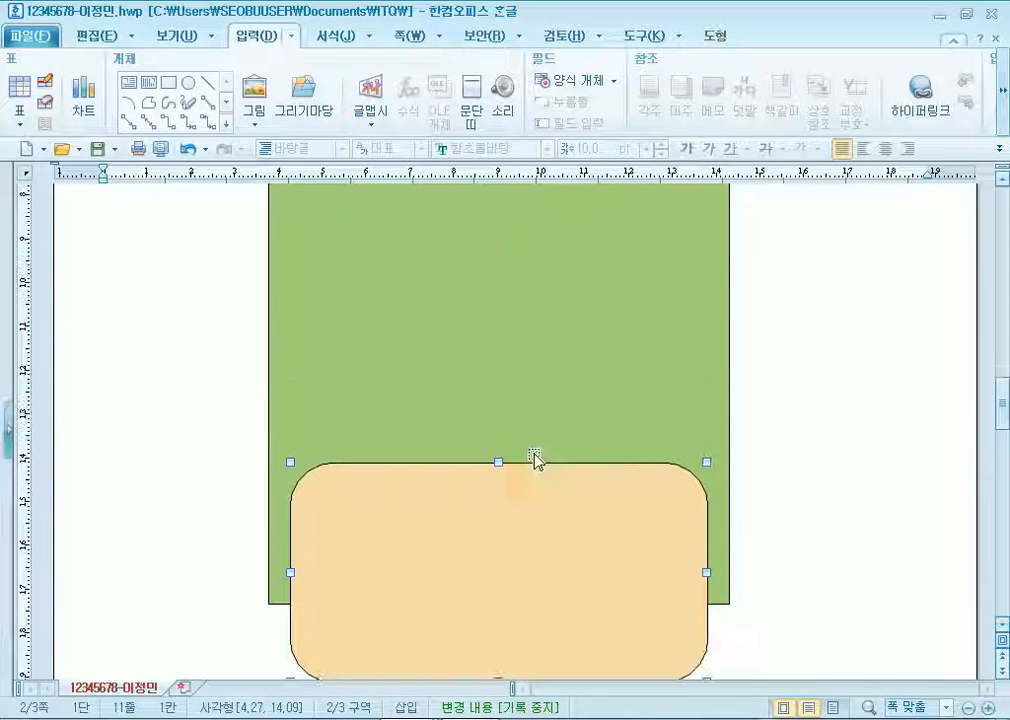
# Adjust the light orange rectangle's vertical position so that it straddles the green rectangle's lower edge, with its larger part above that edge
pyautogui.click(490, 398)
pyautogui.scroll(-5, 690, 450)
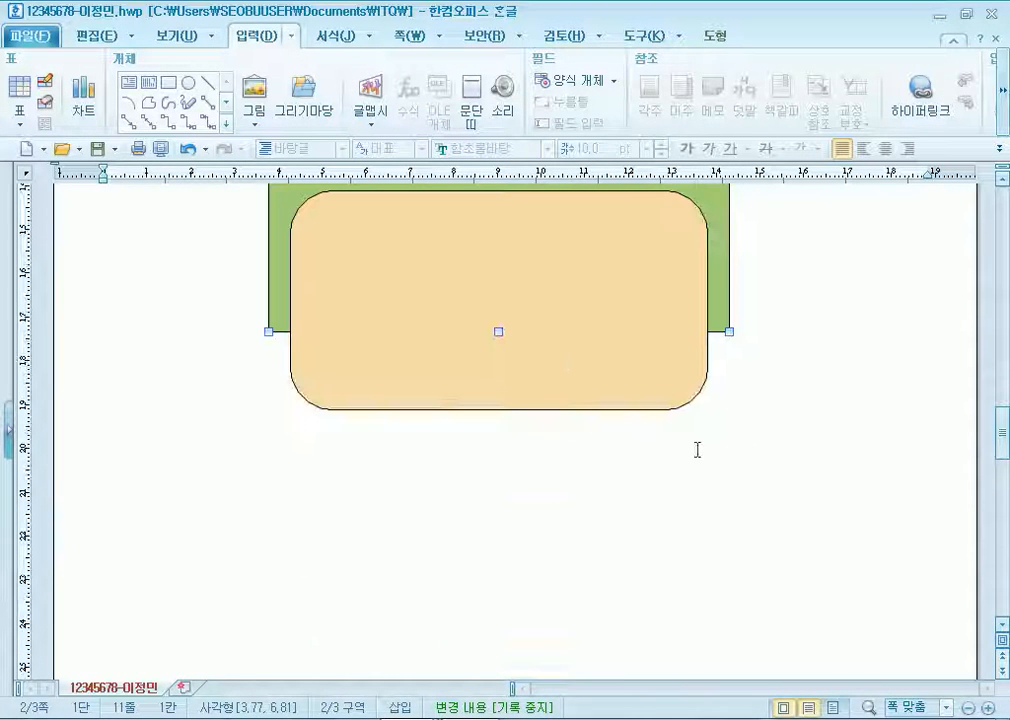
pyautogui.click(563, 357)
pyautogui.moveTo(563, 357); pyautogui.dragTo(565, 397)
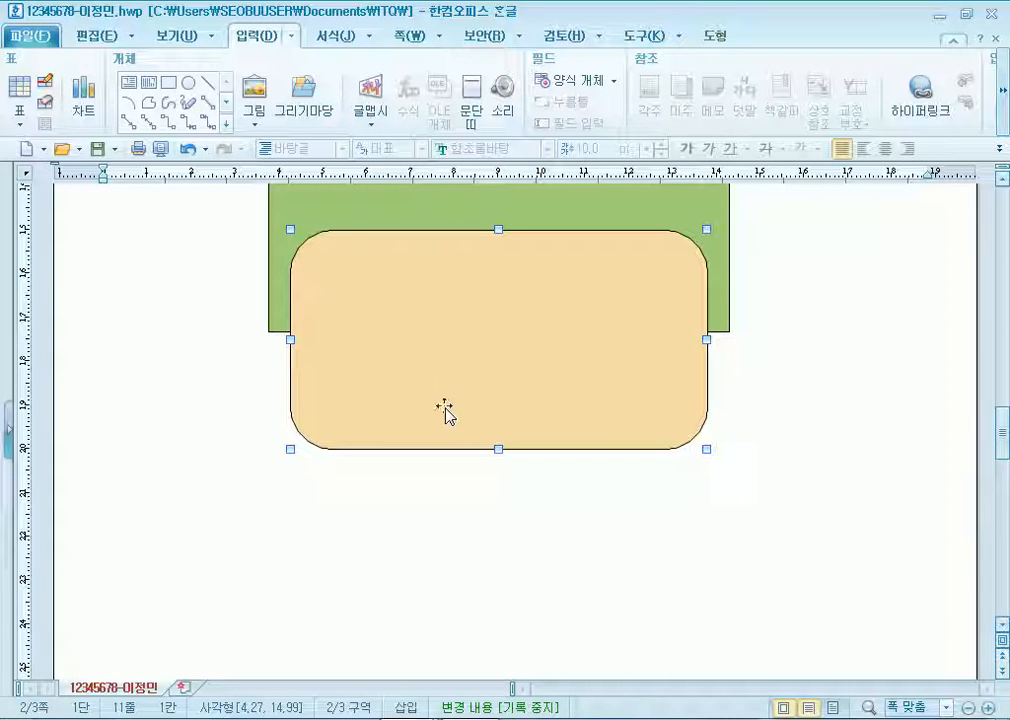
pyautogui.moveTo(446, 408); pyautogui.dragTo(446, 390)
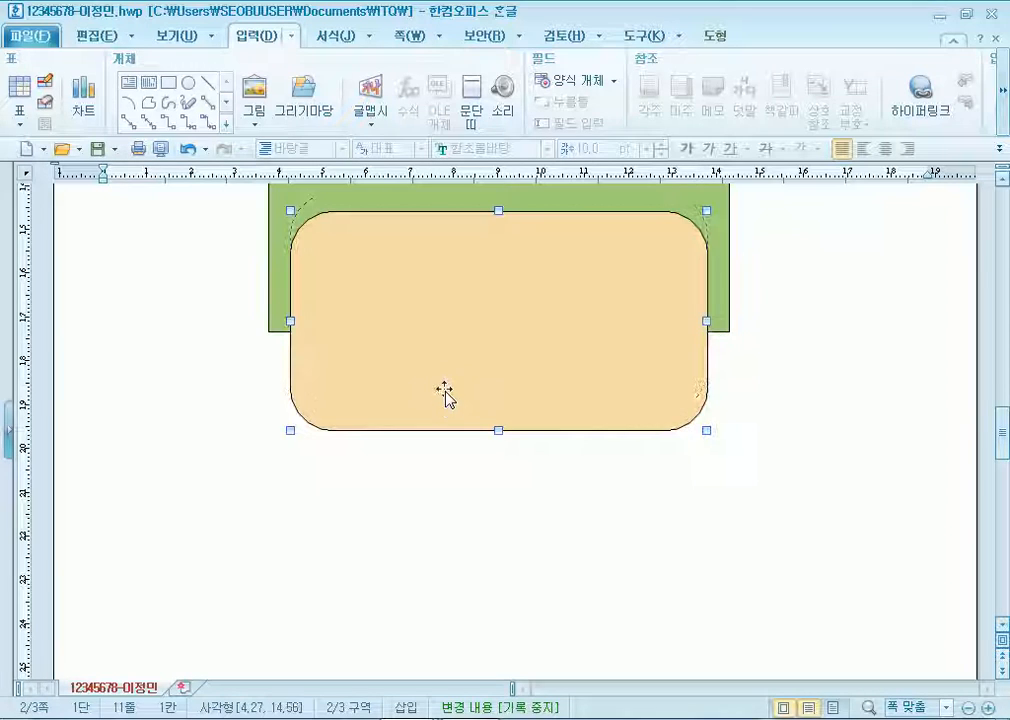
pyautogui.scroll(3, 440, 530)
pyautogui.moveTo(460, 527); pyautogui.dragTo(458, 492)
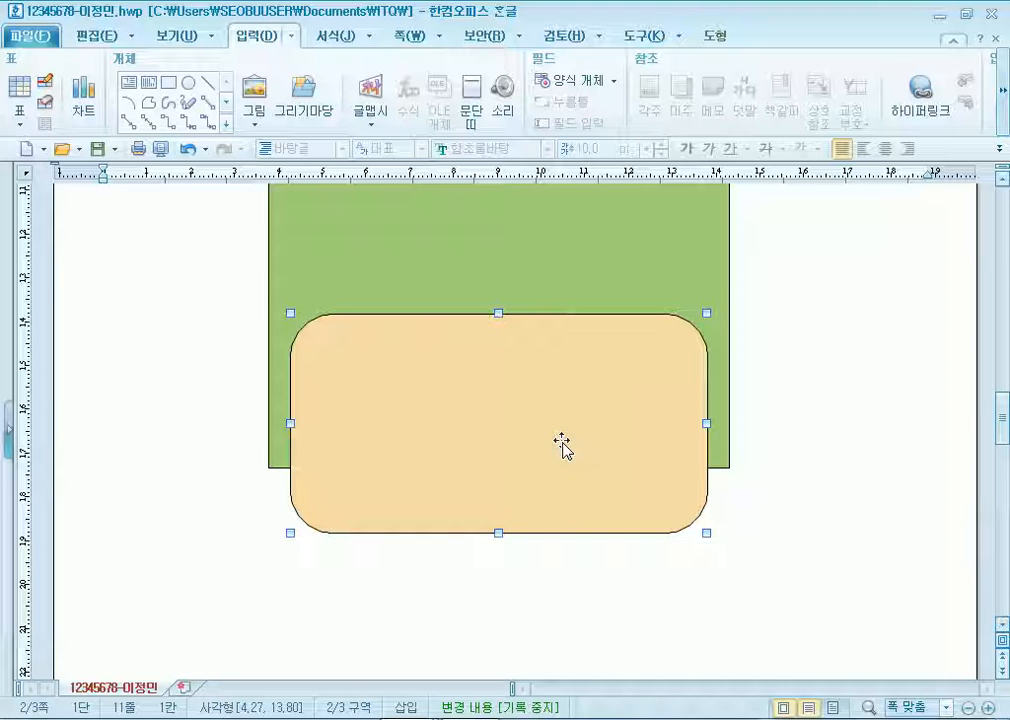
pyautogui.moveTo(567, 460); pyautogui.dragTo(584, 476)
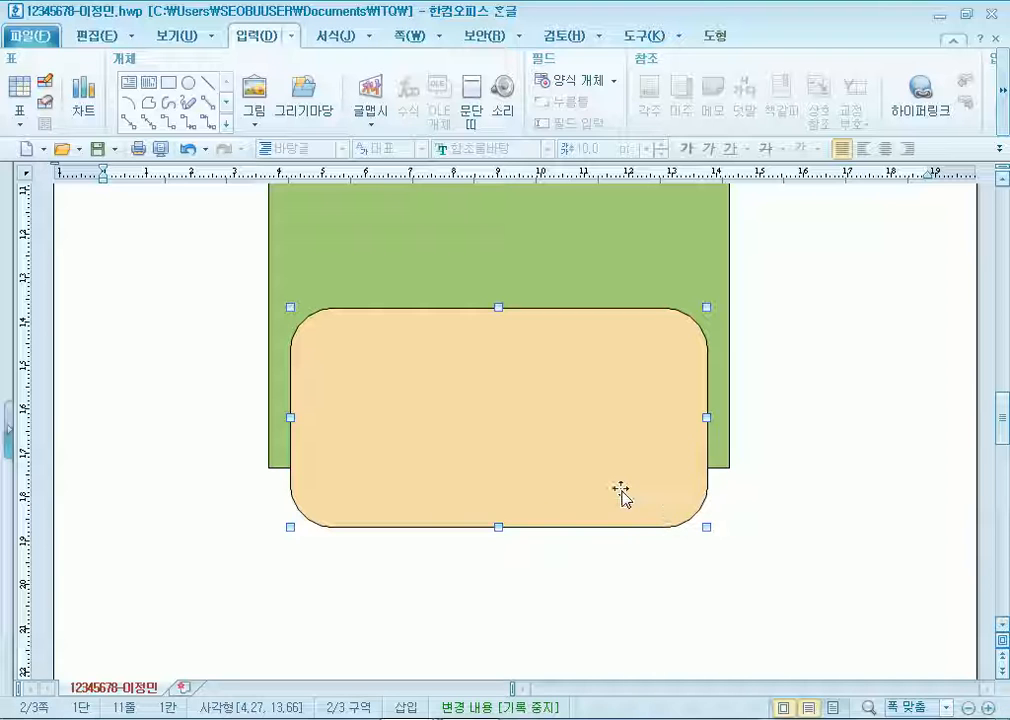
# Nudge the light orange rounded rectangle slightly downward over the green rectangle's lower edge
pyautogui.moveTo(622, 491); pyautogui.dragTo(622, 500)
pyautogui.scroll(3, 839, 497)
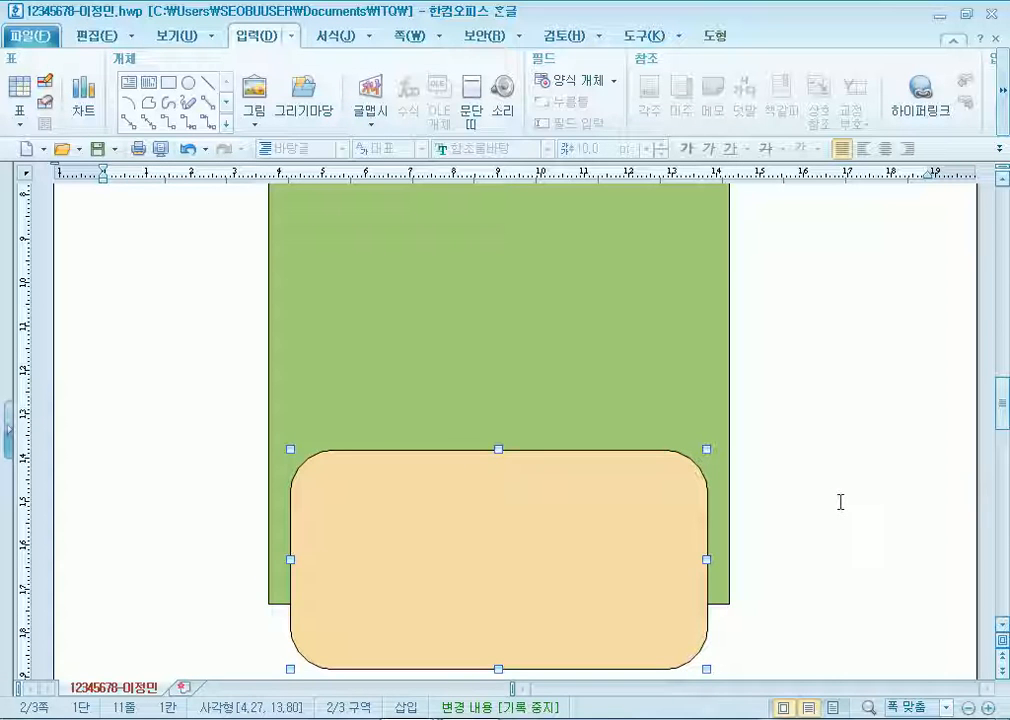
pyautogui.scroll(3, 839, 497)
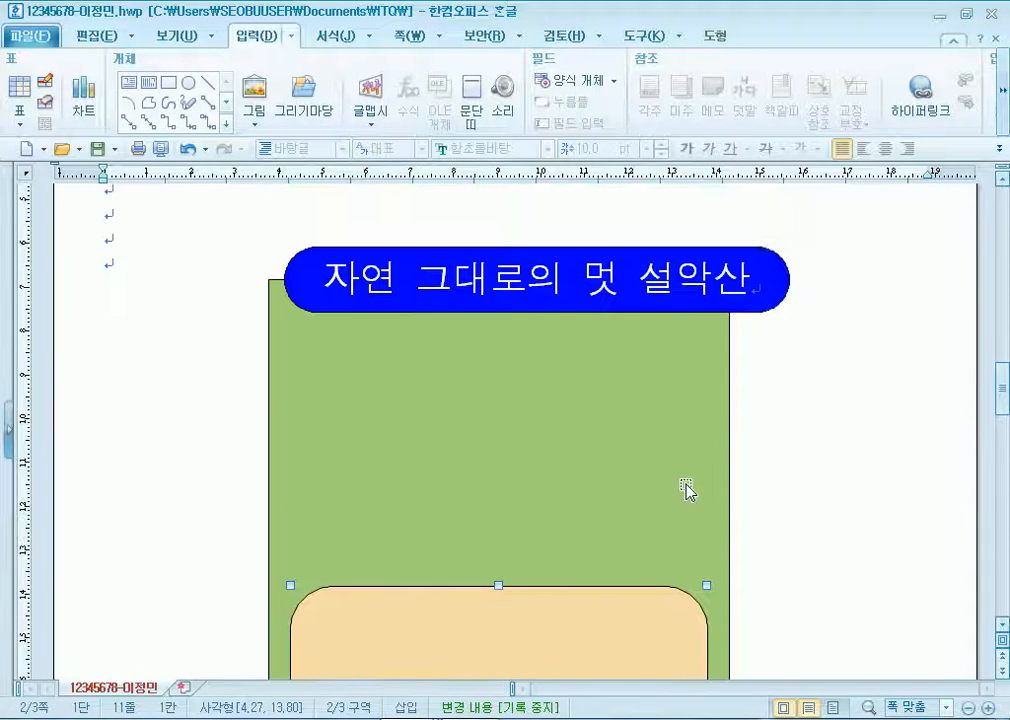
pyautogui.click(779, 310)
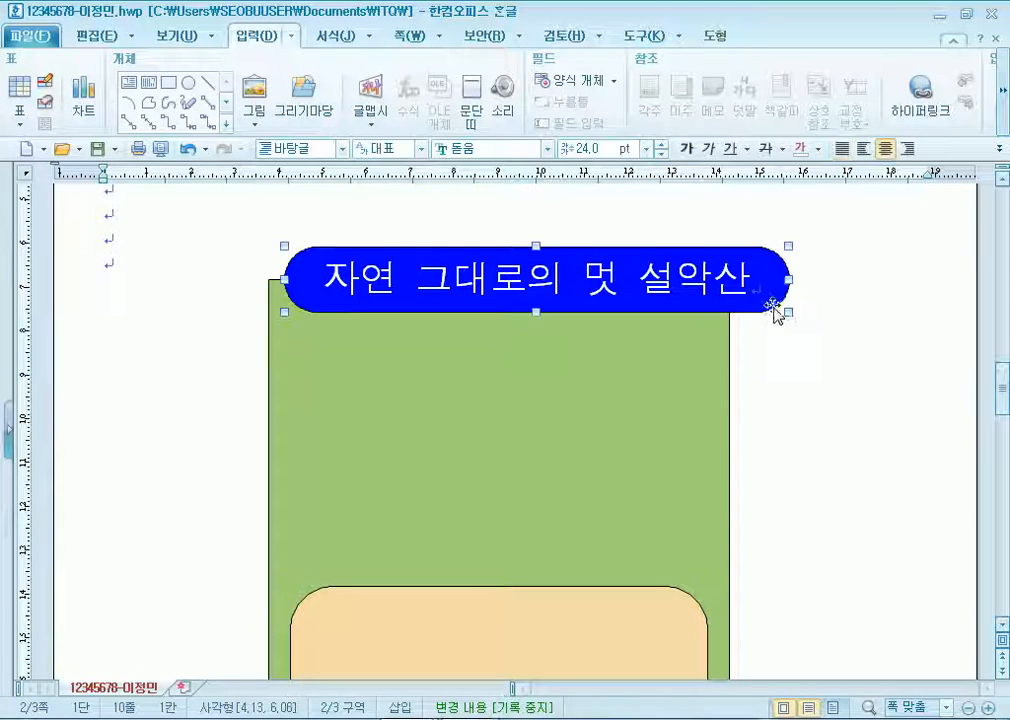
pyautogui.scroll(-3, 776, 393)
pyautogui.scroll(2, 777, 395)
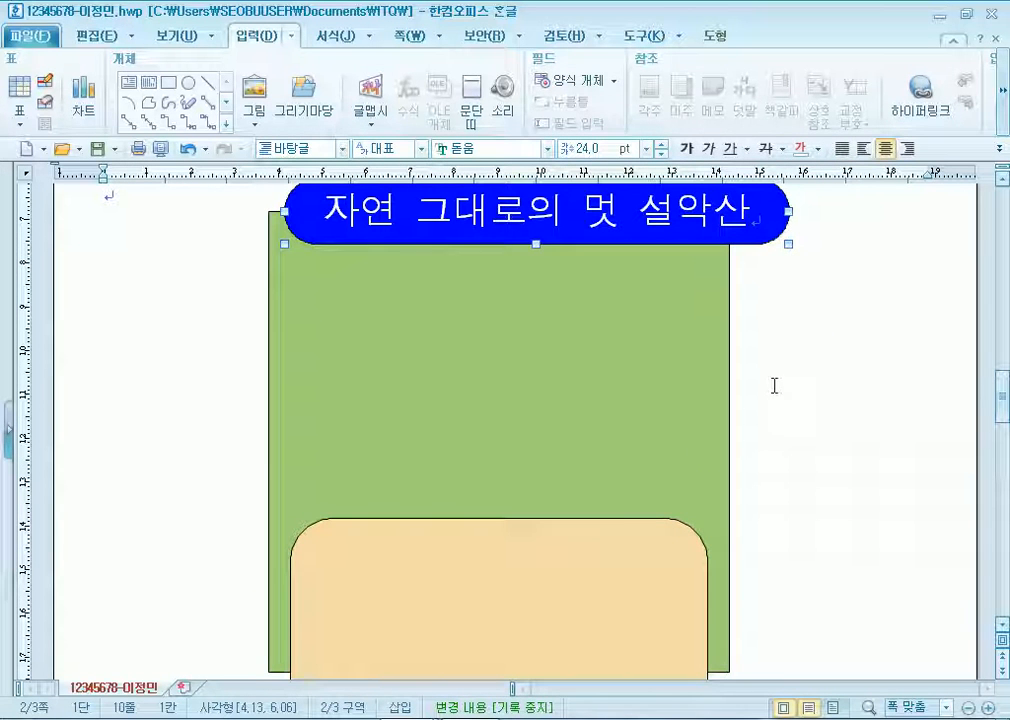
# Delete the light orange rounded rectangle and undo the accidental move of the green rectangle
pyautogui.click(588, 567)
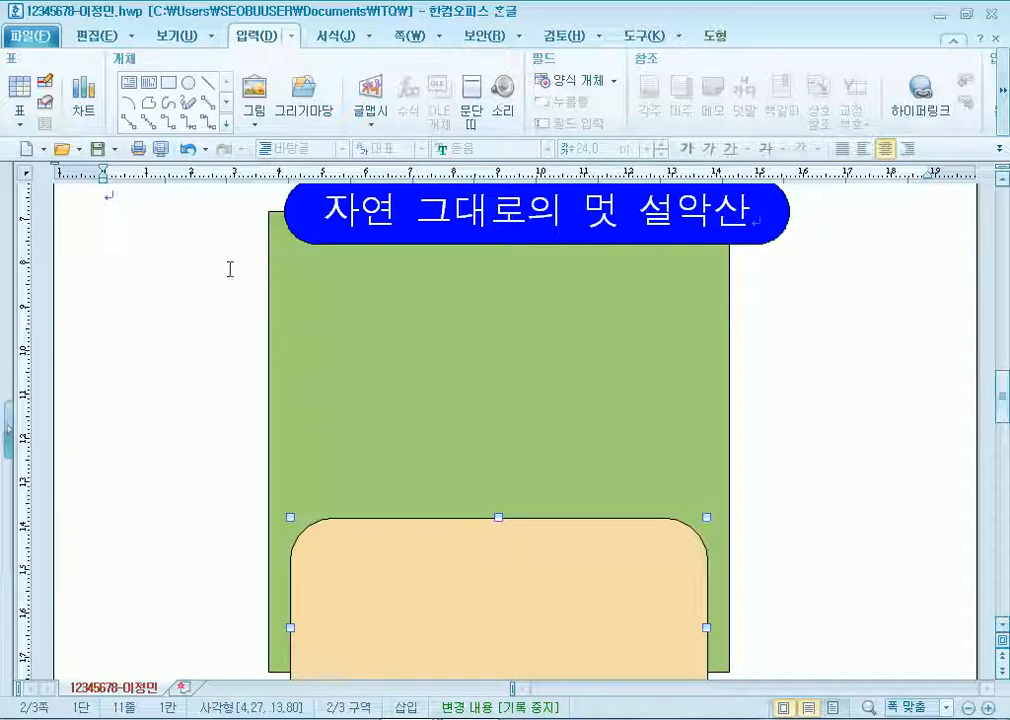
pyautogui.click(229, 269)
pyautogui.scroll(1, 220, 270)
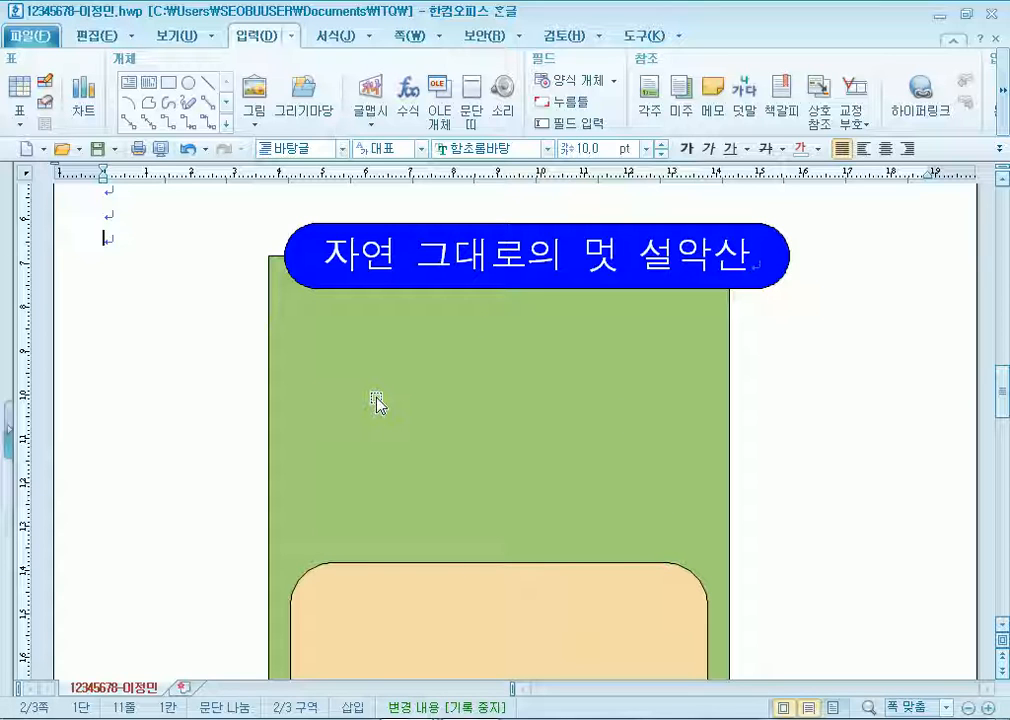
pyautogui.scroll(-5, 379, 402)
pyautogui.click(523, 329)
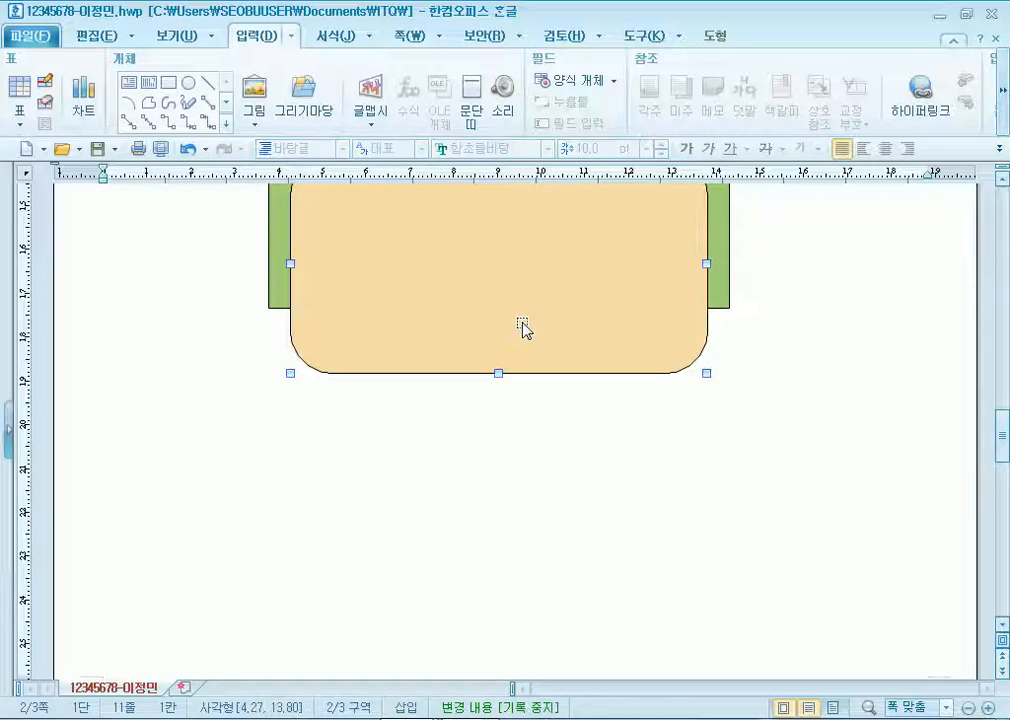
pyautogui.scroll(1, 472, 390)
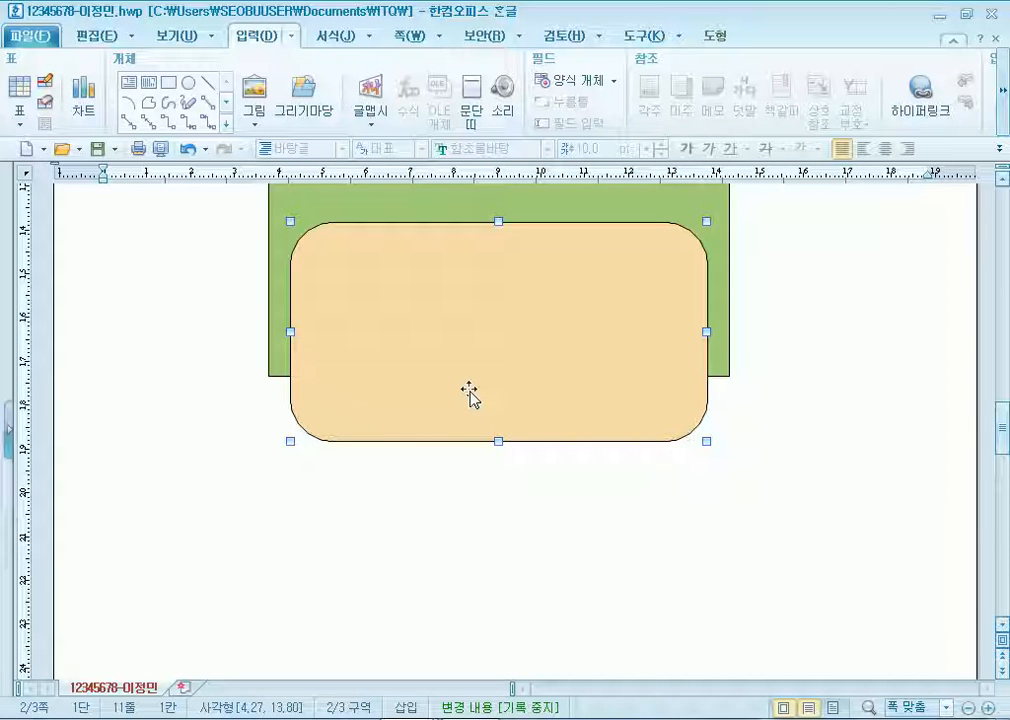
pyautogui.press('Delete')
pyautogui.scroll(-2, 435, 381)
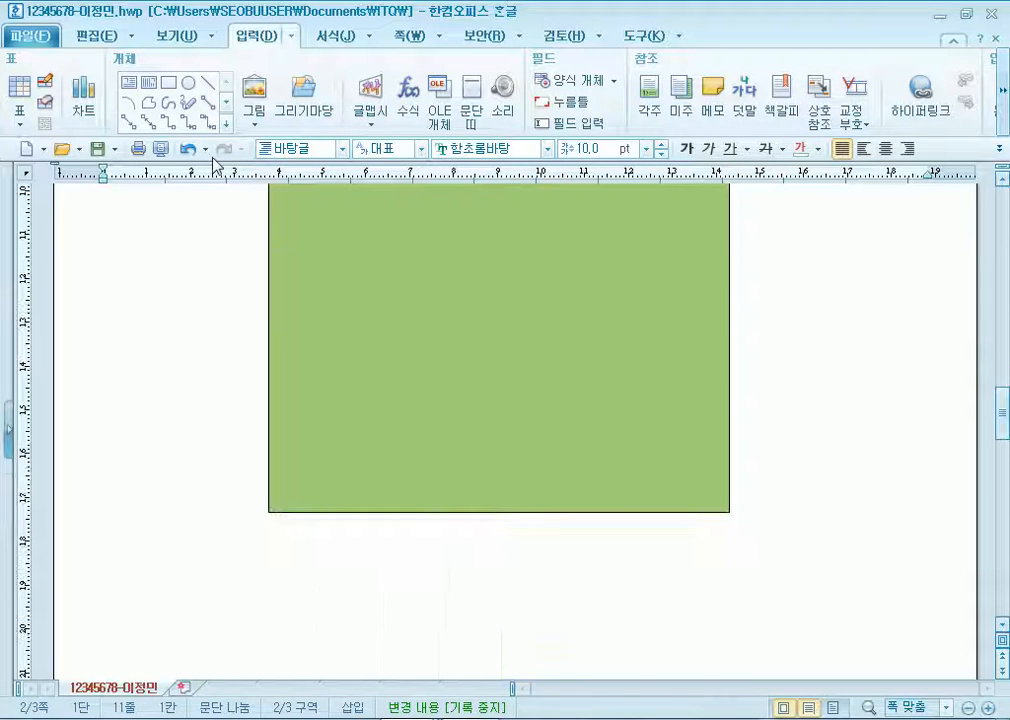
pyautogui.moveTo(314, 400)
pyautogui.mouseDown()
pyautogui.moveTo(485, 485)
pyautogui.moveTo(312, 419)
pyautogui.mouseUp()
pyautogui.hotkey('ctrl', 'z')
# Draw a new rectangle across the green rectangle's lower edge
pyautogui.click(168, 84)
pyautogui.scroll(-4, 350, 343)
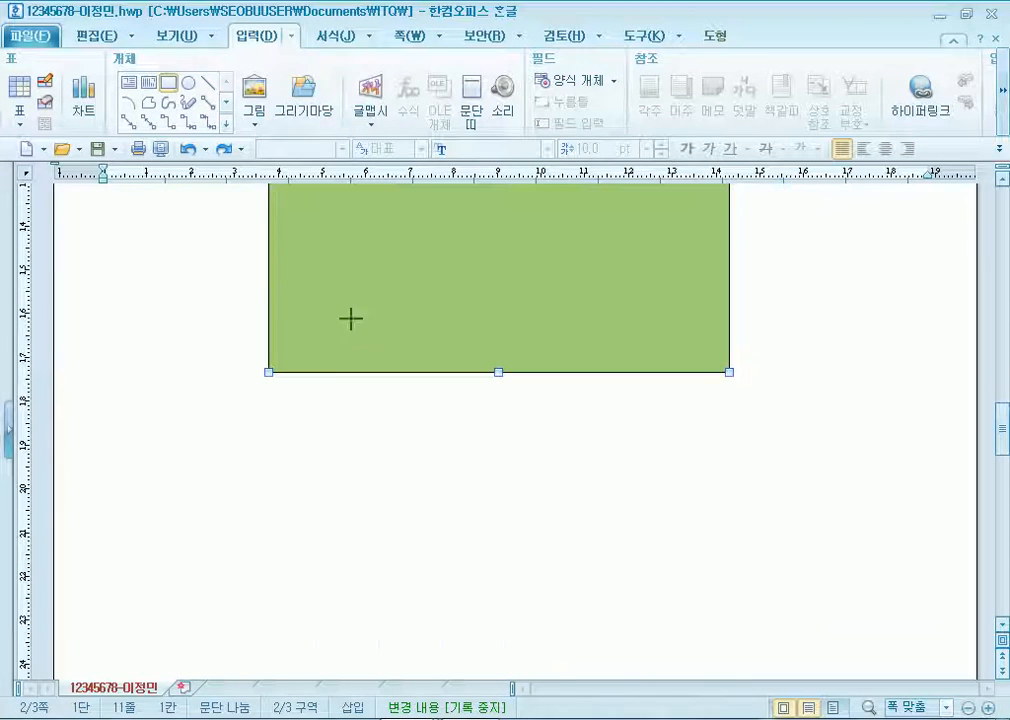
pyautogui.moveTo(349, 271); pyautogui.dragTo(692, 499)
# Set the new rectangle's width to 95 mm and height to 50 mm, and lock its size (크기 고정)
pyautogui.doubleClick(556, 438)
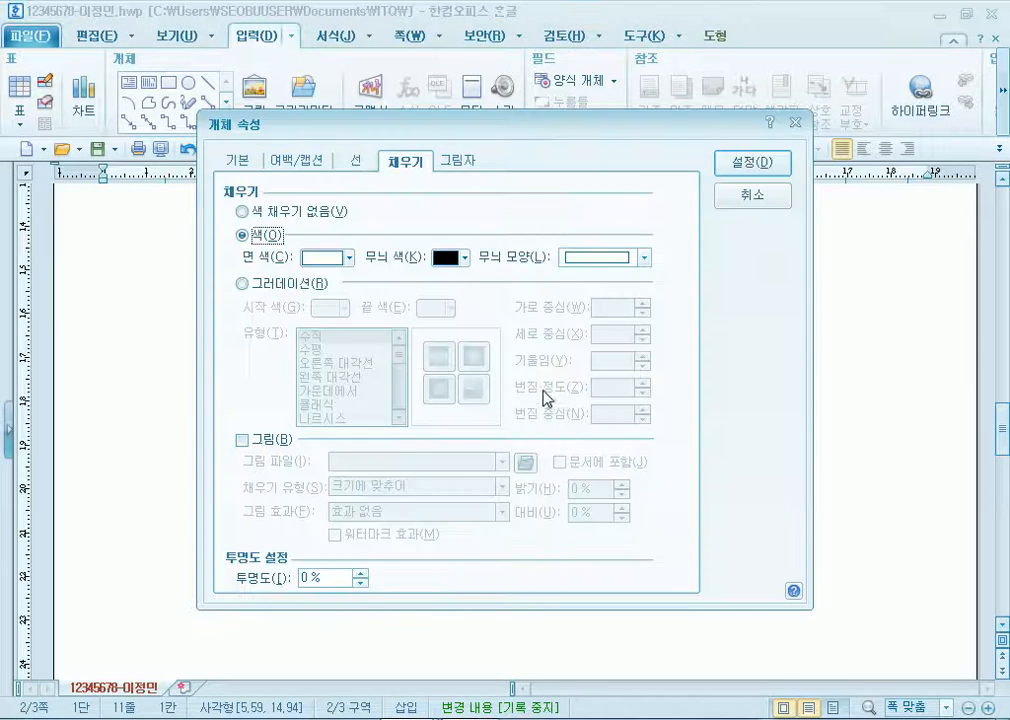
pyautogui.click(238, 162)
pyautogui.write('95')
pyautogui.press('Tab')
pyautogui.write('5')
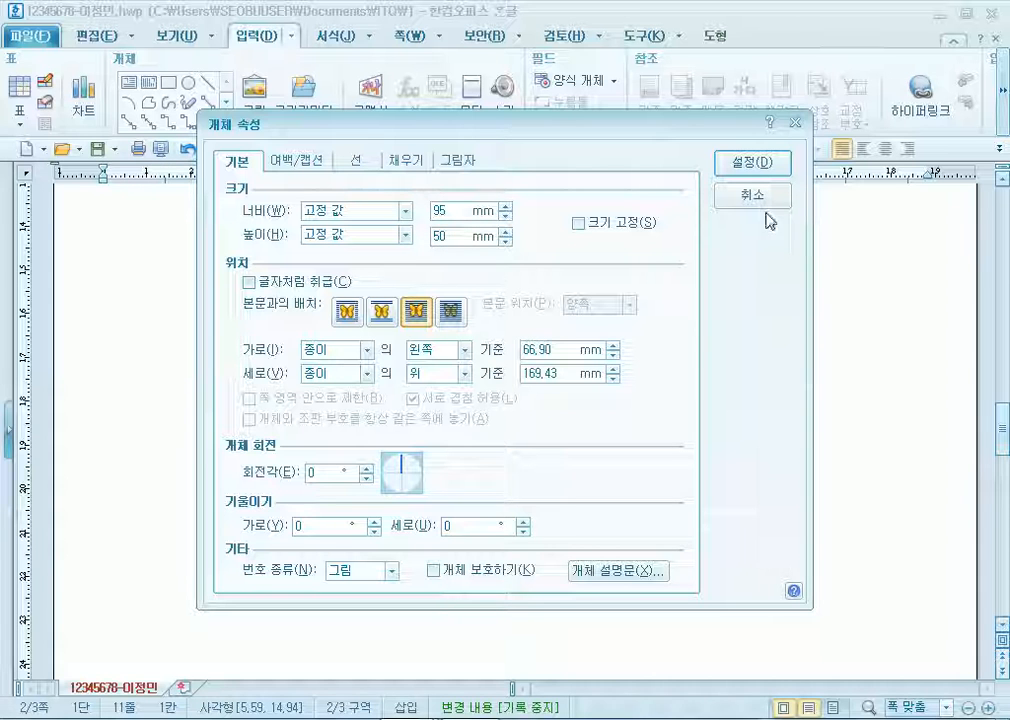
pyautogui.click(622, 223)
# Give the new 95 × 50 mm rectangle rounded corners (둥근 모양) and a light blue fill
pyautogui.click(352, 163)
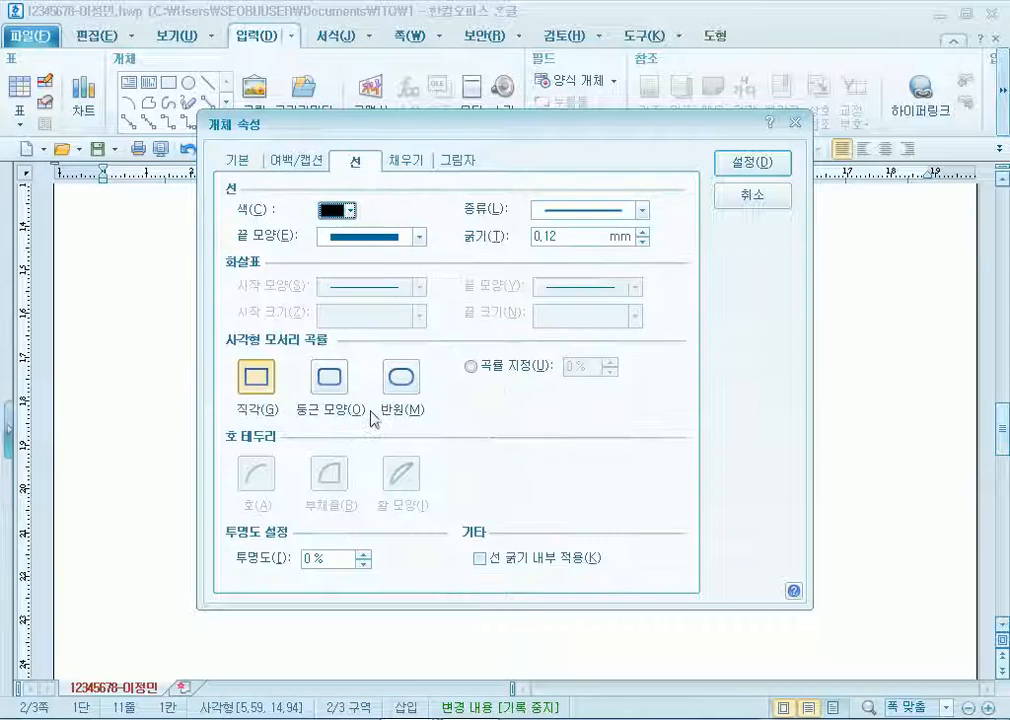
pyautogui.click(330, 376)
pyautogui.click(410, 161)
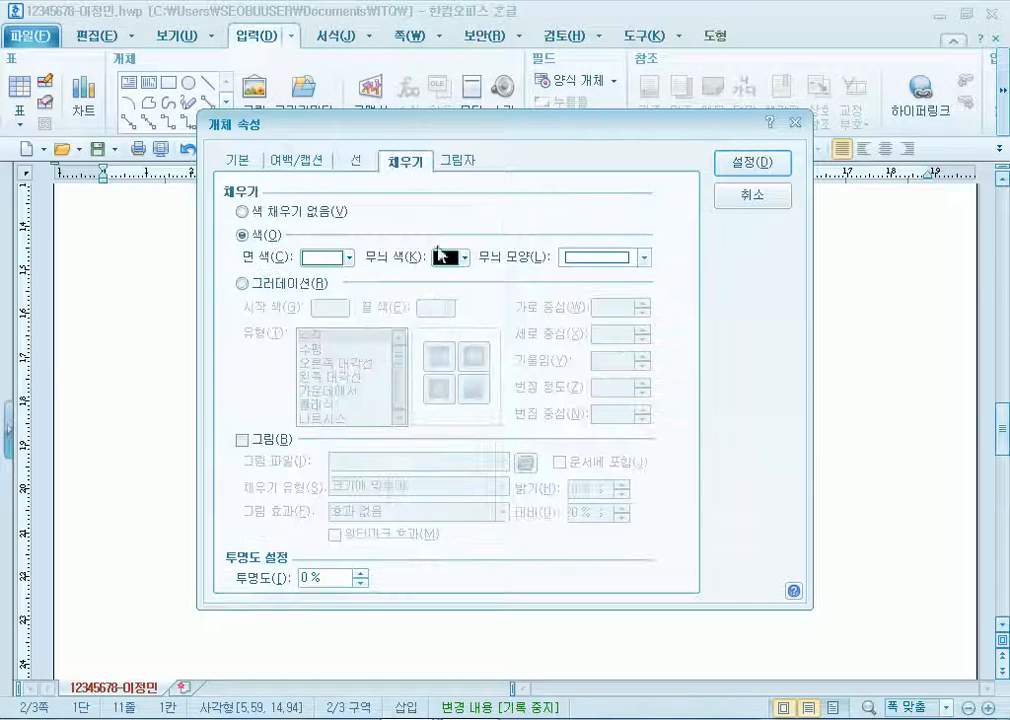
pyautogui.click(350, 258)
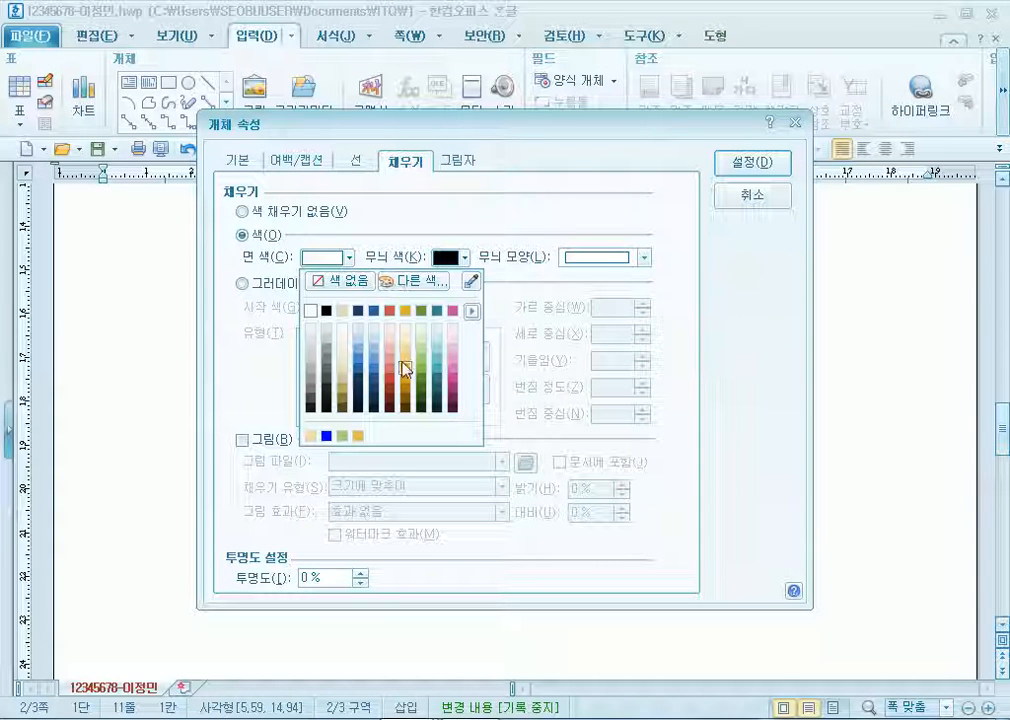
pyautogui.click(437, 358)
pyautogui.click(724, 163)
# Centre the light blue rectangle horizontally on the green rectangle and raise it so that it straddles the green rectangle's lower edge
pyautogui.moveTo(571, 424); pyautogui.dragTo(582, 396)
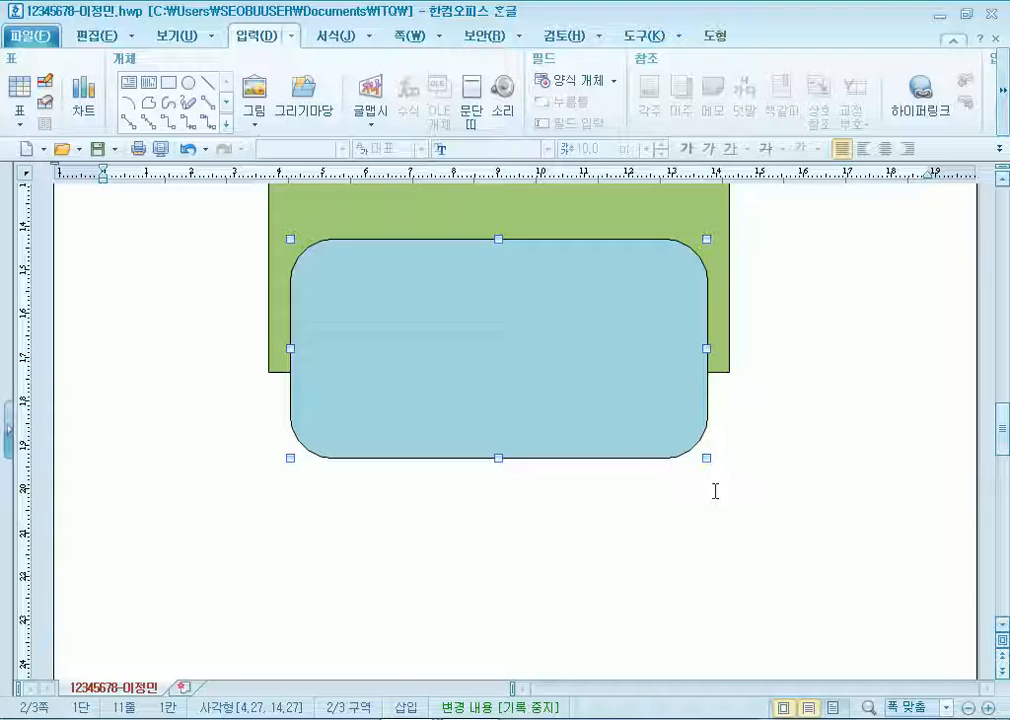
pyautogui.scroll(3, 712, 489)
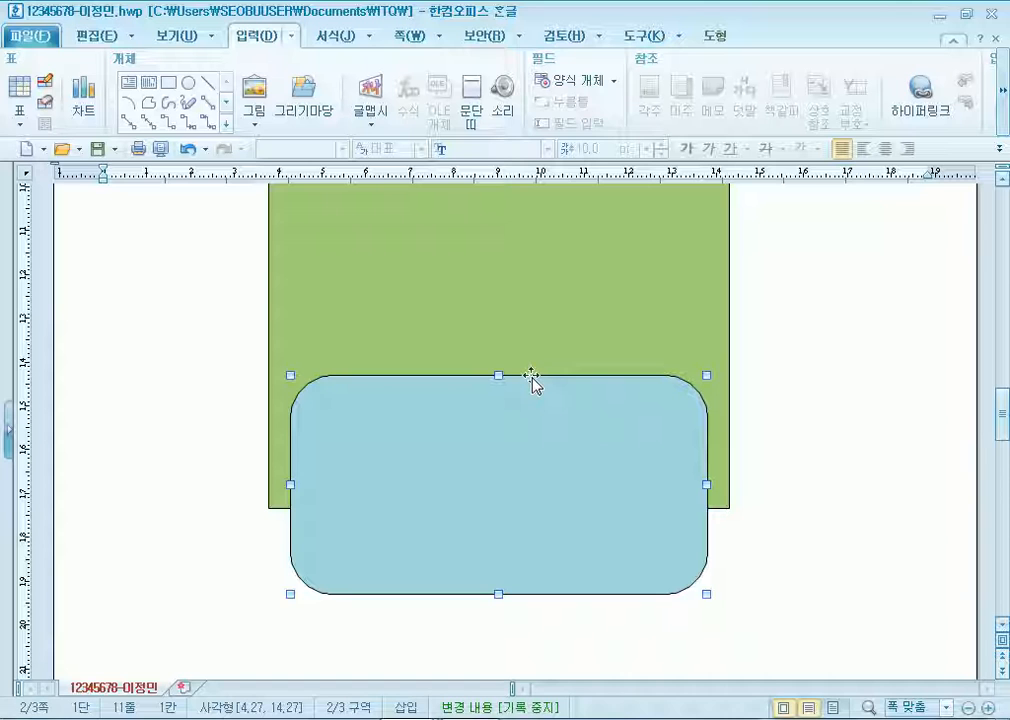
pyautogui.moveTo(531, 377); pyautogui.dragTo(530, 372)
pyautogui.moveTo(581, 511); pyautogui.dragTo(579, 503)
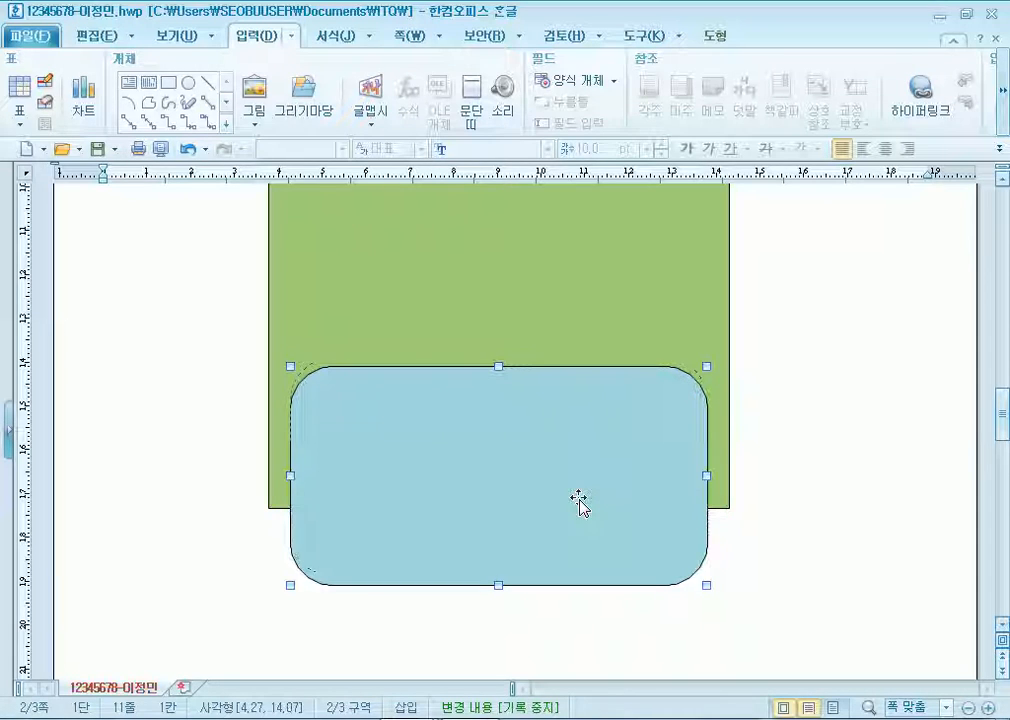
pyautogui.click(796, 451)
# Examine the arrangement of the blue title bar, the green rectangle and the light blue rounded box
pyautogui.scroll(-2, 673, 402)
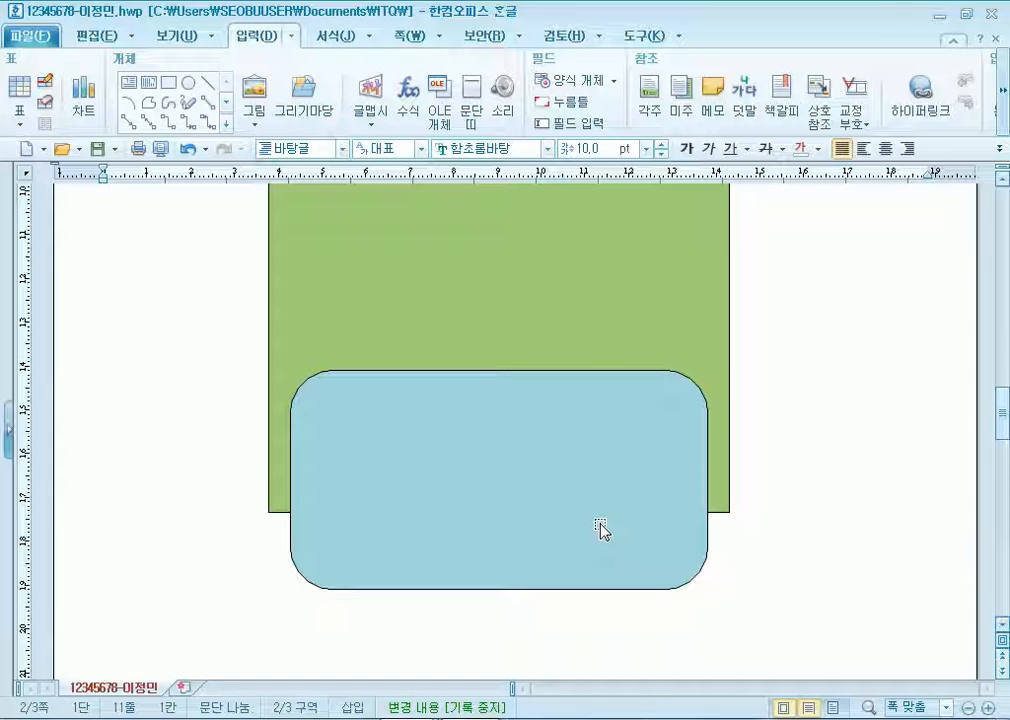
pyautogui.scroll(3, 600, 530)
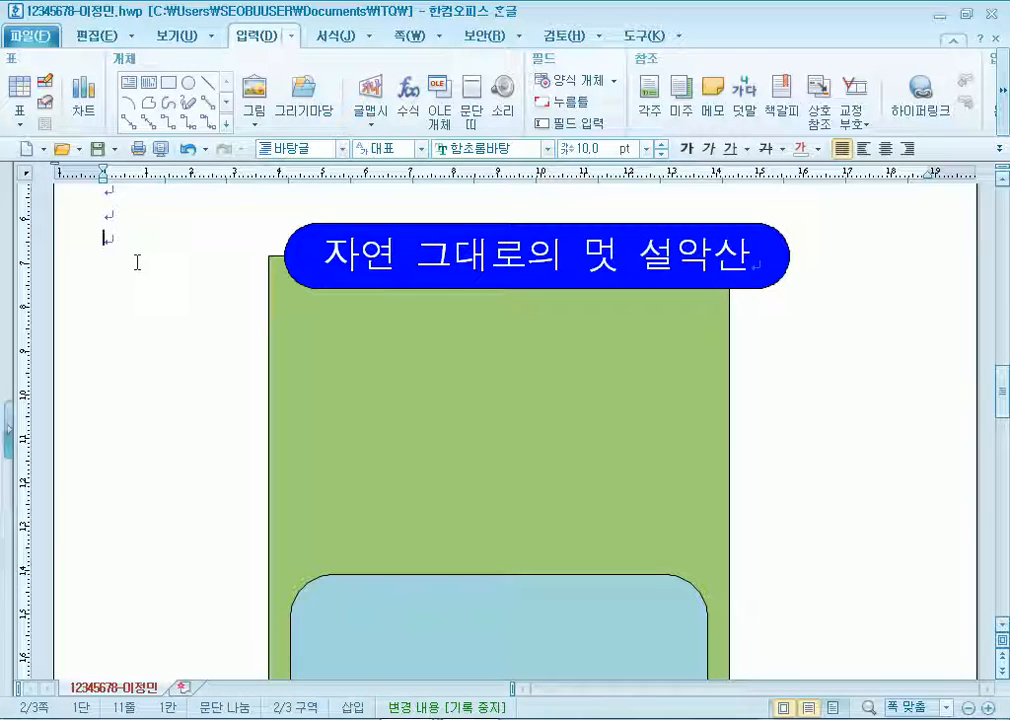
pyautogui.scroll(-2, 136, 262)
pyautogui.scroll(-2, 140, 270)
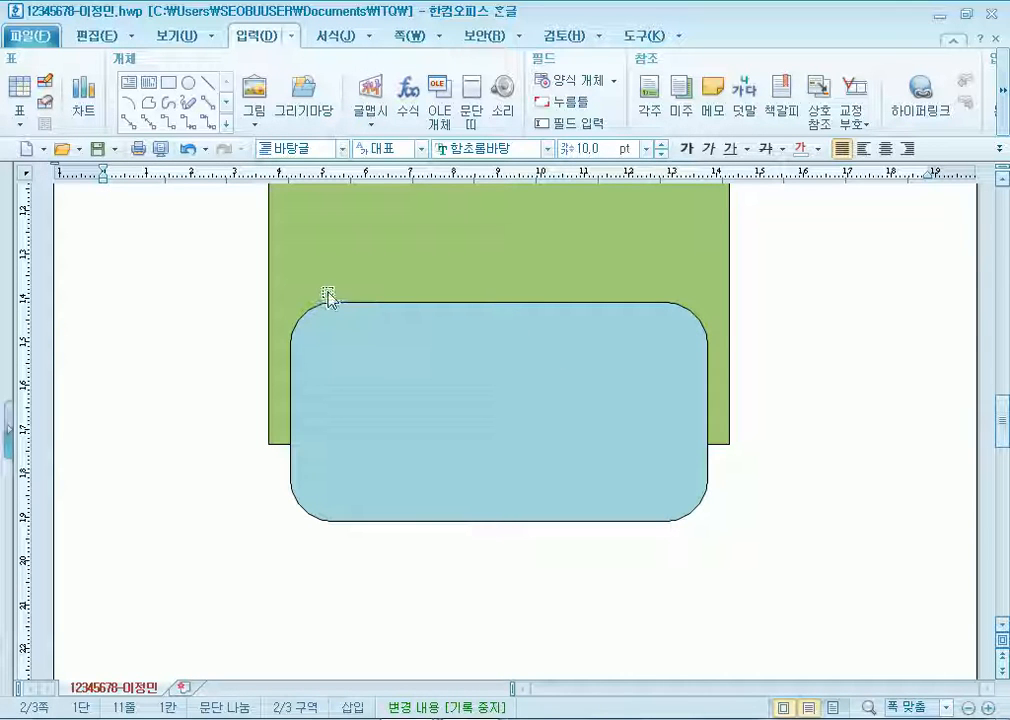
pyautogui.scroll(5, 158, 250)
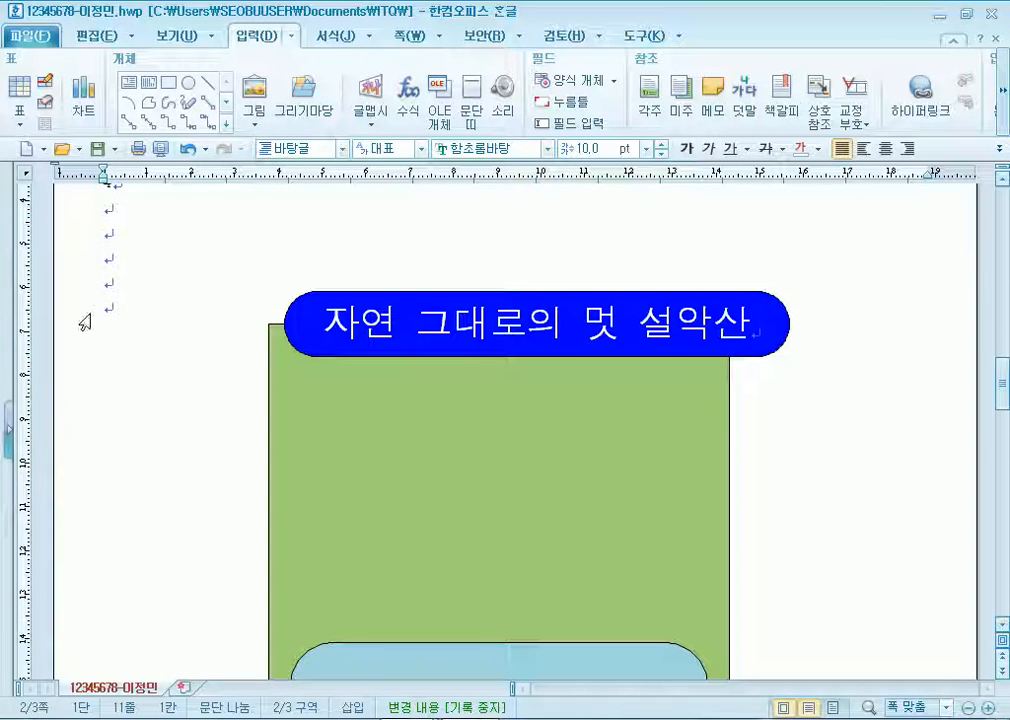
pyautogui.scroll(-5, 114, 305)
pyautogui.scroll(5, 101, 316)
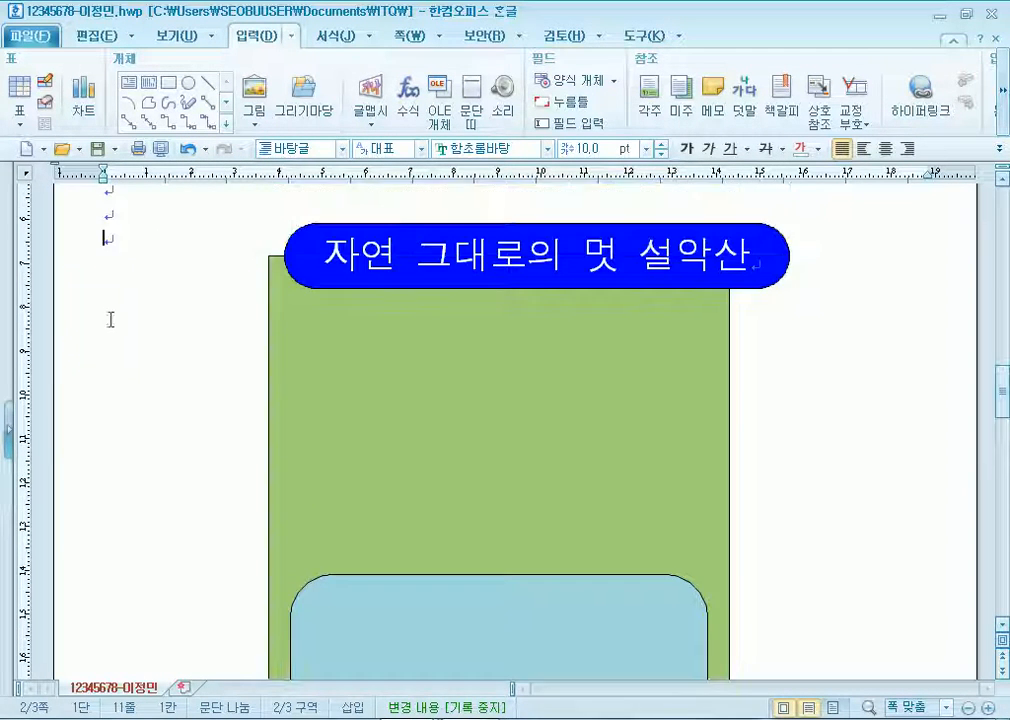
pyautogui.scroll(-5, 514, 530)
pyautogui.click(517, 462)
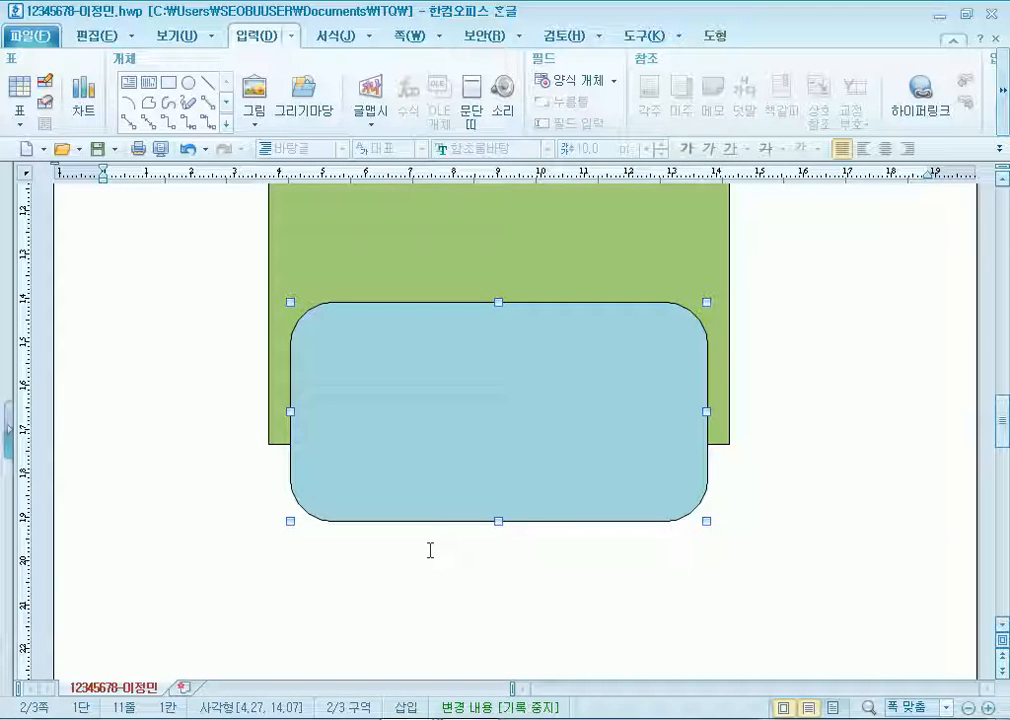
pyautogui.scroll(5, 430, 548)
pyautogui.click(165, 333)
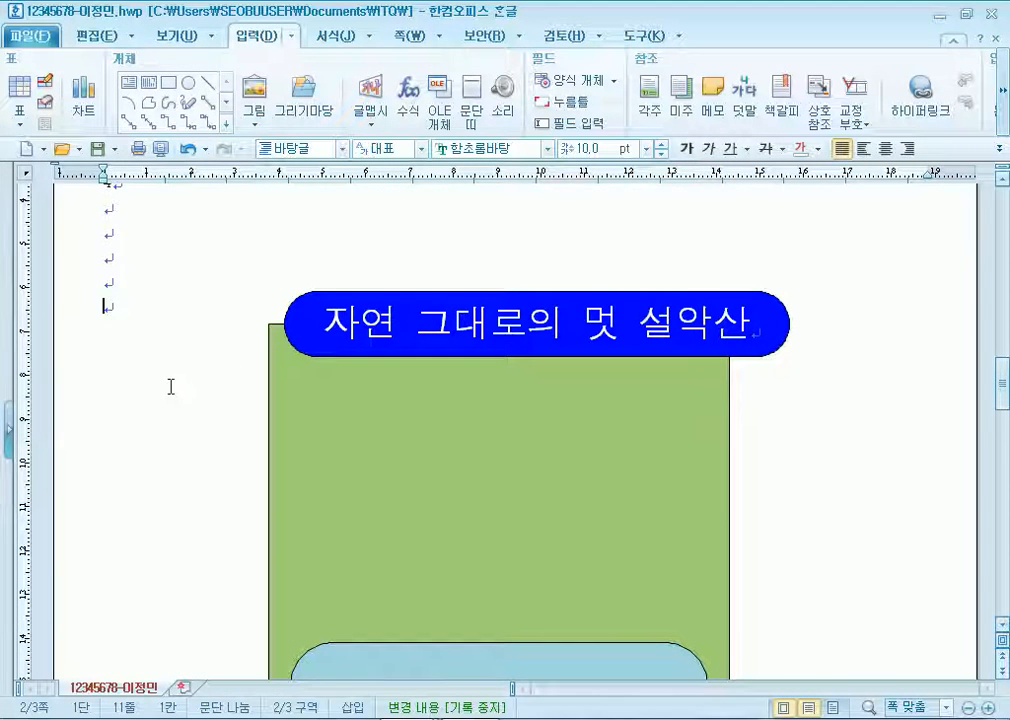
pyautogui.scroll(-5, 172, 387)
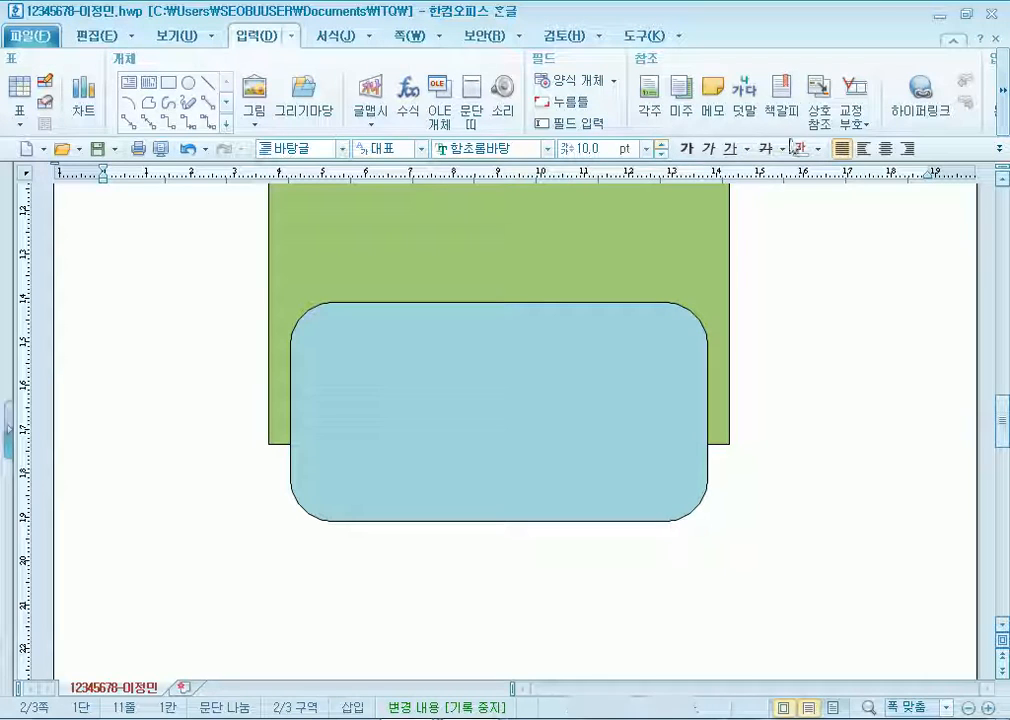
pyautogui.click(378, 98)
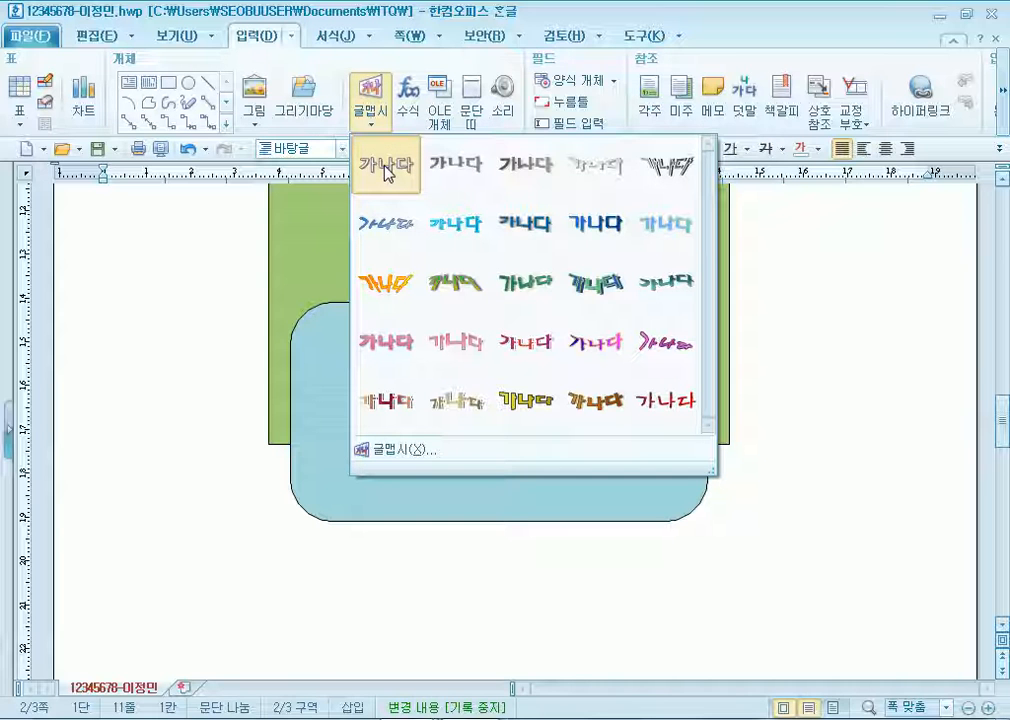
pyautogui.click(395, 451)
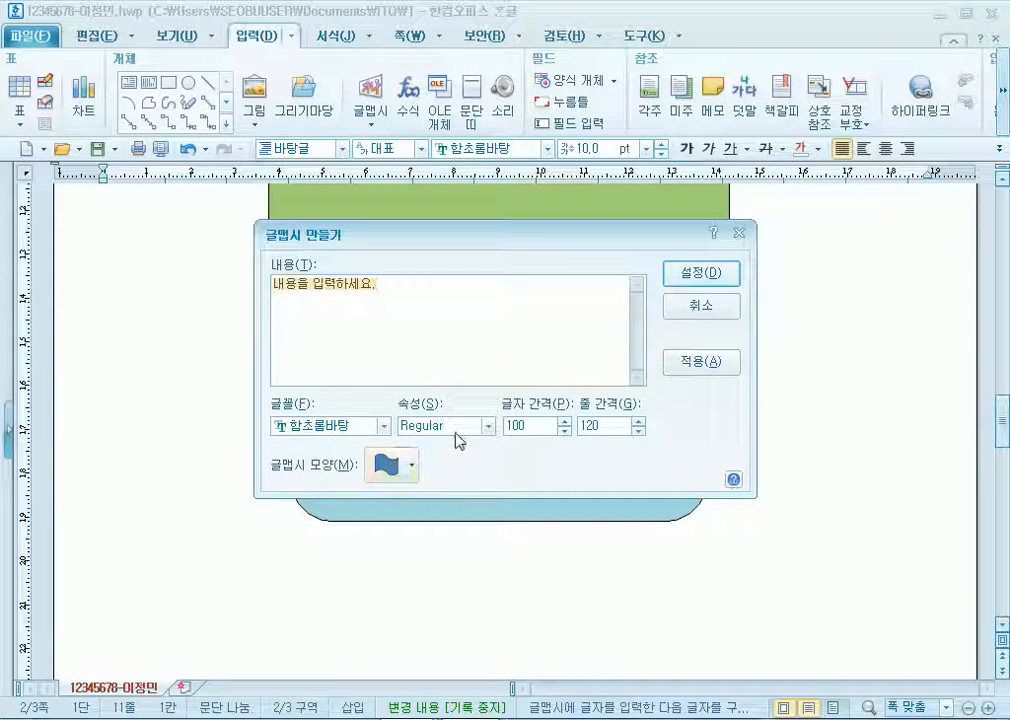
pyautogui.click(701, 306)
pyautogui.click(342, 148)
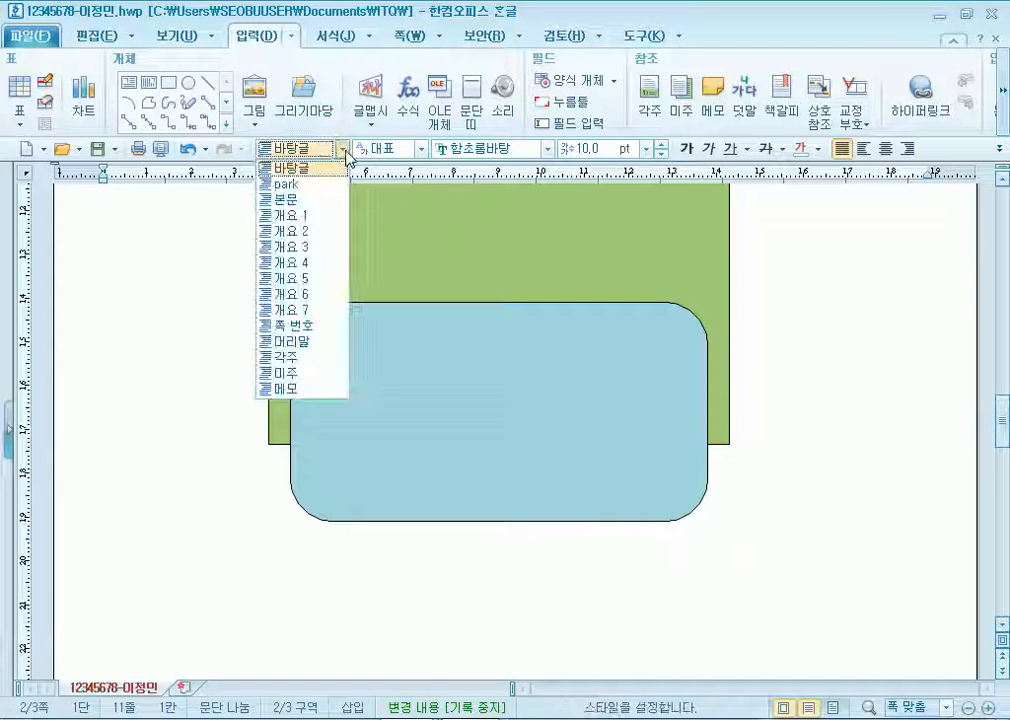
# Start a new custom 글맵시 (WordArt) with the text 설악산, and move its dialog slightly upward
pyautogui.click(371, 100)
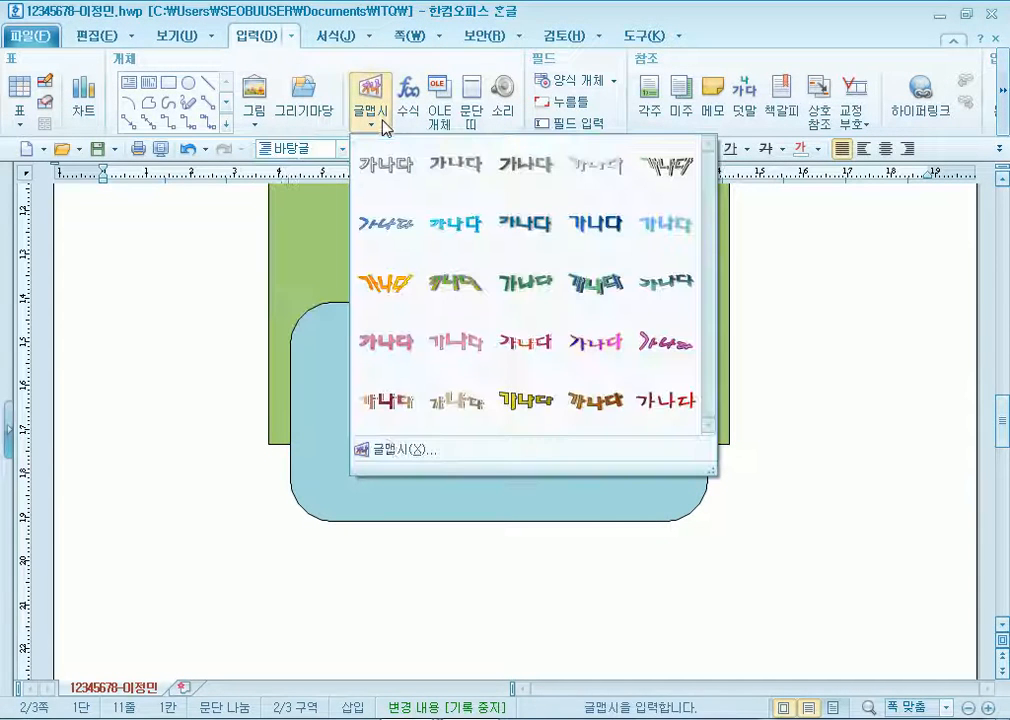
pyautogui.click(393, 452)
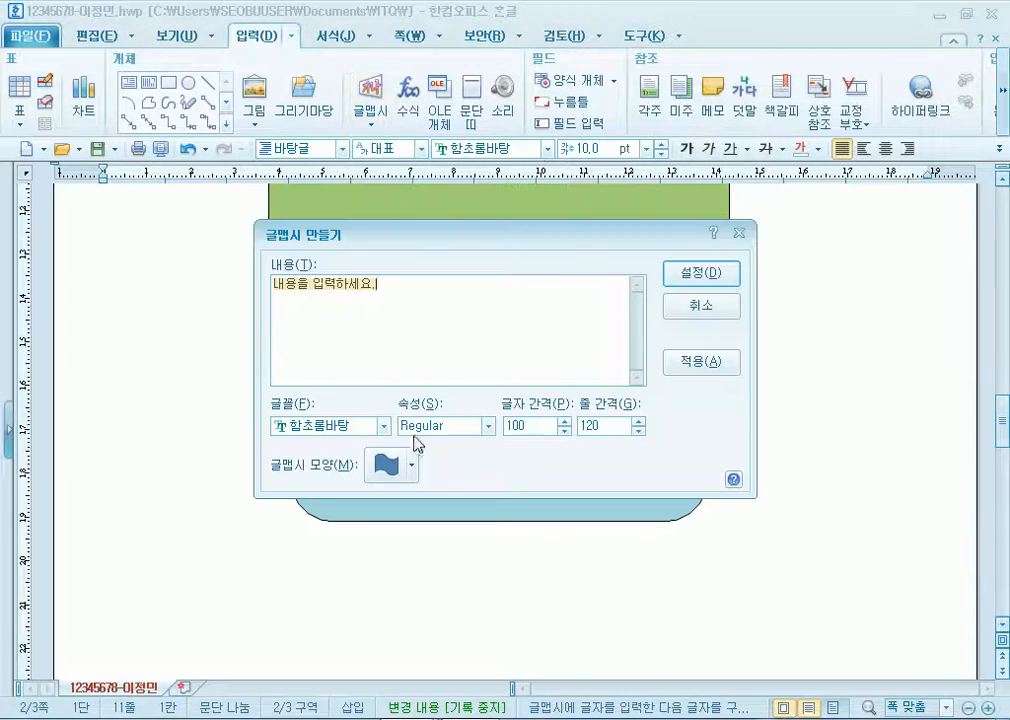
pyautogui.write('설악산')
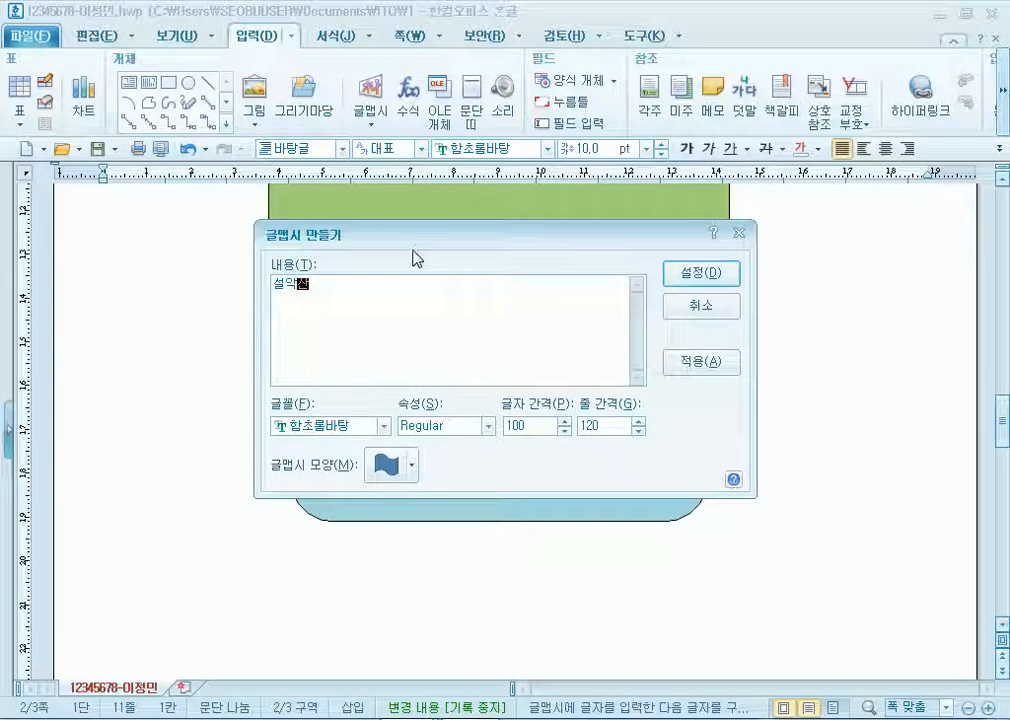
pyautogui.moveTo(417, 234); pyautogui.dragTo(407, 200)
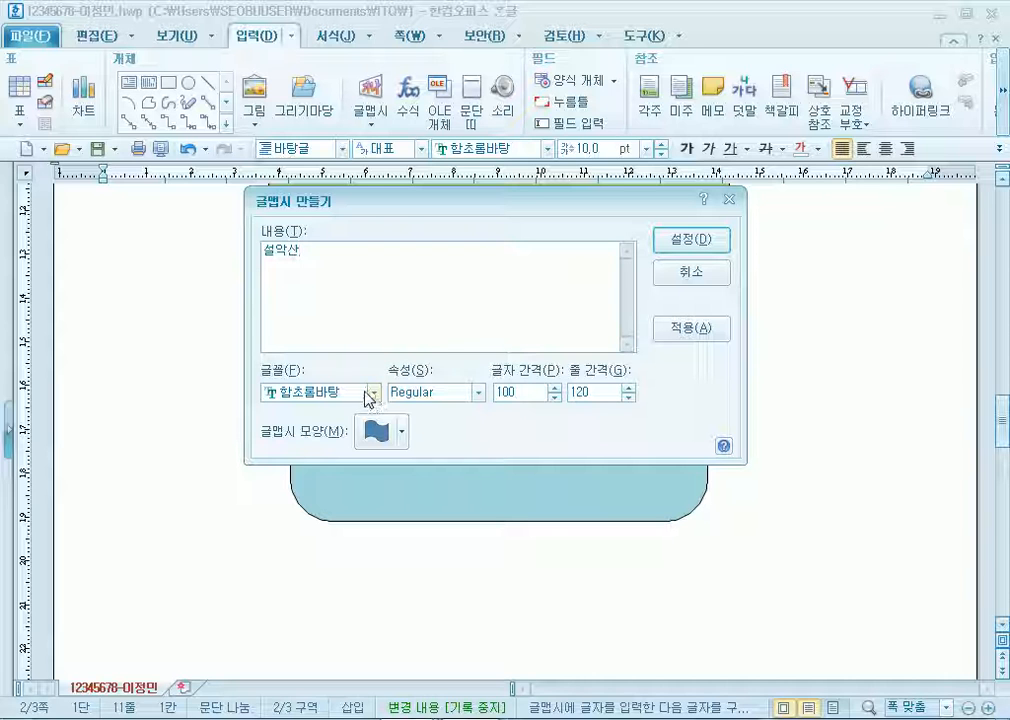
pyautogui.click(373, 396)
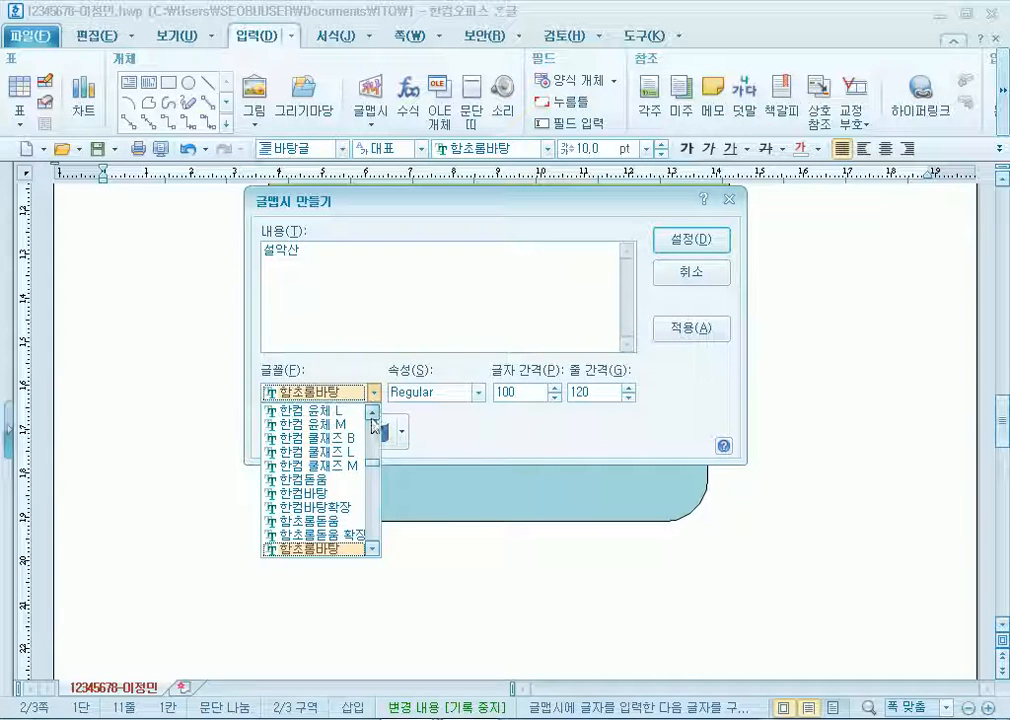
pyautogui.click(377, 471)
pyautogui.moveTo(372, 467)
pyautogui.mouseDown()
pyautogui.moveTo(375, 420)
pyautogui.moveTo(379, 446)
pyautogui.mouseUp()
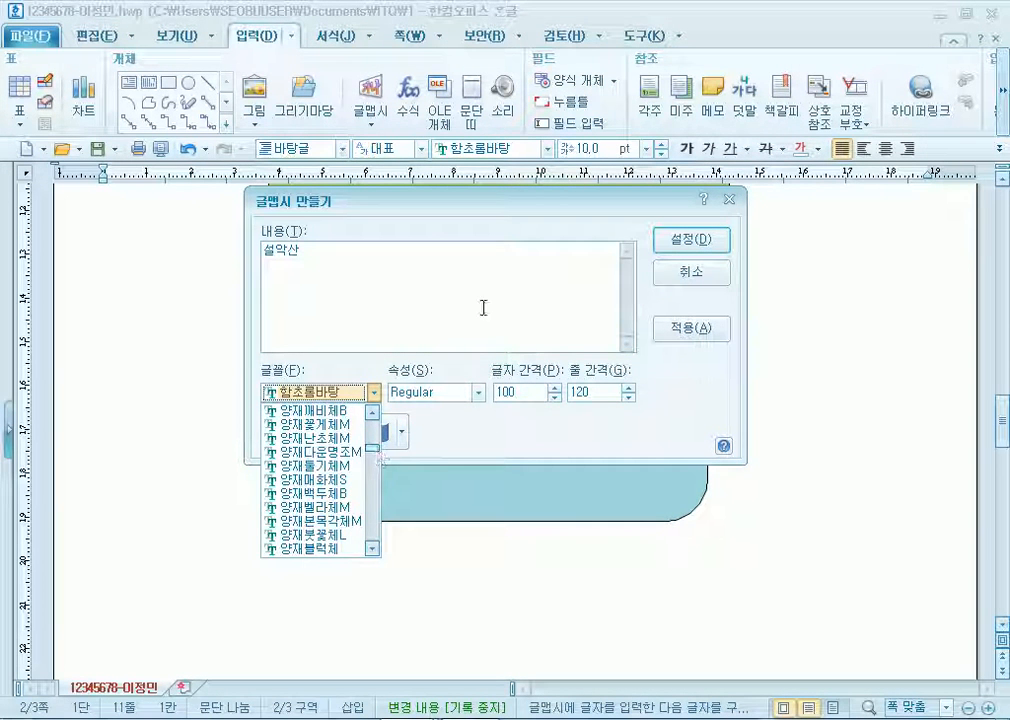
pyautogui.click(455, 342)
# Give the 설악산 글맵시 the 역갈매기형 수장 shape and the 굴림 font, and insert it into the document
pyautogui.click(380, 432)
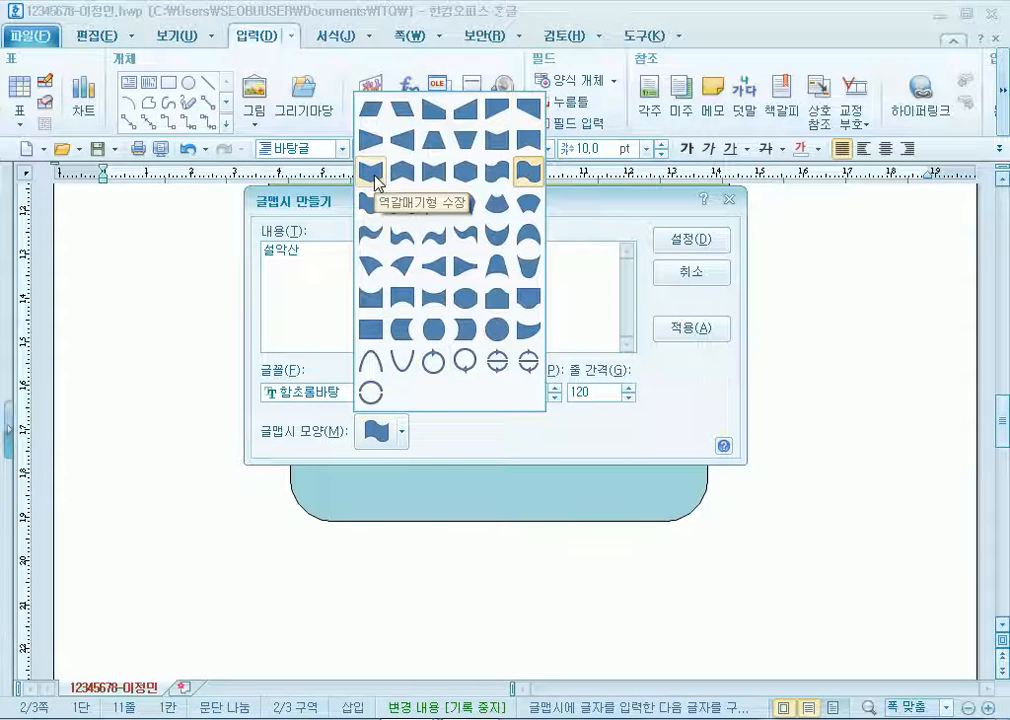
pyautogui.click(374, 172)
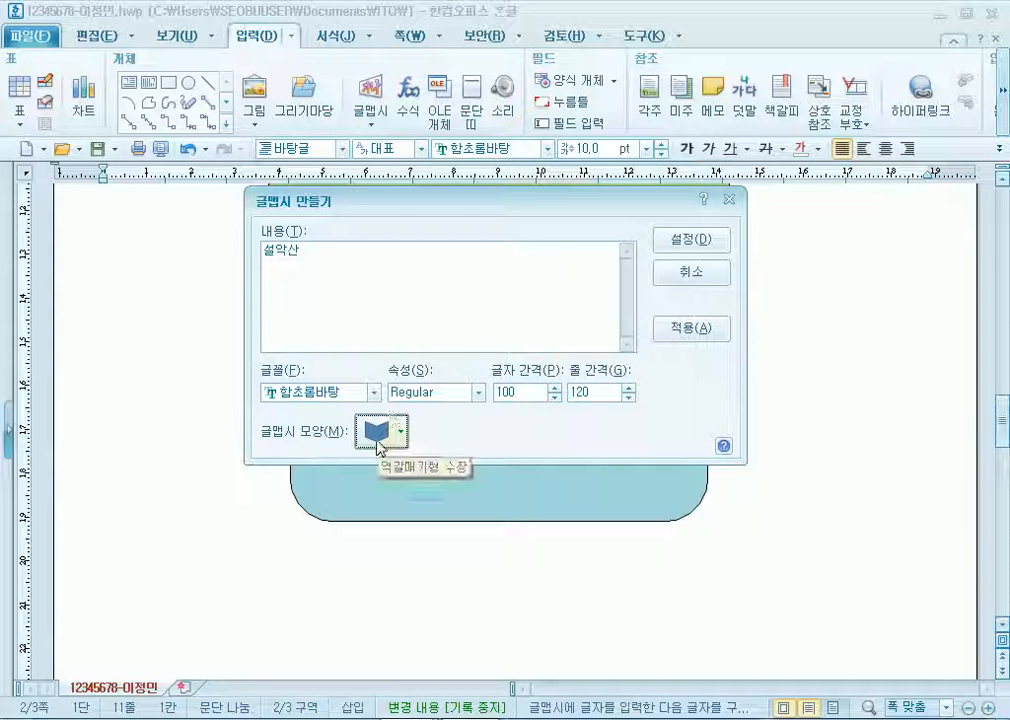
pyautogui.click(374, 393)
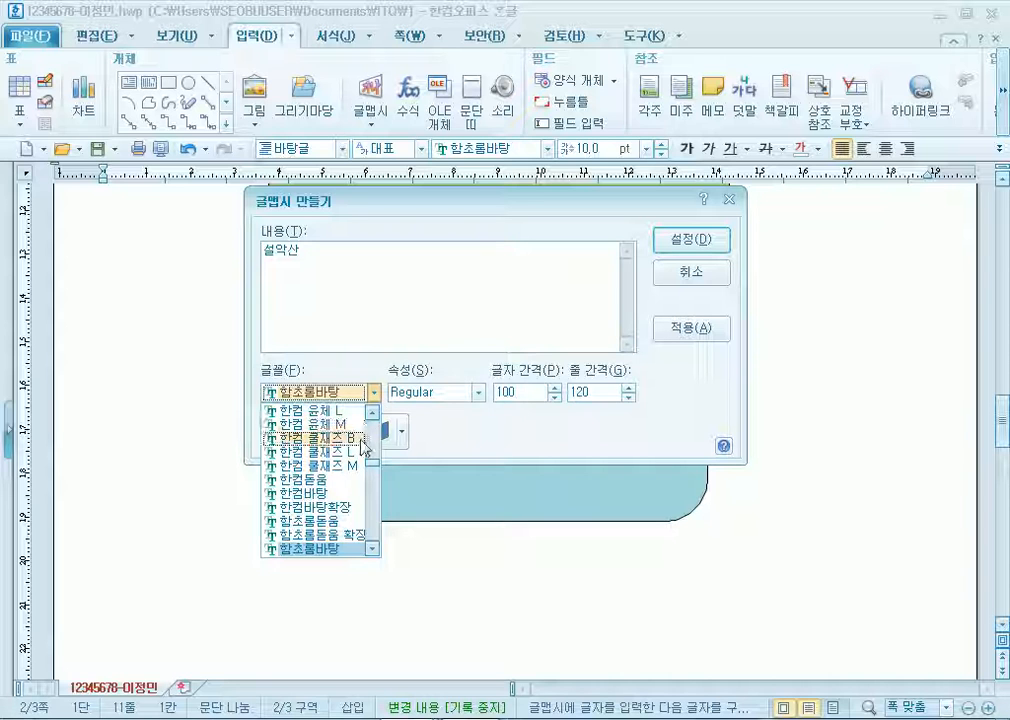
pyautogui.moveTo(368, 461); pyautogui.dragTo(365, 428)
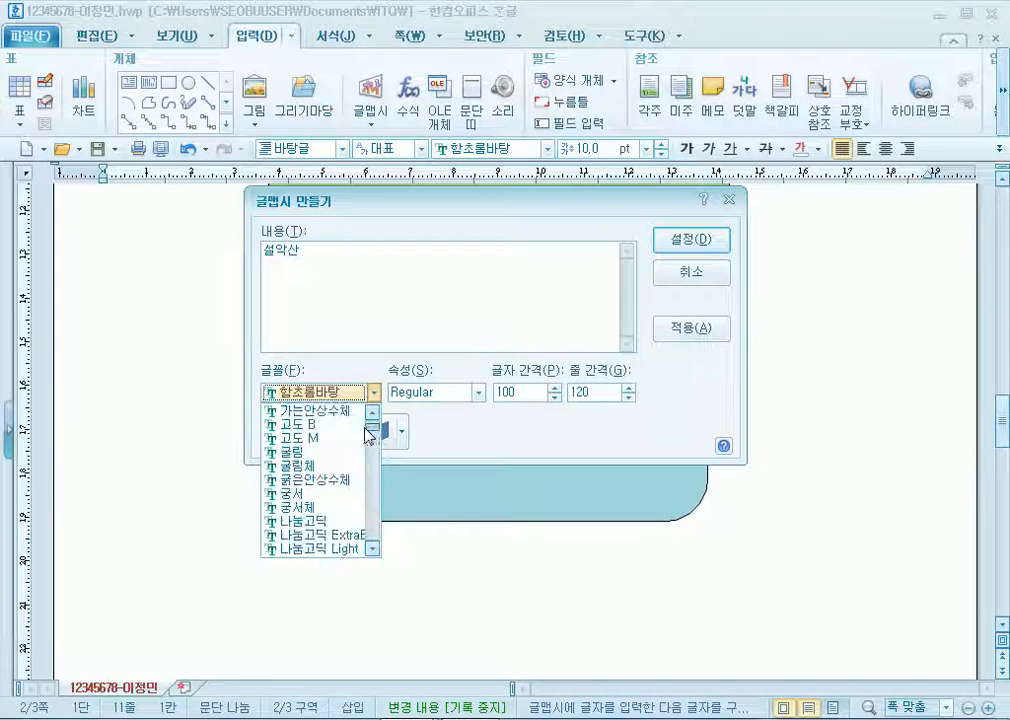
pyautogui.click(300, 451)
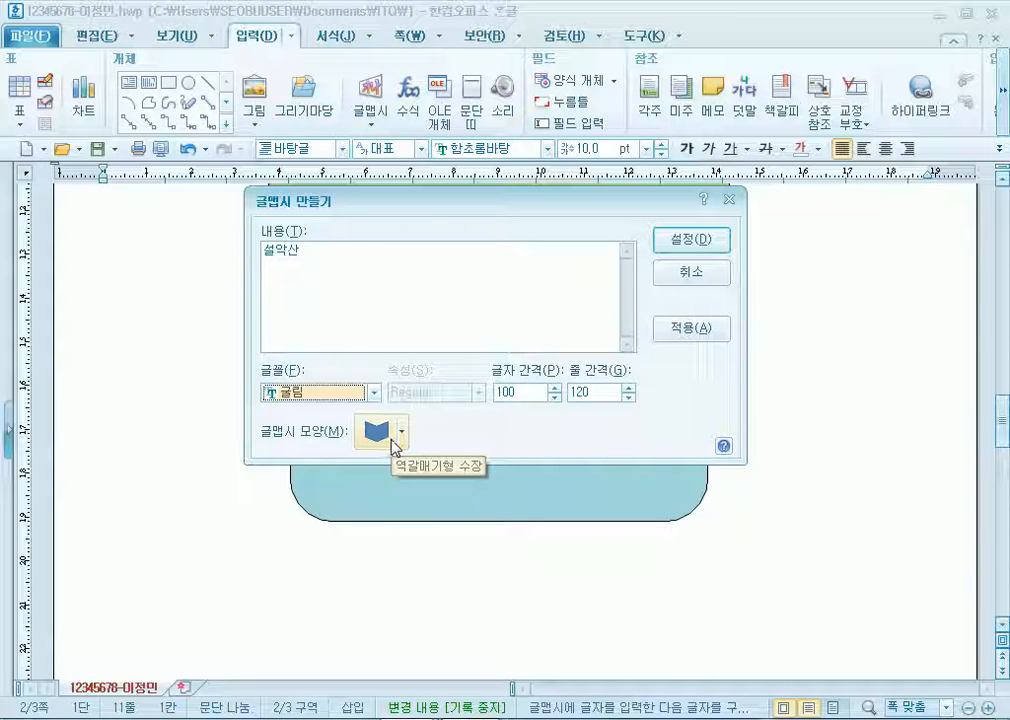
pyautogui.click(395, 440)
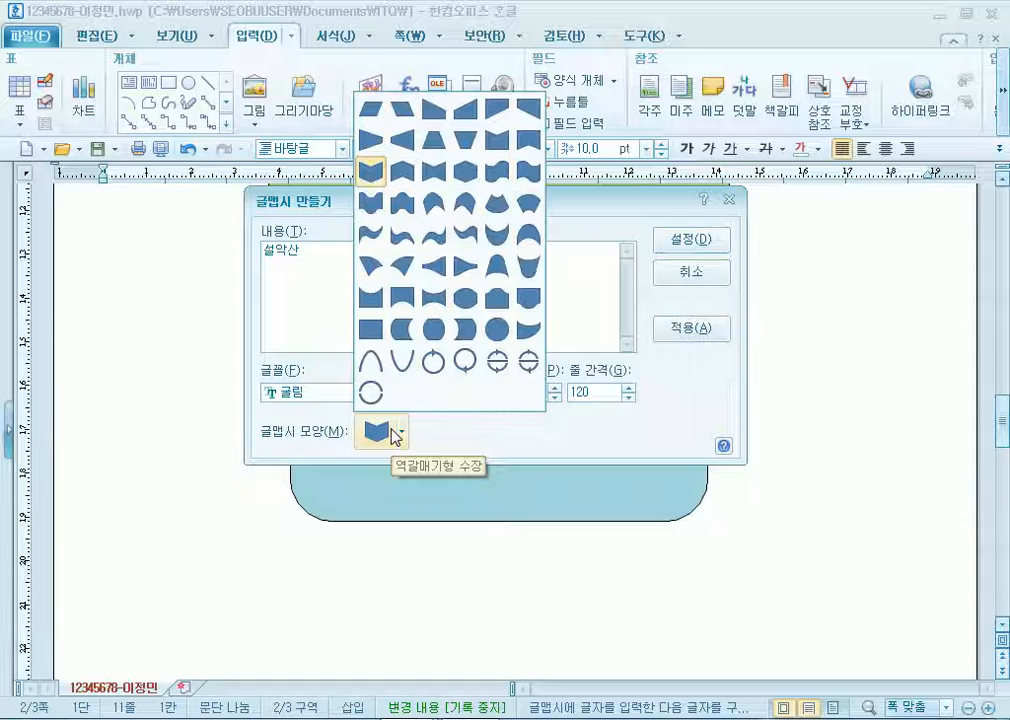
pyautogui.click(379, 184)
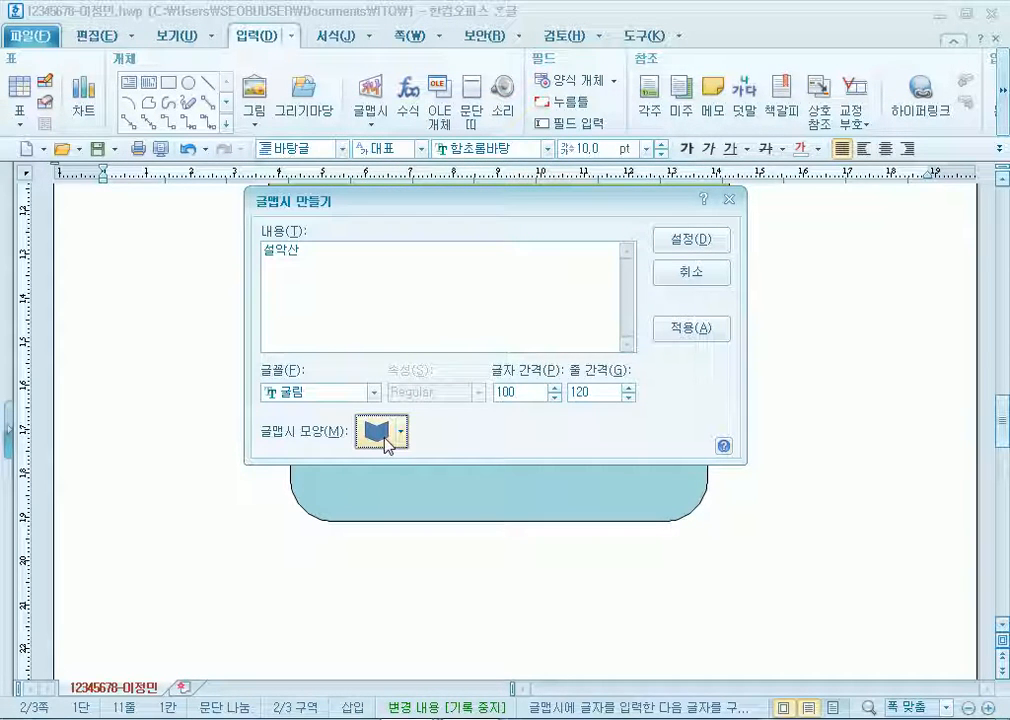
pyautogui.click(670, 247)
# Open the 설악산 글맵시's properties and set its fill colour to blue (RGB 0, 0, 255)
pyautogui.scroll(8, 248, 451)
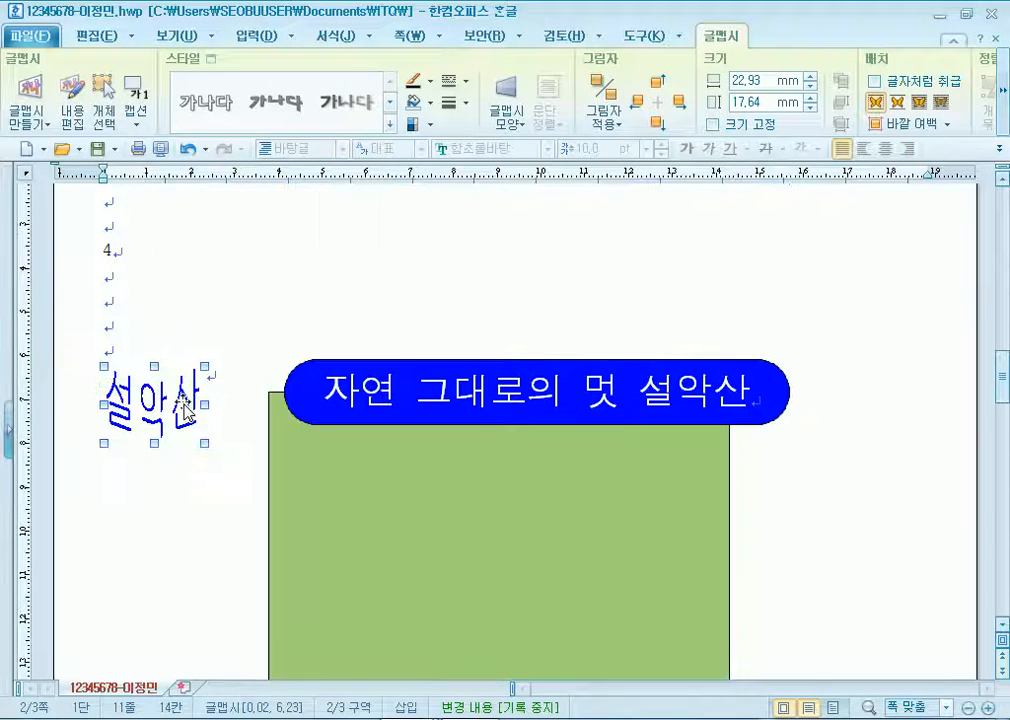
pyautogui.click(198, 485)
pyautogui.doubleClick(154, 326)
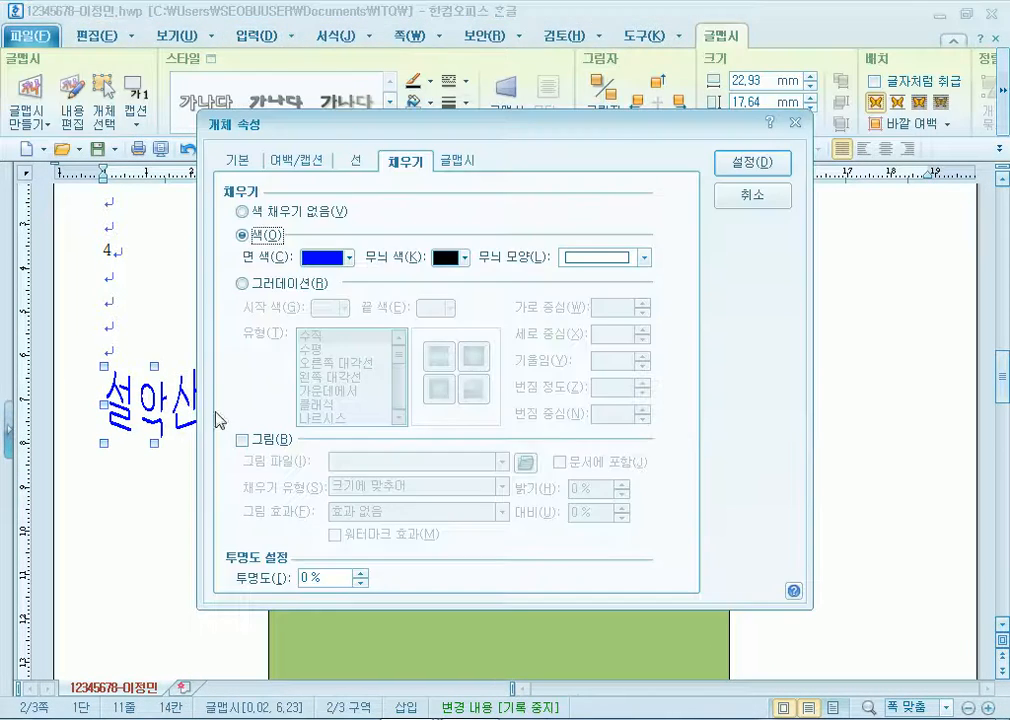
pyautogui.click(343, 262)
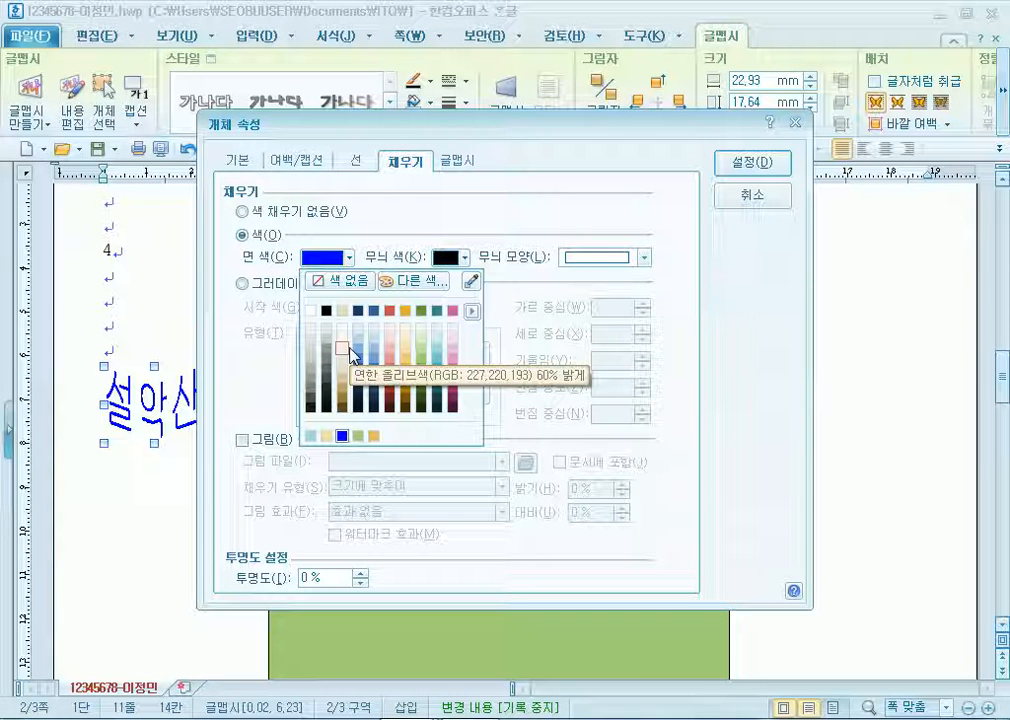
pyautogui.click(428, 282)
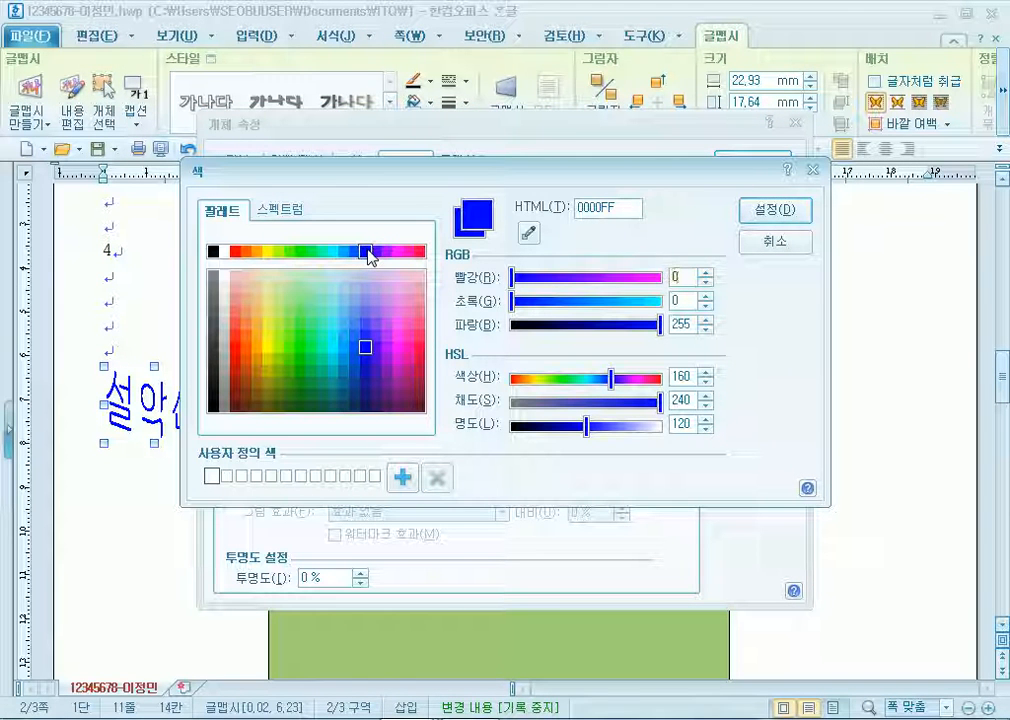
pyautogui.click(748, 213)
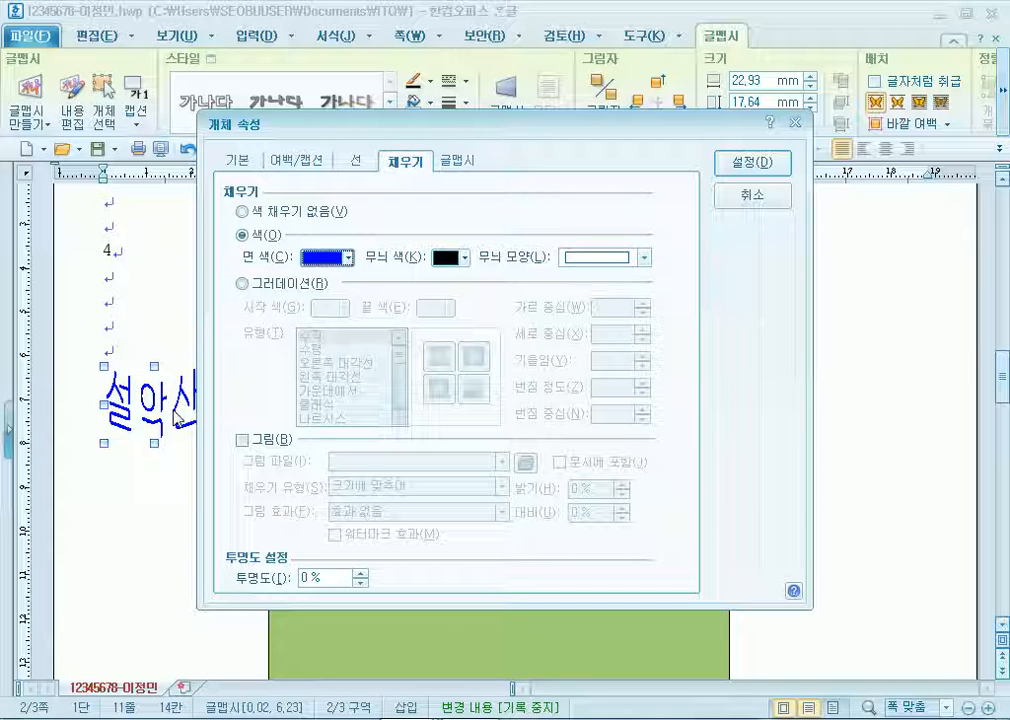
# Set the 글맵시's width to 40 mm and height to 20 mm, and fix its size (크기 고정)
pyautogui.click(240, 161)
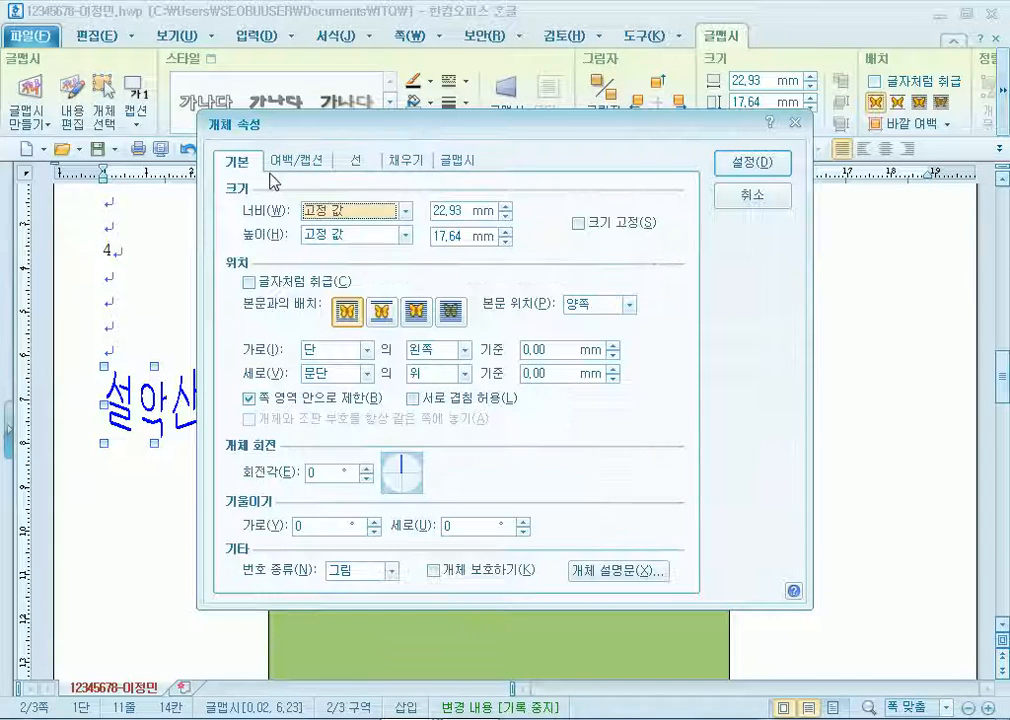
pyautogui.click(468, 215)
pyautogui.write('40')
pyautogui.press('Tab')
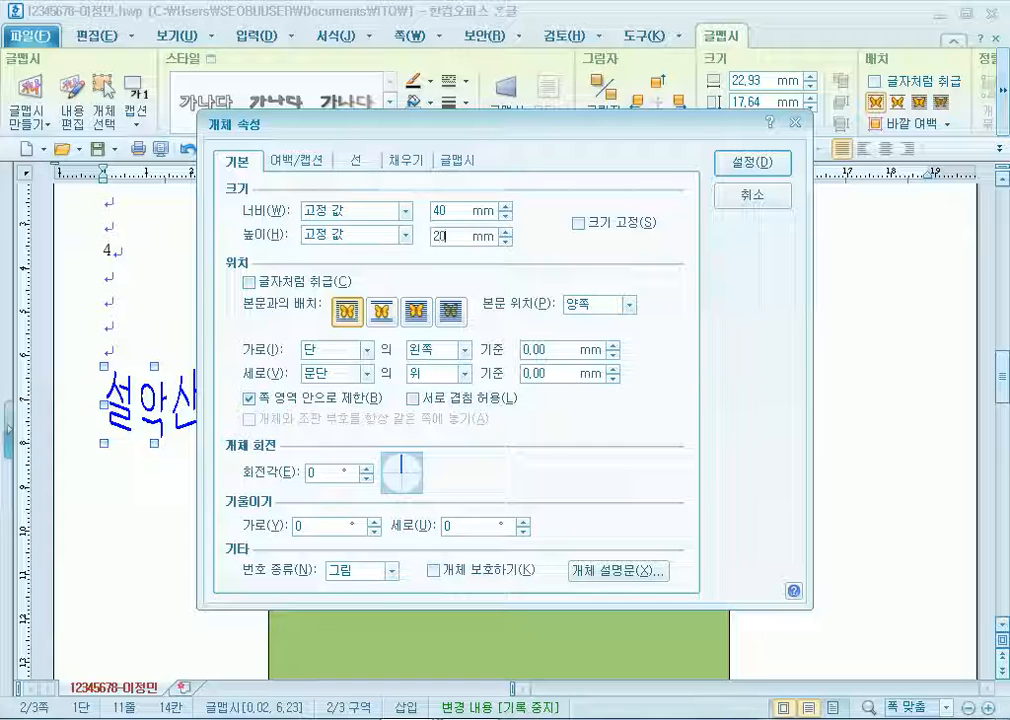
pyautogui.click(582, 226)
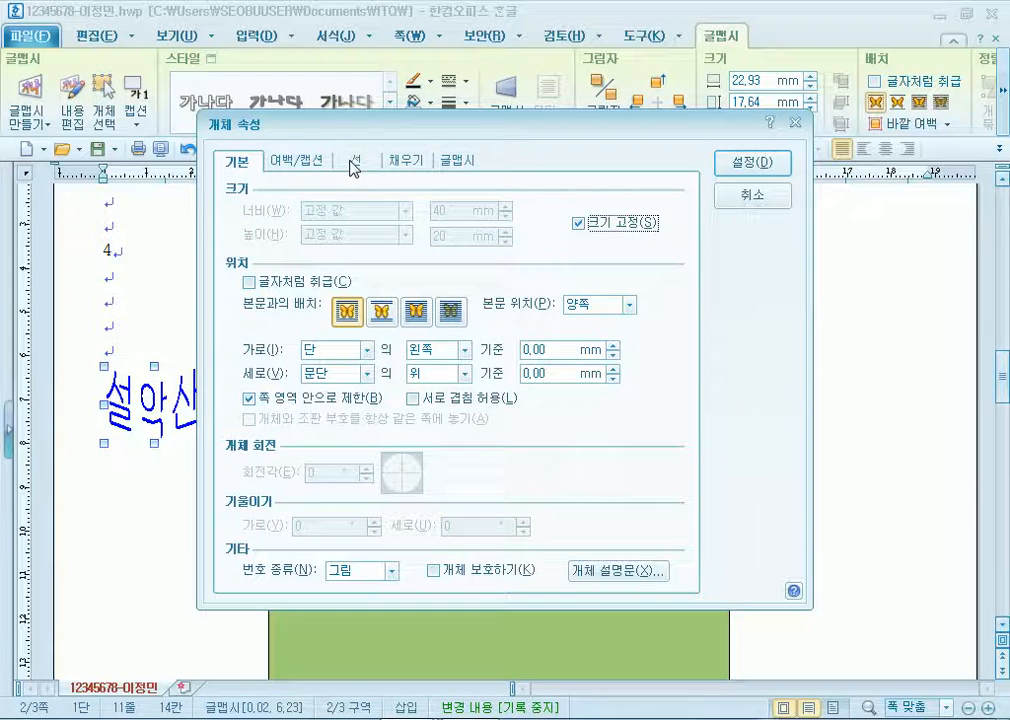
# Review the 글맵시's fill, font and shape settings, keep the 역갈매기형 수장 shape, and apply the object properties
pyautogui.click(406, 166)
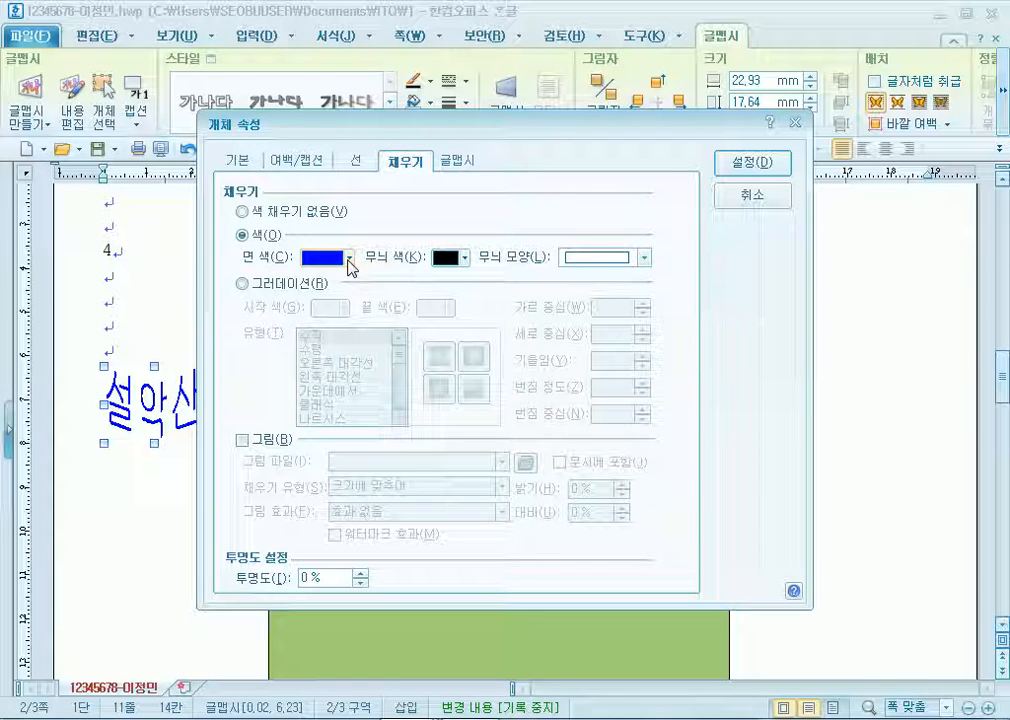
pyautogui.click(456, 163)
pyautogui.click(371, 287)
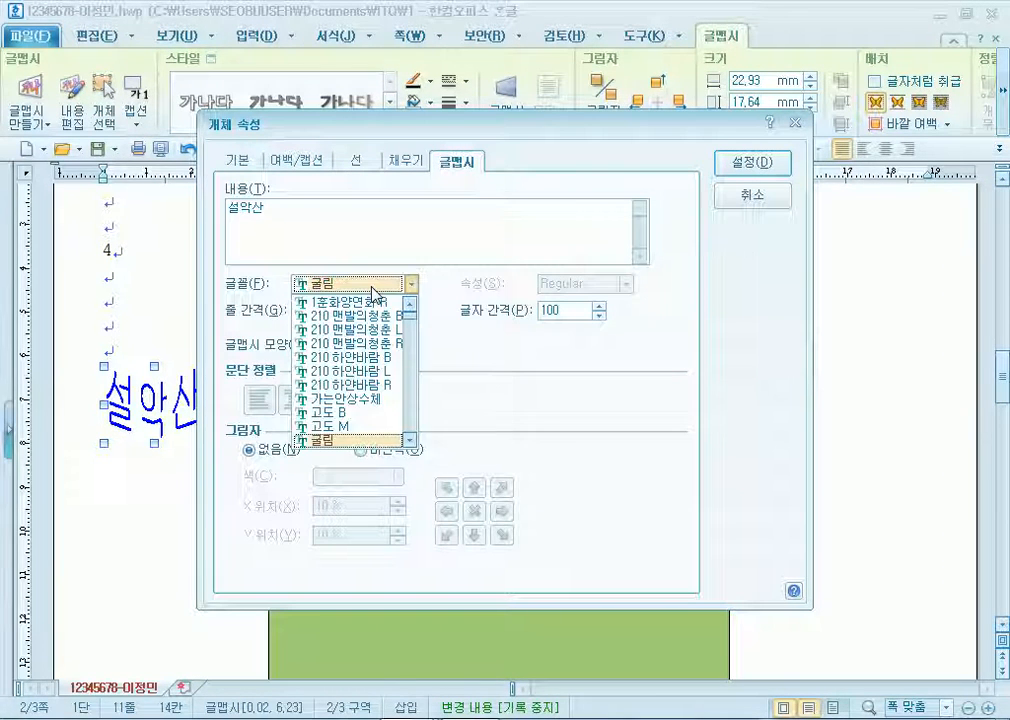
pyautogui.click(371, 287)
pyautogui.click(352, 344)
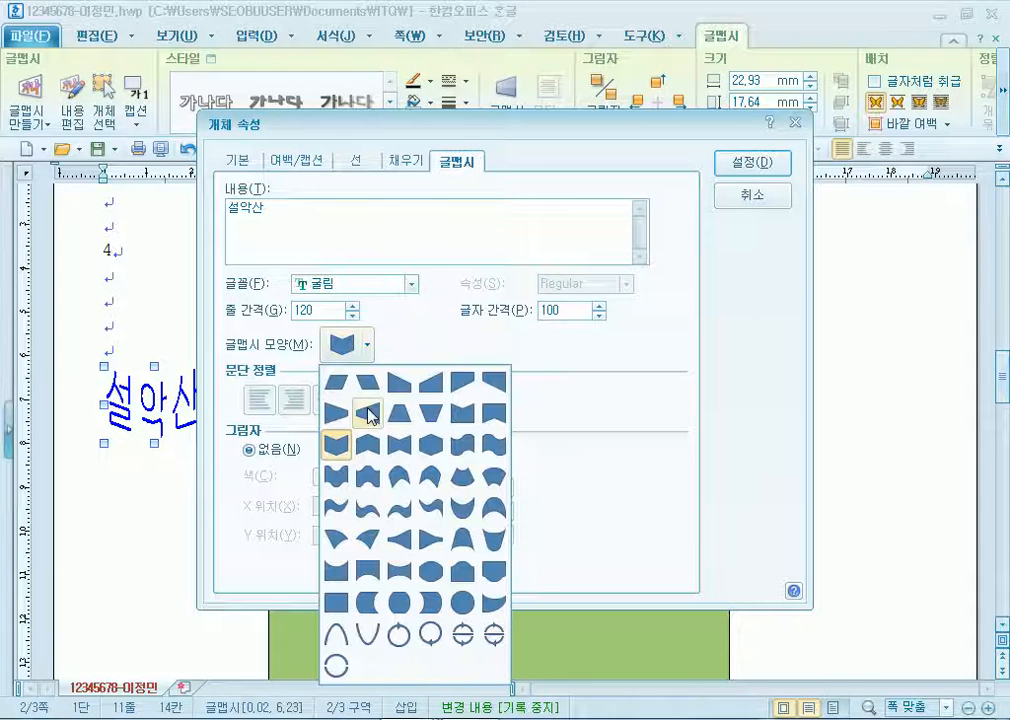
pyautogui.click(340, 456)
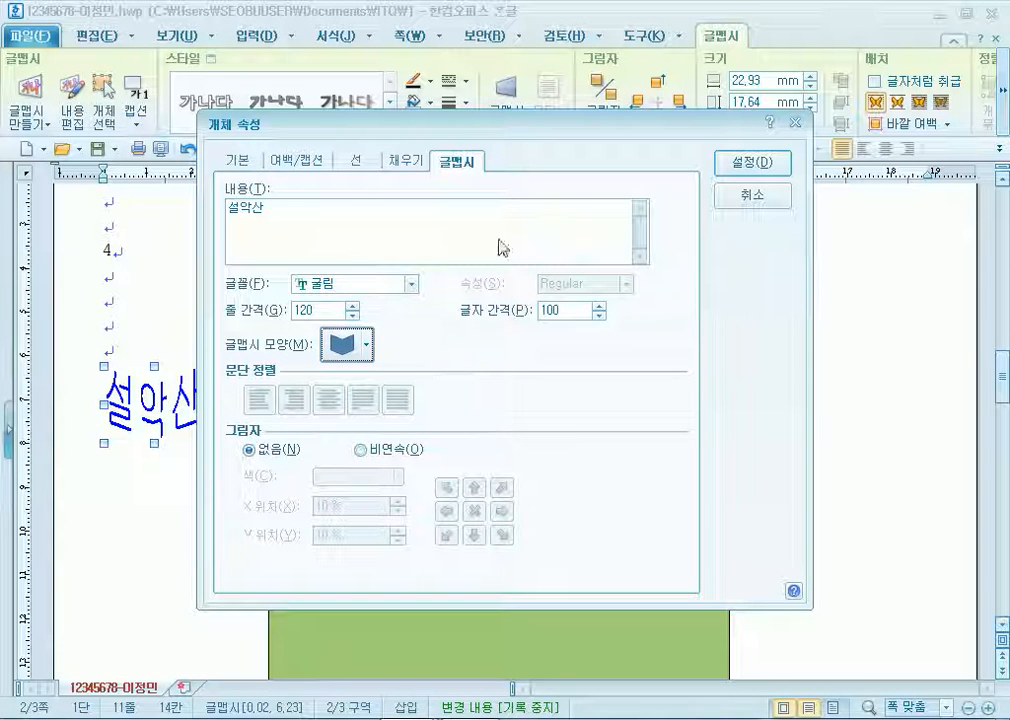
pyautogui.click(739, 170)
# Move the 설악산 글맵시 down along the green rectangle's left edge, above the level of the light blue box
pyautogui.scroll(-3, 400, 397)
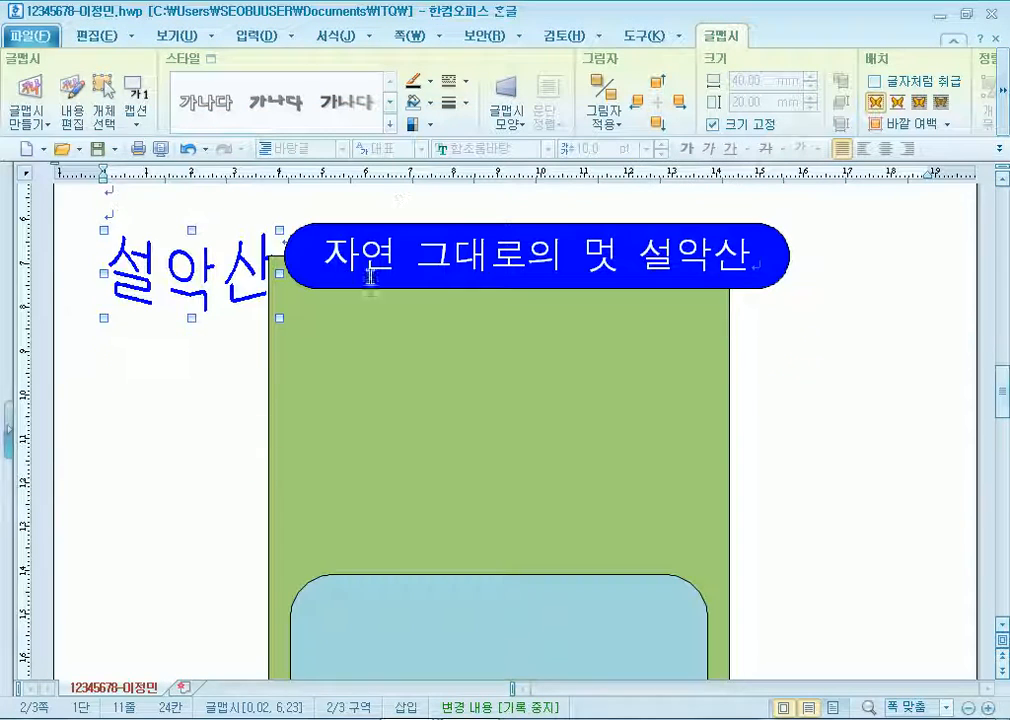
pyautogui.moveTo(200, 289); pyautogui.dragTo(240, 380)
pyautogui.scroll(-5, 245, 370)
pyautogui.scroll(3, 232, 376)
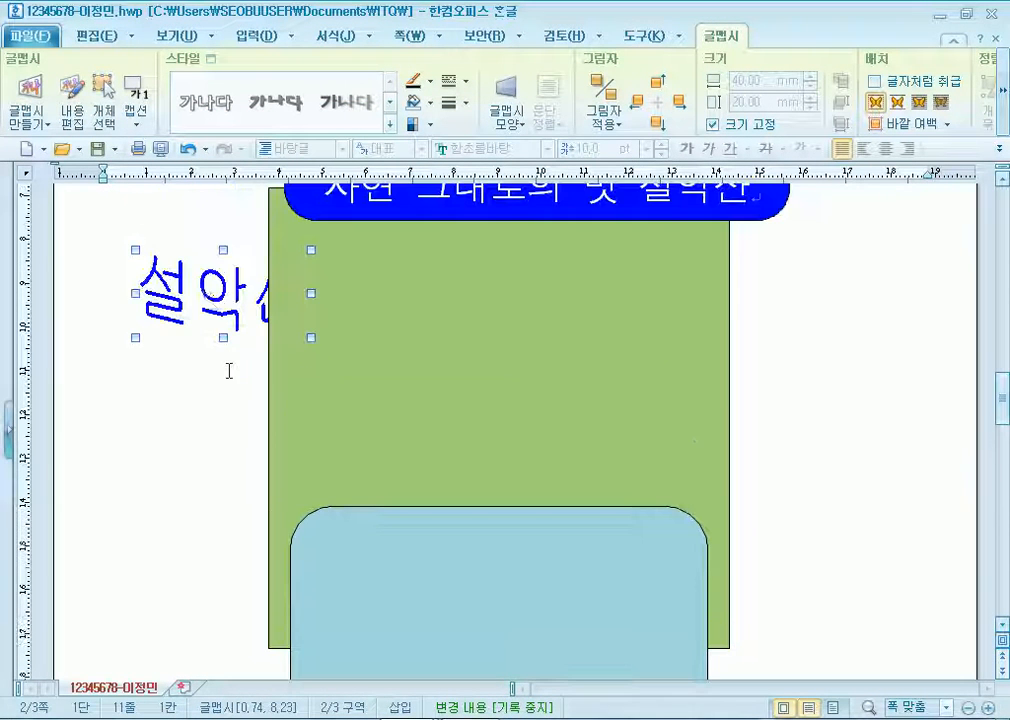
pyautogui.moveTo(205, 295); pyautogui.dragTo(208, 372)
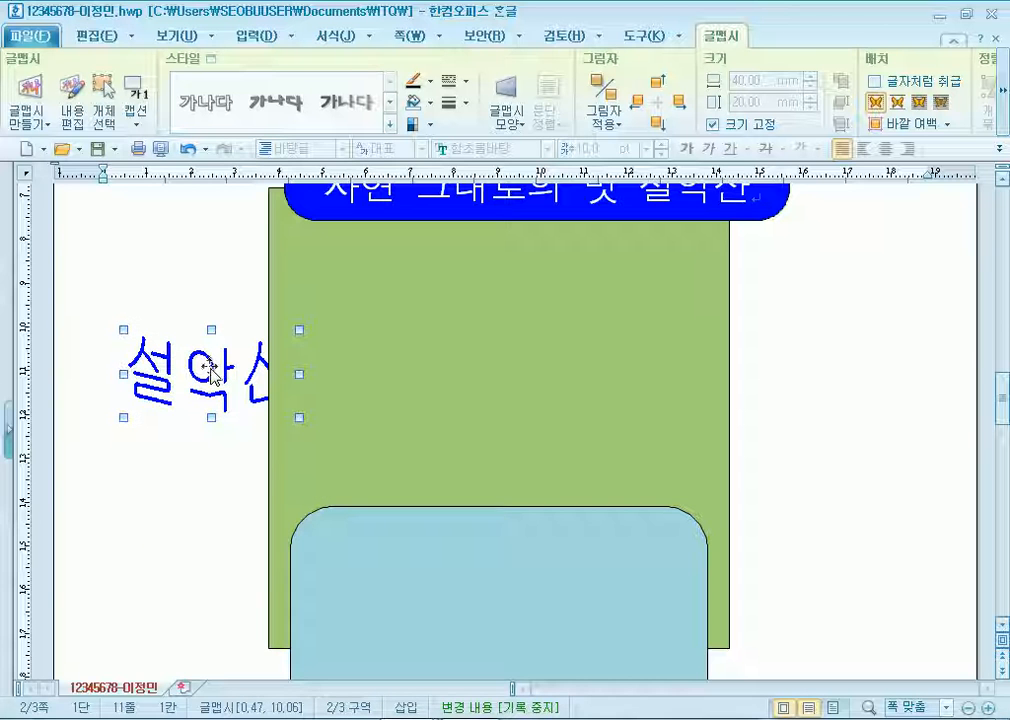
pyautogui.scroll(-3, 207, 374)
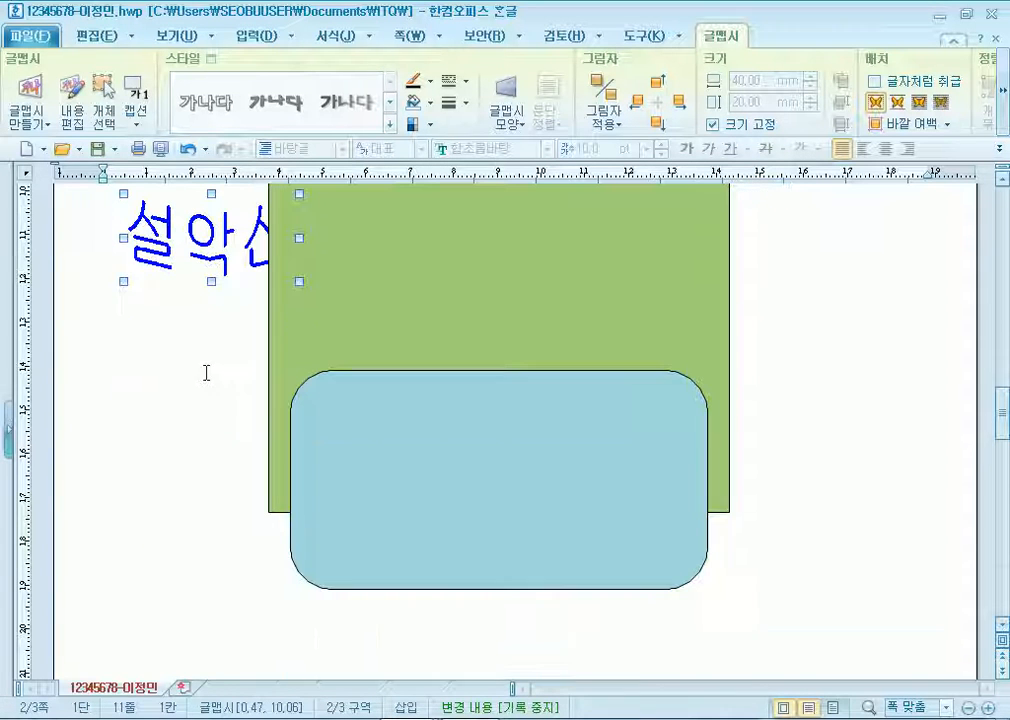
# Try the 맨 앞으로 and 맨 뒤로 stacking orders on the 설악산 글맵시 overlapping the green rectangle
pyautogui.rightClick(212, 246)
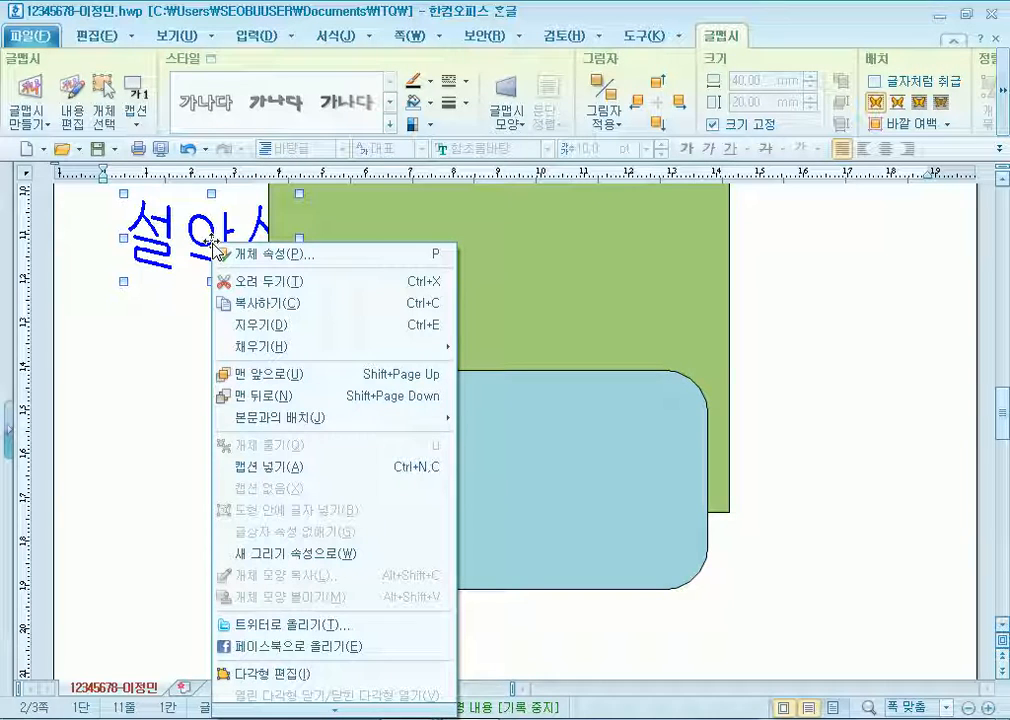
pyautogui.click(256, 375)
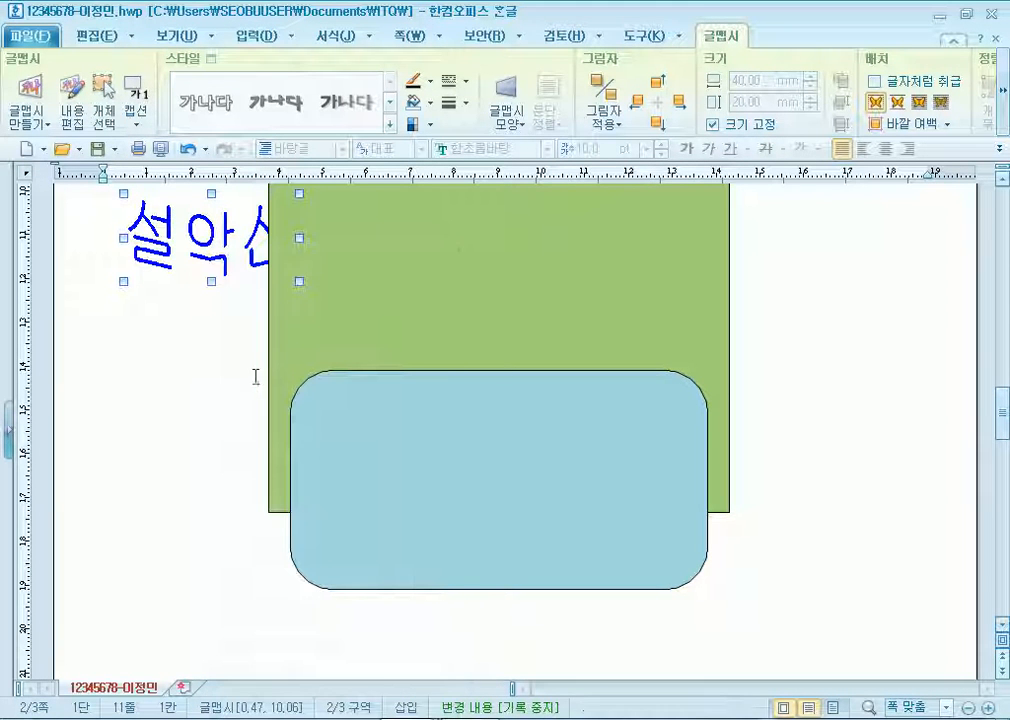
pyautogui.rightClick(215, 250)
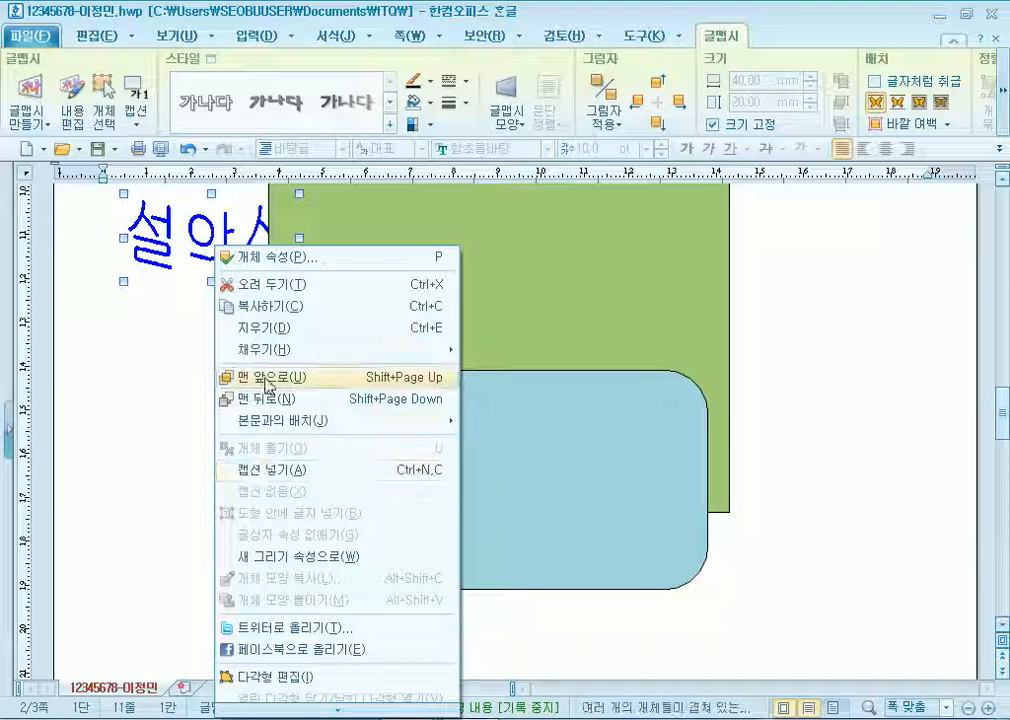
pyautogui.click(268, 380)
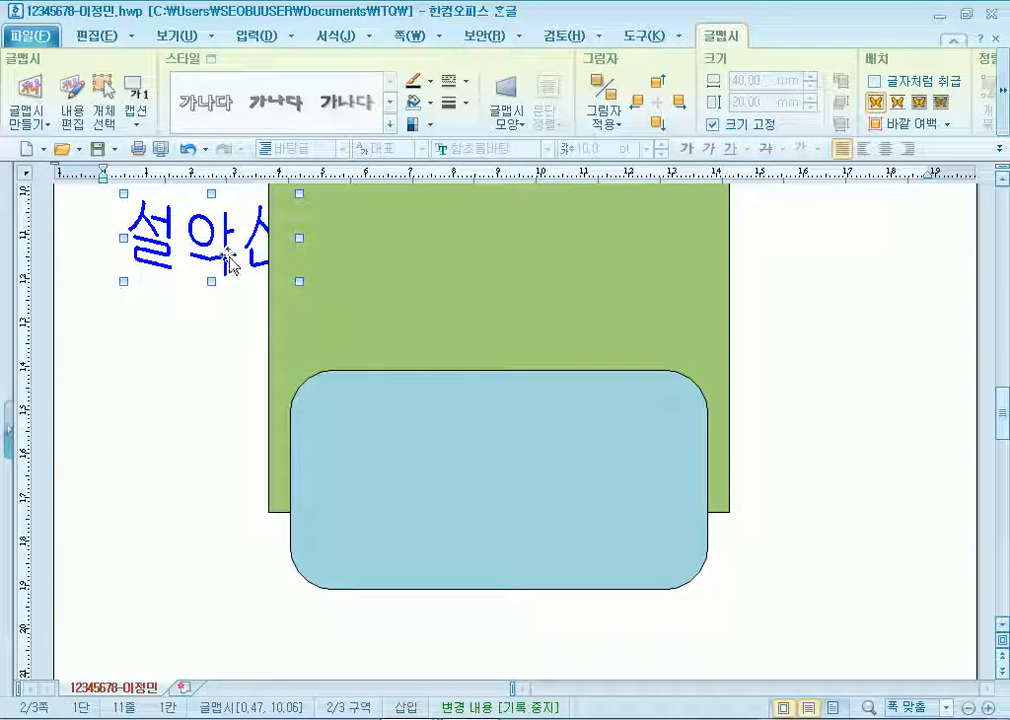
pyautogui.rightClick(226, 252)
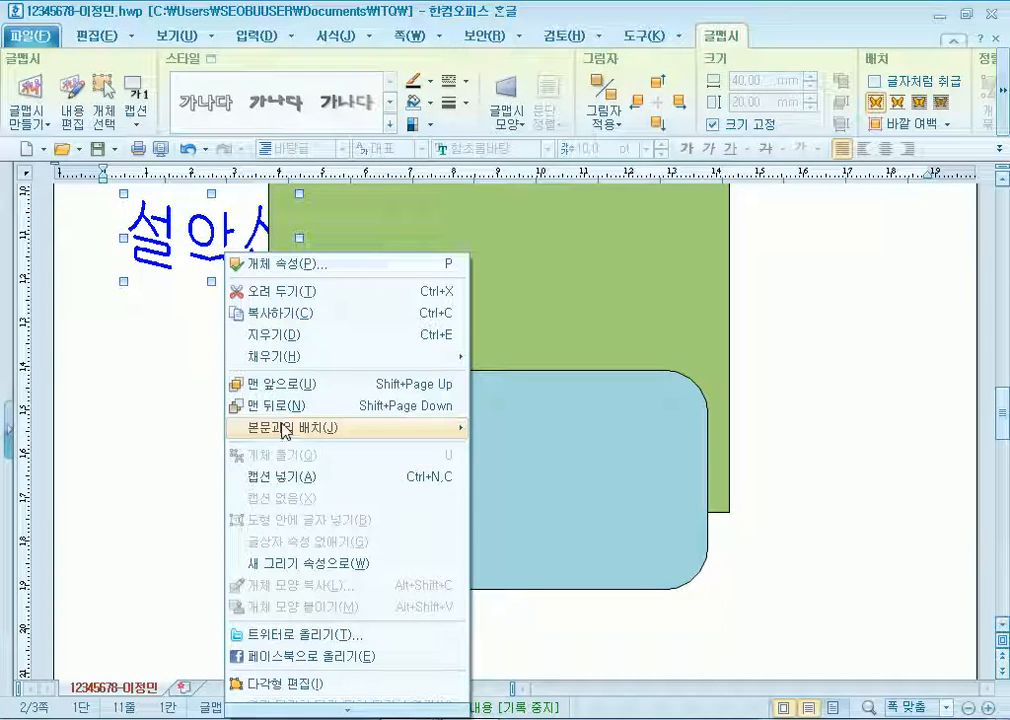
pyautogui.moveTo(287, 428)
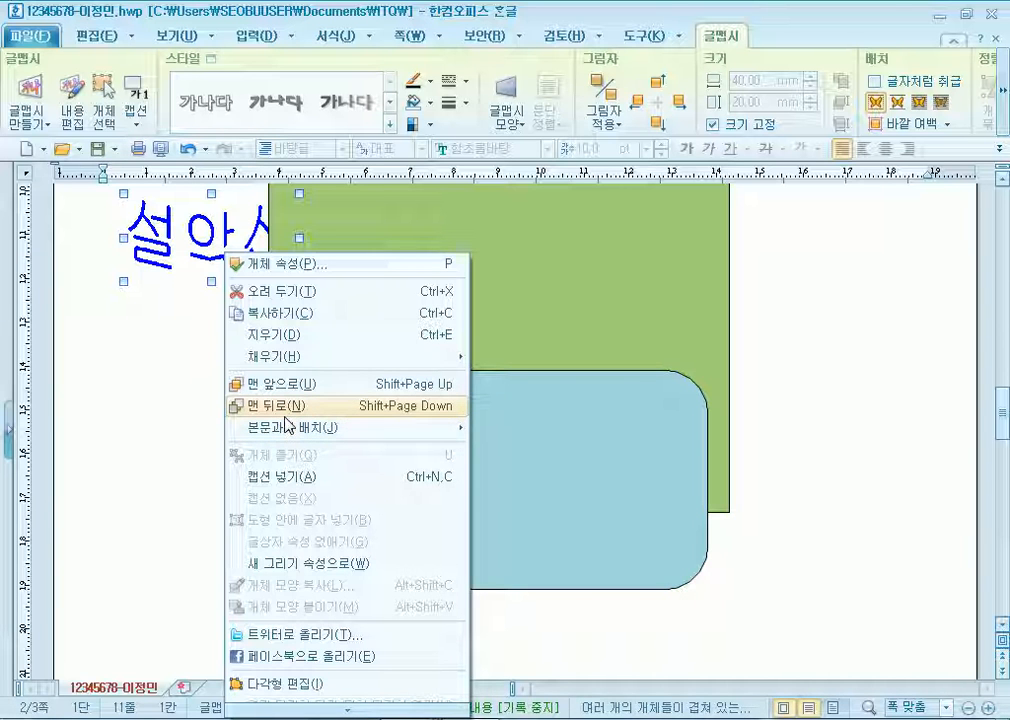
pyautogui.click(287, 406)
pyautogui.click(1003, 95)
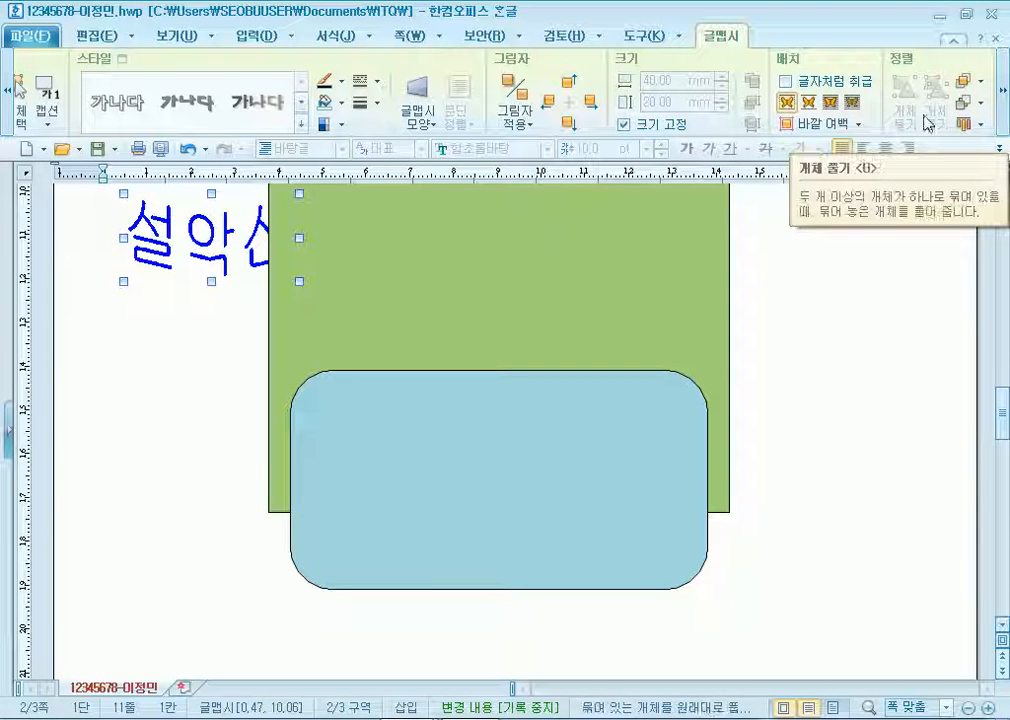
# Set the 설악산 글맵시's text wrapping to 글 앞으로 and move it onto the right half of the light blue box
pyautogui.rightClick(263, 228)
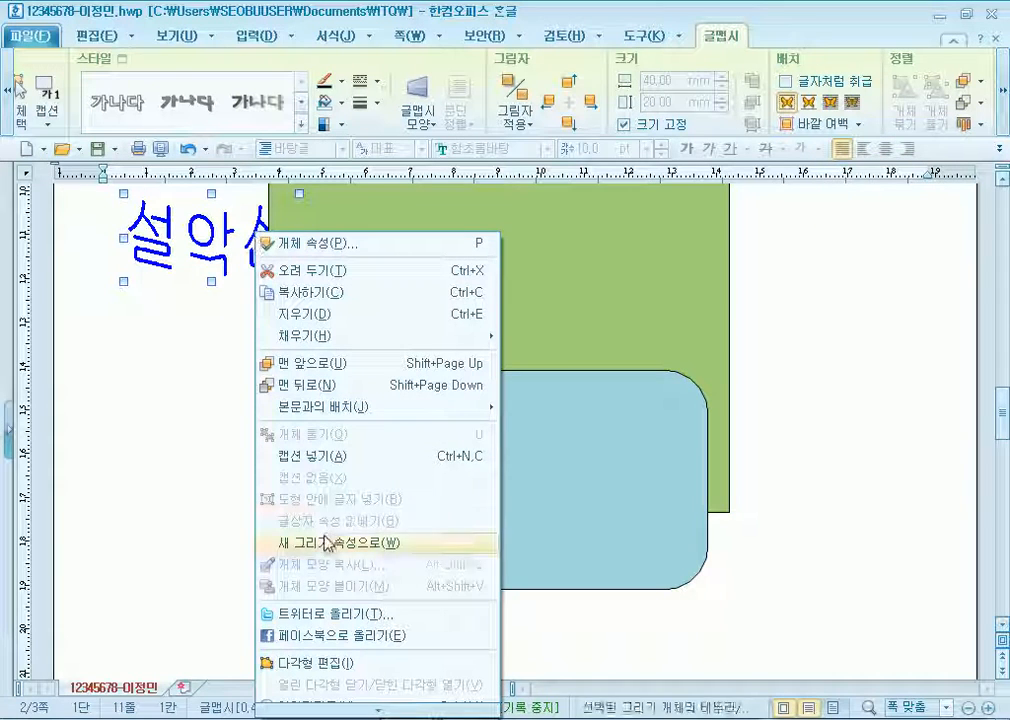
pyautogui.moveTo(316, 409)
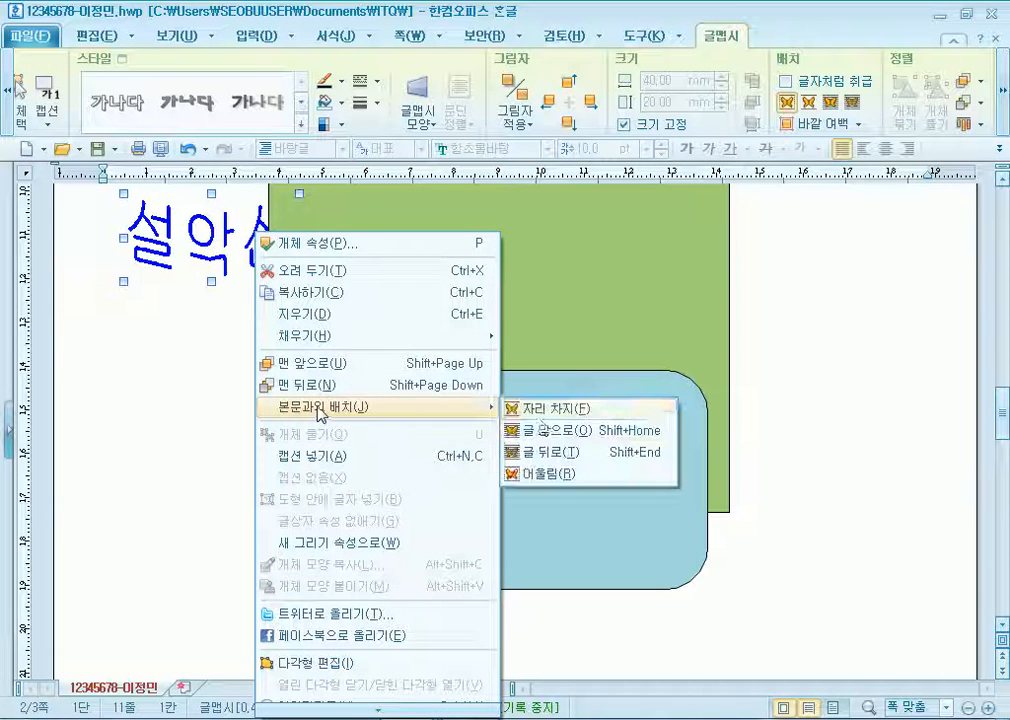
pyautogui.click(541, 438)
pyautogui.moveTo(232, 248); pyautogui.dragTo(625, 490)
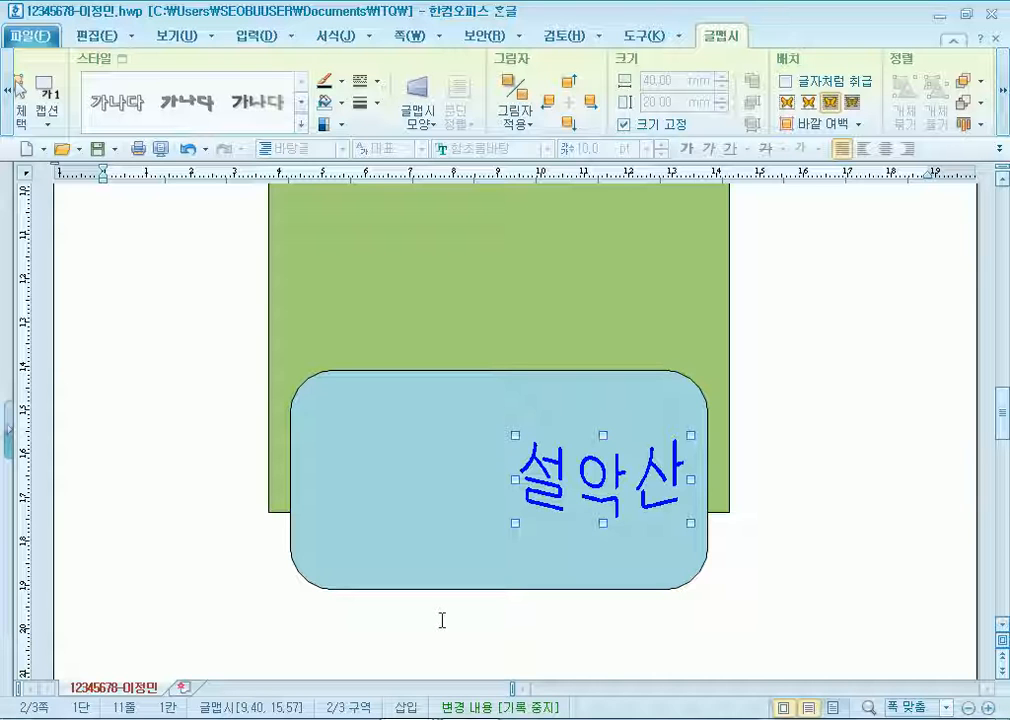
# Move the 설악산 글맵시 to the green rectangle's left edge and try its 글 뒤로 text wrapping there
pyautogui.moveTo(582, 476); pyautogui.dragTo(601, 492)
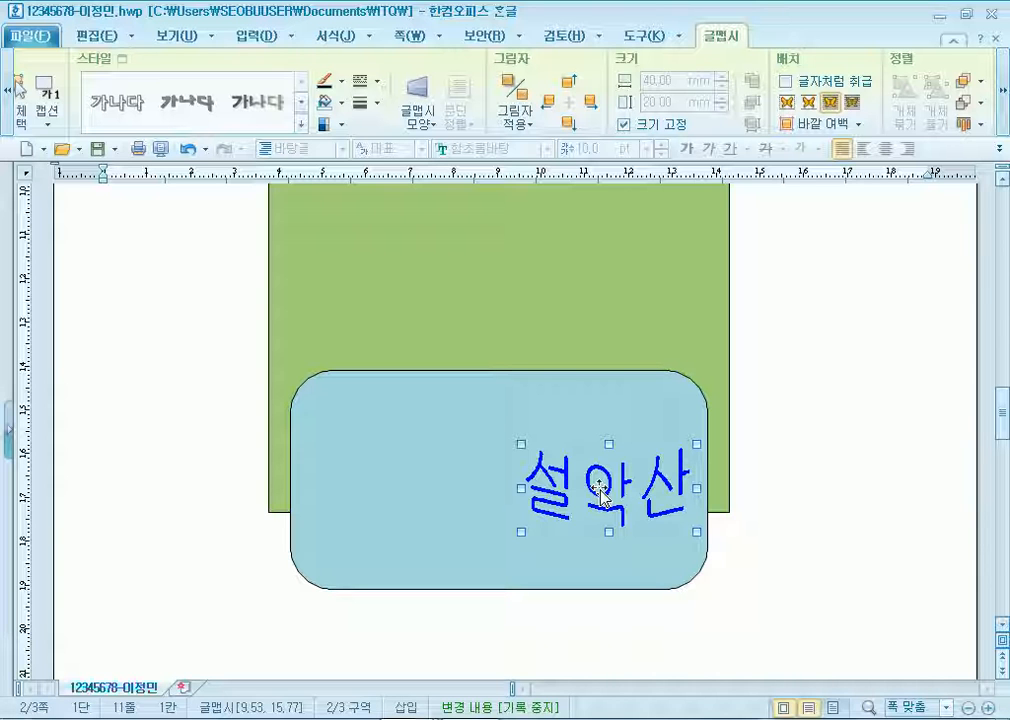
pyautogui.moveTo(600, 490); pyautogui.dragTo(194, 247)
pyautogui.rightClick(194, 247)
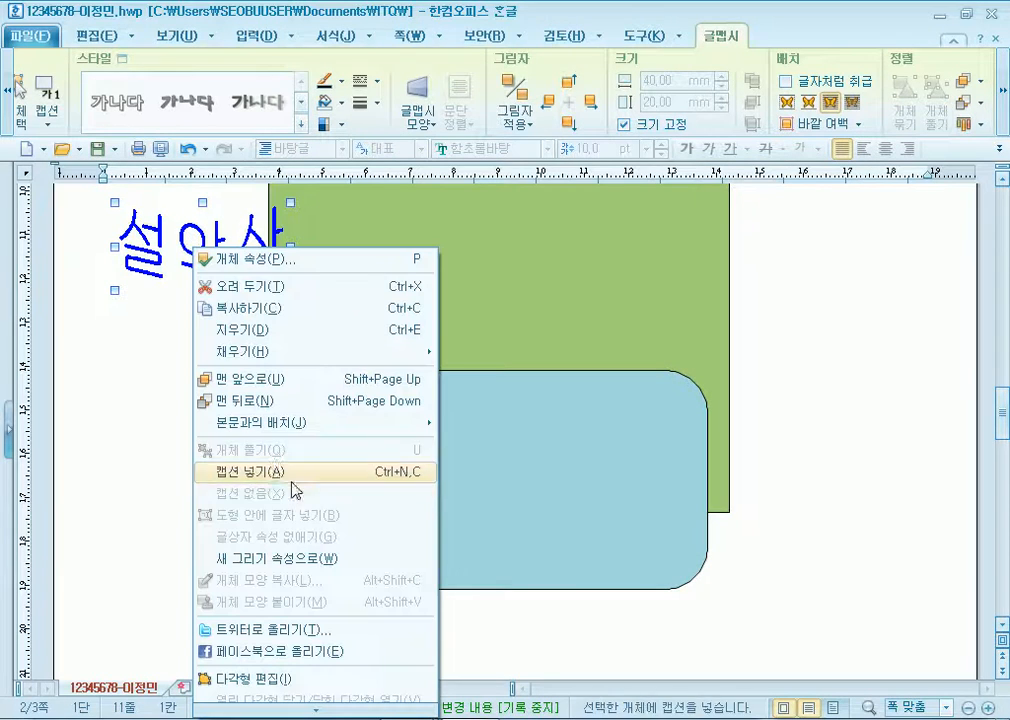
pyautogui.moveTo(367, 424)
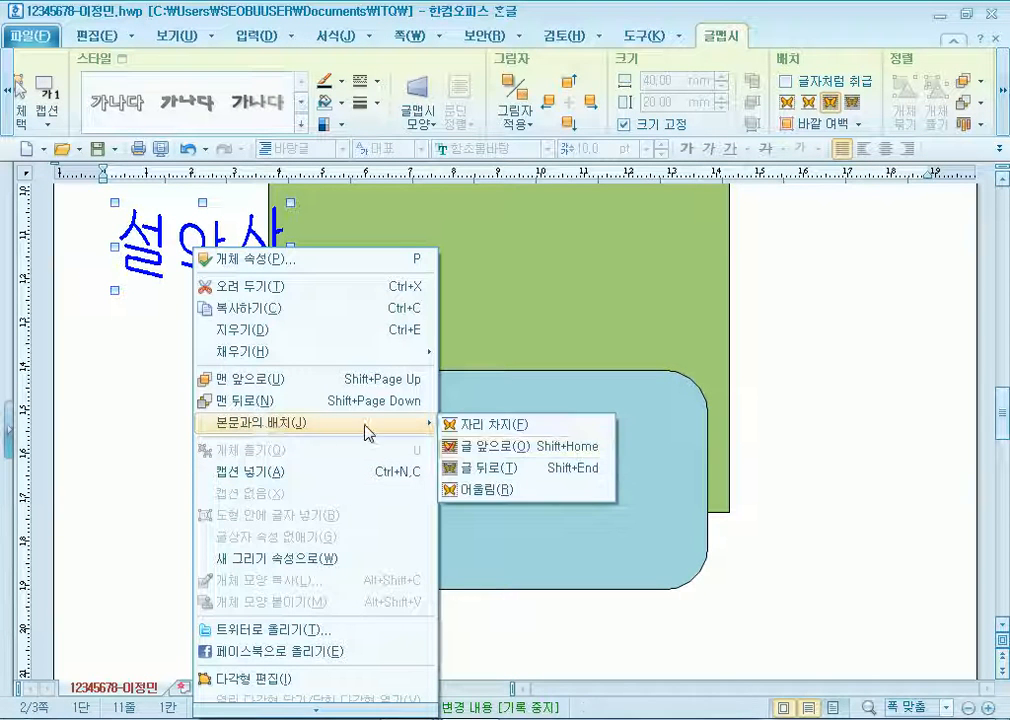
pyautogui.click(483, 468)
pyautogui.moveTo(162, 254); pyautogui.dragTo(182, 255)
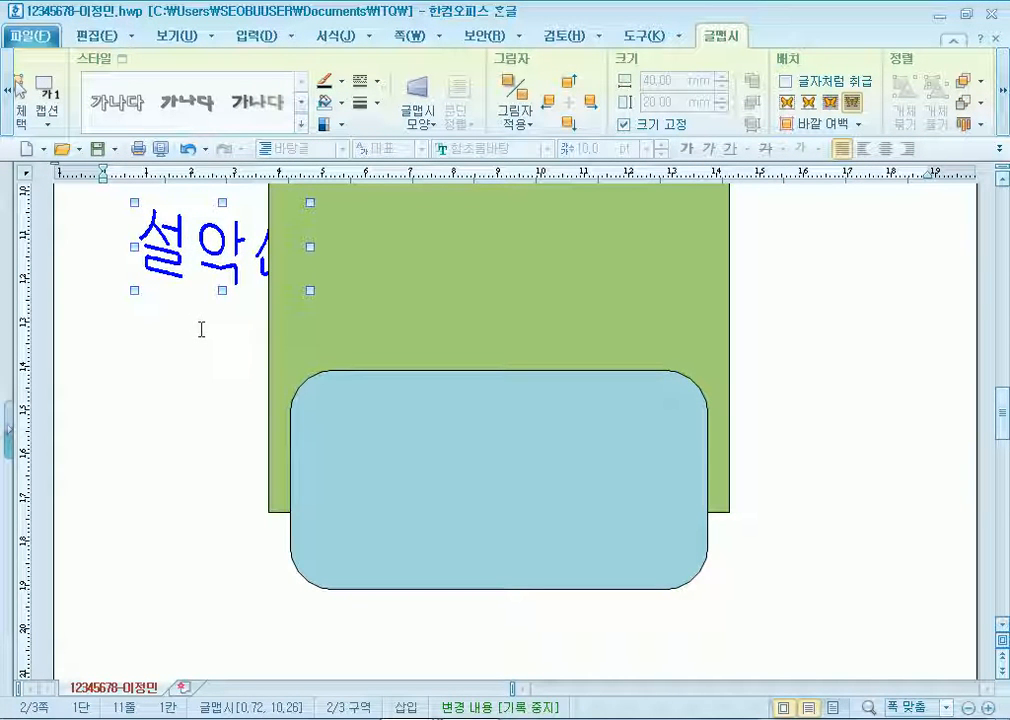
# Set the 설악산 글맵시's text wrapping to 글 앞으로 and place it back on the right half of the light blue box
pyautogui.rightClick(200, 254)
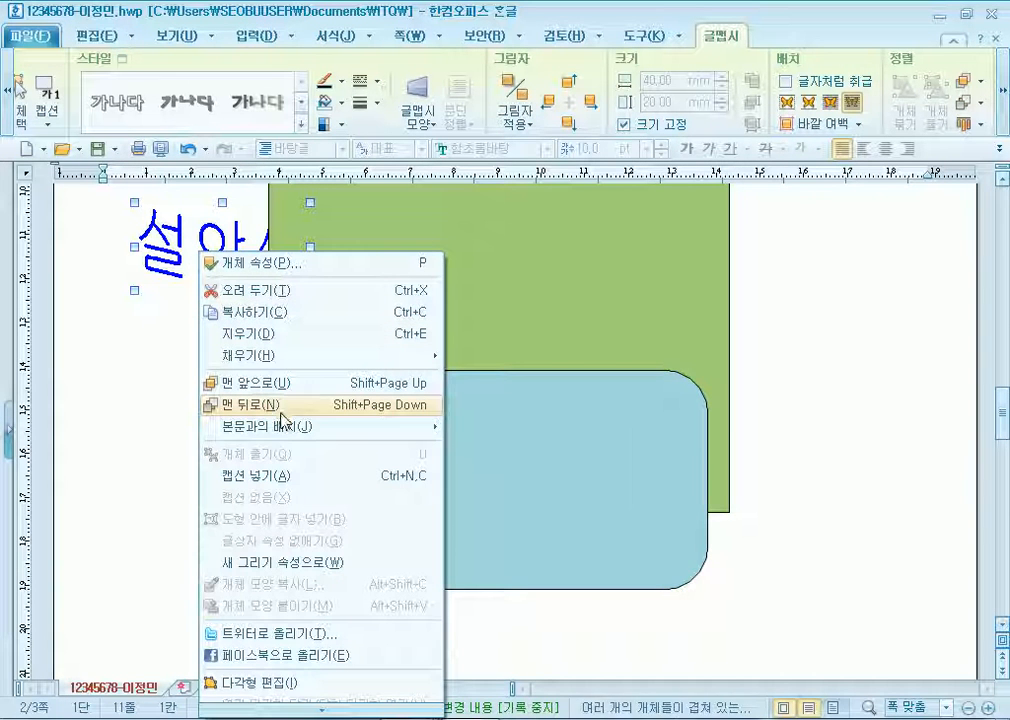
pyautogui.moveTo(285, 430)
pyautogui.click(519, 452)
pyautogui.moveTo(598, 493)
pyautogui.mouseDown()
pyautogui.moveTo(581, 500)
pyautogui.moveTo(598, 492)
pyautogui.mouseUp()
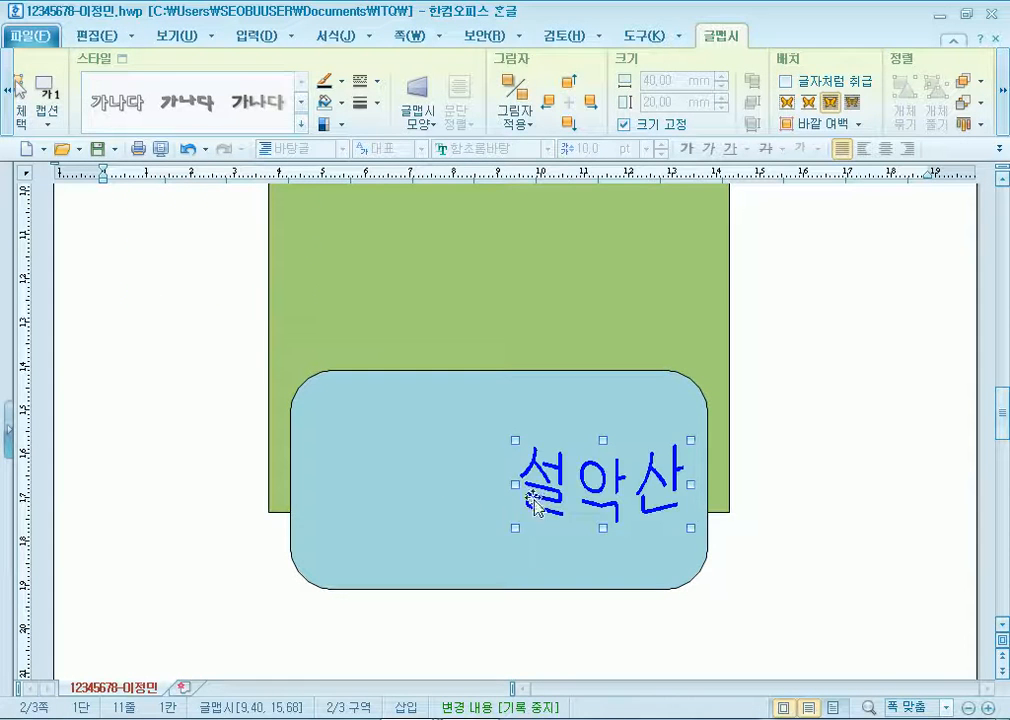
pyautogui.click(137, 448)
pyautogui.scroll(-2, 137, 448)
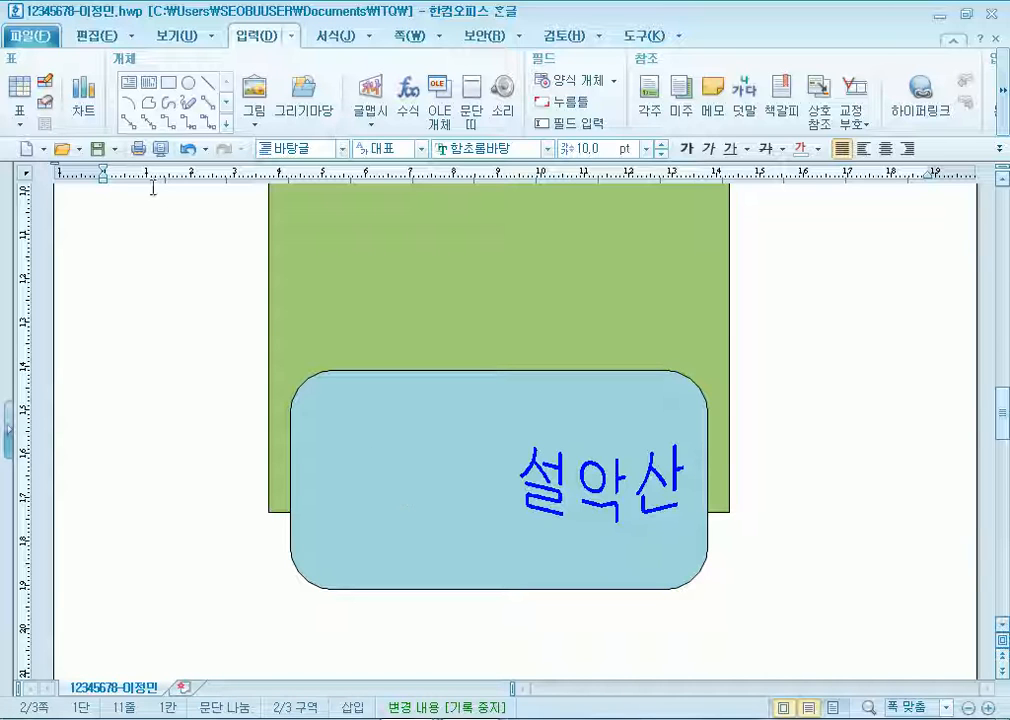
pyautogui.click(262, 90)
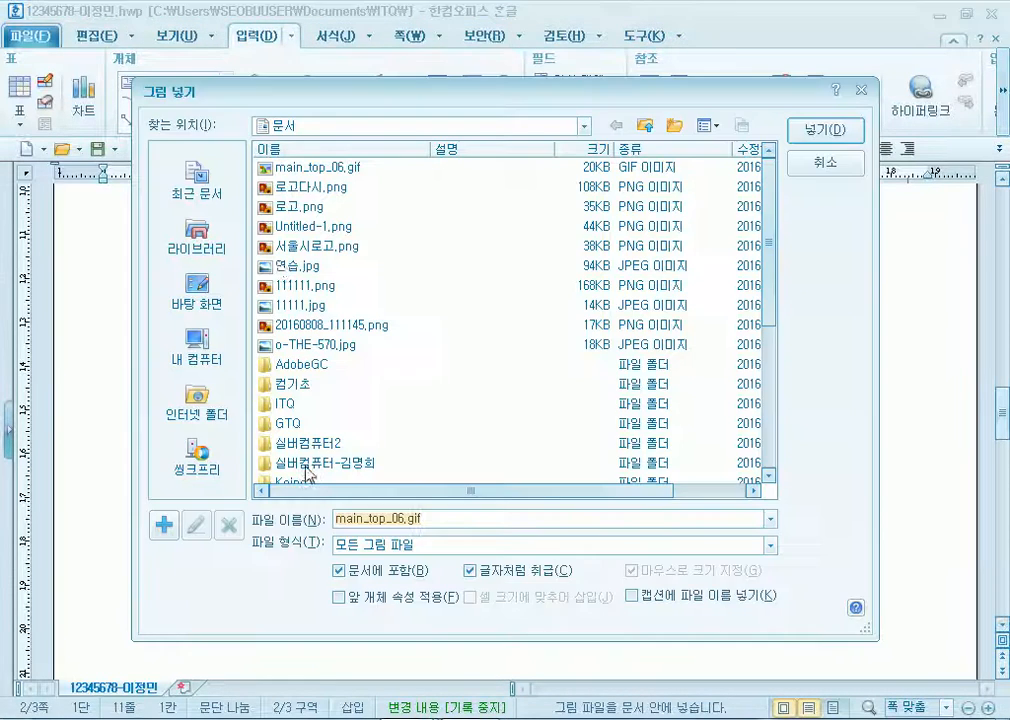
pyautogui.click(827, 162)
pyautogui.click(258, 97)
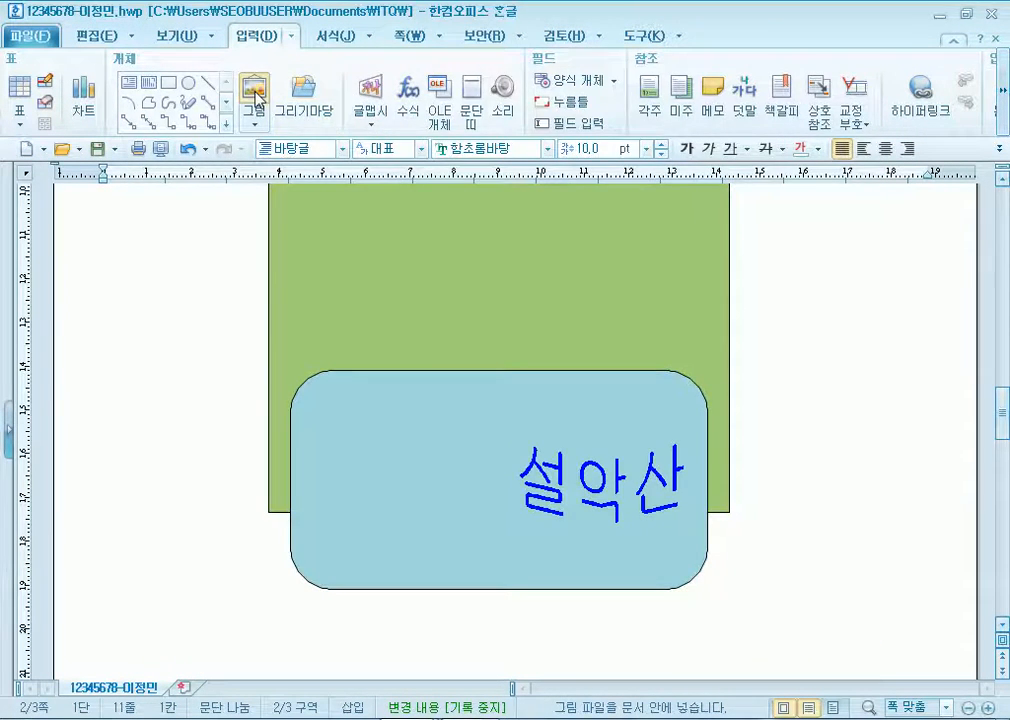
pyautogui.click(312, 150)
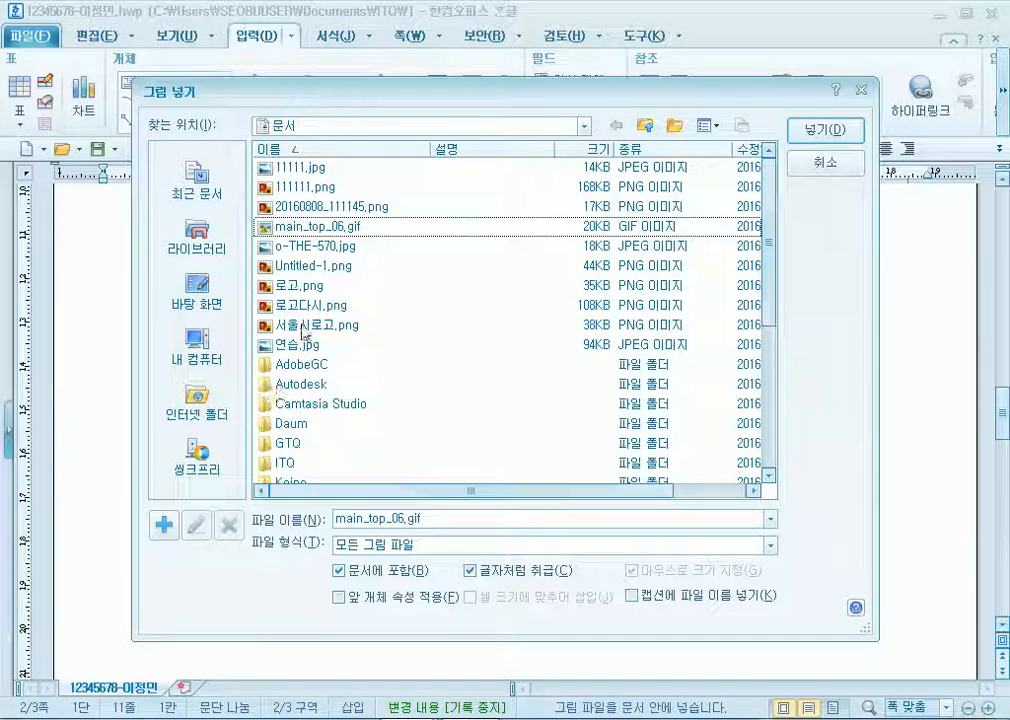
pyautogui.click(316, 152)
pyautogui.click(316, 152)
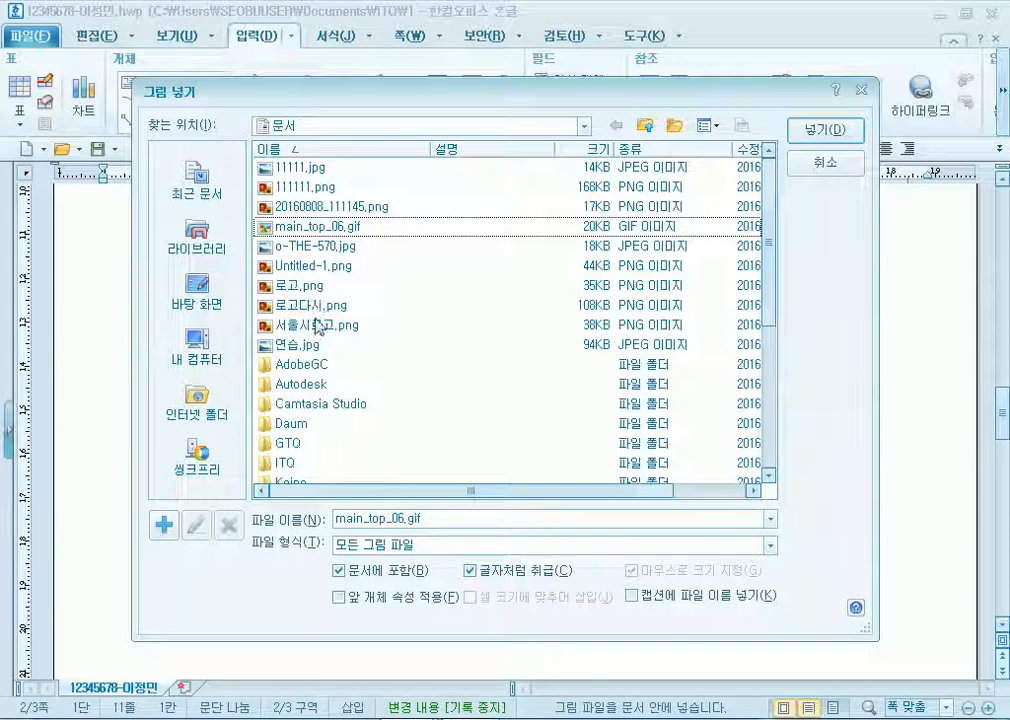
pyautogui.scroll(-4, 316, 375)
pyautogui.doubleClick(288, 226)
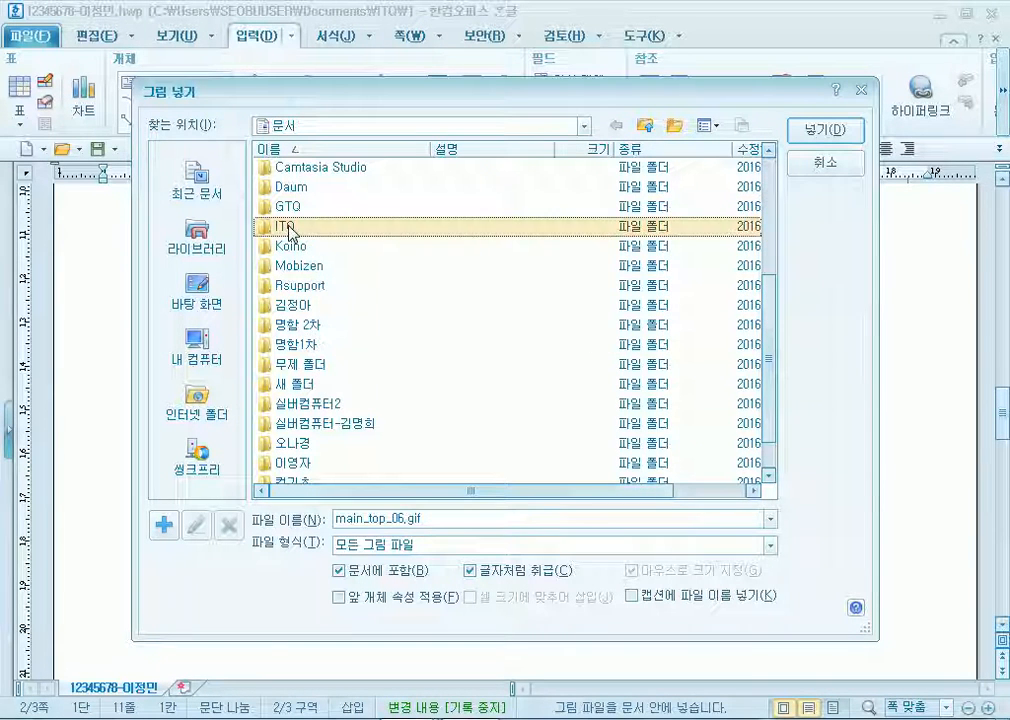
pyautogui.doubleClick(293, 170)
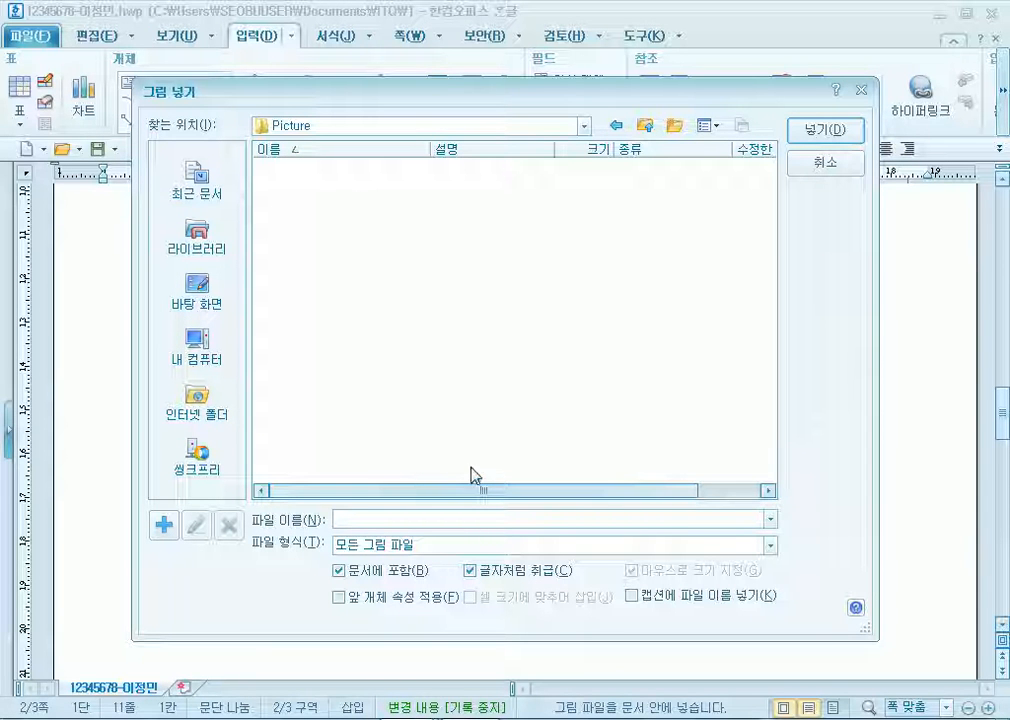
pyautogui.moveTo(413, 494); pyautogui.dragTo(325, 480)
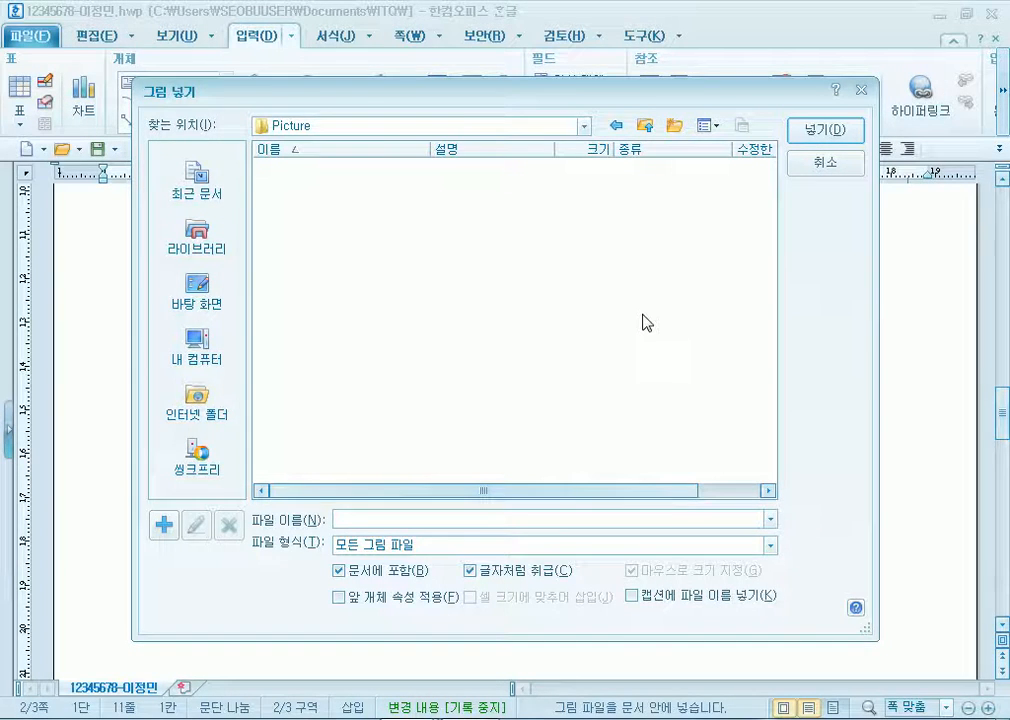
pyautogui.press('Escape')
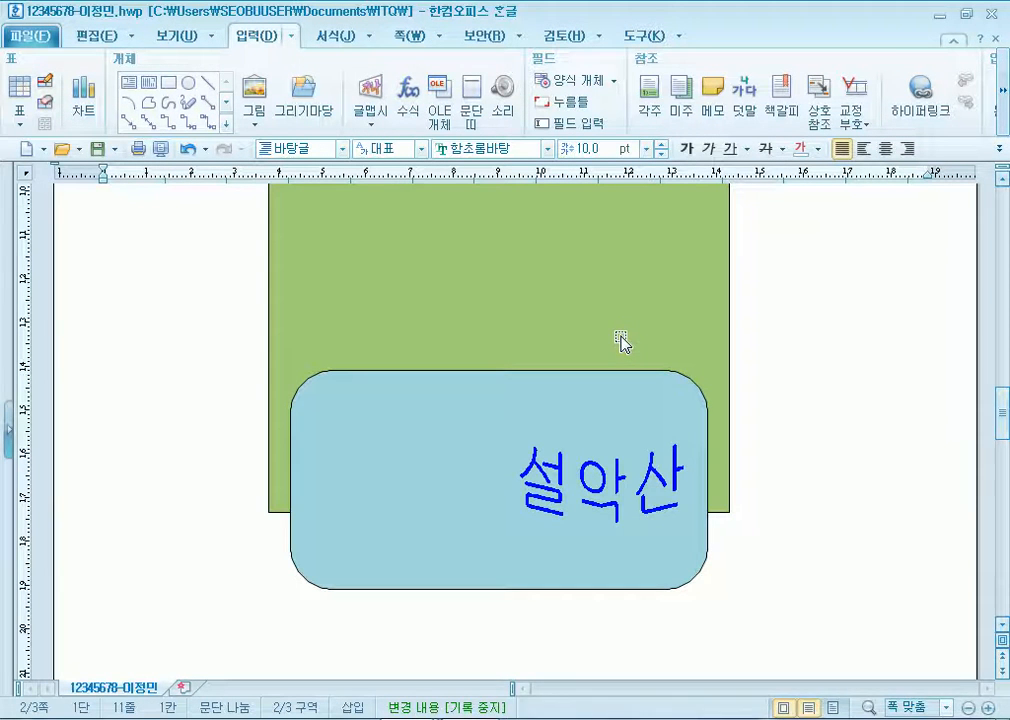
# Start inserting a picture, browse the 문서 library to the ITQ folder's Picture subfolder, and display its files as thumbnails
pyautogui.scroll(4, 171, 322)
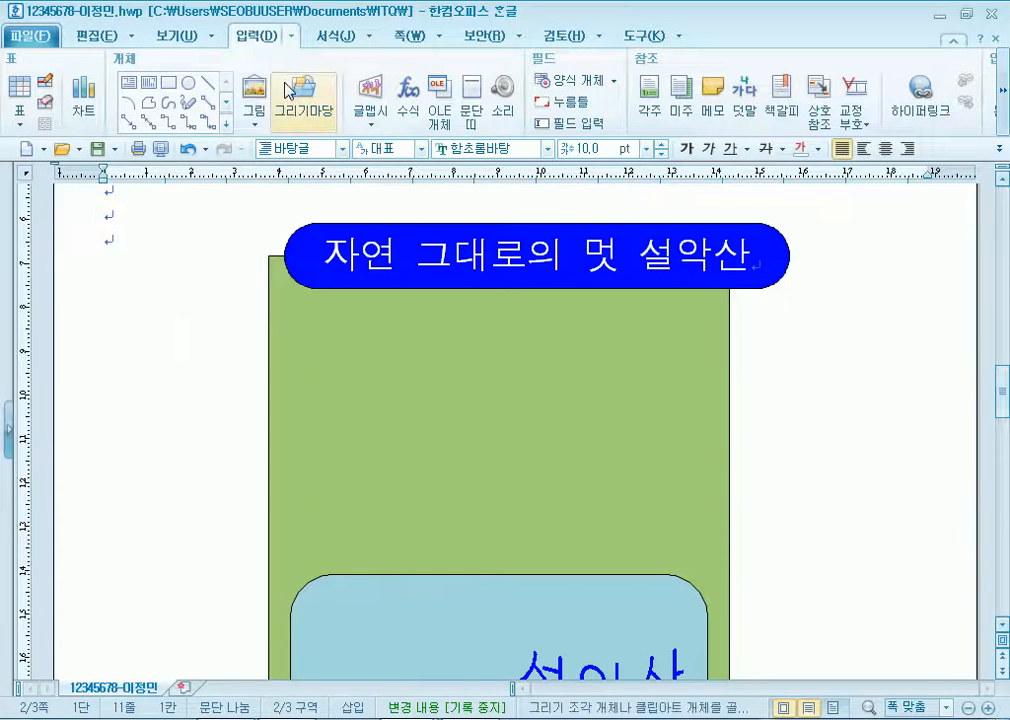
pyautogui.click(254, 92)
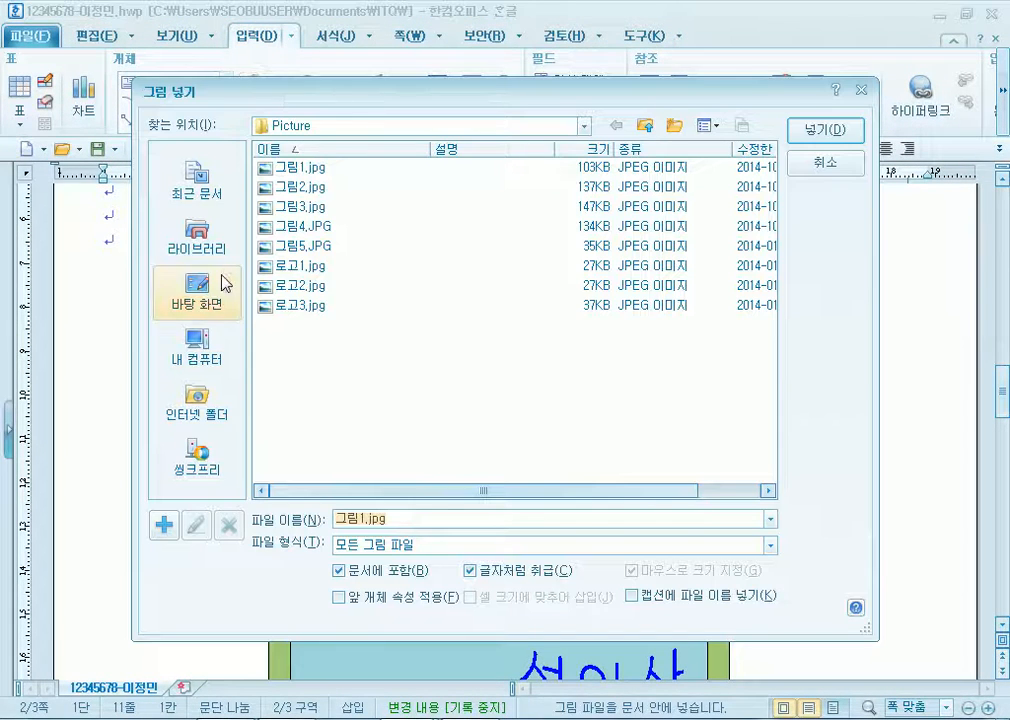
pyautogui.click(219, 241)
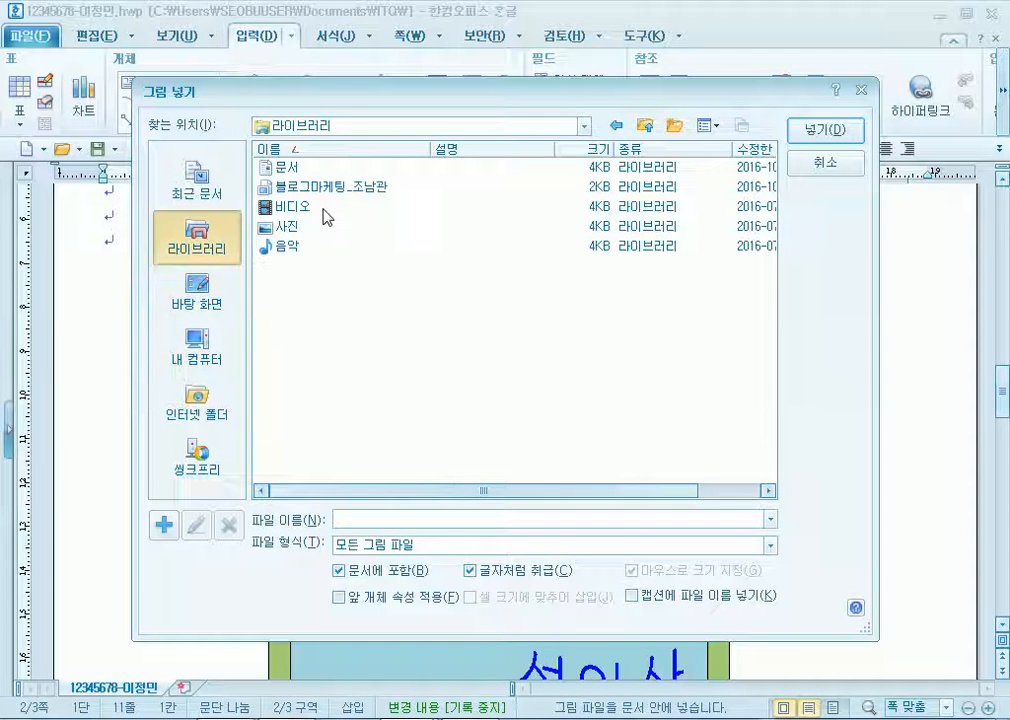
pyautogui.doubleClick(290, 168)
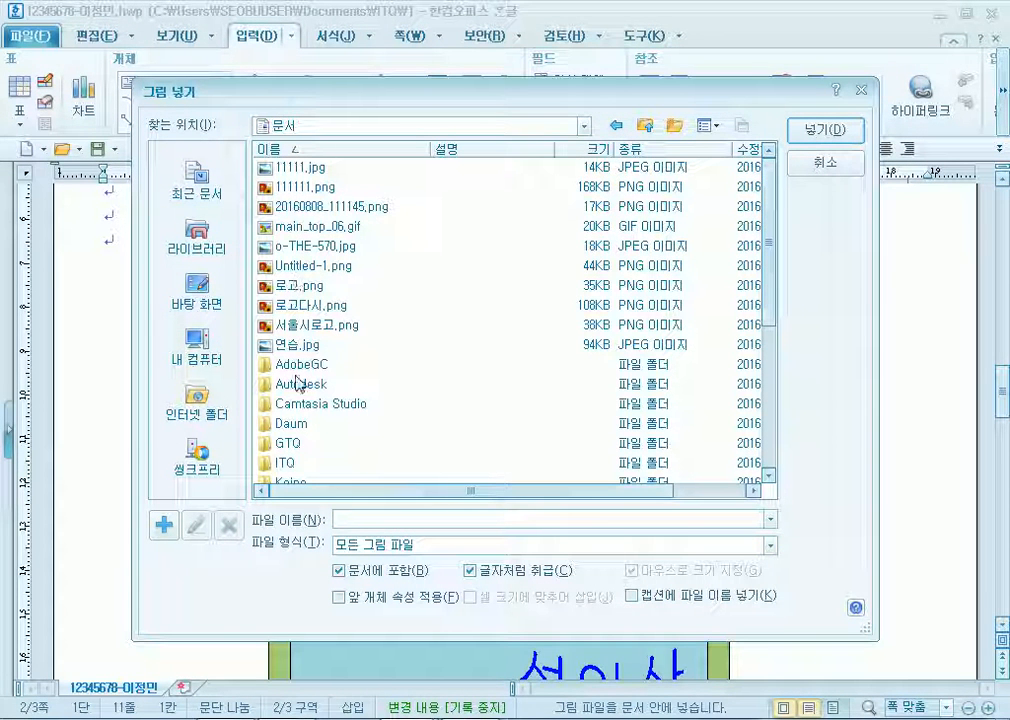
pyautogui.doubleClick(292, 462)
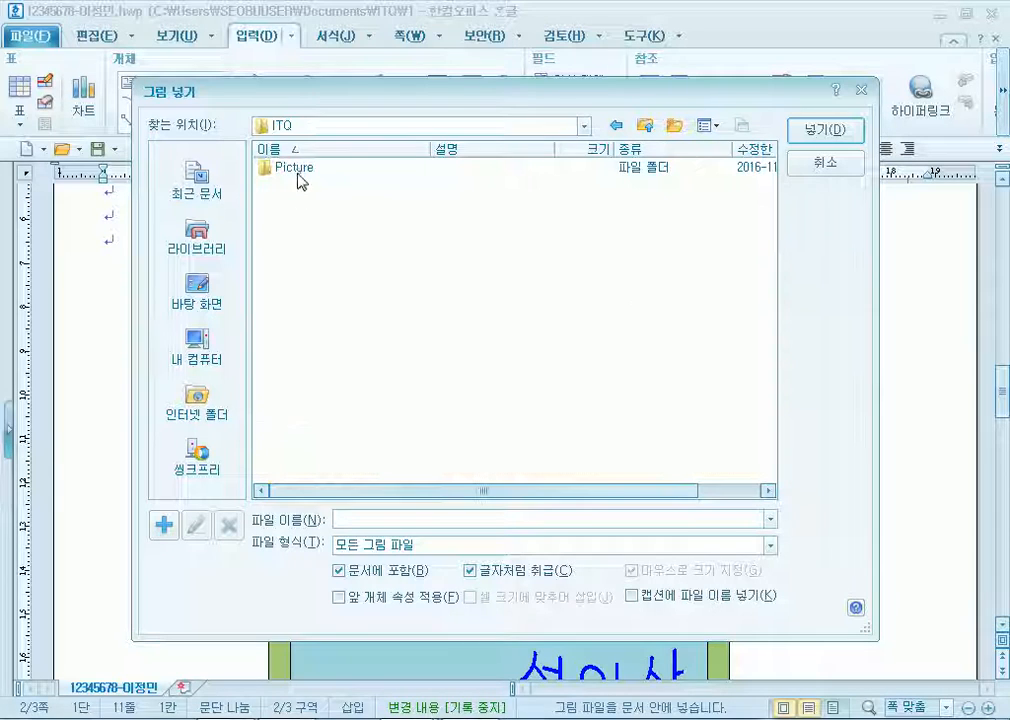
pyautogui.doubleClick(298, 172)
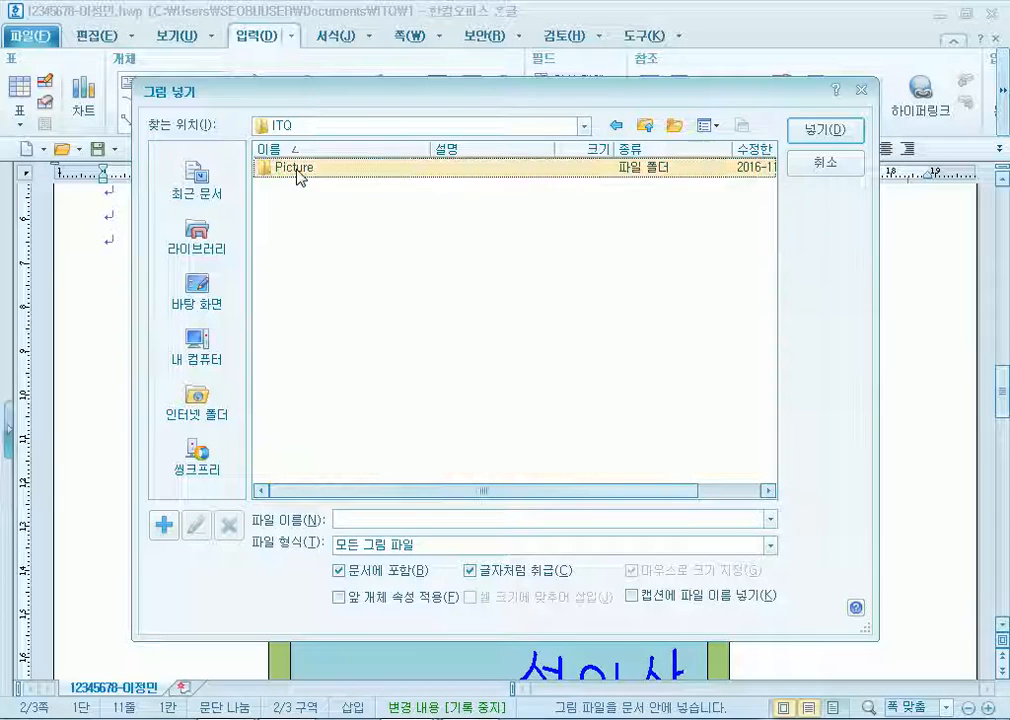
pyautogui.click(710, 125)
pyautogui.click(729, 150)
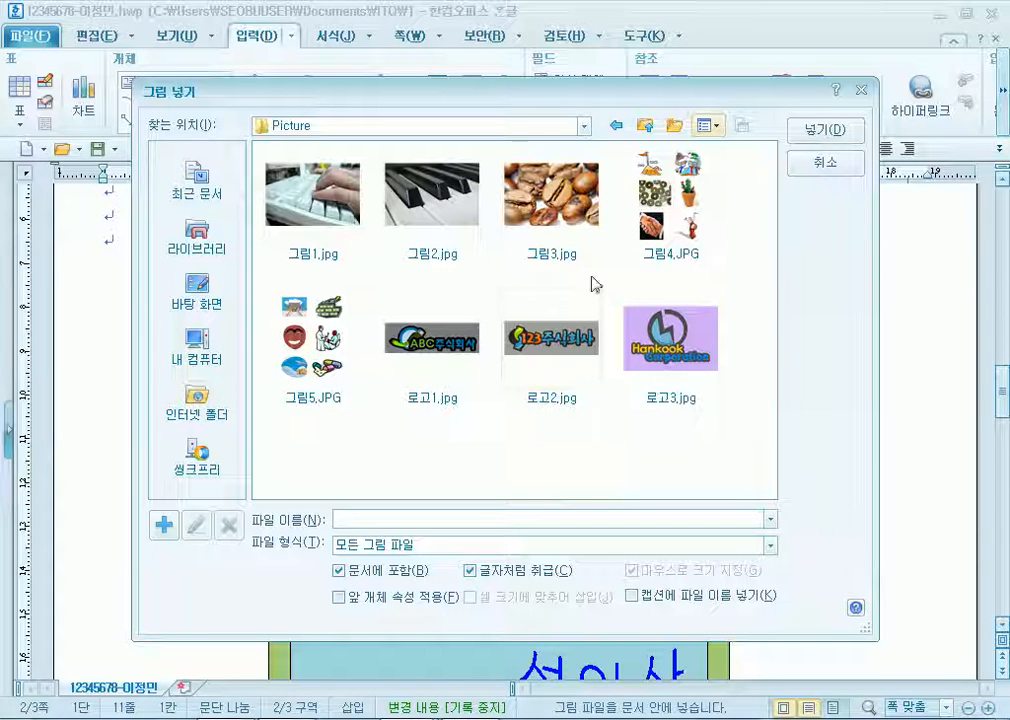
# Select 로고3.jpg and turn off the 글자처럼 취급 and 마우스로 크기 지정 insertion options, keeping 문서에 포함 on
pyautogui.click(651, 347)
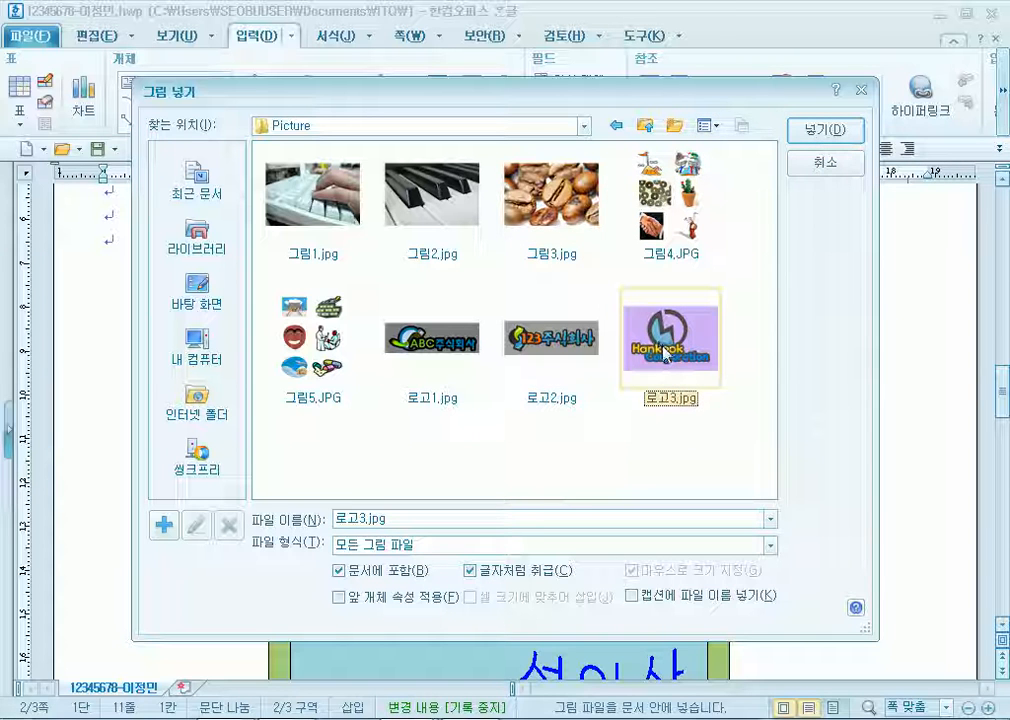
pyautogui.click(530, 573)
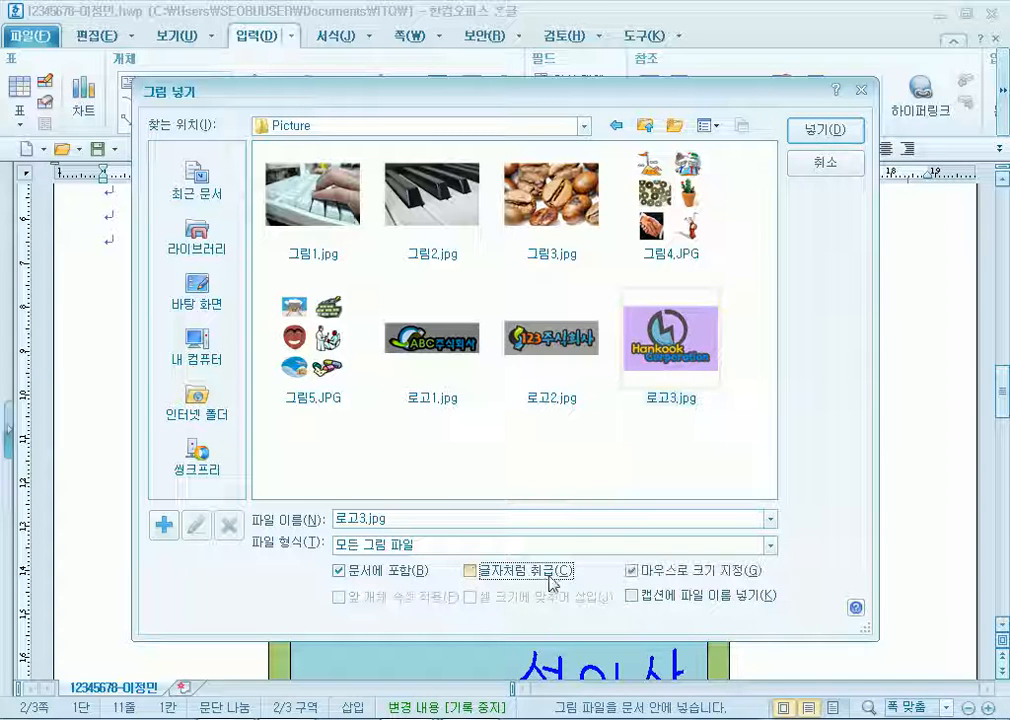
pyautogui.click(633, 572)
pyautogui.moveTo(621, 89); pyautogui.dragTo(604, 14)
pyautogui.click(462, 494)
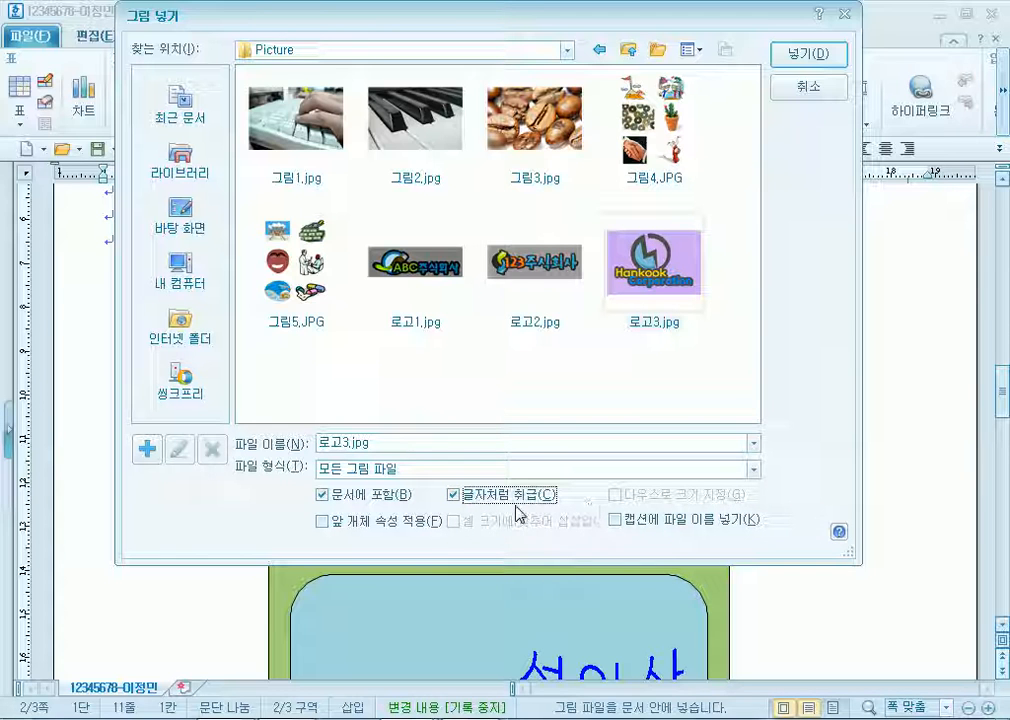
pyautogui.moveTo(401, 27); pyautogui.dragTo(868, 149)
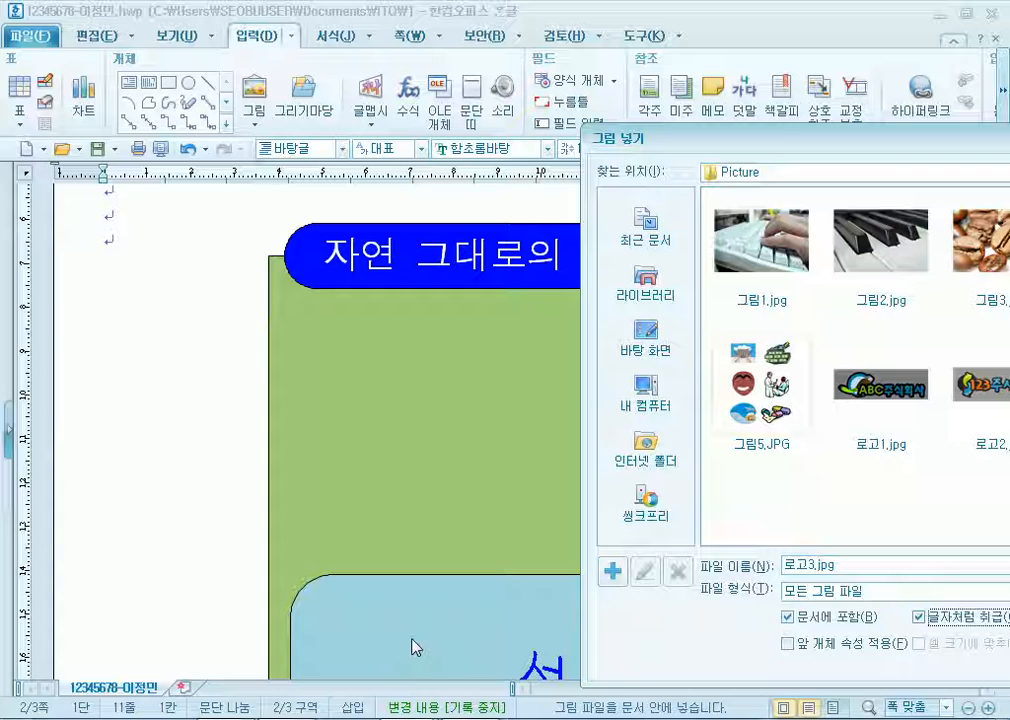
pyautogui.moveTo(671, 145); pyautogui.dragTo(323, 35)
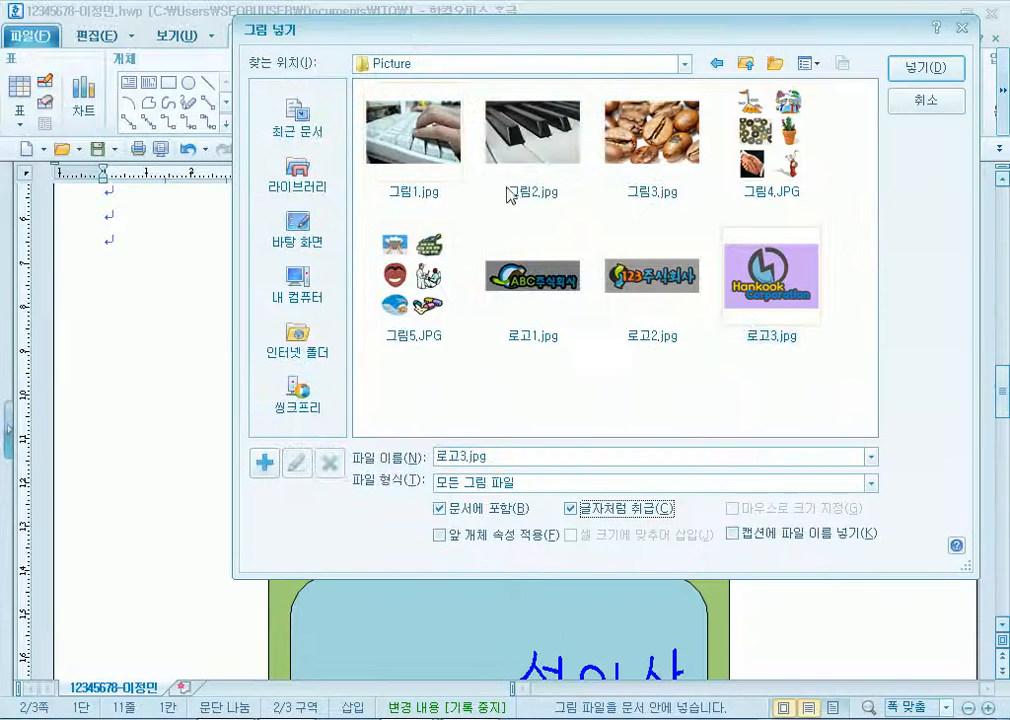
pyautogui.click(571, 509)
pyautogui.click(733, 509)
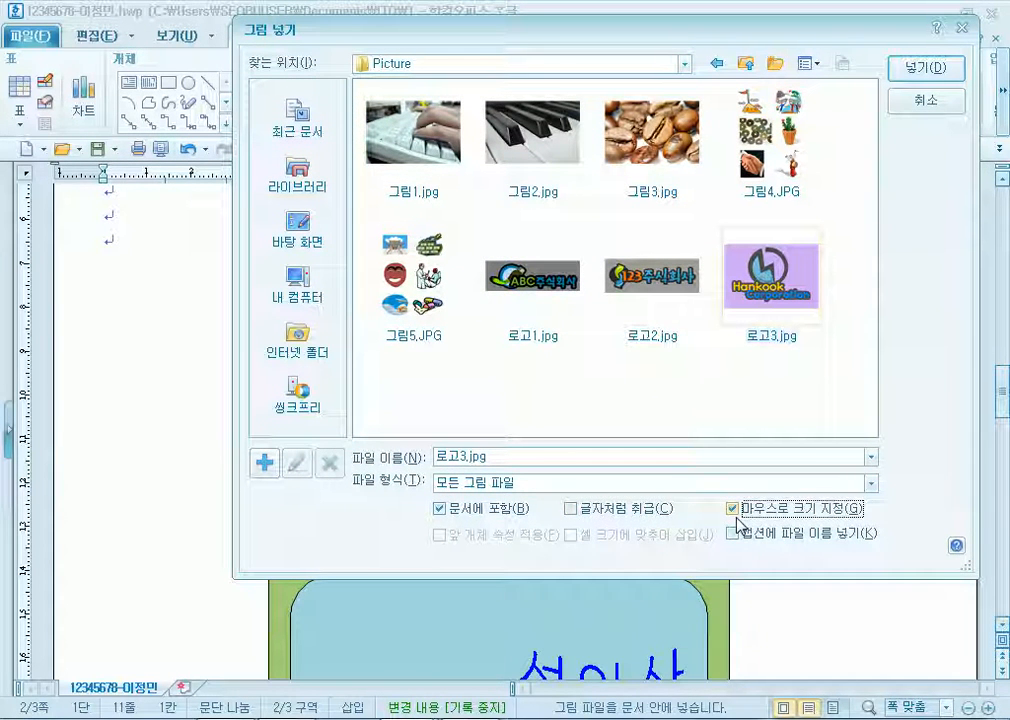
pyautogui.click(734, 510)
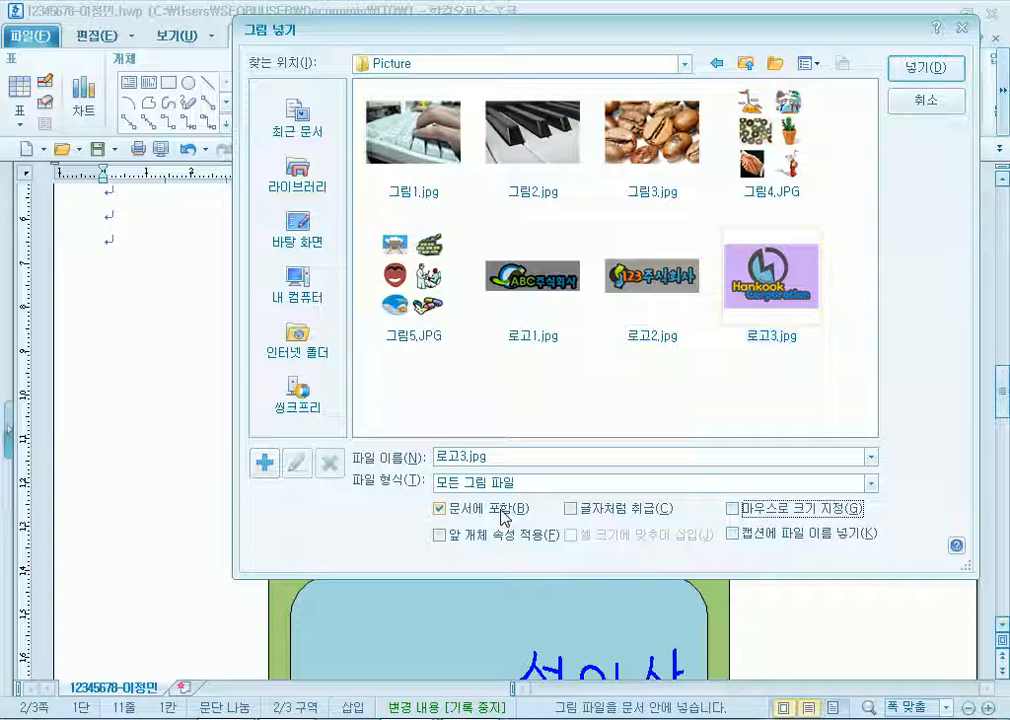
# Insert the 로고3.jpg picture into the document and delete it again
pyautogui.click(920, 68)
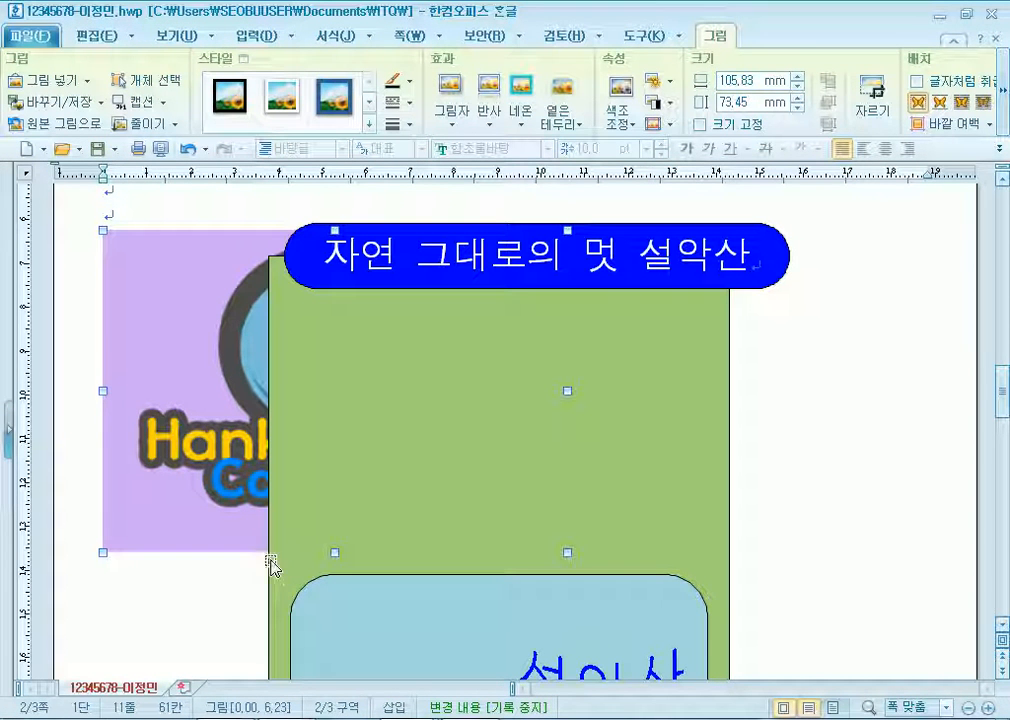
pyautogui.press('Delete')
# Start inserting a picture again and select 로고3.jpg in the Picture folder
pyautogui.click(257, 88)
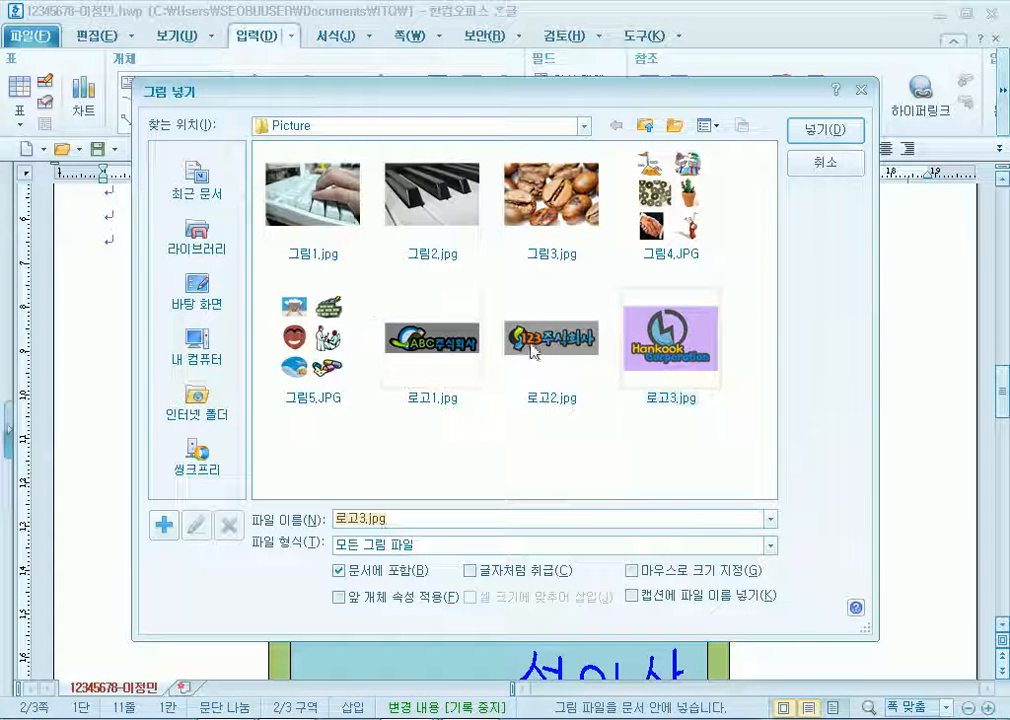
pyautogui.click(655, 377)
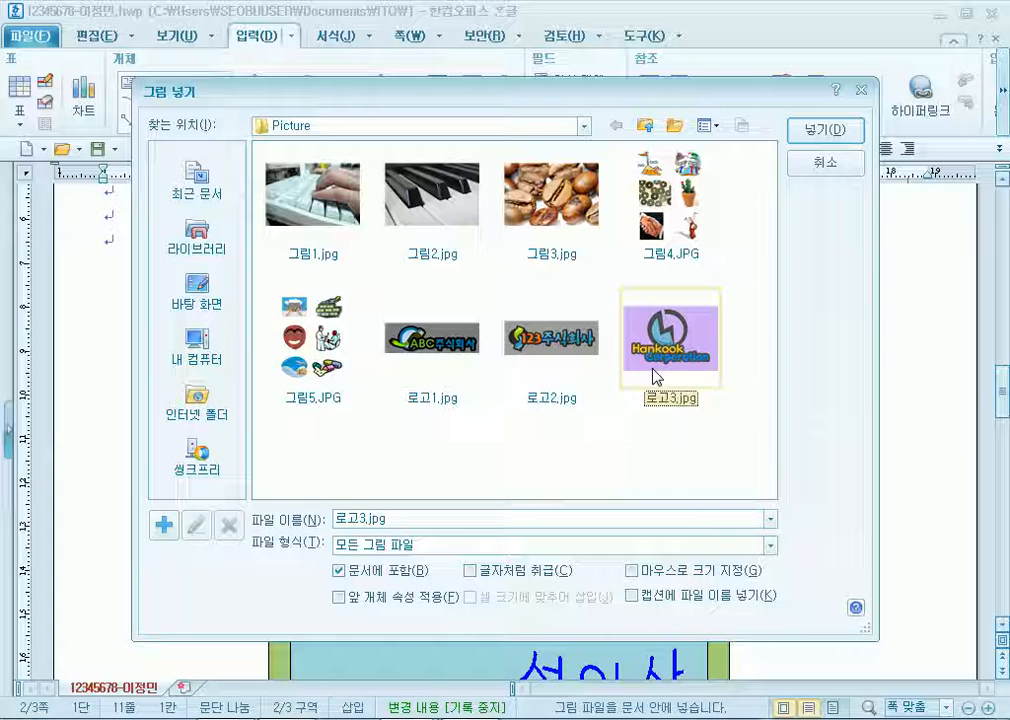
# Browse the 사진 library, return to 라이브러리, and reopen the Picture subfolder of the ITQ folder through the 문서 library
pyautogui.click(195, 238)
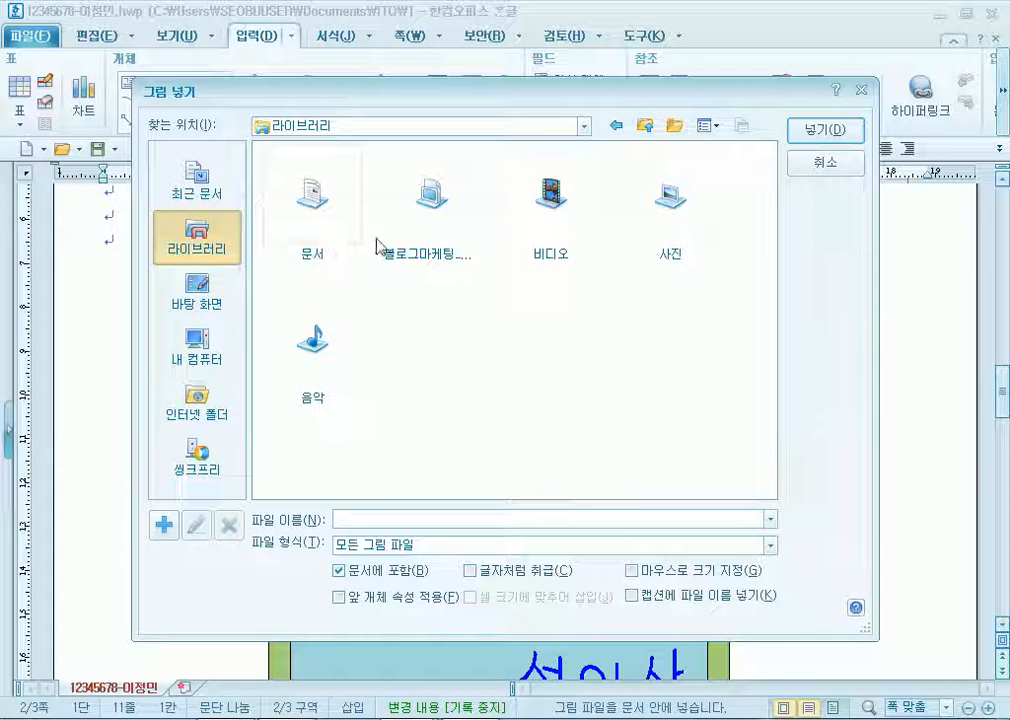
pyautogui.doubleClick(676, 212)
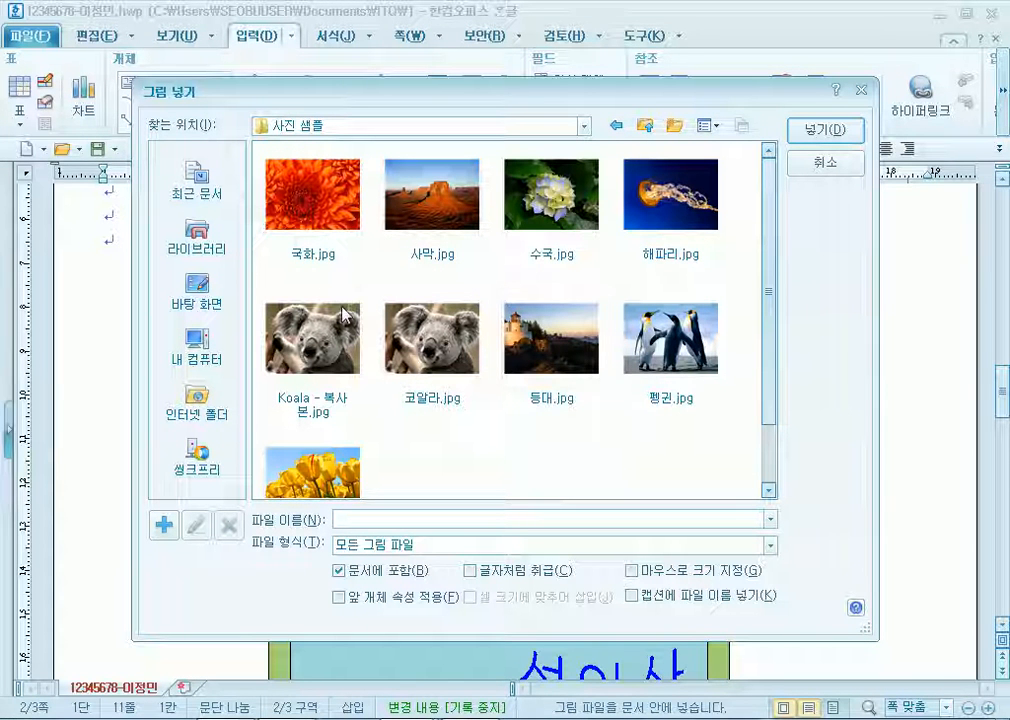
pyautogui.click(214, 250)
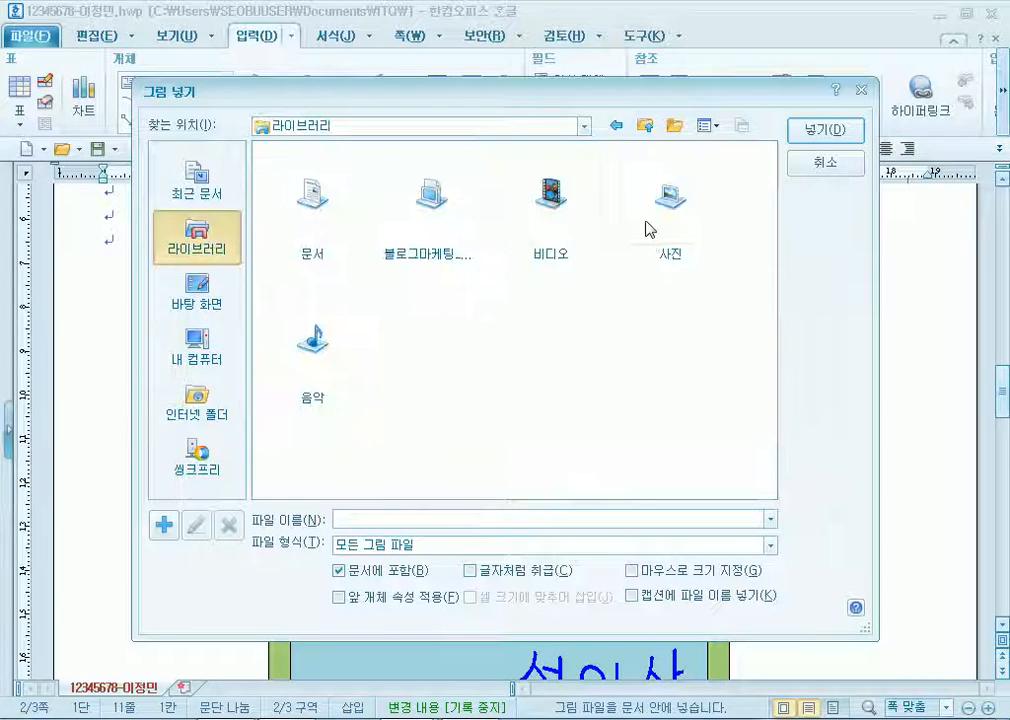
pyautogui.doubleClick(327, 214)
pyautogui.scroll(-5, 329, 421)
pyautogui.scroll(2, 418, 432)
pyautogui.doubleClick(670, 262)
pyautogui.doubleClick(309, 232)
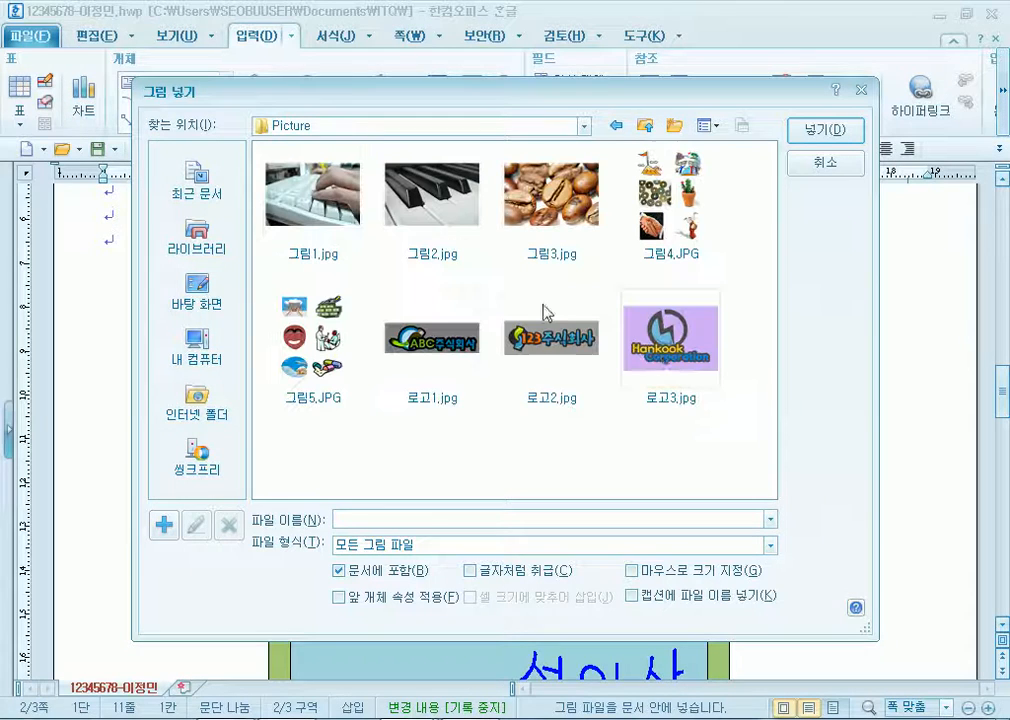
# Insert 로고3.jpg with 문서에 포함 on and both 글자처럼 취급 and 마우스로 크기 지정 off
pyautogui.click(668, 365)
pyautogui.click(474, 572)
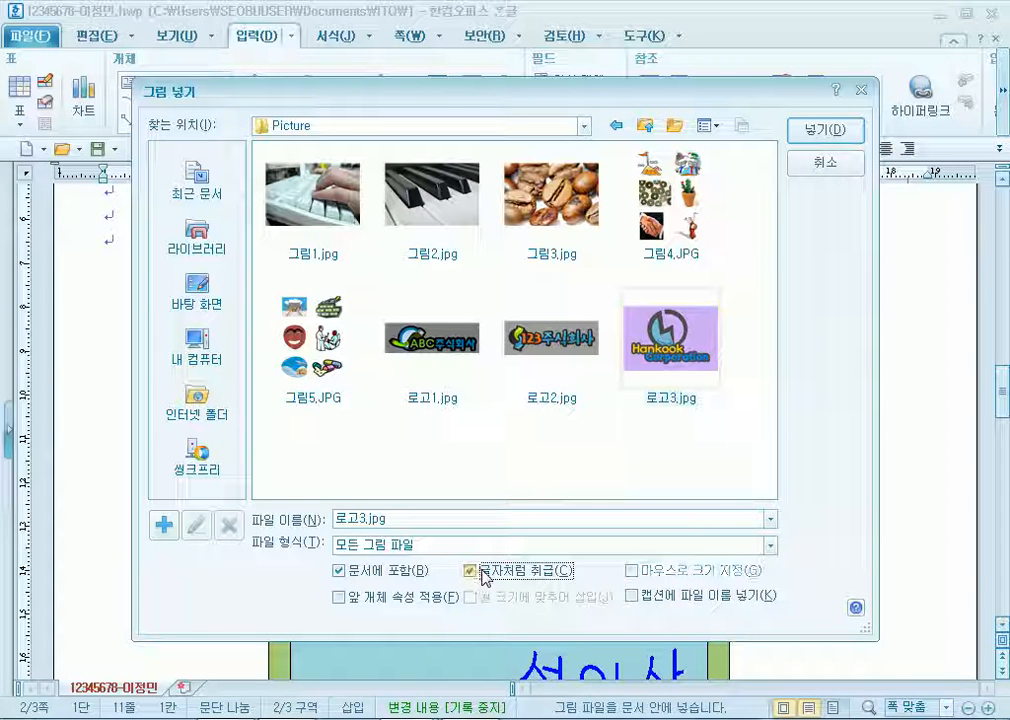
pyautogui.click(488, 582)
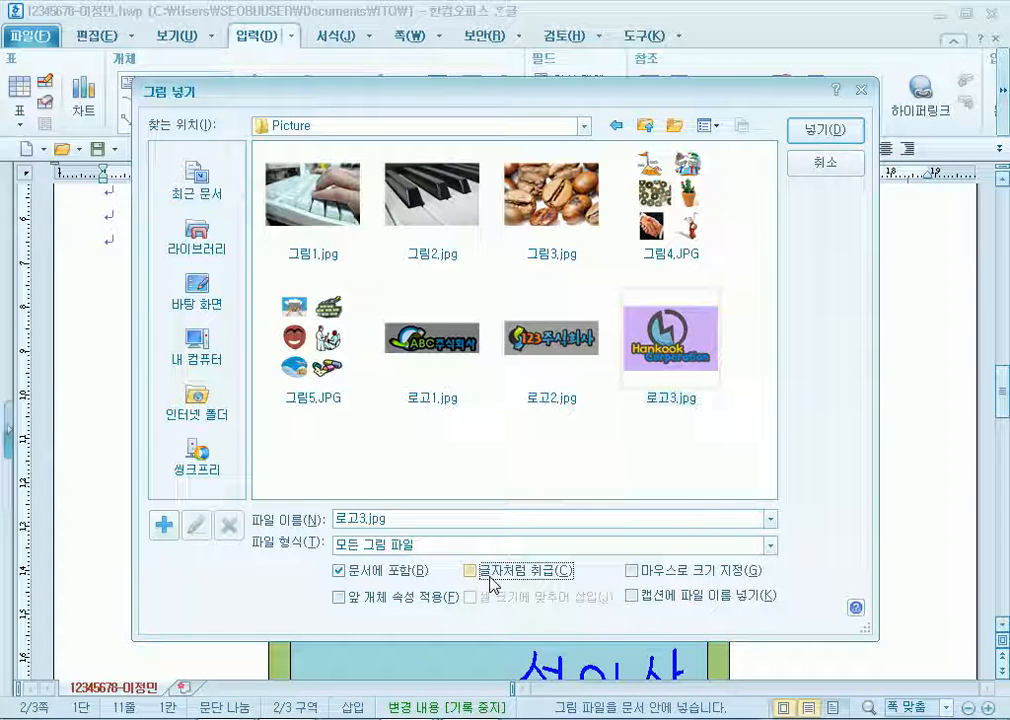
pyautogui.click(662, 576)
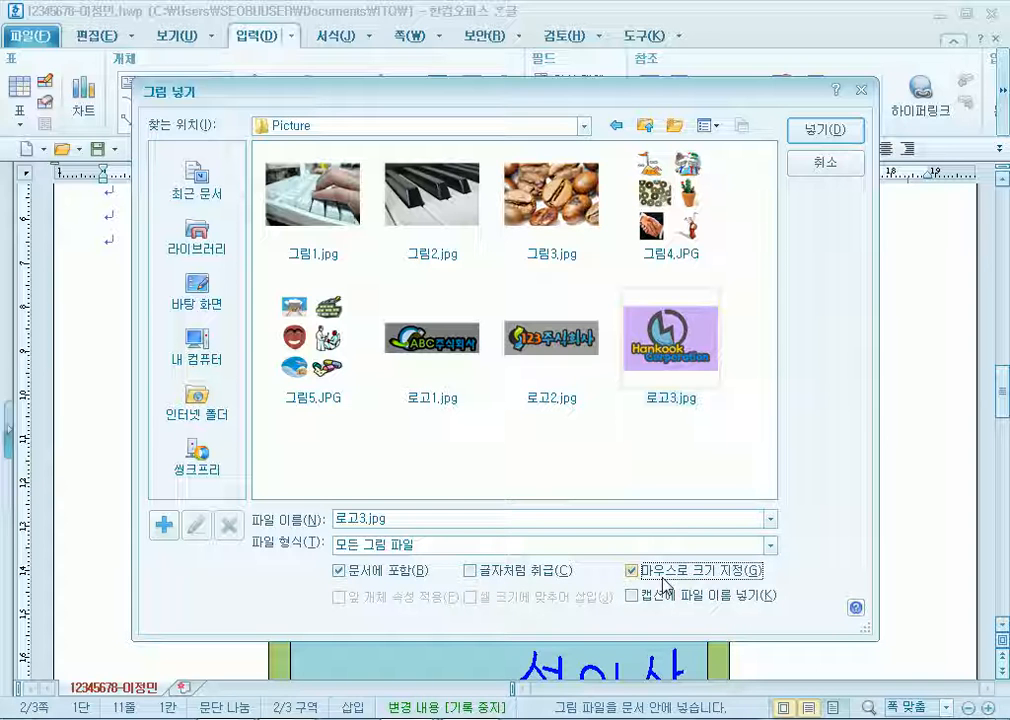
pyautogui.click(662, 578)
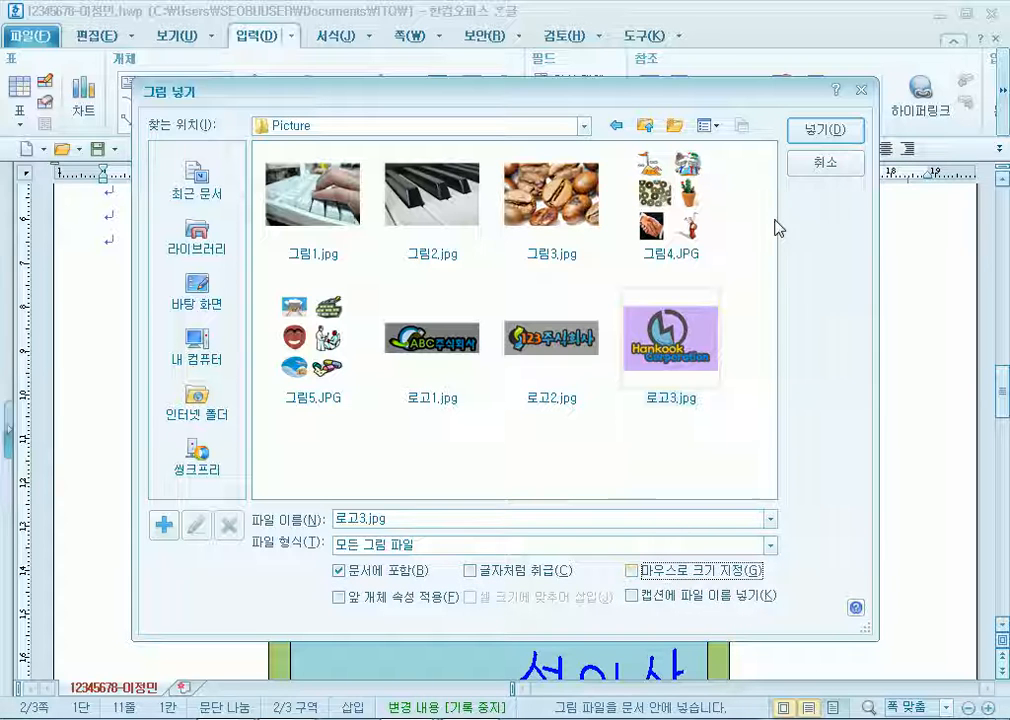
pyautogui.click(815, 131)
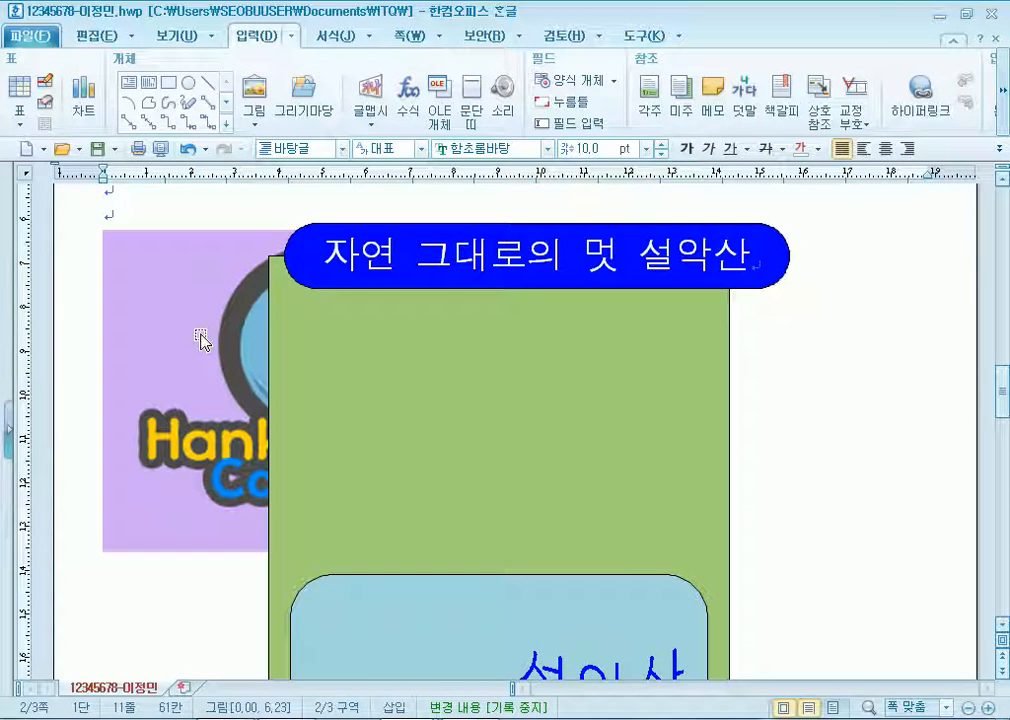
# Try the 글 앞으로 text wrapping on the inserted logo picture and undo it
pyautogui.rightClick(200, 338)
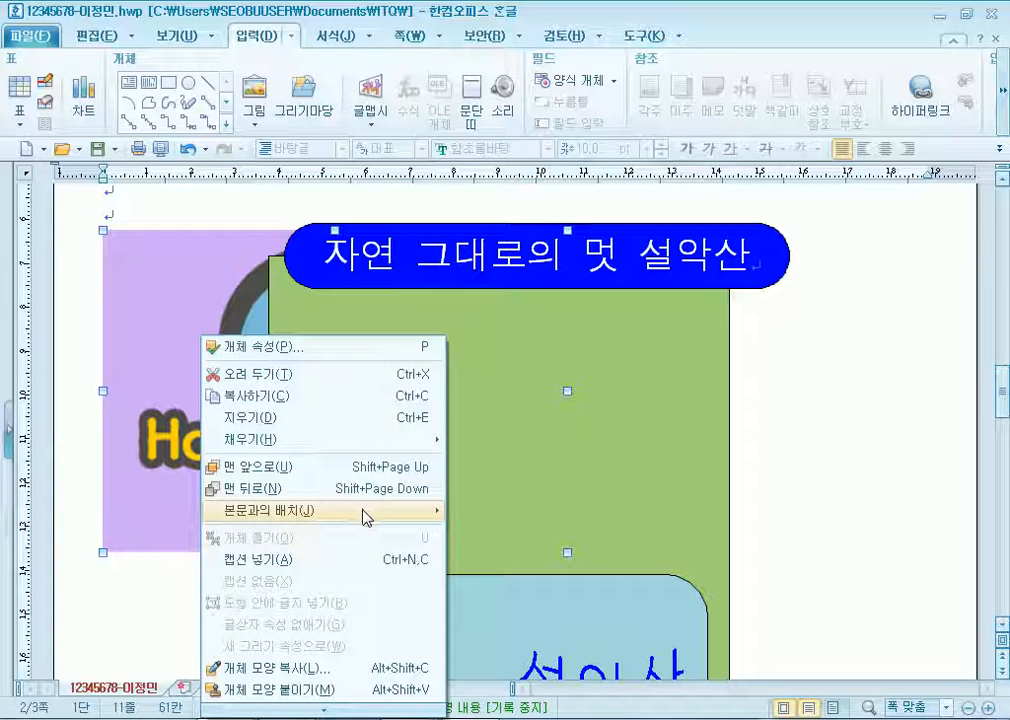
pyautogui.moveTo(355, 515)
pyautogui.click(470, 533)
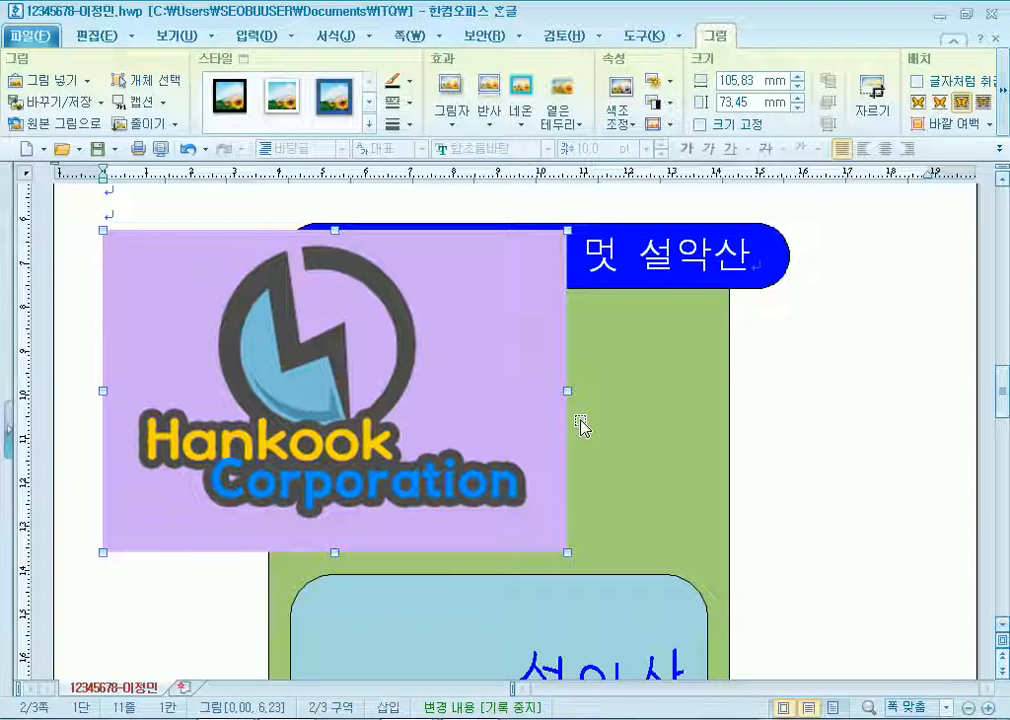
pyautogui.hotkey('ctrl', 'z')
# Set the logo picture's text wrapping to 글 앞으로
pyautogui.rightClick(205, 383)
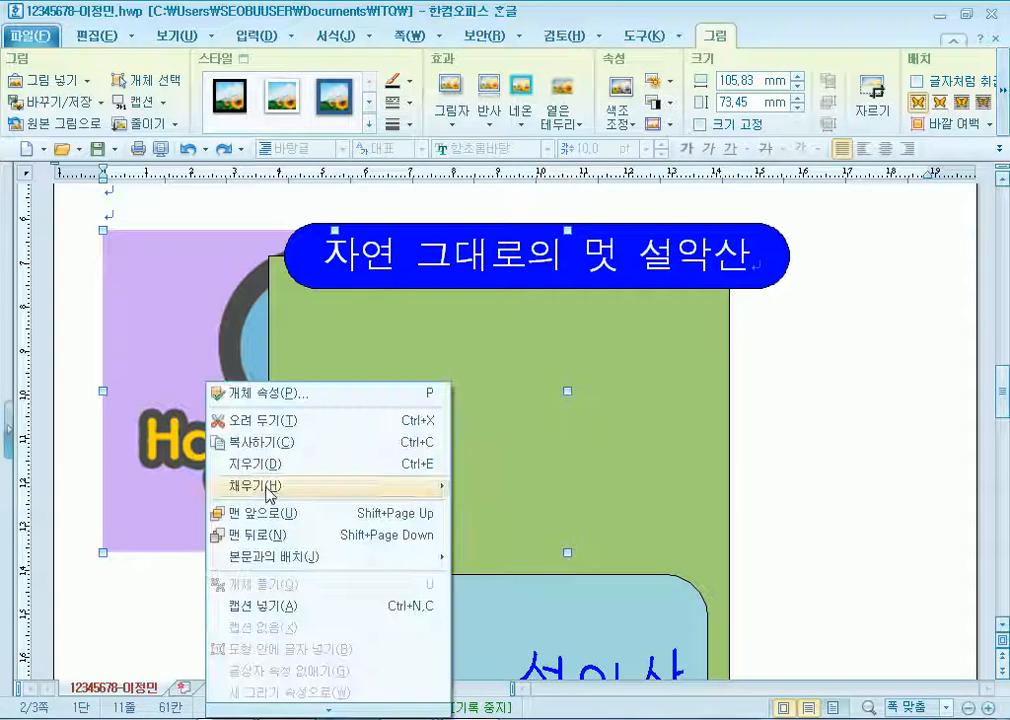
pyautogui.moveTo(420, 556)
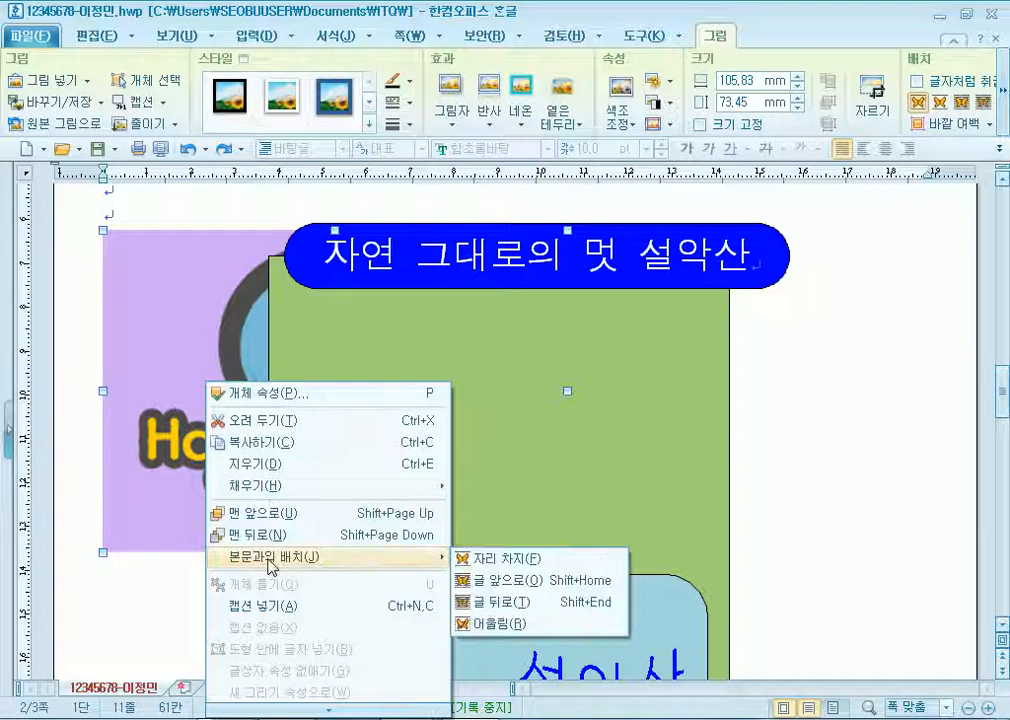
pyautogui.click(491, 579)
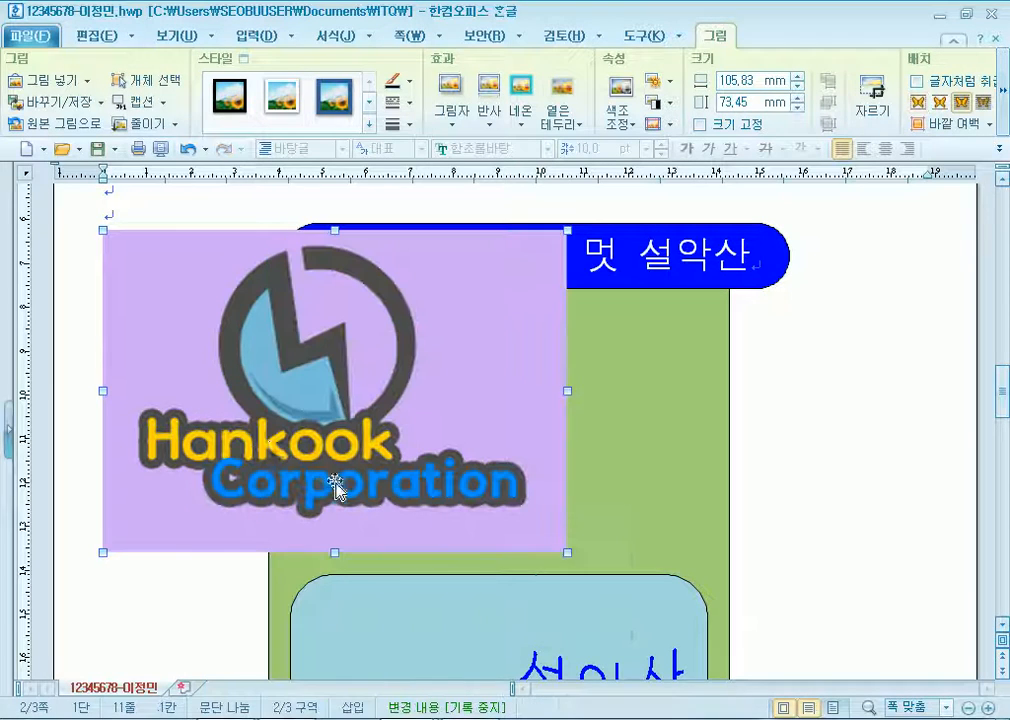
# In the logo picture's object properties, set the width to 40 mm and height to 30 mm, and turn on 크기 고정
pyautogui.doubleClick(272, 383)
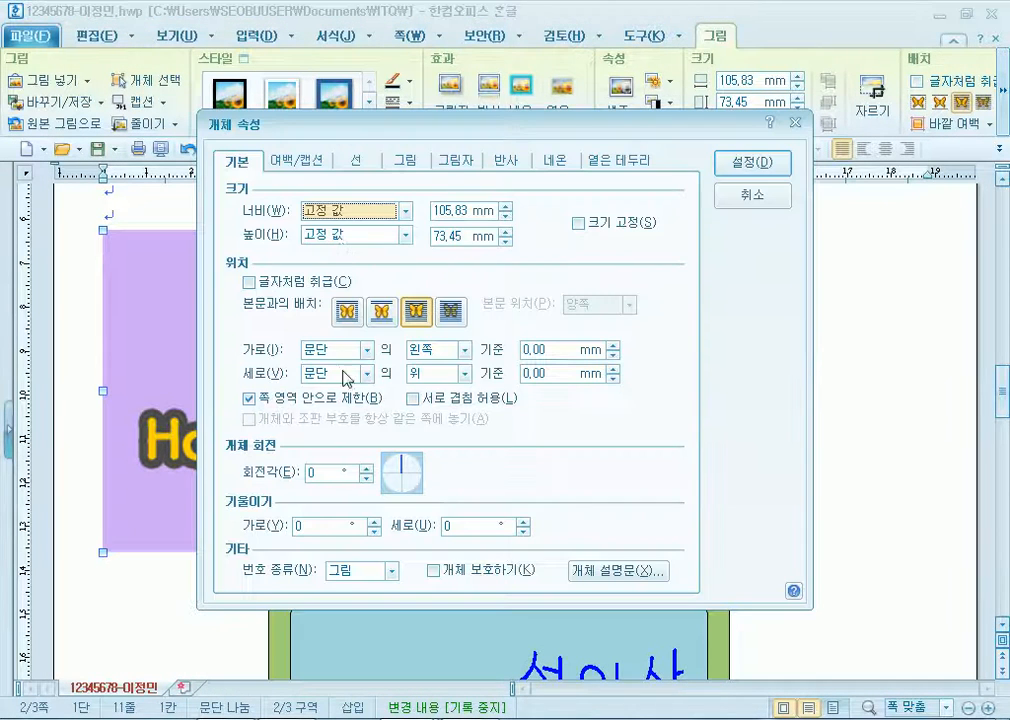
pyautogui.write('40')
pyautogui.press('Tab')
pyautogui.write('30')
pyautogui.click(612, 226)
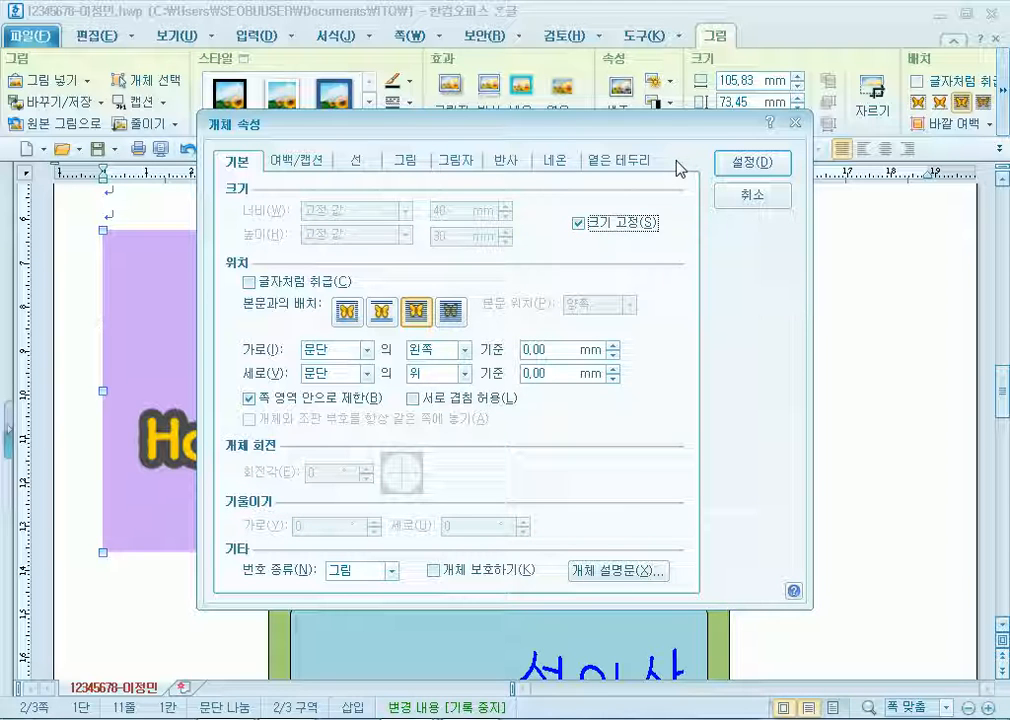
pyautogui.click(404, 162)
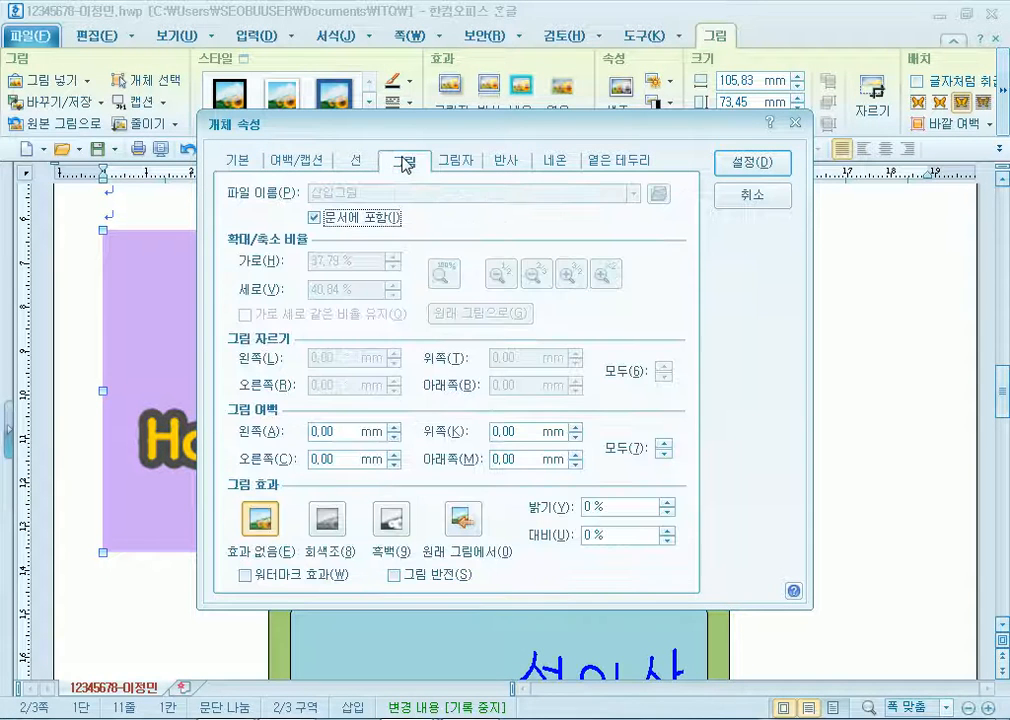
pyautogui.click(237, 161)
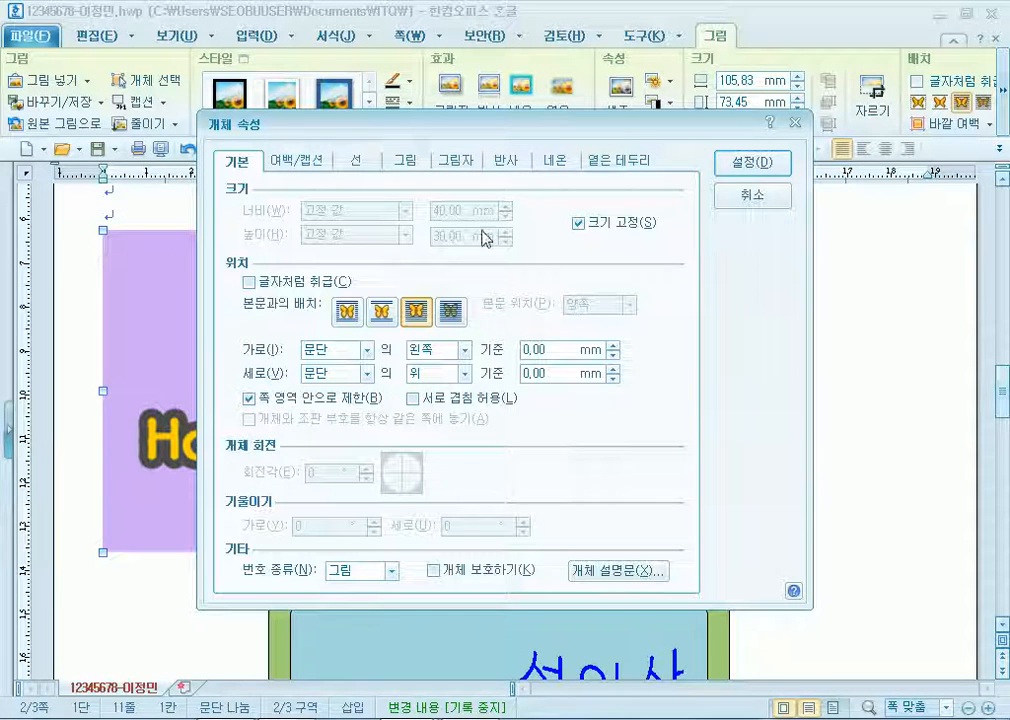
pyautogui.click(580, 225)
pyautogui.click(579, 224)
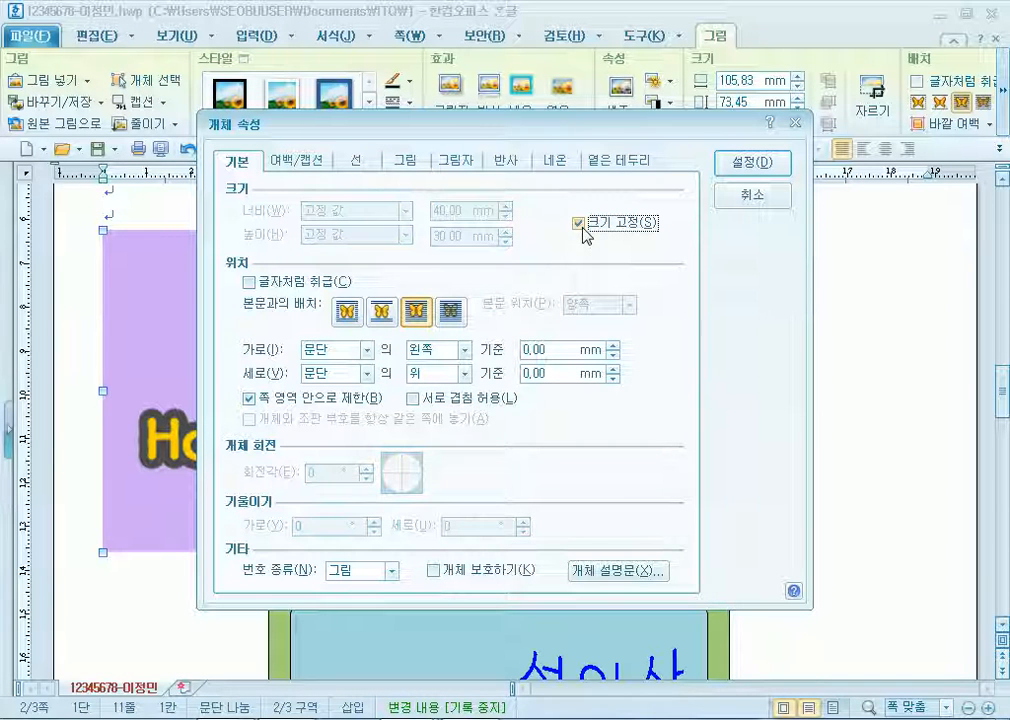
# Give the logo picture the 회색조 effect and apply the object properties
pyautogui.click(418, 168)
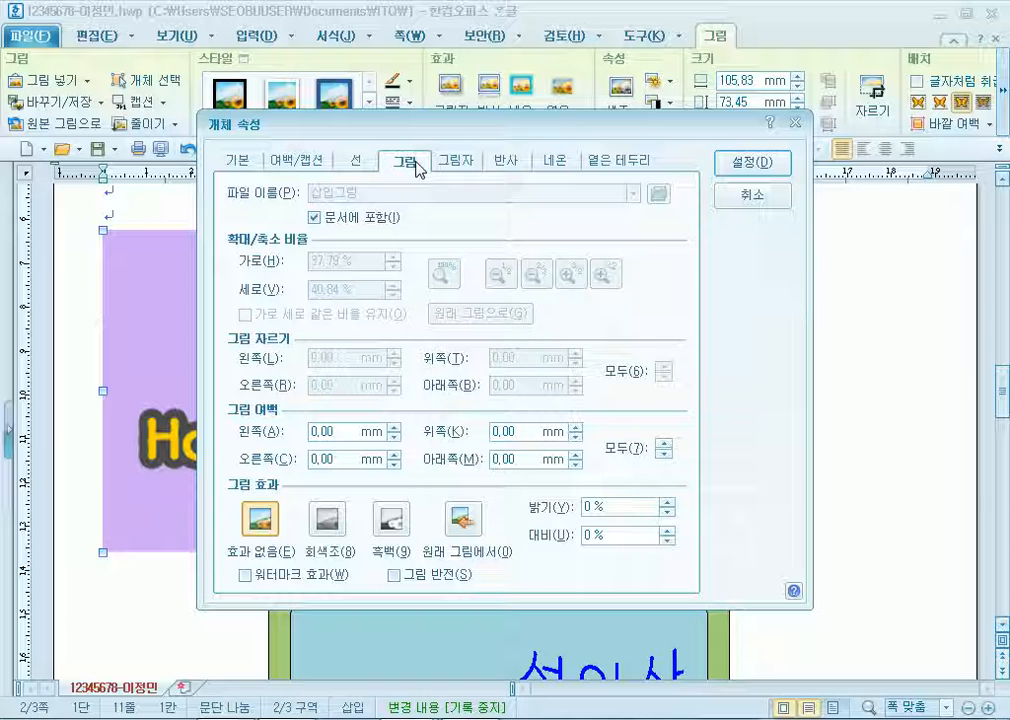
pyautogui.click(327, 519)
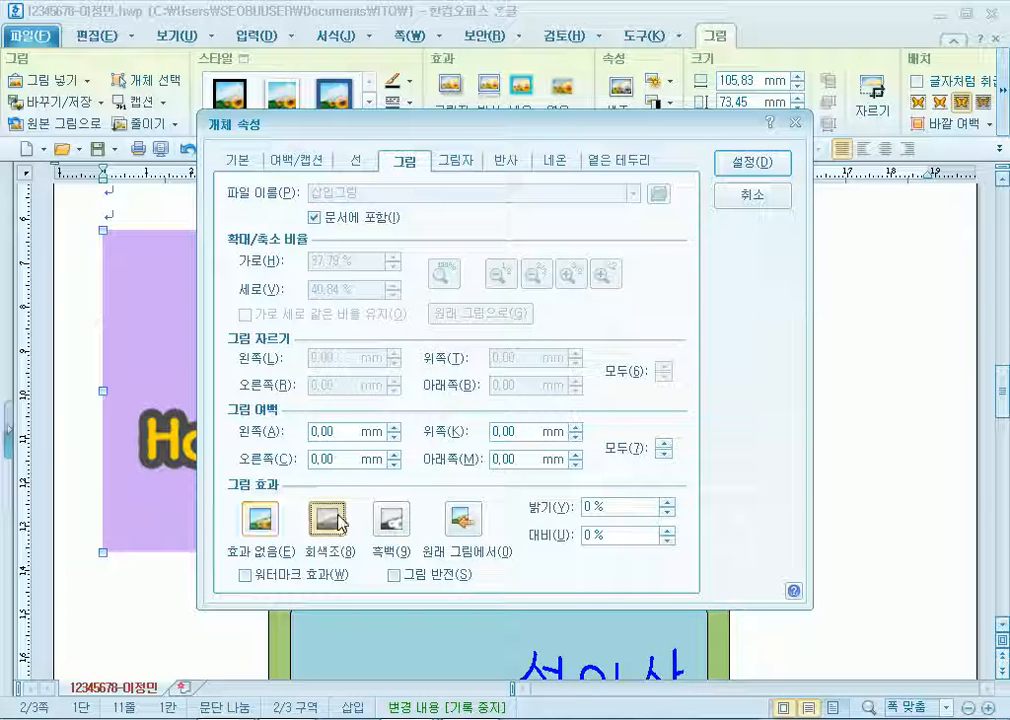
pyautogui.moveTo(487, 120); pyautogui.dragTo(517, 15)
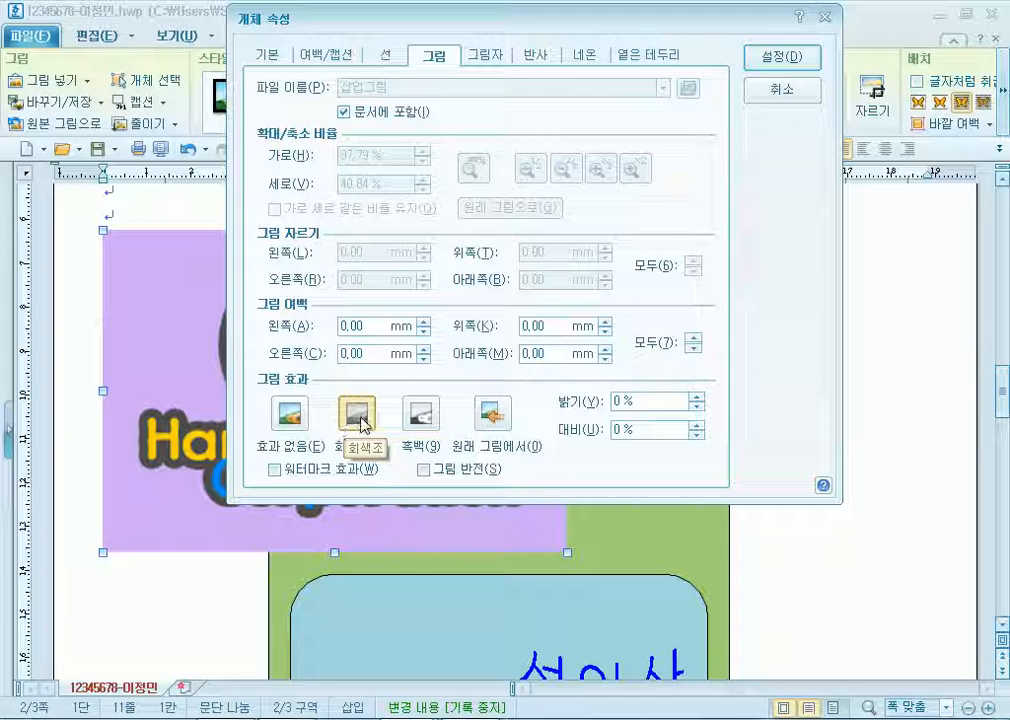
pyautogui.click(779, 58)
# Move the grayscale logo onto the left half of the light blue rounded box, beside the 설악산 글맵시
pyautogui.scroll(-3, 216, 288)
pyautogui.scroll(2, 192, 342)
pyautogui.moveTo(192, 251); pyautogui.dragTo(404, 656)
pyautogui.scroll(-3, 403, 432)
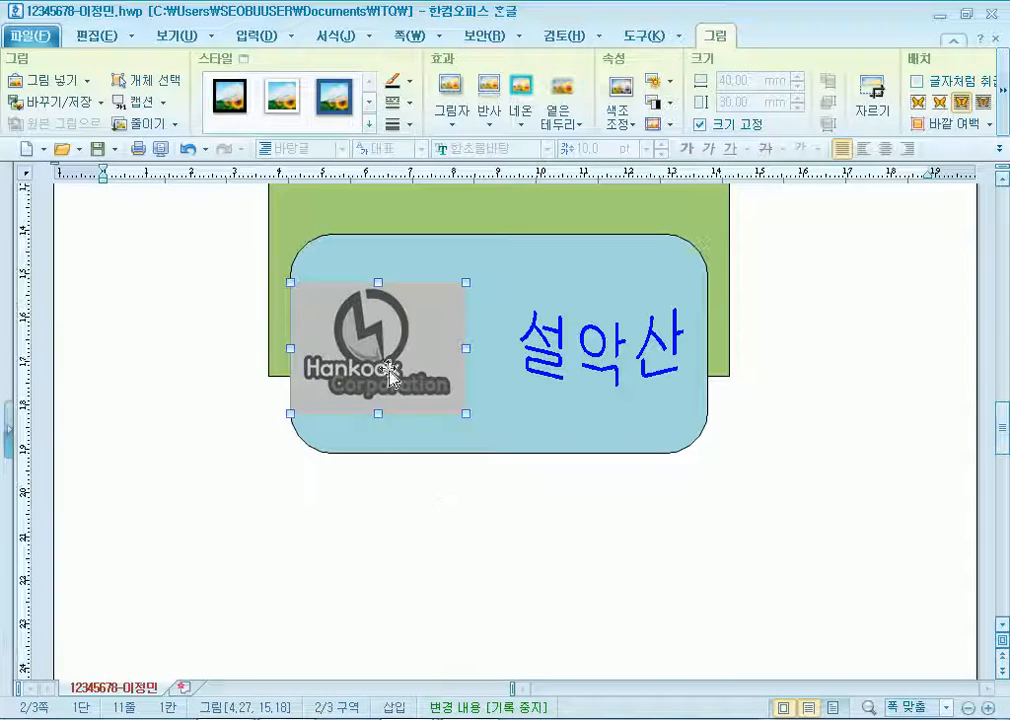
pyautogui.click(293, 563)
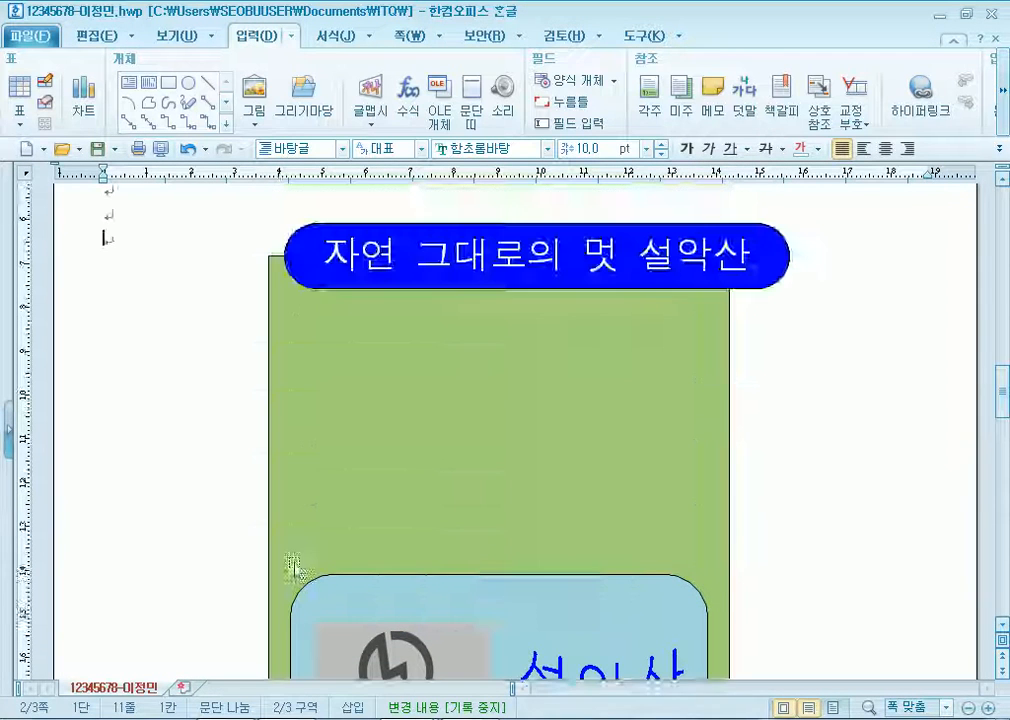
pyautogui.scroll(-3, 293, 570)
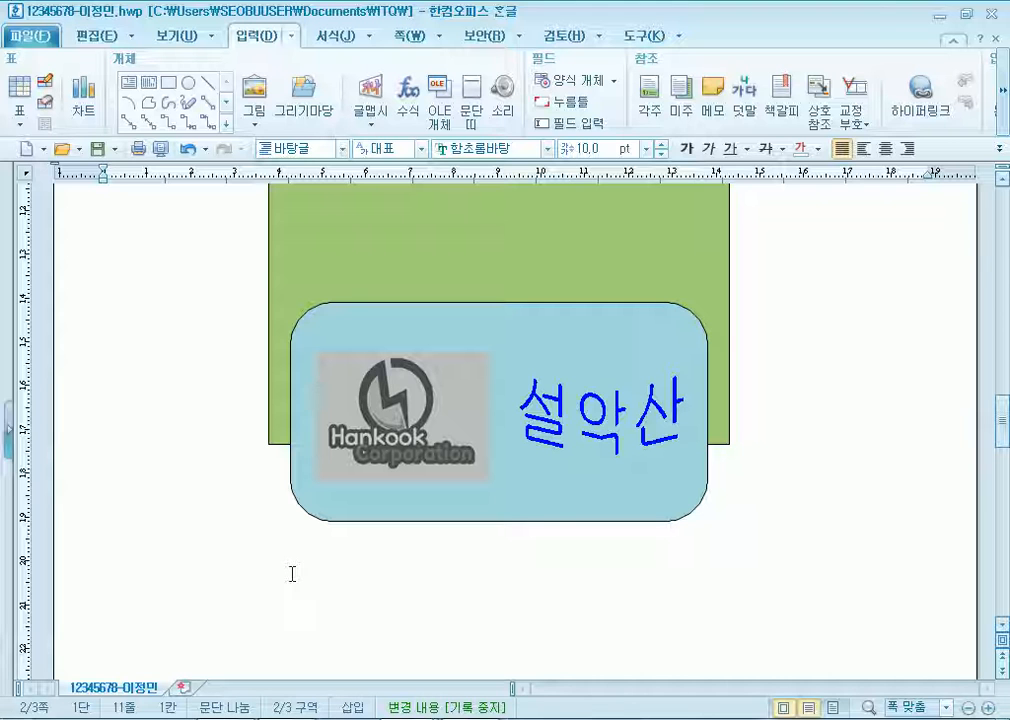
# Enter the title 설악산국립공원 on the first line of page 3
pyautogui.scroll(-10, 338, 578)
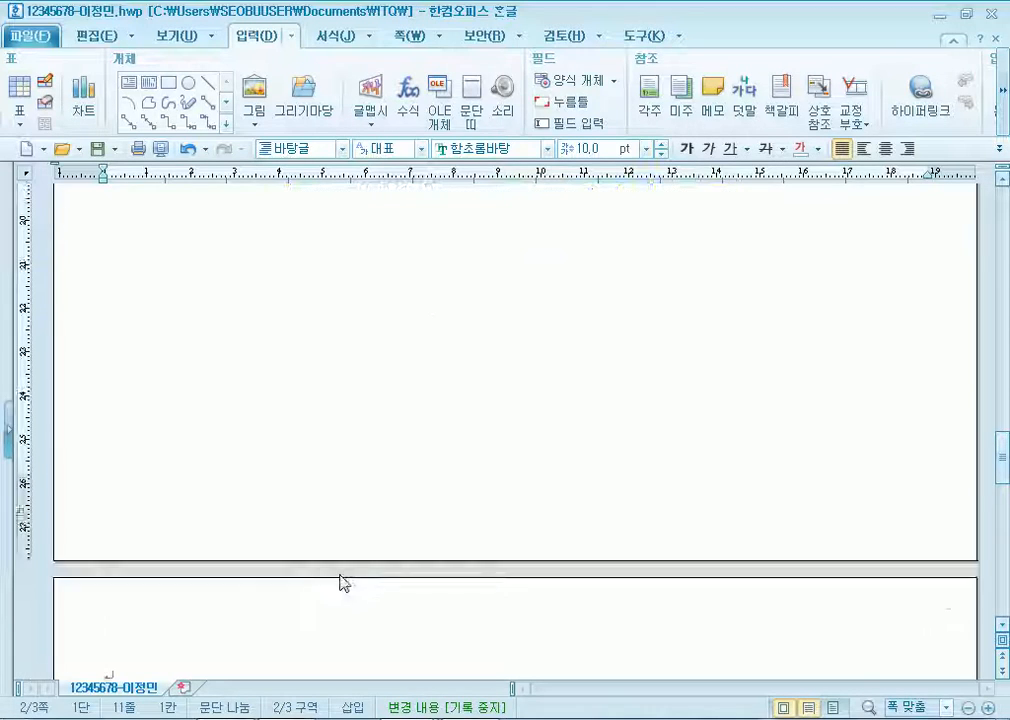
pyautogui.click(180, 348)
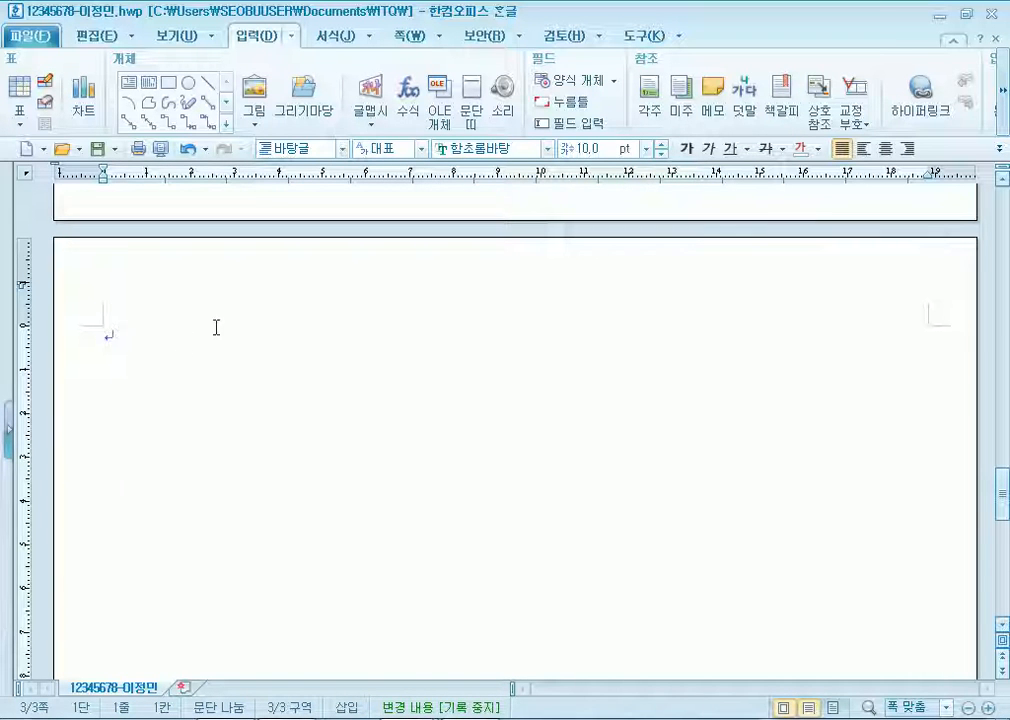
pyautogui.scroll(3, 207, 316)
pyautogui.scroll(-2, 224, 398)
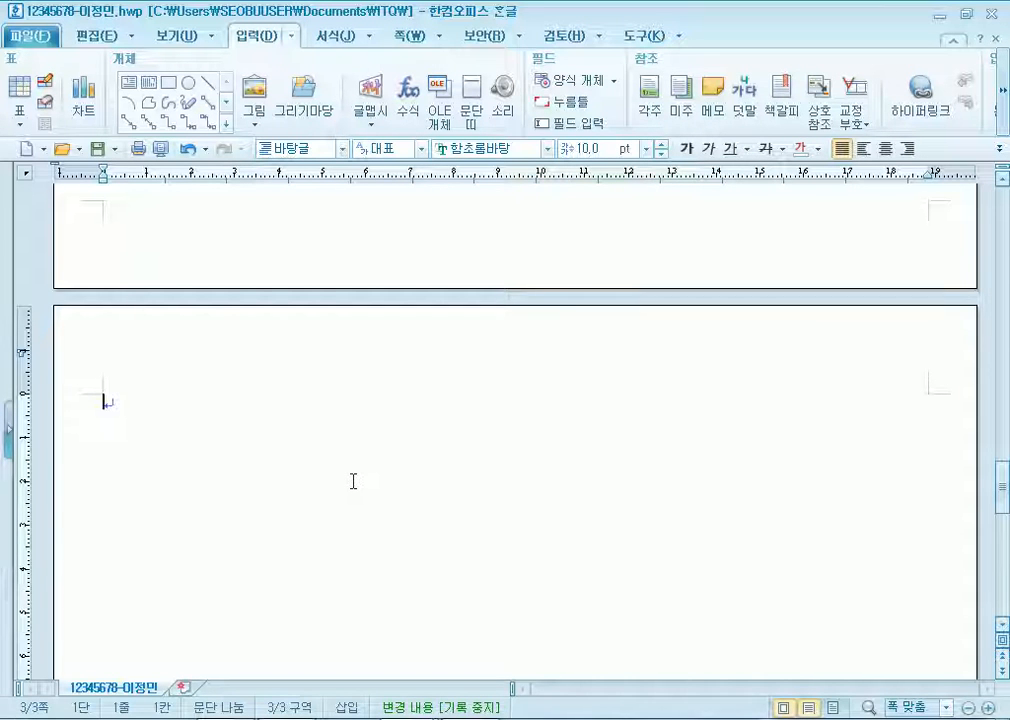
pyautogui.write('성')
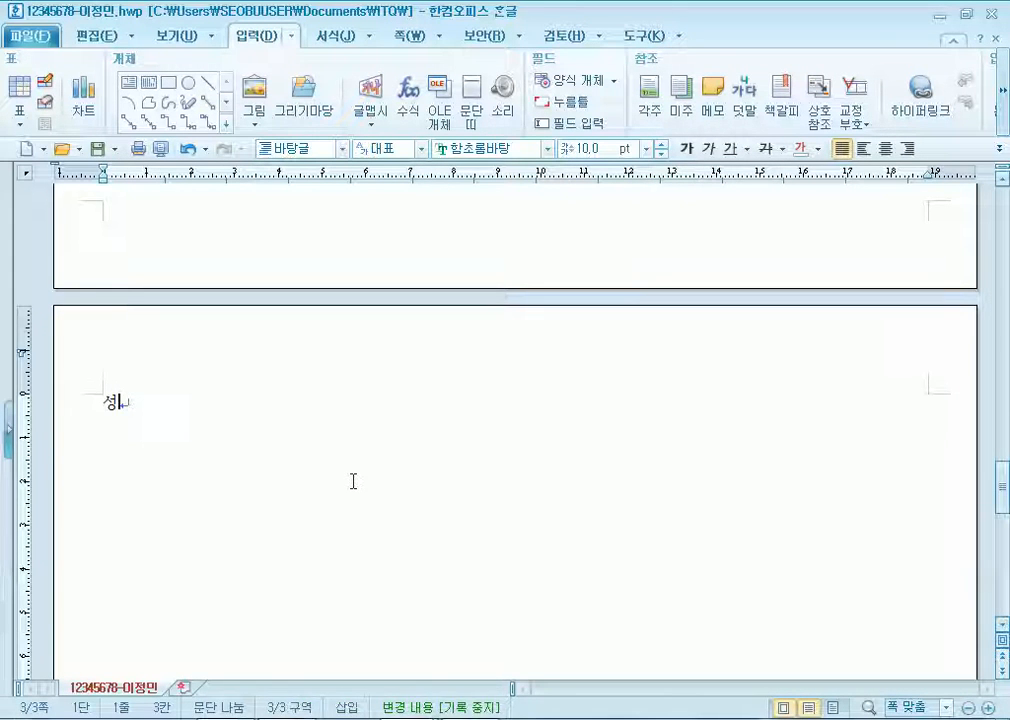
pyautogui.write('악산 구')
pyautogui.write('ㄱ립')
pyautogui.write('ㅁ')
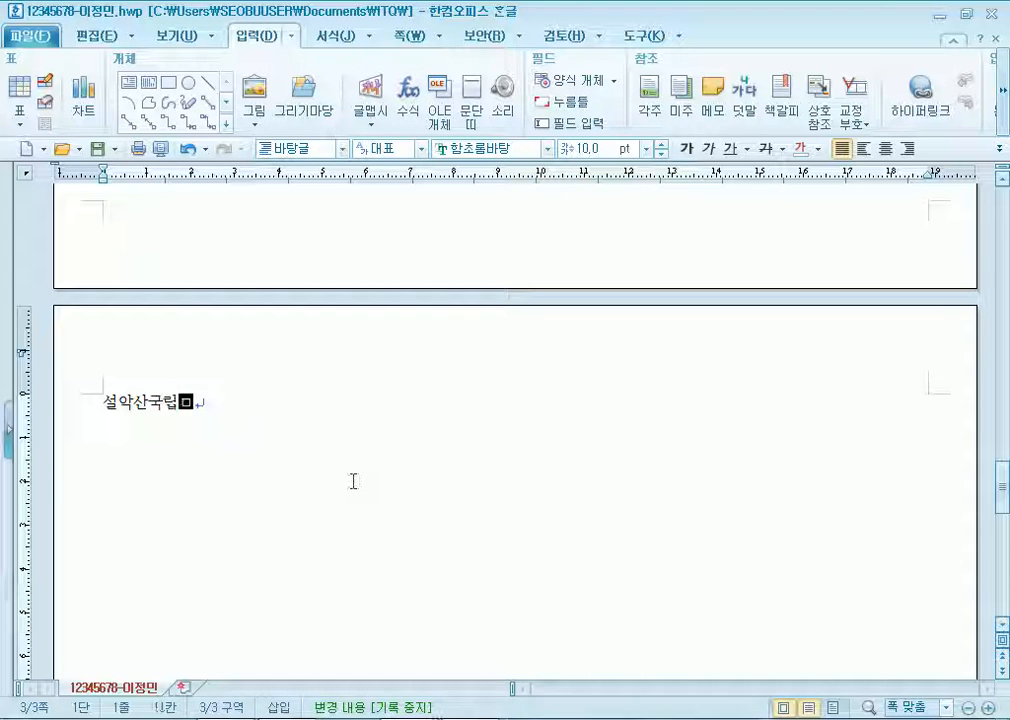
pyautogui.press('BackSpace')
pyautogui.write('고ㅇ원')
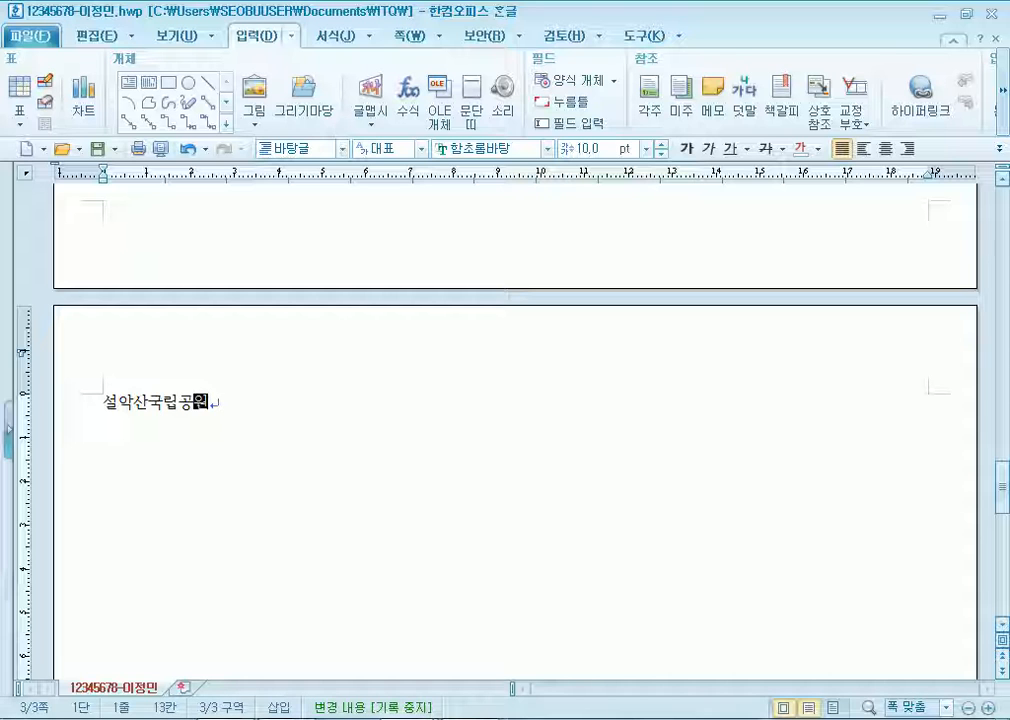
# Leave a blank line below the page 3 title and enter 설악산 국립공원은 as the start of the body text
pyautogui.press('Return')
pyautogui.press('Return')
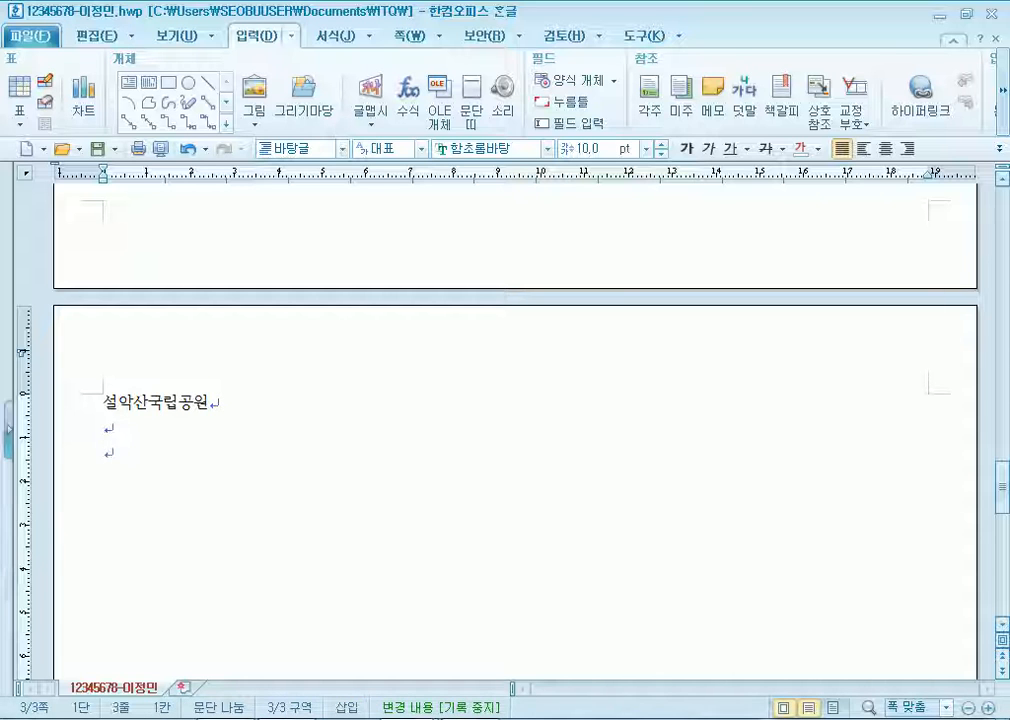
pyautogui.write('설악산 국립공원으')
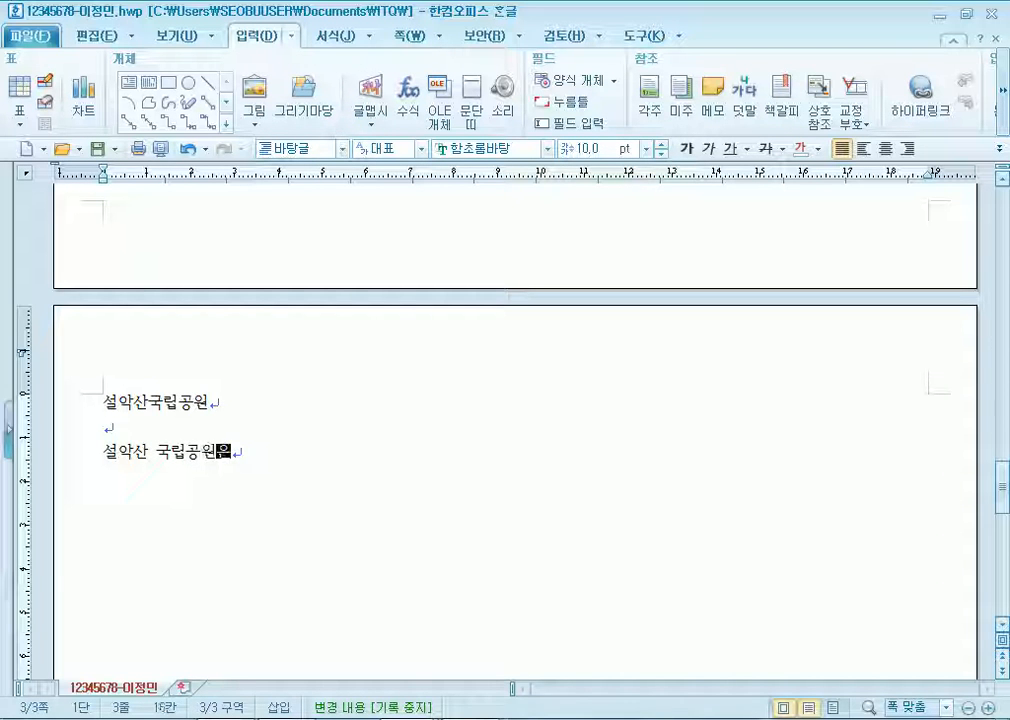
pyautogui.write('ㄴ')
# Try centre alignment on the 설악산국립공원 title line of page 3
pyautogui.click(100, 403)
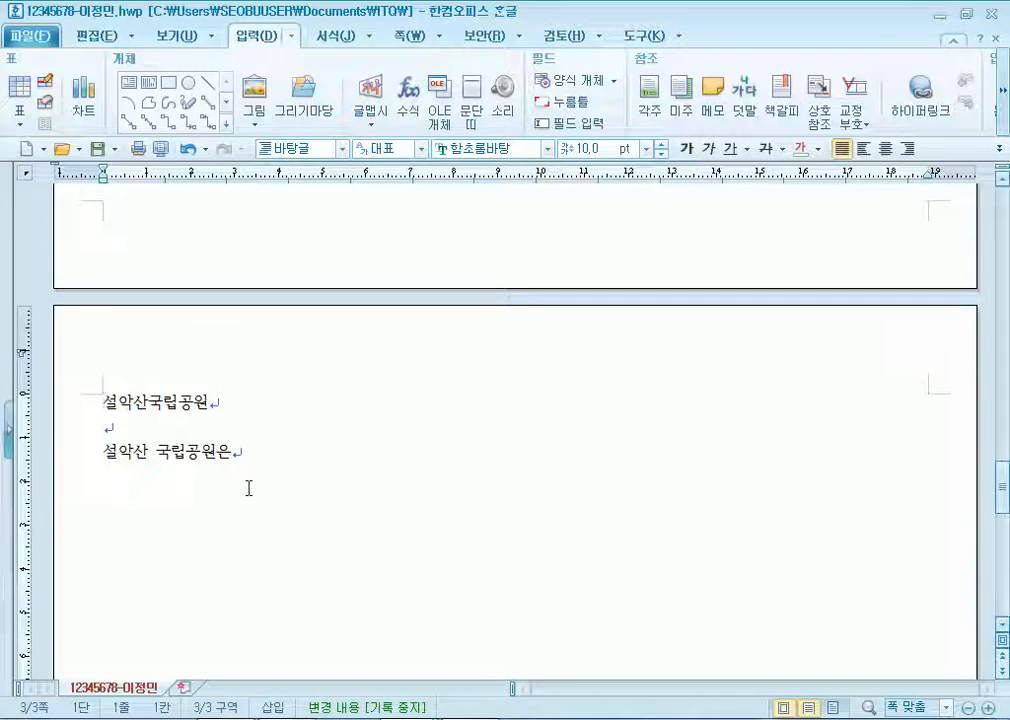
pyautogui.scroll(-3, 245, 478)
pyautogui.scroll(2, 242, 465)
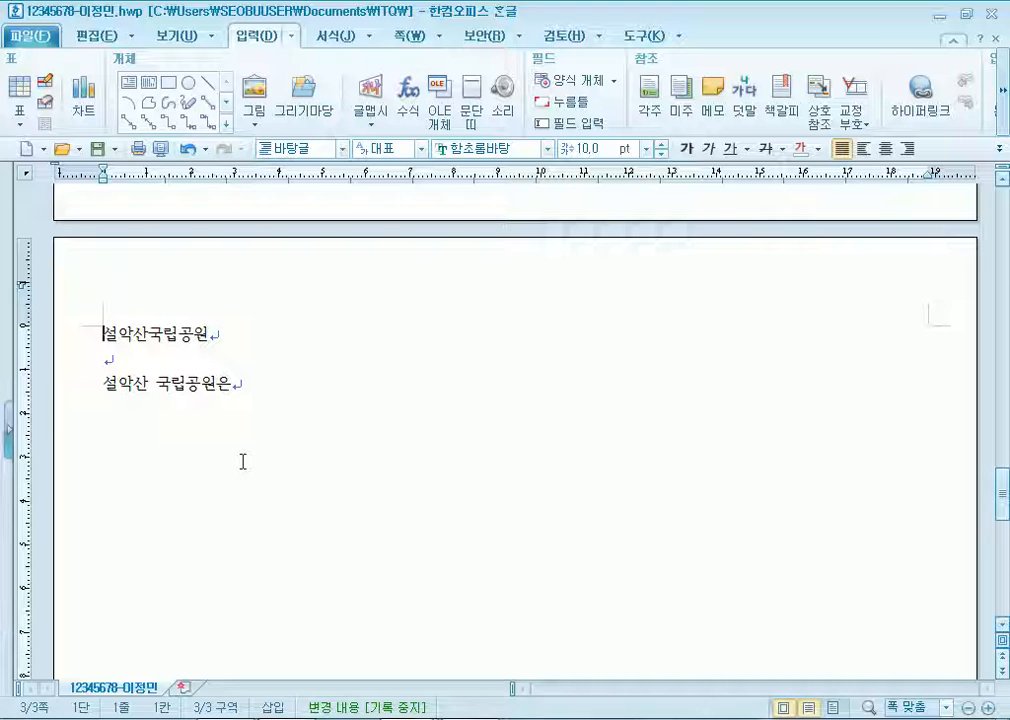
pyautogui.click(885, 148)
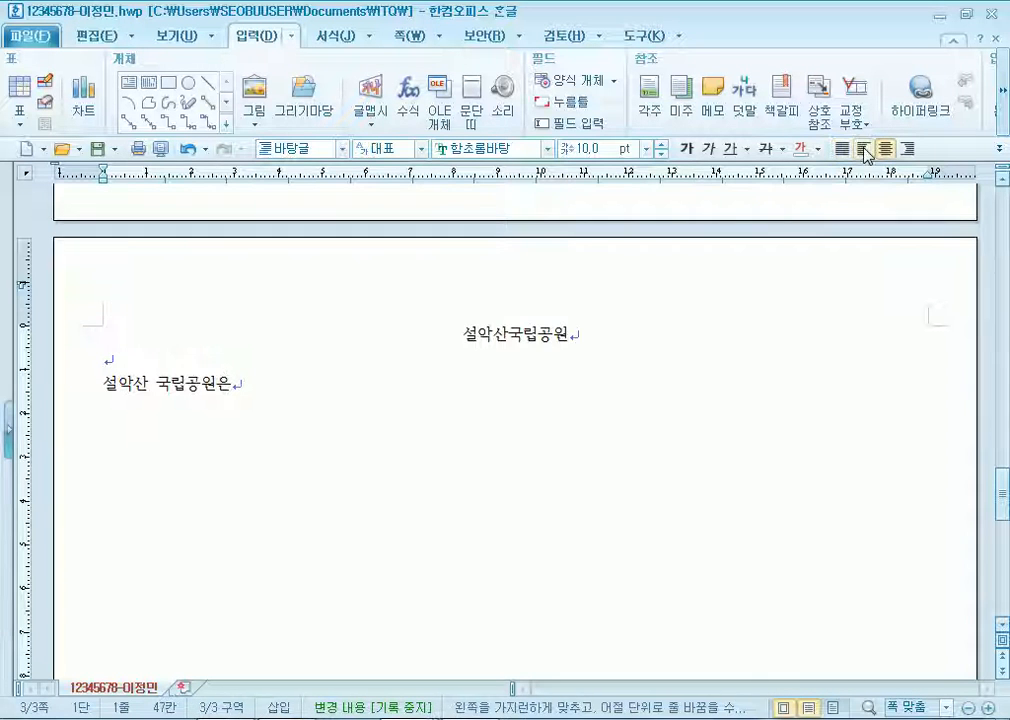
pyautogui.click(842, 148)
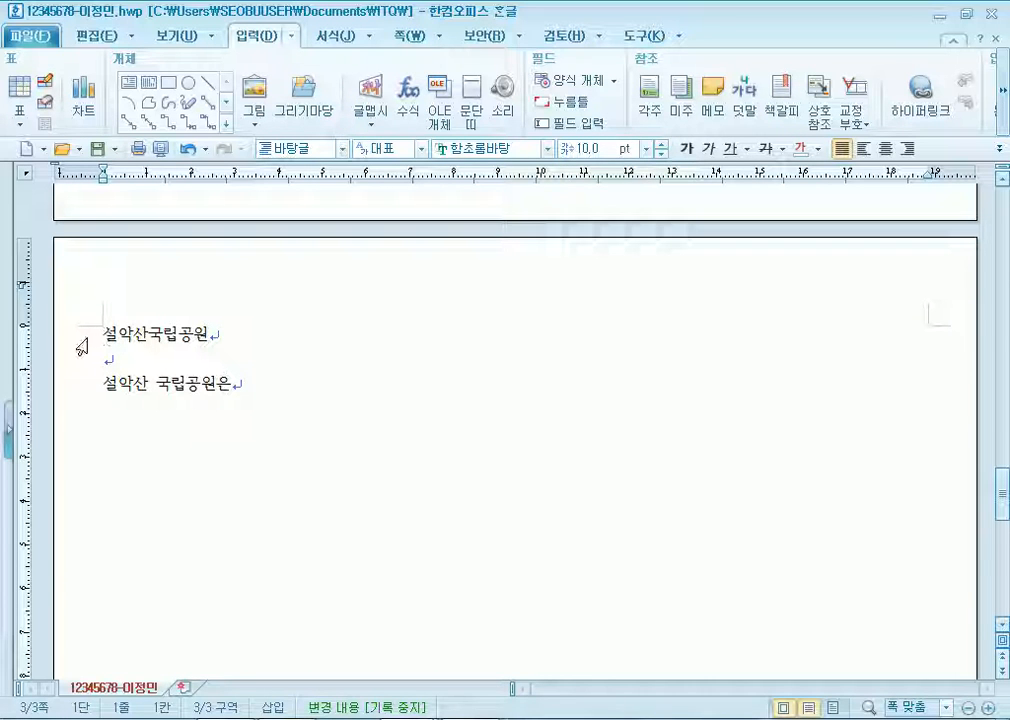
pyautogui.moveTo(102, 334); pyautogui.dragTo(218, 348)
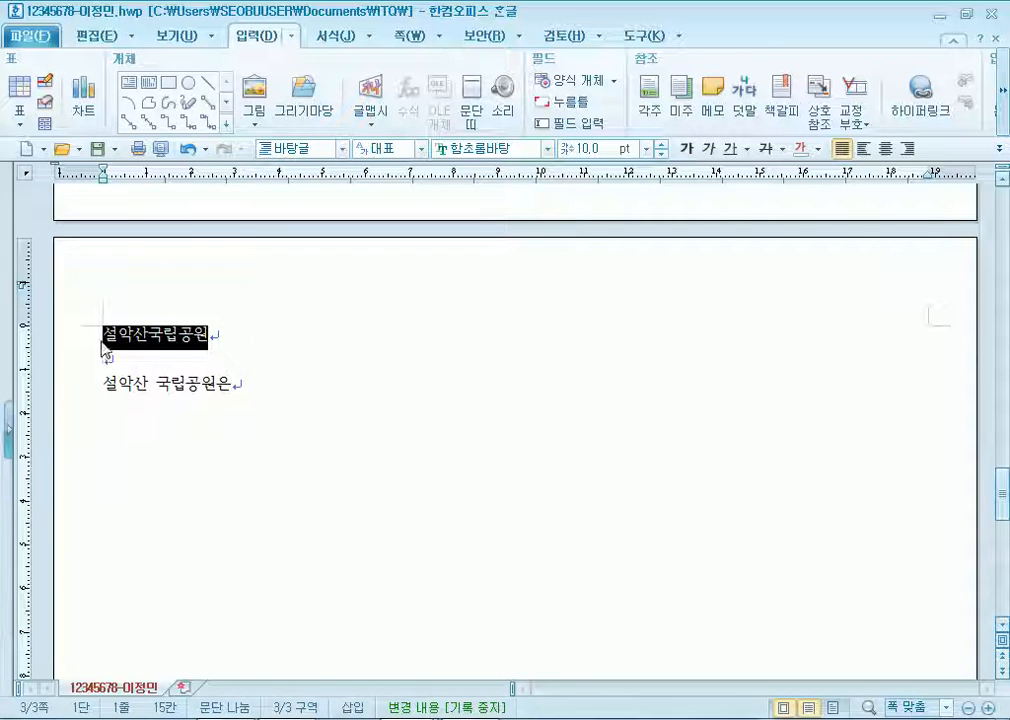
pyautogui.click(103, 345)
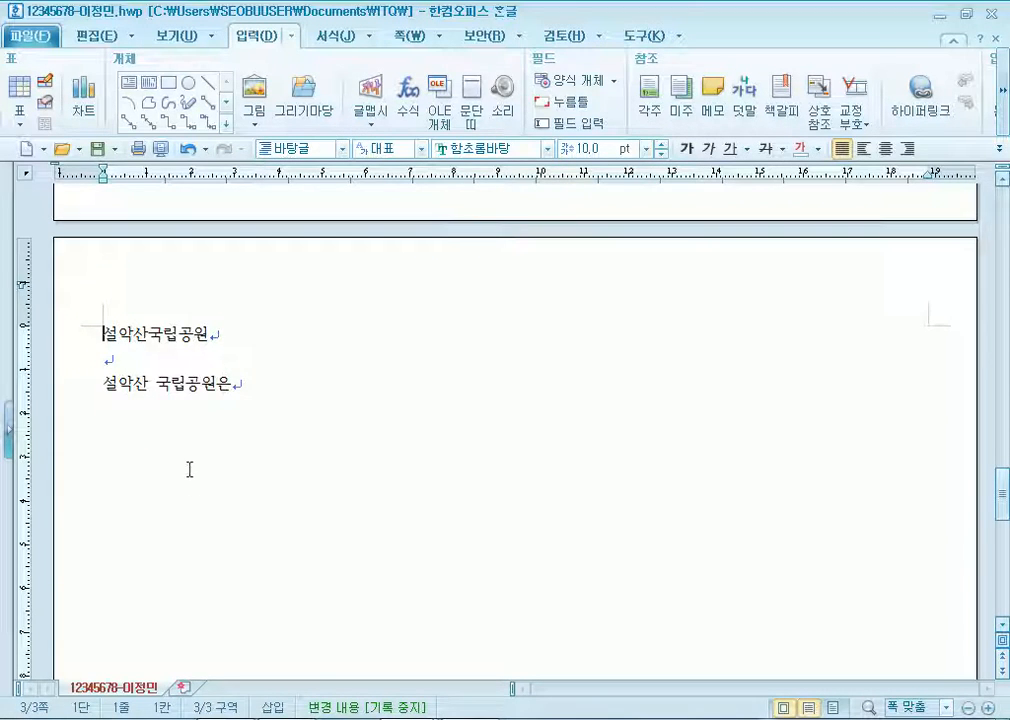
pyautogui.scroll(5, 200, 470)
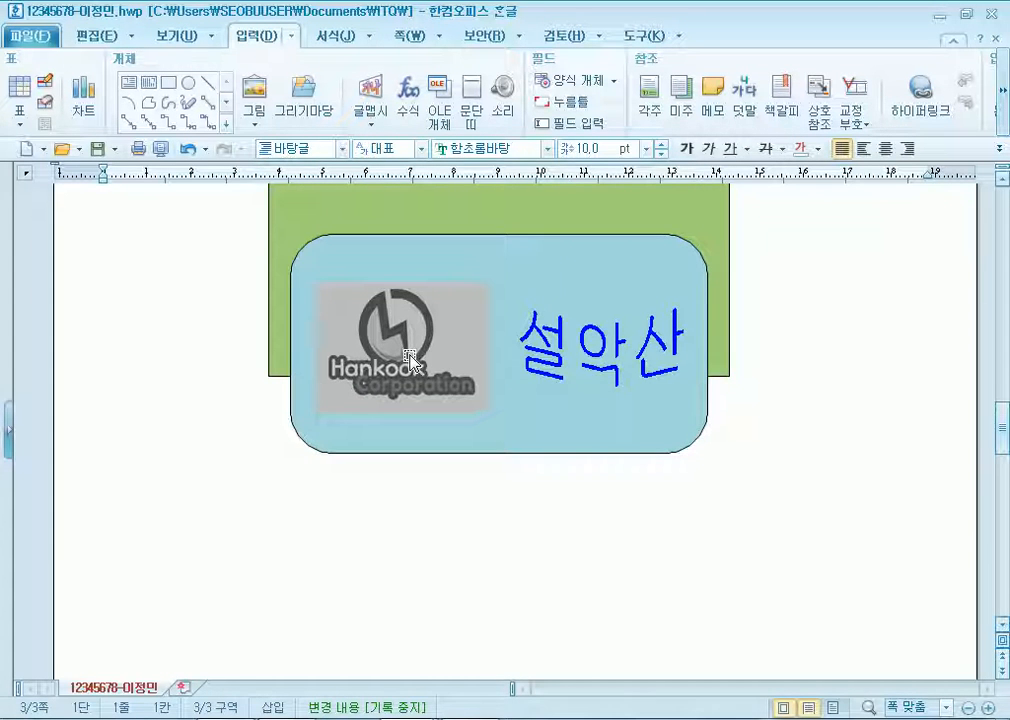
pyautogui.scroll(-3, 134, 612)
pyautogui.scroll(-3, 134, 612)
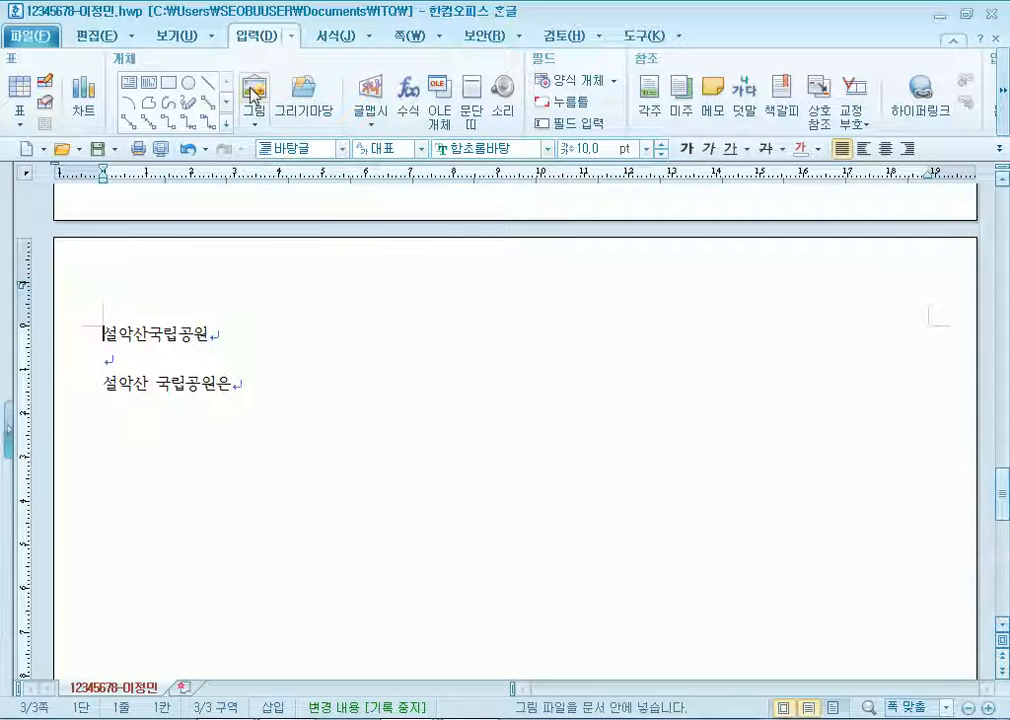
pyautogui.click(292, 37)
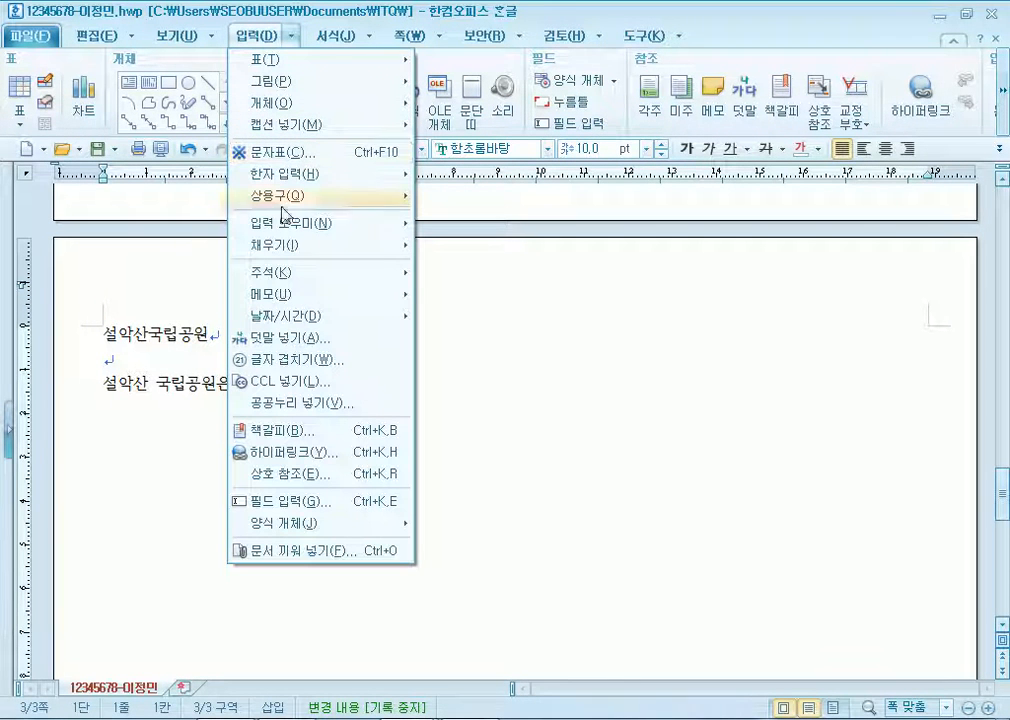
pyautogui.moveTo(270, 116)
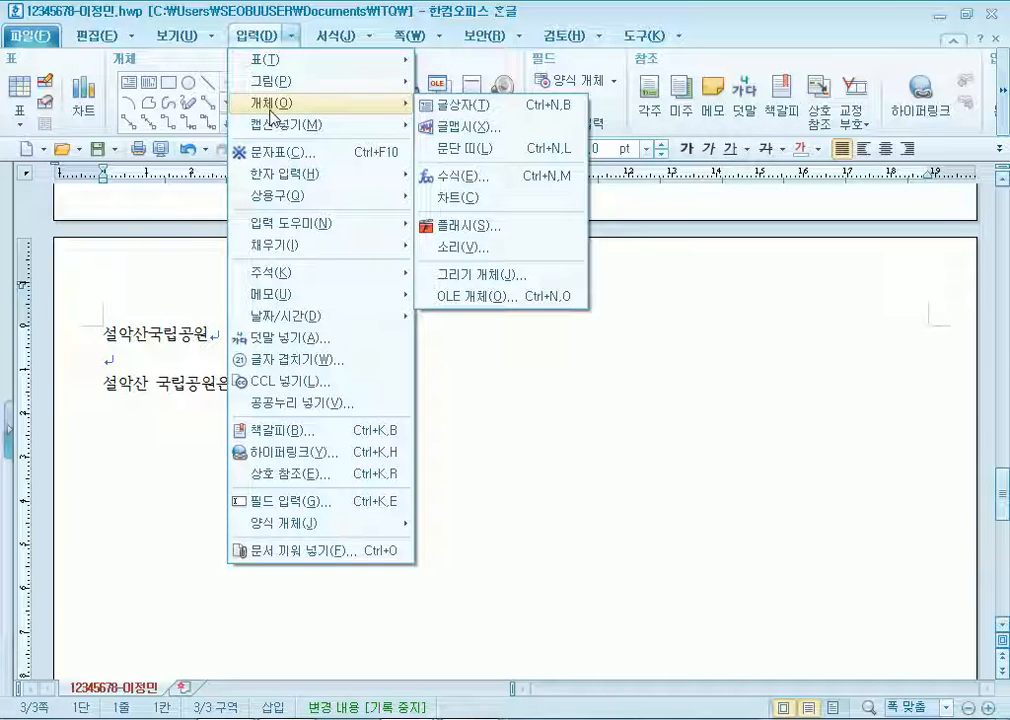
pyautogui.rightClick(106, 337)
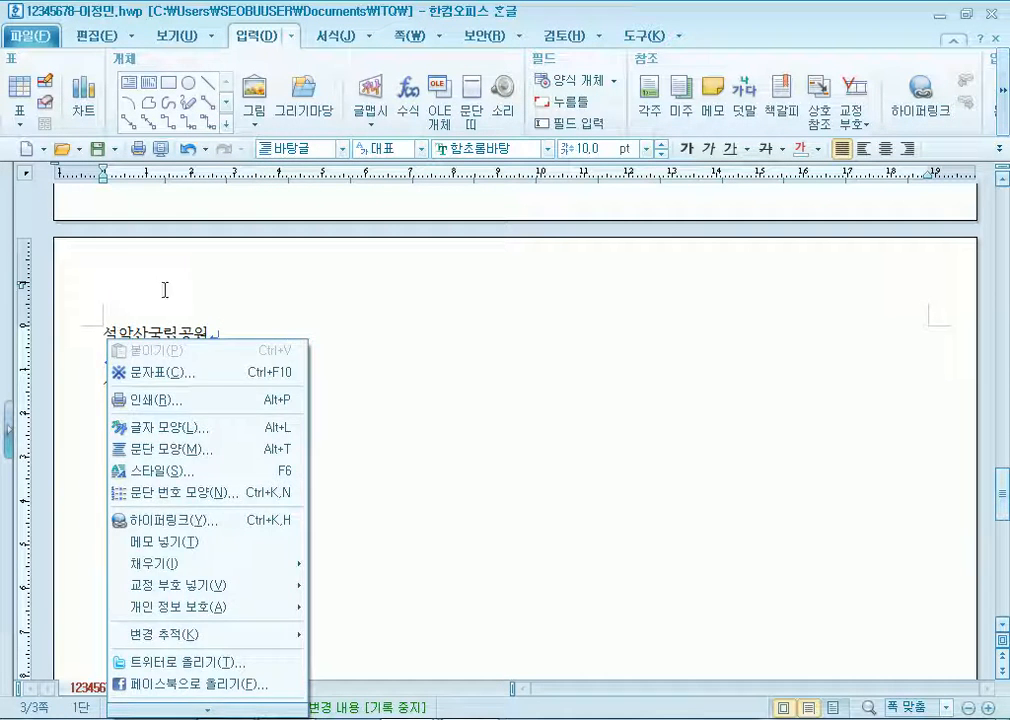
pyautogui.click(121, 321)
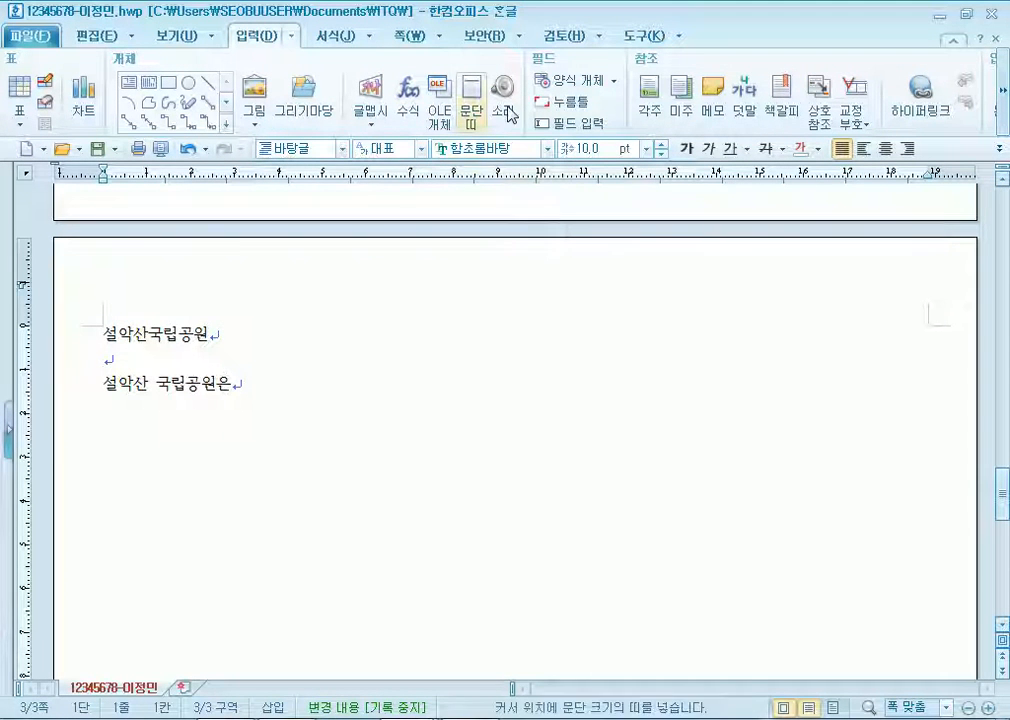
# Insert a bookmark named 설악산 in front of the 설악산국립공원 title on page 3
pyautogui.click(795, 106)
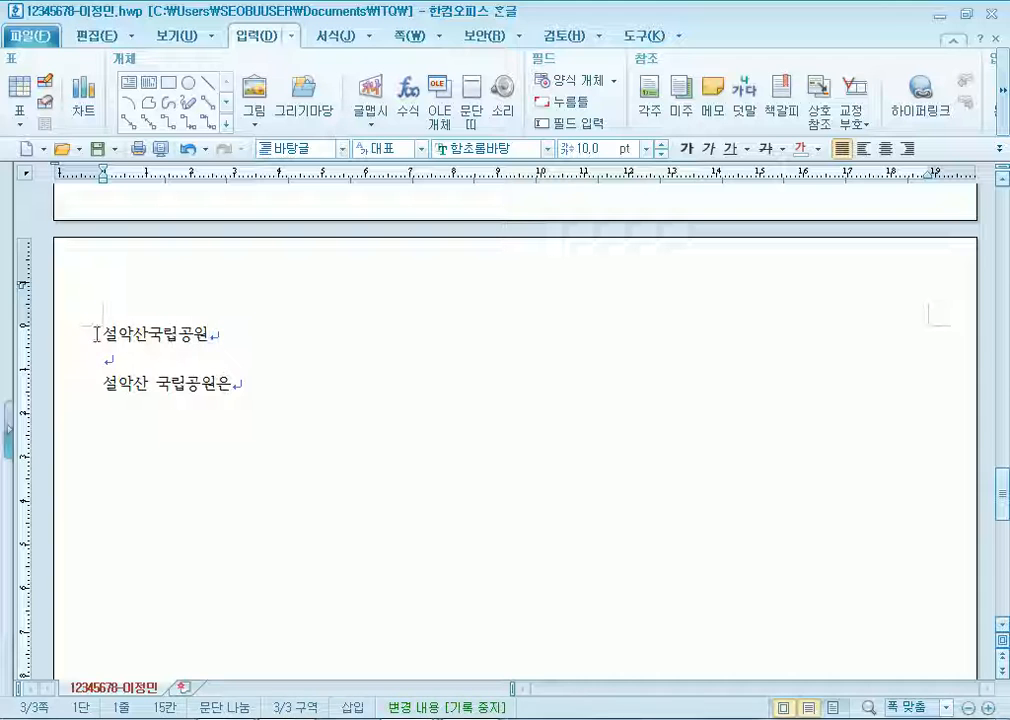
pyautogui.click(776, 88)
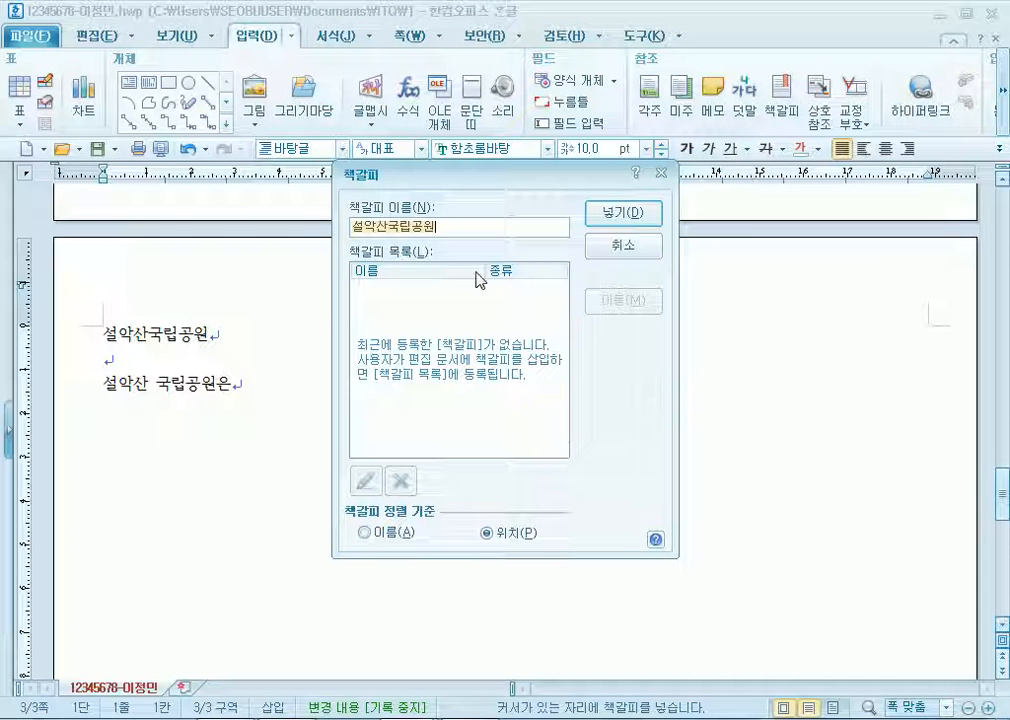
pyautogui.write('설')
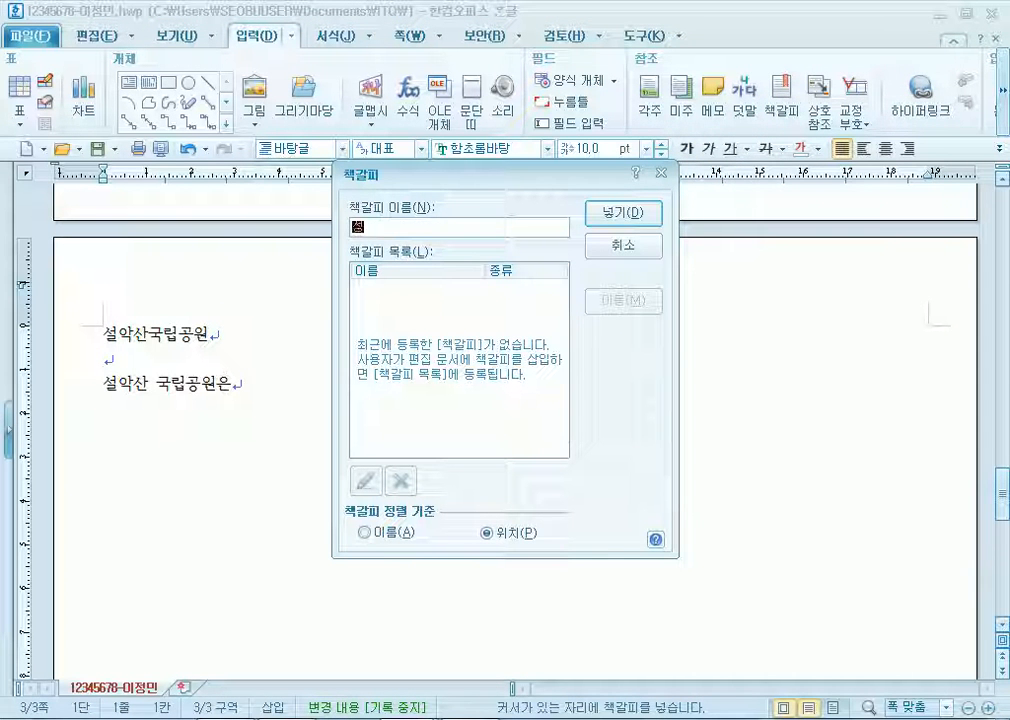
pyautogui.write('아')
pyautogui.write('산')
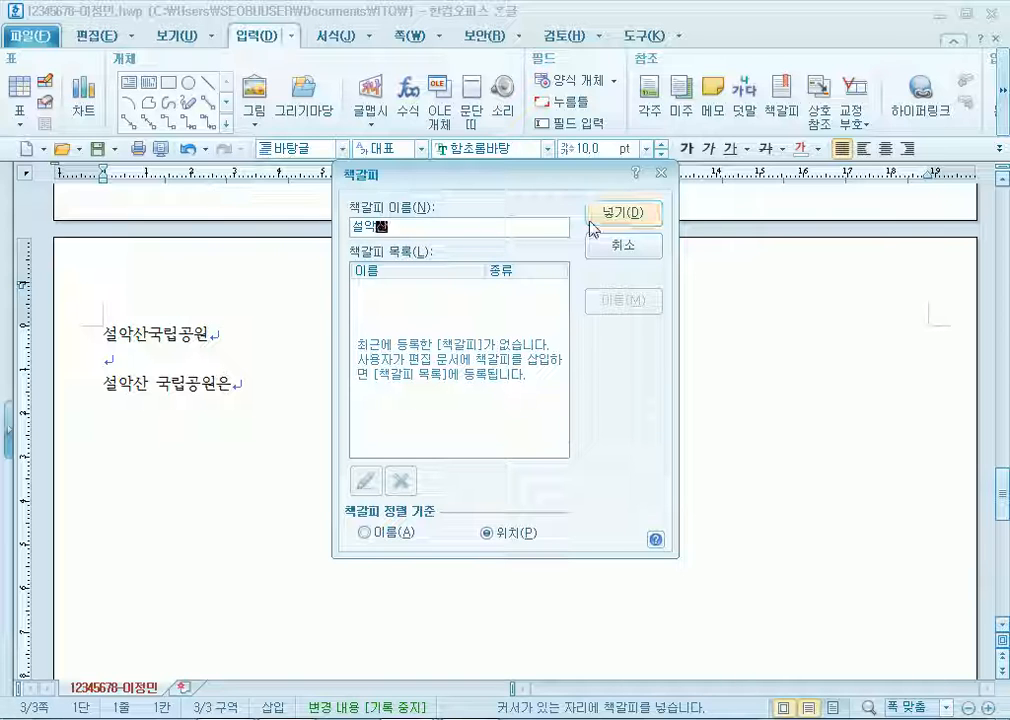
pyautogui.click(622, 213)
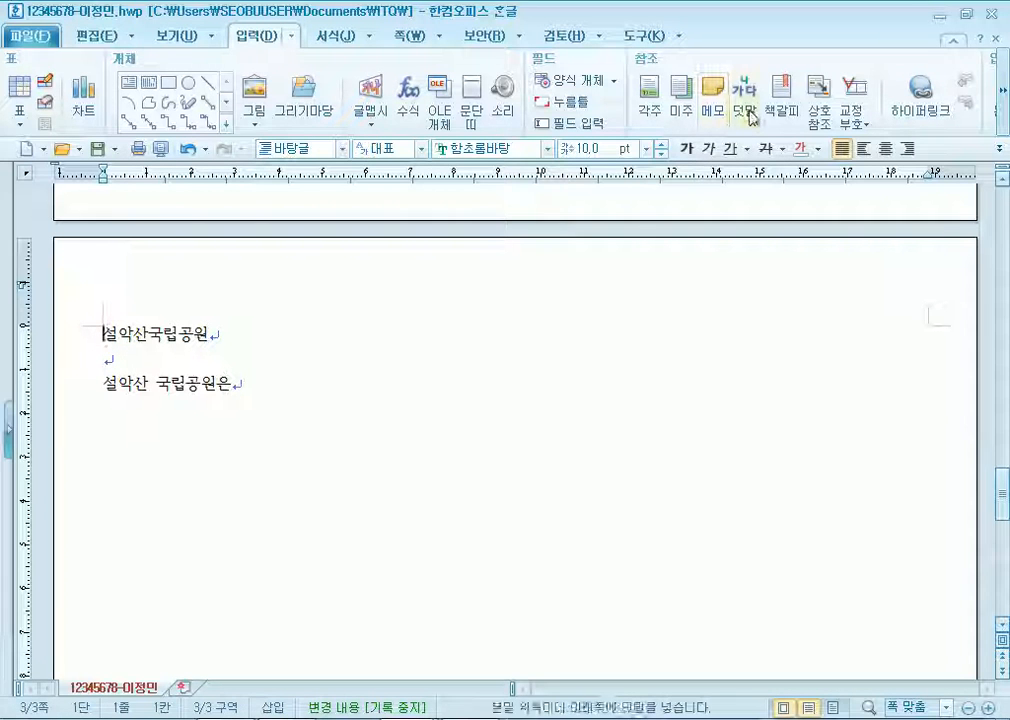
# Check the 설악산 entry in the document's bookmark list, and close the list without adding another bookmark
pyautogui.click(782, 124)
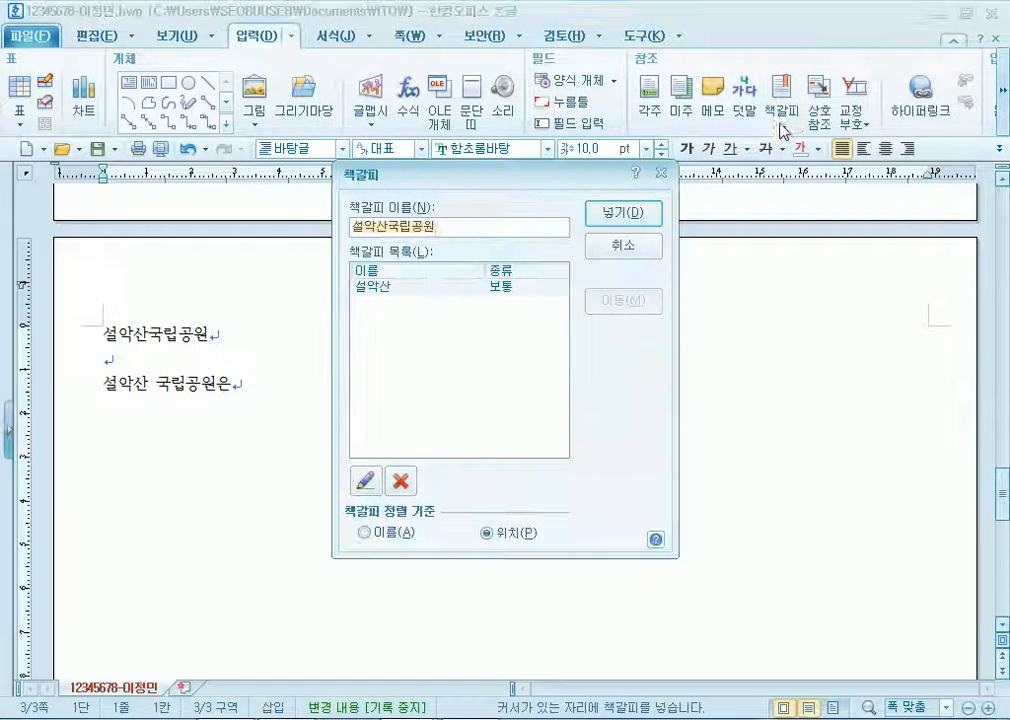
pyautogui.click(401, 287)
pyautogui.click(637, 214)
pyautogui.click(480, 394)
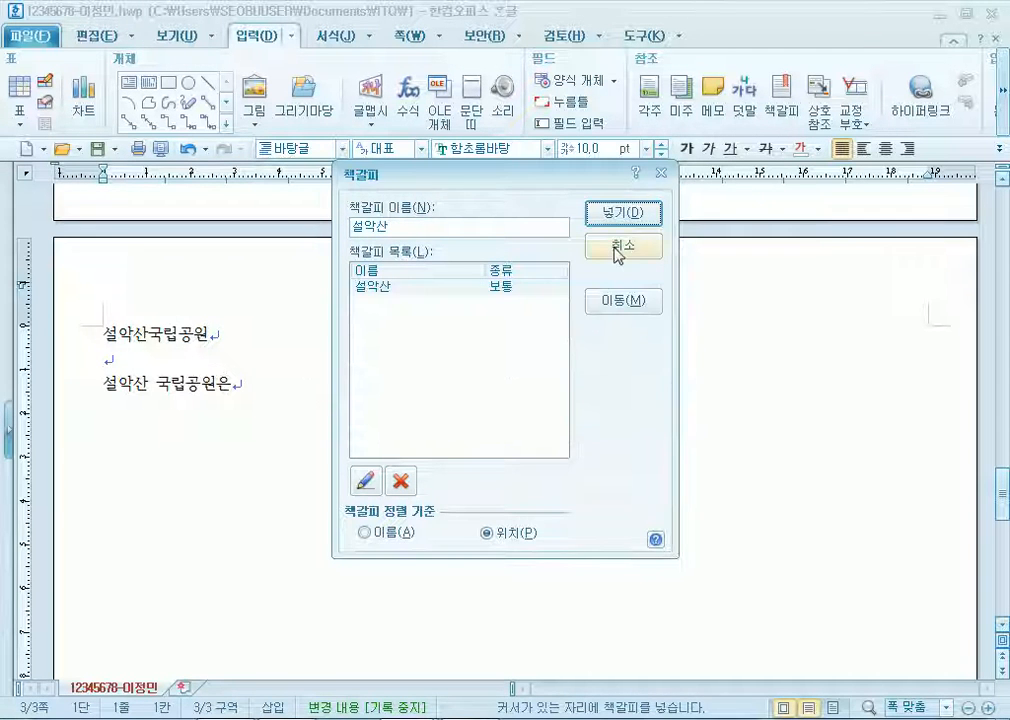
pyautogui.click(600, 246)
pyautogui.scroll(3, 150, 440)
pyautogui.scroll(5, 136, 461)
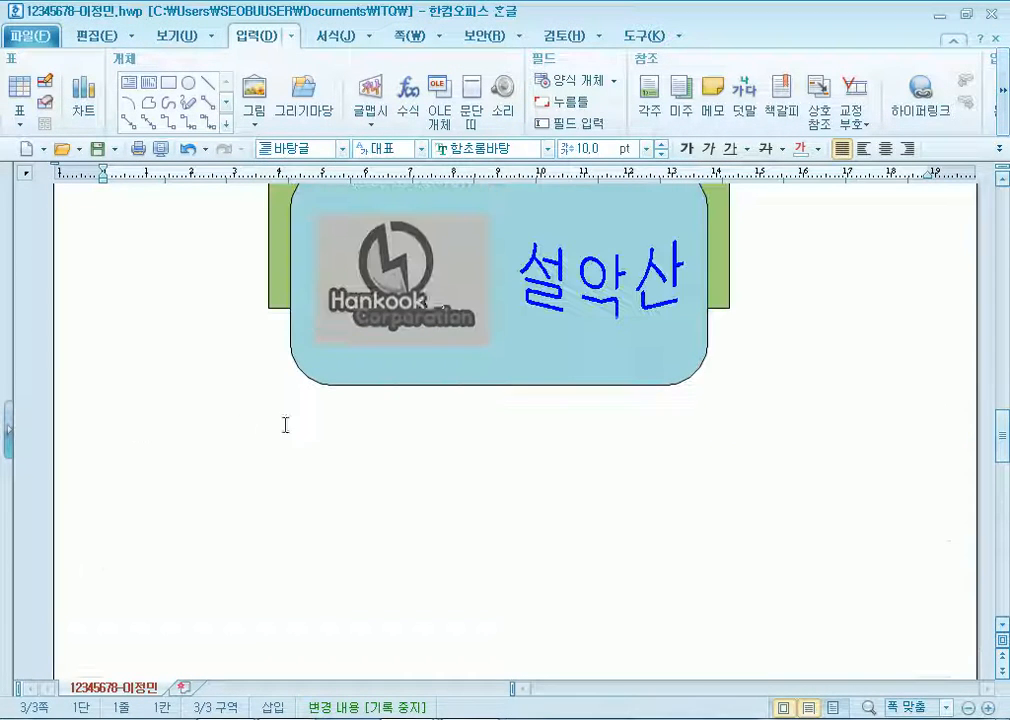
pyautogui.click(415, 293)
pyautogui.rightClick(416, 292)
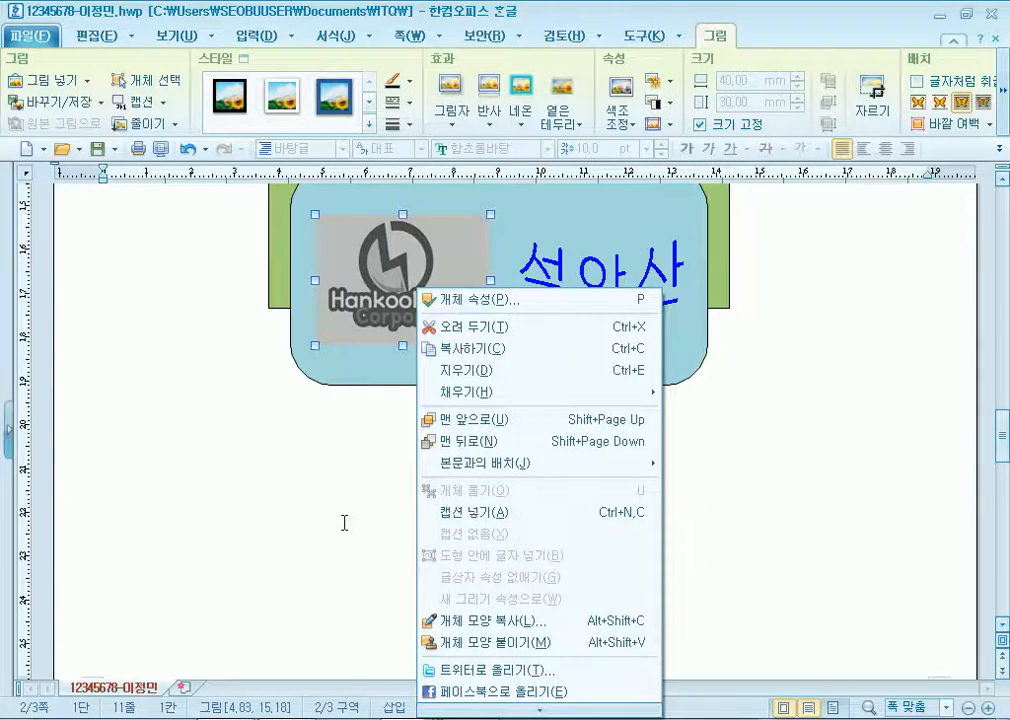
pyautogui.click(343, 476)
pyautogui.scroll(-3, 427, 344)
pyautogui.scroll(-3, 427, 344)
pyautogui.scroll(1, 422, 345)
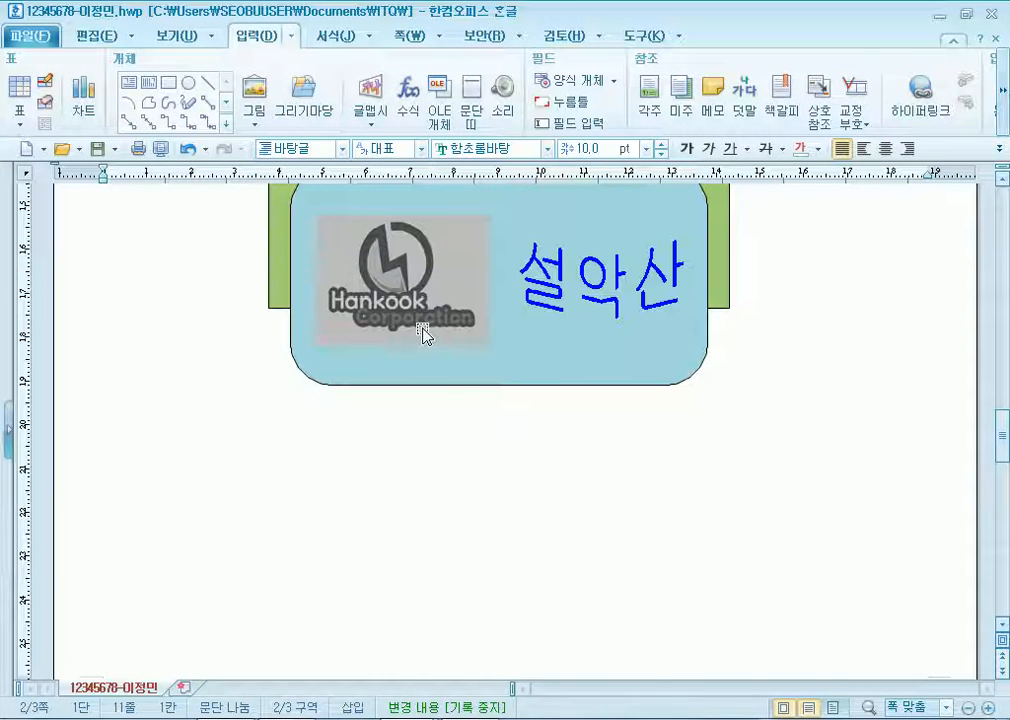
pyautogui.rightClick(413, 312)
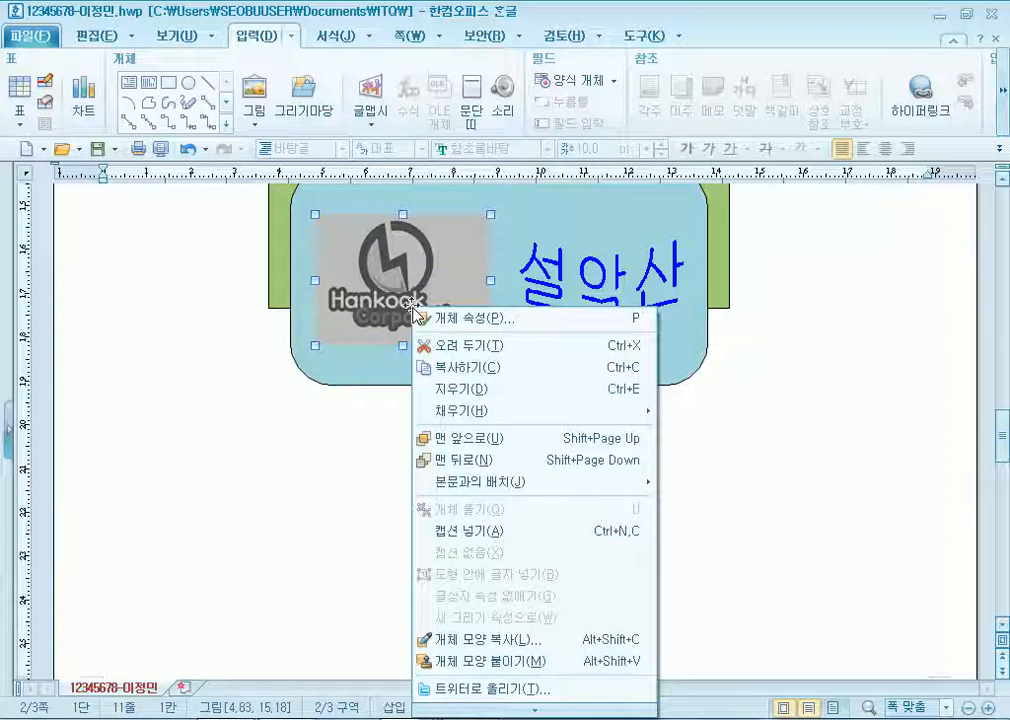
pyautogui.moveTo(537, 710)
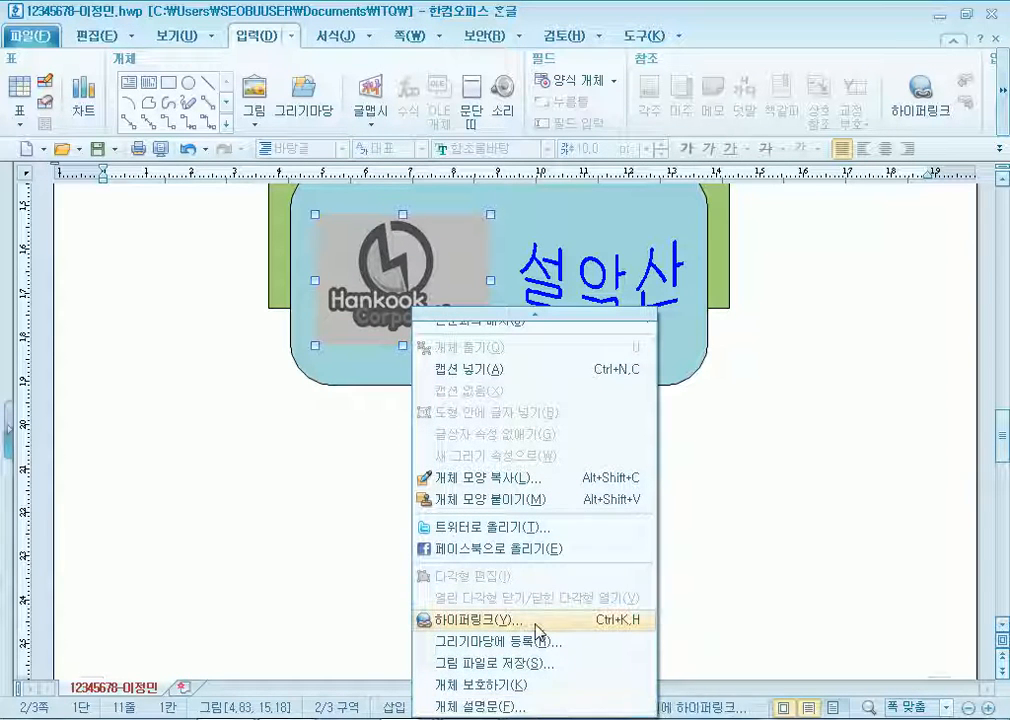
pyautogui.click(237, 395)
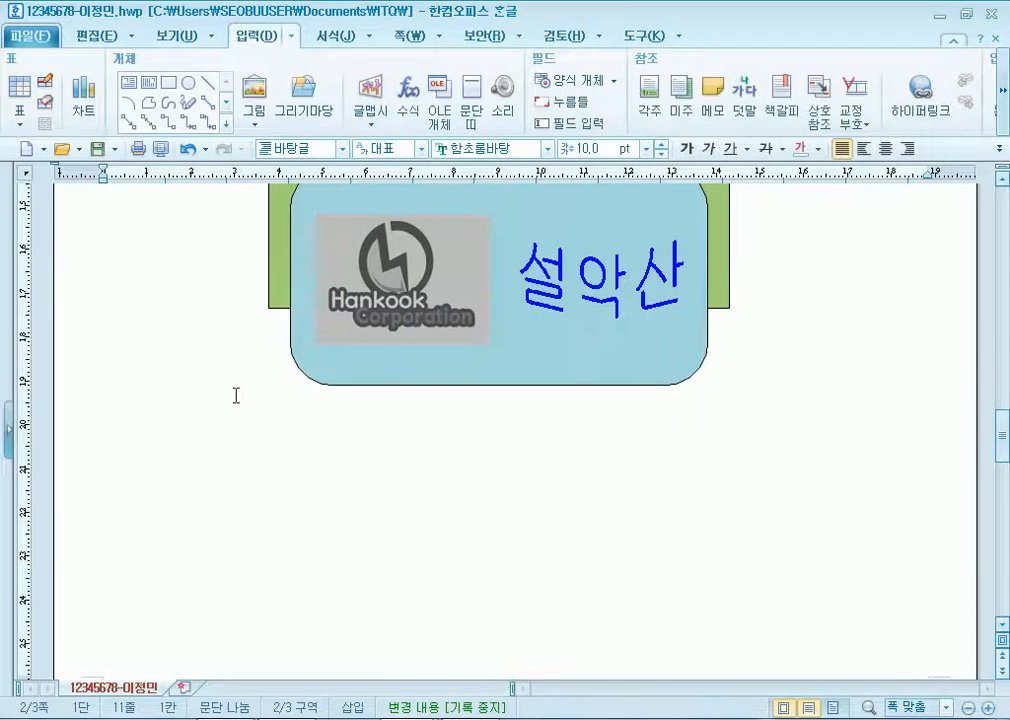
pyautogui.scroll(-1, 253, 384)
# Add a hyperlink from the grayscale logo picture to the 설악산 bookmark in the current document
pyautogui.rightClick(360, 215)
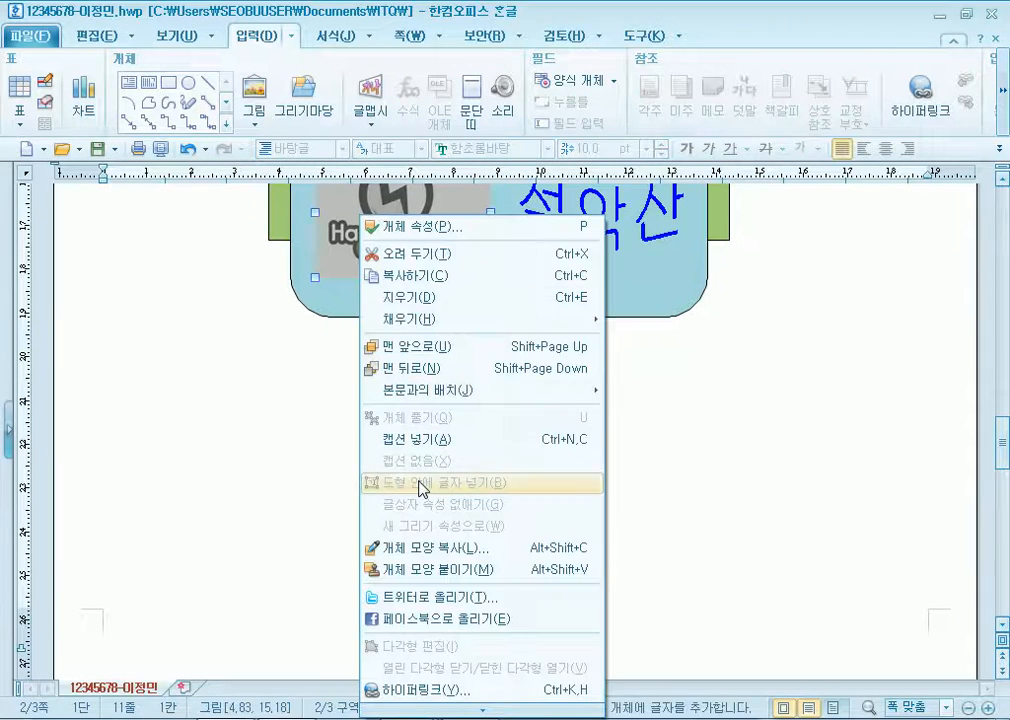
pyautogui.moveTo(480, 705)
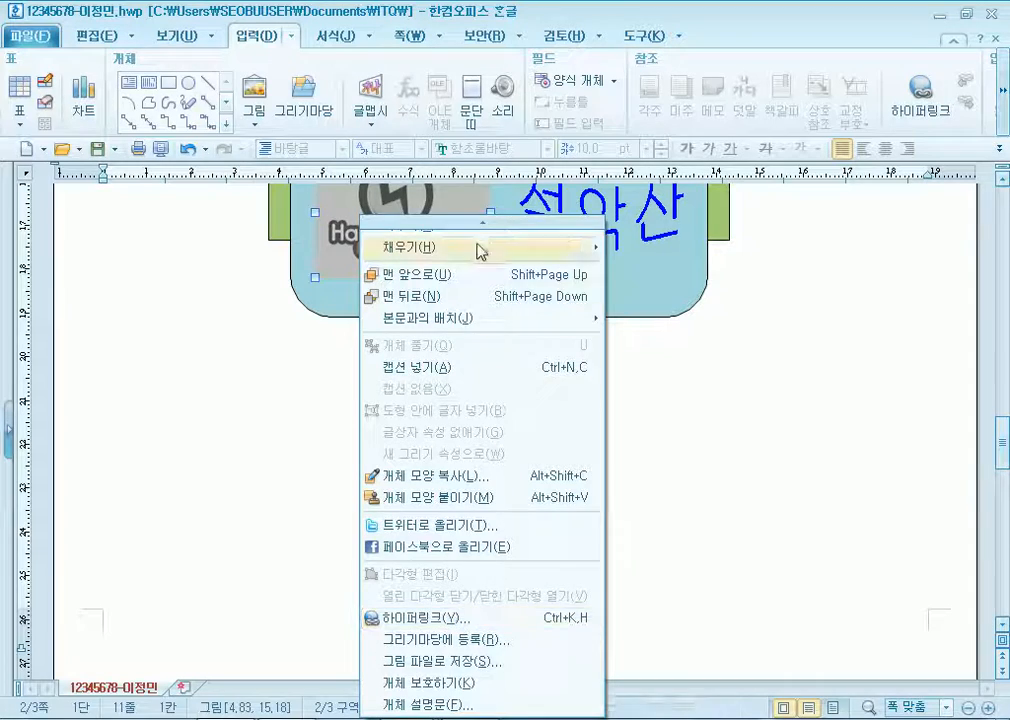
pyautogui.moveTo(482, 222)
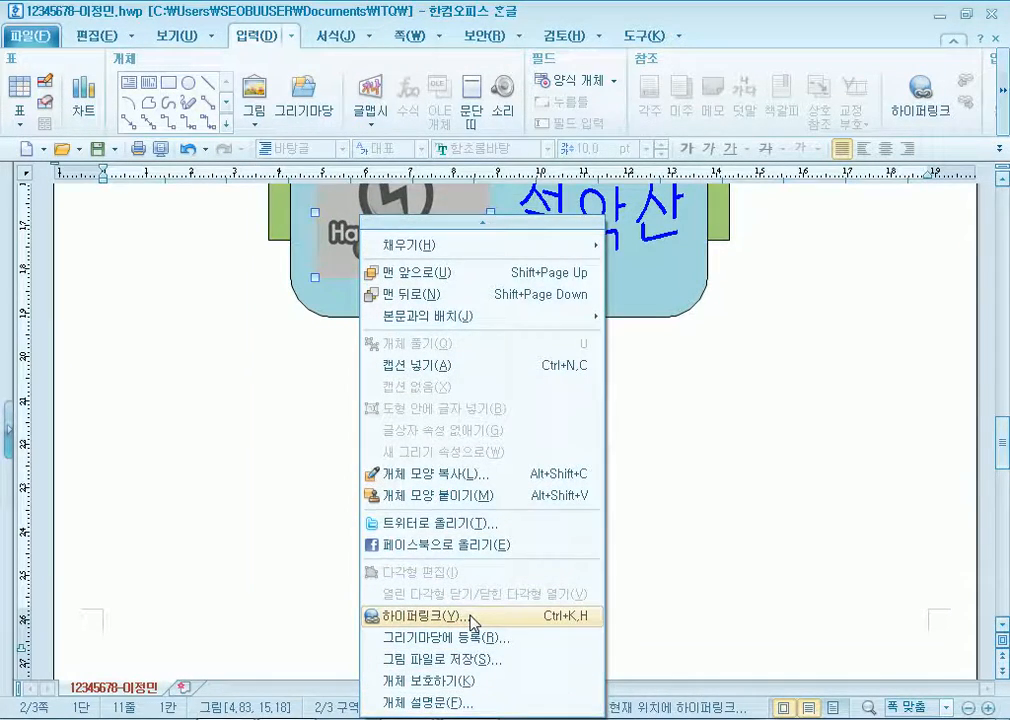
pyautogui.click(472, 618)
pyautogui.click(447, 344)
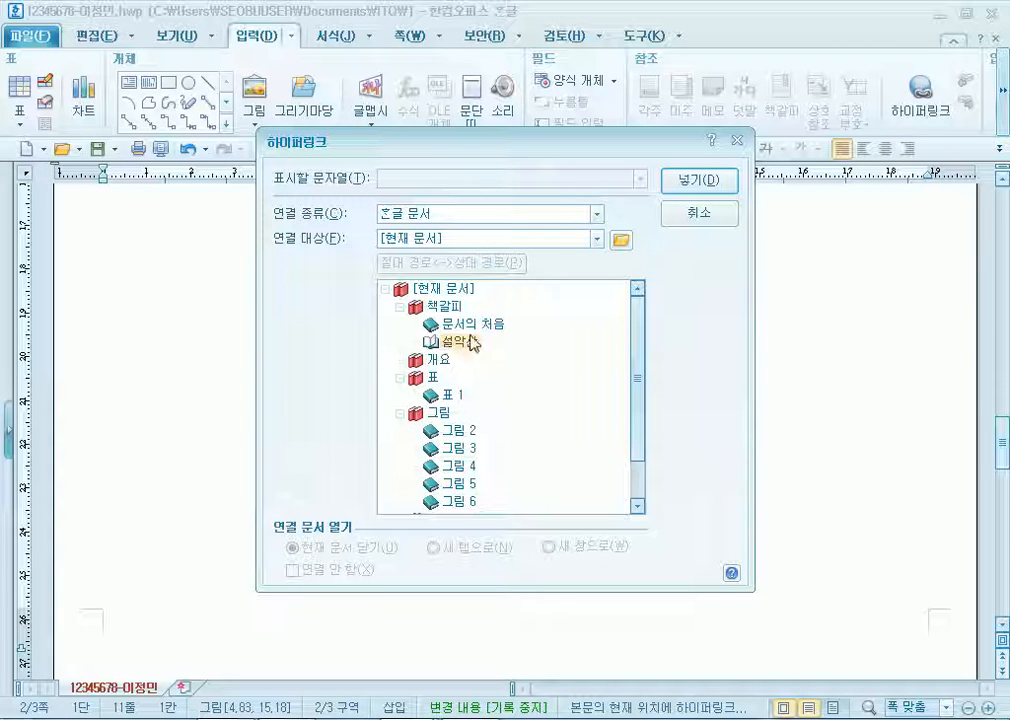
pyautogui.click(692, 188)
# Review the bookmark settings at the page 3 title again and leave them without changes
pyautogui.scroll(-3, 365, 543)
pyautogui.scroll(-3, 365, 543)
pyautogui.scroll(1, 491, 476)
pyautogui.click(104, 333)
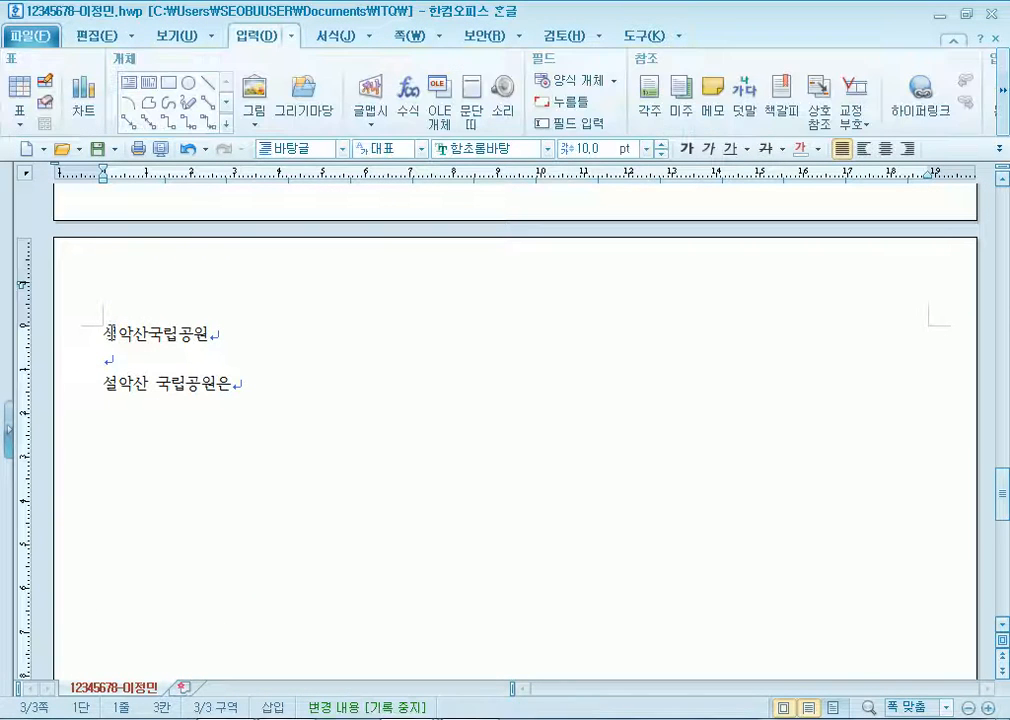
pyautogui.click(775, 100)
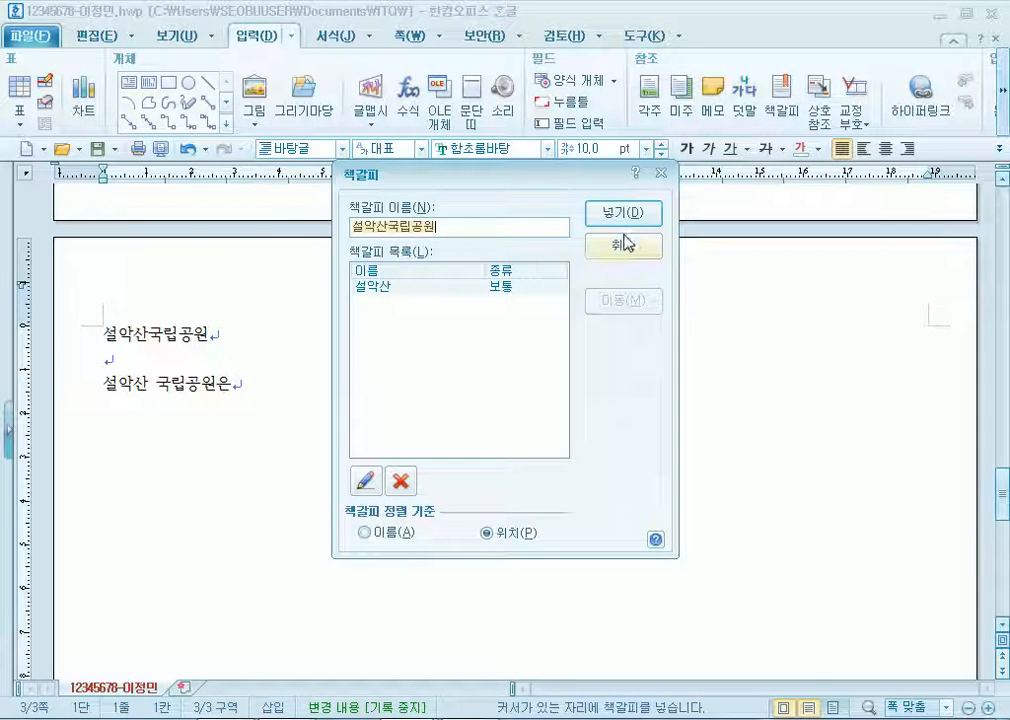
pyautogui.click(625, 243)
# Reapply the grayscale logo picture's hyperlink to the 설악산 bookmark in the current document
pyautogui.scroll(5, 361, 433)
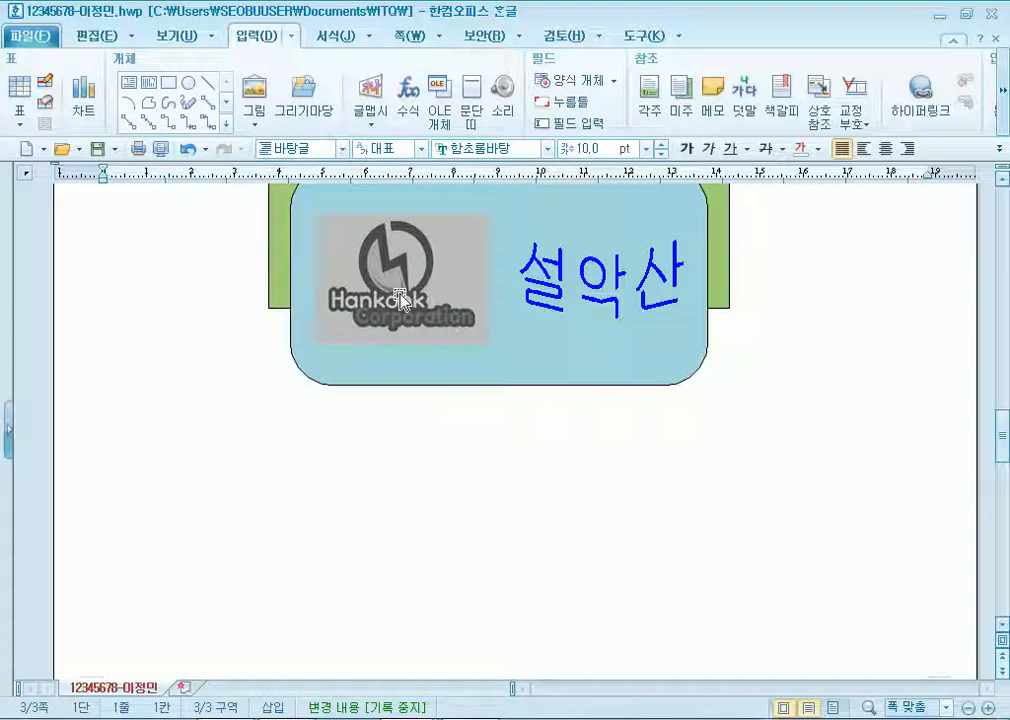
pyautogui.rightClick(401, 299)
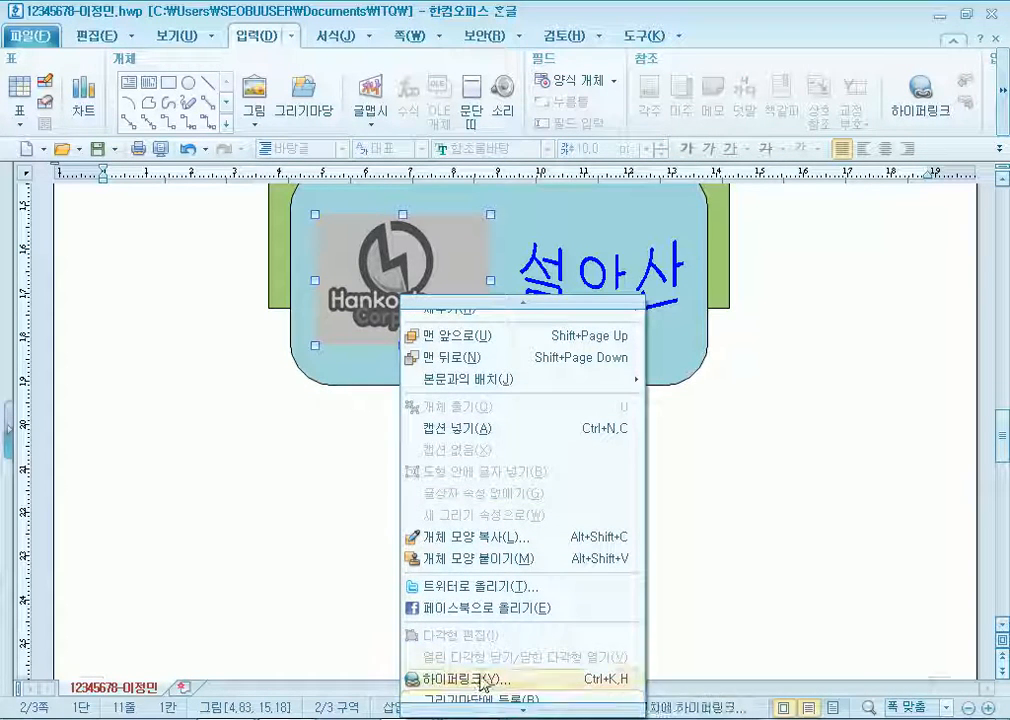
pyautogui.click(480, 613)
pyautogui.click(455, 345)
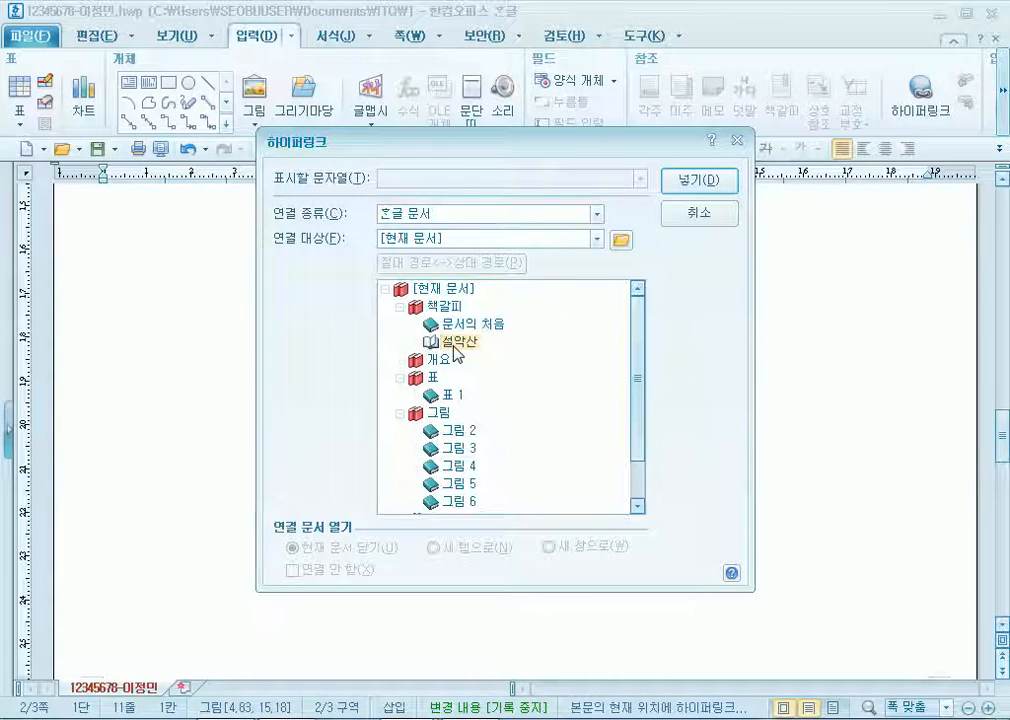
pyautogui.click(704, 179)
pyautogui.press('Escape')
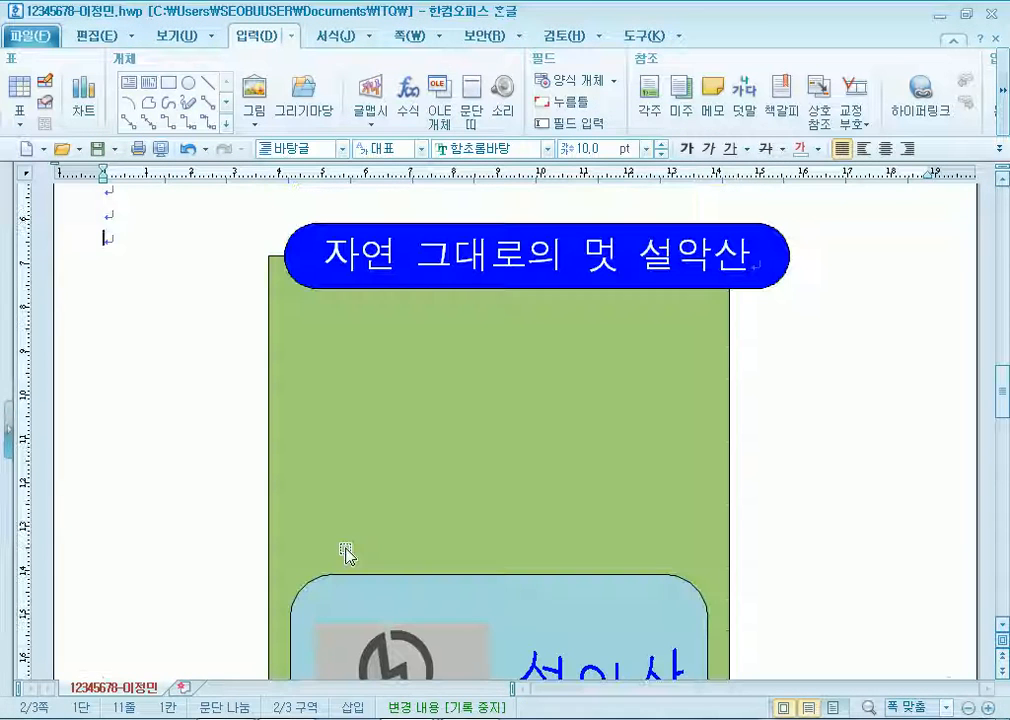
# Test the grayscale logo's hyperlink by following it from page 2 to the 설악산국립공원 title on page 3
pyautogui.scroll(5, 156, 260)
pyautogui.scroll(4, 155, 260)
pyautogui.scroll(-10, 162, 262)
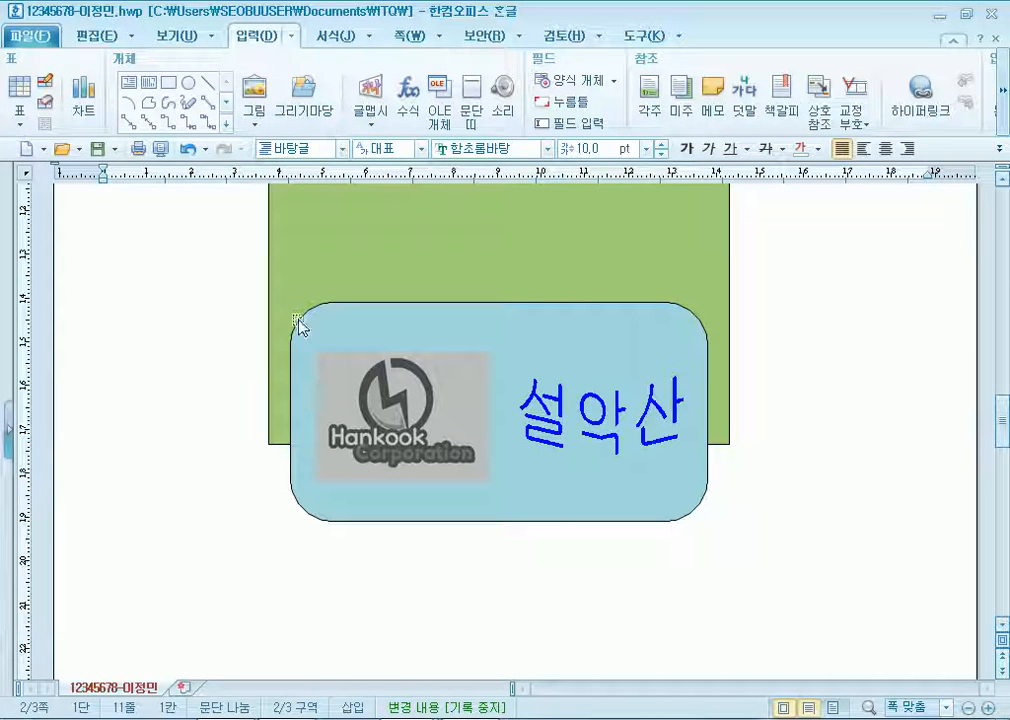
pyautogui.scroll(-3, 440, 408)
pyautogui.scroll(2, 451, 404)
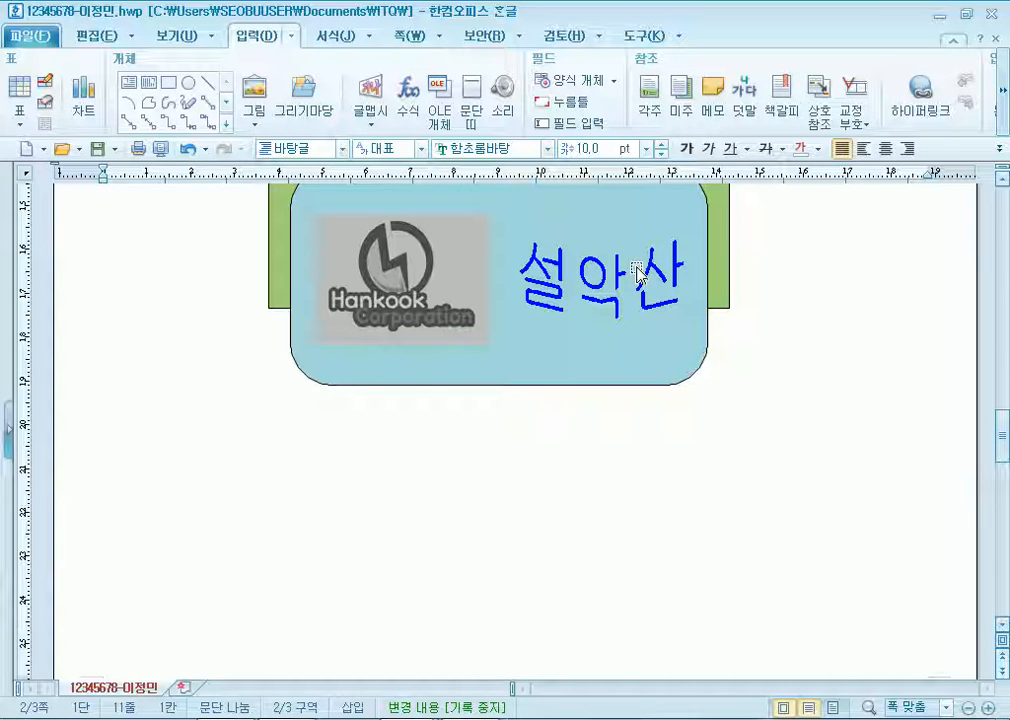
pyautogui.click(467, 286)
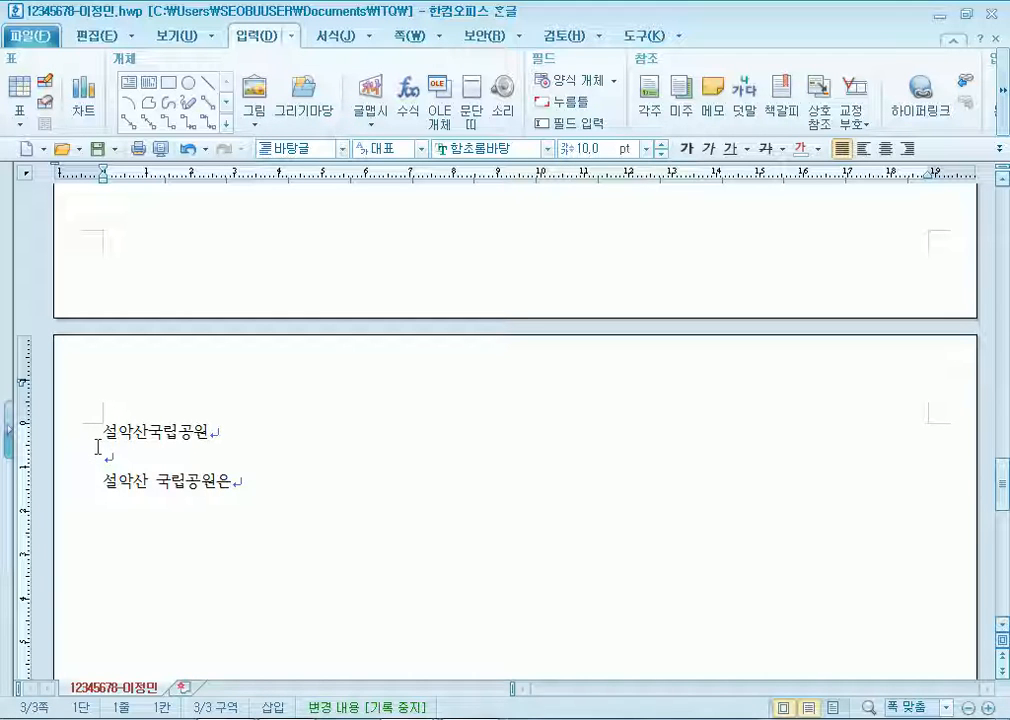
pyautogui.scroll(10, 98, 440)
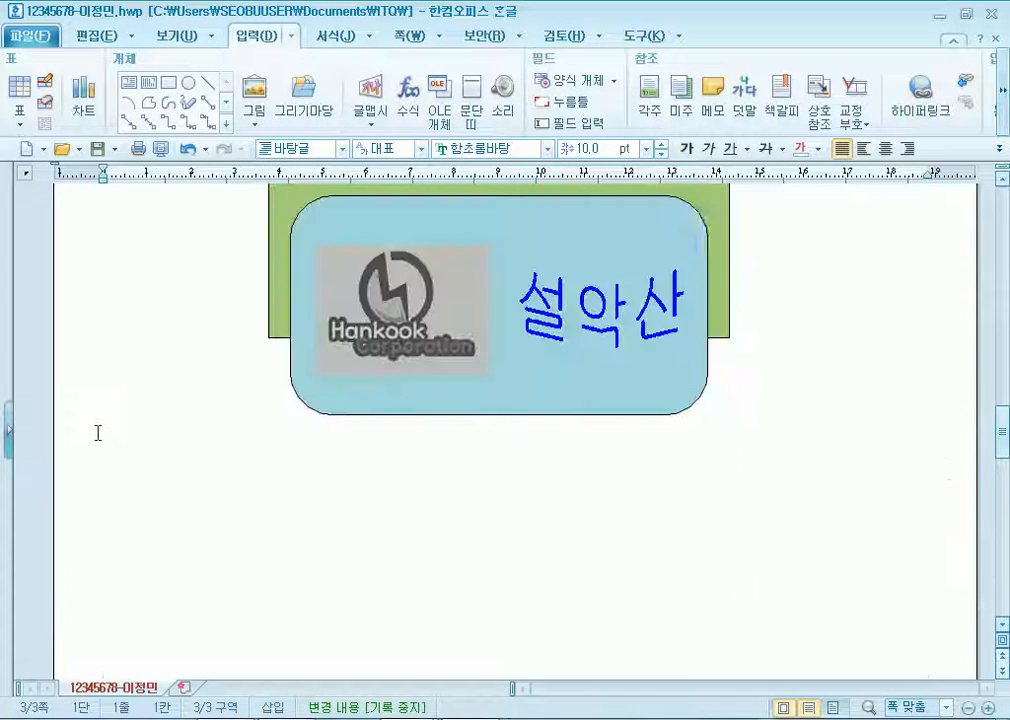
pyautogui.scroll(-4, 420, 400)
pyautogui.click(428, 333)
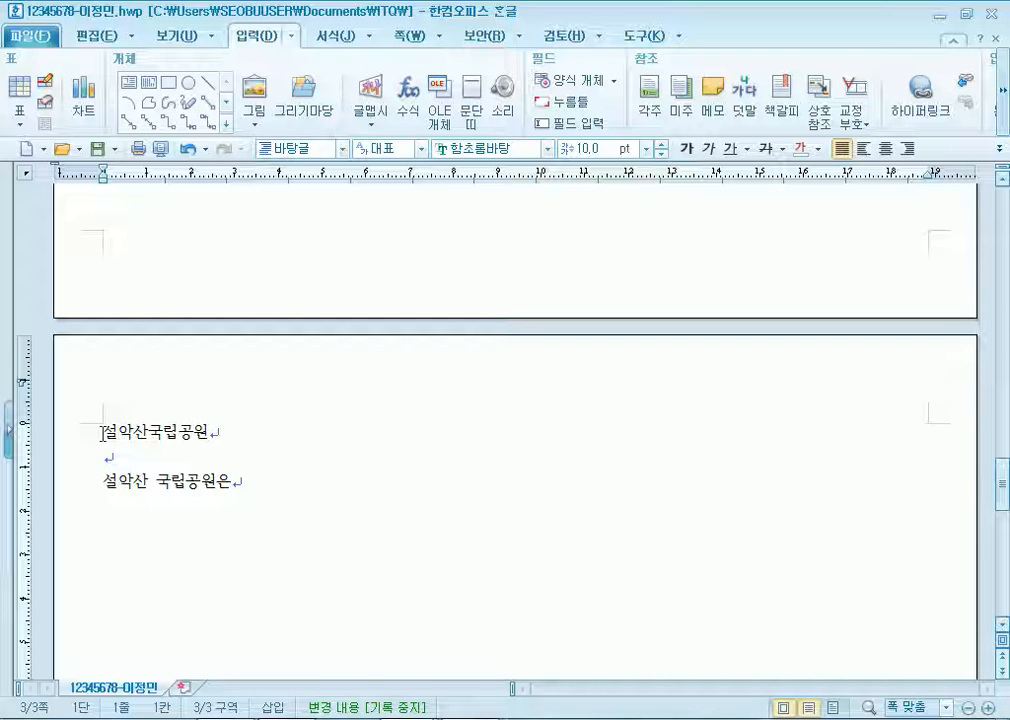
# Add a hyperlink from the light blue rounded rectangle behind the logo to the 설악산 bookmark in the current document
pyautogui.scroll(8, 329, 345)
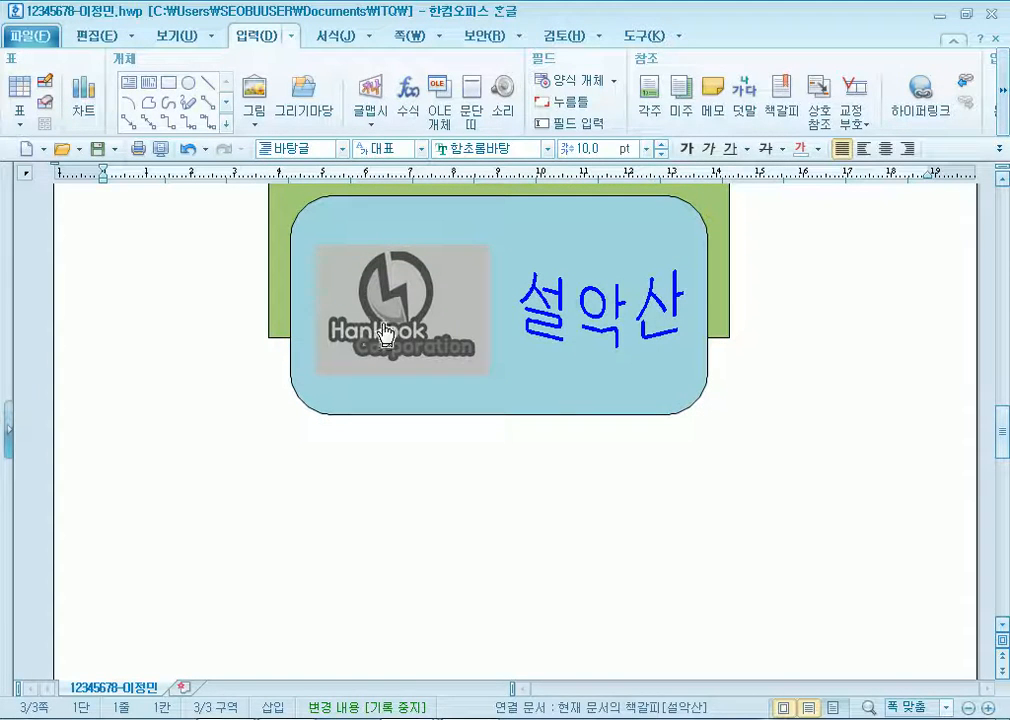
pyautogui.rightClick(398, 327)
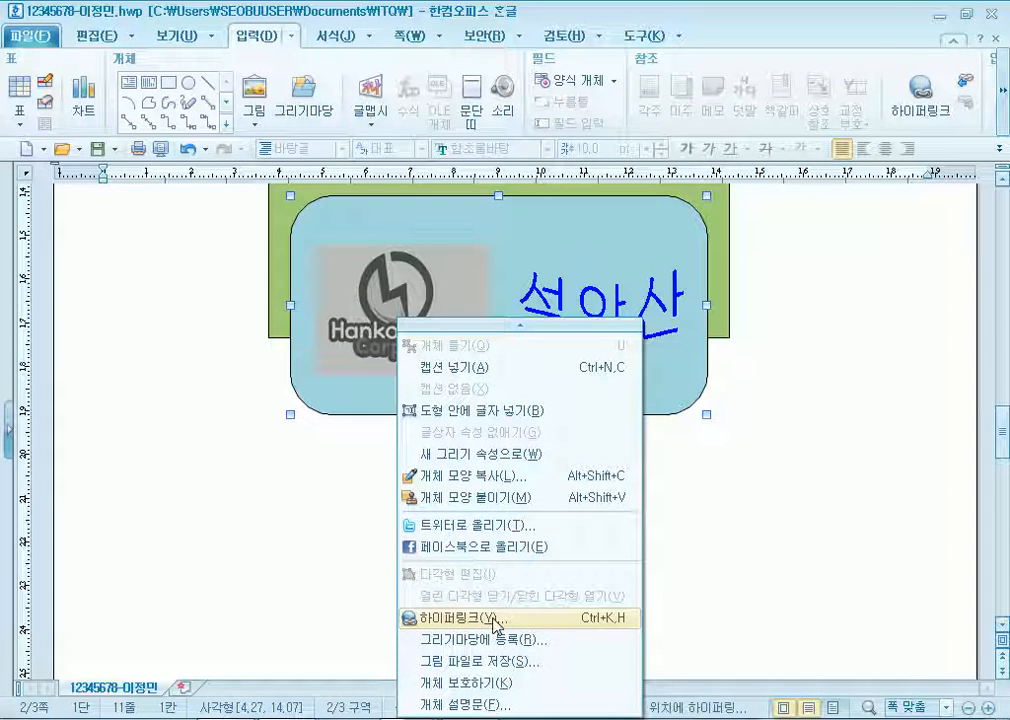
pyautogui.click(495, 623)
pyautogui.click(462, 344)
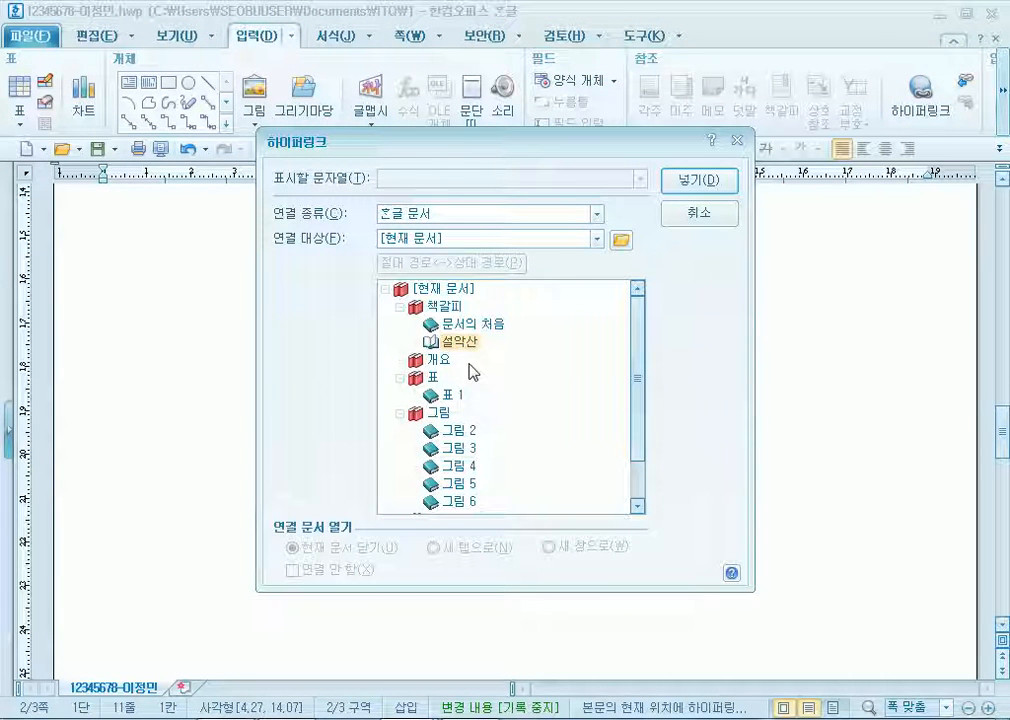
pyautogui.click(460, 324)
pyautogui.click(455, 430)
pyautogui.click(462, 344)
pyautogui.click(699, 180)
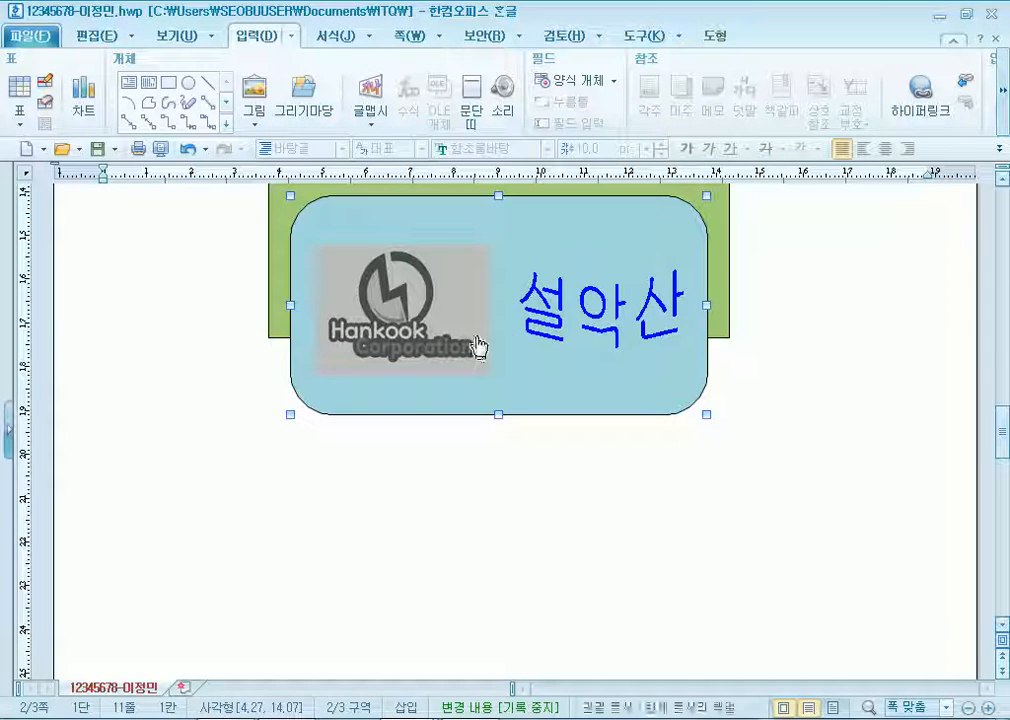
# Test the linked area of the logo and the rounded rectangle, and return to the drawing on page 2
pyautogui.click(451, 467)
pyautogui.press('pagedown')
pyautogui.press('pagedown')
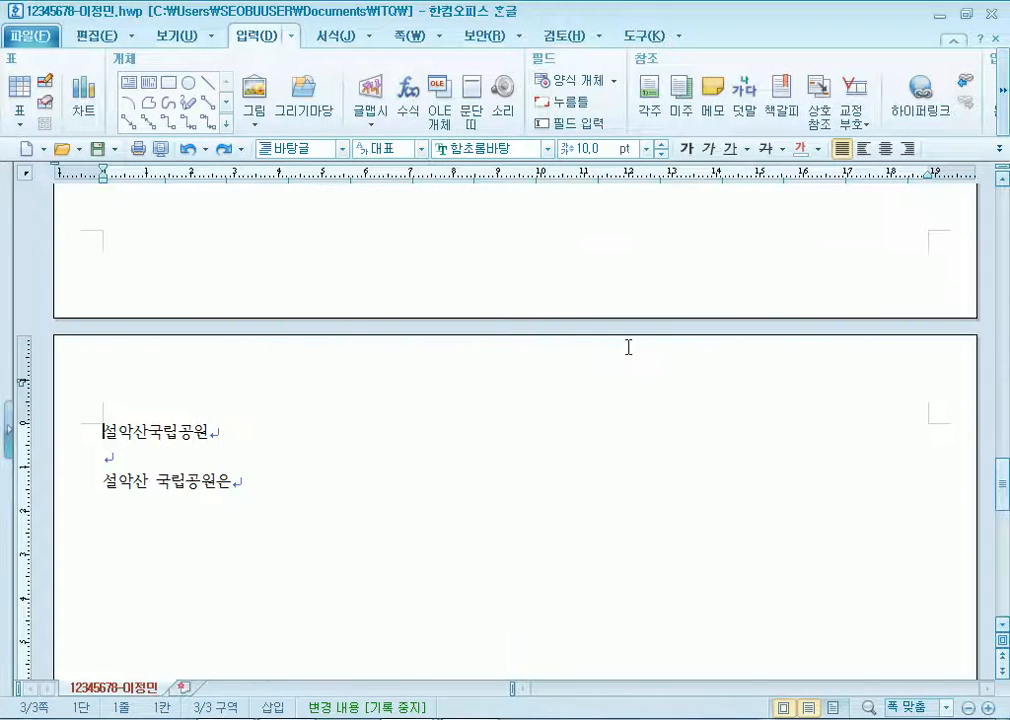
pyautogui.scroll(8, 620, 379)
pyautogui.rightClick(578, 328)
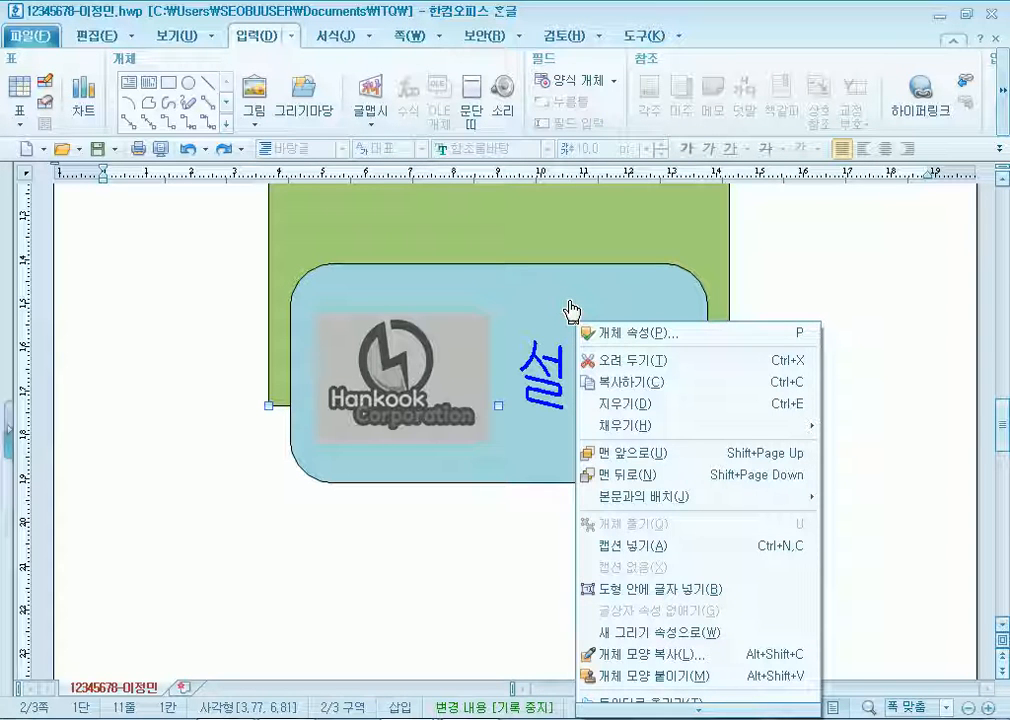
pyautogui.click(570, 306)
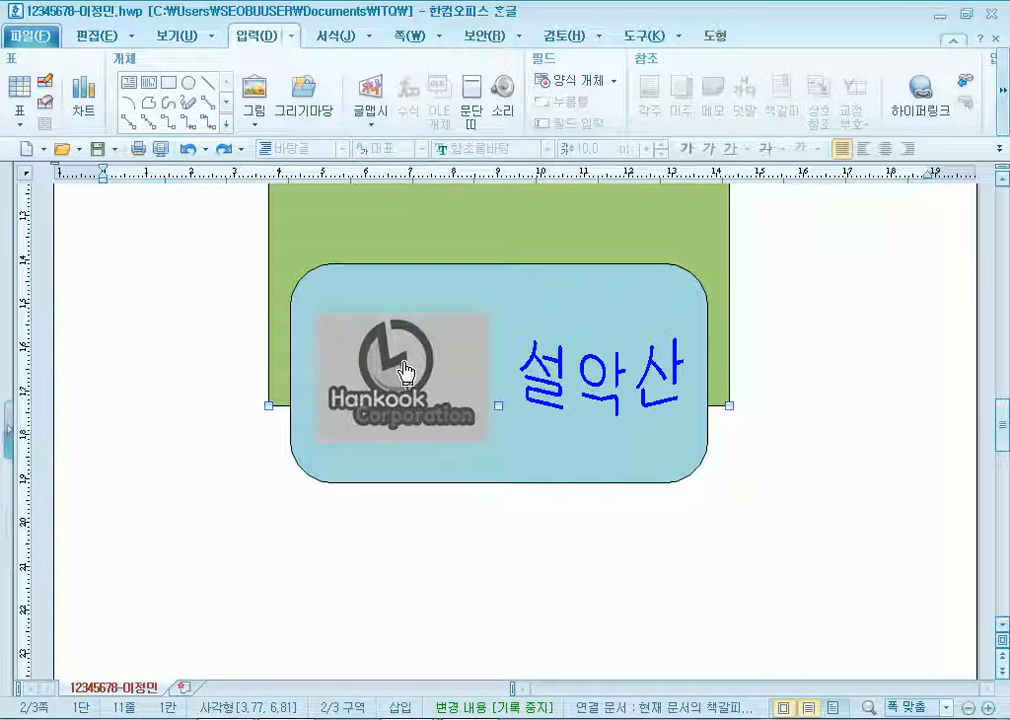
pyautogui.click(593, 536)
pyautogui.click(437, 405)
pyautogui.scroll(8, 368, 413)
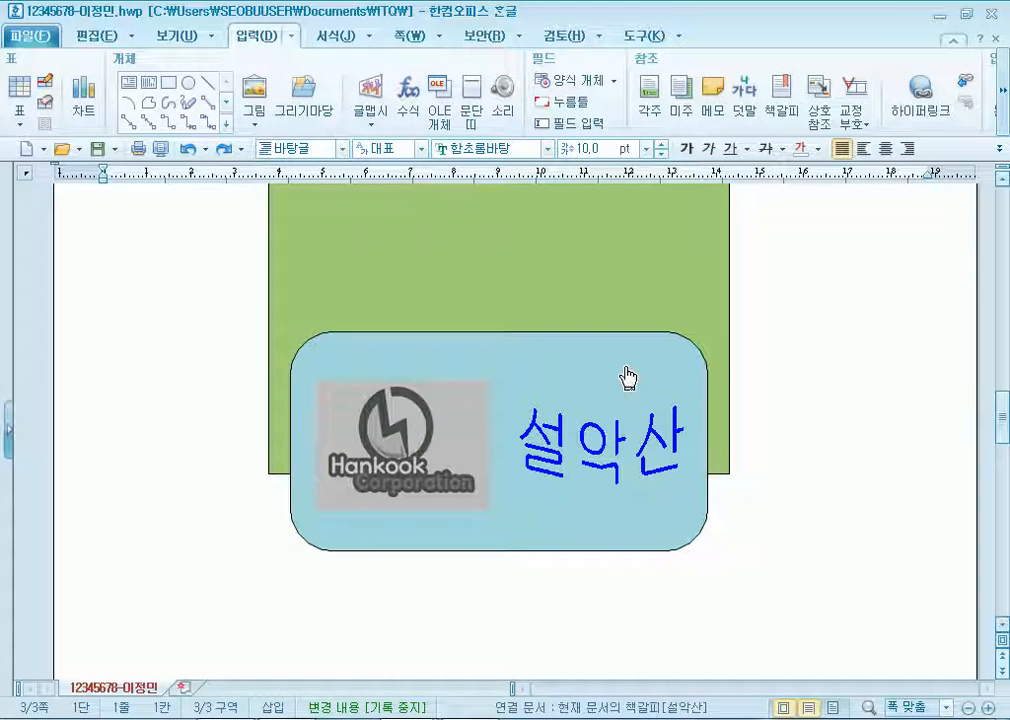
pyautogui.rightClick(643, 364)
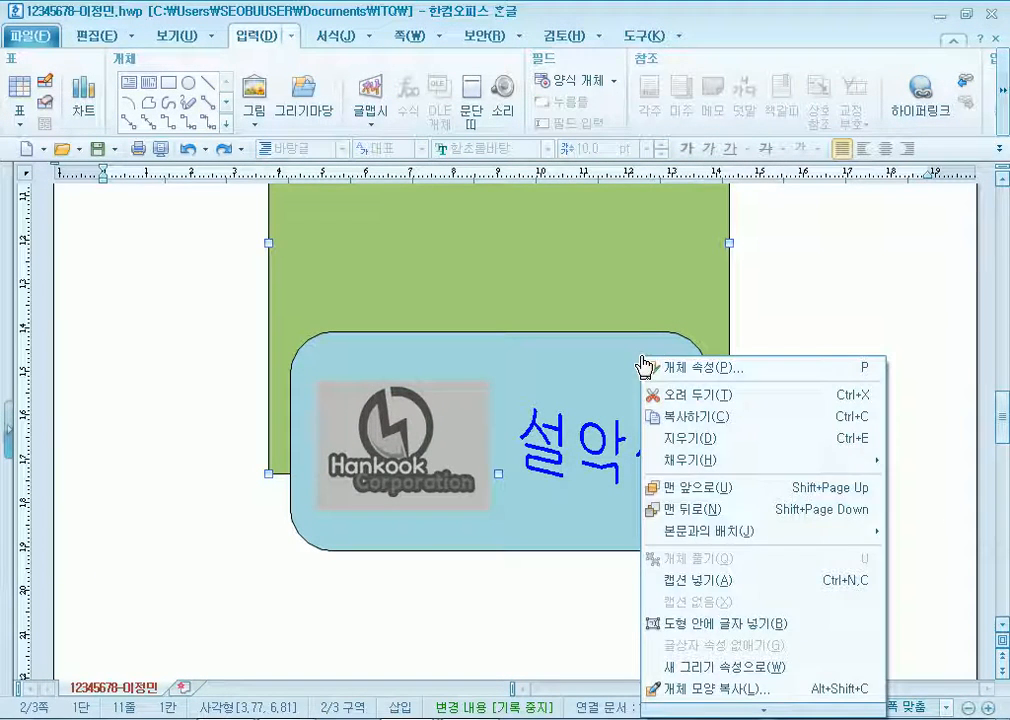
pyautogui.press('Escape')
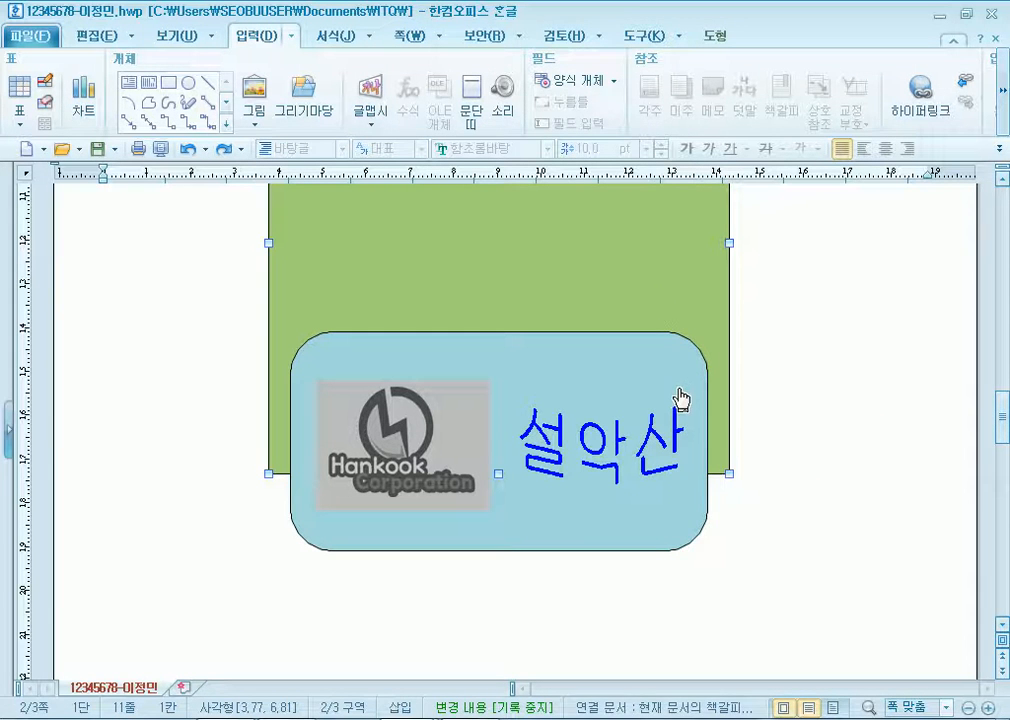
pyautogui.rightClick(651, 277)
pyautogui.press('Escape')
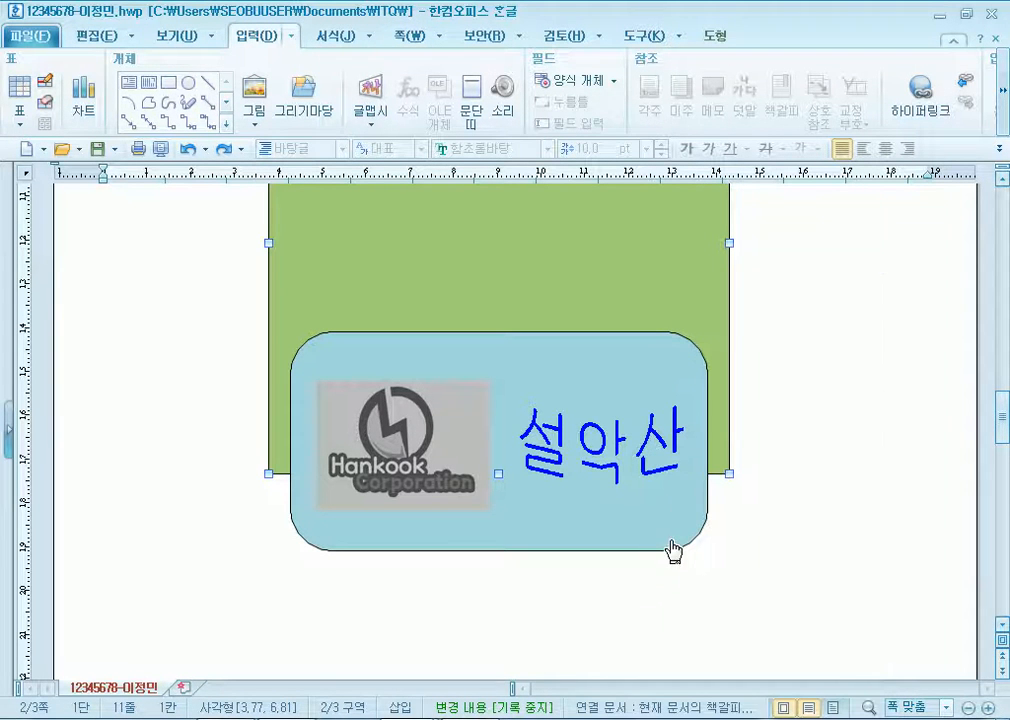
pyautogui.click(670, 591)
pyautogui.rightClick(689, 522)
pyautogui.press('Escape')
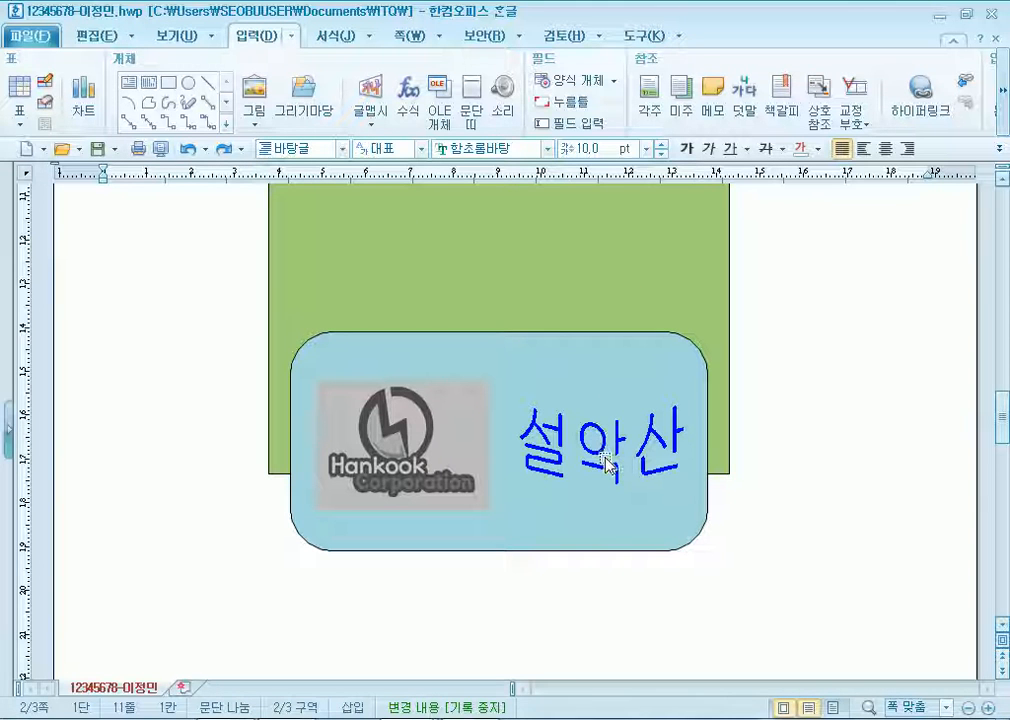
pyautogui.scroll(-3, 613, 464)
pyautogui.rightClick(603, 316)
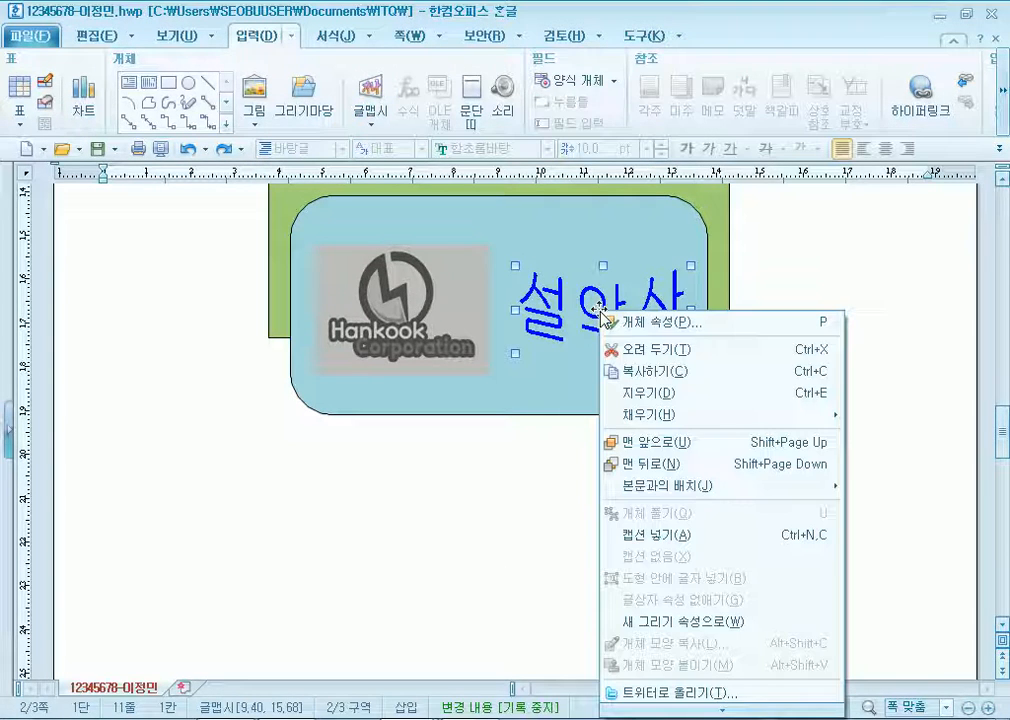
pyautogui.click(622, 238)
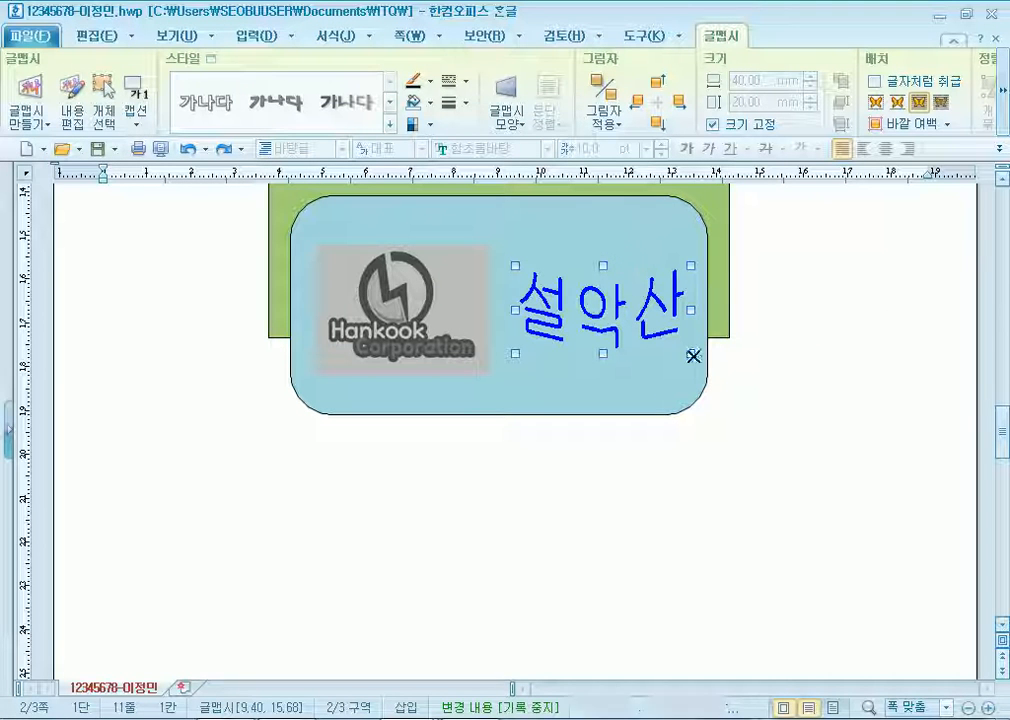
pyautogui.rightClick(690, 407)
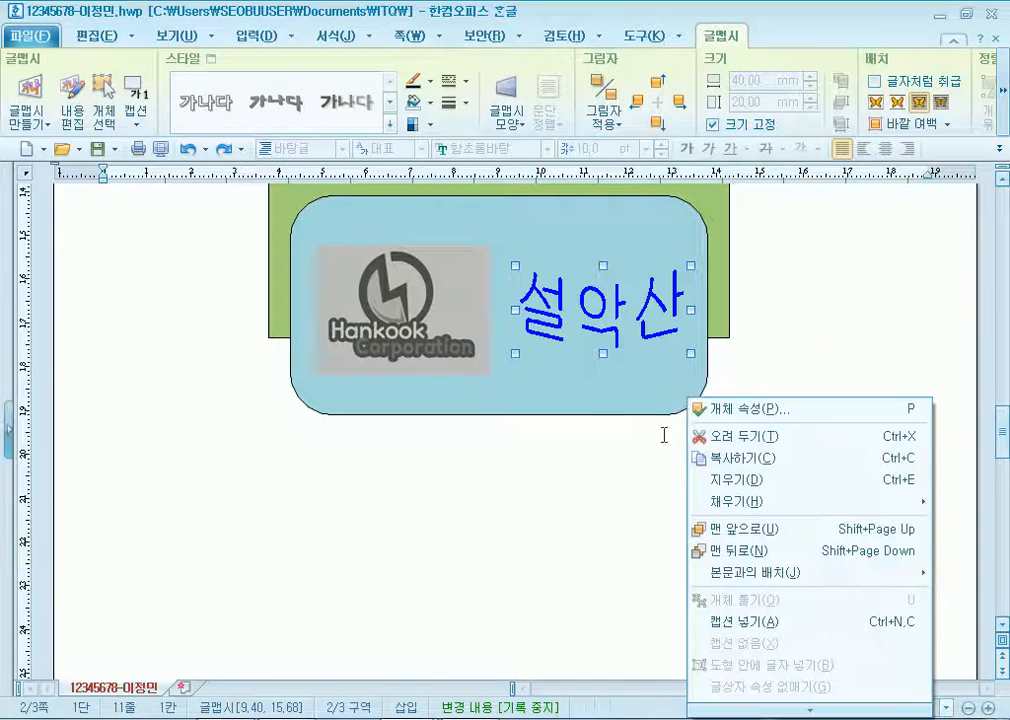
pyautogui.click(645, 480)
# Try to set a hyperlink to the 설악산 bookmark from the blue rounded rectangle on page 2
pyautogui.scroll(8, 660, 473)
pyautogui.scroll(-4, 660, 474)
pyautogui.rightClick(653, 573)
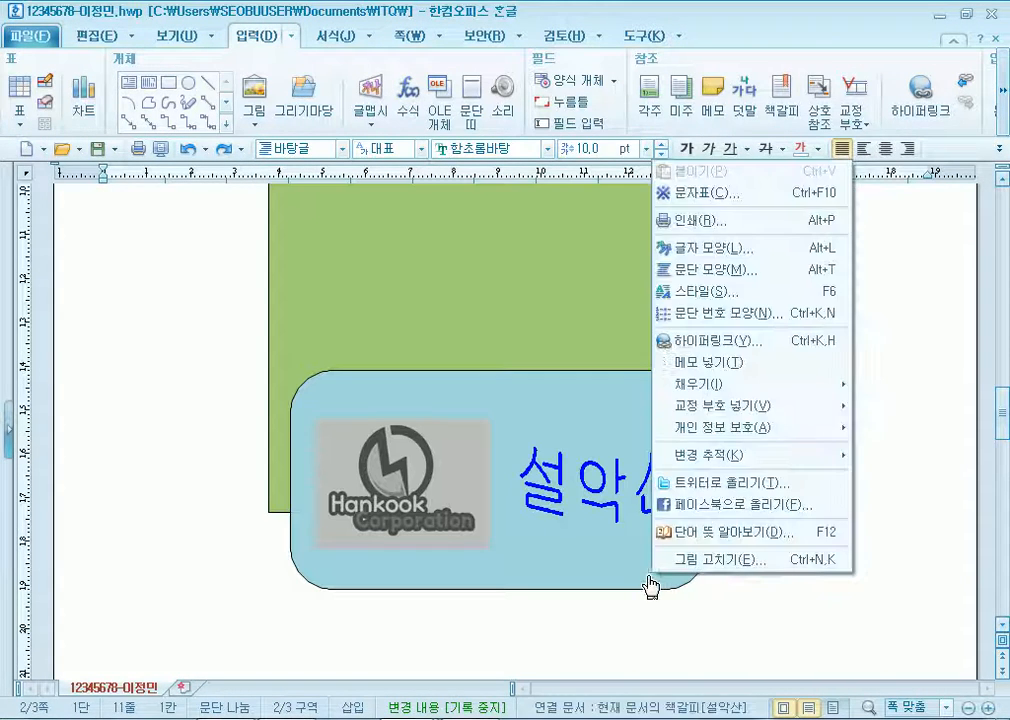
pyautogui.click(631, 575)
pyautogui.rightClick(631, 580)
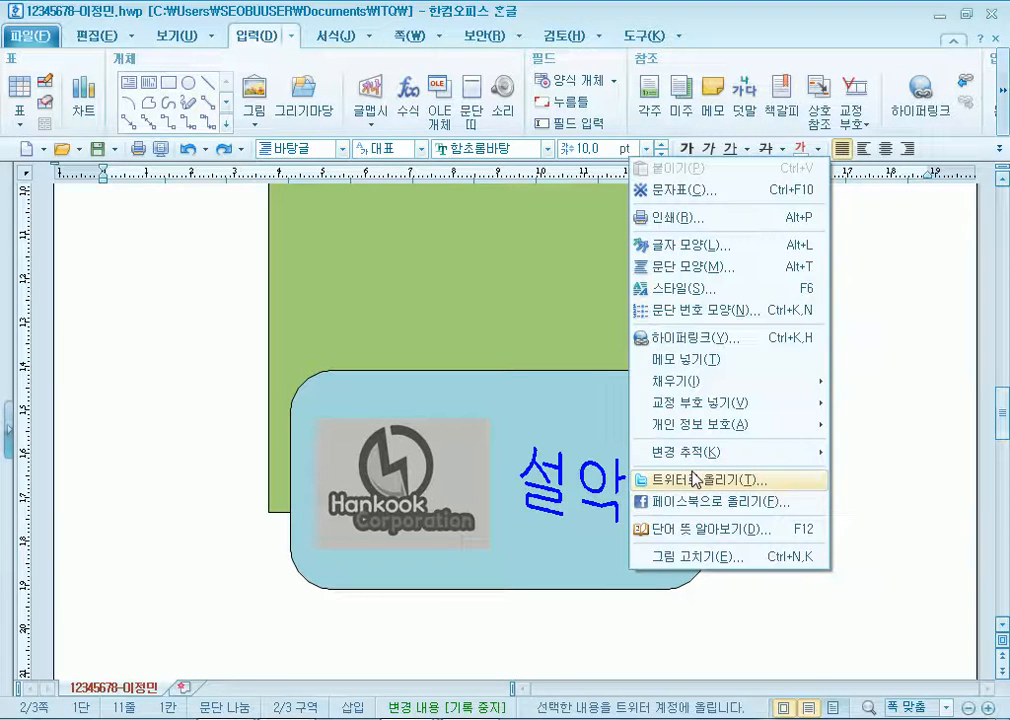
pyautogui.click(694, 340)
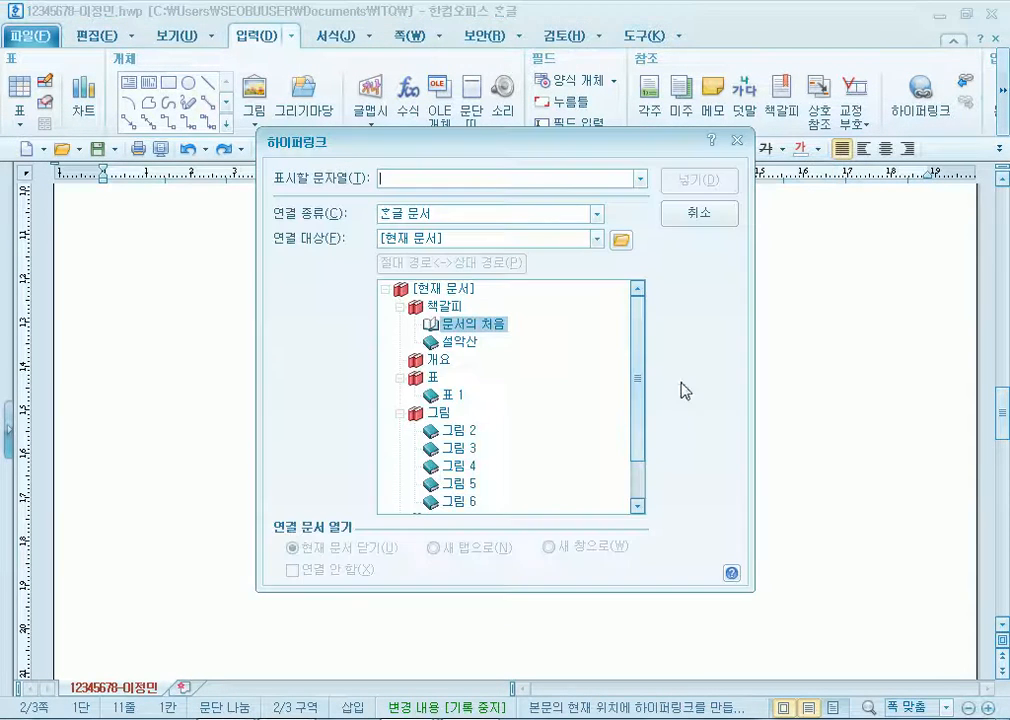
pyautogui.doubleClick(462, 346)
pyautogui.scroll(-4, 701, 536)
pyautogui.scroll(2, 679, 464)
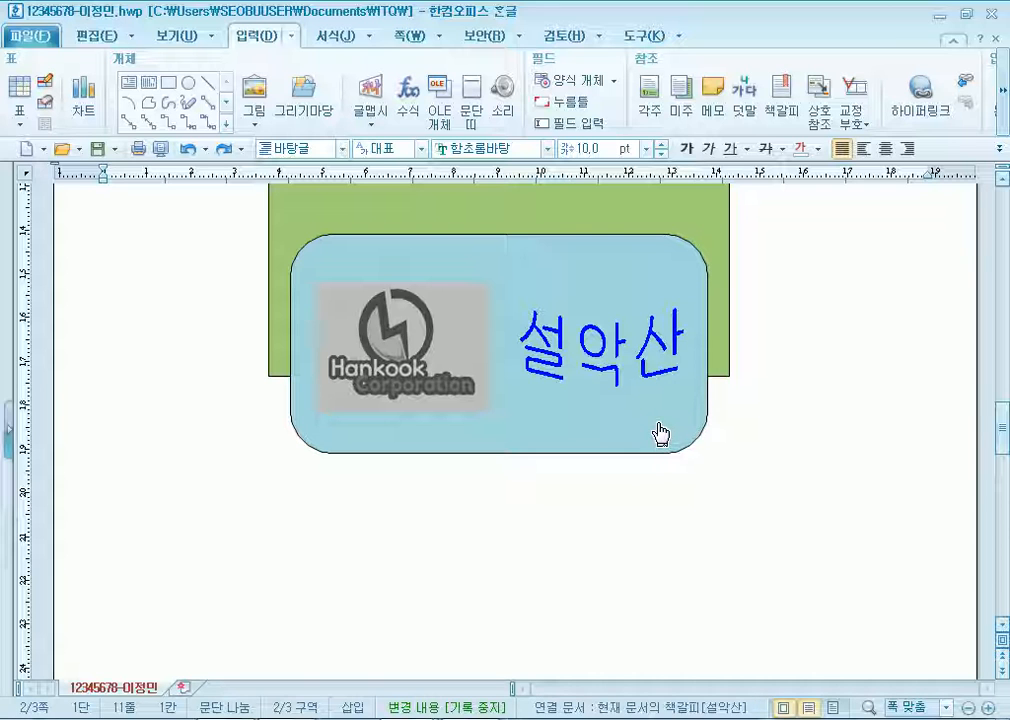
# Show the editing codes (조판 부호) in the document and check the object and bookmark codes on pages 2 and 3
pyautogui.click(190, 38)
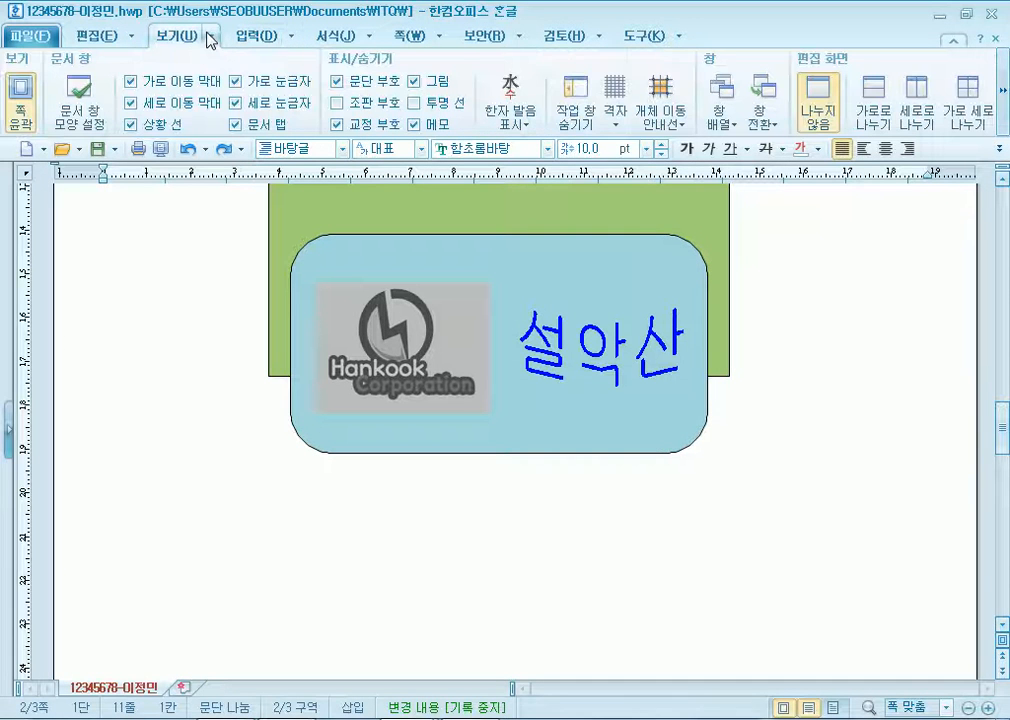
pyautogui.click(337, 102)
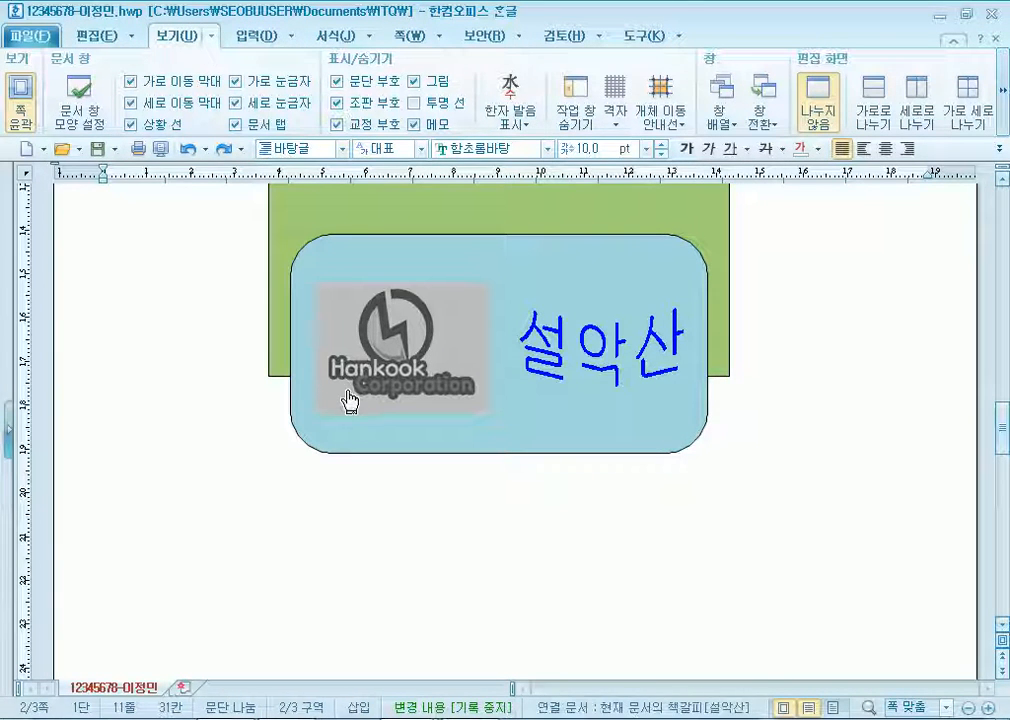
pyautogui.scroll(10, 669, 471)
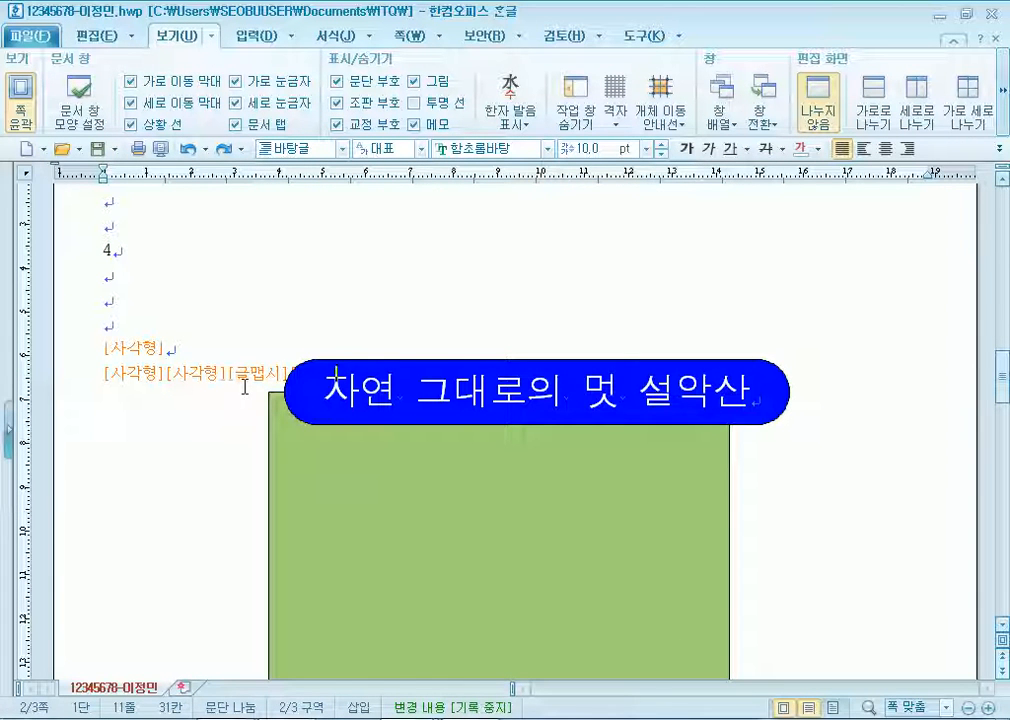
pyautogui.scroll(-15, 245, 400)
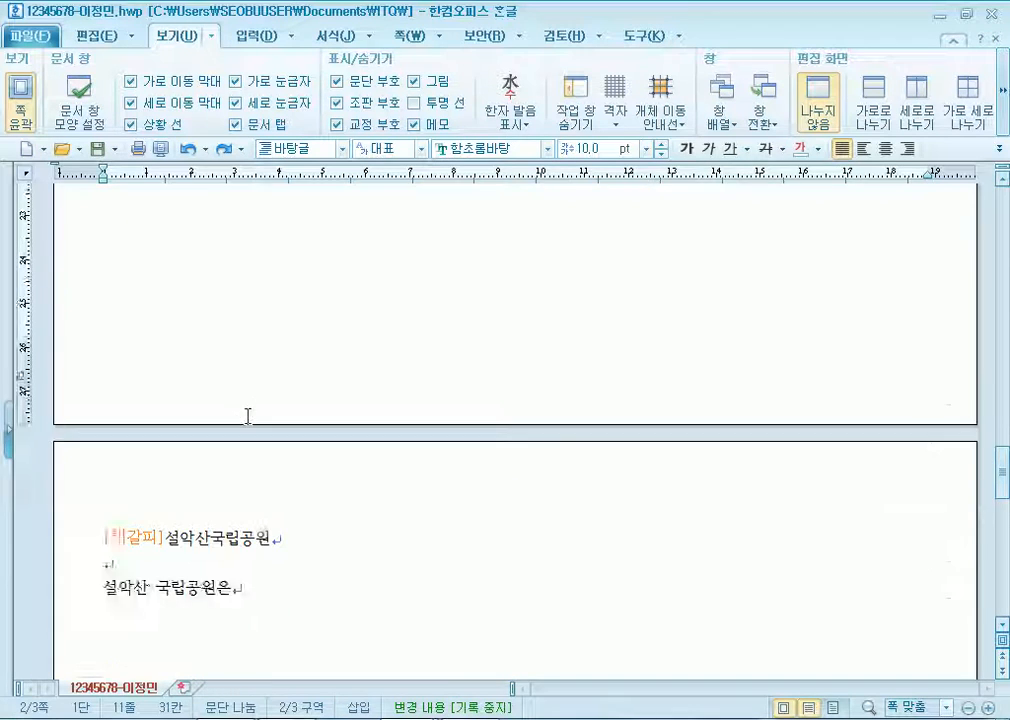
pyautogui.scroll(20, 248, 400)
pyautogui.scroll(-5, 256, 369)
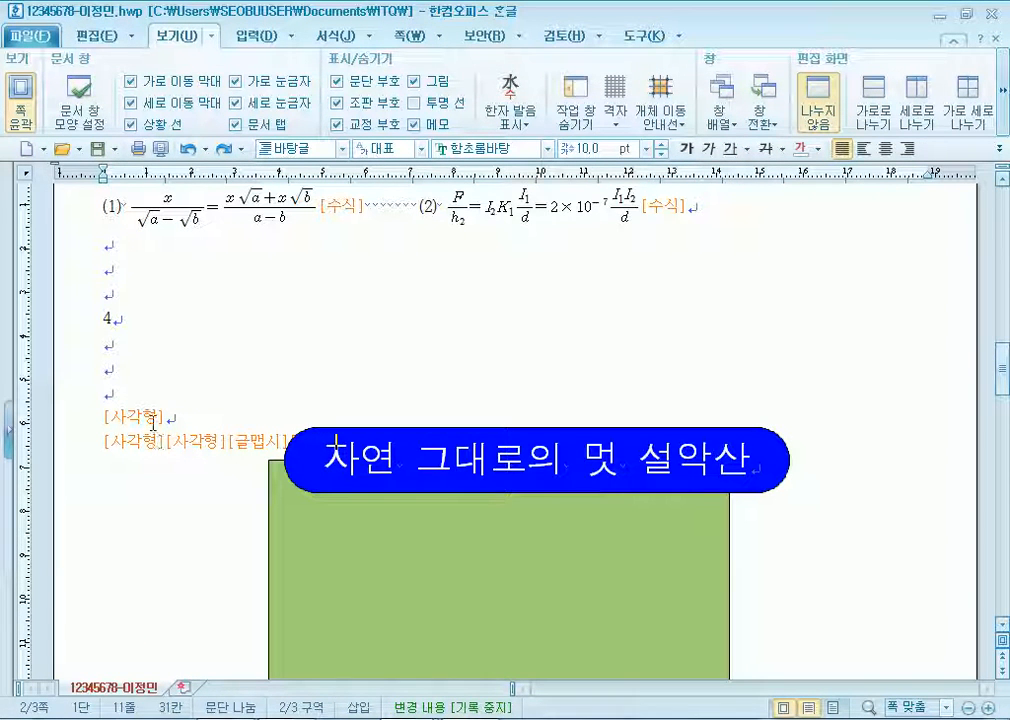
# Step through the object codes on page 2 up to the bookmark code on page 3 to check for a hyperlink code
pyautogui.click(289, 444)
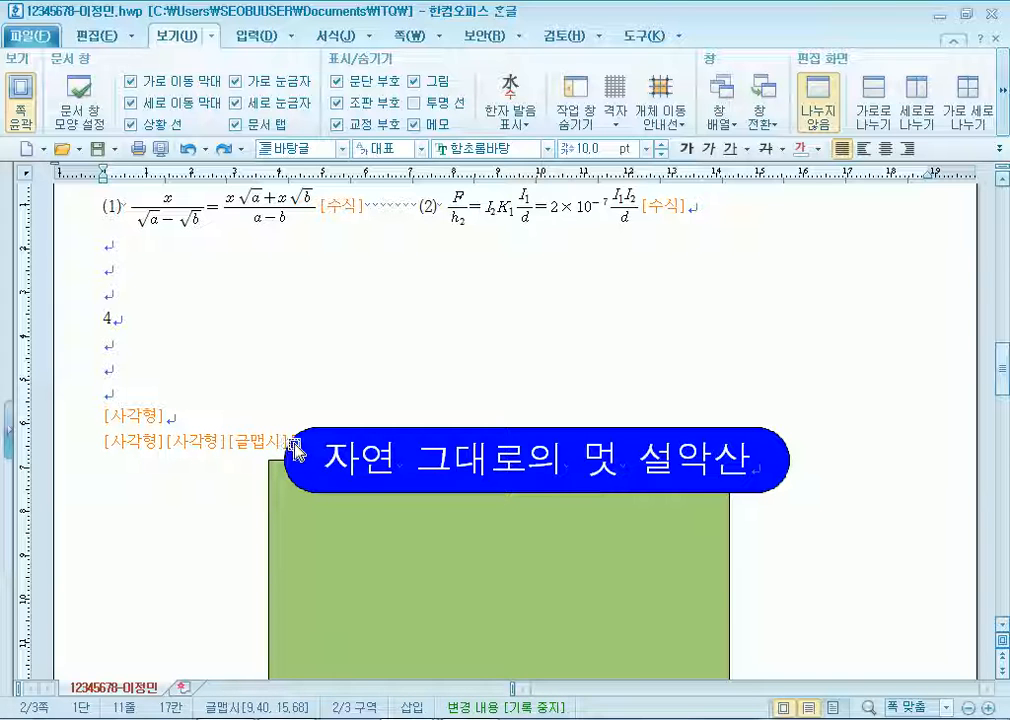
pyautogui.press('Right')
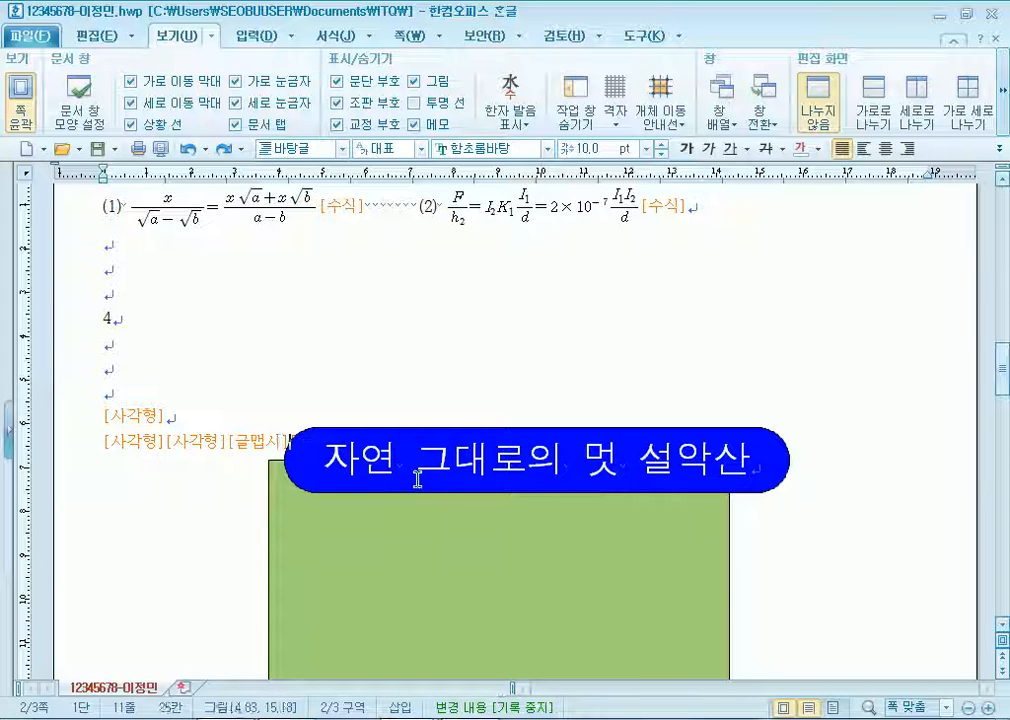
pyautogui.press('Right')
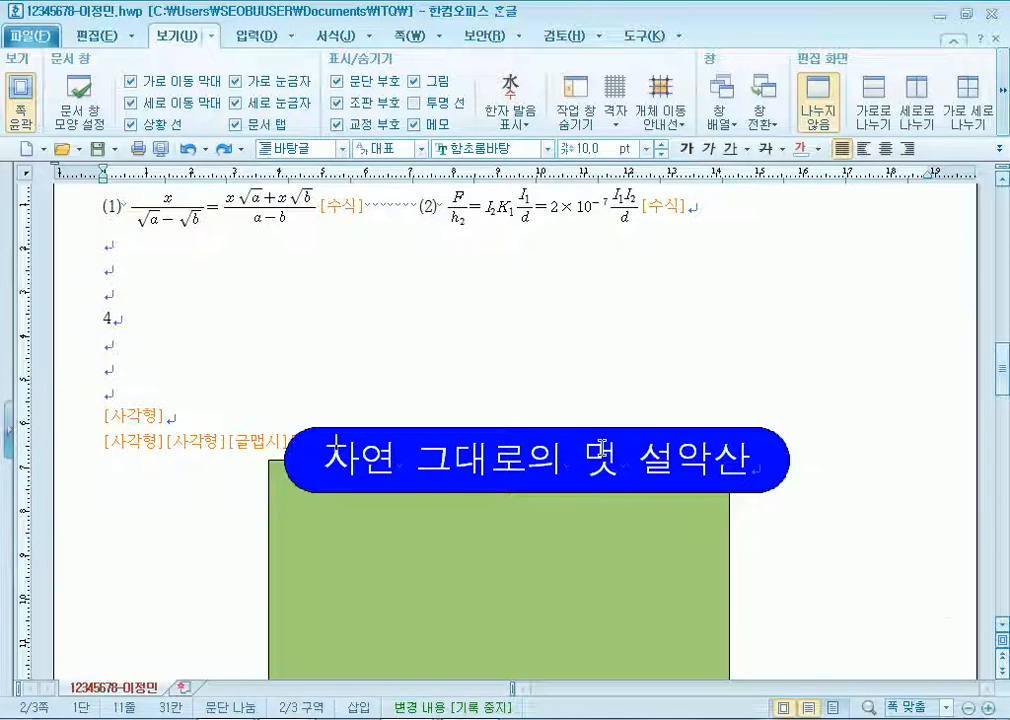
pyautogui.press('Right')
pyautogui.scroll(-3, 397, 516)
pyautogui.scroll(2, 397, 509)
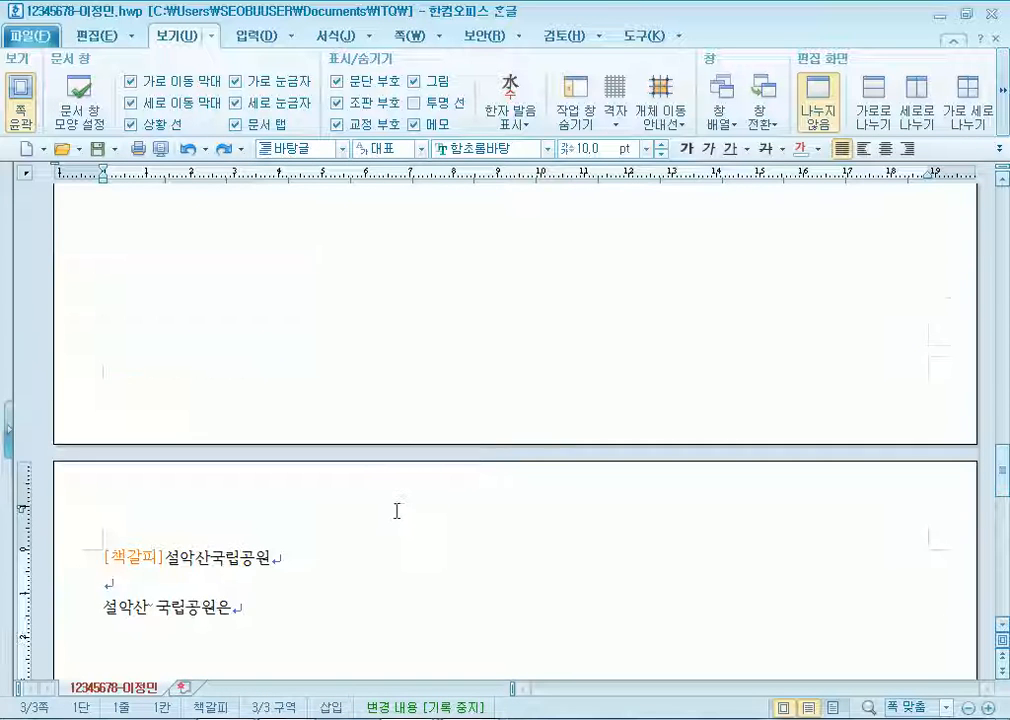
pyautogui.scroll(10, 393, 515)
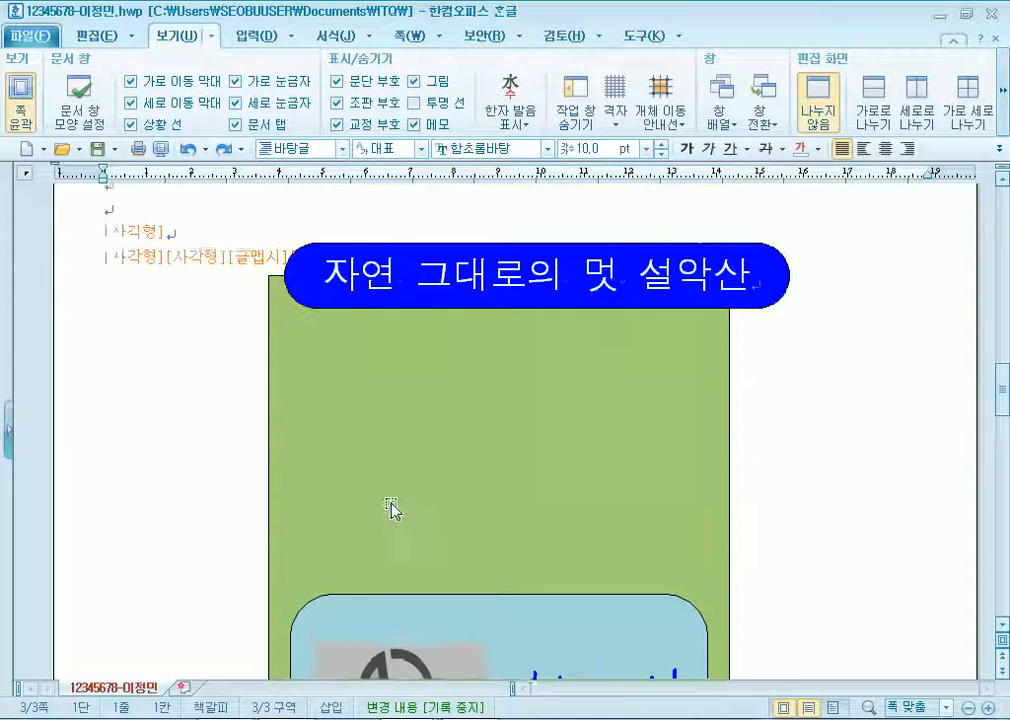
pyautogui.scroll(-3, 388, 507)
pyautogui.scroll(-5, 387, 550)
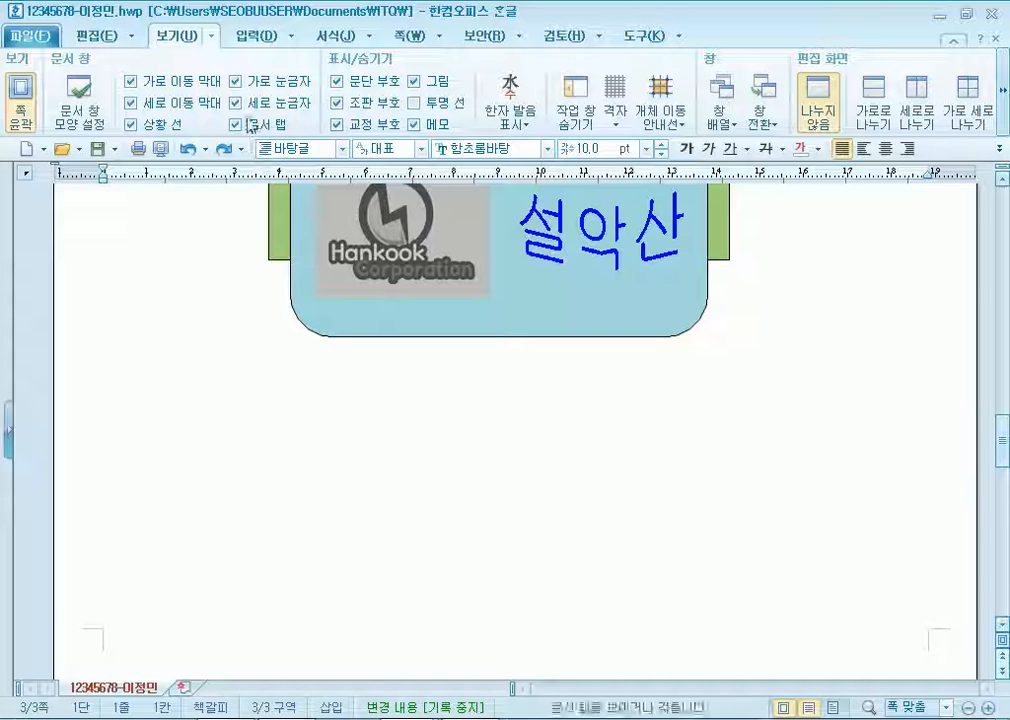
# Hide the editing codes (조판 부호) and test the logo's link to the bookmark on page 3
pyautogui.click(337, 103)
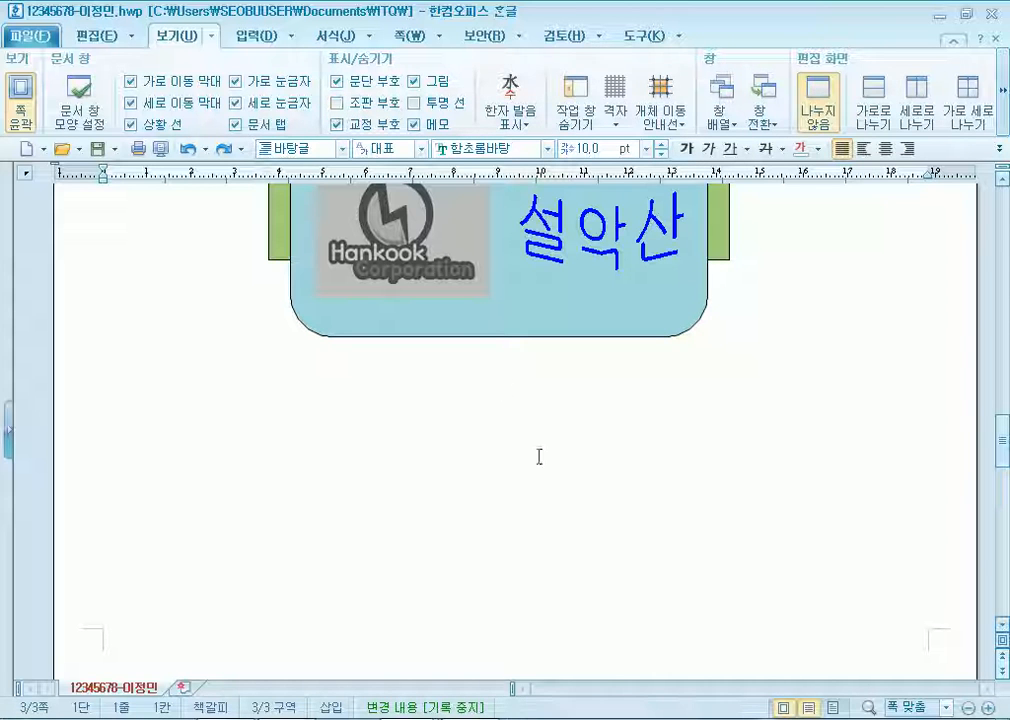
pyautogui.click(447, 262)
pyautogui.scroll(10, 381, 417)
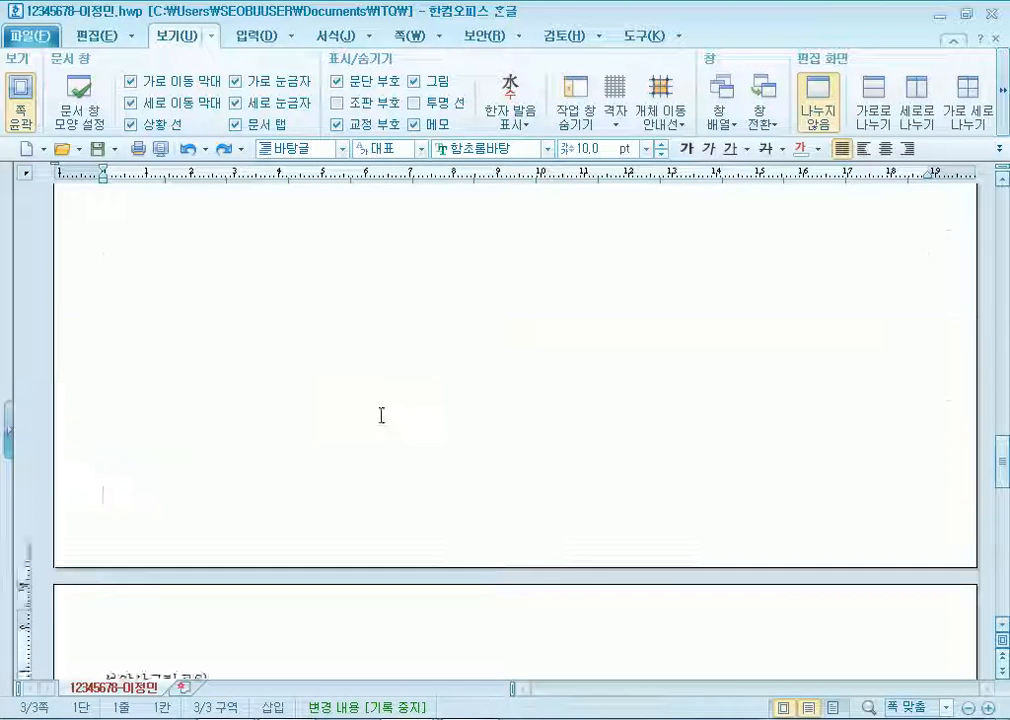
pyautogui.scroll(-3, 444, 395)
pyautogui.click(443, 390)
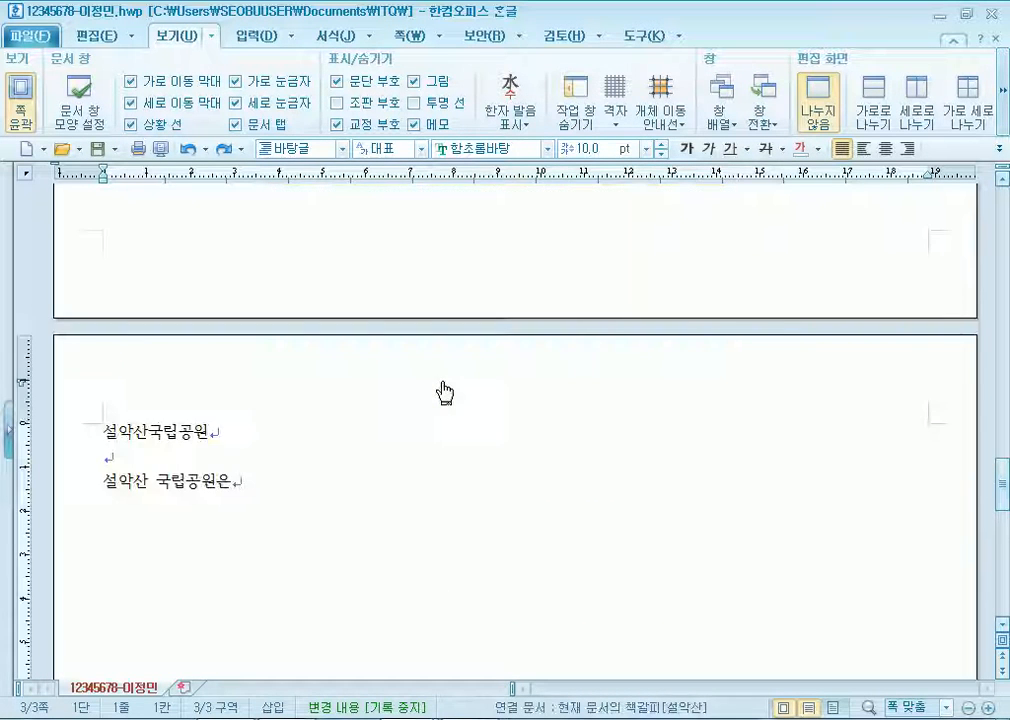
pyautogui.scroll(6, 428, 440)
pyautogui.rightClick(456, 294)
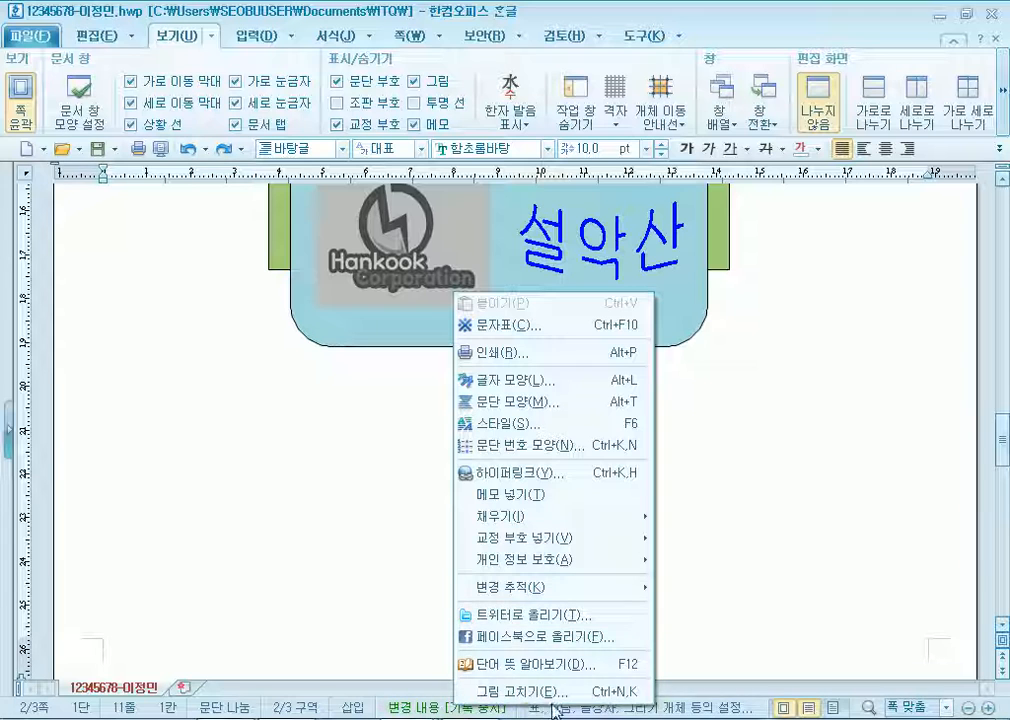
pyautogui.click(555, 479)
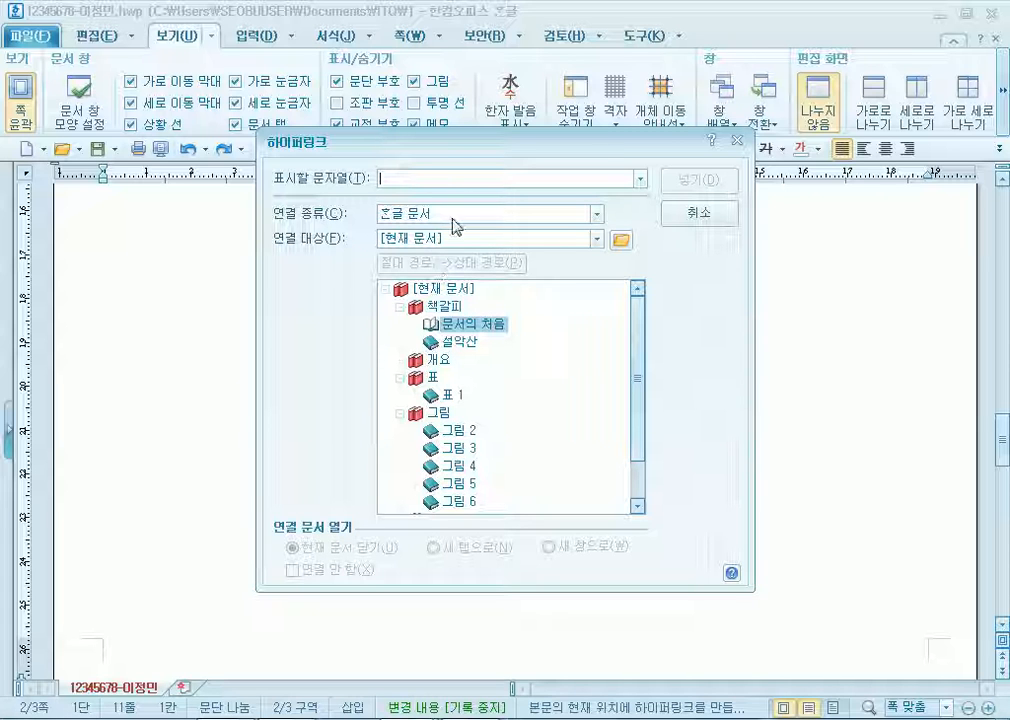
pyautogui.click(455, 342)
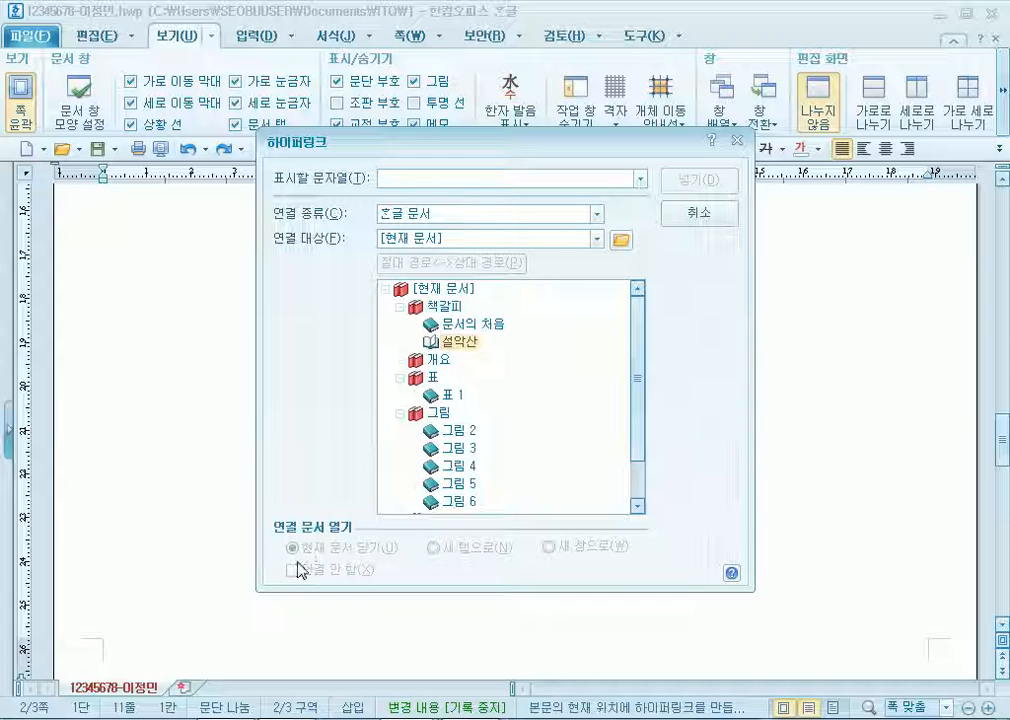
pyautogui.press('Escape')
pyautogui.scroll(3, 368, 380)
pyautogui.scroll(-1, 208, 506)
pyautogui.scroll(-3, 209, 505)
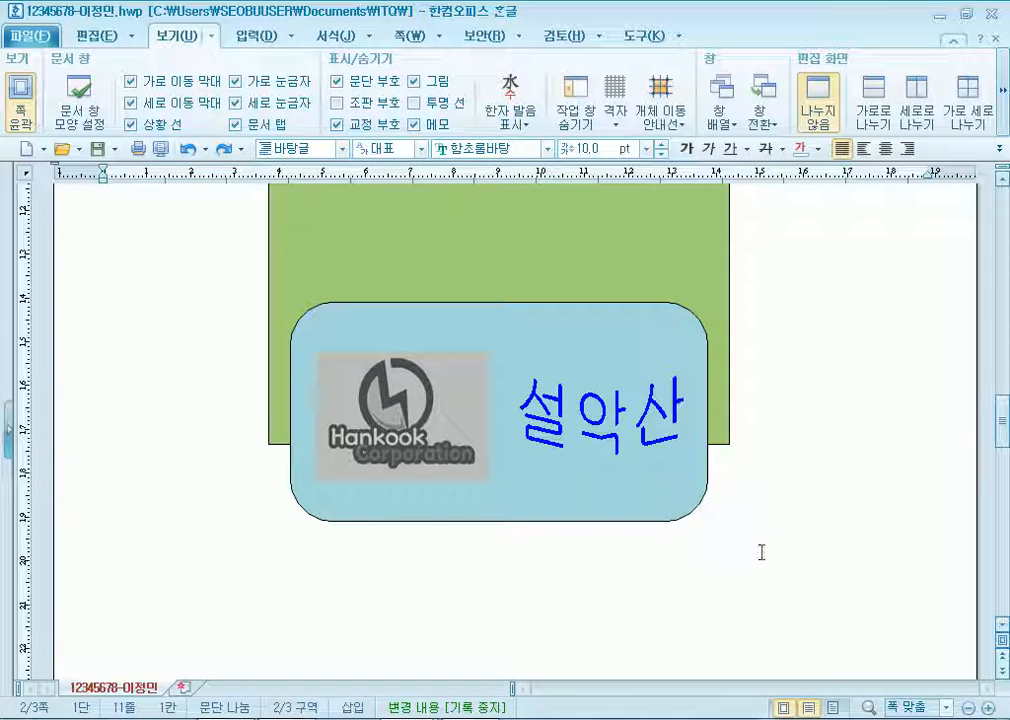
# Move the green rectangle up and to the right so it no longer sits behind the light blue rounded rectangle
pyautogui.scroll(3, 724, 408)
pyautogui.scroll(3, 693, 357)
pyautogui.moveTo(693, 357); pyautogui.dragTo(892, 198)
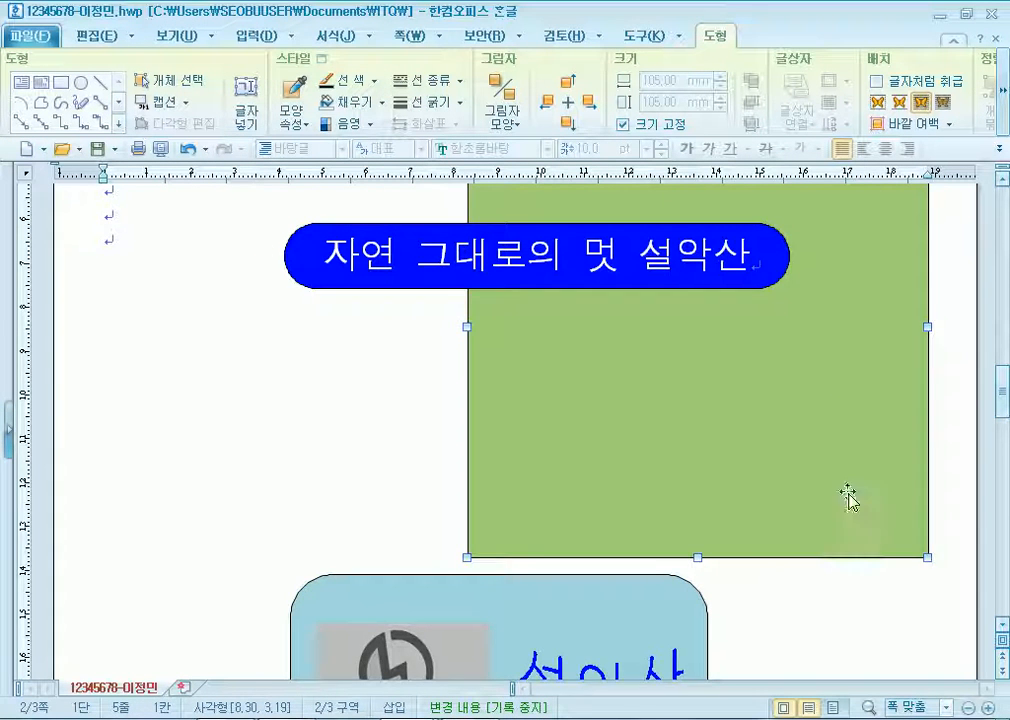
pyautogui.scroll(-5, 826, 418)
pyautogui.rightClick(613, 411)
pyautogui.press('Escape')
pyautogui.press('Escape')
pyautogui.scroll(-10, 676, 497)
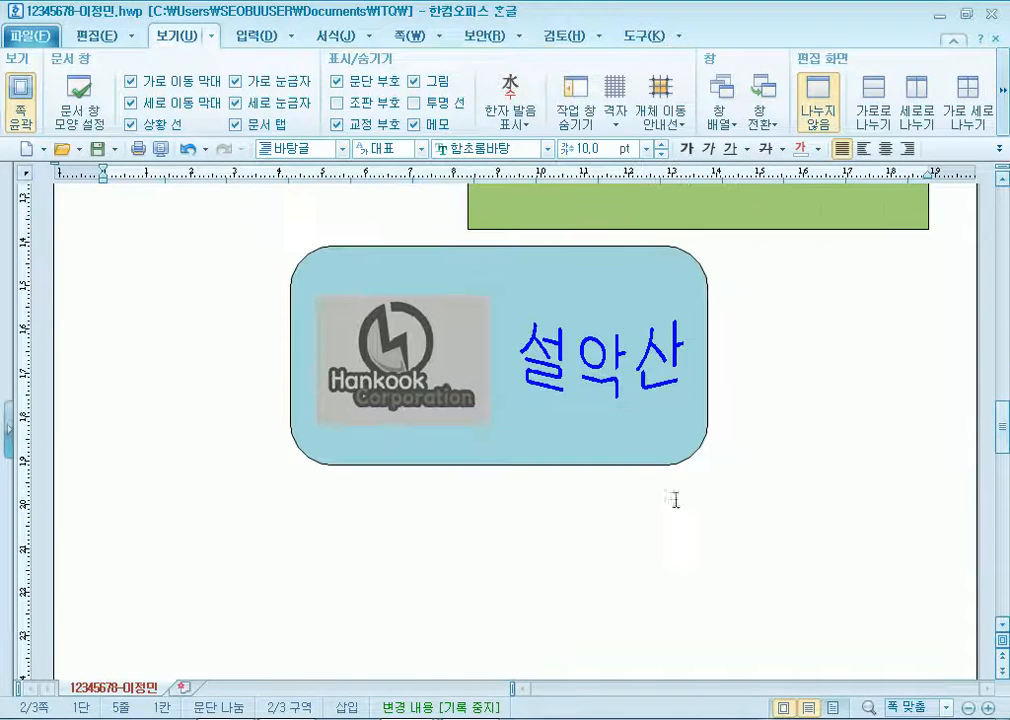
# Try to set a hyperlink to the 설악산 bookmark from the light blue rounded rectangle
pyautogui.rightClick(603, 295)
pyautogui.click(630, 466)
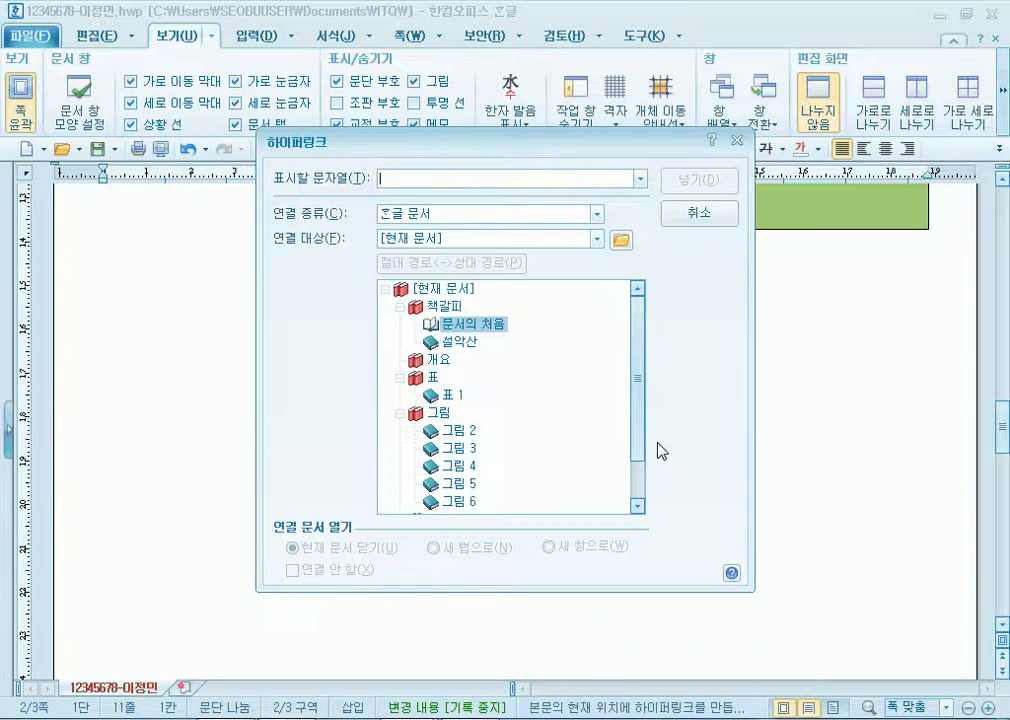
pyautogui.doubleClick(463, 340)
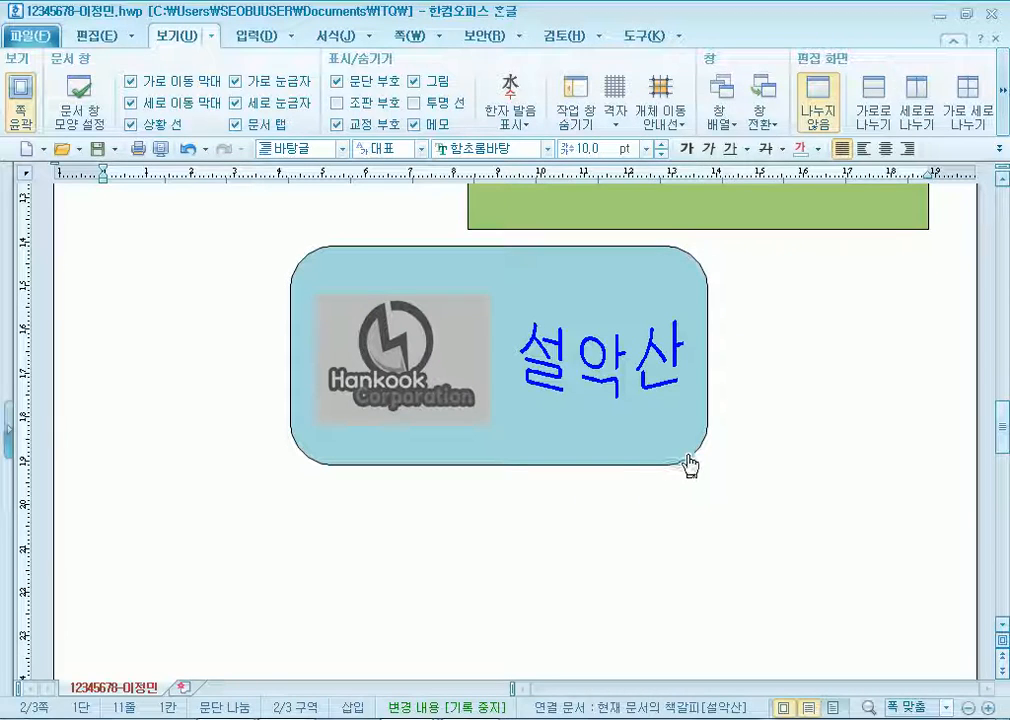
pyautogui.rightClick(690, 457)
pyautogui.click(620, 444)
# Move the 설악산 word art below the light blue rounded rectangle and test the linked area of the logo and rectangle
pyautogui.moveTo(599, 360); pyautogui.dragTo(717, 516)
pyautogui.click(473, 394)
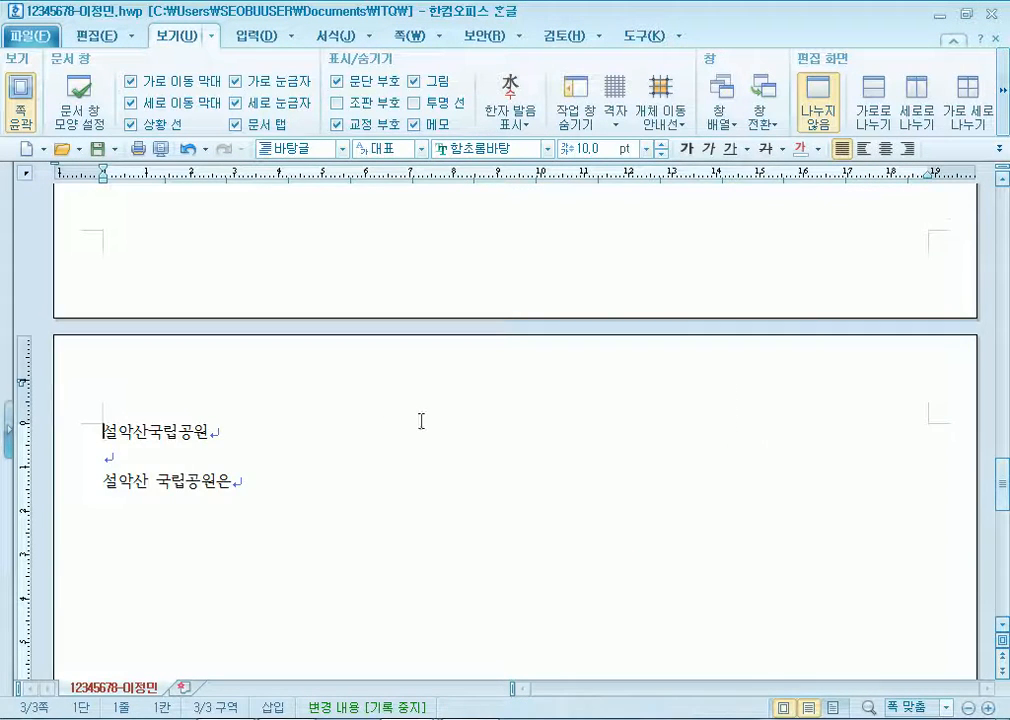
pyautogui.scroll(10, 430, 390)
pyautogui.click(496, 311)
pyautogui.scroll(3, 393, 413)
pyautogui.scroll(3, 393, 413)
pyautogui.click(588, 341)
pyautogui.scroll(5, 600, 380)
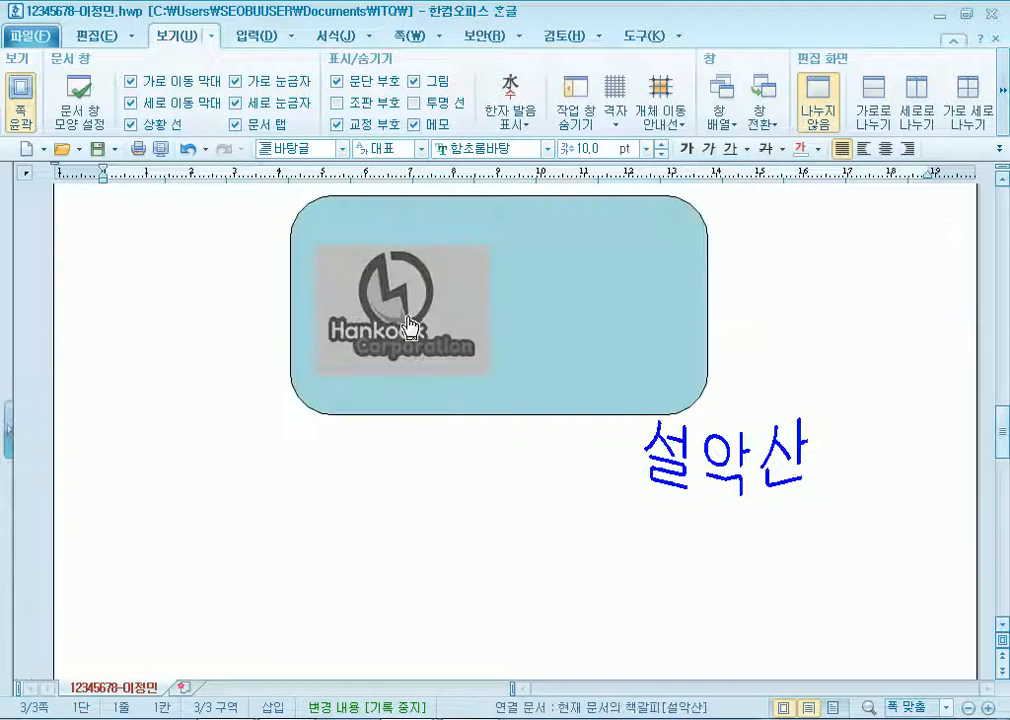
# Move the 설악산 word art onto the light blue rounded rectangle, beside the Hankook logo
pyautogui.click(412, 330)
pyautogui.scroll(5, 400, 412)
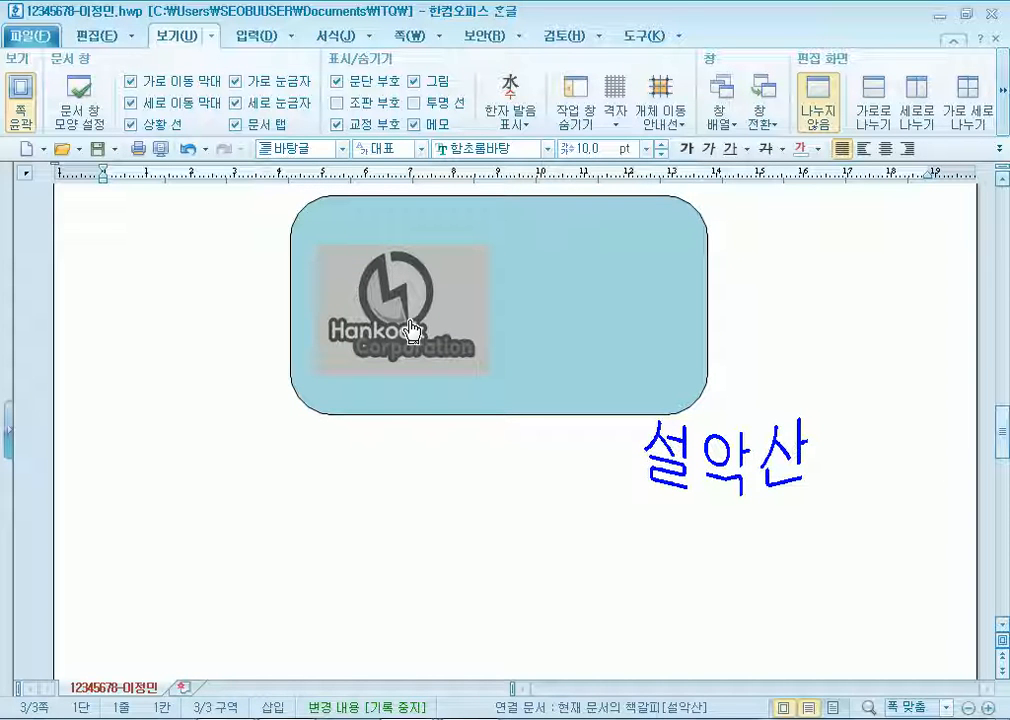
pyautogui.moveTo(714, 485); pyautogui.dragTo(595, 336)
pyautogui.scroll(3, 582, 372)
pyautogui.click(794, 509)
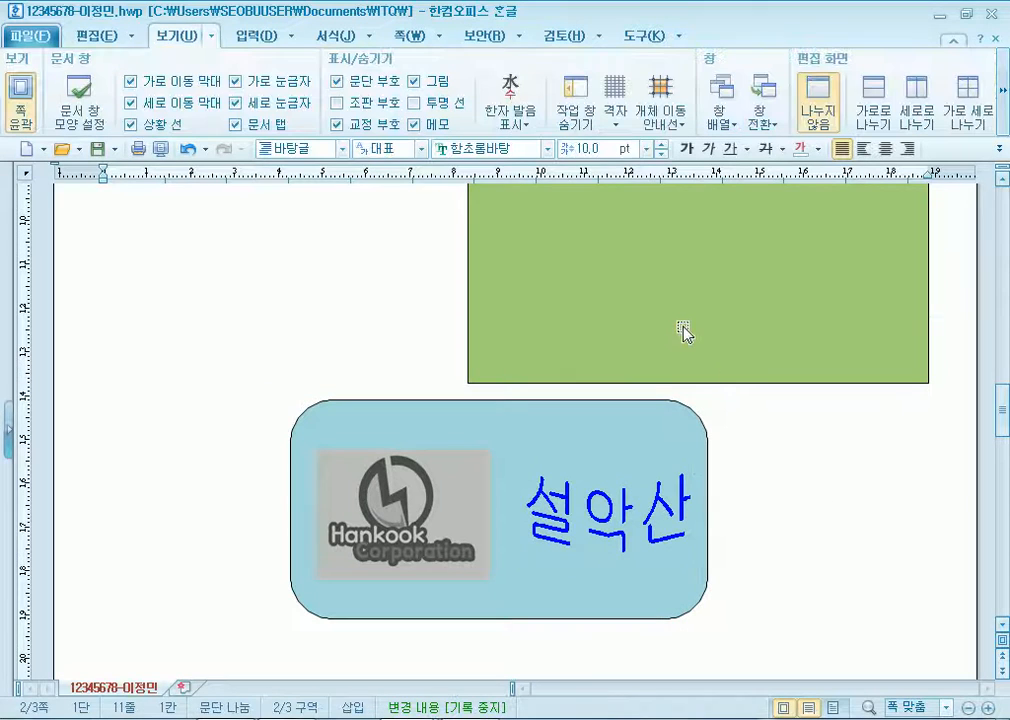
# Test the logo's hyperlink to the 설악산 bookmark and return to the drawing objects on the second page
pyautogui.click(620, 442)
pyautogui.scroll(3, 541, 455)
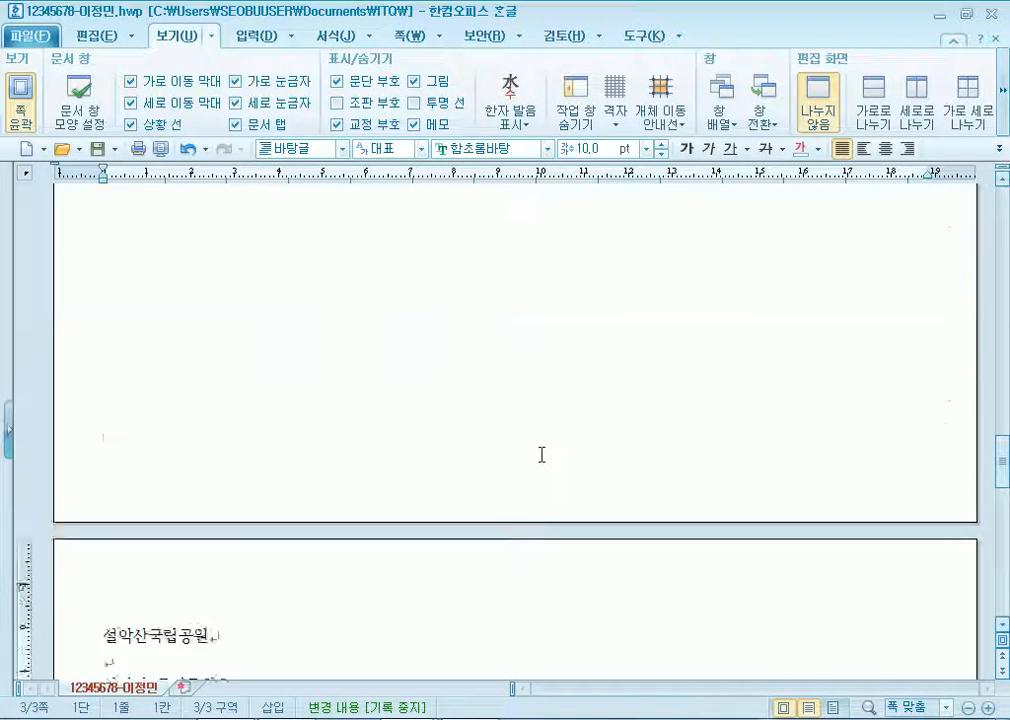
pyautogui.scroll(6, 541, 455)
pyautogui.click(552, 338)
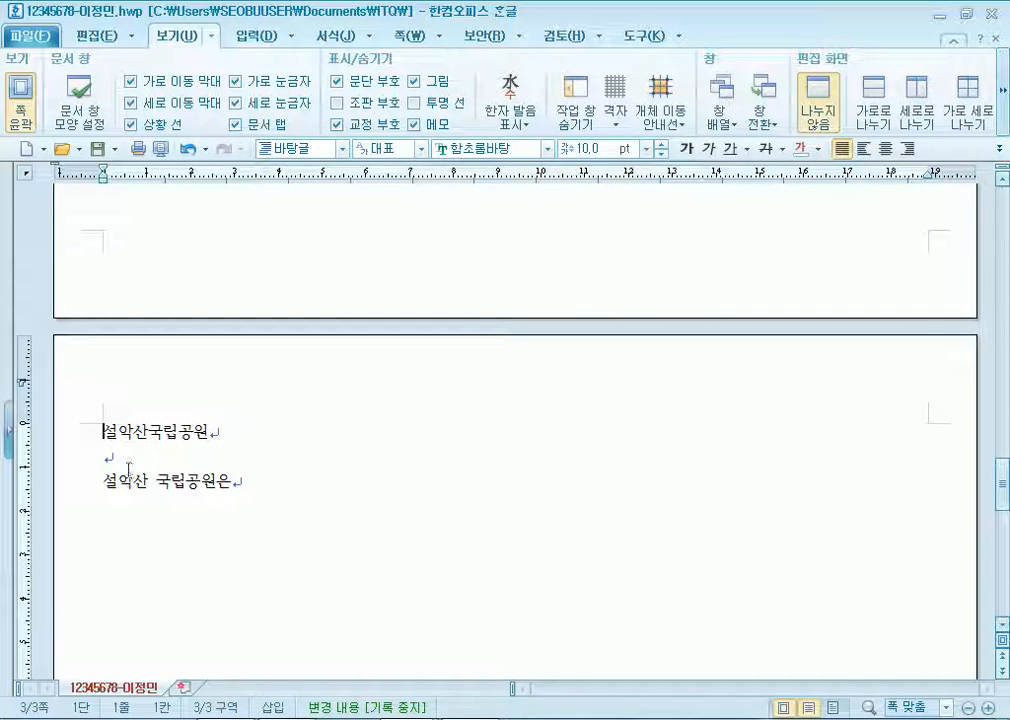
pyautogui.scroll(10, 128, 468)
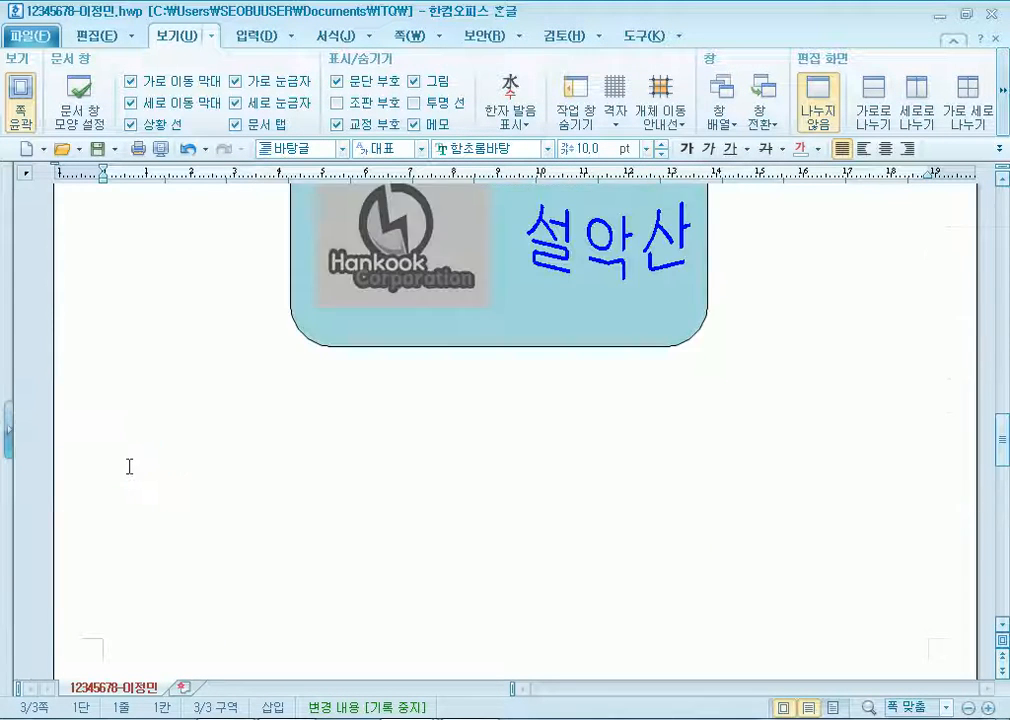
pyautogui.click(289, 404)
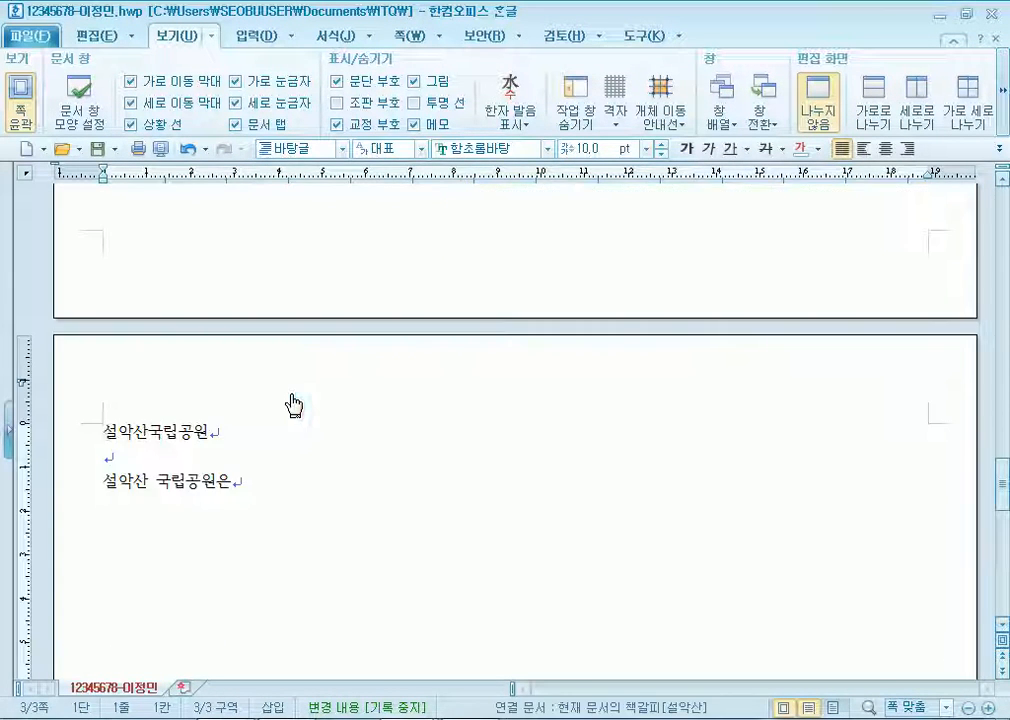
pyautogui.scroll(10, 300, 400)
pyautogui.scroll(5, 310, 380)
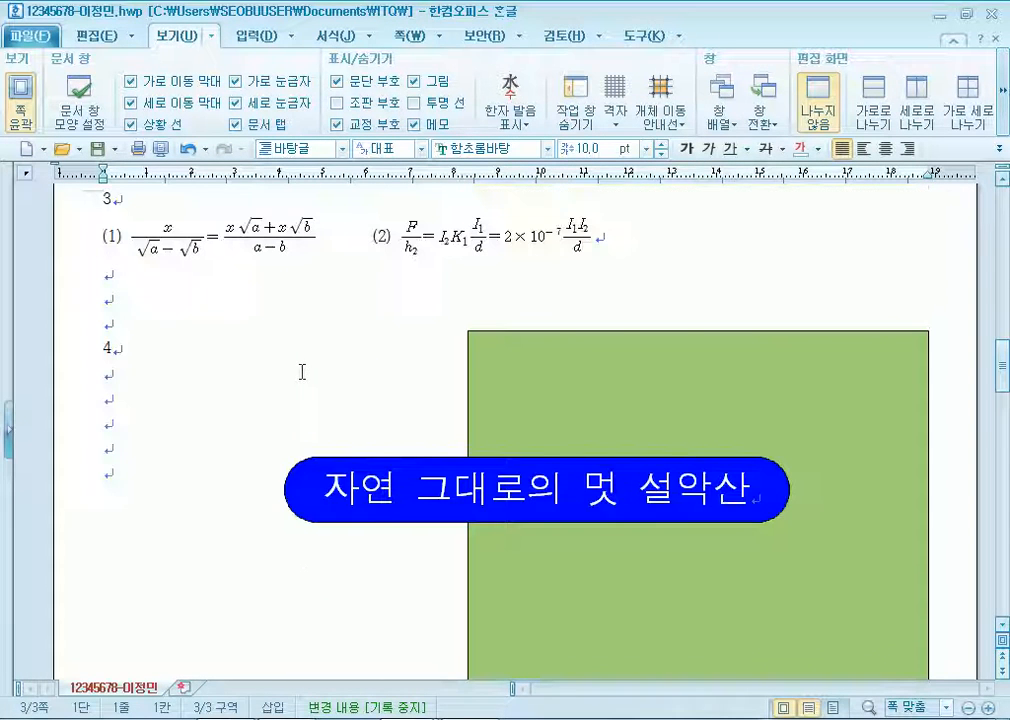
# Move the green square so it sits behind the blue title shape and the light blue rounded rectangle
pyautogui.scroll(-3, 602, 364)
pyautogui.moveTo(850, 592); pyautogui.dragTo(690, 668)
pyautogui.scroll(-4, 733, 621)
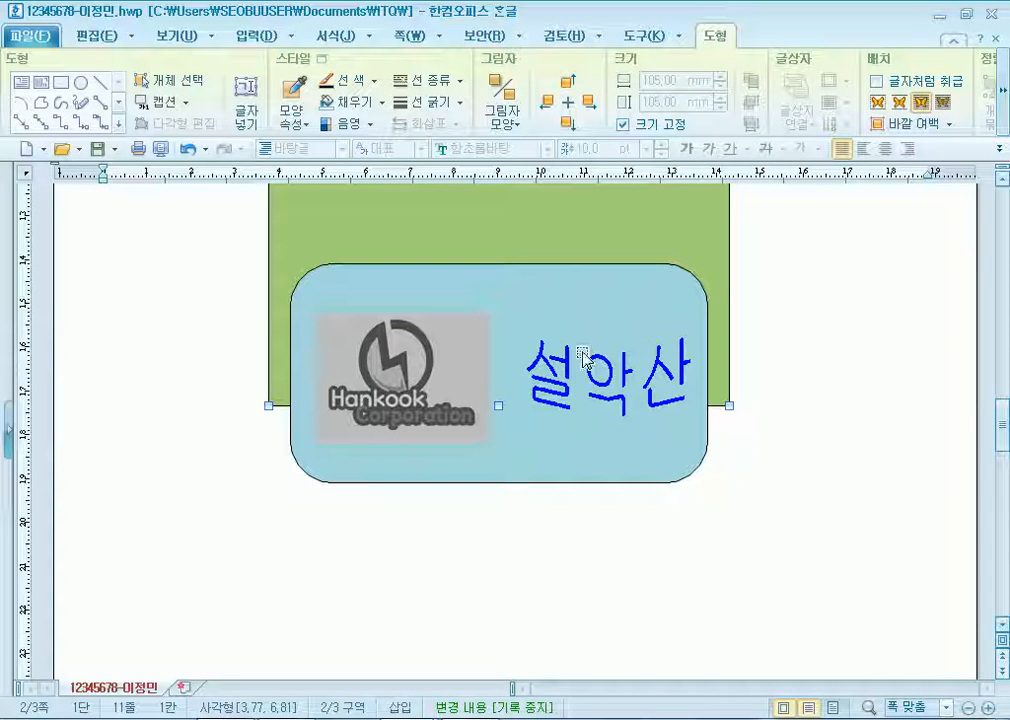
pyautogui.scroll(2, 806, 440)
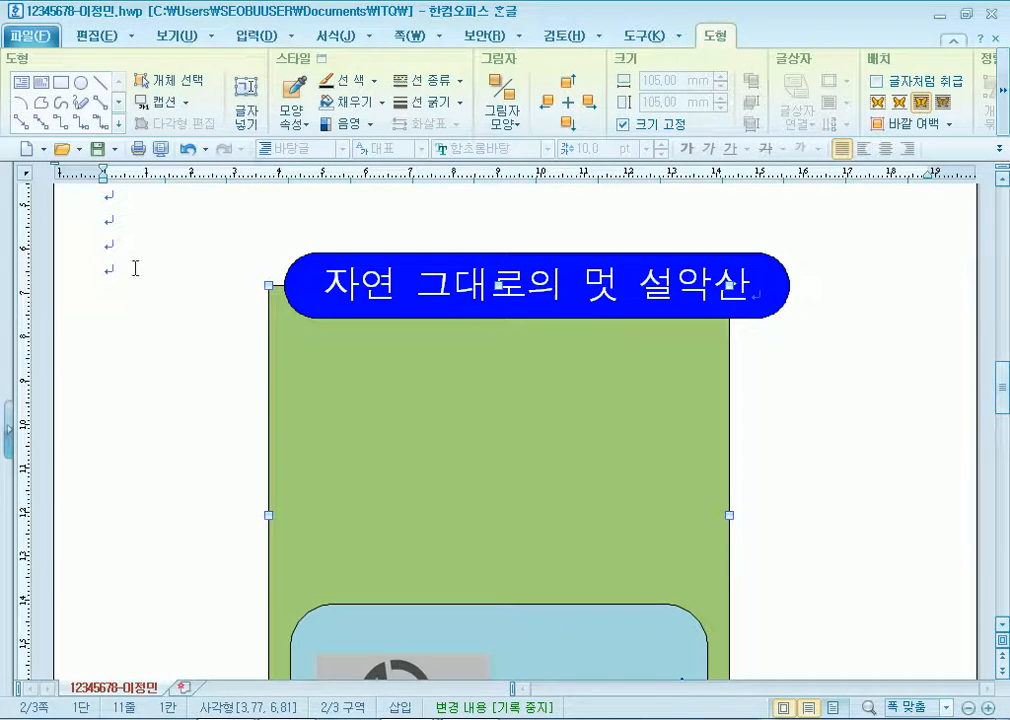
# Show the control codes and check the object properties of the first [사각형] code on each of the two code lines
pyautogui.click(178, 35)
pyautogui.click(337, 104)
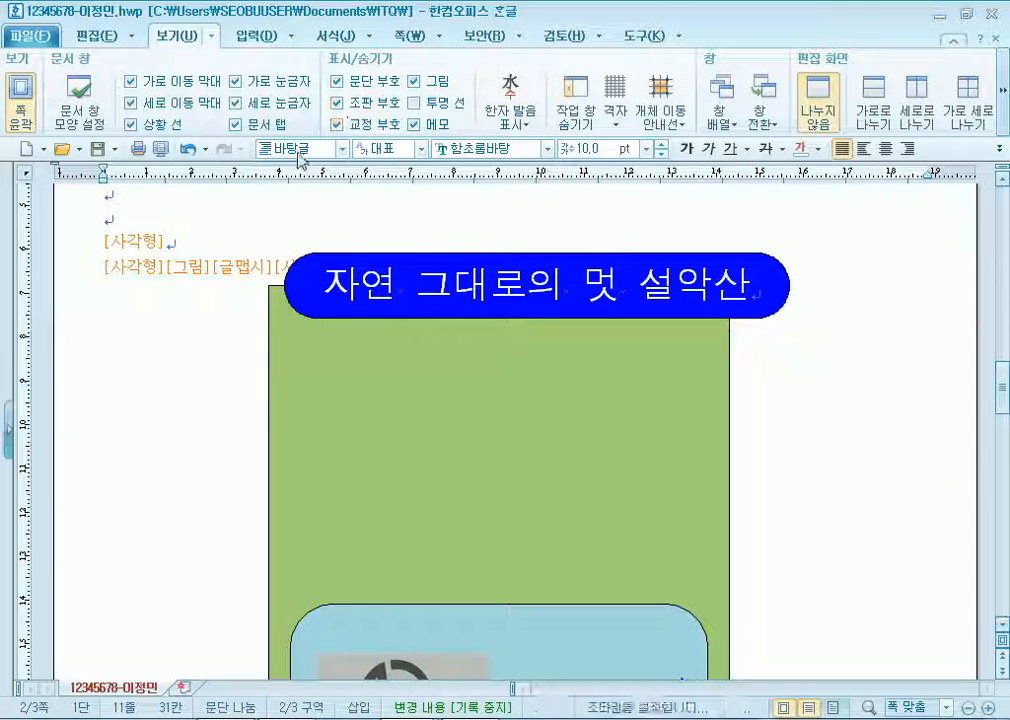
pyautogui.click(109, 268)
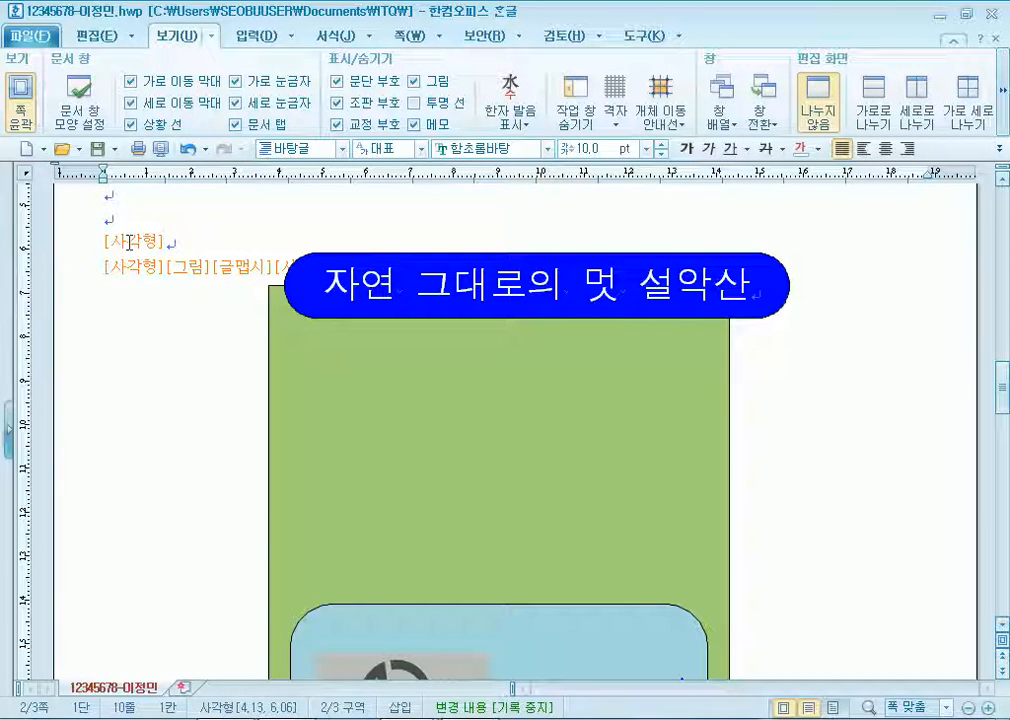
pyautogui.doubleClick(130, 242)
pyautogui.press('Escape')
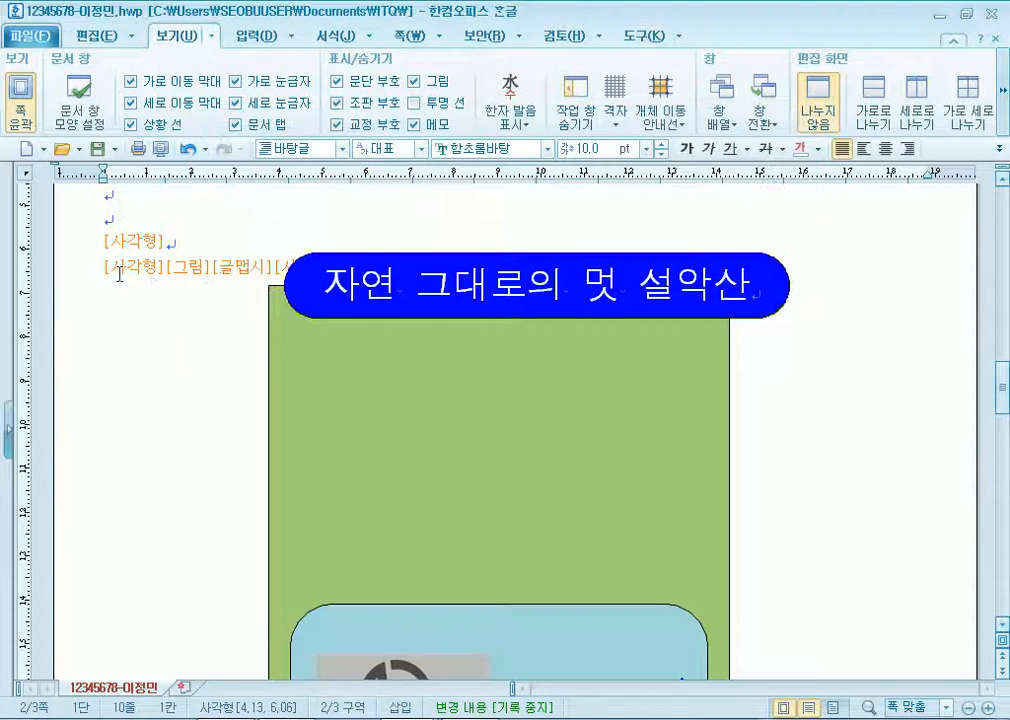
pyautogui.doubleClick(138, 272)
pyautogui.press('Escape')
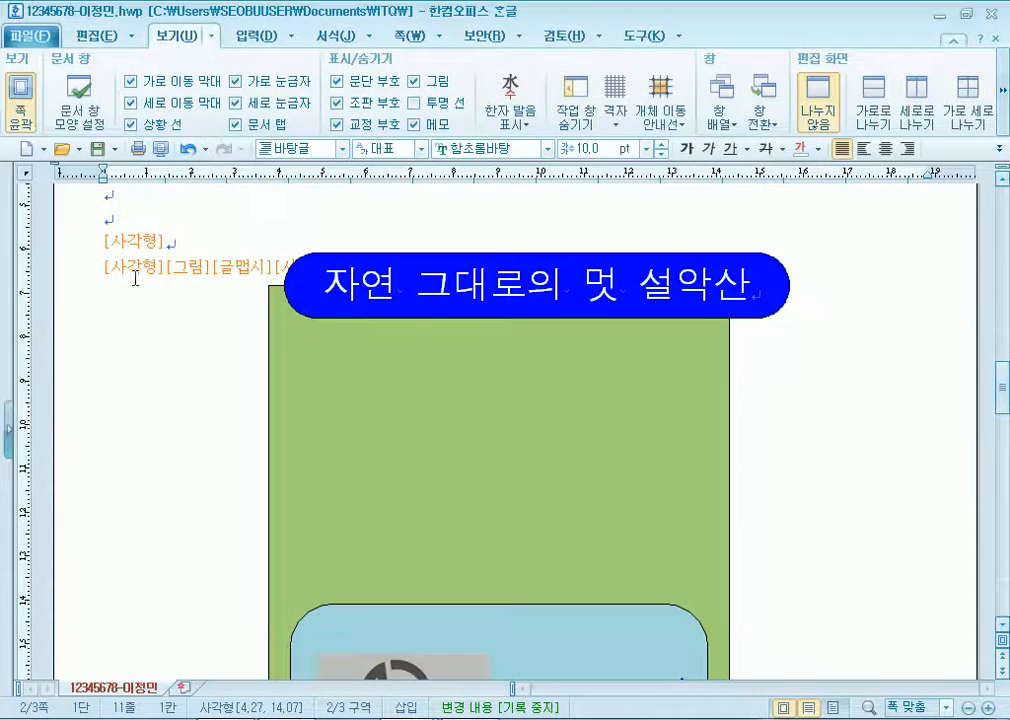
# Compare the size settings of the shapes anchored by the two [사각형] codes in their object properties
pyautogui.doubleClick(140, 270)
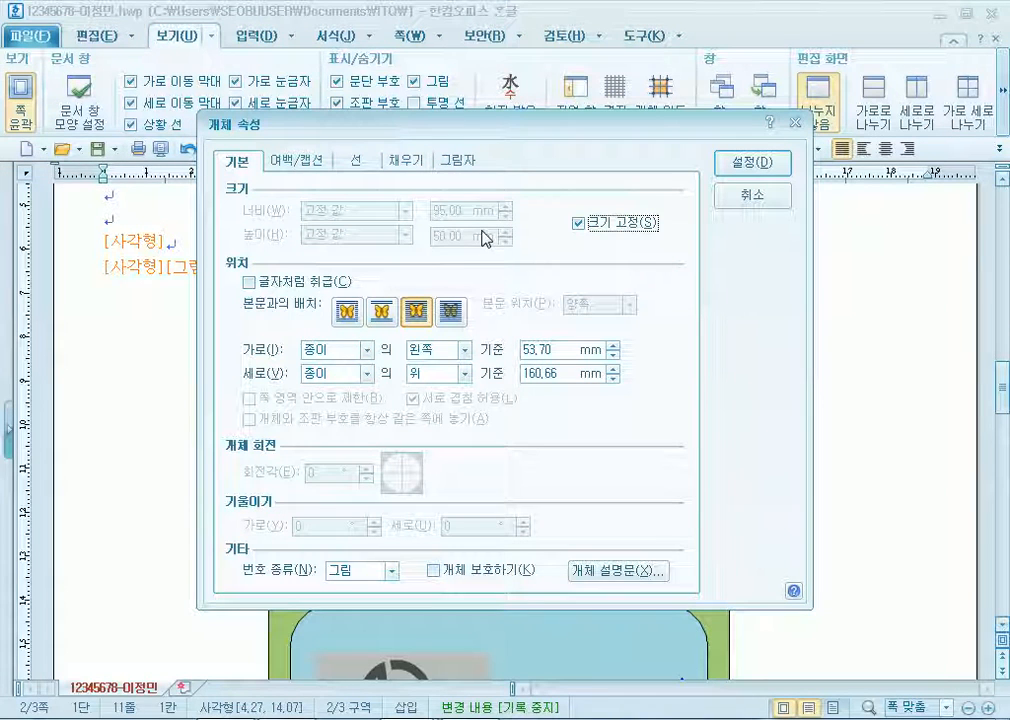
pyautogui.click(604, 224)
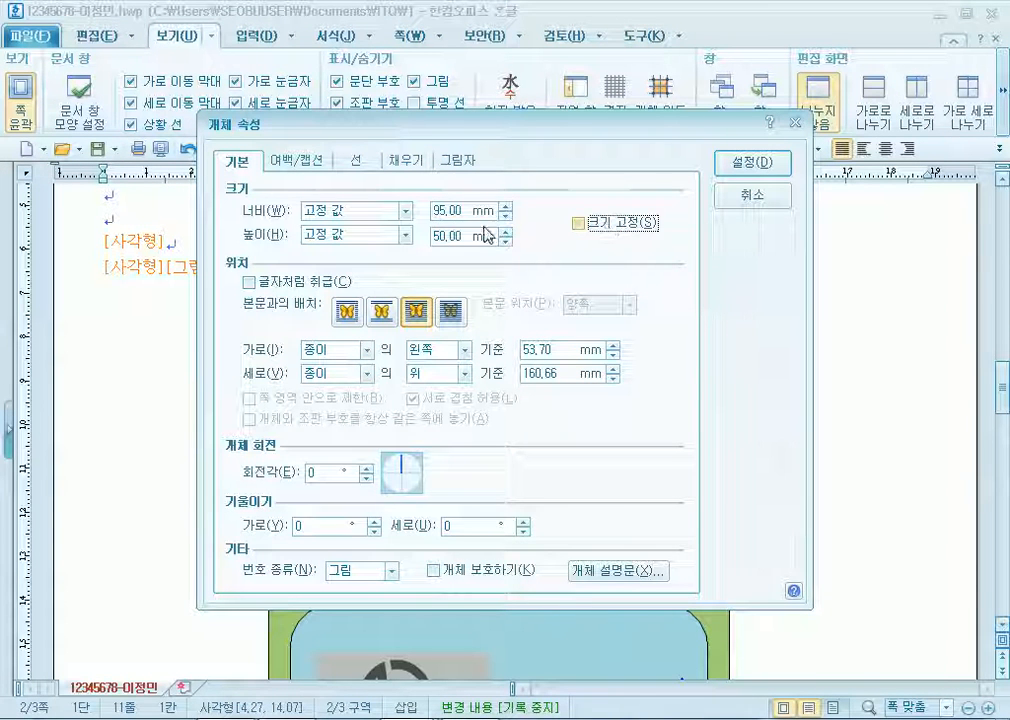
pyautogui.press('Return')
pyautogui.click(135, 242)
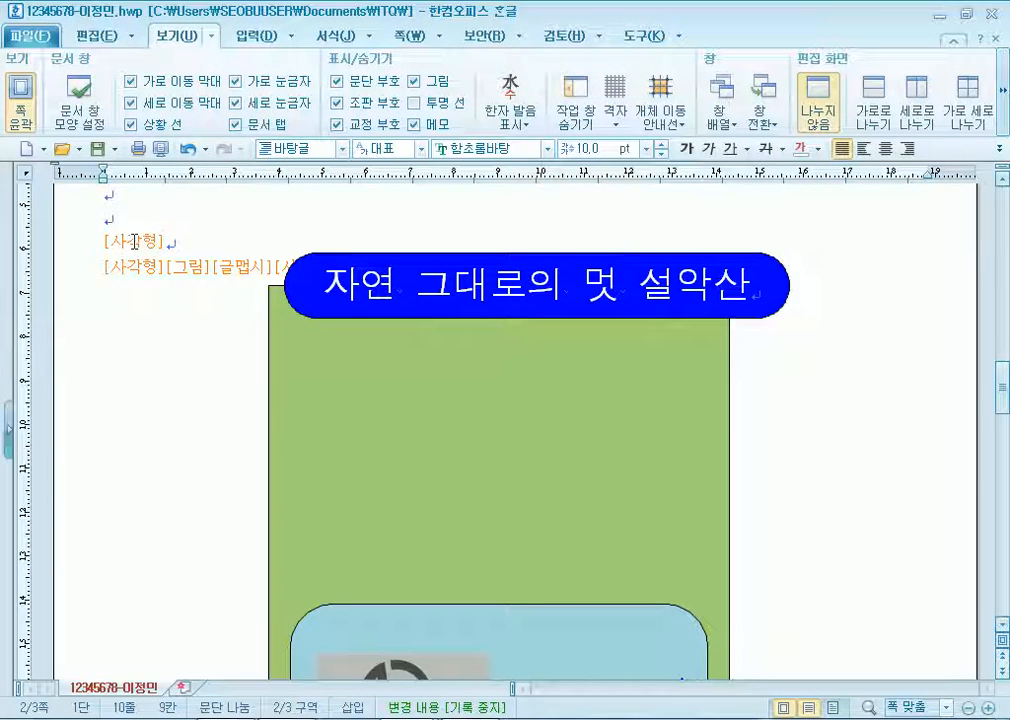
pyautogui.doubleClick(110, 242)
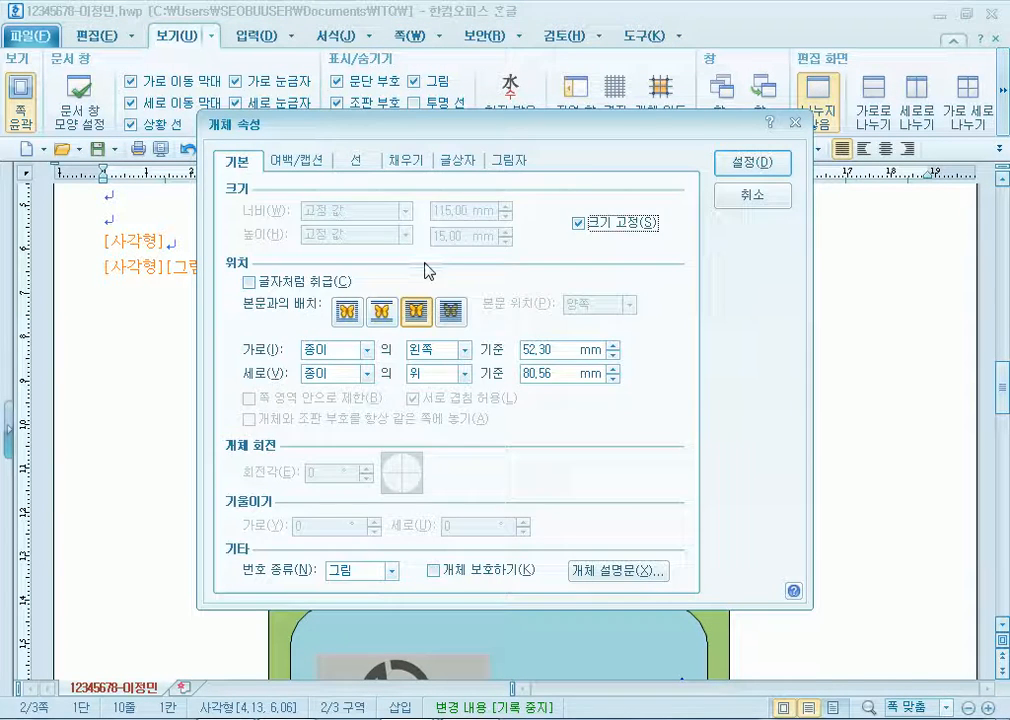
pyautogui.press('Escape')
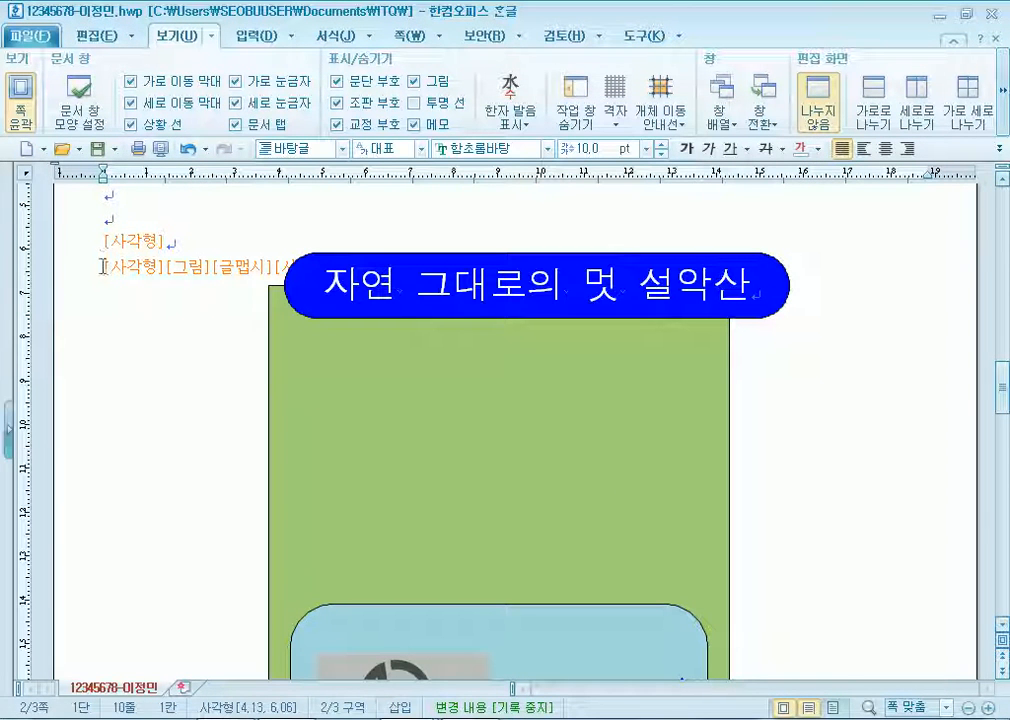
pyautogui.click(103, 266)
pyautogui.doubleClick(124, 271)
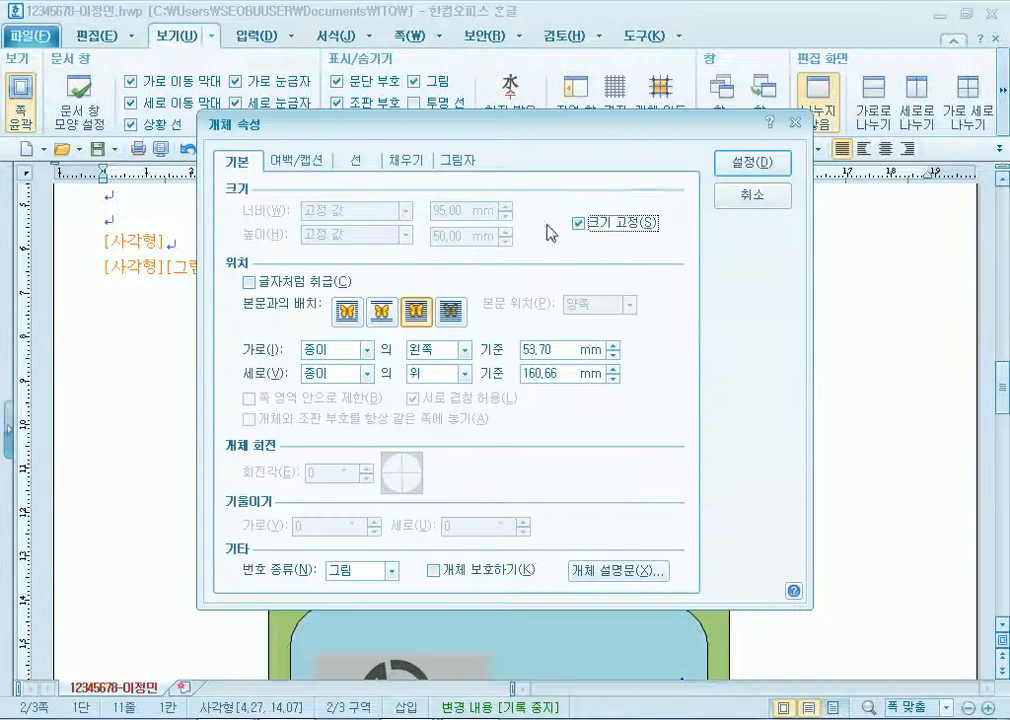
pyautogui.click(751, 195)
# Delete the [사각형] code at the start of the second code line and undo the deletion
pyautogui.moveTo(106, 270); pyautogui.dragTo(155, 272)
pyautogui.press('Delete')
pyautogui.scroll(-5, 147, 424)
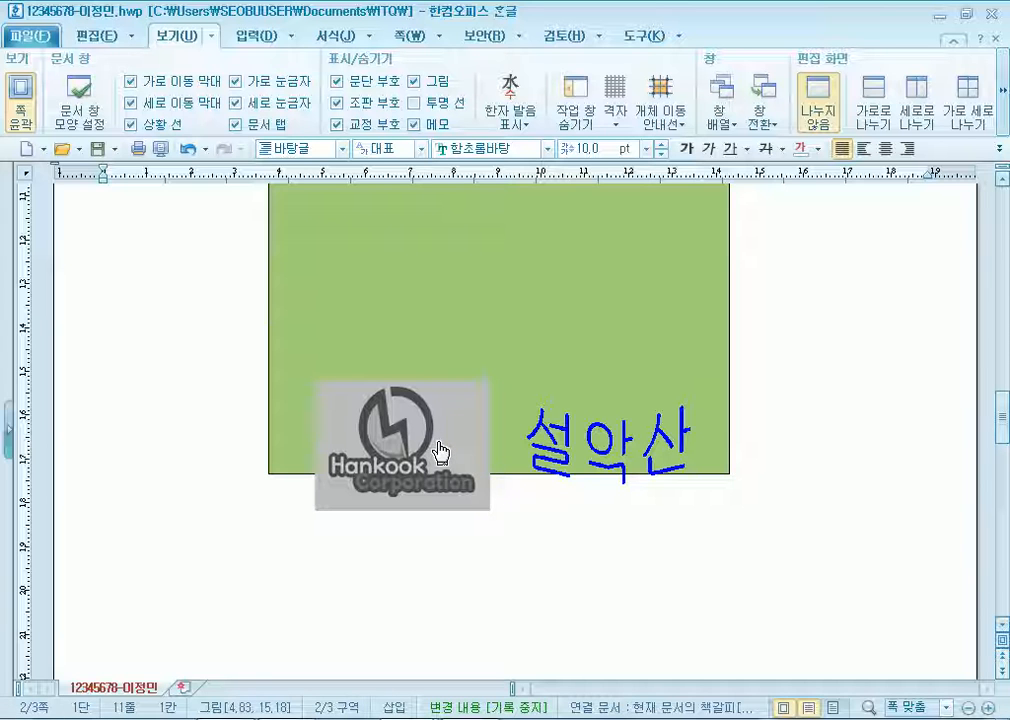
pyautogui.hotkey('ctrl', 'z')
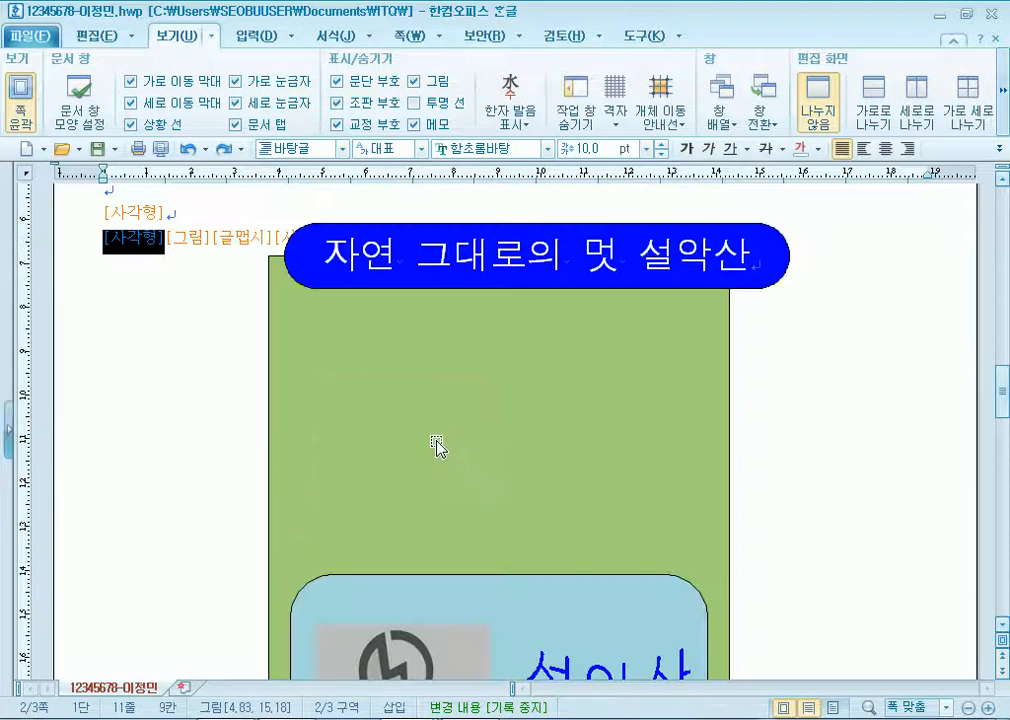
# Review the basic, margin/caption, line, fill and shadow properties of the shape anchored by the second line's first [사각형] code
pyautogui.click(138, 241)
pyautogui.doubleClick(138, 241)
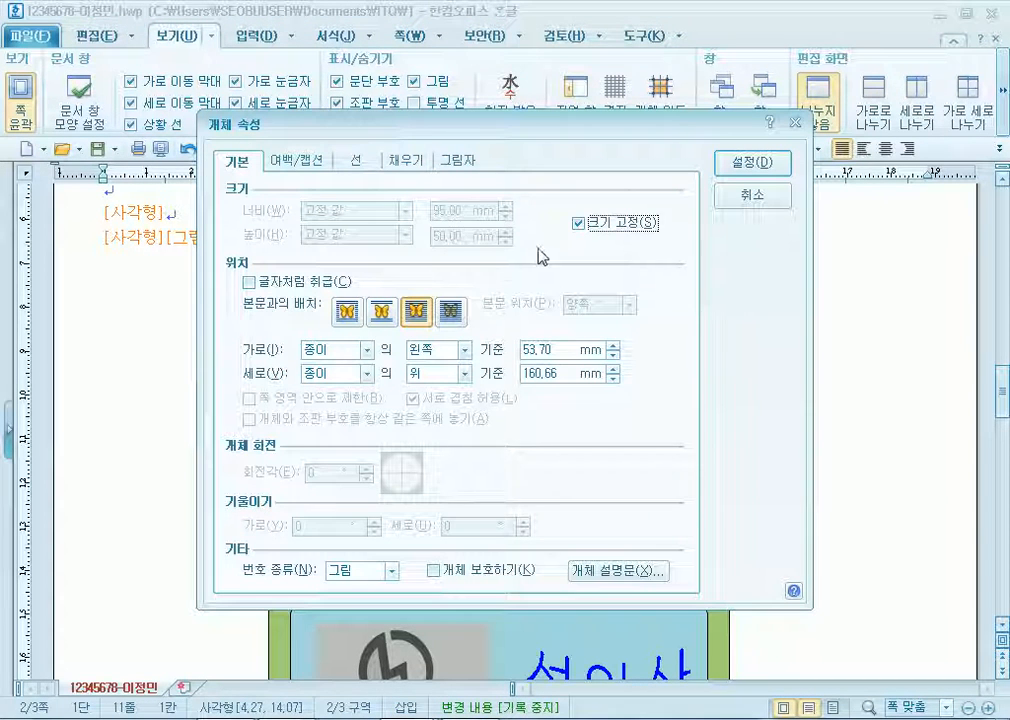
pyautogui.click(333, 162)
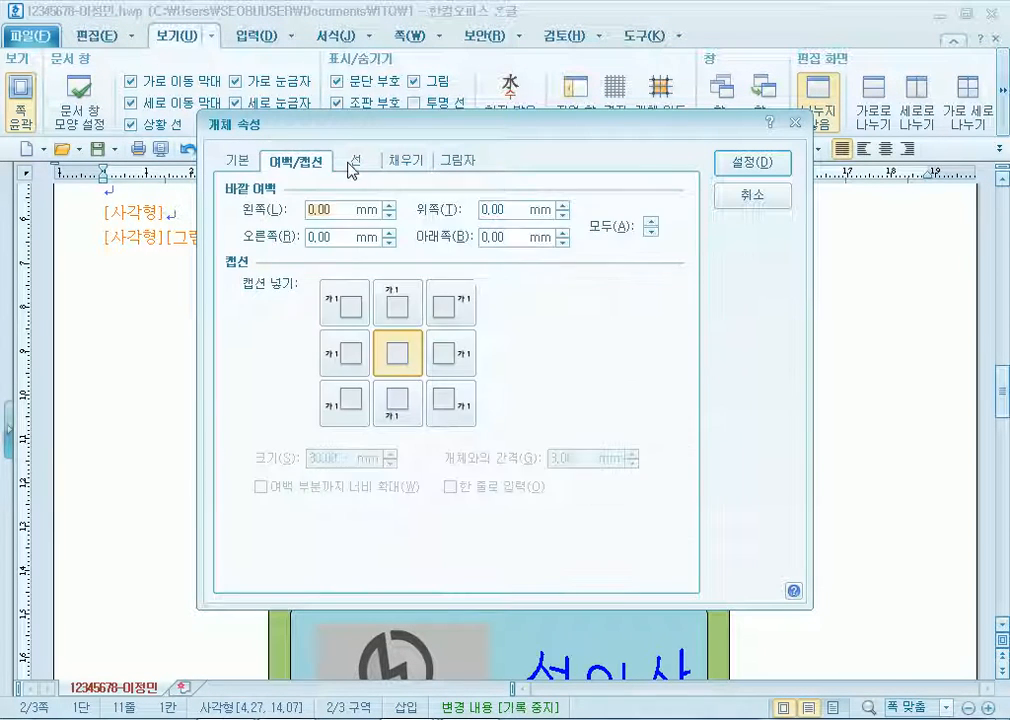
pyautogui.click(360, 164)
pyautogui.click(418, 167)
pyautogui.click(460, 162)
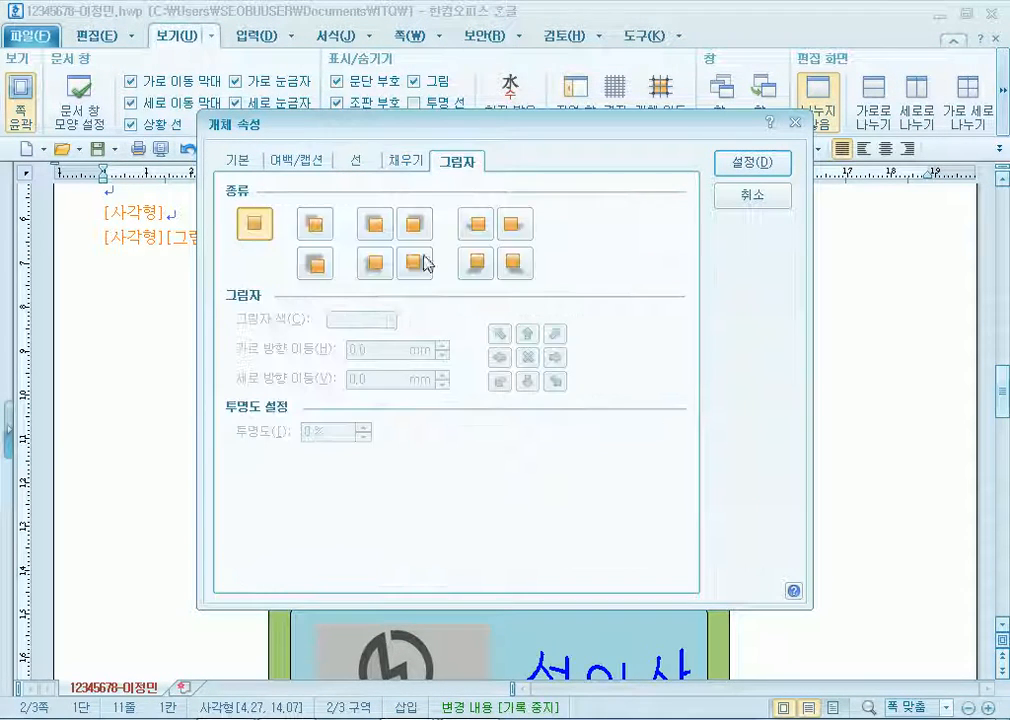
pyautogui.click(237, 161)
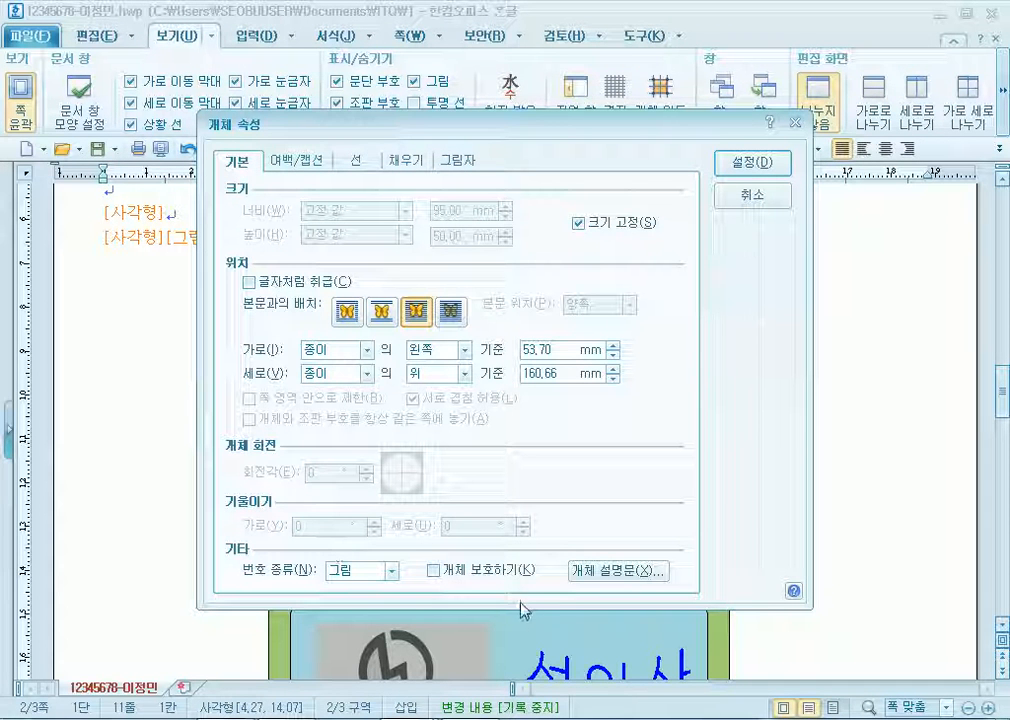
pyautogui.click(724, 196)
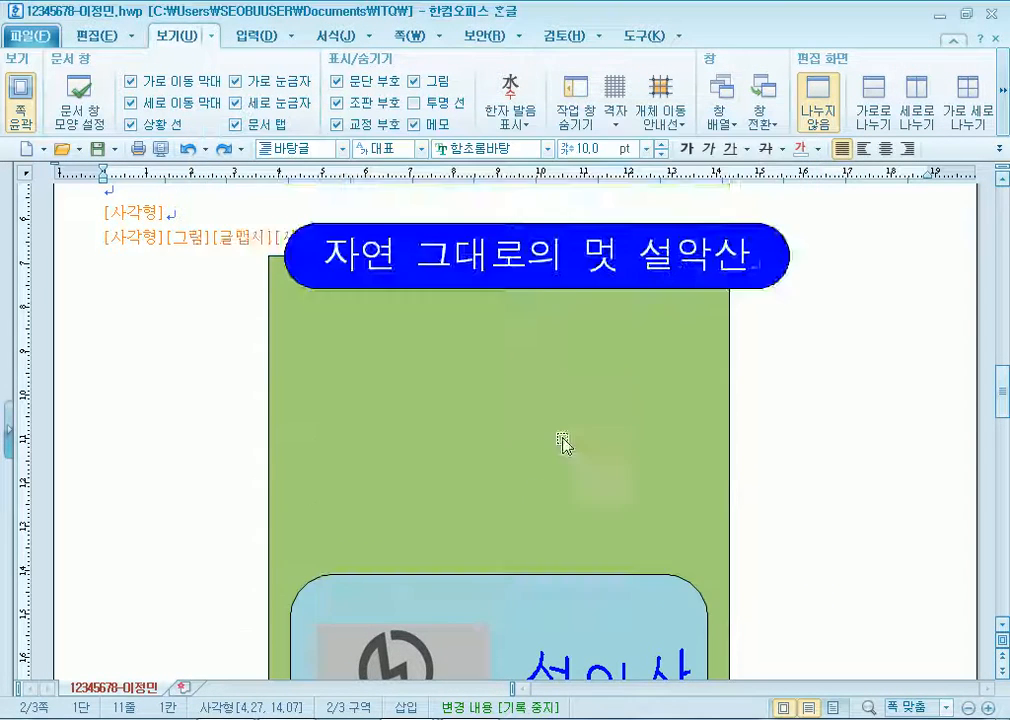
# Check which object's properties the rectangle edit command brings up from the light blue rounded rectangle
pyautogui.scroll(-5, 560, 450)
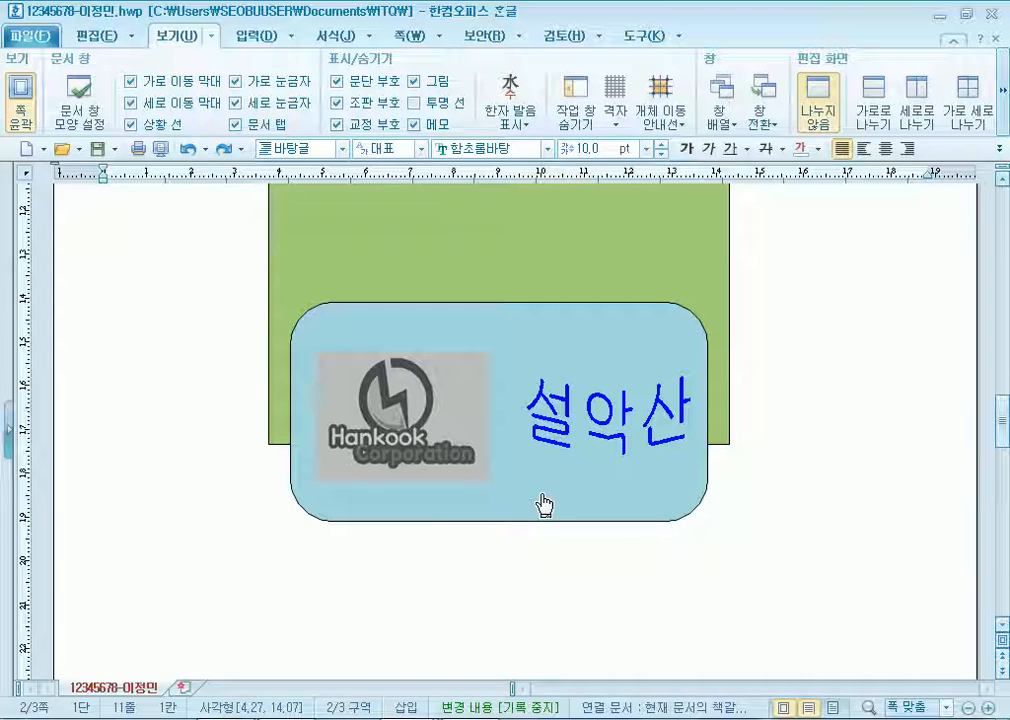
pyautogui.rightClick(543, 503)
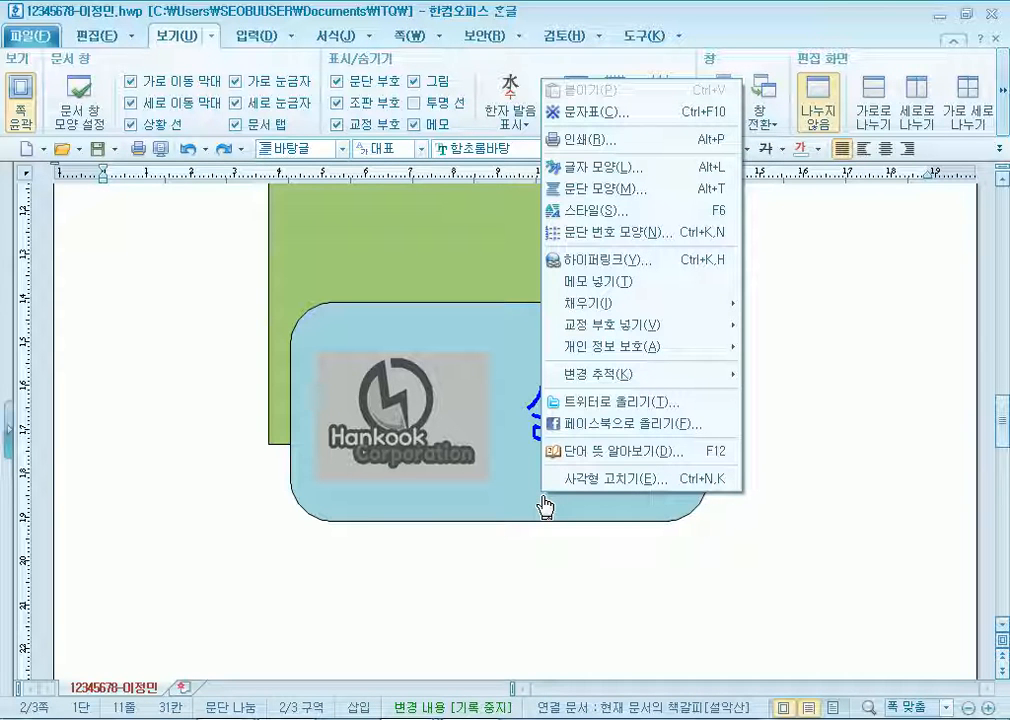
pyautogui.click(612, 478)
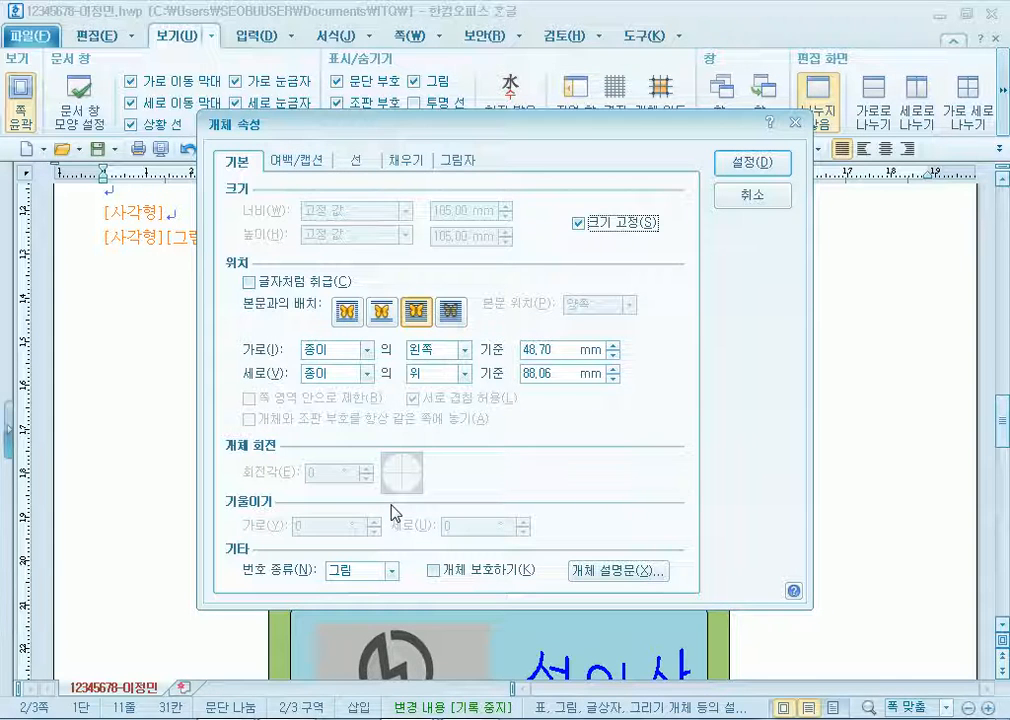
pyautogui.press('Escape')
# Hide the control codes in the document
pyautogui.scroll(5, 386, 518)
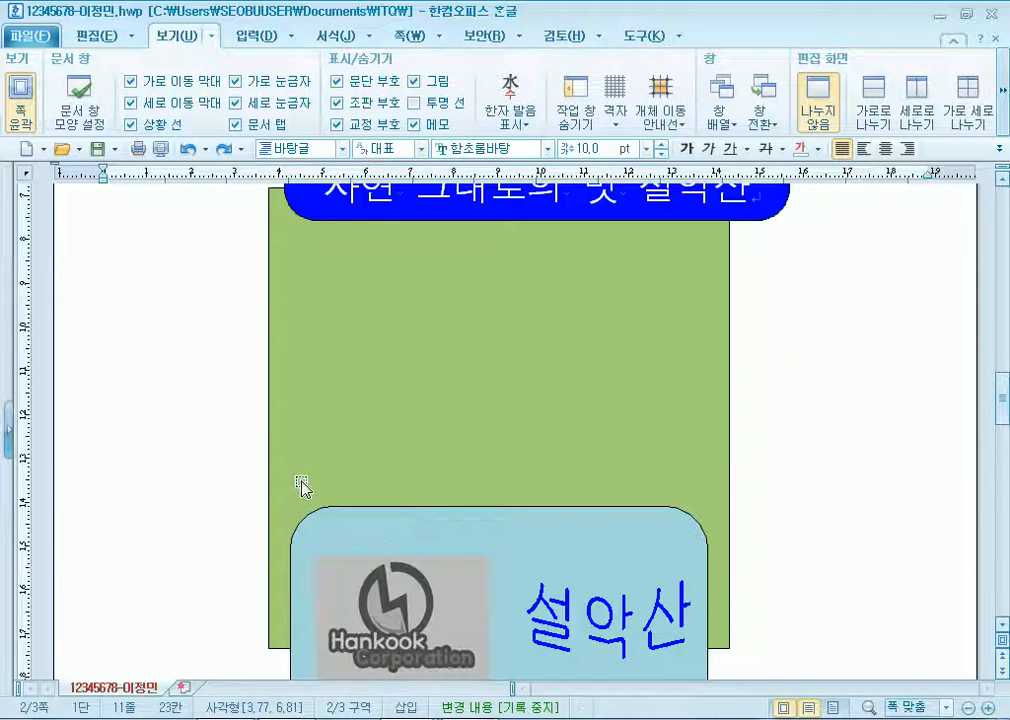
pyautogui.click(340, 103)
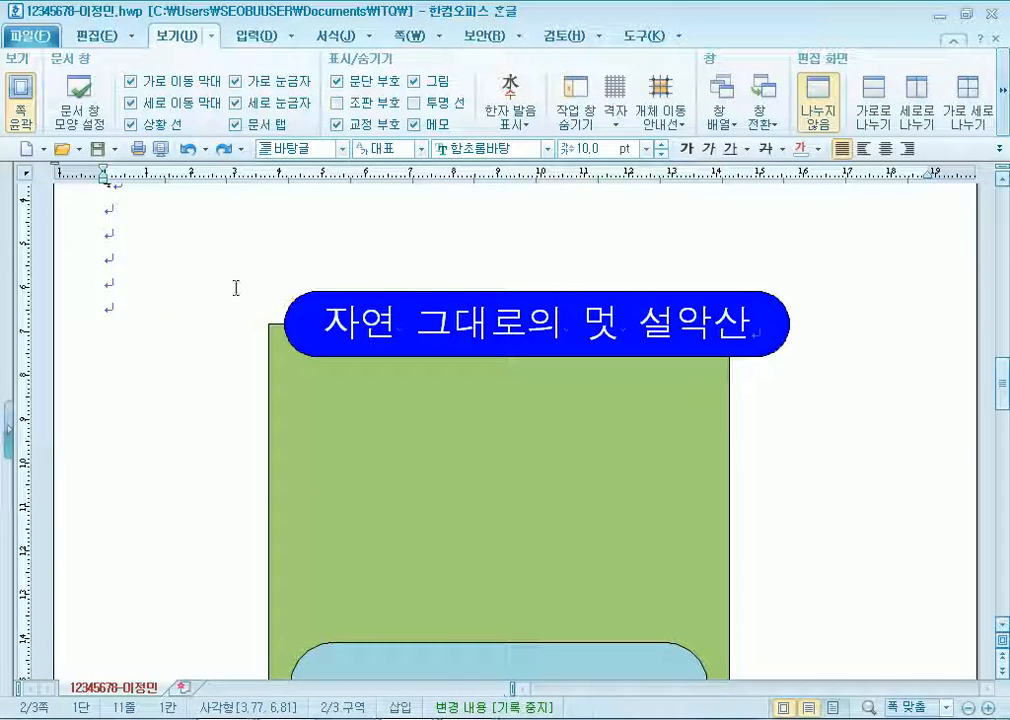
pyautogui.scroll(3, 197, 419)
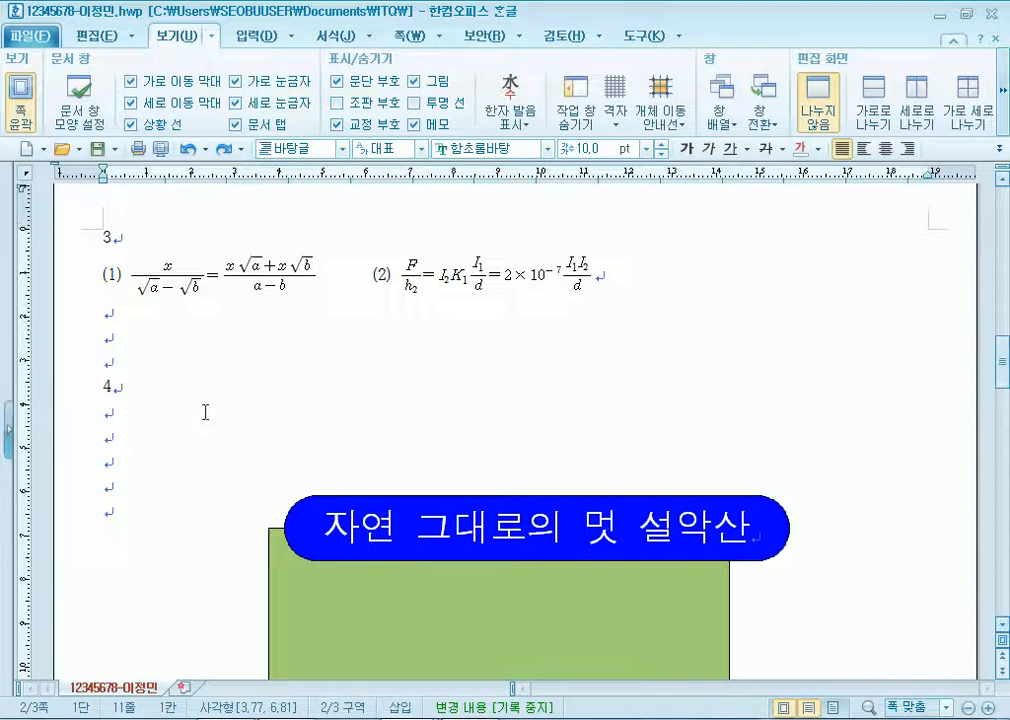
pyautogui.moveTo(133, 282); pyautogui.dragTo(281, 292)
pyautogui.rightClick(207, 285)
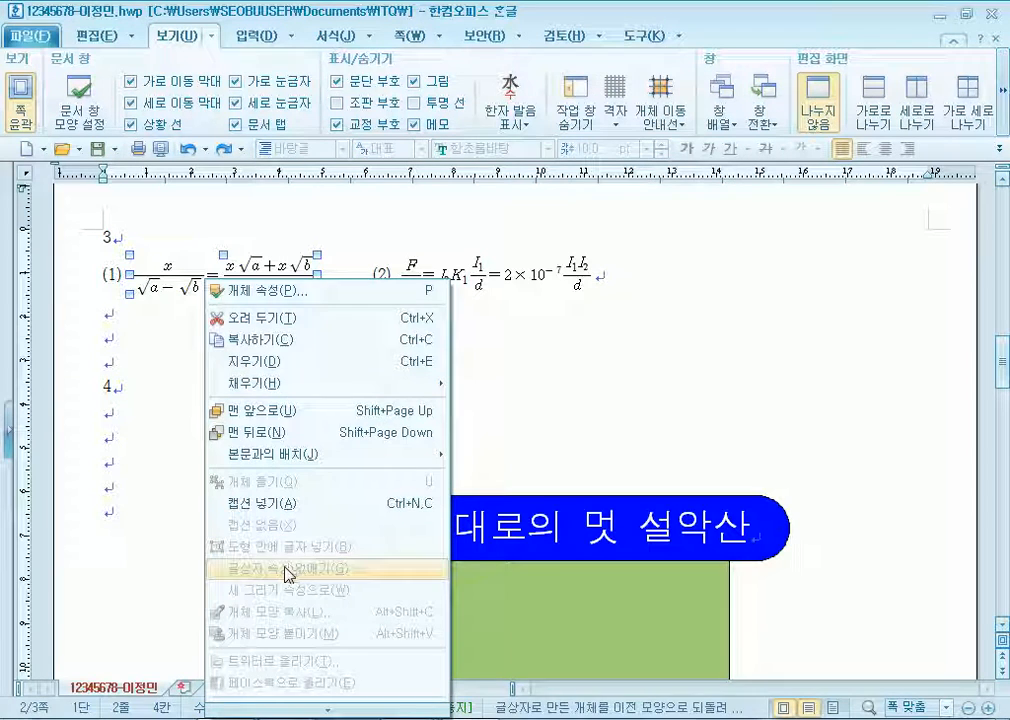
pyautogui.click(579, 419)
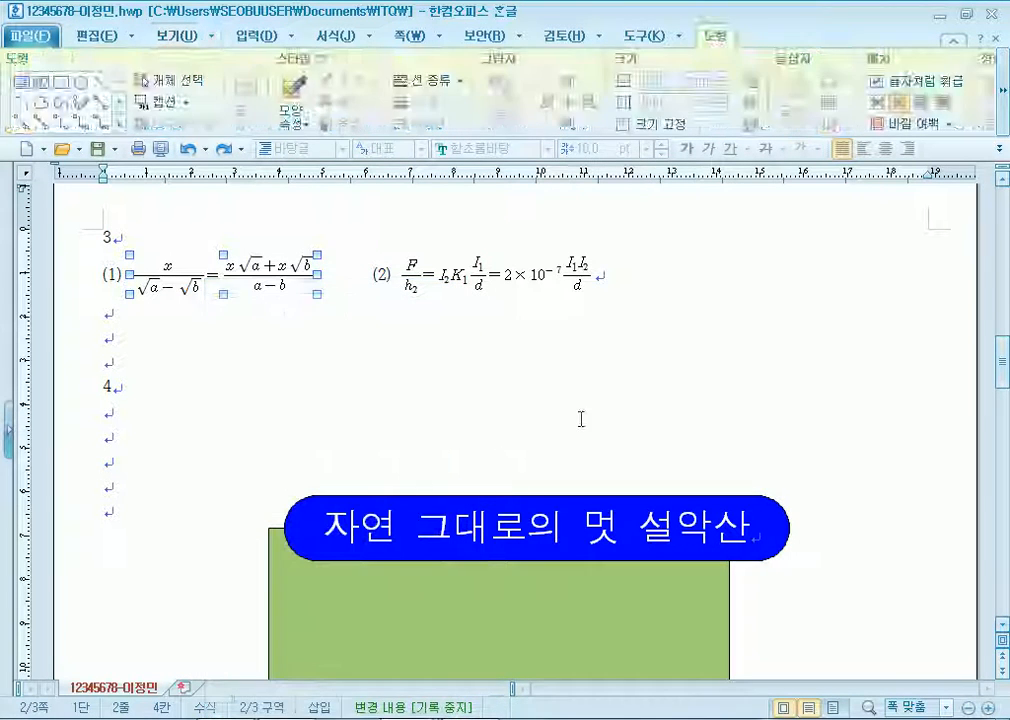
pyautogui.click(579, 419)
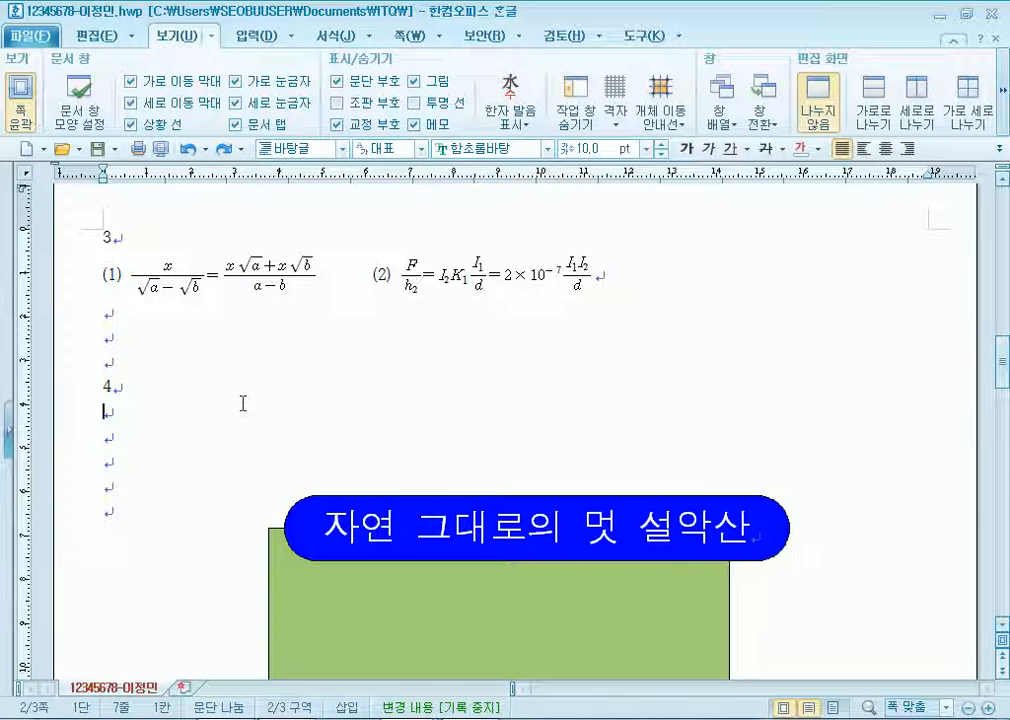
# Follow the Hankook logo's hyperlink to its target on page 3 and return to the logo and word art
pyautogui.scroll(-10, 242, 403)
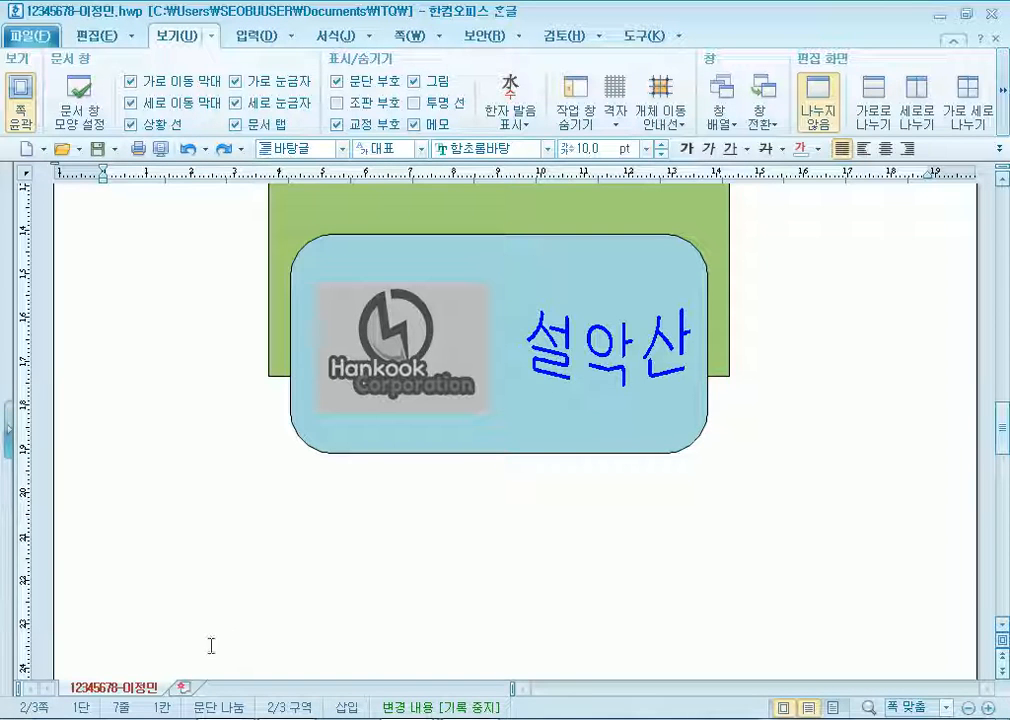
pyautogui.click(135, 631)
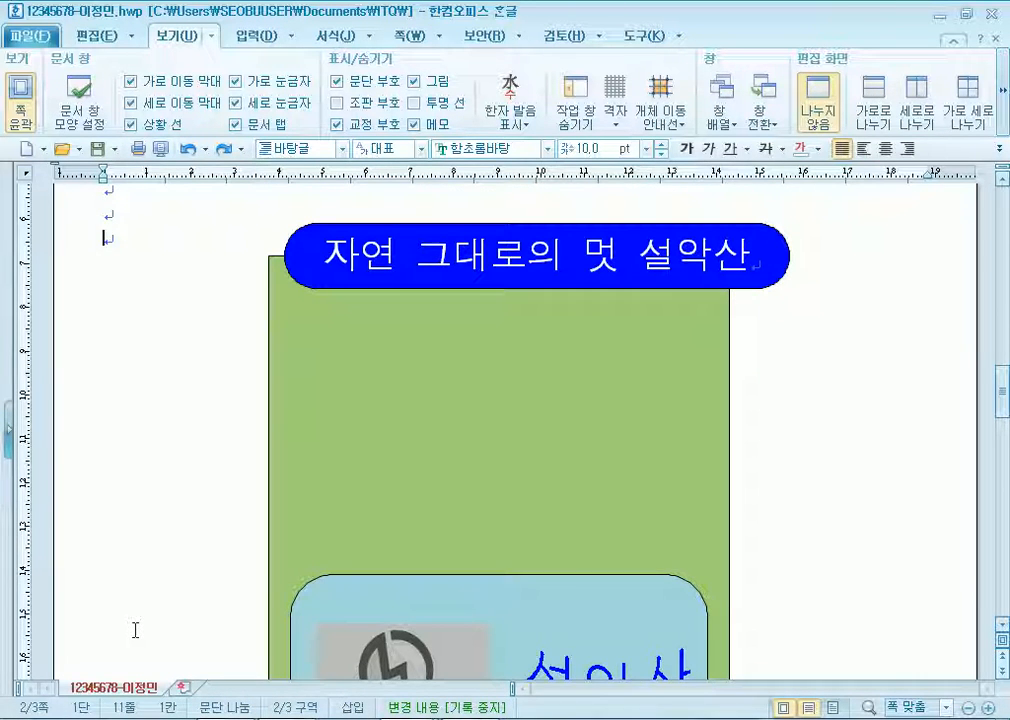
pyautogui.scroll(-10, 135, 631)
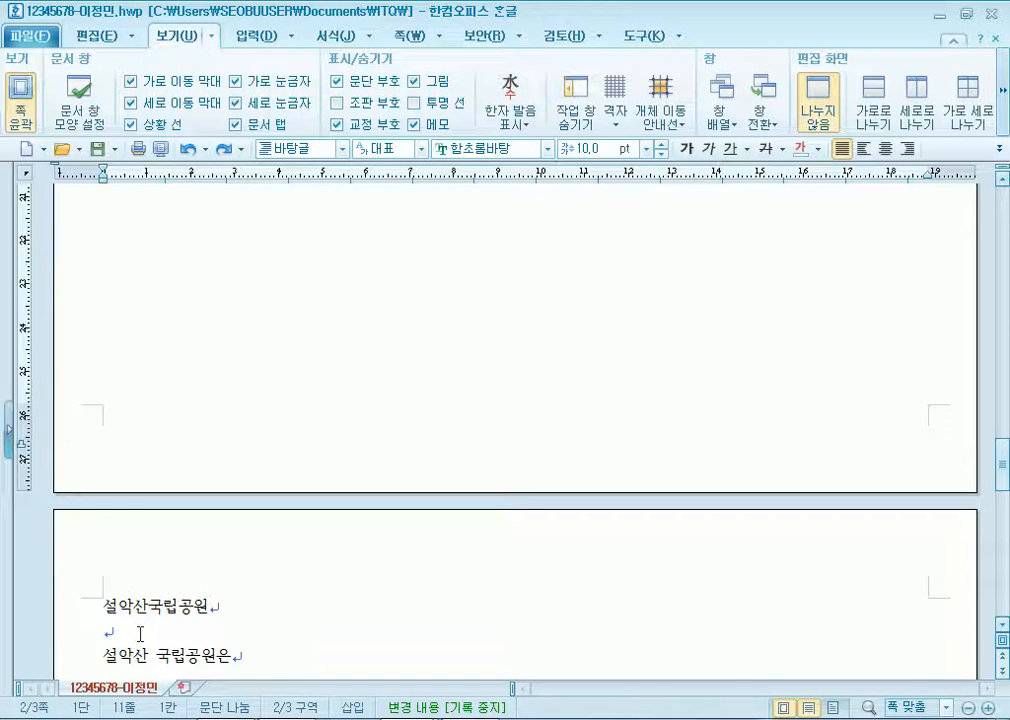
pyautogui.scroll(5, 140, 633)
pyautogui.scroll(5, 140, 625)
pyautogui.scroll(-3, 140, 619)
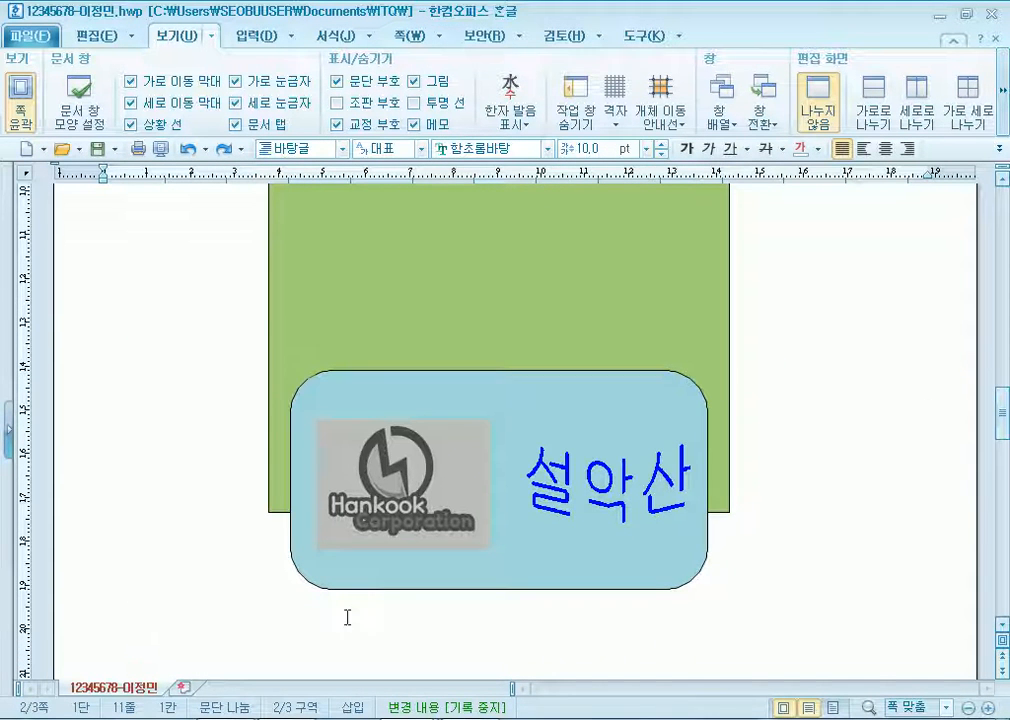
pyautogui.click(368, 474)
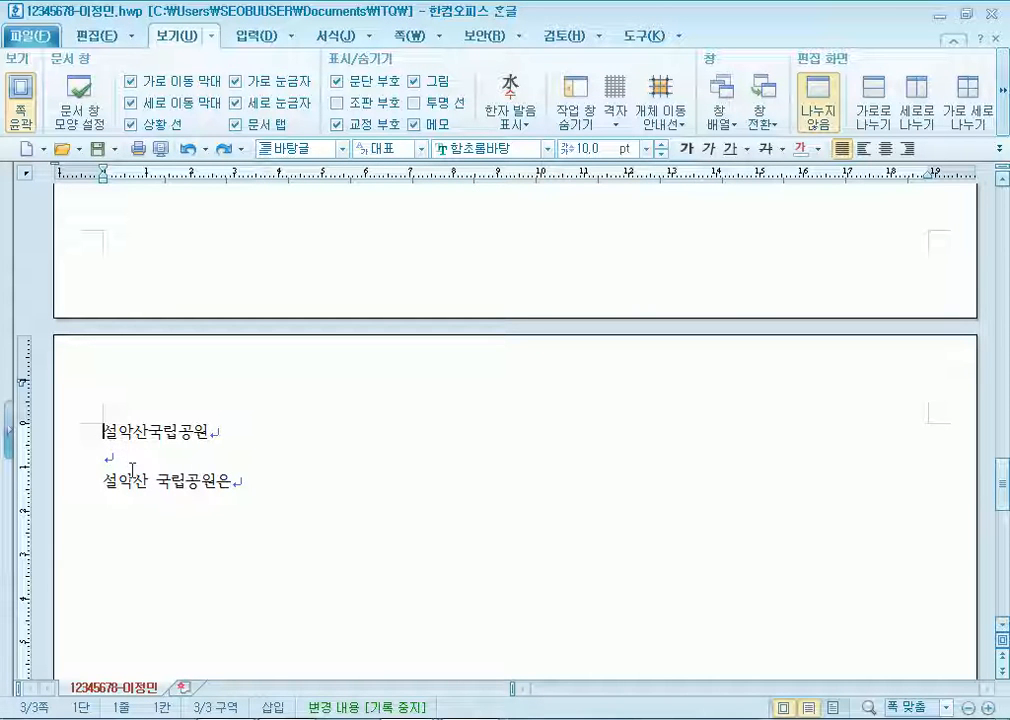
pyautogui.scroll(5, 132, 467)
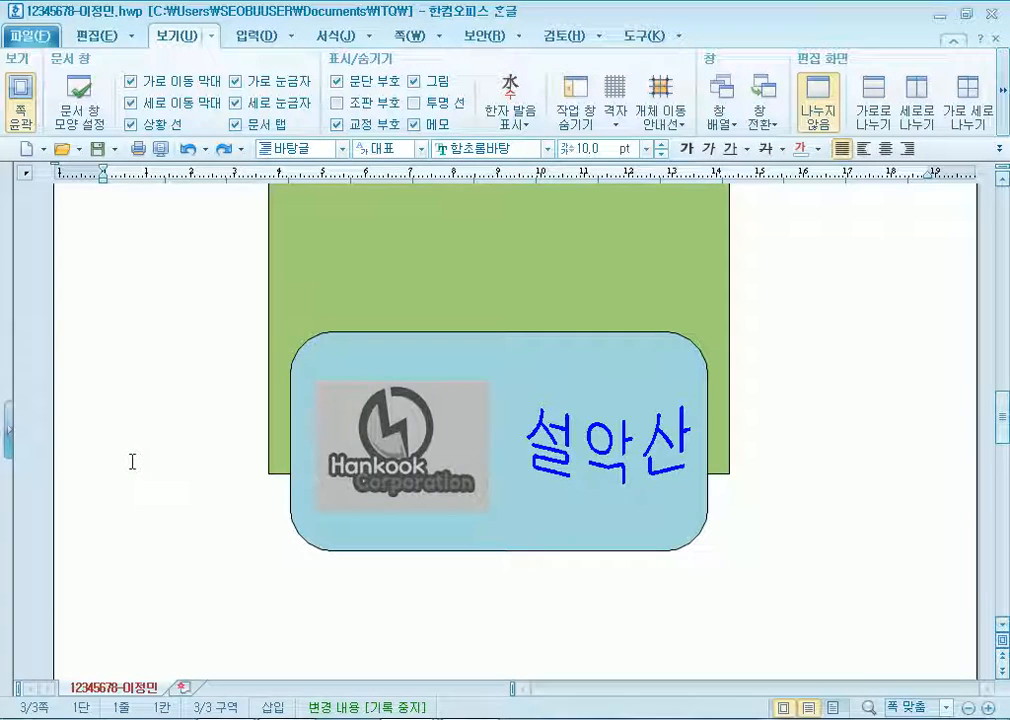
pyautogui.scroll(-5, 132, 461)
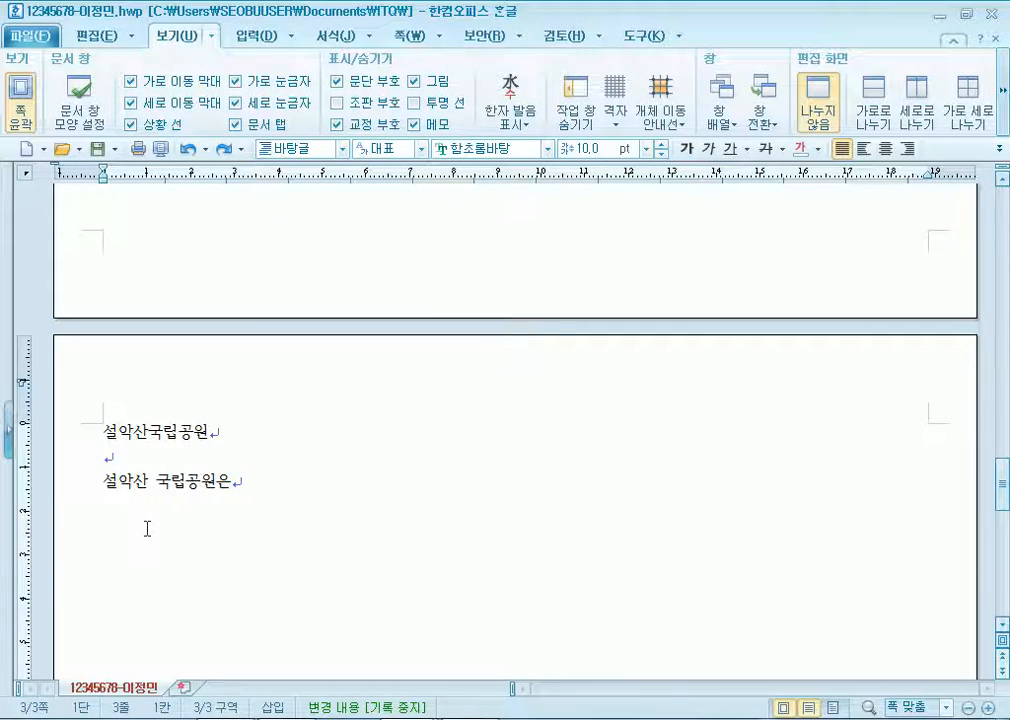
pyautogui.scroll(5, 145, 500)
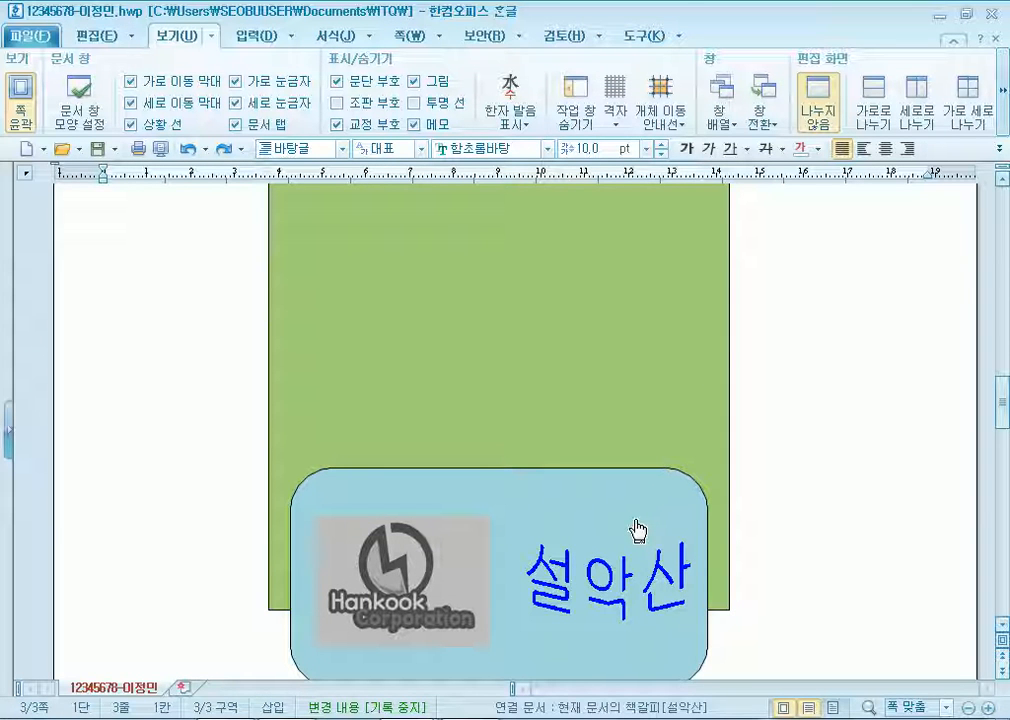
pyautogui.scroll(-1, 600, 520)
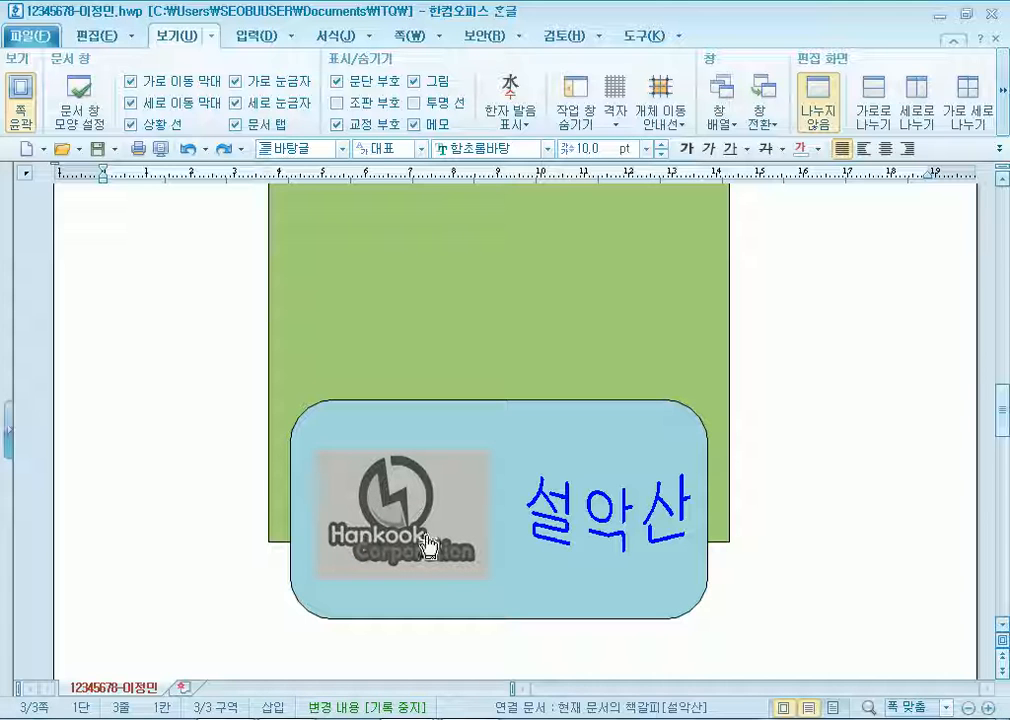
# Move the green square to the page's right edge and the 설악산 word art outside the light blue rectangle's right side
pyautogui.moveTo(685, 340); pyautogui.dragTo(933, 337)
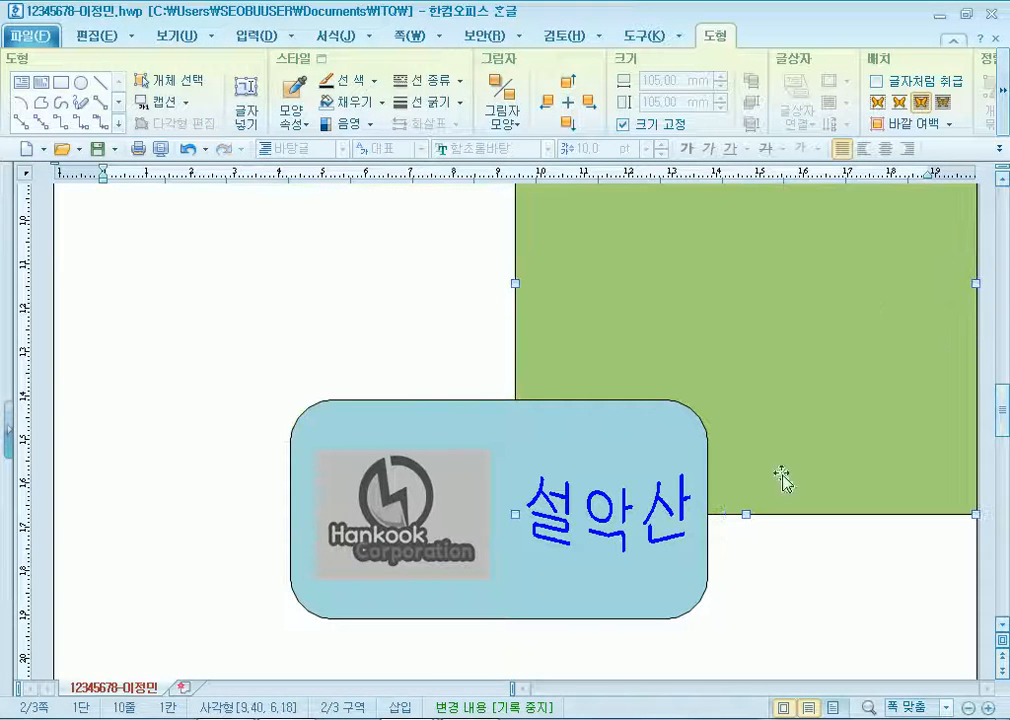
pyautogui.moveTo(647, 517); pyautogui.dragTo(830, 582)
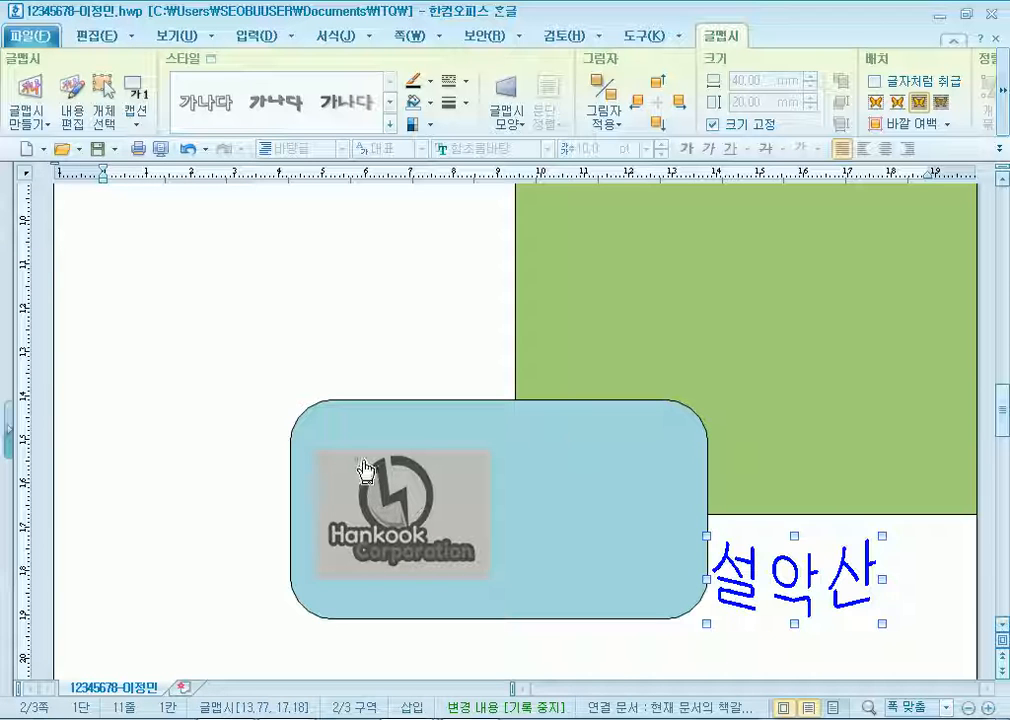
# Show the control codes and delete the light blue rectangle through the [사각형] code starting the second code line
pyautogui.scroll(5, 286, 330)
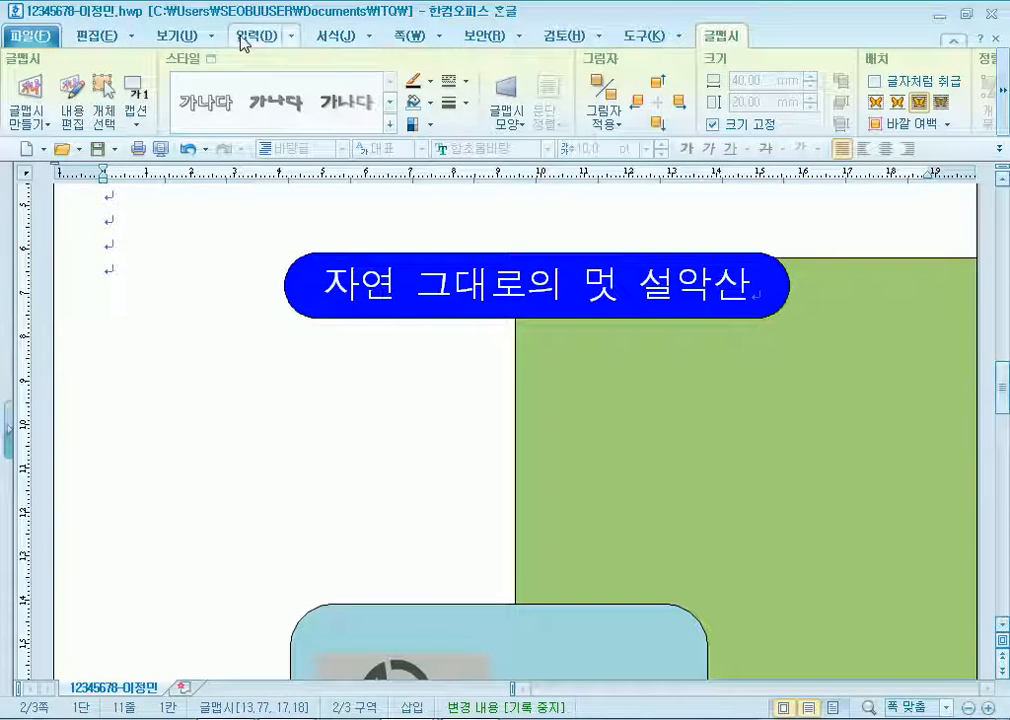
pyautogui.click(172, 36)
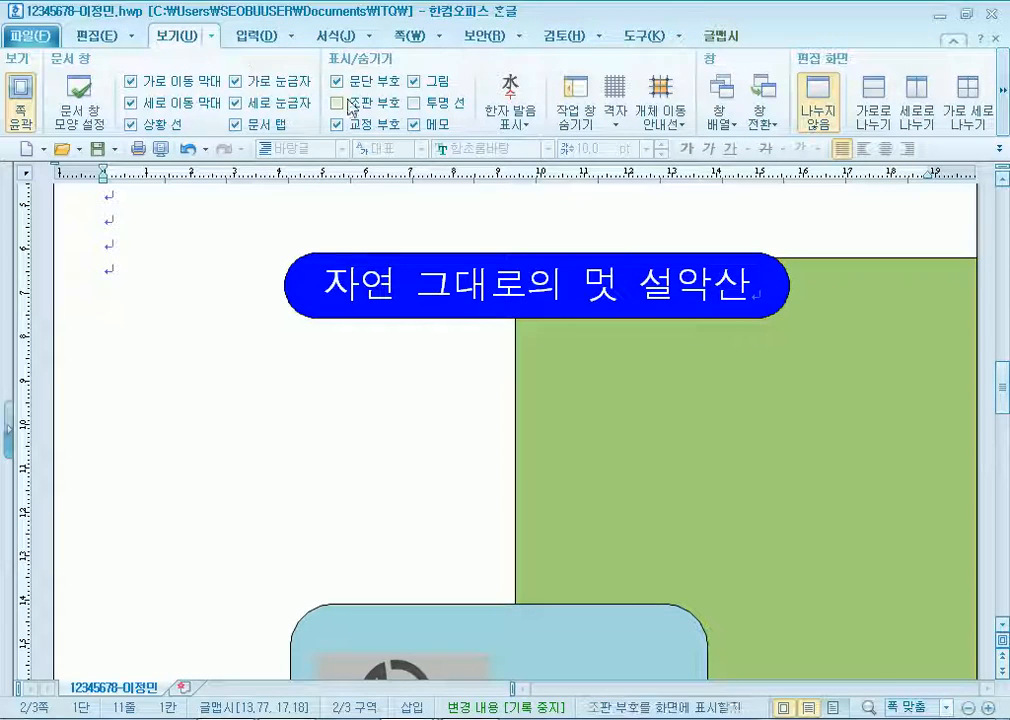
pyautogui.click(340, 104)
pyautogui.moveTo(105, 268); pyautogui.dragTo(150, 270)
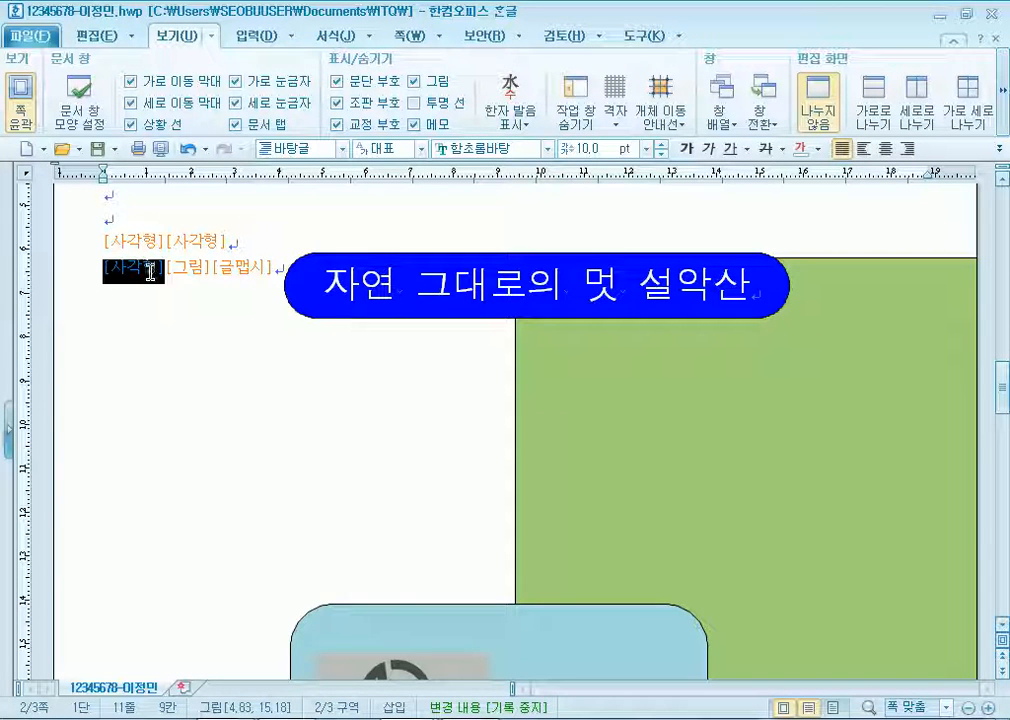
pyautogui.press('Delete')
# Check the hyperlink settings brought up from the unselected logo picture and close them without inserting a link
pyautogui.scroll(-3, 354, 410)
pyautogui.rightClick(405, 478)
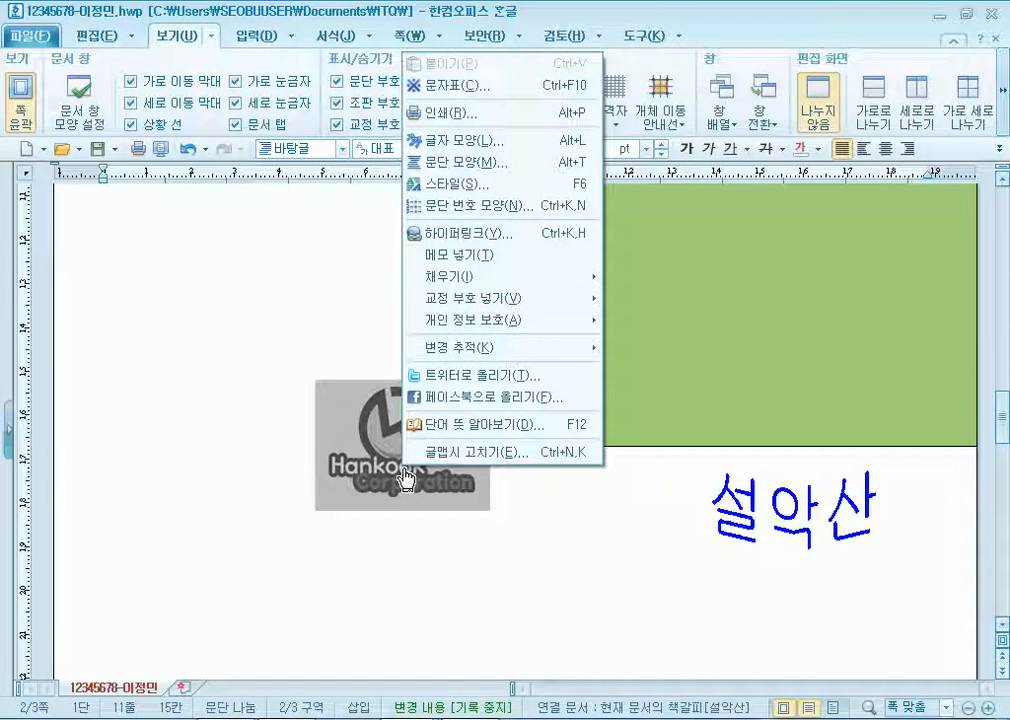
pyautogui.click(464, 582)
pyautogui.scroll(-4, 406, 577)
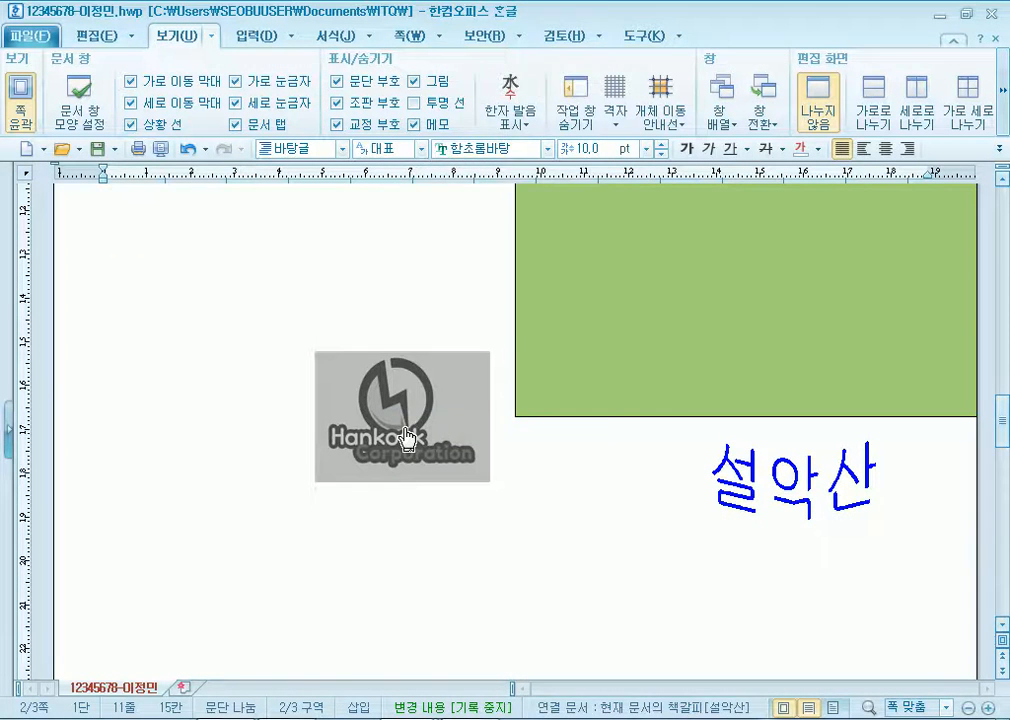
pyautogui.rightClick(405, 437)
pyautogui.click(460, 192)
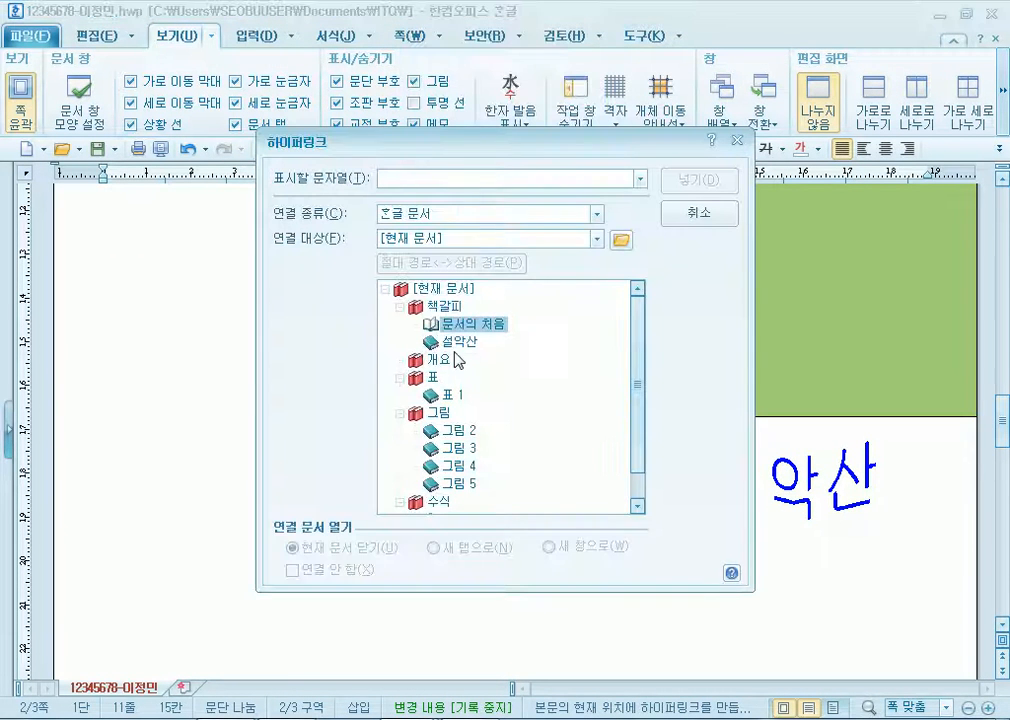
pyautogui.press('Escape')
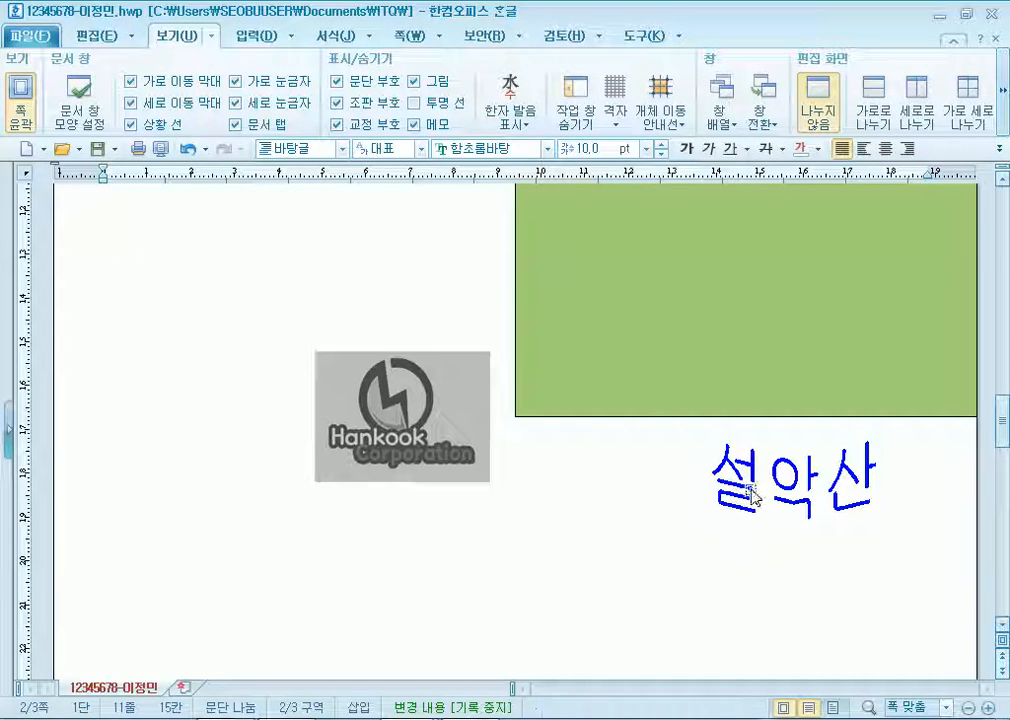
pyautogui.click(475, 477)
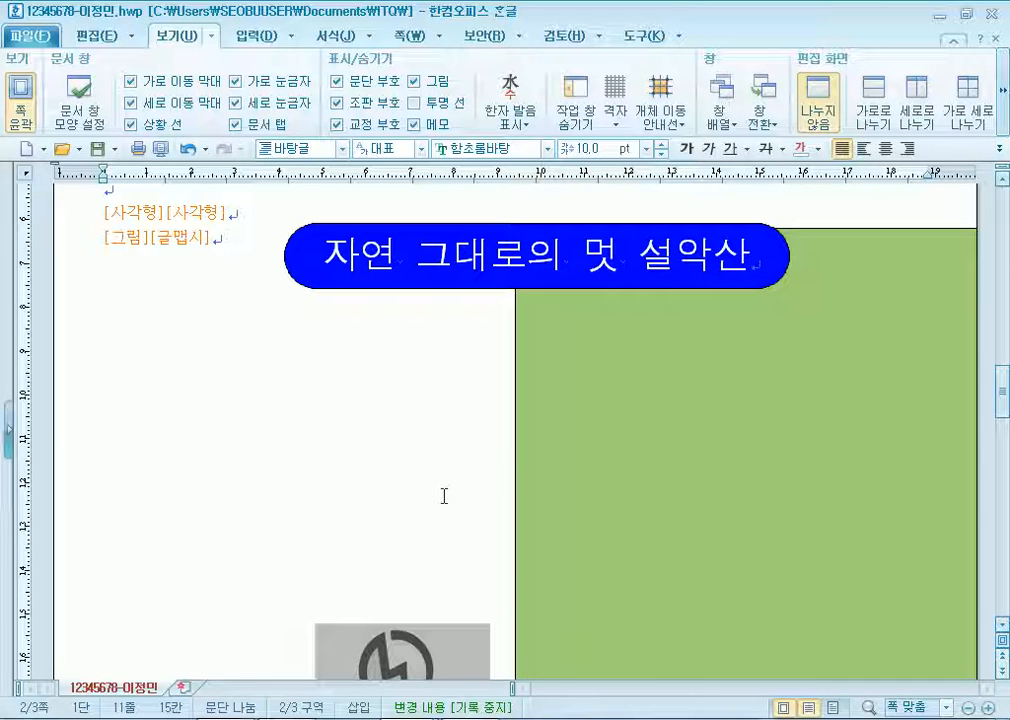
# Link the 설악산 word art to 표 1 in the current document
pyautogui.scroll(-3, 717, 523)
pyautogui.click(757, 505)
pyautogui.rightClick(757, 503)
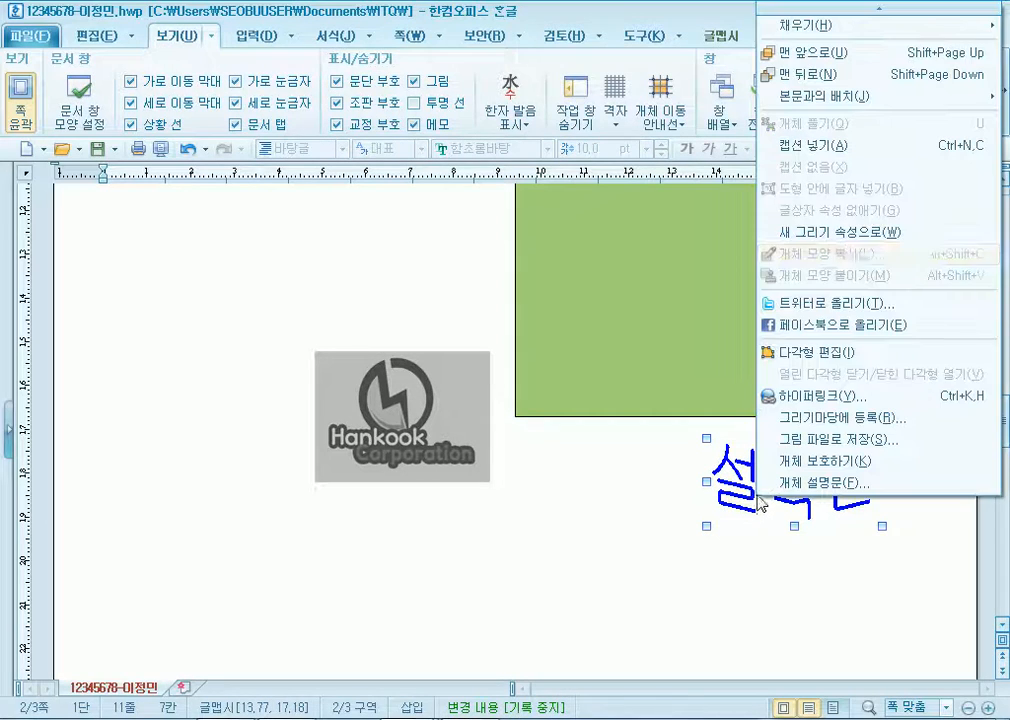
pyautogui.click(842, 401)
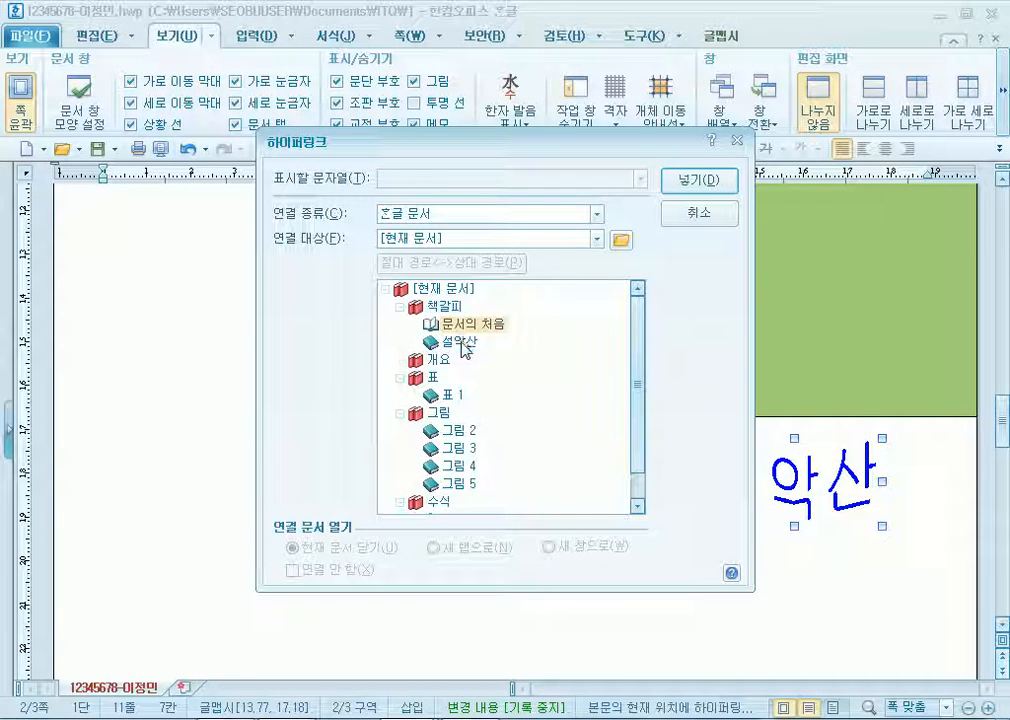
pyautogui.click(460, 342)
pyautogui.click(447, 395)
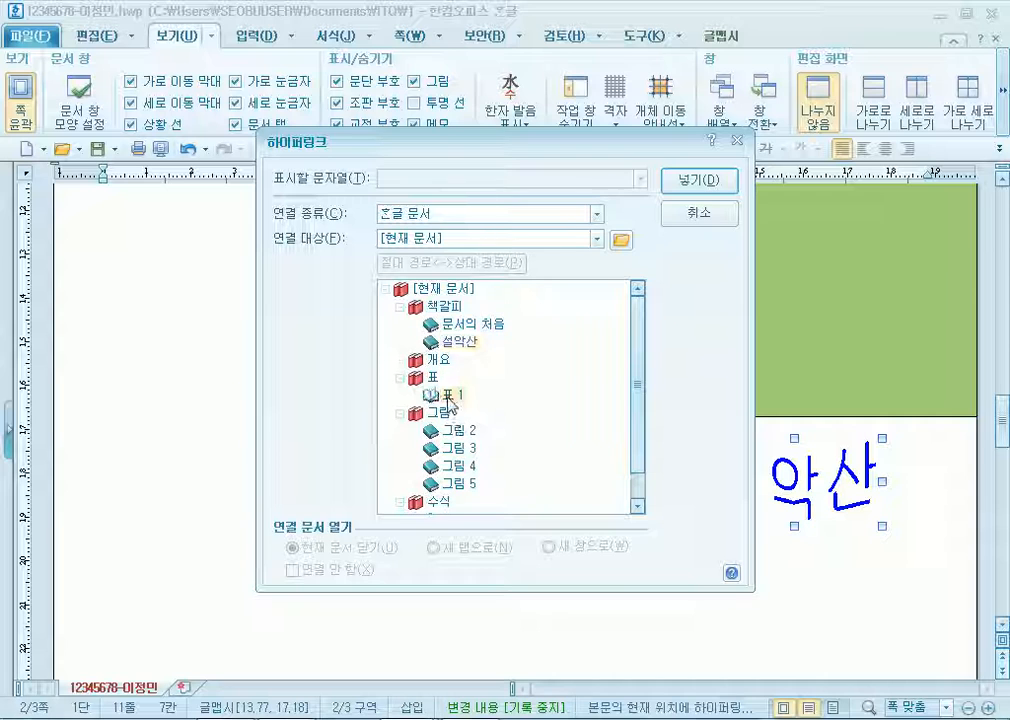
pyautogui.click(699, 181)
# Follow the 설악산 word art's hyperlink to the table and return to the word art
pyautogui.click(767, 508)
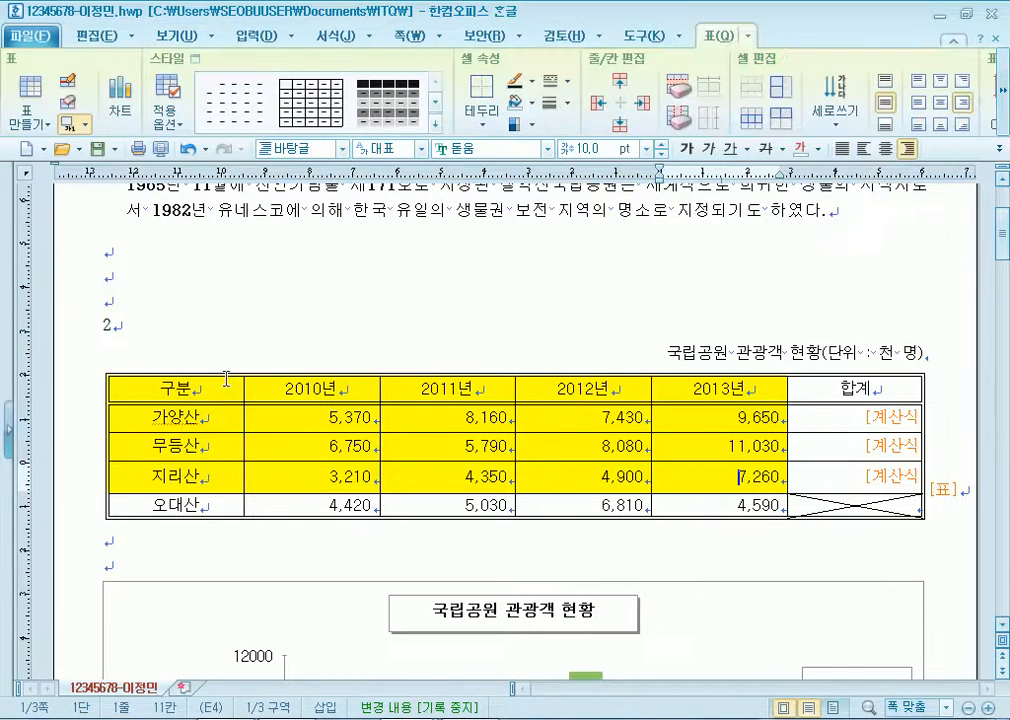
pyautogui.scroll(-15, 225, 376)
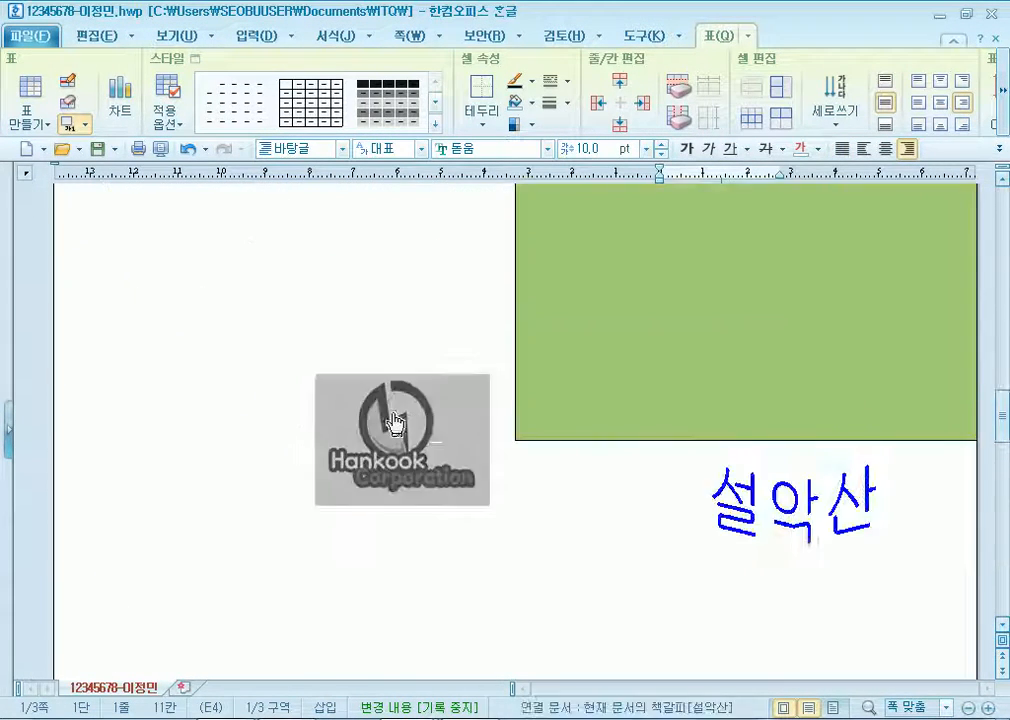
pyautogui.scroll(2, 800, 460)
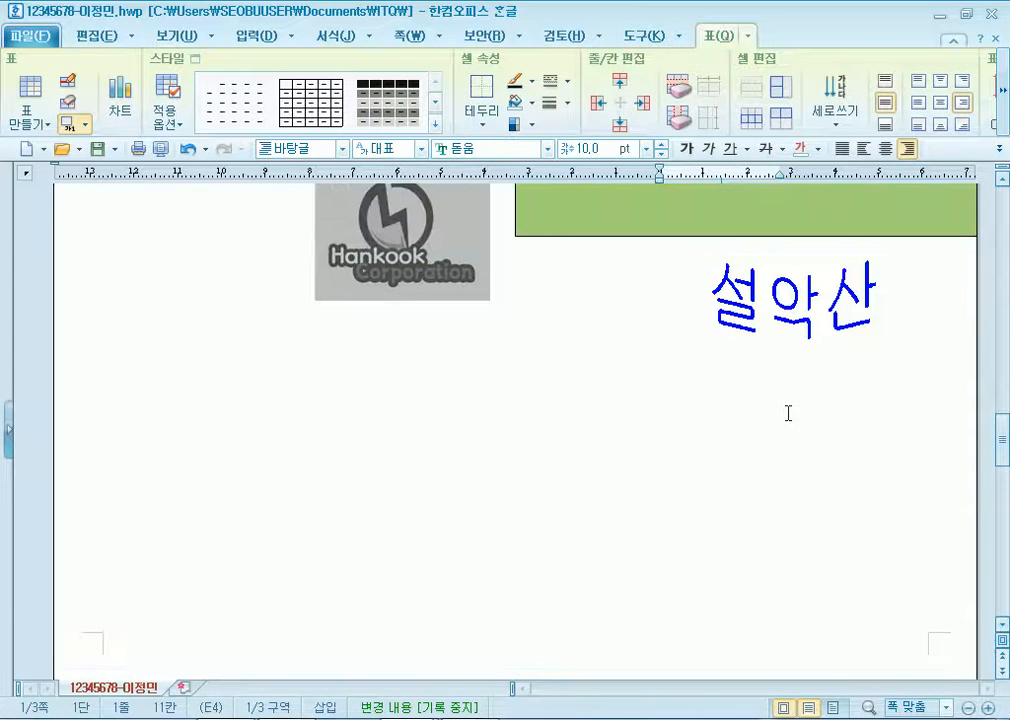
# Check the hyperlink settings brought up from the unselected 설악산 word art and cancel them
pyautogui.rightClick(806, 288)
pyautogui.click(843, 478)
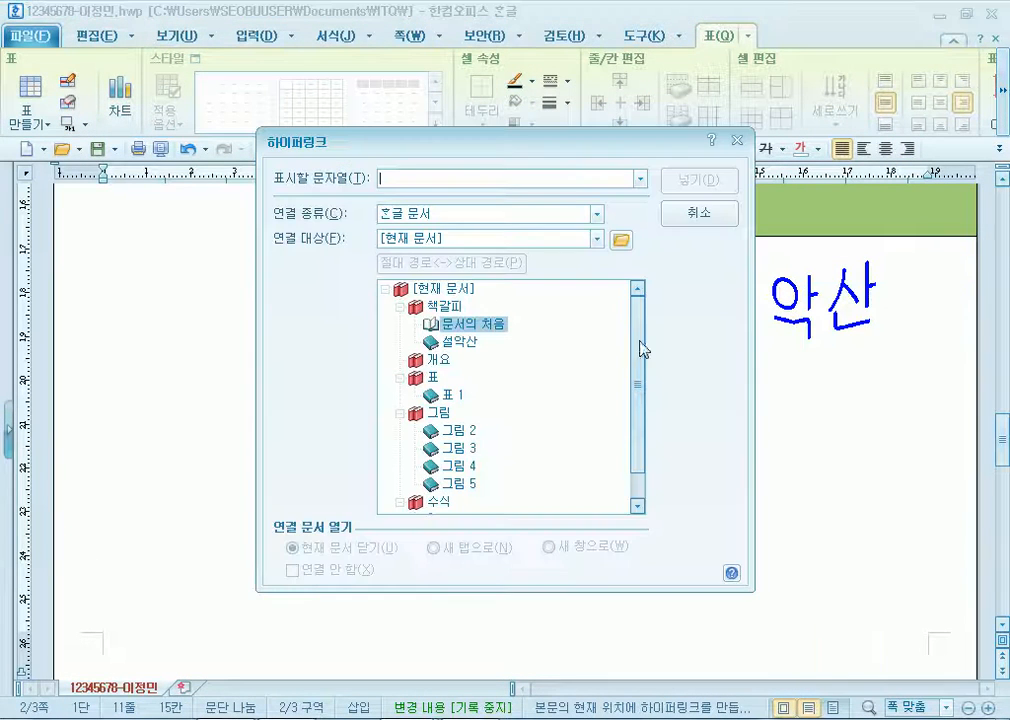
pyautogui.press('Escape')
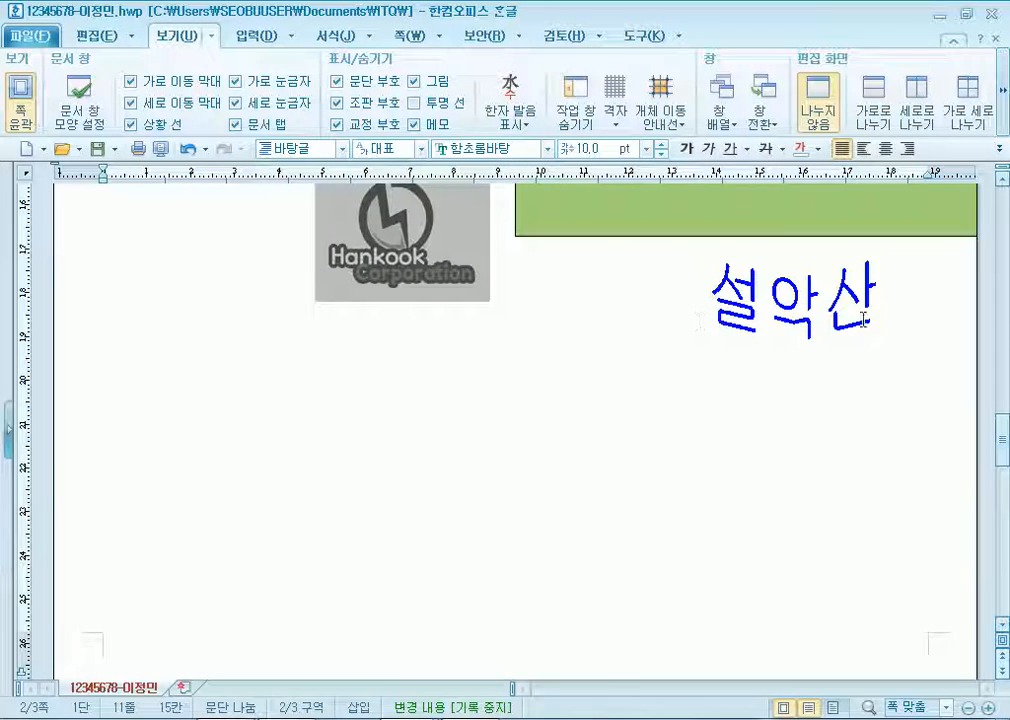
pyautogui.scroll(5, 890, 320)
pyautogui.scroll(-5, 665, 420)
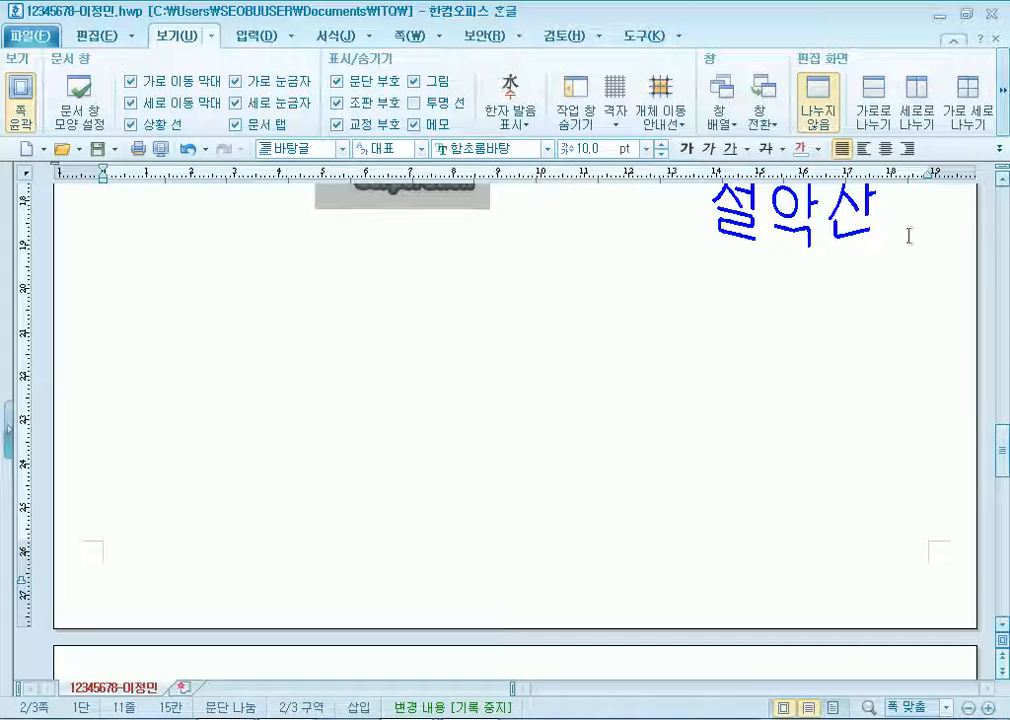
pyautogui.scroll(5, 687, 256)
pyautogui.scroll(-5, 548, 476)
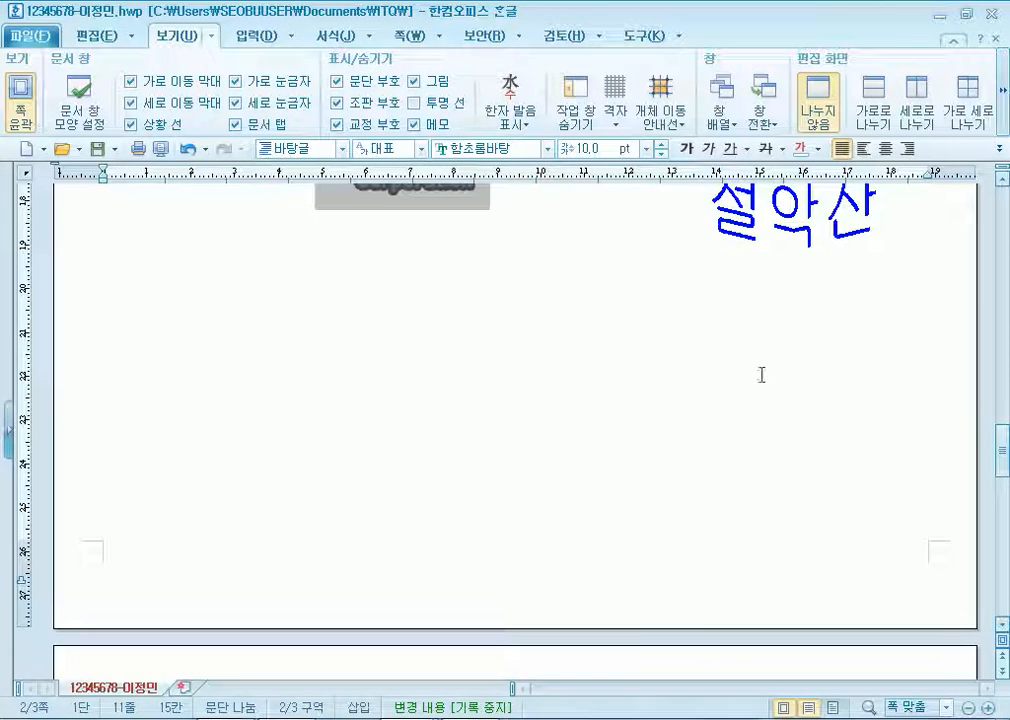
# Review the basic and 글맵시 properties of the 설악산 word art
pyautogui.scroll(3, 705, 395)
pyautogui.rightClick(744, 430)
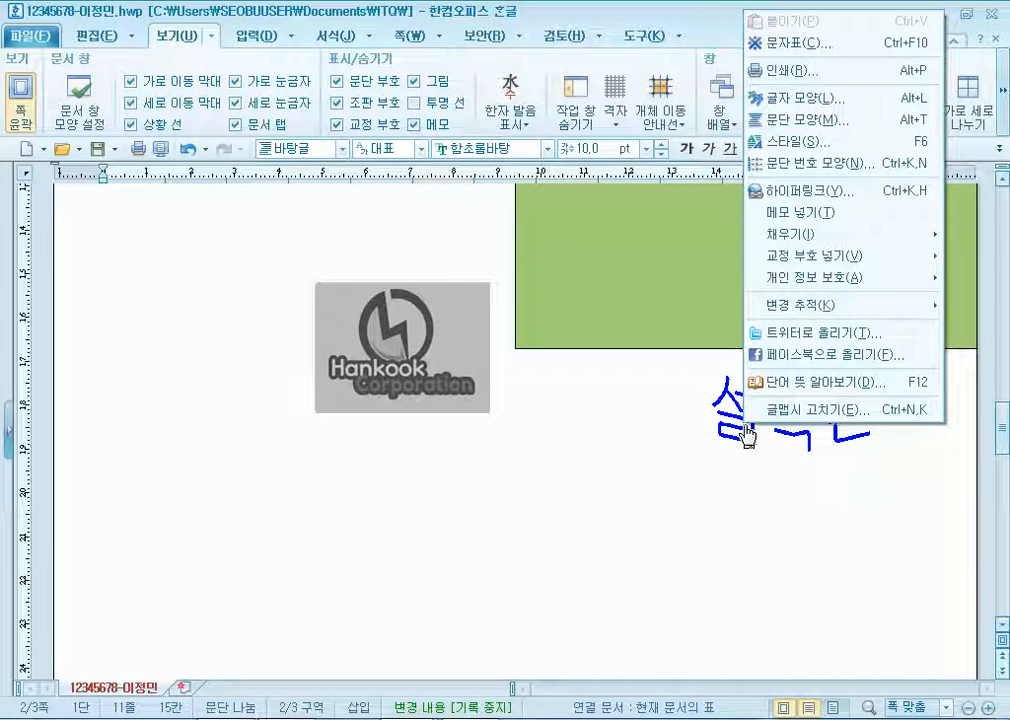
pyautogui.click(795, 409)
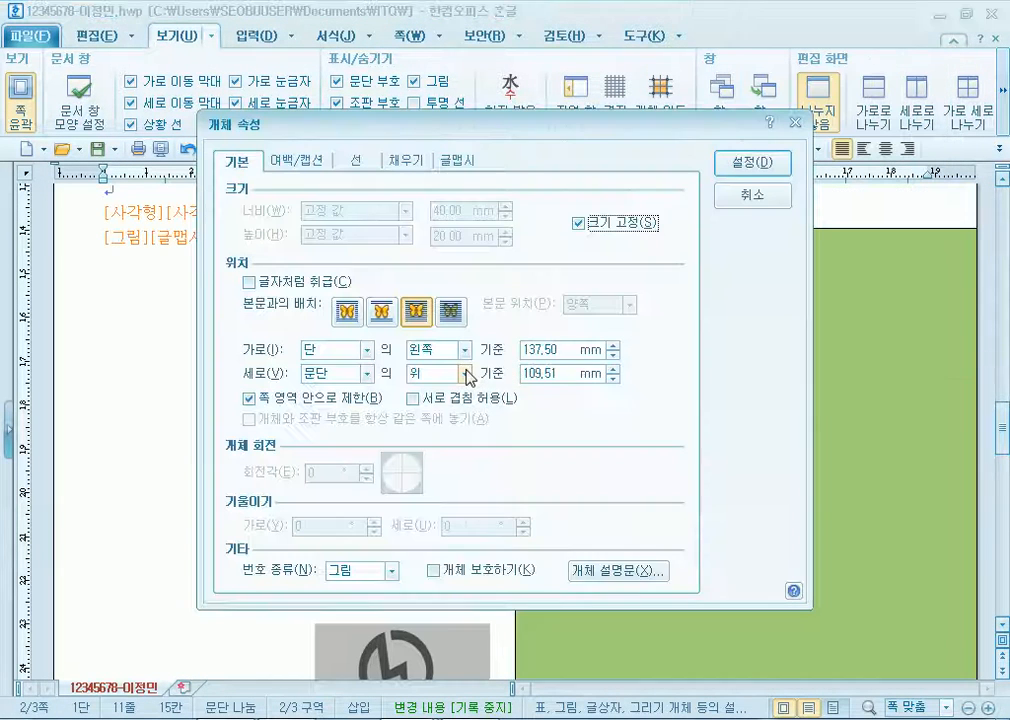
pyautogui.click(459, 160)
pyautogui.press('Return')
# Recheck the hyperlink settings brought up at the unselected 설악산 word art and cancel without inserting a link
pyautogui.scroll(-3, 705, 428)
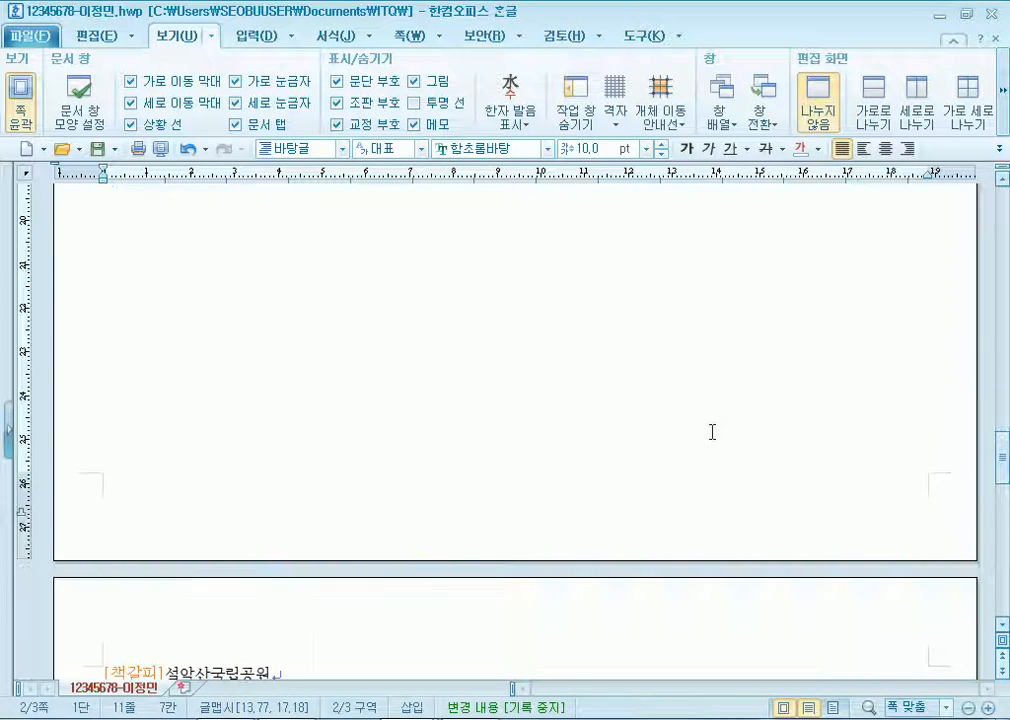
pyautogui.scroll(1, 688, 360)
pyautogui.scroll(5, 668, 370)
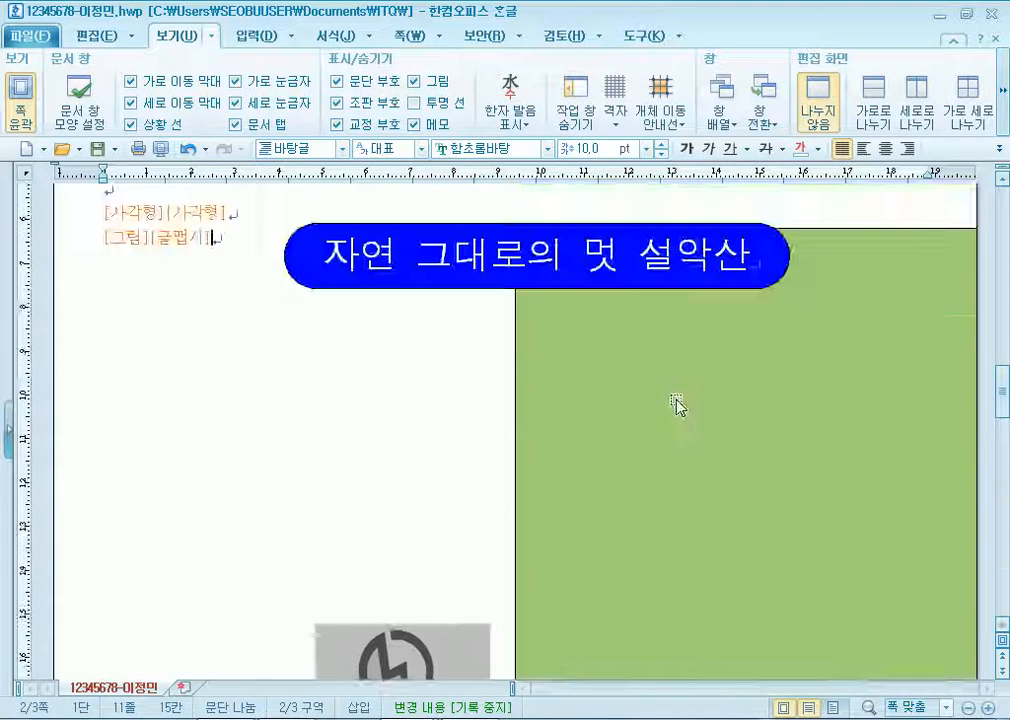
pyautogui.scroll(-3, 672, 388)
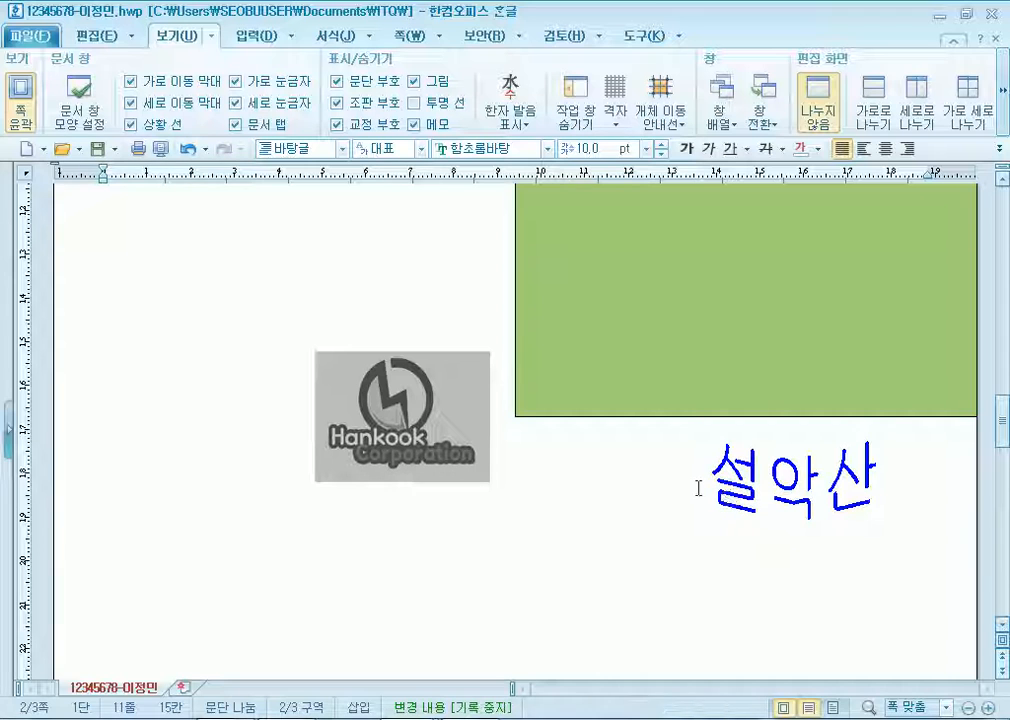
pyautogui.rightClick(746, 498)
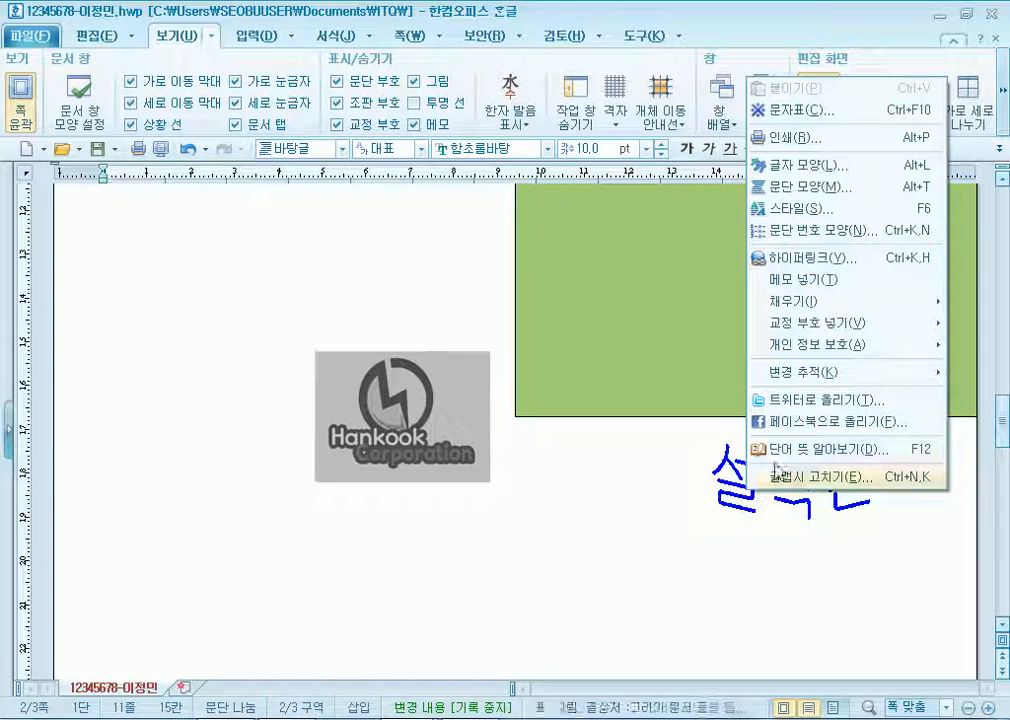
pyautogui.click(826, 266)
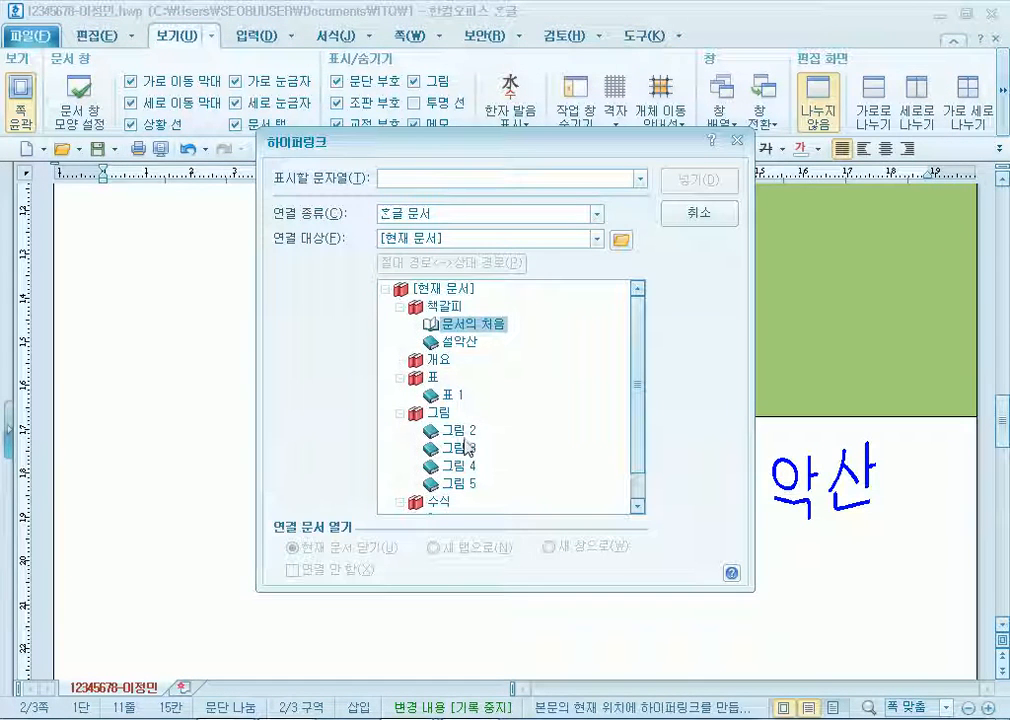
pyautogui.press('Escape')
pyautogui.scroll(5, 451, 412)
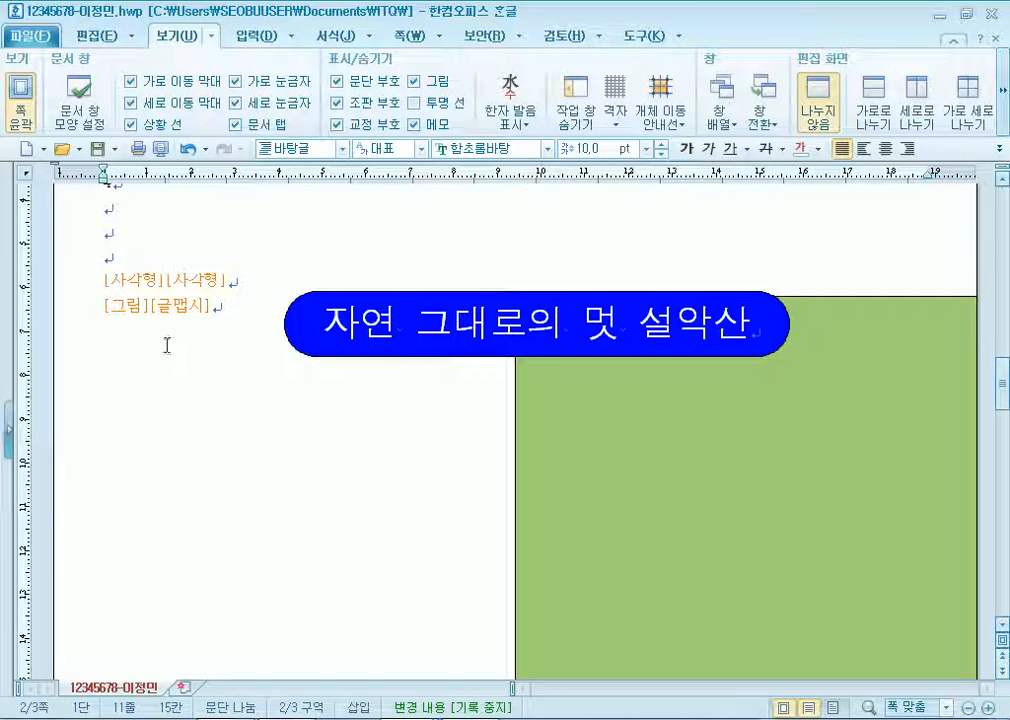
# Undo the rearrangement of the green rectangle, the light-blue rounded rectangle and the 설악산 word art
pyautogui.moveTo(163, 313); pyautogui.dragTo(228, 306)
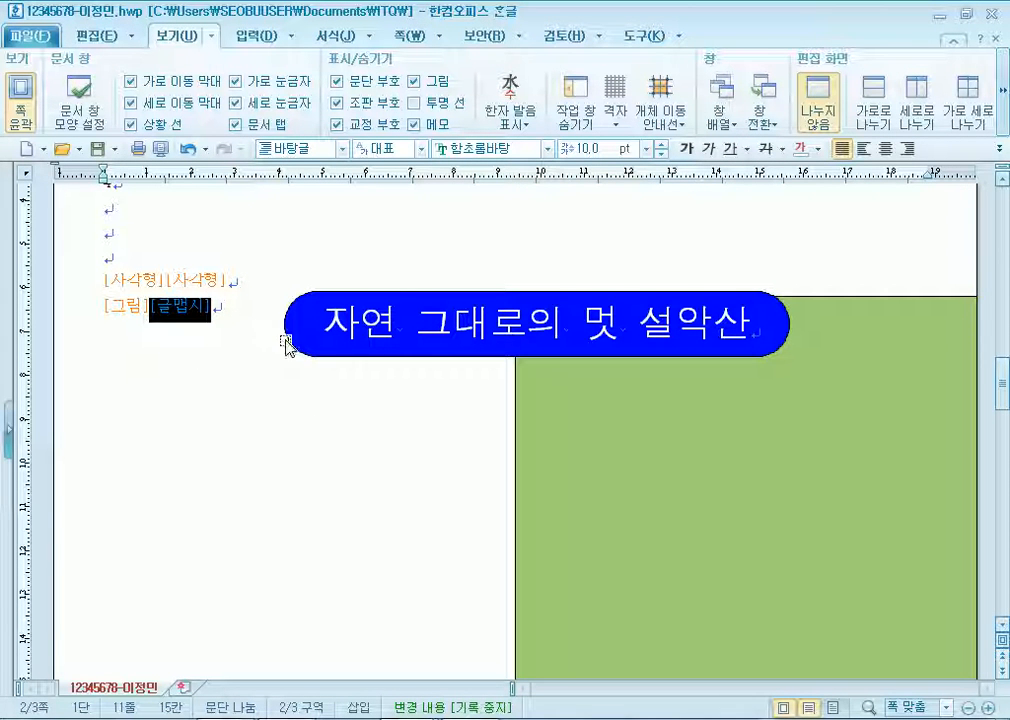
pyautogui.click(250, 369)
pyautogui.hotkey('ctrl', 'z')
pyautogui.hotkey('ctrl', 'z')
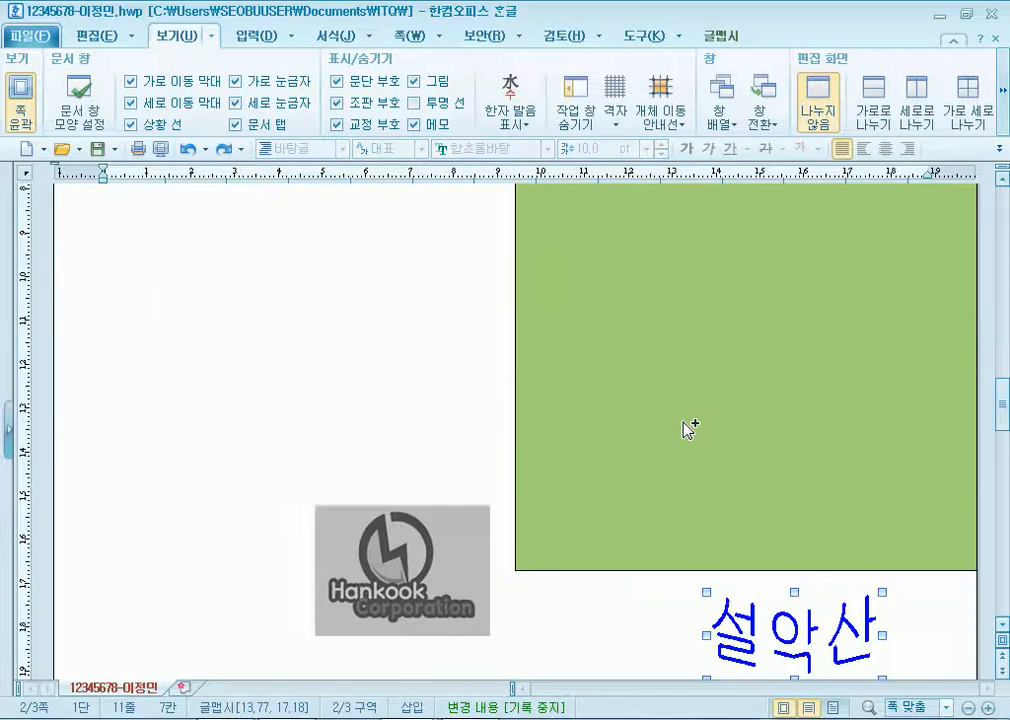
pyautogui.hotkey('ctrl', 'z')
pyautogui.hotkey('ctrl', 'z')
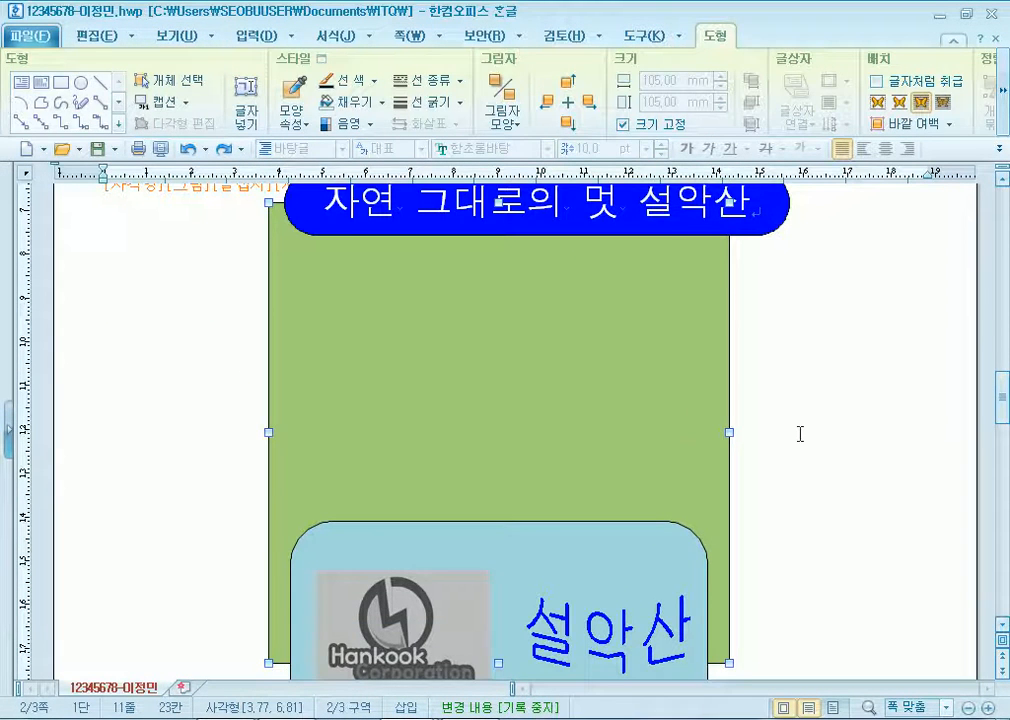
pyautogui.click(787, 427)
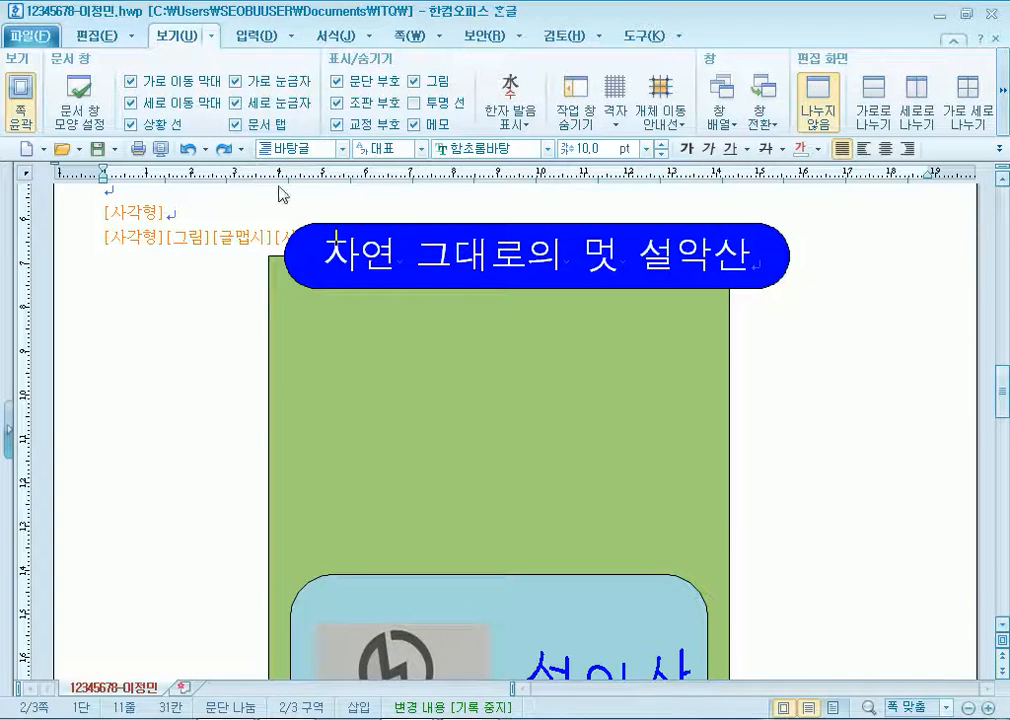
# Hide the 조판 부호 marks in the document
pyautogui.scroll(-3, 327, 440)
pyautogui.click(400, 436)
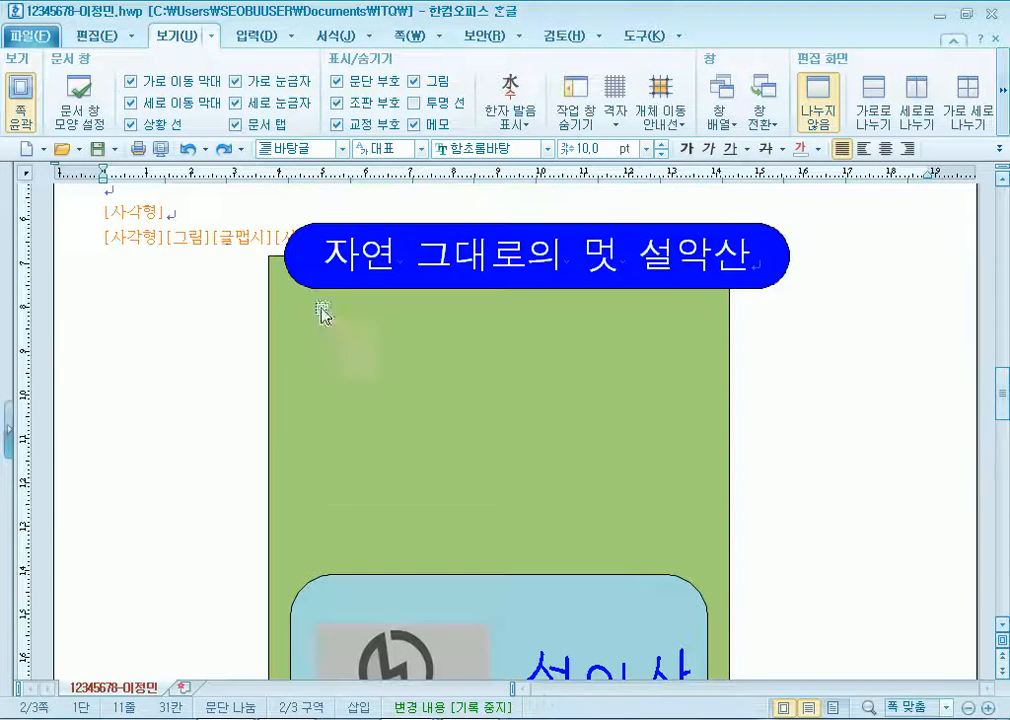
pyautogui.click(190, 238)
pyautogui.click(204, 237)
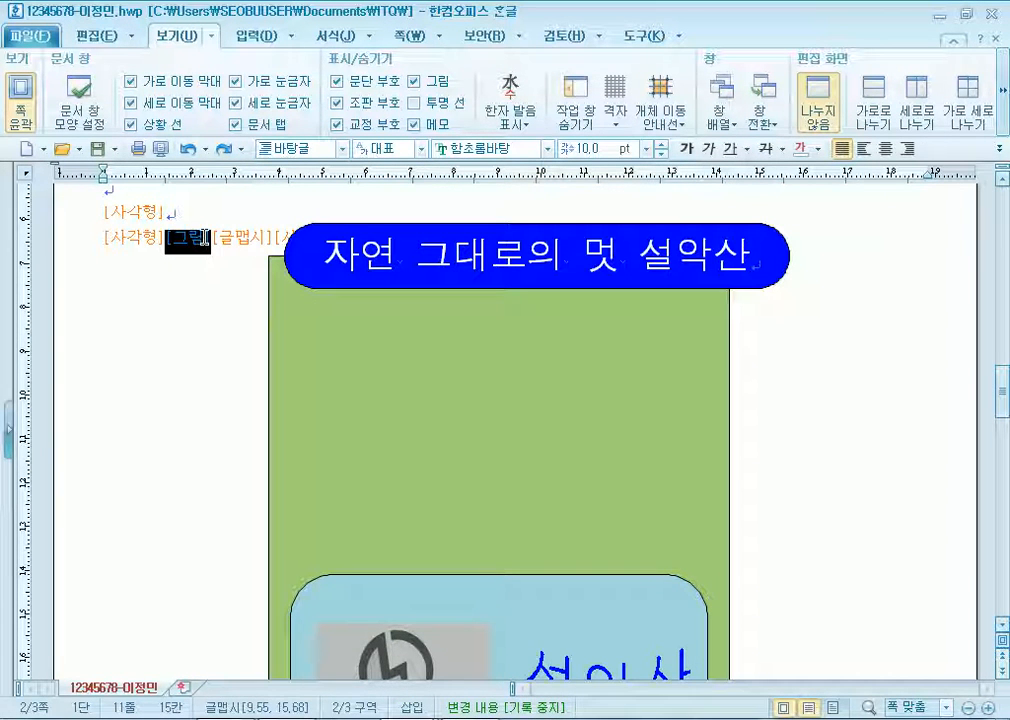
pyautogui.click(338, 102)
pyautogui.scroll(-4, 150, 462)
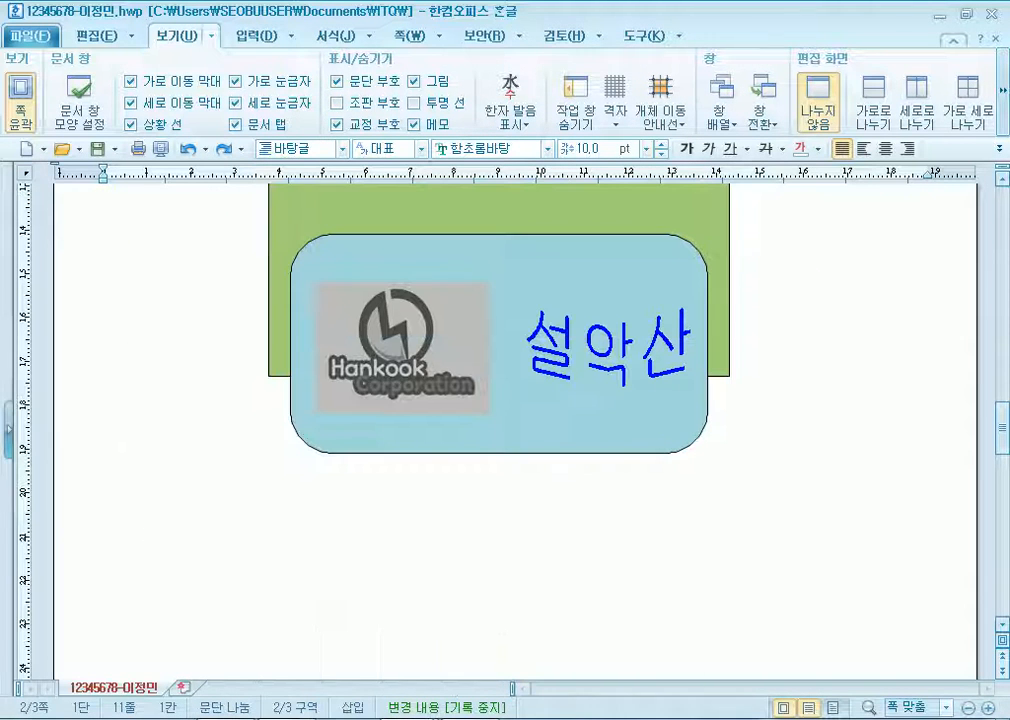
# Close the current document and switch to 한글과컴퓨터 한글 2007
pyautogui.press('super')
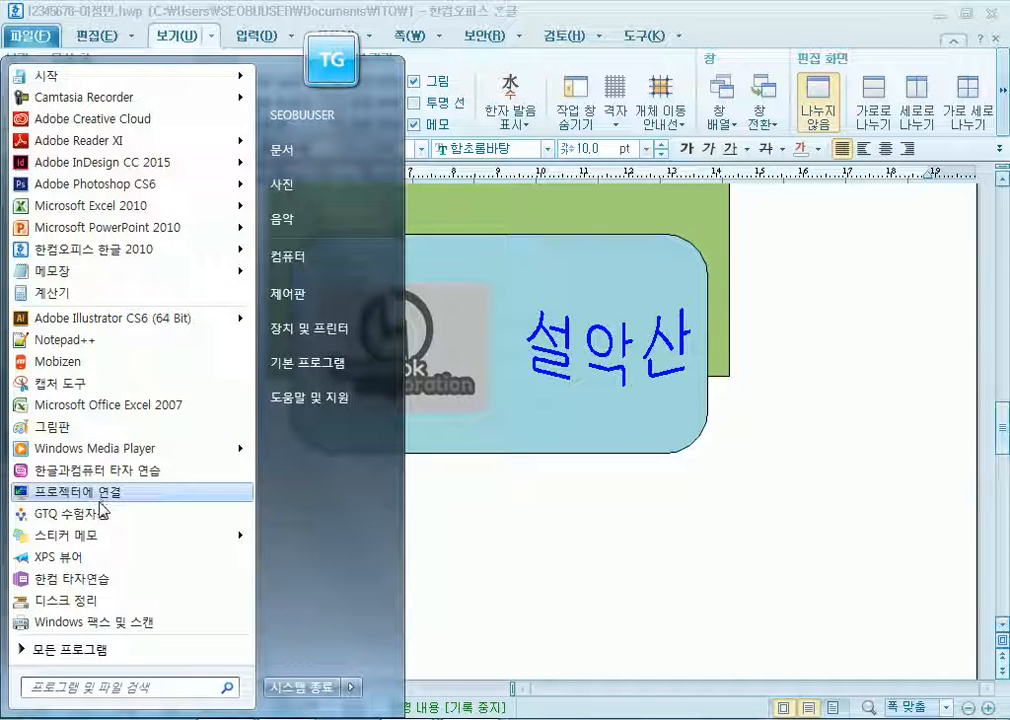
pyautogui.click(724, 527)
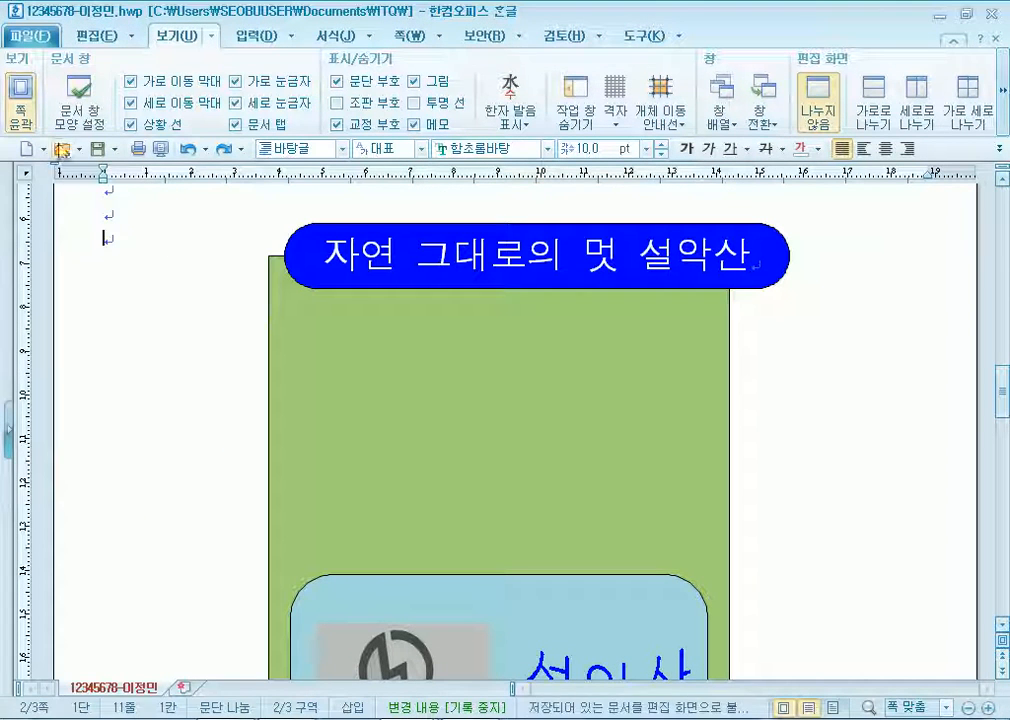
pyautogui.click(996, 42)
pyautogui.press('super')
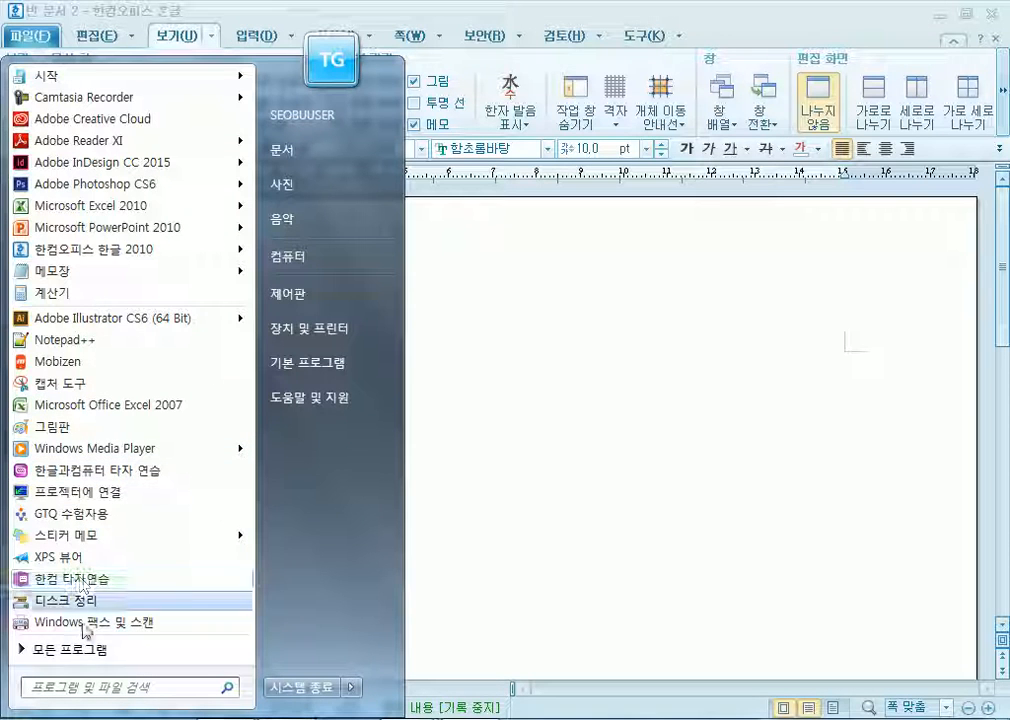
pyautogui.click(80, 652)
pyautogui.scroll(-8, 137, 582)
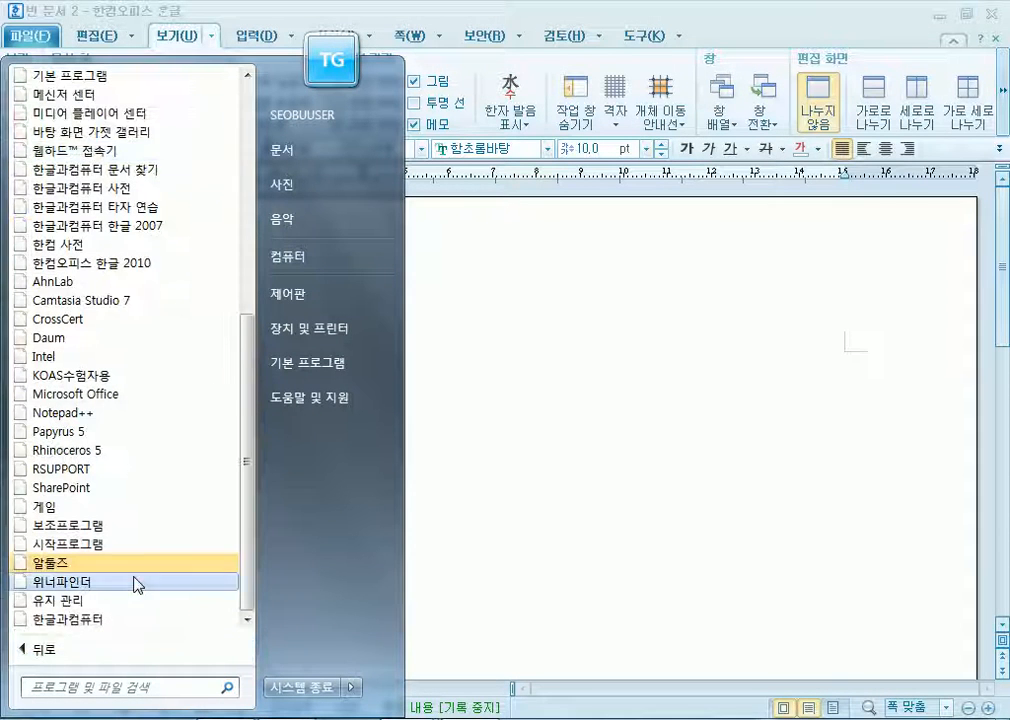
pyautogui.click(90, 622)
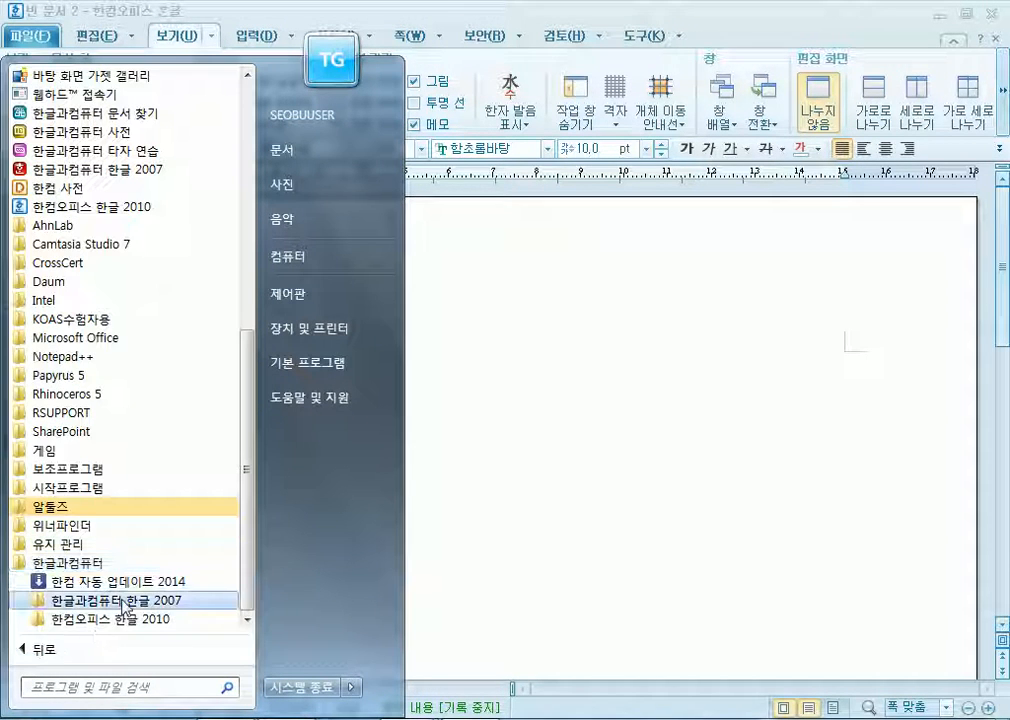
pyautogui.click(118, 636)
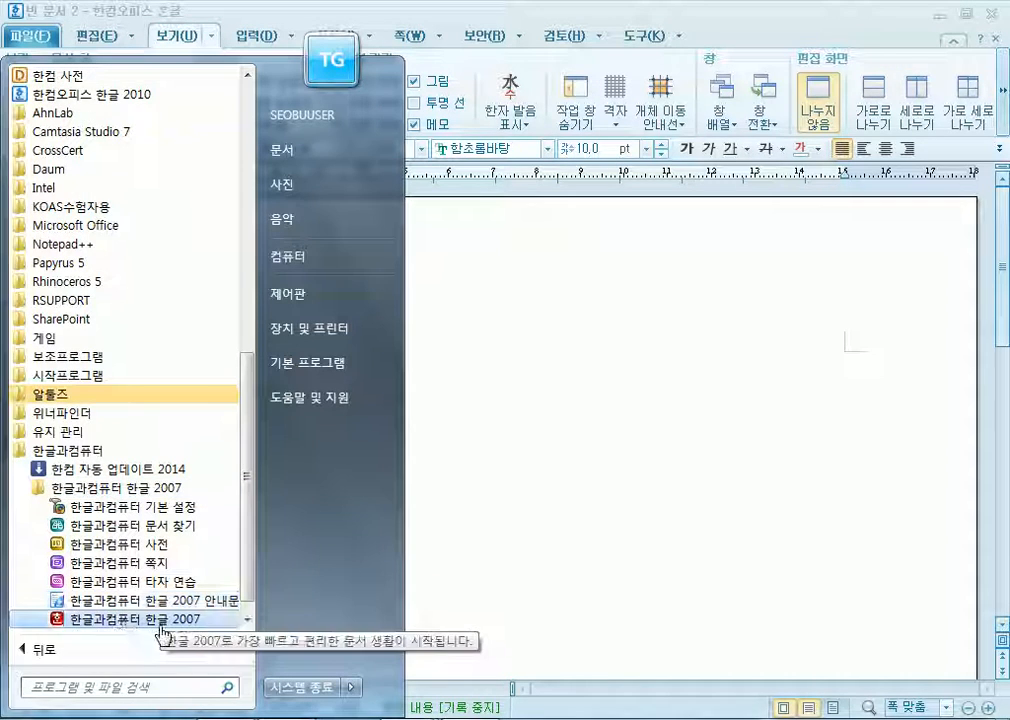
pyautogui.click(125, 618)
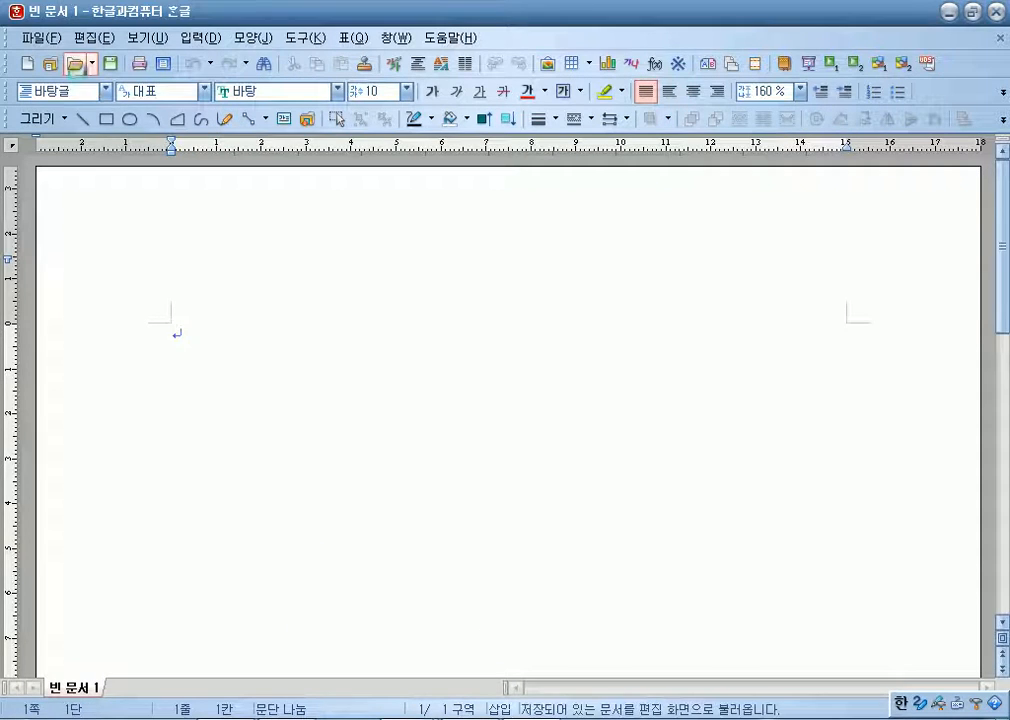
# Open the practice document from the ITQ folder in 내 문서
pyautogui.click(75, 66)
pyautogui.click(212, 295)
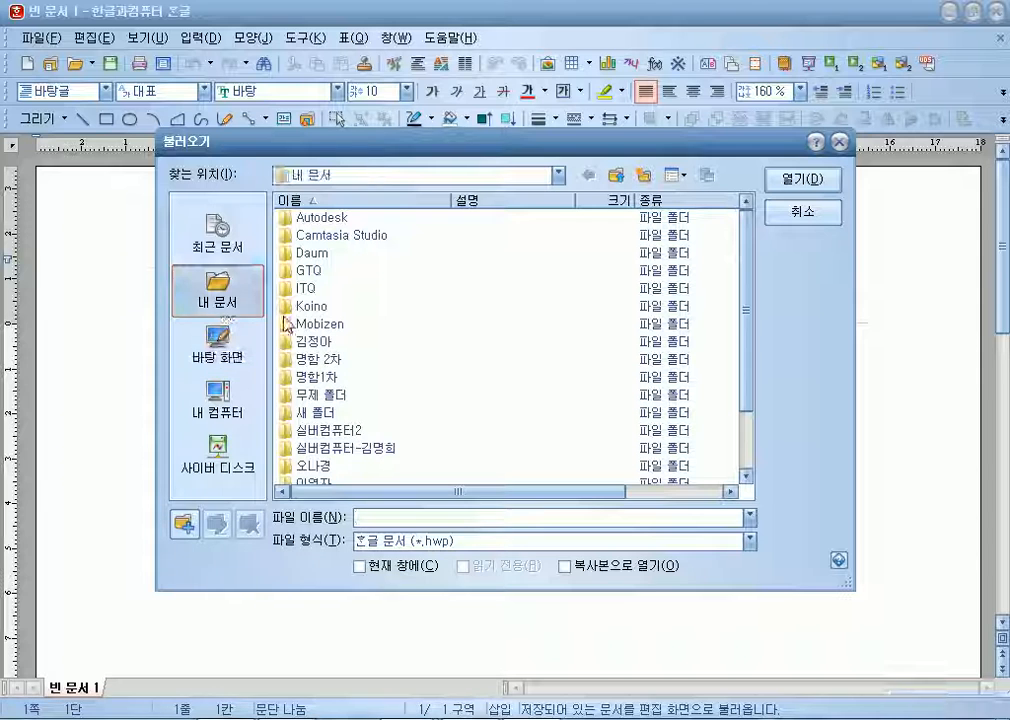
pyautogui.doubleClick(318, 289)
pyautogui.doubleClick(332, 236)
pyautogui.click(460, 406)
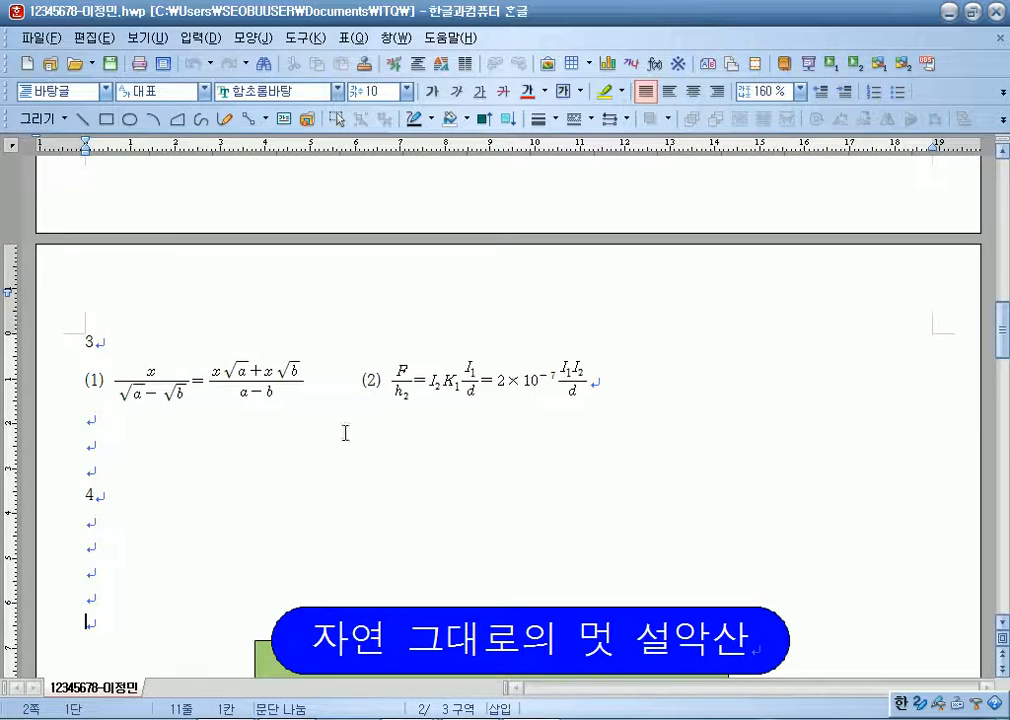
# Examine the Hankook logo, the 설악산 word art and the light-blue rounded rectangle for the hyperlinks they carry
pyautogui.scroll(-10, 367, 424)
pyautogui.scroll(5, 635, 455)
pyautogui.scroll(-3, 816, 506)
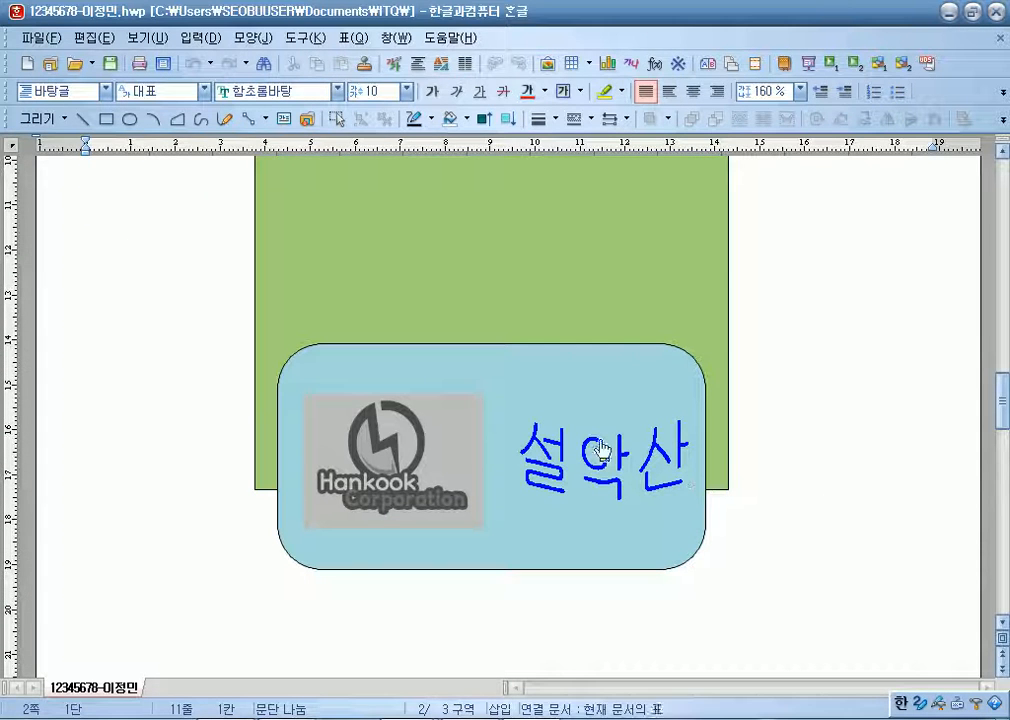
pyautogui.click(397, 444)
pyautogui.click(584, 444)
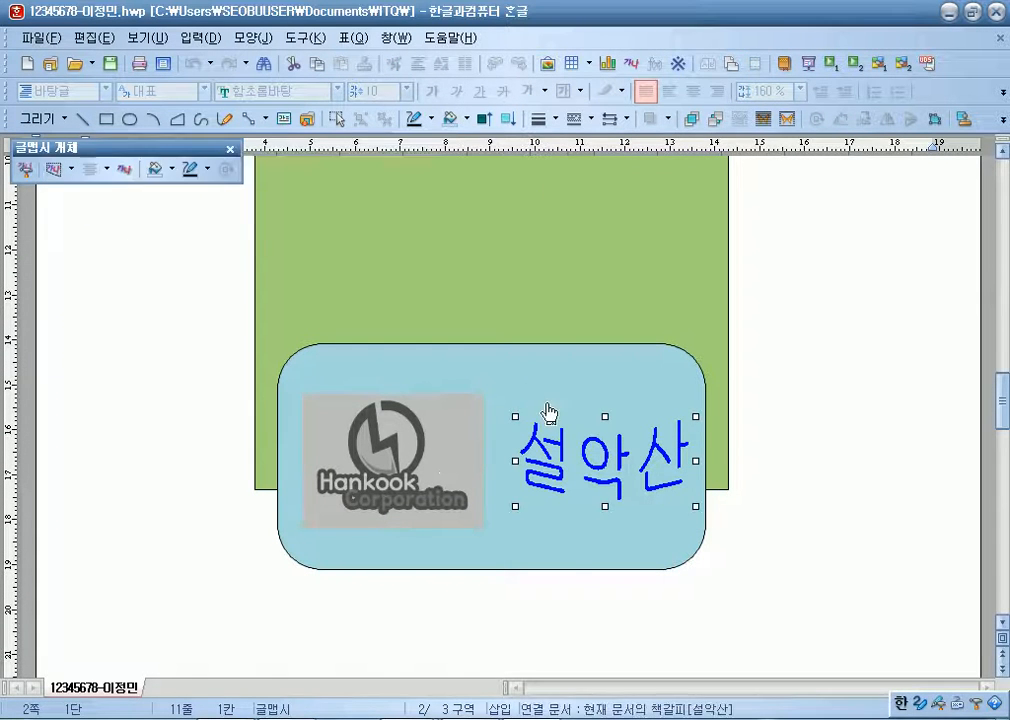
pyautogui.rightClick(530, 373)
pyautogui.click(528, 373)
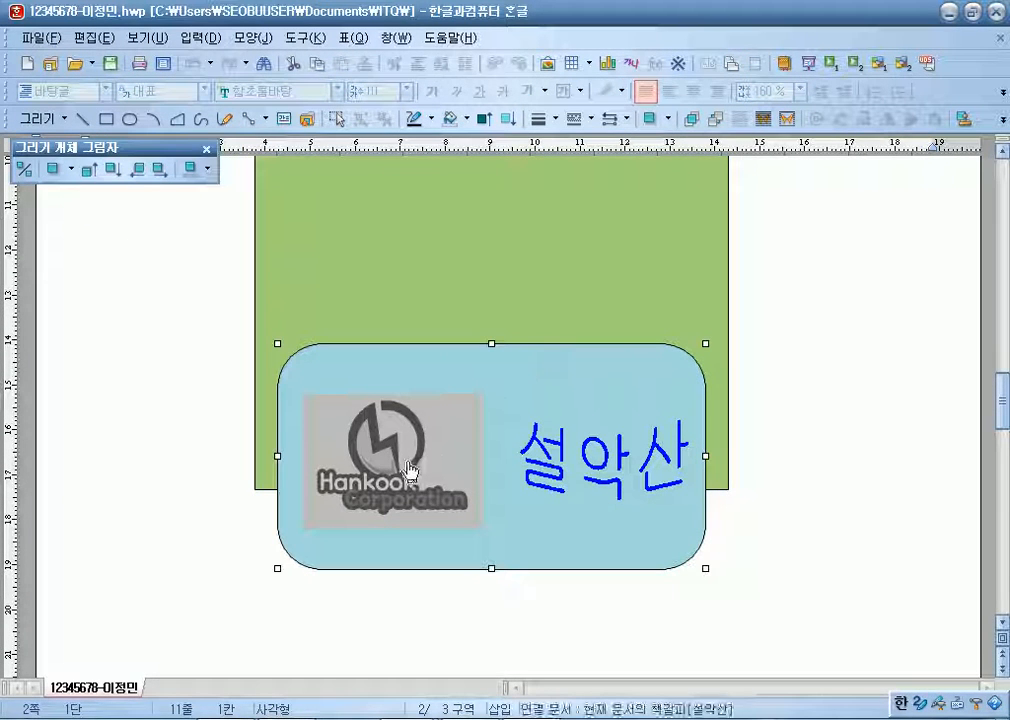
pyautogui.scroll(-3, 410, 463)
pyautogui.click(356, 498)
pyautogui.scroll(-5, 190, 495)
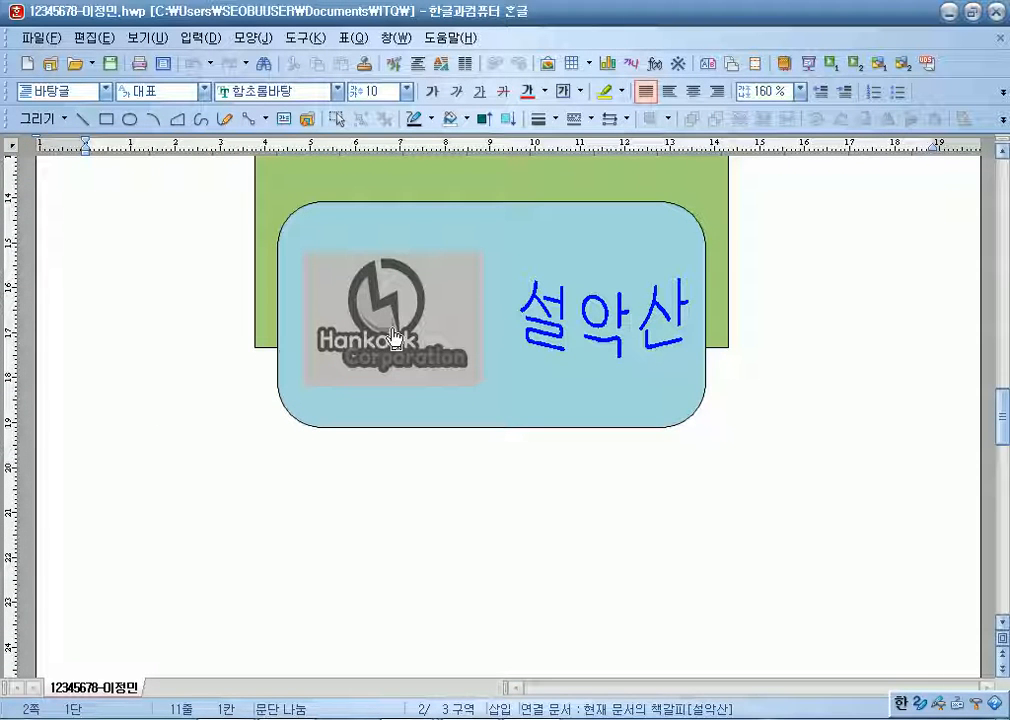
pyautogui.rightClick(514, 229)
pyautogui.click(470, 480)
pyautogui.scroll(2, 532, 463)
pyautogui.scroll(-1, 532, 463)
# Remove the light-blue rounded rectangle's hyperlink with 연결 안 함 and check the object commands for the Hankook logo
pyautogui.rightClick(536, 297)
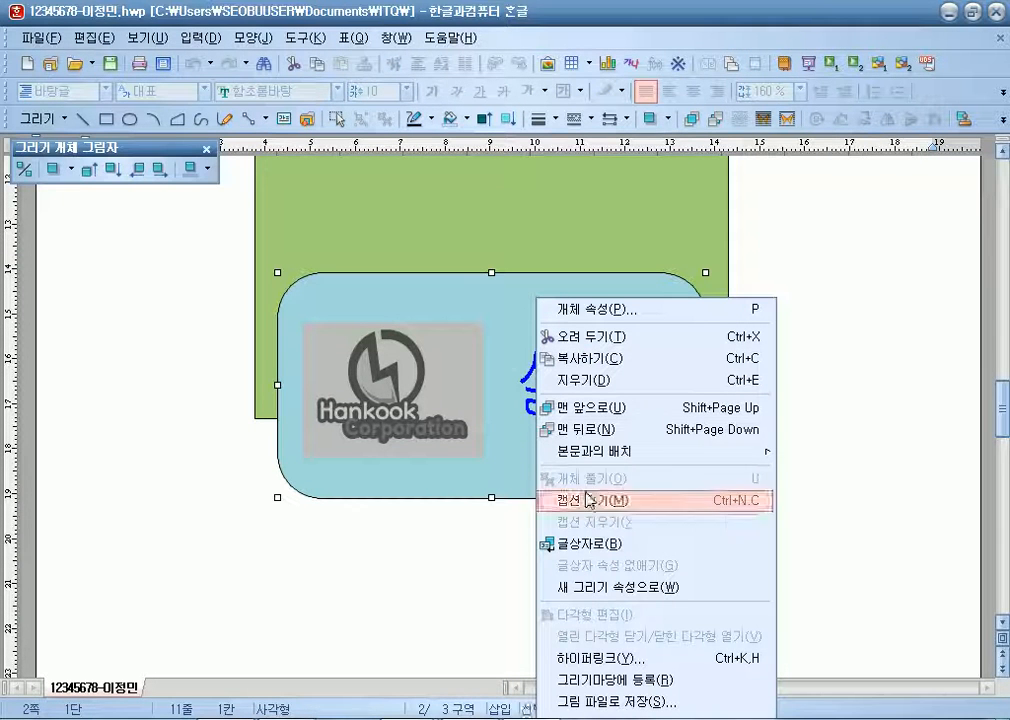
pyautogui.click(588, 657)
pyautogui.click(473, 337)
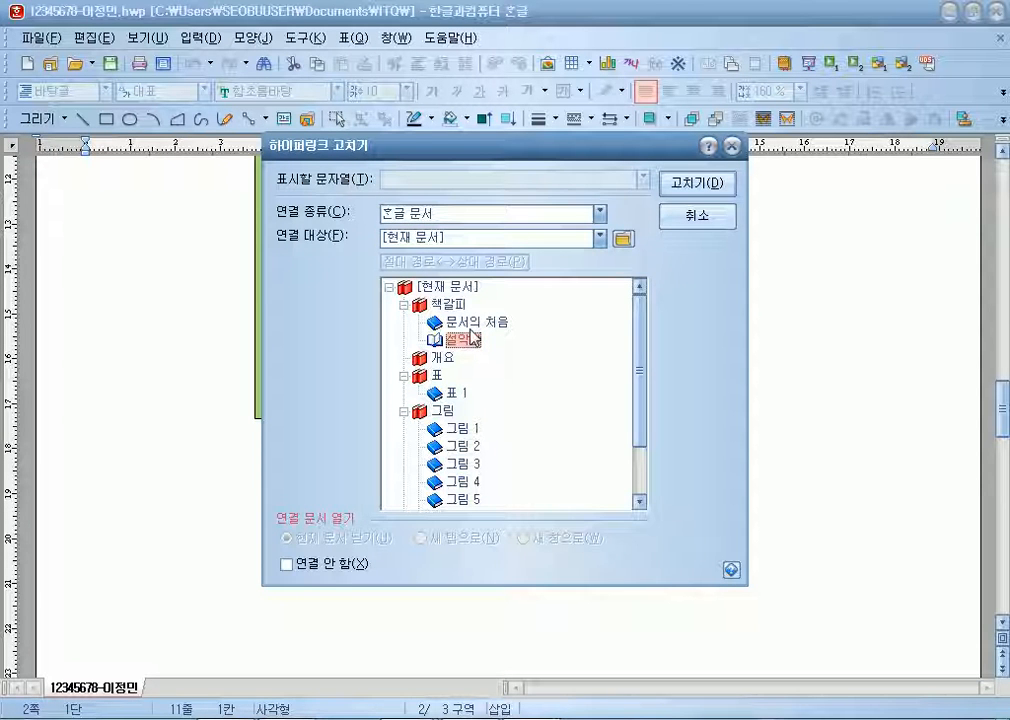
pyautogui.click(327, 566)
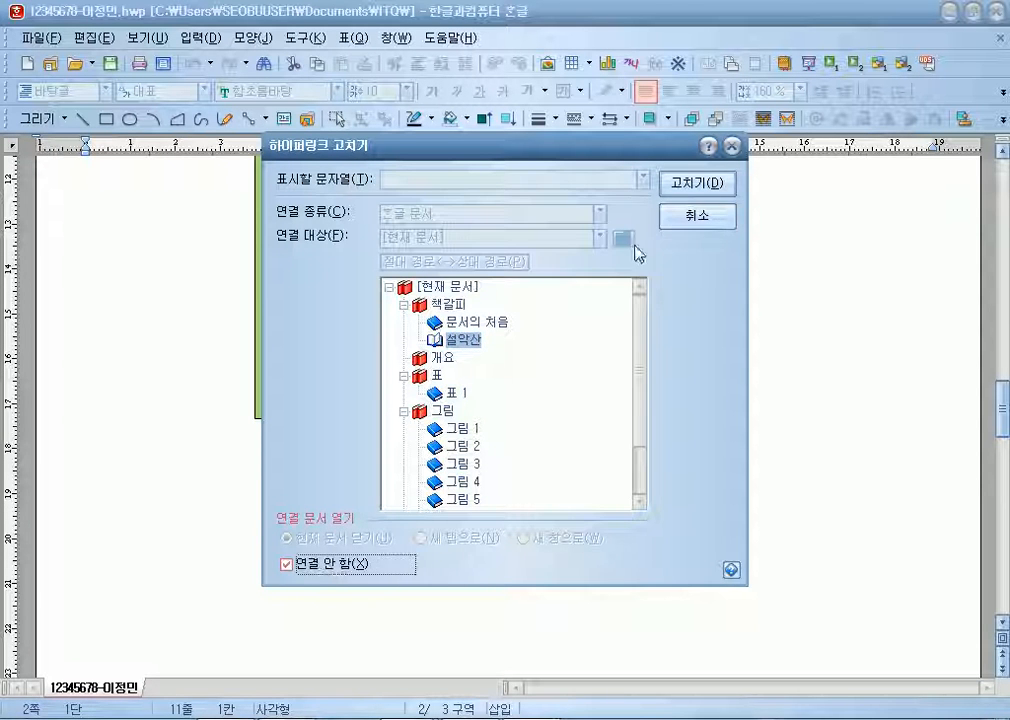
pyautogui.click(677, 192)
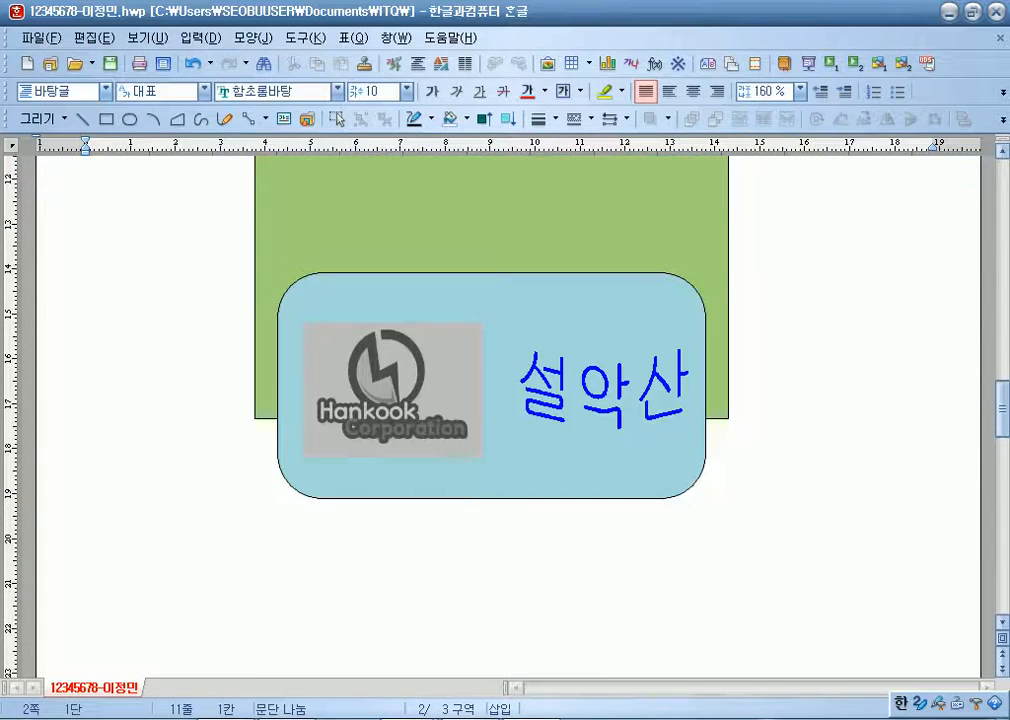
pyautogui.rightClick(399, 354)
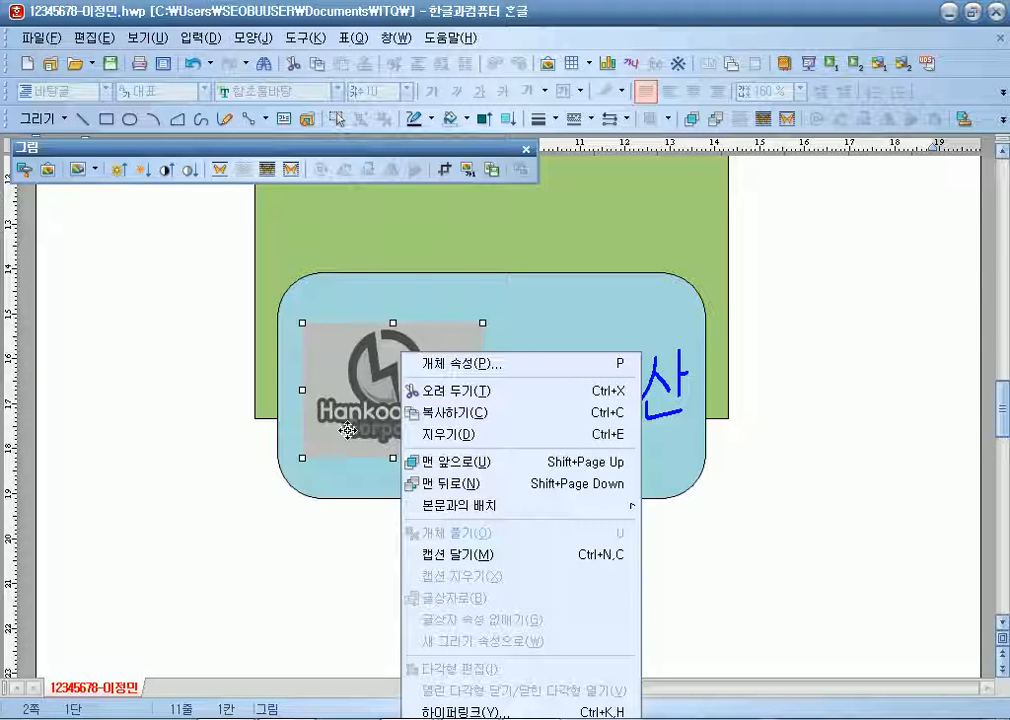
pyautogui.press('Escape')
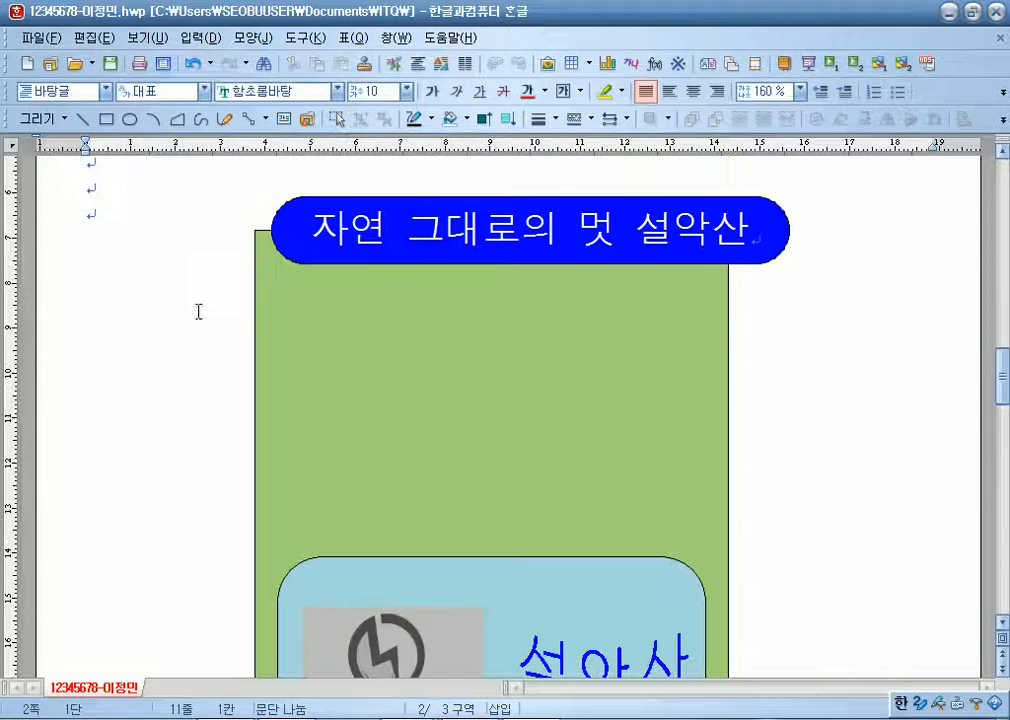
# Close 한글 2007 and reopen the practice document in 한컴오피스 한글 2010
pyautogui.click(997, 18)
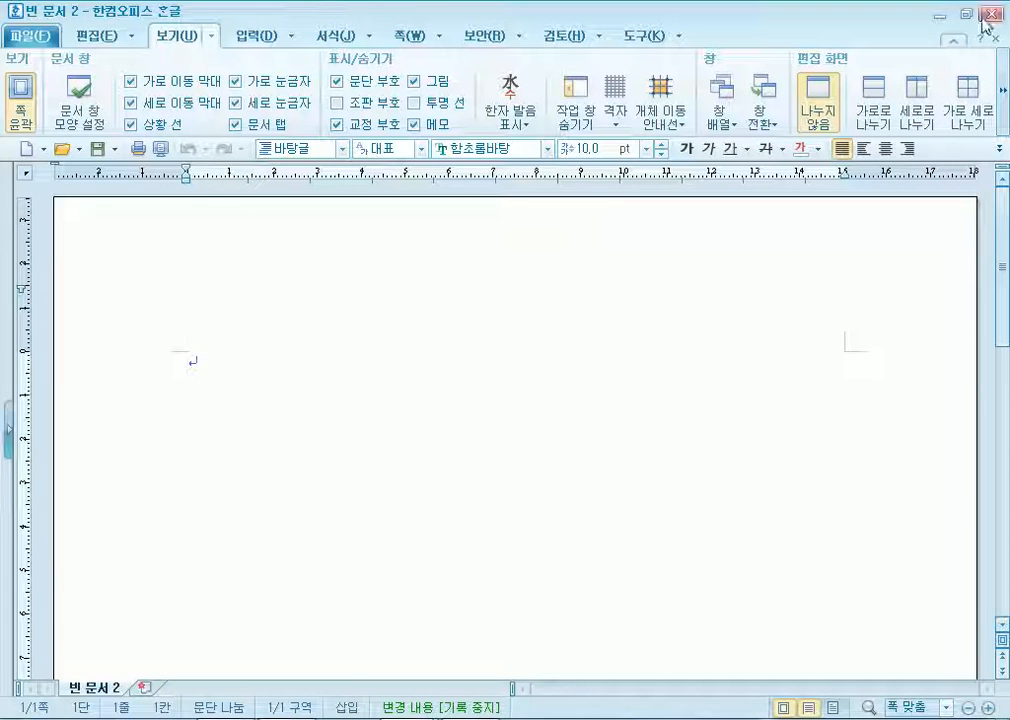
pyautogui.click(77, 149)
pyautogui.click(140, 177)
# Check which object commands are offered on page 2 for the Hankook logo, the light-blue rounded rectangle and the 설악산 word art
pyautogui.scroll(-5, 527, 406)
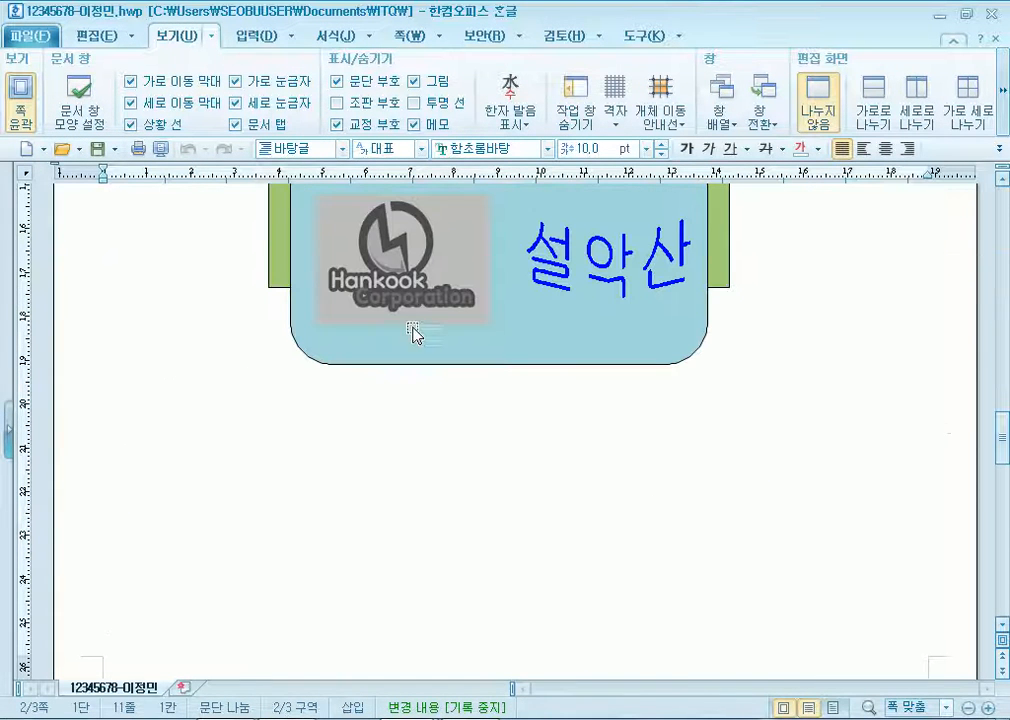
pyautogui.rightClick(403, 290)
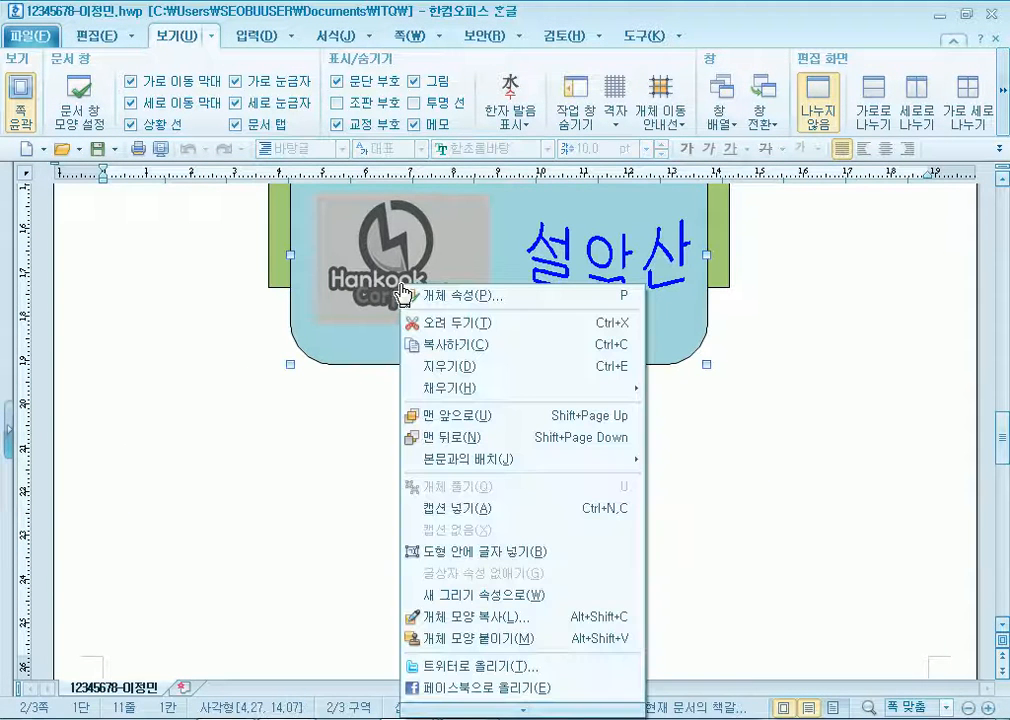
pyautogui.click(184, 488)
pyautogui.scroll(1, 184, 488)
pyautogui.rightClick(444, 299)
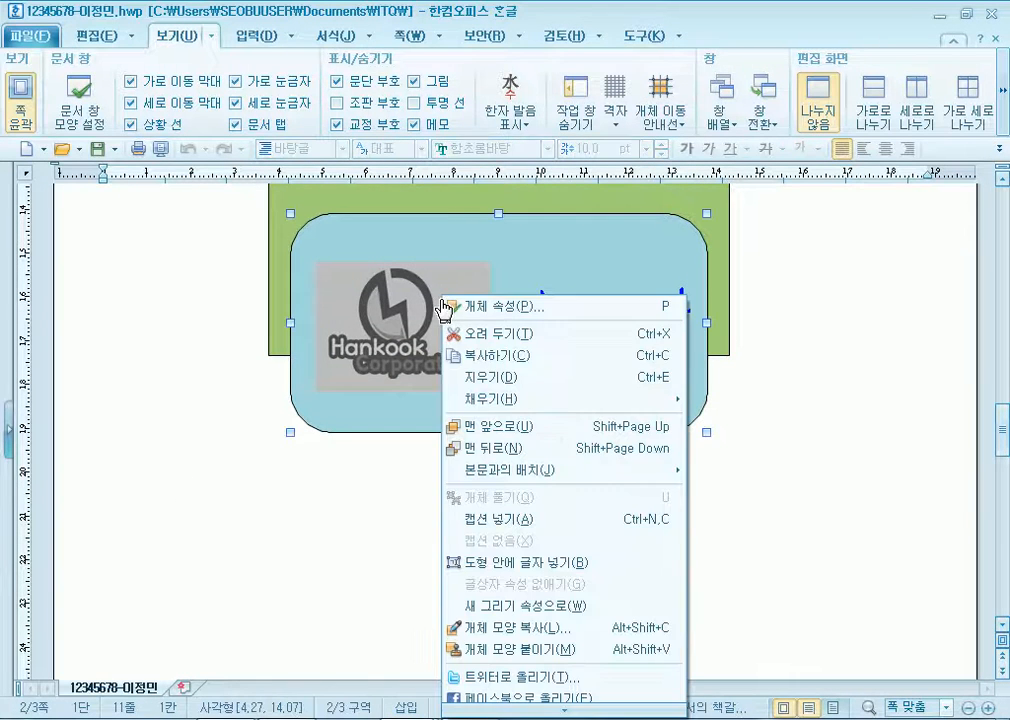
pyautogui.rightClick(592, 226)
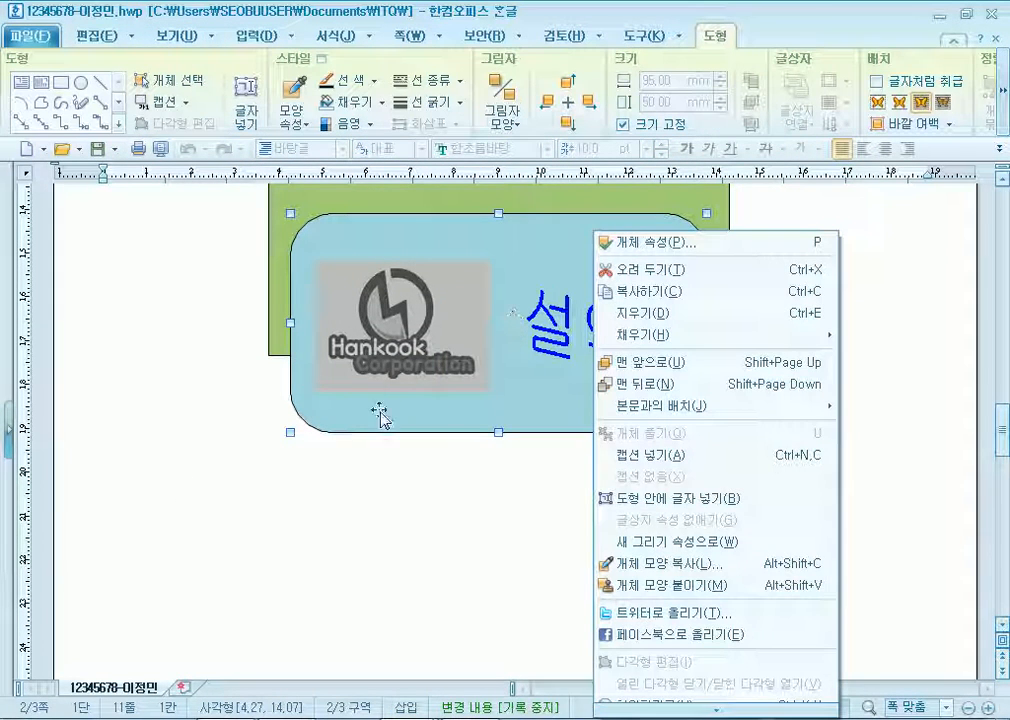
pyautogui.click(363, 374)
pyautogui.rightClick(363, 370)
pyautogui.rightClick(598, 322)
pyautogui.click(879, 309)
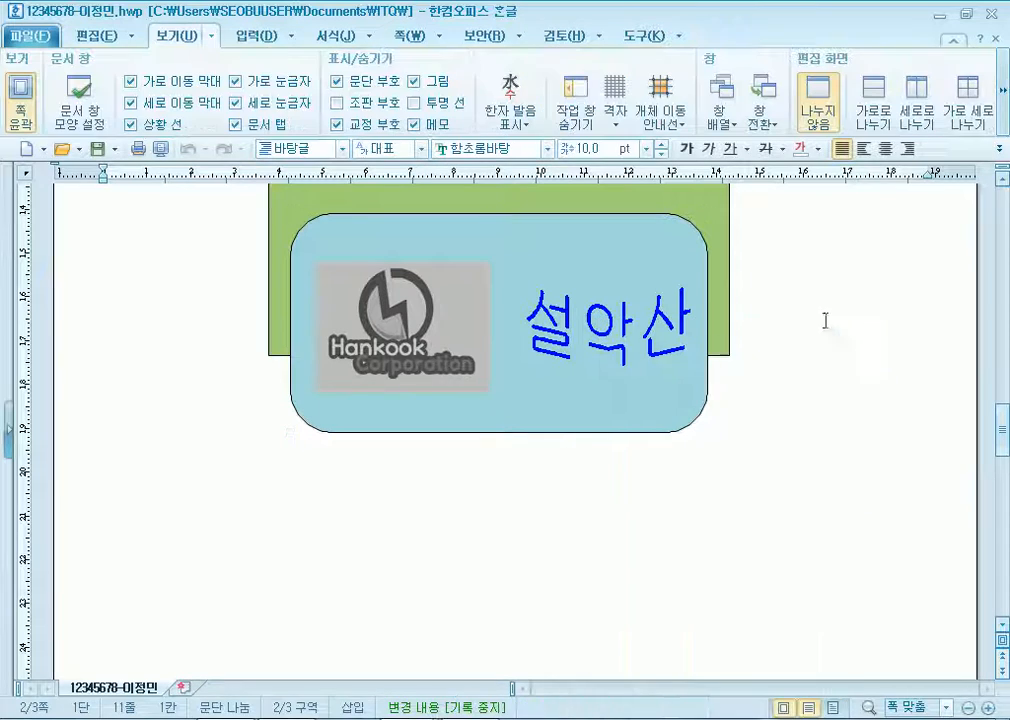
pyautogui.rightClick(641, 354)
pyautogui.click(829, 326)
pyautogui.rightClick(618, 331)
pyautogui.click(843, 282)
# Check the object commands of the green rectangle and the 설악산 word art, and view the light-blue rounded rectangle's 개체 속성
pyautogui.scroll(3, 624, 329)
pyautogui.rightClick(527, 304)
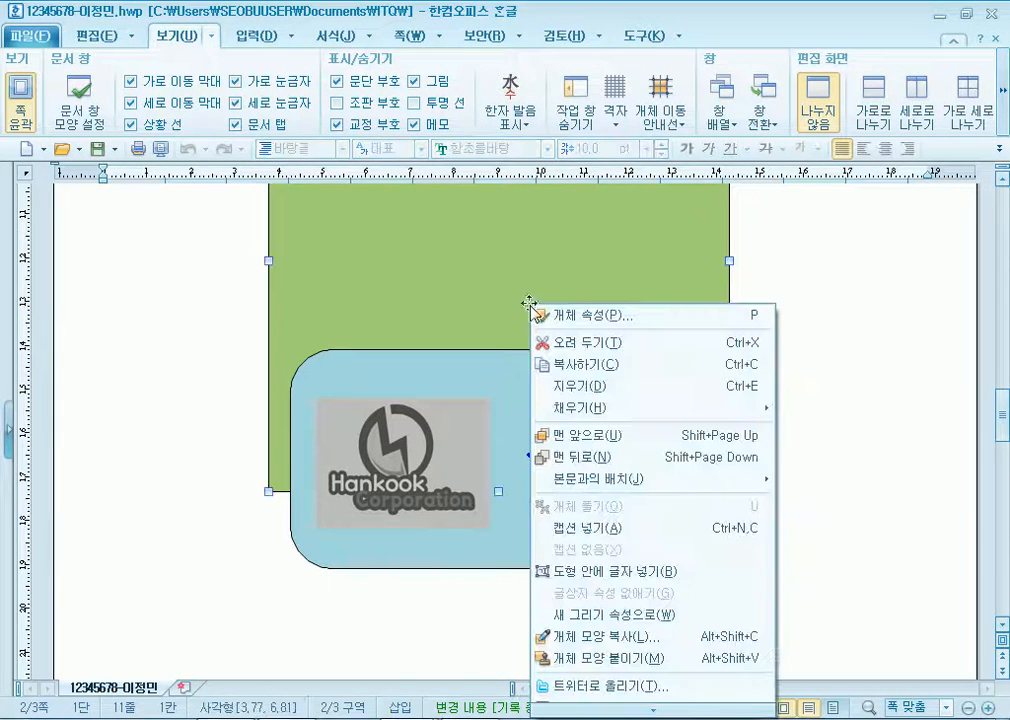
pyautogui.click(932, 332)
pyautogui.scroll(3, 848, 385)
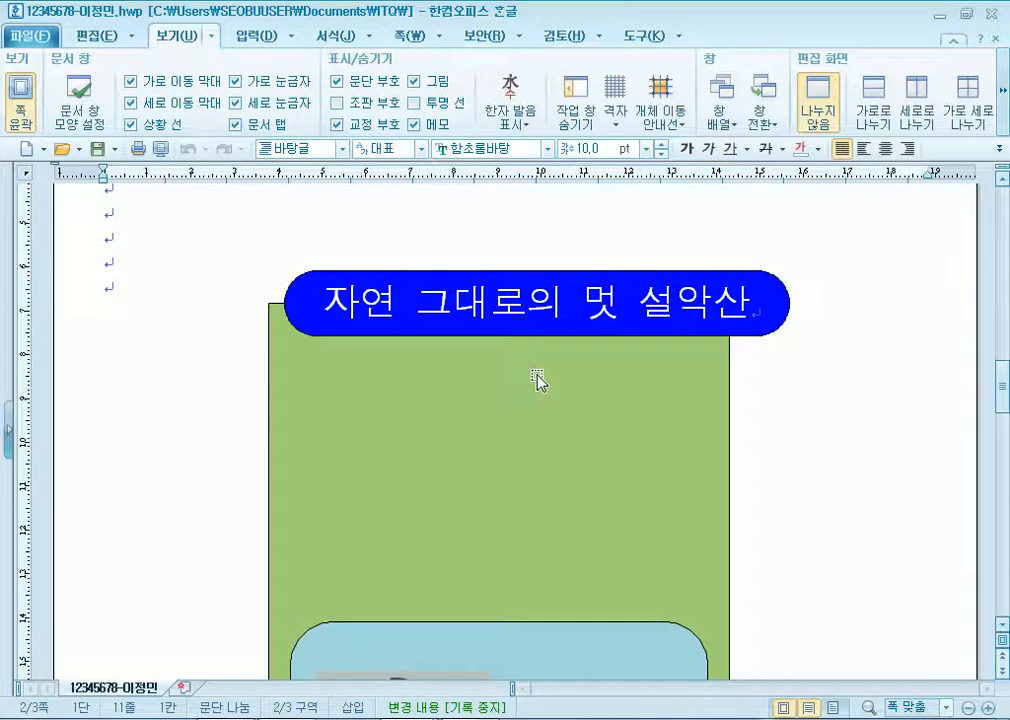
pyautogui.scroll(-3, 755, 462)
pyautogui.rightClick(603, 490)
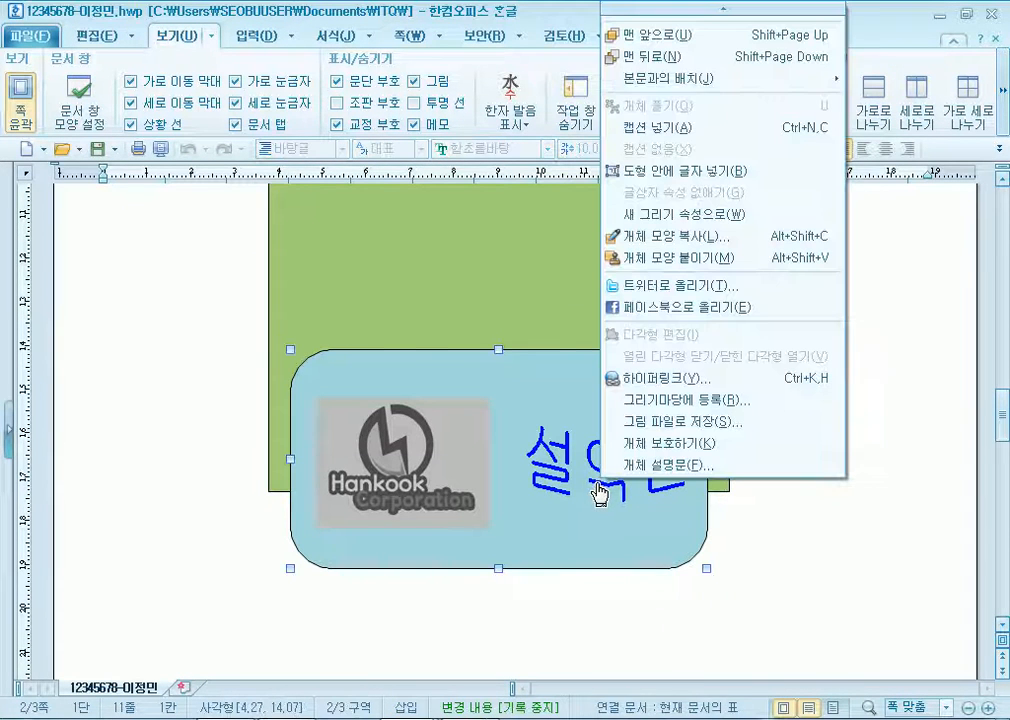
pyautogui.rightClick(445, 487)
pyautogui.click(789, 469)
pyautogui.rightClick(381, 460)
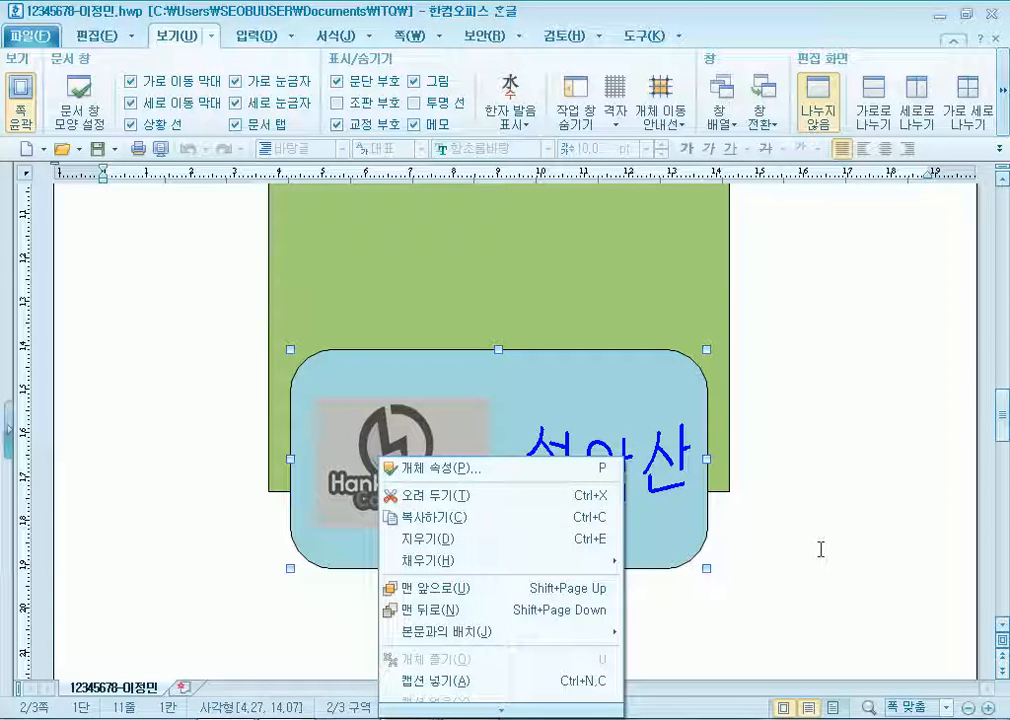
pyautogui.click(495, 472)
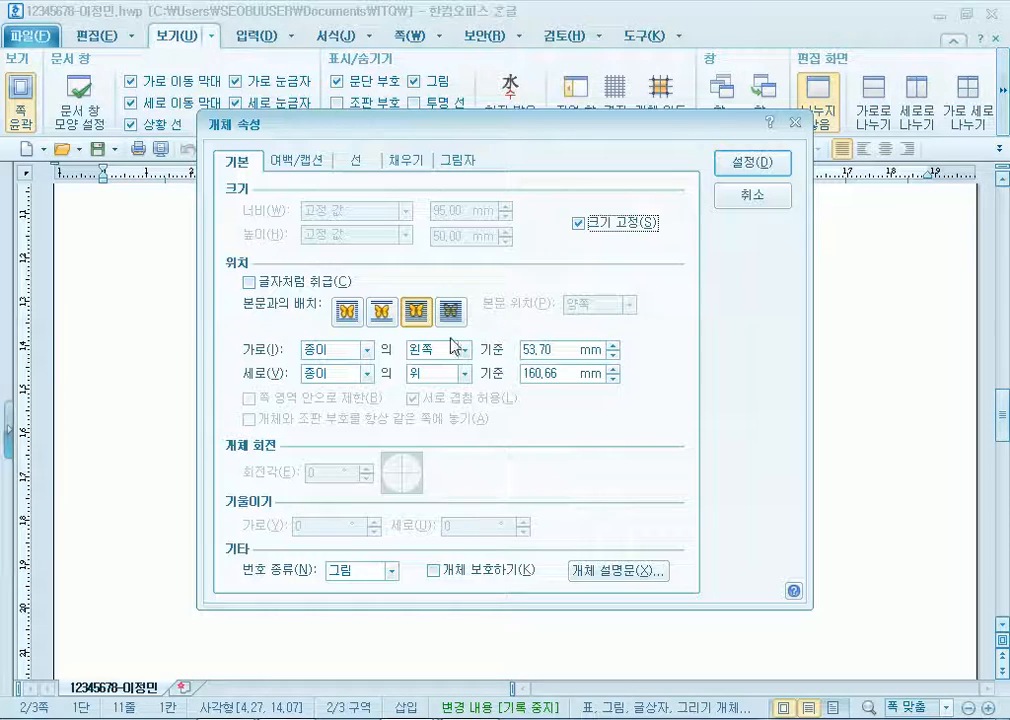
pyautogui.press('Return')
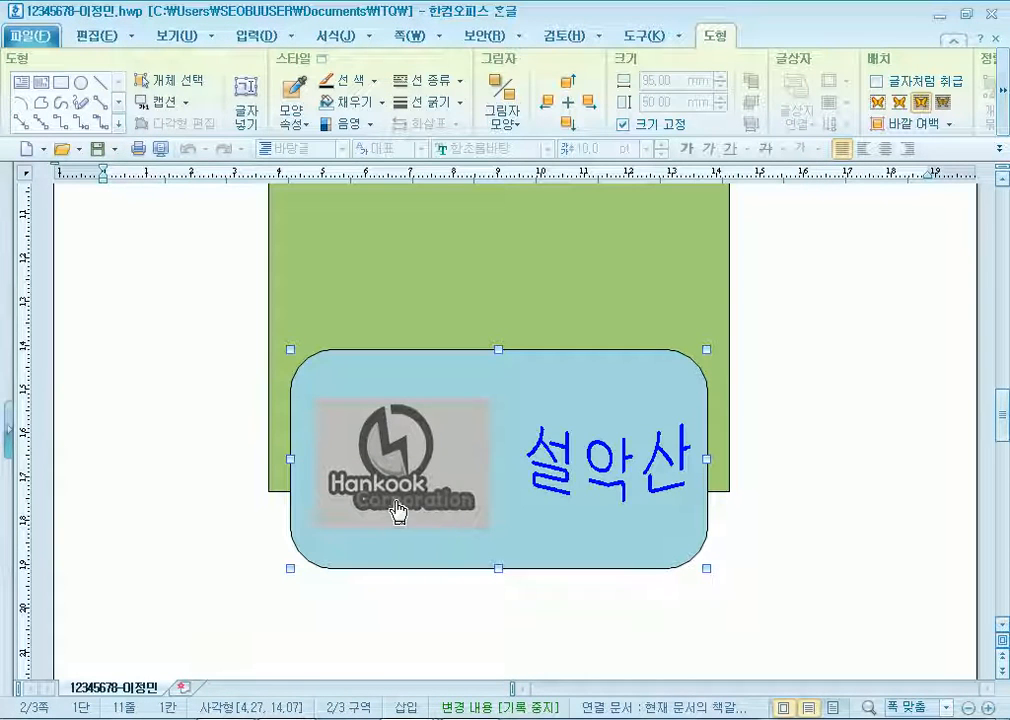
# Link the light-blue rounded rectangle to the 설악산 bookmark of the current document
pyautogui.rightClick(400, 508)
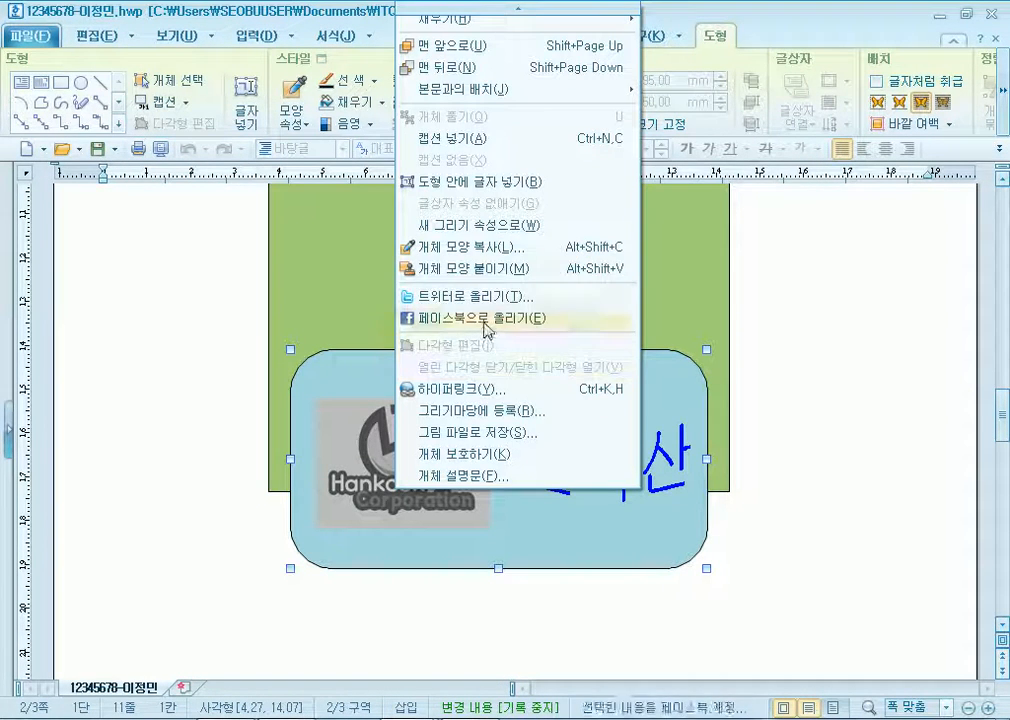
pyautogui.click(496, 398)
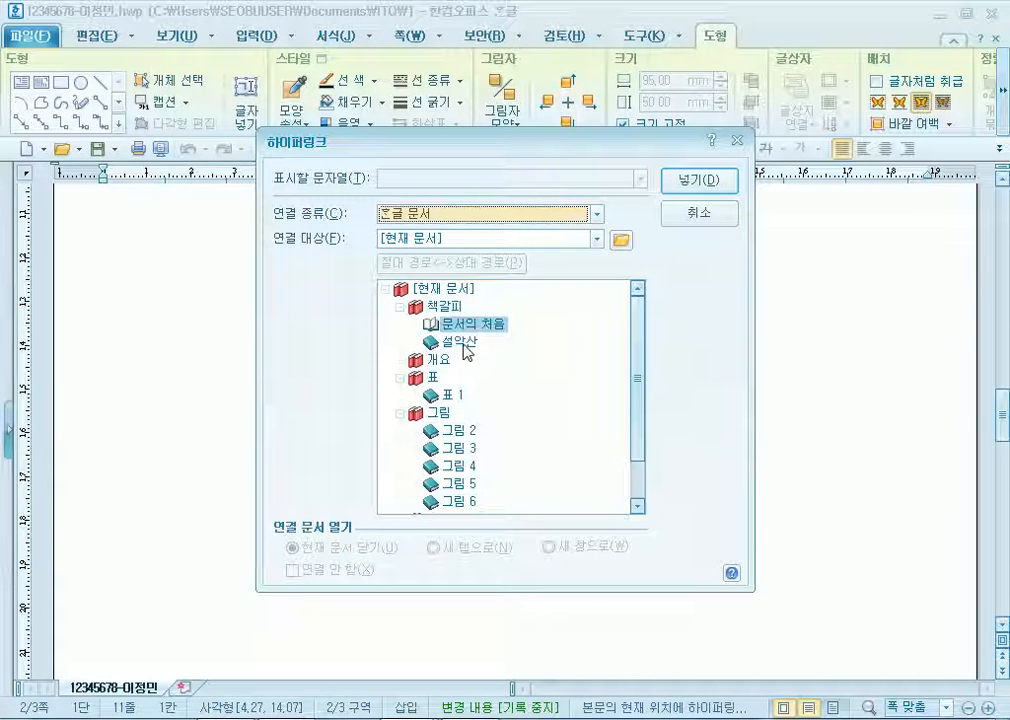
pyautogui.click(452, 341)
pyautogui.click(686, 190)
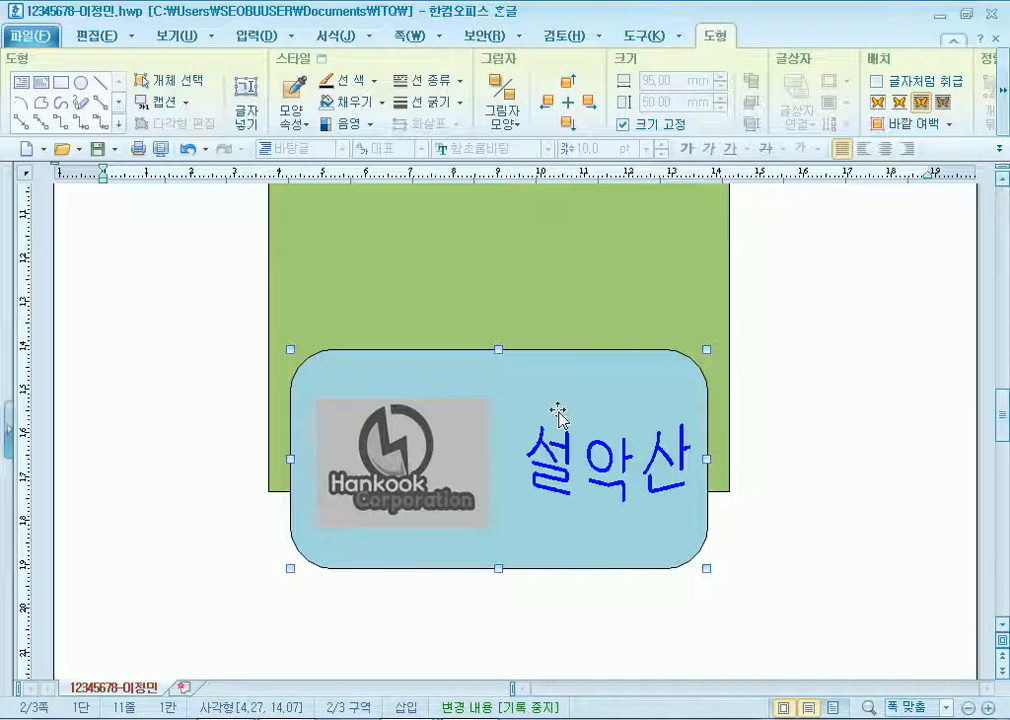
# Remove the light-blue rounded rectangle's hyperlink with 연결 안 함
pyautogui.rightClick(558, 412)
pyautogui.moveTo(604, 712)
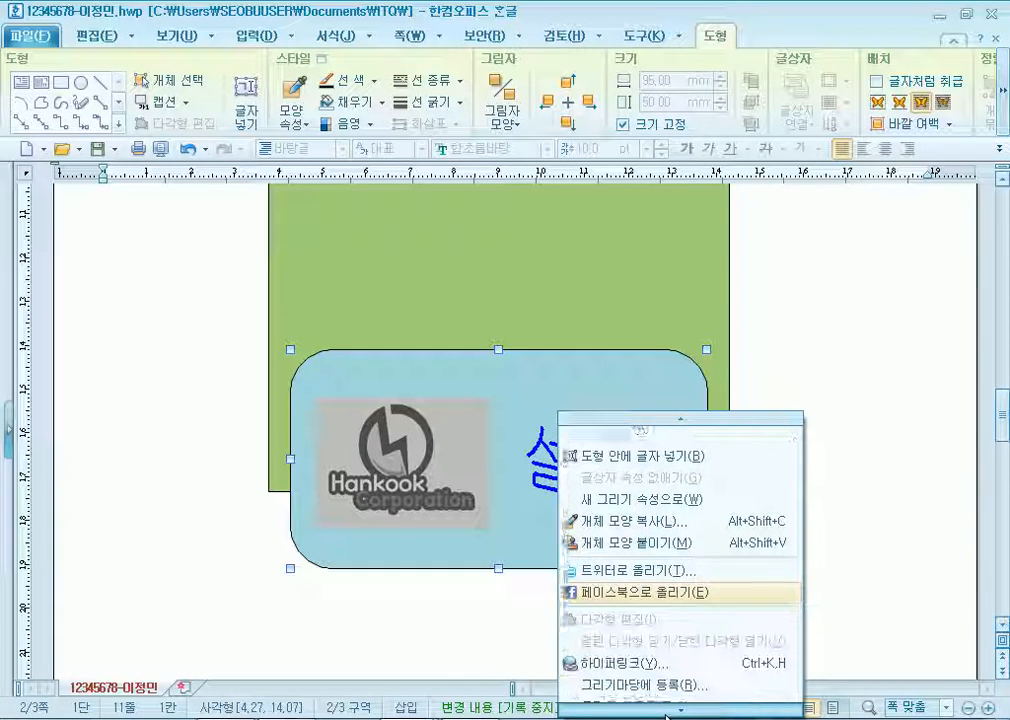
pyautogui.click(642, 615)
pyautogui.click(343, 572)
pyautogui.click(700, 187)
pyautogui.click(861, 340)
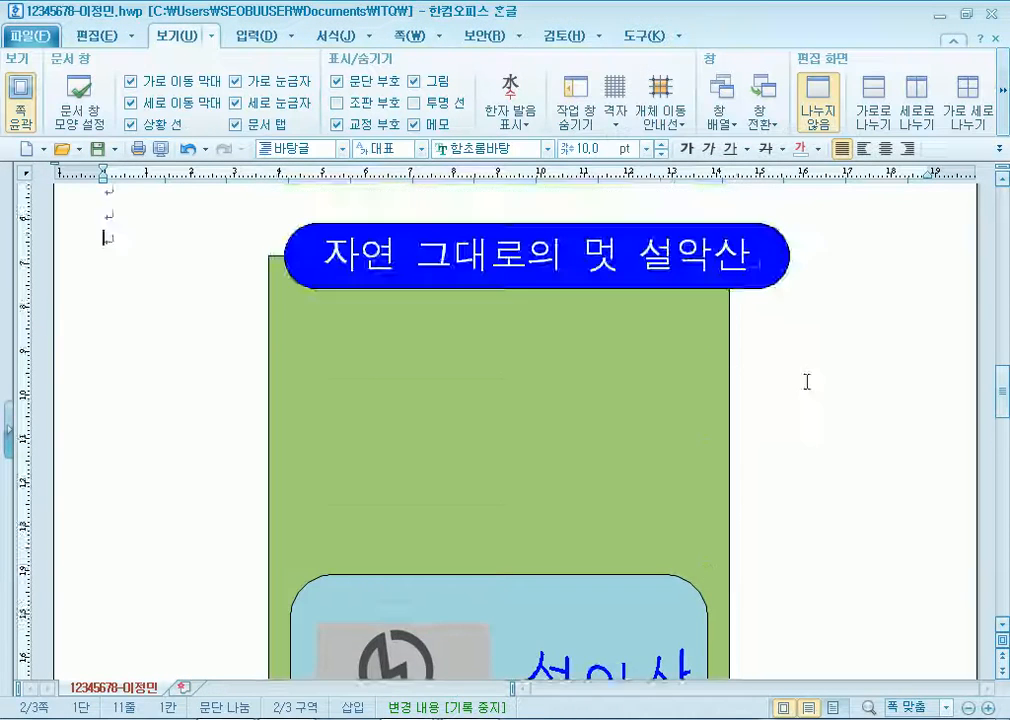
# Follow the Hankook logo's hyperlink to the 설악산국립공원 text on page 3 and go back to page 2
pyautogui.scroll(-5, 861, 340)
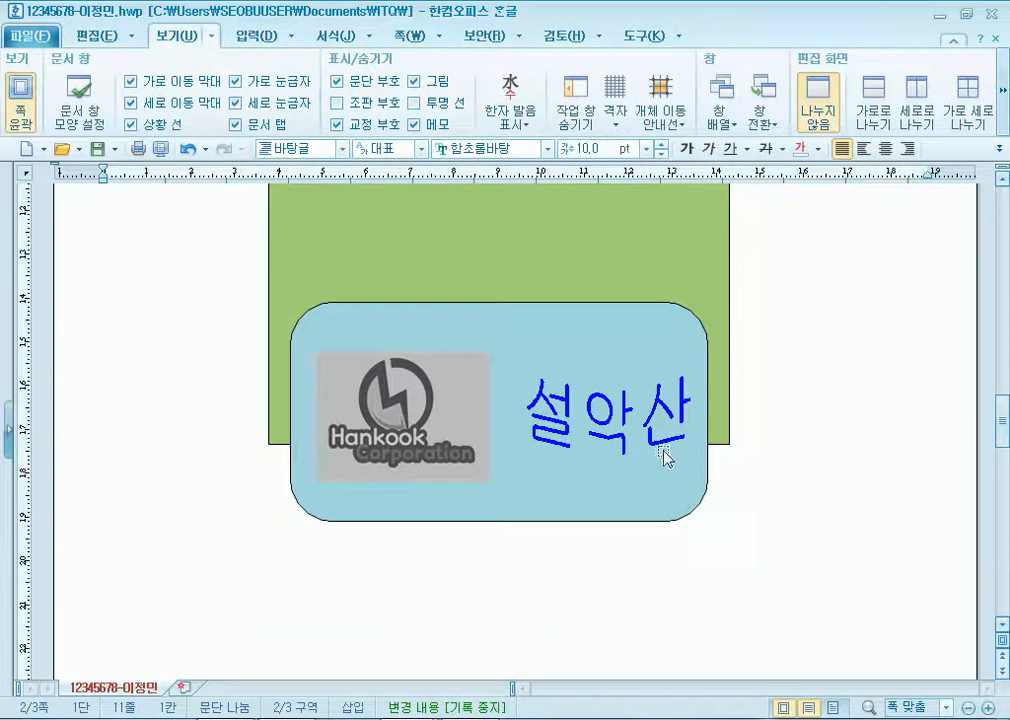
pyautogui.rightClick(432, 432)
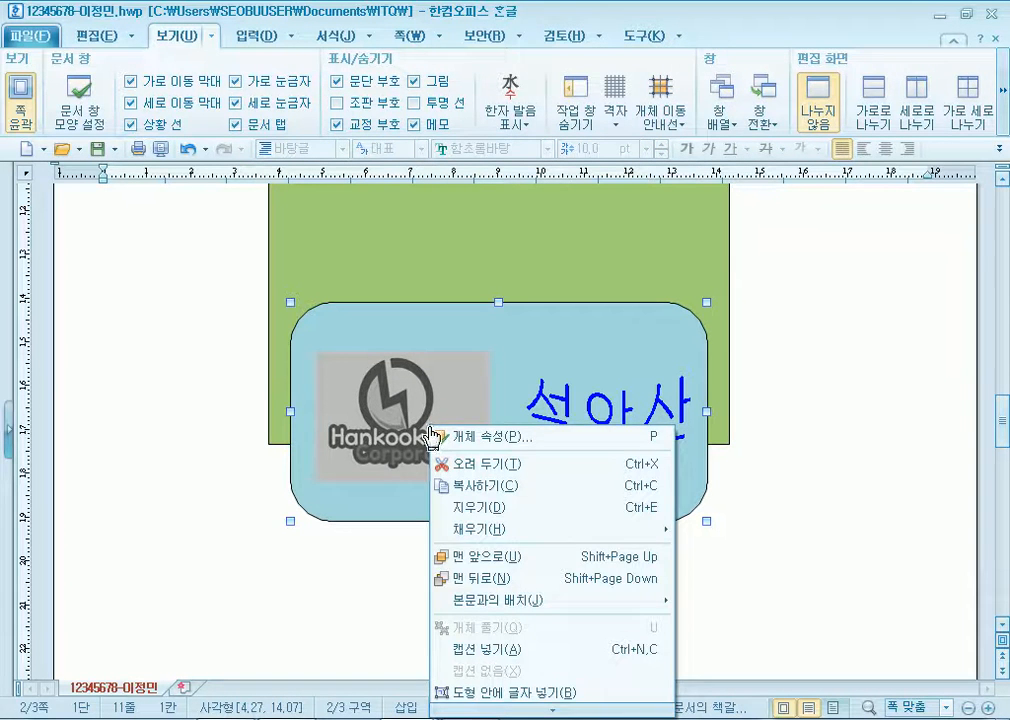
pyautogui.rightClick(384, 408)
pyautogui.click(379, 414)
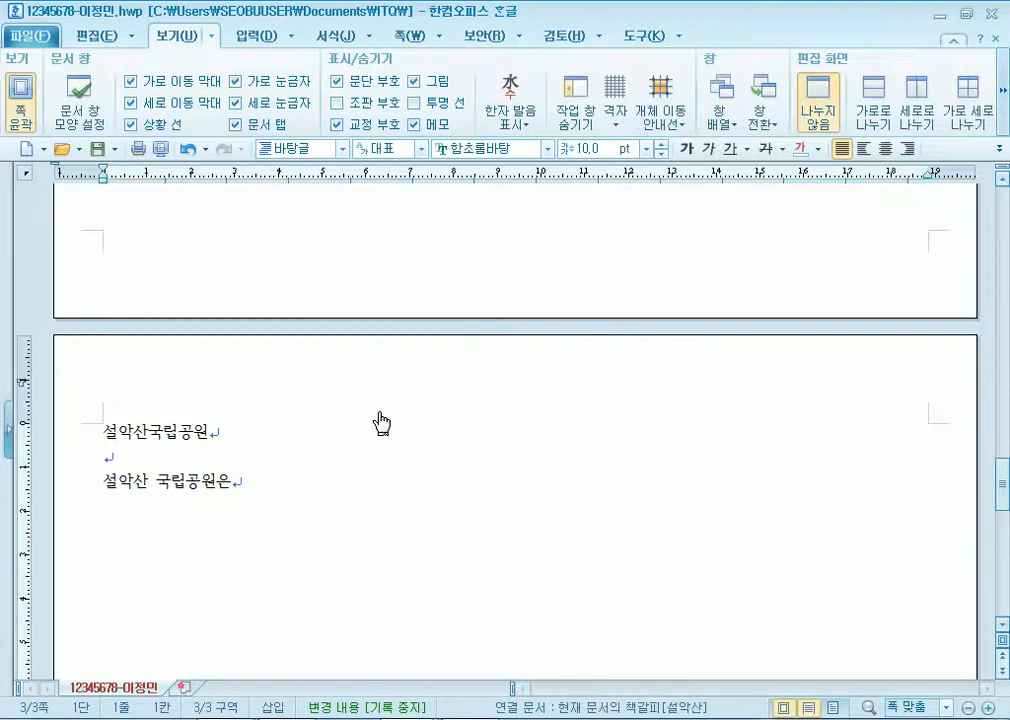
pyautogui.scroll(4, 401, 449)
pyautogui.scroll(-5, 404, 453)
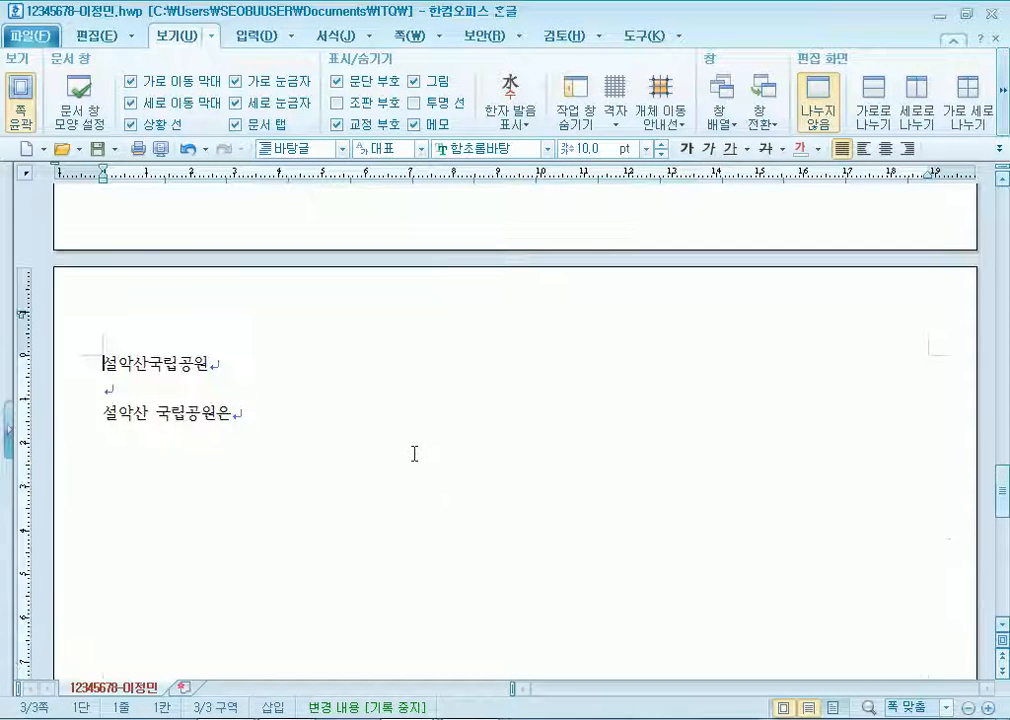
pyautogui.scroll(-3, 412, 470)
pyautogui.scroll(10, 293, 277)
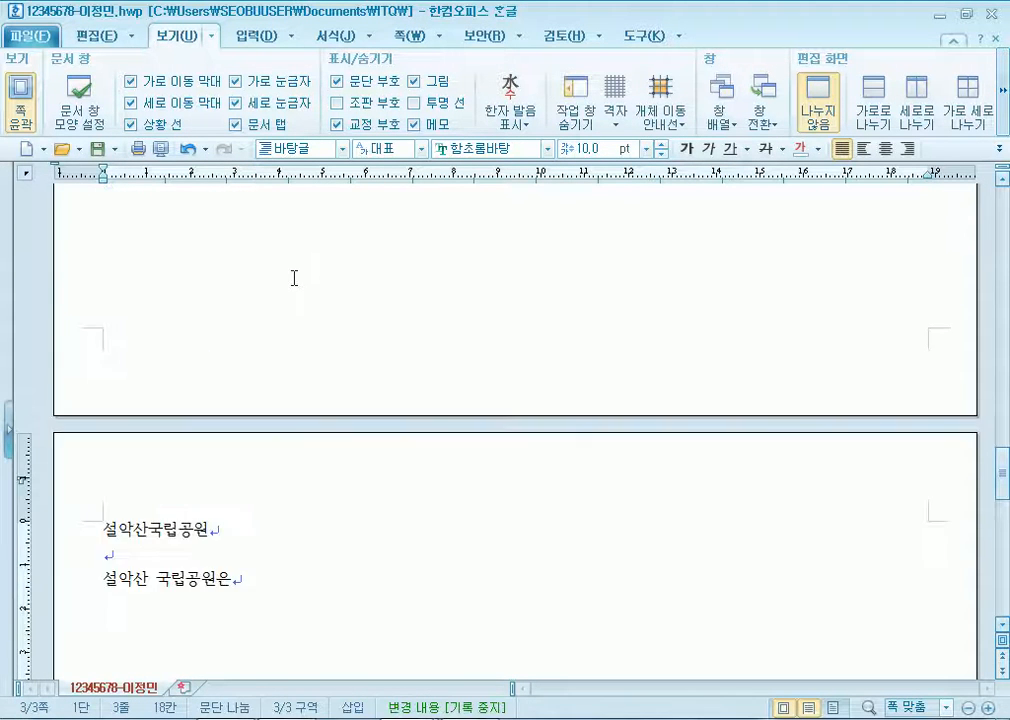
pyautogui.click(235, 308)
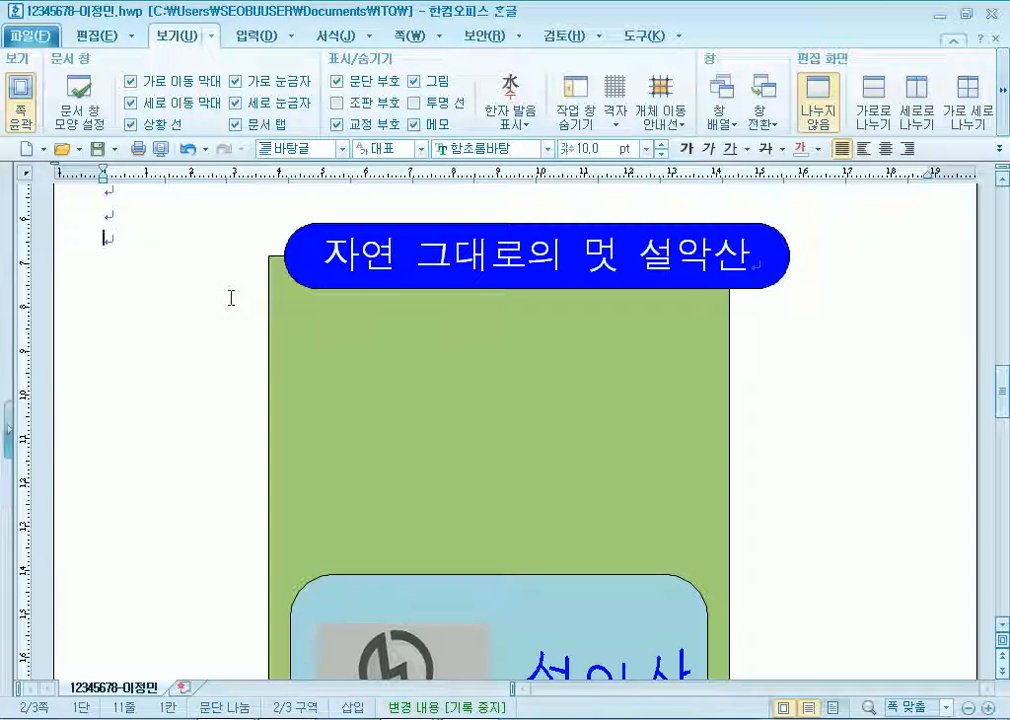
# Delete the number boxes, coloured squares and text boxes of rows 2 and 3 in the green rectangle
pyautogui.scroll(3, 160, 322)
pyautogui.scroll(-4, 260, 282)
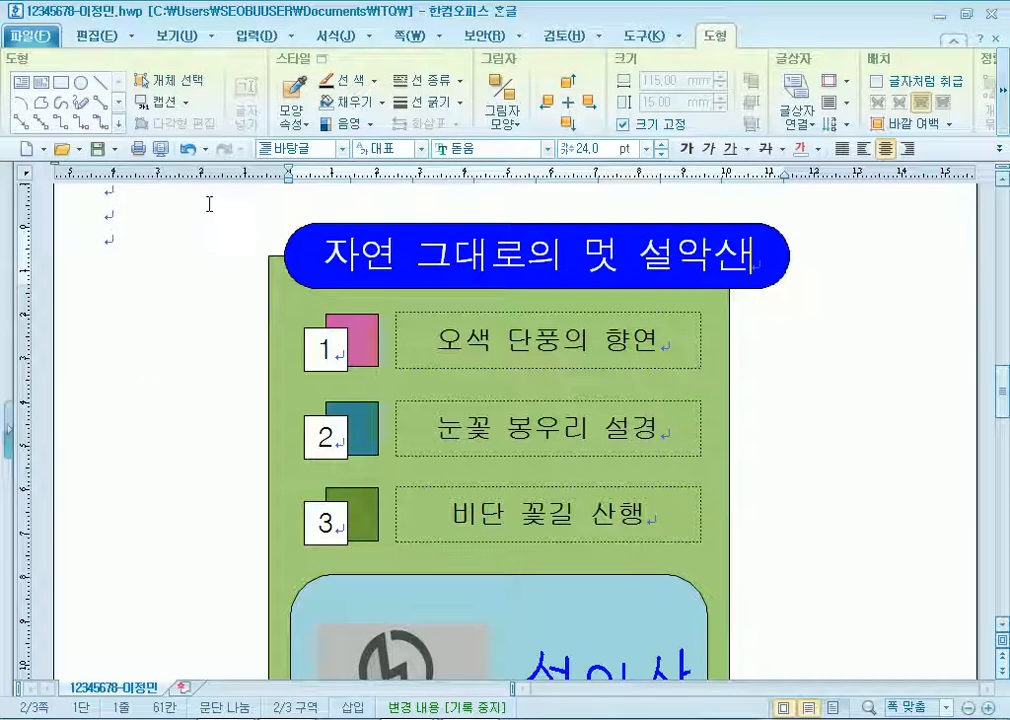
pyautogui.click(168, 80)
pyautogui.moveTo(203, 384); pyautogui.dragTo(818, 578)
pyautogui.press('Delete')
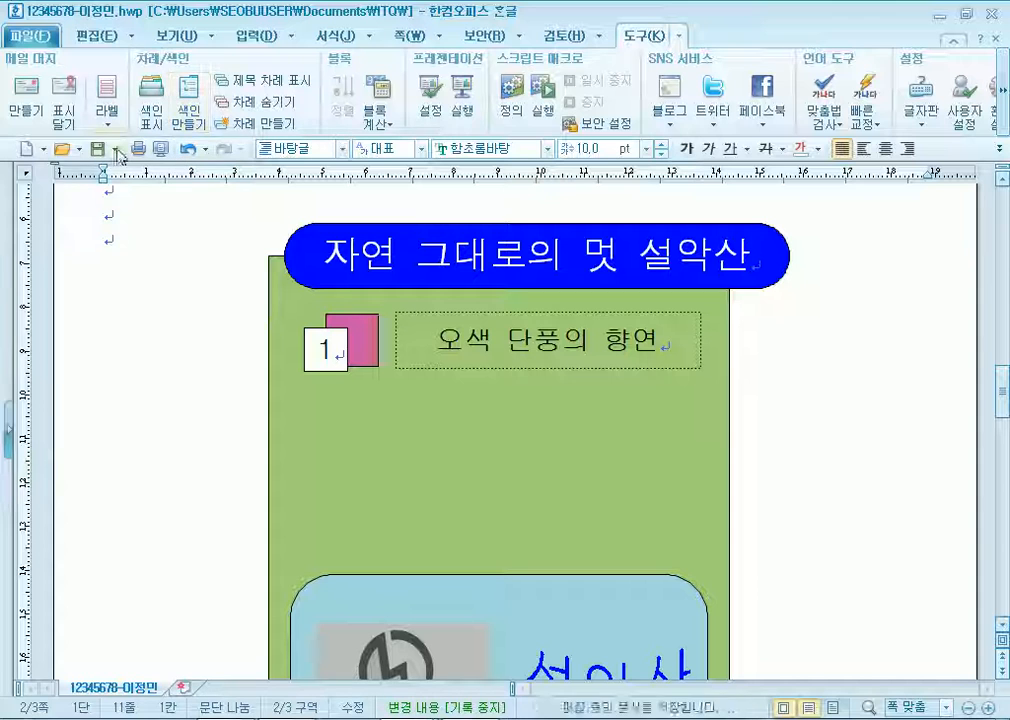
# Draw a rectangle about 12 by 11 mm below the pink square, and delete it
pyautogui.click(250, 36)
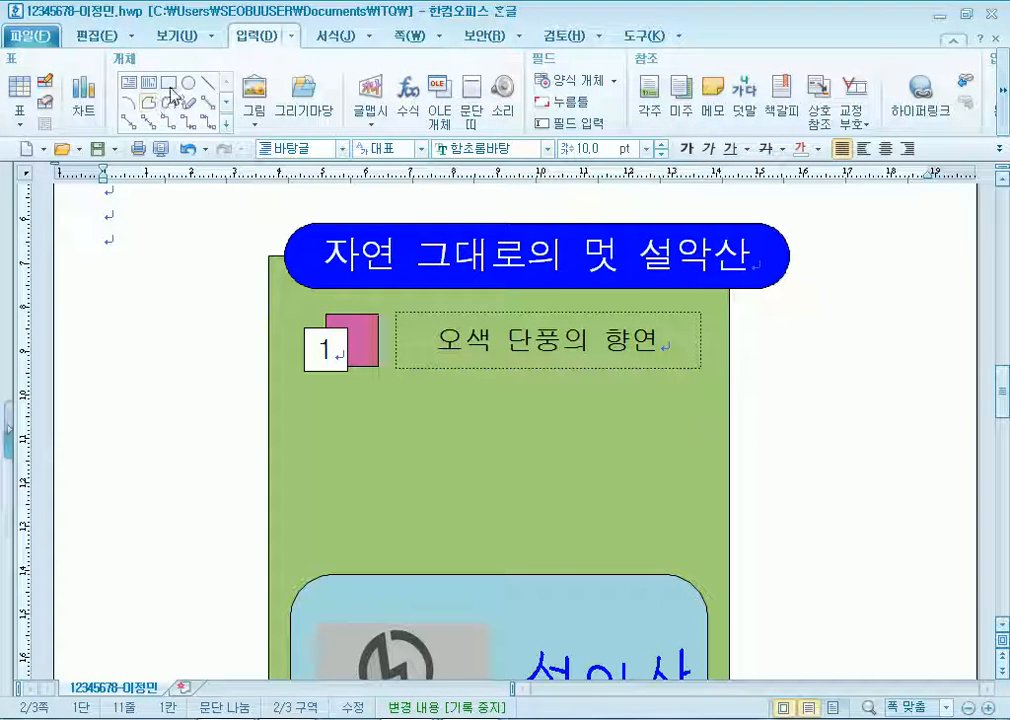
pyautogui.click(168, 83)
pyautogui.moveTo(325, 400); pyautogui.dragTo(378, 450)
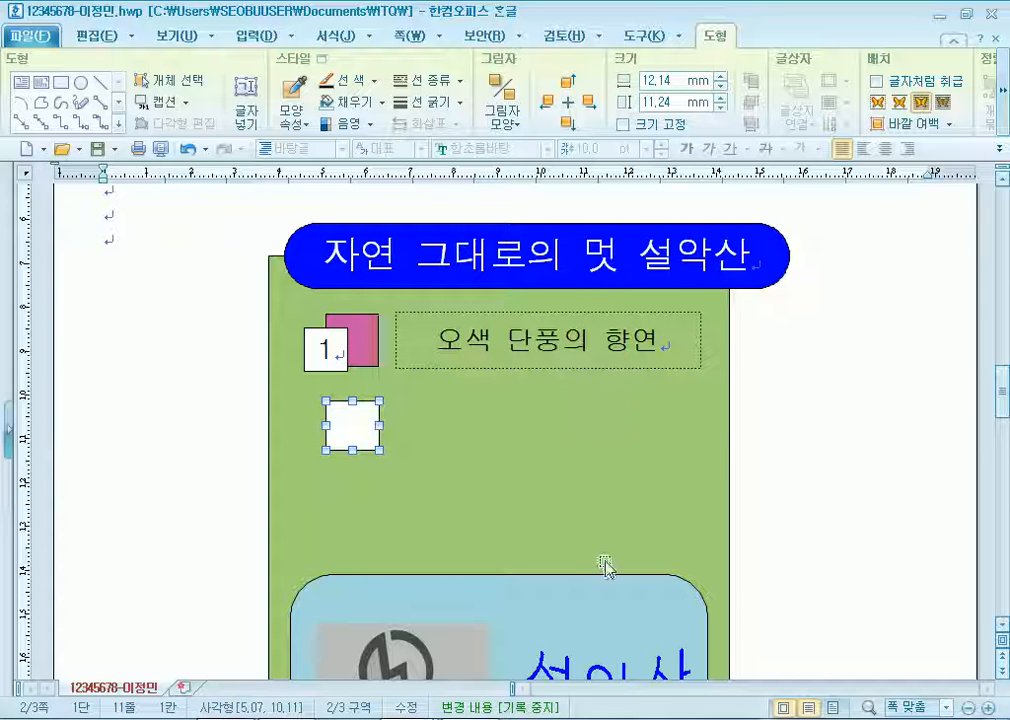
pyautogui.press('Delete')
# Copy the three objects of row 1 freehand to just above the light-blue rounded rectangle, and delete the copy
pyautogui.click(405, 435)
pyautogui.moveTo(229, 297); pyautogui.dragTo(805, 425)
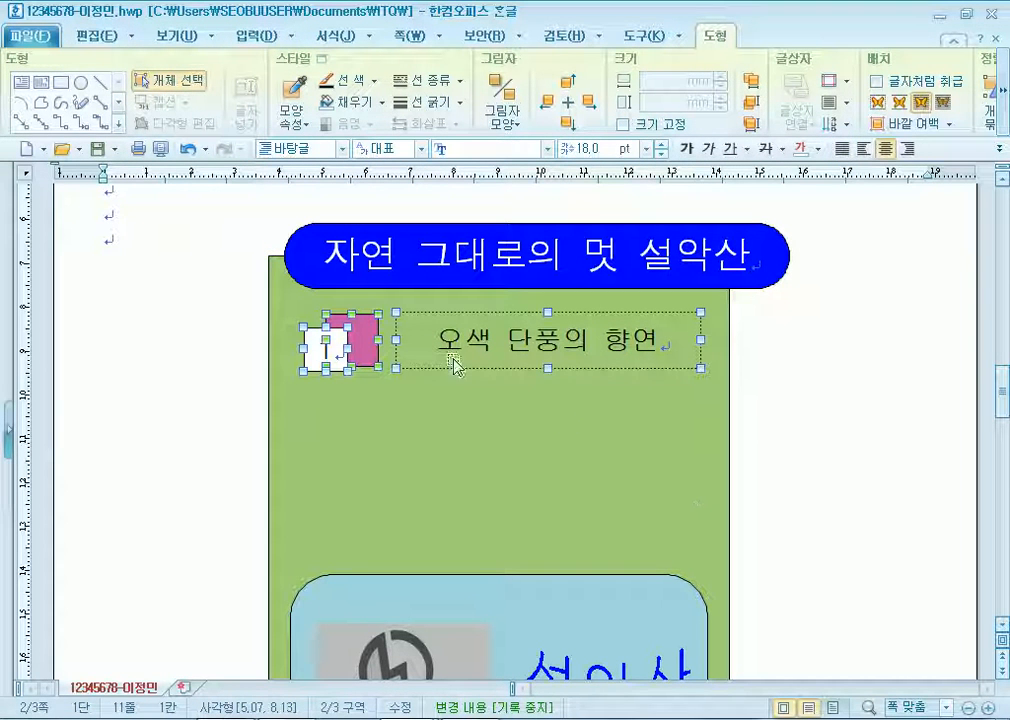
pyautogui.moveTo(362, 348); pyautogui.dragTo(367, 514)
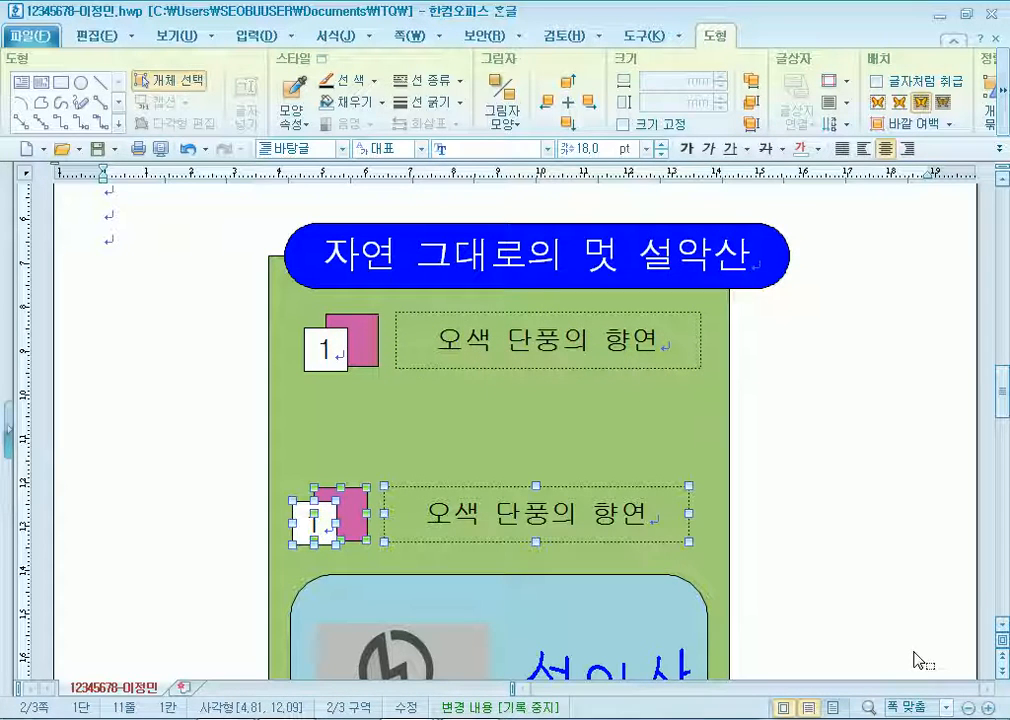
pyautogui.press('Delete')
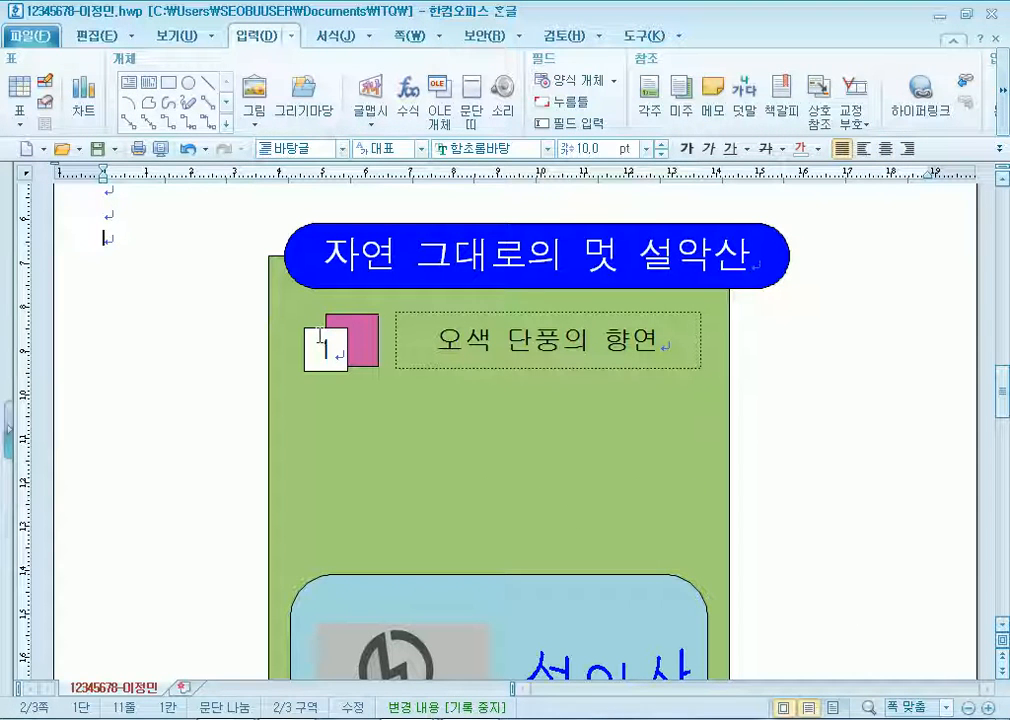
# Copy the three objects of row 1 diagonally down past the green rectangle's right edge, and undo the copy
pyautogui.click(345, 406)
pyautogui.click(189, 90)
pyautogui.moveTo(234, 296); pyautogui.dragTo(857, 449)
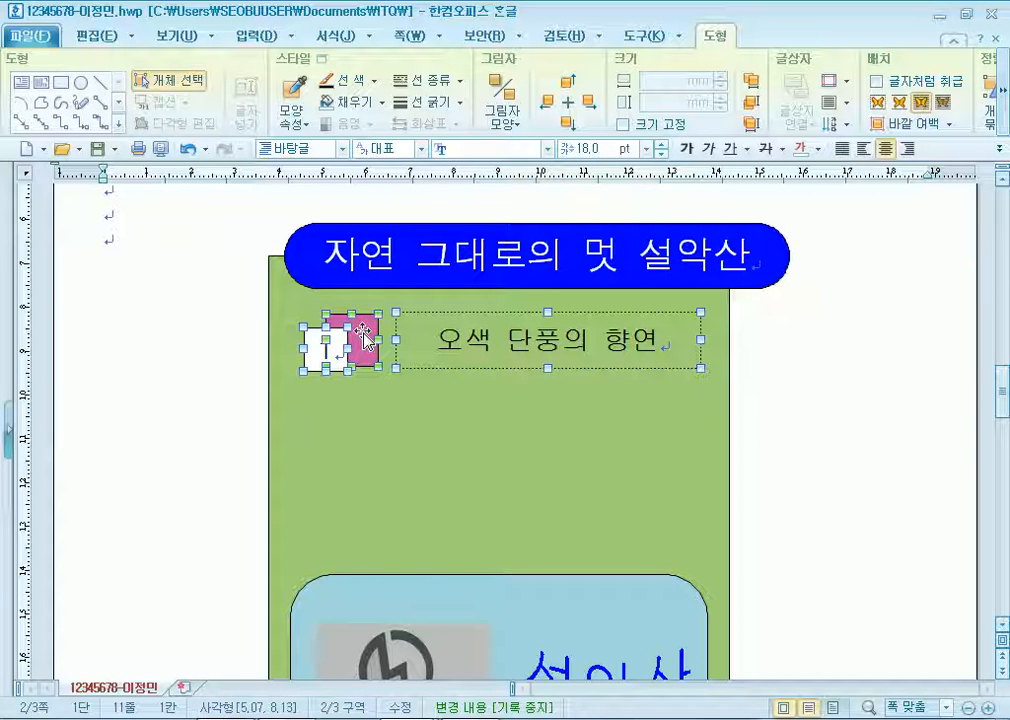
pyautogui.moveTo(364, 338); pyautogui.dragTo(543, 500)
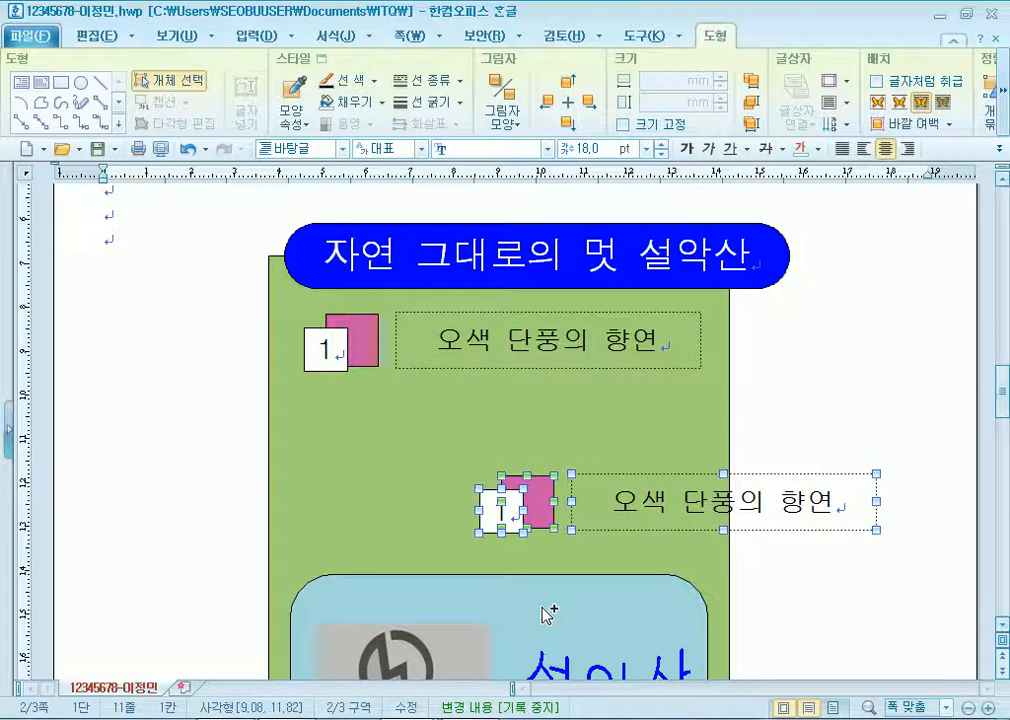
pyautogui.hotkey('ctrl', 'z')
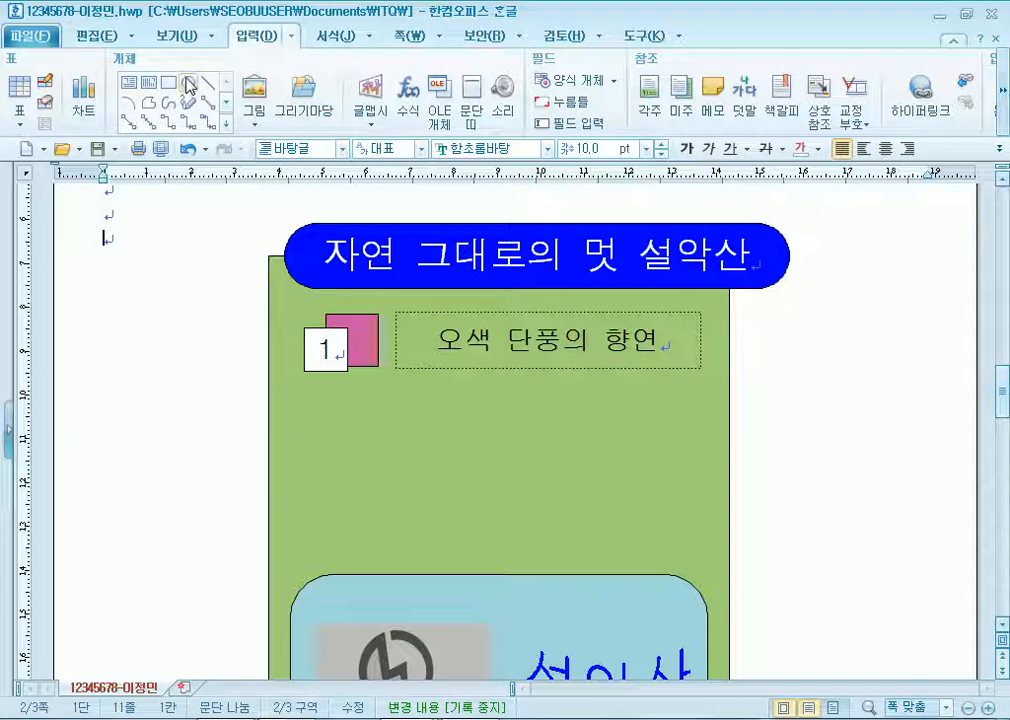
# Copy the number box, pink square and text box of row 1 straight down twice, aligned as the second and third rows
pyautogui.click(287, 288)
pyautogui.click(198, 88)
pyautogui.moveTo(252, 300); pyautogui.dragTo(750, 453)
pyautogui.moveTo(390, 340); pyautogui.dragTo(389, 485)
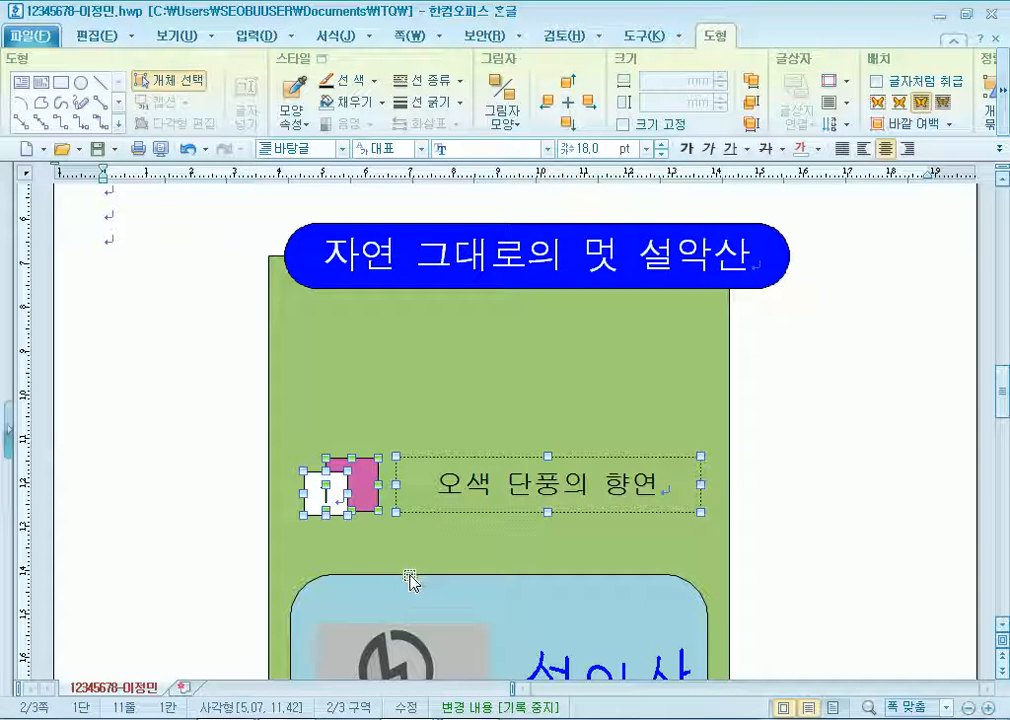
pyautogui.hotkey('ctrl', 'z')
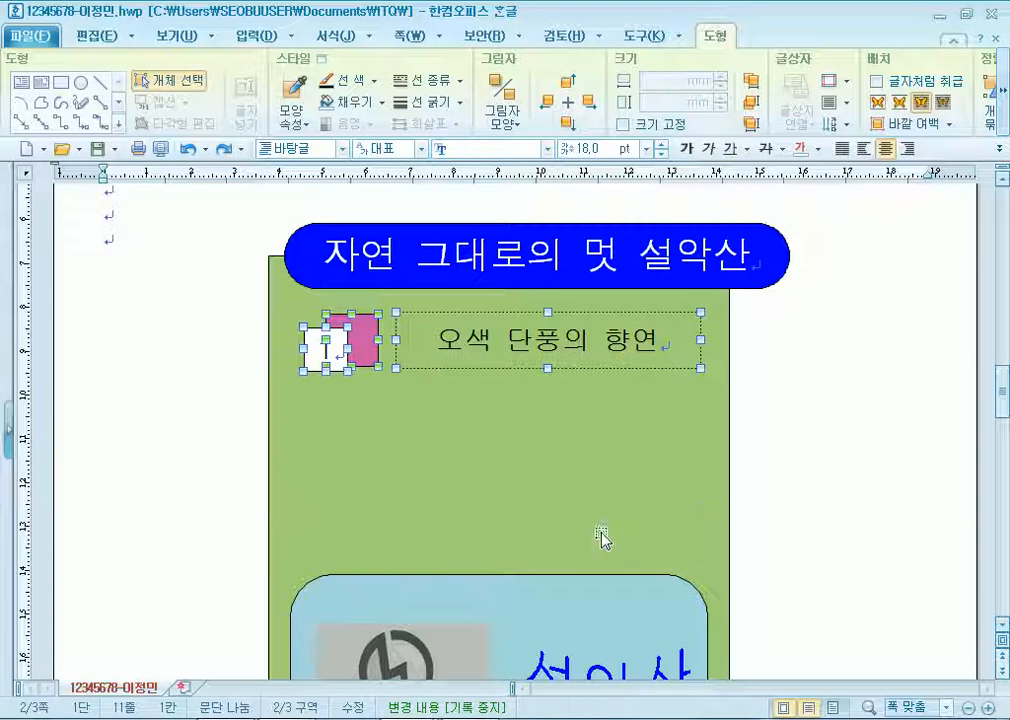
pyautogui.moveTo(371, 350); pyautogui.dragTo(378, 523)
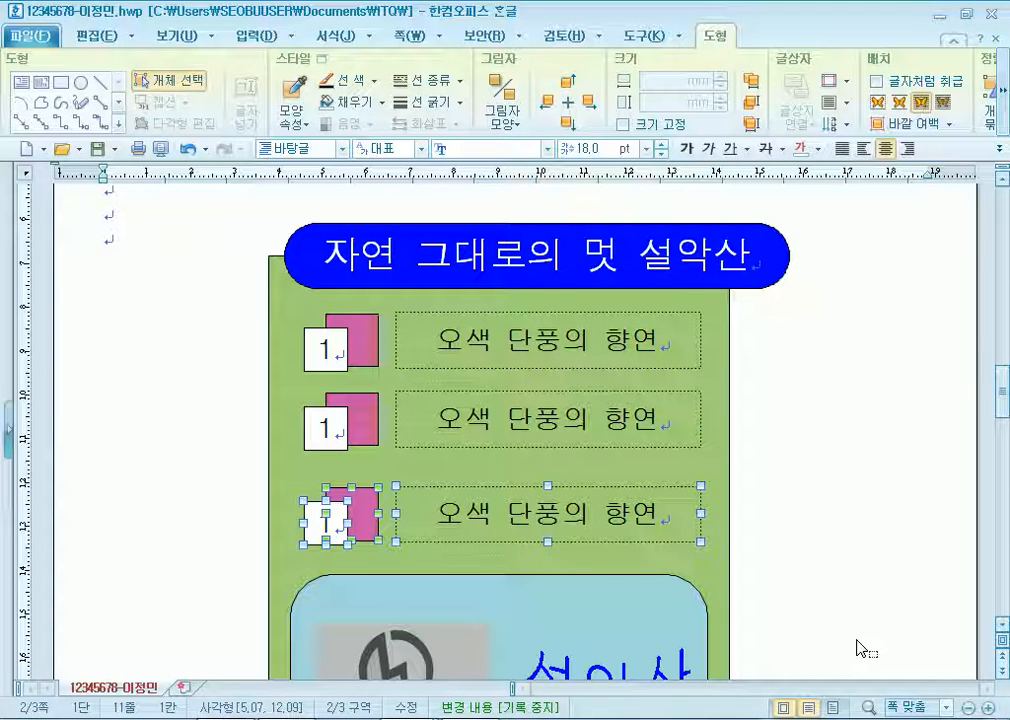
# Undo the two copies of row 1's objects in the green rectangle
pyautogui.hotkey('ctrl', 'z')
pyautogui.hotkey('ctrl', 'z')
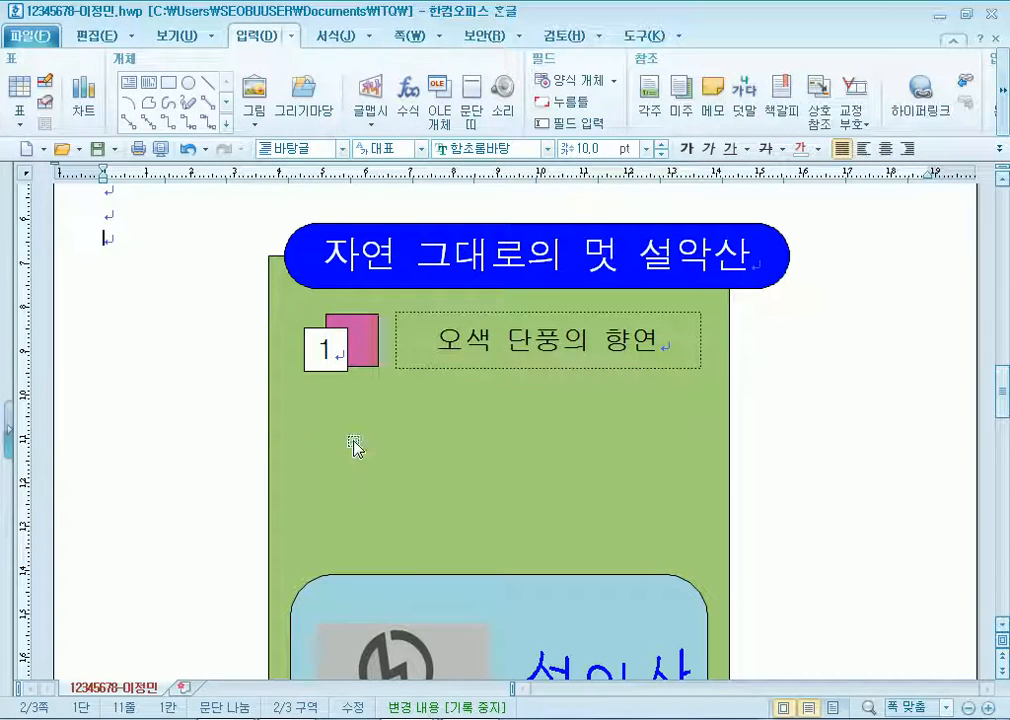
# Copy the number box, pink square and text box of row 1 straight down twice, and undo both copies
pyautogui.click(168, 80)
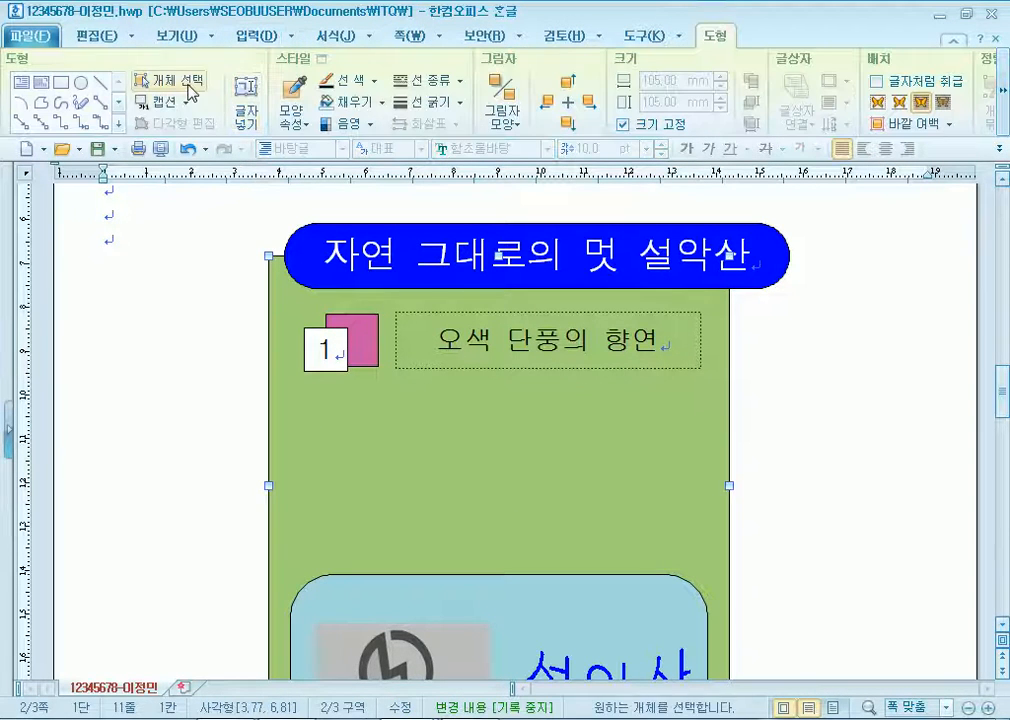
pyautogui.moveTo(280, 310); pyautogui.dragTo(712, 405)
pyautogui.moveTo(383, 355); pyautogui.dragTo(355, 432)
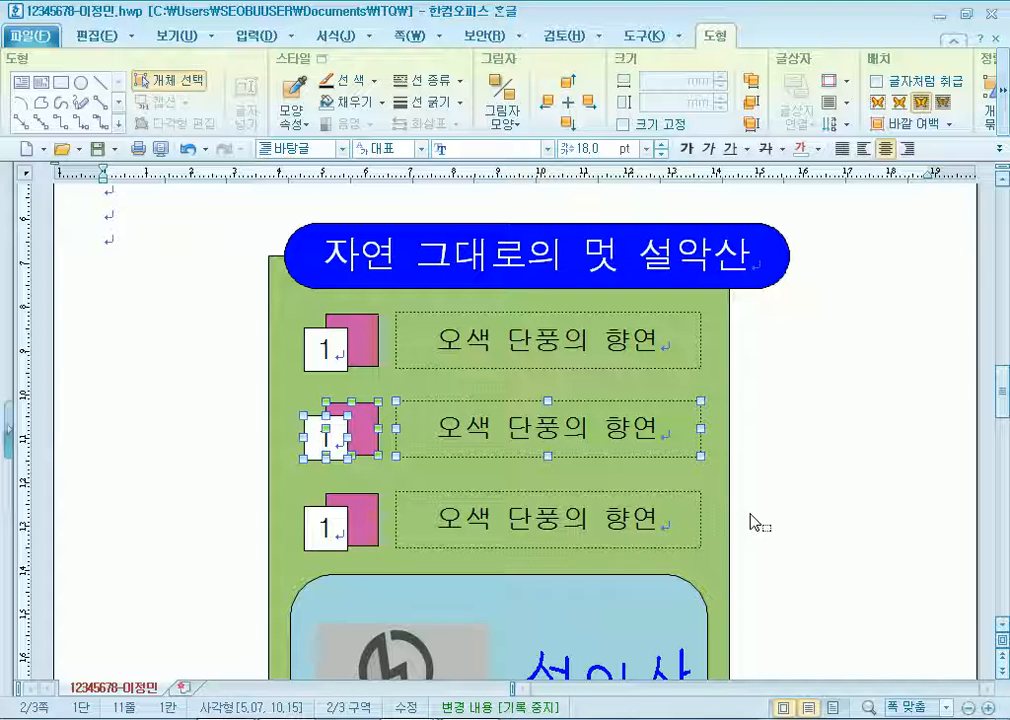
pyautogui.hotkey('ctrl', 'z')
pyautogui.hotkey('ctrl', 'z')
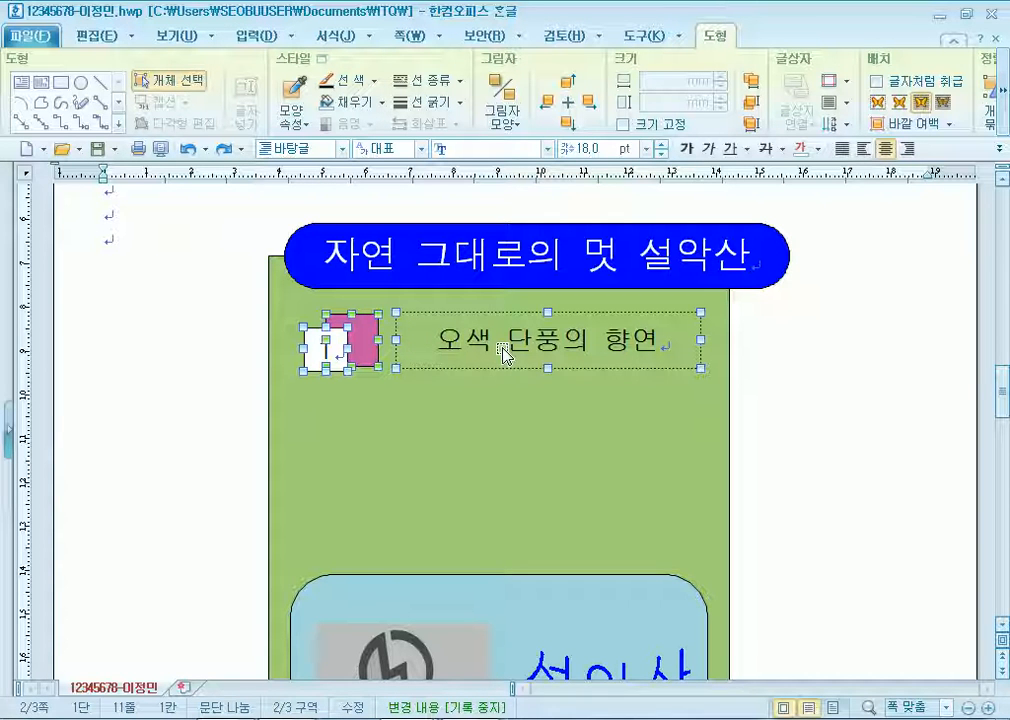
pyautogui.click(818, 415)
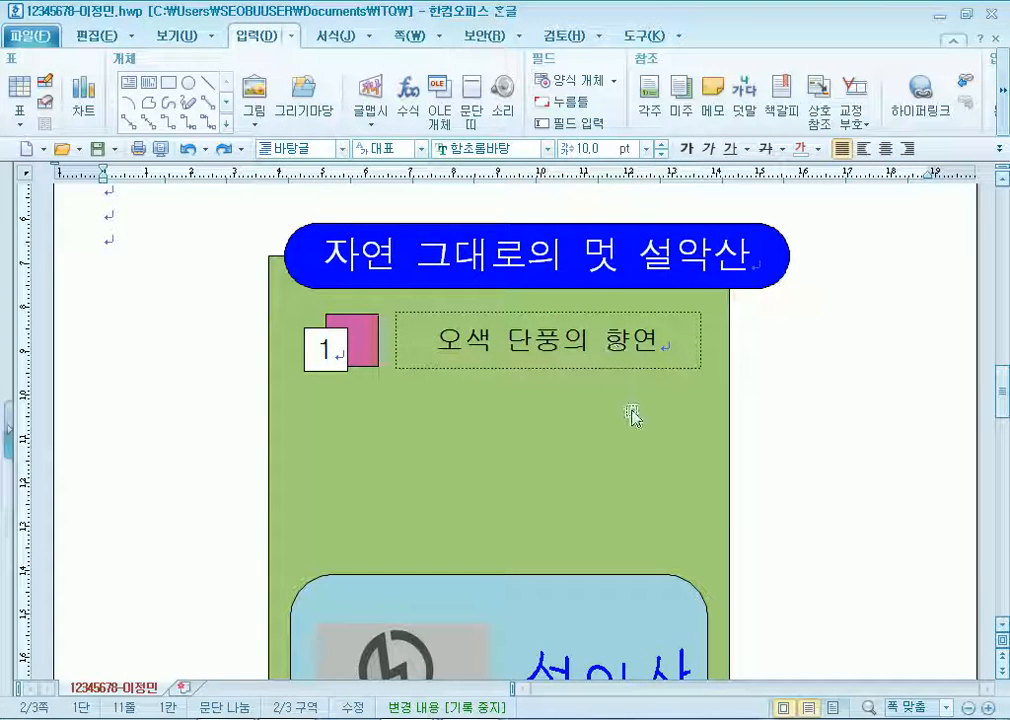
pyautogui.click(648, 346)
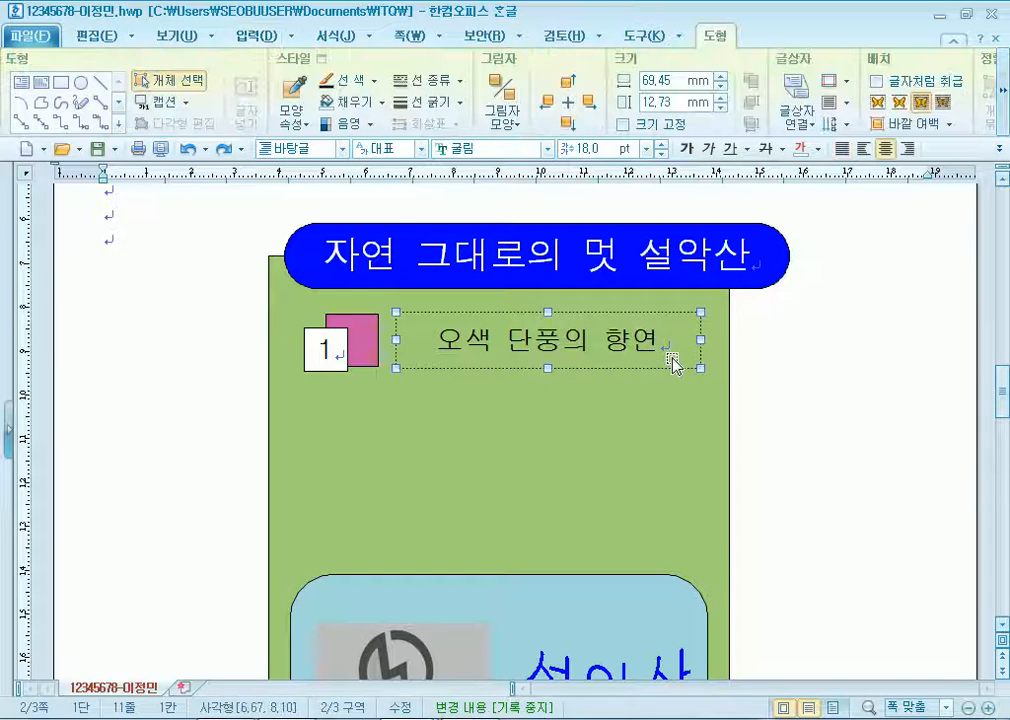
pyautogui.click(766, 422)
pyautogui.click(682, 366)
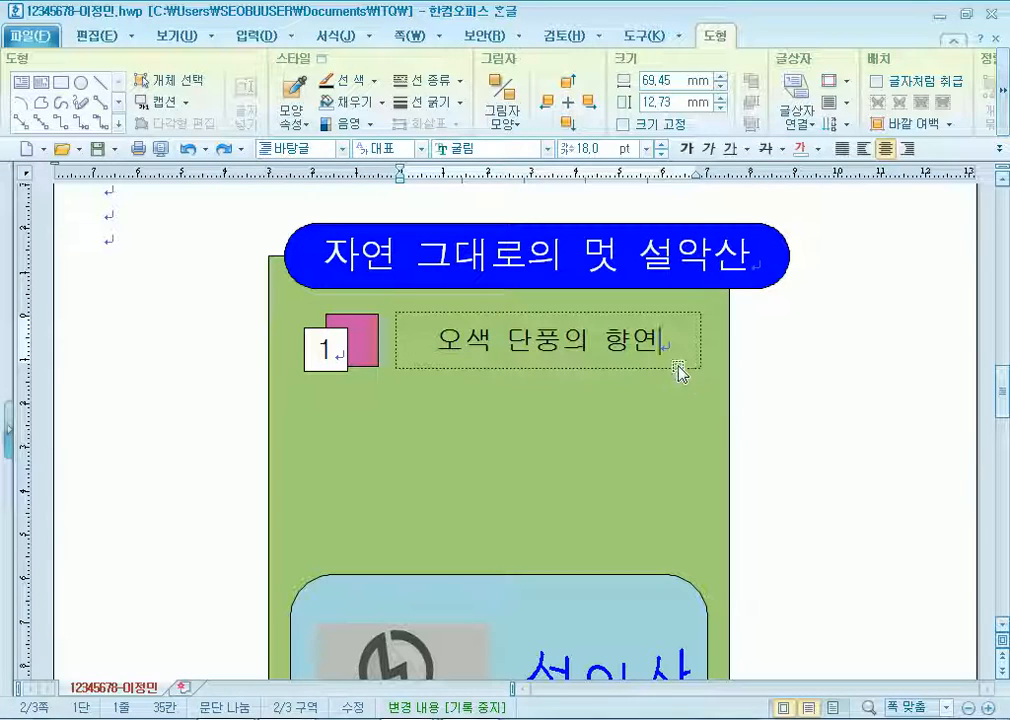
pyautogui.click(683, 368)
pyautogui.click(693, 421)
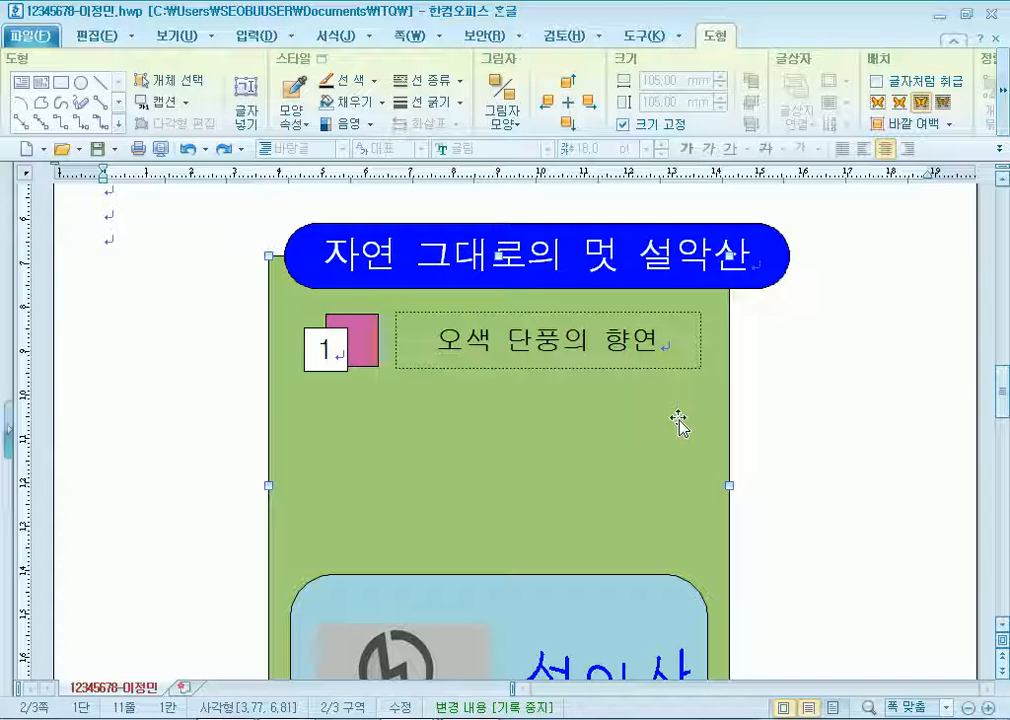
pyautogui.click(334, 350)
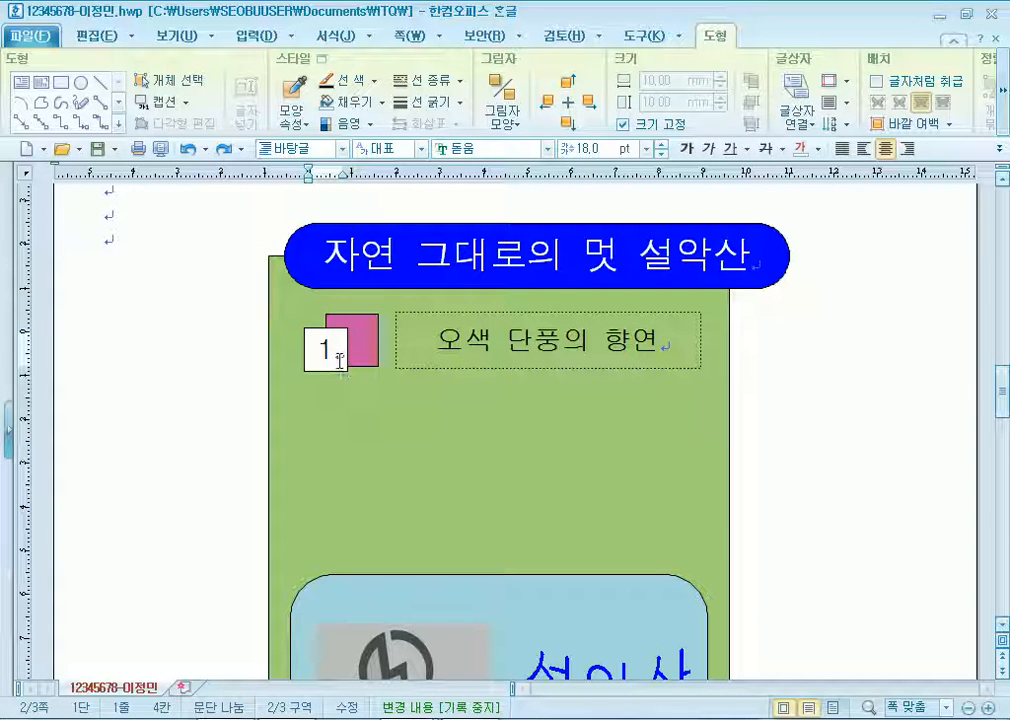
pyautogui.click(362, 330)
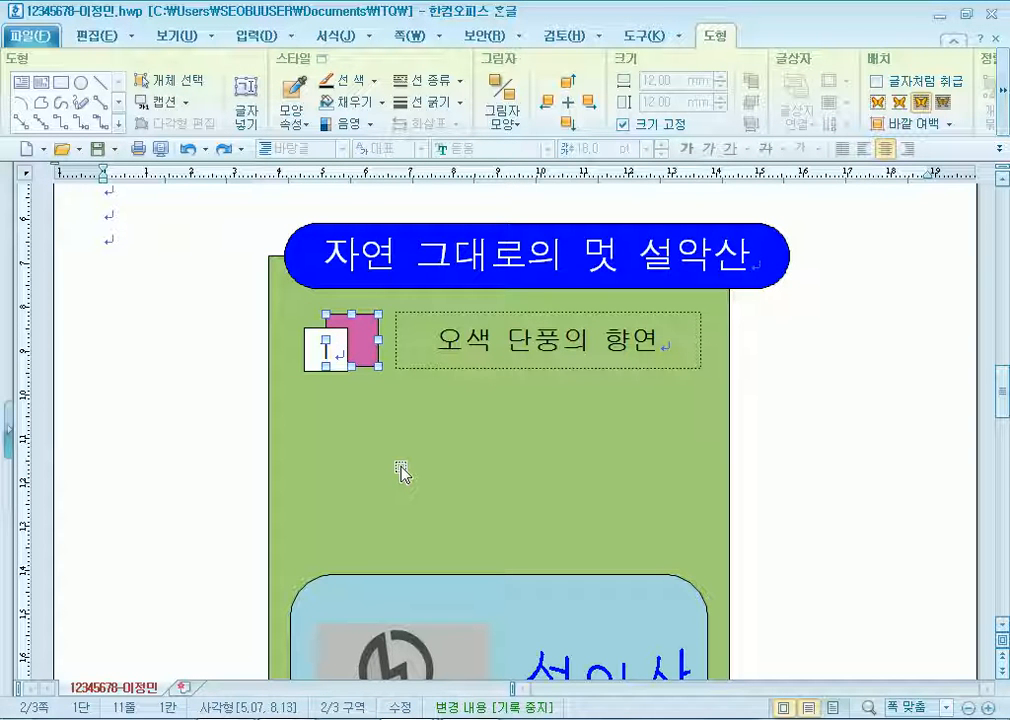
pyautogui.click(331, 385)
pyautogui.click(328, 350)
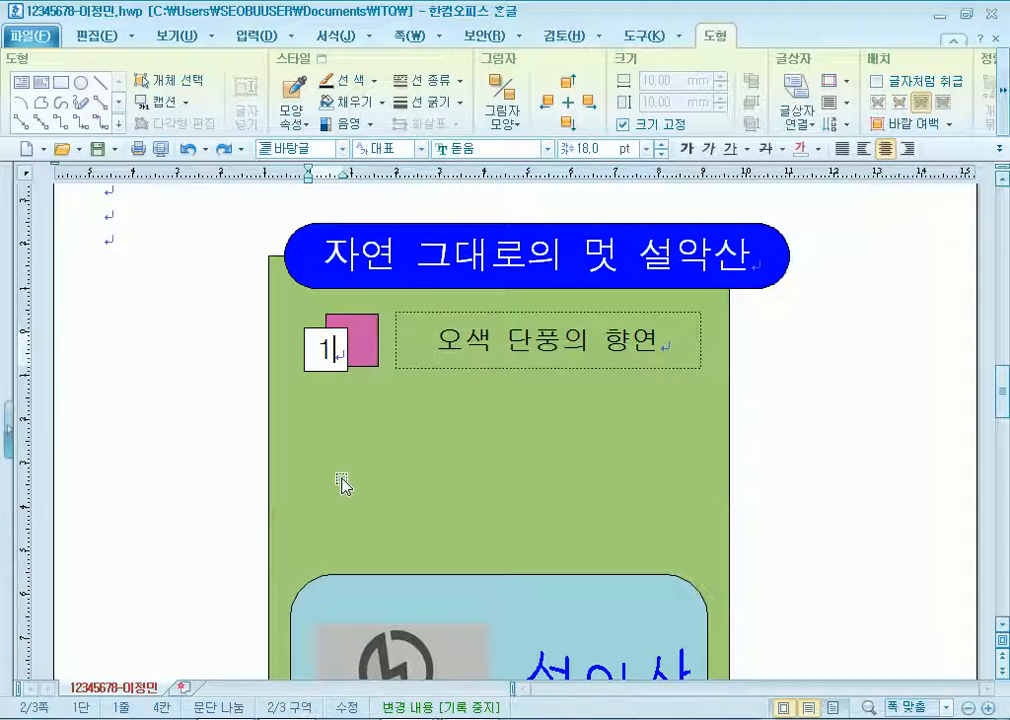
pyautogui.click(491, 341)
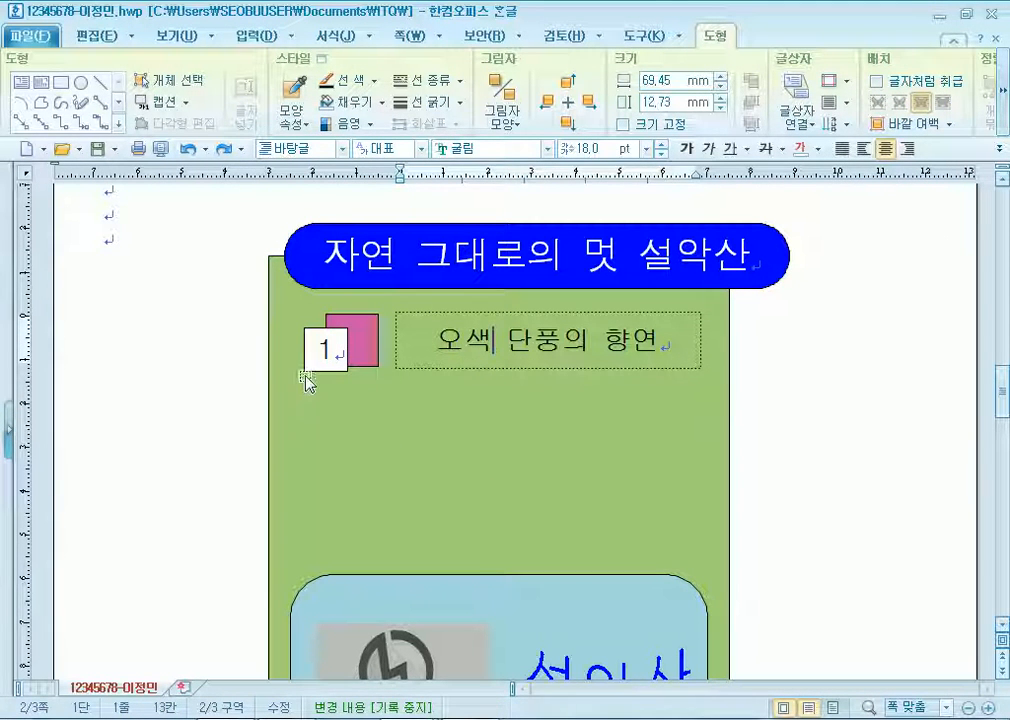
pyautogui.click(335, 352)
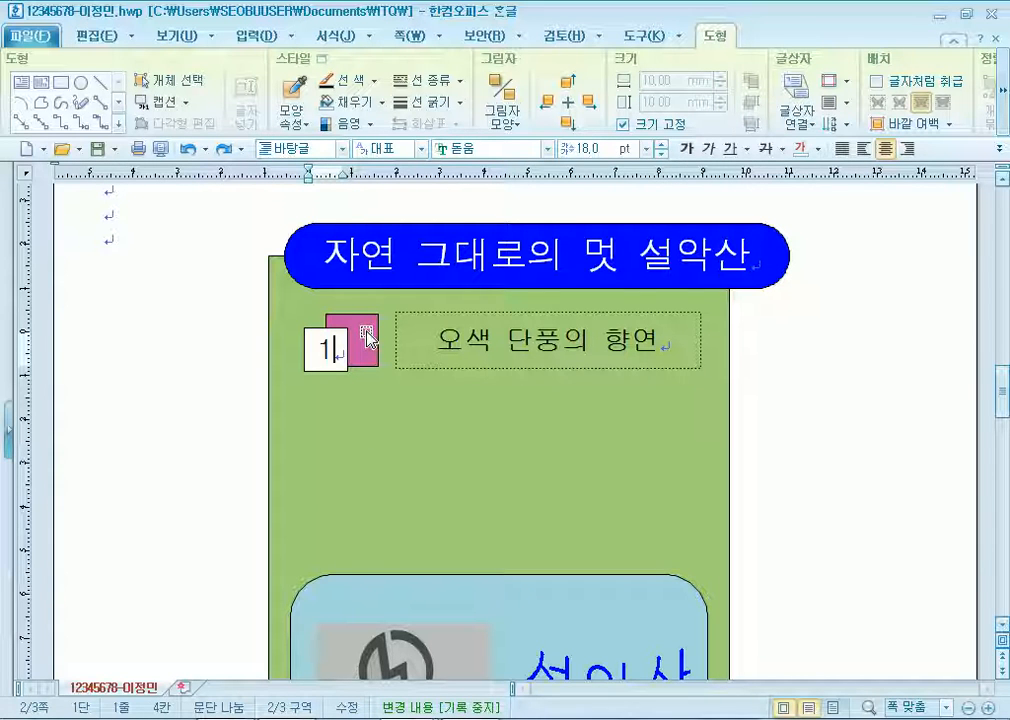
pyautogui.click(367, 337)
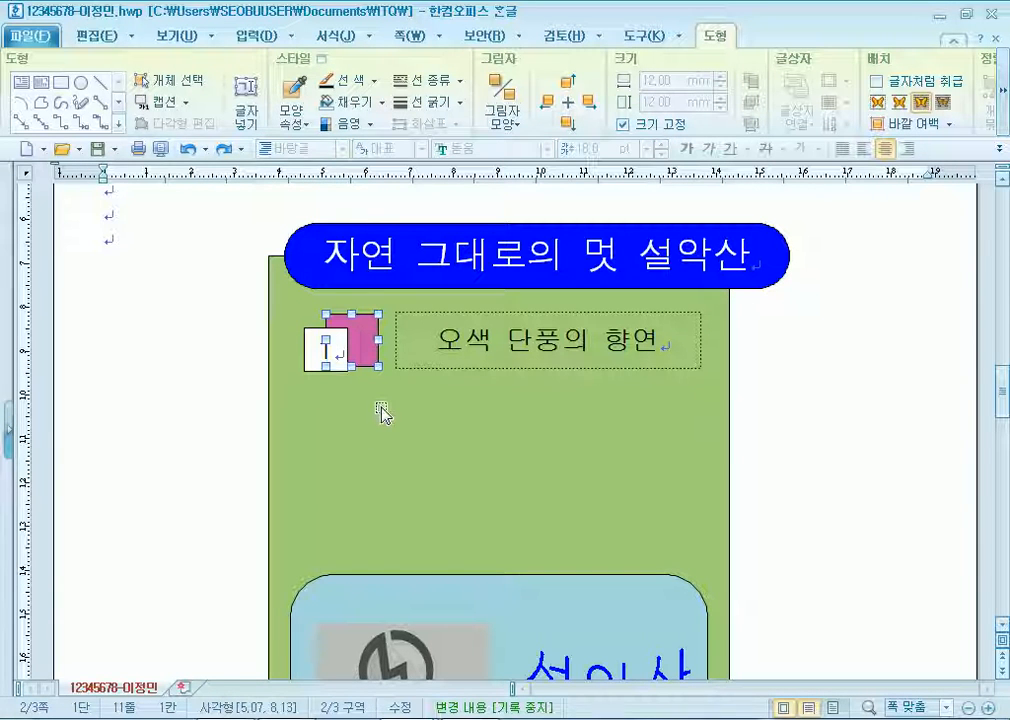
# Copy row 1's number box, pink square and text box straight down twice, evenly spaced above the light-blue rounded rectangle
pyautogui.moveTo(224, 288); pyautogui.dragTo(815, 423)
pyautogui.moveTo(362, 345); pyautogui.dragTo(360, 418)
pyautogui.click(818, 502)
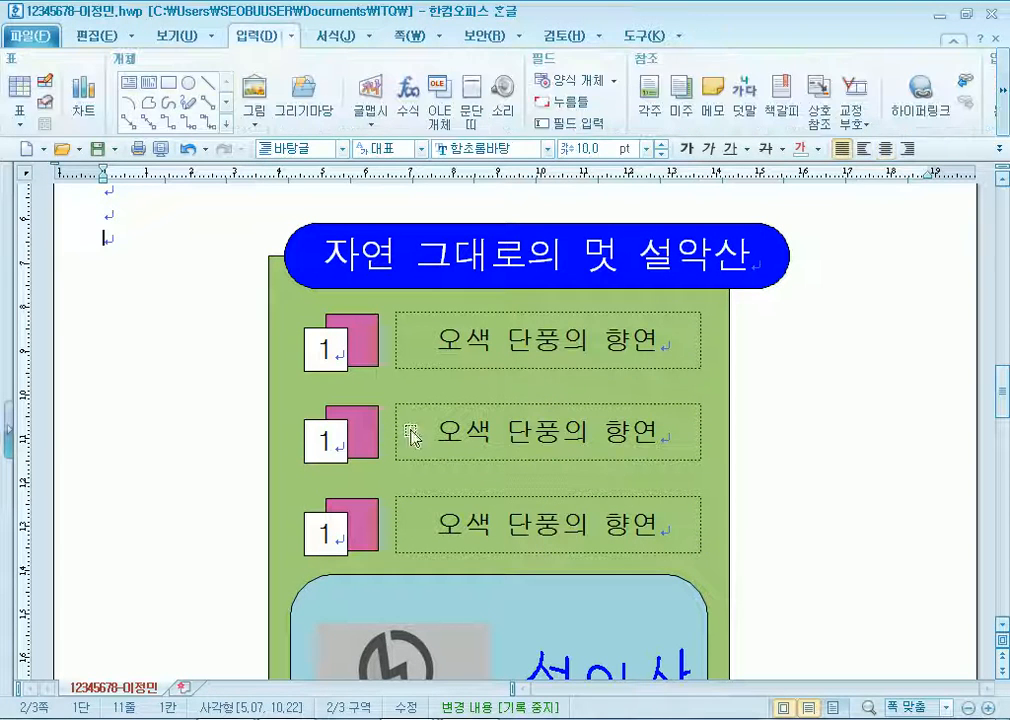
# Change the number in the second row's box to 2 and in the third row's box to 3
pyautogui.click(322, 434)
pyautogui.click(324, 438)
pyautogui.press('BackSpace')
pyautogui.write('2')
pyautogui.click(331, 530)
pyautogui.press('BackSpace')
pyautogui.write('3')
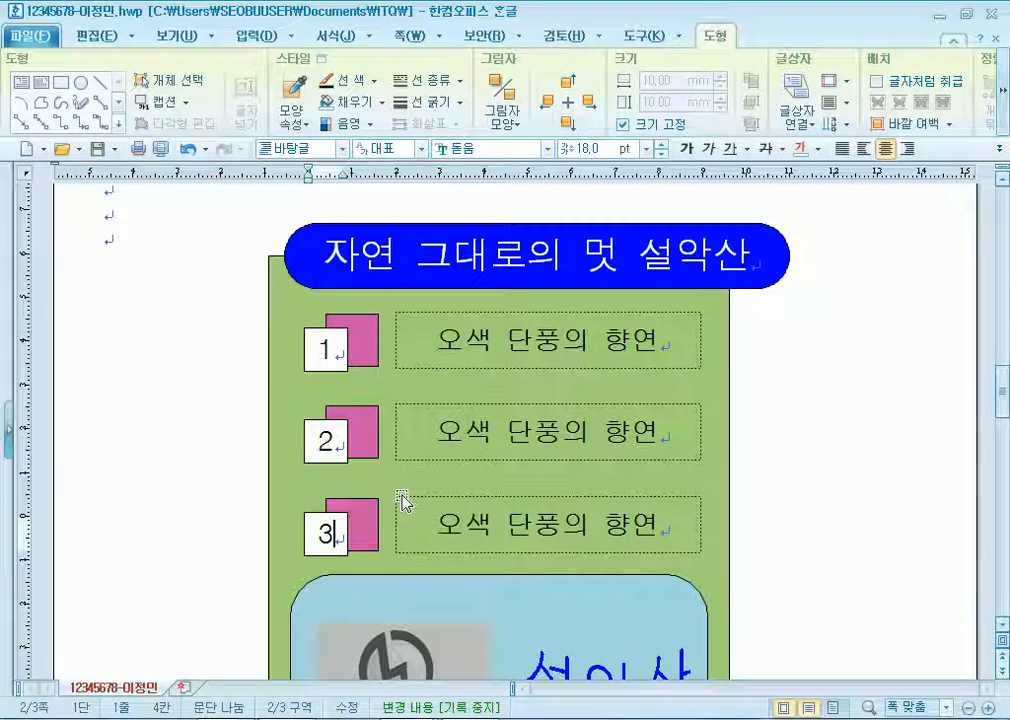
# Fill the second row's pink square with teal and the third row's with orange
pyautogui.doubleClick(362, 430)
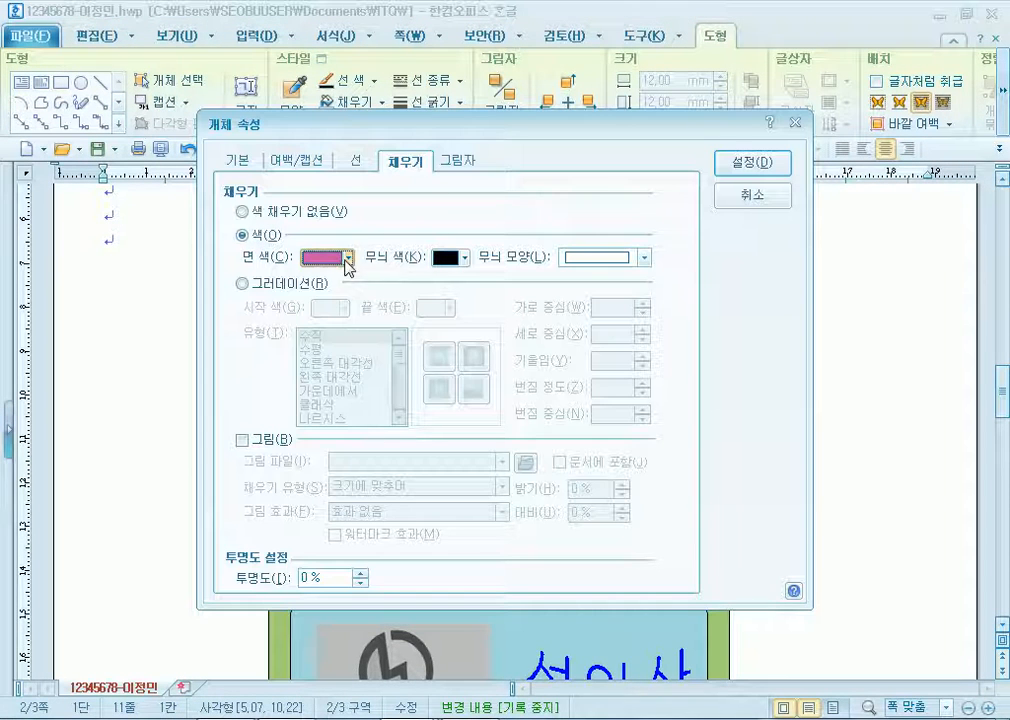
pyautogui.click(347, 259)
pyautogui.click(437, 325)
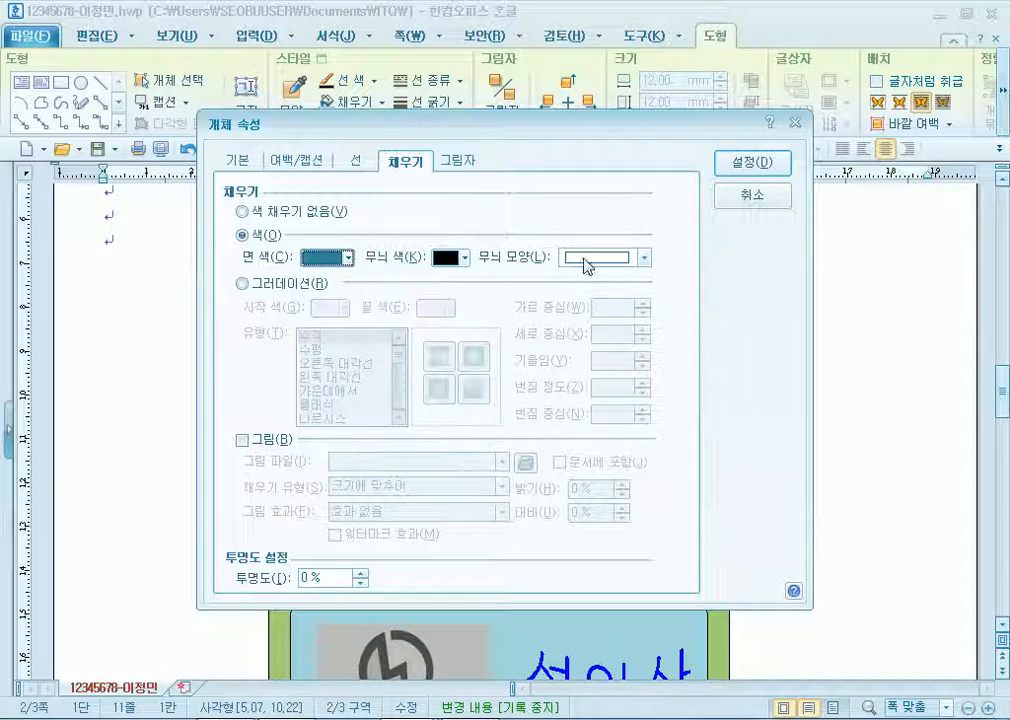
pyautogui.click(752, 160)
pyautogui.doubleClick(360, 520)
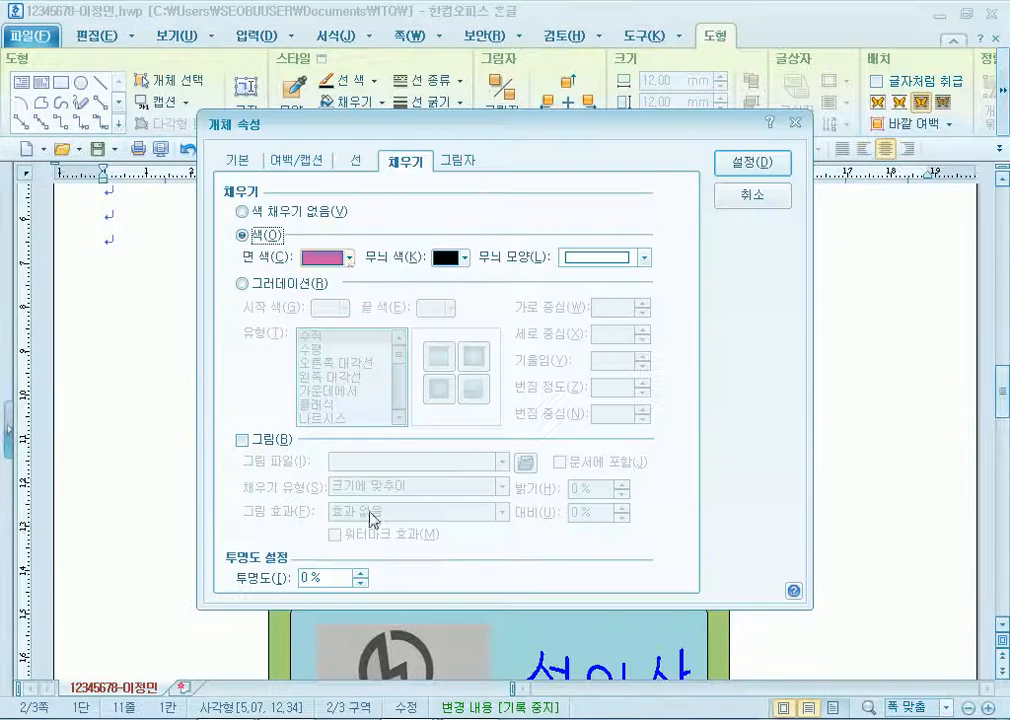
pyautogui.click(349, 258)
pyautogui.click(407, 315)
pyautogui.click(752, 162)
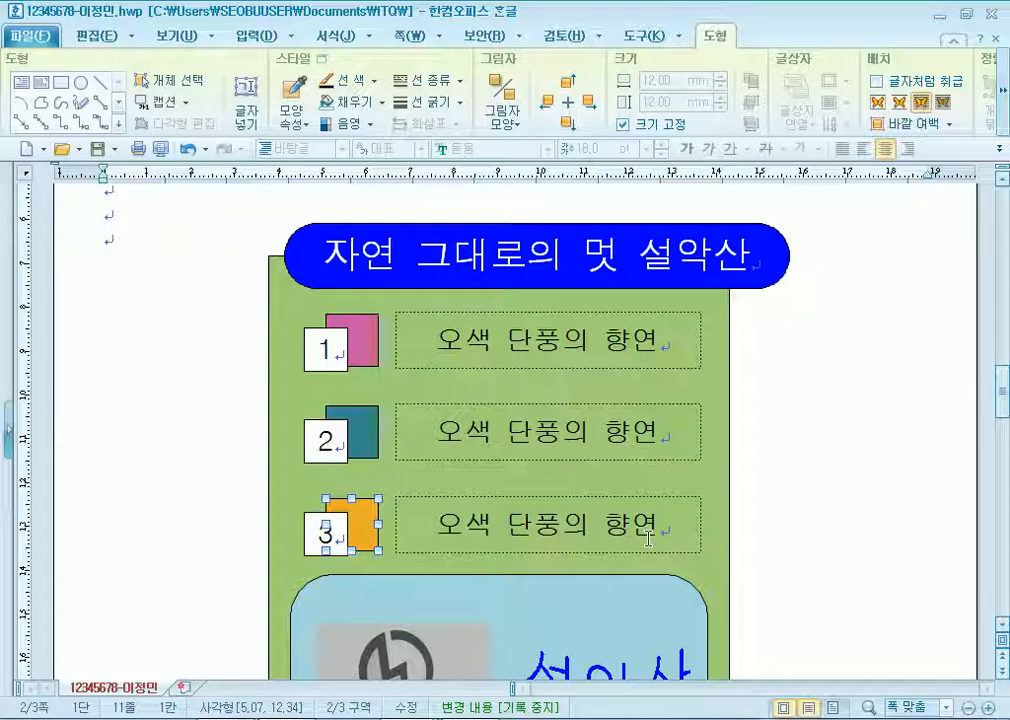
# Replace the second row's text with "눈꽃 봉우리 설경" and the third row's with "비단 꽃길 산행"
pyautogui.scroll(-2, 640, 545)
pyautogui.moveTo(436, 364); pyautogui.dragTo(663, 364)
pyautogui.write('눈꽃 ')
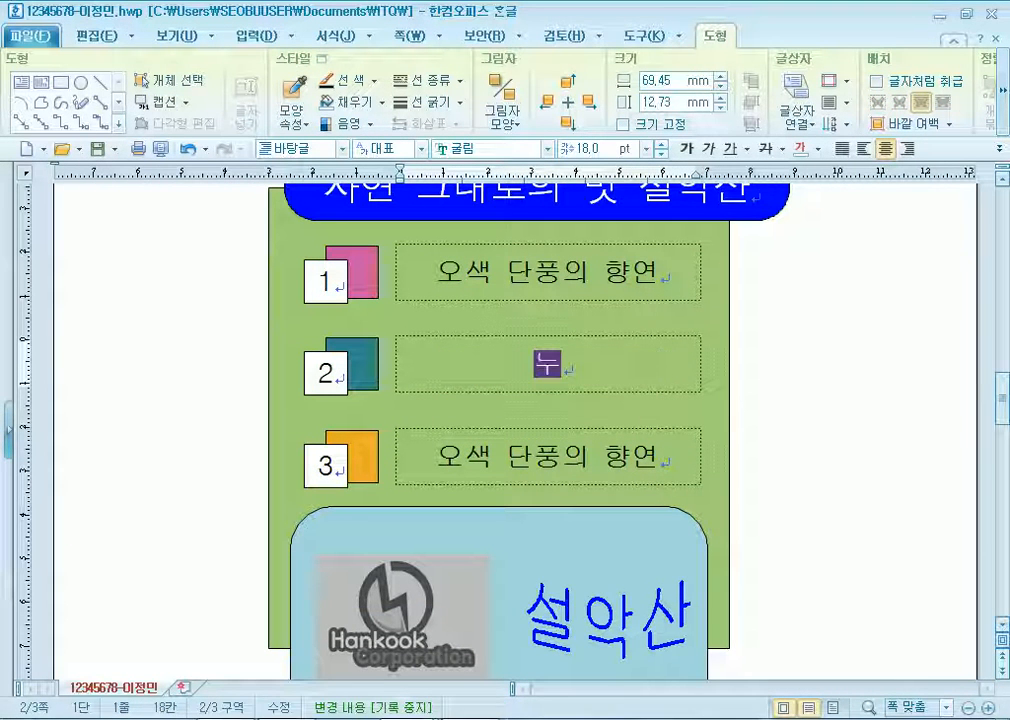
pyautogui.write('봉우리 설경')
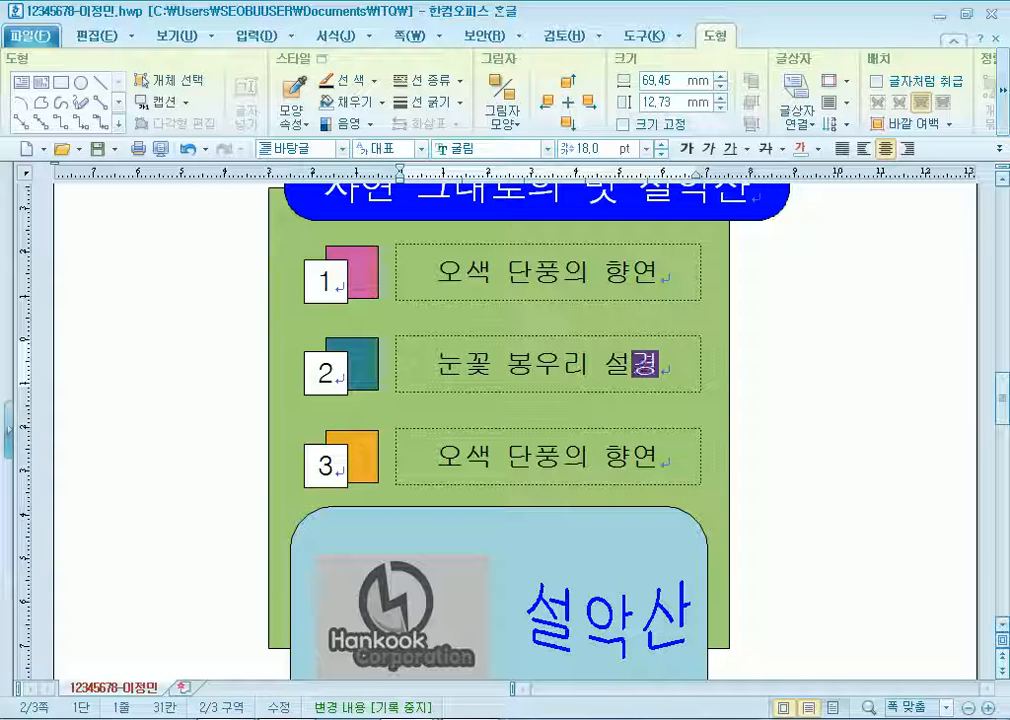
pyautogui.moveTo(663, 456); pyautogui.dragTo(664, 362)
pyautogui.write('ㅂ비단 꽃길 ')
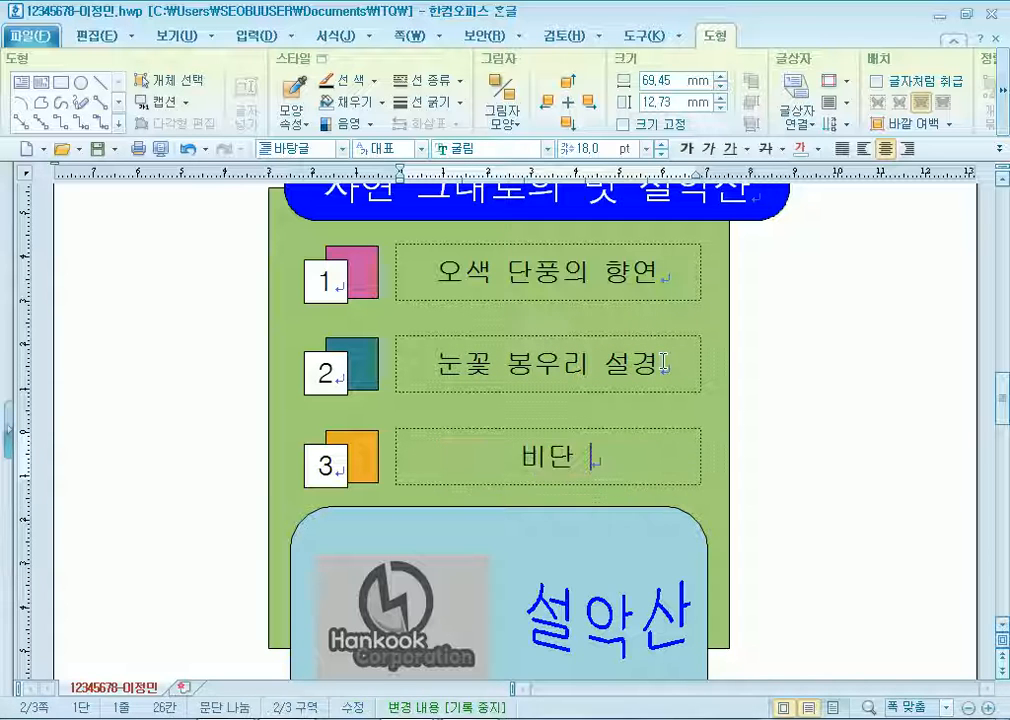
pyautogui.write('산행')
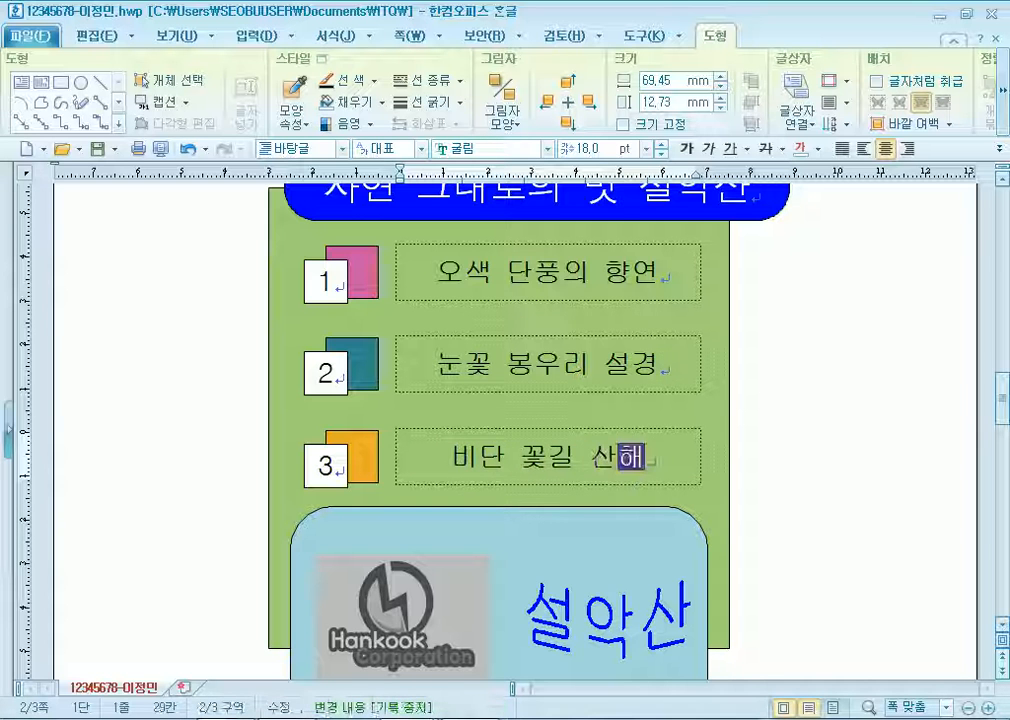
pyautogui.click(143, 197)
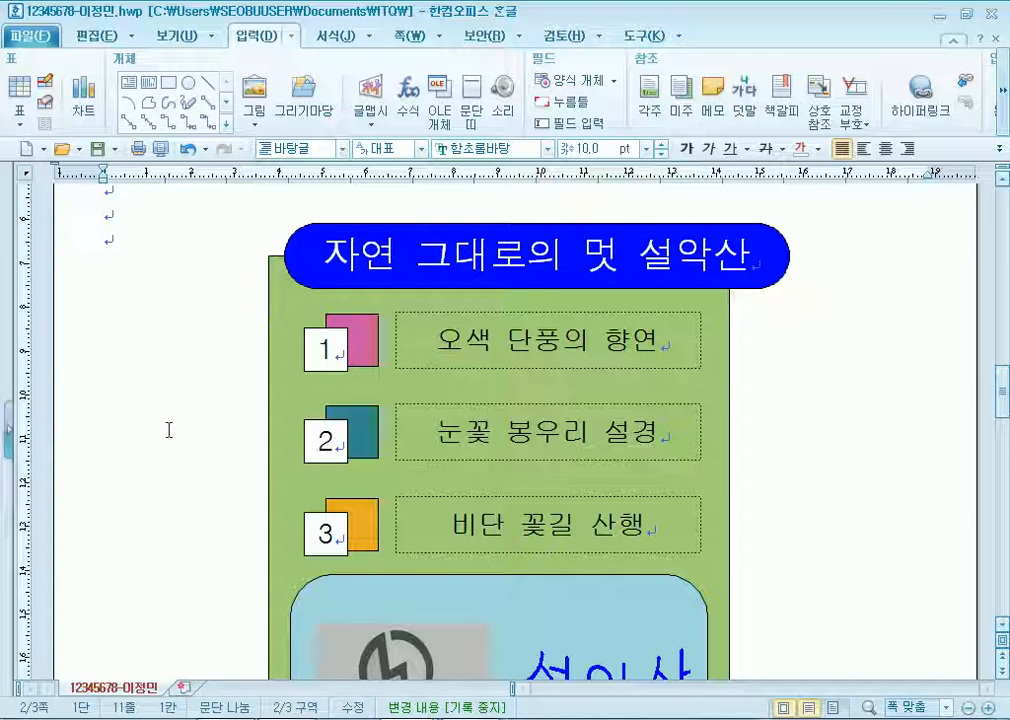
# Switch to the document 빈 문서 1 and place the cursor on the last empty line below the 4
pyautogui.scroll(2, 172, 430)
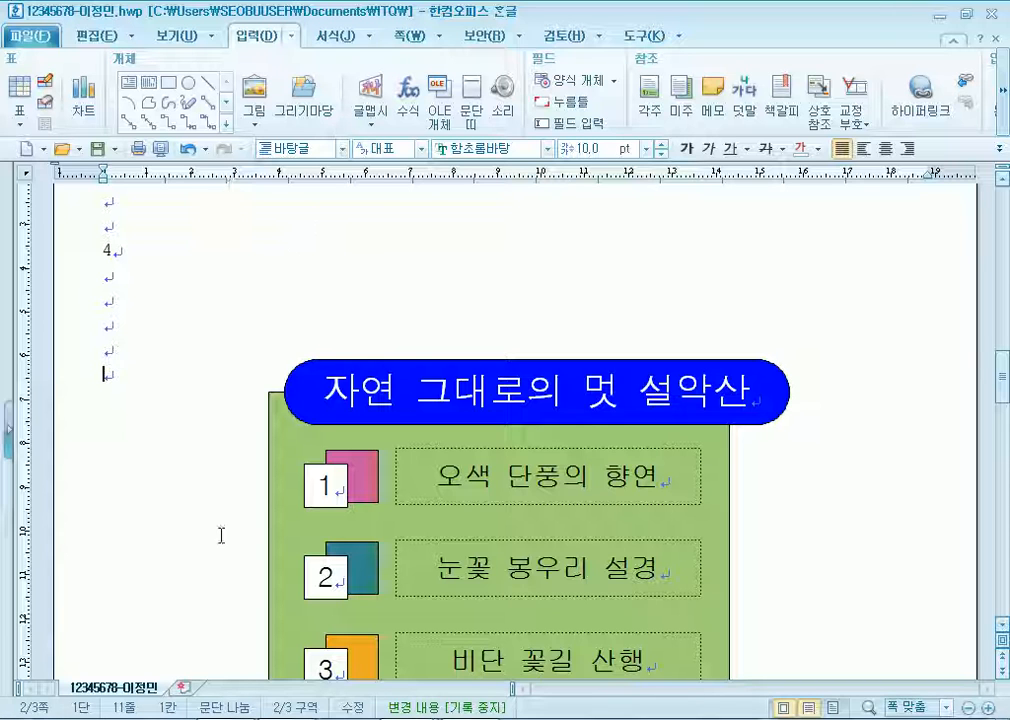
pyautogui.click(409, 719)
pyautogui.click(490, 645)
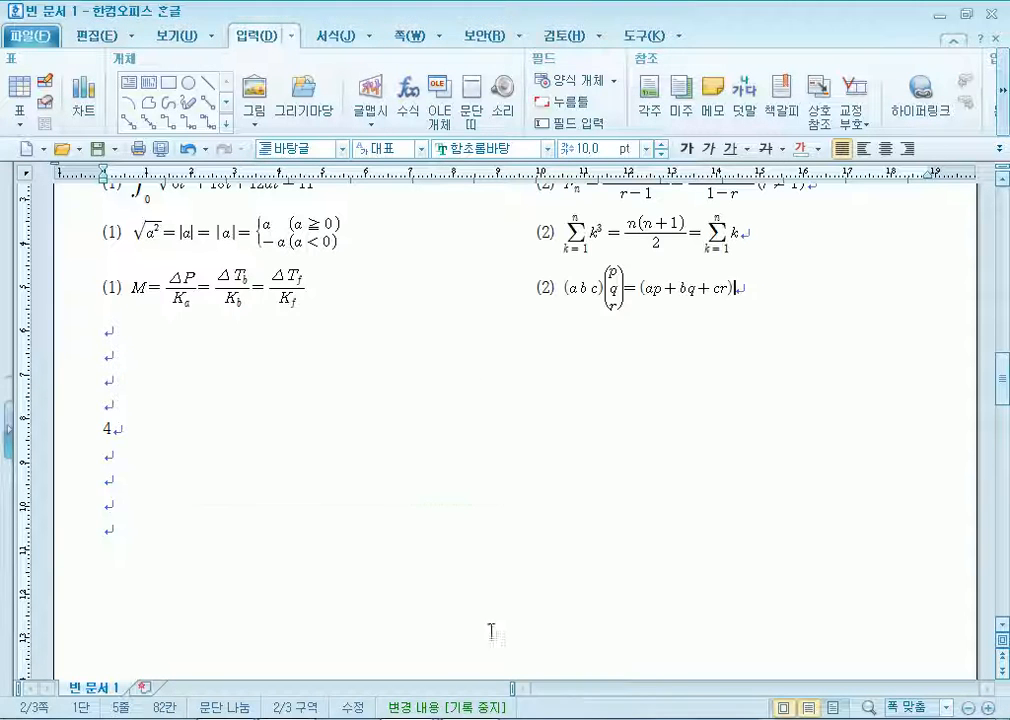
pyautogui.click(160, 478)
pyautogui.scroll(-2, 215, 500)
pyautogui.scroll(5, 225, 516)
pyautogui.scroll(-10, 232, 516)
pyautogui.scroll(3, 238, 512)
pyautogui.click(144, 266)
pyautogui.scroll(1, 241, 331)
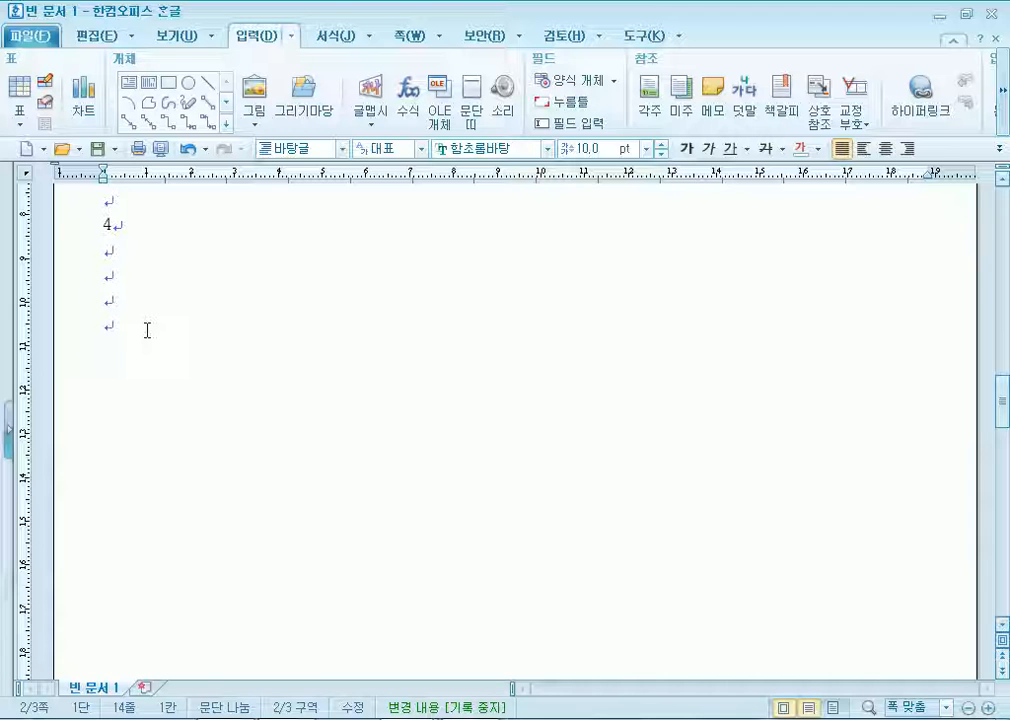
# Draw a rectangle about 141 by 75 mm and move it down and slightly right, just below the last empty line
pyautogui.click(169, 83)
pyautogui.moveTo(162, 227)
pyautogui.mouseDown()
pyautogui.moveTo(708, 503)
pyautogui.moveTo(781, 557)
pyautogui.mouseUp()
pyautogui.click(71, 238)
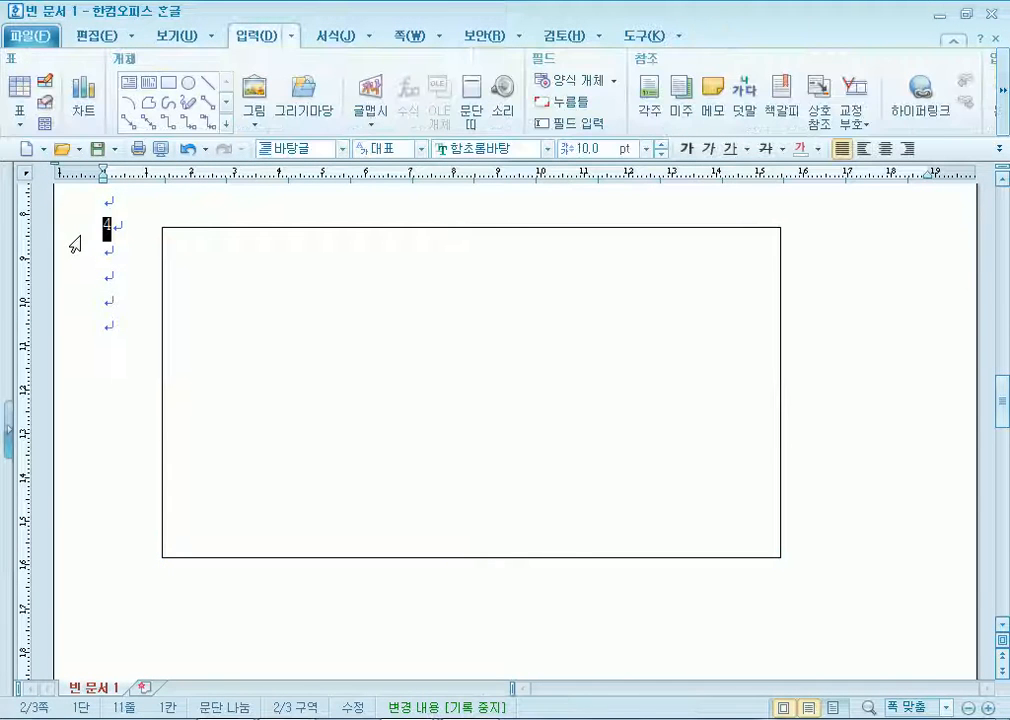
pyautogui.moveTo(299, 287); pyautogui.dragTo(307, 385)
pyautogui.click(128, 319)
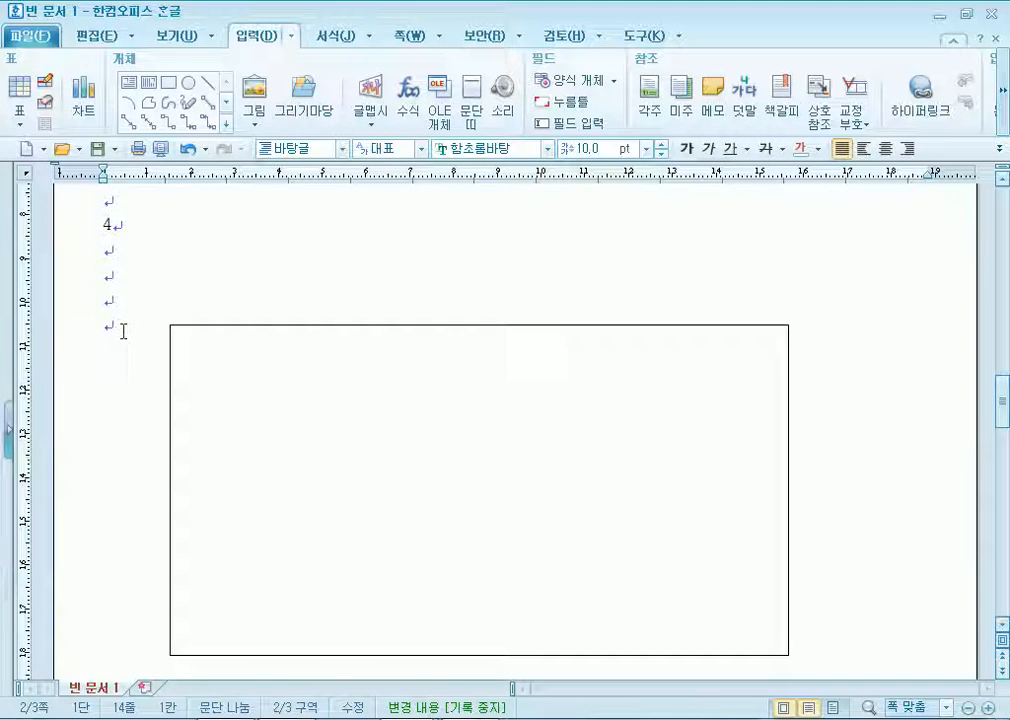
pyautogui.moveTo(309, 413); pyautogui.dragTo(196, 412)
pyautogui.moveTo(239, 443); pyautogui.dragTo(326, 440)
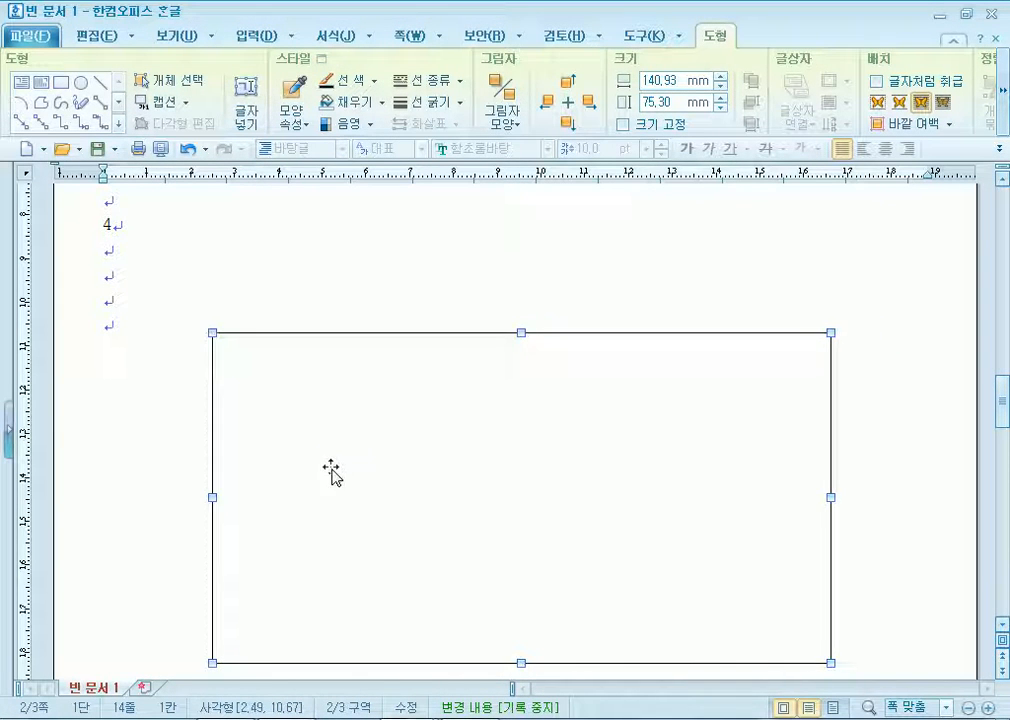
# Set the rectangle's size to 130 mm wide by 140 mm high
pyautogui.scroll(-3, 340, 503)
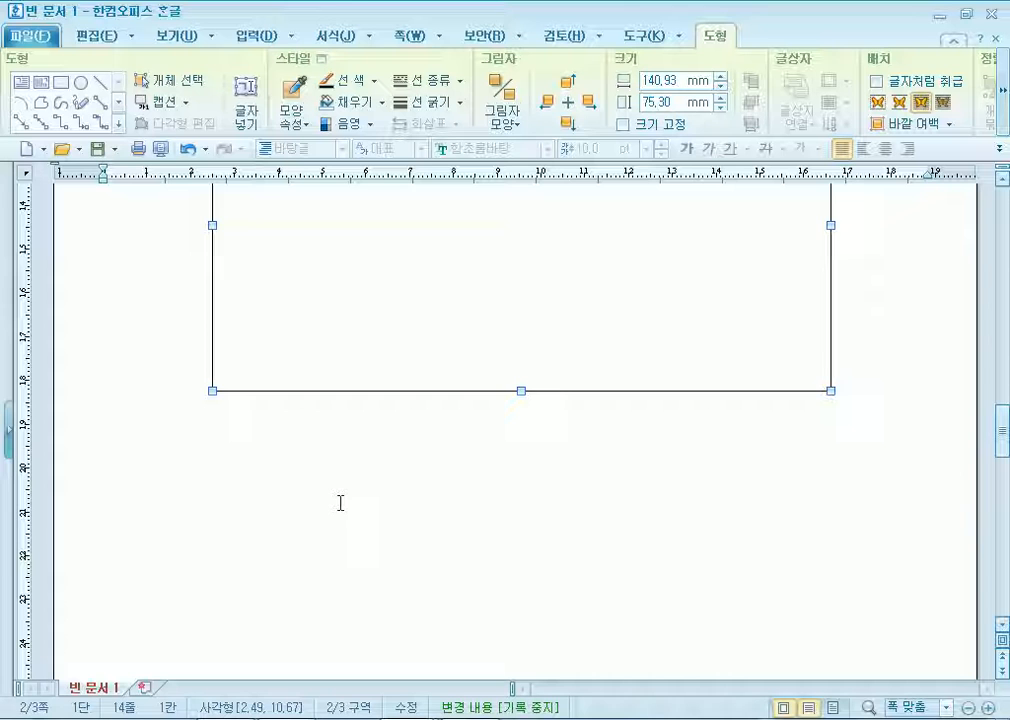
pyautogui.scroll(3, 340, 503)
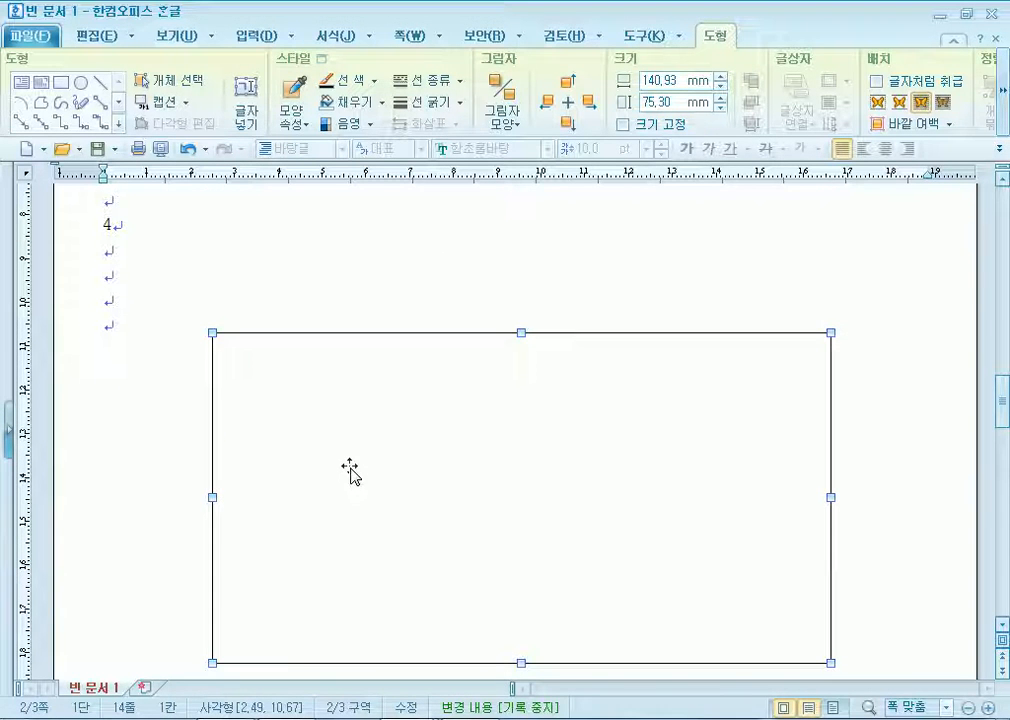
pyautogui.press('Escape')
pyautogui.click(456, 483)
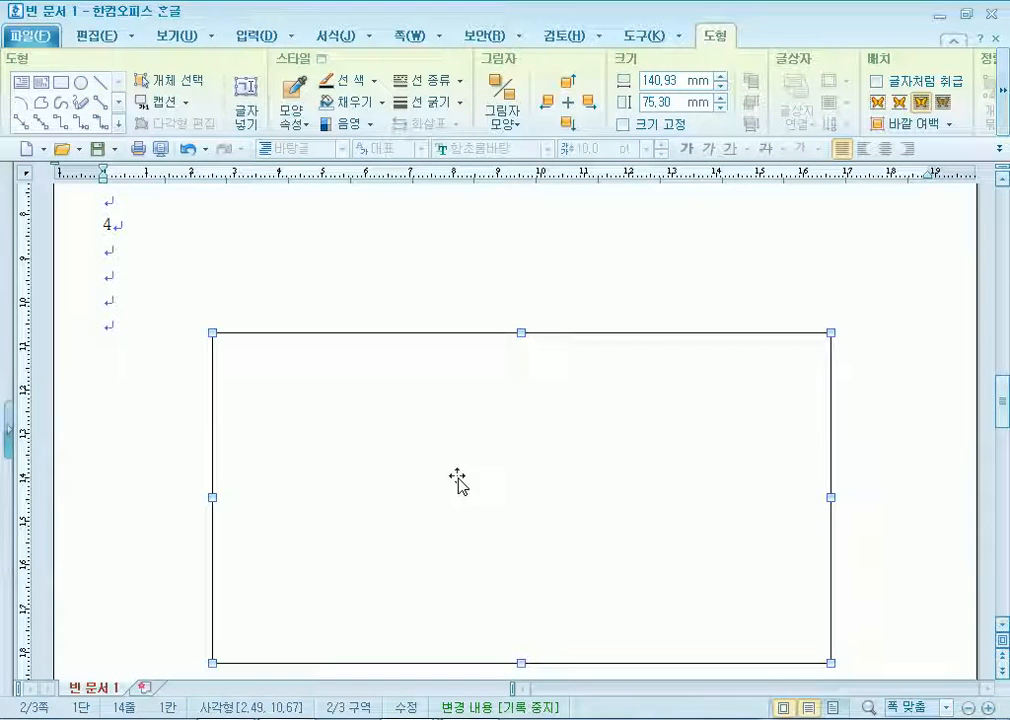
pyautogui.doubleClick(456, 483)
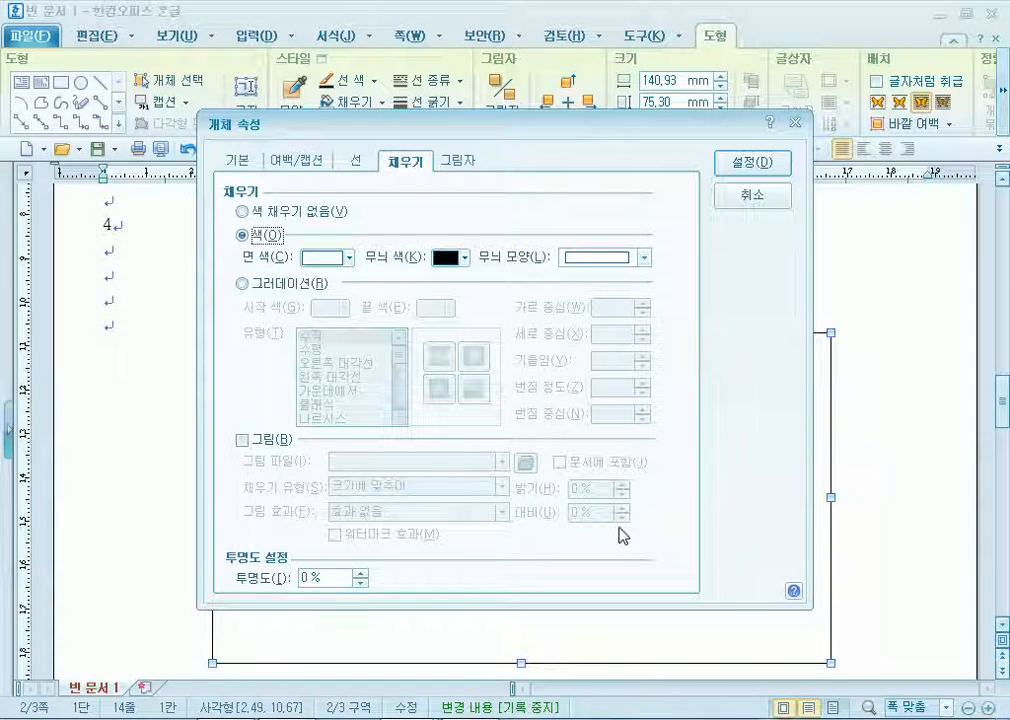
pyautogui.click(236, 160)
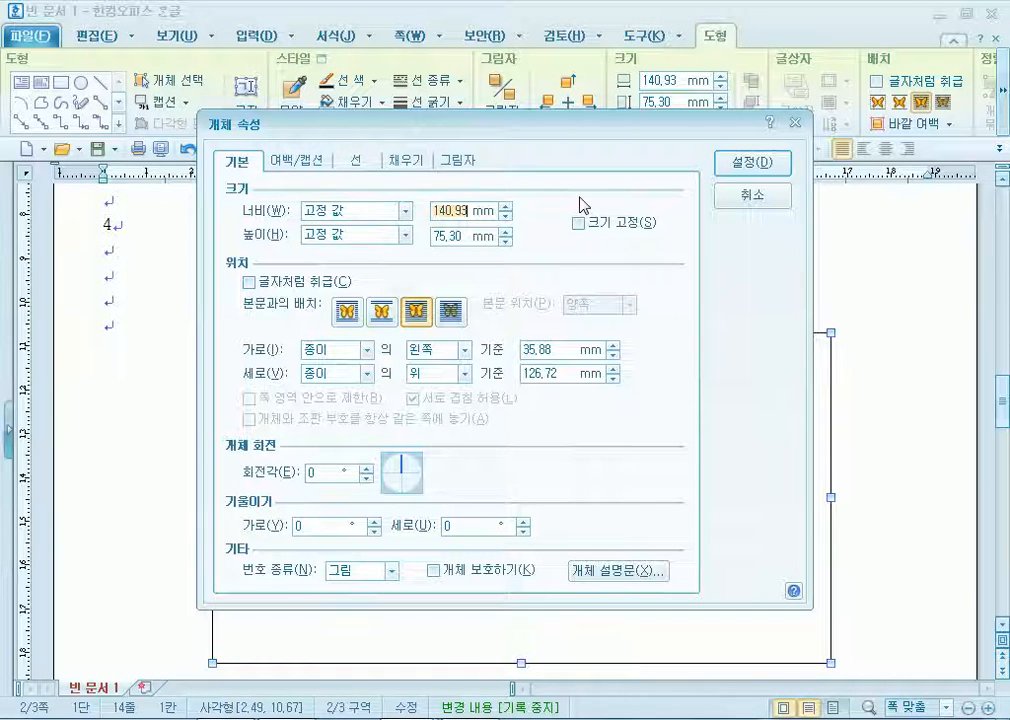
pyautogui.write('130')
pyautogui.press('Tab')
pyautogui.write('140')
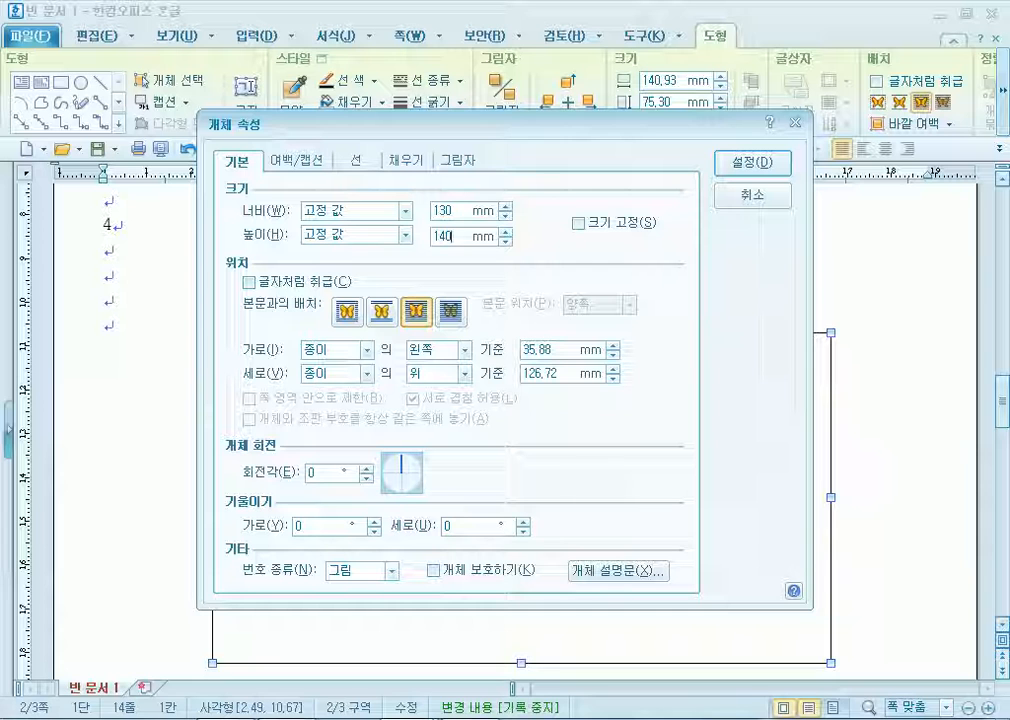
pyautogui.click(617, 228)
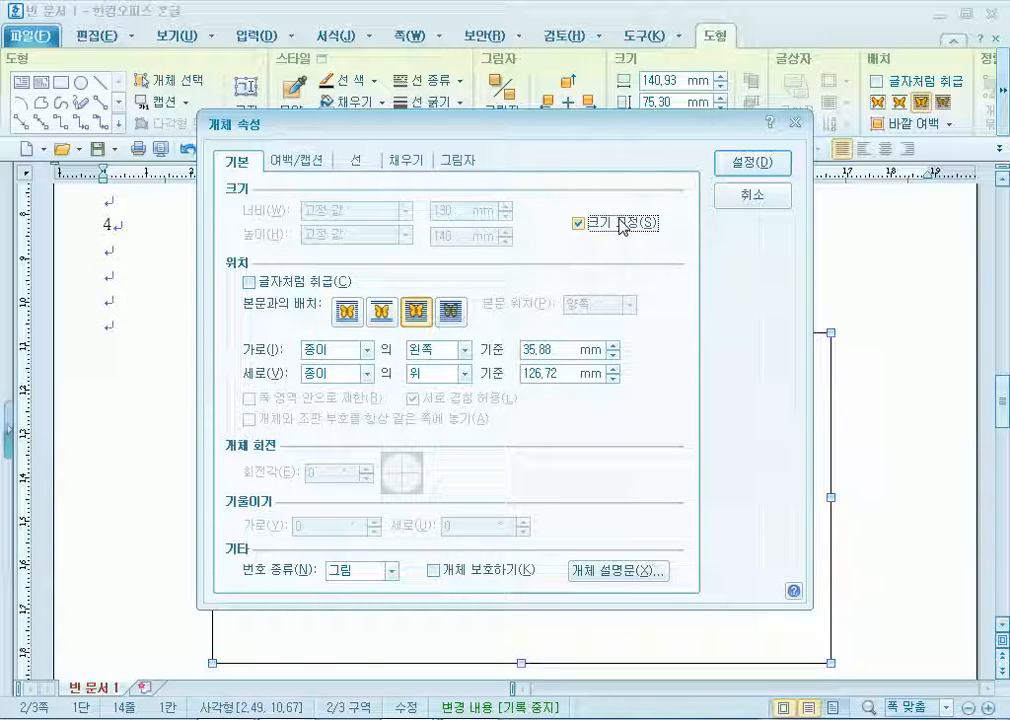
pyautogui.click(617, 224)
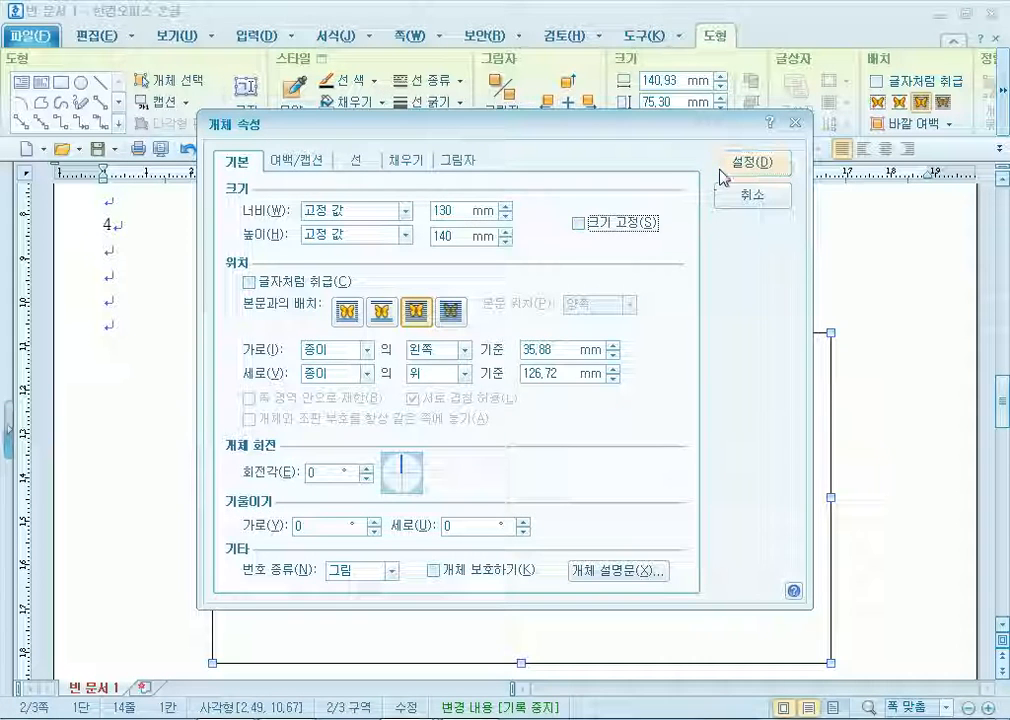
pyautogui.click(750, 162)
# Adjust the rectangle's upper edge, then set its height to 140 mm and lock its size
pyautogui.moveTo(497, 331); pyautogui.dragTo(500, 271)
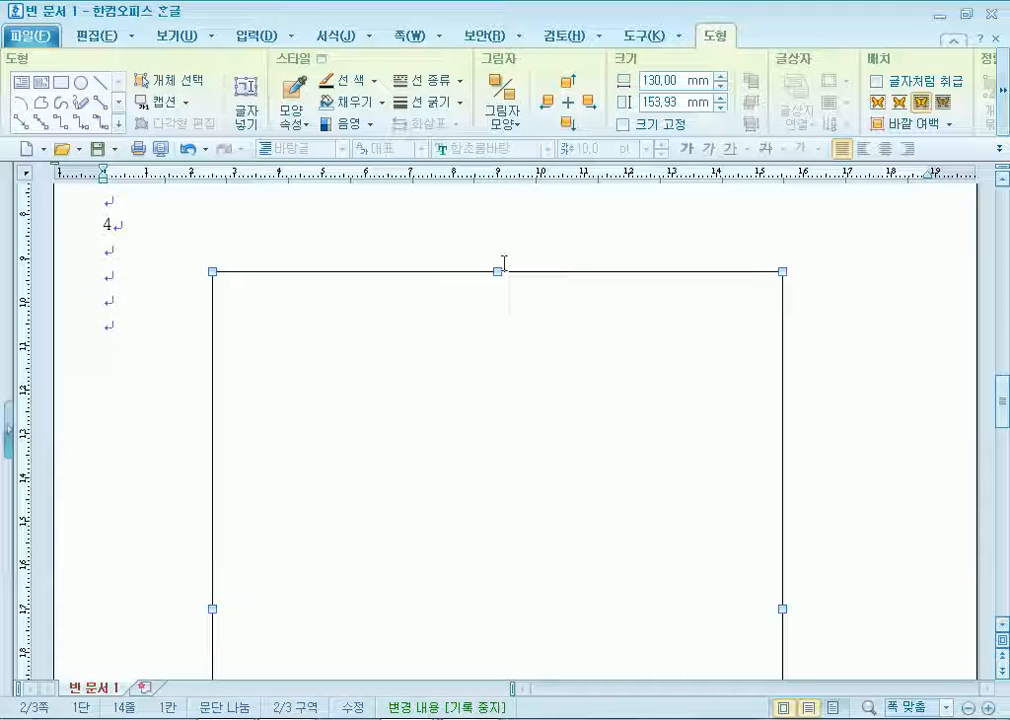
pyautogui.moveTo(498, 272); pyautogui.dragTo(498, 336)
pyautogui.doubleClick(540, 398)
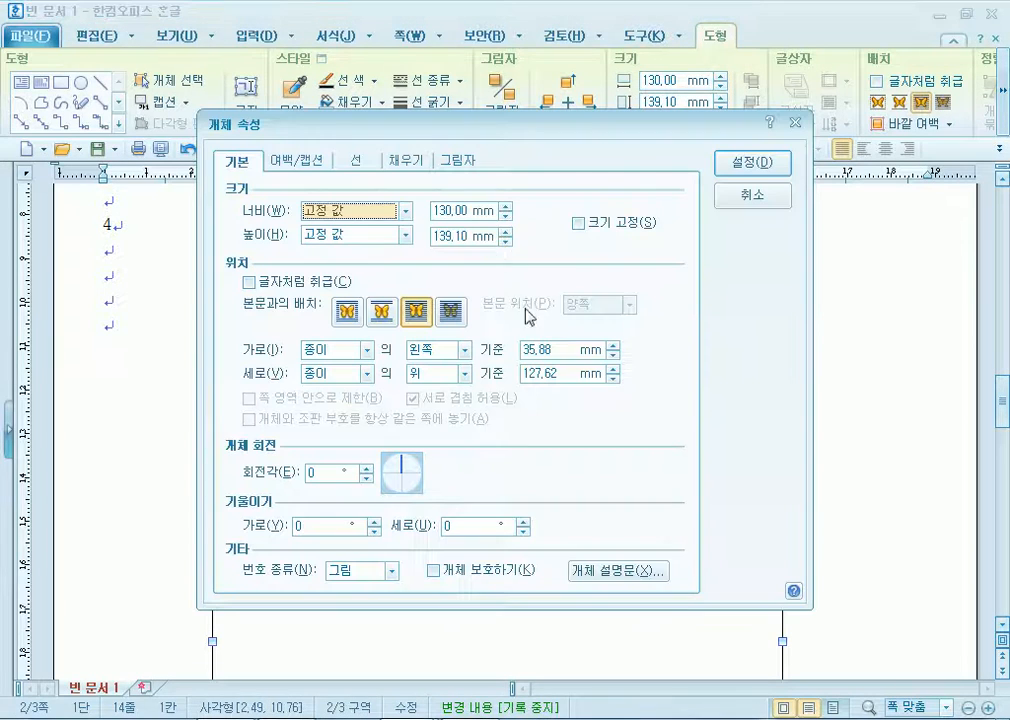
pyautogui.click(506, 231)
pyautogui.click(596, 229)
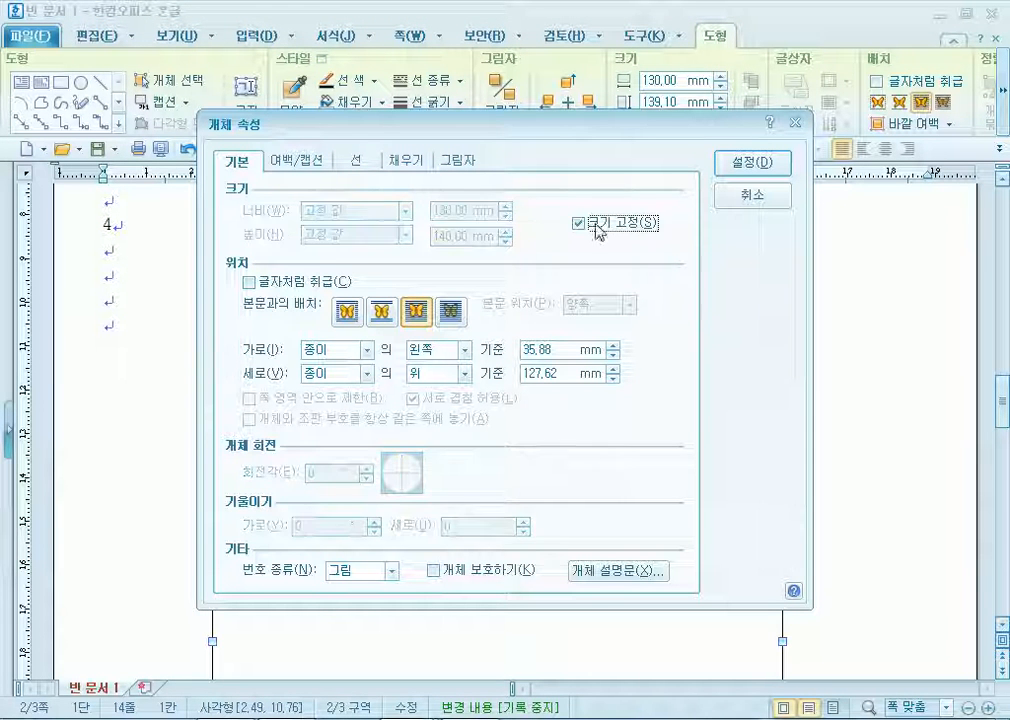
pyautogui.click(760, 162)
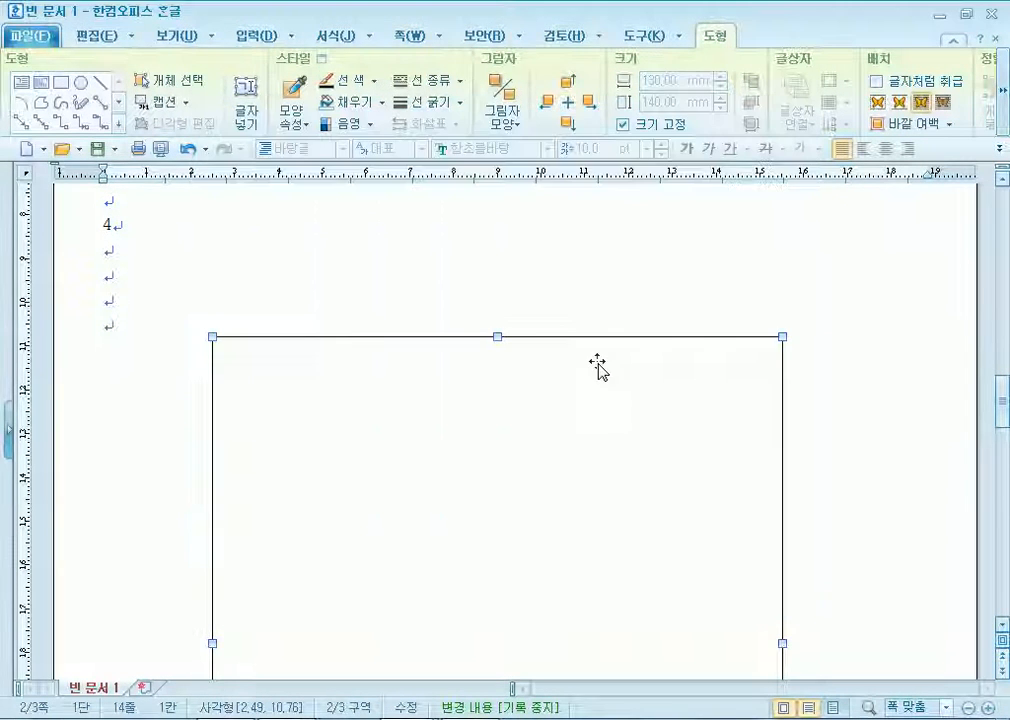
# Fill the 130 by 140 mm rectangle with a light blue face color
pyautogui.doubleClick(647, 446)
pyautogui.click(407, 162)
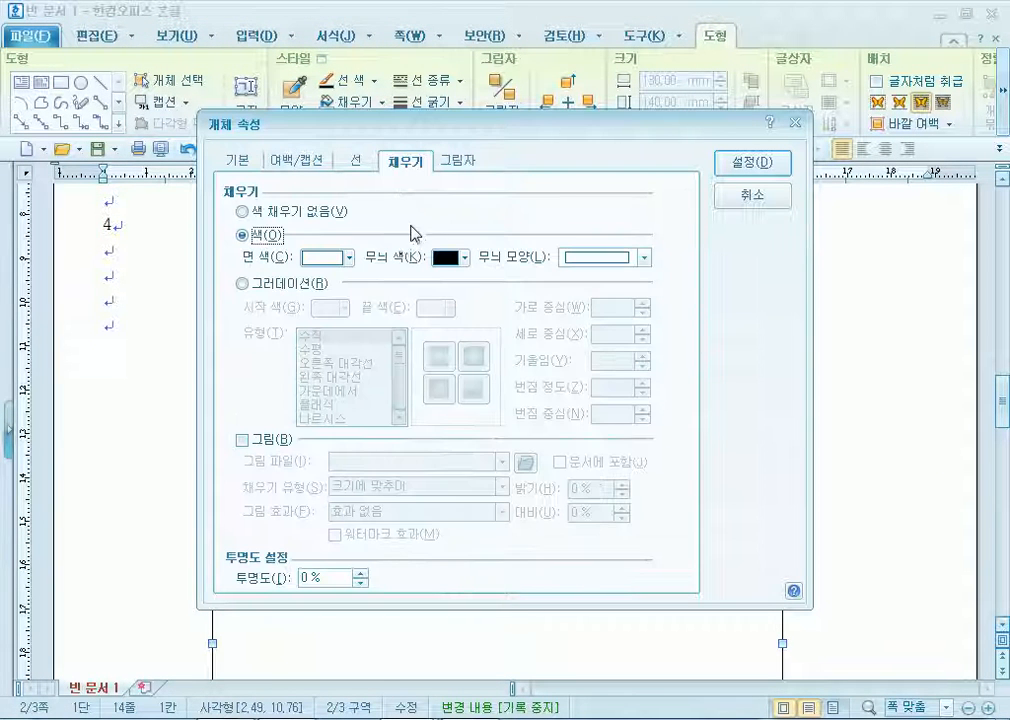
pyautogui.click(350, 259)
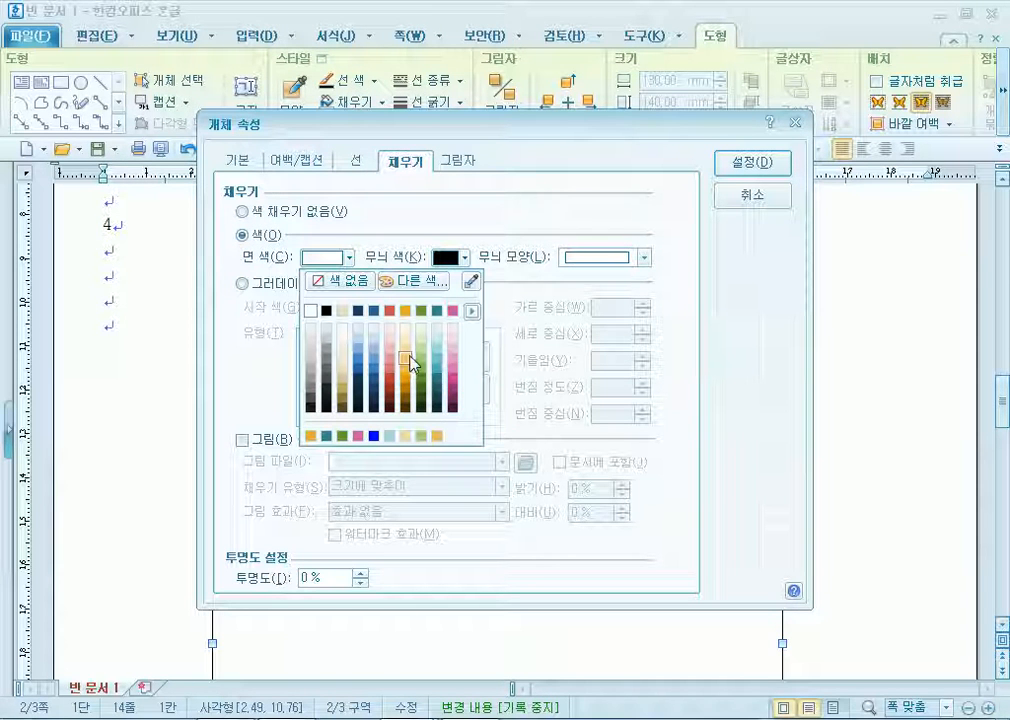
pyautogui.click(357, 347)
pyautogui.click(761, 176)
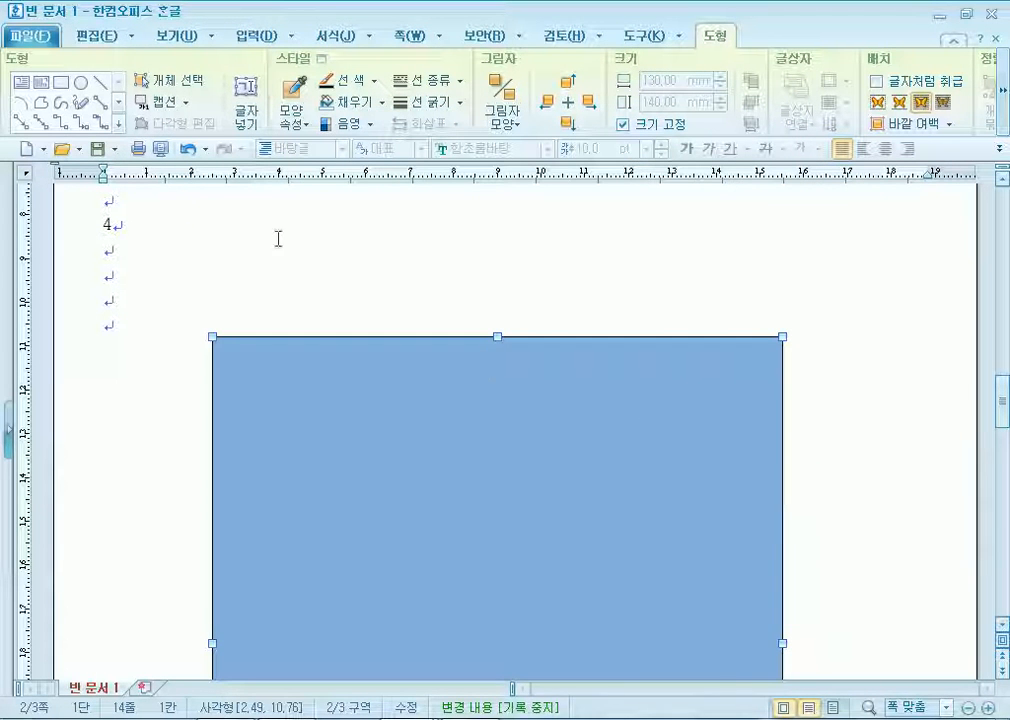
# Draw a text box about 132 by 14 mm across the blue rectangle's upper edge and enter "단종문화제의 의의"
pyautogui.click(67, 88)
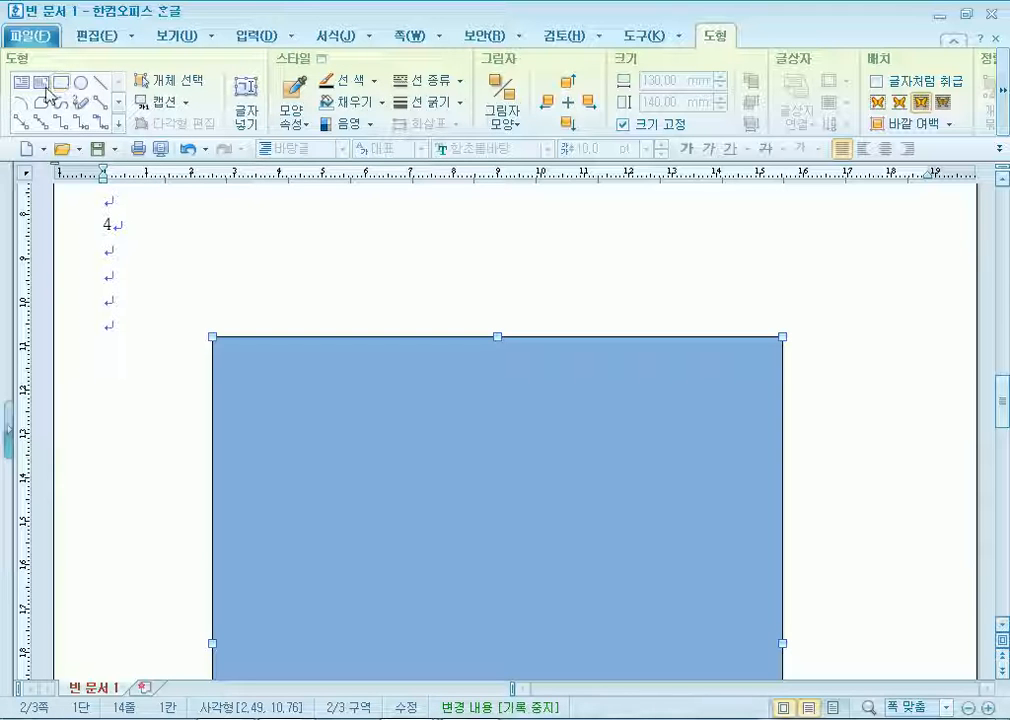
pyautogui.moveTo(210, 307); pyautogui.dragTo(789, 368)
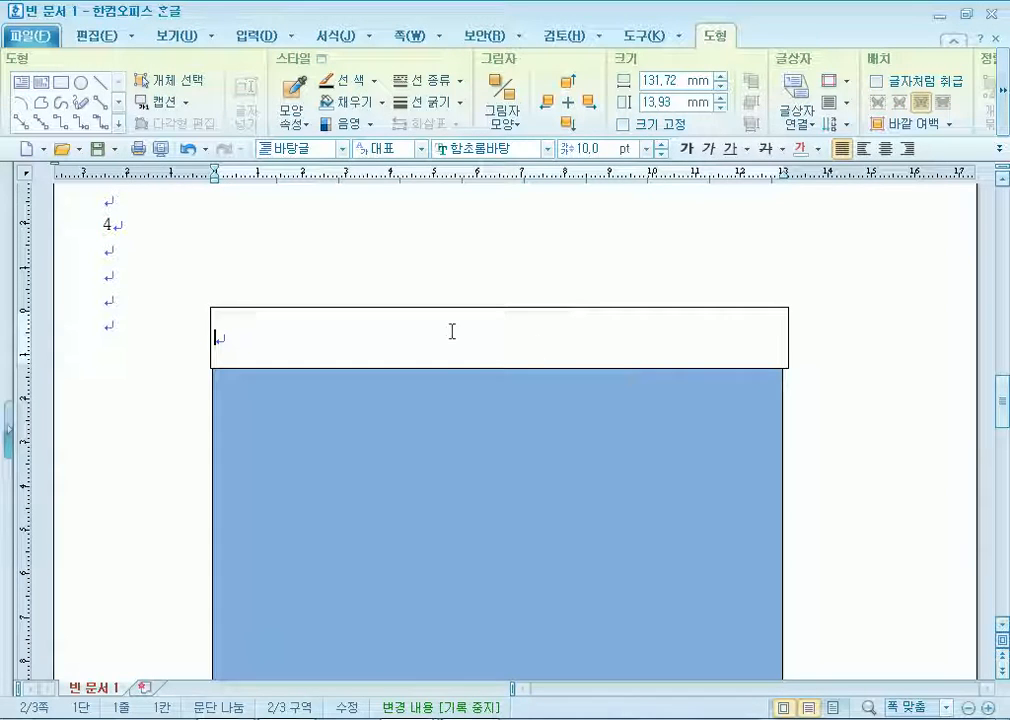
pyautogui.write('단종문')
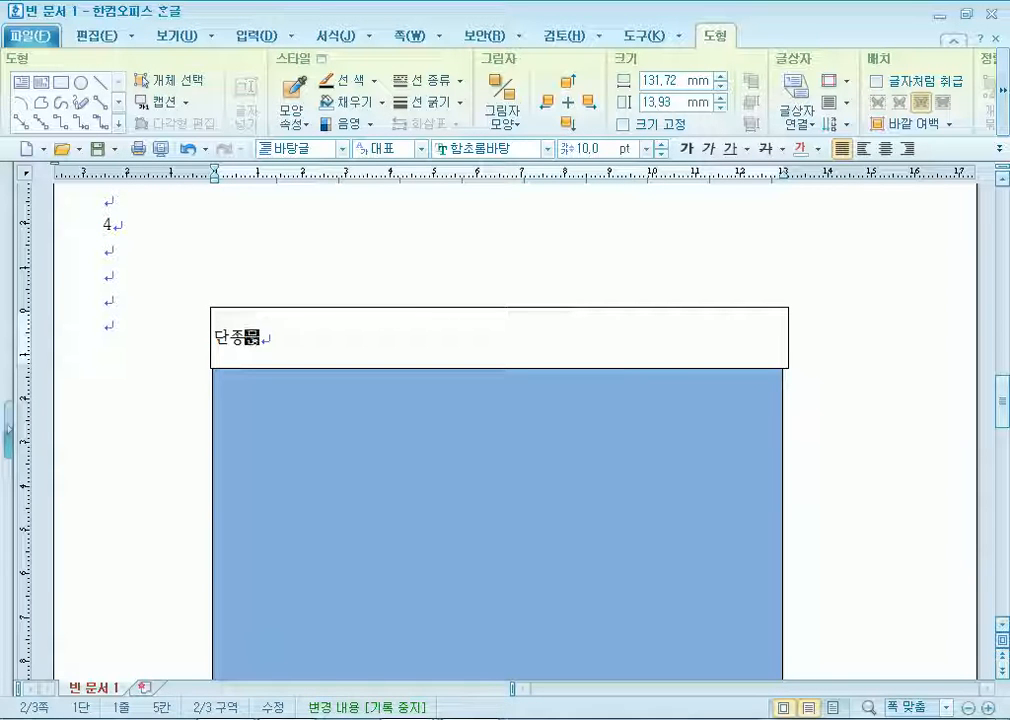
pyautogui.write('화재의')
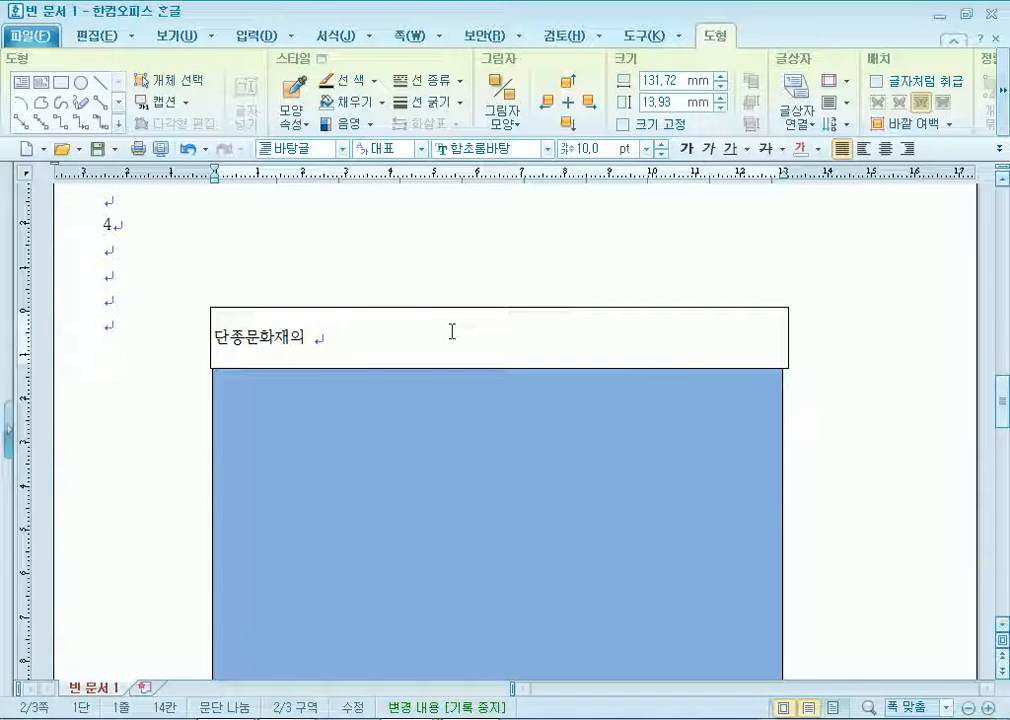
pyautogui.press('BackSpace')
pyautogui.press('BackSpace')
pyautogui.press('BackSpace')
pyautogui.write('제의 의의')
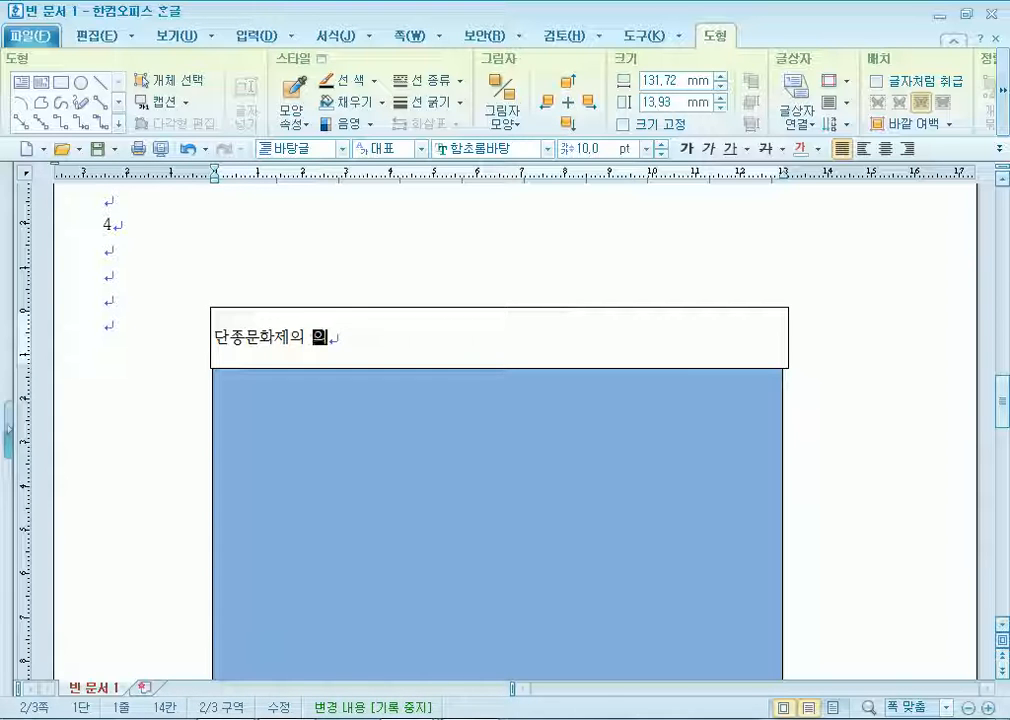
pyautogui.click(523, 300)
pyautogui.click(520, 308)
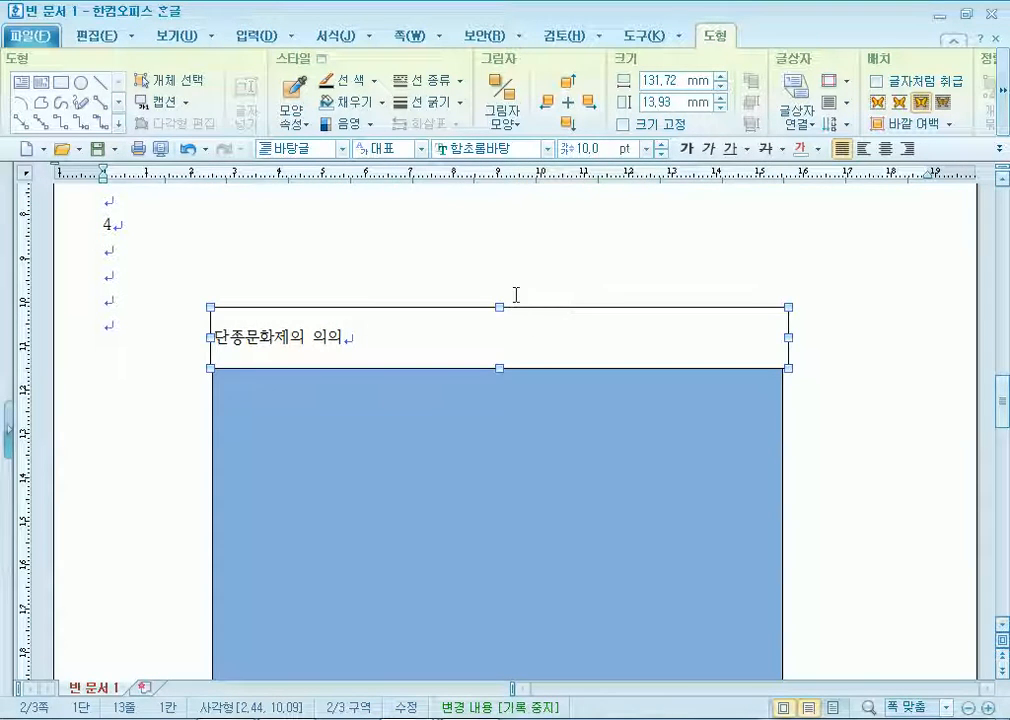
pyautogui.click(516, 298)
pyautogui.click(516, 320)
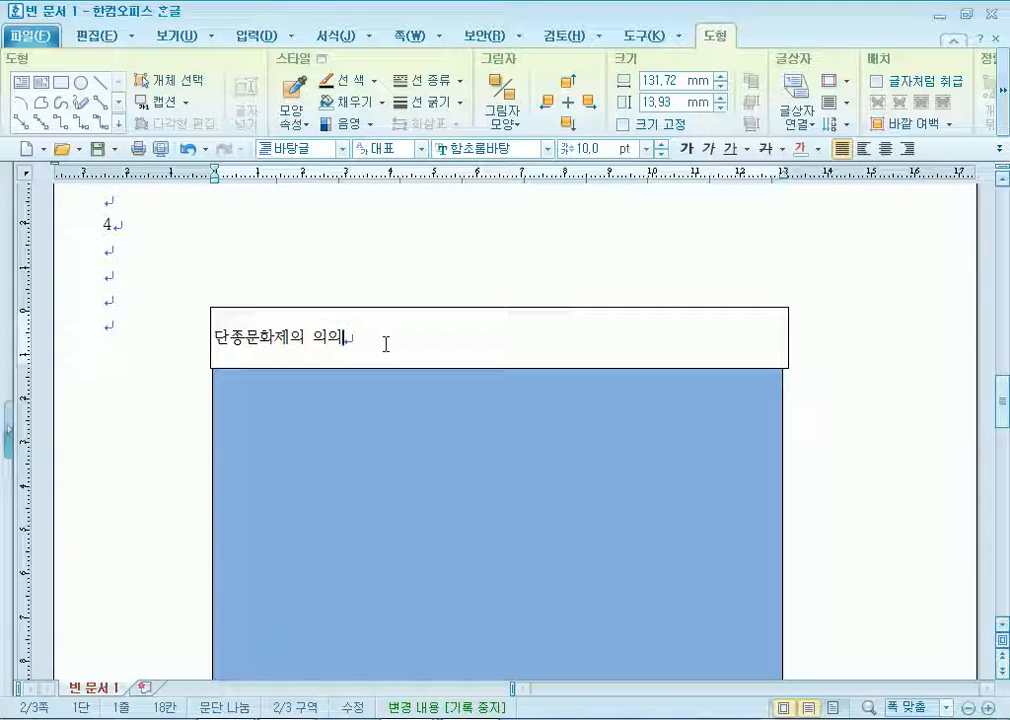
pyautogui.click(636, 318)
pyautogui.scroll(-5, 841, 441)
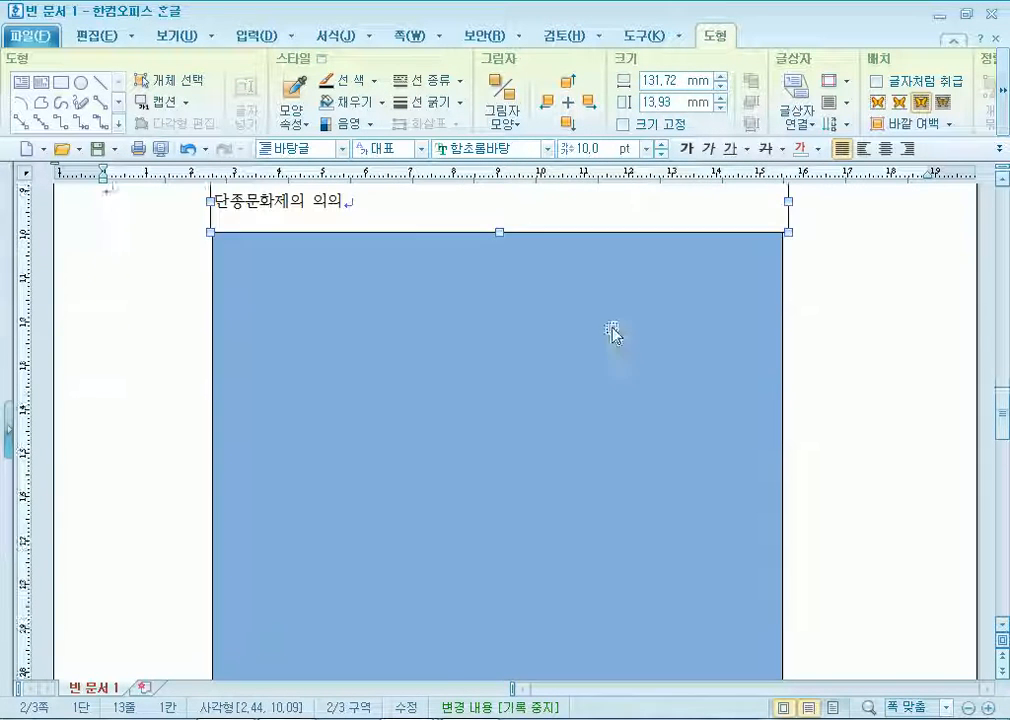
pyautogui.press('Escape')
pyautogui.click(437, 476)
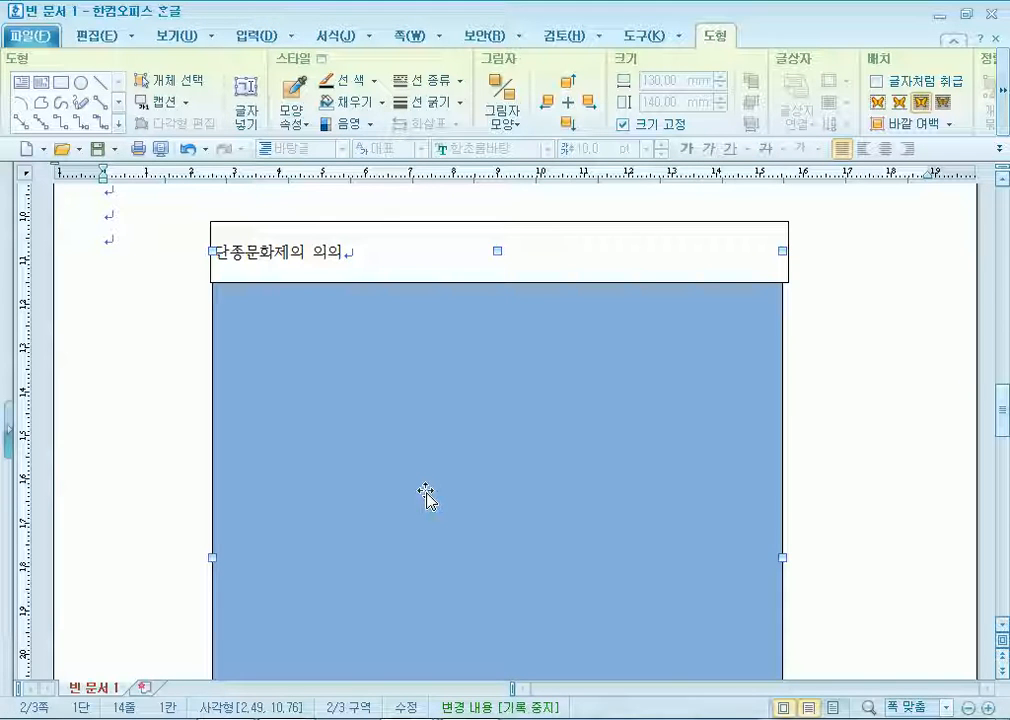
pyautogui.scroll(3, 417, 455)
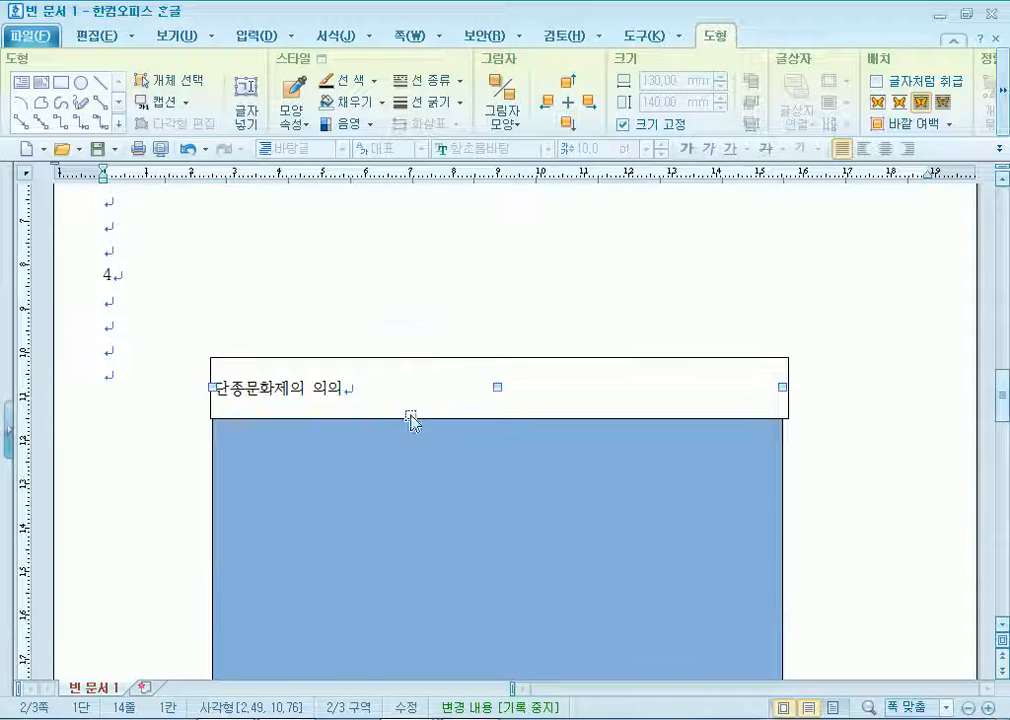
pyautogui.click(380, 373)
pyautogui.click(396, 322)
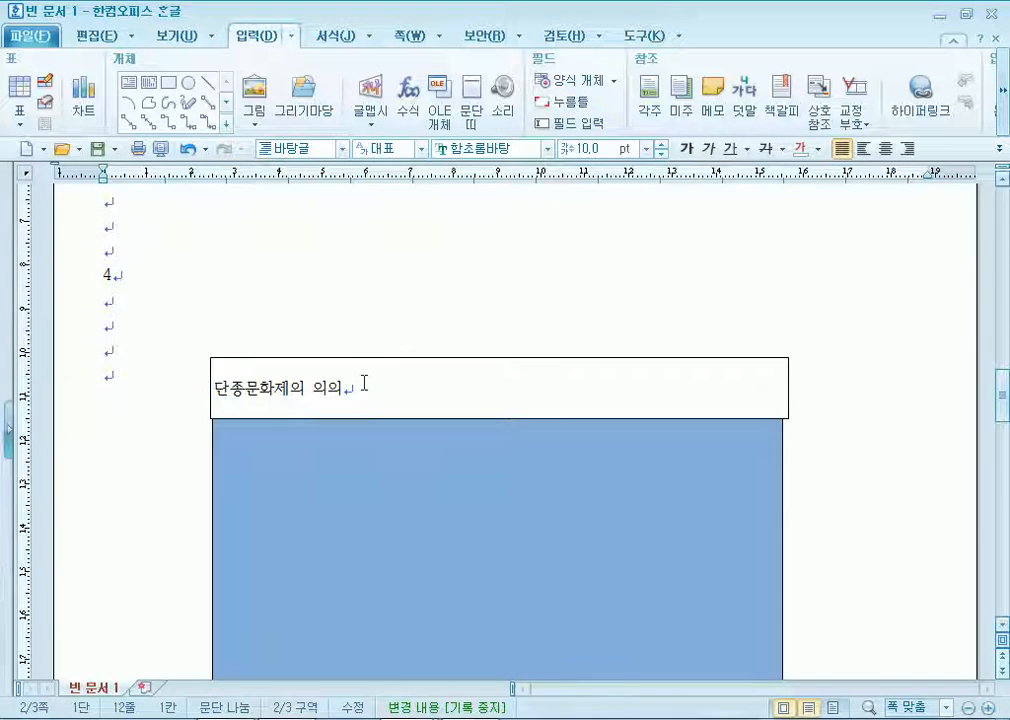
pyautogui.click(364, 384)
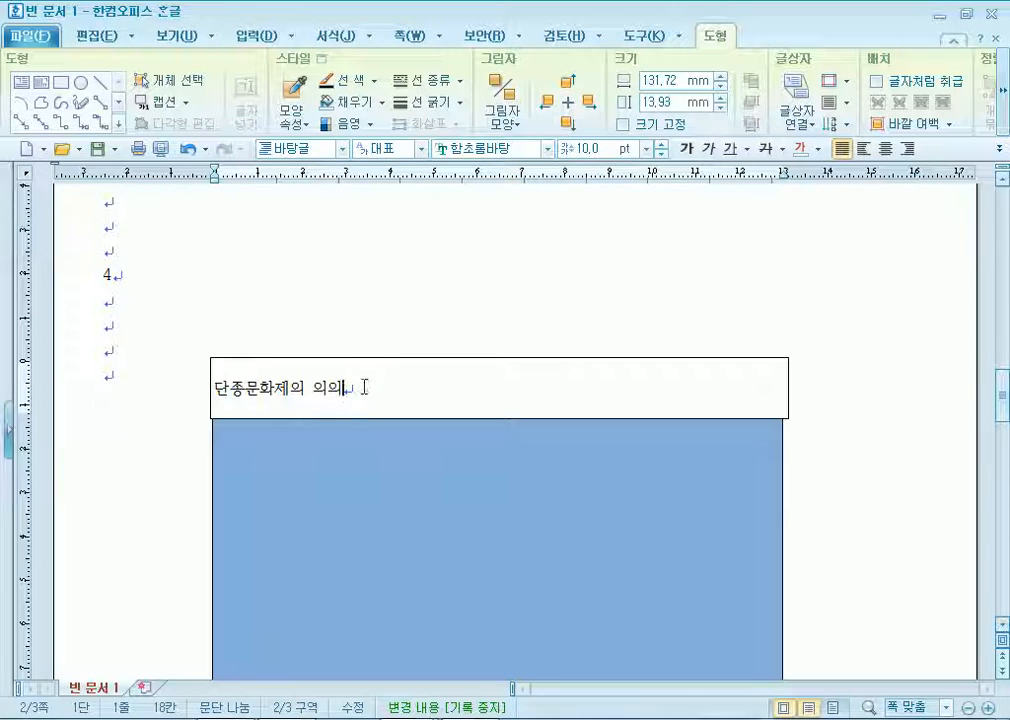
# Fill the title text box with black and give it semicircular (반원) corners
pyautogui.click(490, 362)
pyautogui.doubleClick(490, 362)
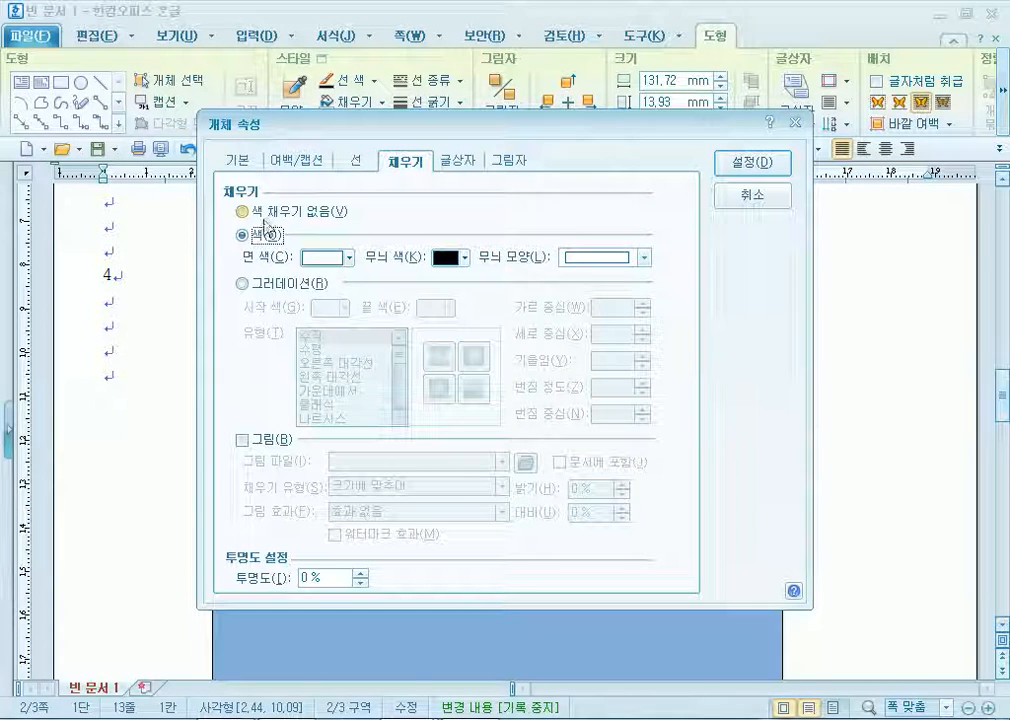
pyautogui.click(328, 258)
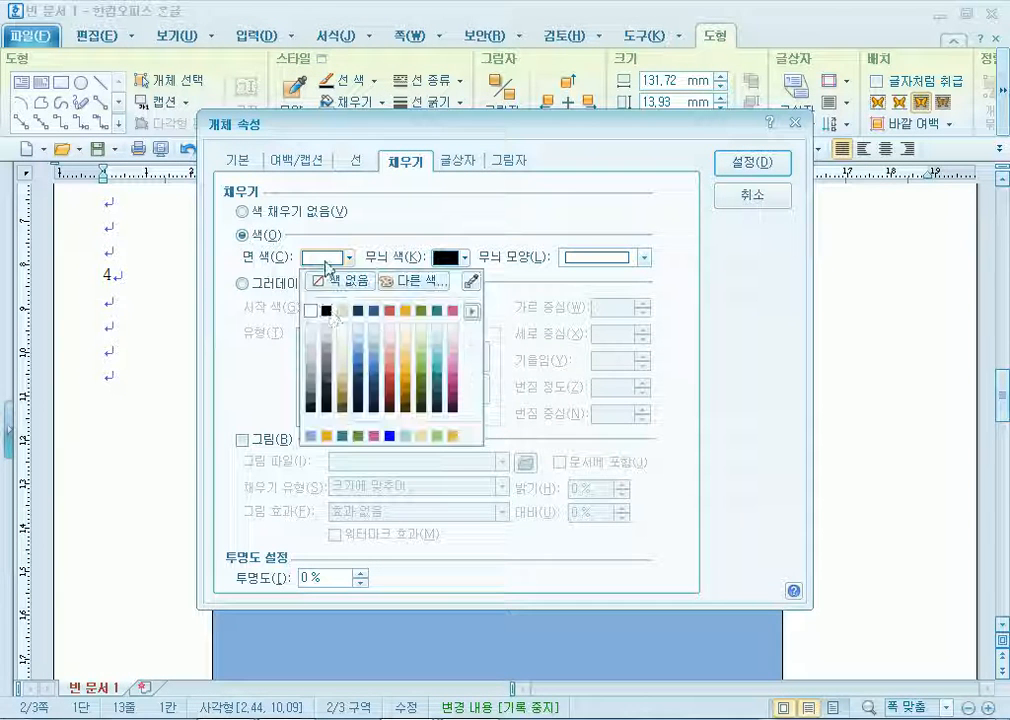
pyautogui.click(325, 316)
pyautogui.click(455, 162)
pyautogui.click(356, 165)
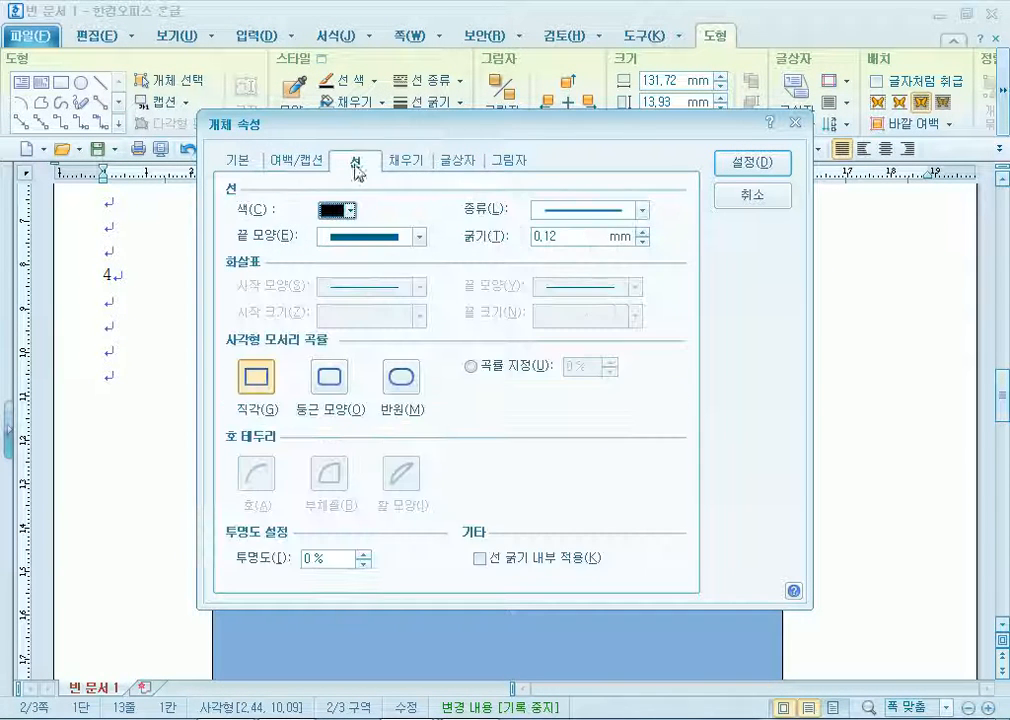
pyautogui.click(408, 383)
# Set the title box's size to 130 by 20 mm with the size locked, and move it up about 3 mm
pyautogui.click(248, 162)
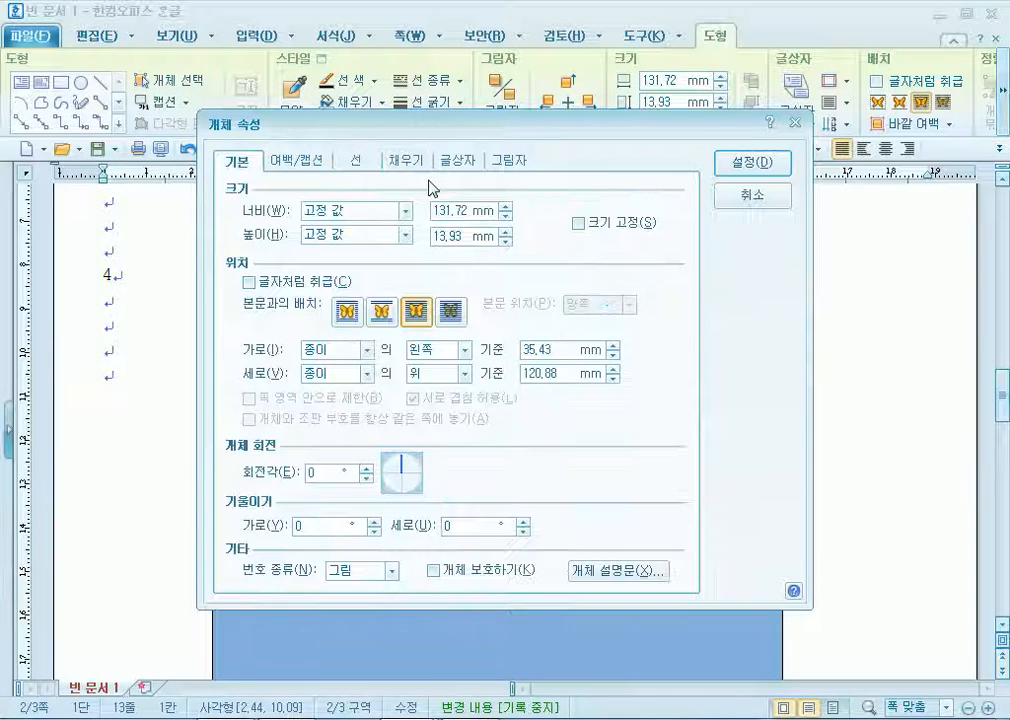
pyautogui.write('130')
pyautogui.press('Tab')
pyautogui.write('2')
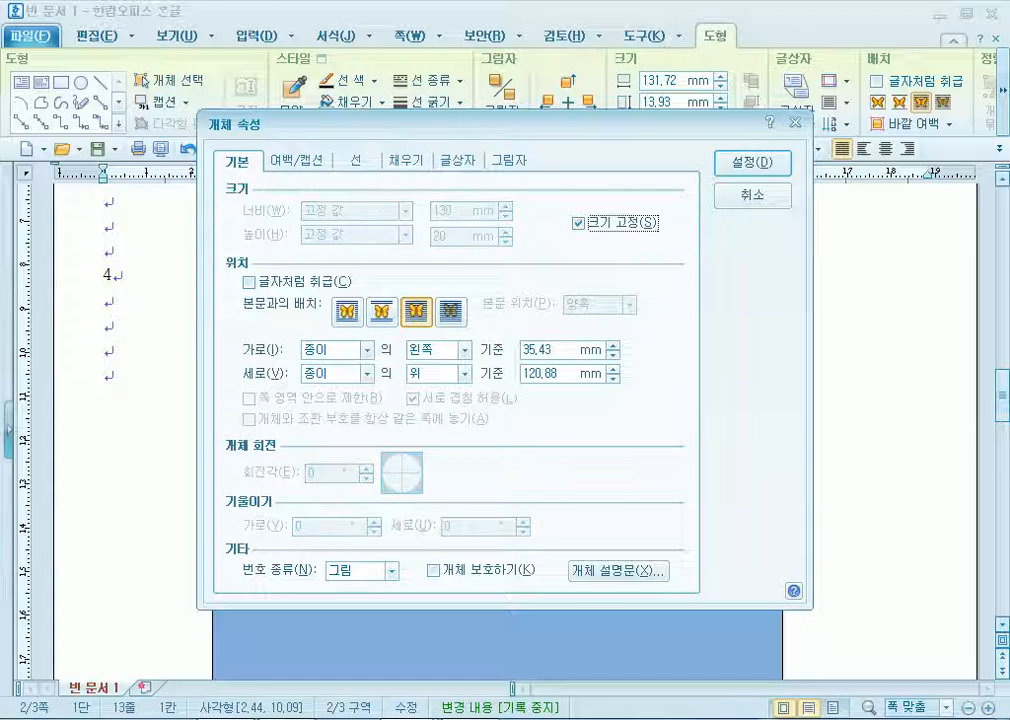
pyautogui.write('0')
pyautogui.press('Return')
pyautogui.moveTo(703, 402); pyautogui.dragTo(703, 388)
pyautogui.click(814, 305)
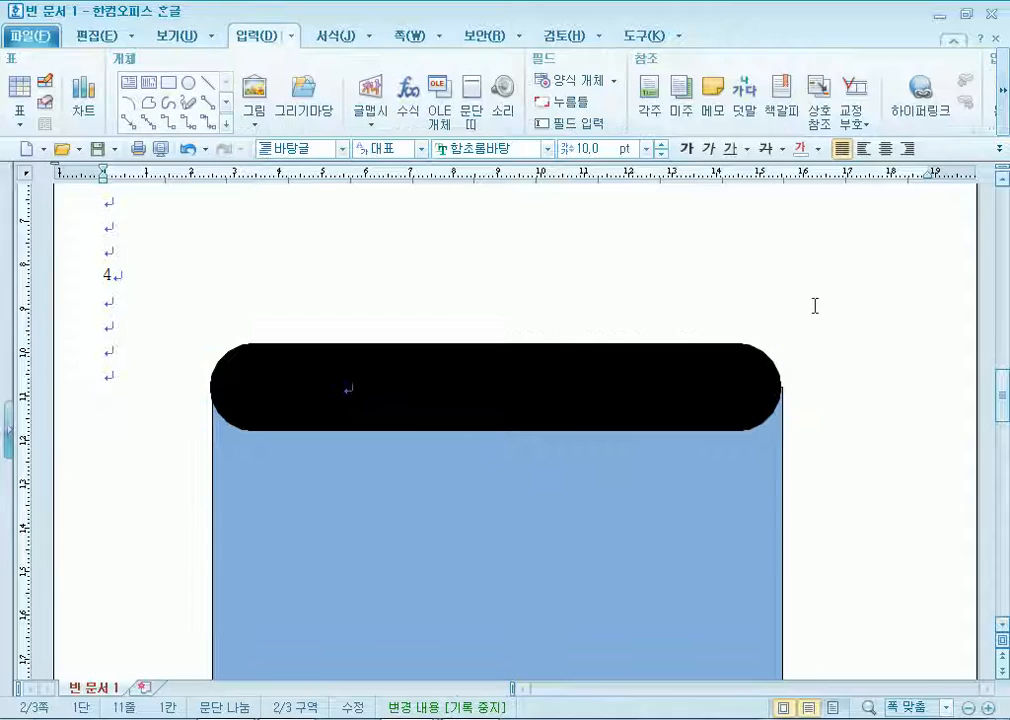
# Color the title text "단종문화제의 의의" white and center it in the black box
pyautogui.click(540, 404)
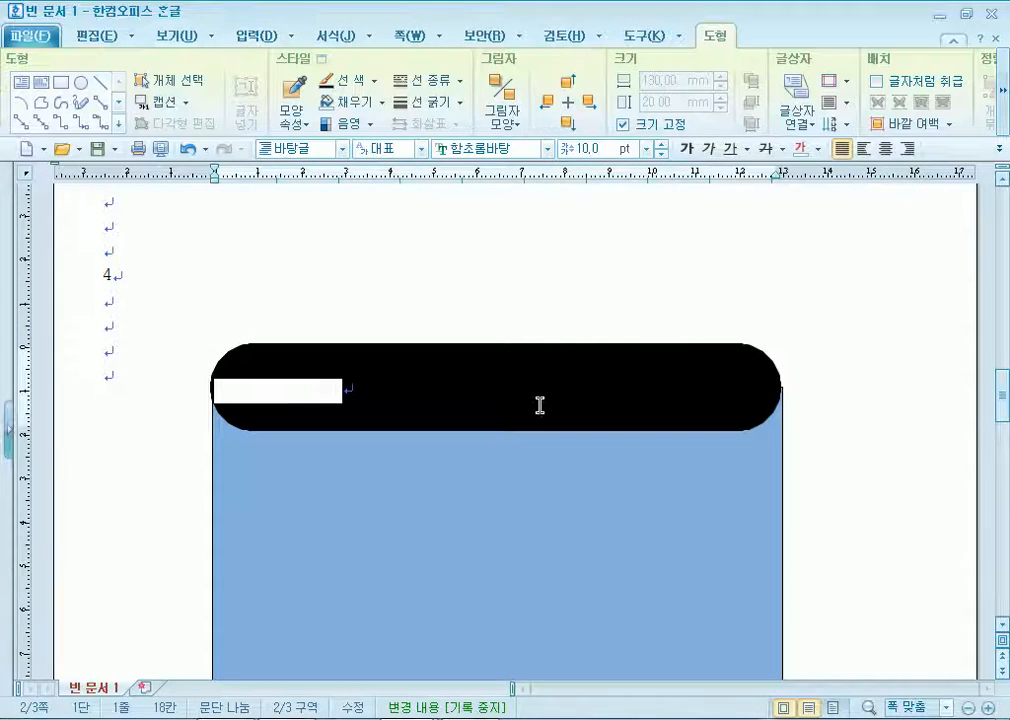
pyautogui.click(818, 150)
pyautogui.click(801, 214)
pyautogui.click(886, 148)
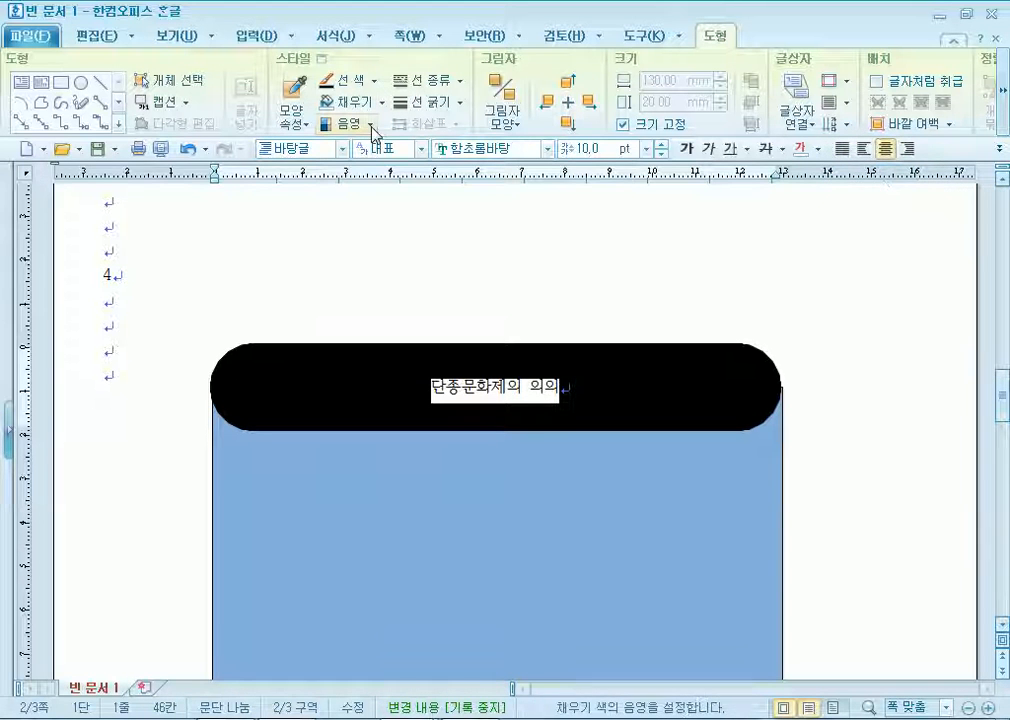
# Set the title text "단종문화제의 의의" to the 궁서 font at 27 pt
pyautogui.click(470, 148)
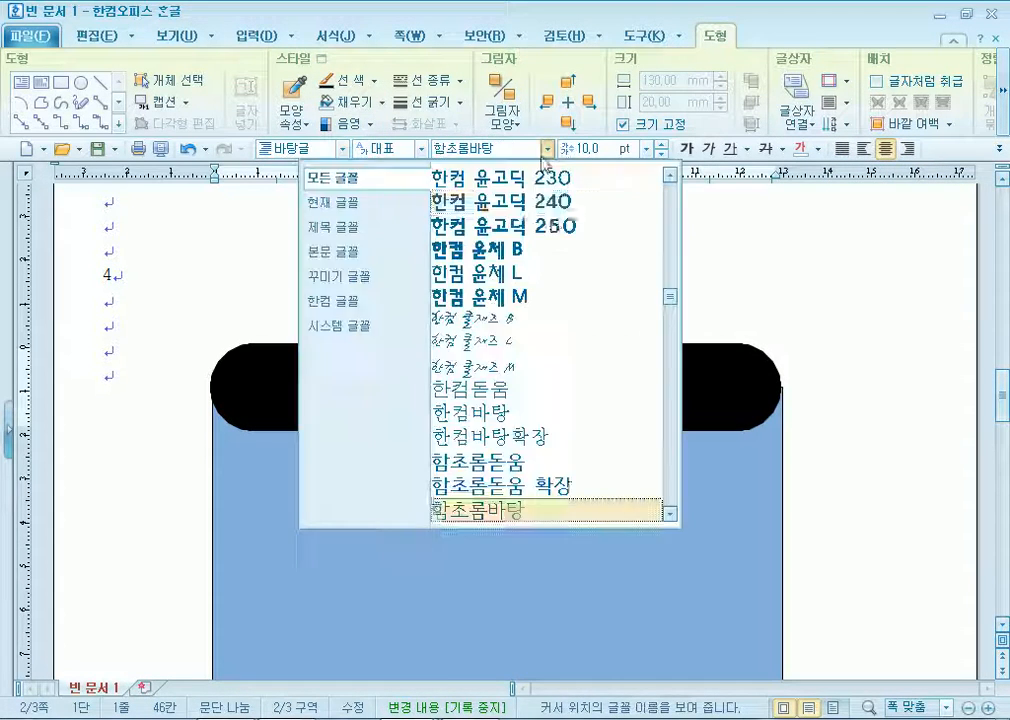
pyautogui.moveTo(665, 300); pyautogui.dragTo(681, 214)
pyautogui.click(555, 280)
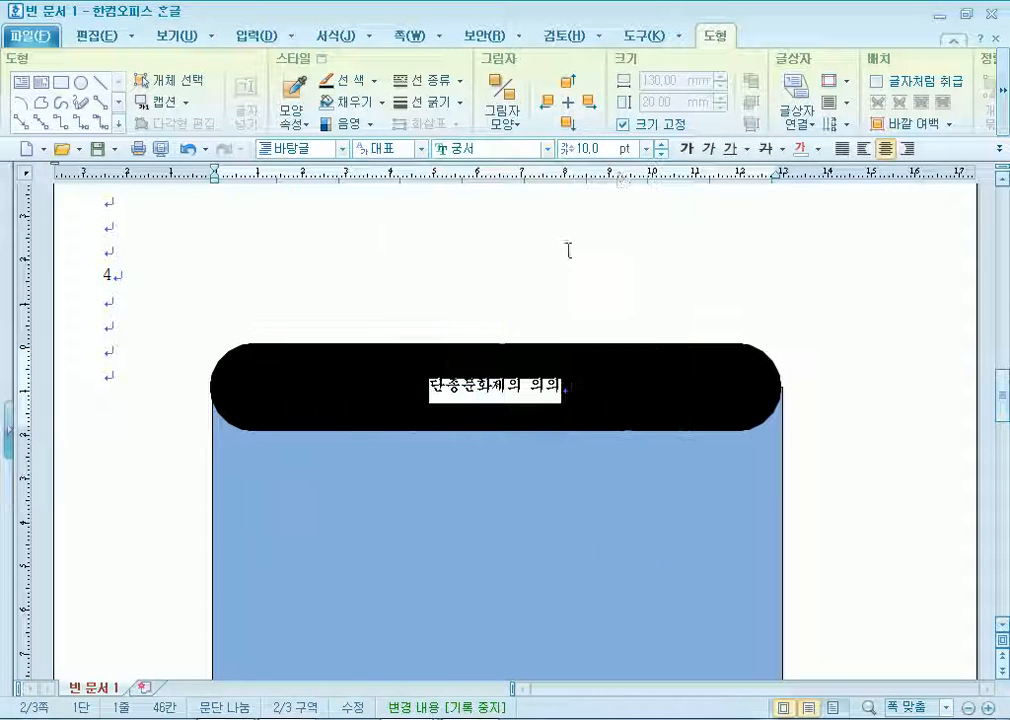
pyautogui.write('27')
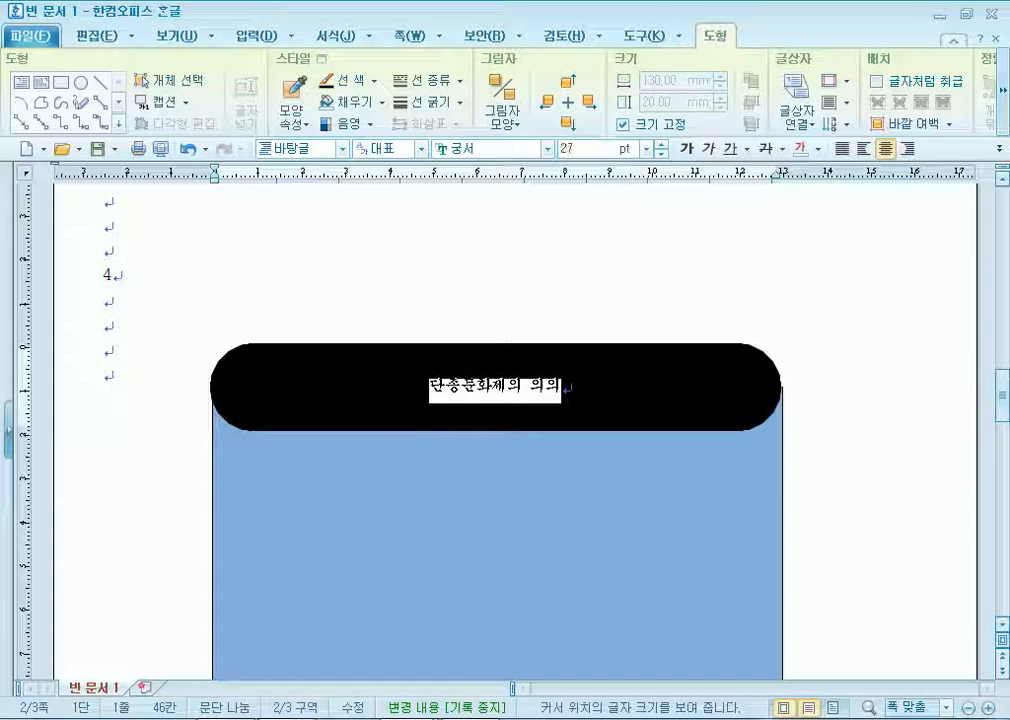
pyautogui.press('Return')
pyautogui.click(512, 270)
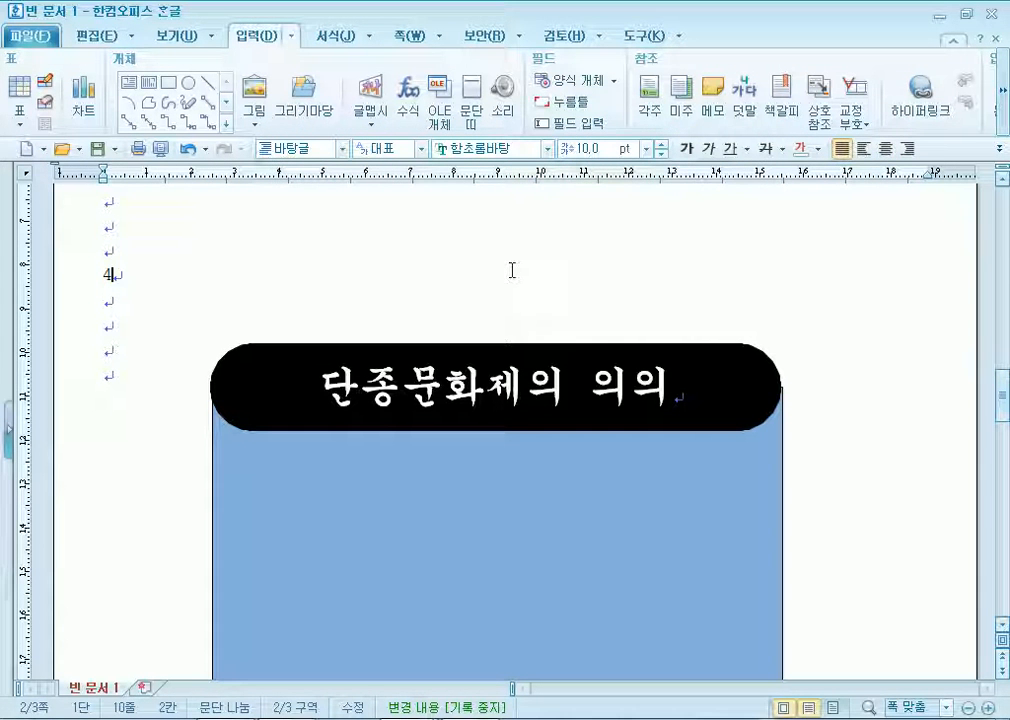
# Nudge the black title box slightly to the right so its edges line up with the blue rectangle
pyautogui.click(745, 381)
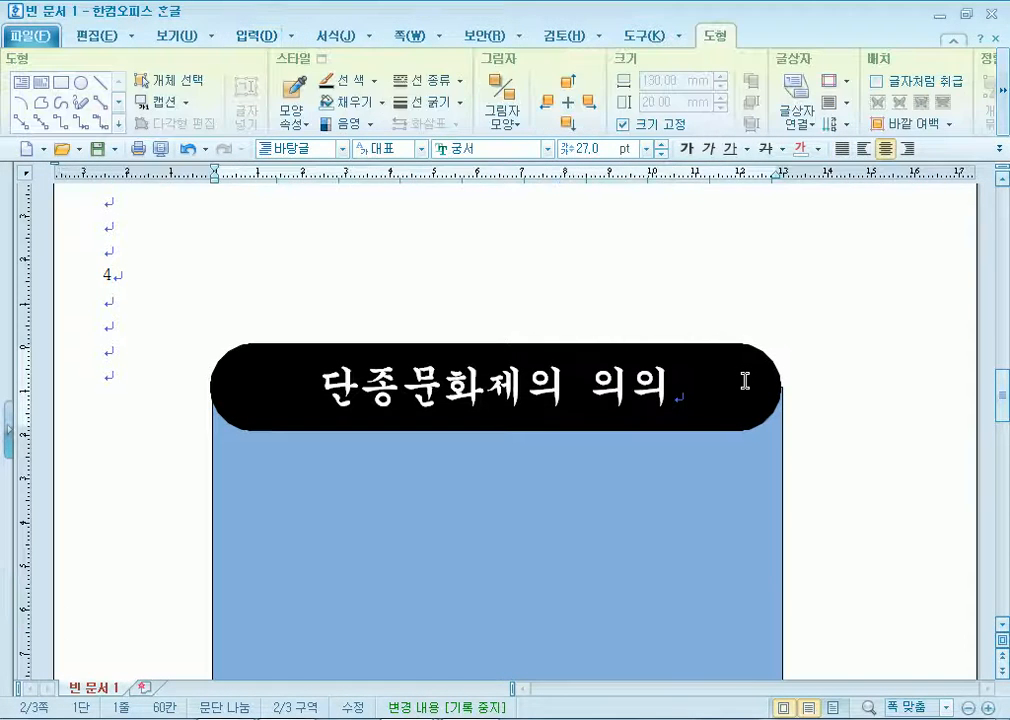
pyautogui.click(779, 390)
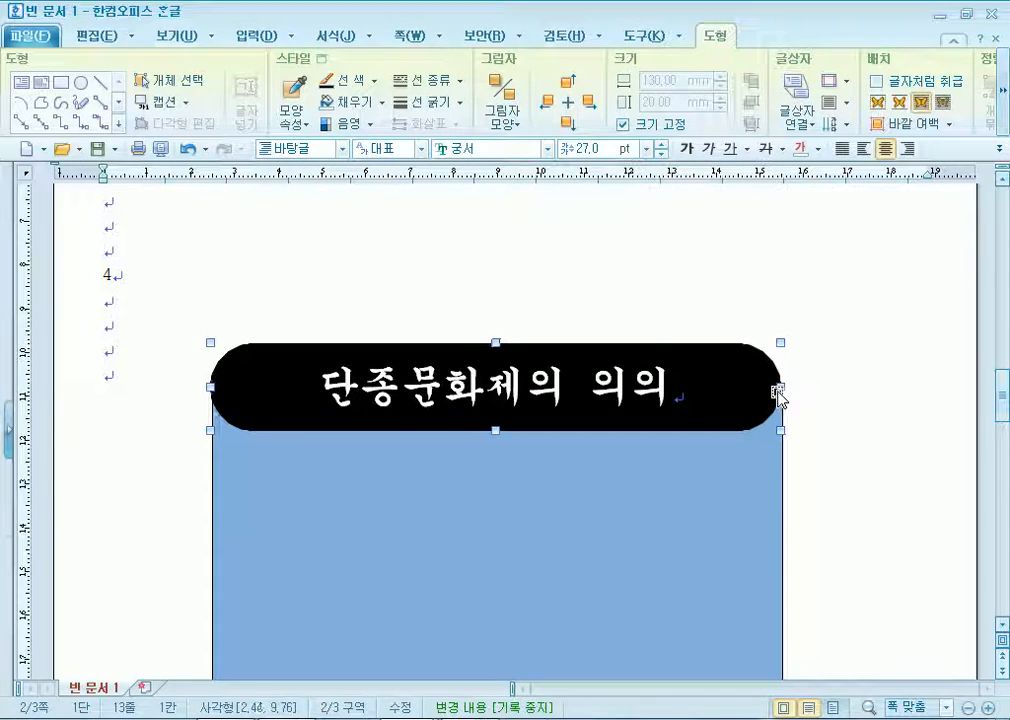
pyautogui.click(898, 405)
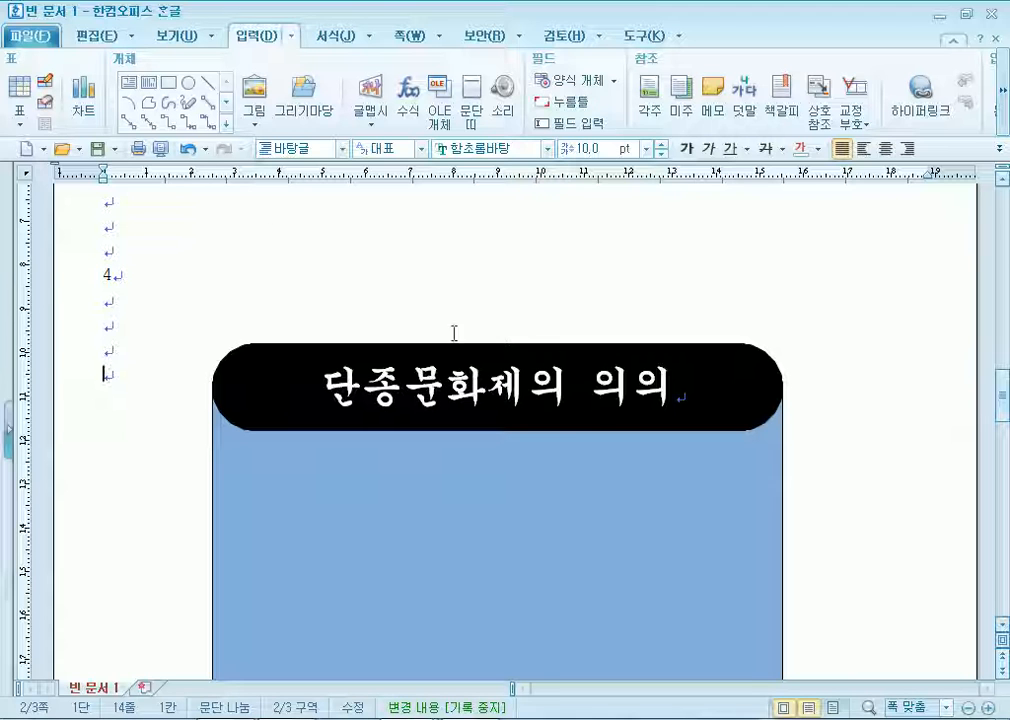
# Draw a rectangle about 99 by 93 mm inside the blue rectangle, below the black title box
pyautogui.click(168, 82)
pyautogui.scroll(-3, 266, 316)
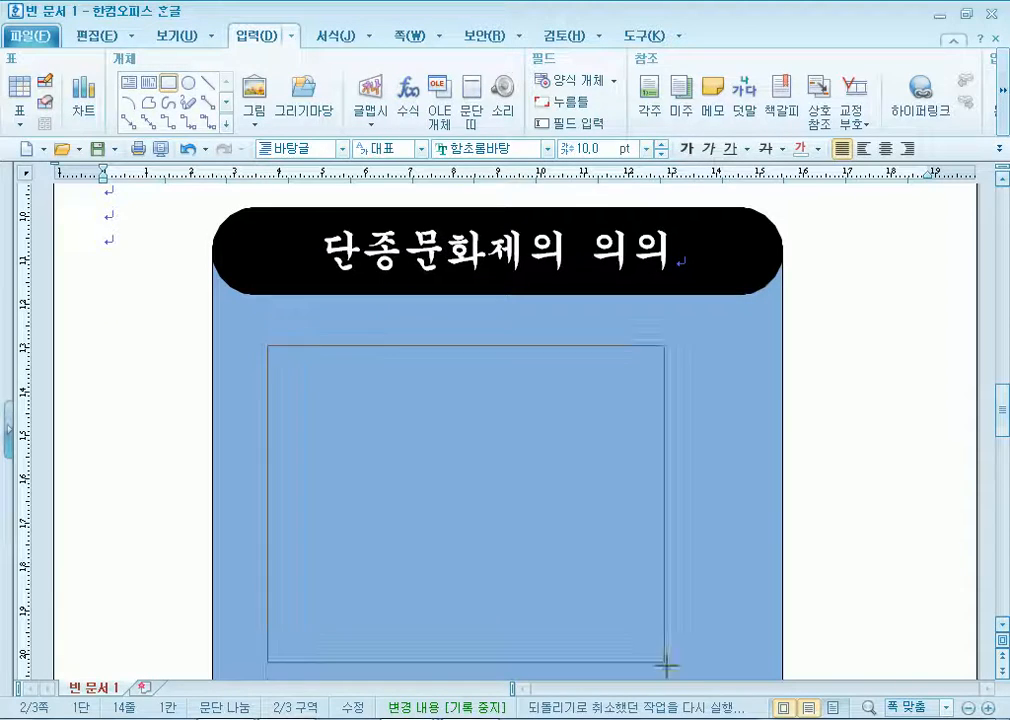
pyautogui.moveTo(268, 343); pyautogui.dragTo(701, 704)
# Set the new rectangle's width and height to 120 mm each and lock its size
pyautogui.doubleClick(590, 491)
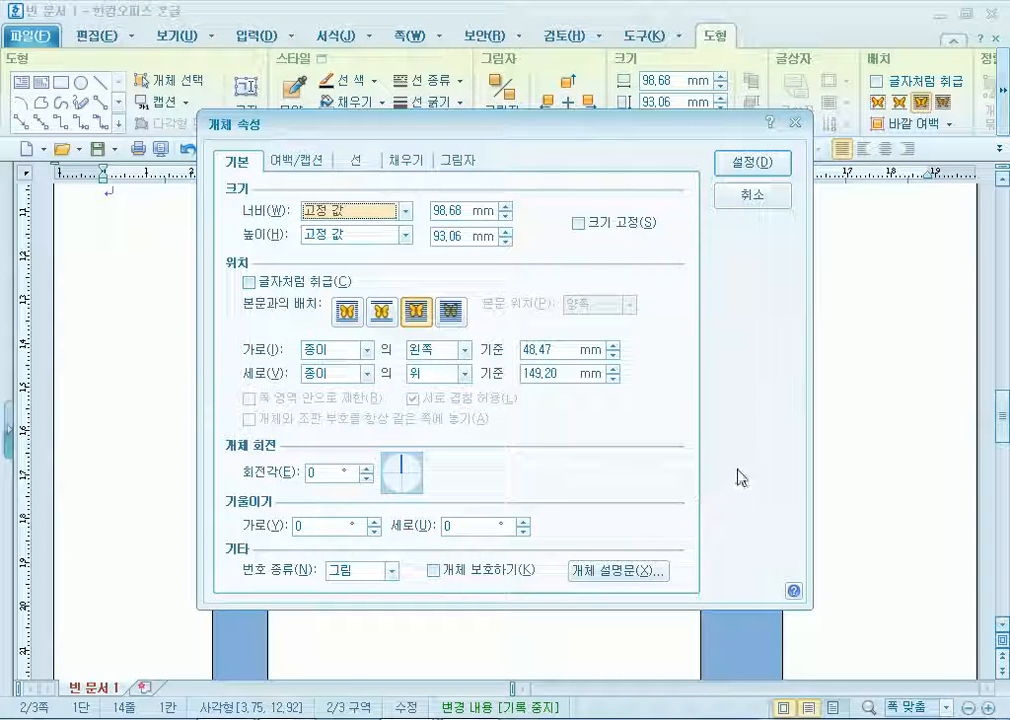
pyautogui.press('Tab')
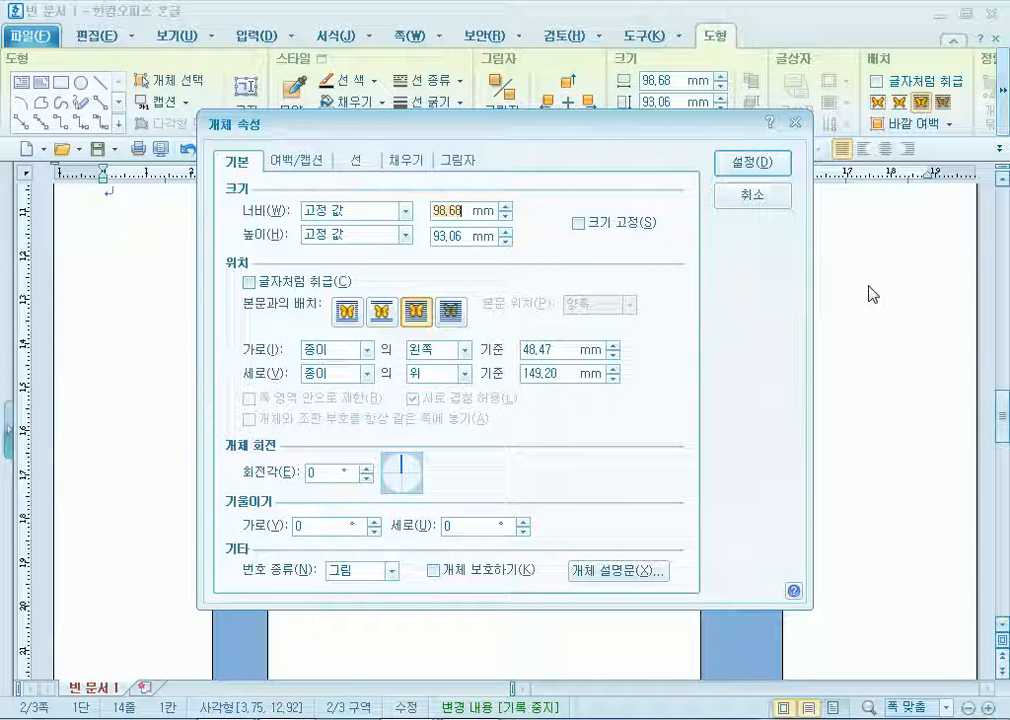
pyautogui.write('120')
pyautogui.press('Tab')
pyautogui.press('Tab')
pyautogui.write('120')
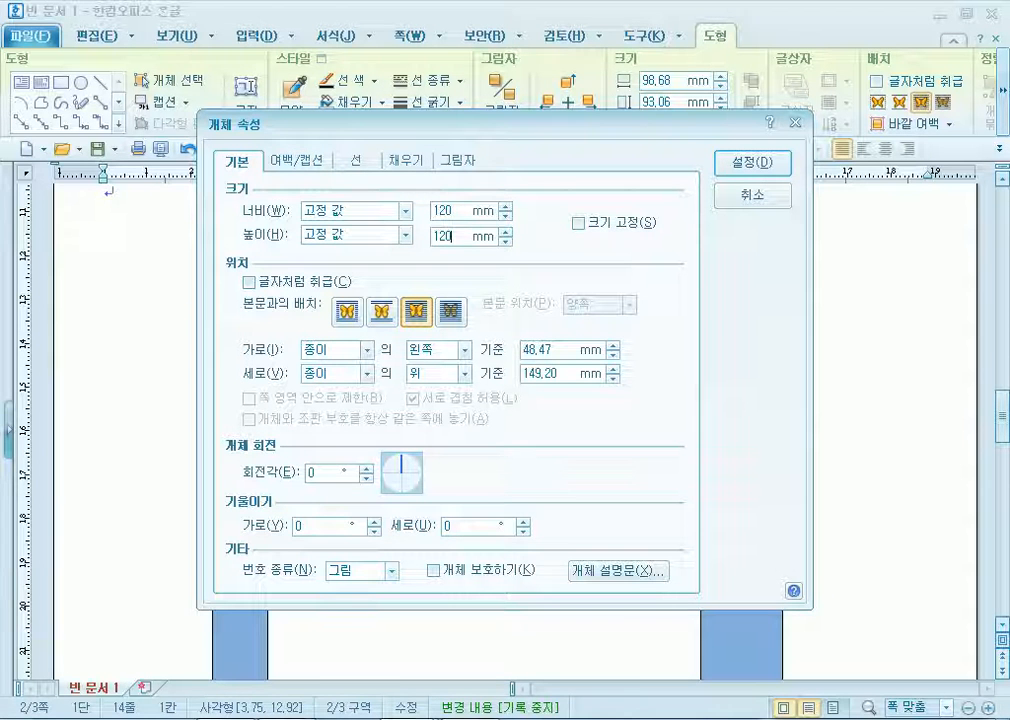
pyautogui.click(578, 223)
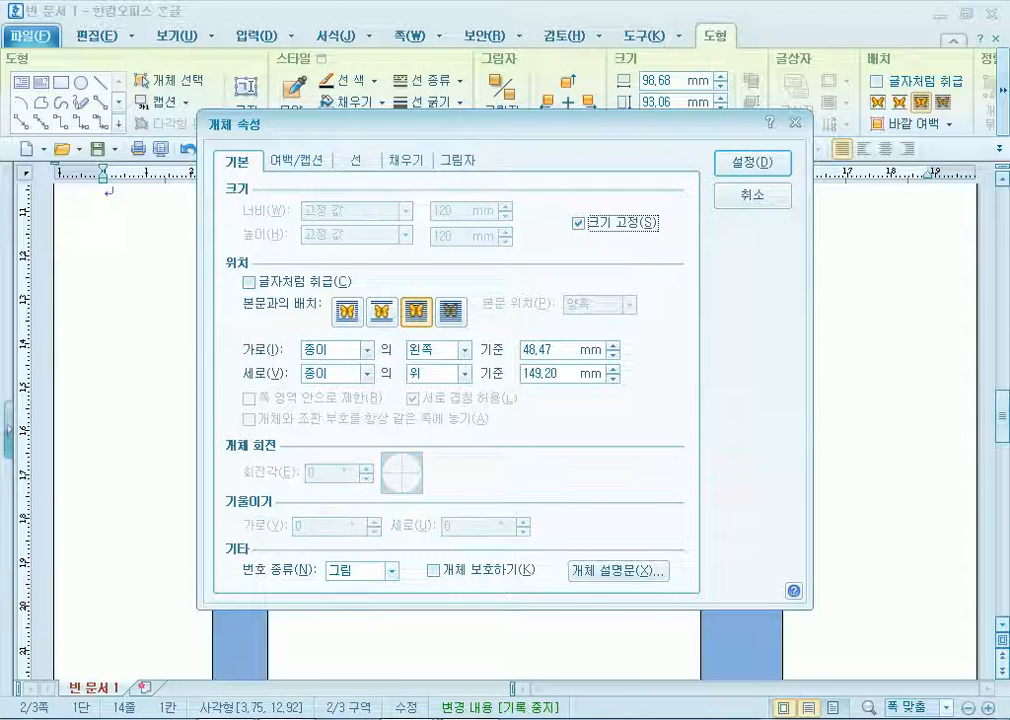
# Give the 120 mm square rounded (둥근 모양) corners and a light orange fill
pyautogui.click(358, 162)
pyautogui.click(329, 376)
pyautogui.click(400, 161)
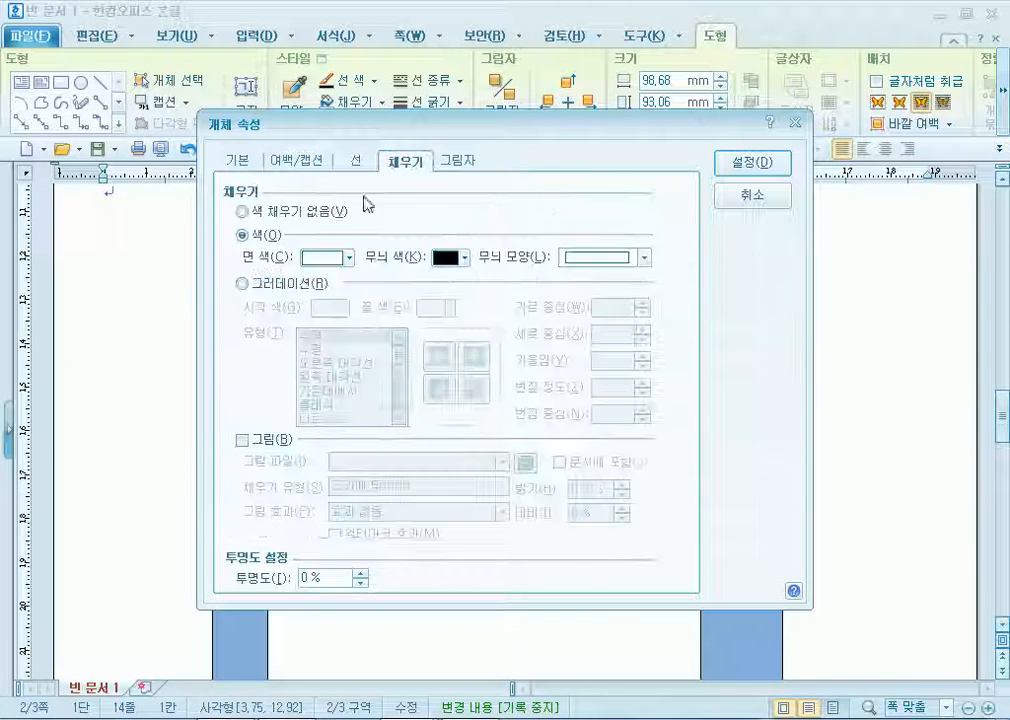
pyautogui.click(325, 258)
pyautogui.click(405, 357)
pyautogui.press('Return')
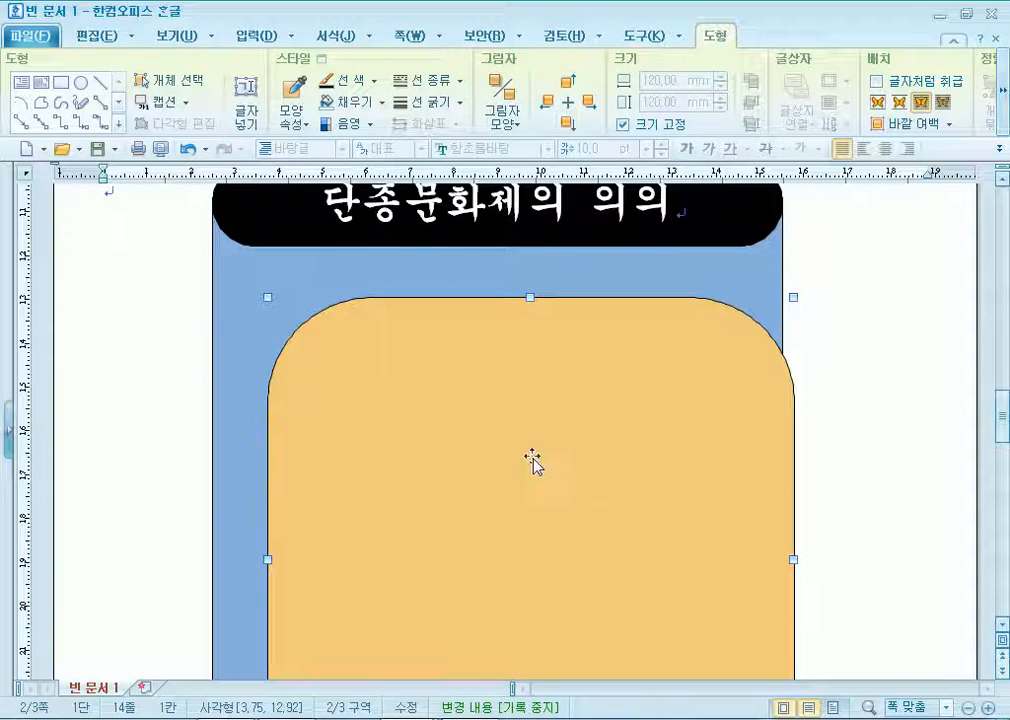
# Move the orange rounded square to the horizontal center of the blue rectangle, about 5 mm below the title box
pyautogui.scroll(-5, 545, 458)
pyautogui.moveTo(566, 311); pyautogui.dragTo(566, 335)
pyautogui.scroll(5, 568, 340)
pyautogui.scroll(1, 565, 375)
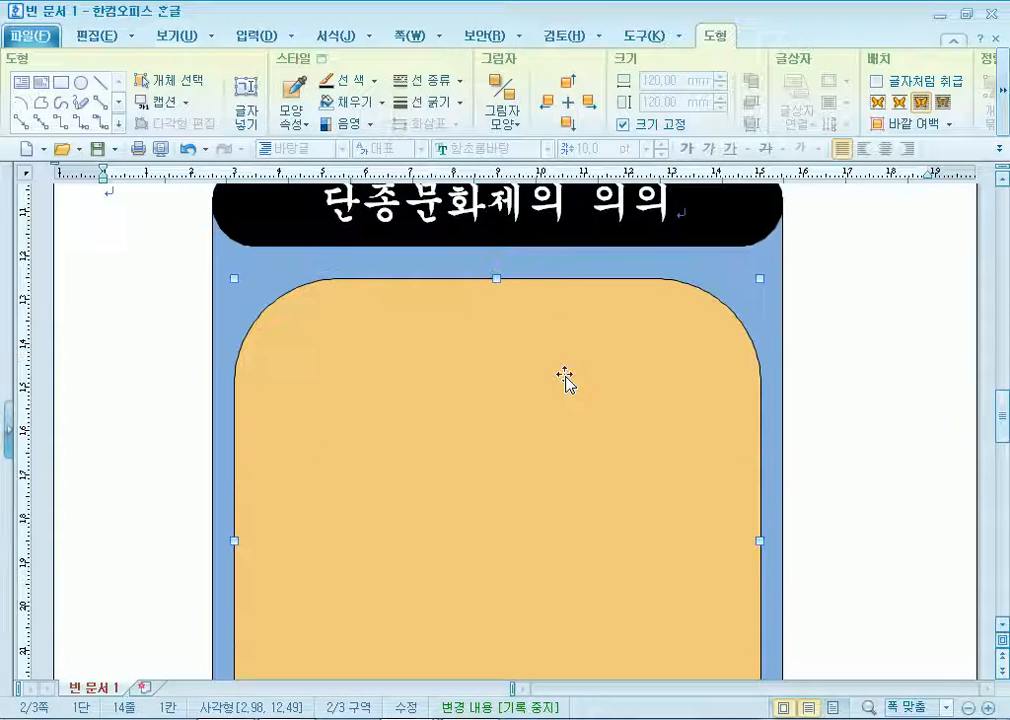
pyautogui.press('Up')
pyautogui.press('Up')
pyautogui.press('Up')
pyautogui.press('Up')
pyautogui.press('Up')
pyautogui.scroll(-4, 904, 460)
pyautogui.scroll(2, 932, 472)
pyautogui.scroll(3, 532, 458)
pyautogui.press('Up')
pyautogui.press('Up')
pyautogui.press('Up')
pyautogui.press('Up')
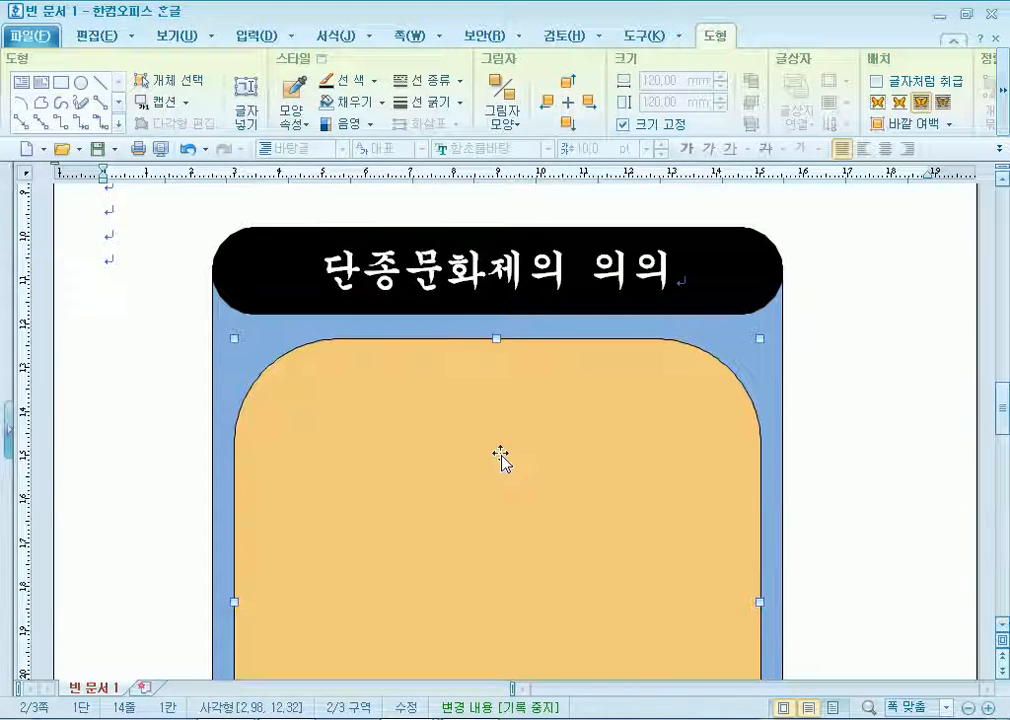
pyautogui.press('Up')
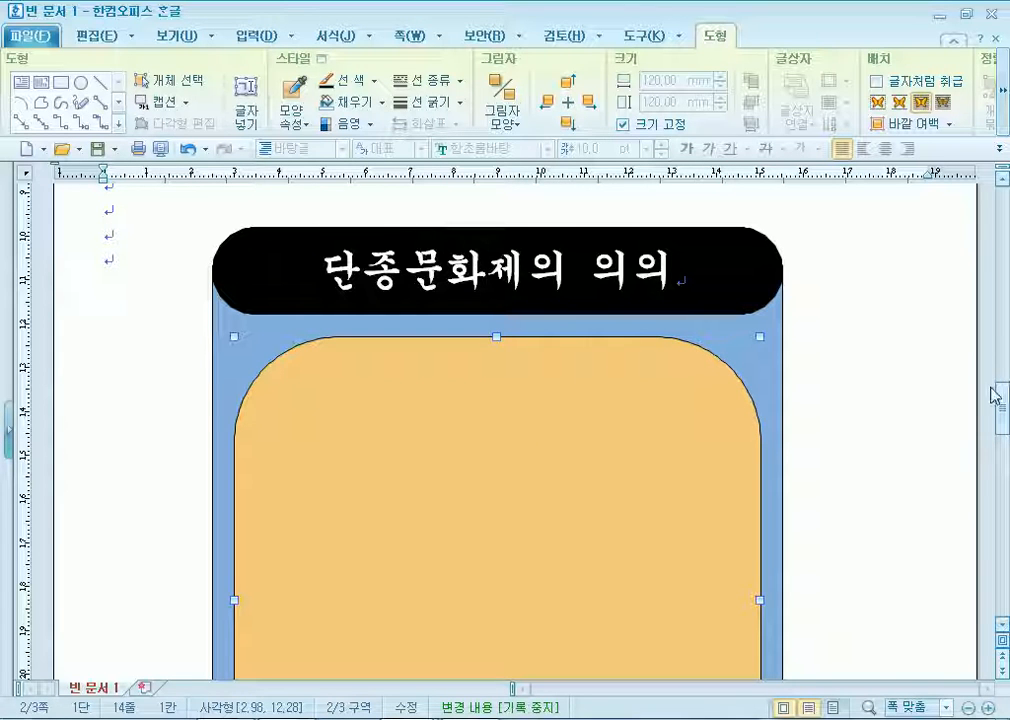
pyautogui.click(896, 408)
pyautogui.scroll(-5, 697, 487)
pyautogui.scroll(3, 532, 352)
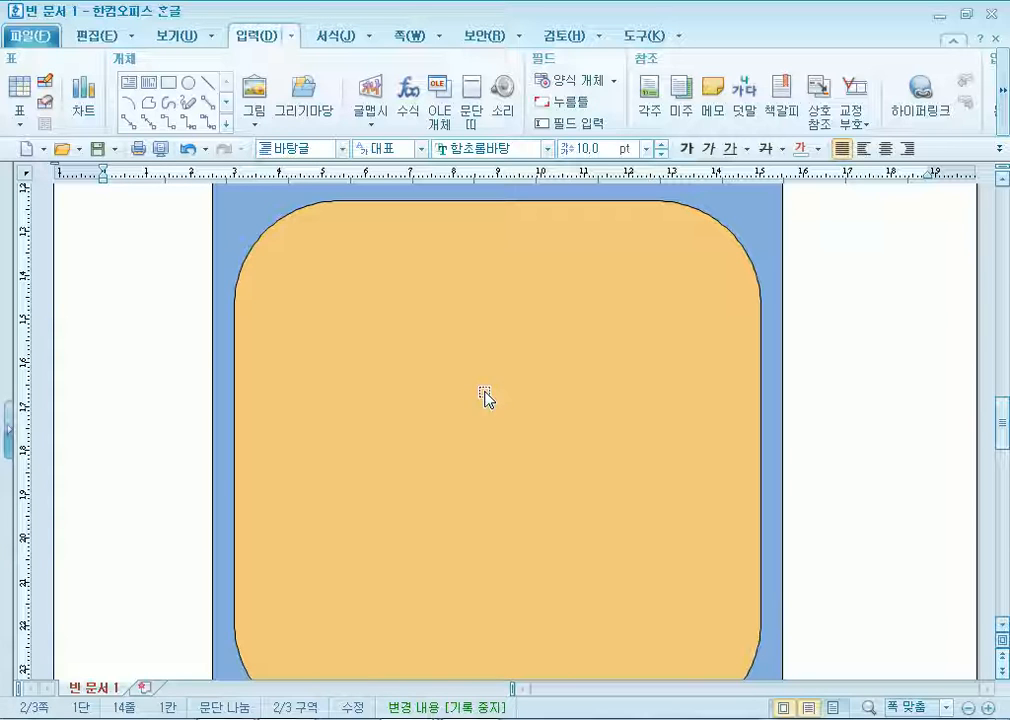
pyautogui.scroll(2, 178, 331)
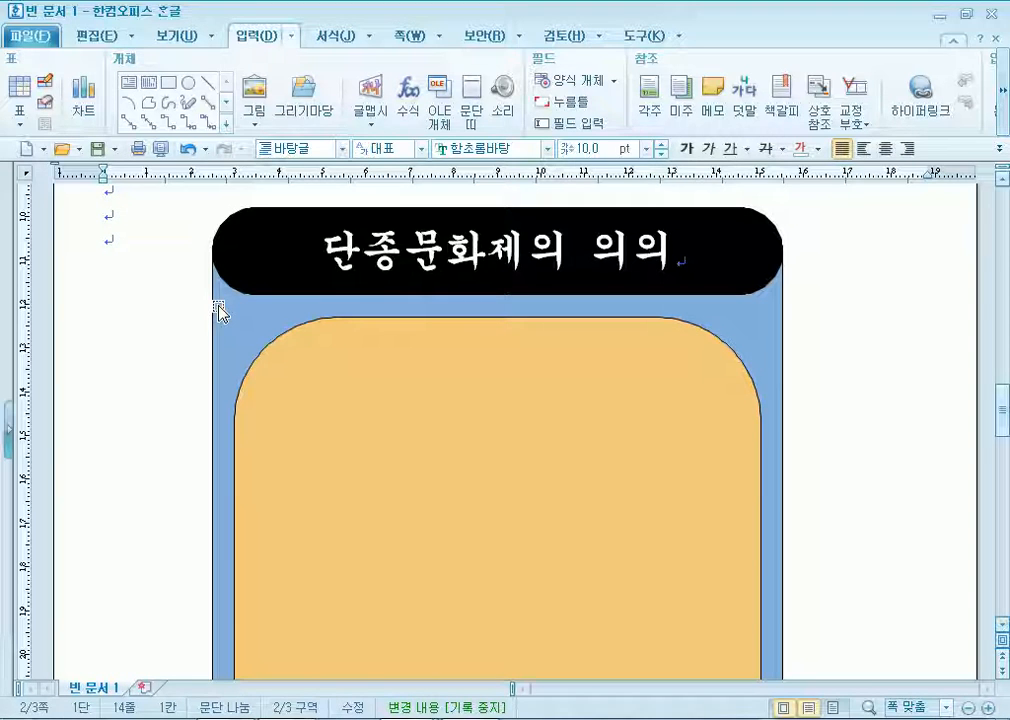
pyautogui.click(381, 100)
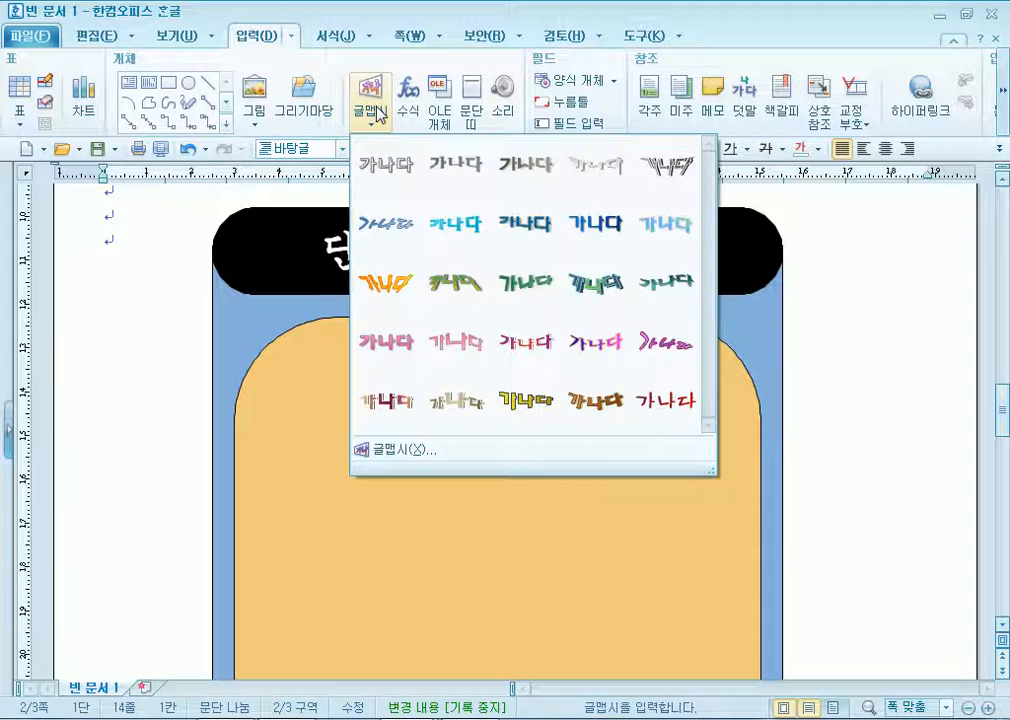
pyautogui.click(408, 458)
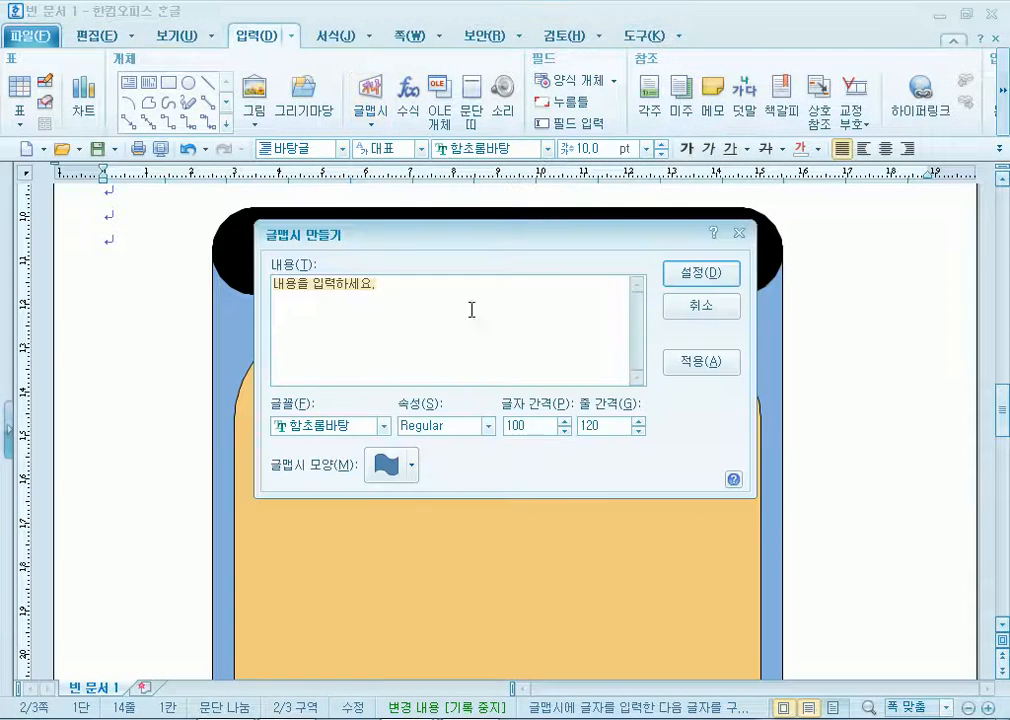
pyautogui.click(684, 313)
# Insert a 글맵시 word-art object reading "단종제" in the 궁서 font with the downward-pointing chevron shape
pyautogui.click(372, 95)
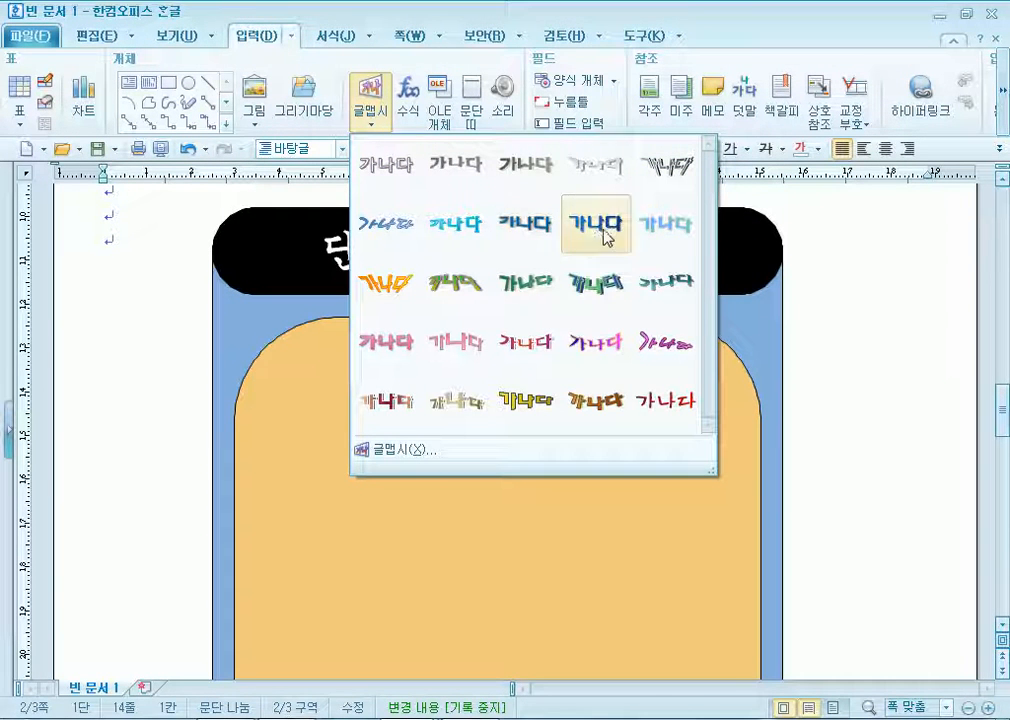
pyautogui.click(398, 451)
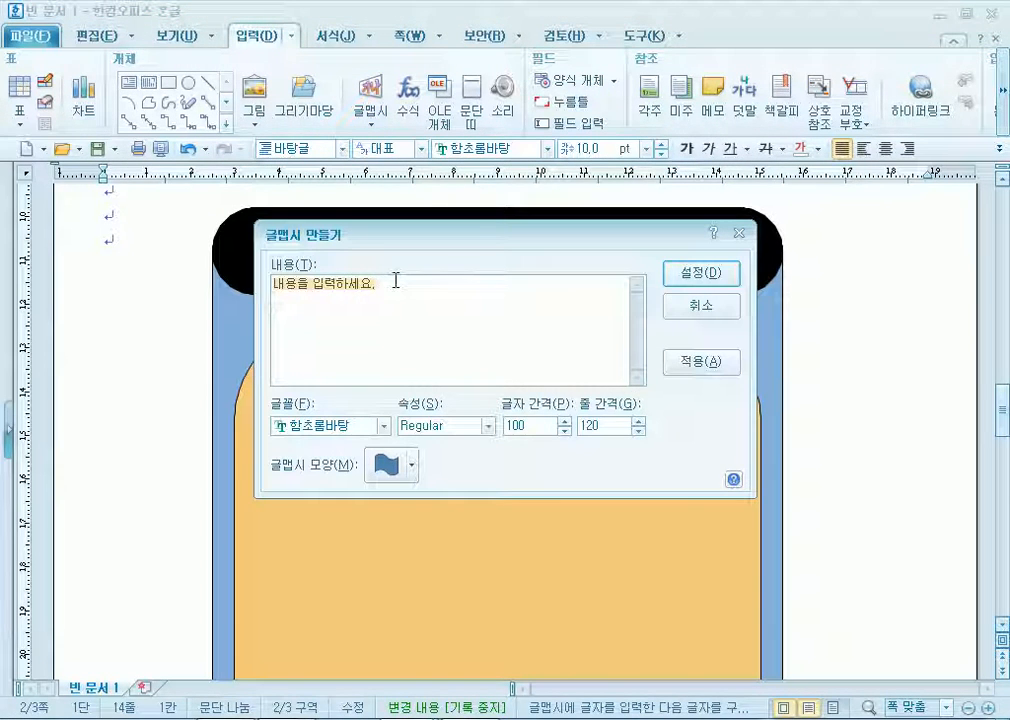
pyautogui.write('단조')
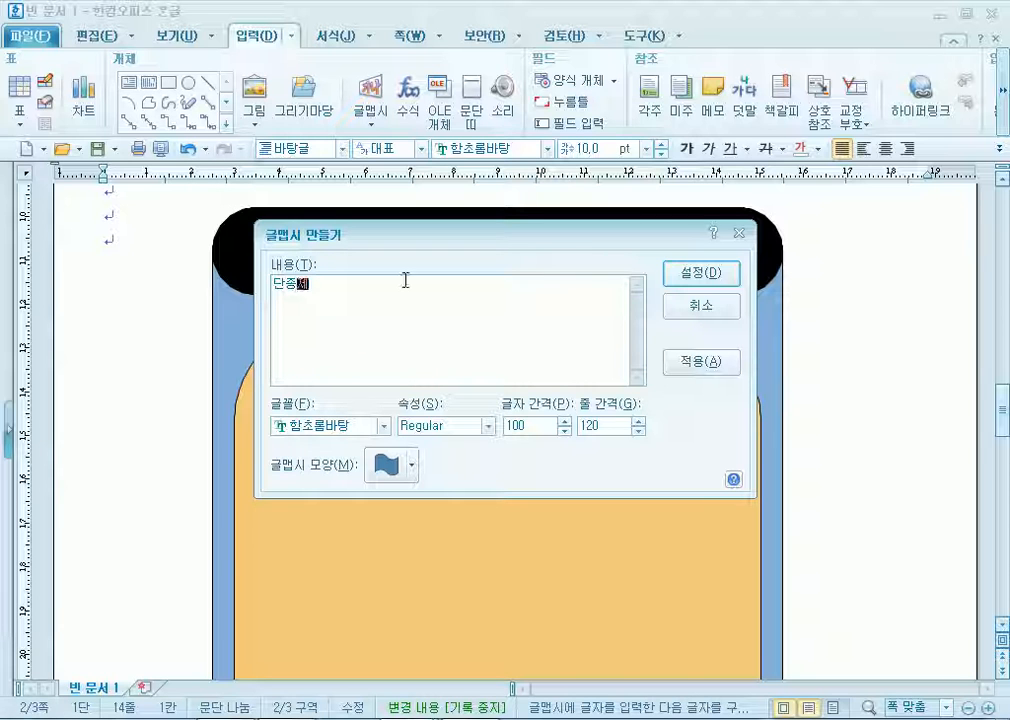
pyautogui.click(384, 426)
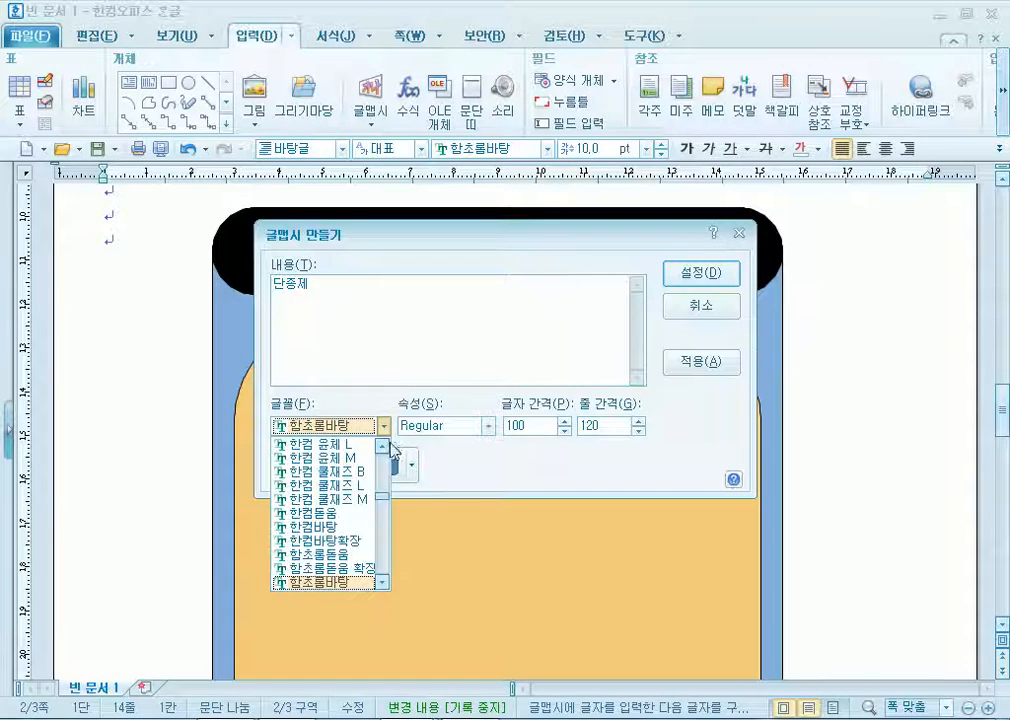
pyautogui.scroll(-3, 340, 490)
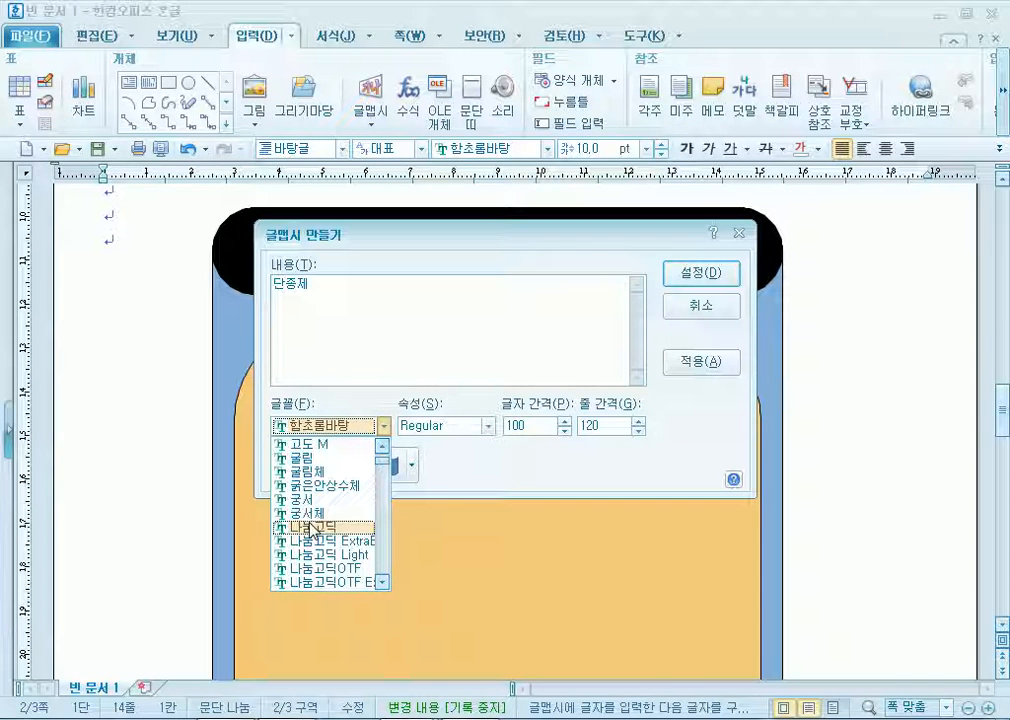
pyautogui.click(335, 488)
pyautogui.click(397, 474)
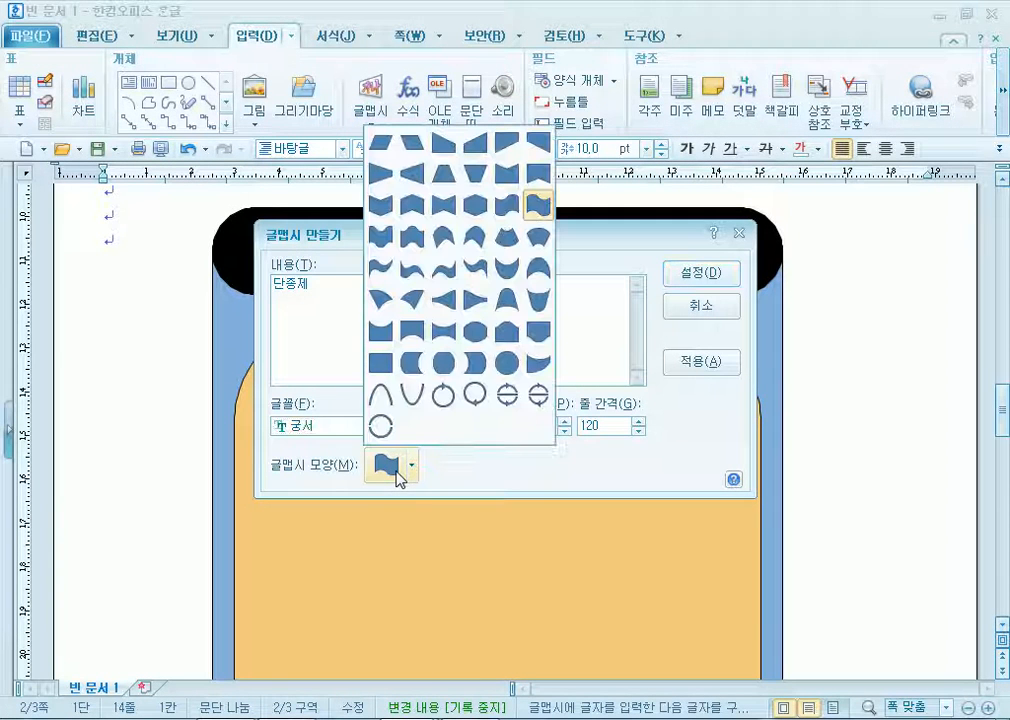
pyautogui.click(388, 208)
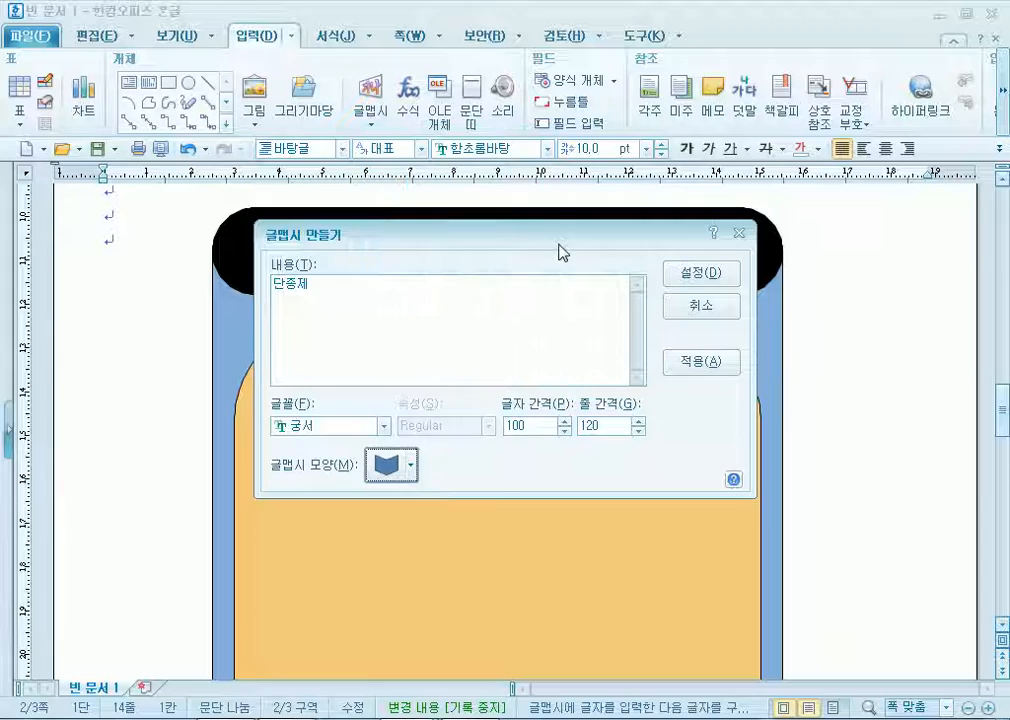
pyautogui.click(724, 274)
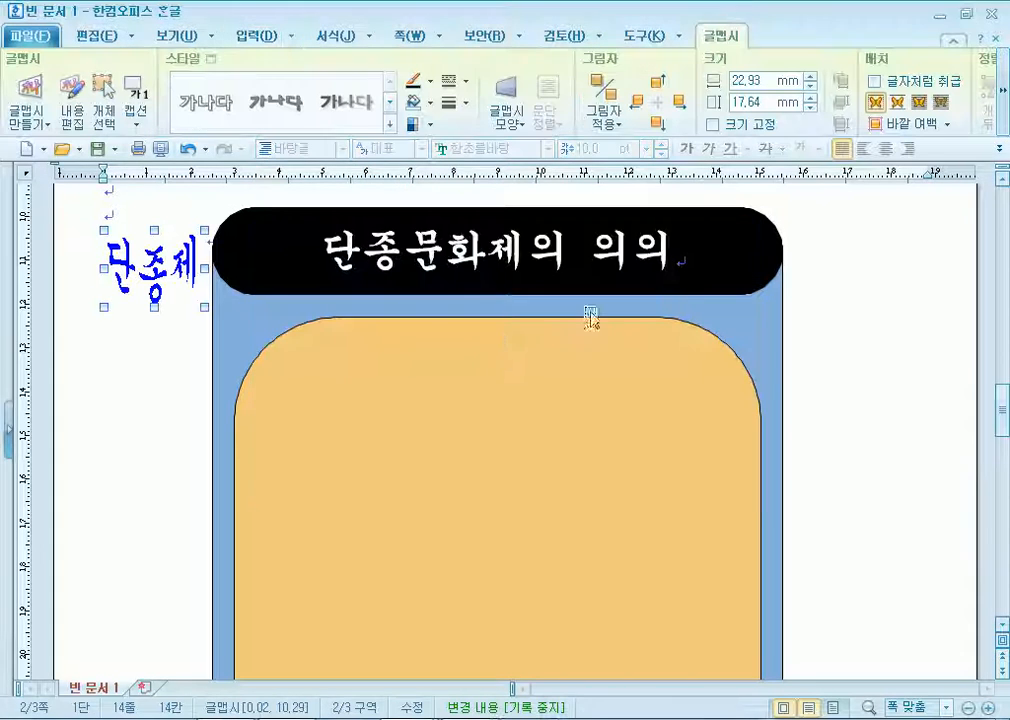
# Change the fill color of the "단종제" word art to red (FF0000)
pyautogui.doubleClick(176, 282)
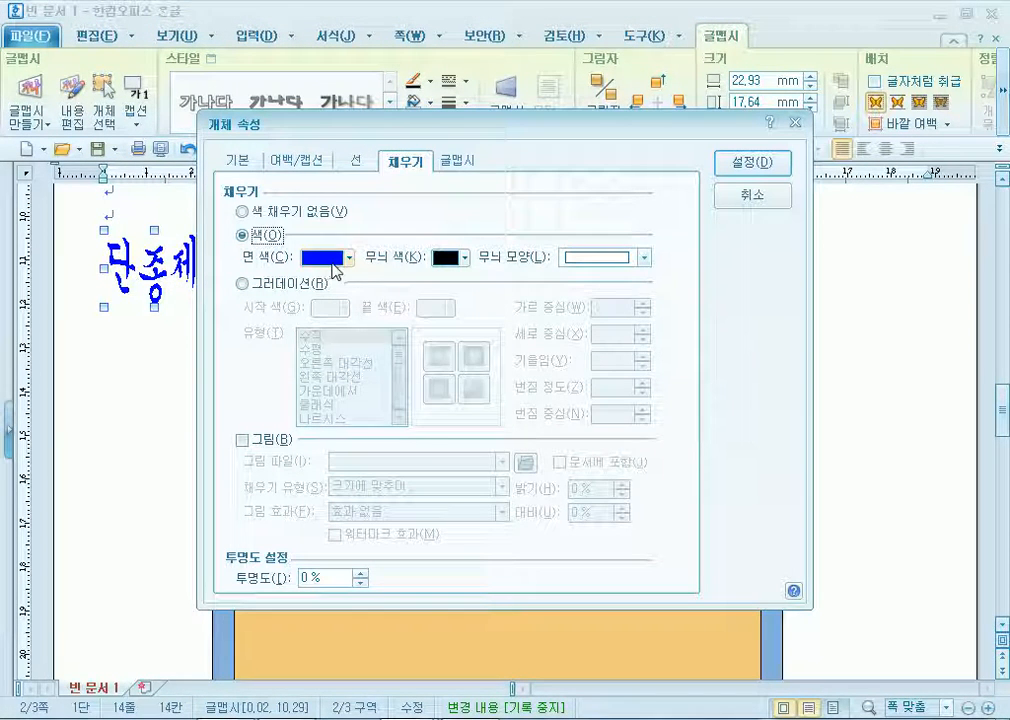
pyautogui.click(345, 258)
pyautogui.click(425, 281)
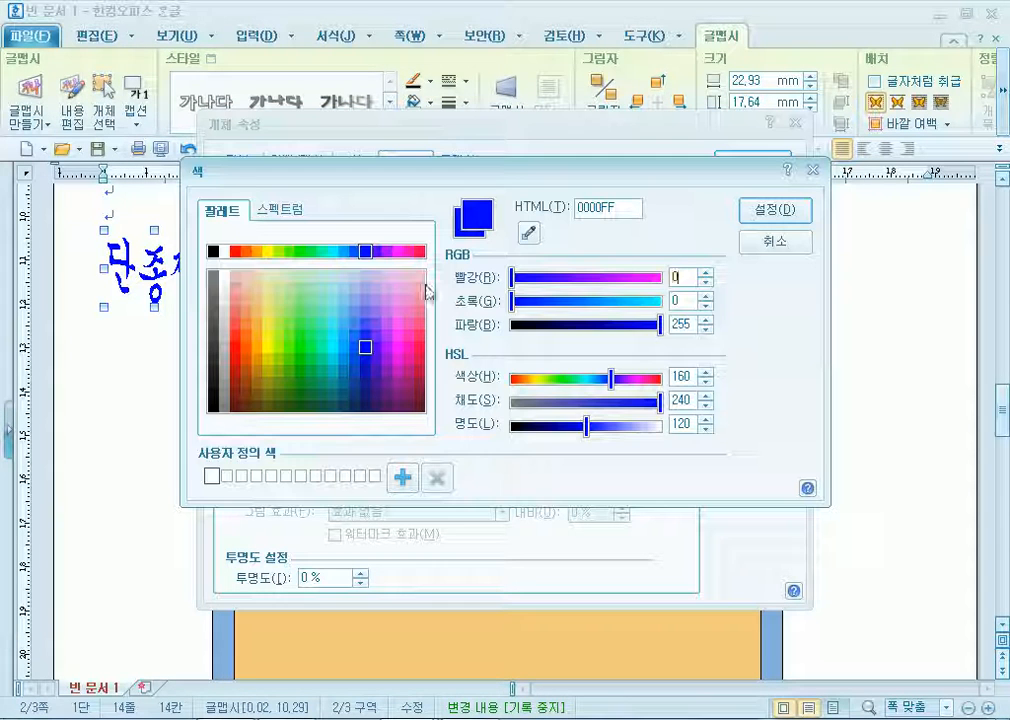
pyautogui.click(239, 256)
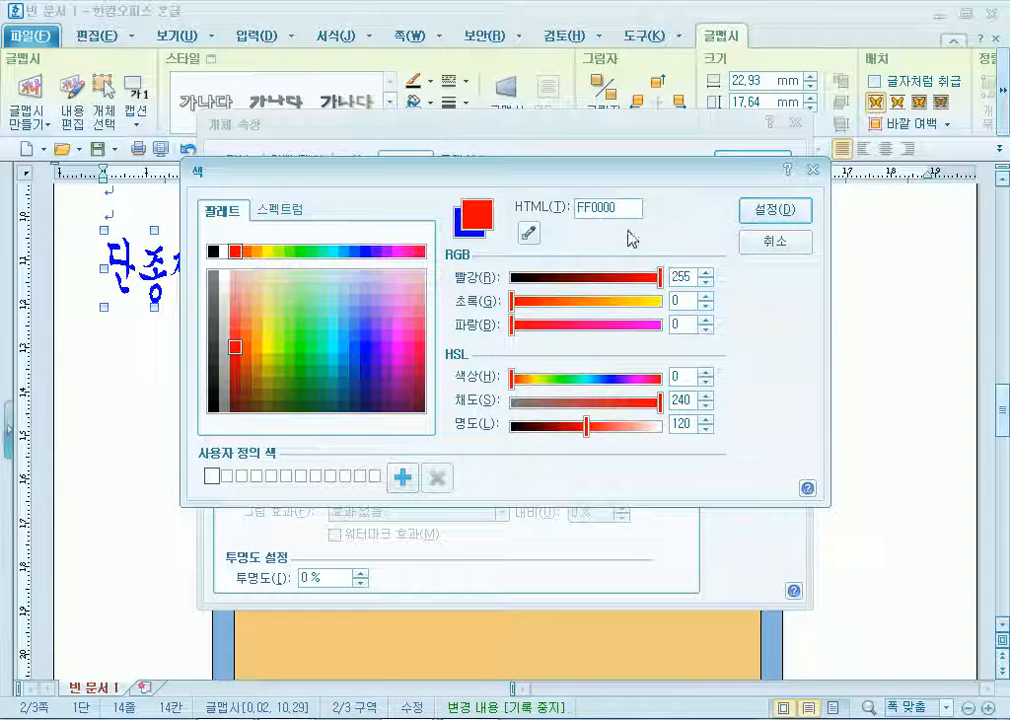
pyautogui.click(772, 211)
pyautogui.click(237, 161)
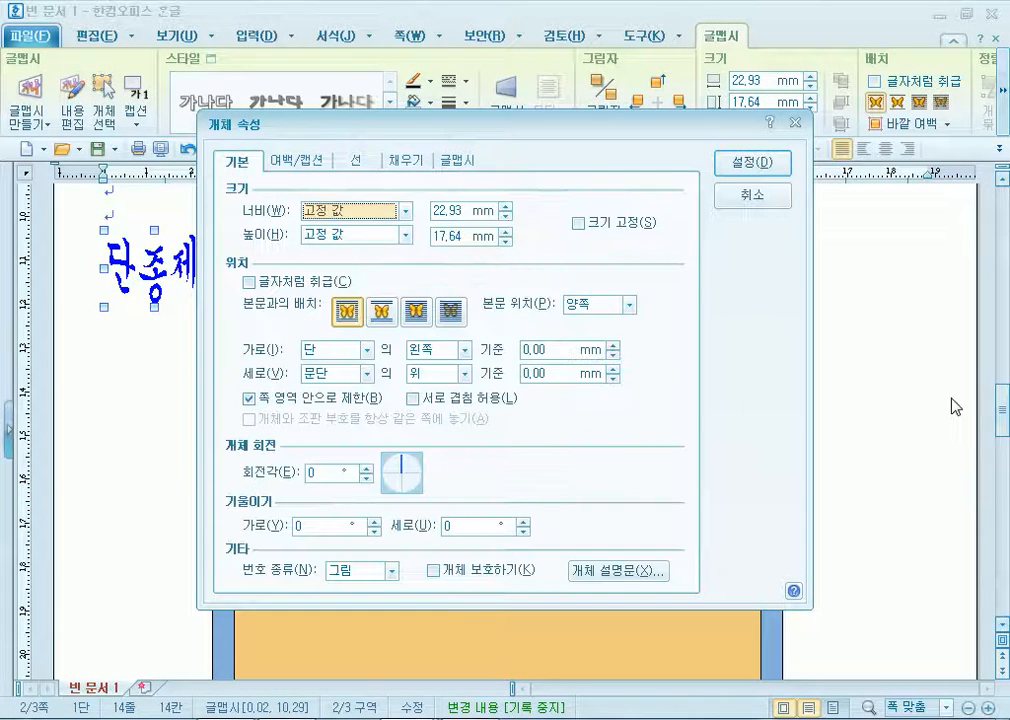
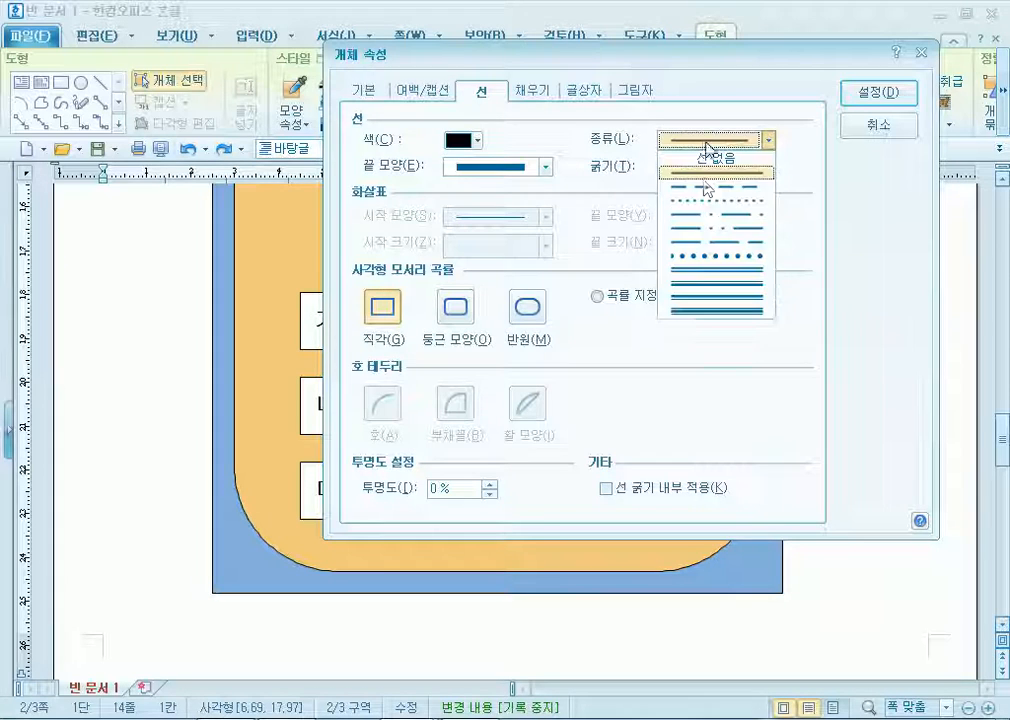
# Give the outlines of the three row text boxes a dotted line style
pyautogui.click(708, 205)
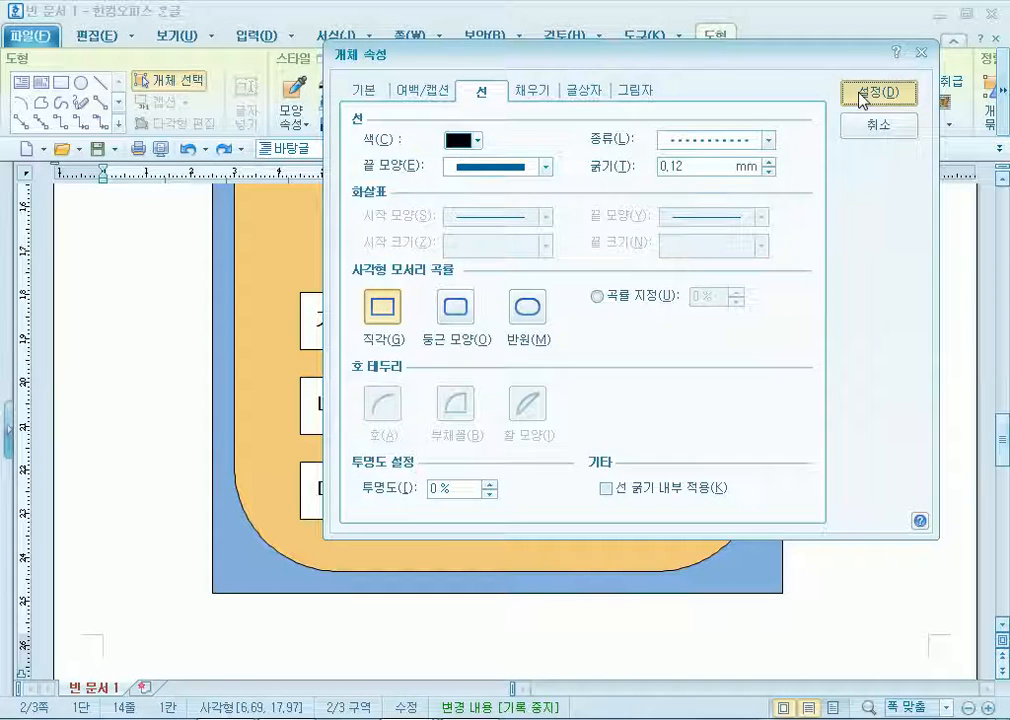
pyautogui.click(855, 97)
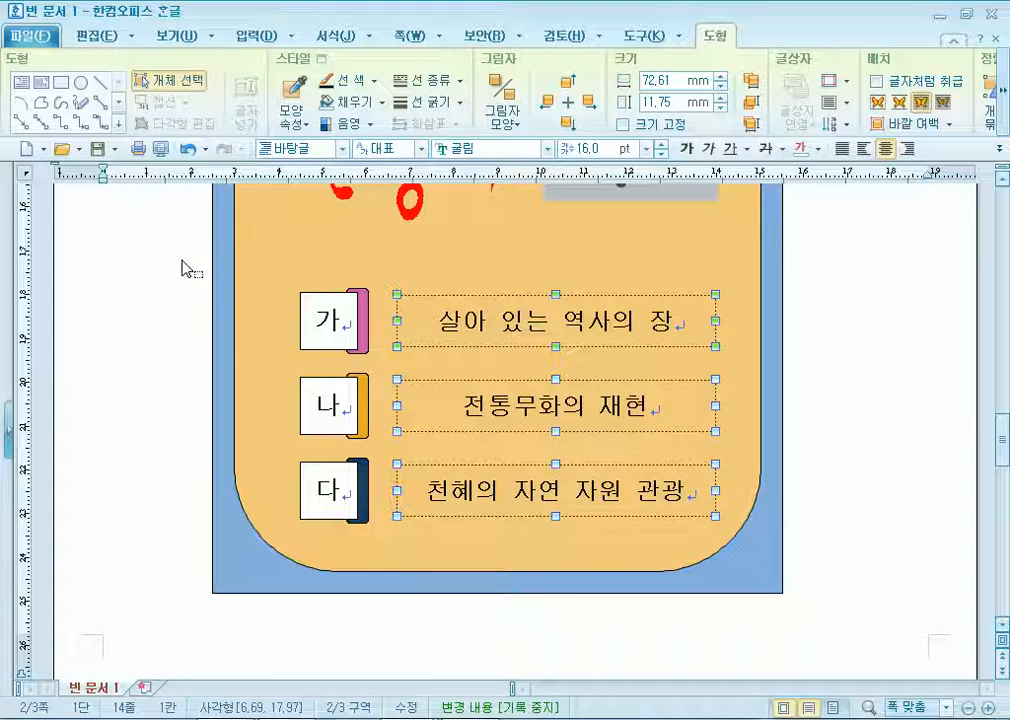
# Move the 가, 나 and 다 letter boxes together with their colored tabs slightly right, closer to the dotted text boxes
pyautogui.moveTo(180, 259); pyautogui.dragTo(400, 602)
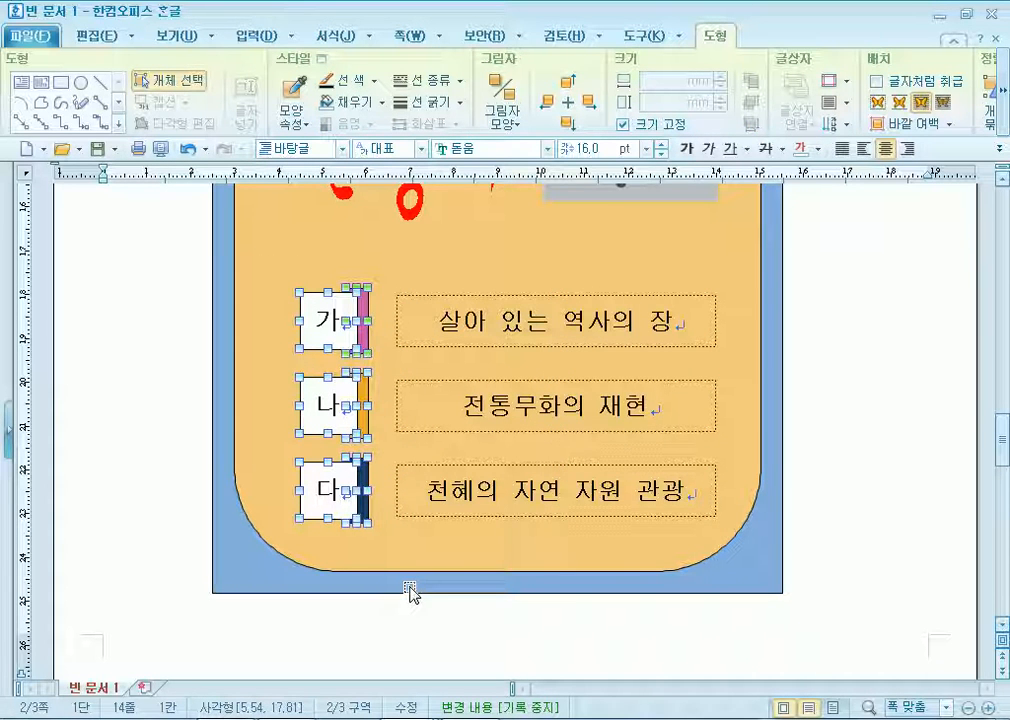
pyautogui.moveTo(190, 245); pyautogui.dragTo(776, 372)
pyautogui.moveTo(174, 264); pyautogui.dragTo(376, 583)
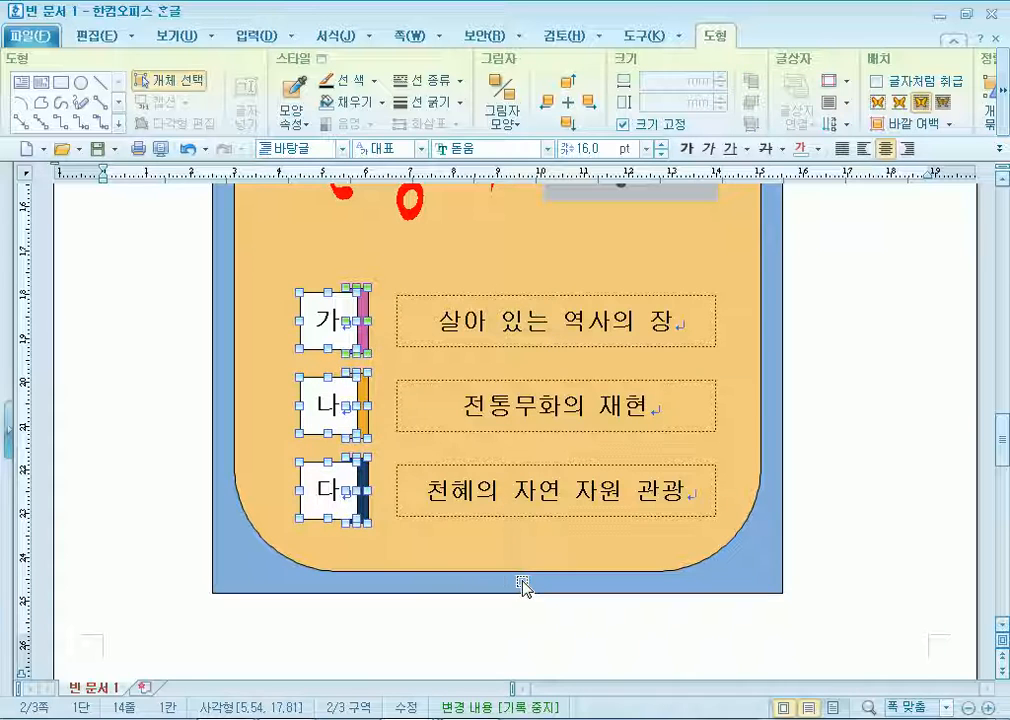
pyautogui.press('Left')
pyautogui.press('Left')
pyautogui.press('Left')
pyautogui.press('Left')
pyautogui.press('Left')
pyautogui.press('Left')
pyautogui.press('Left')
pyautogui.press('Left')
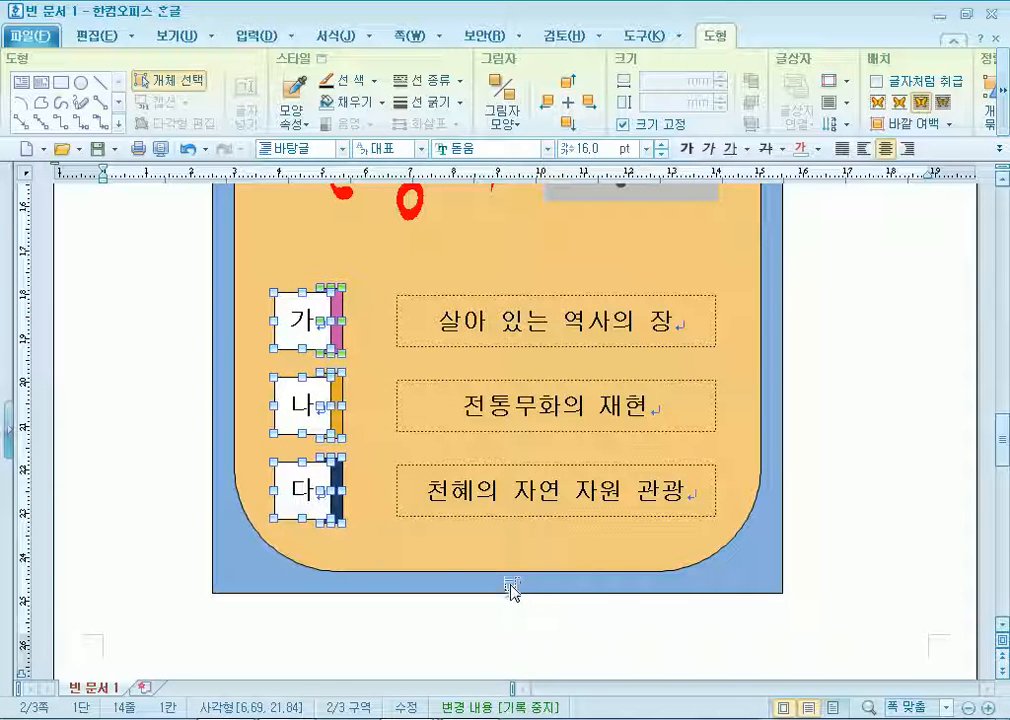
pyautogui.scroll(3, 286, 503)
pyautogui.press('Right')
pyautogui.press('Right')
pyautogui.press('Right')
pyautogui.press('Right')
pyautogui.press('Right')
pyautogui.press('Right')
pyautogui.press('Right')
pyautogui.press('Right')
pyautogui.press('Right')
pyautogui.press('Right')
pyautogui.press('Right')
pyautogui.press('Right')
pyautogui.press('Right')
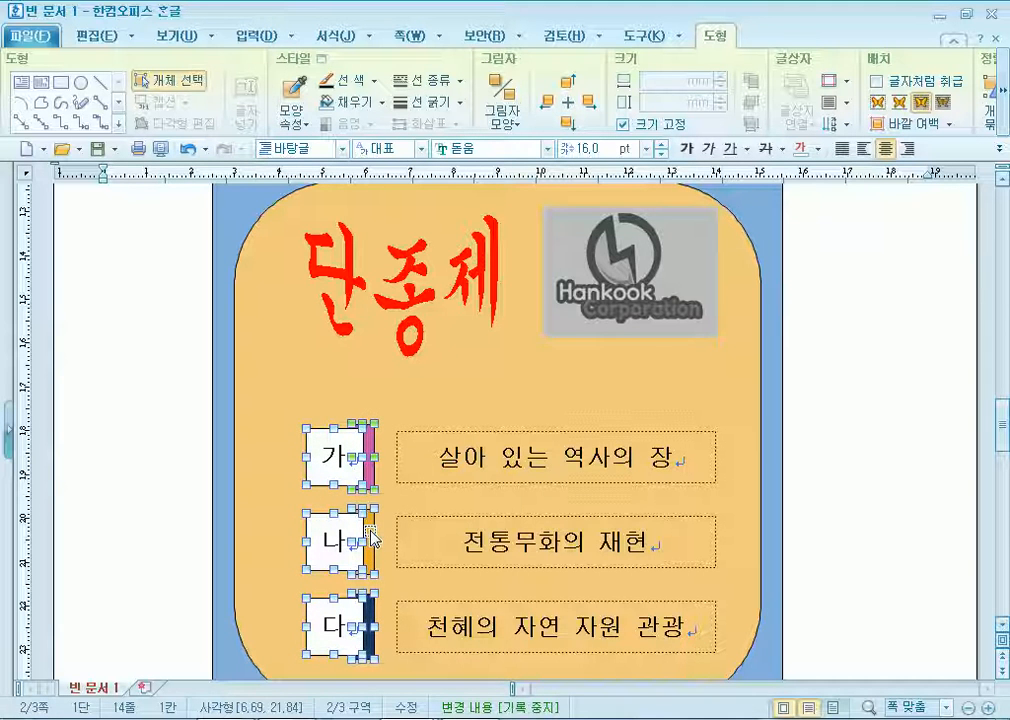
pyautogui.press('Right')
pyautogui.press('Right')
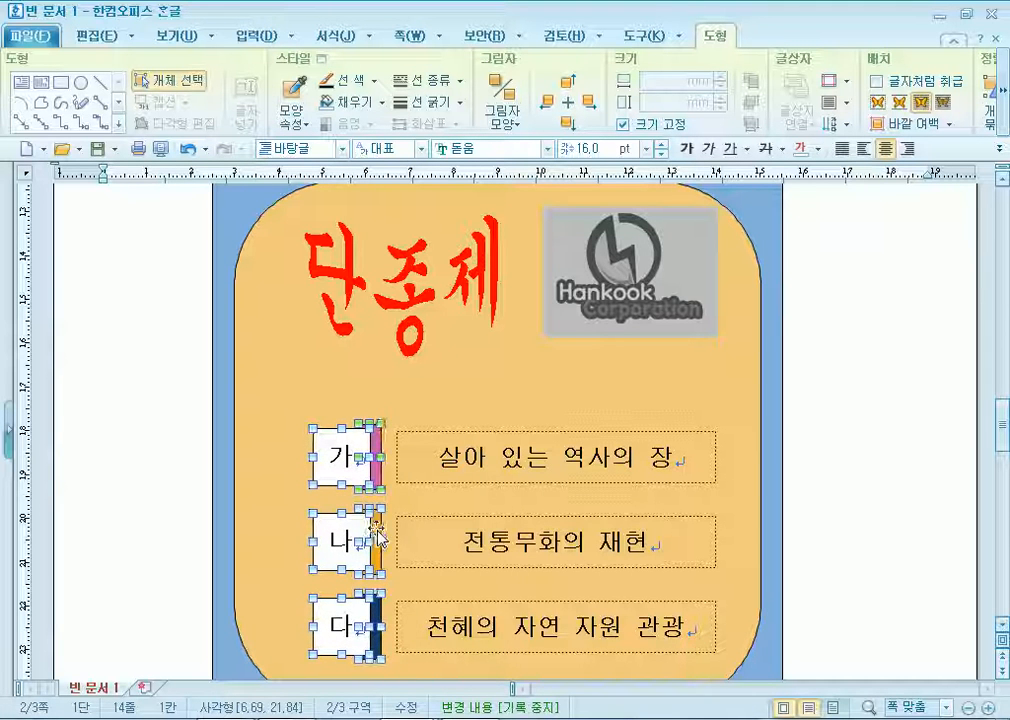
# Narrow the three dotted text boxes from their left edge to about 70.5 mm wide and deselect them
pyautogui.moveTo(848, 405); pyautogui.dragTo(393, 686)
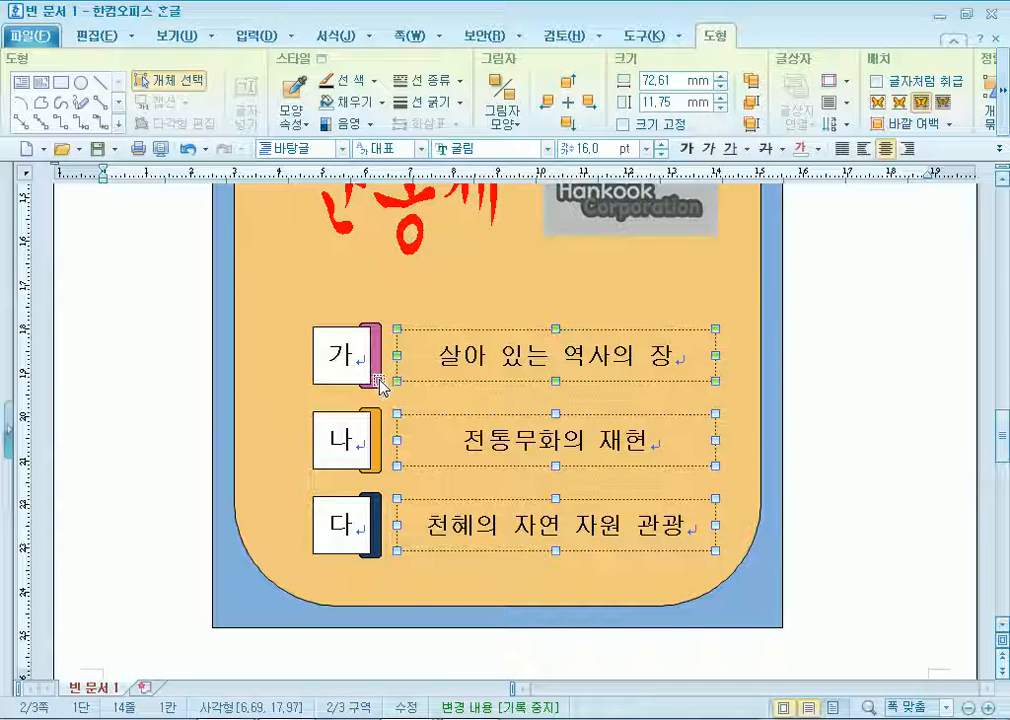
pyautogui.moveTo(397, 354); pyautogui.dragTo(405, 354)
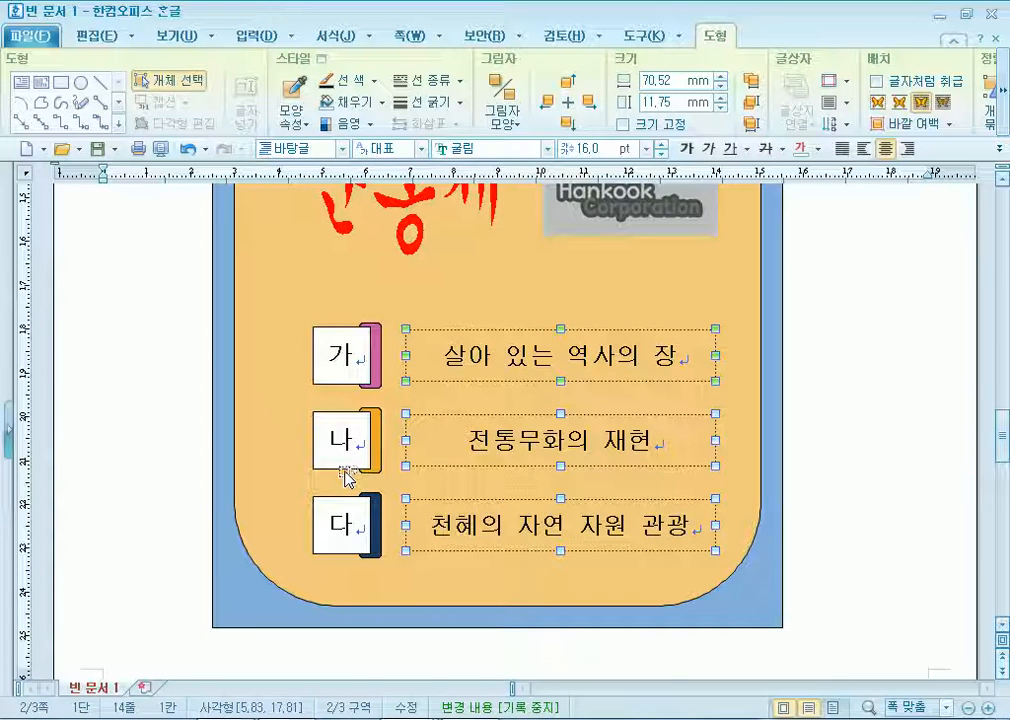
pyautogui.click(168, 528)
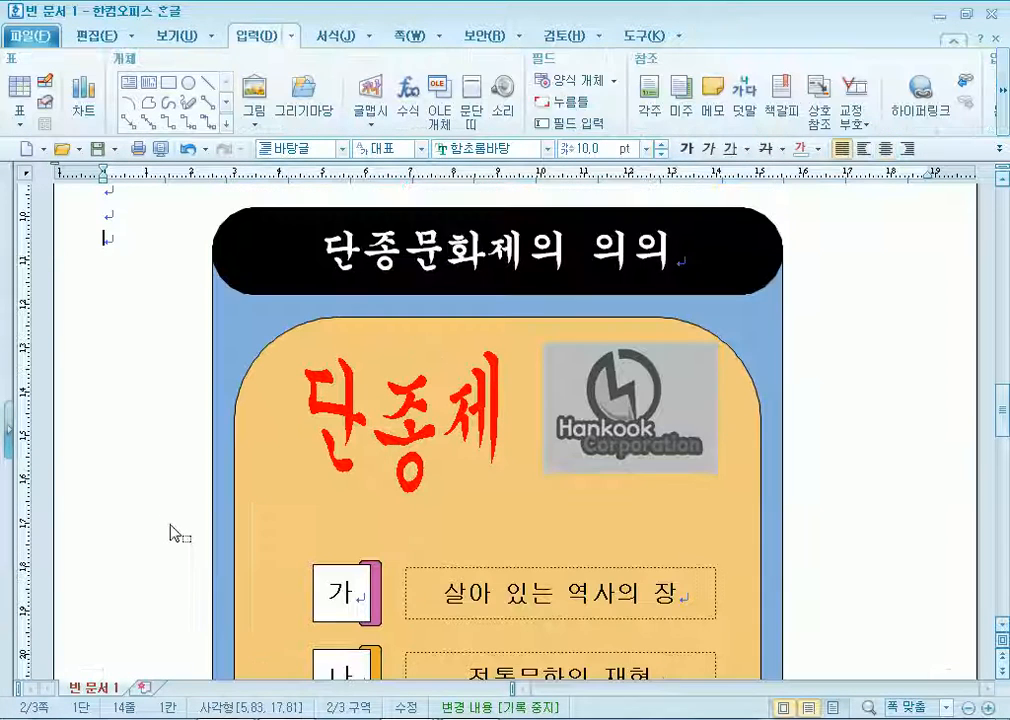
pyautogui.scroll(-3, 178, 518)
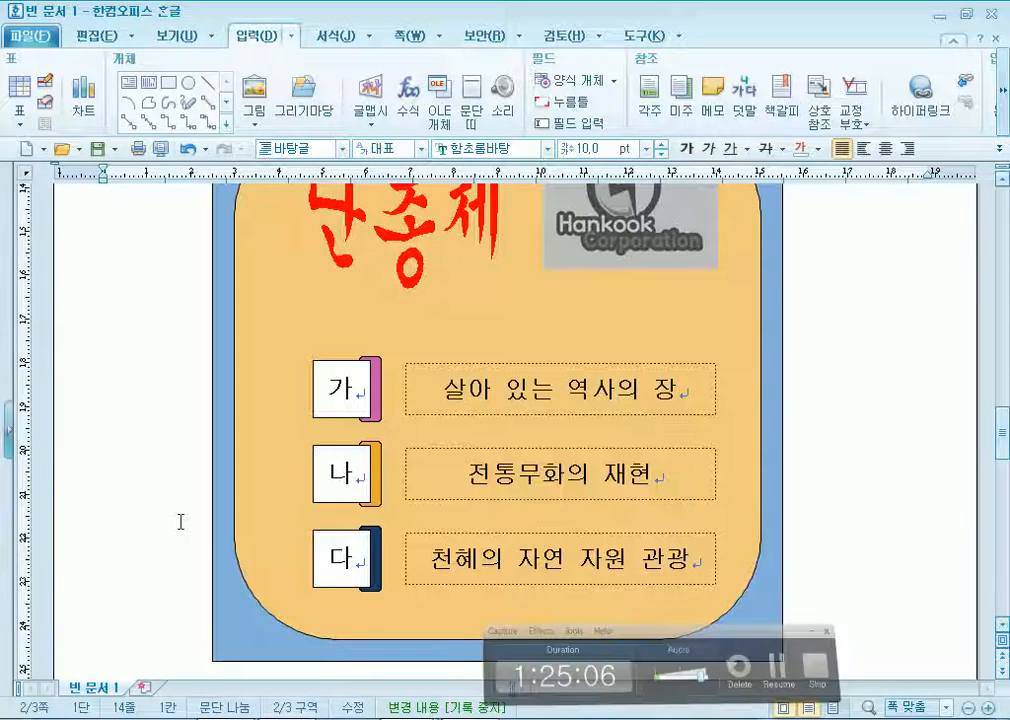
pyautogui.scroll(-1, 114, 350)
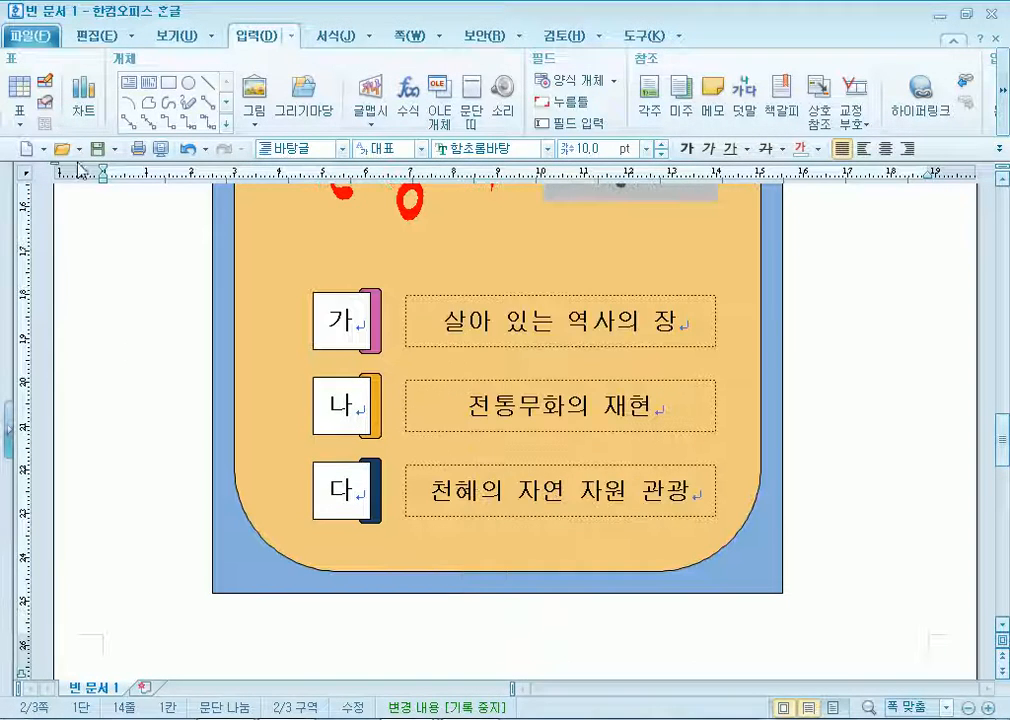
# Create a new blank document and set its header, footer and bottom margins to 10 mm and left and right margins to 11 mm
pyautogui.click(27, 148)
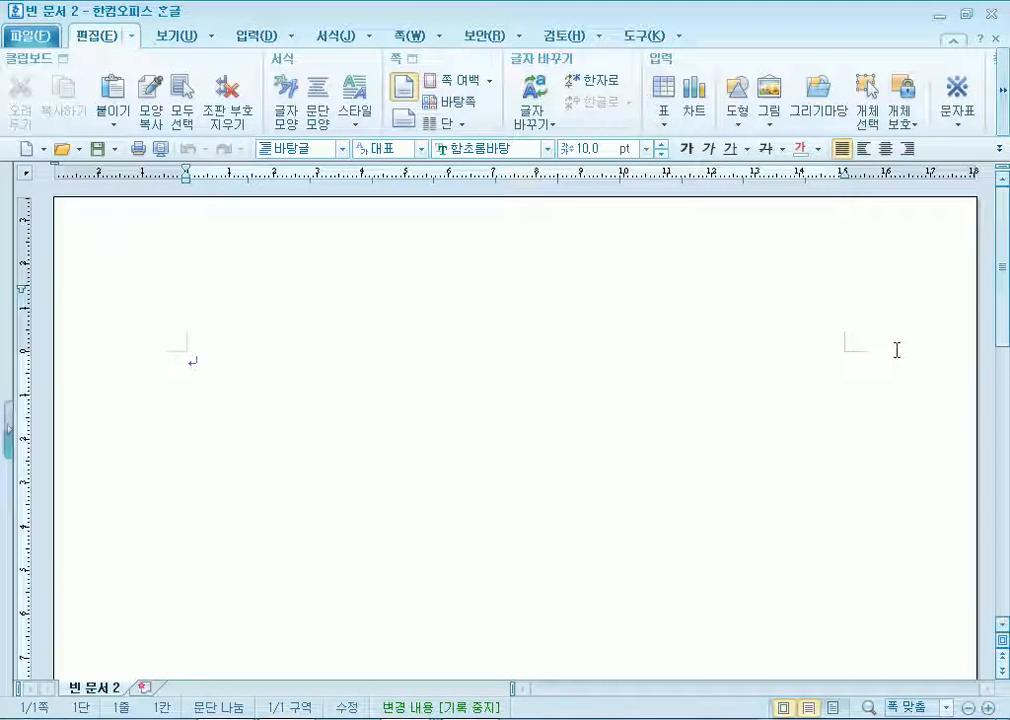
pyautogui.press('F7')
pyautogui.press('Tab')
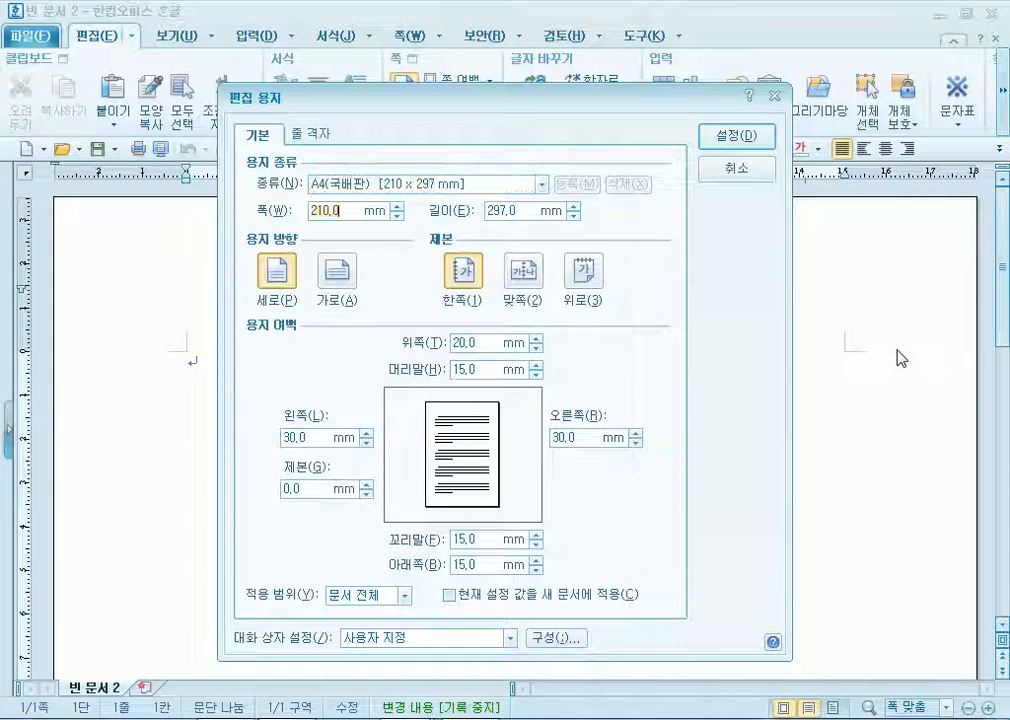
pyautogui.write('0')
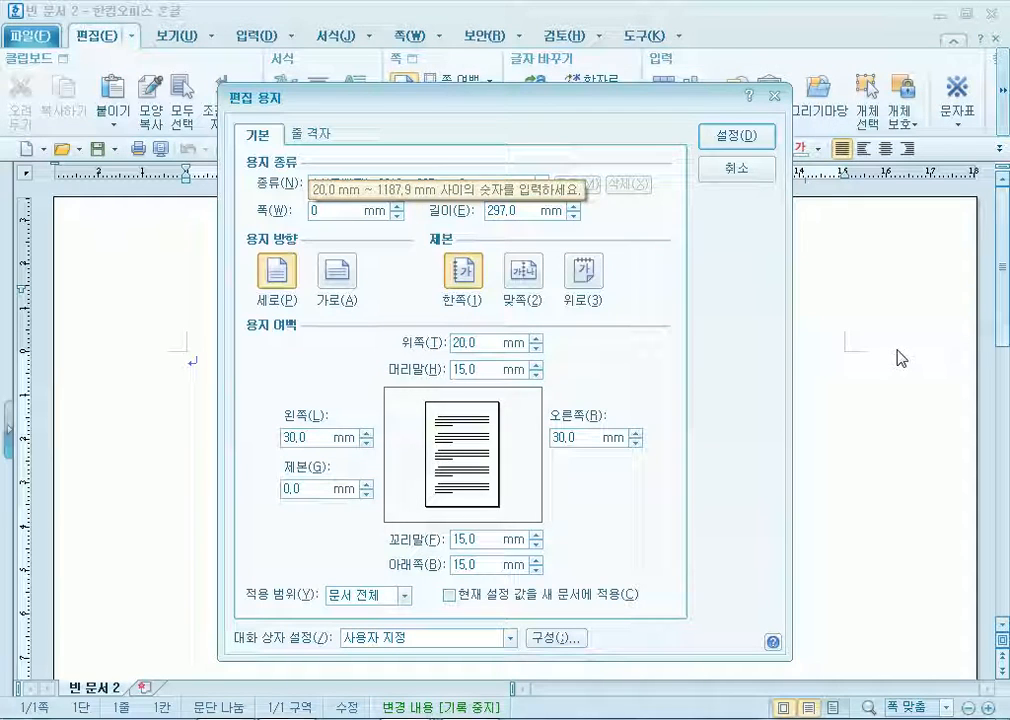
pyautogui.press('Tab')
pyautogui.press('Tab')
pyautogui.press('Tab')
pyautogui.press('Tab')
pyautogui.press('Tab')
pyautogui.hotkey('shift', 'Tab')
pyautogui.write('0')
pyautogui.press('Tab')
pyautogui.write('10')
pyautogui.press('Tab')
pyautogui.write('11')
pyautogui.press('Tab')
pyautogui.write('11')
pyautogui.press('Tab')
pyautogui.write('10')
pyautogui.press('Tab')
pyautogui.write('10')
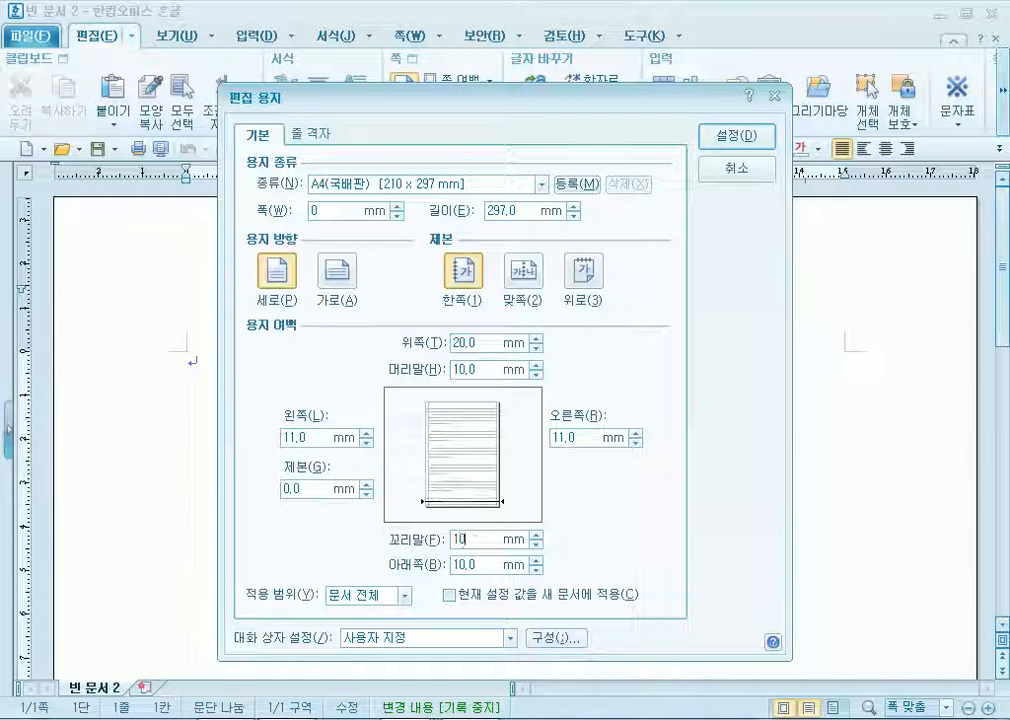
pyautogui.press('Return')
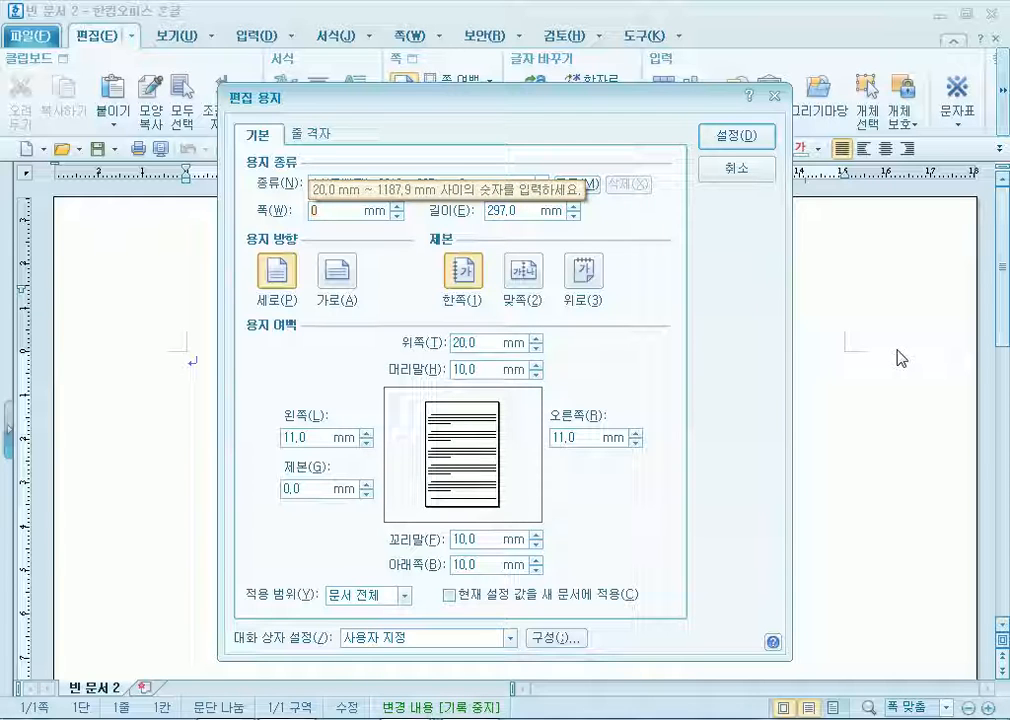
# Set the top margin to 10 mm and the paper width to 210 mm, and apply the page setup
pyautogui.hotkey('shift', 'Tab')
pyautogui.press('Tab')
pyautogui.press('Tab')
pyautogui.press('Tab')
pyautogui.press('Tab')
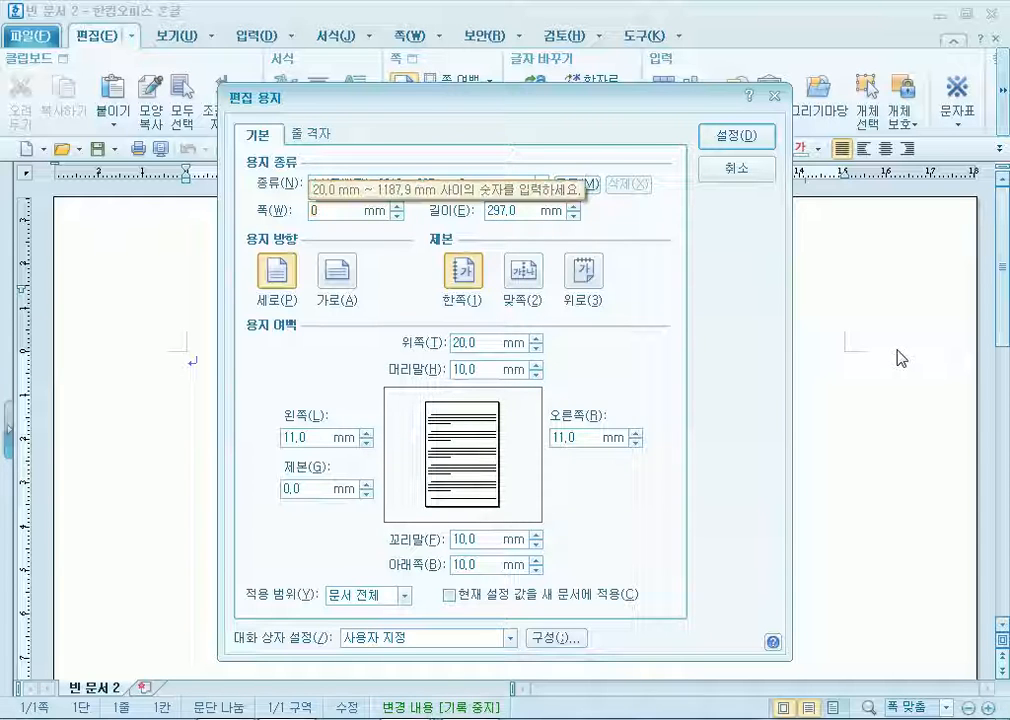
pyautogui.press('Tab')
pyautogui.write('10')
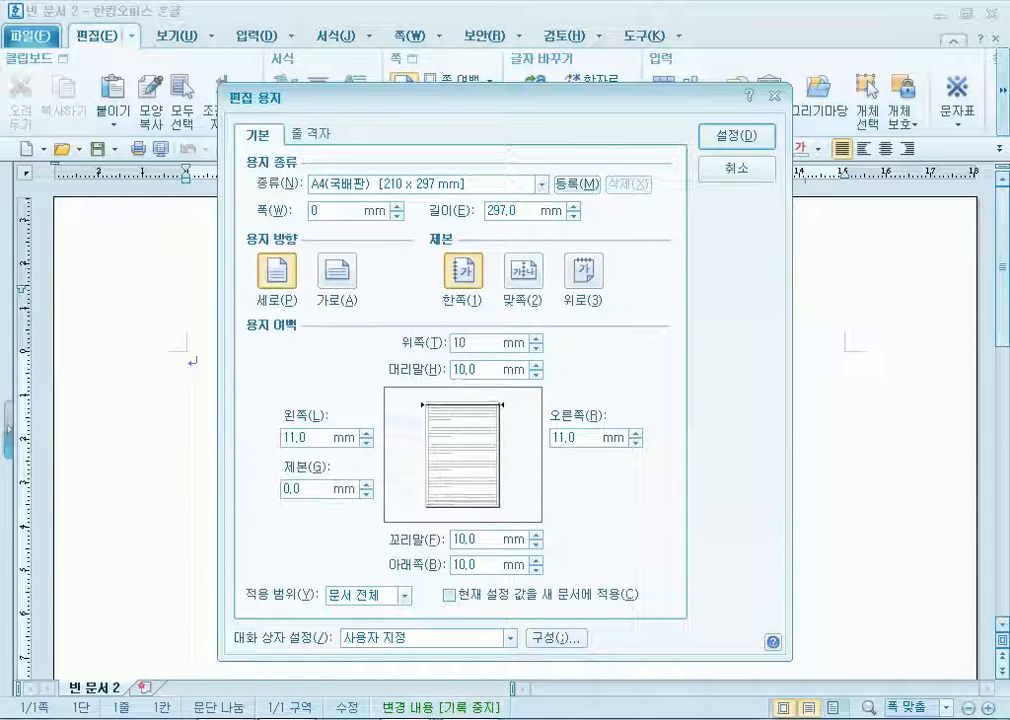
pyautogui.press('Return')
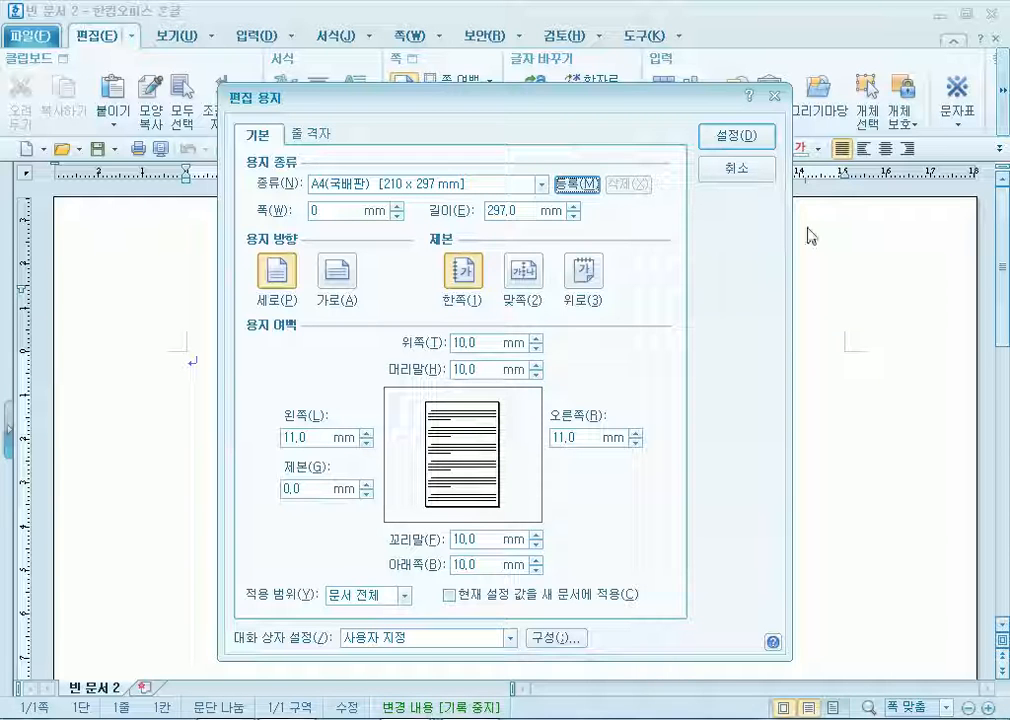
pyautogui.press('Tab')
pyautogui.write('210')
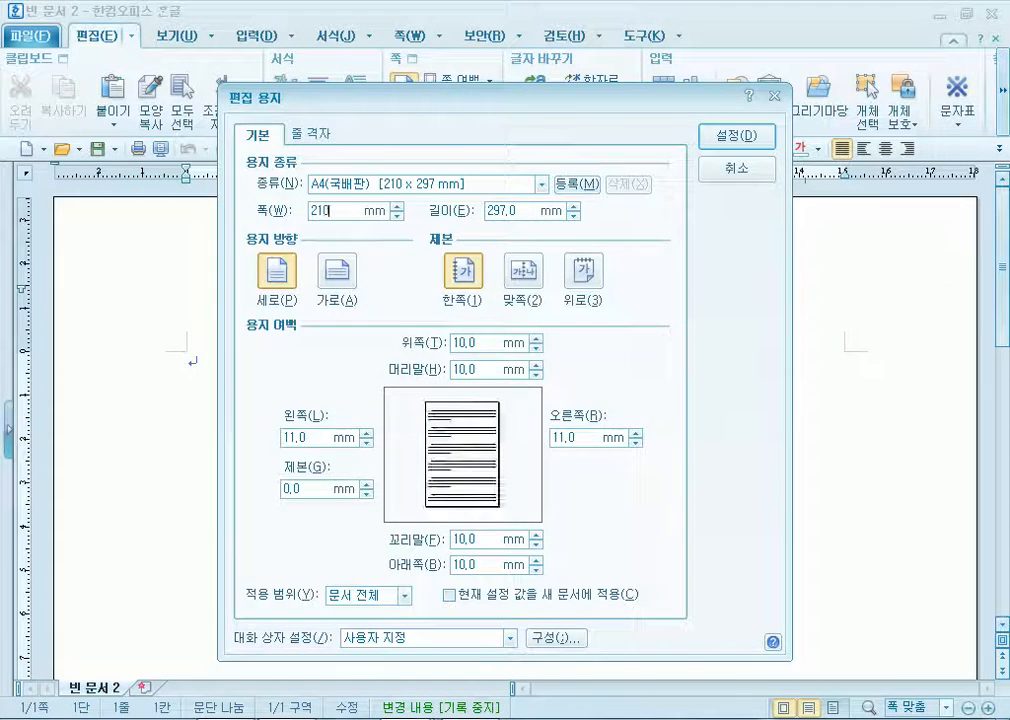
pyautogui.press('Return')
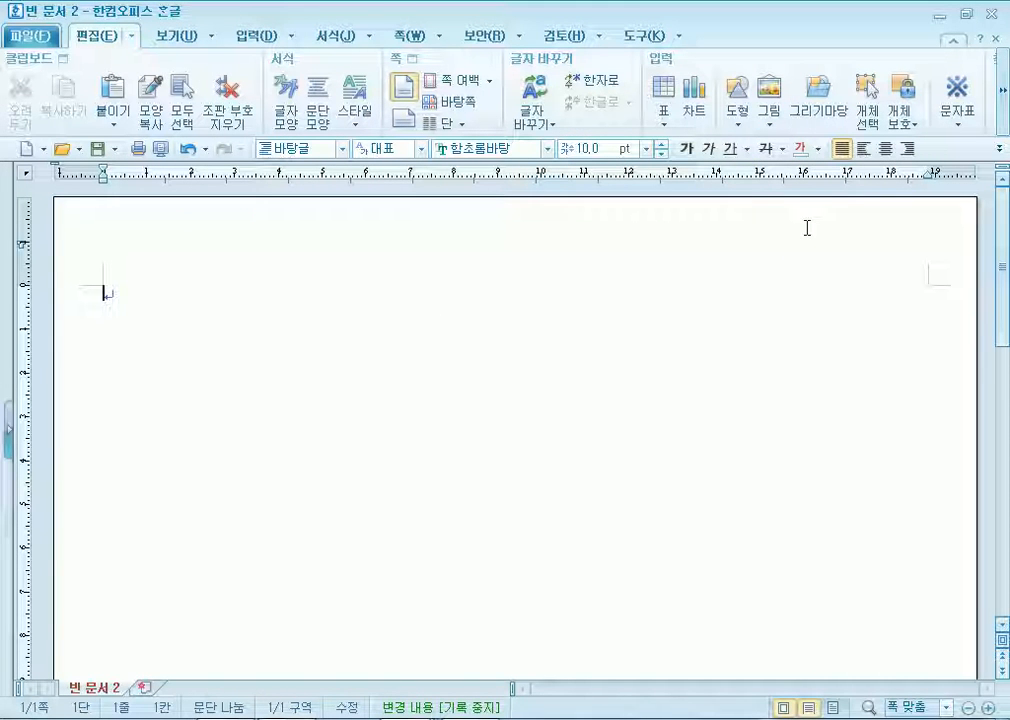
# Enter the item numbers 1 and 2 on the first page with four blank lines between them and blank lines below
pyautogui.press('Return')
pyautogui.press('Return')
pyautogui.press('Return')
pyautogui.press('Return')
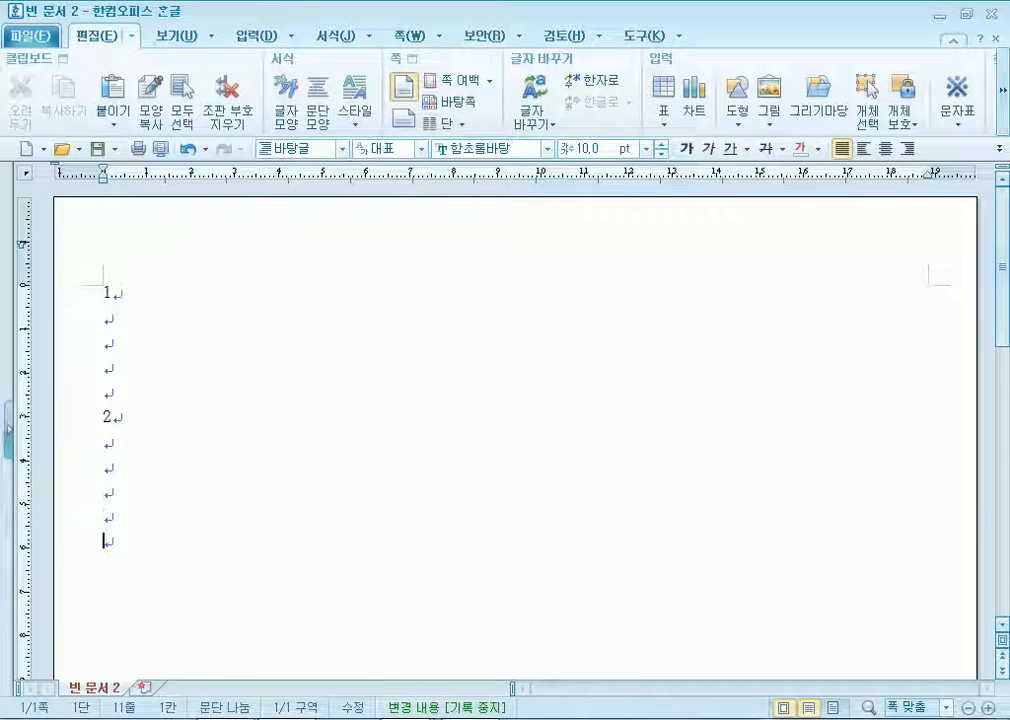
# Start a second section with item numbers 3 and 4 separated by four blank lines, and add a third section after it
pyautogui.hotkey('ctrl', 'Return')
pyautogui.write('3')
pyautogui.press('Return')
pyautogui.press('Return')
pyautogui.press('Return')
pyautogui.press('Return')
pyautogui.write('4')
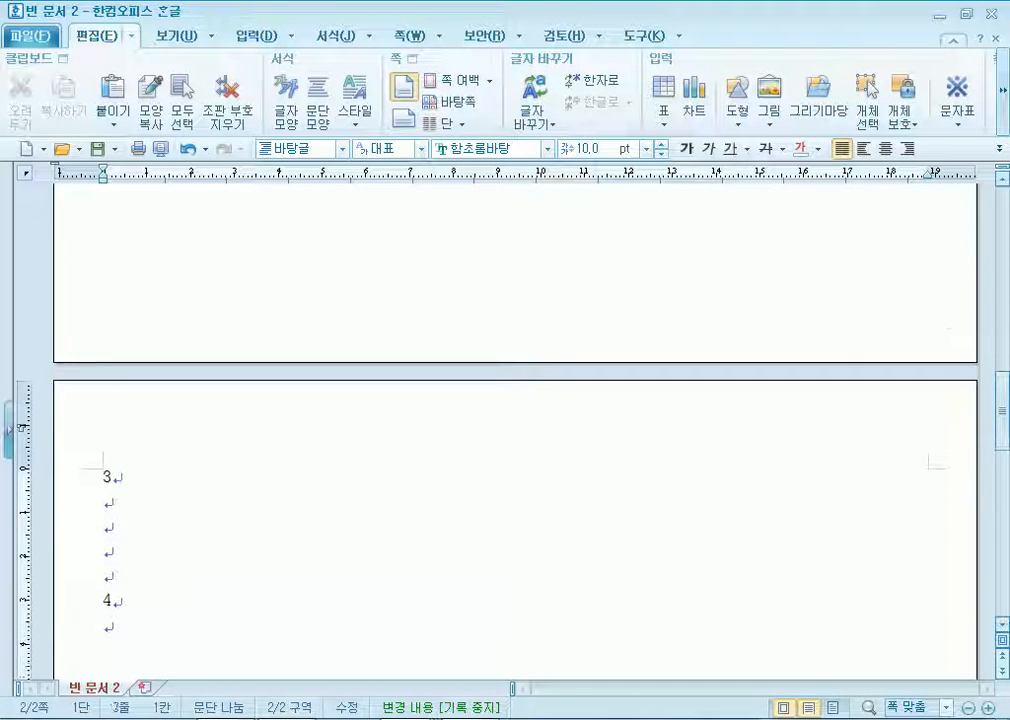
pyautogui.press('Return')
pyautogui.press('Return')
pyautogui.press('Return')
pyautogui.press('Return')
pyautogui.hotkey('ctrl', 'Return')
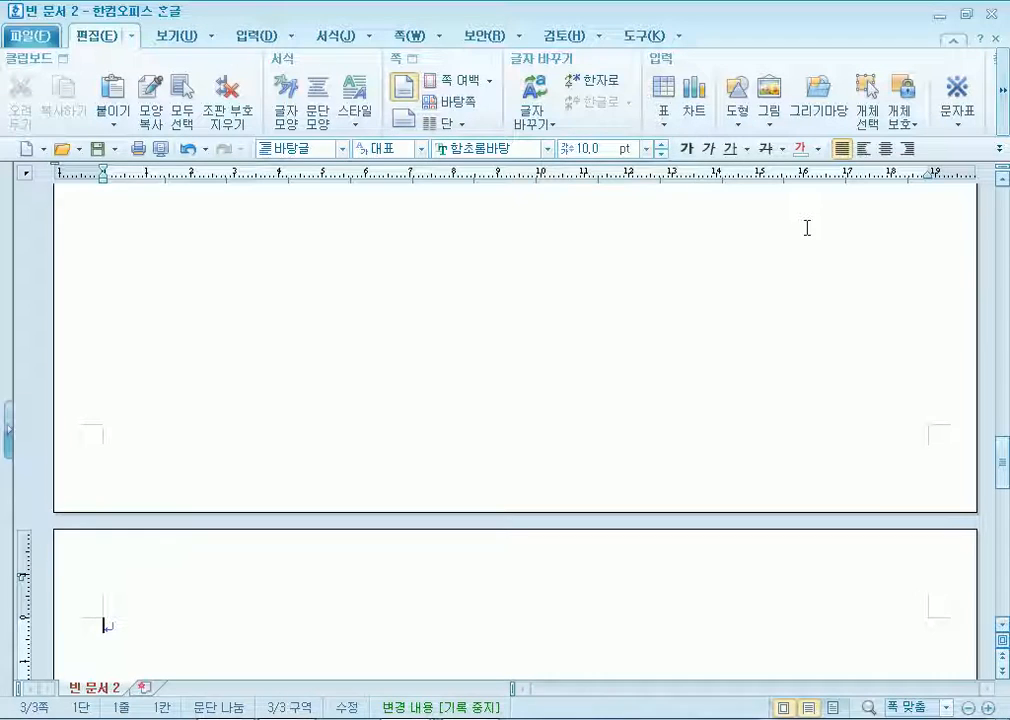
# Draw a rectangle about 100 mm wide and 102 mm high below item number 4 on page two
pyautogui.press('Up')
pyautogui.press('Up')
pyautogui.press('Up')
pyautogui.press('Up')
pyautogui.press('Up')
pyautogui.press('Down')
pyautogui.press('Down')
pyautogui.press('Down')
pyautogui.press('Down')
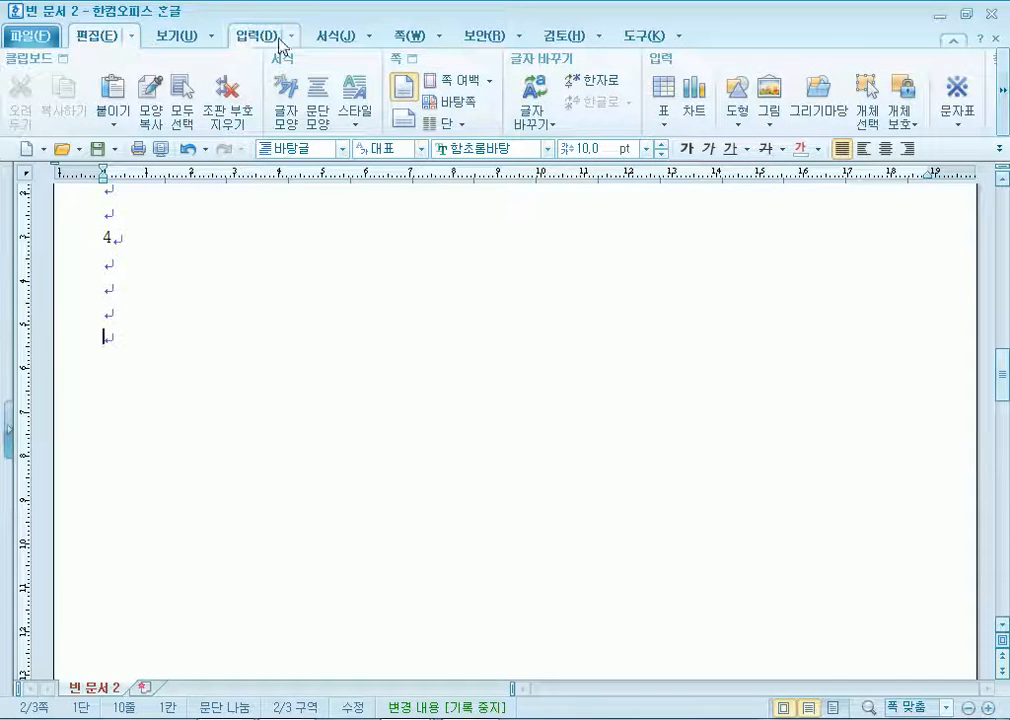
pyautogui.click(245, 38)
pyautogui.click(161, 82)
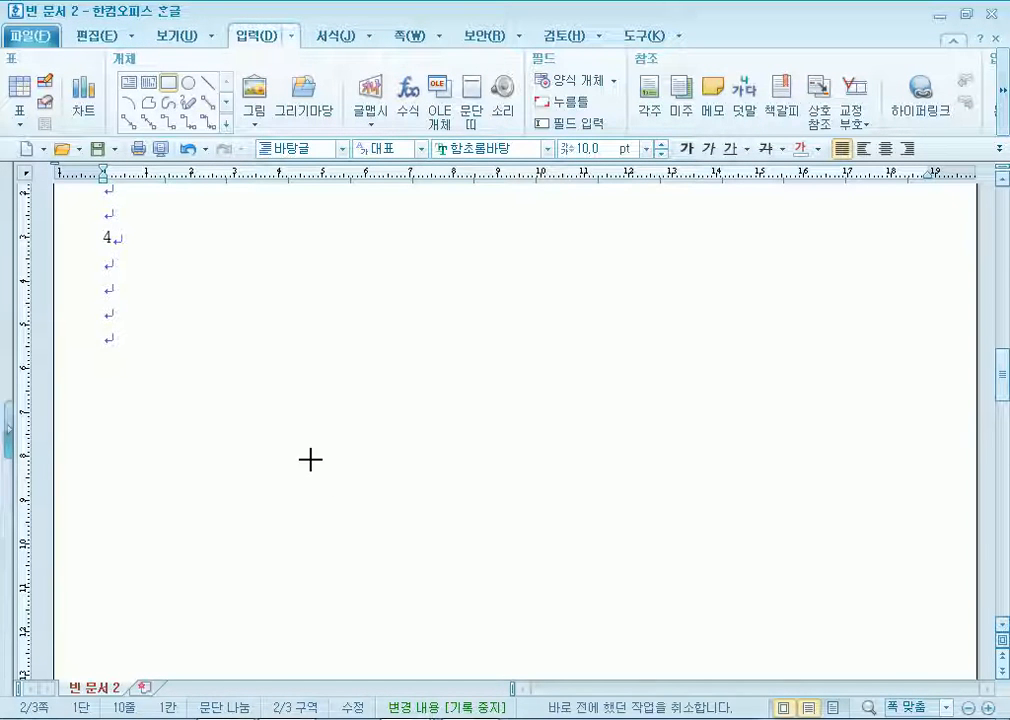
pyautogui.moveTo(282, 377); pyautogui.dragTo(721, 574)
pyautogui.scroll(3, 620, 570)
# Set the rectangle's width and height to 90 mm and turn on 크기 고정 (fixed size)
pyautogui.doubleClick(518, 575)
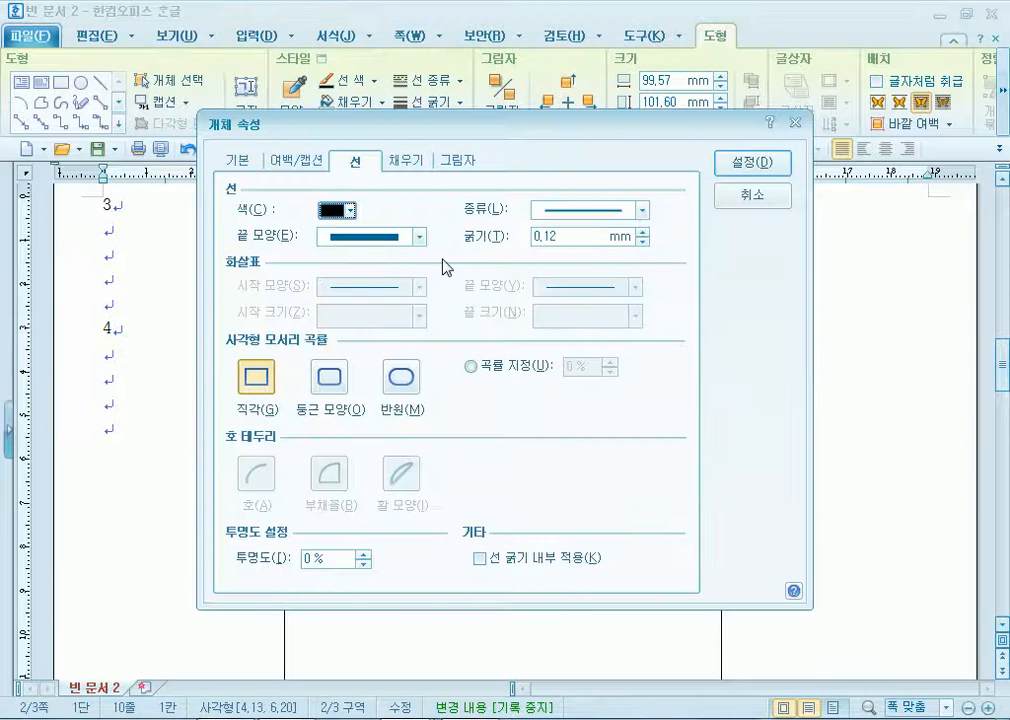
pyautogui.click(240, 162)
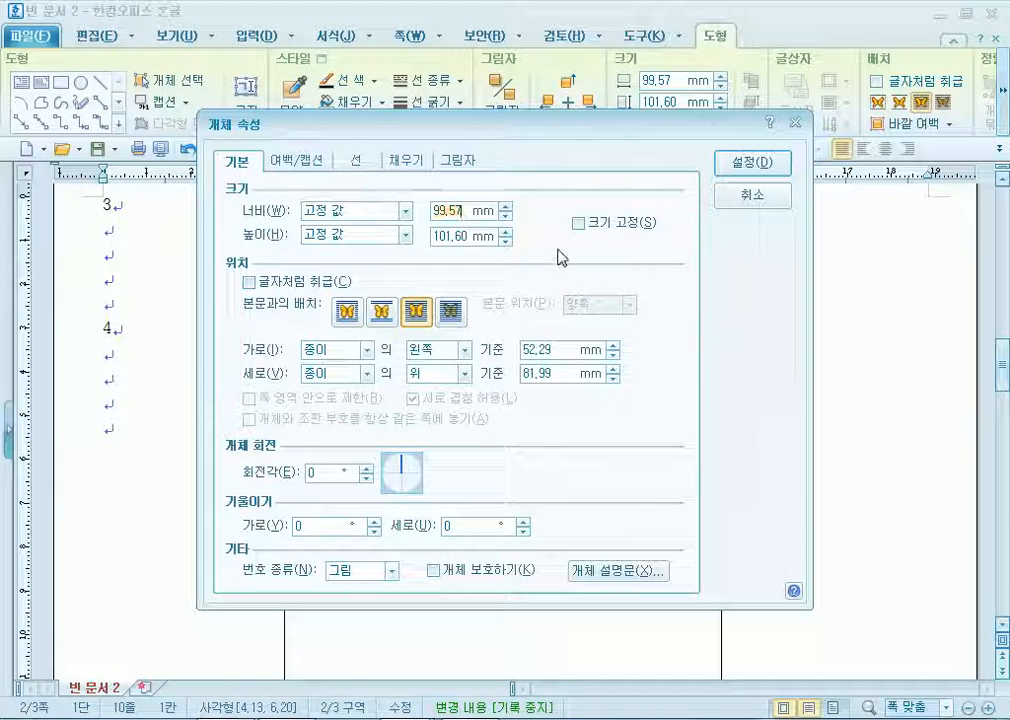
pyautogui.write('90')
pyautogui.press('Tab')
pyautogui.press('Tab')
pyautogui.write('90')
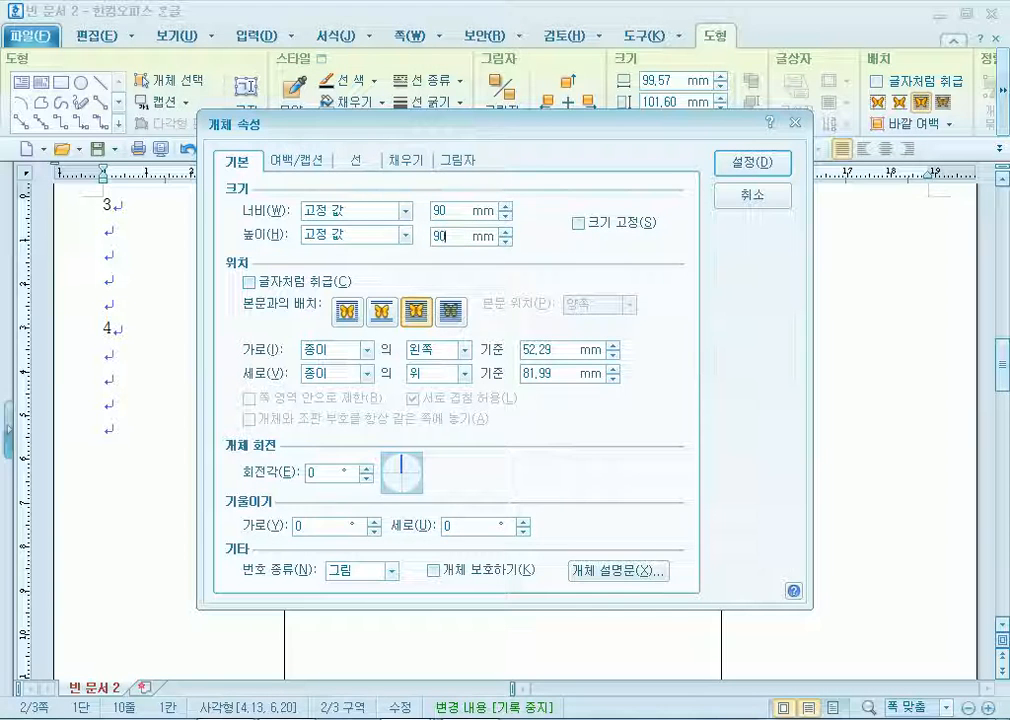
pyautogui.hotkey('alt', 's')
# Give the 90 mm square rounded (둥근 모양) corners and a light pink fill
pyautogui.click(352, 162)
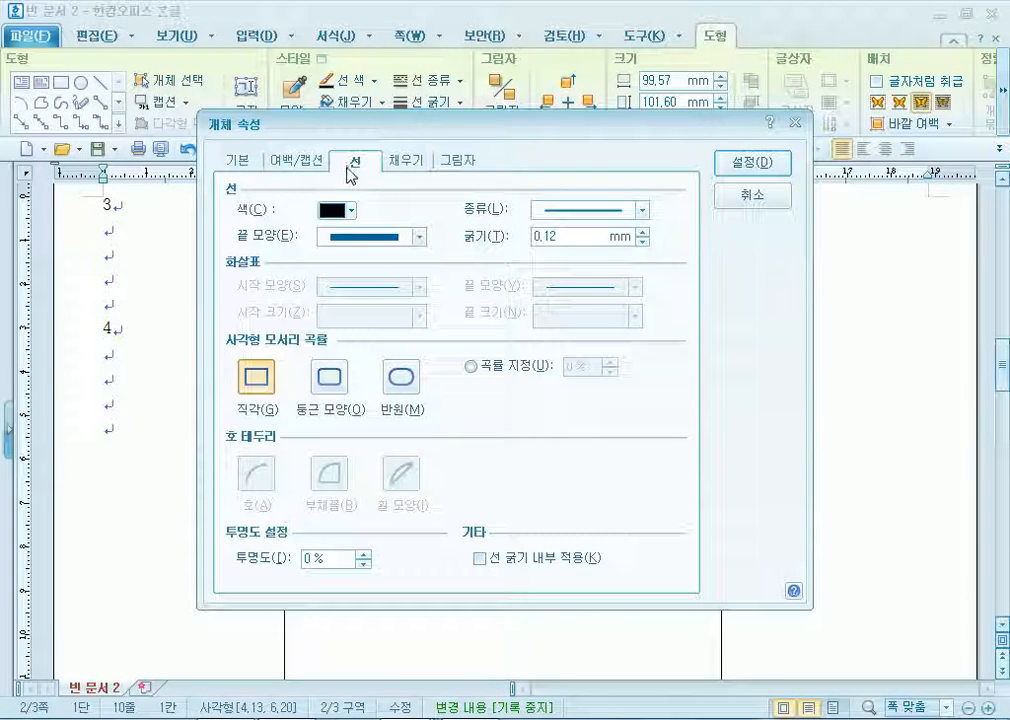
pyautogui.click(330, 377)
pyautogui.click(405, 161)
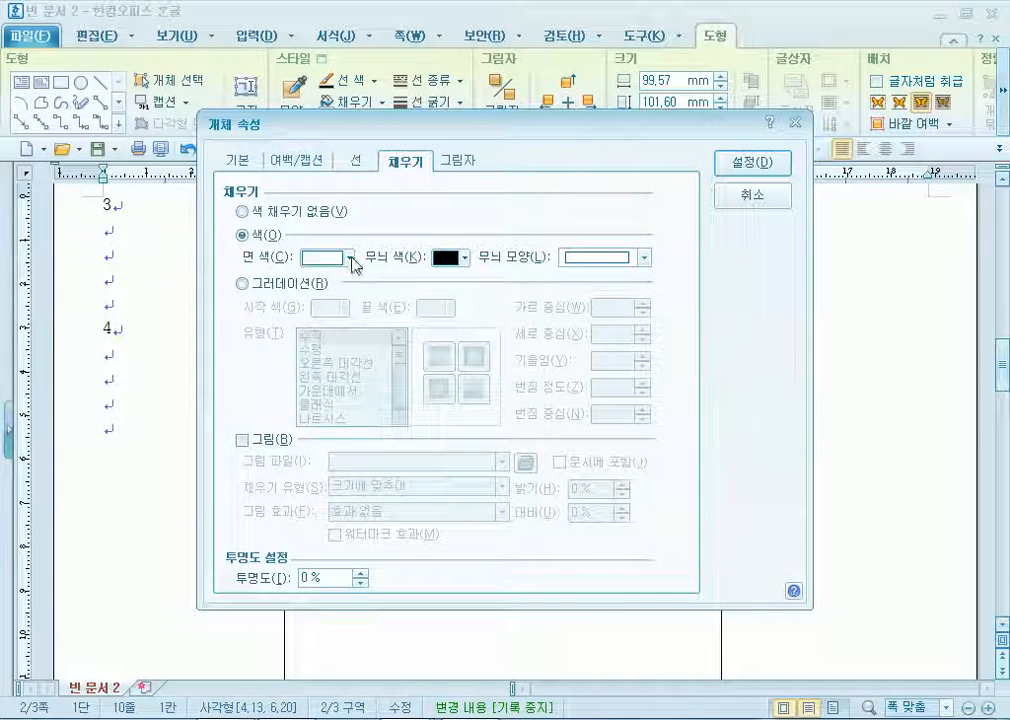
pyautogui.click(348, 257)
pyautogui.click(453, 329)
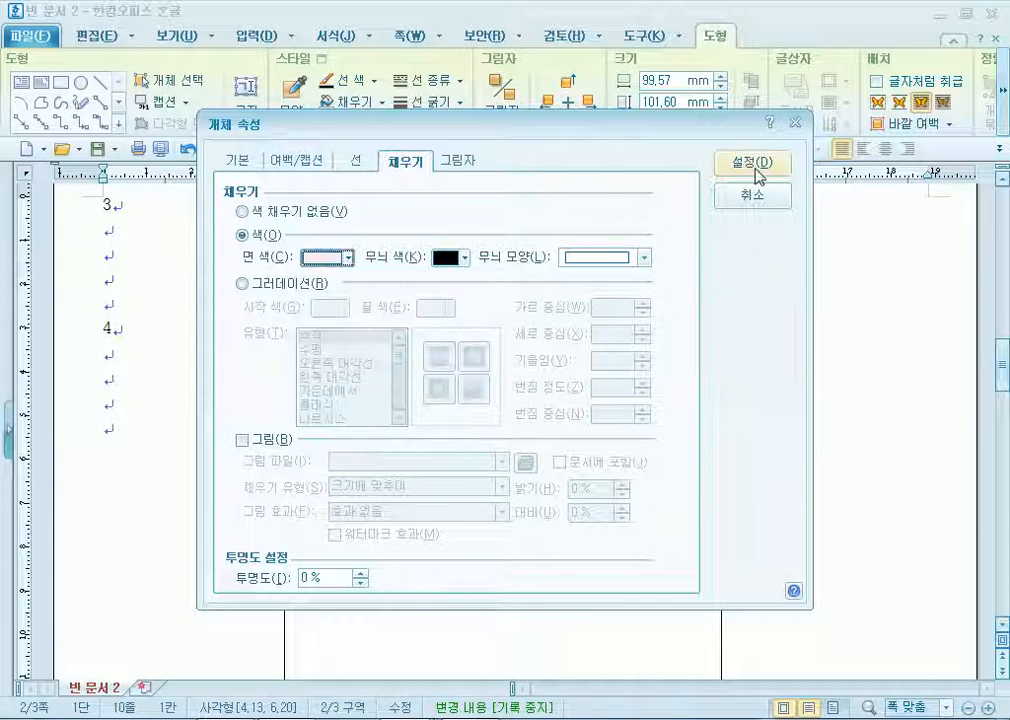
pyautogui.press('Return')
# Draw a text box about 126 mm wide and 15 mm high over the pink shape's upper edge, reading "스포츠 특성에 따른 분류"
pyautogui.scroll(2, 216, 467)
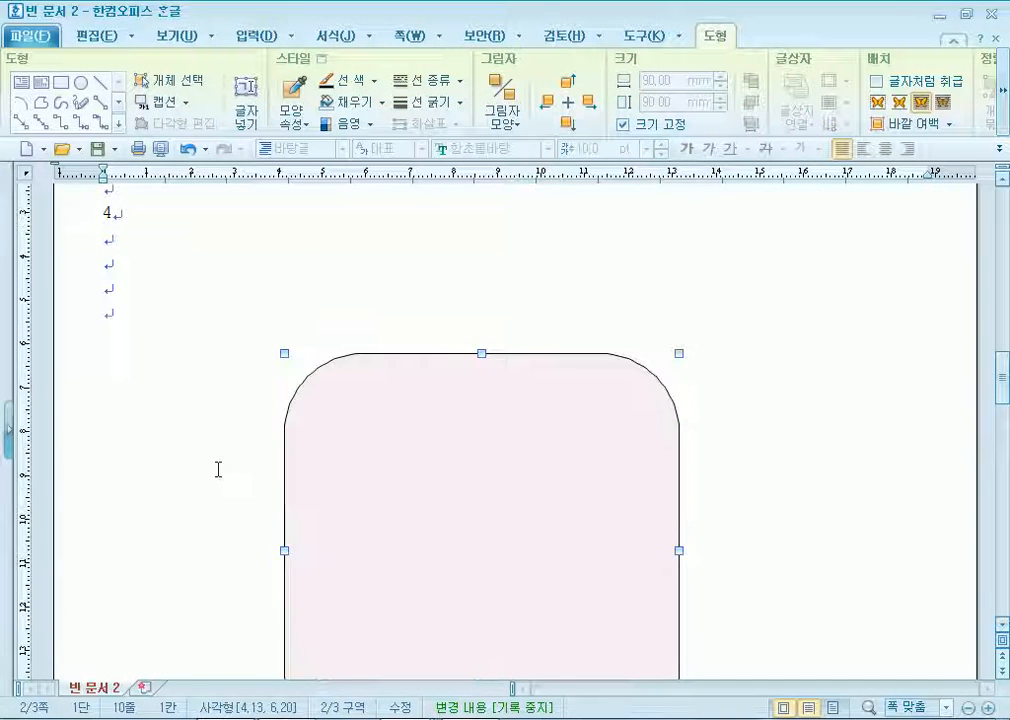
pyautogui.click(20, 82)
pyautogui.moveTo(257, 315); pyautogui.dragTo(811, 382)
pyautogui.write('스포트 특')
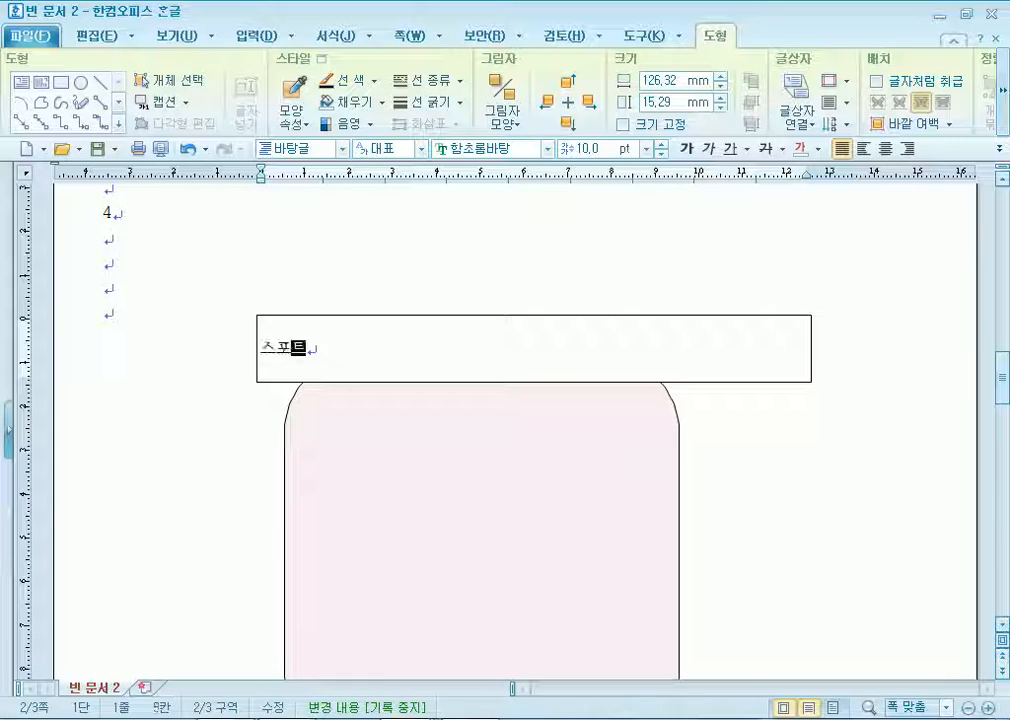
pyautogui.press('BackSpace')
pyautogui.press('BackSpace')
pyautogui.press('BackSpace')
pyautogui.press('BackSpace')
pyautogui.write('츠 트성에 따른 ')
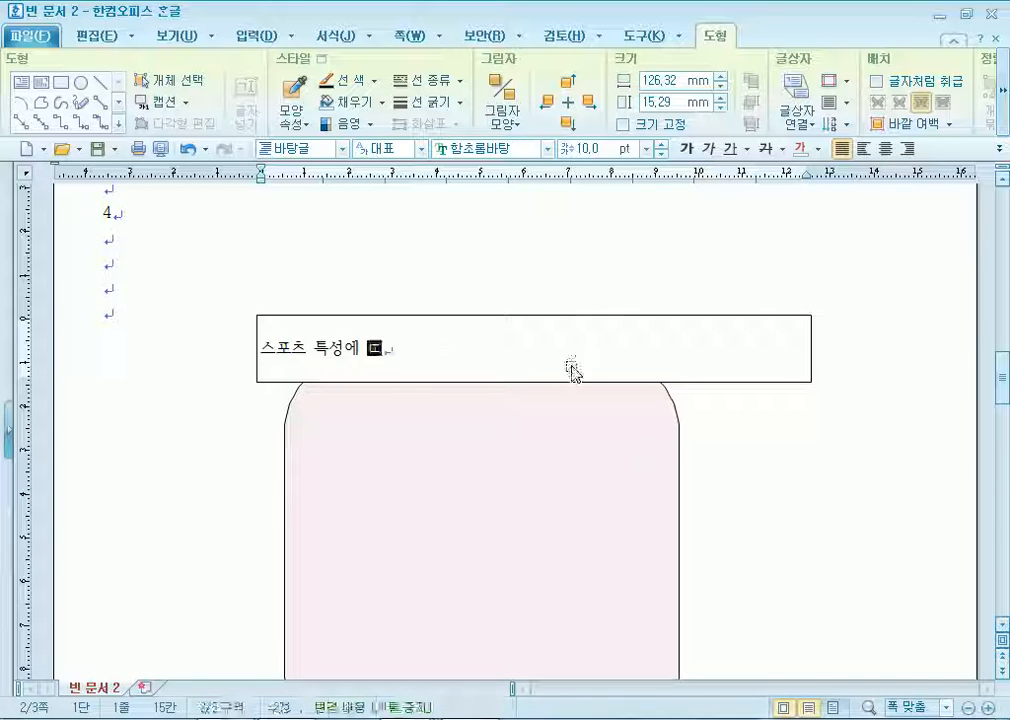
pyautogui.write('분류')
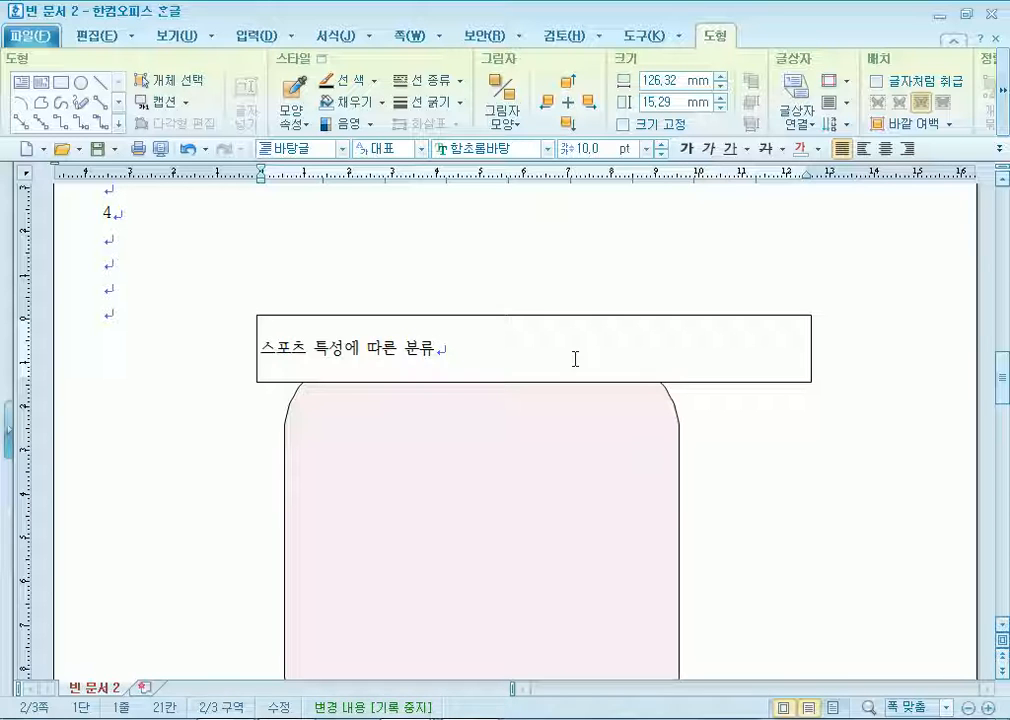
# Format the text box's text as 굴림, 22 pt, centred and white
pyautogui.hotkey('ctrl', 'a')
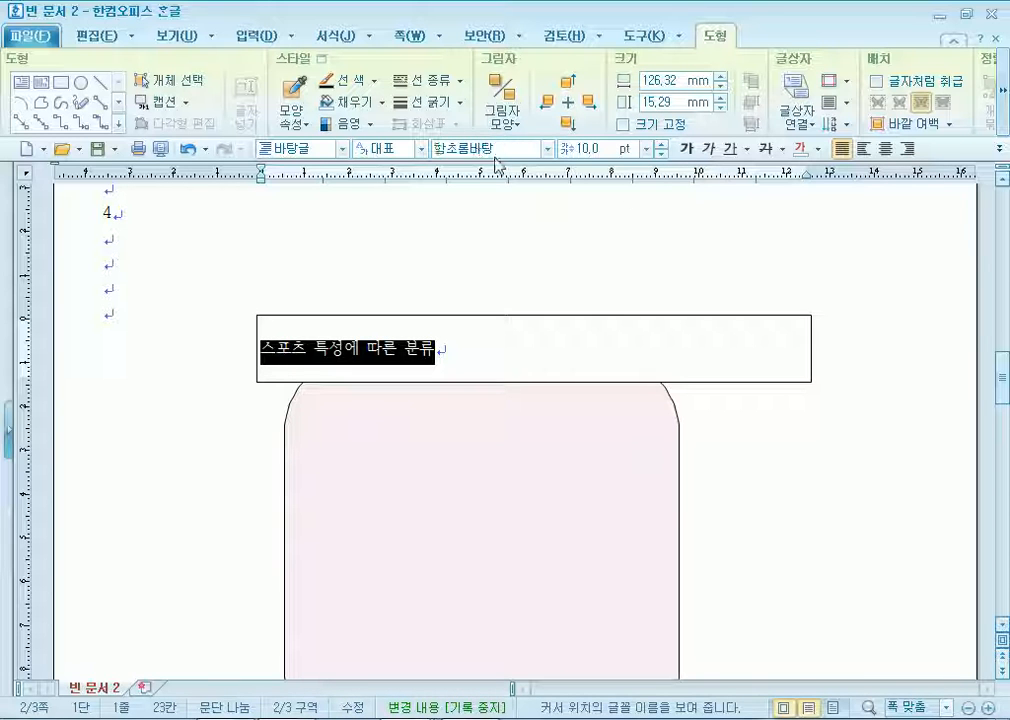
pyautogui.click(546, 149)
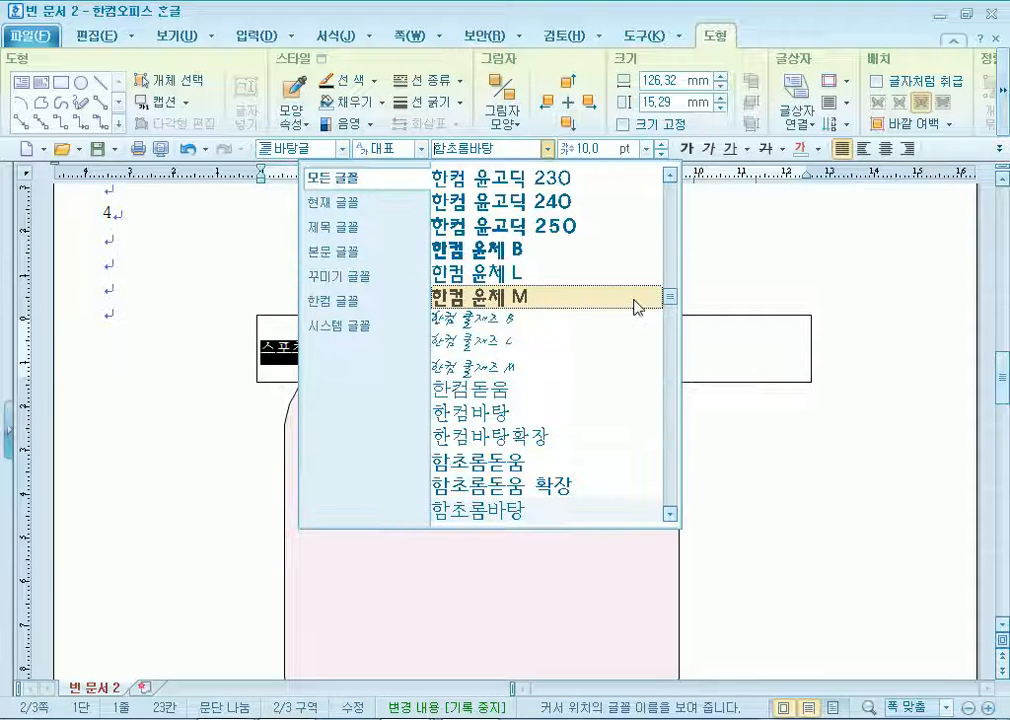
pyautogui.moveTo(669, 297); pyautogui.dragTo(662, 146)
pyautogui.click(559, 182)
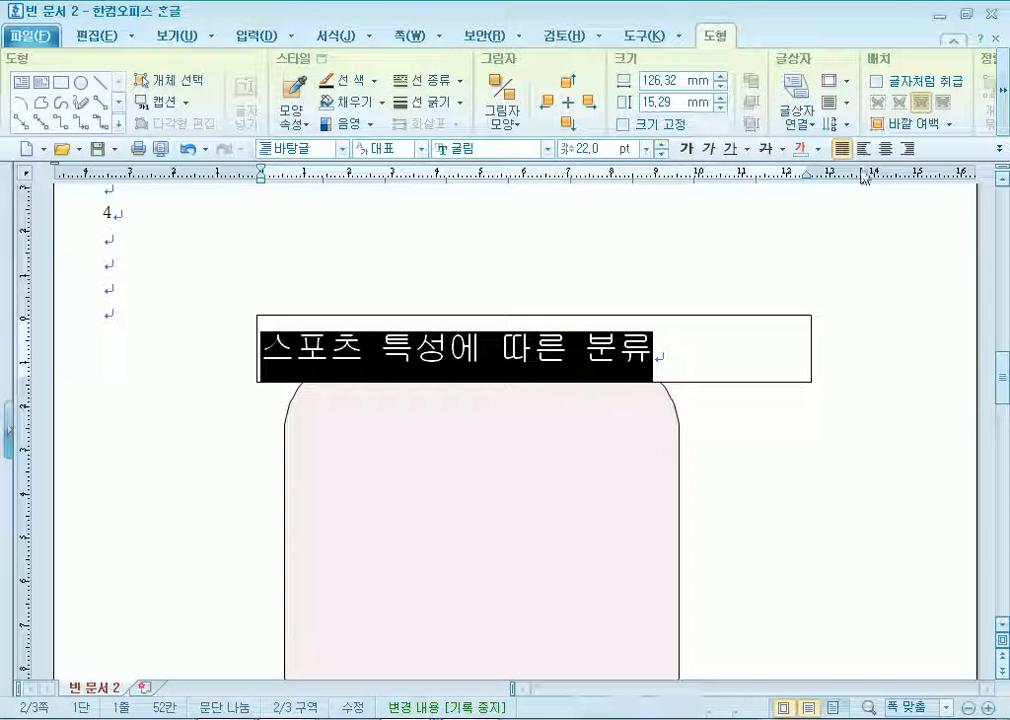
pyautogui.click(885, 148)
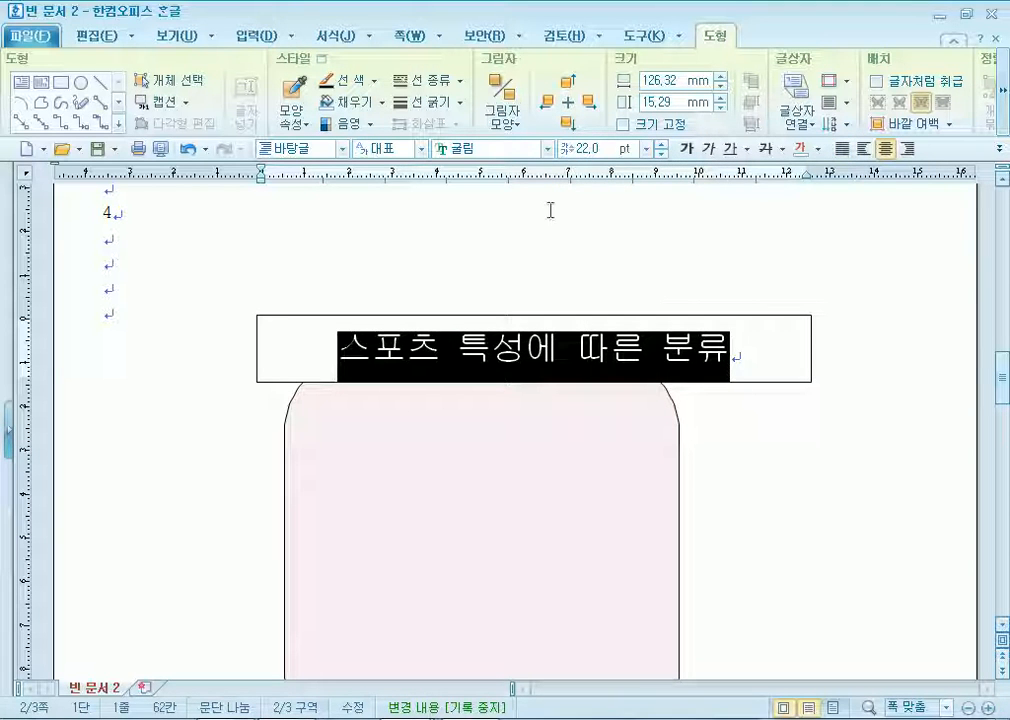
pyautogui.click(818, 148)
pyautogui.click(802, 216)
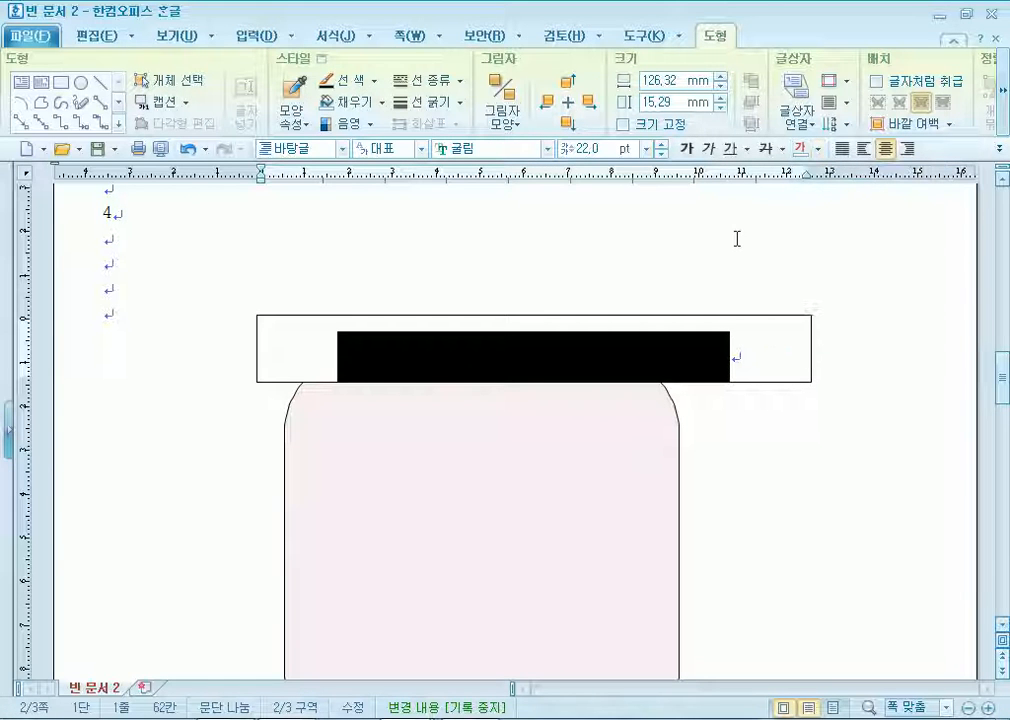
# Give the title text box a pure blue fill and semicircular (반원) corners
pyautogui.doubleClick(740, 320)
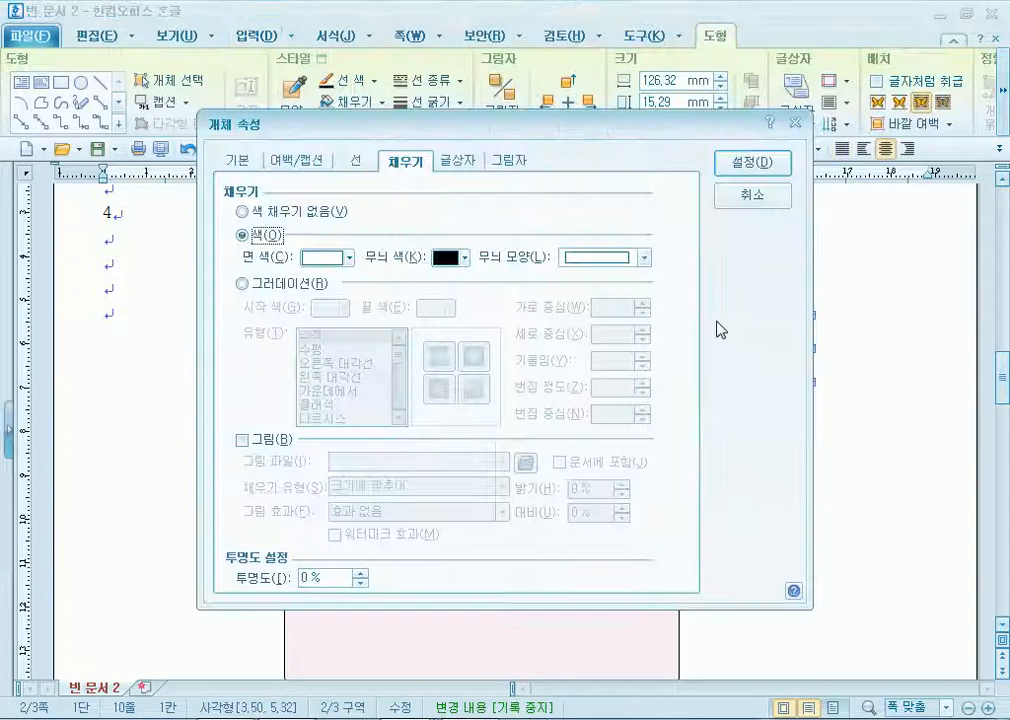
pyautogui.click(340, 258)
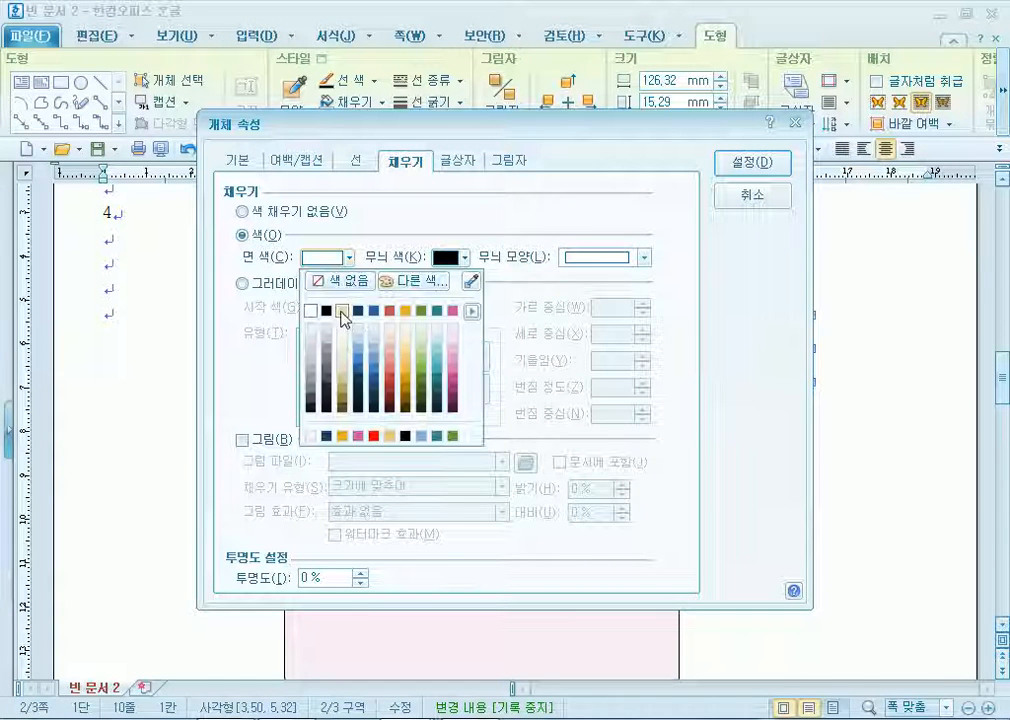
pyautogui.click(440, 283)
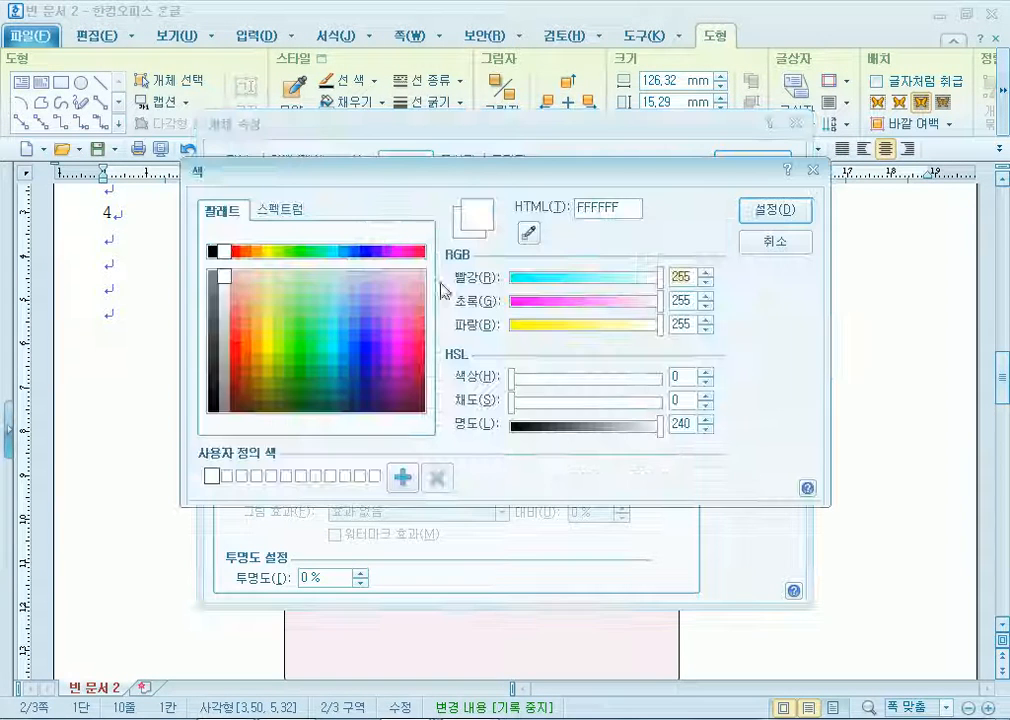
pyautogui.click(372, 251)
pyautogui.click(765, 210)
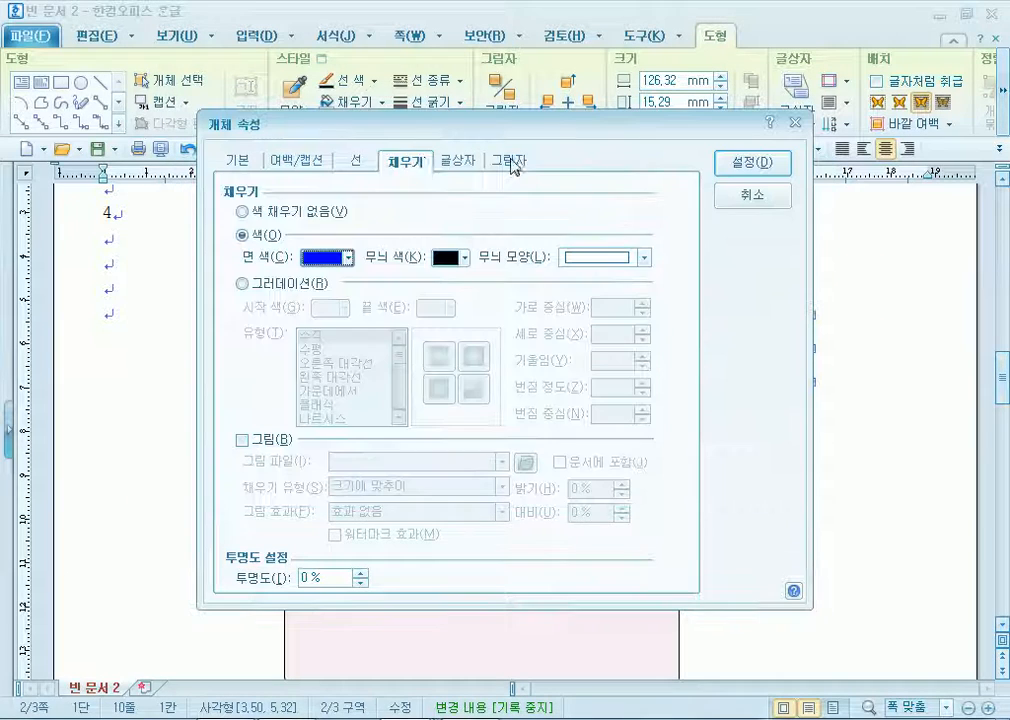
pyautogui.click(355, 160)
pyautogui.click(402, 380)
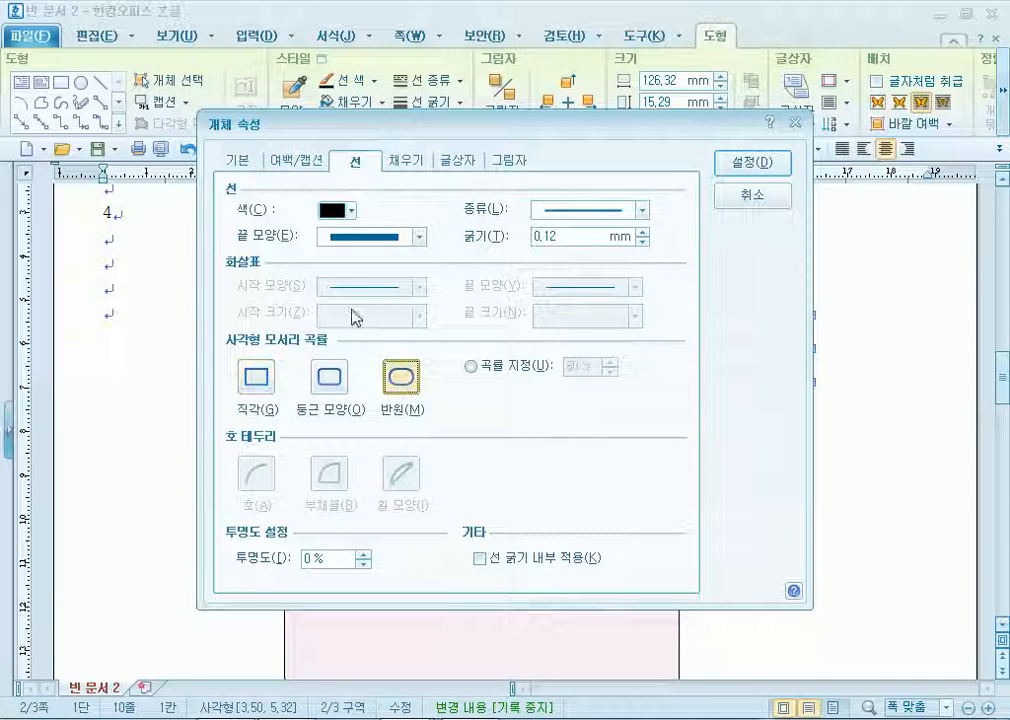
# Set the title text box's width to 110 mm and height to 15 mm, with 크기 고정 (fixed size) on
pyautogui.click(236, 160)
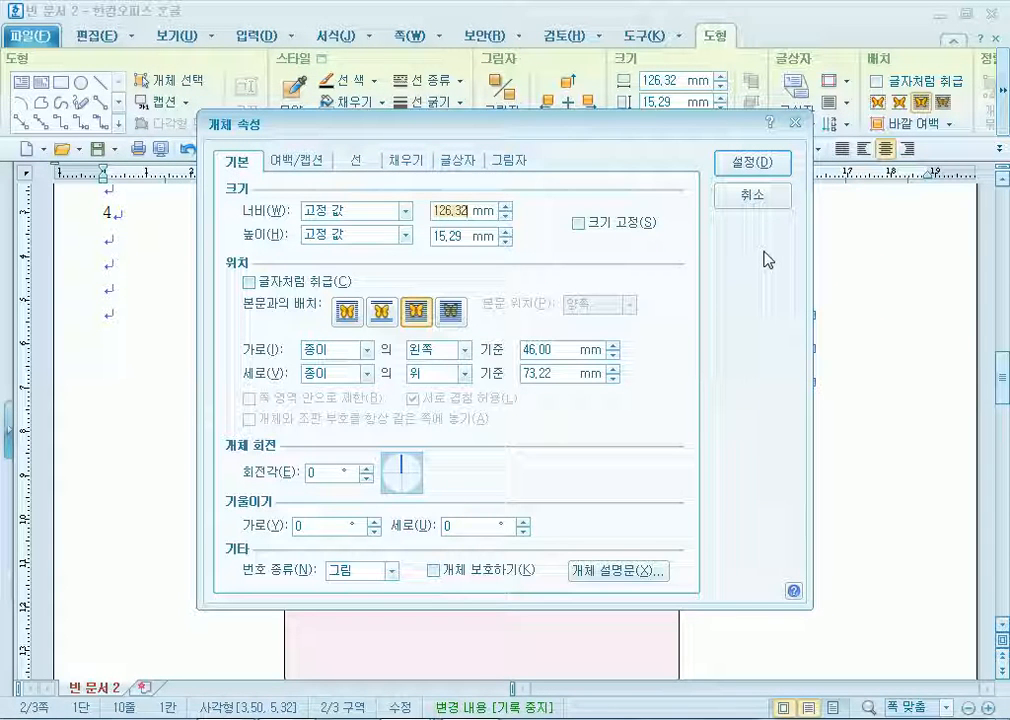
pyautogui.write('110')
pyautogui.press('Tab')
pyautogui.press('Tab')
pyautogui.write('15')
pyautogui.press('alt')
pyautogui.press('s')
pyautogui.press('d')
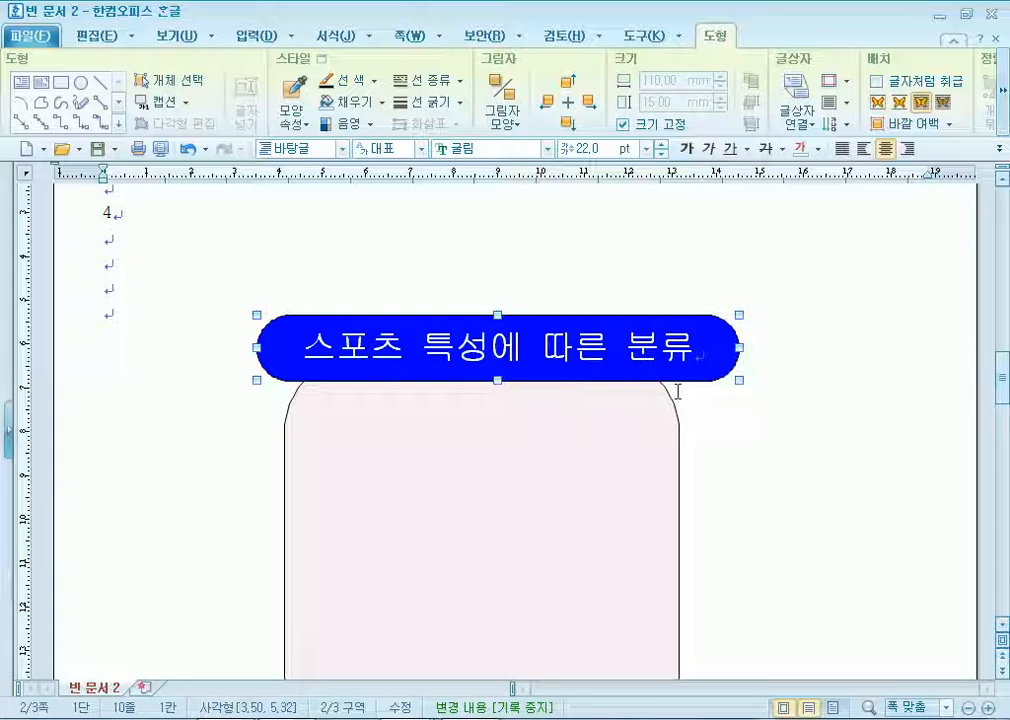
# Draw a second rectangle about 83 mm wide and 117 mm high overlapping the pink shape's lower right part
pyautogui.click(119, 236)
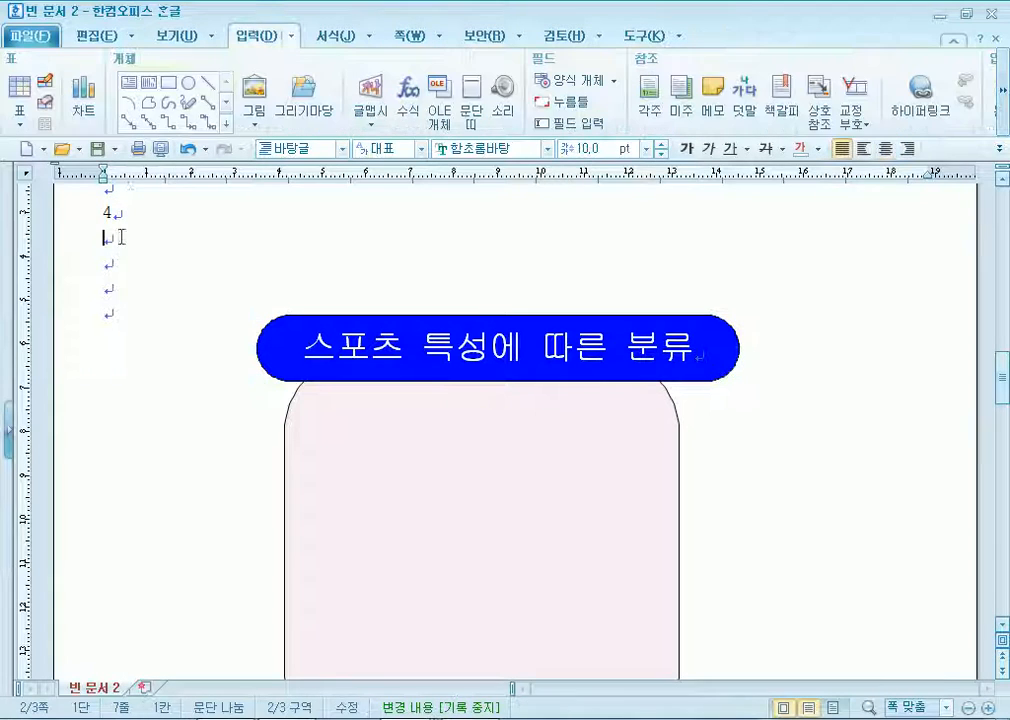
pyautogui.click(170, 85)
pyautogui.scroll(-3, 438, 412)
pyautogui.moveTo(415, 289); pyautogui.dragTo(780, 690)
# Set the second rectangle's width and height to 90 mm and turn on 크기 고정 (fixed size)
pyautogui.doubleClick(631, 526)
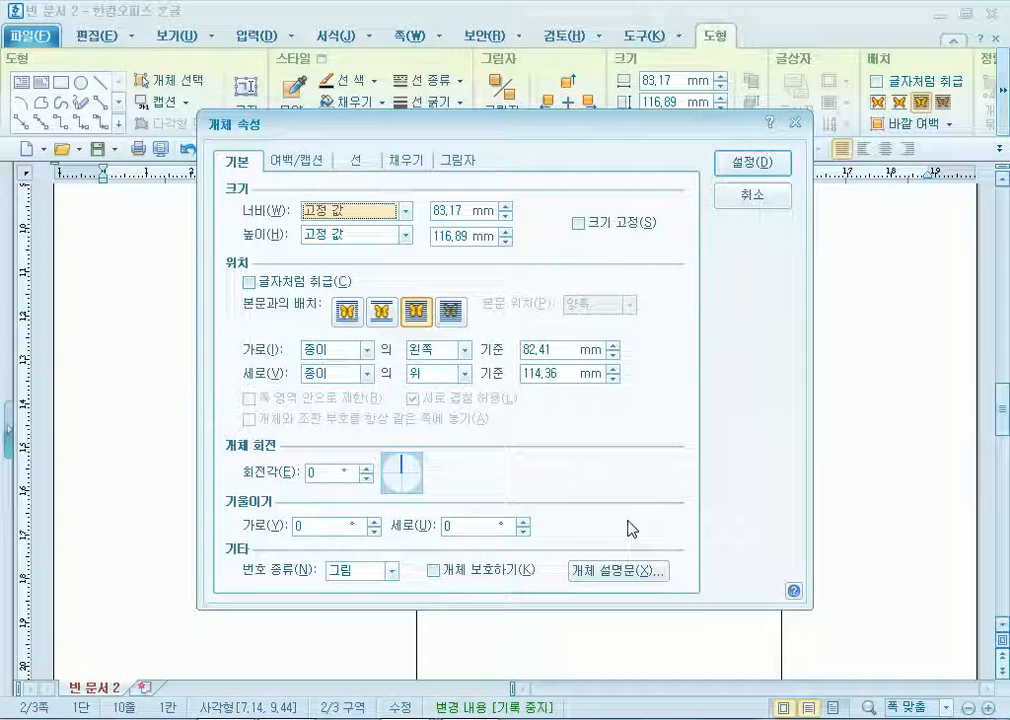
pyautogui.press('Tab')
pyautogui.write('90')
pyautogui.press('Tab')
pyautogui.press('Tab')
pyautogui.write('90')
pyautogui.hotkey('alt', 's')
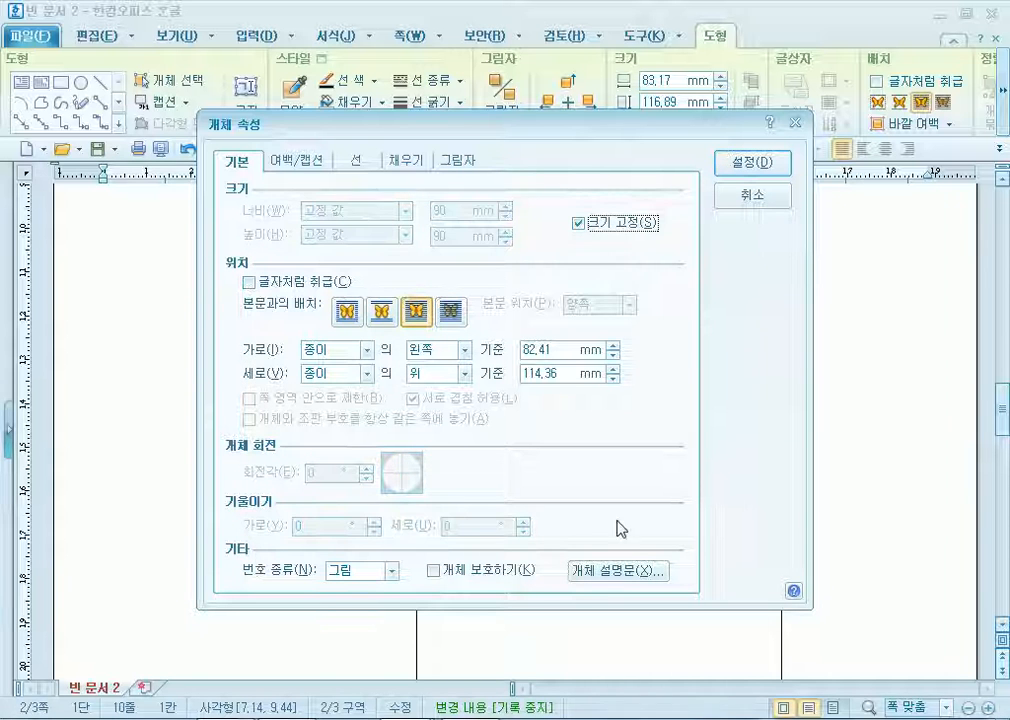
# Fill the second square light teal and move it slightly lower, overlapping the pink shape's lower right corner
pyautogui.click(396, 160)
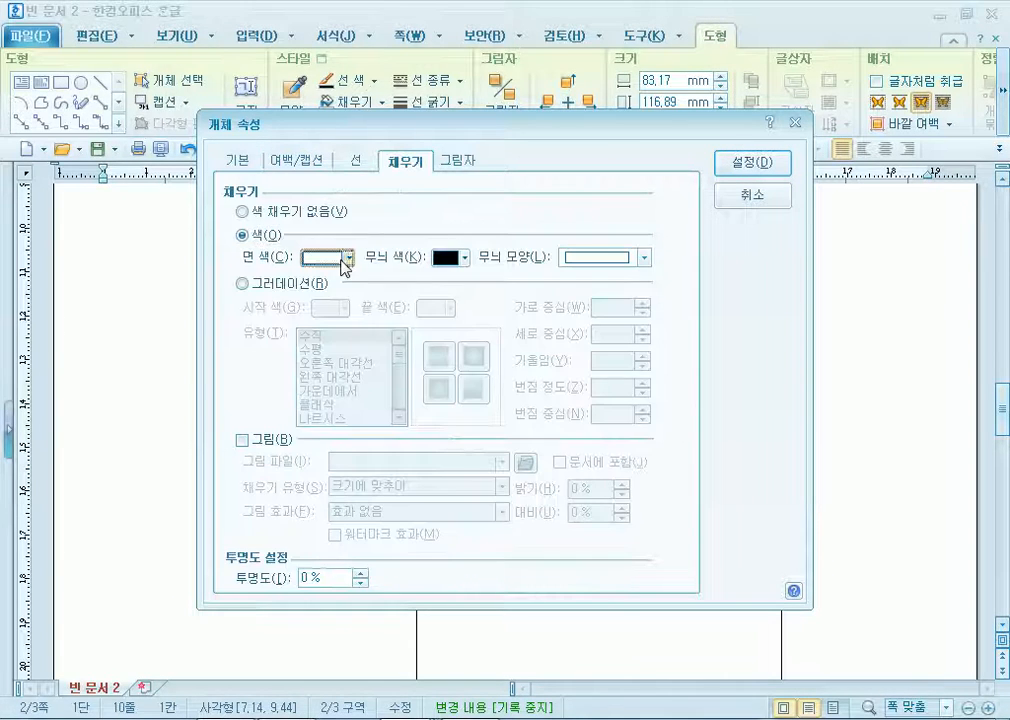
pyautogui.click(346, 258)
pyautogui.click(440, 330)
pyautogui.click(752, 163)
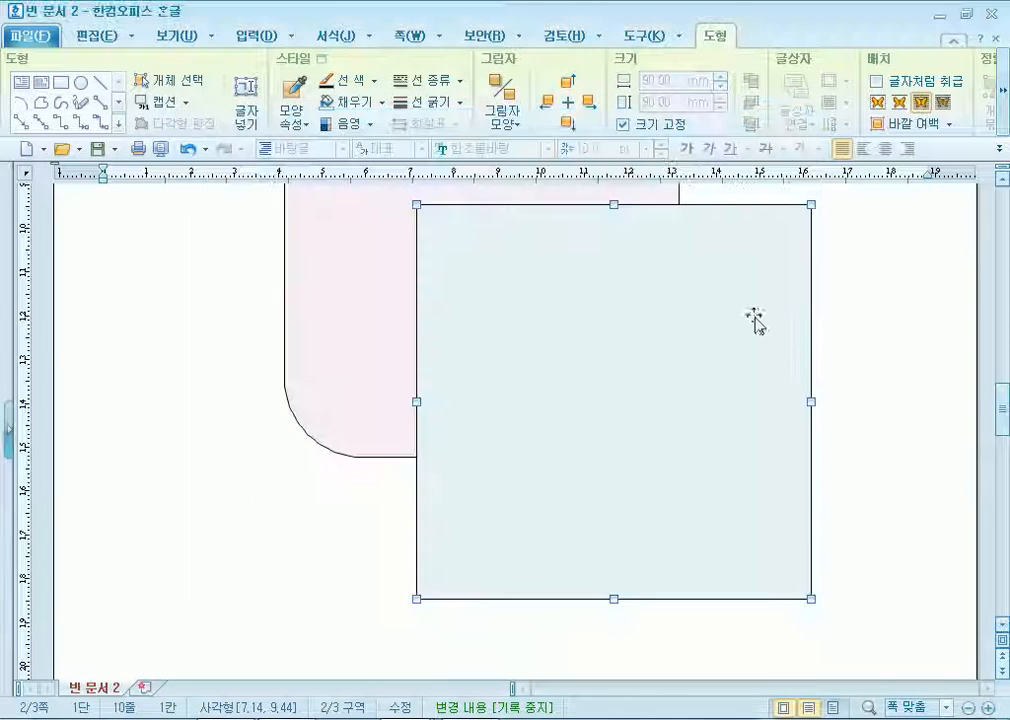
pyautogui.scroll(3, 832, 568)
pyautogui.moveTo(602, 545); pyautogui.dragTo(597, 615)
# Insert a 글맵시 (word art) reading "체육사회학" with the downward-pointing chevron shape in the blank line below item number 4
pyautogui.click(177, 341)
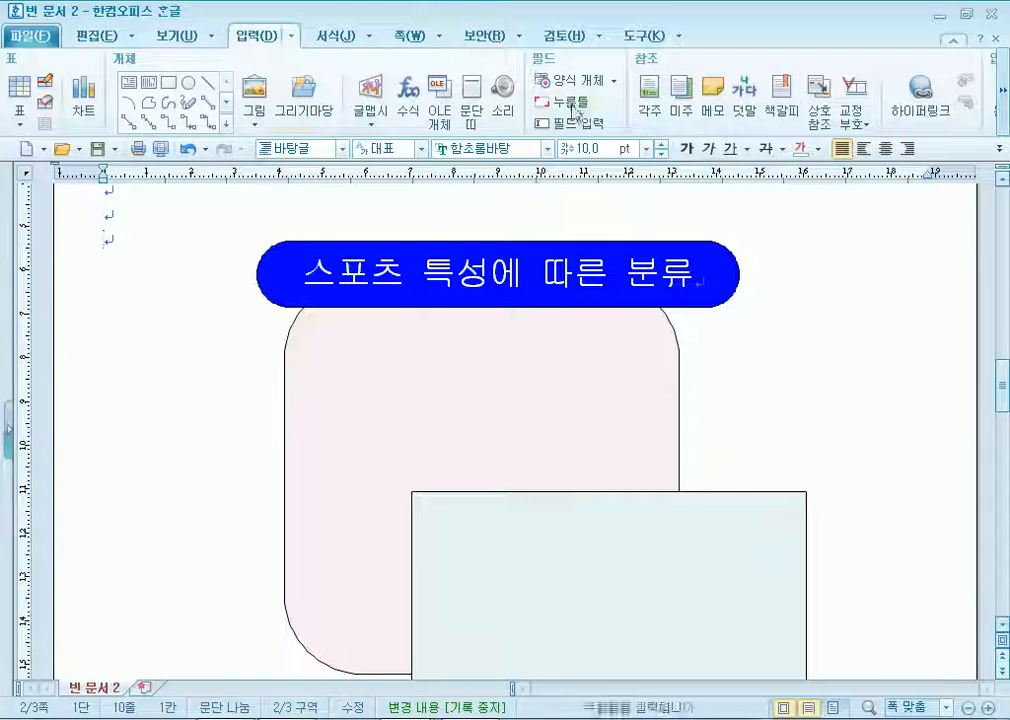
pyautogui.click(371, 112)
pyautogui.click(410, 446)
pyautogui.write('ㅅ')
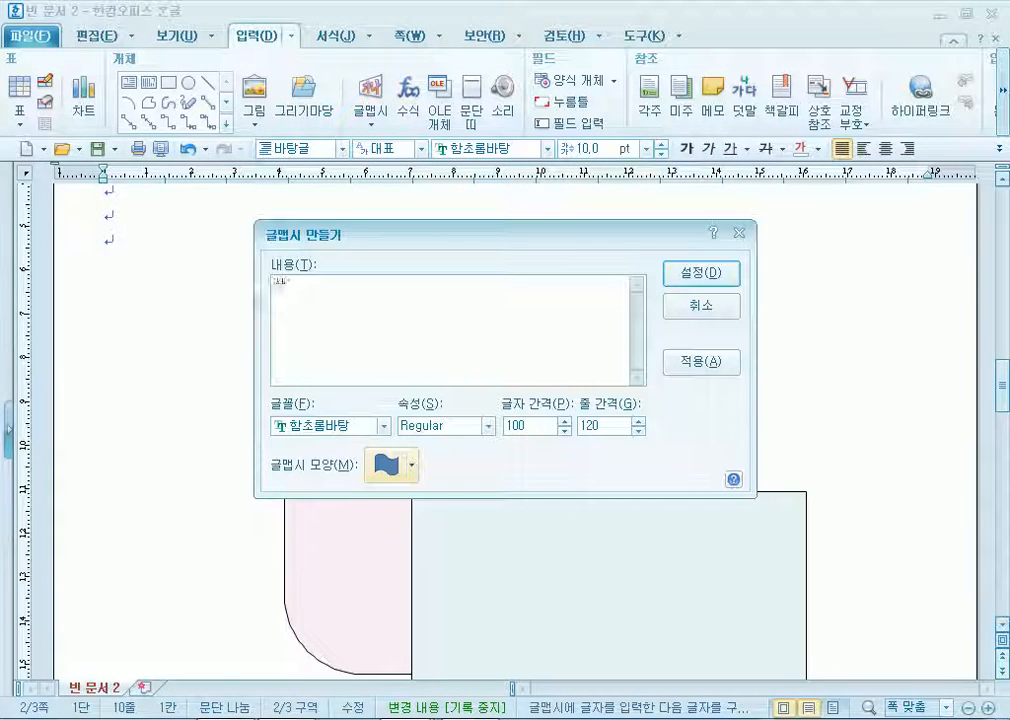
pyautogui.press('BackSpace')
pyautogui.write('체규')
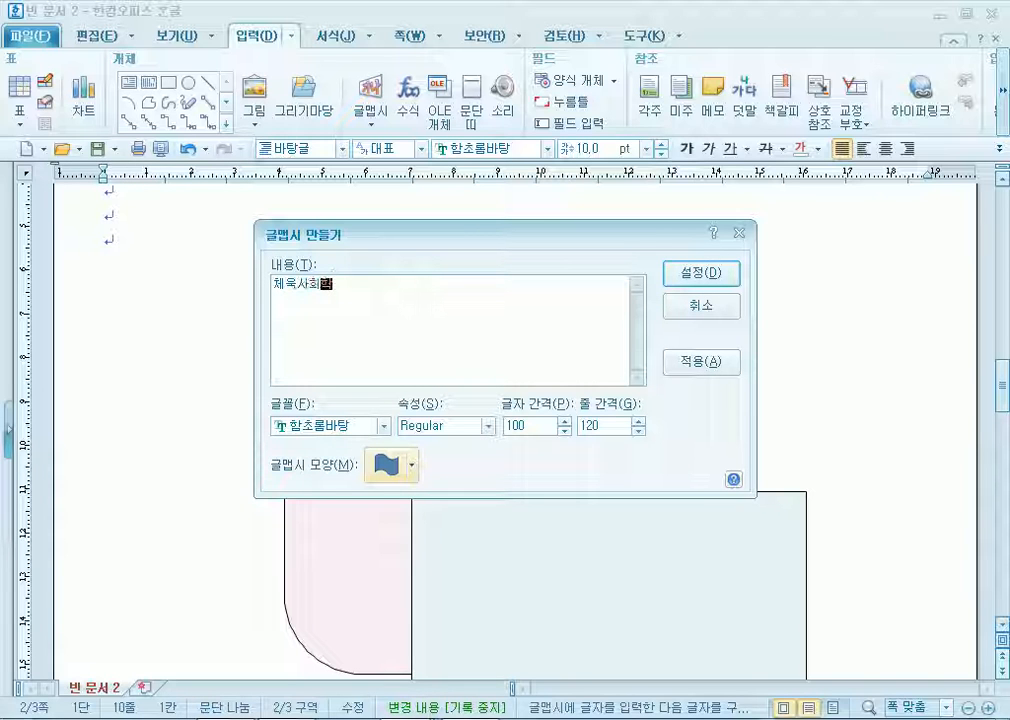
pyautogui.write('유ㄱ')
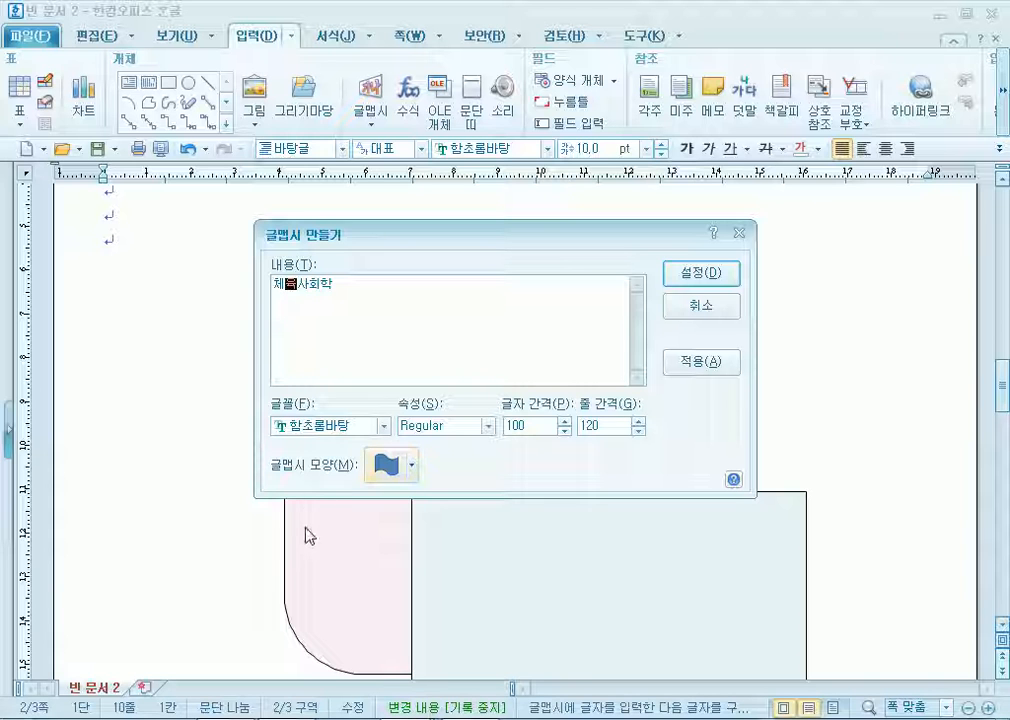
pyautogui.click(390, 463)
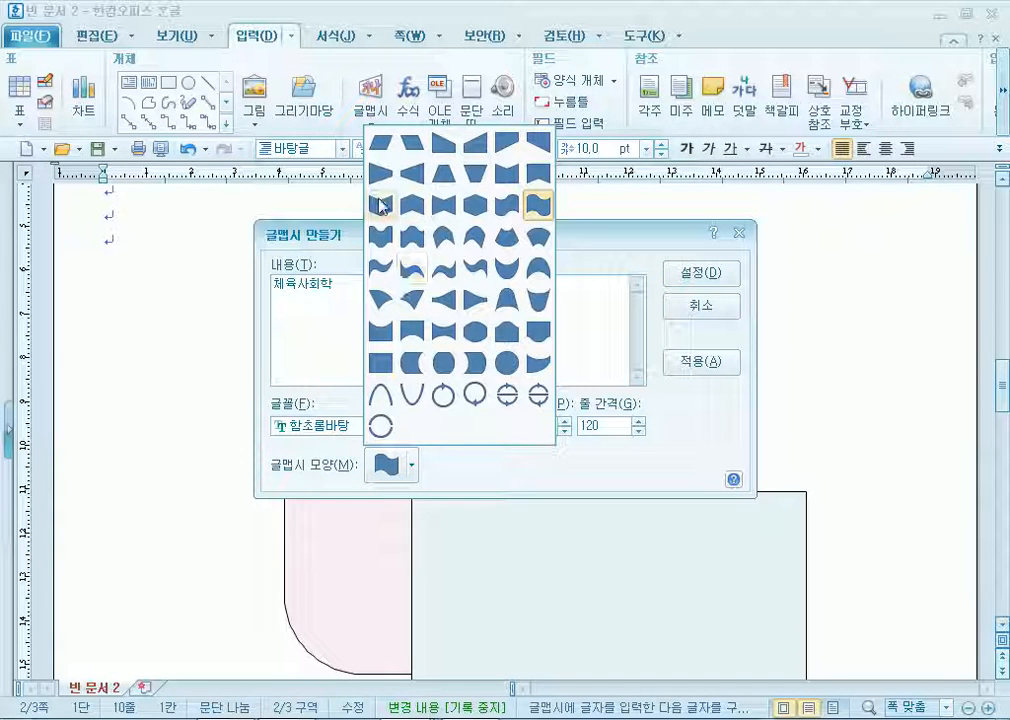
pyautogui.click(383, 201)
pyautogui.click(706, 271)
# Fill the 체육사회학 word art red and set its width and height to 40 mm with 크기 고정 on
pyautogui.doubleClick(190, 270)
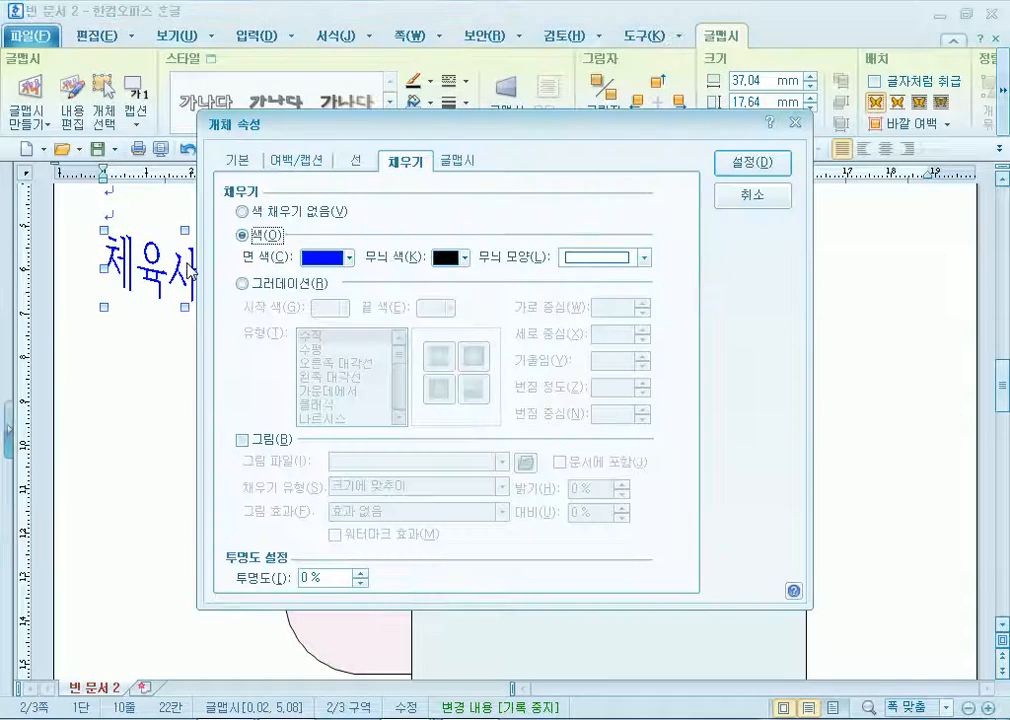
pyautogui.click(338, 259)
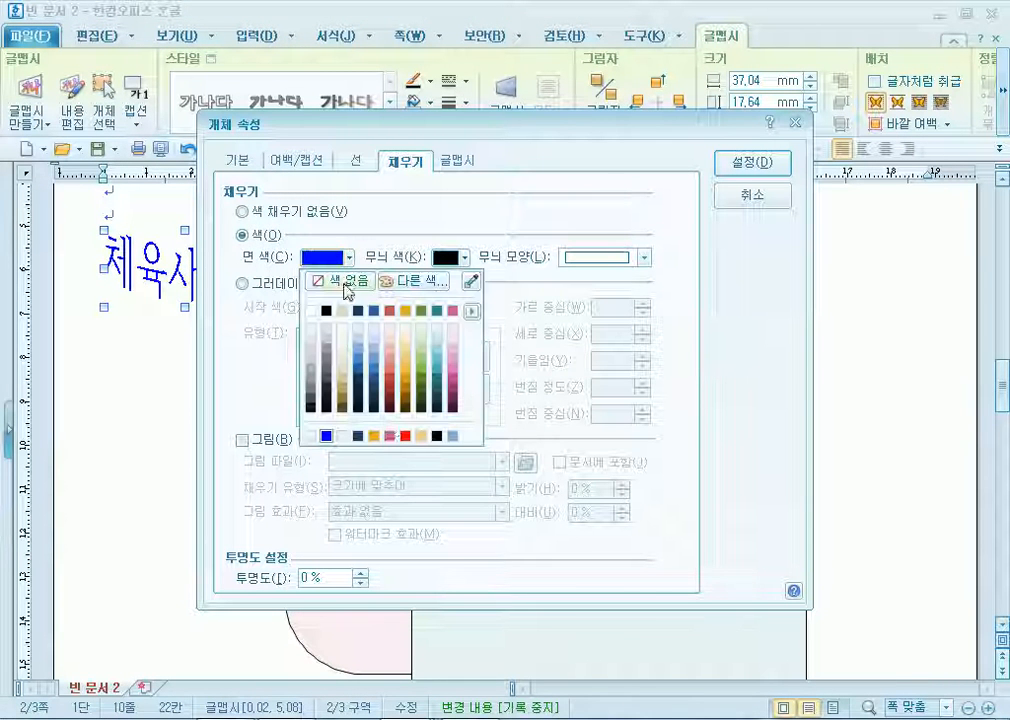
pyautogui.click(395, 432)
pyautogui.click(239, 160)
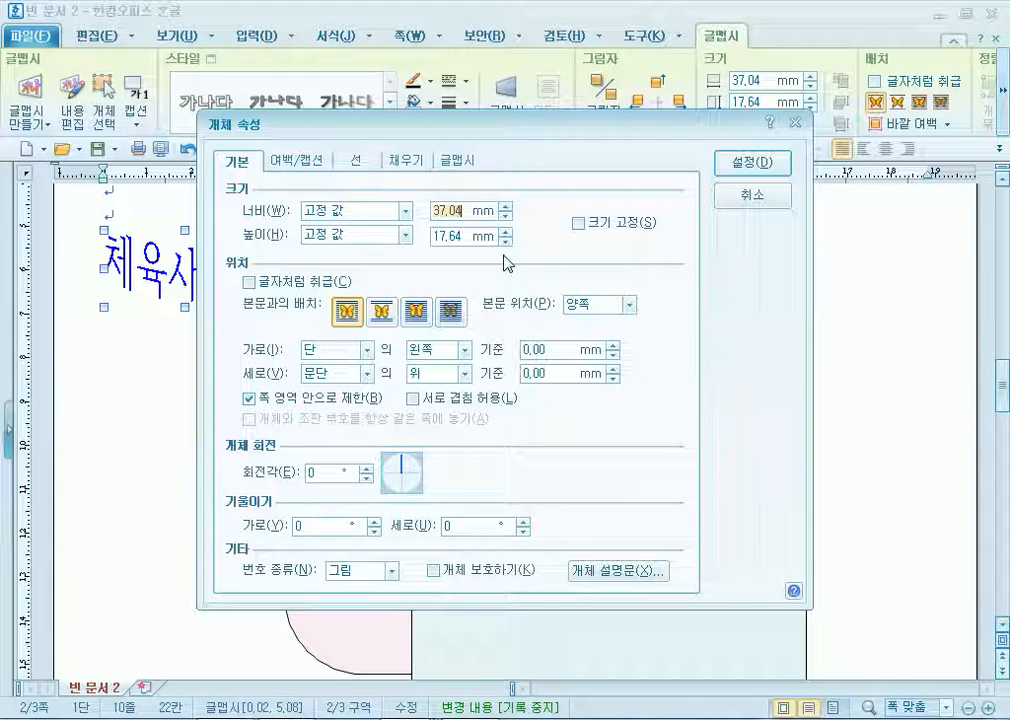
pyautogui.write('40')
pyautogui.press('Tab')
pyautogui.press('Tab')
pyautogui.write('40')
pyautogui.press('Tab')
pyautogui.press('space')
pyautogui.press('Return')
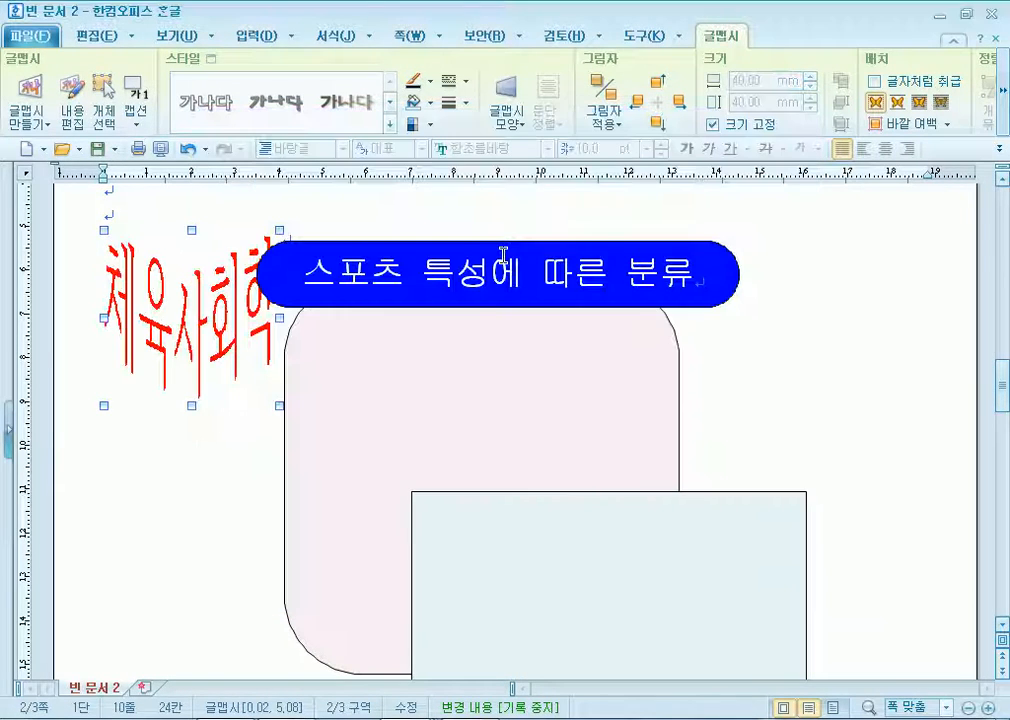
# Change the font of the 체육사회학 word art to 궁서
pyautogui.doubleClick(168, 248)
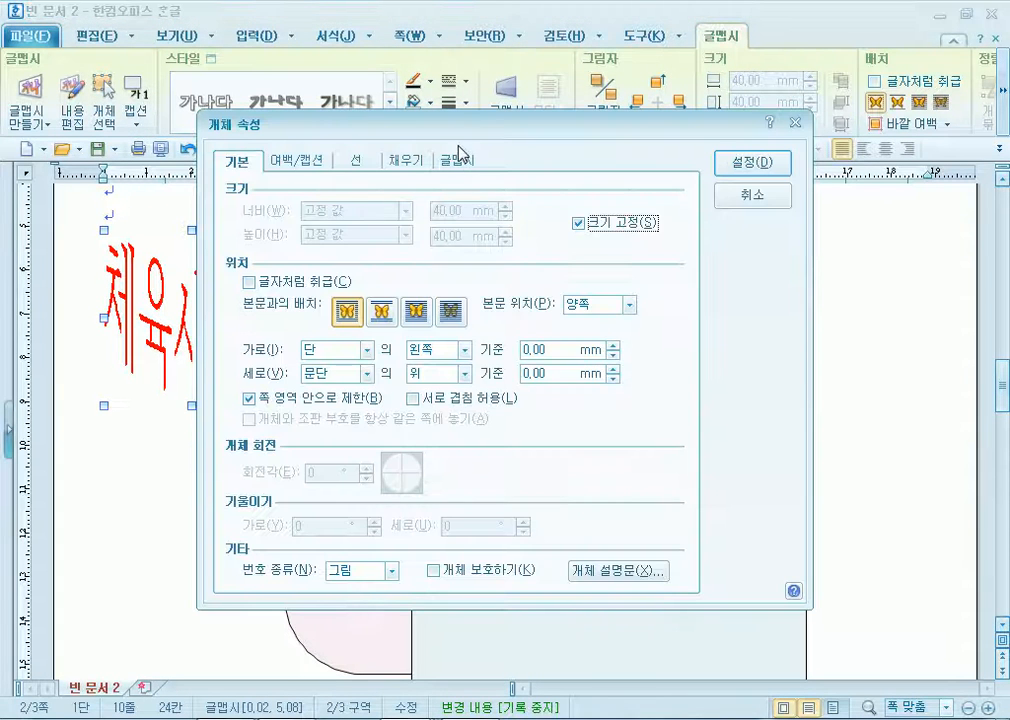
pyautogui.click(459, 160)
pyautogui.click(410, 284)
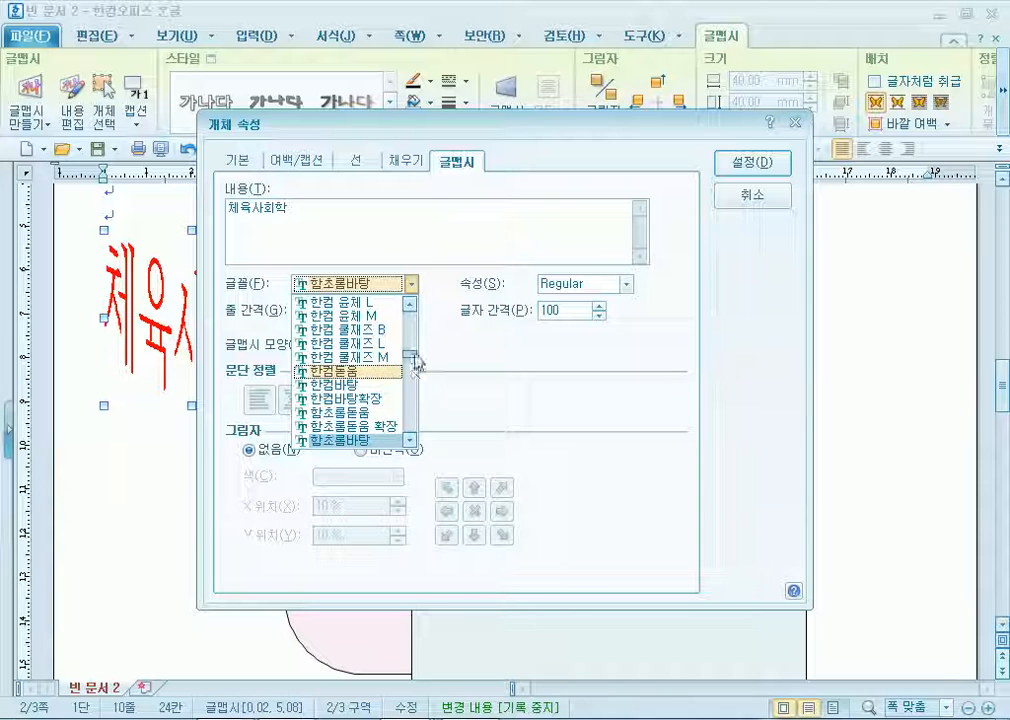
pyautogui.moveTo(411, 355); pyautogui.dragTo(412, 311)
pyautogui.scroll(-1, 359, 382)
pyautogui.scroll(-1, 359, 385)
pyautogui.click(360, 412)
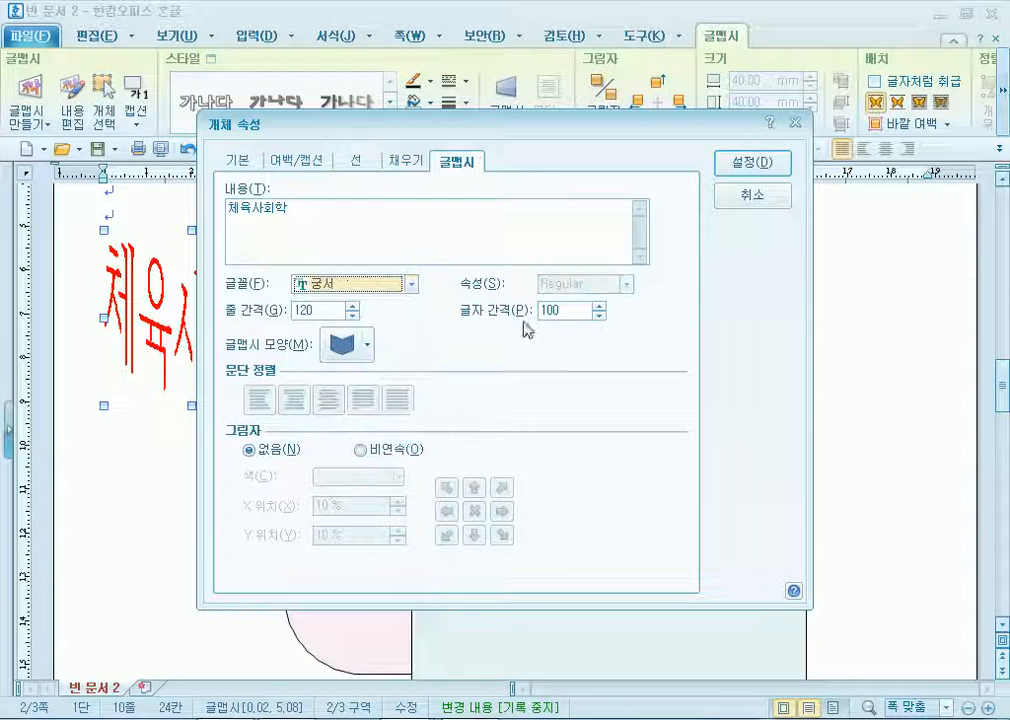
pyautogui.click(753, 163)
# Place the 체육사회학 word art in front of the text and move it onto the pink shape's upper left part
pyautogui.rightClick(241, 315)
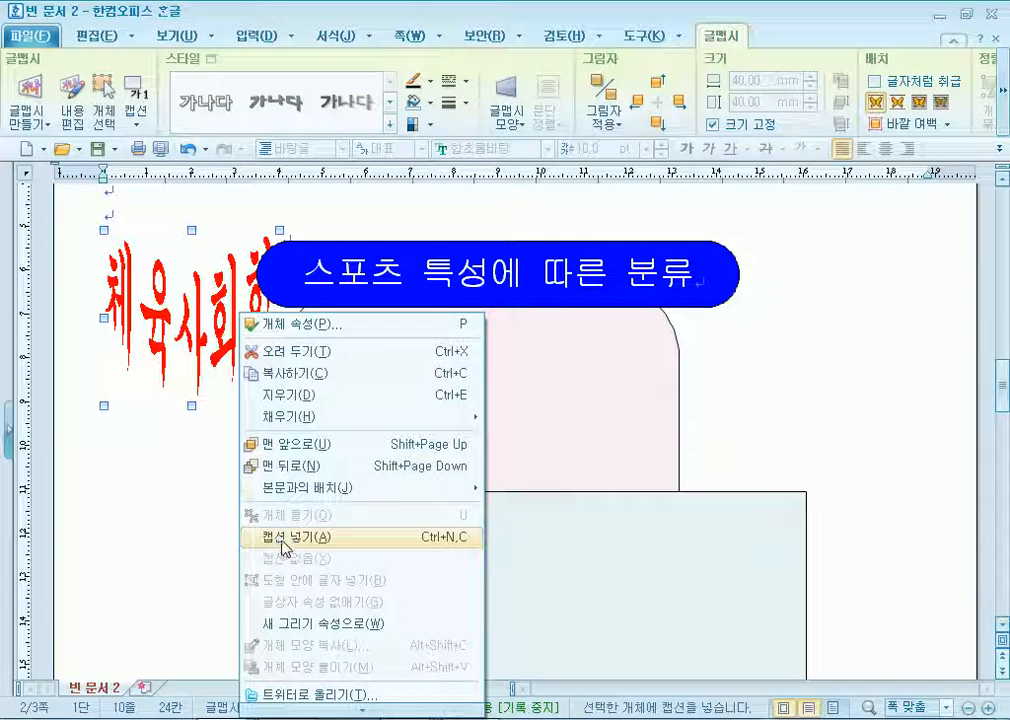
pyautogui.moveTo(338, 487)
pyautogui.click(531, 532)
pyautogui.moveTo(270, 375); pyautogui.dragTo(398, 430)
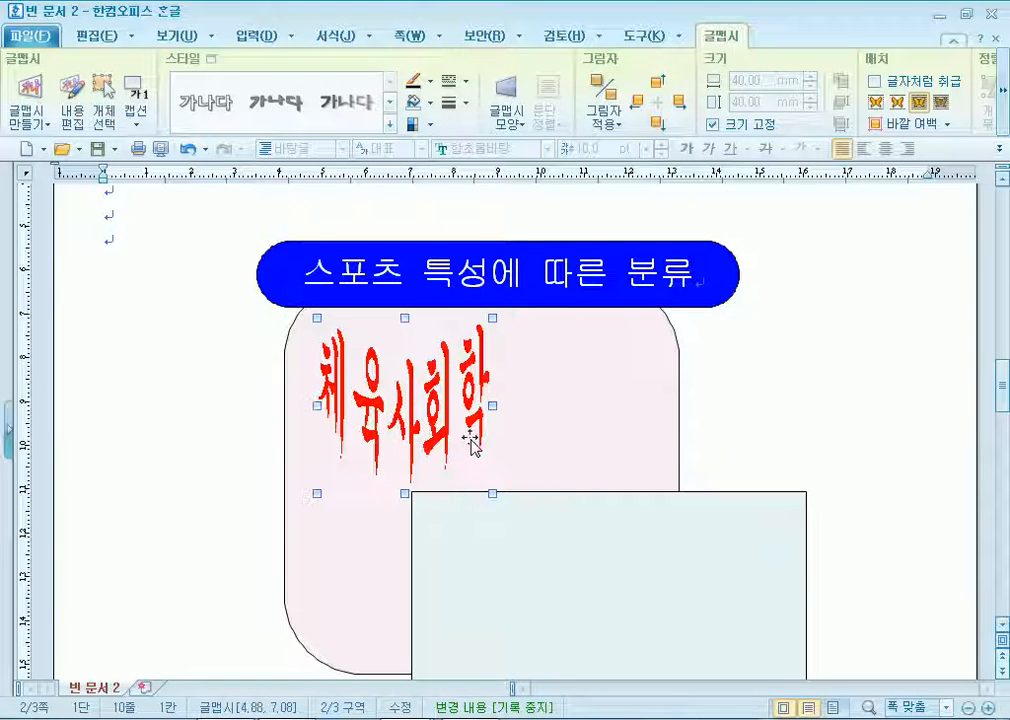
# Nudge the red 체육사회학 word art slightly left and up on the pink rounded shape
pyautogui.press('Left')
pyautogui.press('Left')
pyautogui.press('Up')
pyautogui.press('Up')
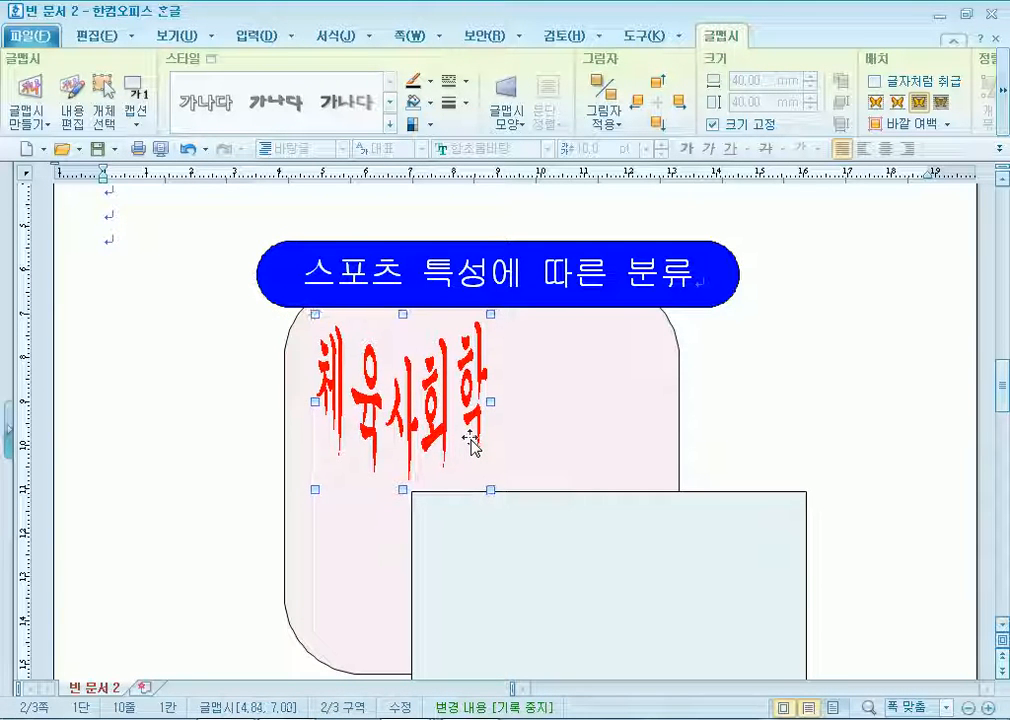
# Move the pale blue-green square left so that it sits just below the 체육사회학 word art
pyautogui.click(488, 555)
pyautogui.moveTo(481, 551); pyautogui.dragTo(408, 537)
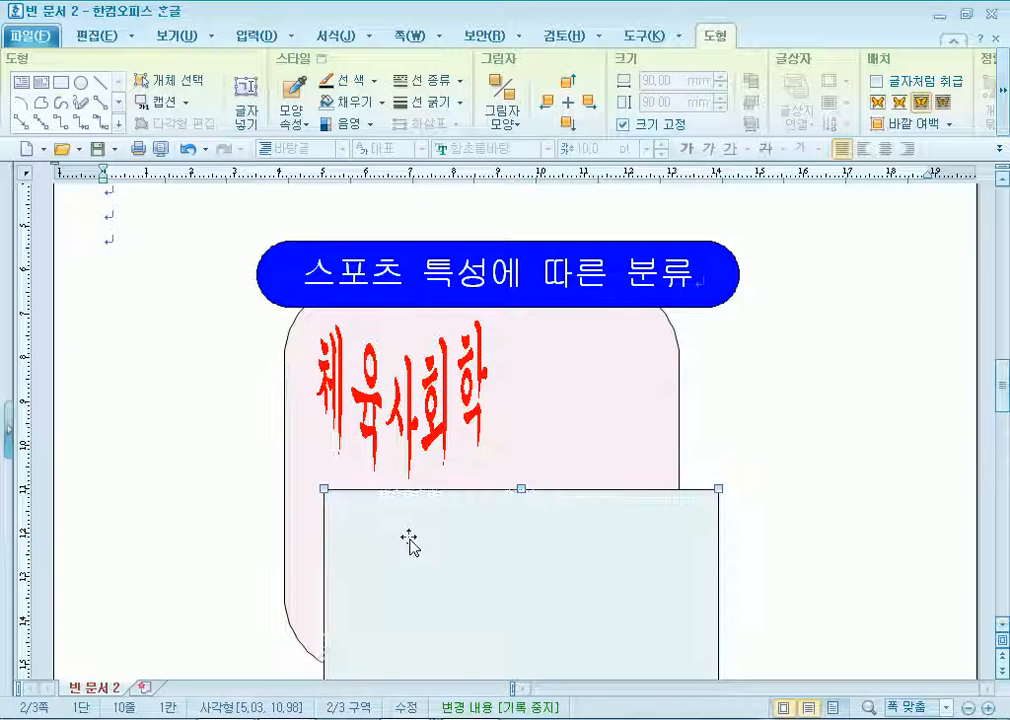
pyautogui.scroll(-3, 410, 541)
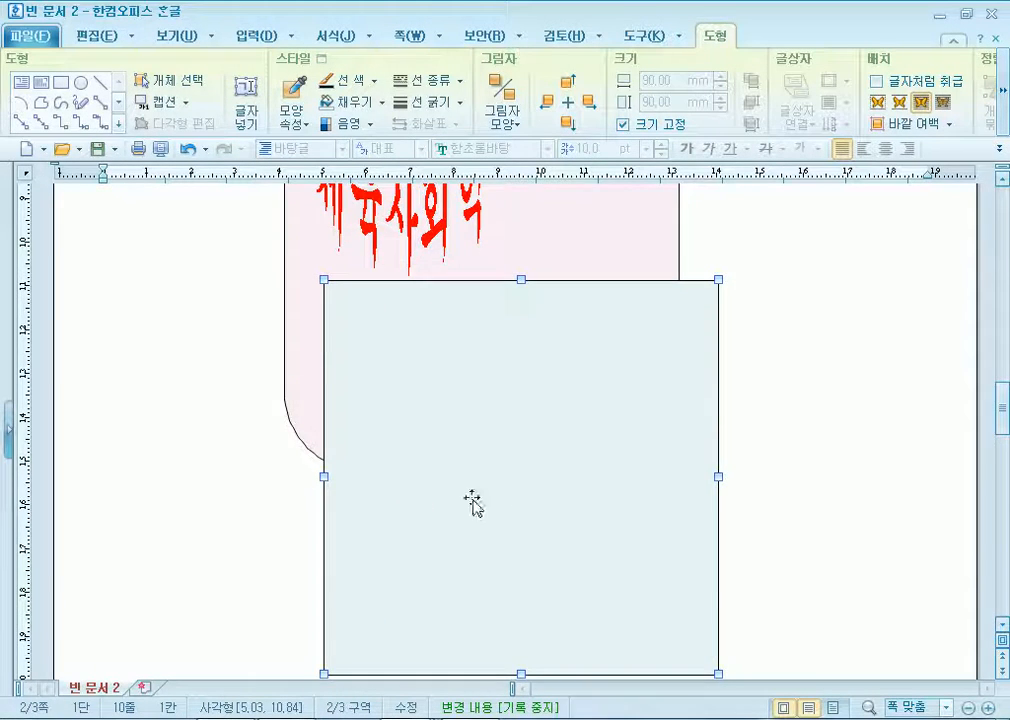
pyautogui.scroll(3, 430, 500)
pyautogui.click(777, 404)
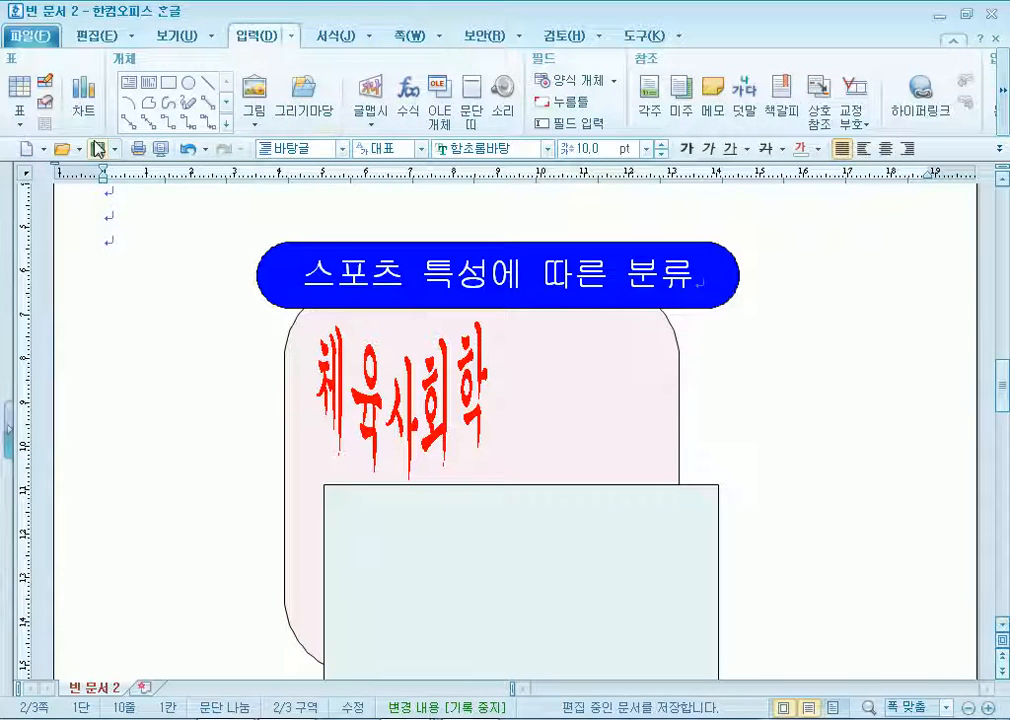
# Insert the picture 로고2.jpg from the Picture folder and place it in front of the text
pyautogui.click(255, 88)
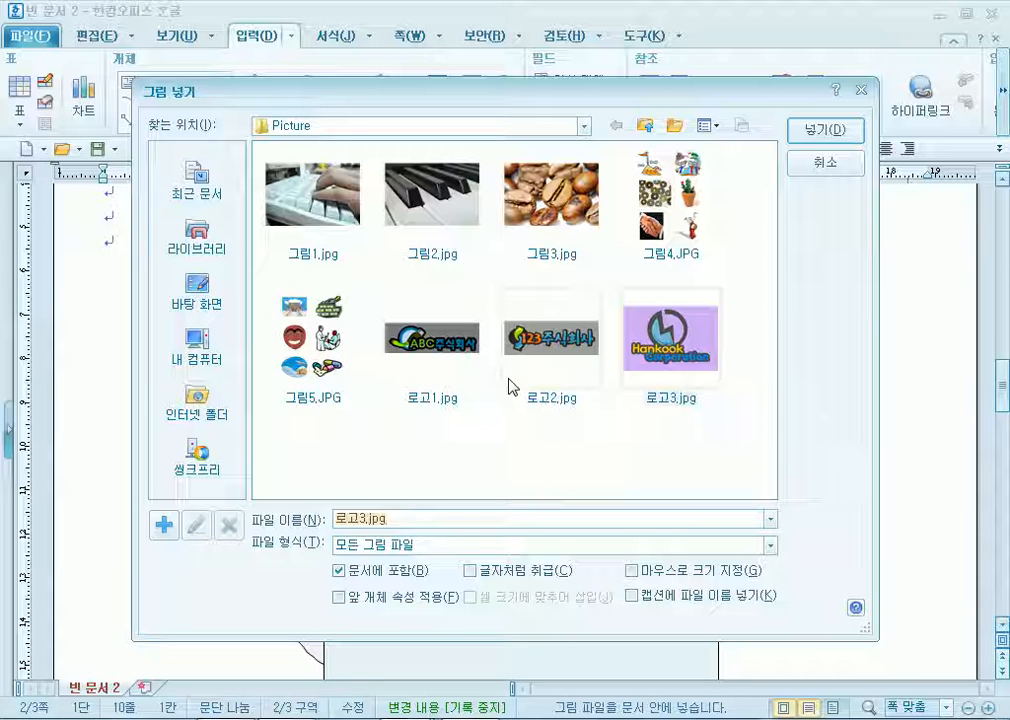
pyautogui.click(531, 350)
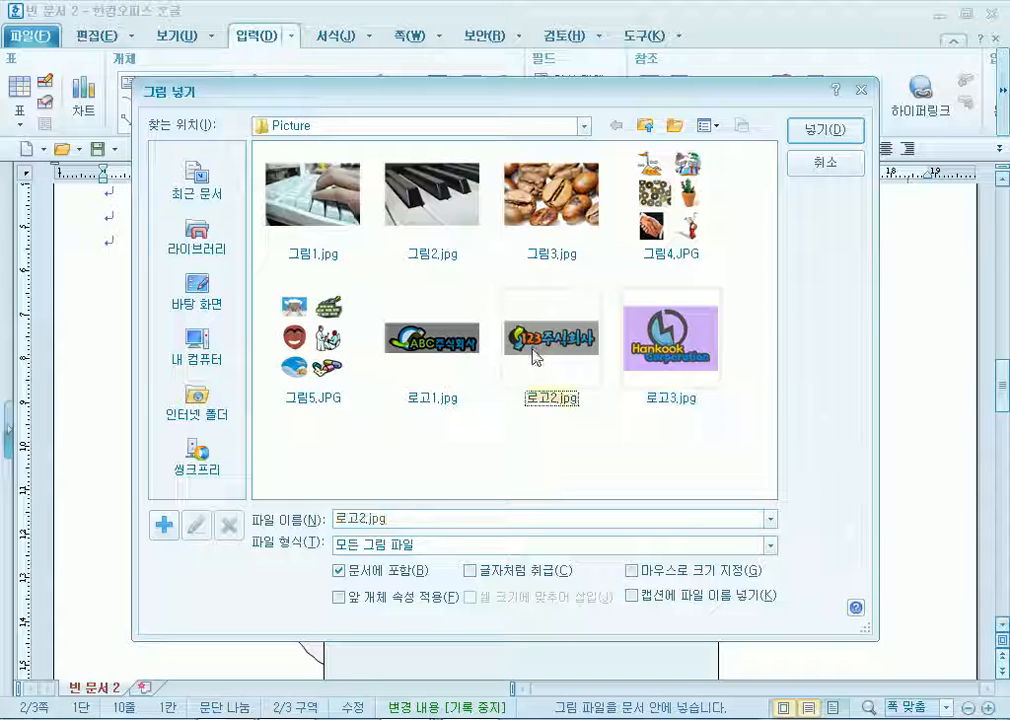
pyautogui.doubleClick(535, 352)
pyautogui.rightClick(212, 317)
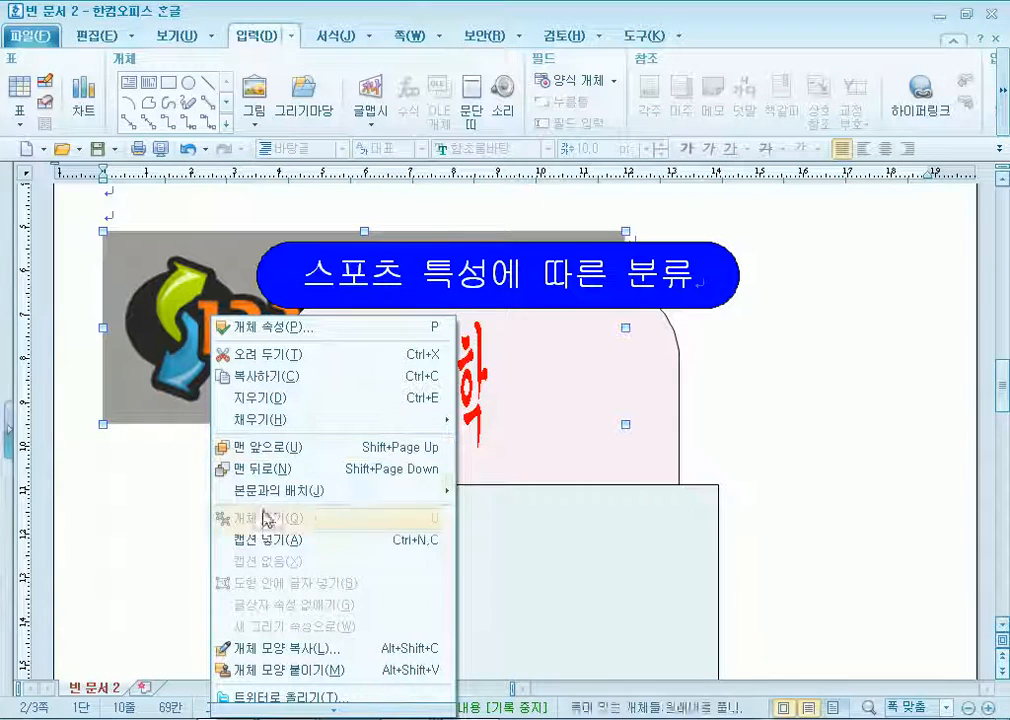
pyautogui.moveTo(435, 492)
pyautogui.click(497, 518)
# Set the logo picture's width to 40 mm and height to 30 mm with 크기 고정 on
pyautogui.doubleClick(266, 345)
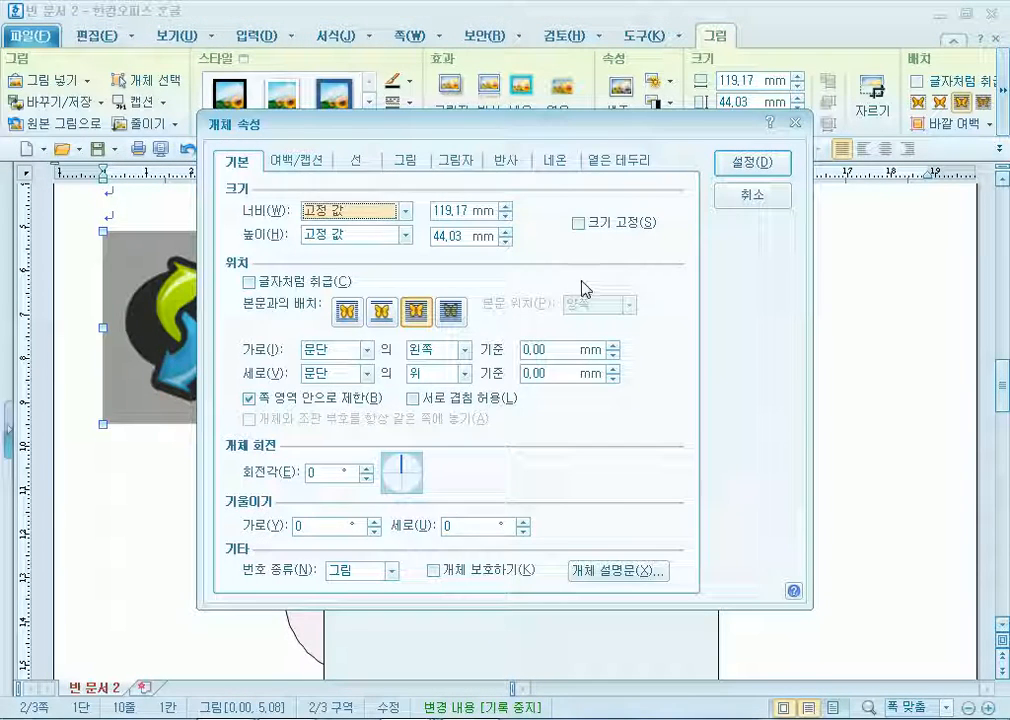
pyautogui.press('Tab')
pyautogui.write('40')
pyautogui.press('Tab')
pyautogui.press('Tab')
pyautogui.write('30')
pyautogui.hotkey('alt', 's')
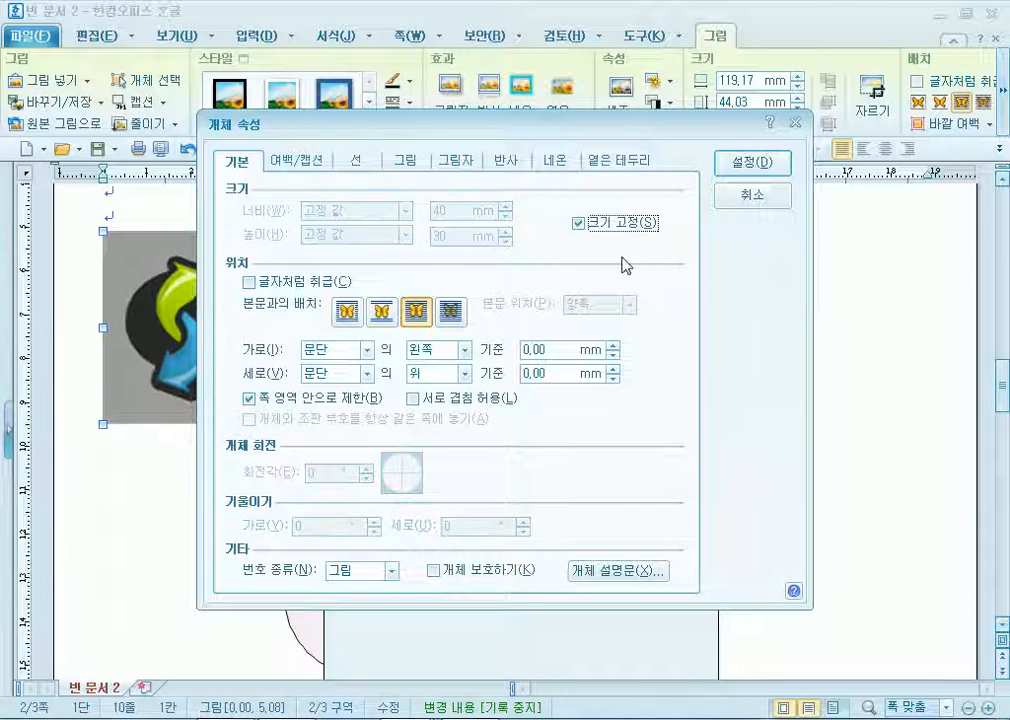
# Apply the 회색조 effect to the logo picture and move it beside the word art on the pink shape
pyautogui.click(405, 160)
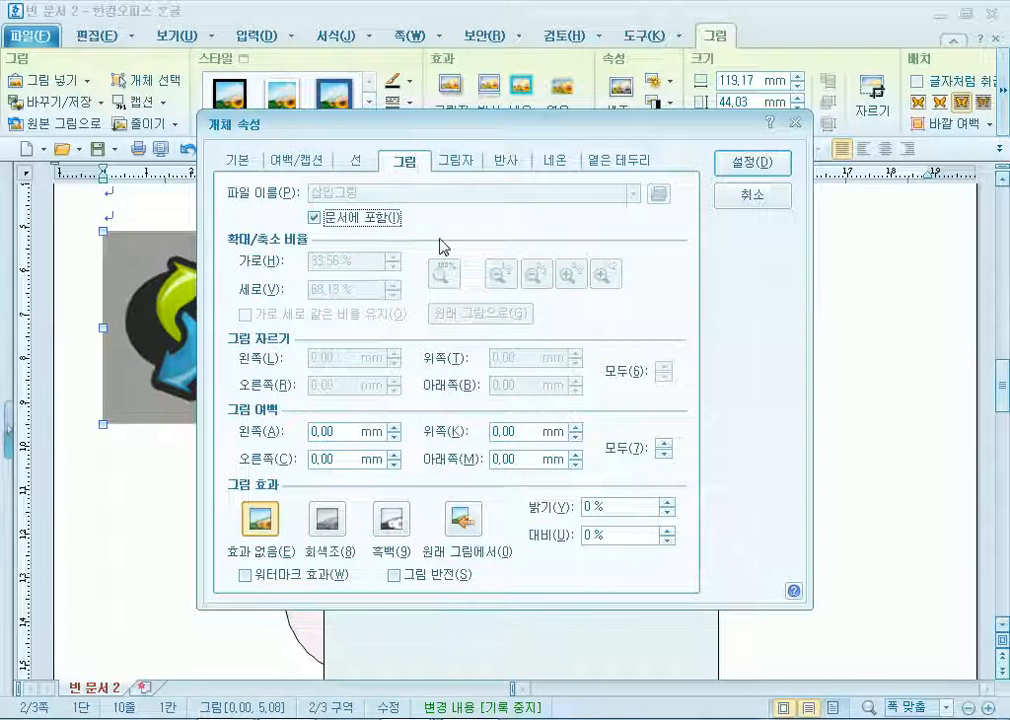
pyautogui.click(327, 518)
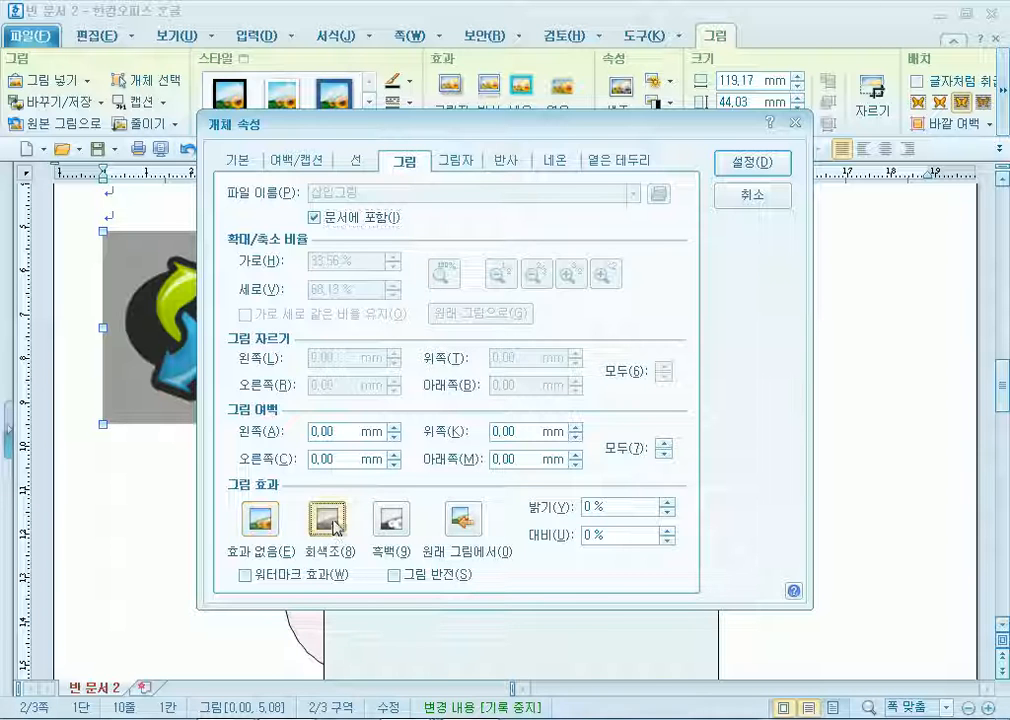
pyautogui.click(778, 164)
pyautogui.moveTo(232, 310); pyautogui.dragTo(606, 414)
pyautogui.click(790, 453)
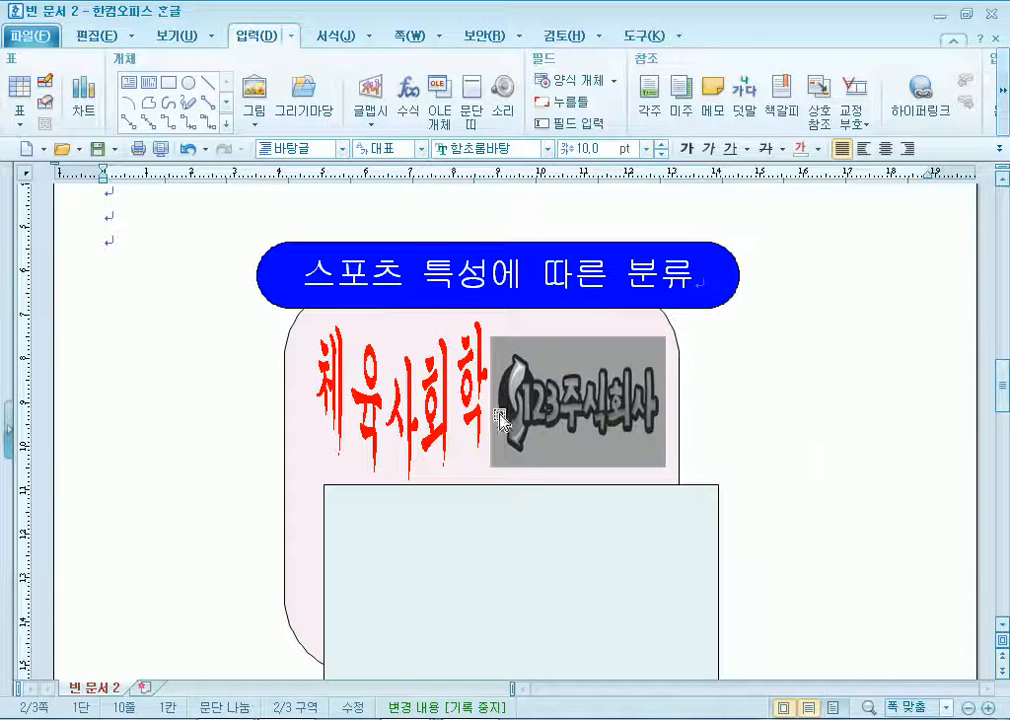
# Shift the 체육사회학 word art further left to leave a gap before the logo picture
pyautogui.click(430, 410)
pyautogui.press('Left')
pyautogui.press('Left')
pyautogui.press('Left')
pyautogui.press('Left')
pyautogui.press('Left')
pyautogui.press('Left')
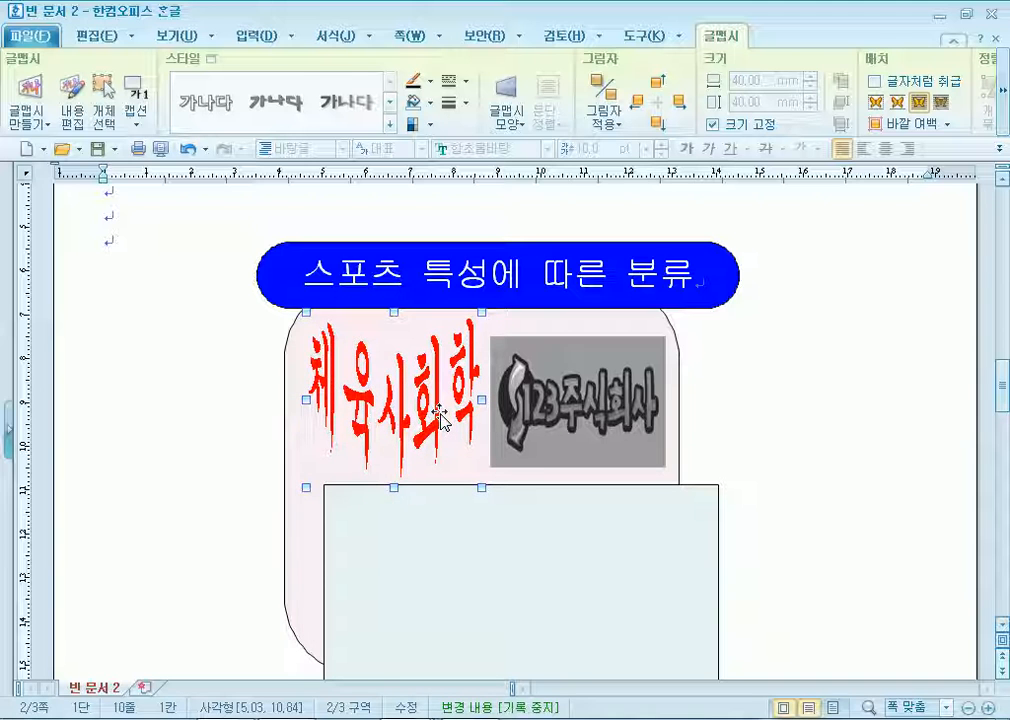
# Nudge the pale blue-green square slightly up toward the word art and logo
pyautogui.click(471, 537)
pyautogui.scroll(-4, 475, 545)
pyautogui.press('Up')
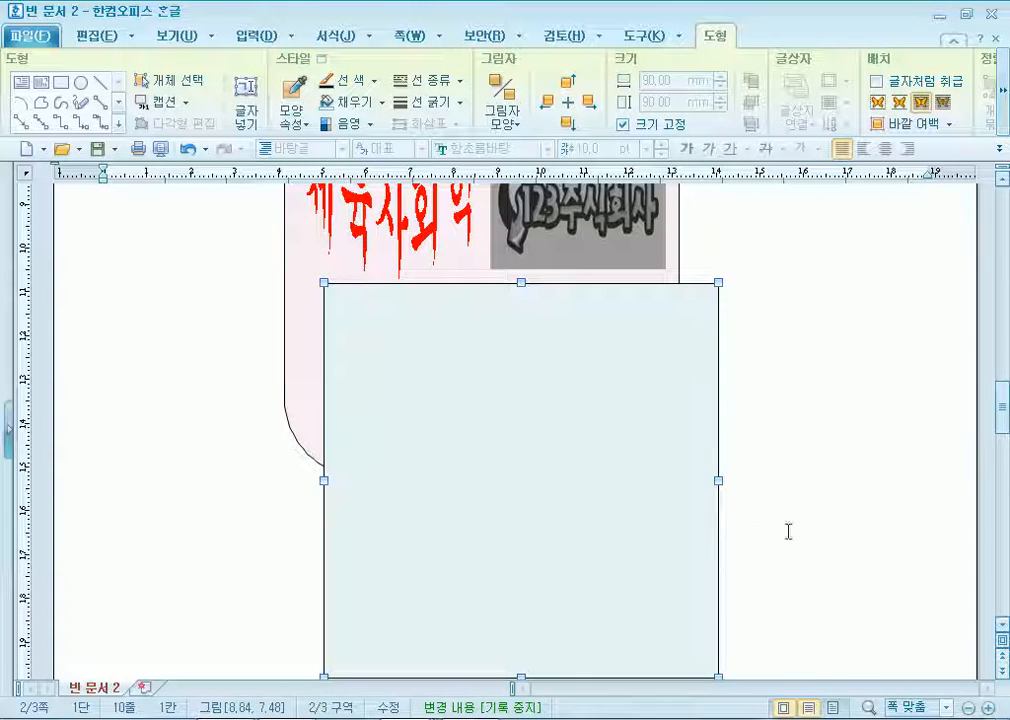
pyautogui.scroll(3, 786, 531)
pyautogui.click(824, 522)
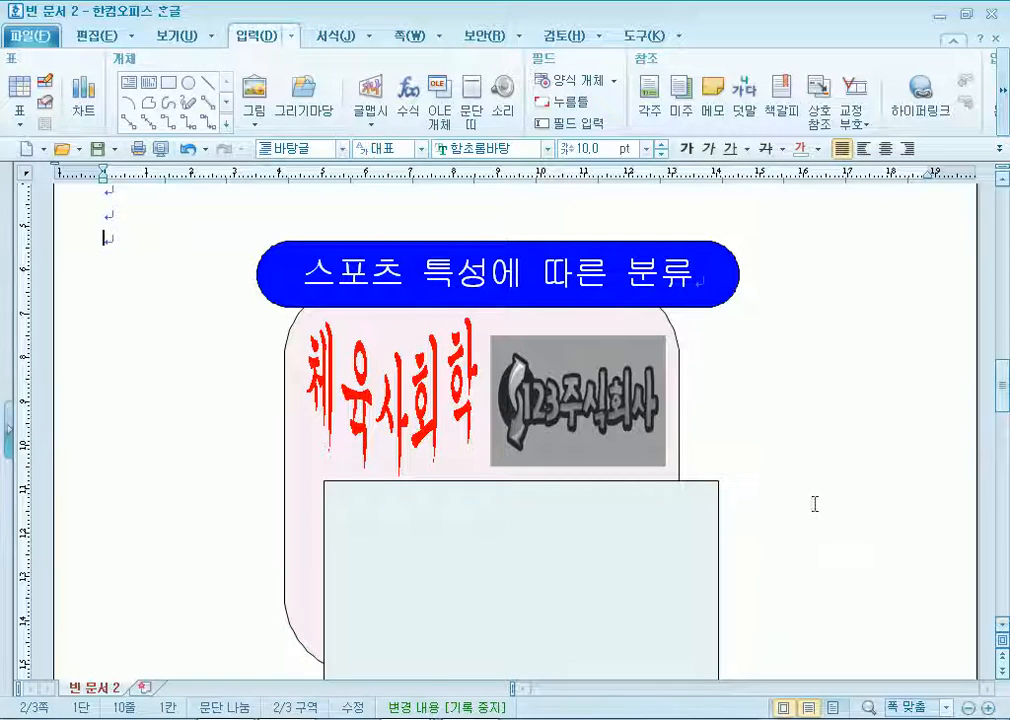
# Enter "국민 건강 함양과 체력 증진" at the start of page three and, after a blank line, "스키는 길고 평평한 활면에"
pyautogui.scroll(-10, 816, 520)
pyautogui.click(174, 297)
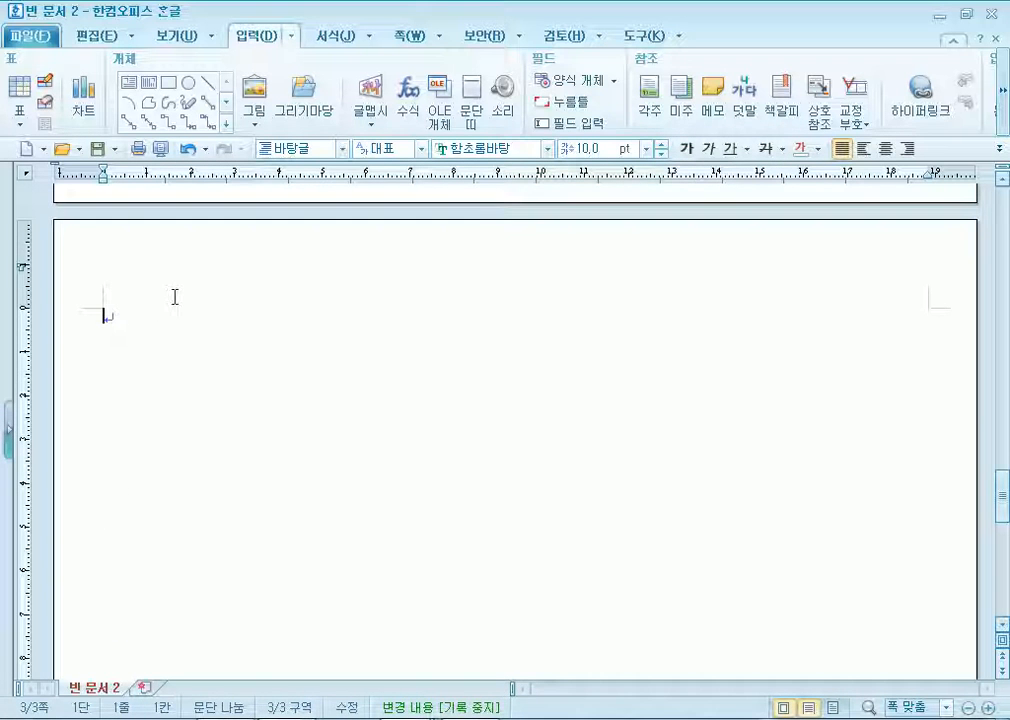
pyautogui.write('국민 건강')
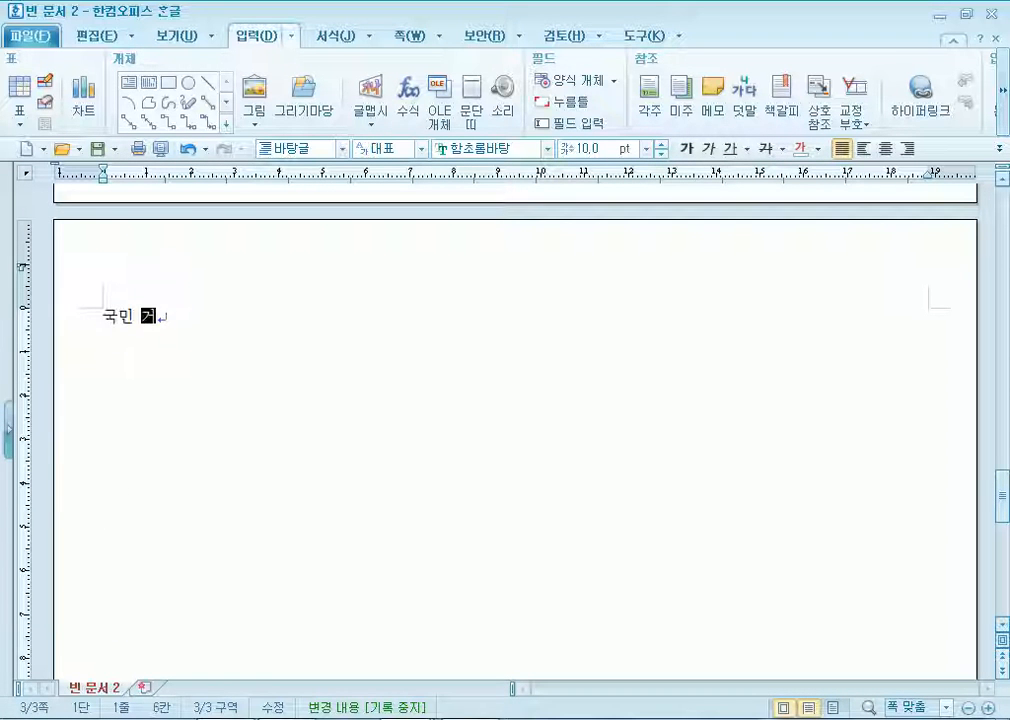
pyautogui.write(' 함양과 체력 ㅈ증진')
pyautogui.press('Return')
pyautogui.press('Return')
pyautogui.write('스ㅋ')
pyautogui.write('ㅣ는 길고 평ㅌ')
pyautogui.write('평한 활면에')
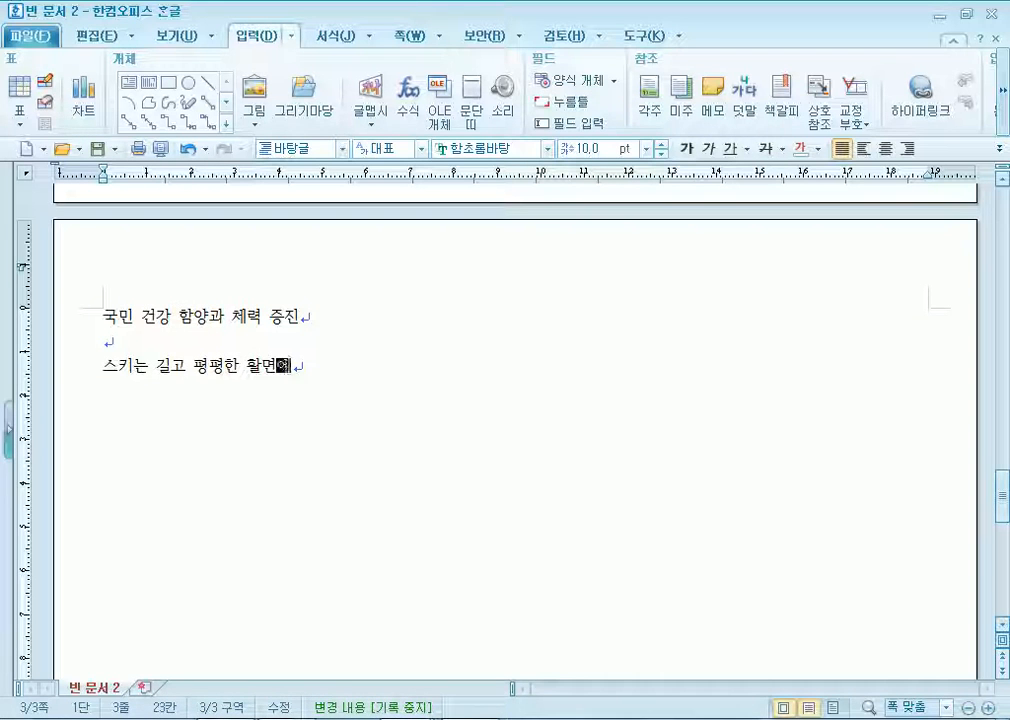
pyautogui.press('Return')
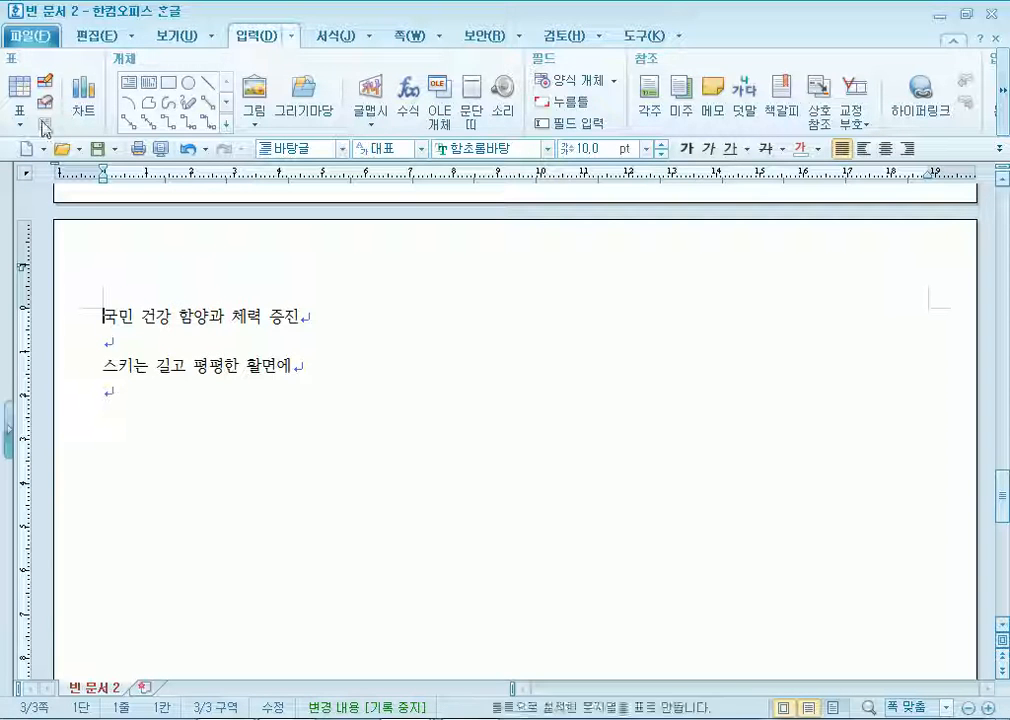
# Insert a bookmark named 스키 at the start of the page-three title
pyautogui.click(777, 108)
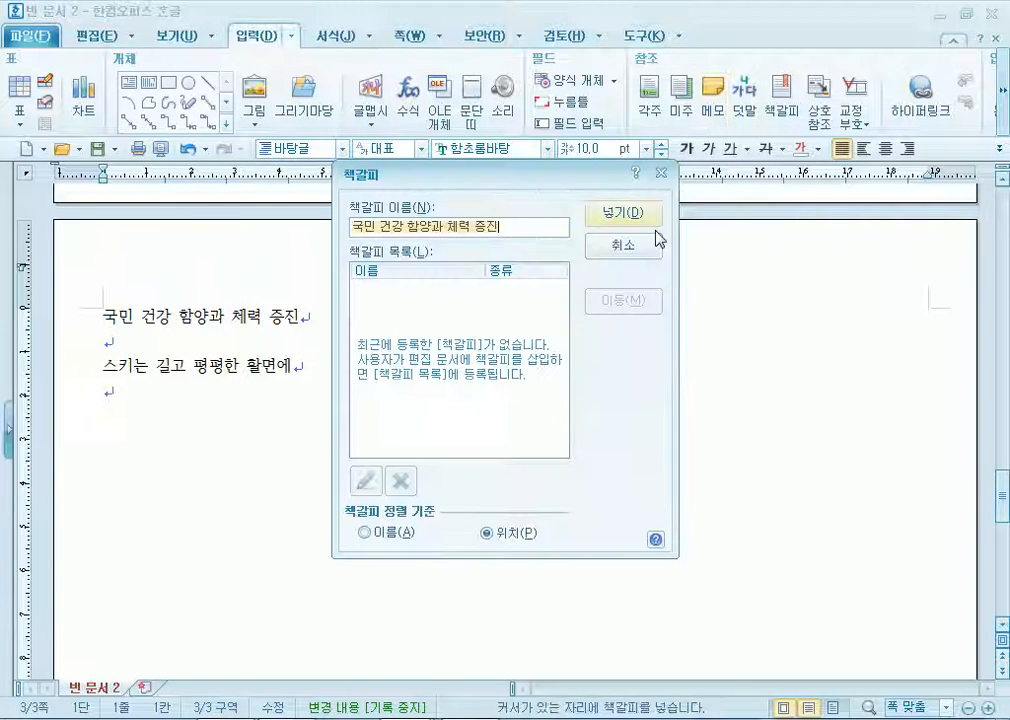
pyautogui.write('스키')
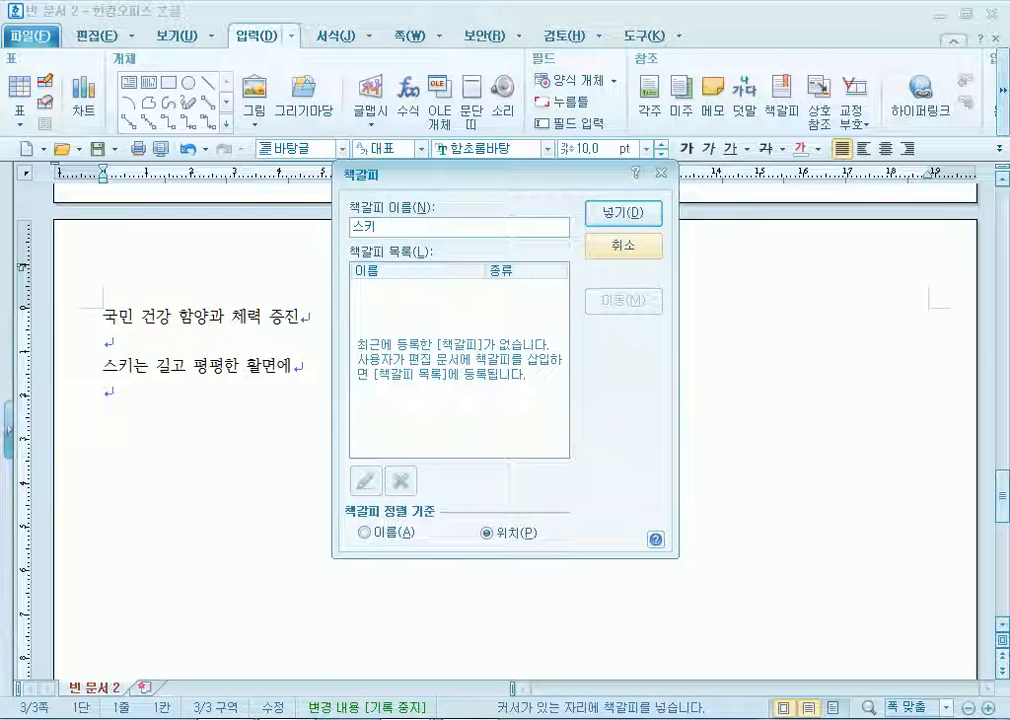
pyautogui.press('Return')
# Add a hyperlink from the gray 123주식회사 logo picture to the bookmark 스키 in the current document
pyautogui.scroll(8, 513, 338)
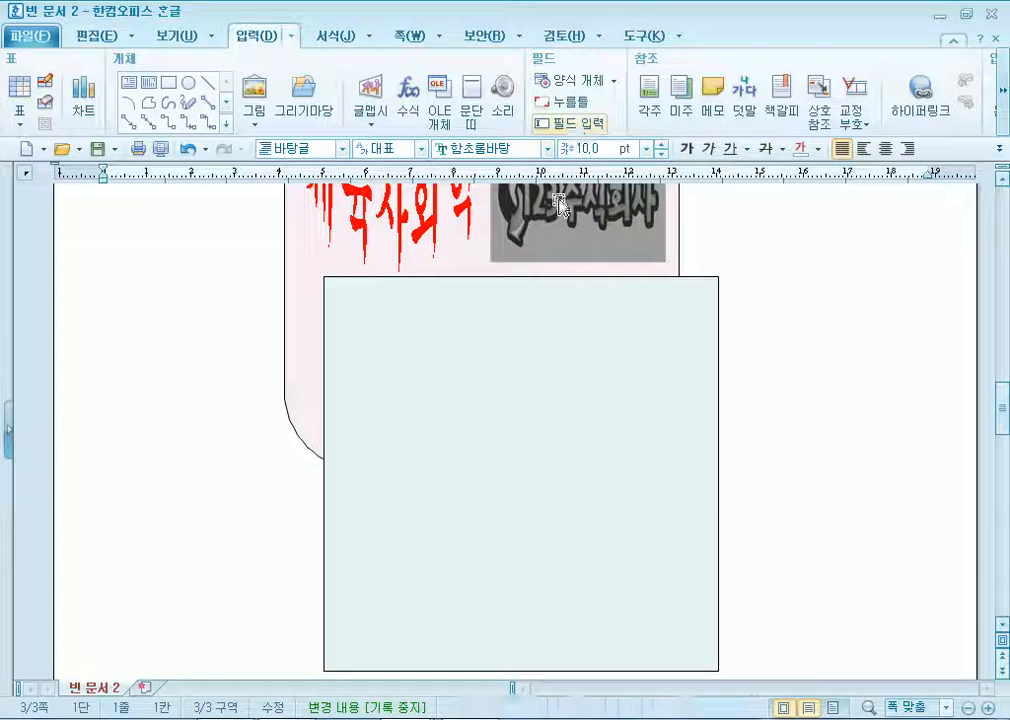
pyautogui.rightClick(568, 226)
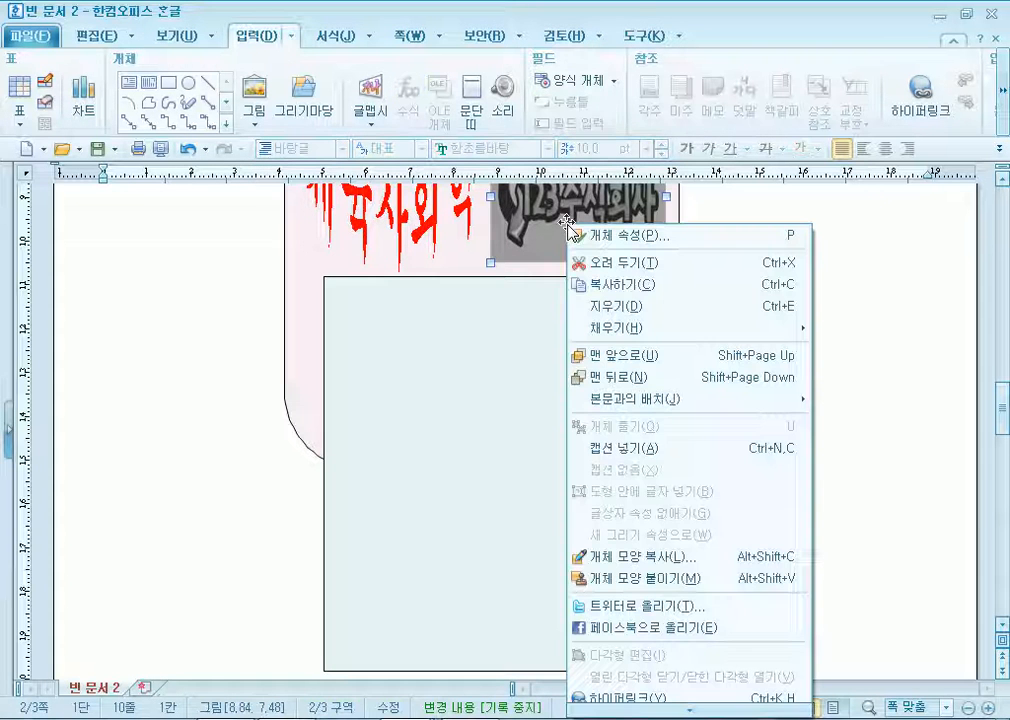
pyautogui.click(622, 694)
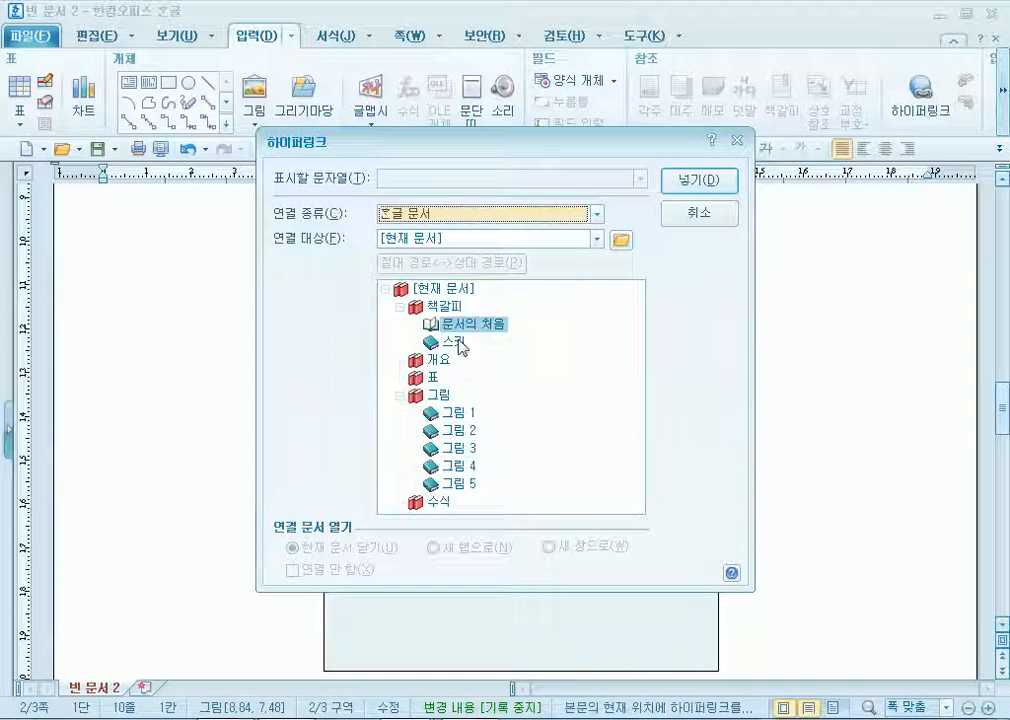
pyautogui.click(455, 342)
pyautogui.click(700, 181)
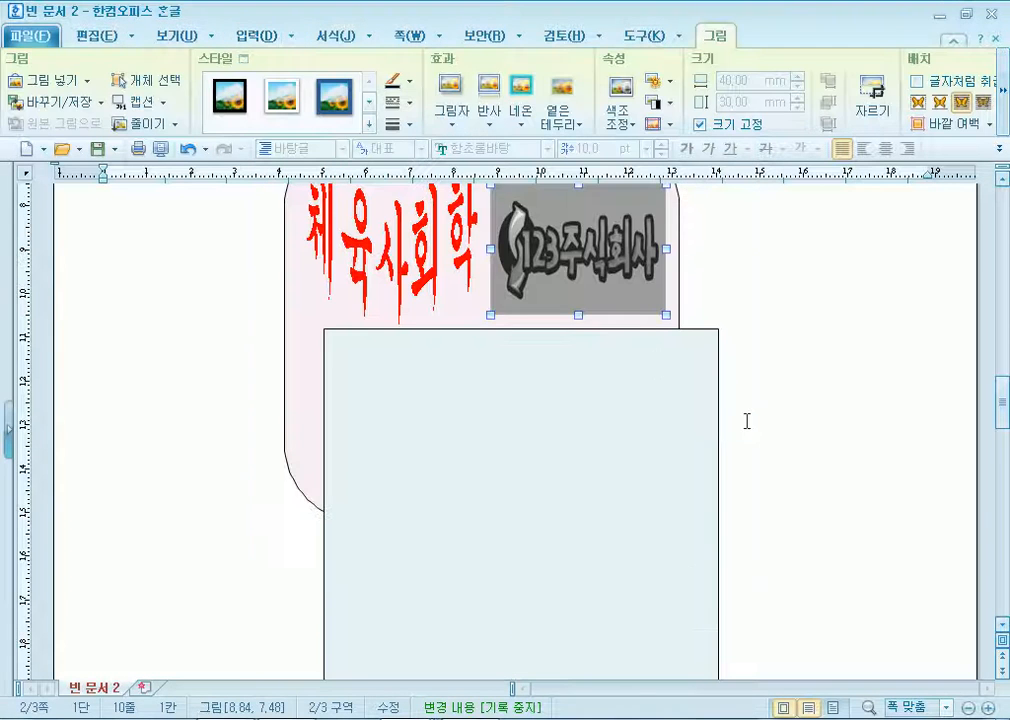
pyautogui.click(850, 465)
# Draw a text box about 69 mm wide and 15 mm high in the upper part of the pale blue-green square
pyautogui.scroll(3, 844, 480)
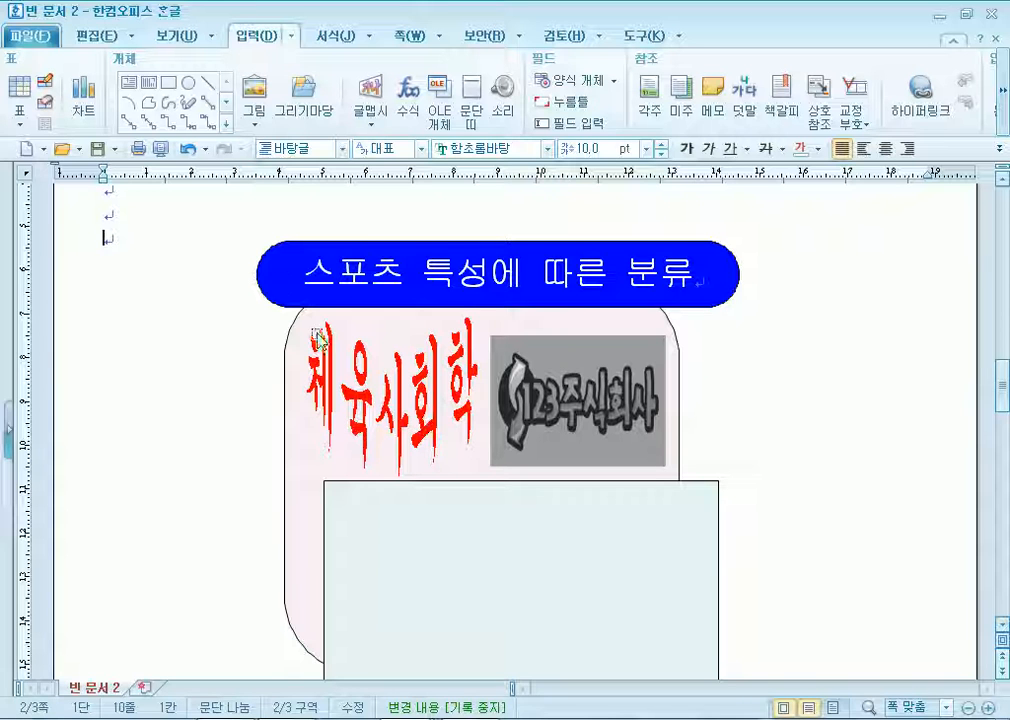
pyautogui.click(140, 84)
pyautogui.scroll(-3, 216, 239)
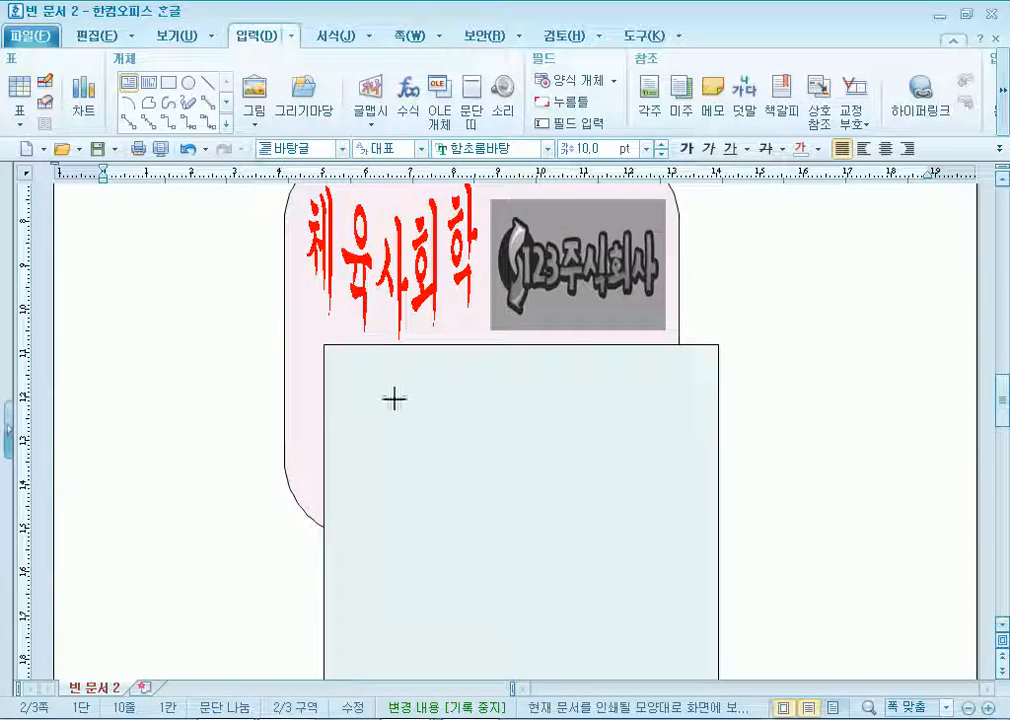
pyautogui.moveTo(406, 387)
pyautogui.mouseDown()
pyautogui.moveTo(692, 467)
pyautogui.moveTo(710, 463)
pyautogui.moveTo(710, 452)
pyautogui.mouseUp()
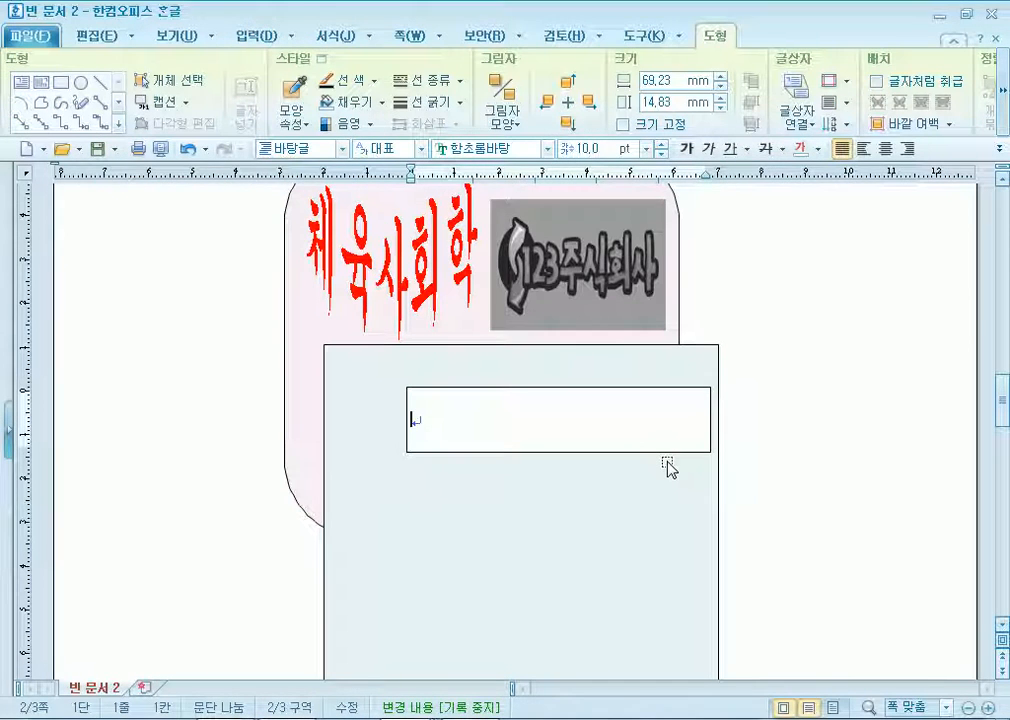
# Enter "극복 스포츠 : 등산, 스키" in the new text box
pyautogui.write('극복 ㅅ')
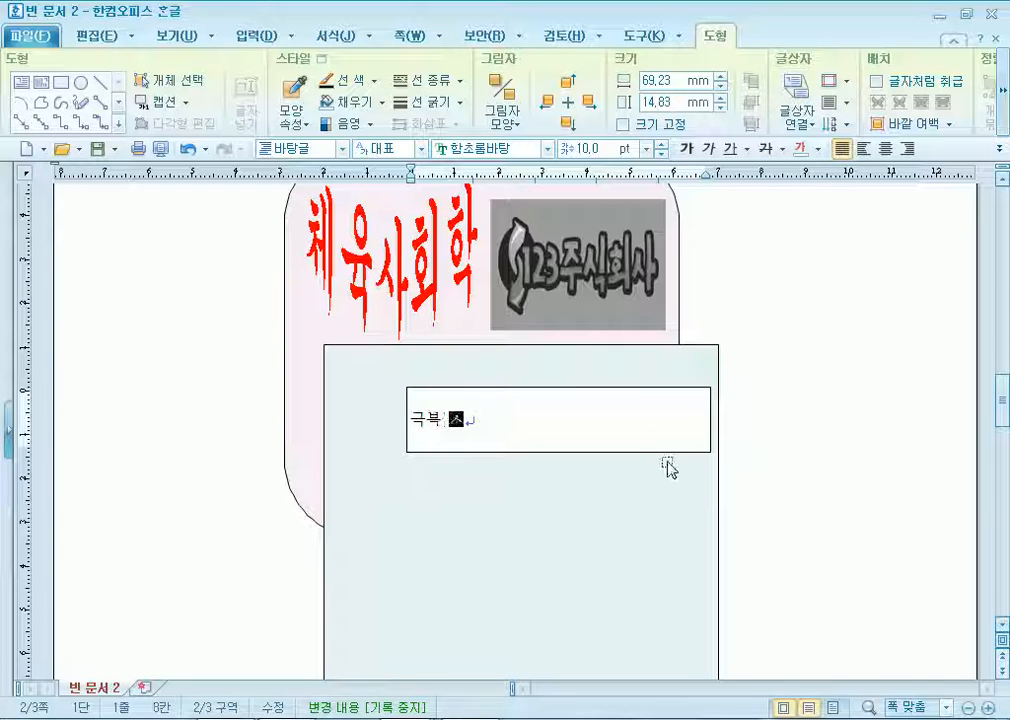
pyautogui.write('포')
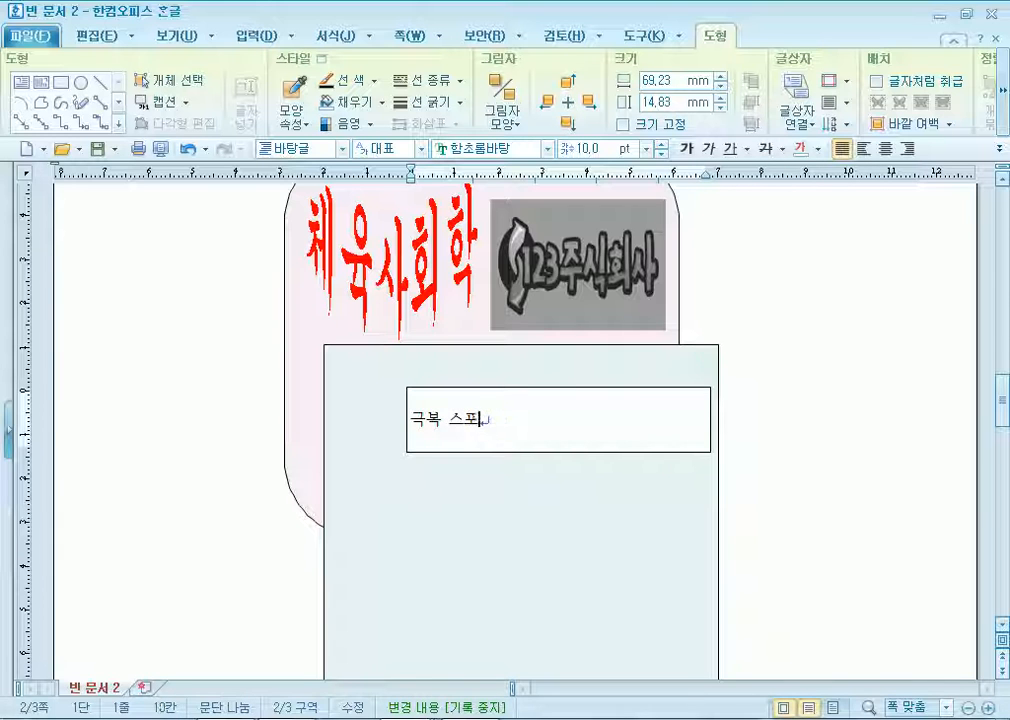
pyautogui.write('트츠 ')
pyautogui.write(': 등산, 크시')
pyautogui.press('BackSpace')
pyautogui.press('BackSpace')
pyautogui.write('스키')
# Center the "극복 스포츠 : 등산, 스키" text and format it in 돋움 at 18 pt
pyautogui.hotkey('shift', 'Home')
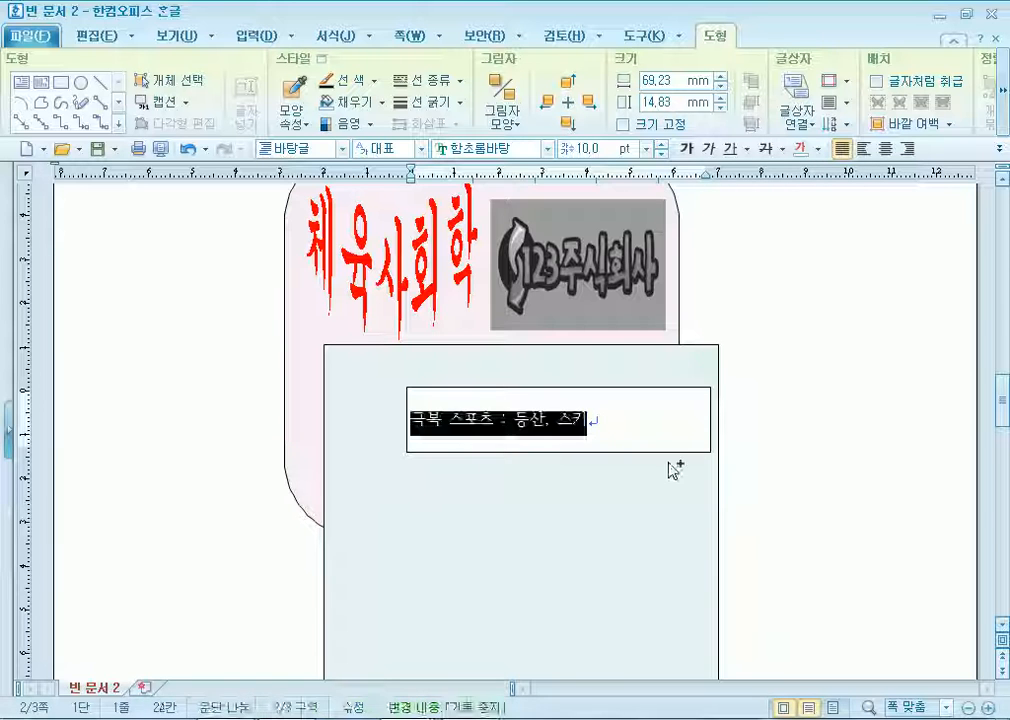
pyautogui.click(886, 148)
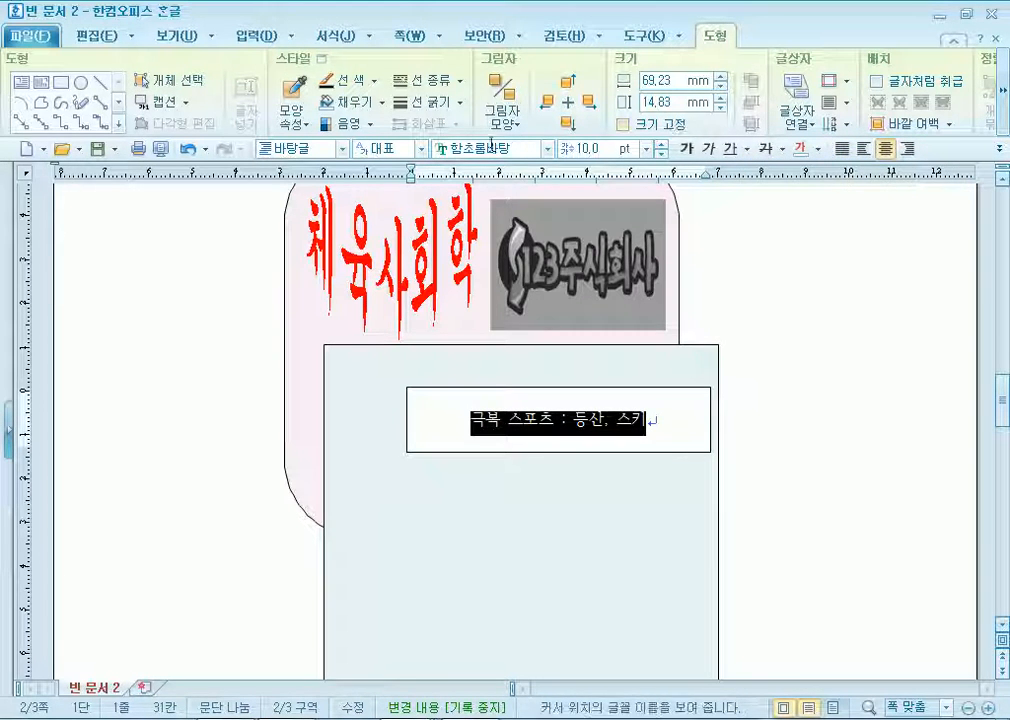
pyautogui.click(545, 153)
pyautogui.moveTo(669, 291); pyautogui.dragTo(669, 187)
pyautogui.click(527, 211)
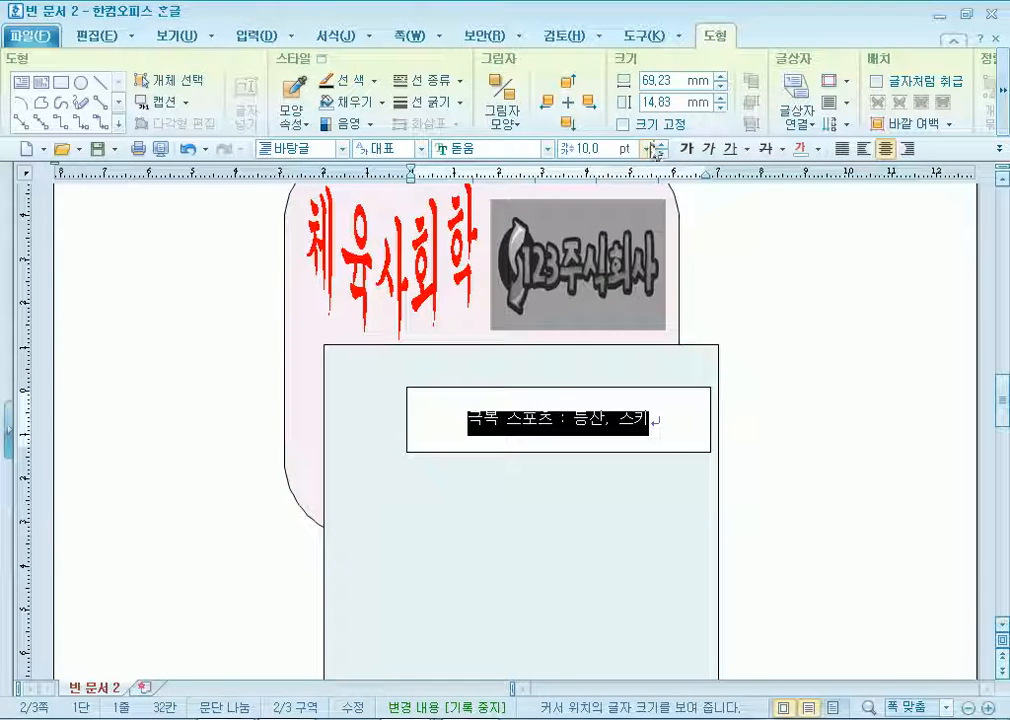
pyautogui.click(660, 148)
pyautogui.click(660, 150)
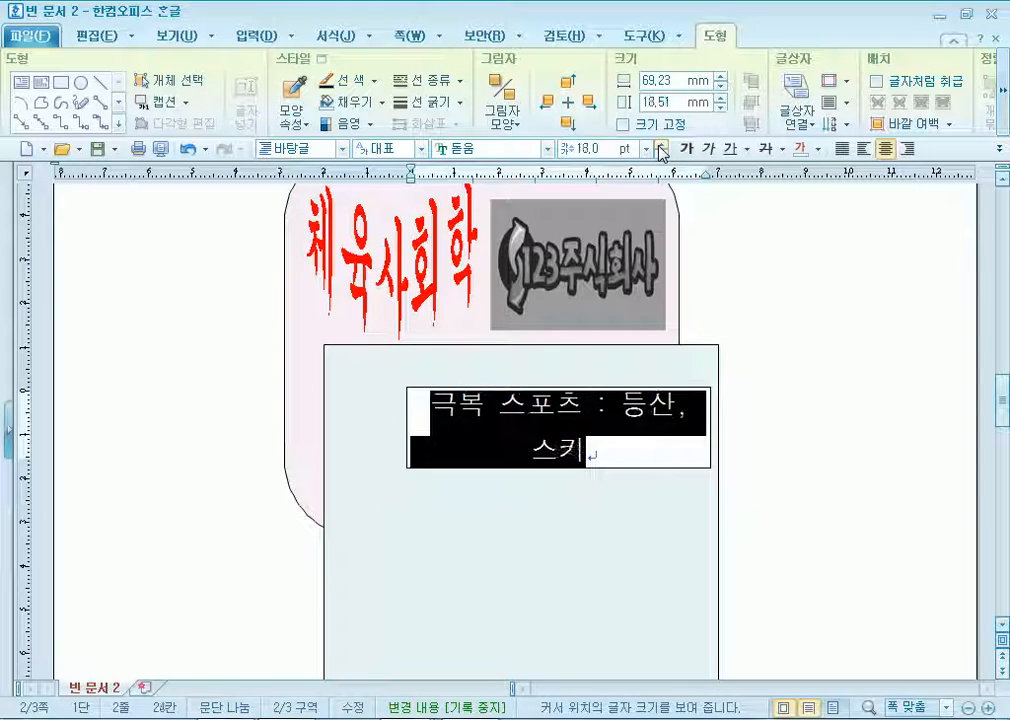
pyautogui.click(406, 428)
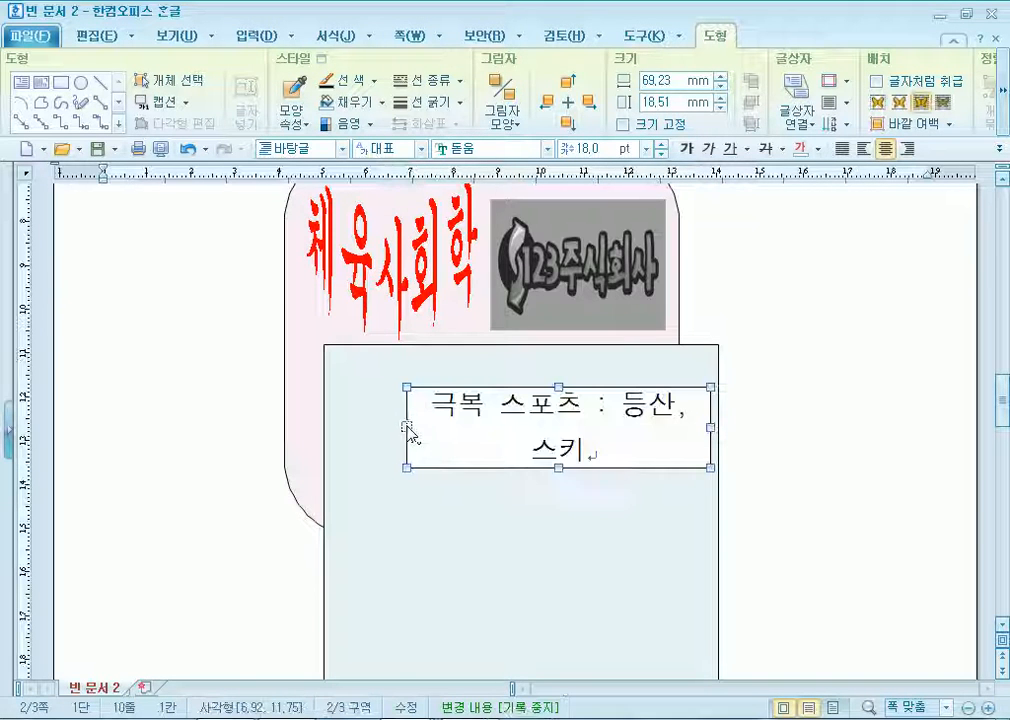
# Resize the "극복 스포츠 : 등산, 스키" text box to about 82 mm wide and 13 mm high
pyautogui.moveTo(407, 427); pyautogui.dragTo(375, 427)
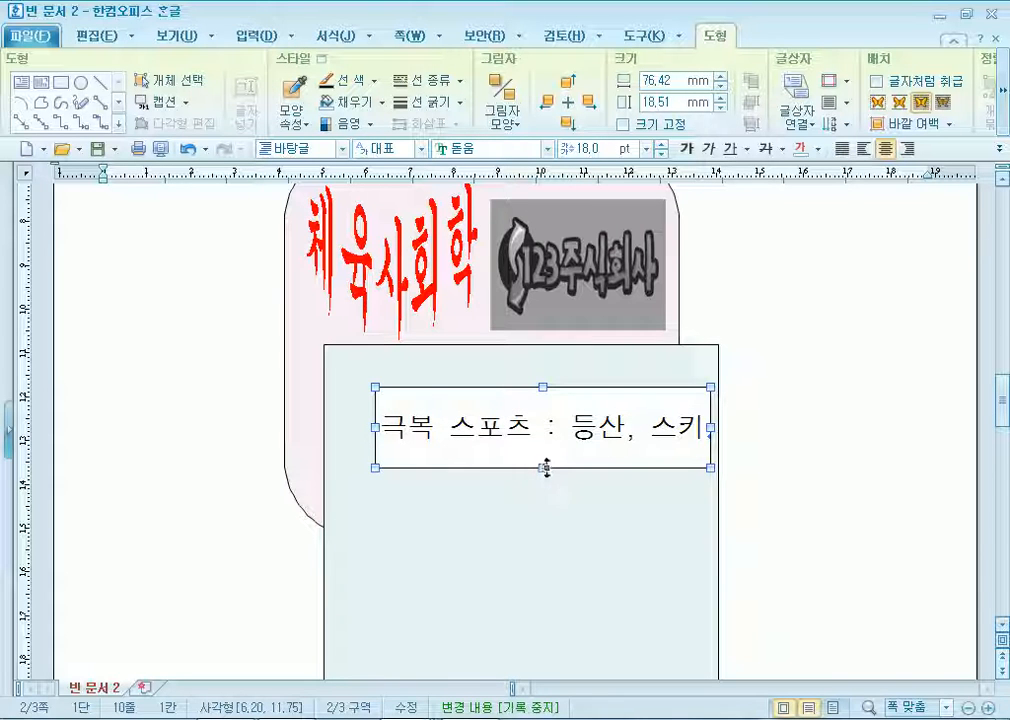
pyautogui.moveTo(543, 466); pyautogui.dragTo(547, 444)
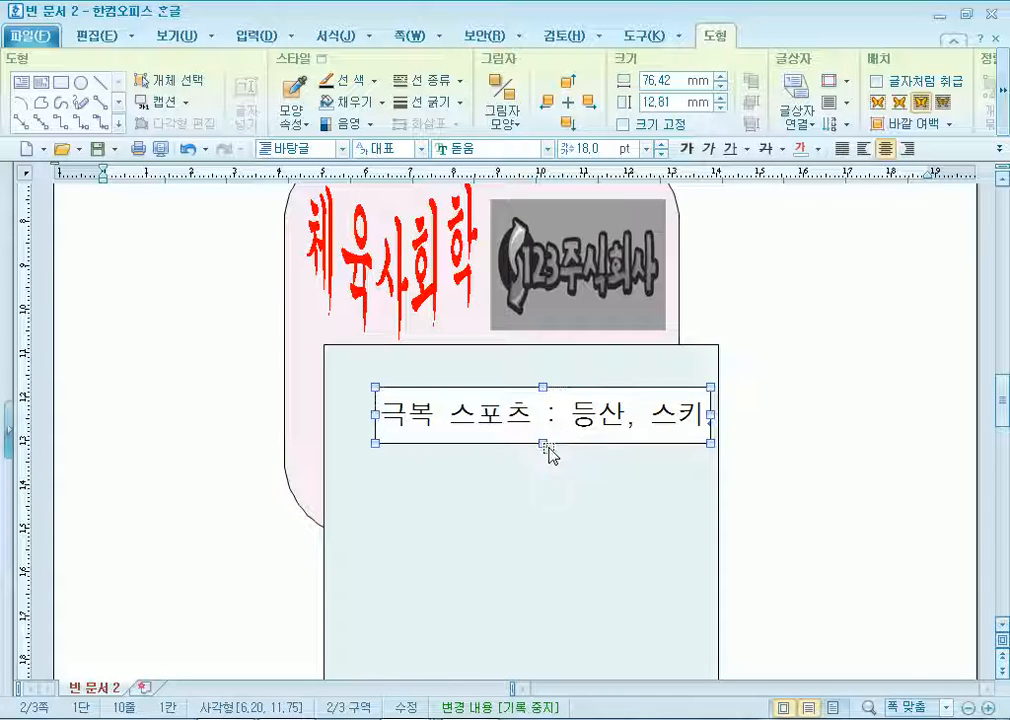
pyautogui.moveTo(375, 413); pyautogui.dragTo(352, 413)
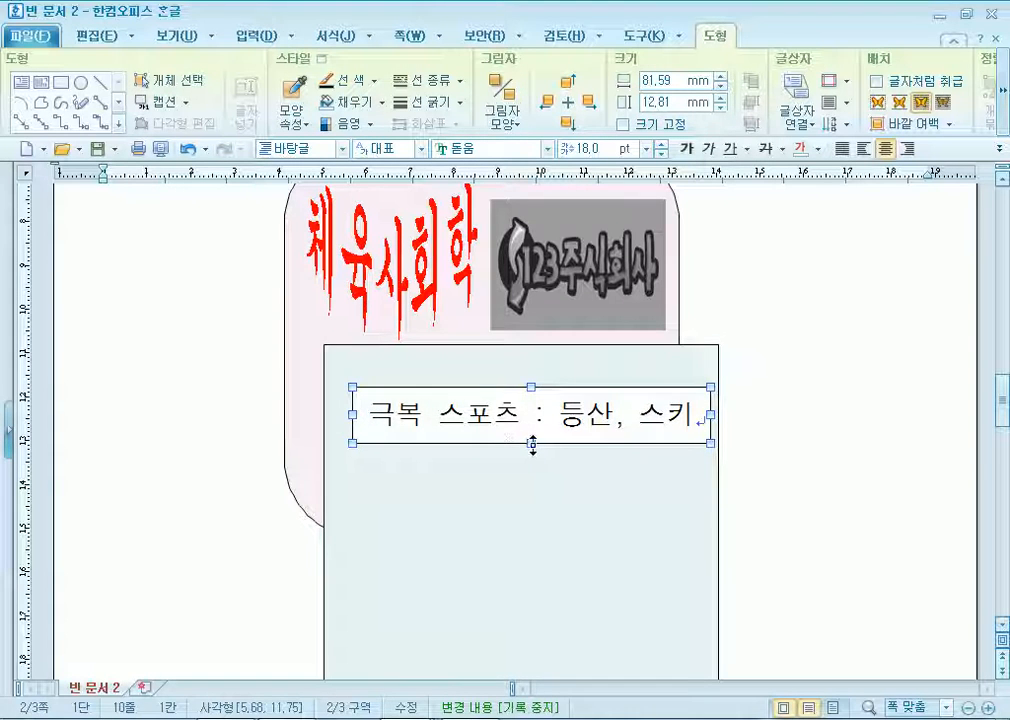
# Change the border of the "극복 스포츠 : 등산, 스키" text box to a dotted line
pyautogui.click(733, 473)
pyautogui.scroll(3, 700, 480)
pyautogui.doubleClick(610, 530)
pyautogui.click(366, 162)
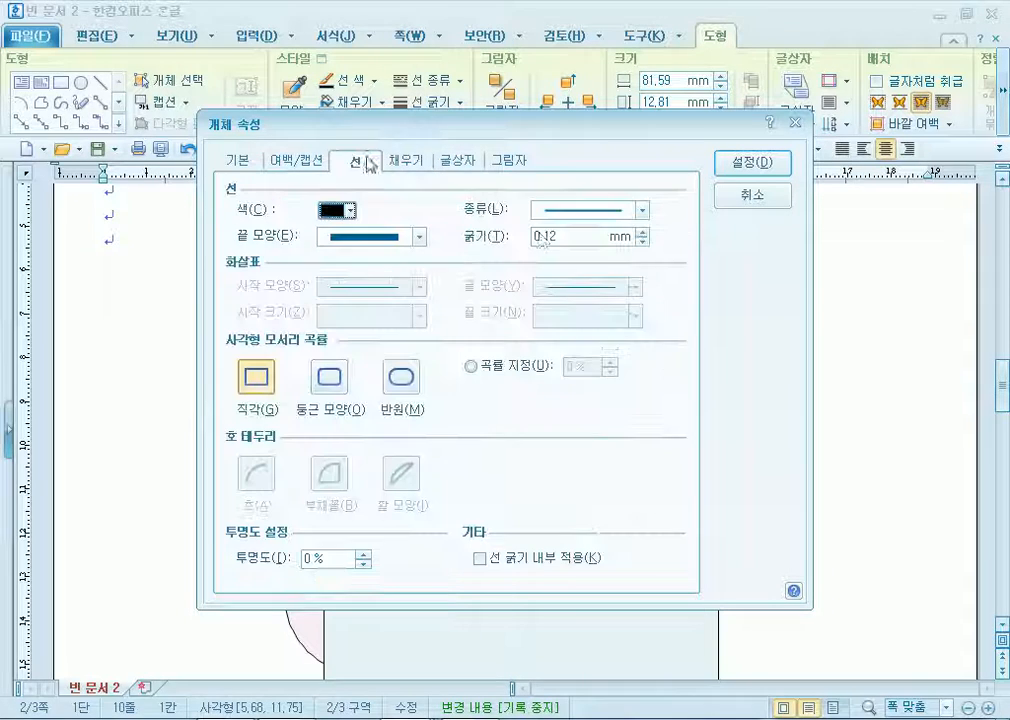
pyautogui.click(591, 210)
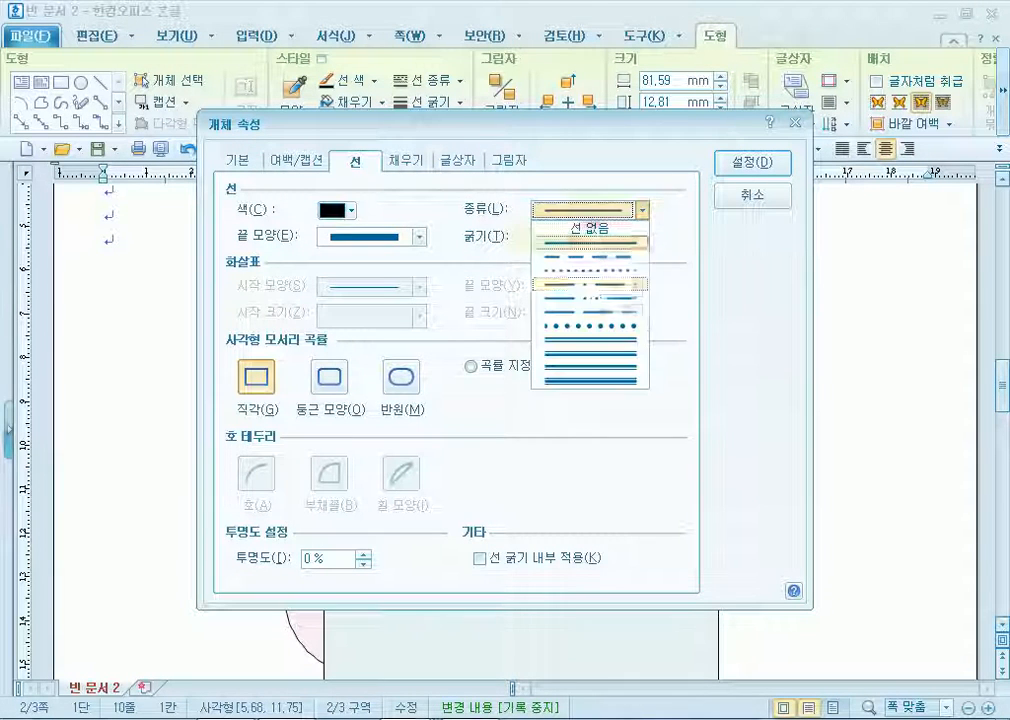
pyautogui.click(593, 277)
pyautogui.click(740, 164)
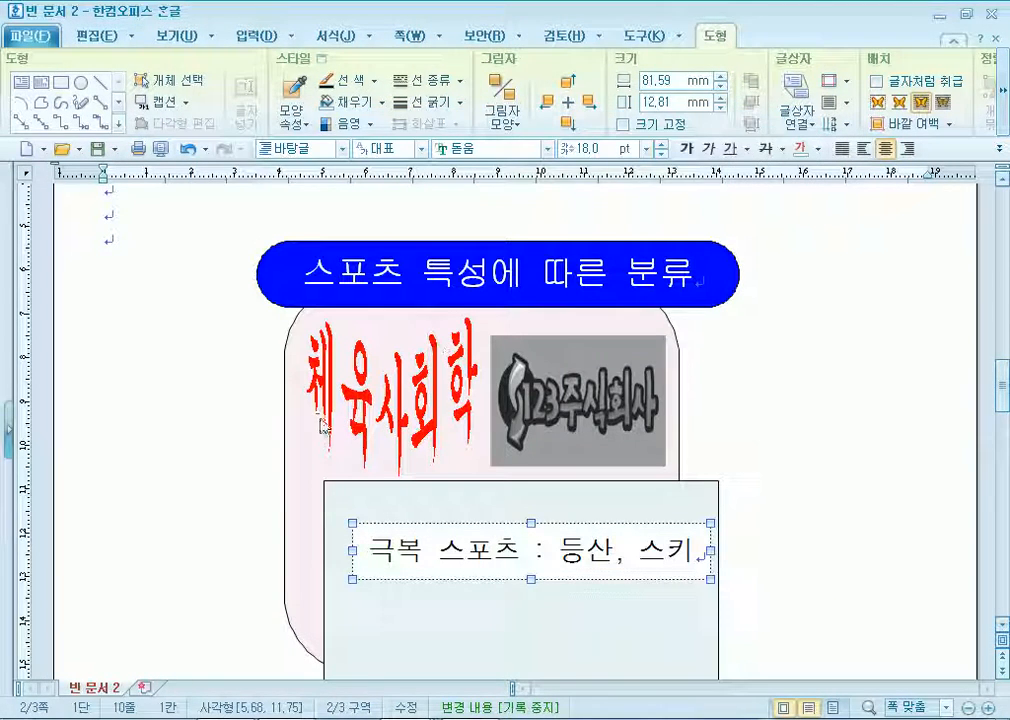
pyautogui.click(206, 438)
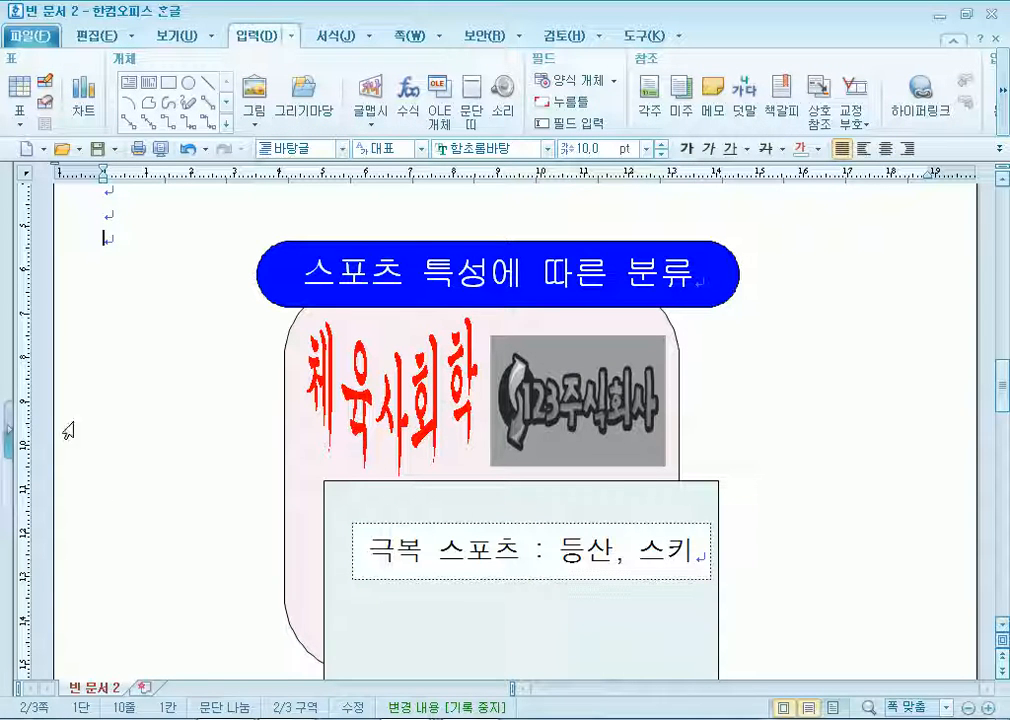
# Draw a text box about 13 mm wide and 12 mm high beside the pale blue-green square's edge and enter "1"
pyautogui.click(131, 84)
pyautogui.scroll(-3, 164, 461)
pyautogui.moveTo(262, 386); pyautogui.dragTo(321, 440)
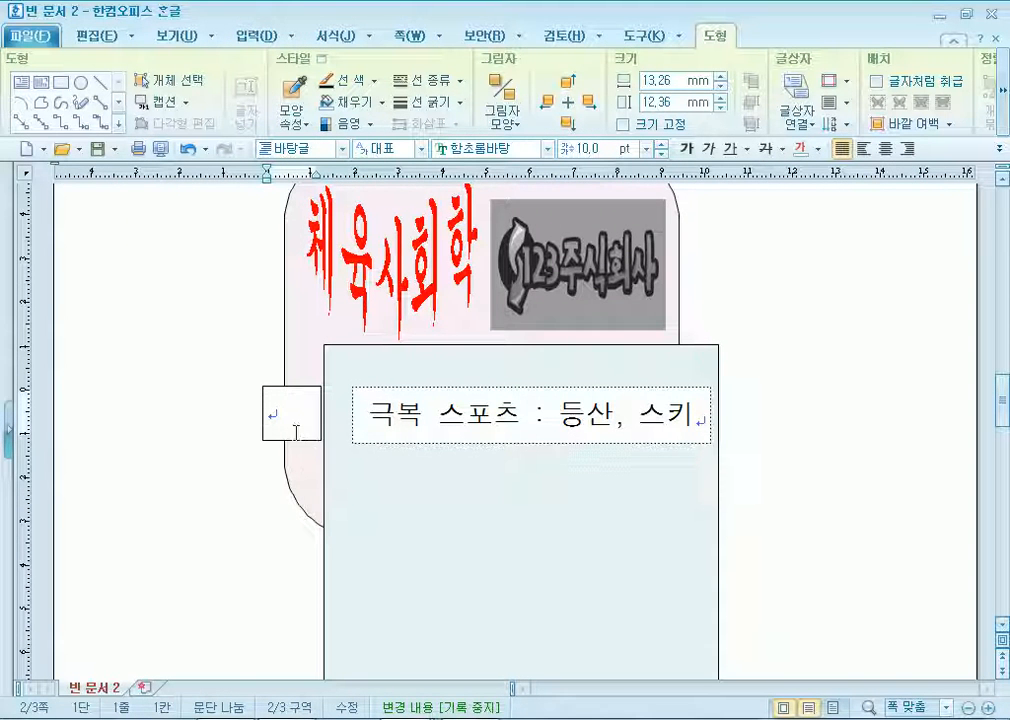
pyautogui.click(318, 398)
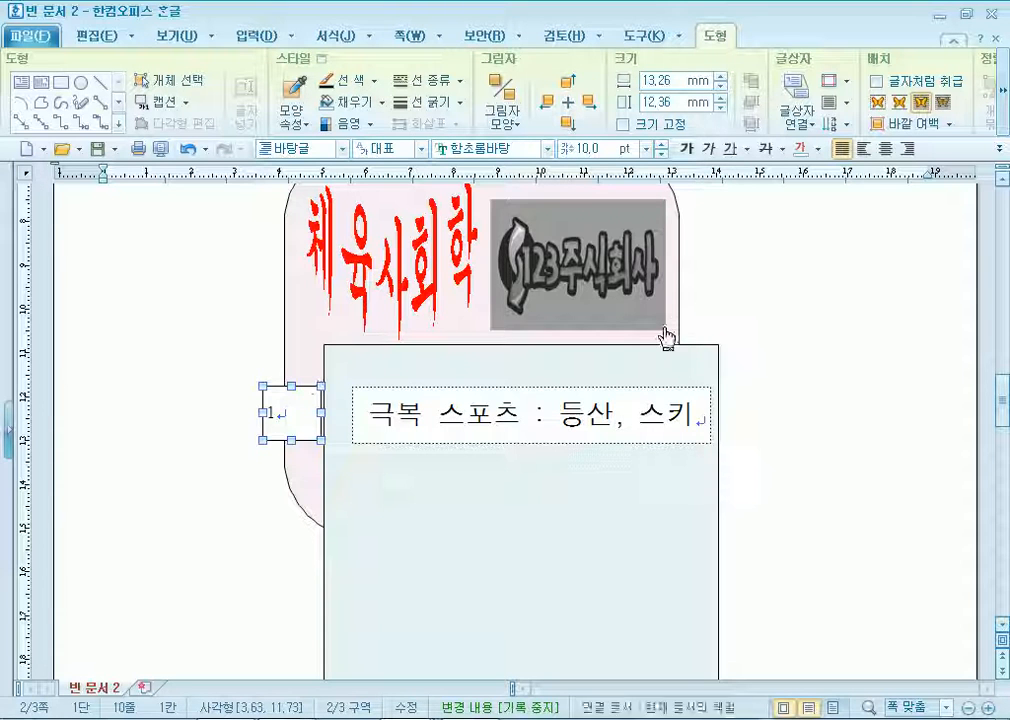
# Center the "1" in its small text box and format it in 궁서 at 20 pt
pyautogui.click(885, 148)
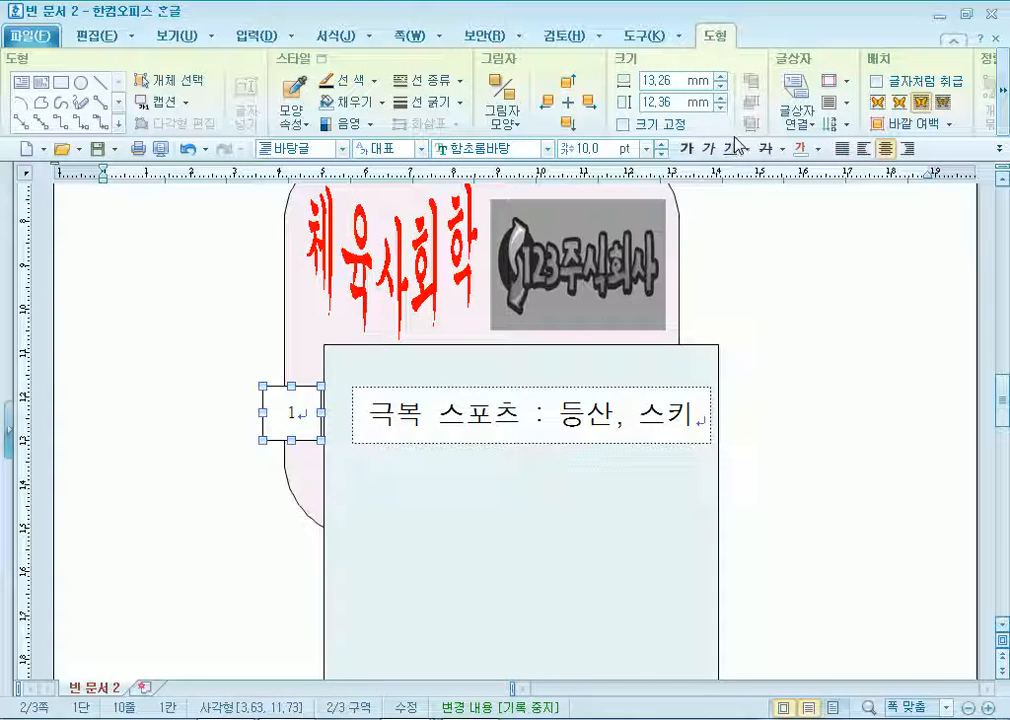
pyautogui.click(540, 150)
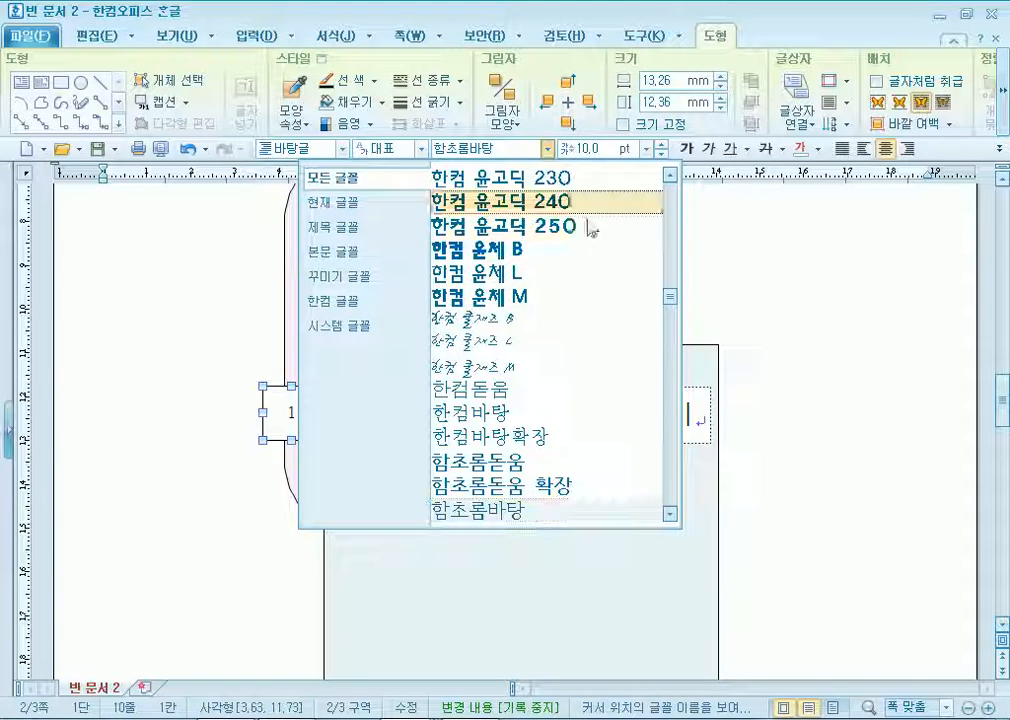
pyautogui.scroll(10, 669, 293)
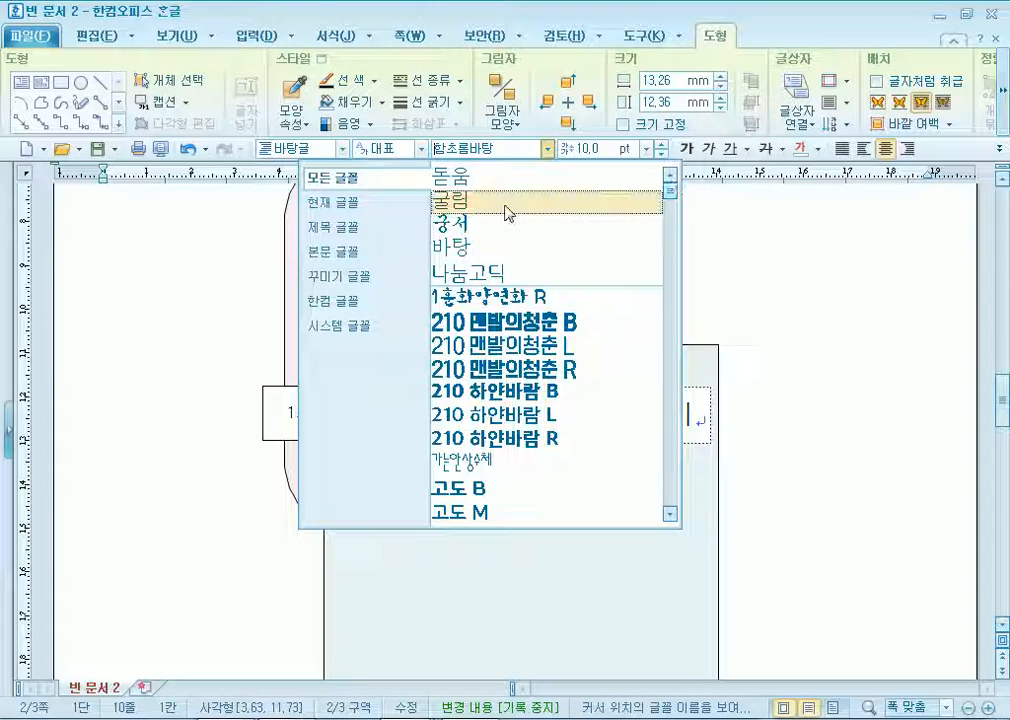
pyautogui.click(510, 225)
pyautogui.doubleClick(660, 149)
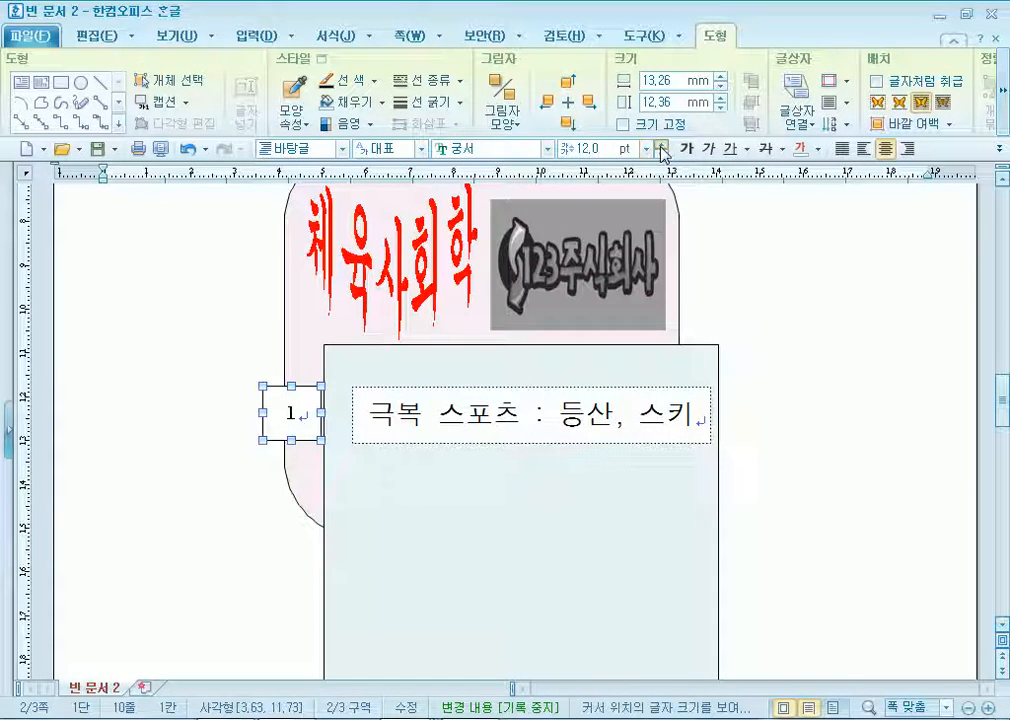
pyautogui.doubleClick(660, 149)
pyautogui.doubleClick(660, 149)
# Give the "1" box rounded corners (둥근 모양) and a fixed size of 15 mm by 15 mm
pyautogui.doubleClick(315, 445)
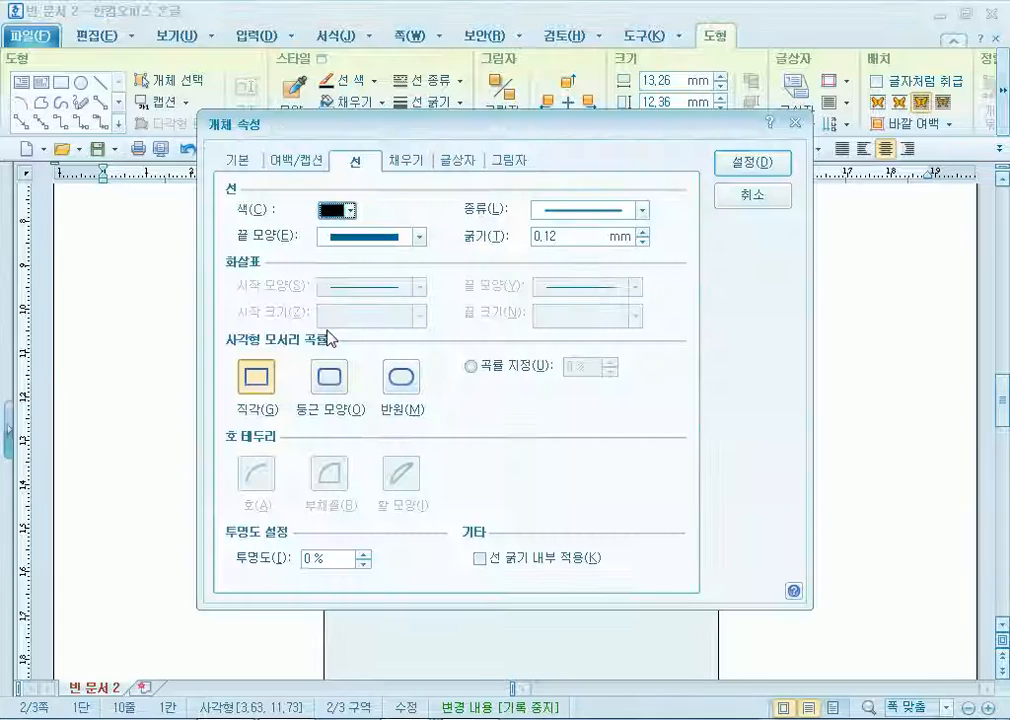
pyautogui.click(331, 384)
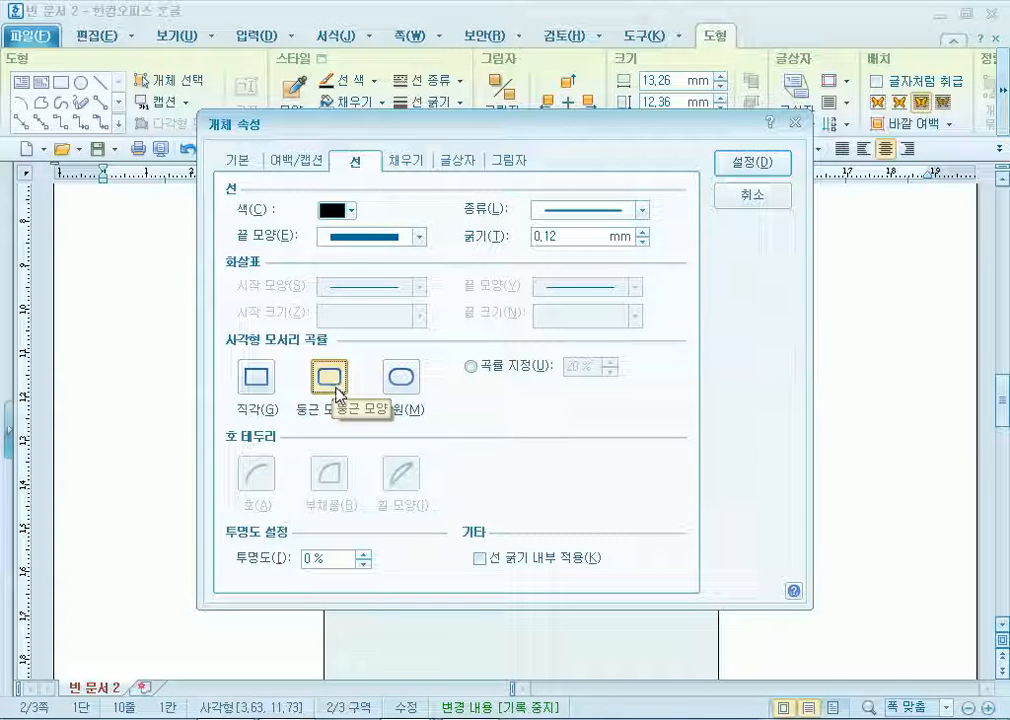
pyautogui.click(241, 163)
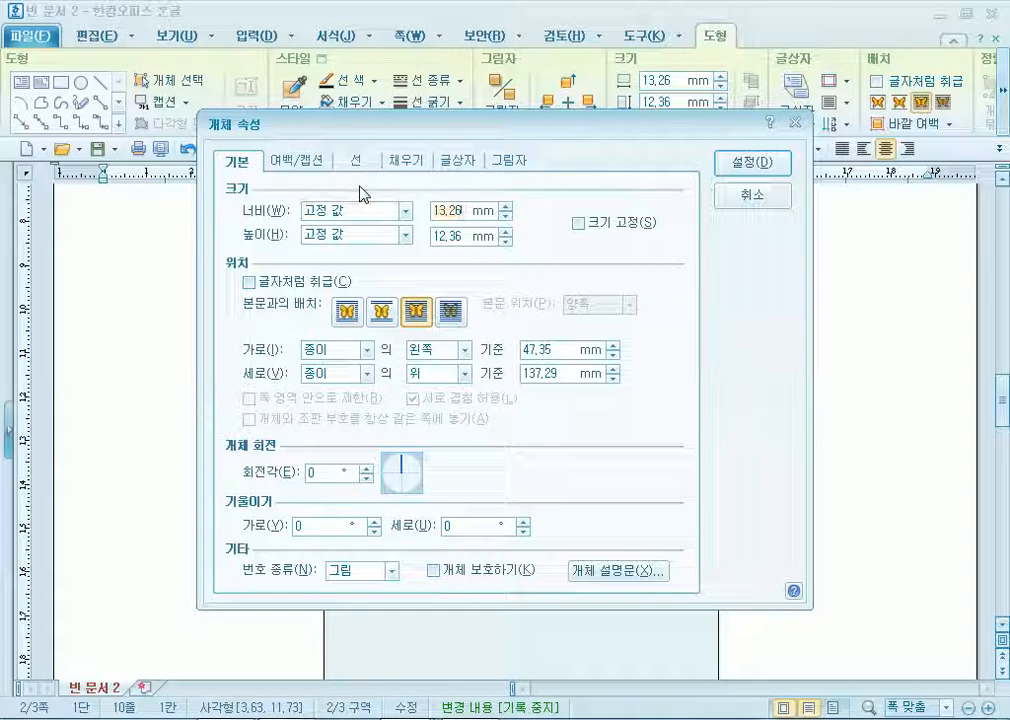
pyautogui.write('15')
pyautogui.press('Tab')
pyautogui.write('15')
pyautogui.hotkey('alt', 's')
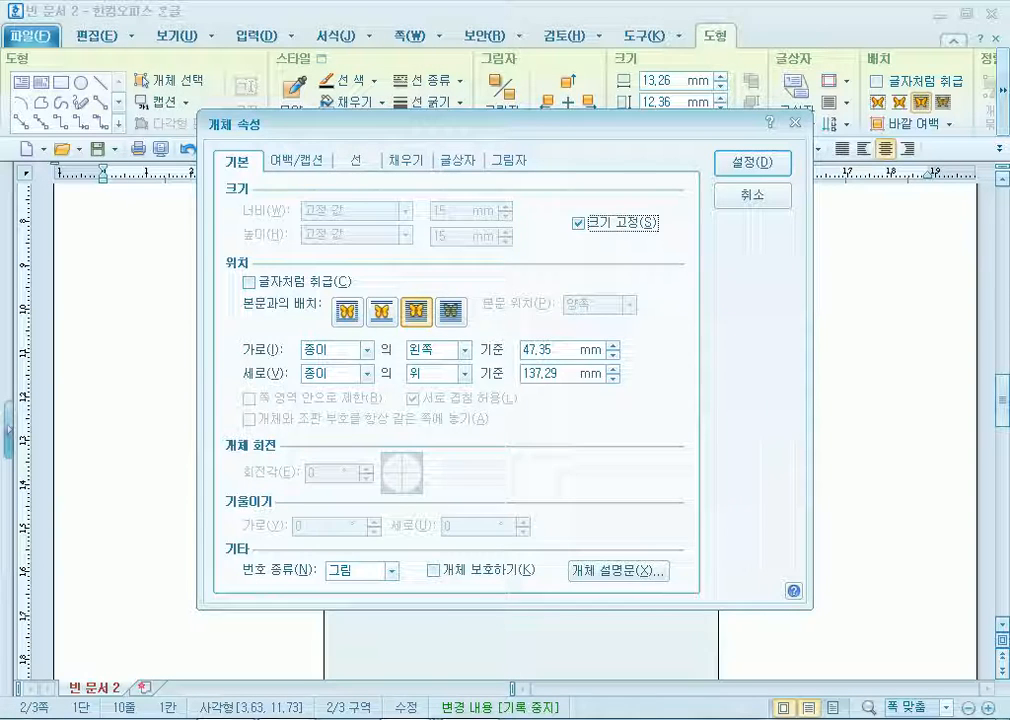
pyautogui.press('Return')
pyautogui.press('Up')
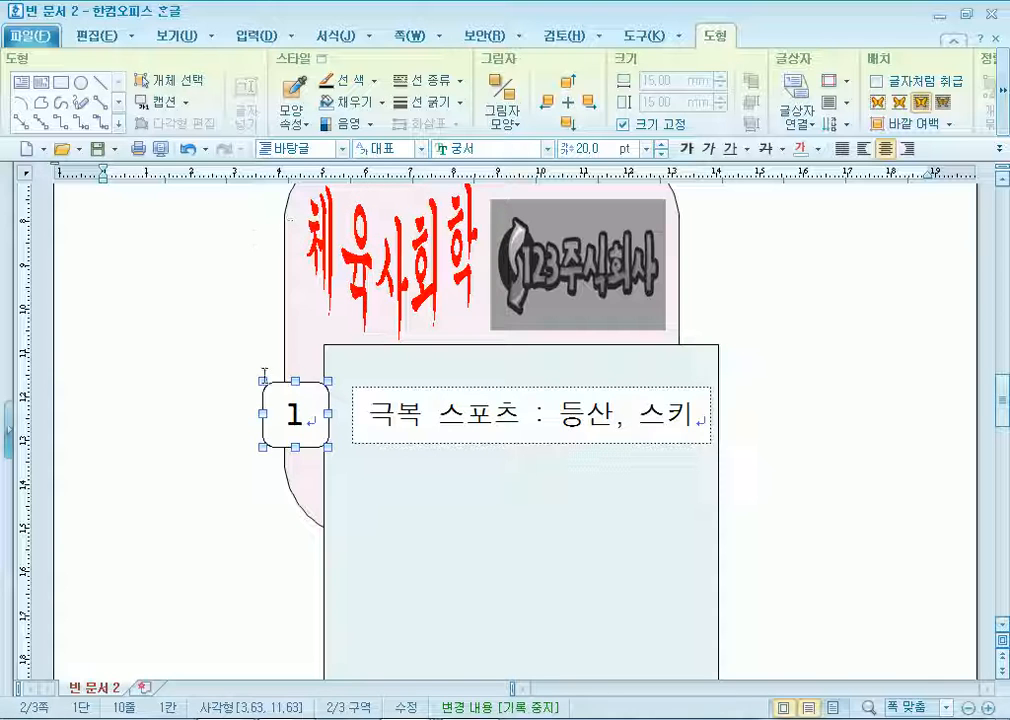
# Extend the dotted "극복 스포츠" text box upward to a height of about 14 mm, level with the "1" box
pyautogui.click(541, 392)
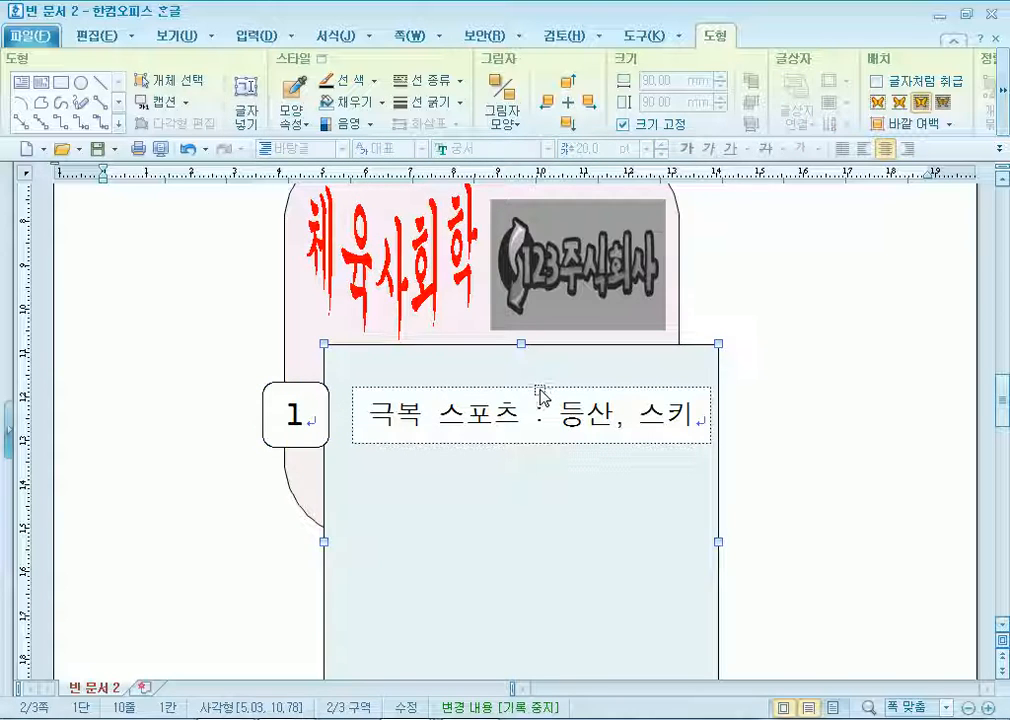
pyautogui.click(534, 388)
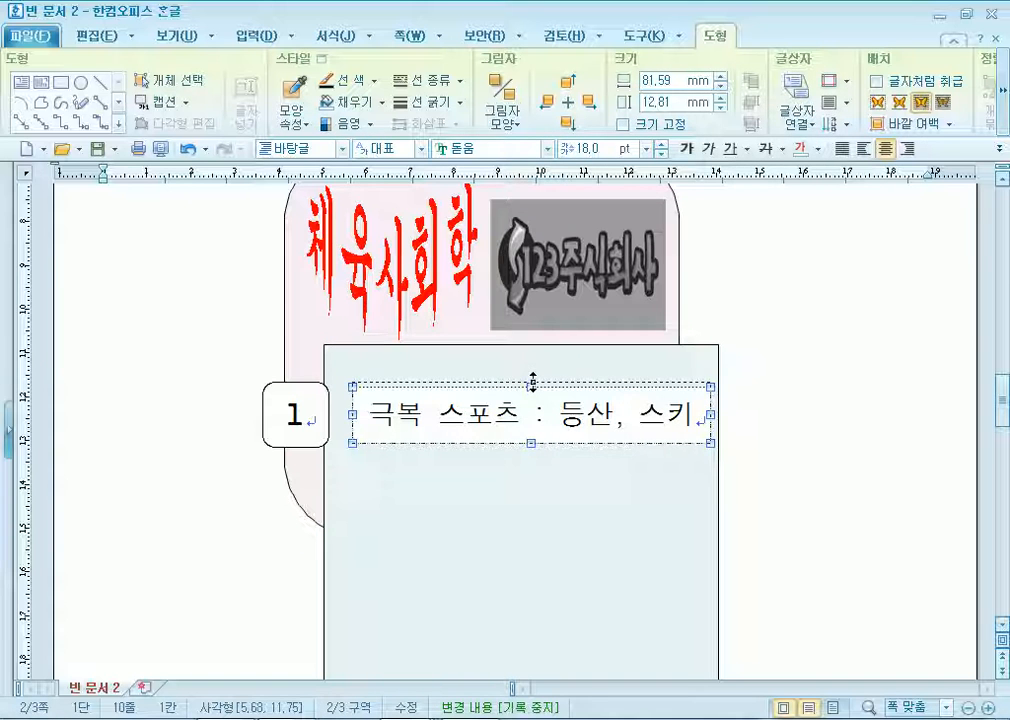
pyautogui.moveTo(532, 387); pyautogui.dragTo(532, 381)
pyautogui.click(177, 465)
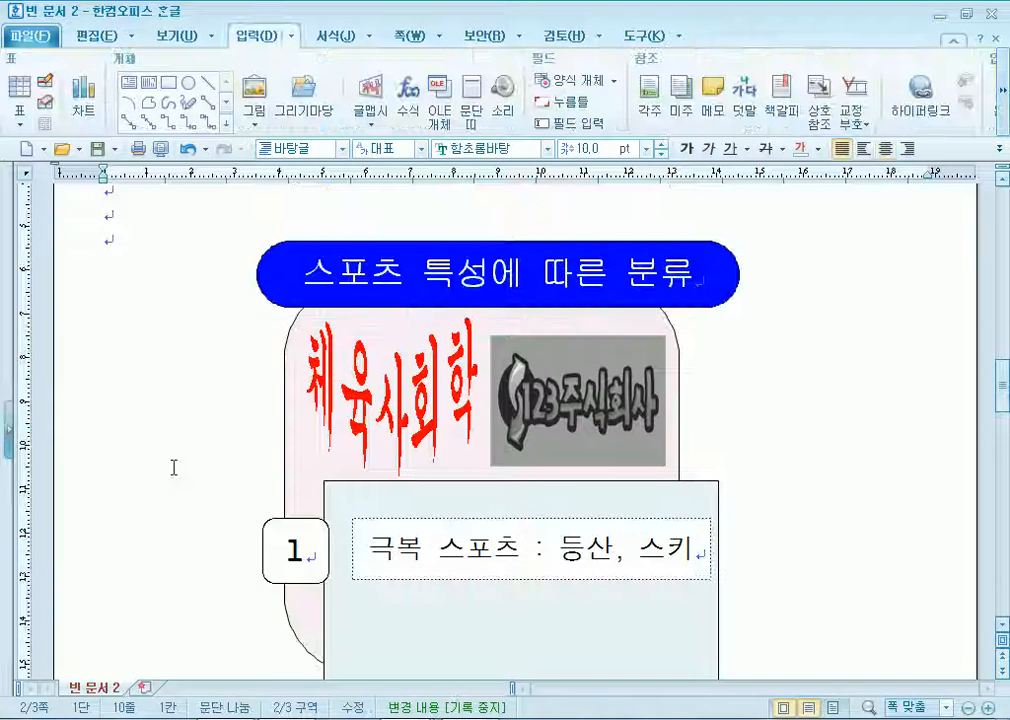
# Draw a circle near the lower-right corner of the "1" box and set its size to 10 mm by 10 mm
pyautogui.scroll(-5, 173, 467)
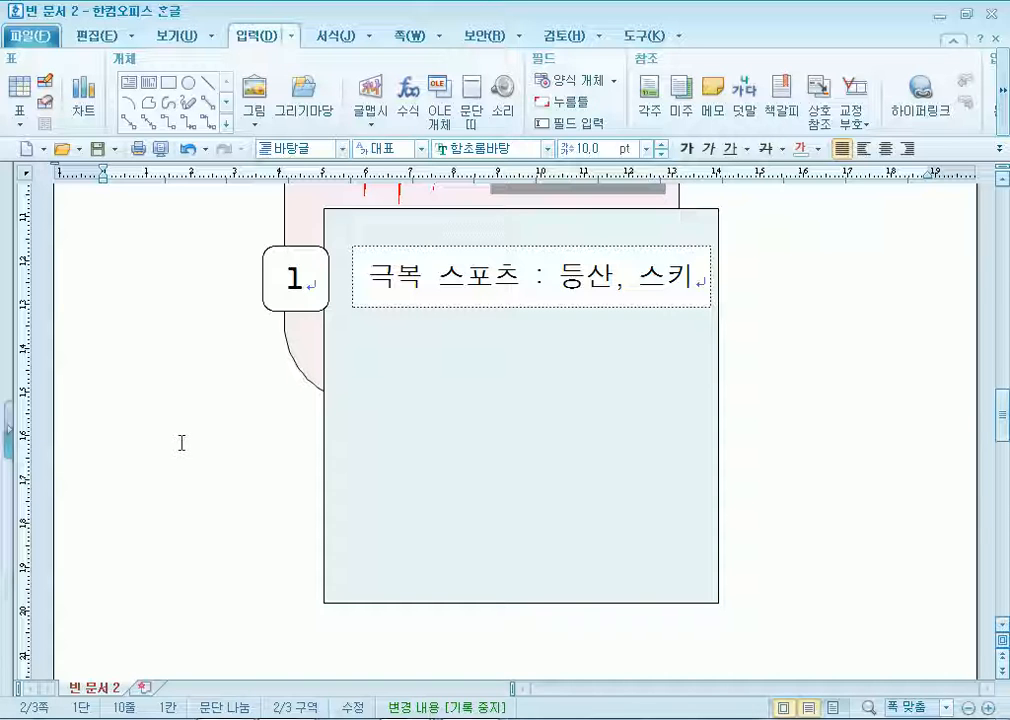
pyautogui.click(187, 83)
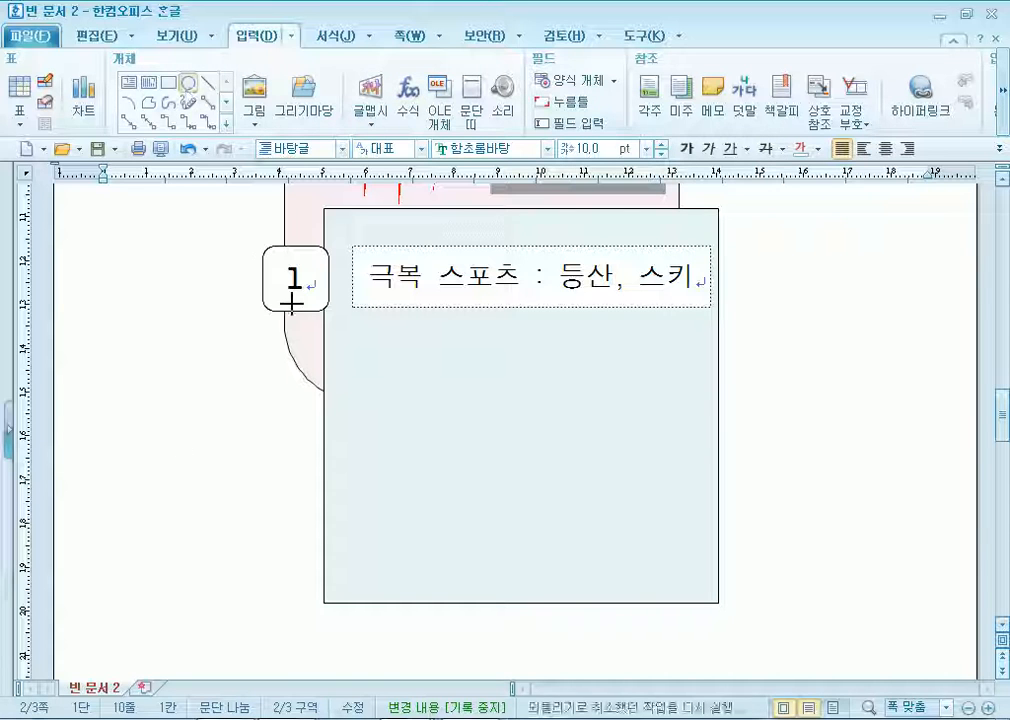
pyautogui.moveTo(314, 298); pyautogui.dragTo(360, 343)
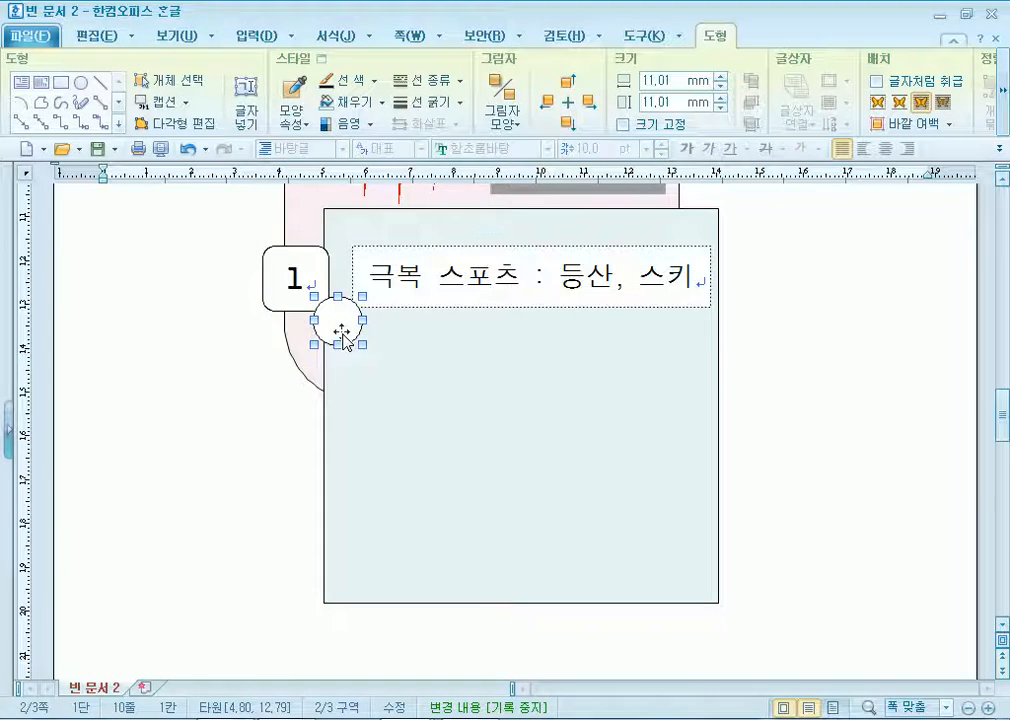
pyautogui.doubleClick(338, 329)
pyautogui.press('Tab')
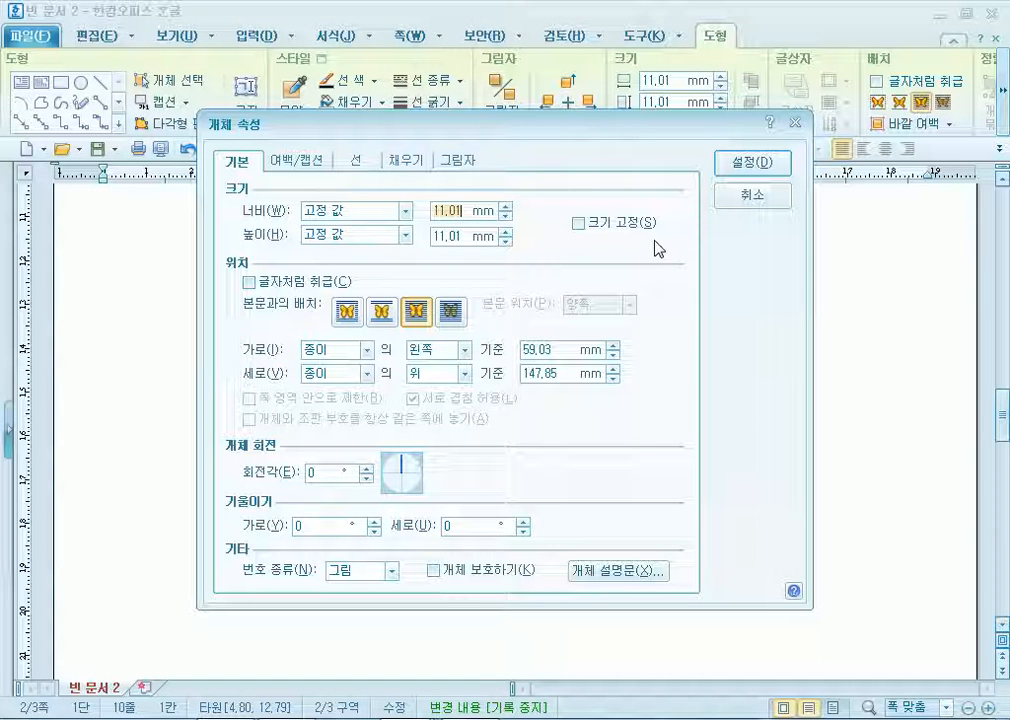
pyautogui.write('10')
pyautogui.press('Tab')
pyautogui.write('1')
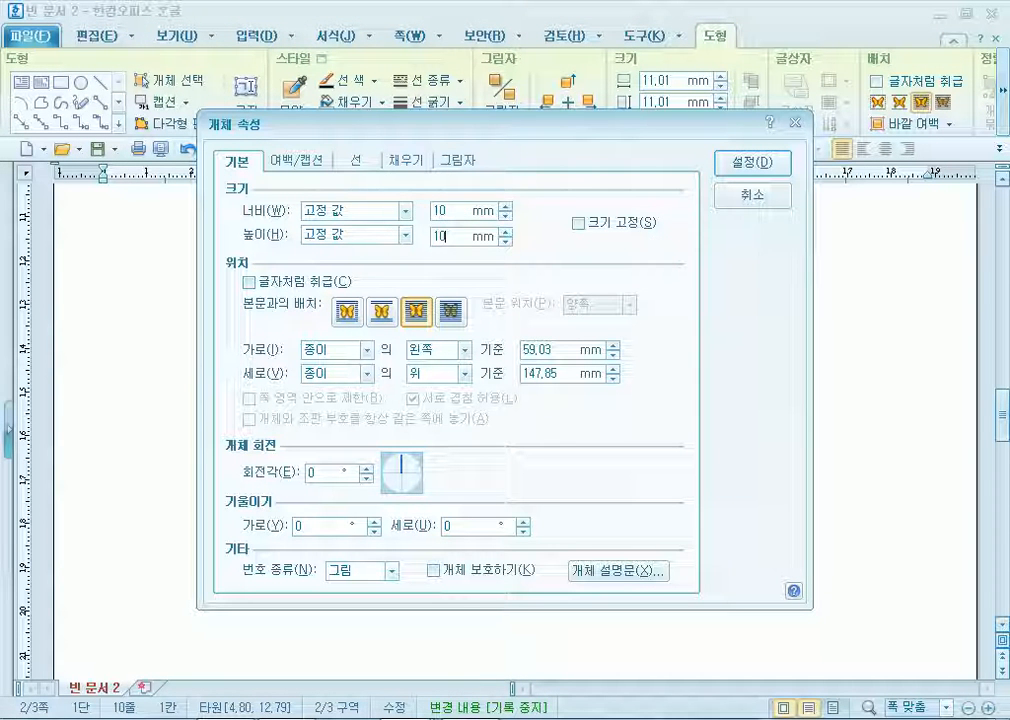
# Fill the circle with pink and move it so it overlaps the lower-right corner of the "1" box
pyautogui.click(406, 160)
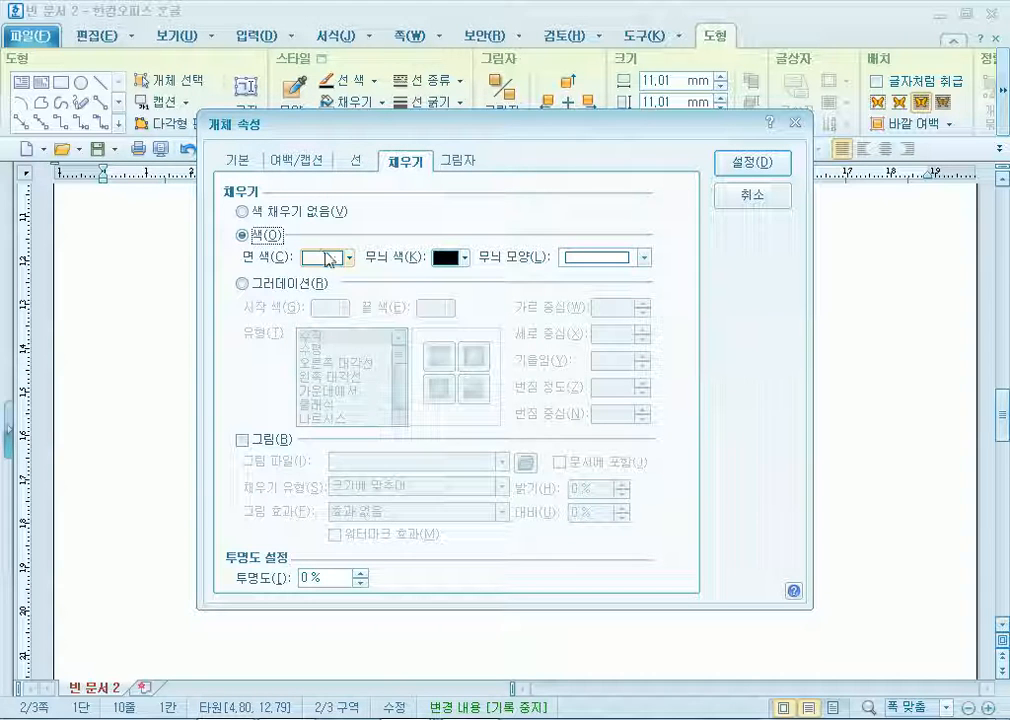
pyautogui.click(334, 257)
pyautogui.click(453, 311)
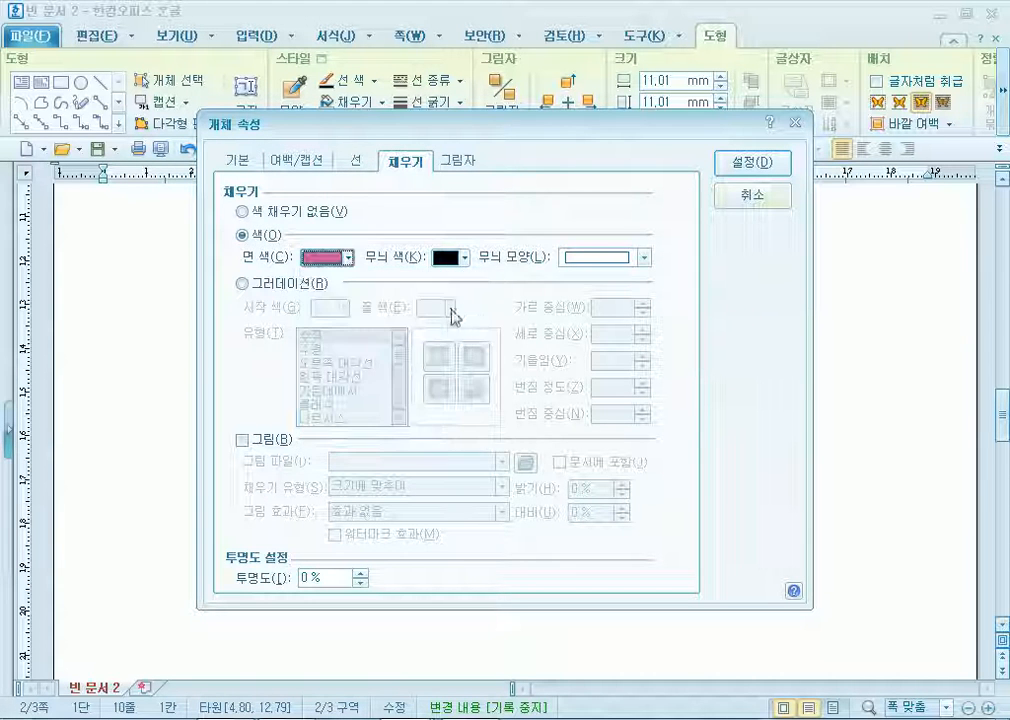
pyautogui.click(751, 163)
pyautogui.moveTo(333, 325); pyautogui.dragTo(325, 307)
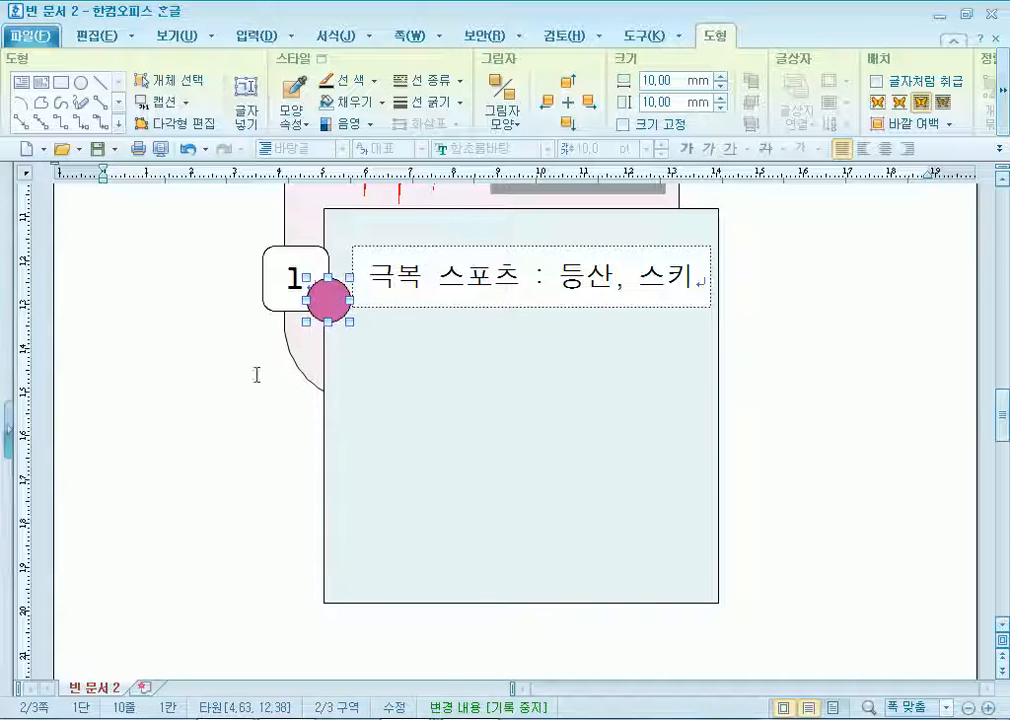
pyautogui.click(172, 378)
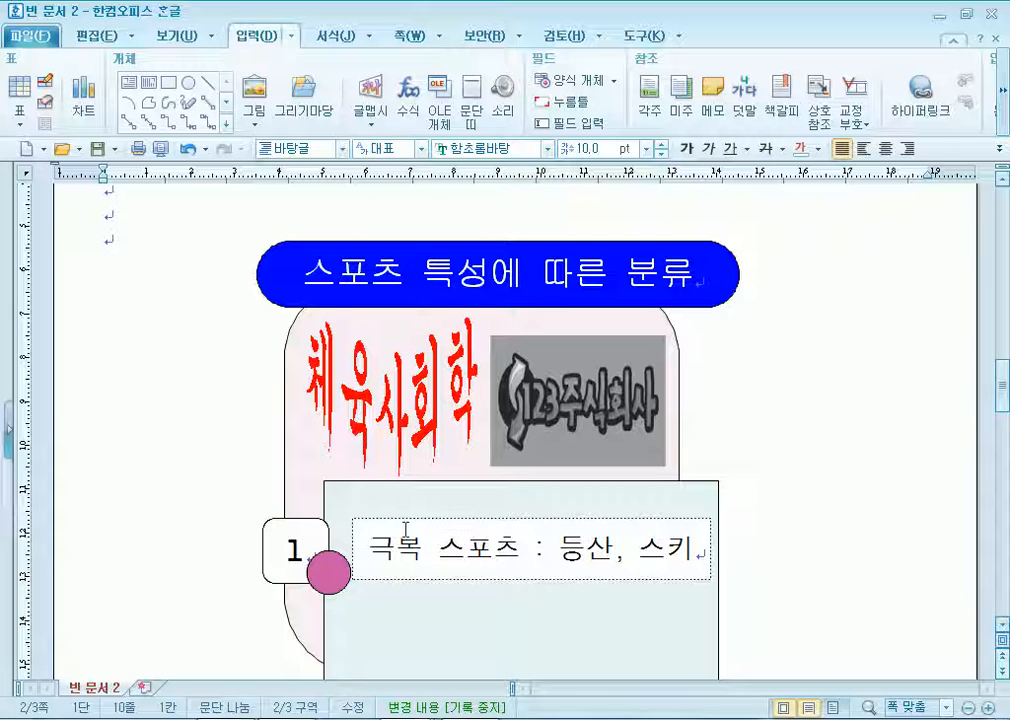
# Select the "1" box, pink circle and dotted text box together and place two copies below them inside the square
pyautogui.scroll(-3, 203, 546)
pyautogui.click(316, 308)
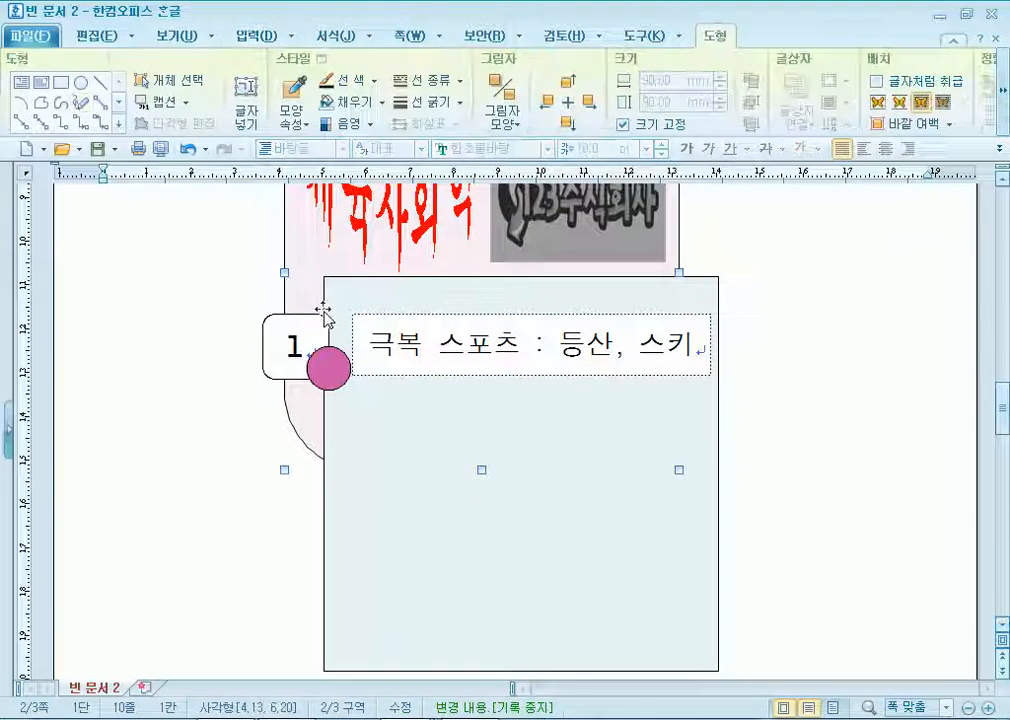
pyautogui.click(193, 82)
pyautogui.moveTo(222, 301); pyautogui.dragTo(775, 438)
pyautogui.scroll(-2, 365, 351)
pyautogui.scroll(1, 375, 340)
pyautogui.moveTo(390, 300); pyautogui.dragTo(384, 420)
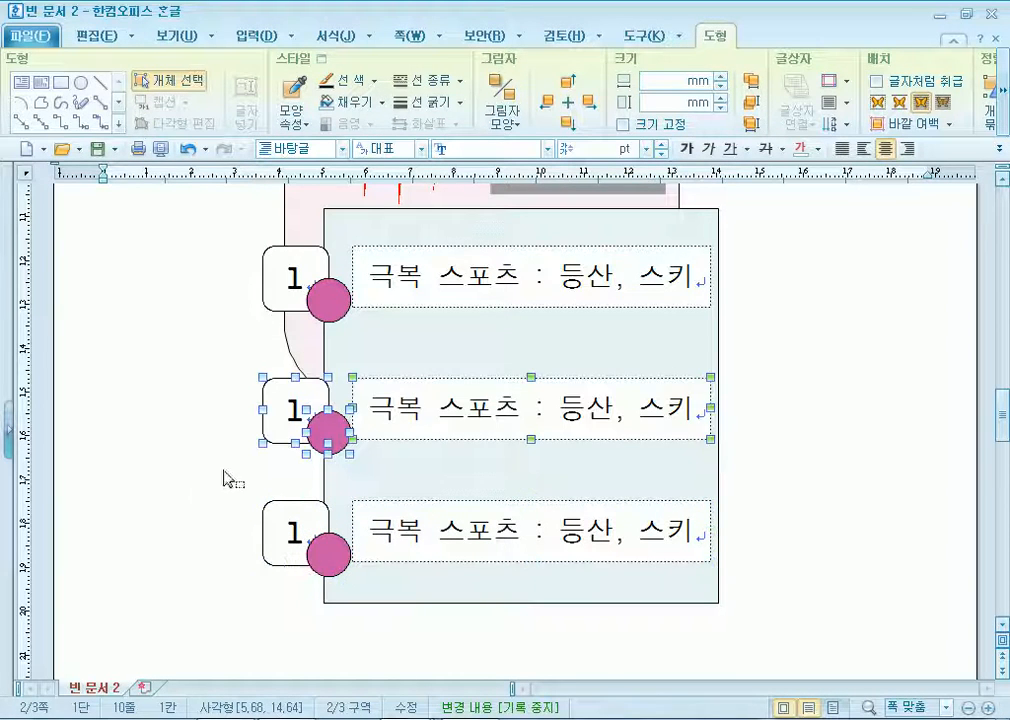
pyautogui.click(143, 472)
# Change the numbers in the second and third rounded boxes to 2 and 3
pyautogui.scroll(-3, 275, 468)
pyautogui.click(289, 477)
pyautogui.click(234, 489)
pyautogui.scroll(-3, 293, 479)
pyautogui.doubleClick(293, 479)
pyautogui.write('2')
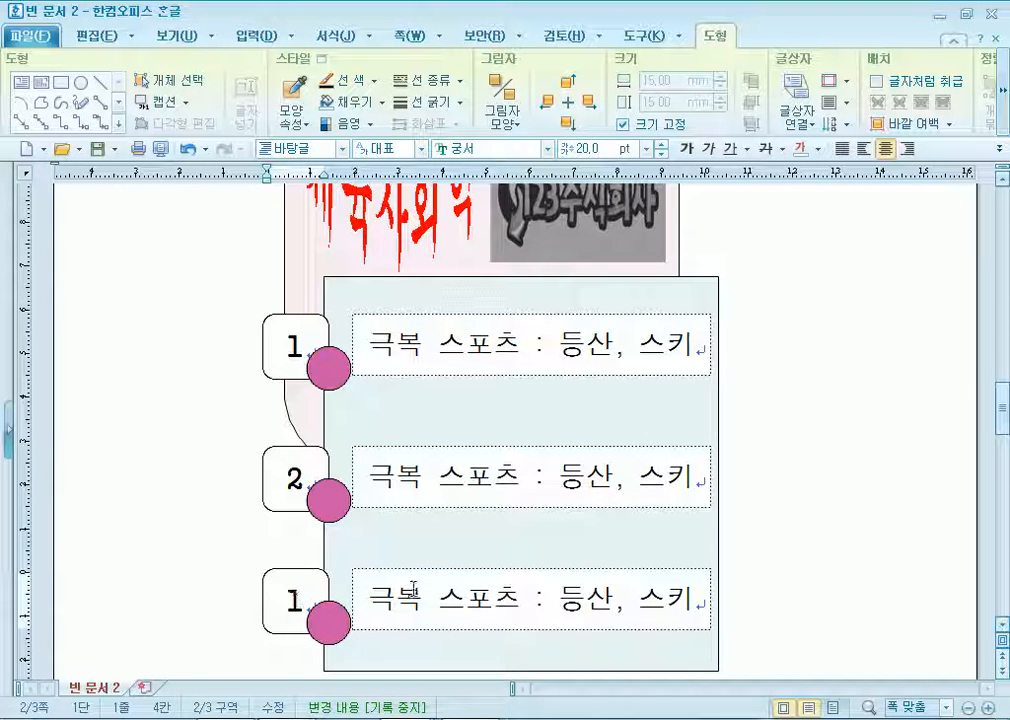
pyautogui.doubleClick(293, 600)
pyautogui.write('3')
# Replace the text in the second row's dotted text box with "투기 스포츠 : 유도, 검도"
pyautogui.click(505, 472)
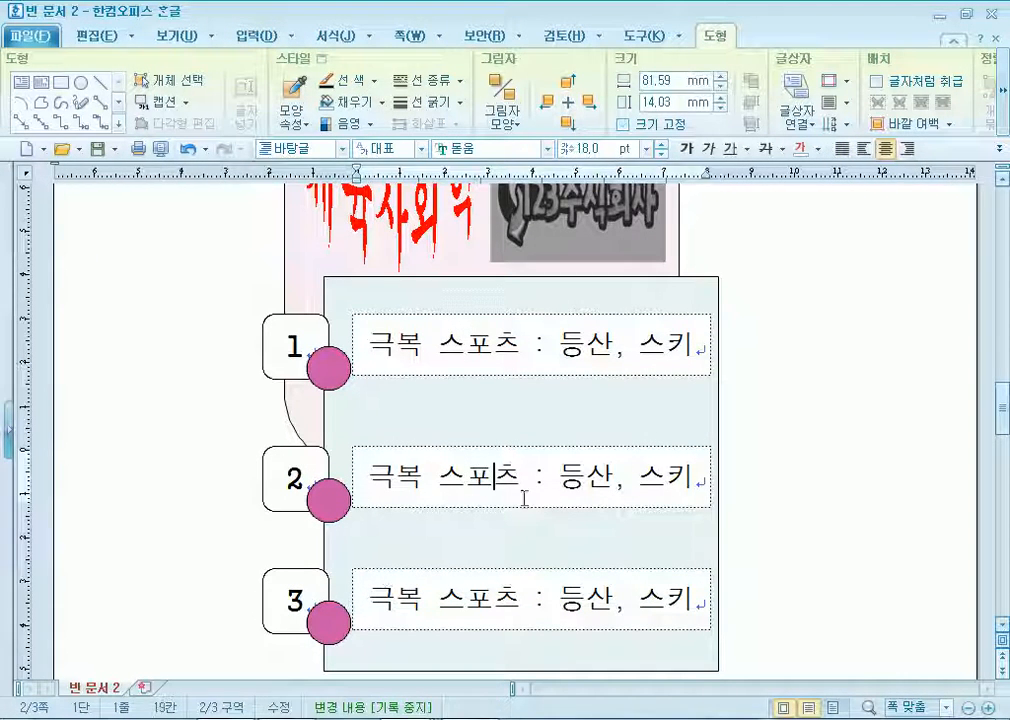
pyautogui.tripleClick(537, 500)
pyautogui.write('투그기')
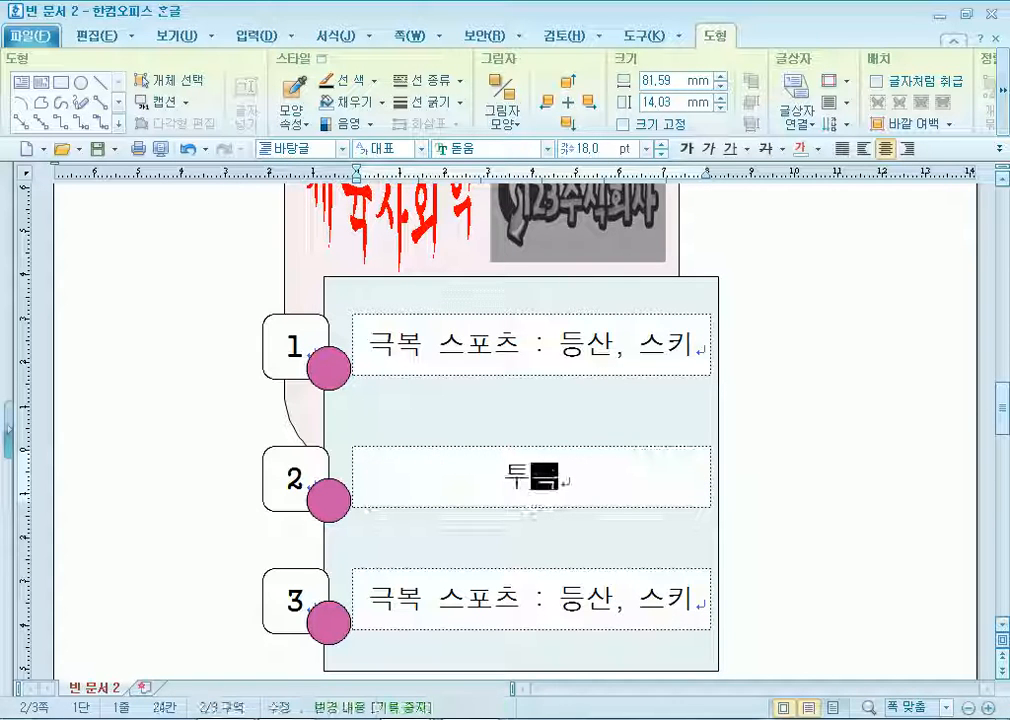
pyautogui.press('BackSpace')
pyautogui.press('BackSpace')
pyautogui.press('BackSpace')
pyautogui.write('기 스폴')
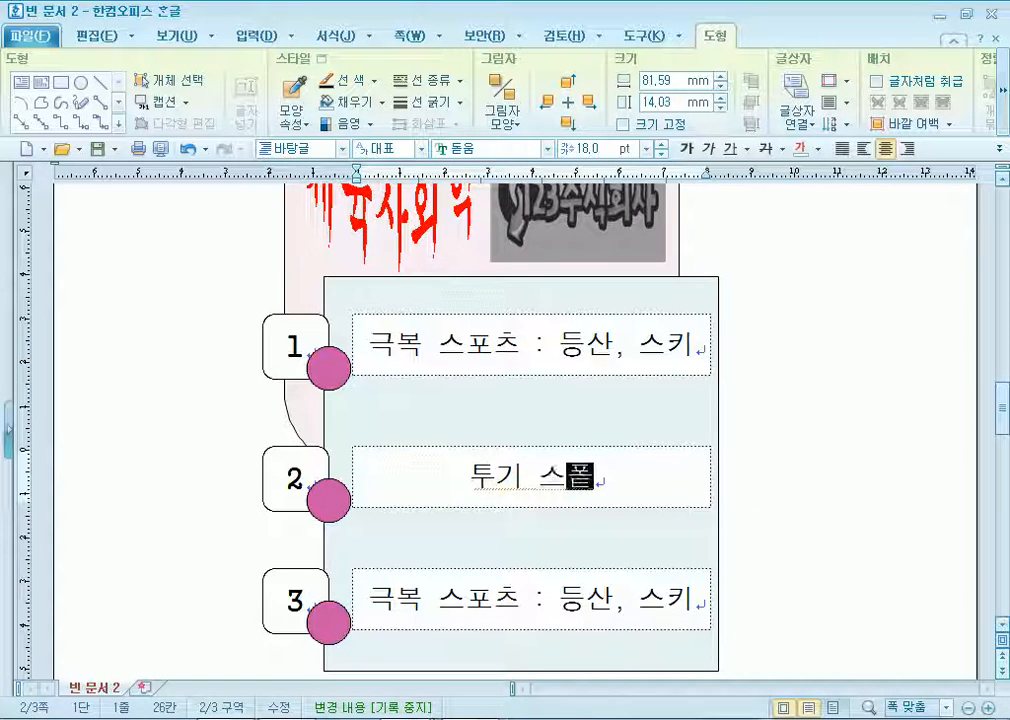
pyautogui.press('BackSpace')
pyautogui.write('츠')
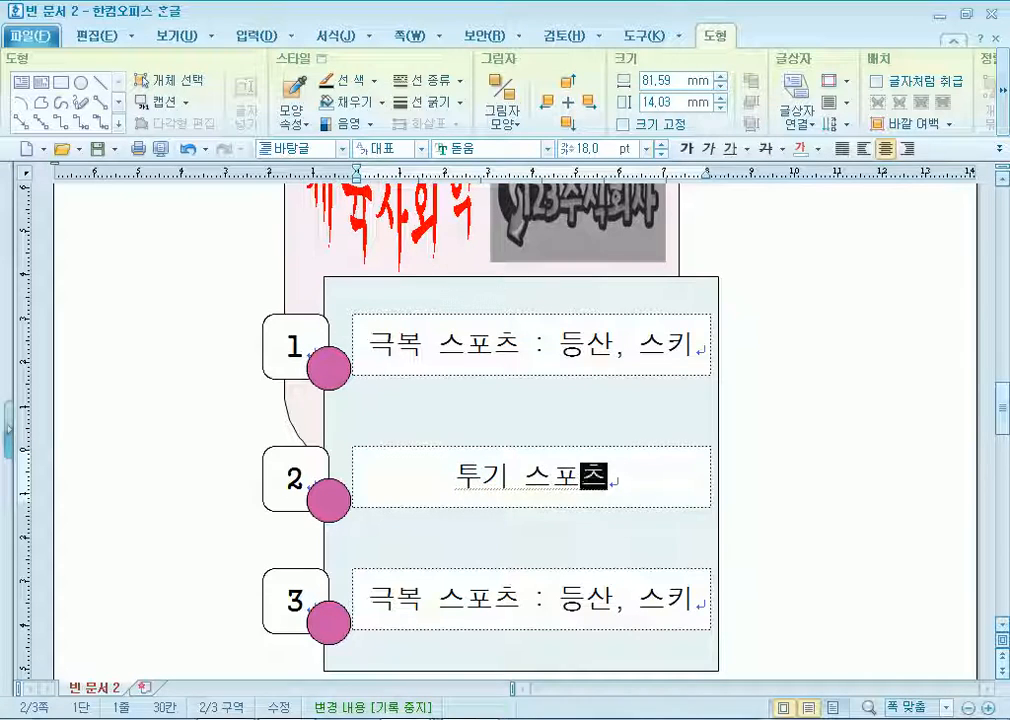
pyautogui.write(' : 유도, 검도')
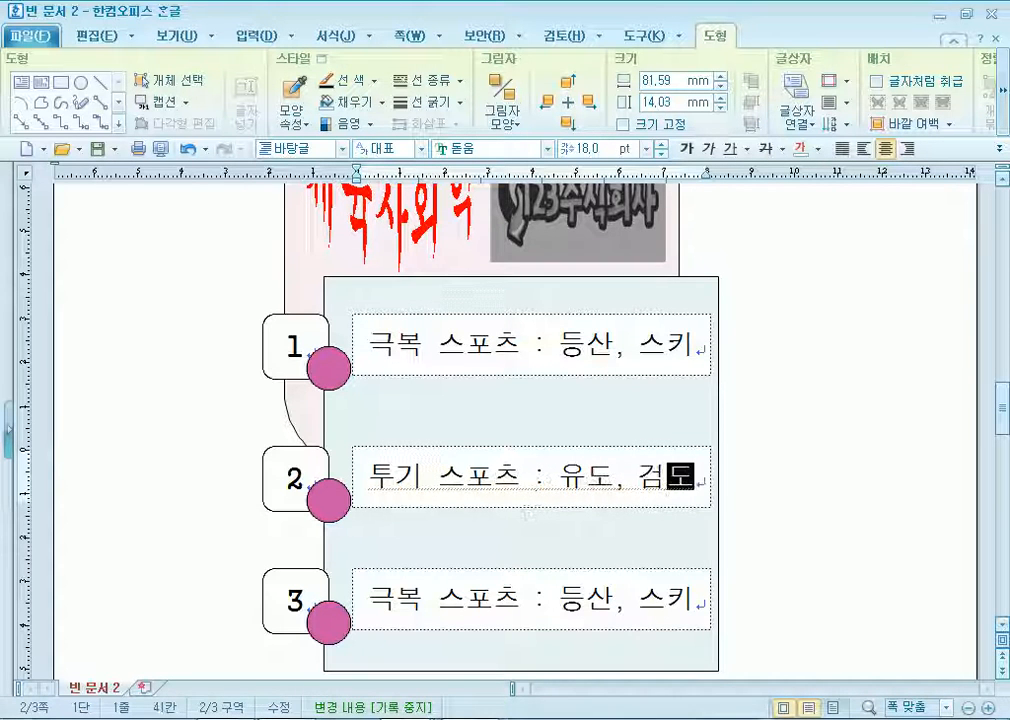
# Change the third row's dotted text box to read "경기 스포츠 : 리듬 체조"
pyautogui.press('Down')
pyautogui.press('Home')
pyautogui.press('Delete')
pyautogui.press('Delete')
pyautogui.write('경기')
pyautogui.press('Right')
pyautogui.press('Right')
pyautogui.press('Right')
pyautogui.press('Right')
pyautogui.press('Right')
pyautogui.press('Right')
pyautogui.press('Right')
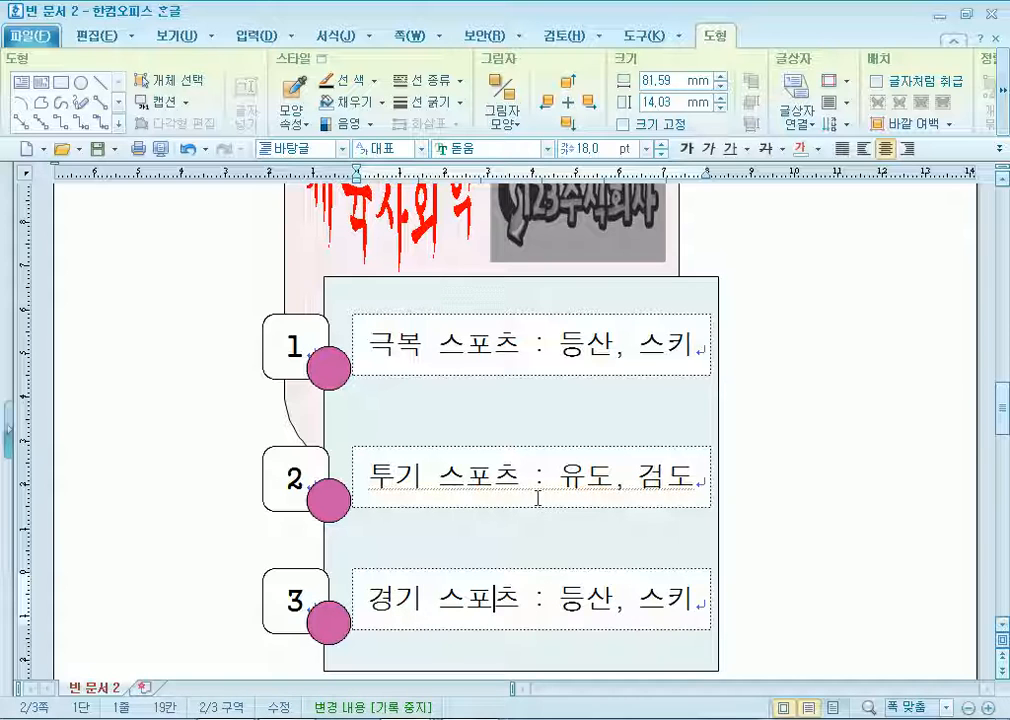
pyautogui.press('Delete')
pyautogui.press('Delete')
pyautogui.press('Delete')
pyautogui.press('Delete')
pyautogui.press('Delete')
pyautogui.press('Delete')
pyautogui.write('리듬 체조')
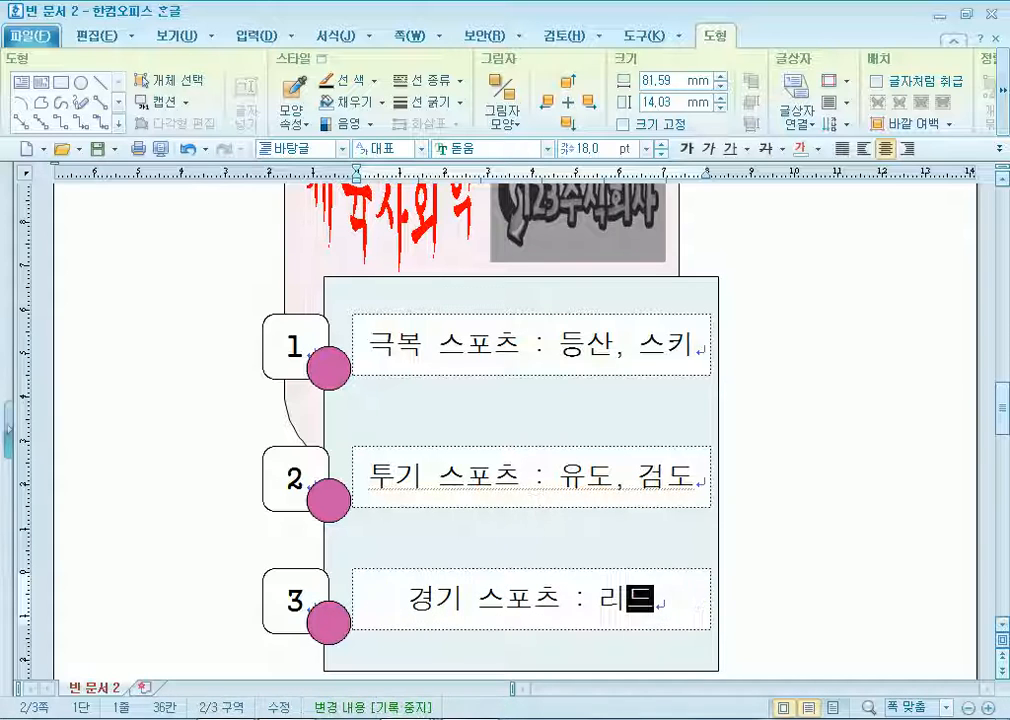
pyautogui.press('Right')
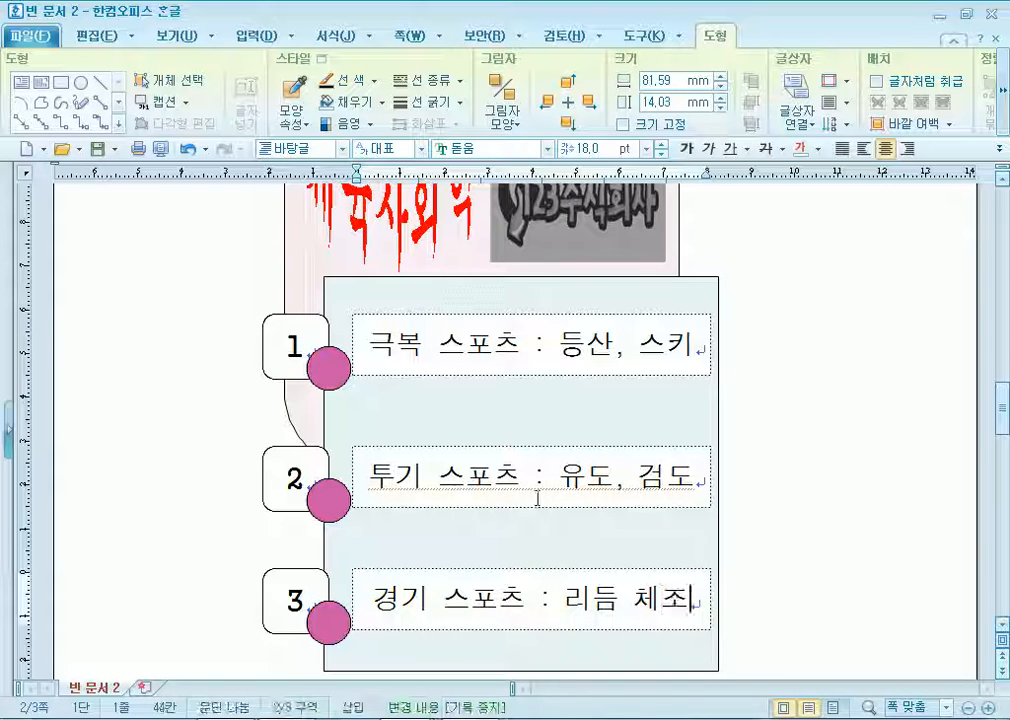
# Change the fill colour of the circle beside the "2" box to dark teal
pyautogui.click(330, 496)
pyautogui.doubleClick(331, 491)
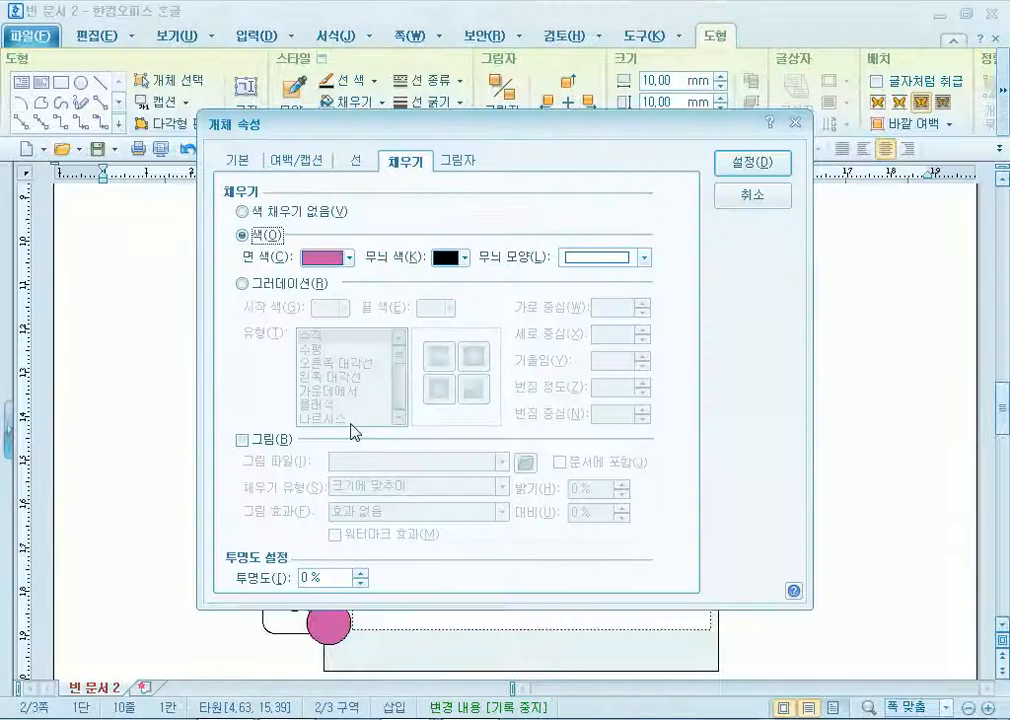
pyautogui.click(348, 258)
pyautogui.click(437, 311)
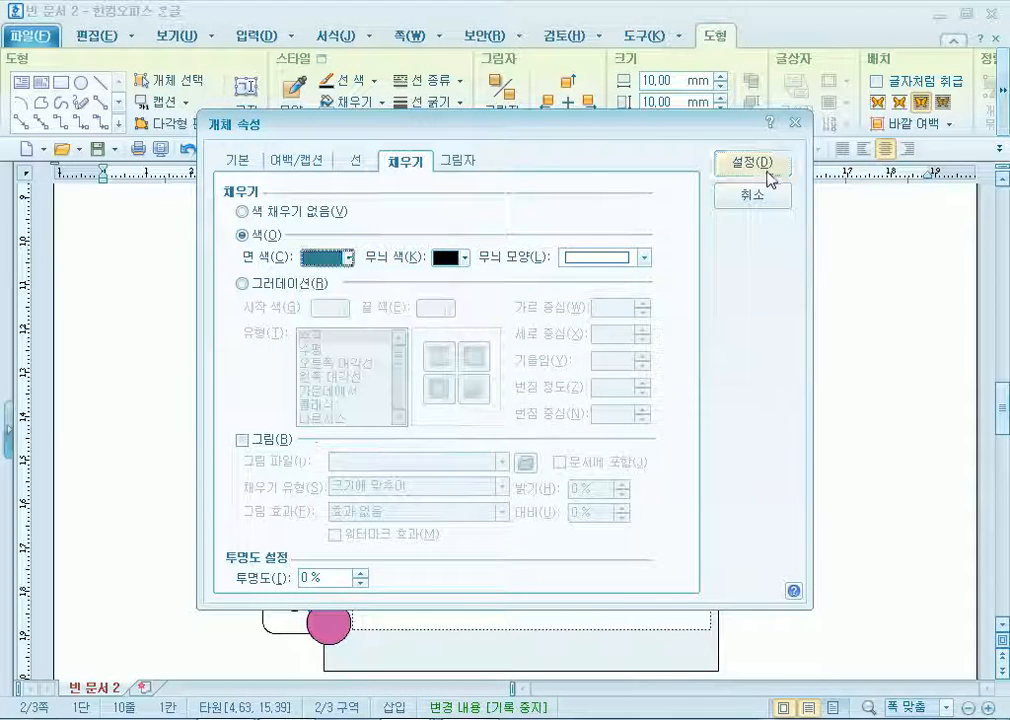
pyautogui.click(766, 163)
# Change the fill colour of the circle beside the "3" box to orange and deselect it
pyautogui.click(330, 624)
pyautogui.doubleClick(330, 624)
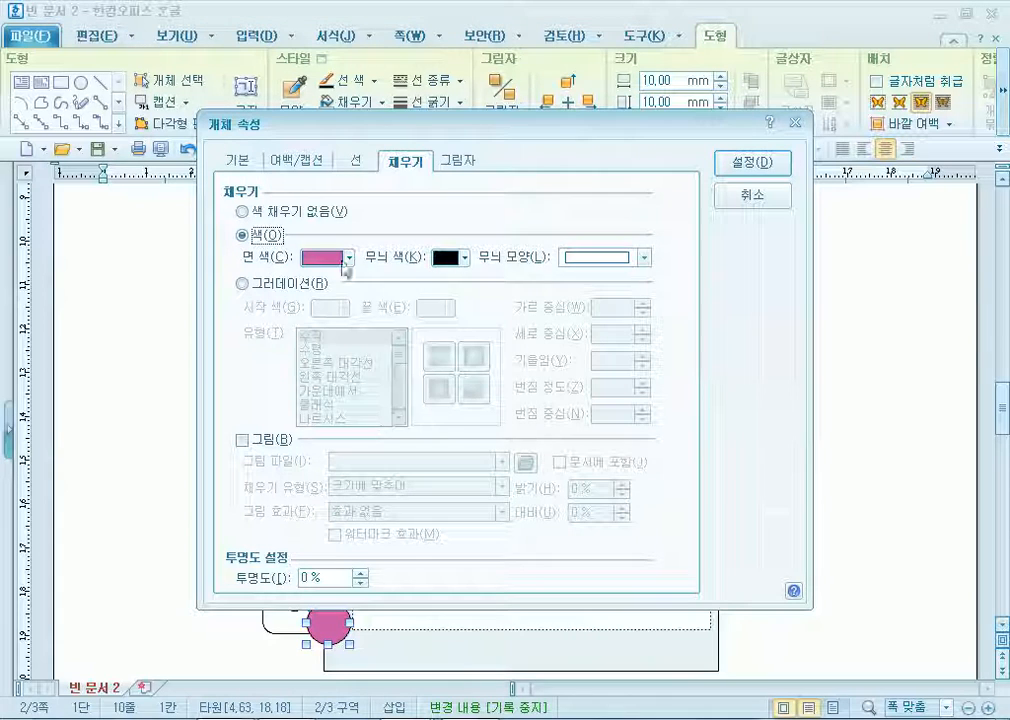
pyautogui.click(348, 258)
pyautogui.click(404, 312)
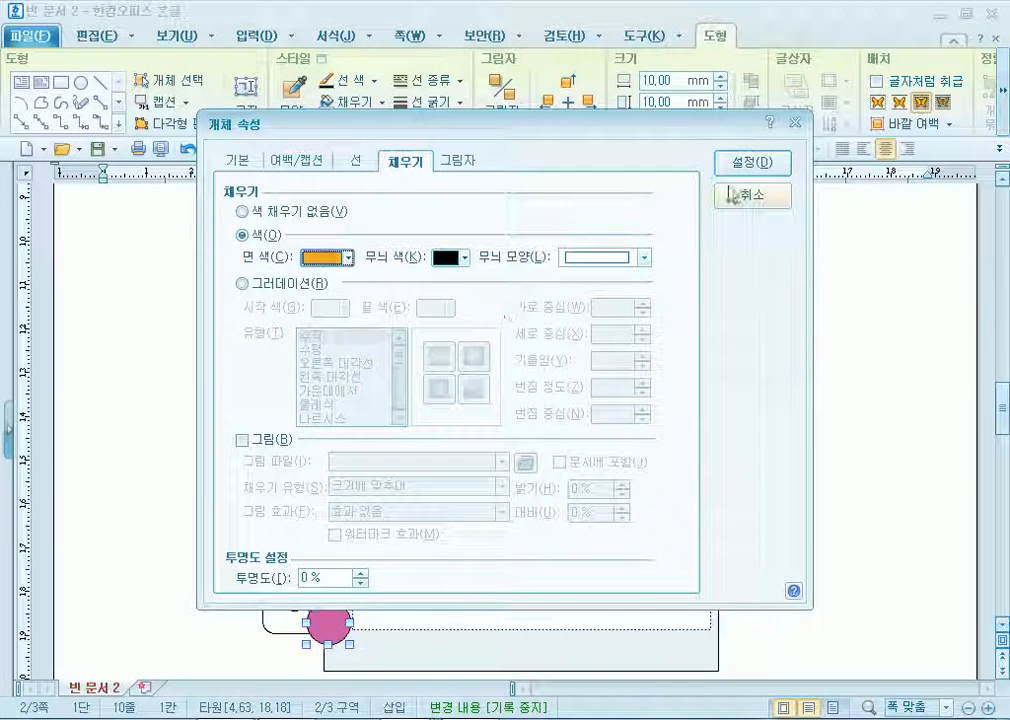
pyautogui.click(752, 163)
pyautogui.click(114, 415)
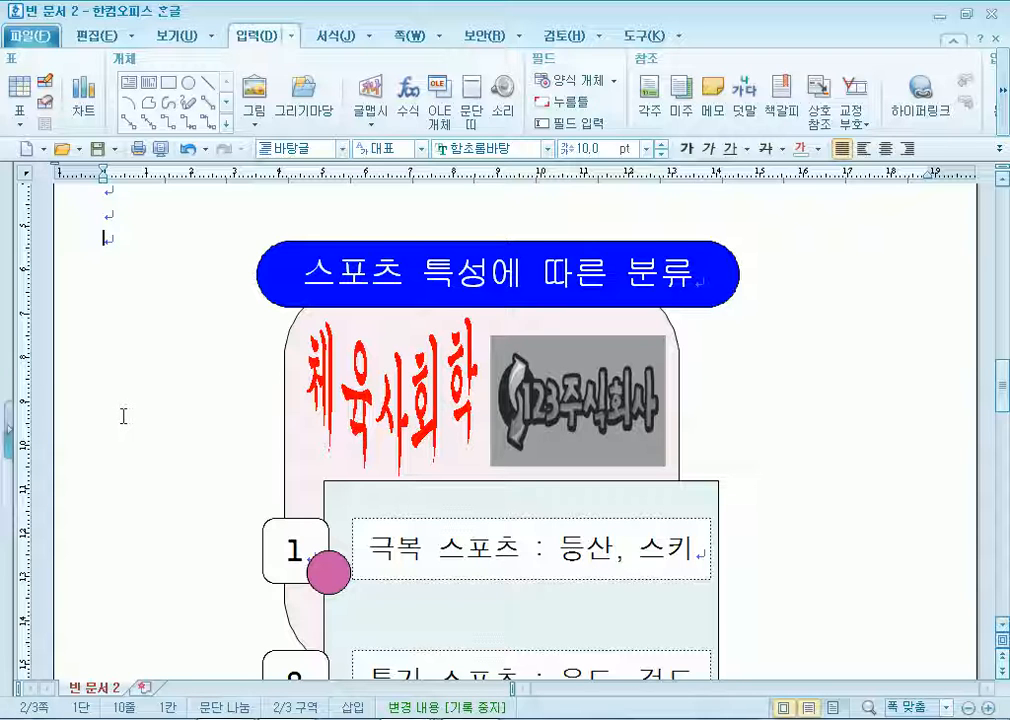
# Review the whole drawing on page two, from the blue title down to the third numbered row
pyautogui.scroll(-4, 123, 416)
pyautogui.scroll(3, 123, 416)
pyautogui.scroll(2, 113, 354)
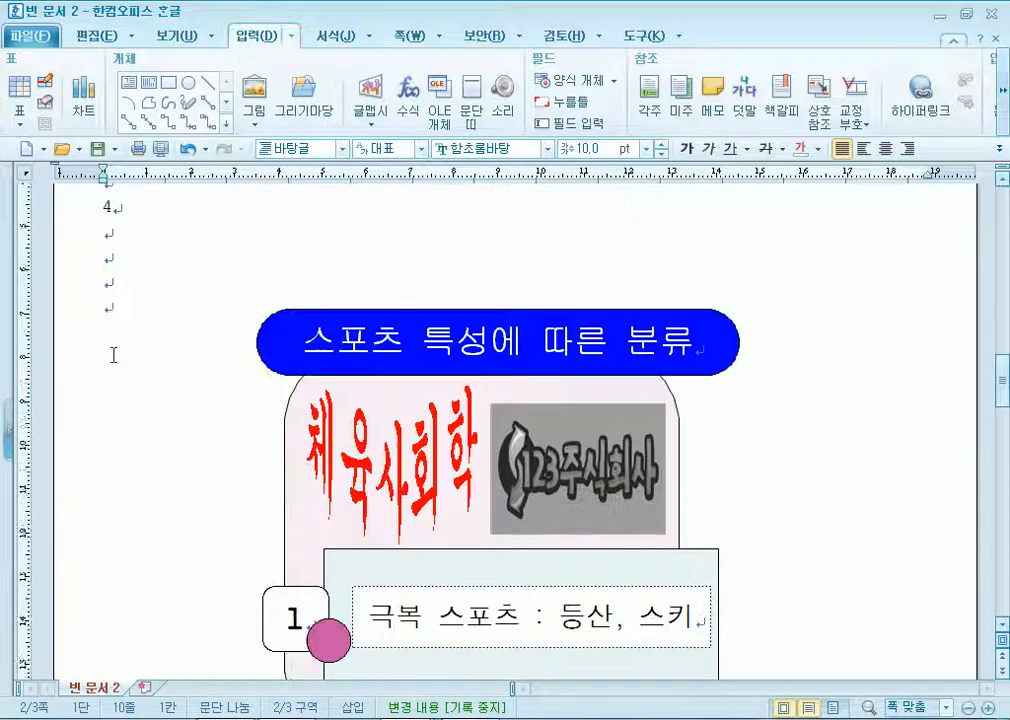
pyautogui.scroll(-10, 110, 390)
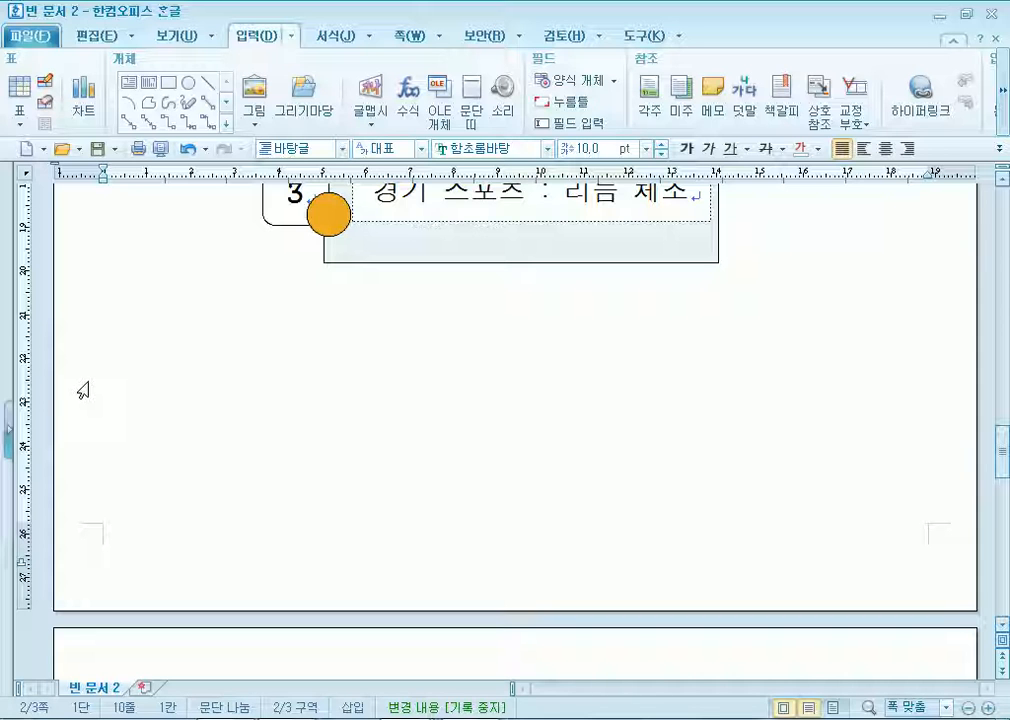
pyautogui.scroll(6, 84, 388)
pyautogui.scroll(-5, 87, 383)
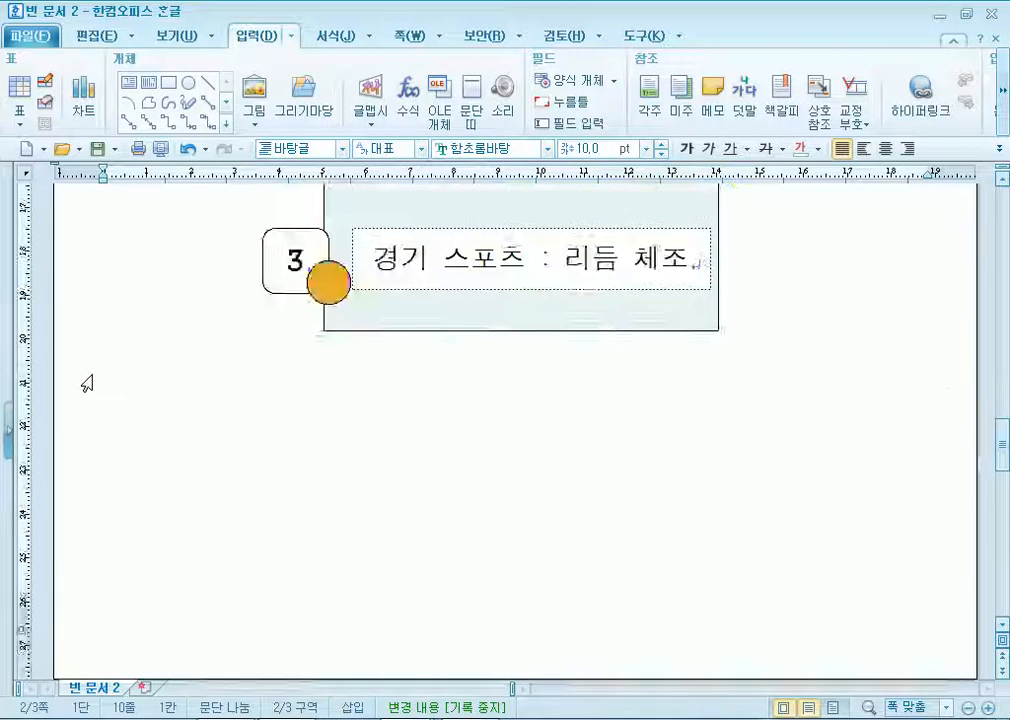
pyautogui.scroll(-6, 130, 400)
pyautogui.scroll(6, 197, 440)
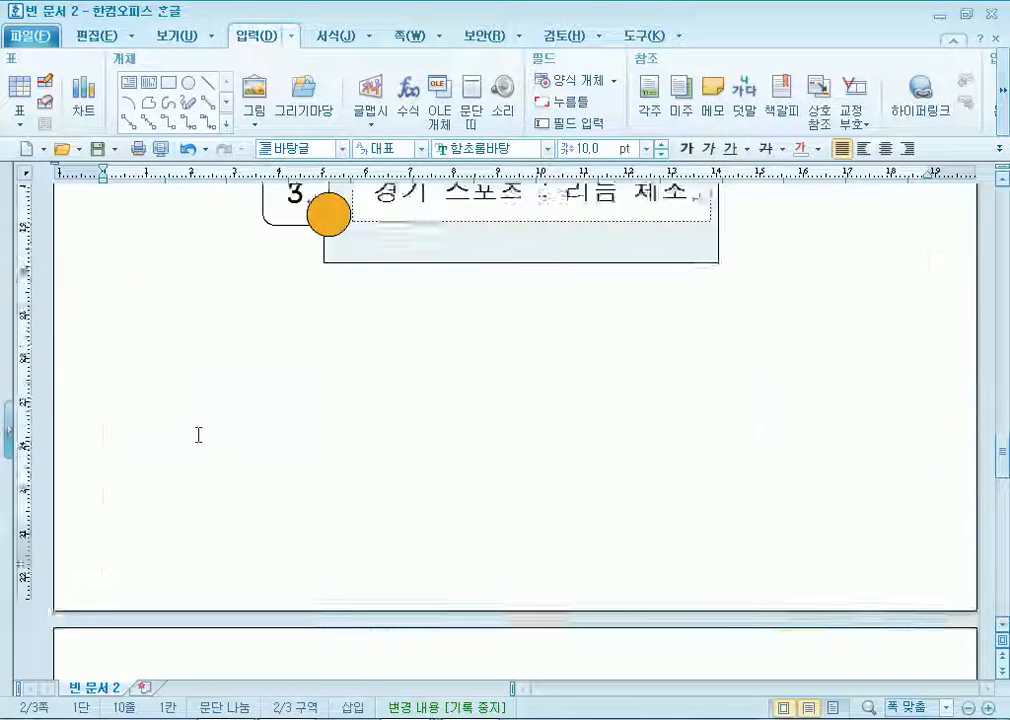
# Create a new blank document
pyautogui.hotkey('alt', 'n')
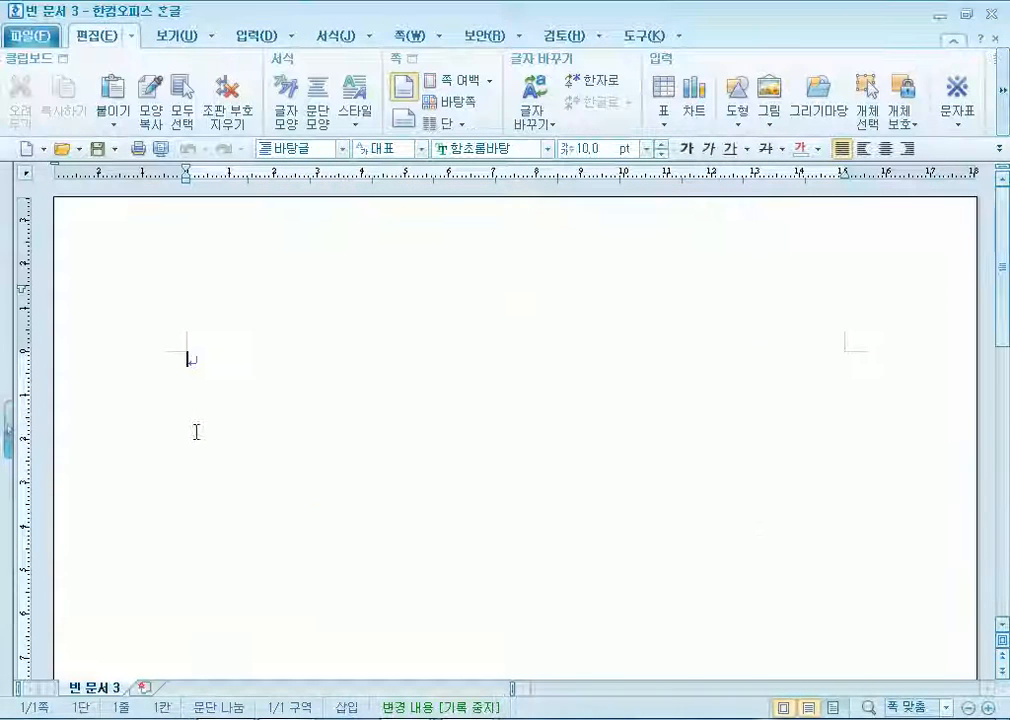